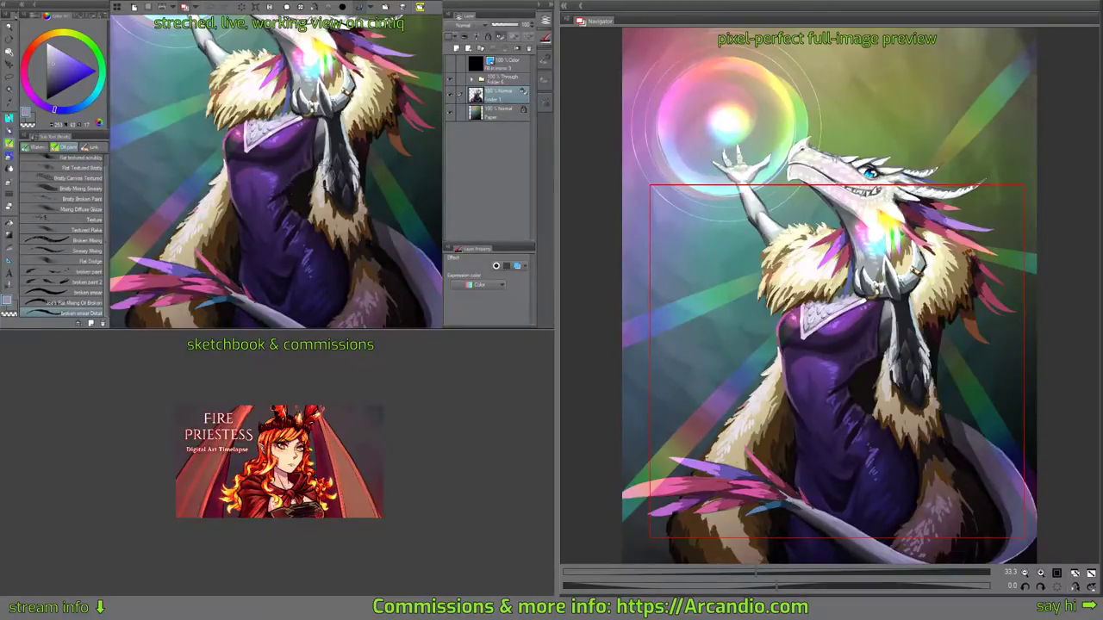
Shade the dress's outer waist edge beside the brown fur using the Flat Mixing Oil Broken brush.
mouse_move(299, 202)
mouse_down()
mouse_move(329, 210)
mouse_move(309, 191)
mouse_up()
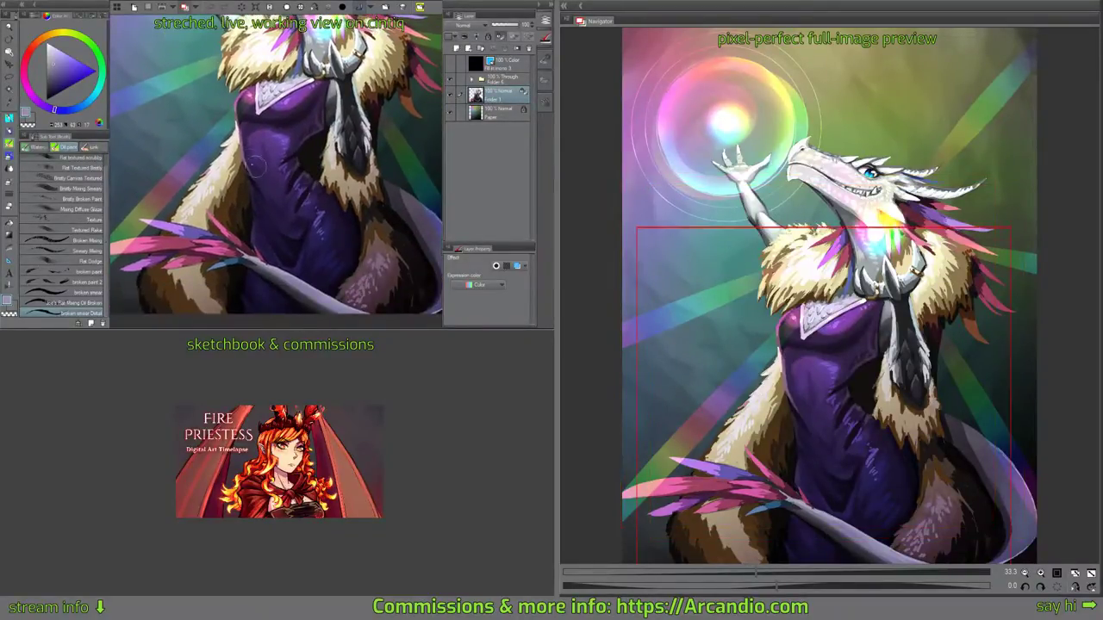
scroll(255, 164, up, 3)
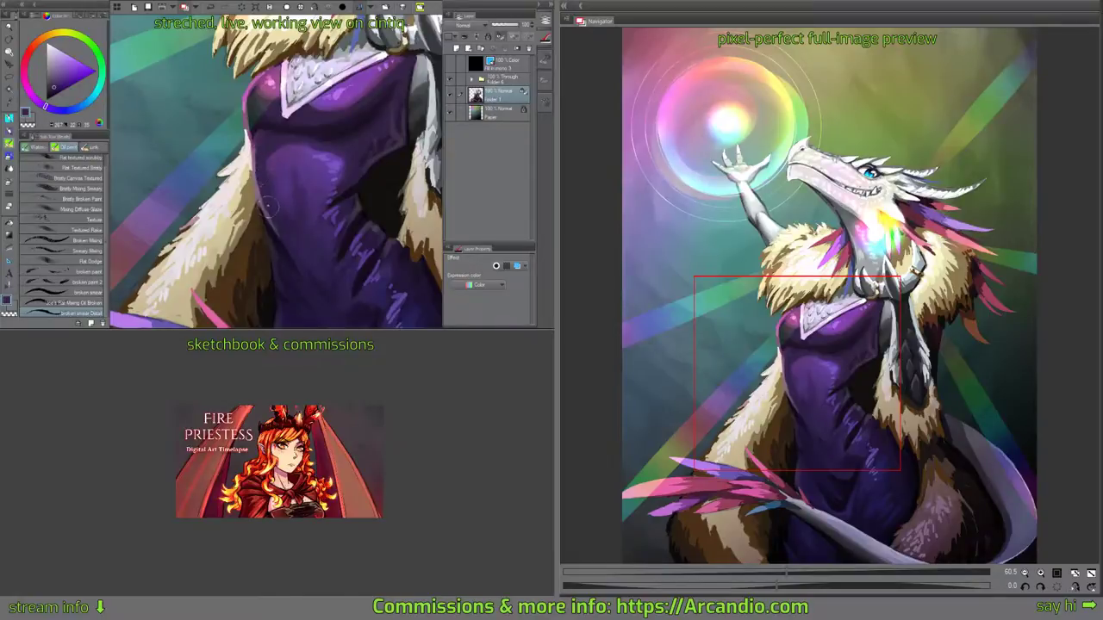
drag(272, 225, 252, 174)
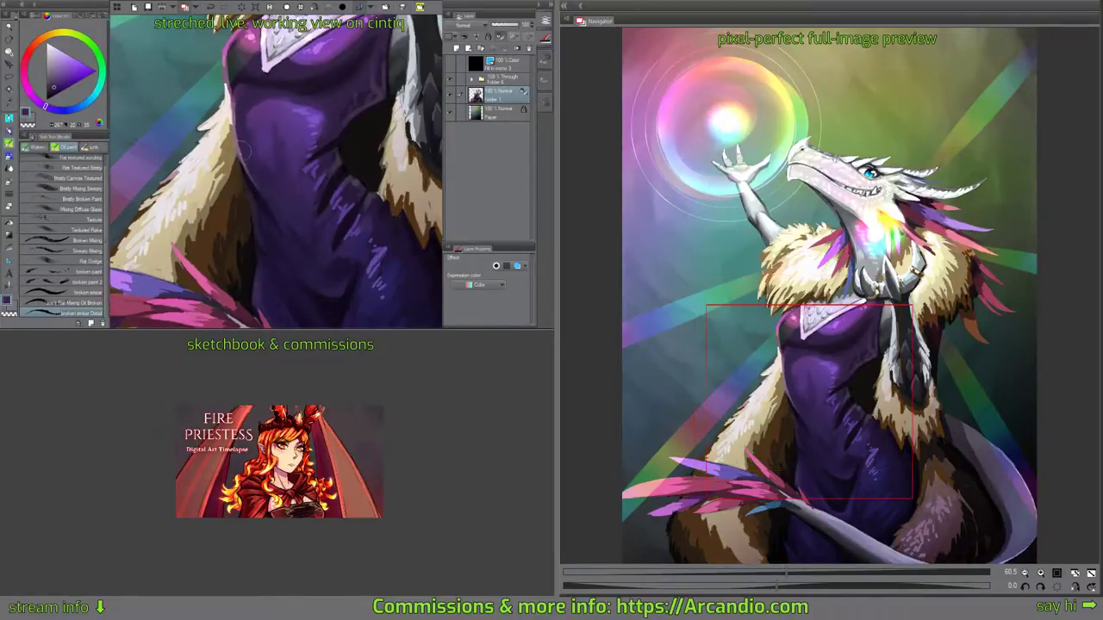
scroll(254, 177, up, 2)
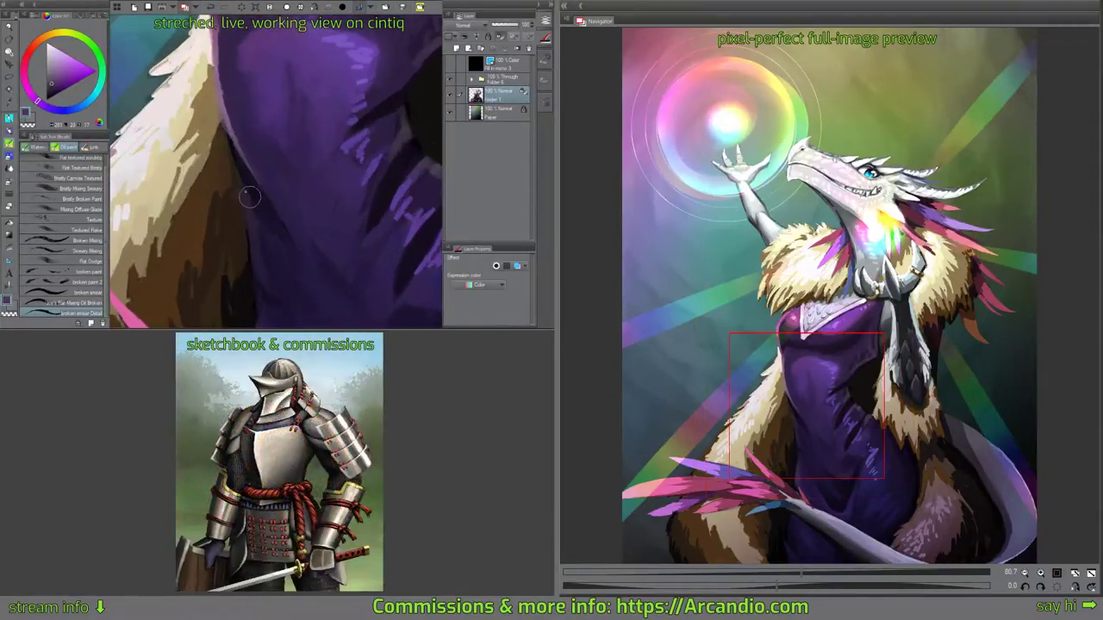
click(86, 303)
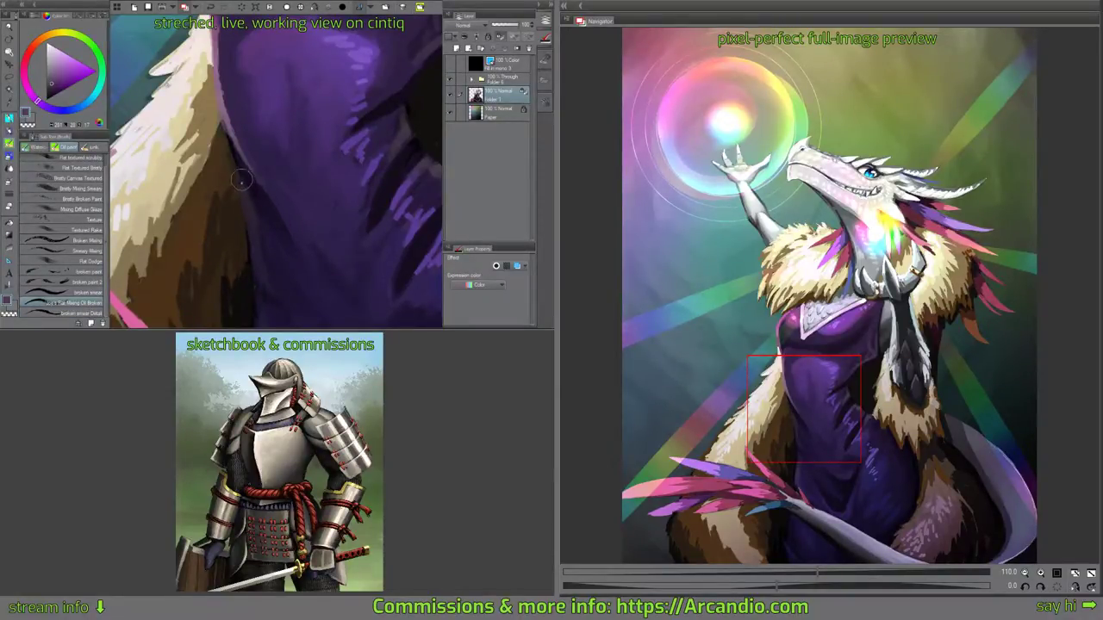
drag(241, 180, 251, 204)
drag(323, 250, 294, 158)
mouse_move(308, 221)
mouse_down()
mouse_move(264, 204)
mouse_move(240, 231)
mouse_up()
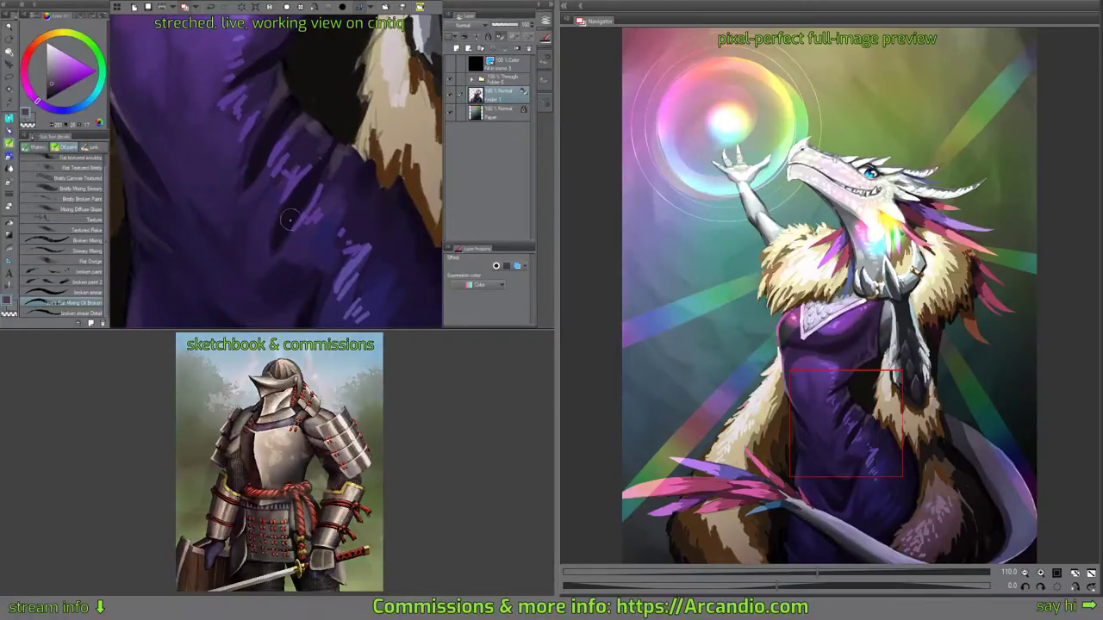
Deepen the diagonal folds at the dress's hip and waist with a dark purple sampled from the fabric.
alt+click(284, 282)
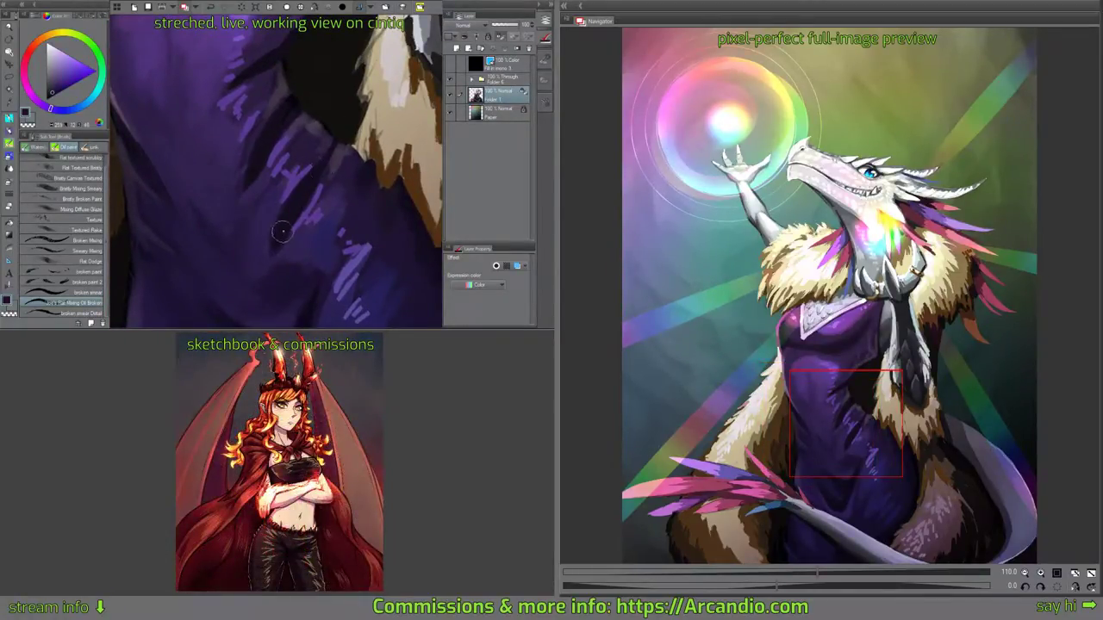
drag(305, 189, 281, 236)
drag(275, 76, 303, 177)
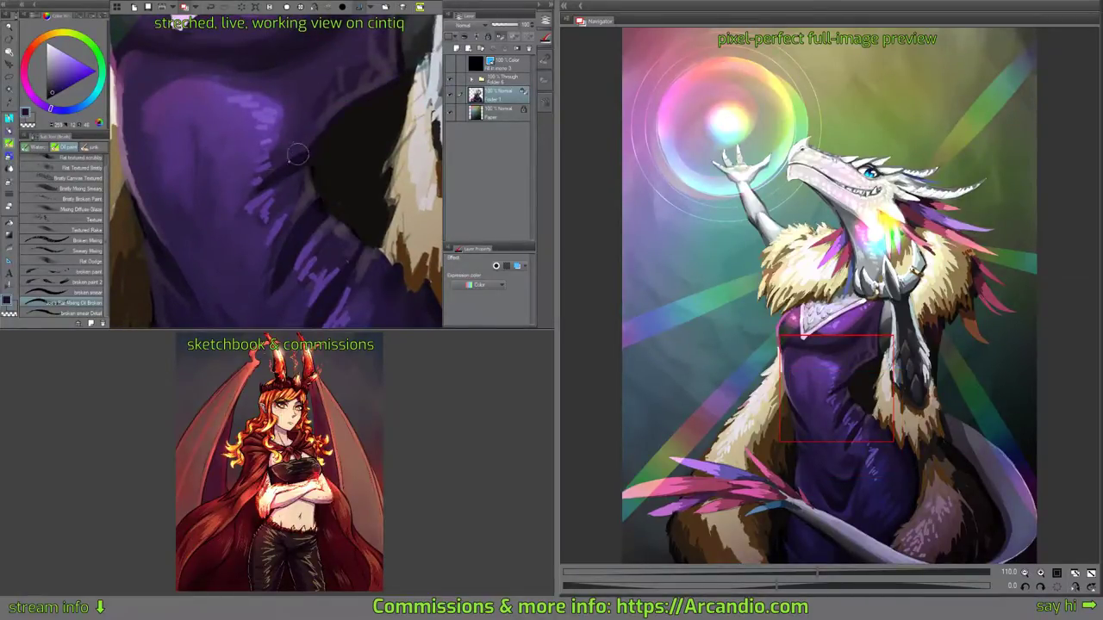
drag(331, 247, 298, 140)
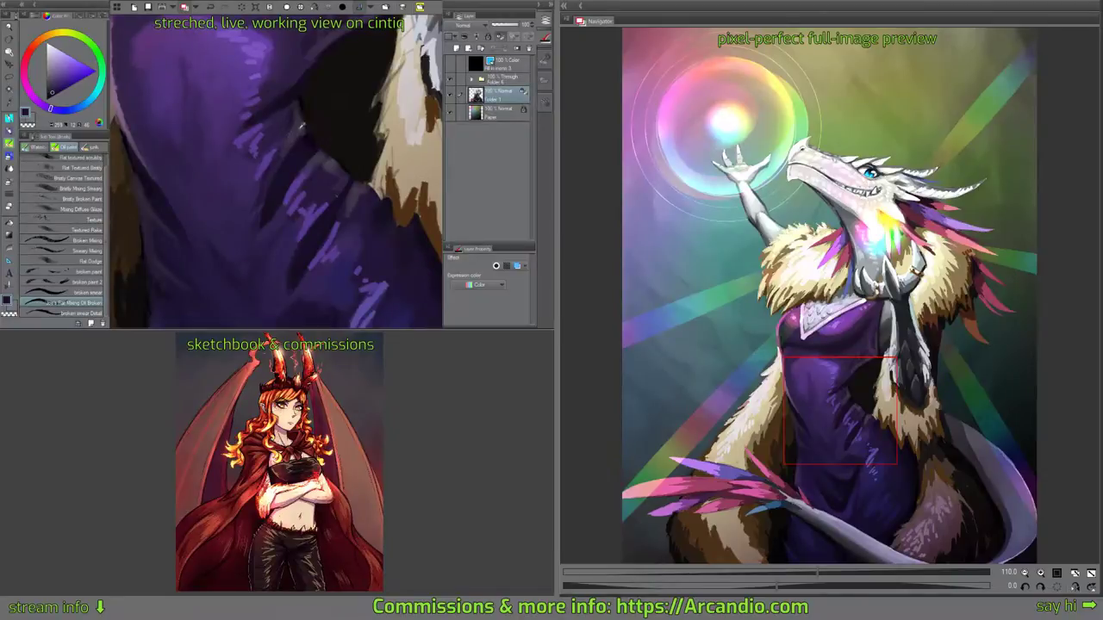
Sample the greyish purple of the waist cutout's edge and nearby fold tones, and paint the folds below the cutout.
alt+click(301, 126)
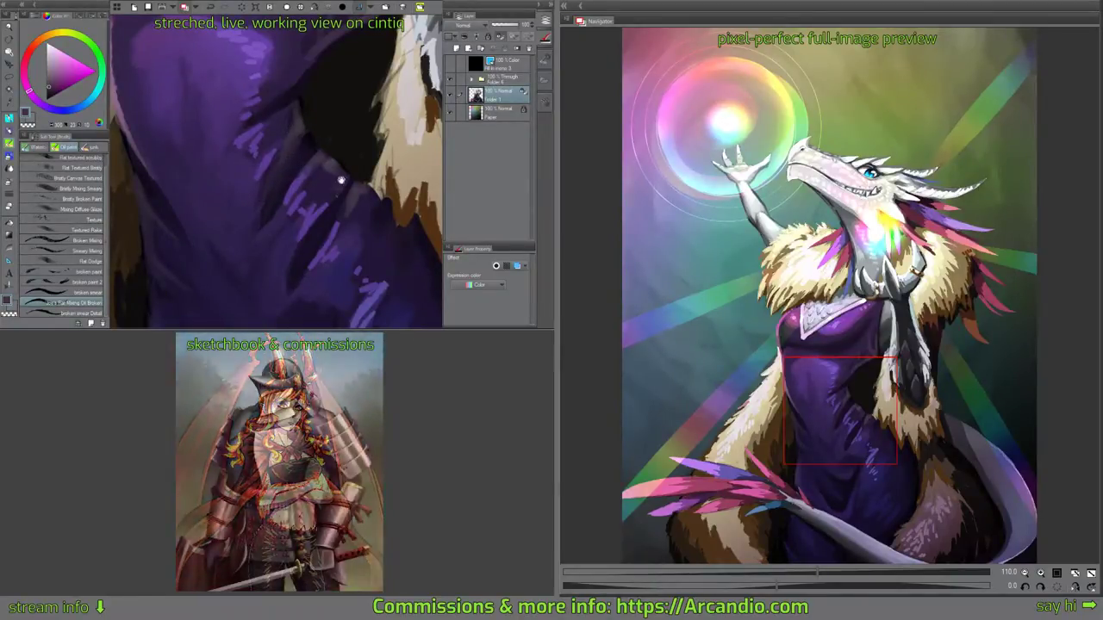
drag(339, 179, 329, 166)
alt+click(296, 230)
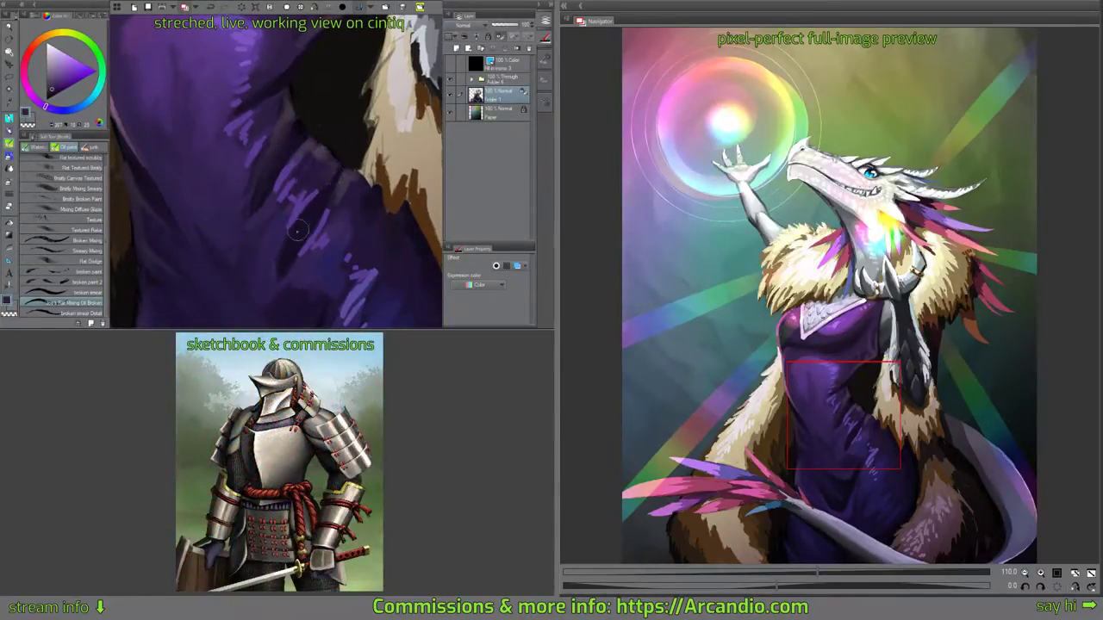
mouse_move(329, 221)
mouse_down()
mouse_move(313, 178)
mouse_move(335, 175)
mouse_move(315, 183)
mouse_move(330, 188)
mouse_move(325, 161)
mouse_move(335, 200)
mouse_up()
drag(284, 102, 322, 152)
Blend the highlights and folds across the dress's waist with a mid purple sampled from the fabric.
alt+click(294, 171)
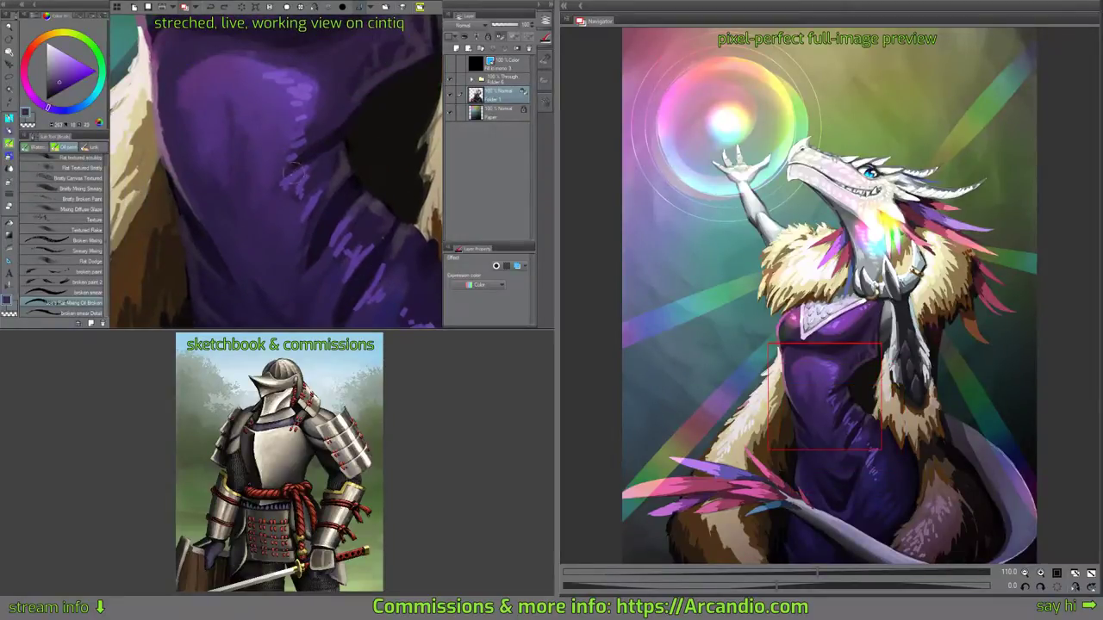
drag(364, 196, 305, 198)
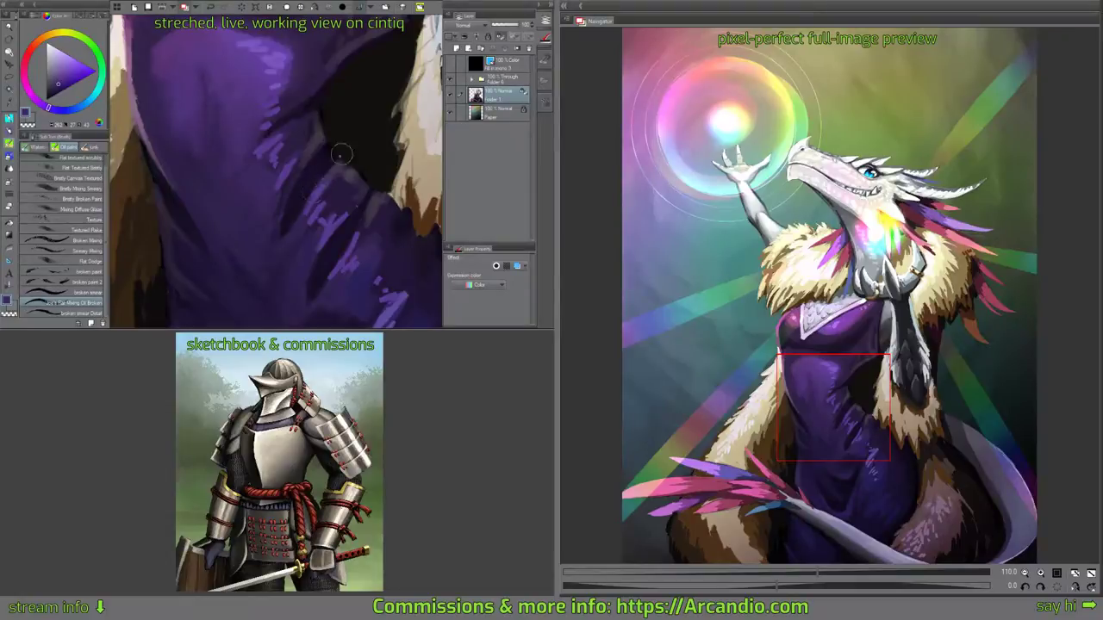
mouse_move(303, 225)
mouse_down()
mouse_move(313, 142)
mouse_move(286, 155)
mouse_up()
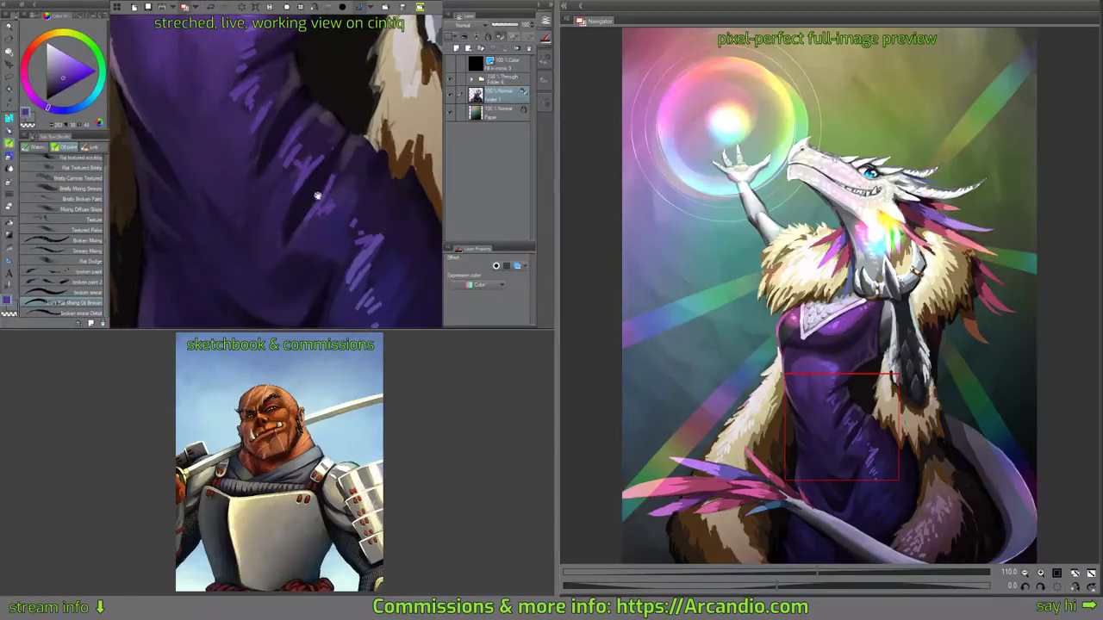
mouse_move(317, 196)
mouse_down()
mouse_move(292, 167)
mouse_move(300, 165)
mouse_move(313, 196)
mouse_move(329, 194)
mouse_up()
scroll(315, 171, up, 1)
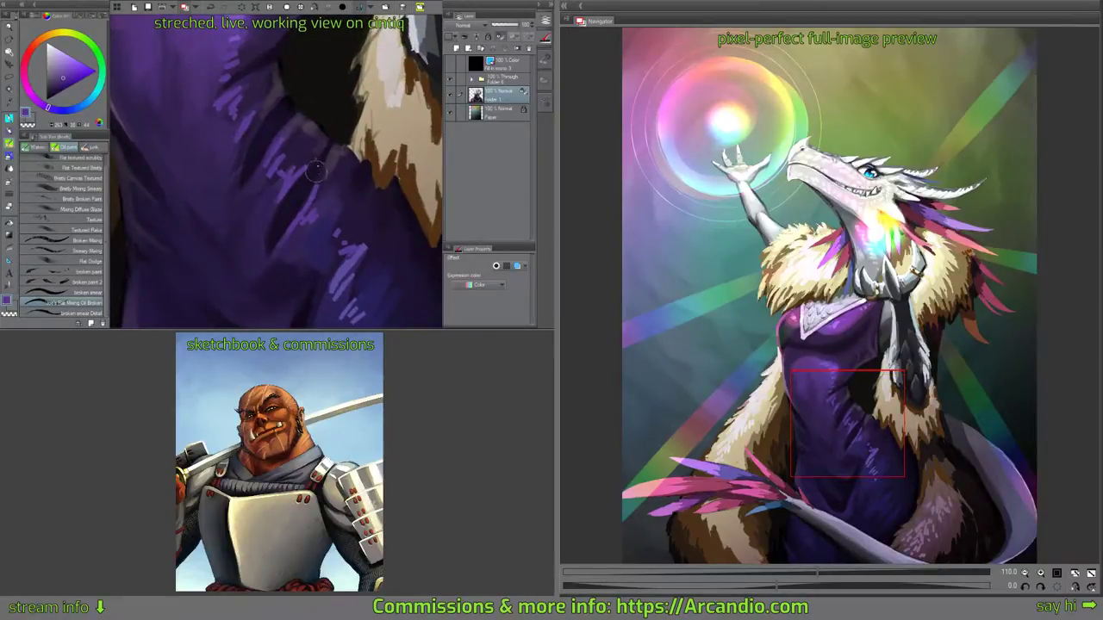
Define the fold edges just below the waist cutout with the broken smear brush and purples sampled from the dress.
click(87, 293)
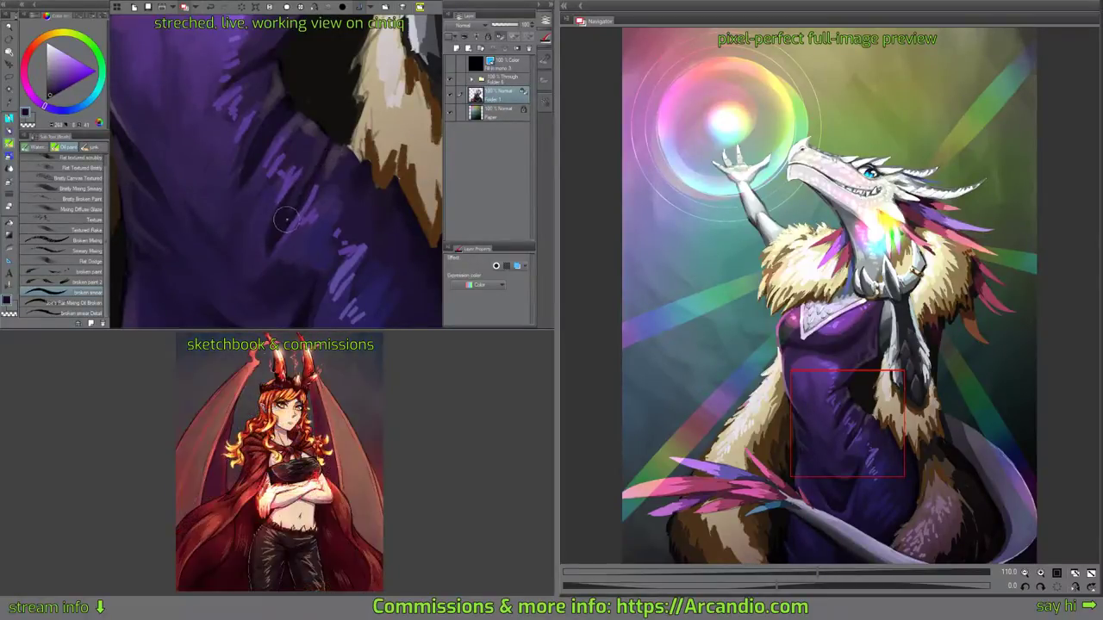
alt+click(315, 124)
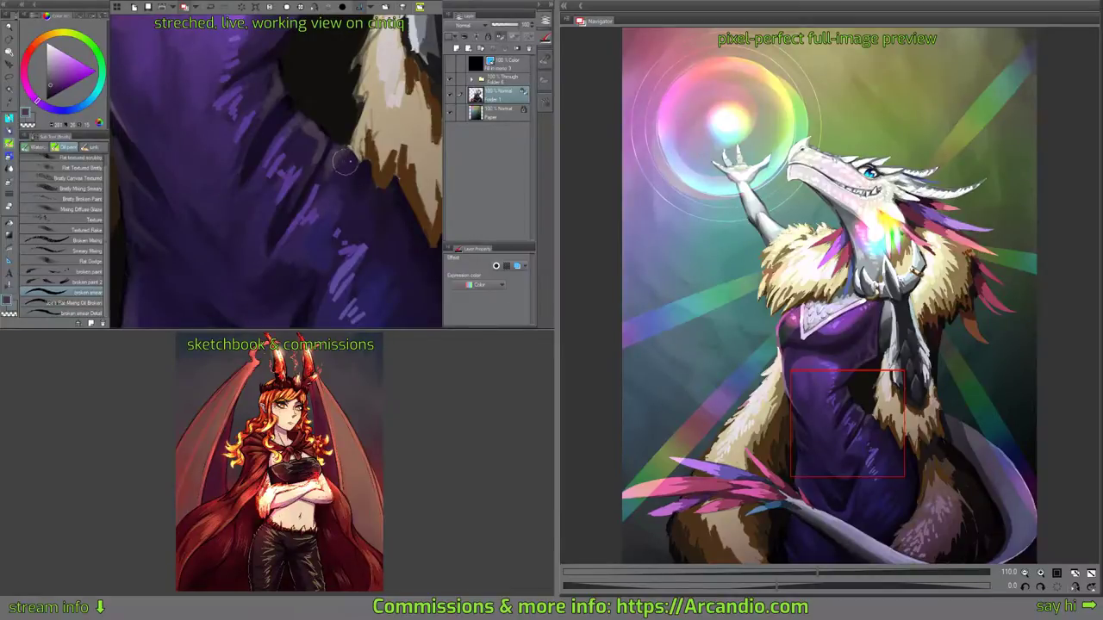
drag(351, 157, 362, 167)
alt+click(317, 140)
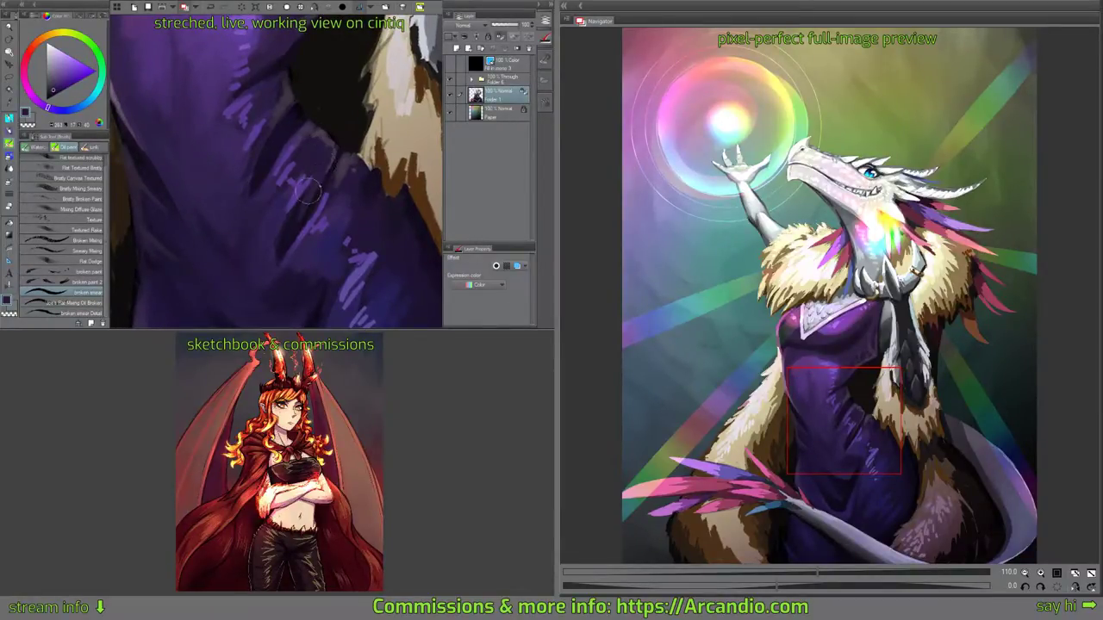
drag(337, 187, 337, 214)
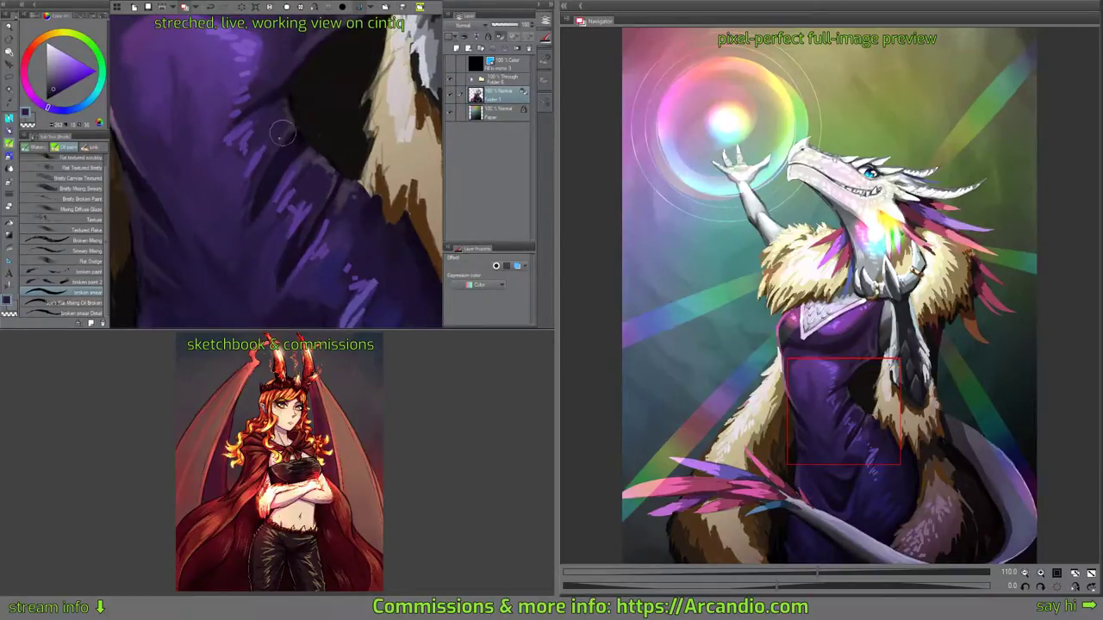
Refine the lower rim of the dark waist cutout with a muted purple sampled from its edge.
scroll(293, 142, up, 3)
drag(311, 176, 301, 170)
alt+click(294, 145)
mouse_move(315, 171)
mouse_down()
mouse_move(345, 212)
mouse_move(309, 162)
mouse_up()
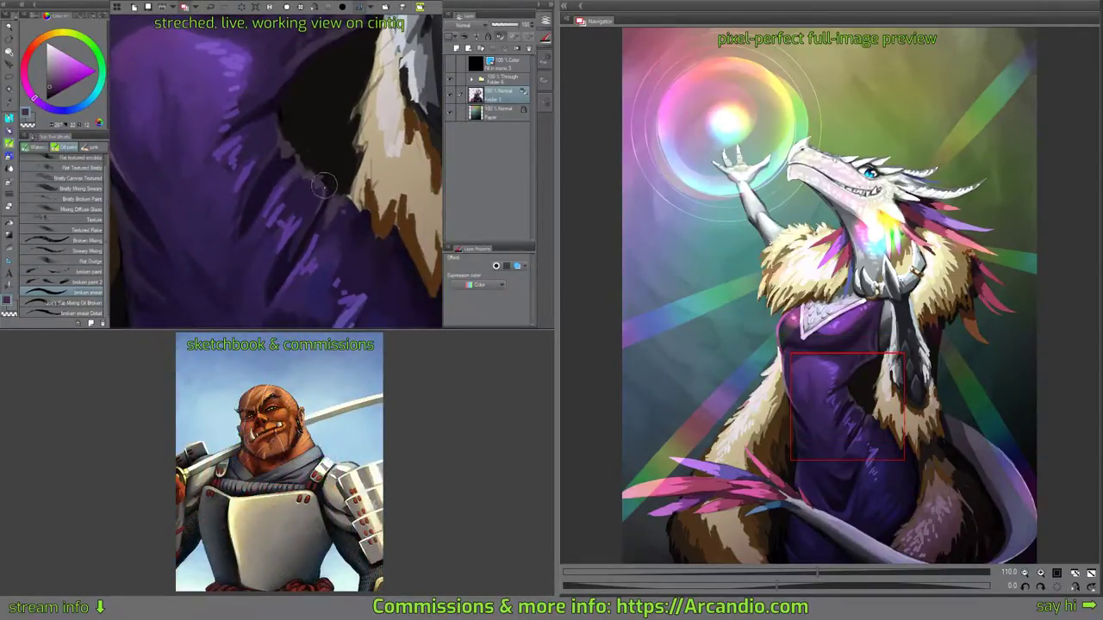
scroll(310, 172, up, 2)
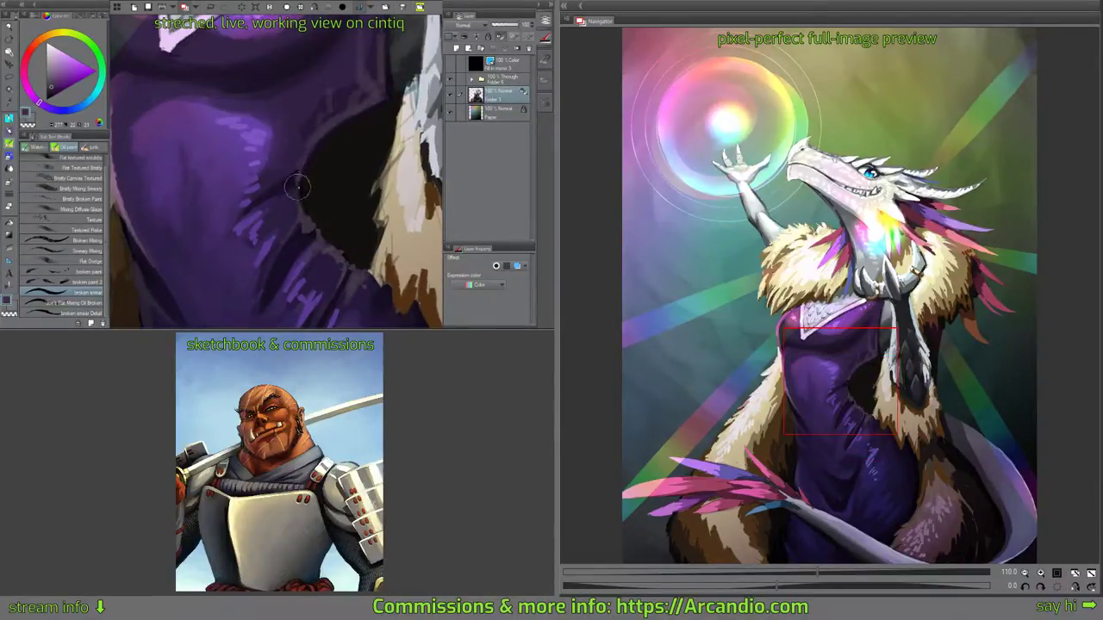
Paint short dark fold strokes along the dress's edge above the waist cutout and up beside the grey arm.
mouse_move(319, 162)
mouse_down()
mouse_move(333, 190)
mouse_move(340, 141)
mouse_move(319, 197)
mouse_up()
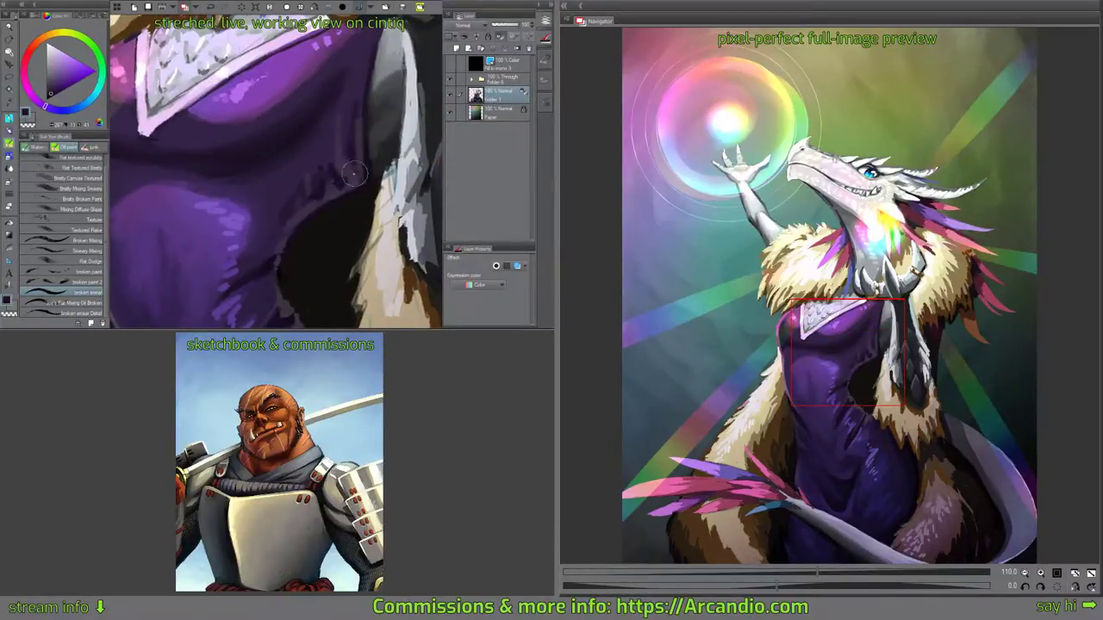
drag(355, 137, 342, 237)
drag(348, 168, 346, 239)
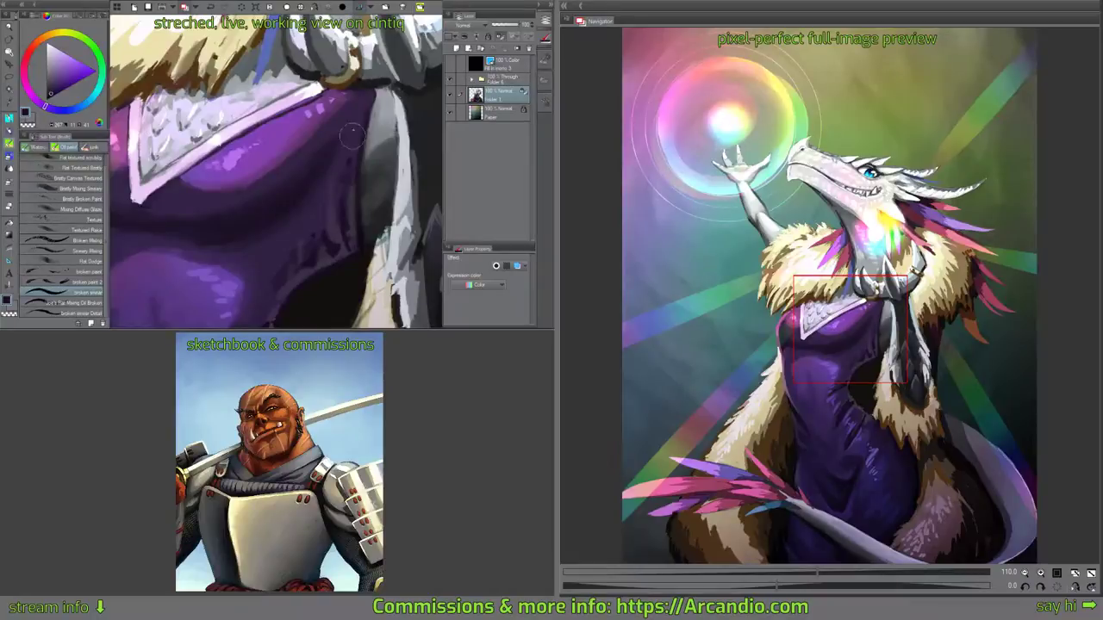
drag(353, 136, 341, 212)
drag(357, 104, 358, 110)
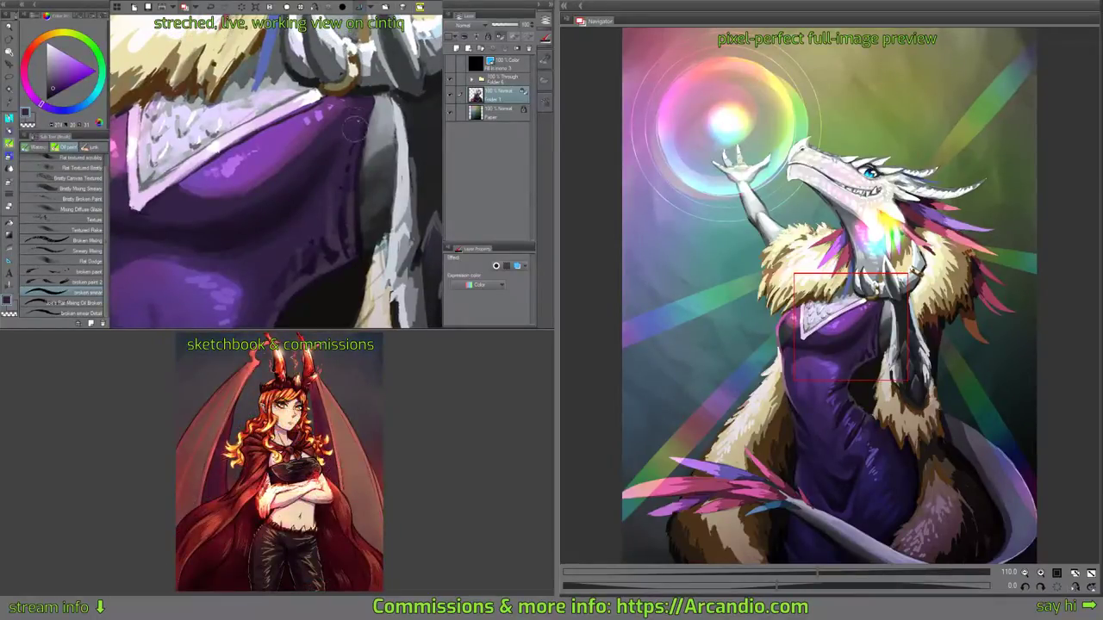
drag(349, 188, 342, 150)
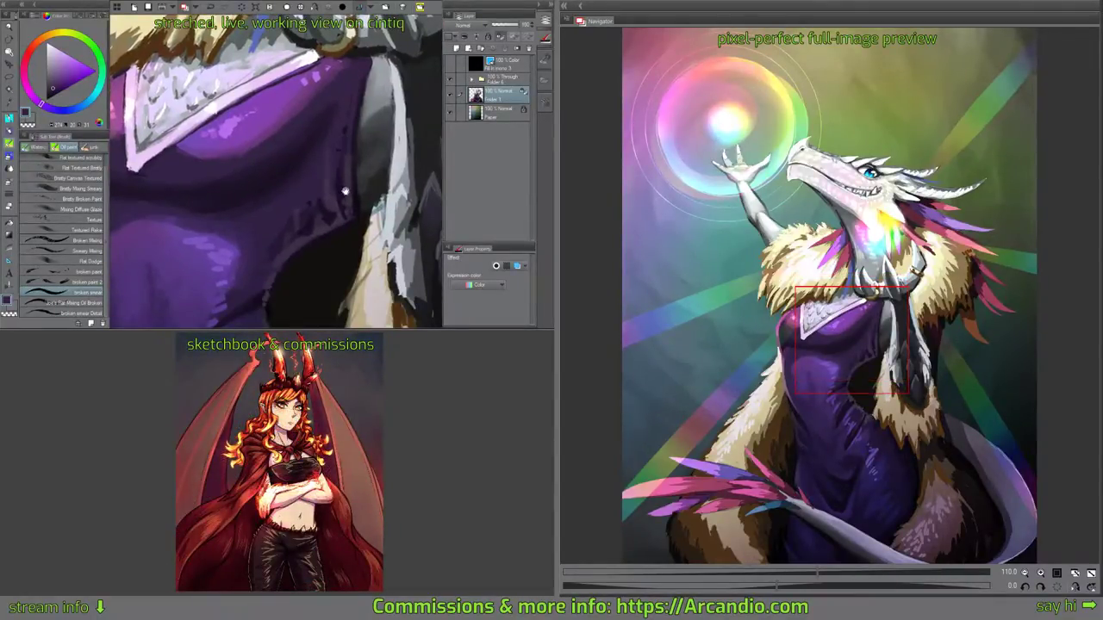
Darken the curved fold across the dress's lower belly, changing to the Flat Textured Bristly brush for the shading.
drag(345, 191, 366, 133)
drag(281, 269, 347, 132)
mouse_move(314, 235)
mouse_down()
mouse_move(322, 147)
mouse_move(303, 136)
mouse_move(271, 157)
mouse_up()
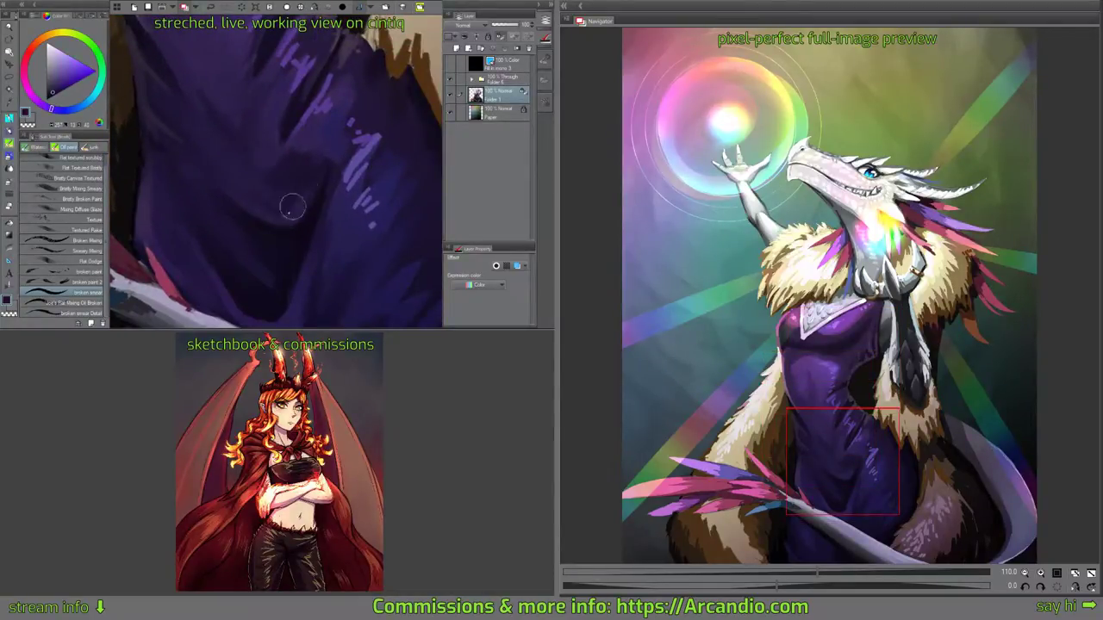
click(76, 304)
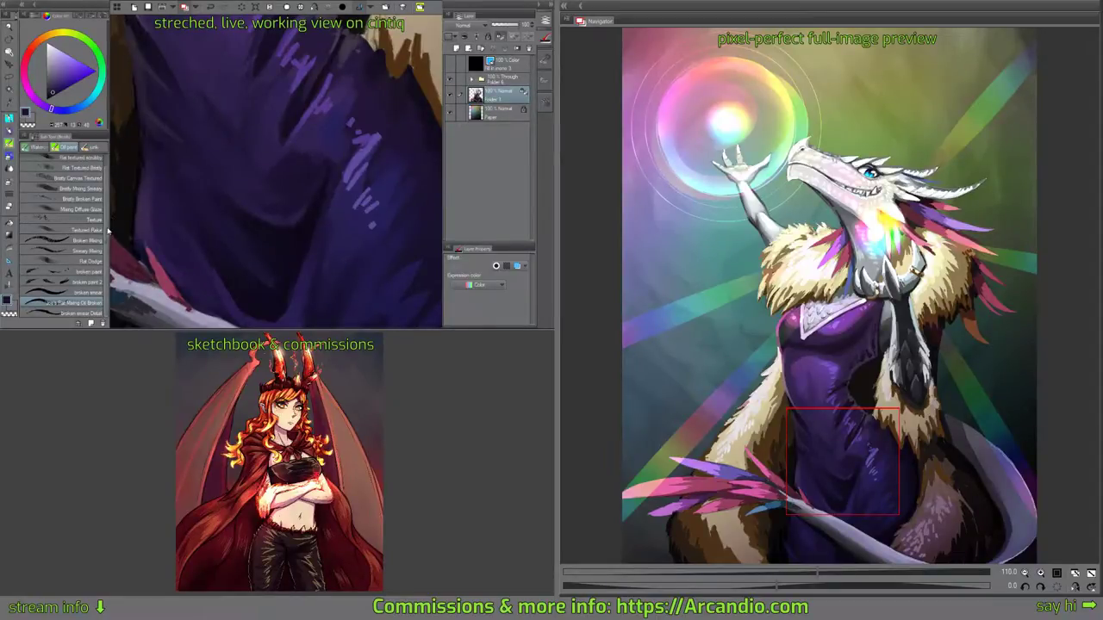
scroll(78, 231, up, 1)
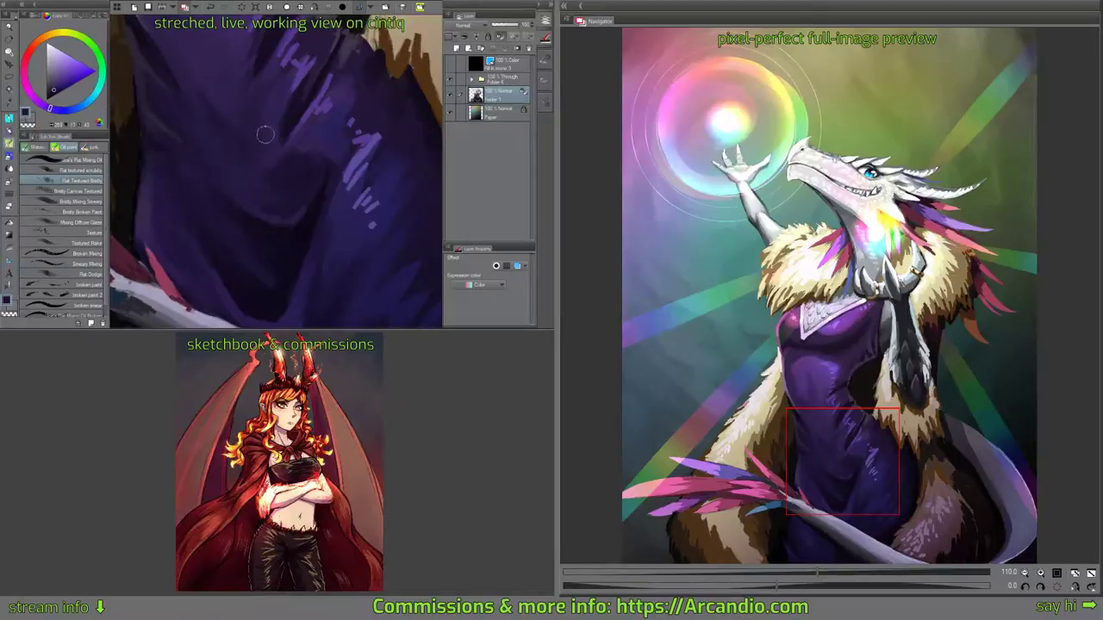
drag(287, 146, 312, 200)
mouse_move(278, 166)
mouse_down()
mouse_move(303, 161)
mouse_move(296, 171)
mouse_up()
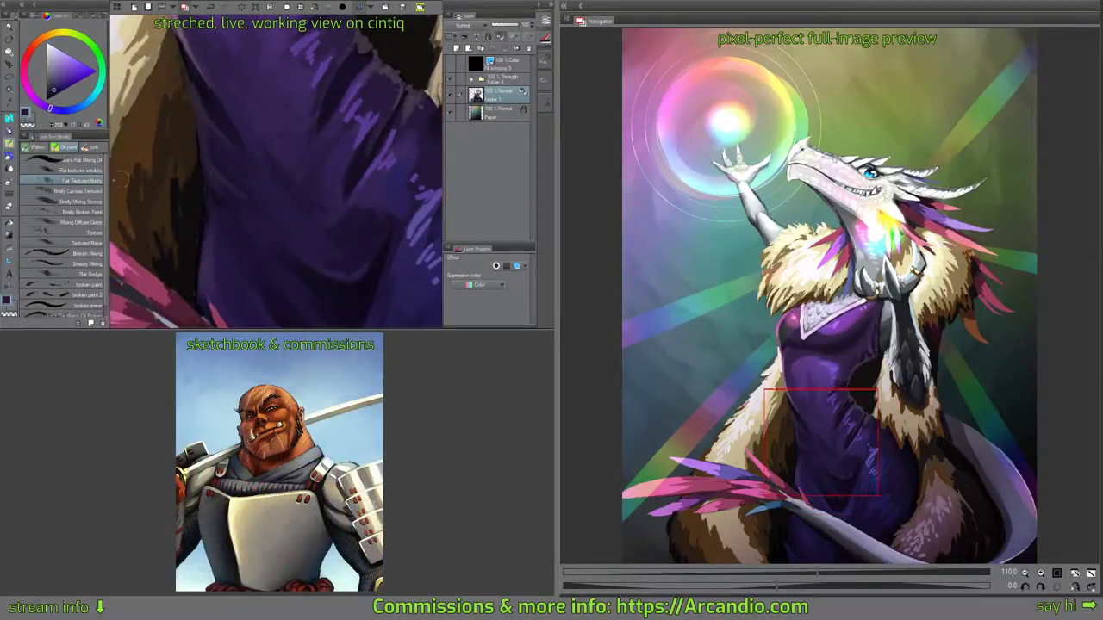
Reorder the oil paint brushes so the broken paint, broken smear and Flat Mixing Oil Broken brushes sit together below Flat Textured Scrubby.
mouse_move(106, 269)
mouse_down()
mouse_move(107, 293)
mouse_move(112, 214)
mouse_up()
mouse_move(110, 270)
mouse_down()
mouse_move(107, 287)
mouse_move(89, 163)
mouse_up()
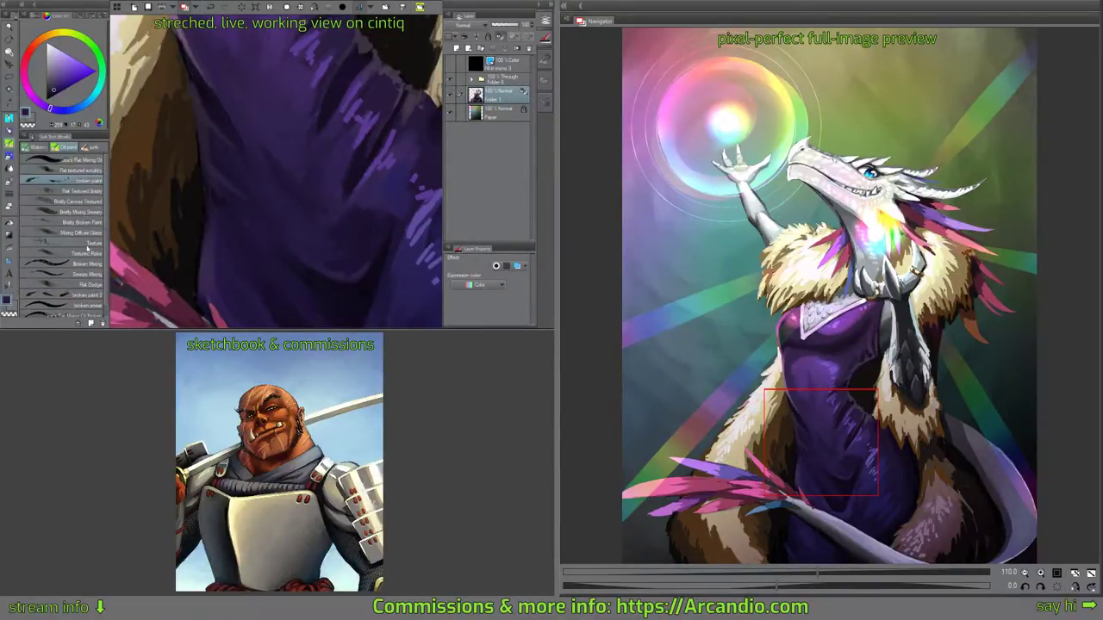
drag(86, 297, 90, 189)
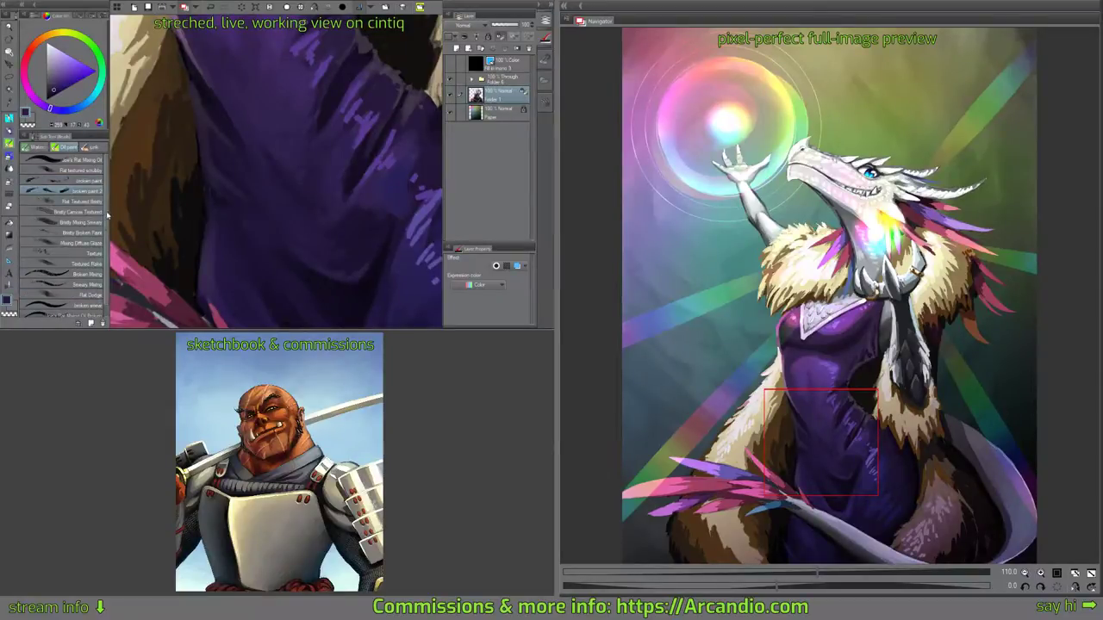
drag(86, 308, 89, 189)
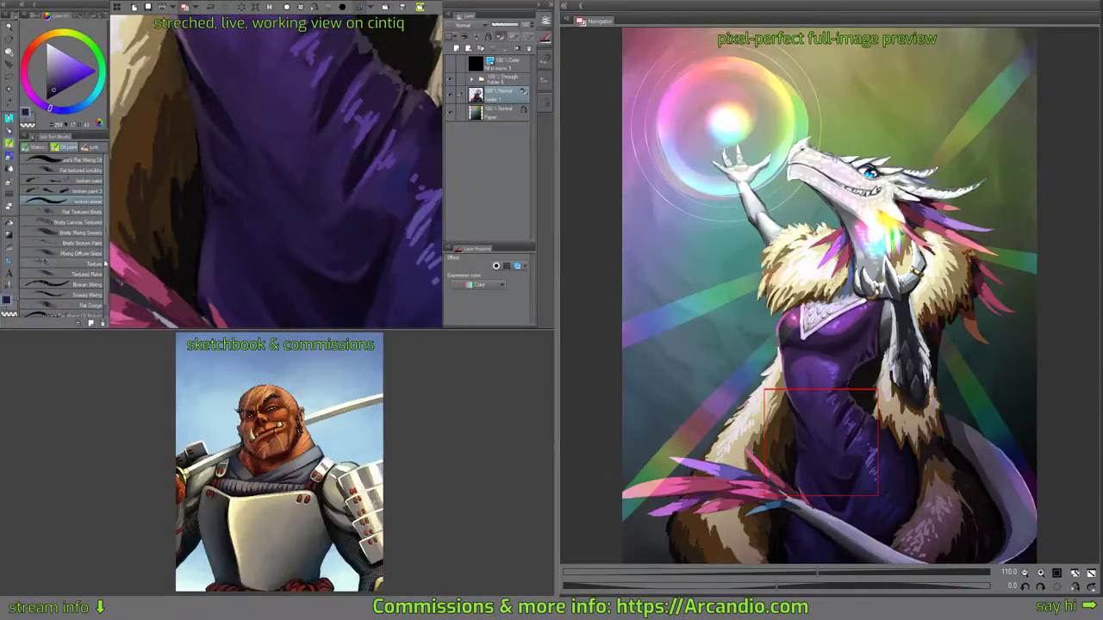
drag(100, 297, 90, 199)
scroll(102, 303, down, 1)
drag(91, 318, 90, 217)
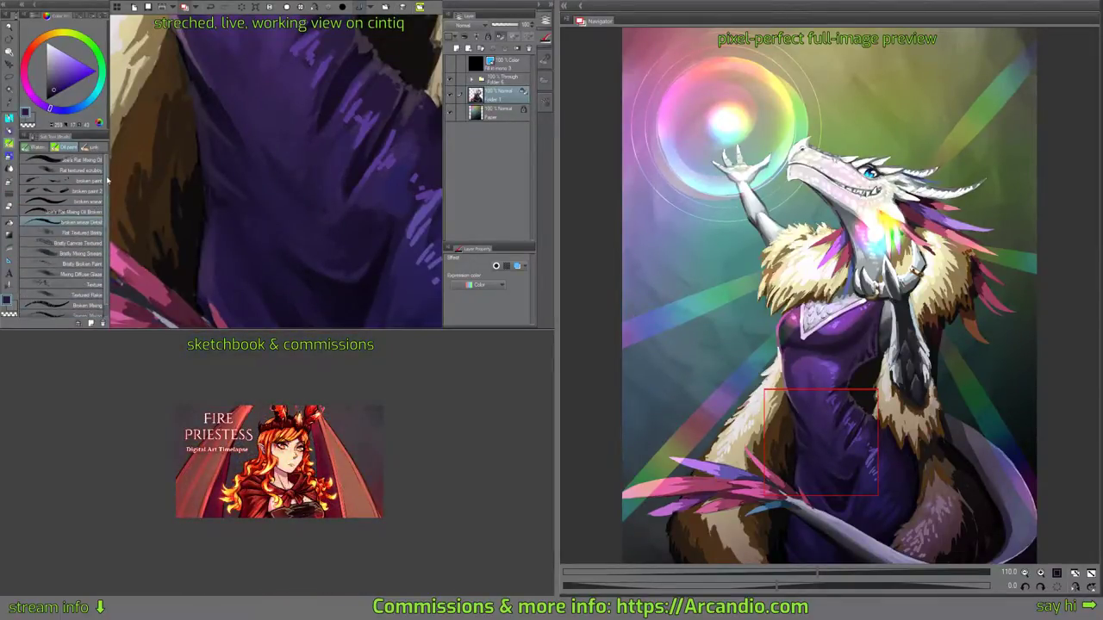
Blend the purple midtones down the front of the dress beside the waist cutout with purple sampled from the fabric.
drag(296, 181, 285, 246)
drag(271, 194, 270, 206)
alt+click(260, 231)
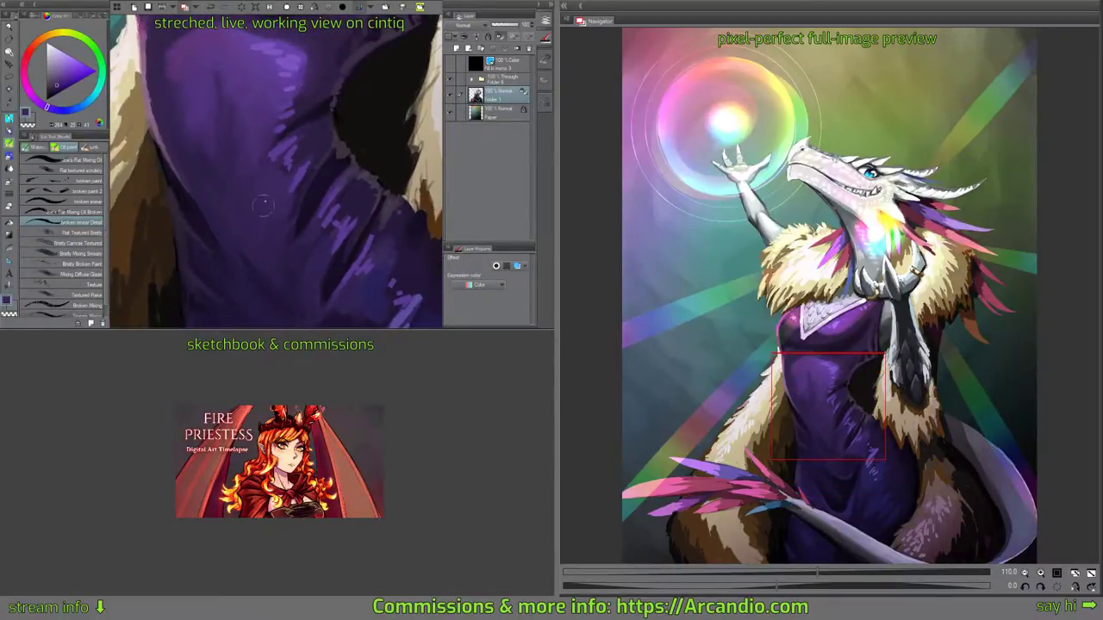
key(e)
key(b)
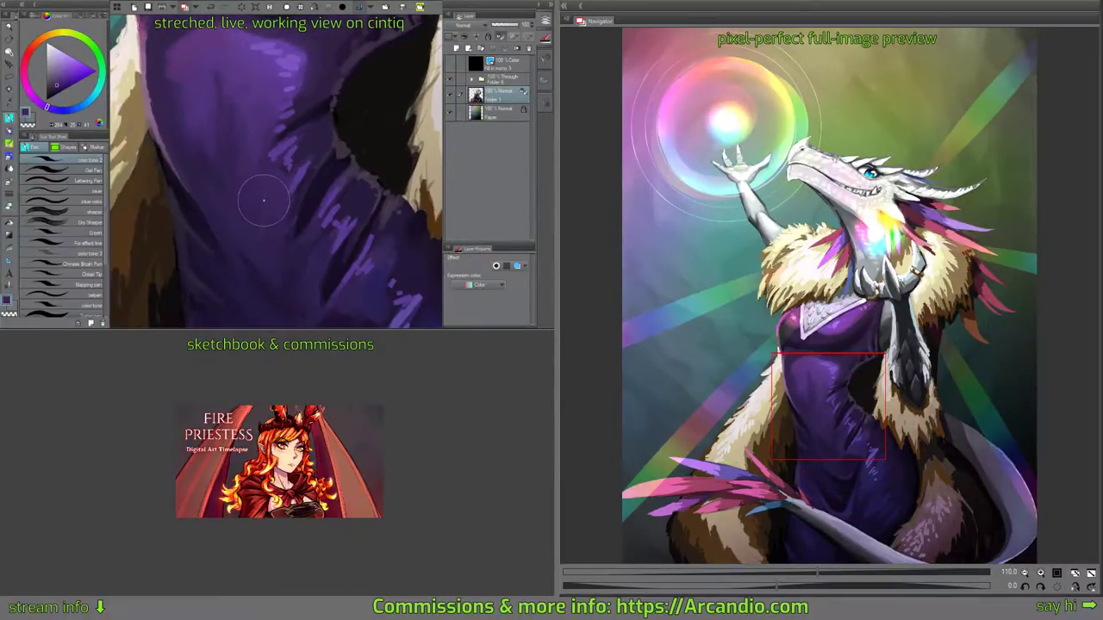
mouse_move(262, 222)
mouse_down()
mouse_move(272, 226)
mouse_move(268, 189)
mouse_move(260, 202)
mouse_up()
Switch to the Flat Mixing Oil Broken brush and soften the belly shading with purple sampled from the dress.
click(96, 210)
alt+click(262, 224)
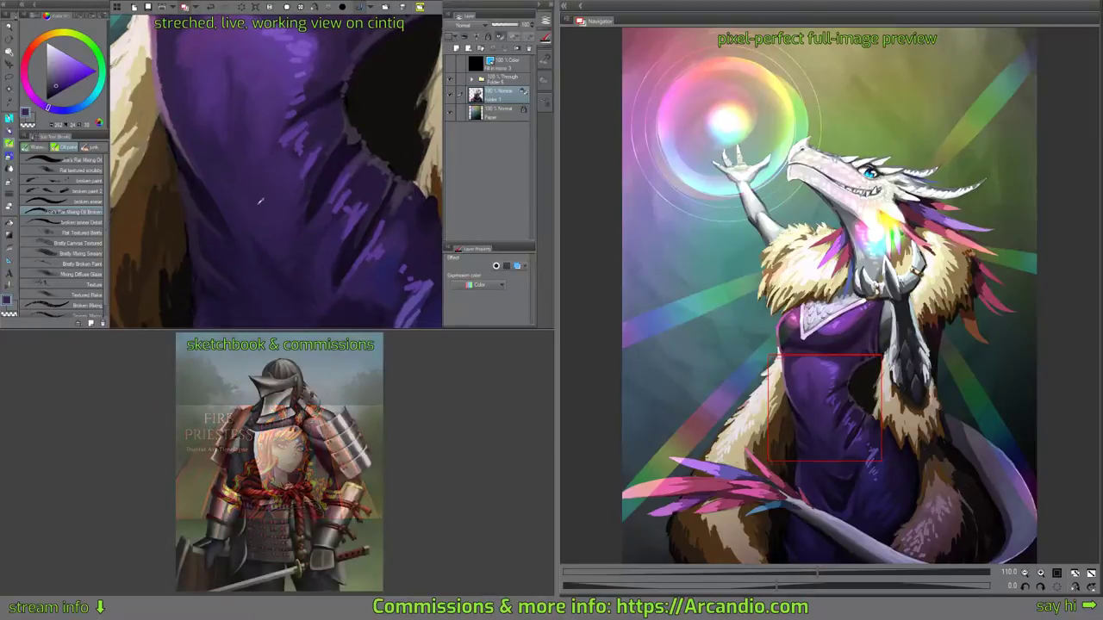
alt+click(266, 227)
drag(301, 247, 298, 156)
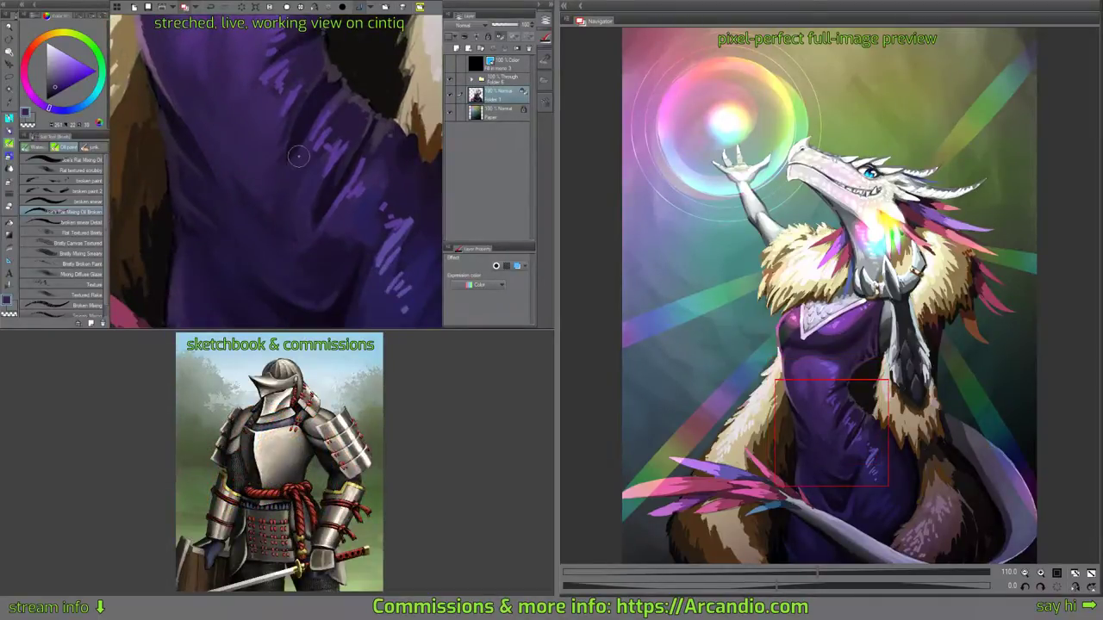
drag(302, 195, 266, 204)
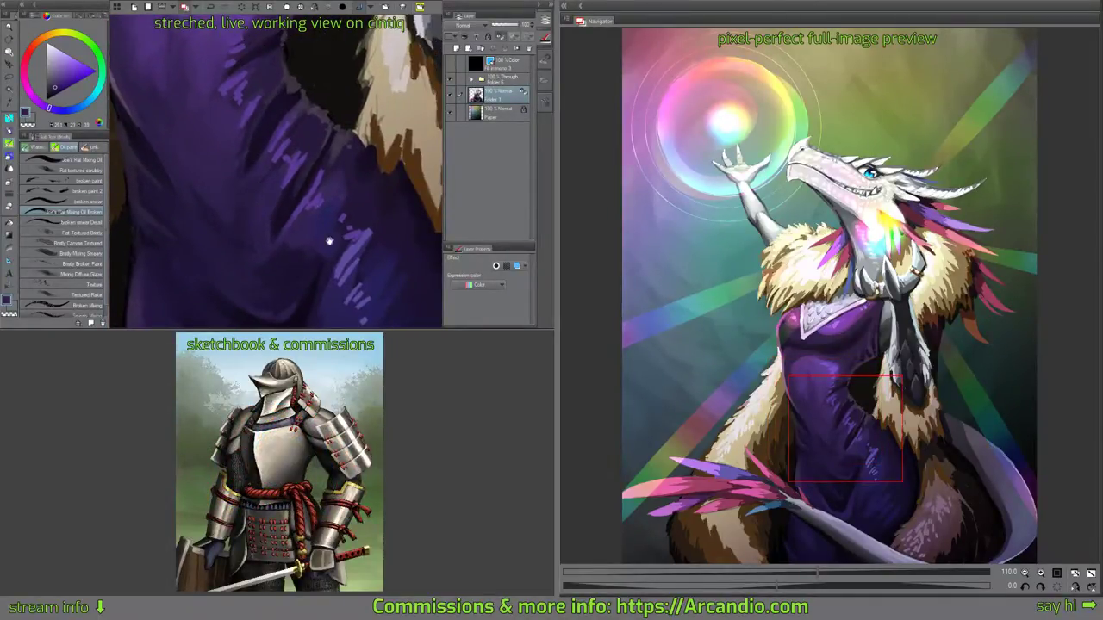
Darken and smooth the folds on the lower dress down to the upper edge of the grey tail.
drag(330, 242, 271, 153)
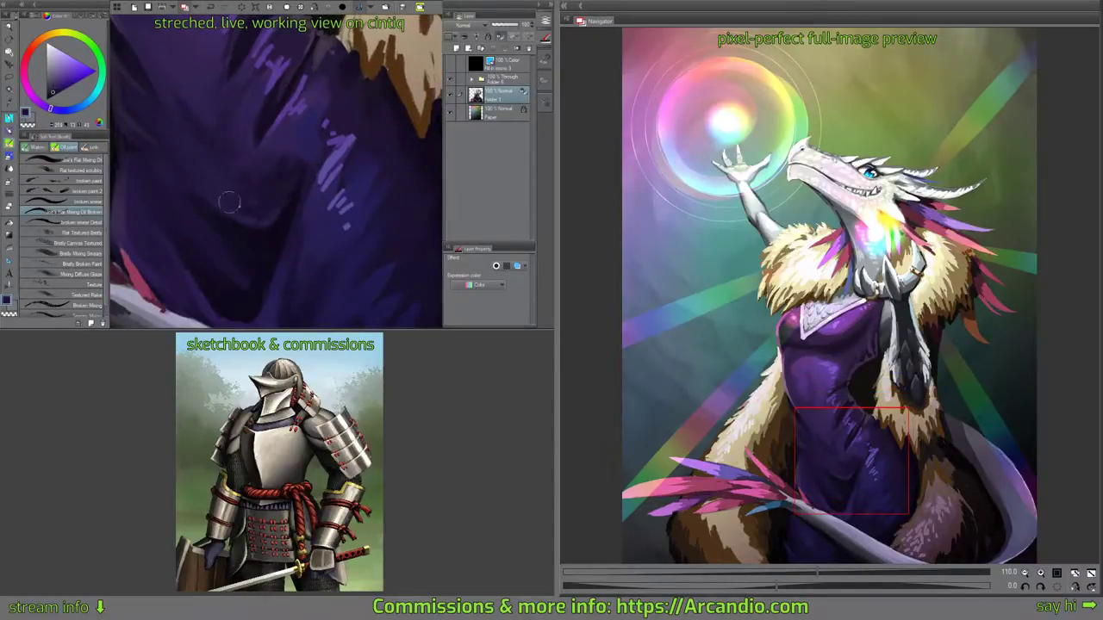
drag(279, 216, 284, 164)
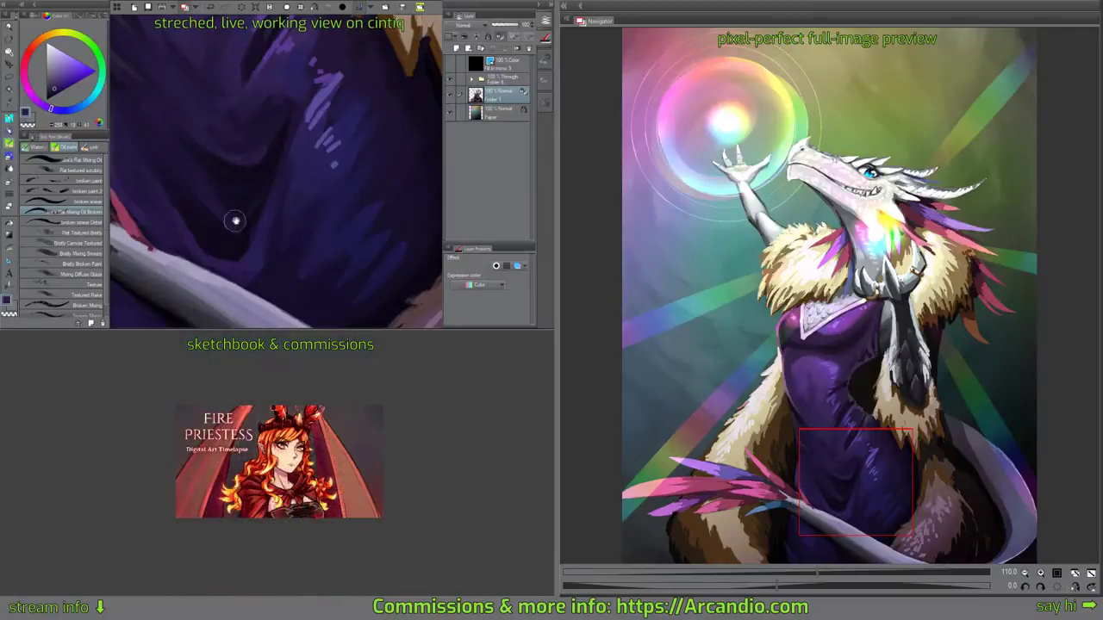
drag(235, 221, 210, 197)
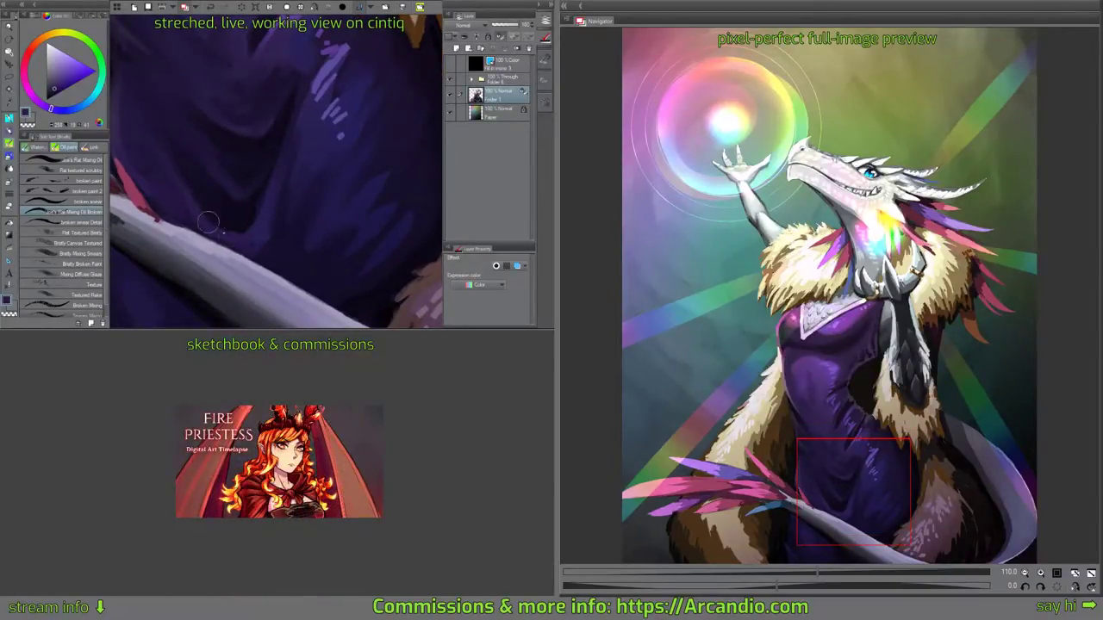
drag(292, 228, 232, 122)
Touch up the dark shadow beneath the tail beside the blue feather and save the painting.
drag(226, 119, 367, 163)
drag(345, 214, 363, 136)
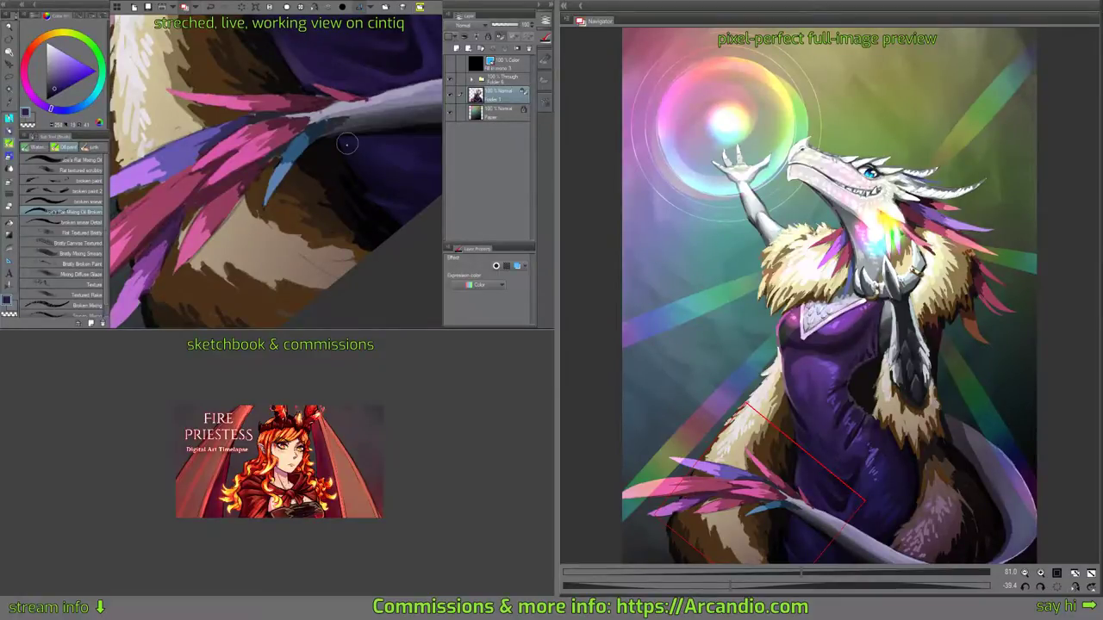
key(ctrl+s)
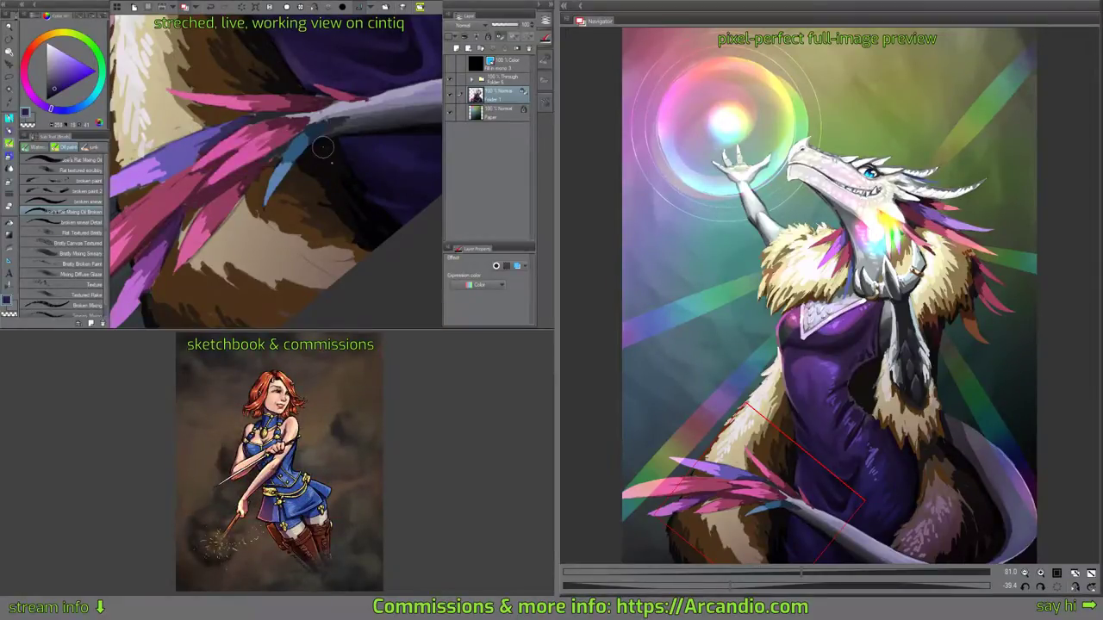
drag(354, 199, 358, 164)
Paint the edge of the pale fur patch below the blue feather with sampled fur tones and the broken smear brush.
alt+click(311, 238)
mouse_move(311, 237)
mouse_down()
mouse_move(321, 154)
mouse_move(336, 160)
mouse_move(329, 148)
mouse_up()
key(comma)
mouse_move(288, 179)
mouse_down()
mouse_move(316, 181)
mouse_move(299, 160)
mouse_up()
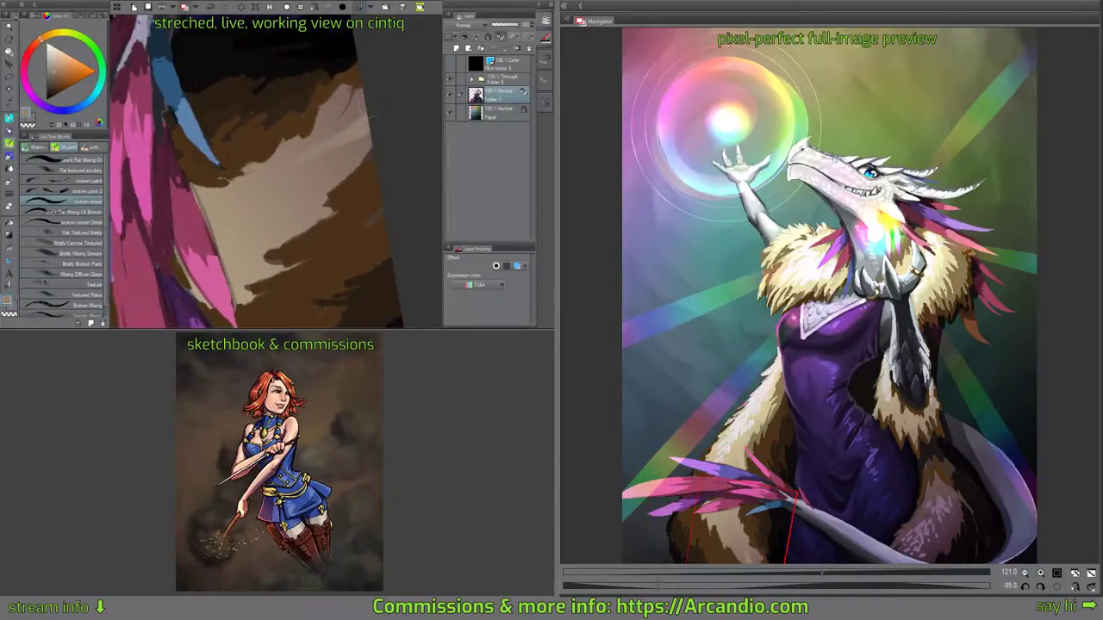
alt+click(365, 95)
mouse_move(358, 89)
mouse_down()
mouse_move(322, 143)
mouse_move(342, 149)
mouse_up()
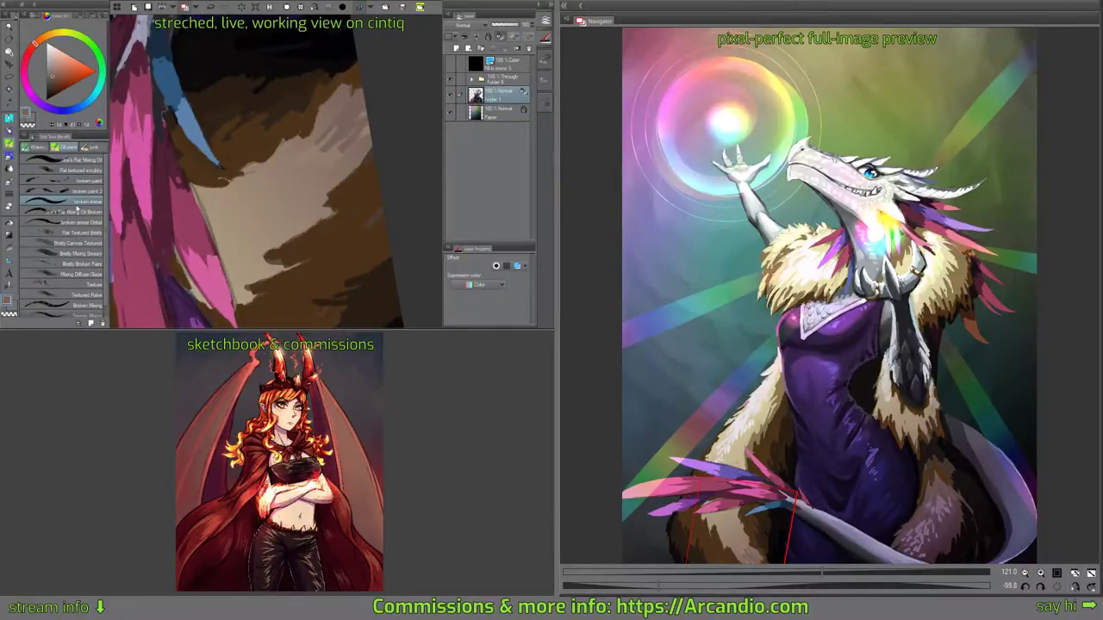
Switch to the Flat Mixing Oil Broken brush and blend sampled beige and muted reddish tones across the pale fur patch.
click(79, 211)
drag(331, 128, 322, 177)
alt+click(338, 153)
alt+click(310, 194)
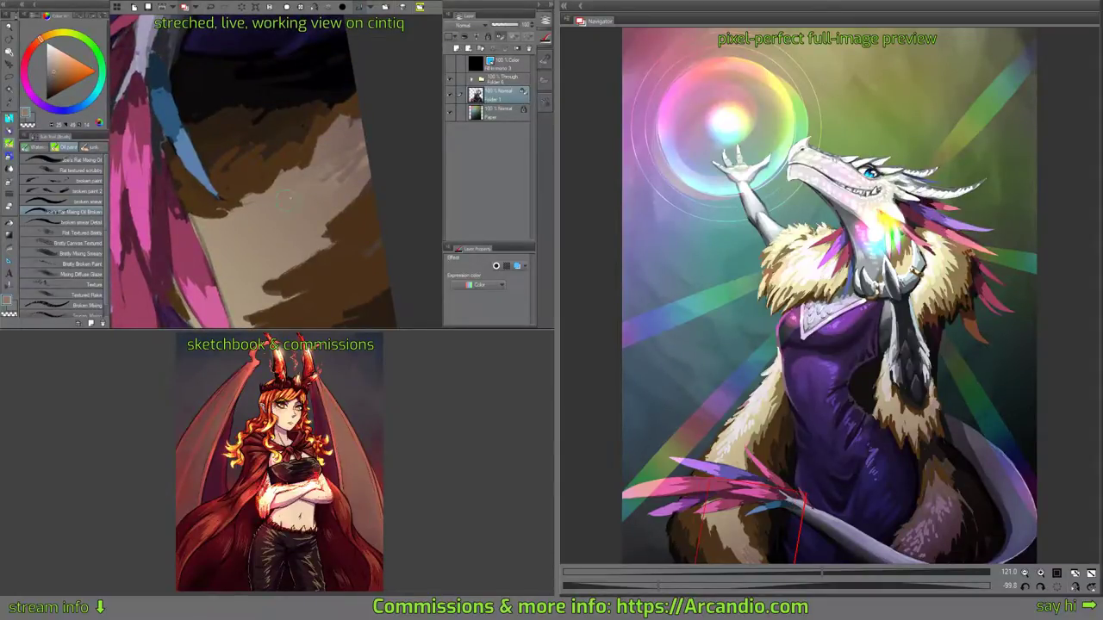
alt+click(343, 178)
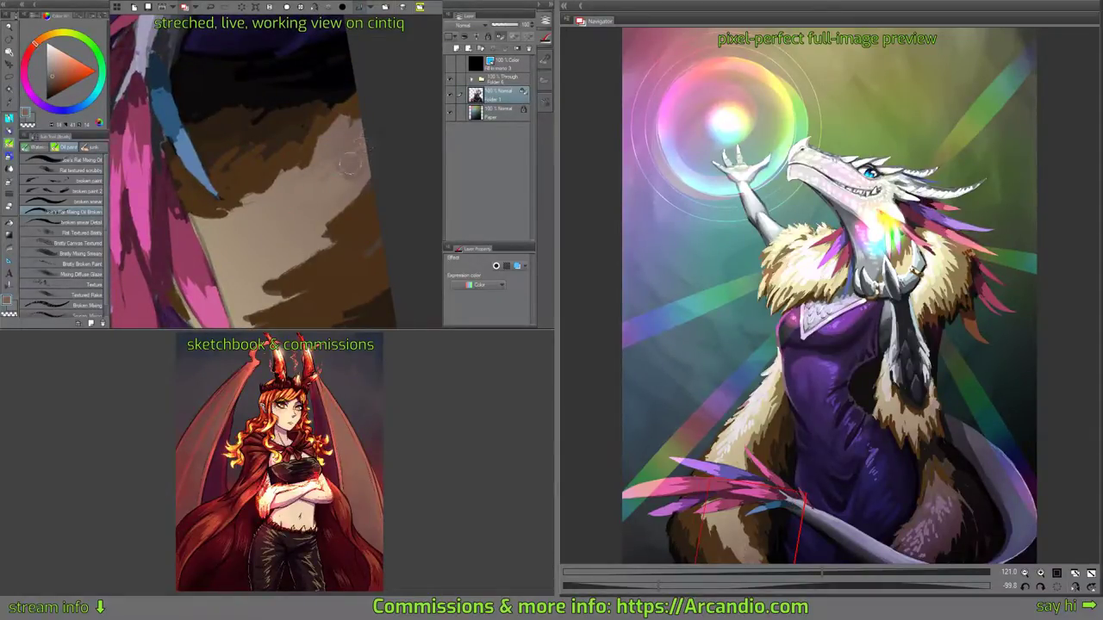
drag(343, 162, 336, 189)
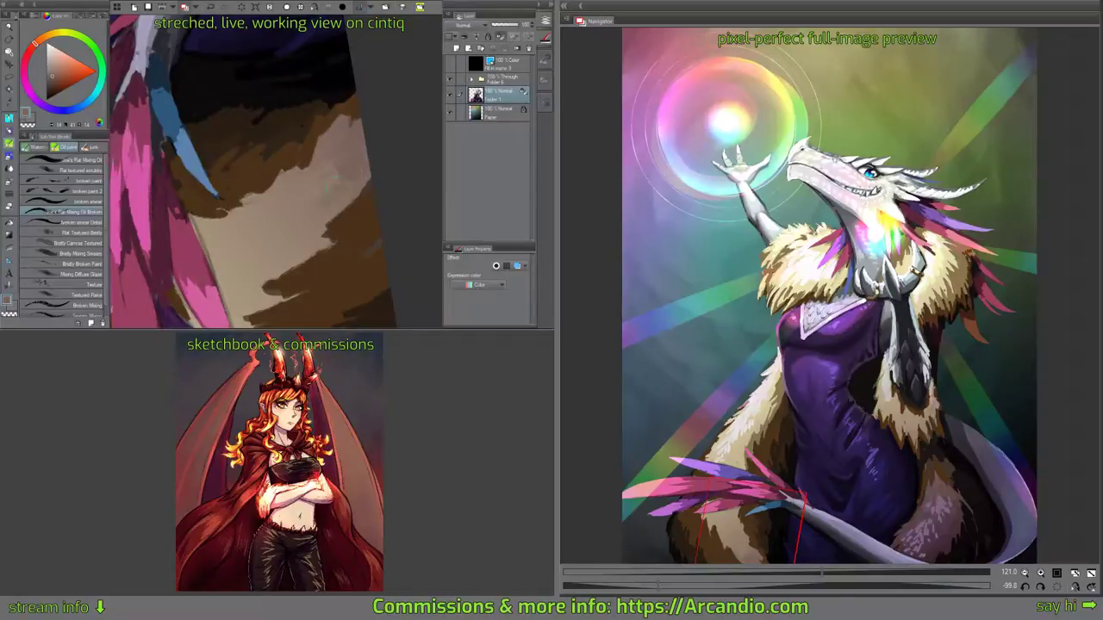
Reshape the brown fur bordering the pale patch with sampled brown and blend sampled beige back into the patch.
alt+click(341, 112)
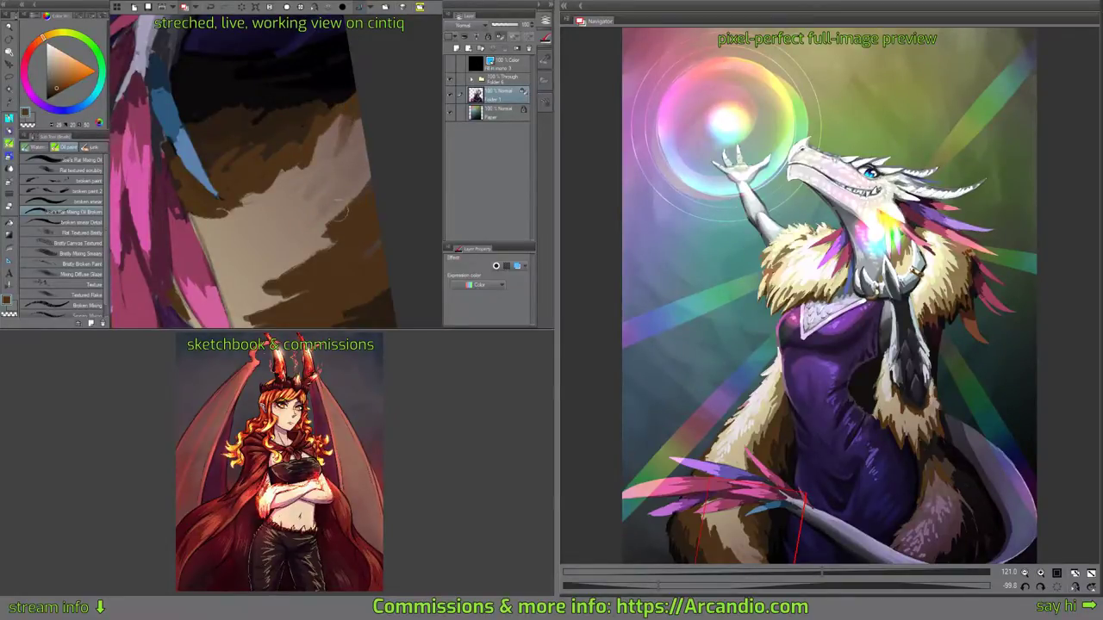
drag(349, 189, 359, 171)
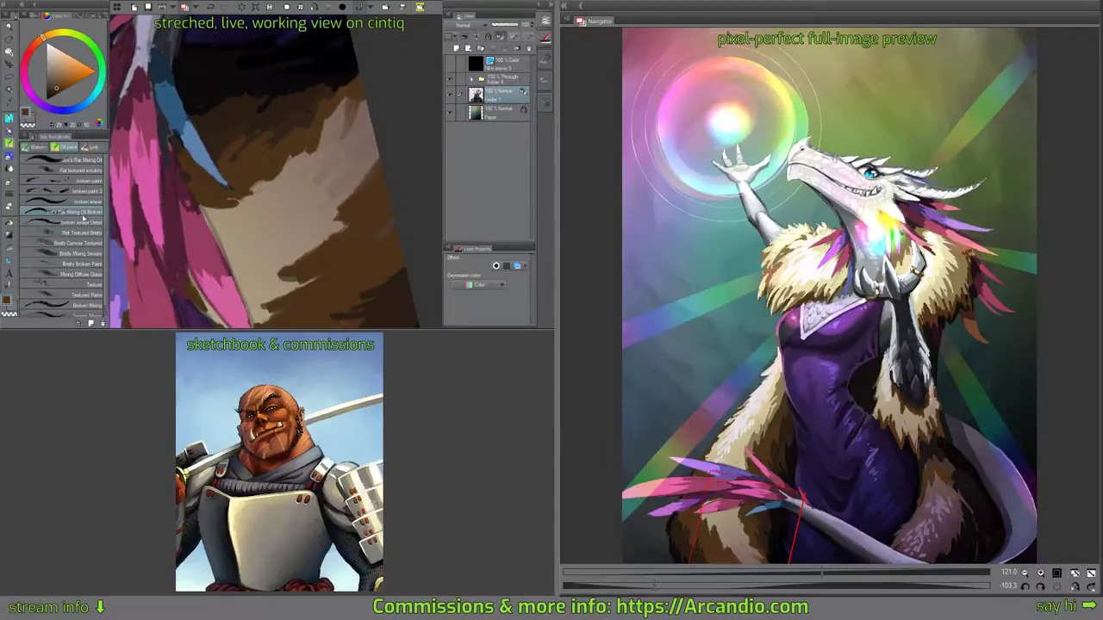
alt+click(251, 196)
alt+click(348, 138)
alt+click(329, 136)
drag(315, 144, 318, 152)
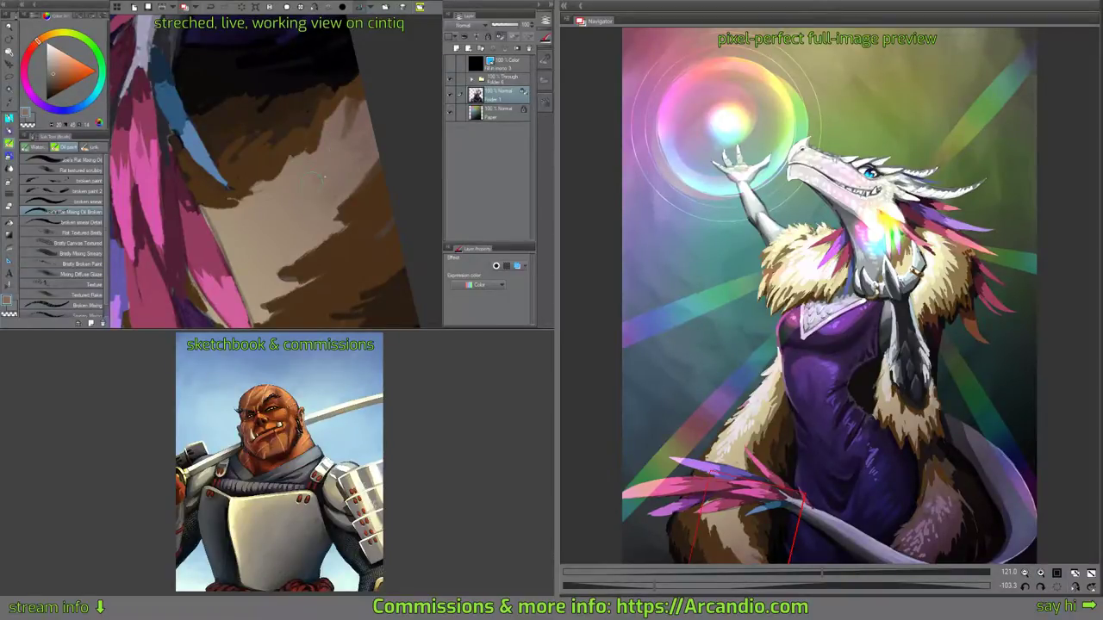
Smooth the pale fur patch between the blue and pink tail feathers with sampled beige, up to the feather edges.
drag(372, 205, 372, 137)
alt+click(310, 205)
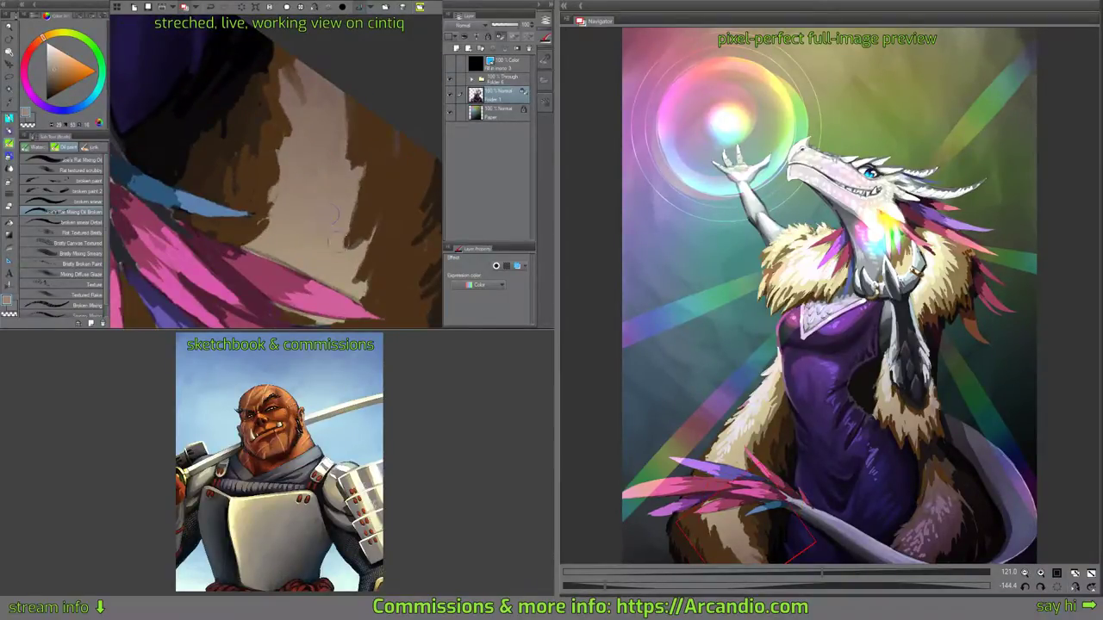
drag(332, 212, 292, 151)
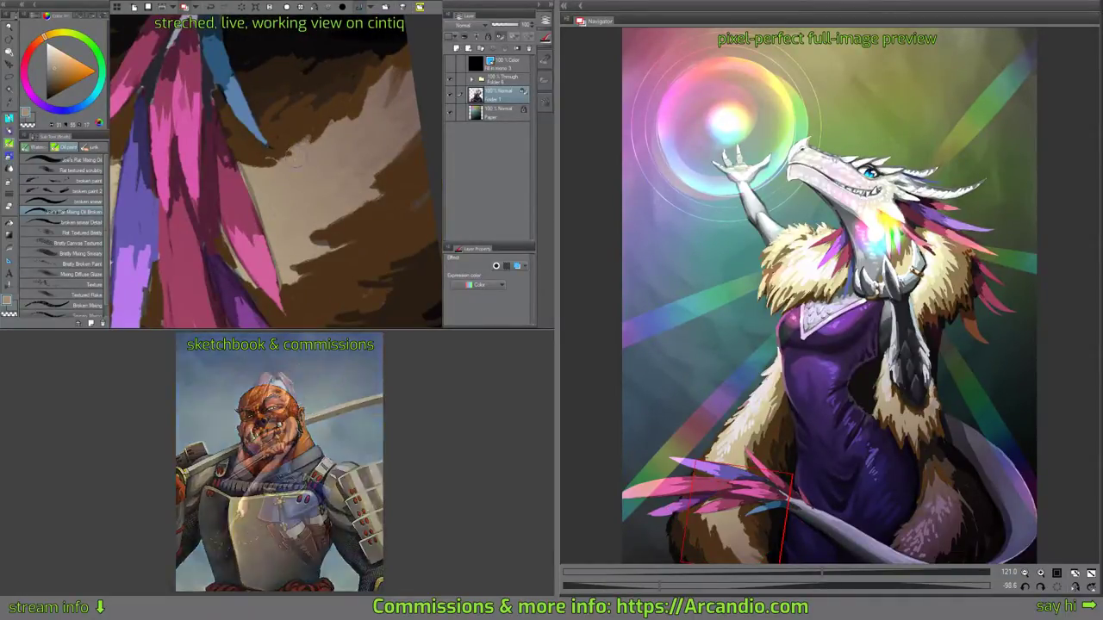
drag(322, 99, 339, 76)
mouse_move(365, 193)
mouse_down()
mouse_move(263, 263)
mouse_move(275, 308)
mouse_up()
mouse_move(261, 238)
mouse_down()
mouse_move(311, 245)
mouse_move(264, 258)
mouse_up()
drag(269, 185, 290, 234)
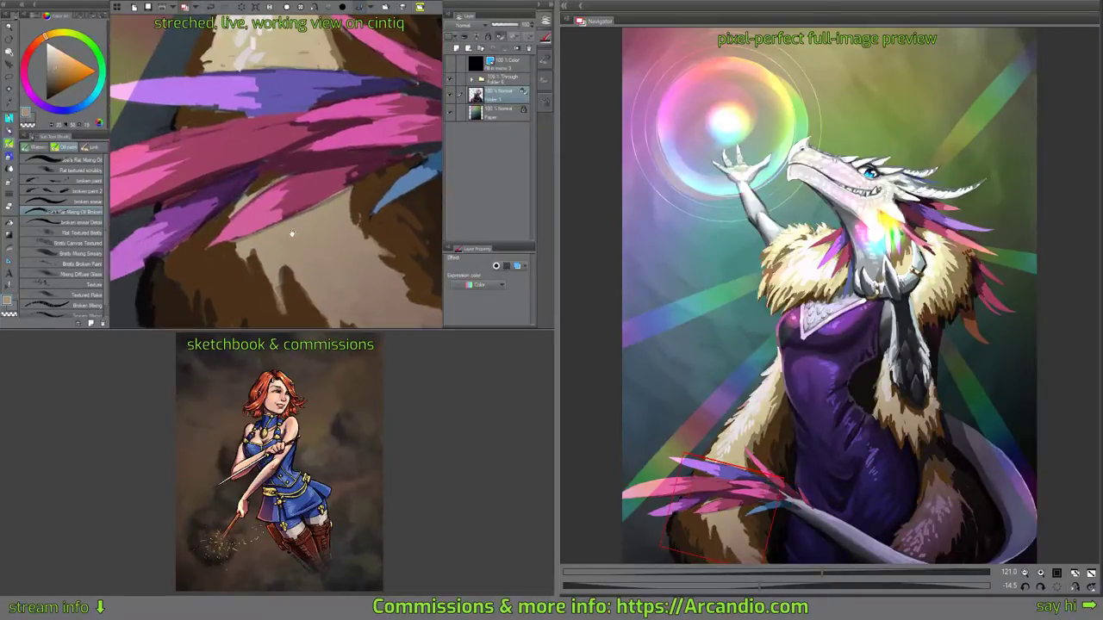
drag(333, 165, 328, 148)
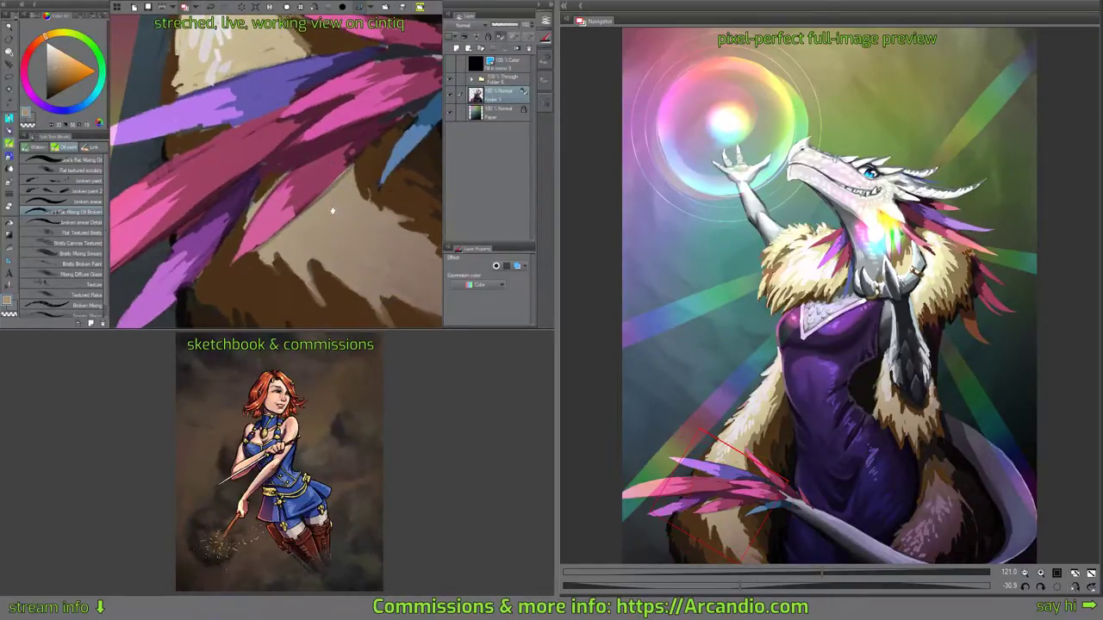
mouse_move(333, 210)
mouse_down()
mouse_move(323, 198)
mouse_move(355, 166)
mouse_up()
Switch to the broken smear brush and sharpen the tip and edges of the lower violet feather with sampled violet.
click(86, 203)
mouse_move(304, 225)
mouse_down()
mouse_move(354, 186)
mouse_move(311, 215)
mouse_move(315, 177)
mouse_move(328, 179)
mouse_move(278, 251)
mouse_move(257, 226)
mouse_move(291, 187)
mouse_move(277, 209)
mouse_move(312, 207)
mouse_move(295, 238)
mouse_move(316, 221)
mouse_move(306, 233)
mouse_move(283, 196)
mouse_up()
alt+click(321, 179)
alt+click(294, 209)
alt+click(269, 259)
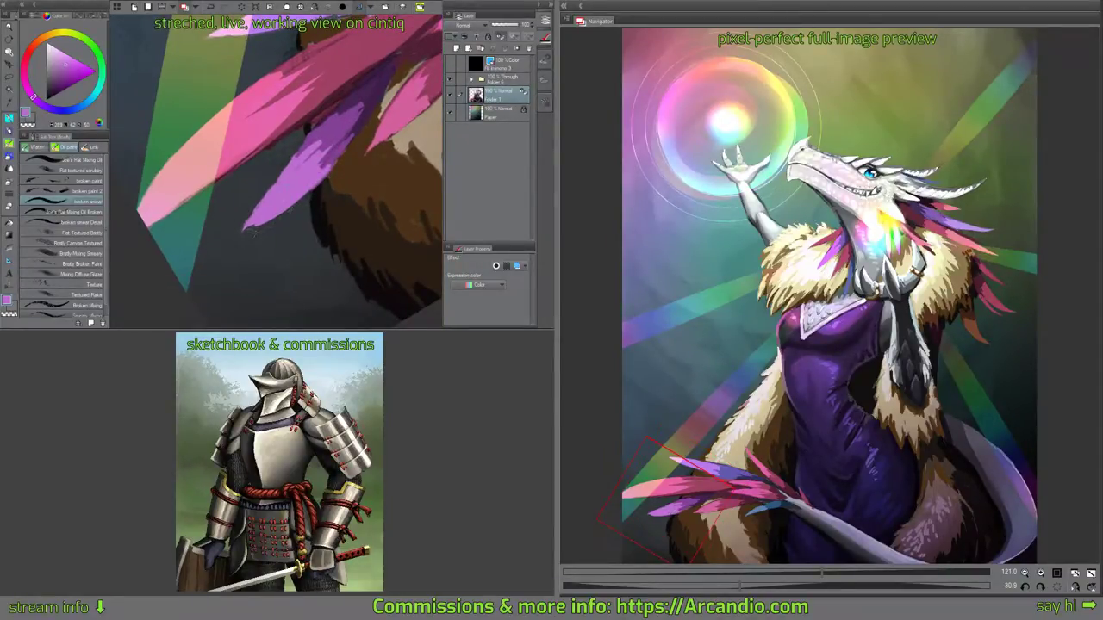
drag(332, 136, 346, 219)
drag(356, 176, 376, 146)
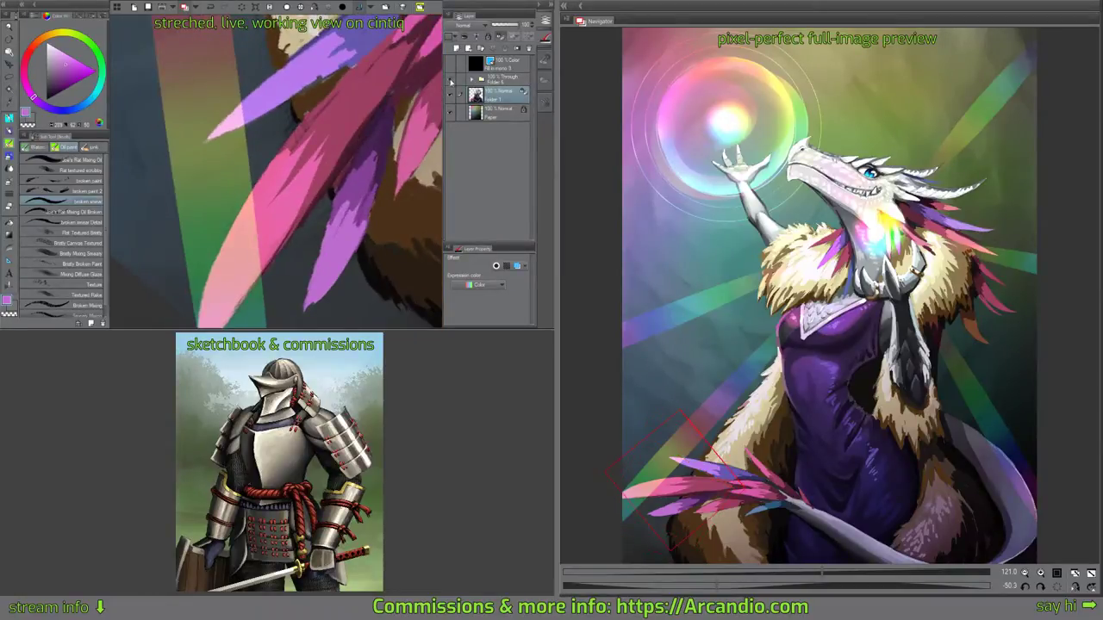
Hide the light effects folder and clean up the long pink feather's edges with pinks sampled from it.
click(450, 79)
mouse_move(334, 190)
mouse_down()
mouse_move(350, 162)
mouse_move(281, 204)
mouse_move(309, 211)
mouse_up()
alt+click(276, 189)
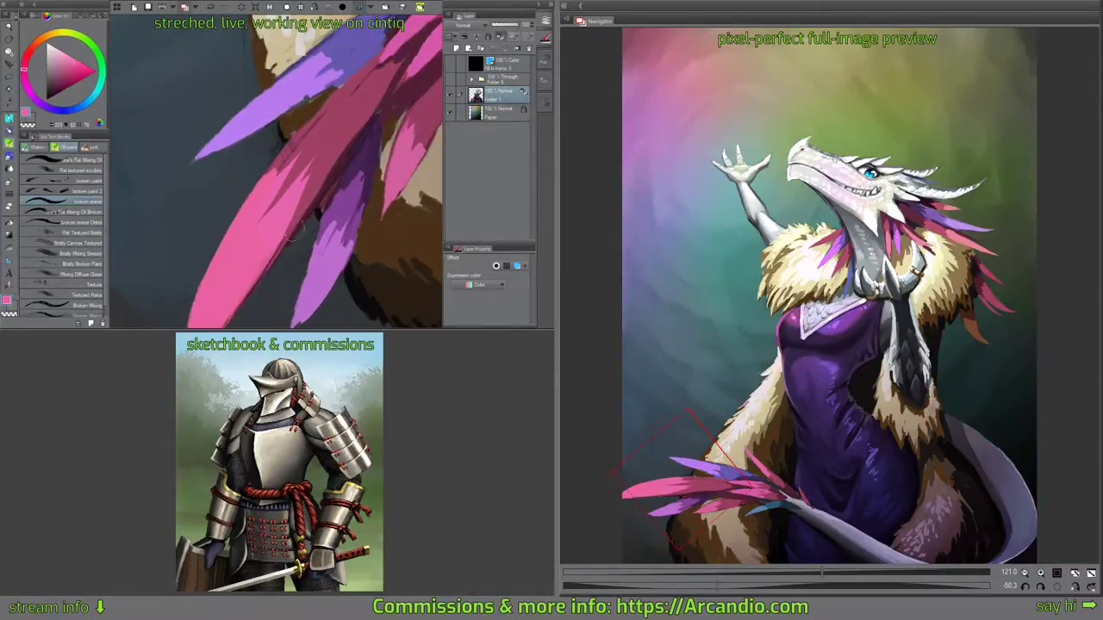
alt+click(289, 207)
alt+click(251, 272)
drag(263, 266, 293, 194)
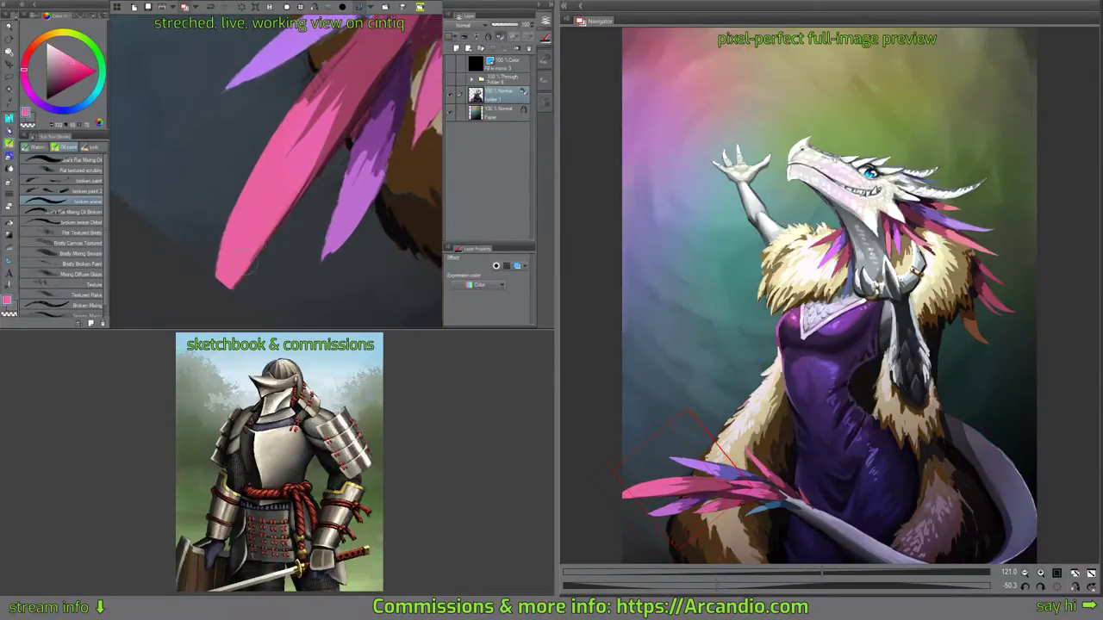
drag(235, 287, 325, 153)
Refine the outer edge and tip of the long pink feather with sampled bright pink.
mouse_move(301, 194)
mouse_down()
mouse_move(345, 140)
mouse_move(276, 225)
mouse_move(274, 179)
mouse_up()
alt+click(244, 209)
drag(242, 225, 285, 158)
drag(285, 160, 263, 178)
scroll(272, 169, down, 2)
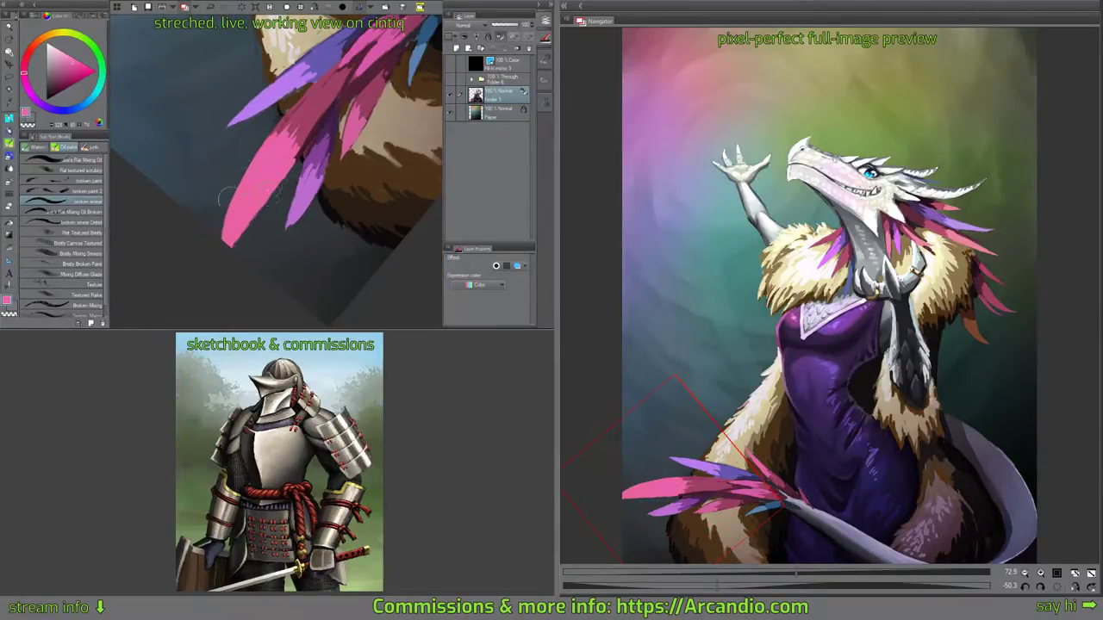
Tidy the edges of the upper violet feather with colors sampled around it.
mouse_move(321, 113)
mouse_down()
mouse_move(299, 191)
mouse_move(272, 221)
mouse_up()
alt+click(280, 169)
scroll(297, 192, up, 3)
alt+click(291, 207)
mouse_move(309, 162)
mouse_down()
mouse_move(265, 213)
mouse_move(307, 182)
mouse_move(307, 232)
mouse_move(314, 191)
mouse_move(279, 246)
mouse_move(265, 256)
mouse_move(284, 218)
mouse_move(261, 249)
mouse_move(288, 232)
mouse_move(286, 217)
mouse_move(277, 248)
mouse_move(300, 205)
mouse_move(290, 207)
mouse_move(300, 237)
mouse_move(278, 228)
mouse_move(289, 268)
mouse_up()
alt+click(285, 221)
alt+click(291, 215)
alt+click(281, 238)
mouse_move(304, 224)
mouse_down()
mouse_move(329, 298)
mouse_move(362, 278)
mouse_up()
Shade the upper violet feather with sampled violets and trim its lower edge with sampled brown.
alt+click(309, 173)
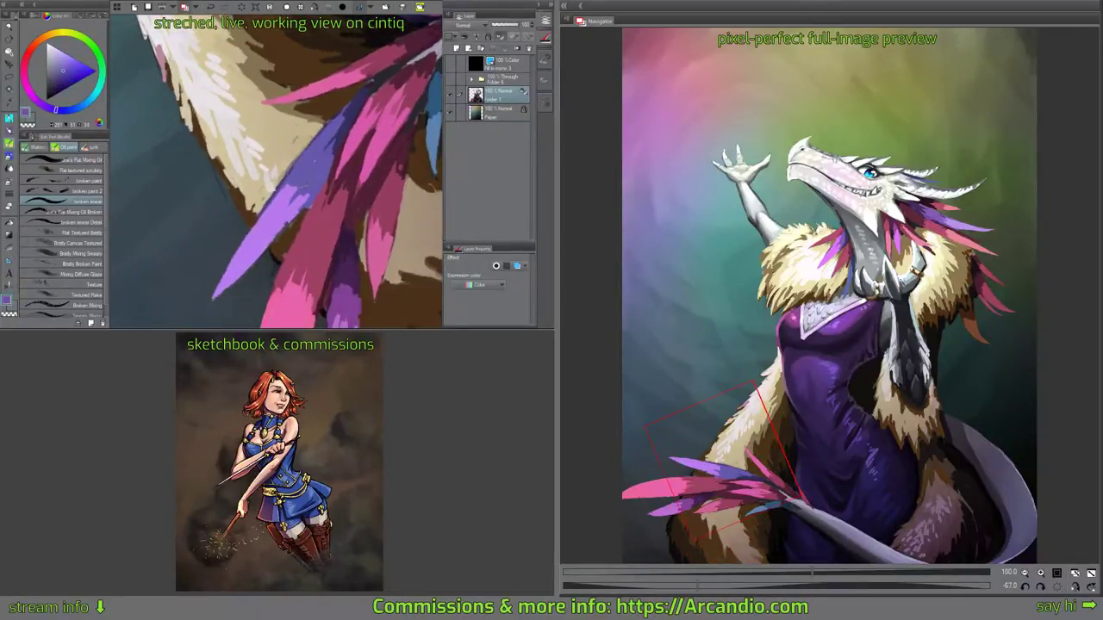
alt+click(302, 191)
mouse_move(319, 182)
mouse_down()
mouse_move(332, 160)
mouse_move(307, 202)
mouse_move(324, 171)
mouse_up()
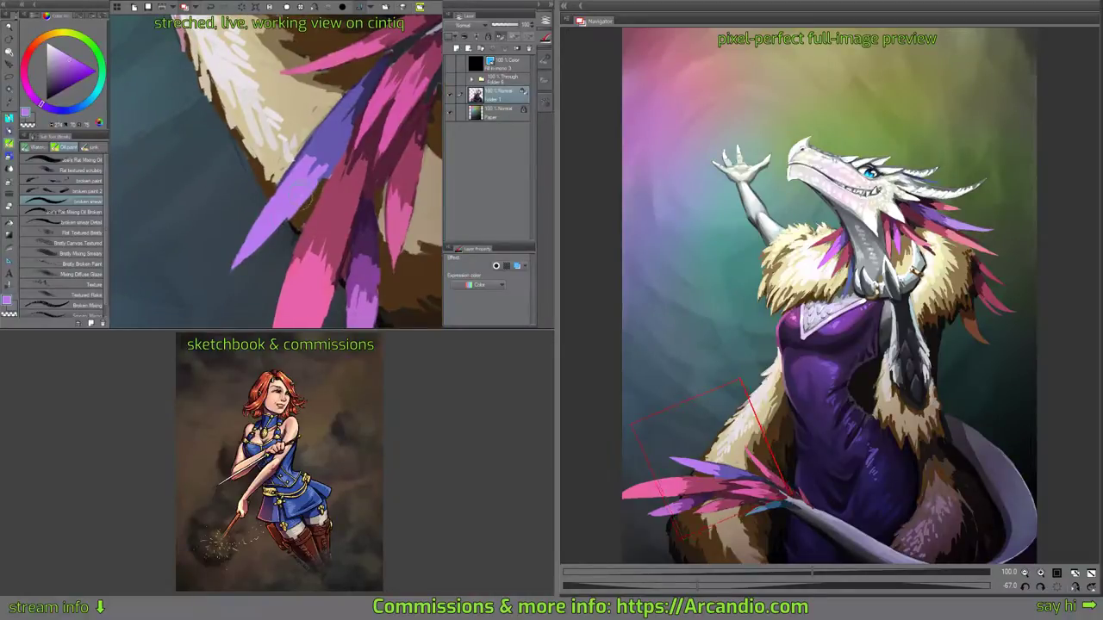
alt+click(310, 201)
drag(295, 217, 308, 203)
drag(313, 155, 293, 217)
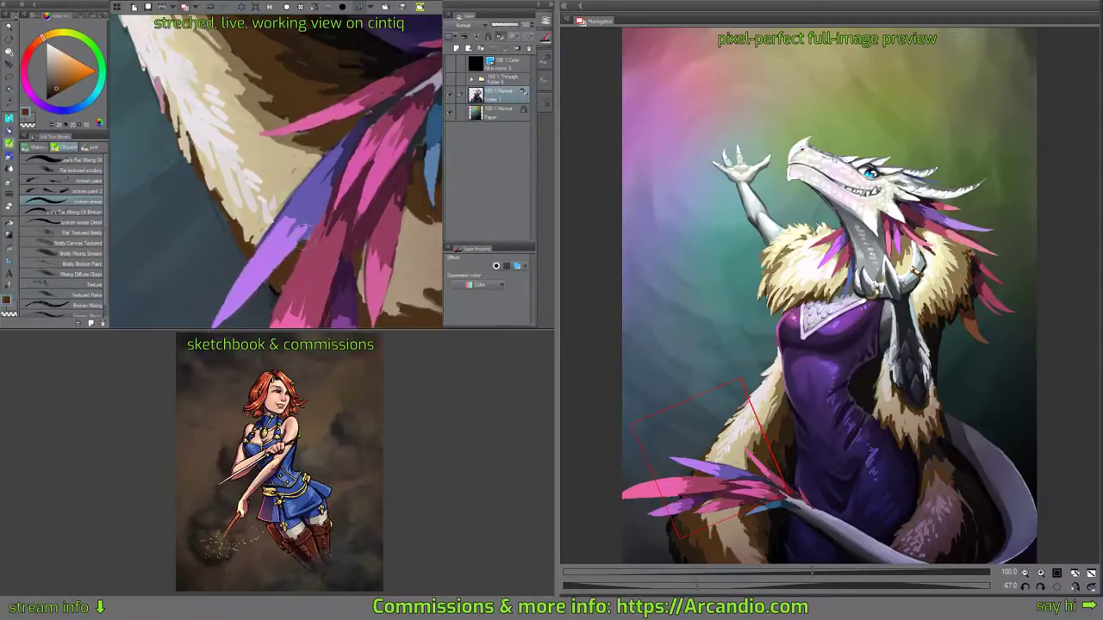
Clean the boundary between the upper violet feather and the cream fur with sampled violet and cream.
alt+click(298, 206)
alt+click(289, 227)
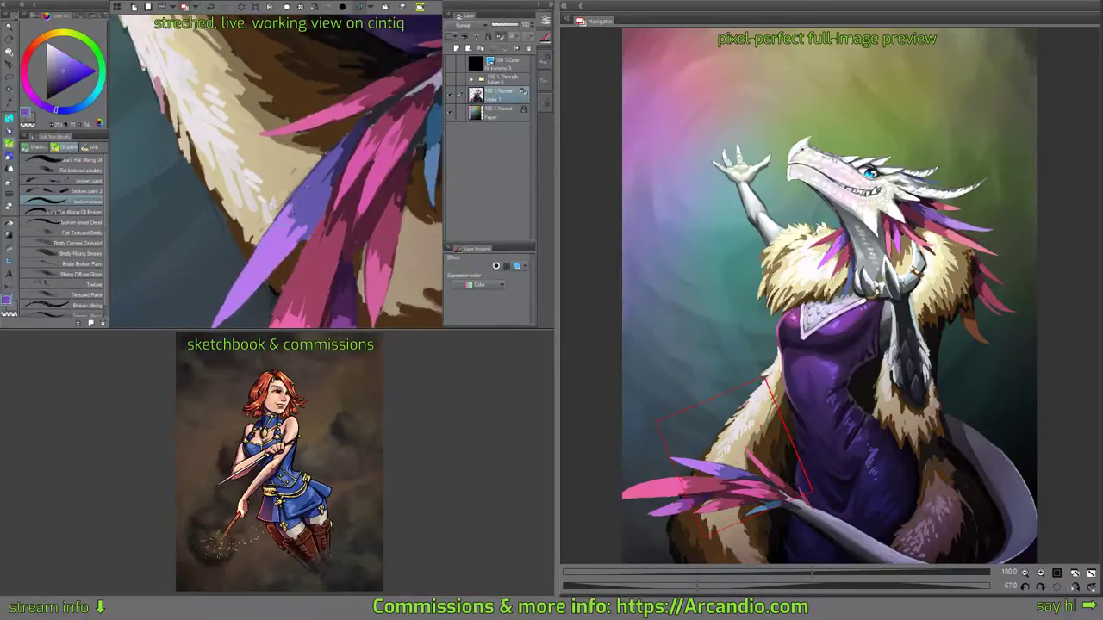
alt+click(263, 234)
alt+click(295, 179)
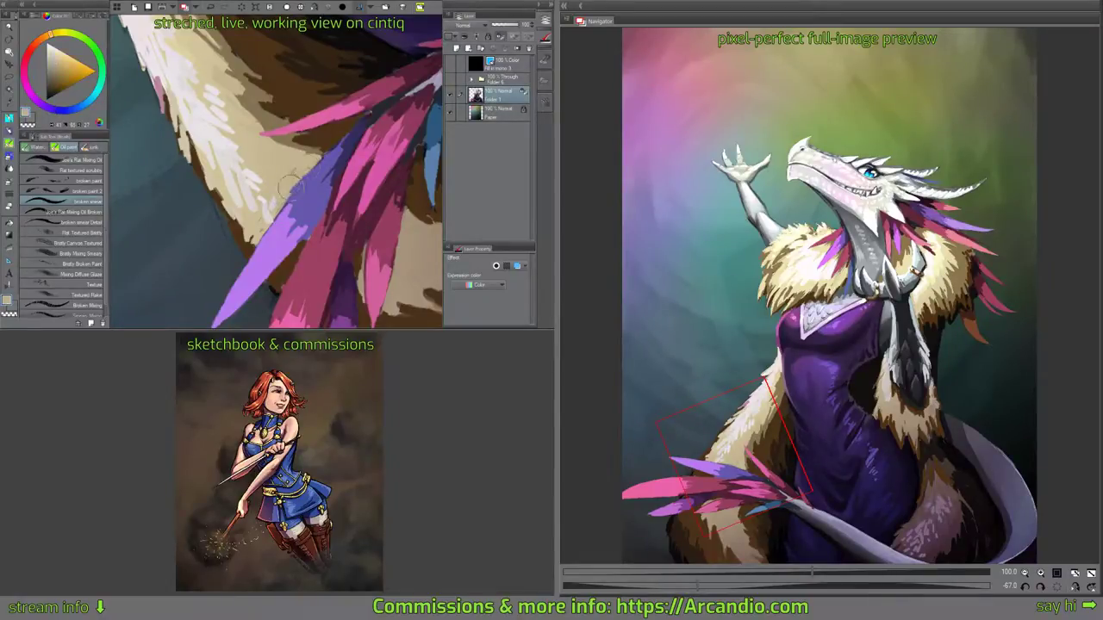
Touch up the base of the central pink tail feathers with sampled muted pink.
mouse_move(366, 173)
mouse_down()
mouse_move(297, 219)
mouse_move(332, 203)
mouse_up()
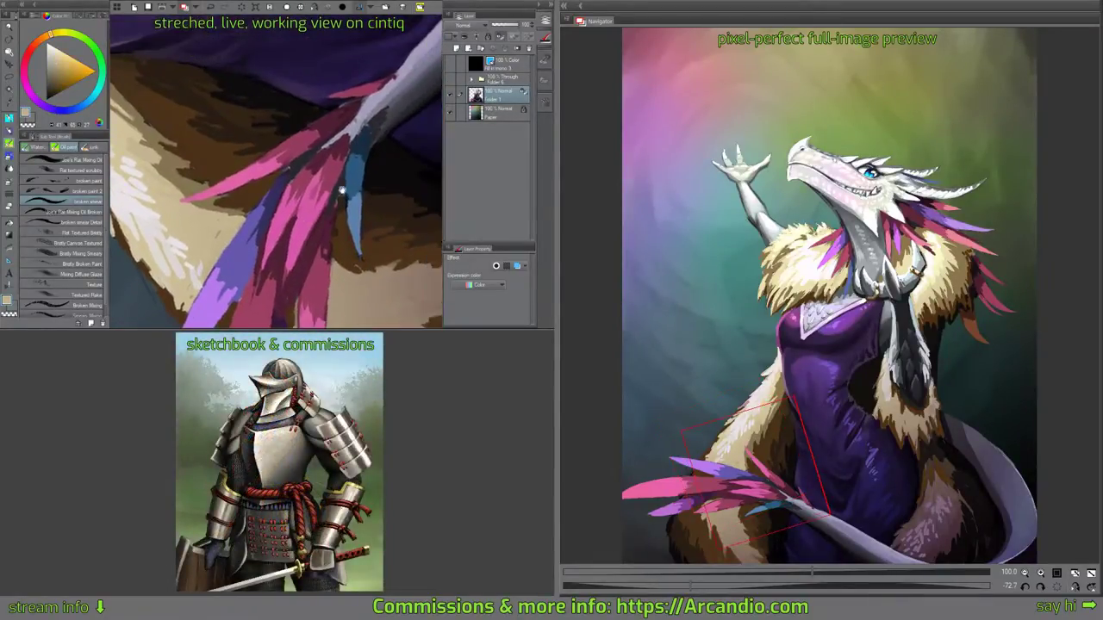
alt+click(324, 169)
drag(328, 155, 321, 172)
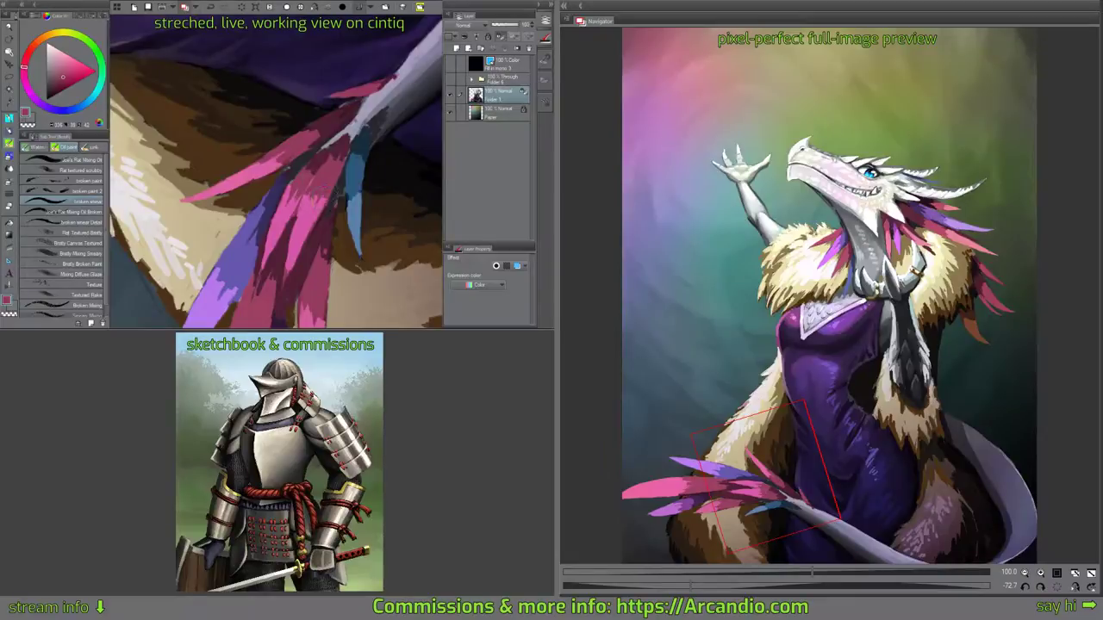
drag(301, 177, 325, 132)
Deepen the shadows between the central pink tail feathers with sampled dark maroon.
alt+click(299, 193)
alt+click(305, 212)
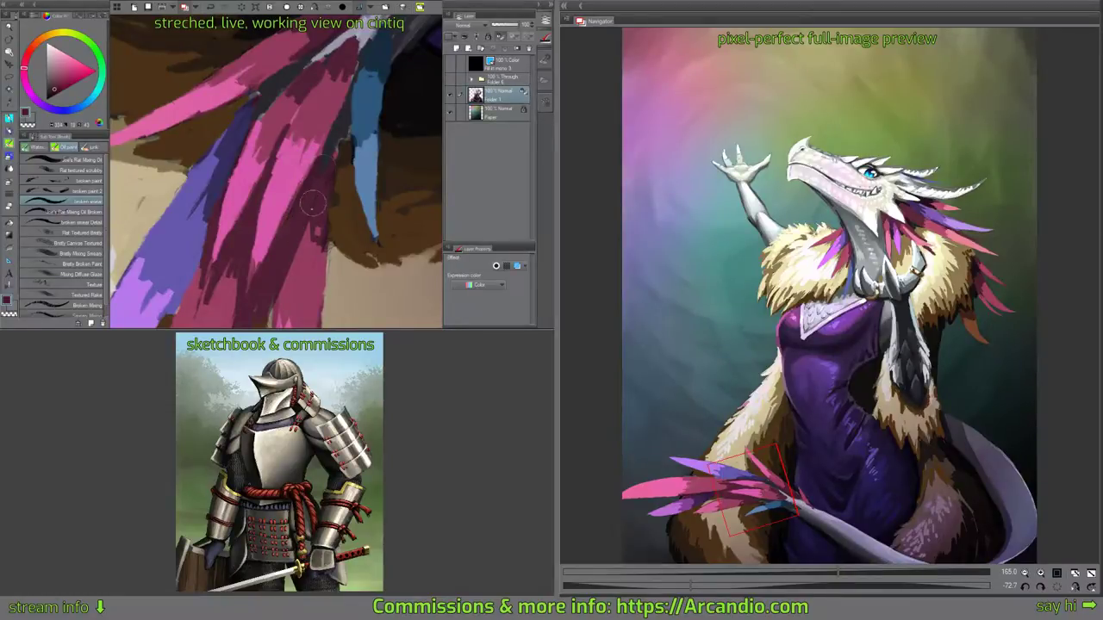
mouse_move(314, 231)
mouse_down()
mouse_move(310, 161)
mouse_move(300, 189)
mouse_move(315, 198)
mouse_up()
alt+click(297, 154)
alt+click(313, 129)
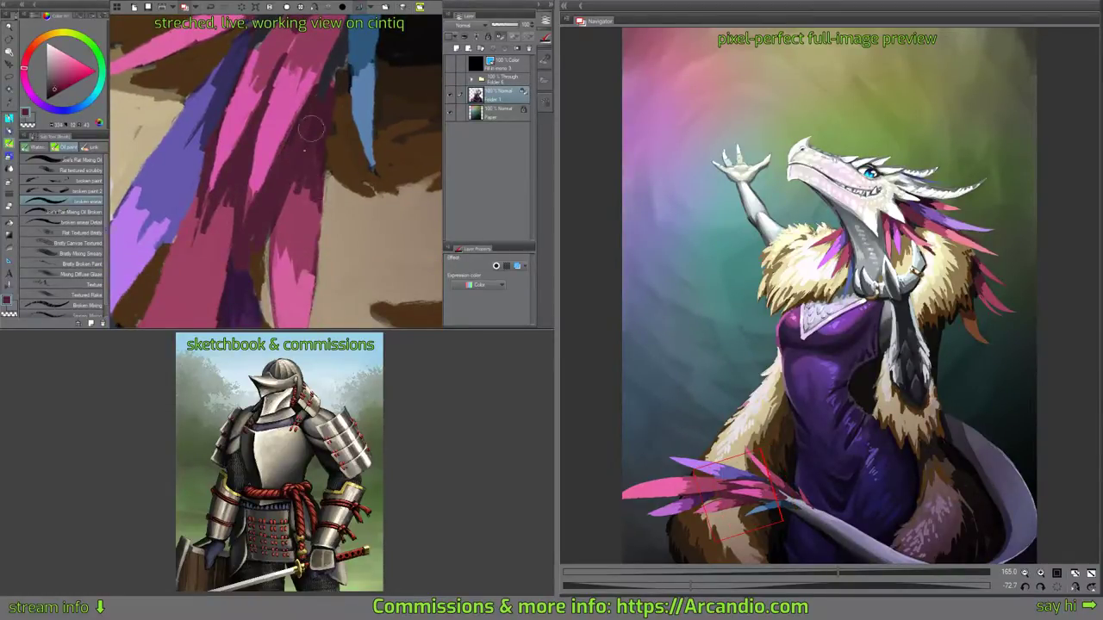
mouse_move(311, 131)
mouse_down()
mouse_move(293, 186)
mouse_move(305, 163)
mouse_move(297, 172)
mouse_up()
mouse_move(332, 78)
mouse_down()
mouse_move(352, 96)
mouse_move(347, 162)
mouse_move(342, 142)
mouse_up()
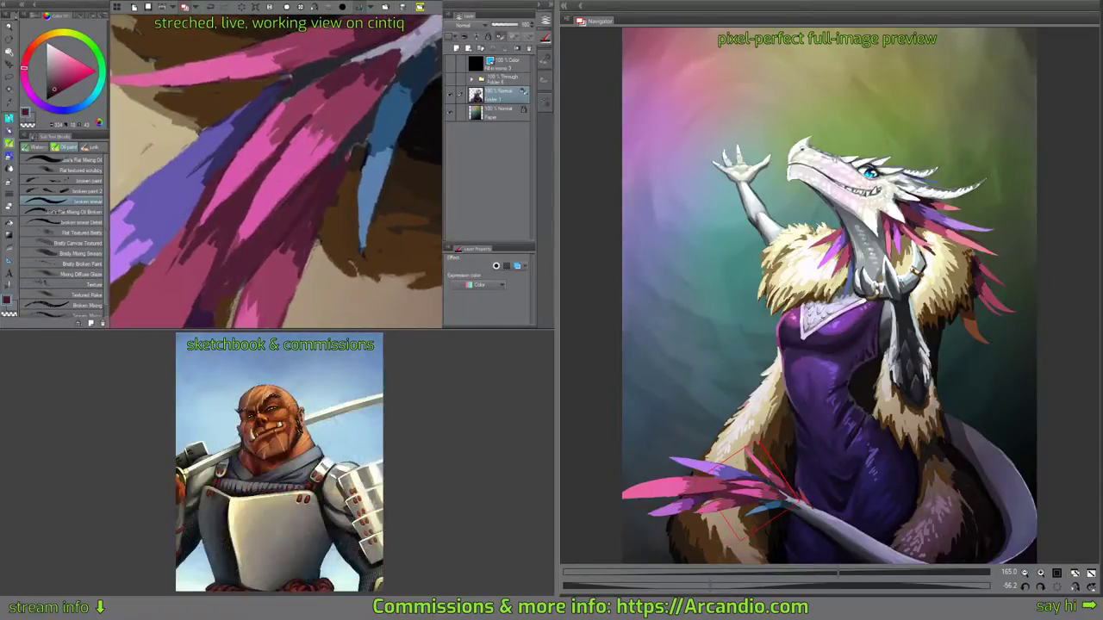
Switch to the Flat Mixing Oil Broken brush and blend the central feathers' bright tips into their bases with sampled mid pink.
click(82, 211)
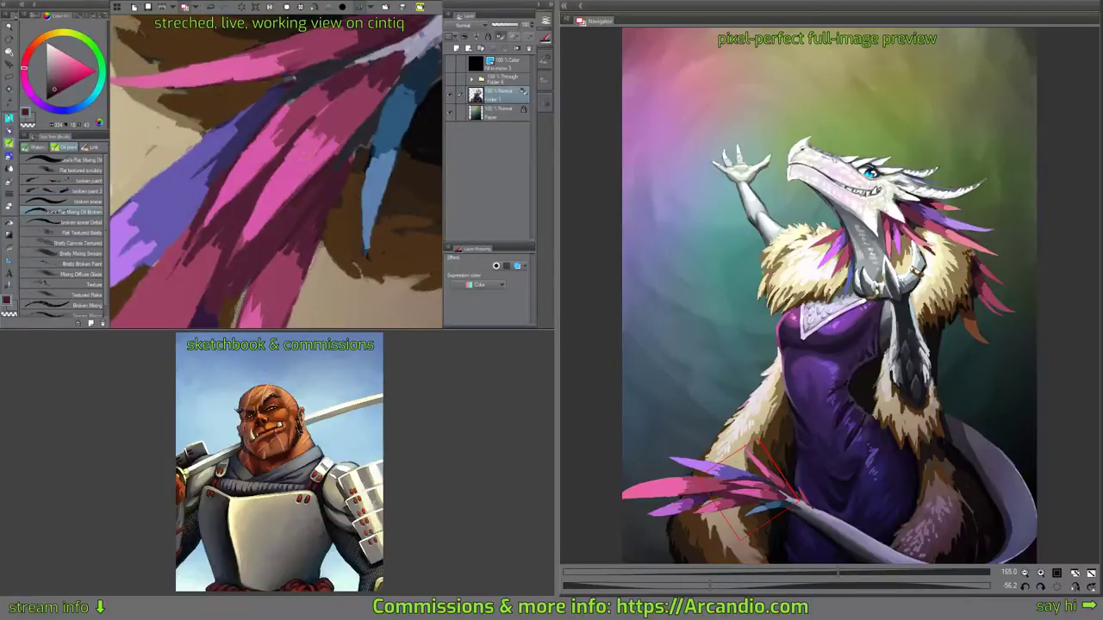
drag(345, 113, 305, 156)
key(ctrl+z)
alt+click(324, 145)
drag(342, 120, 328, 141)
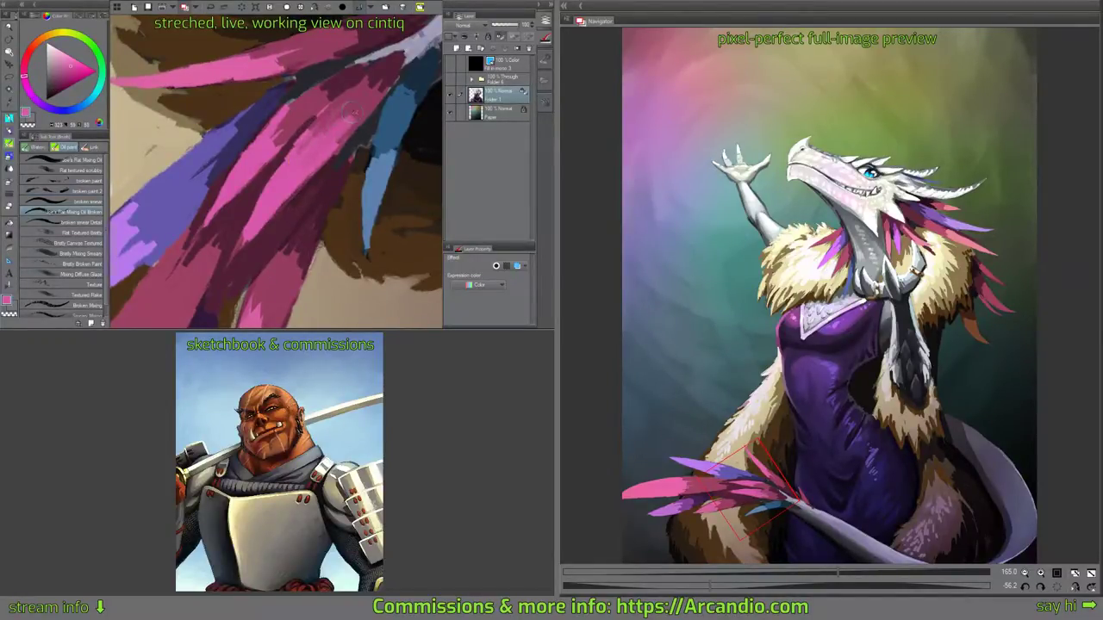
key(ctrl+z)
alt+click(329, 126)
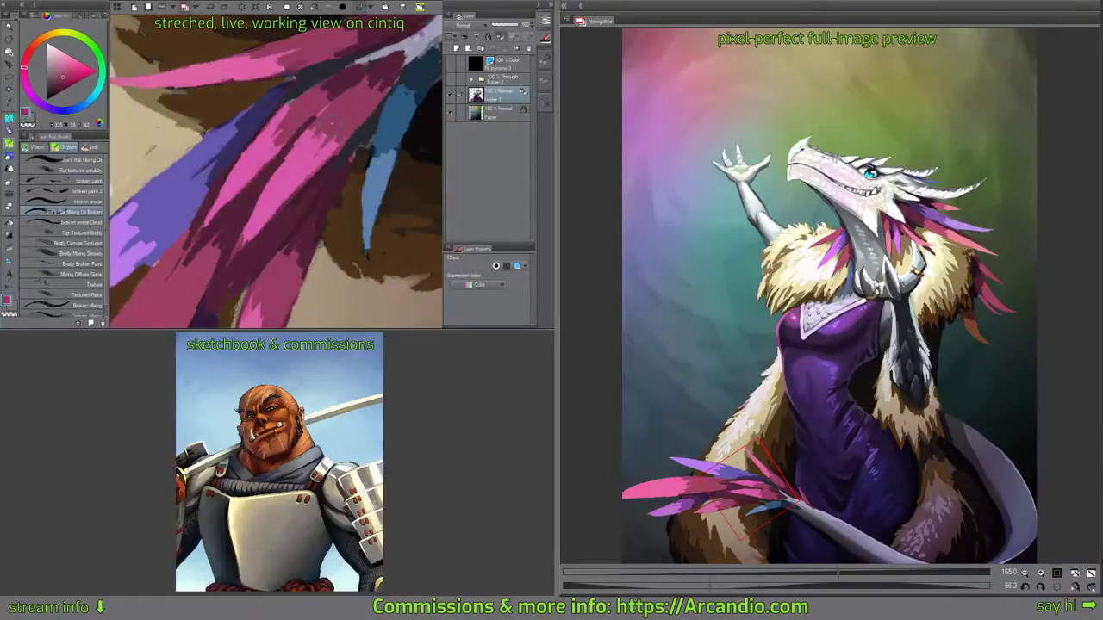
mouse_move(330, 133)
mouse_down()
mouse_move(312, 153)
mouse_move(330, 147)
mouse_move(335, 159)
mouse_move(281, 166)
mouse_up()
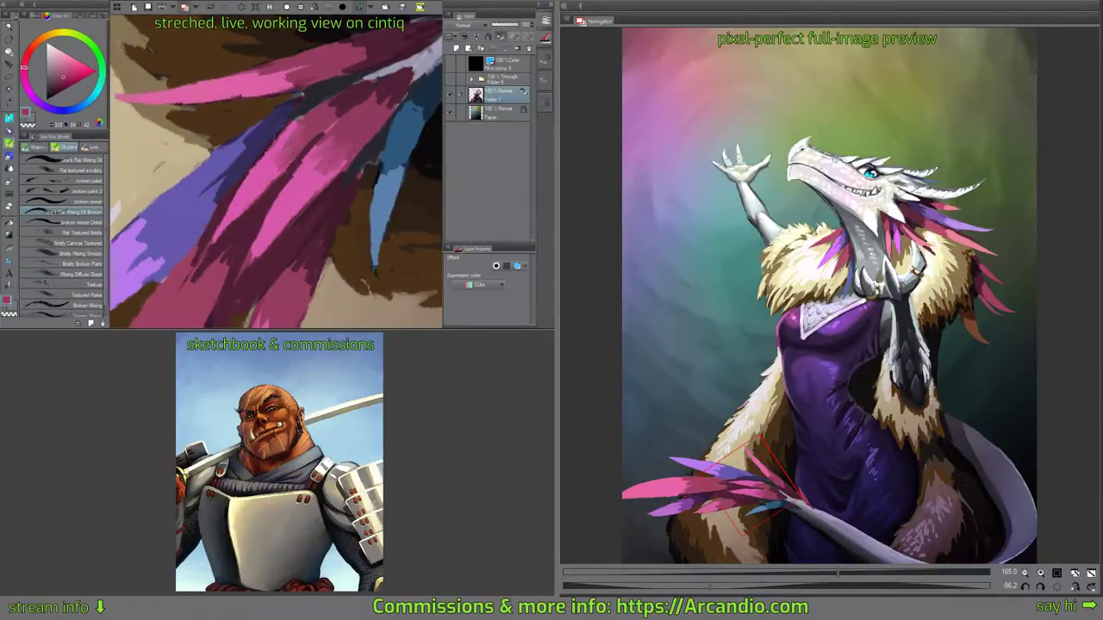
drag(300, 117, 273, 179)
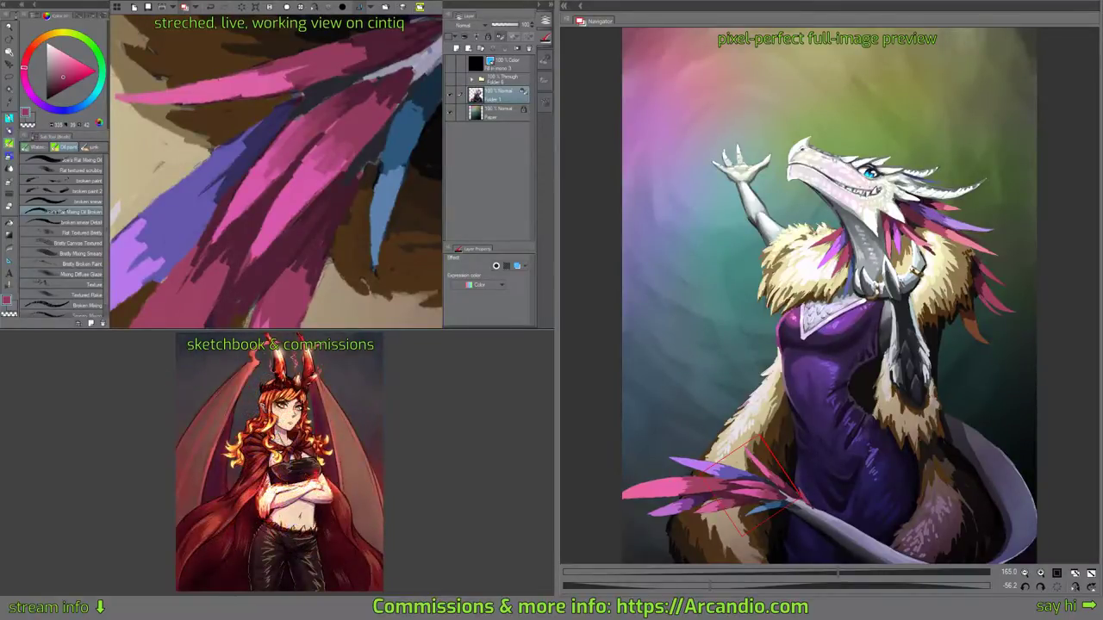
Soften the color transitions from base to tip on the thin uppermost pink tail feather with sampled pinks.
drag(351, 177, 334, 213)
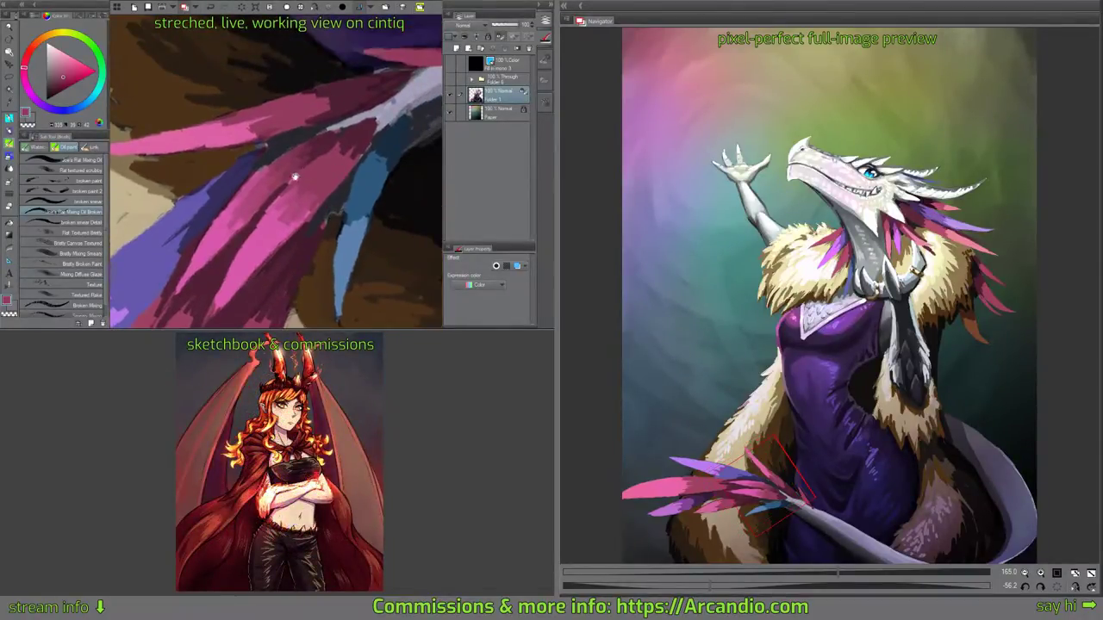
drag(295, 175, 348, 211)
alt+click(316, 140)
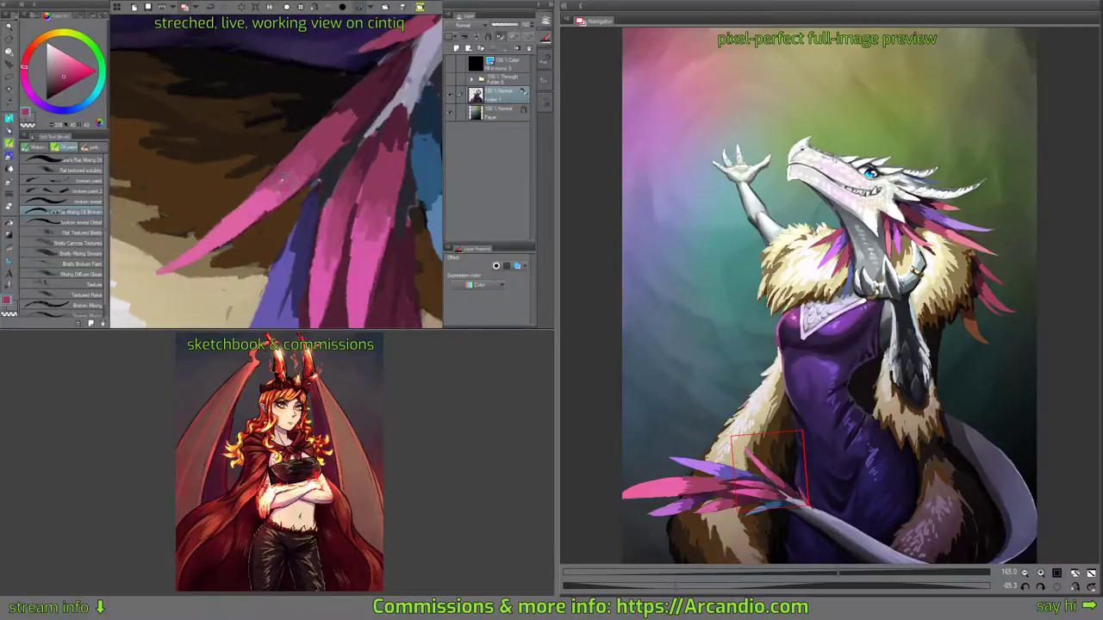
alt+click(277, 181)
drag(324, 165, 301, 197)
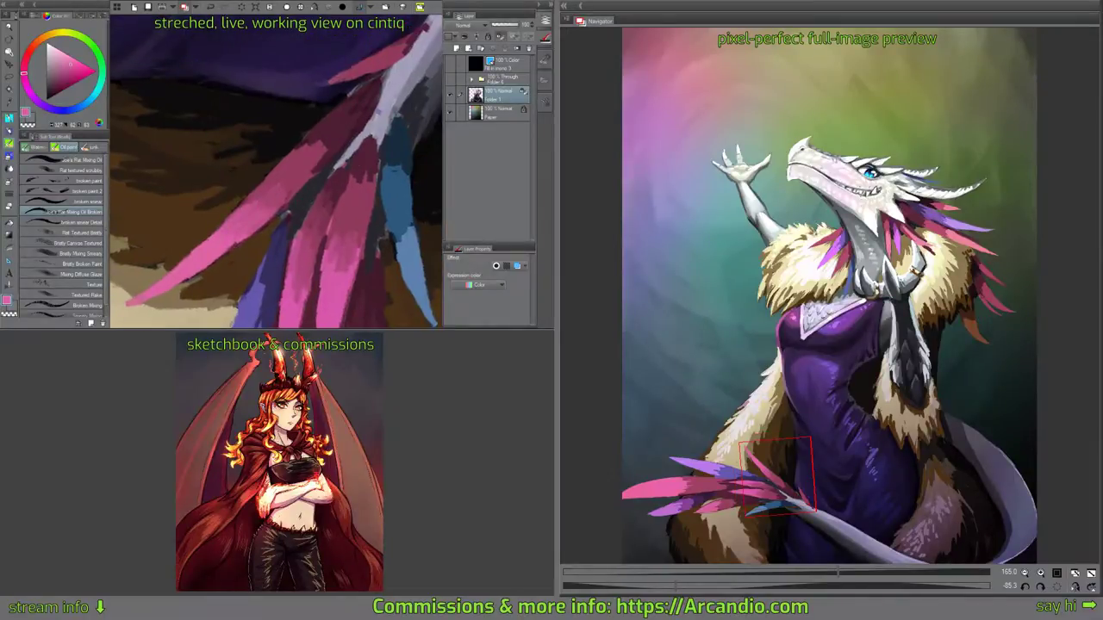
drag(369, 148, 334, 176)
alt+click(247, 182)
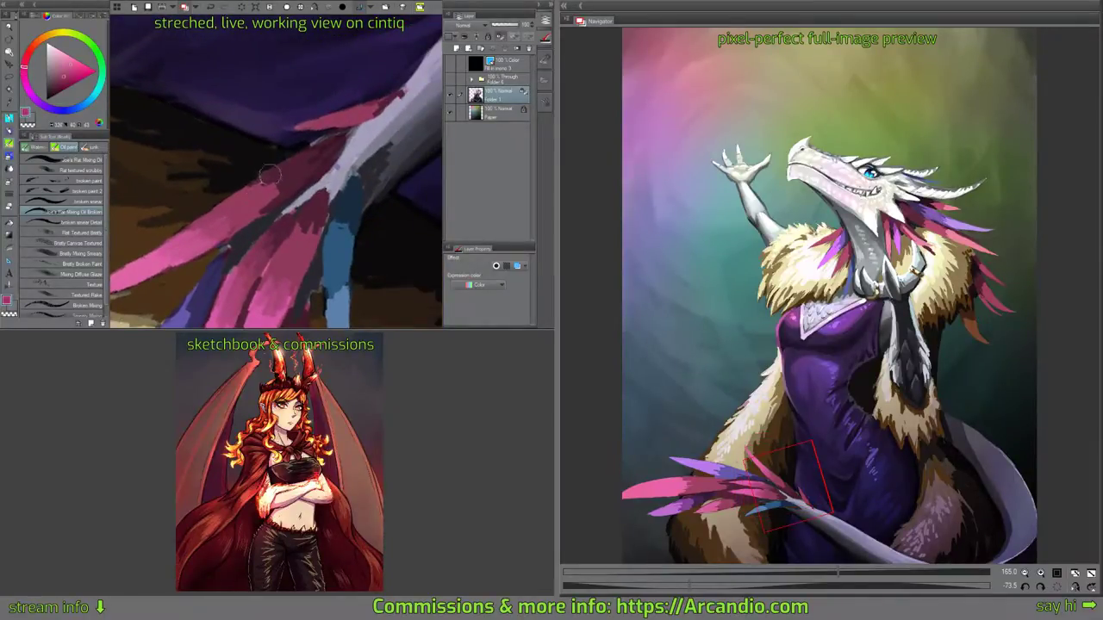
mouse_move(297, 215)
mouse_down()
mouse_move(285, 182)
mouse_move(287, 203)
mouse_move(306, 180)
mouse_move(298, 225)
mouse_up()
alt+click(290, 185)
alt+click(277, 211)
Blend the upper violet tail feather from its dark base to its light tip with sampled violets.
mouse_move(298, 234)
mouse_down()
mouse_move(298, 169)
mouse_move(278, 224)
mouse_move(310, 198)
mouse_move(320, 140)
mouse_move(333, 145)
mouse_move(350, 216)
mouse_move(389, 118)
mouse_up()
alt+click(285, 218)
alt+click(277, 130)
drag(263, 120, 273, 219)
alt+click(256, 164)
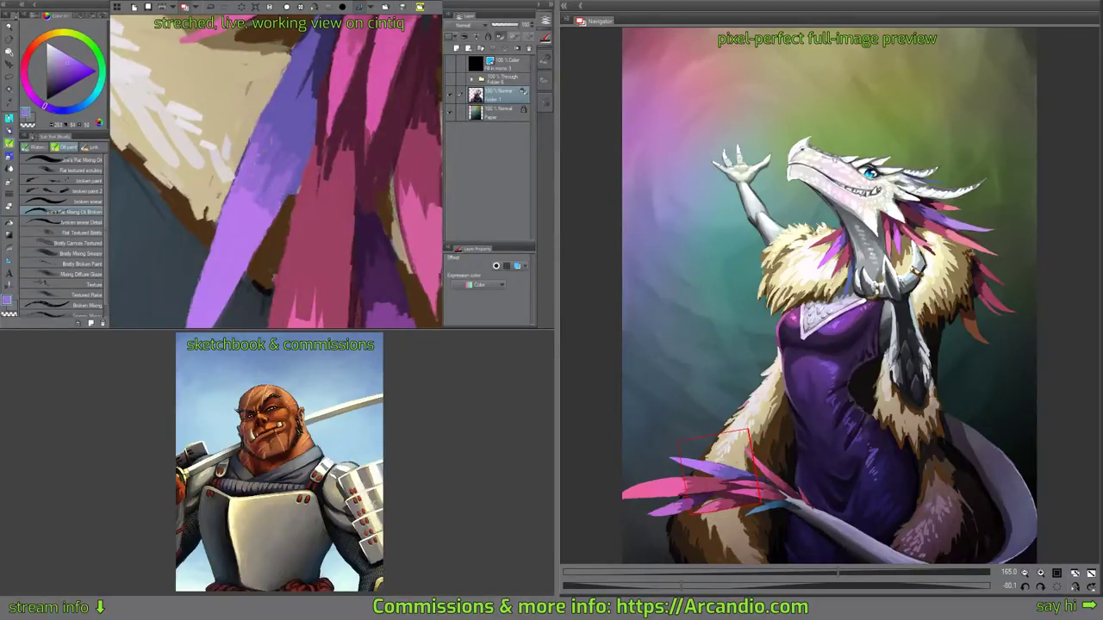
mouse_move(280, 162)
mouse_down()
mouse_move(269, 205)
mouse_move(237, 122)
mouse_up()
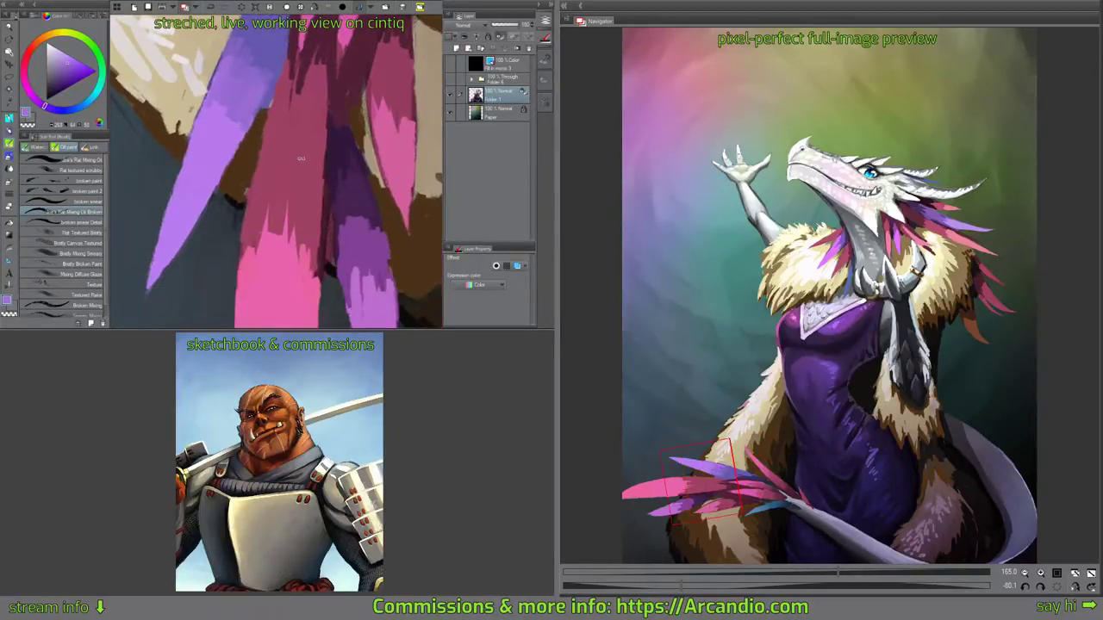
Smooth the jagged transition between the muted middle and bright pink end of the long pink tail feather.
drag(318, 216, 283, 232)
drag(283, 232, 309, 192)
alt+click(241, 188)
drag(228, 175, 256, 150)
mouse_move(242, 175)
mouse_down()
mouse_move(269, 147)
mouse_move(291, 154)
mouse_up()
mouse_move(272, 205)
mouse_down()
mouse_move(298, 169)
mouse_move(310, 191)
mouse_up()
mouse_move(269, 238)
mouse_down()
mouse_move(298, 207)
mouse_move(299, 183)
mouse_move(276, 139)
mouse_up()
drag(277, 178, 299, 159)
alt+click(314, 118)
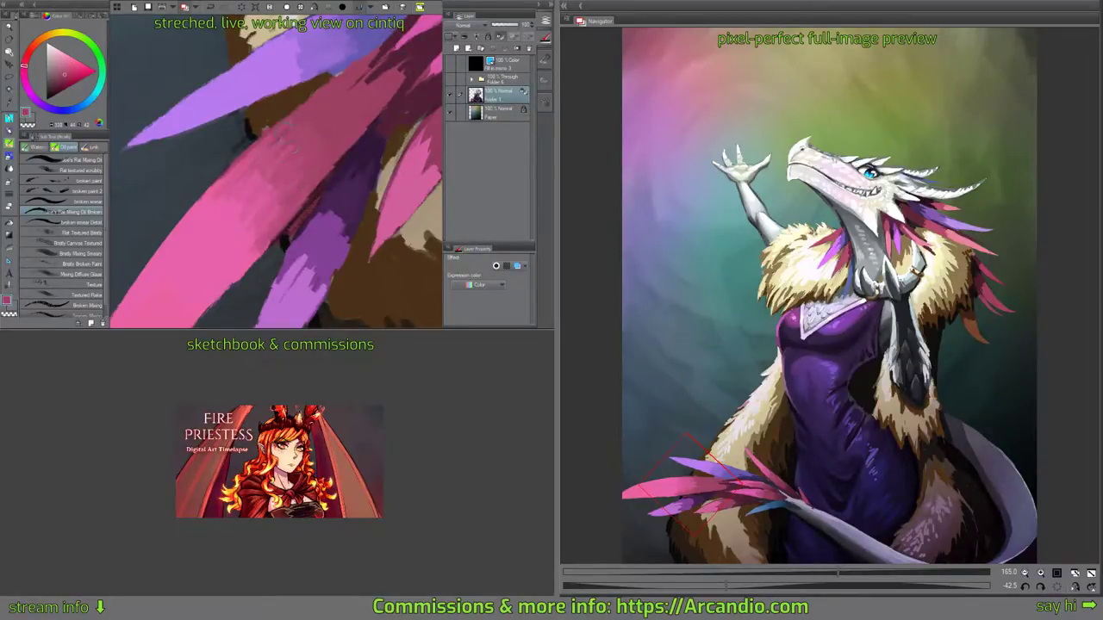
Continue blending the shaded middle of the long pink tail feather with sampled muted pink.
drag(339, 164, 326, 86)
mouse_move(271, 200)
mouse_down()
mouse_move(298, 163)
mouse_move(307, 172)
mouse_up()
mouse_move(287, 207)
mouse_down()
mouse_move(313, 178)
mouse_move(317, 191)
mouse_up()
mouse_move(318, 122)
mouse_down()
mouse_move(298, 172)
mouse_move(312, 160)
mouse_up()
drag(308, 203, 323, 183)
mouse_move(342, 142)
mouse_down()
mouse_move(296, 231)
mouse_move(251, 237)
mouse_up()
Blend the shading of the lower tail feathers with colors sampled from them.
alt+click(307, 209)
drag(298, 186, 324, 200)
drag(305, 235, 330, 217)
drag(338, 165, 304, 217)
alt+click(304, 217)
drag(345, 179, 318, 234)
mouse_move(378, 144)
mouse_down()
mouse_move(339, 218)
mouse_move(399, 177)
mouse_move(354, 108)
mouse_move(377, 131)
mouse_move(352, 155)
mouse_move(365, 124)
mouse_up()
drag(405, 56, 337, 145)
Soften the shadow along the inner side of the tail's outer curve with sampled grey-violet.
drag(331, 60, 198, 244)
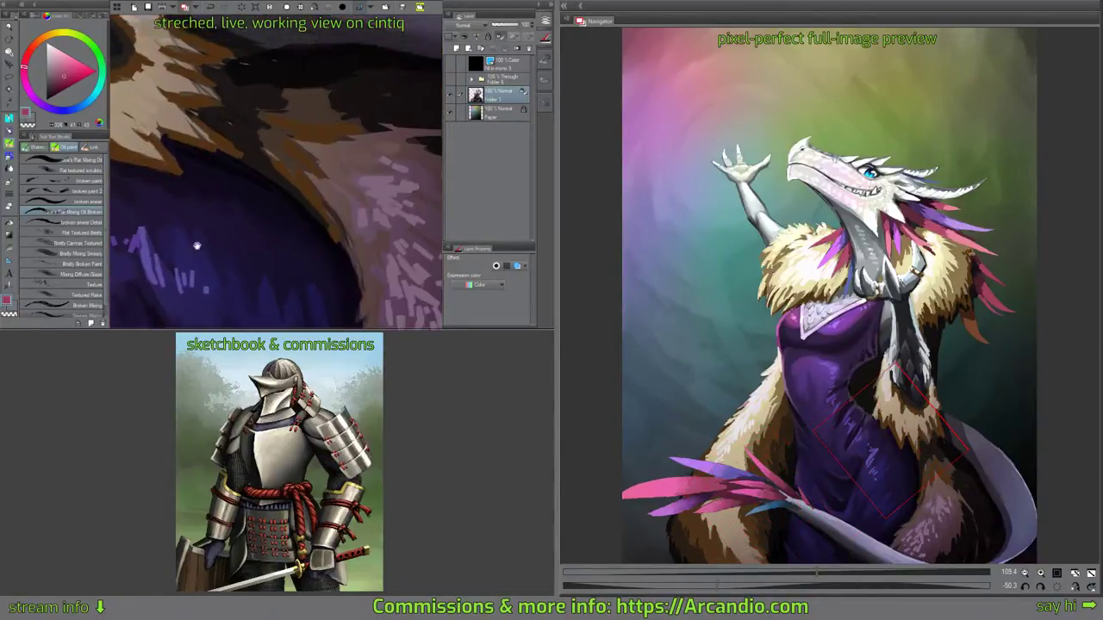
drag(319, 216, 163, 233)
drag(405, 189, 375, 320)
drag(314, 111, 323, 226)
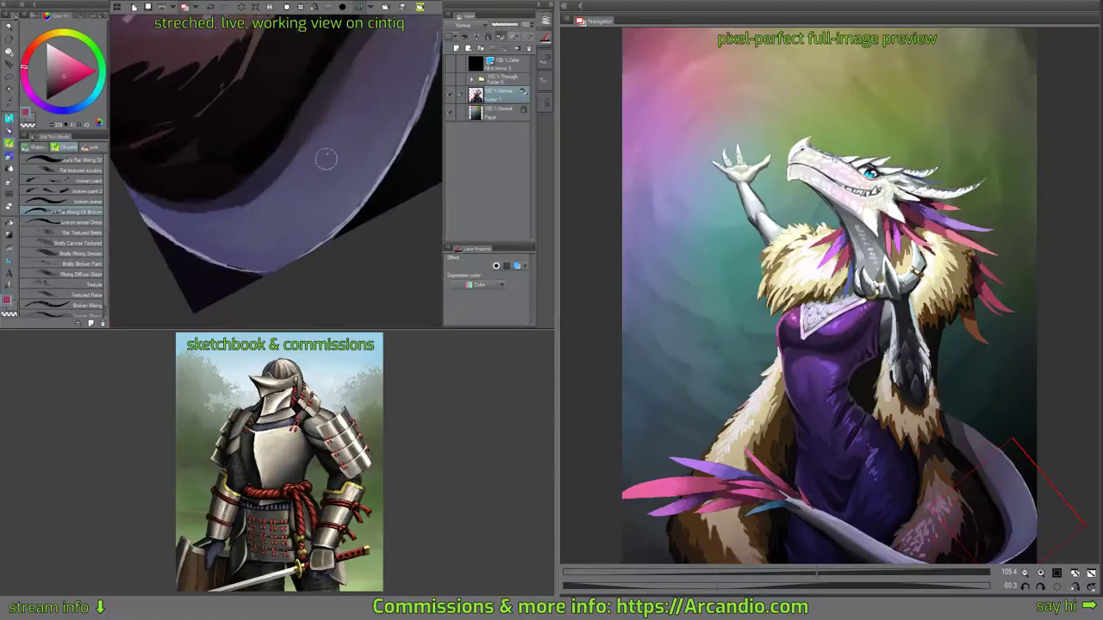
alt+click(356, 76)
mouse_move(314, 134)
mouse_down()
mouse_move(372, 52)
mouse_move(275, 229)
mouse_up()
Blend the dark shadow into the lavender on the upper stretch of the tail with sampled dark grey-violet.
drag(382, 88, 352, 136)
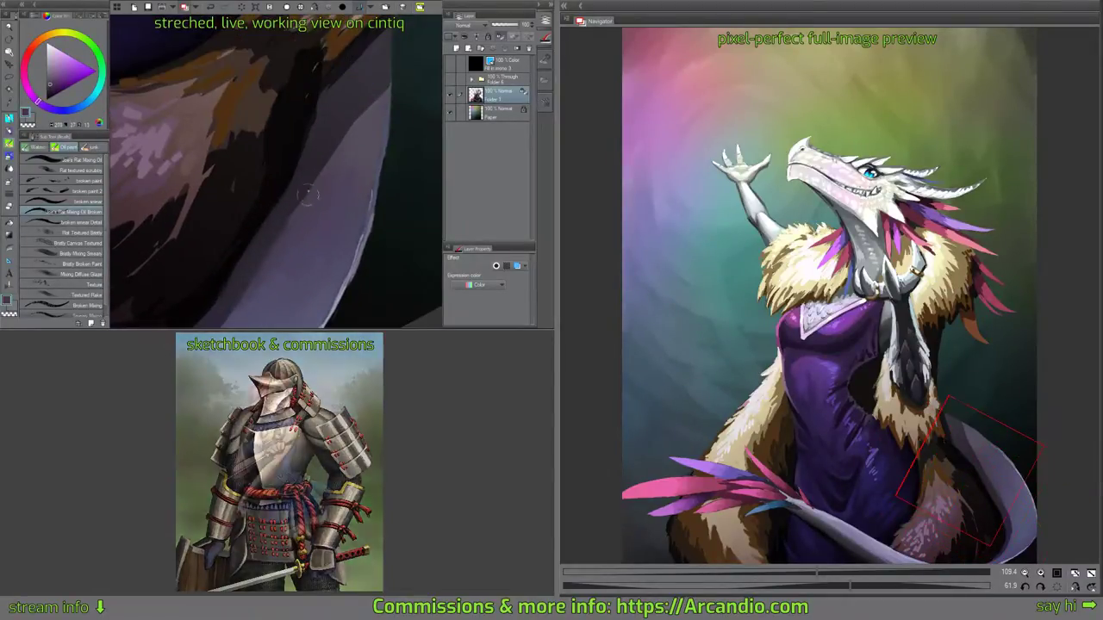
alt+click(344, 143)
drag(384, 92, 273, 310)
scroll(340, 143, down, 3)
drag(380, 186, 384, 137)
drag(377, 97, 298, 231)
drag(413, 217, 357, 181)
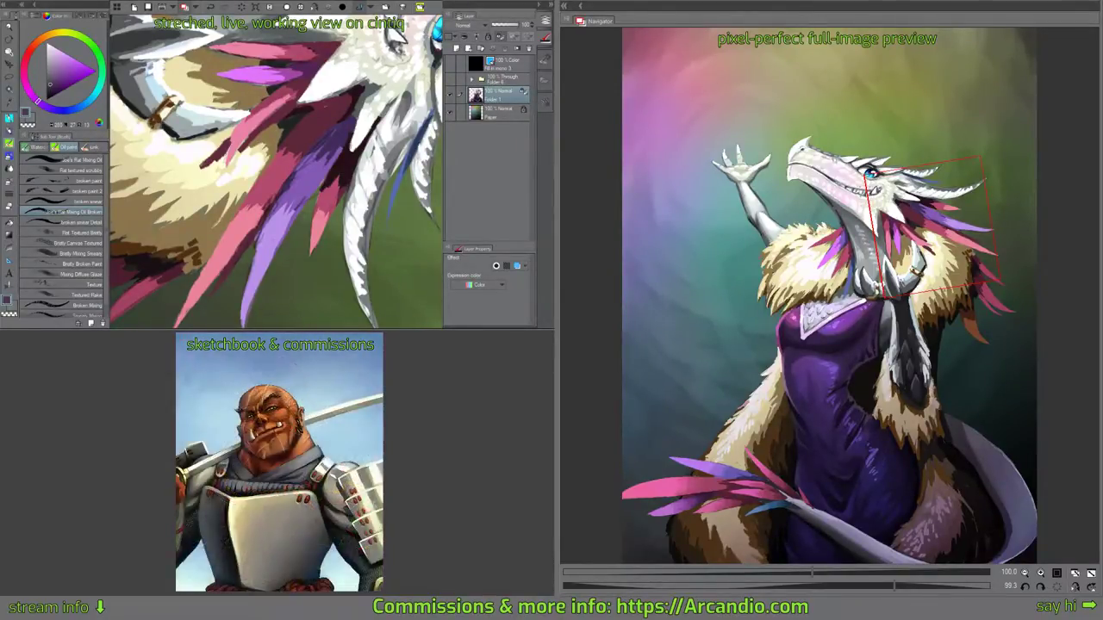
Blend the long violet feather behind the dragon's jaw and the short pink one beside it with sampled colors.
drag(324, 107, 328, 116)
alt+click(307, 185)
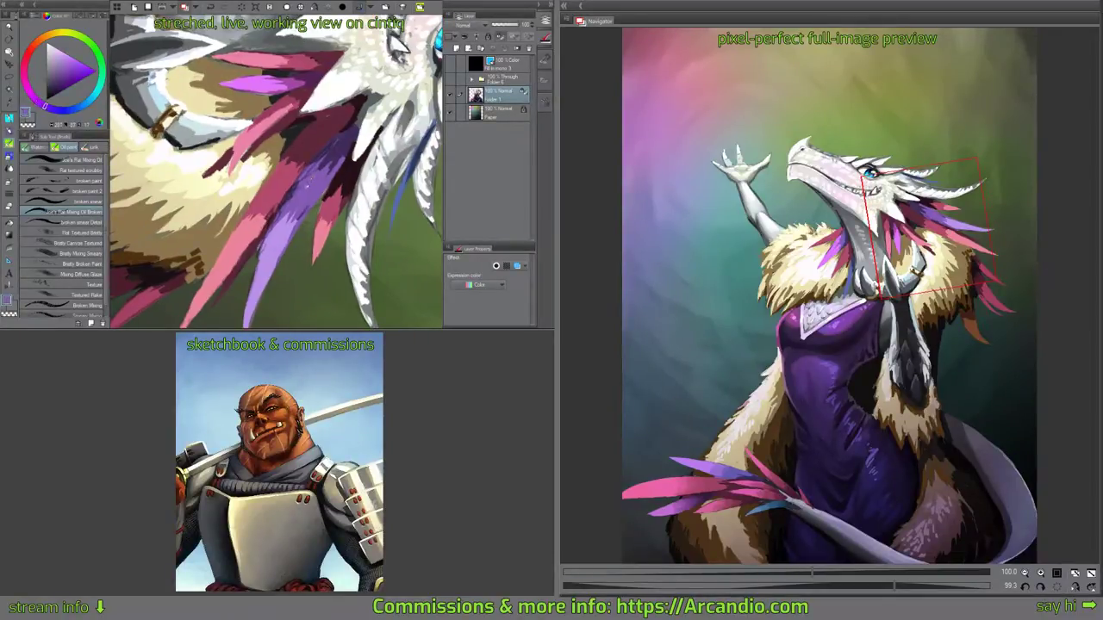
mouse_move(330, 153)
mouse_down()
mouse_move(318, 173)
mouse_move(329, 182)
mouse_move(329, 162)
mouse_up()
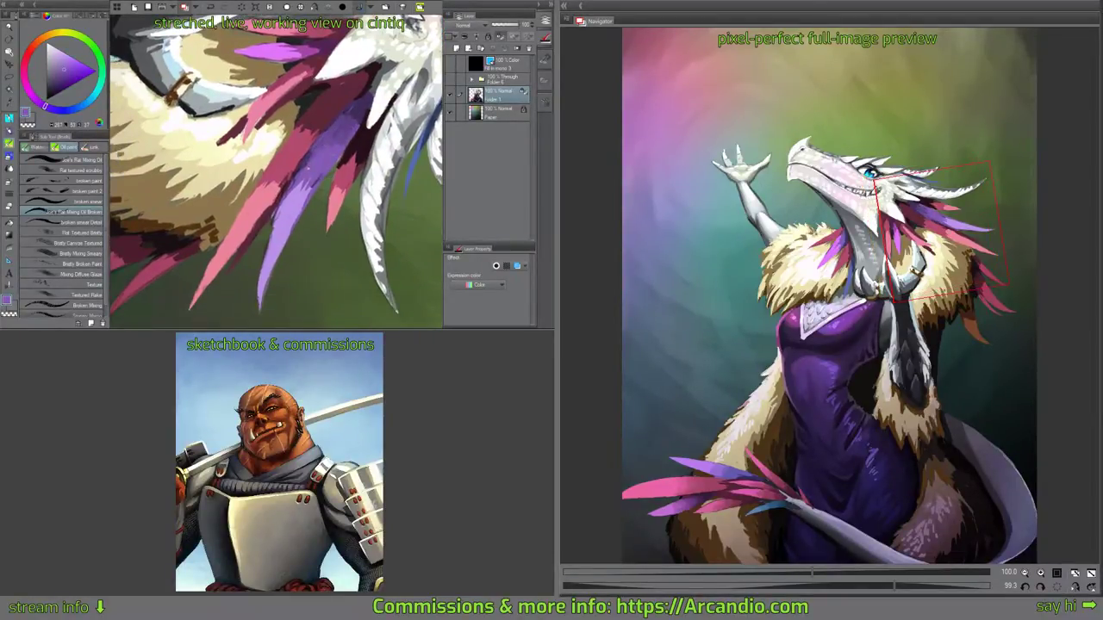
alt+click(287, 207)
mouse_move(286, 206)
mouse_down()
mouse_move(298, 181)
mouse_move(295, 223)
mouse_up()
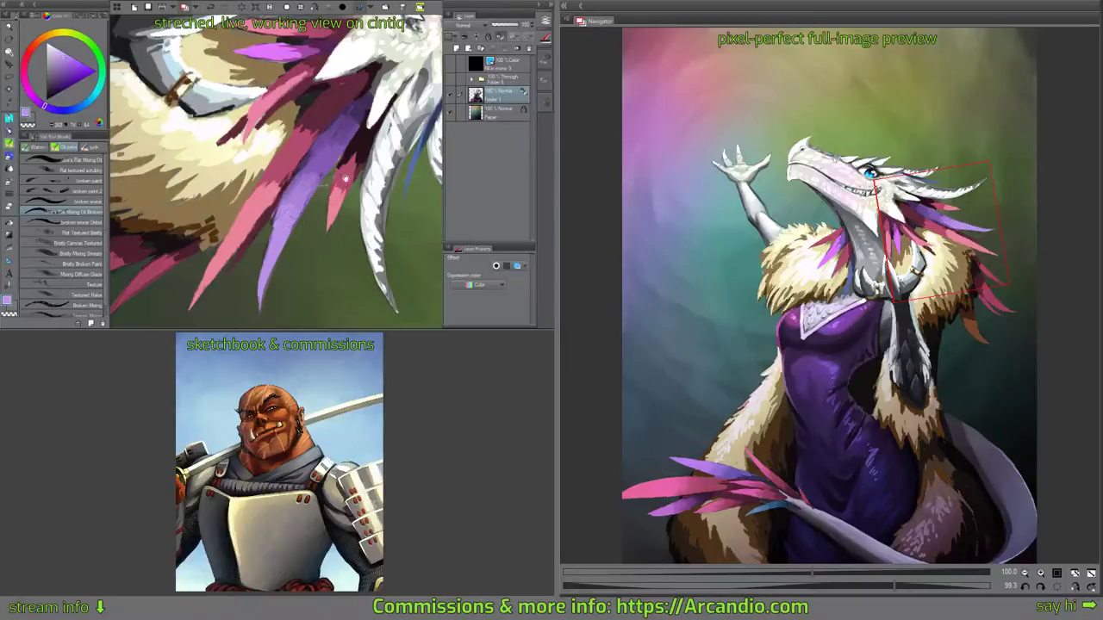
alt+click(323, 211)
mouse_move(344, 178)
mouse_down()
mouse_move(323, 213)
mouse_move(327, 194)
mouse_move(336, 209)
mouse_move(337, 181)
mouse_move(363, 179)
mouse_move(343, 190)
mouse_move(360, 159)
mouse_move(362, 178)
mouse_move(339, 151)
mouse_up()
Smooth the long pink feather behind the jaw from deep red base to bright tip with sampled reds and pinks.
alt+click(335, 203)
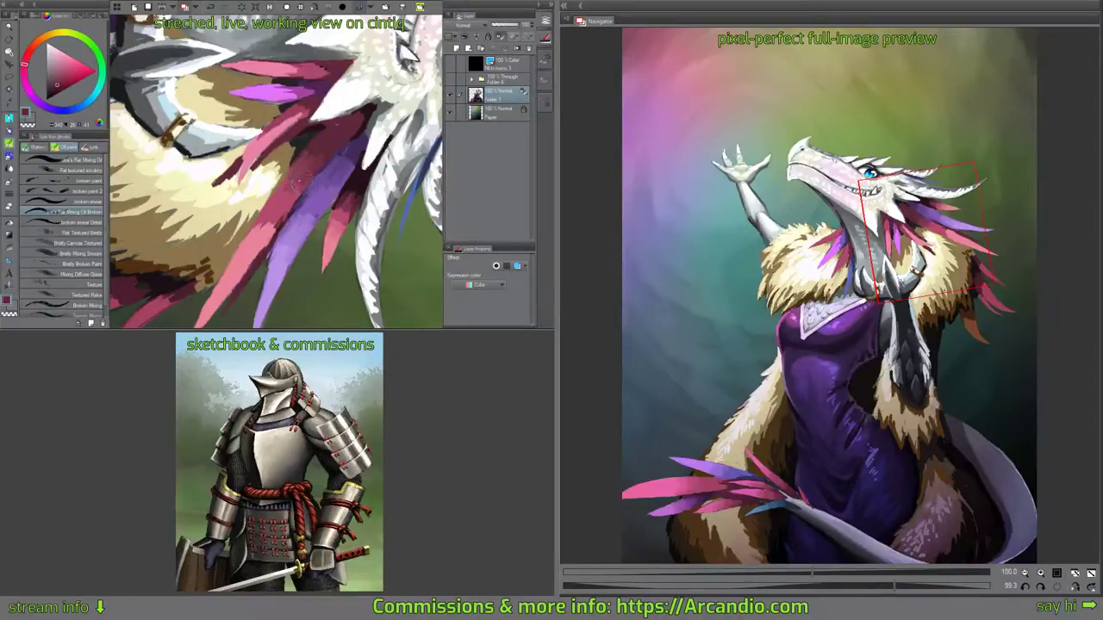
drag(302, 188, 334, 144)
alt+click(288, 200)
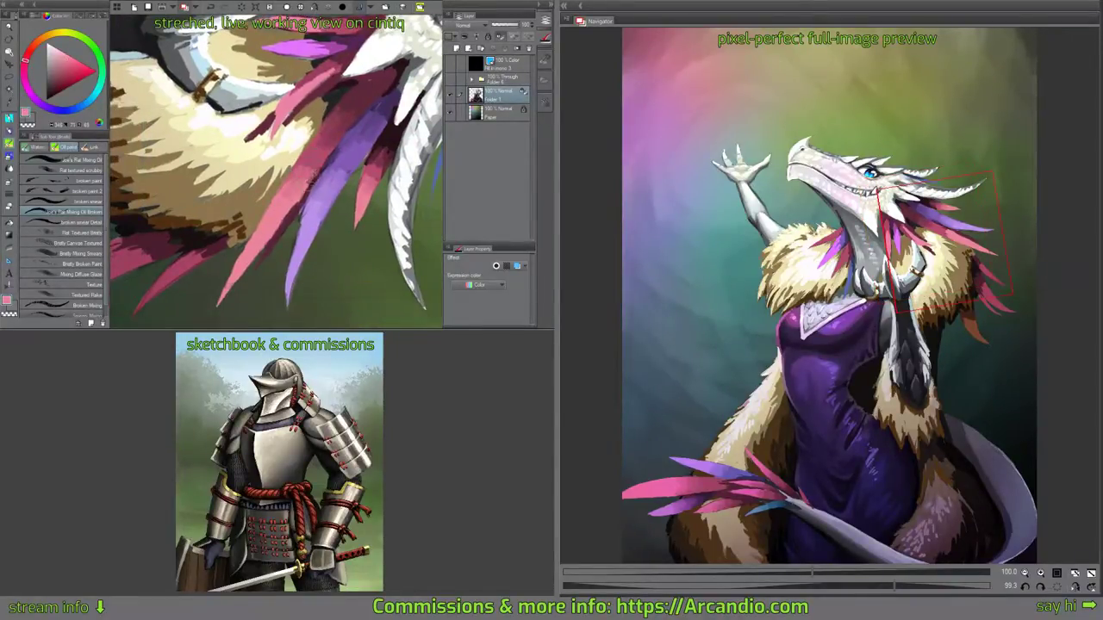
drag(292, 201, 296, 206)
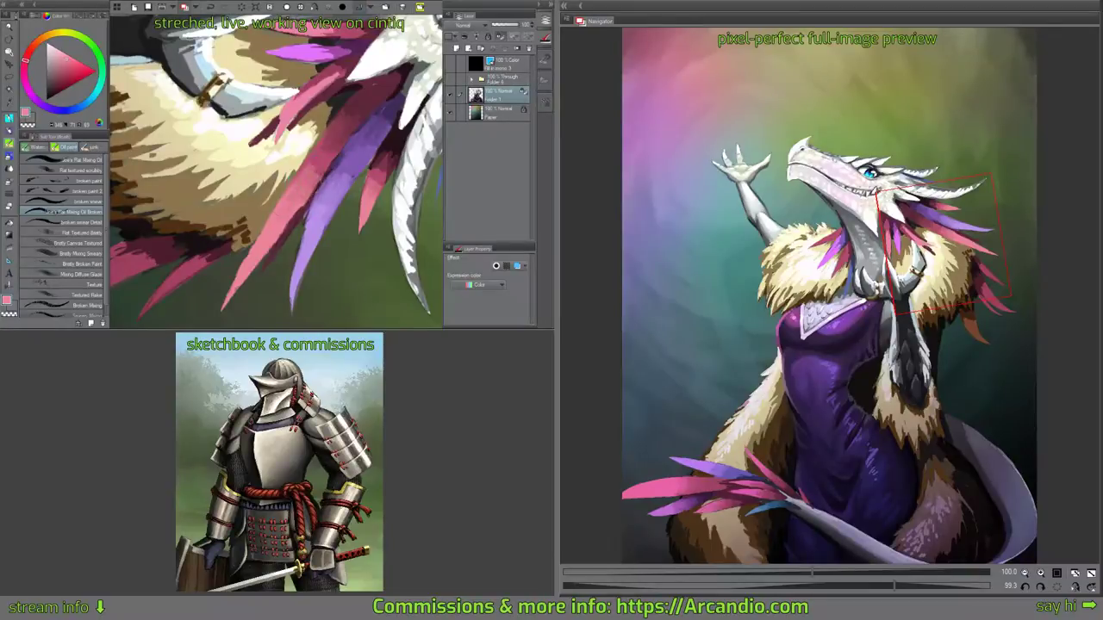
alt+click(300, 187)
drag(290, 216, 311, 192)
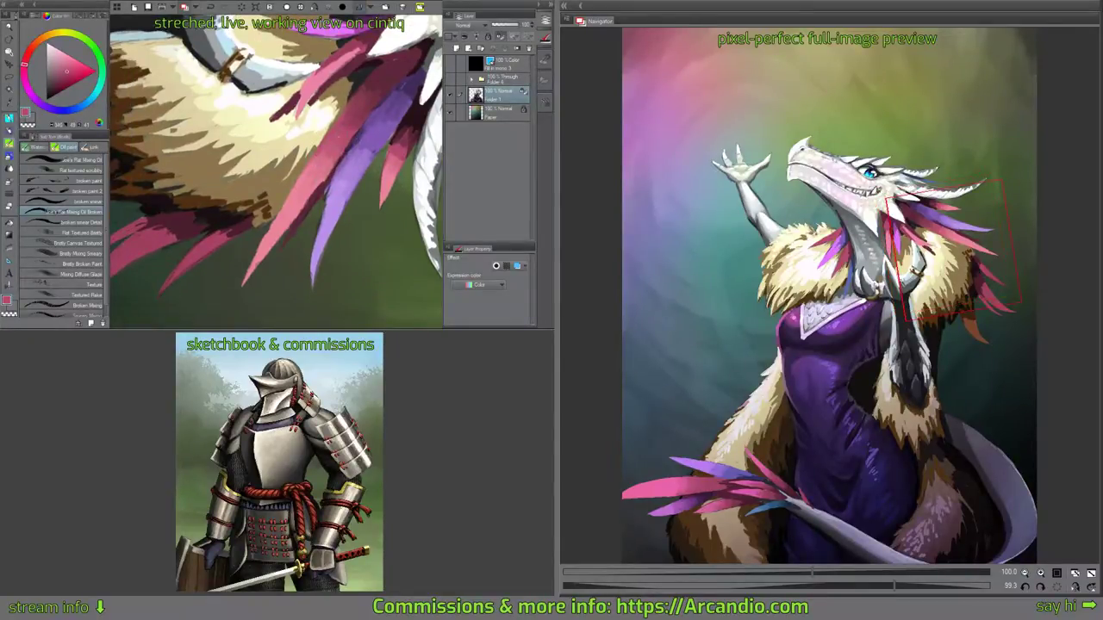
mouse_move(309, 153)
mouse_down()
mouse_move(290, 264)
mouse_move(270, 264)
mouse_up()
Blend the small pink and purple feathers below the jaw with colors sampled from them.
alt+click(272, 182)
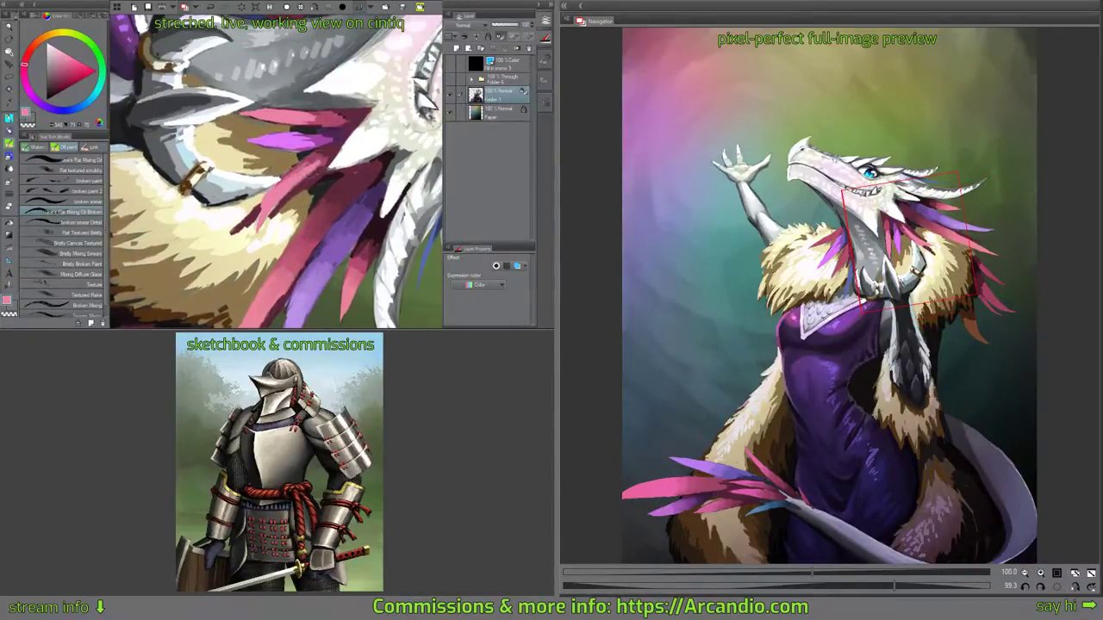
alt+click(289, 140)
mouse_move(289, 142)
mouse_down()
mouse_move(283, 189)
mouse_move(322, 178)
mouse_move(314, 173)
mouse_up()
alt+click(315, 171)
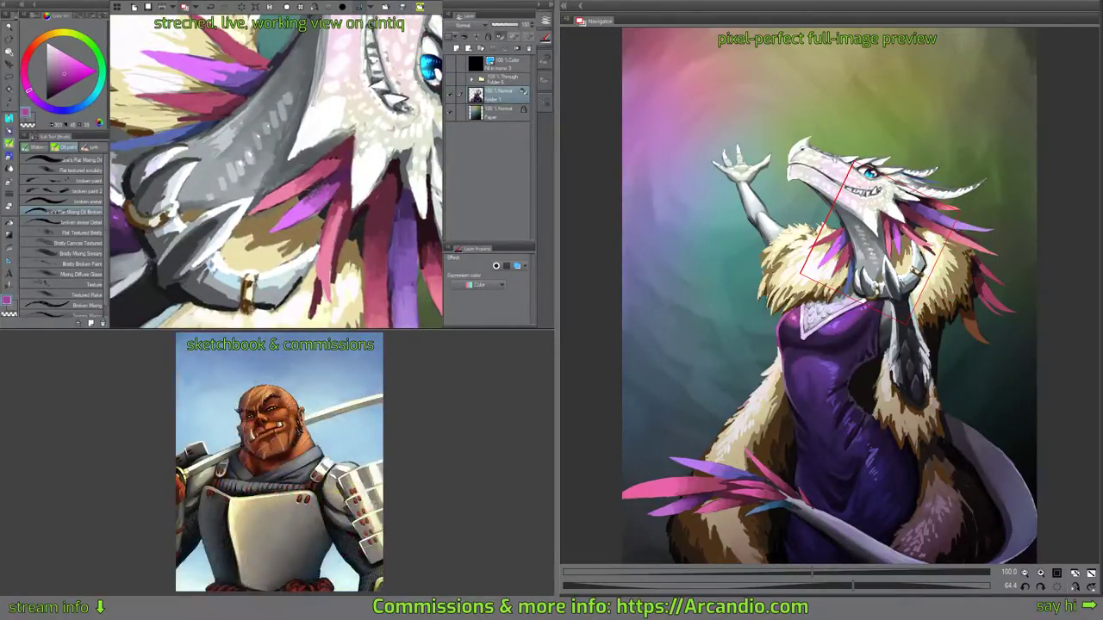
alt+click(299, 209)
drag(313, 196, 299, 205)
Blend the pink feathers hanging beneath the fur collar and the orange-brown feather beside them with sampled colors.
drag(378, 159, 378, 177)
drag(325, 263, 349, 193)
mouse_move(340, 293)
mouse_down()
mouse_move(322, 215)
mouse_move(386, 92)
mouse_up()
alt+click(320, 148)
mouse_move(321, 149)
mouse_down()
mouse_move(305, 193)
mouse_move(234, 176)
mouse_up()
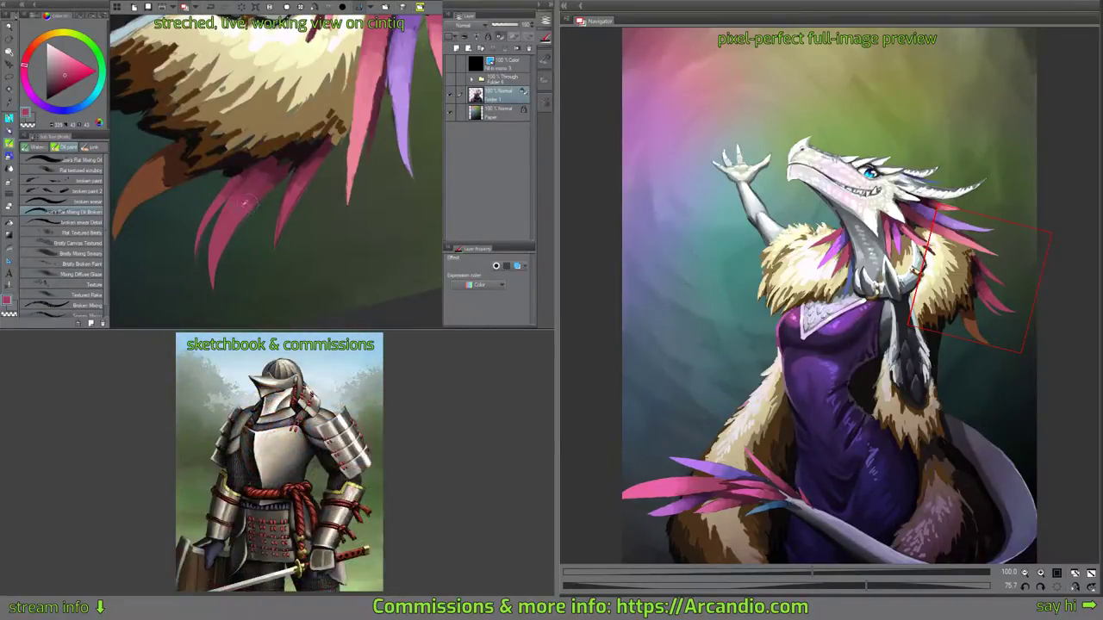
drag(334, 138, 323, 162)
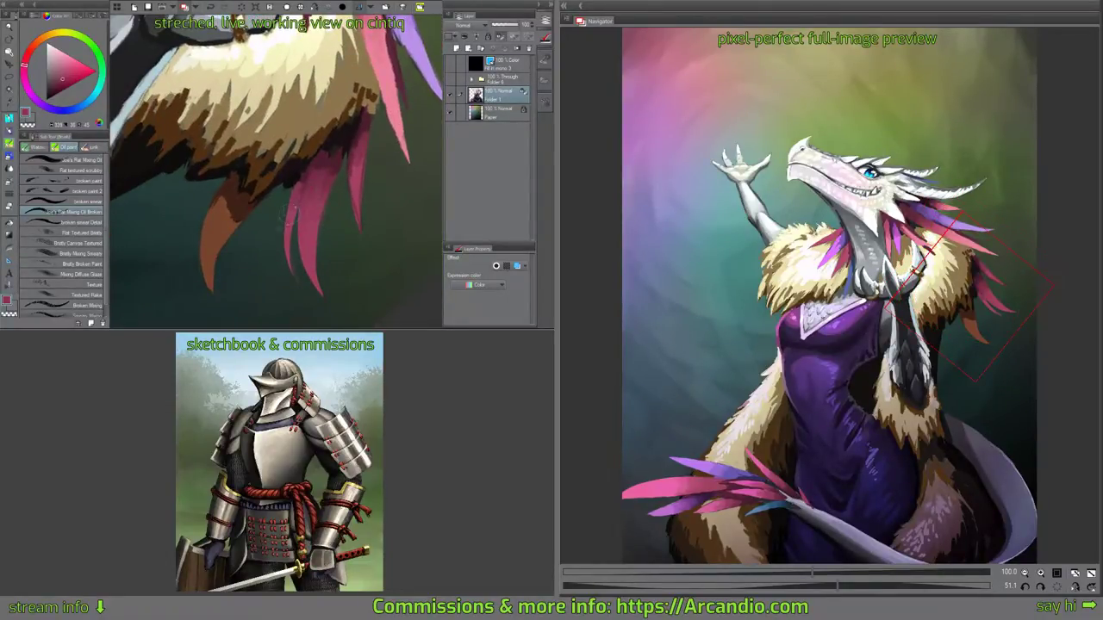
drag(302, 206, 360, 207)
alt+click(286, 186)
mouse_move(284, 186)
mouse_down()
mouse_move(274, 204)
mouse_move(294, 215)
mouse_move(269, 221)
mouse_move(278, 230)
mouse_move(282, 196)
mouse_move(286, 213)
mouse_move(315, 189)
mouse_move(305, 161)
mouse_move(294, 207)
mouse_up()
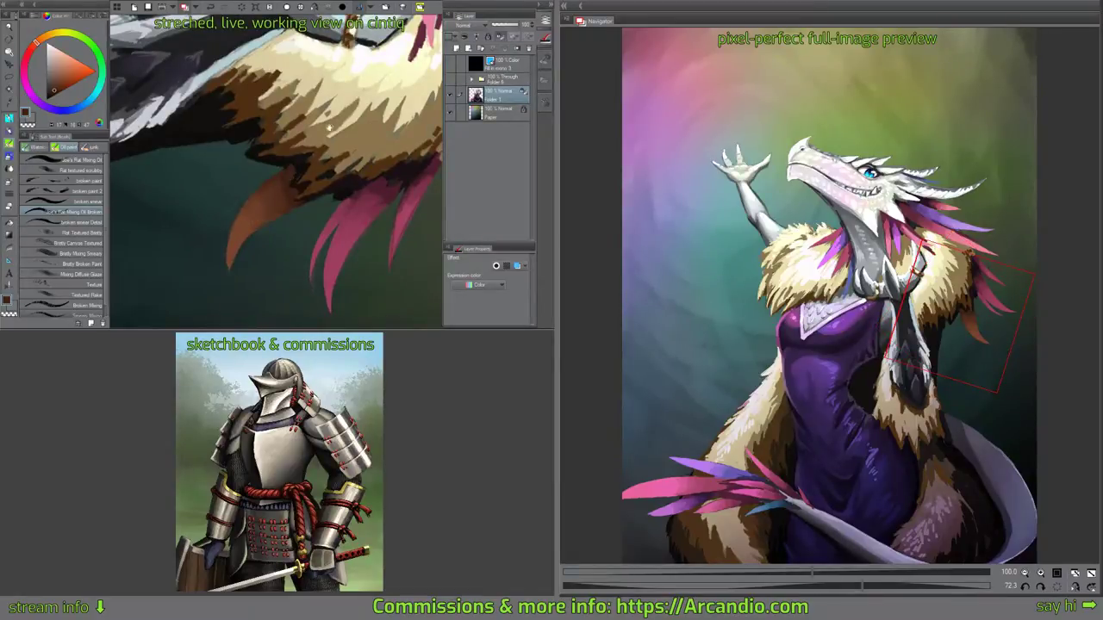
Blend the violet feather lying over the fur collar below the throat with sampled dark and bright purples.
drag(330, 128, 281, 317)
drag(320, 77, 301, 288)
mouse_move(366, 245)
mouse_down()
mouse_move(324, 73)
mouse_move(334, 129)
mouse_move(321, 144)
mouse_move(333, 161)
mouse_move(327, 183)
mouse_up()
alt+click(333, 127)
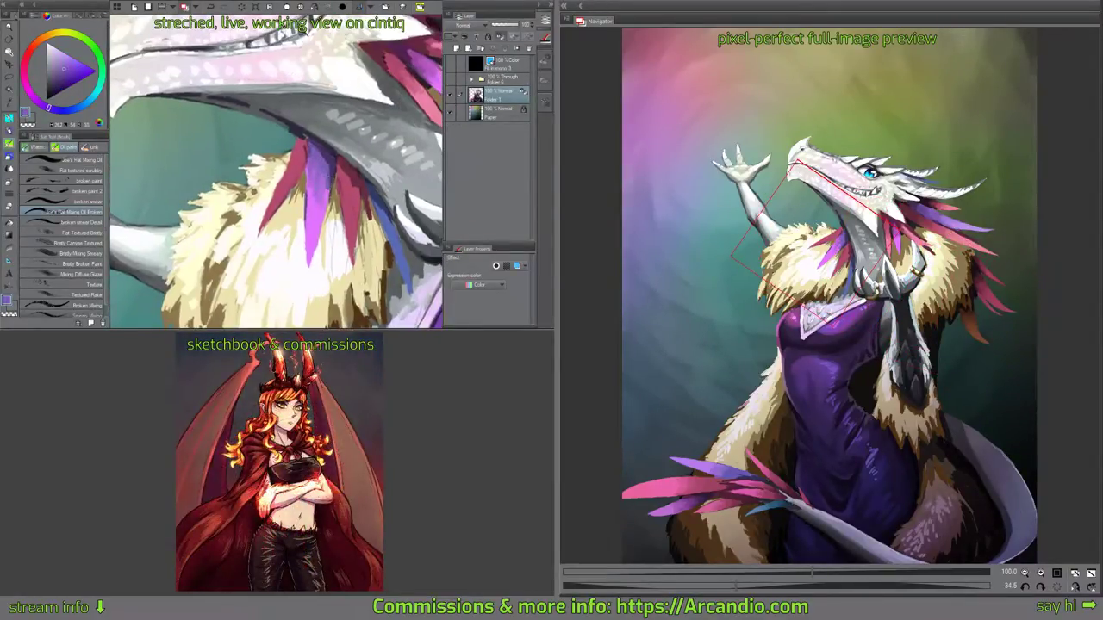
alt+click(316, 213)
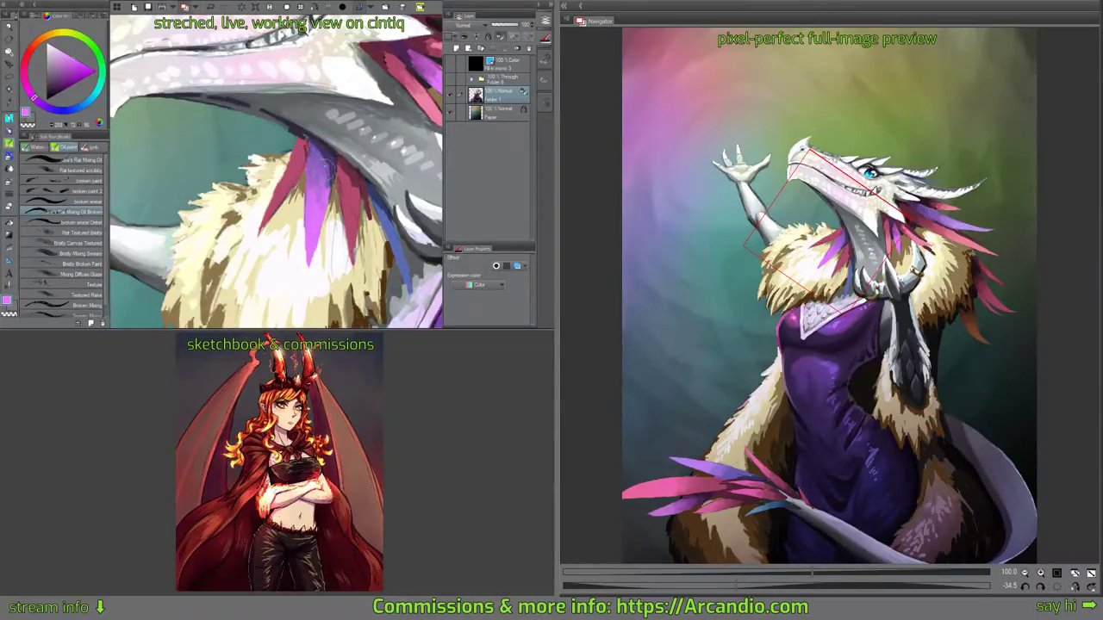
Blend the pink feathers on both sides of the violet throat feather and the narrow blue one with sampled colors.
alt+click(328, 164)
mouse_move(328, 156)
mouse_down()
mouse_move(329, 189)
mouse_move(292, 184)
mouse_up()
alt+click(289, 177)
alt+click(302, 182)
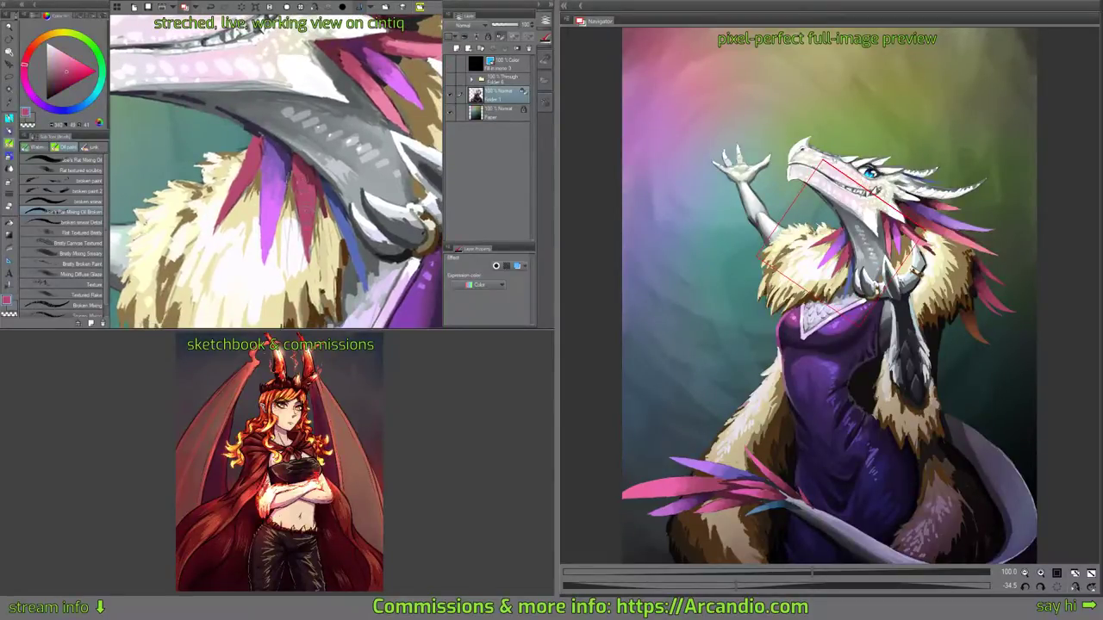
mouse_move(313, 181)
mouse_down()
mouse_move(306, 198)
mouse_move(322, 174)
mouse_move(305, 206)
mouse_move(298, 179)
mouse_up()
alt+click(287, 183)
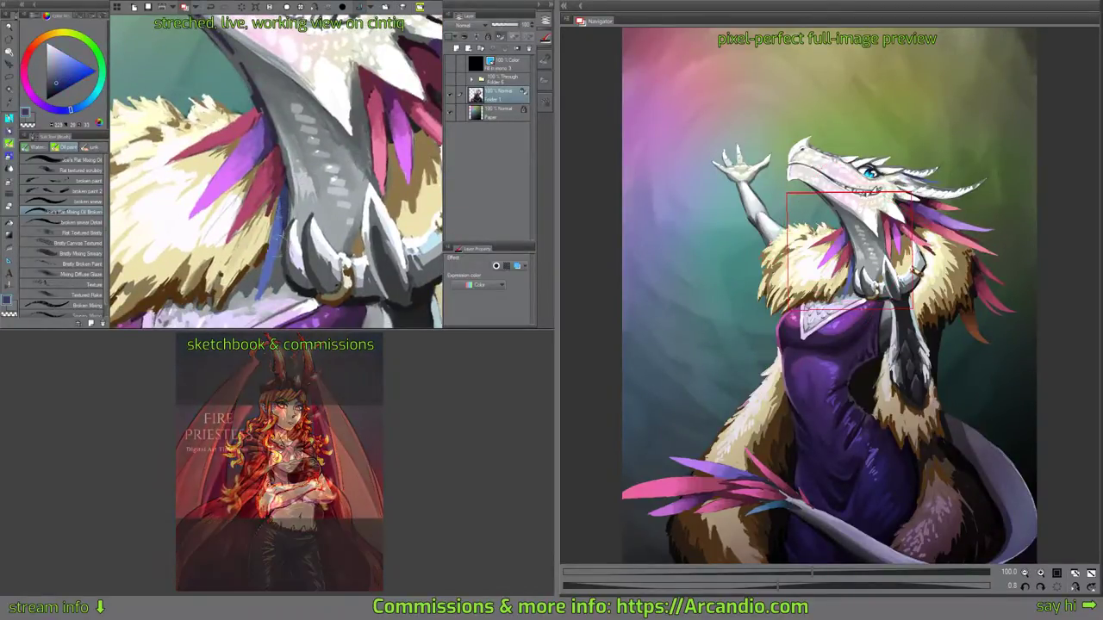
drag(319, 195, 324, 218)
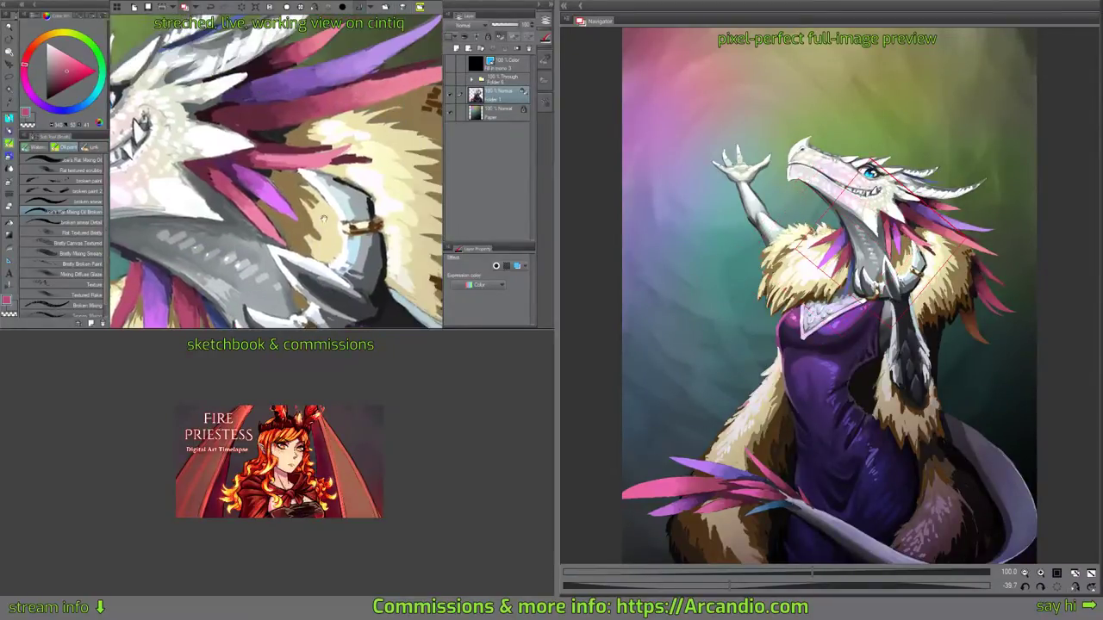
Shade the pink feather hanging over the fur collar behind the jaw with brighter pinks and sampled dark red.
drag(339, 177, 255, 230)
alt+click(292, 155)
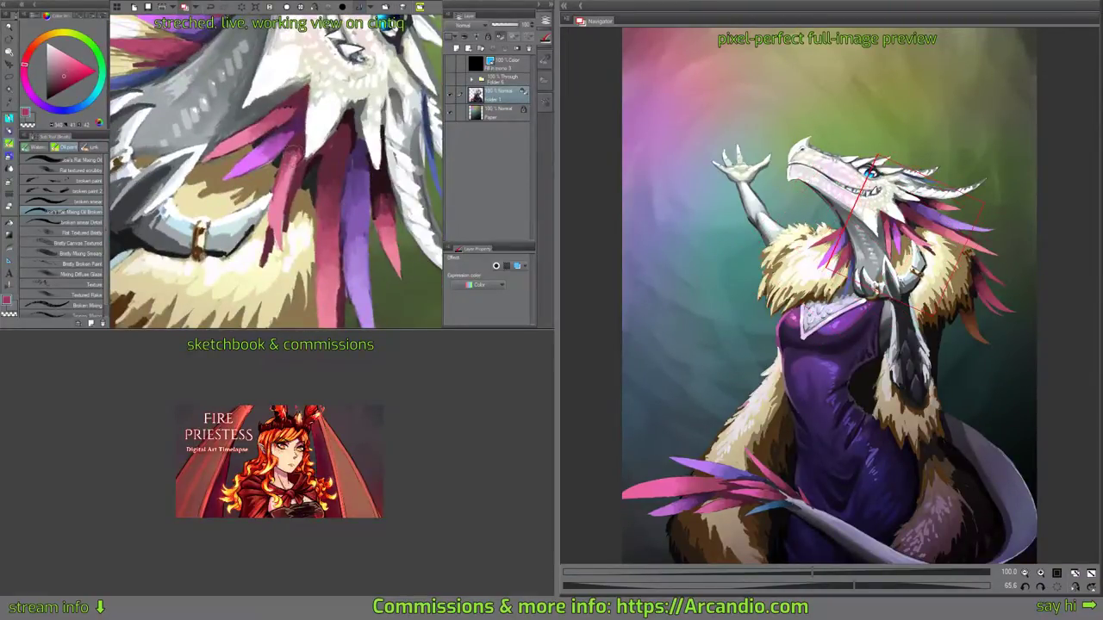
click(68, 59)
mouse_move(295, 226)
mouse_down()
mouse_move(286, 239)
mouse_move(292, 225)
mouse_move(273, 219)
mouse_move(270, 229)
mouse_up()
alt+click(271, 240)
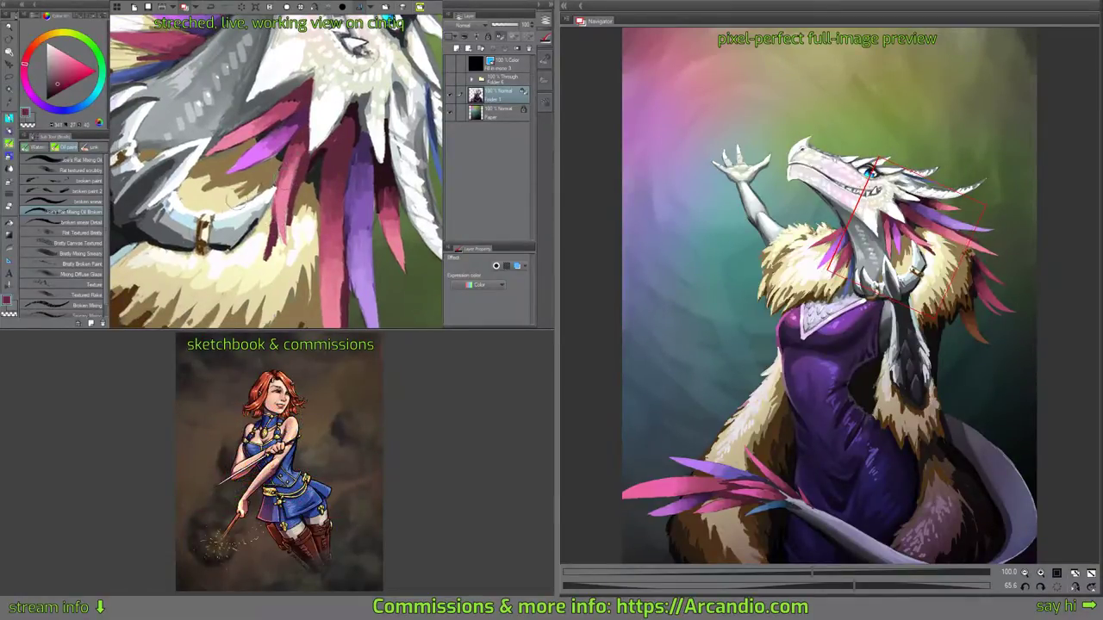
Sharpen the tip of that pink feather against the cream fur with the detail smear brush and sampled red and cream.
click(82, 231)
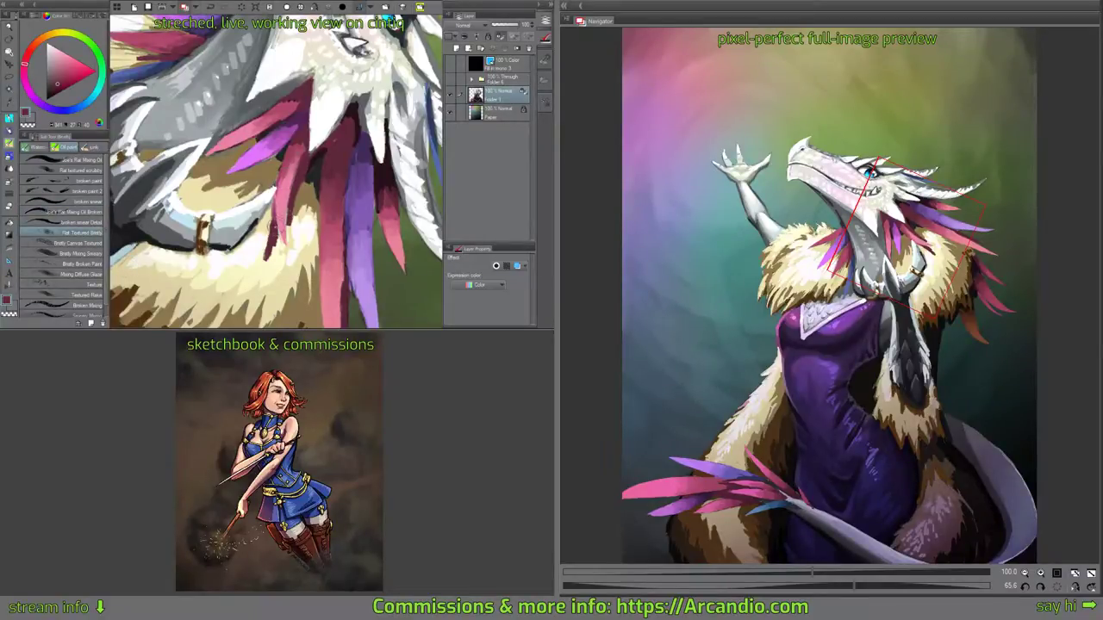
drag(274, 194, 270, 227)
click(93, 224)
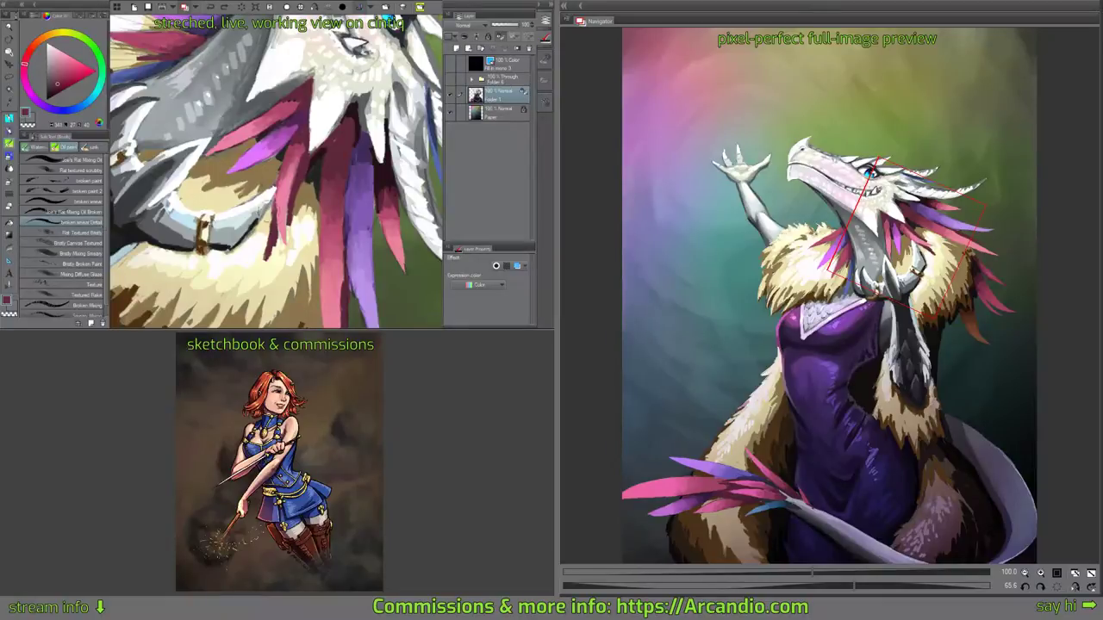
mouse_move(274, 201)
mouse_down()
mouse_move(267, 230)
mouse_move(267, 212)
mouse_move(295, 214)
mouse_up()
alt+click(267, 212)
alt+click(285, 265)
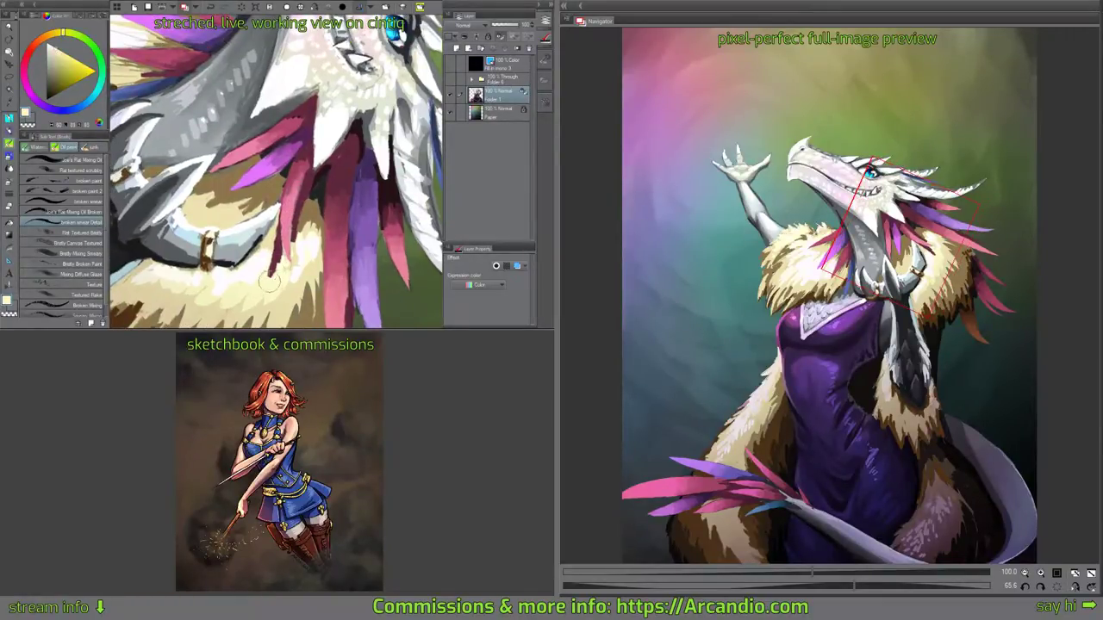
mouse_move(278, 269)
mouse_down()
mouse_move(265, 286)
mouse_move(270, 274)
mouse_up()
alt+click(287, 229)
drag(288, 232, 282, 250)
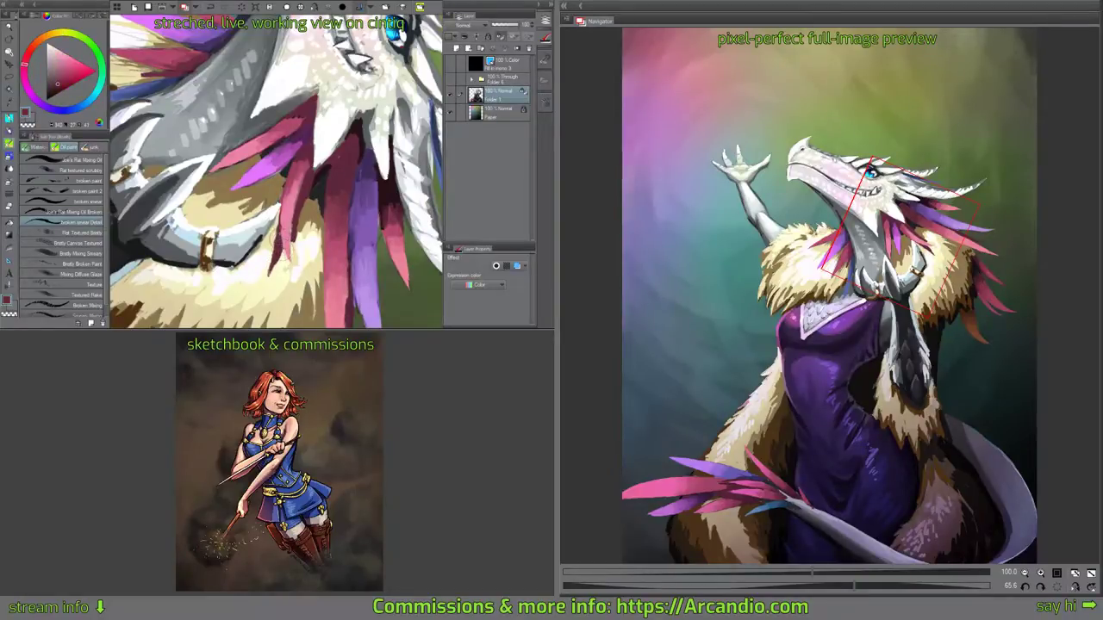
drag(291, 207, 288, 240)
Touch up the fur and small feathers beneath the cheek spikes with colors sampled from the fur, spikes and feathers.
alt+click(299, 218)
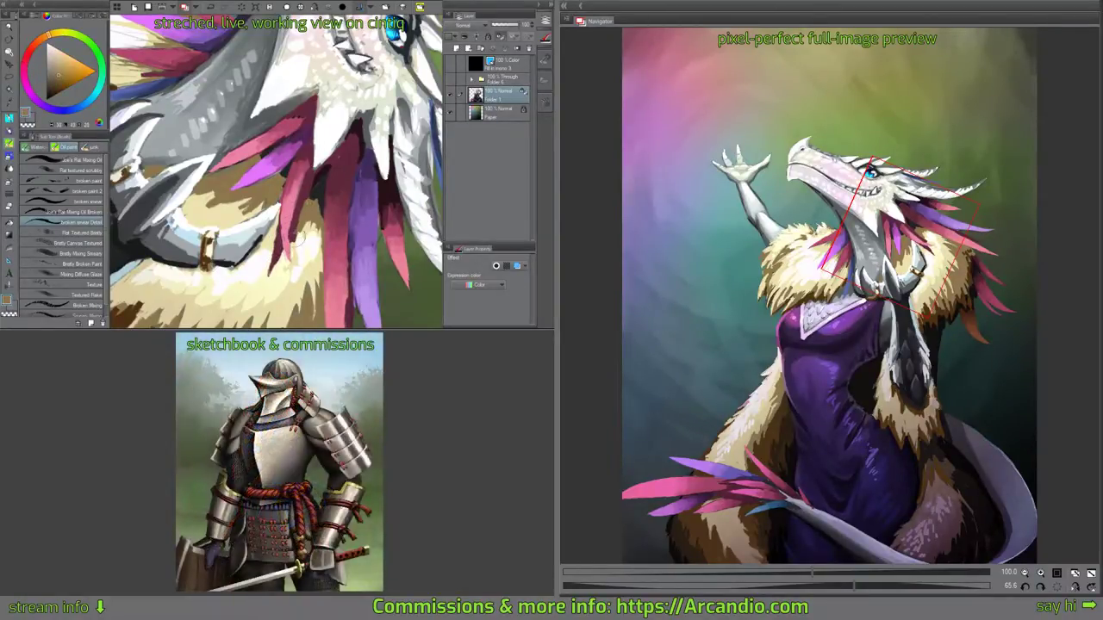
alt+click(334, 129)
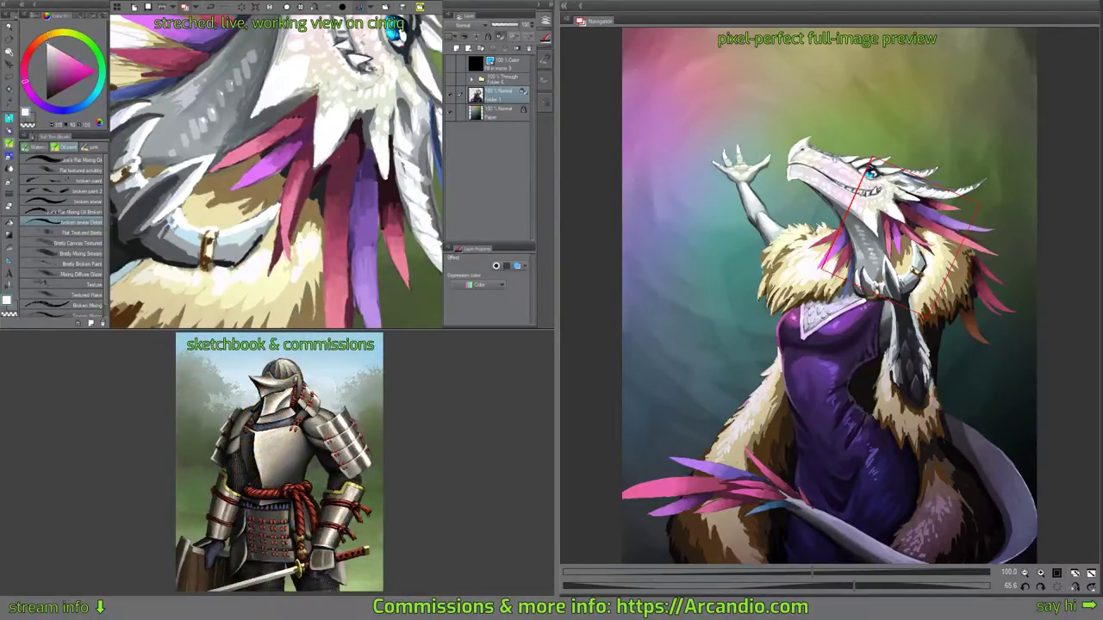
alt+click(307, 233)
mouse_move(310, 234)
mouse_down()
mouse_move(331, 242)
mouse_move(321, 274)
mouse_move(369, 245)
mouse_move(400, 185)
mouse_move(342, 161)
mouse_move(341, 182)
mouse_move(307, 115)
mouse_up()
alt+click(241, 155)
mouse_move(241, 161)
mouse_down()
mouse_move(253, 135)
mouse_move(276, 145)
mouse_up()
Paint gray ridge bands along the long curved horn and the smaller horn behind it.
drag(342, 79, 371, 145)
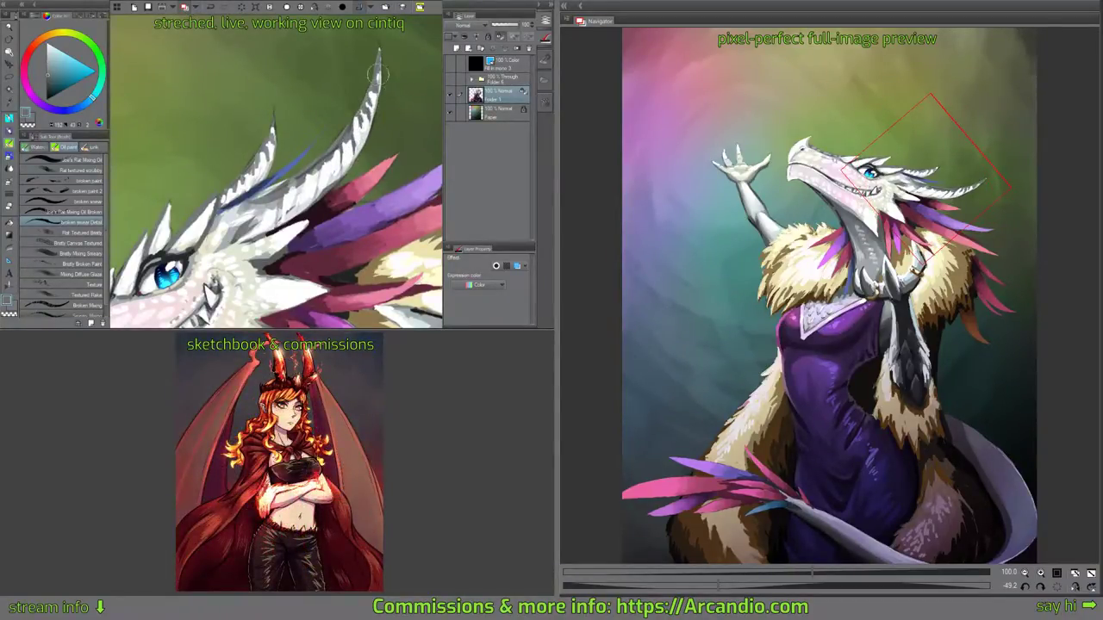
drag(378, 75, 402, 54)
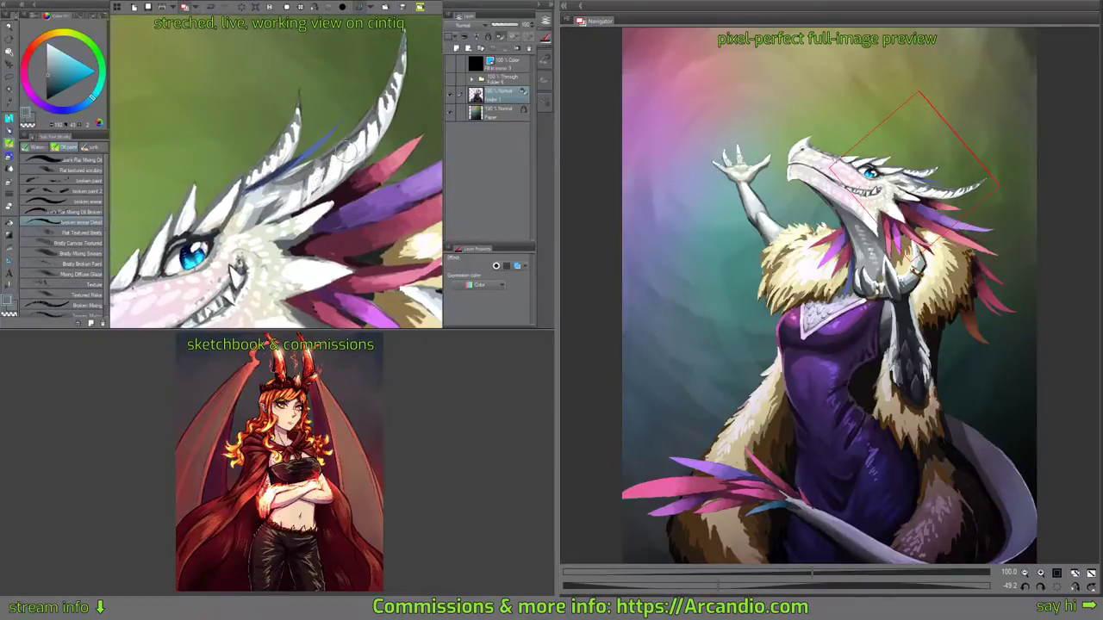
drag(353, 145, 354, 177)
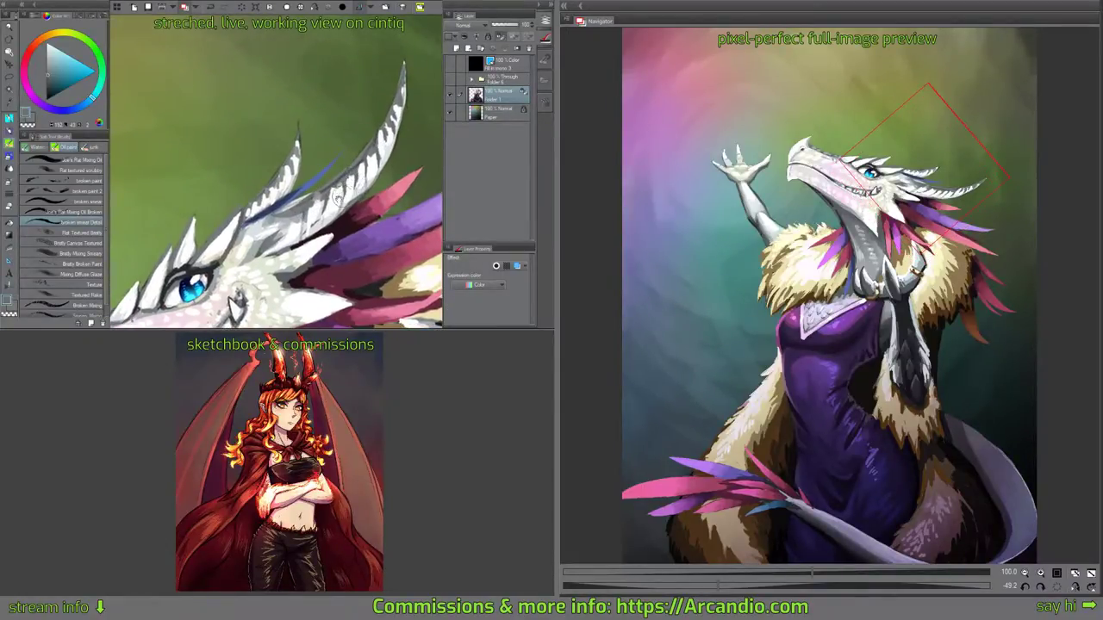
mouse_move(281, 220)
mouse_down()
mouse_move(306, 197)
mouse_move(319, 202)
mouse_move(287, 212)
mouse_up()
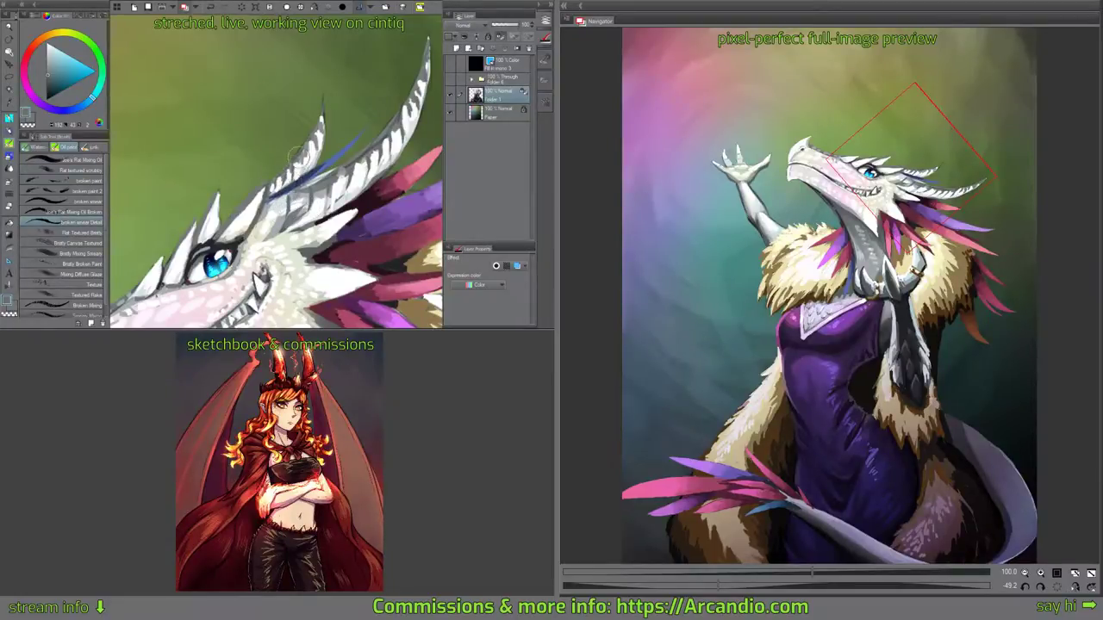
mouse_move(311, 139)
mouse_down()
mouse_move(316, 148)
mouse_move(317, 120)
mouse_up()
Brighten the areas between the ridges on both horns with sampled white and pale gray.
alt+click(309, 131)
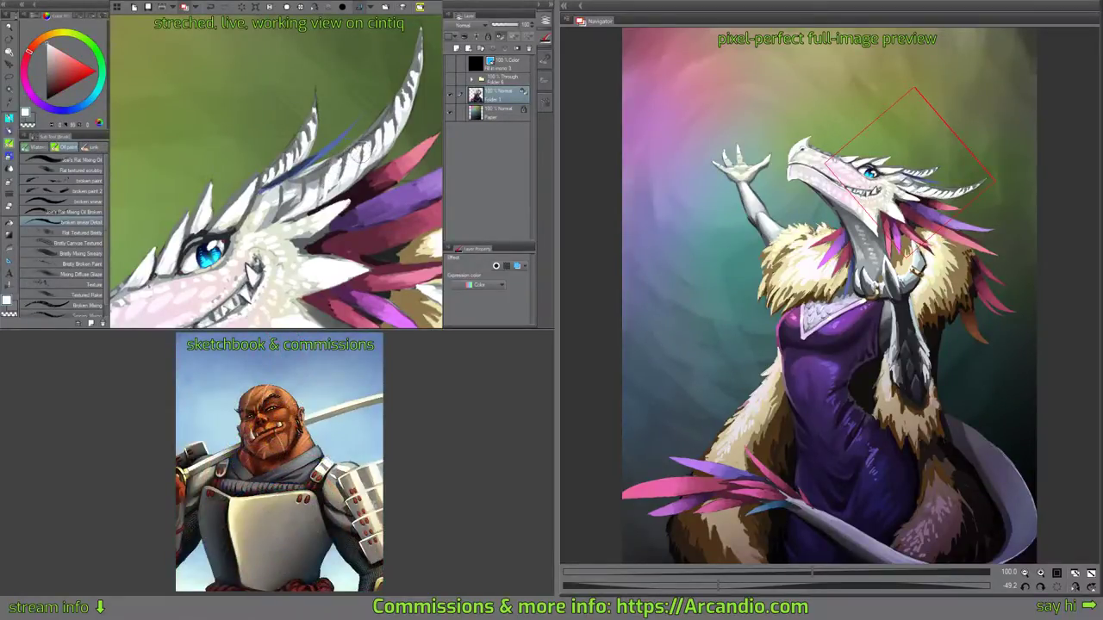
drag(379, 125, 372, 159)
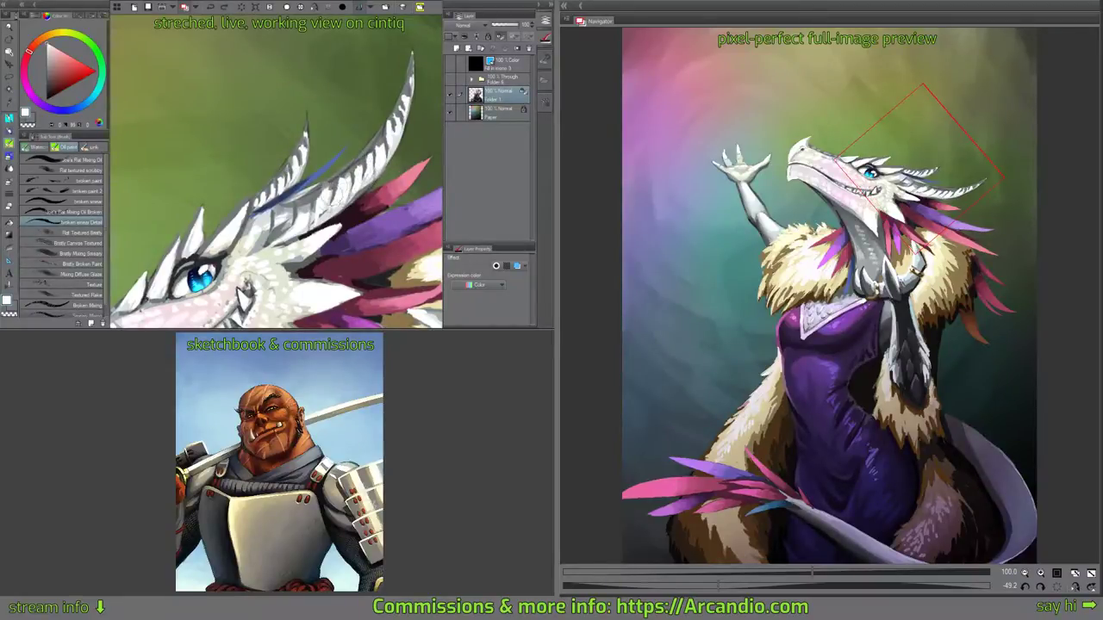
alt+click(306, 221)
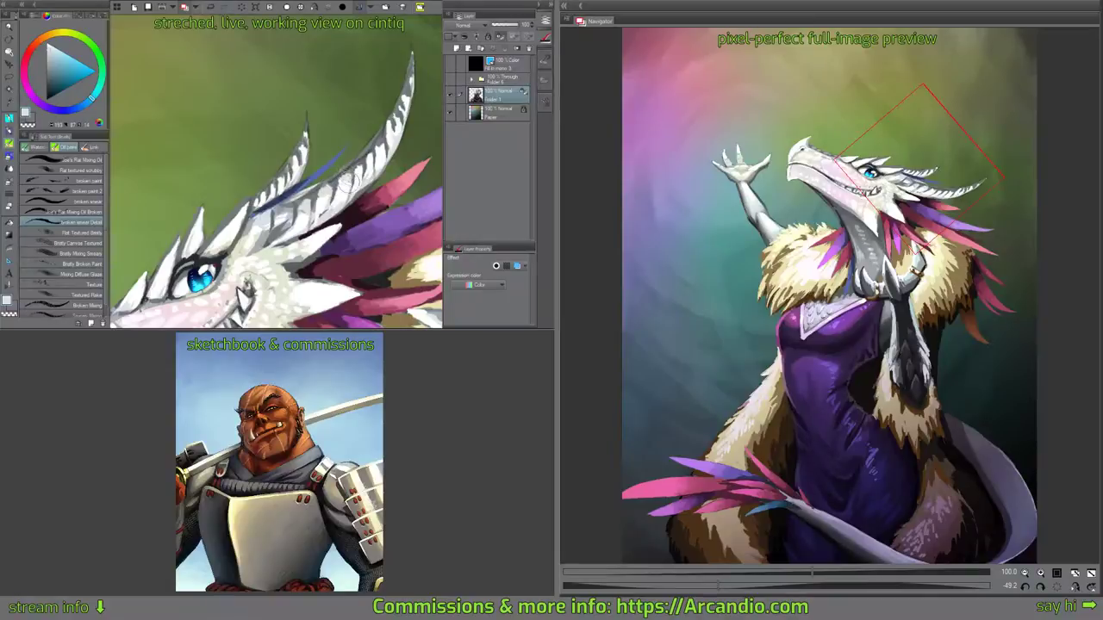
drag(371, 149, 359, 190)
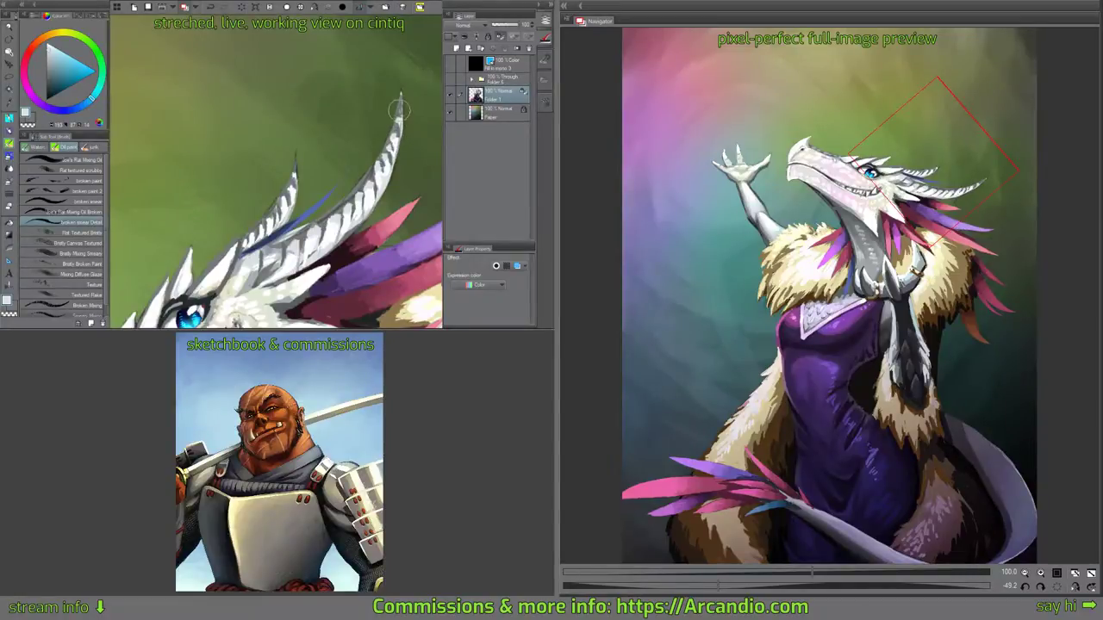
drag(294, 167, 320, 141)
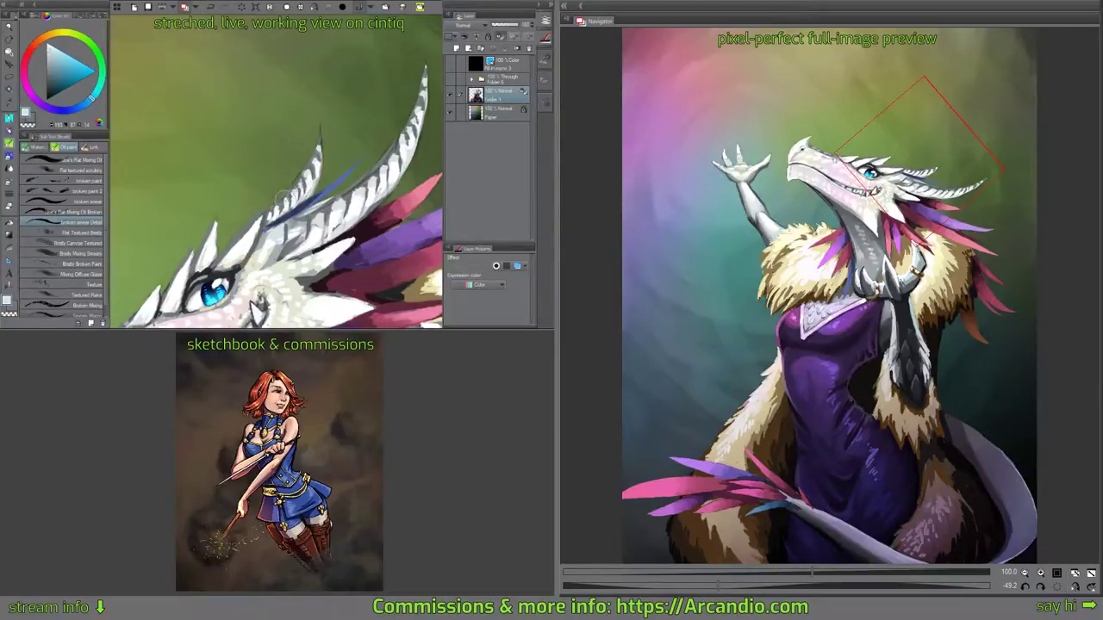
drag(329, 178, 308, 148)
drag(367, 176, 355, 171)
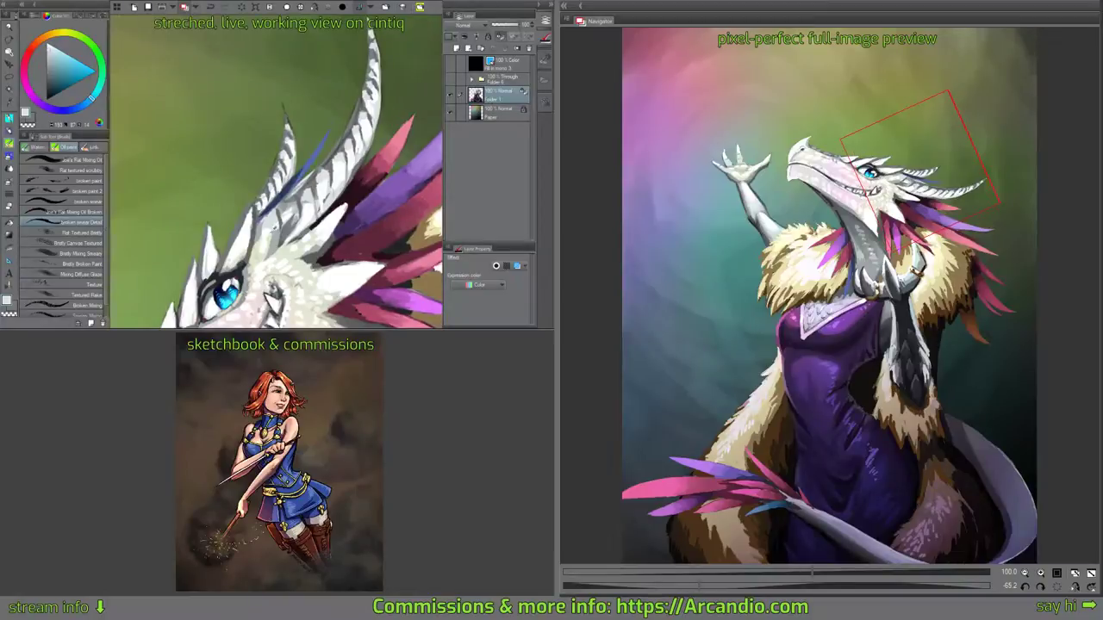
Add white highlights to the base, ridges and lower edge of the long horn with a sampled white.
alt+click(302, 213)
drag(301, 213, 303, 206)
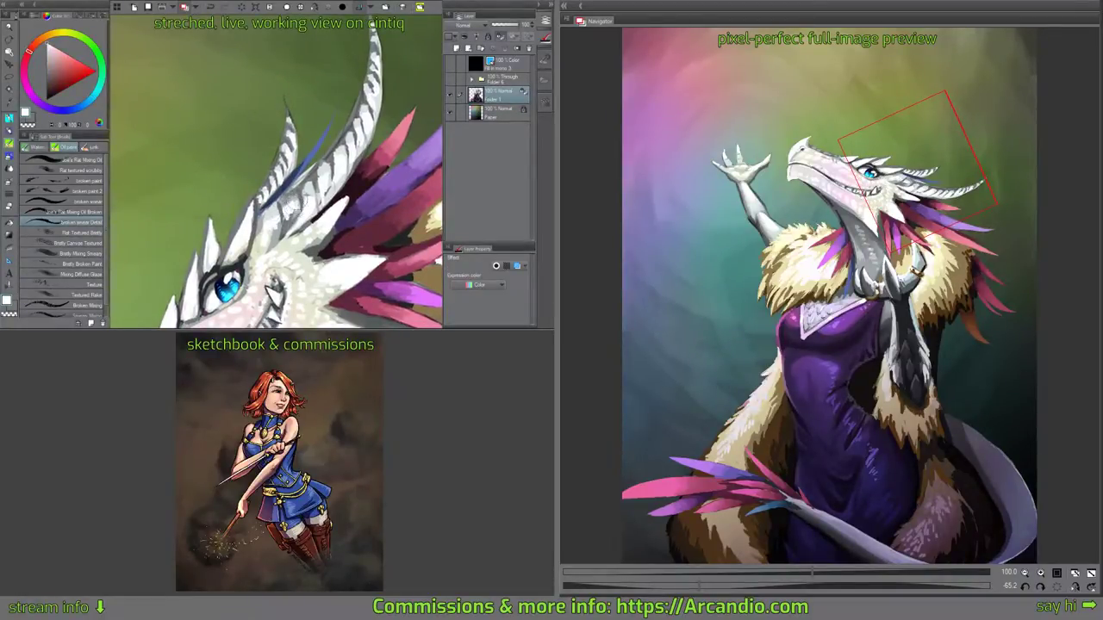
drag(319, 204, 325, 184)
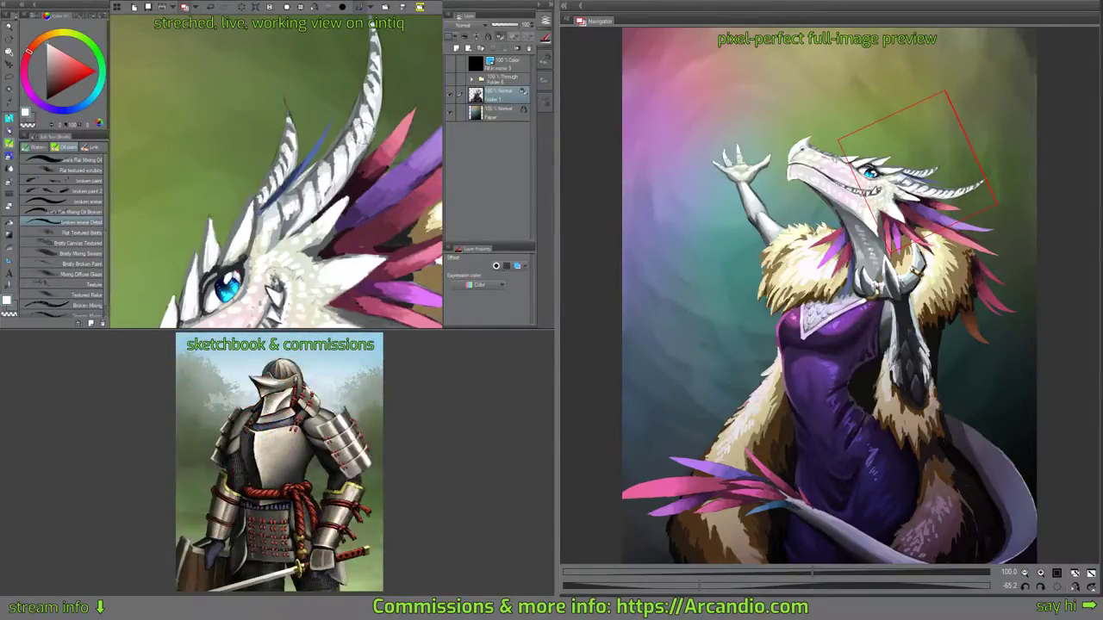
drag(360, 139, 371, 123)
drag(391, 56, 431, 121)
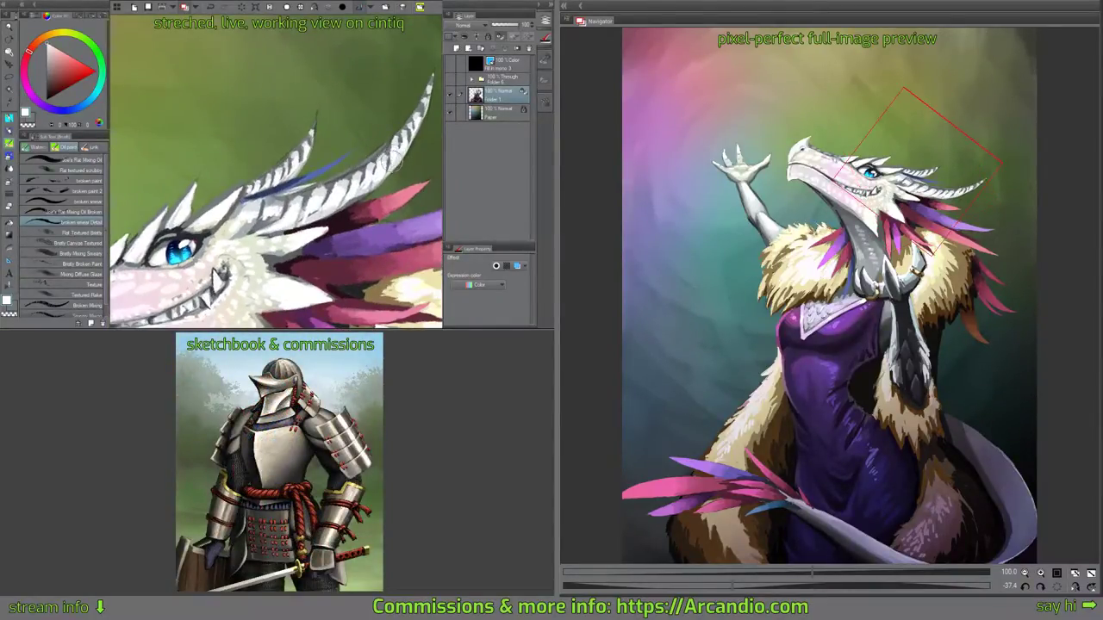
drag(385, 167, 399, 146)
drag(404, 91, 413, 94)
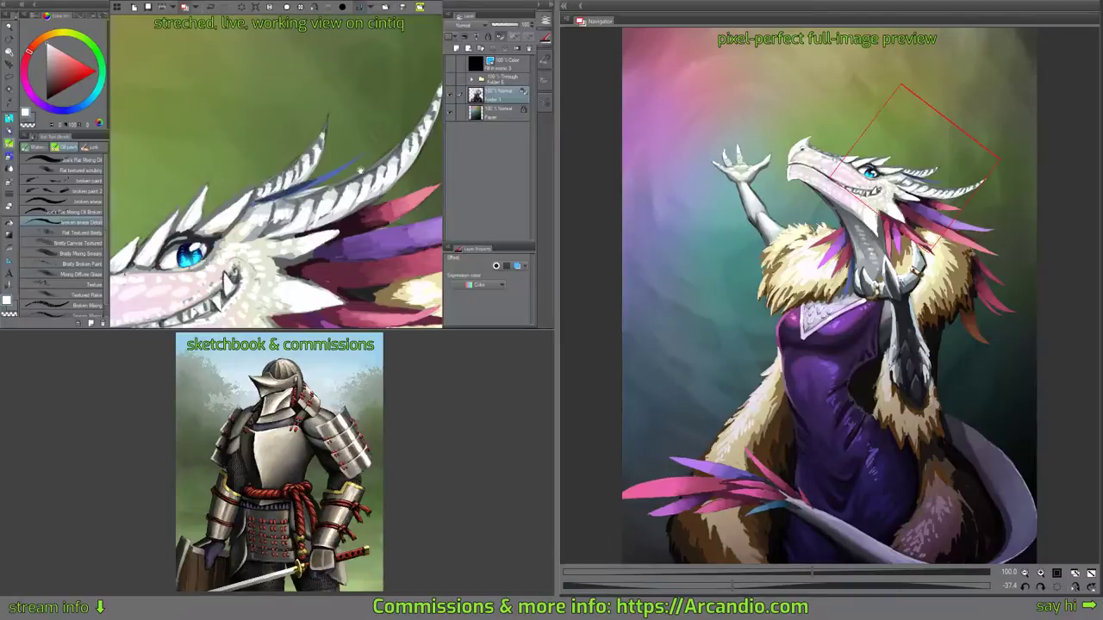
Refine the shading along the long horn's upper edge and base with sampled grays.
key(minus)
key(minus)
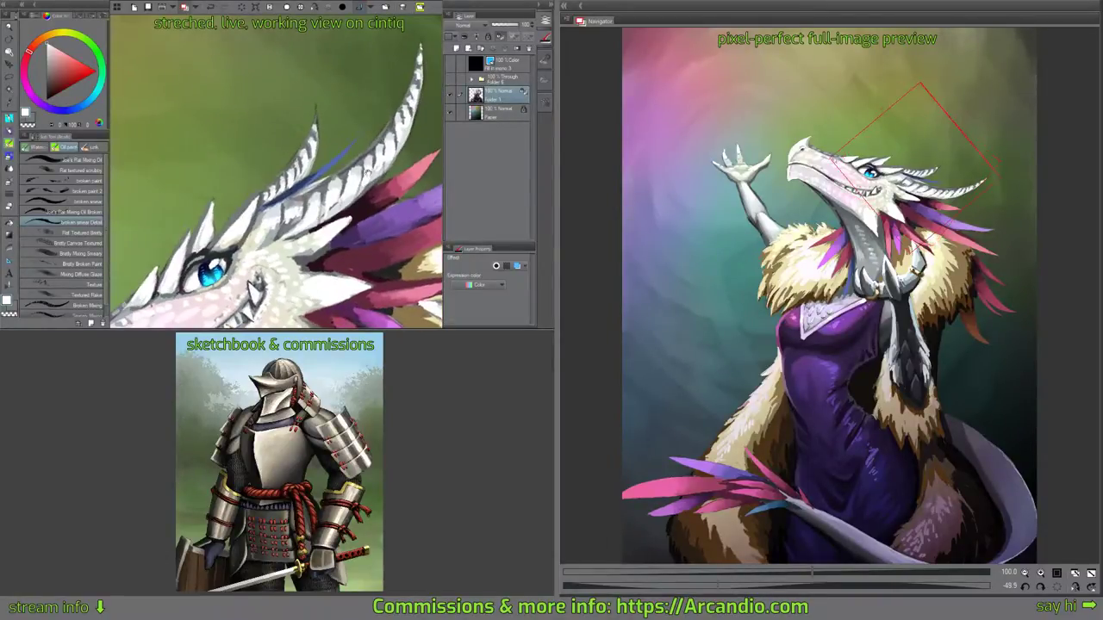
alt+click(369, 142)
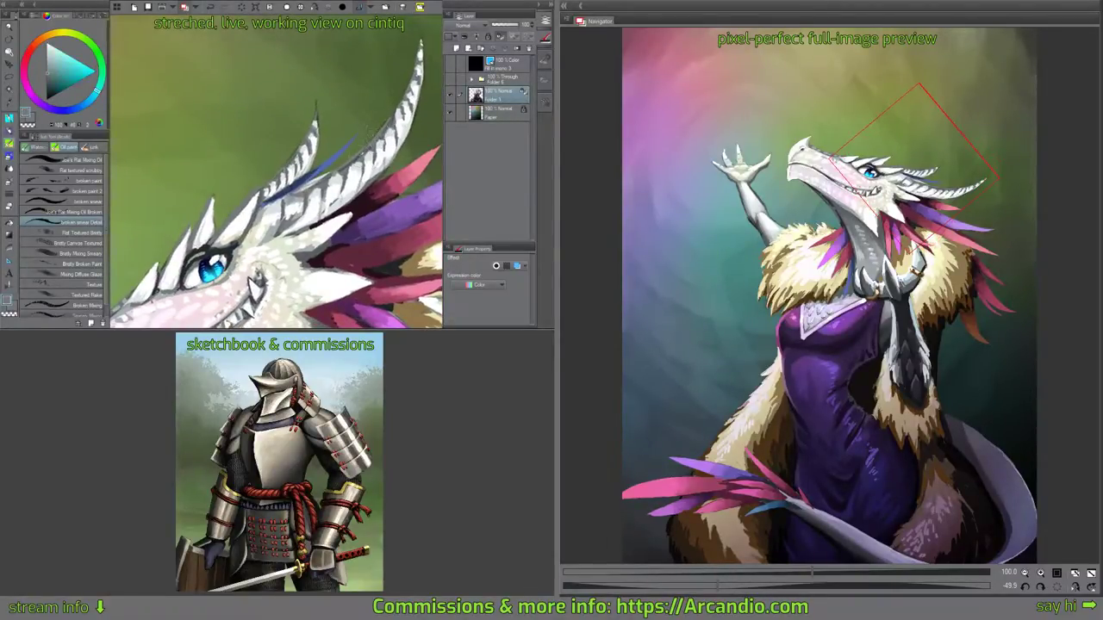
alt+click(360, 152)
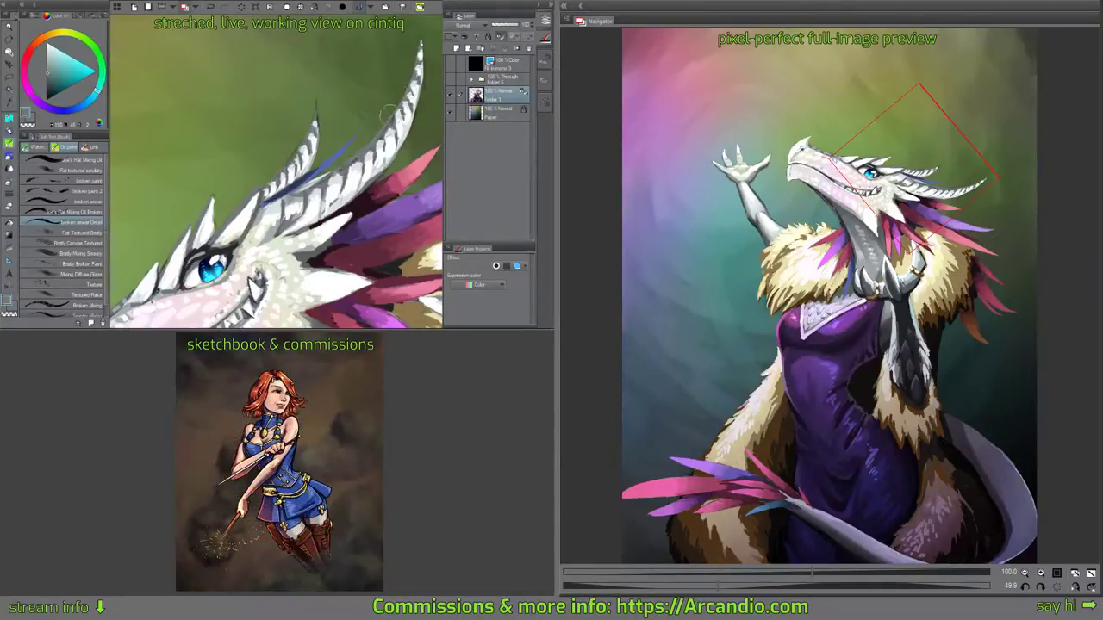
scroll(387, 116, down, 2)
drag(342, 155, 298, 186)
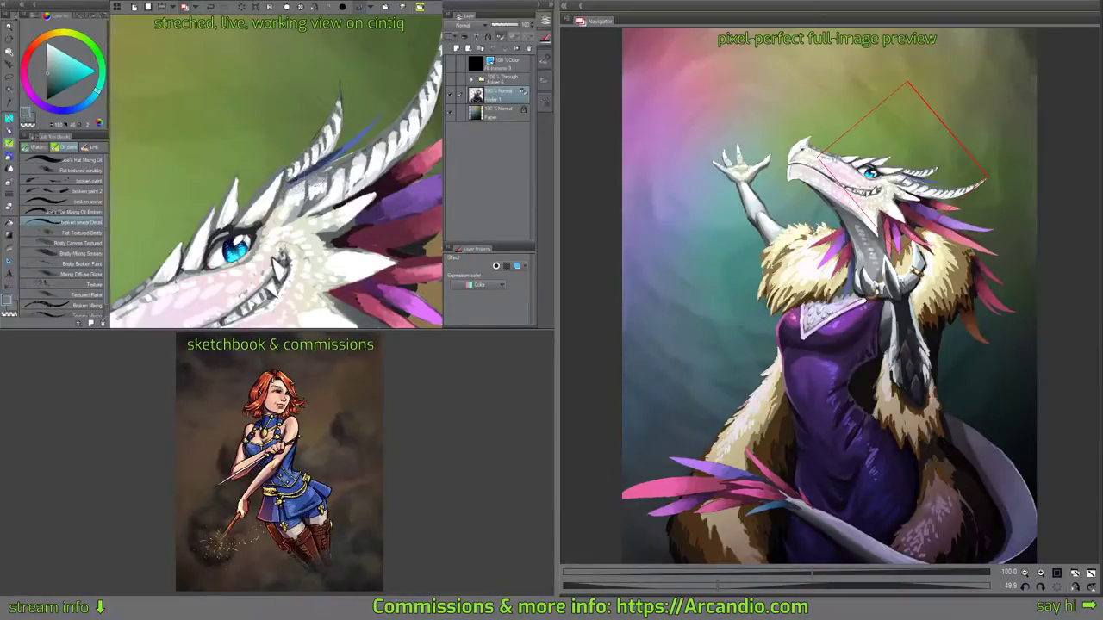
scroll(337, 176, down, 2)
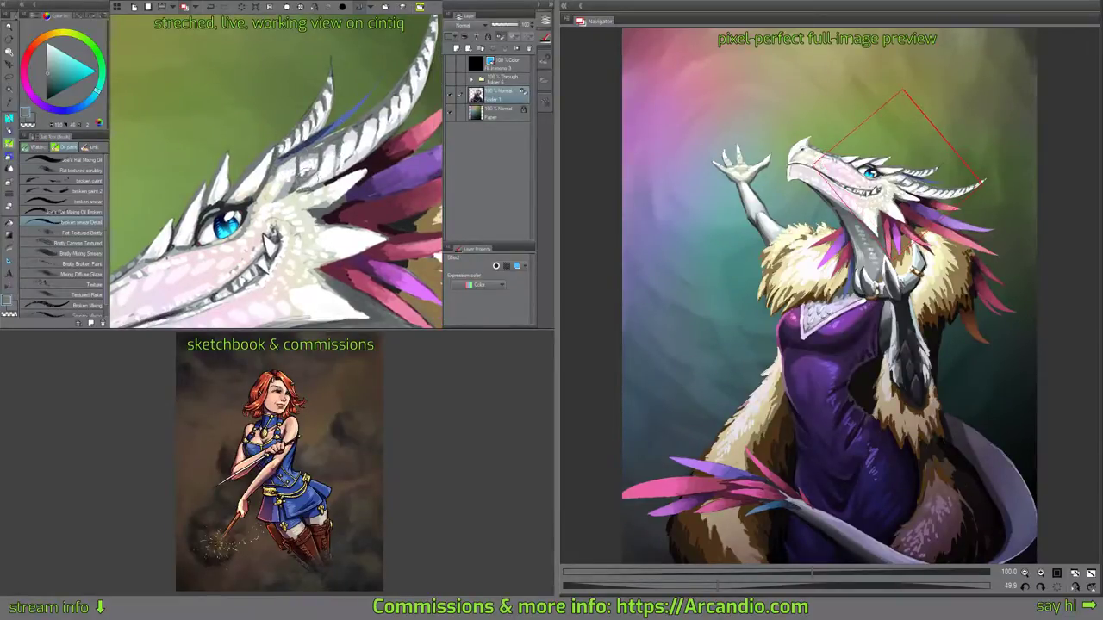
scroll(298, 194, down, 1)
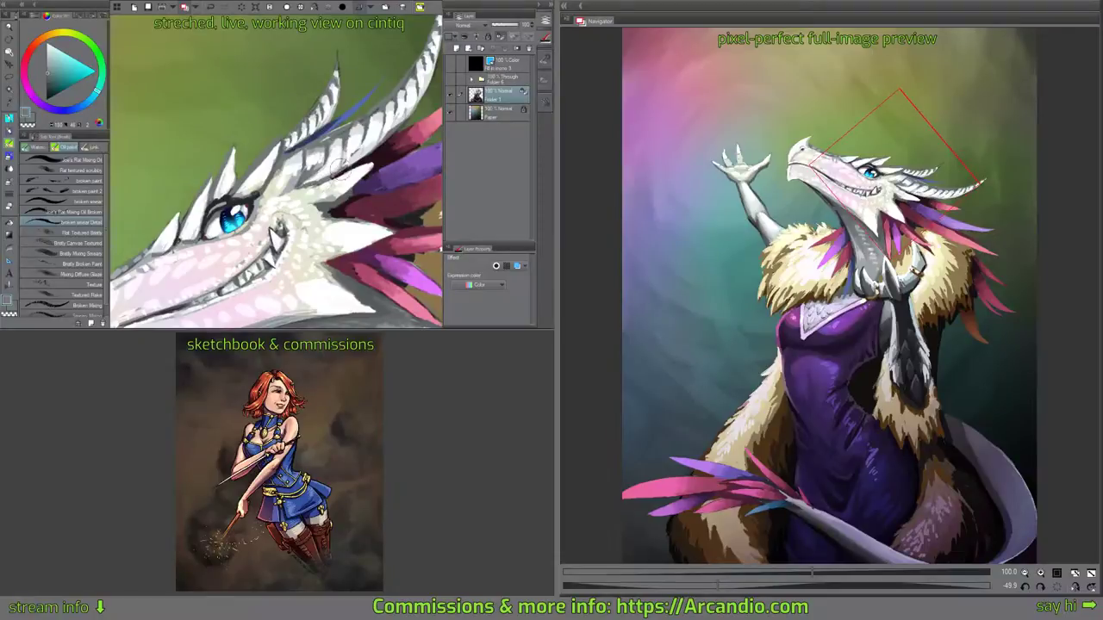
drag(374, 150, 362, 173)
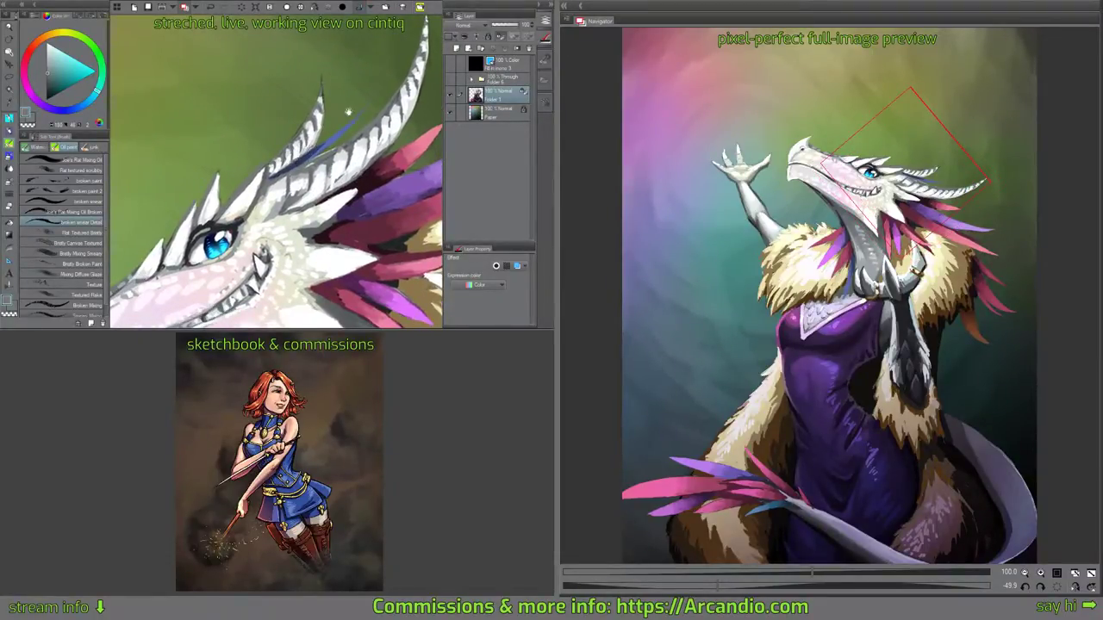
Blend the gray shading along the underside of the dragon's lower jaw with sampled grays and an oil mixing brush.
drag(348, 112, 338, 138)
mouse_move(246, 219)
mouse_down()
mouse_move(271, 148)
mouse_move(372, 77)
mouse_up()
alt+click(272, 131)
drag(398, 178, 332, 111)
alt+click(312, 149)
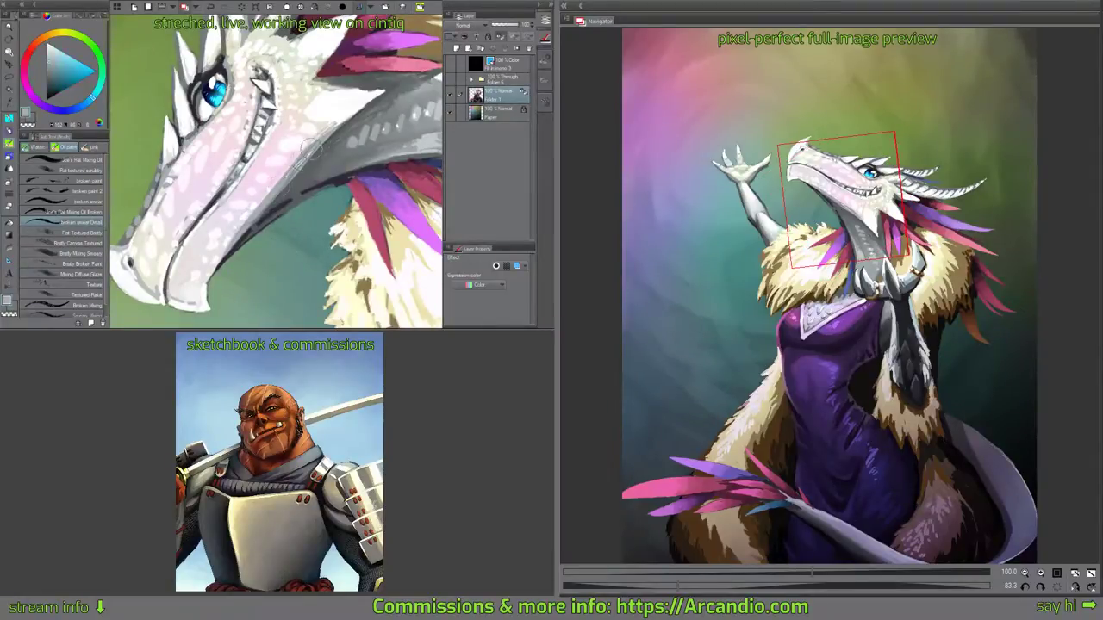
alt+click(312, 149)
click(82, 211)
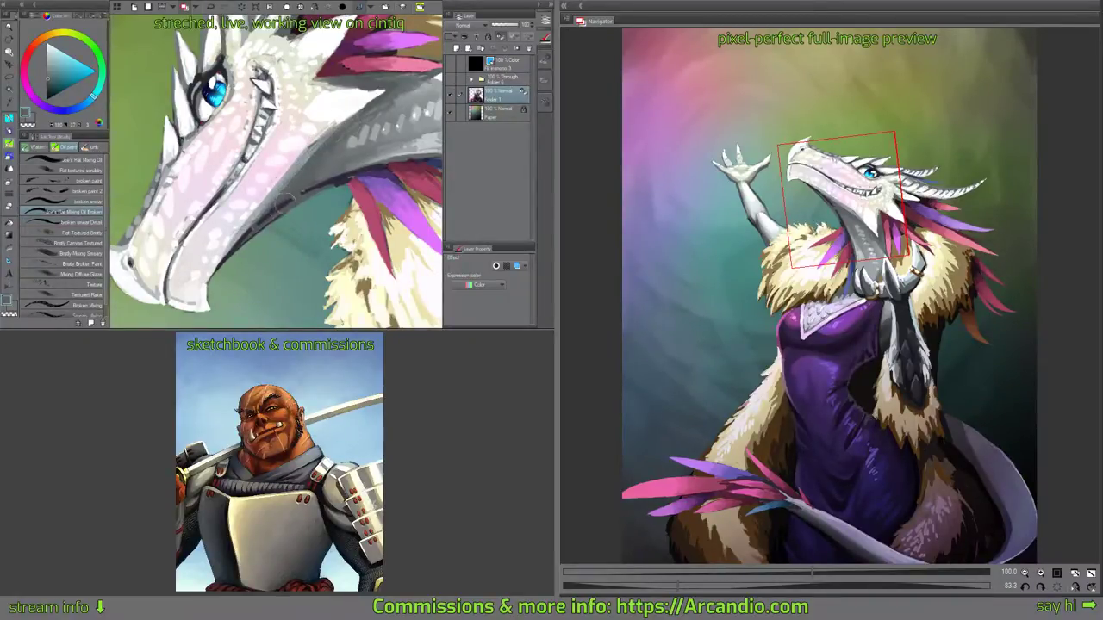
drag(309, 190, 316, 170)
drag(315, 169, 256, 221)
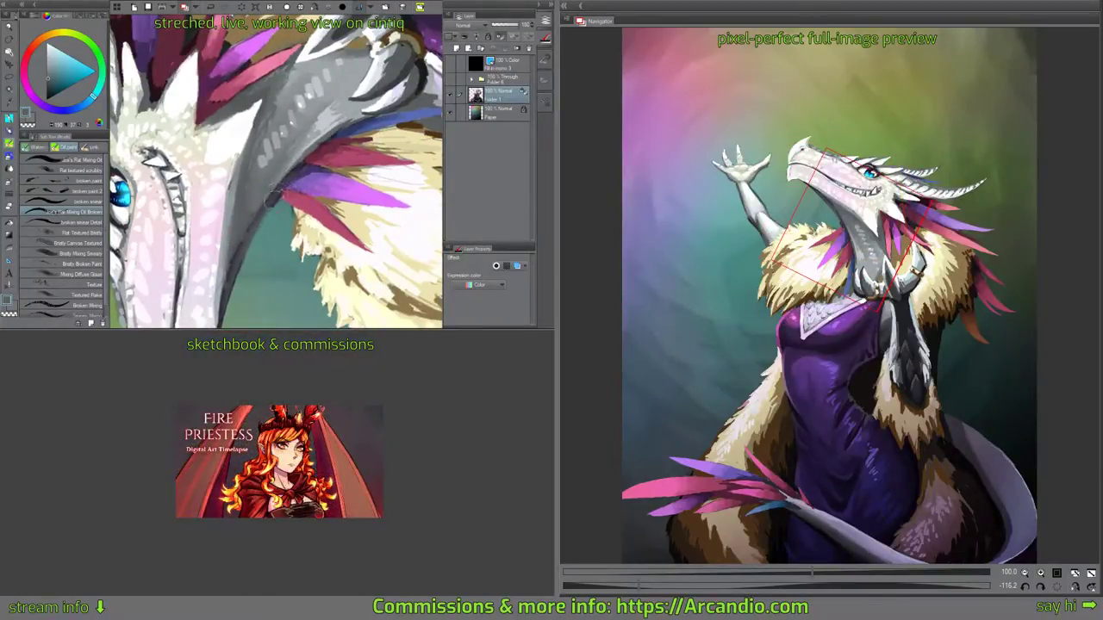
Refine the gray shading of the throat and extend the row of pale scale spots toward the jaw.
key(c)
mouse_move(316, 174)
mouse_down()
mouse_move(292, 223)
mouse_move(316, 178)
mouse_up()
drag(244, 201, 291, 221)
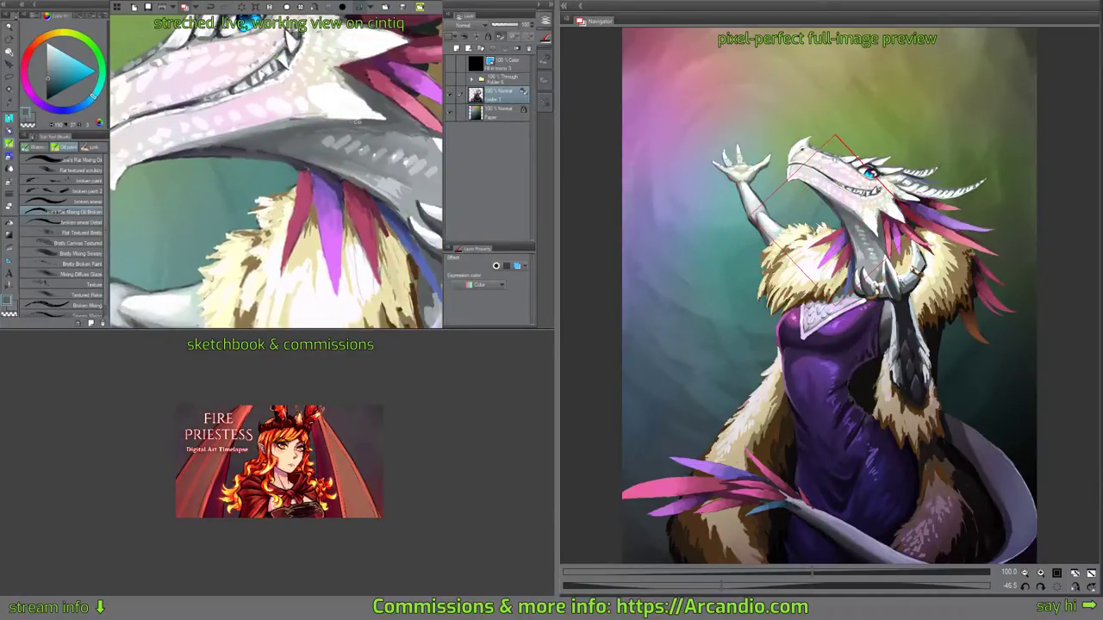
drag(356, 121, 250, 151)
drag(323, 211, 241, 137)
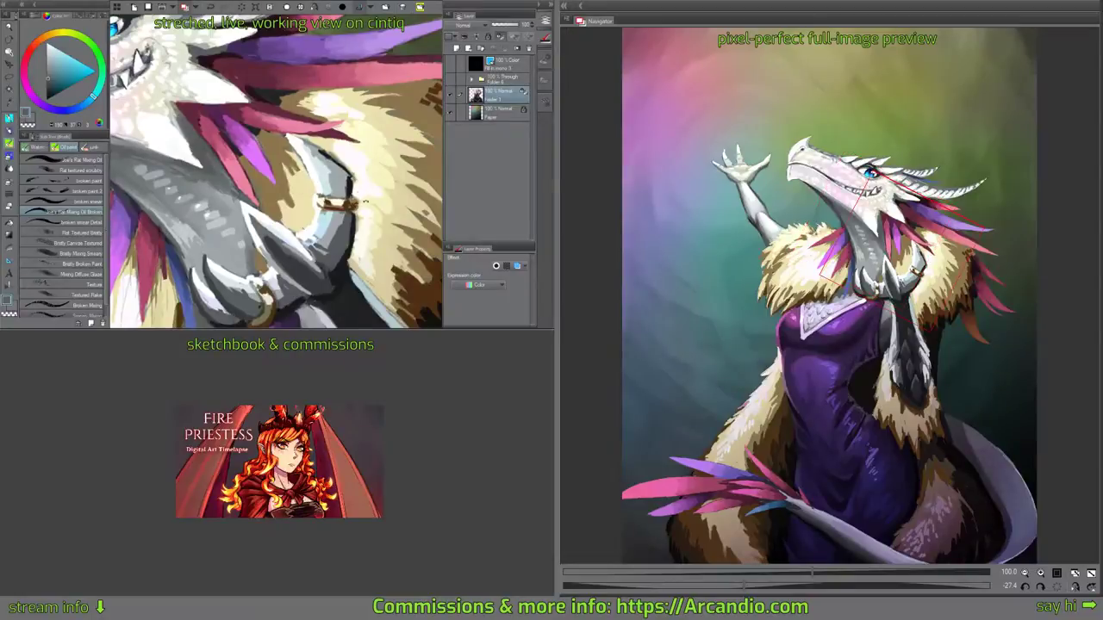
drag(361, 200, 364, 154)
drag(199, 168, 293, 191)
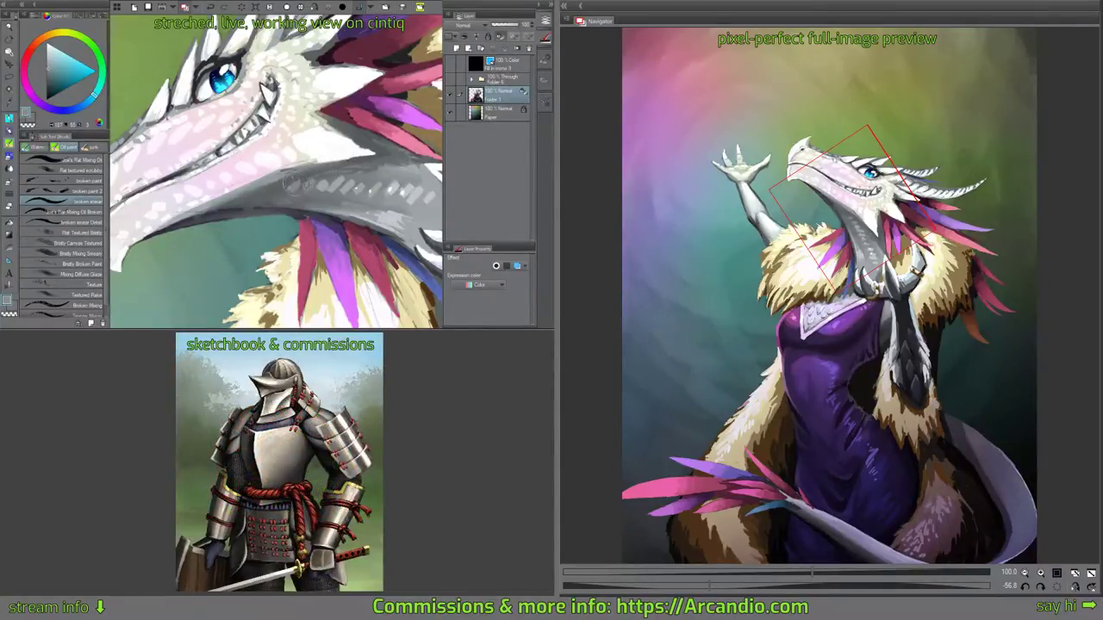
drag(354, 151, 272, 186)
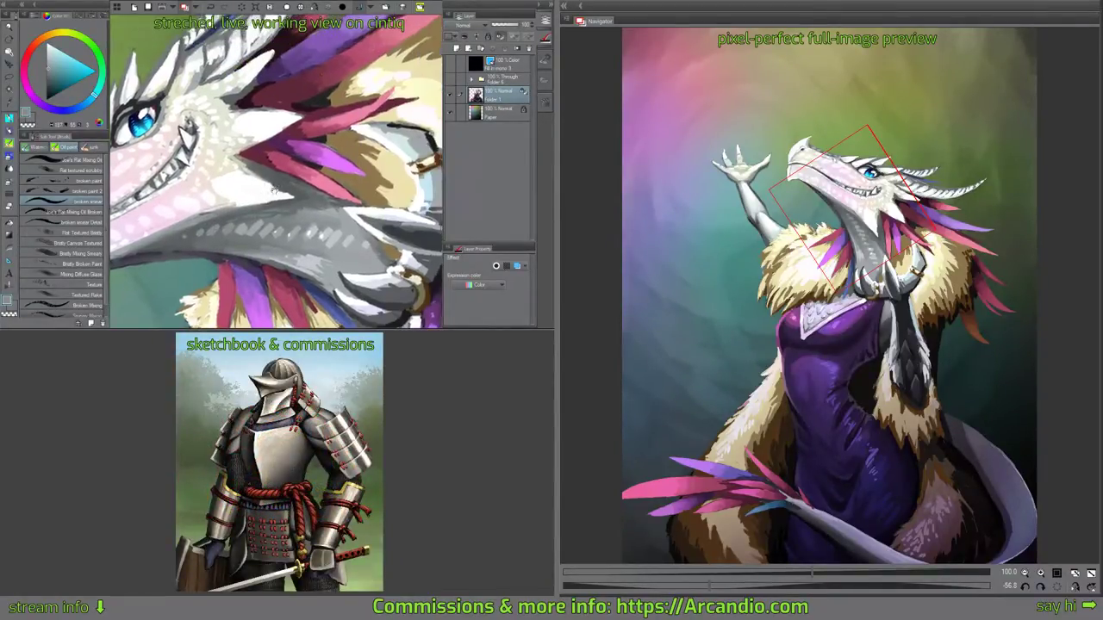
Refine the long pink feather behind the horns with a sampled pink.
drag(349, 199, 331, 235)
drag(348, 131, 383, 98)
alt+click(300, 203)
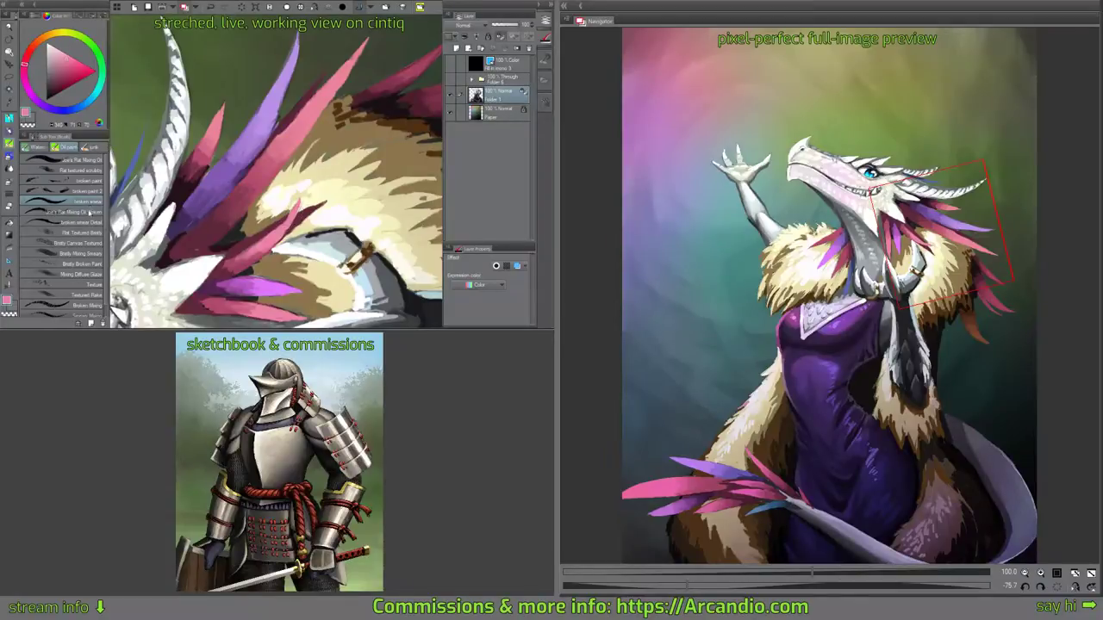
key(minus)
key(minus)
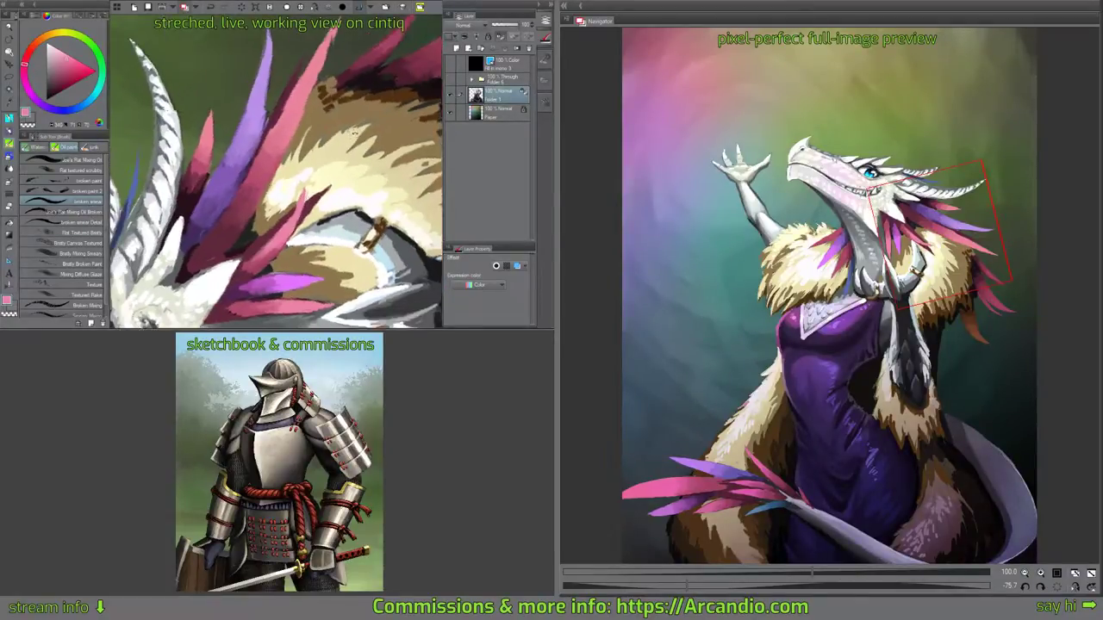
drag(271, 157, 281, 141)
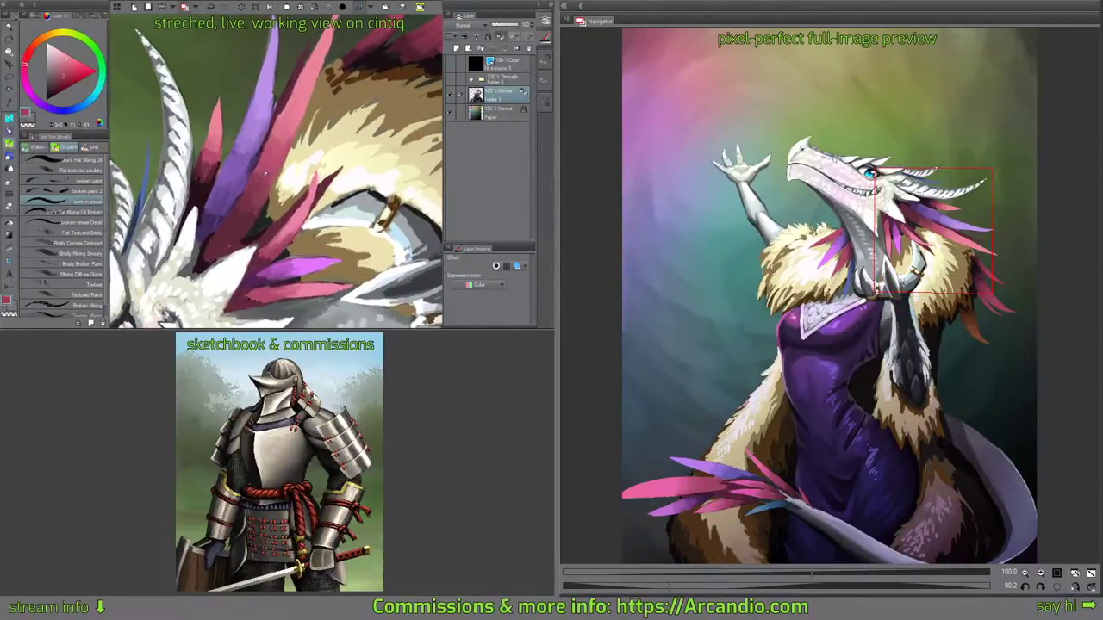
Save the artwork and paint dark notches along the long pink feather with the detail smear brush and a sampled dark purple.
alt+click(205, 184)
click(69, 222)
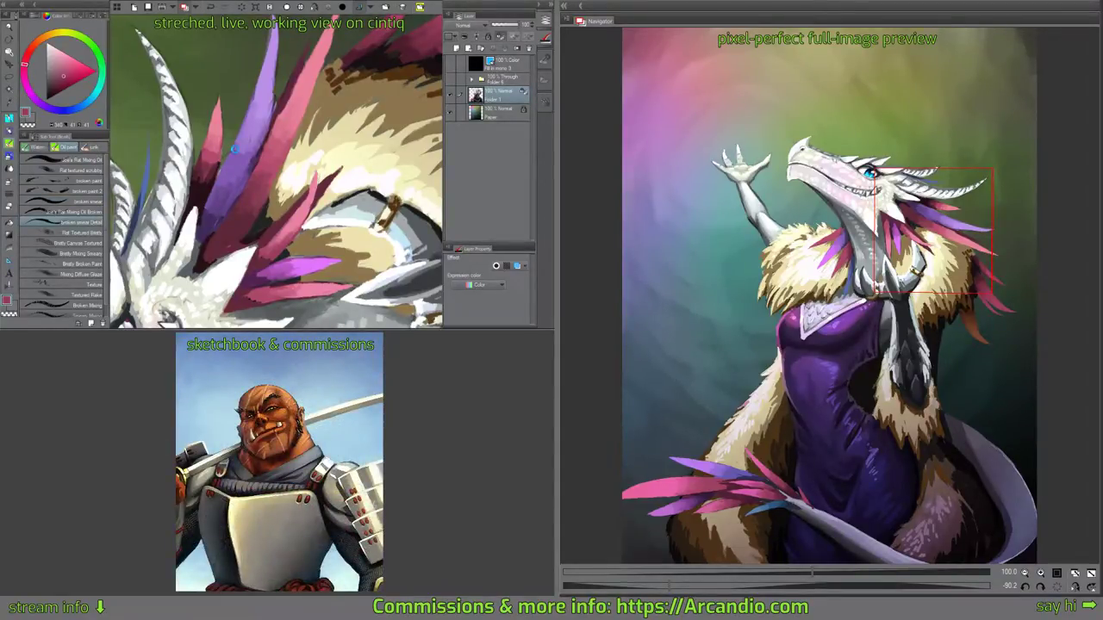
key(ctrl+s)
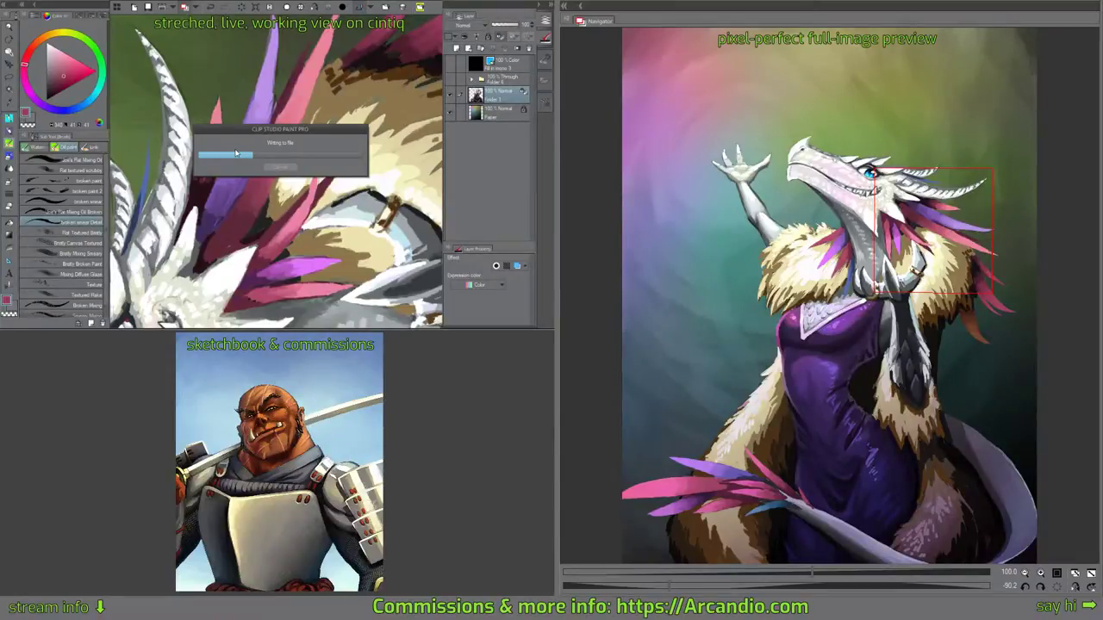
alt+click(291, 90)
mouse_move(289, 99)
mouse_down()
mouse_move(298, 76)
mouse_move(293, 131)
mouse_up()
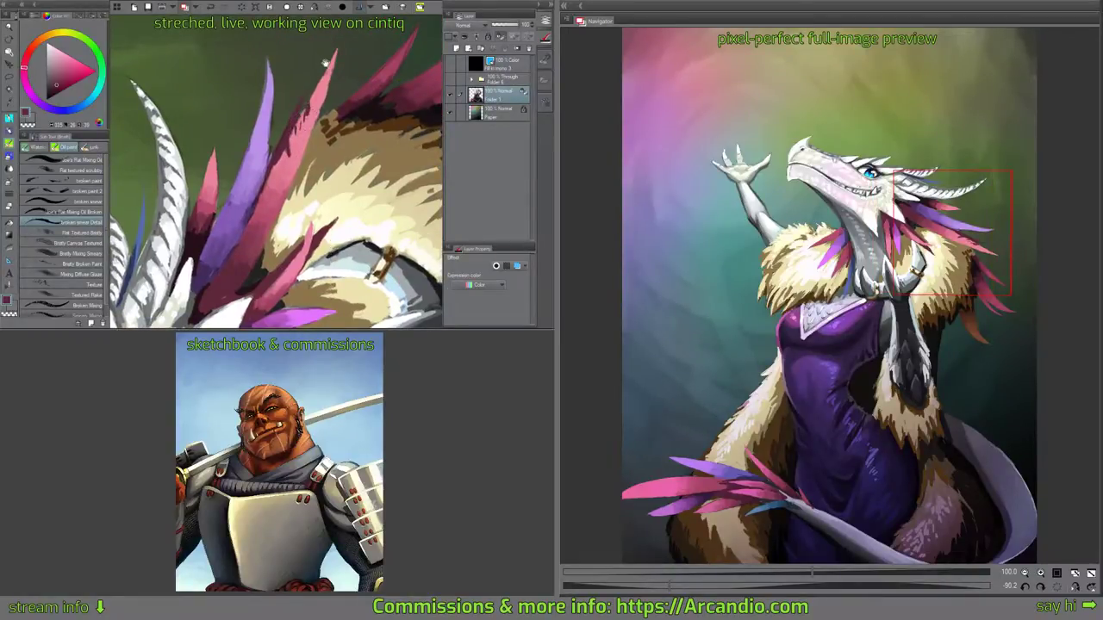
mouse_move(325, 63)
mouse_down()
mouse_move(325, 112)
mouse_move(345, 58)
mouse_up()
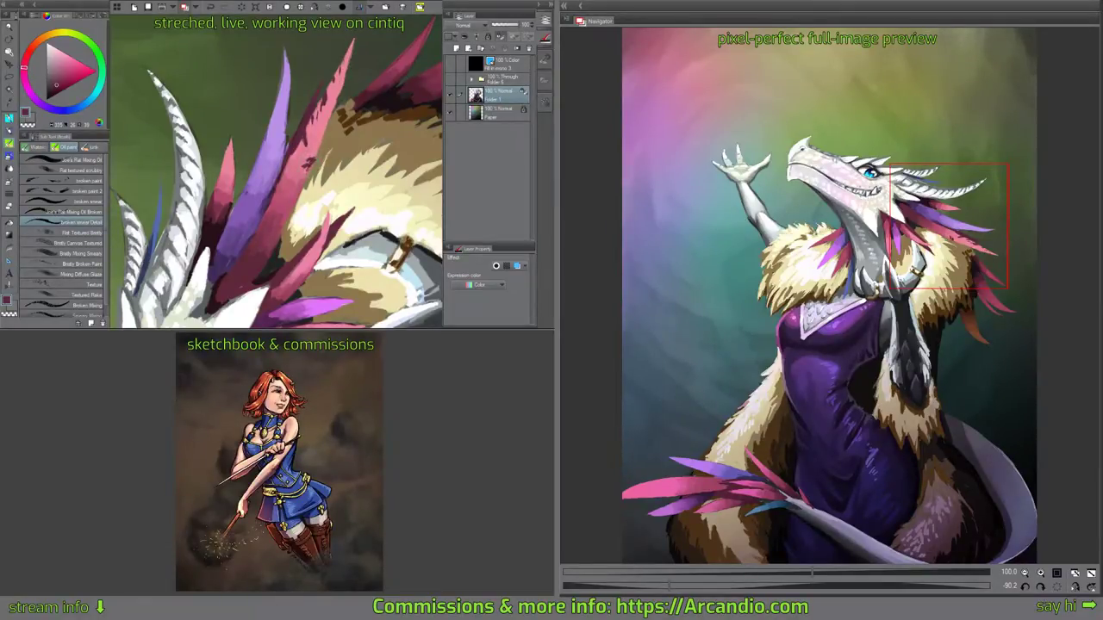
mouse_move(310, 184)
mouse_down()
mouse_move(332, 137)
mouse_move(335, 89)
mouse_up()
Touch up the long pink feather's edge with sampled fur brown and pink, and draw a pale pink quill down its center.
alt+click(313, 161)
mouse_move(319, 143)
mouse_down()
mouse_move(327, 127)
mouse_move(328, 150)
mouse_up()
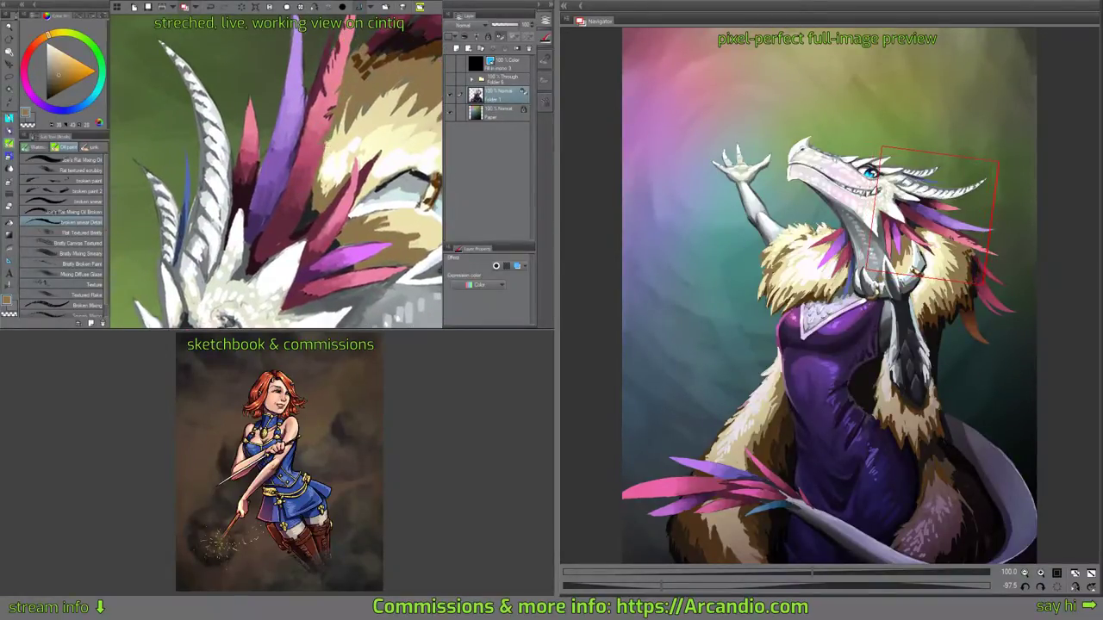
alt+click(319, 138)
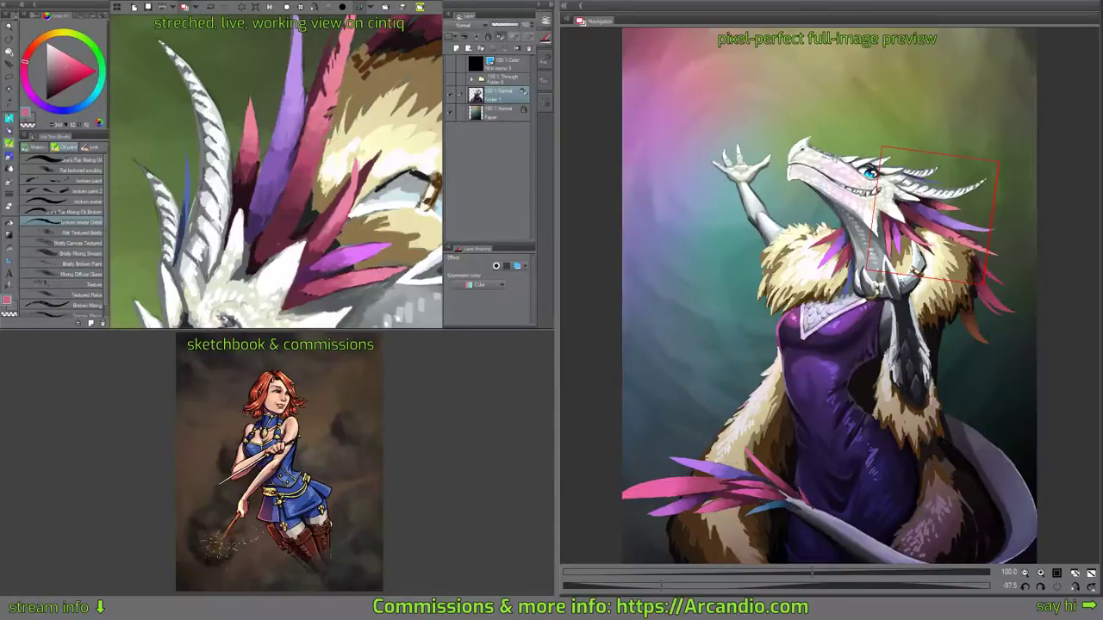
drag(349, 129, 336, 150)
drag(357, 84, 366, 127)
alt+click(369, 110)
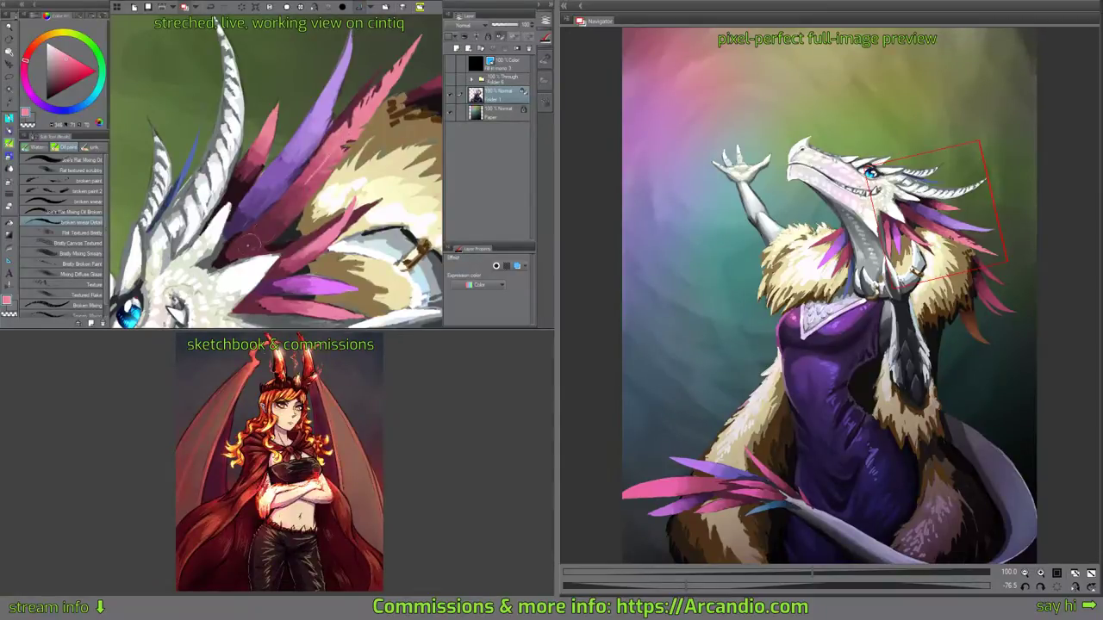
drag(370, 94, 324, 113)
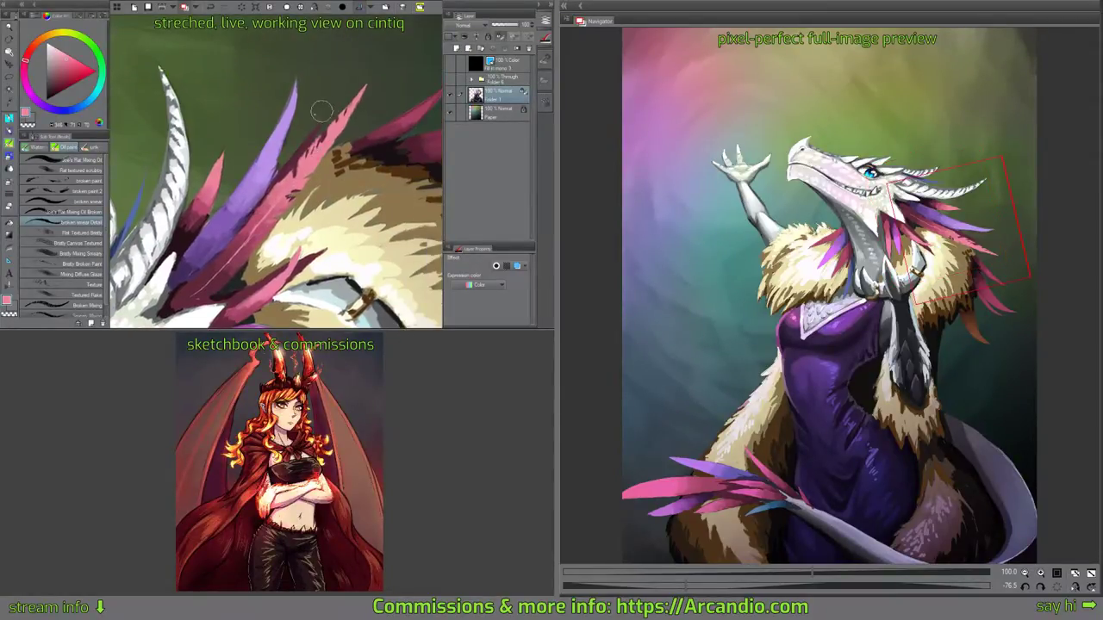
Draw a light lavender quill down the center of the long purple feather.
alt+click(252, 179)
drag(253, 179, 277, 150)
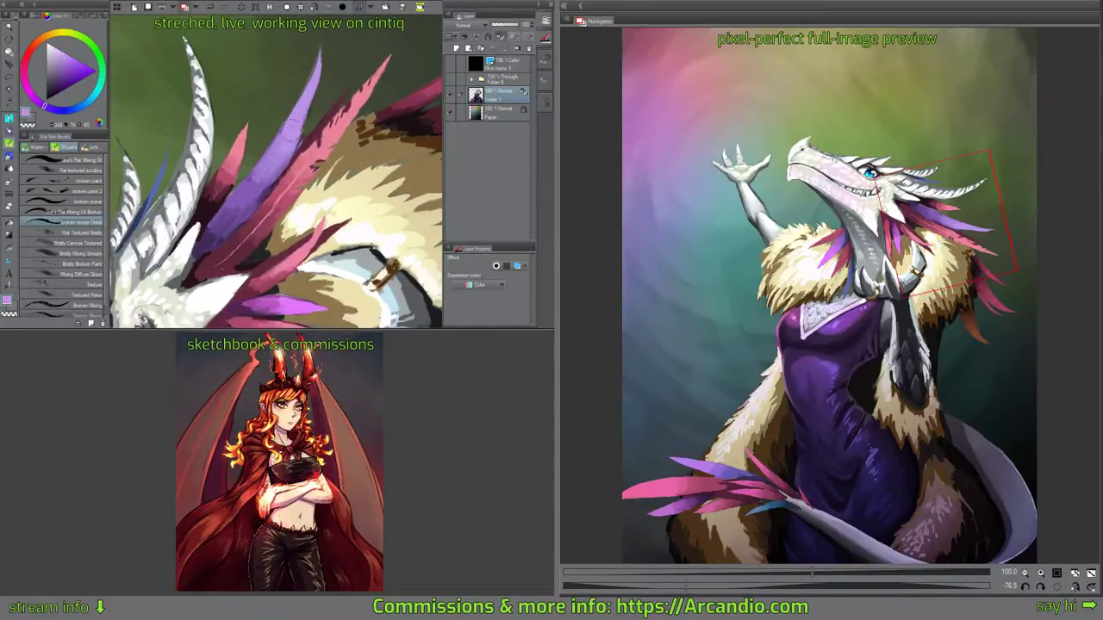
drag(242, 208, 209, 241)
drag(233, 185, 239, 196)
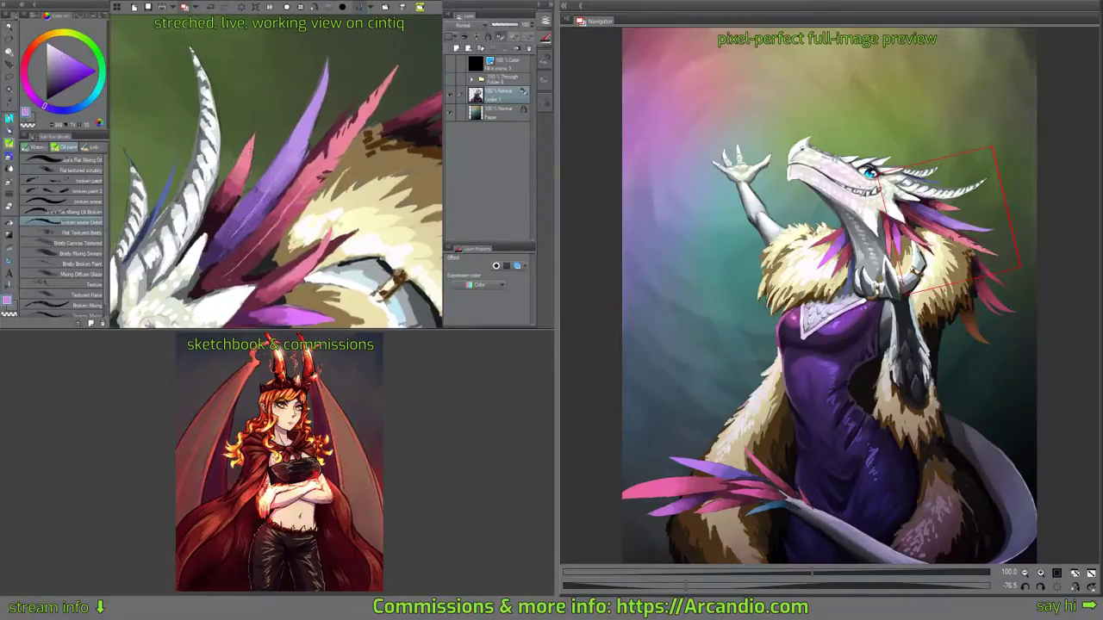
alt+click(242, 158)
drag(244, 157, 222, 204)
key(ctrl+z)
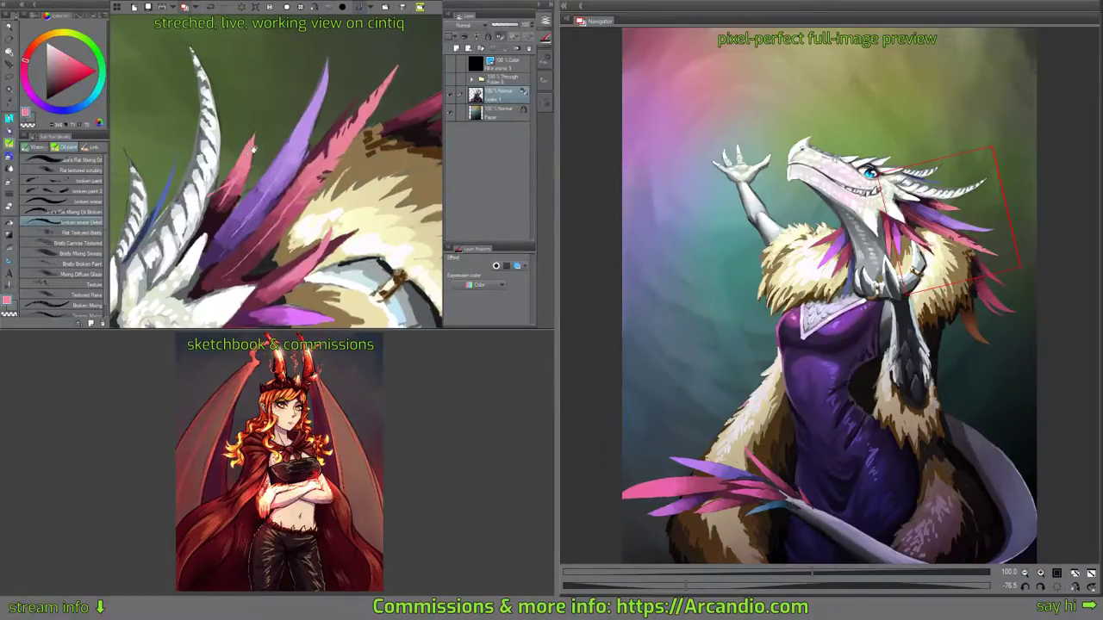
Add light blue detail strokes to the narrow blue feather between the two horns.
drag(248, 155, 350, 117)
alt+click(265, 142)
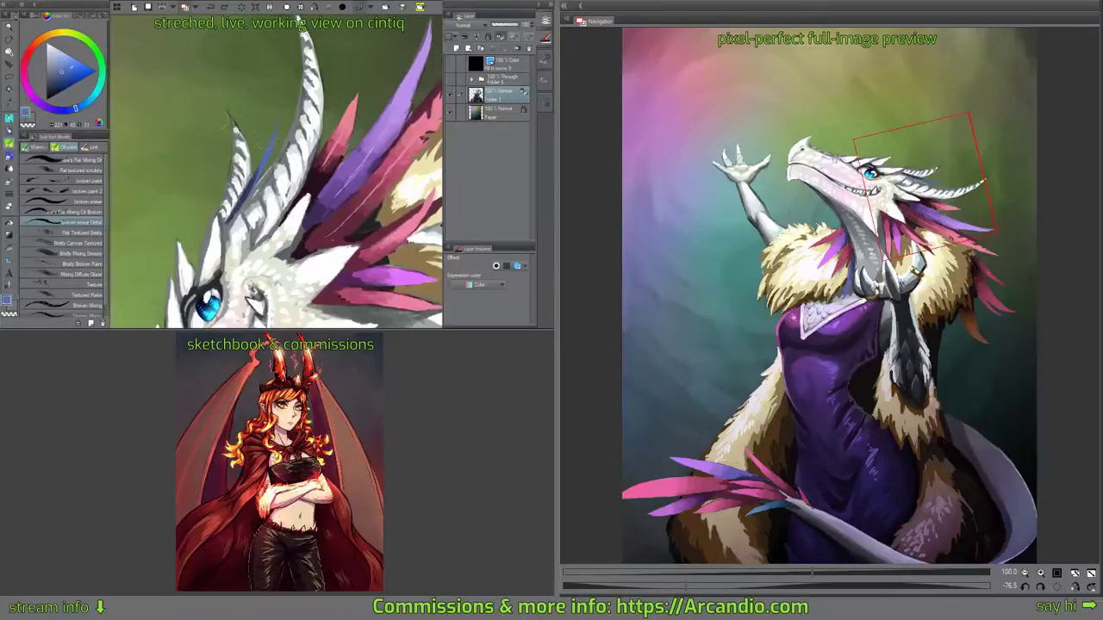
drag(264, 153, 253, 175)
drag(274, 134, 270, 151)
drag(326, 114, 317, 123)
mouse_move(387, 128)
mouse_down()
mouse_move(406, 162)
mouse_move(320, 167)
mouse_up()
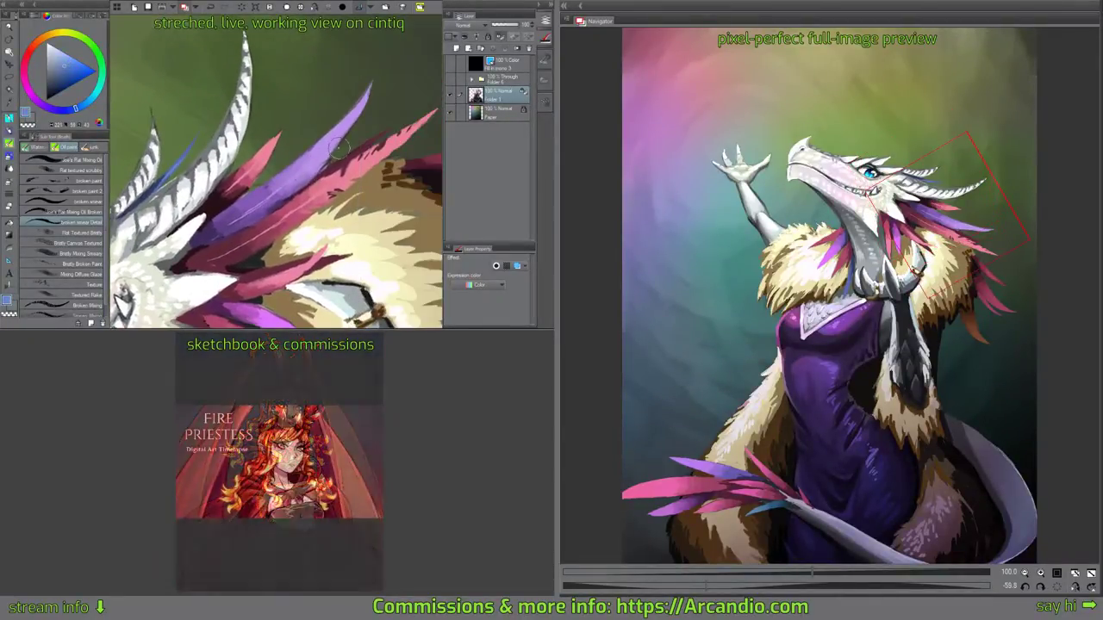
Paint fine lavender barb strokes along the edges of the long purple feather with a sampled light purple.
alt+click(334, 144)
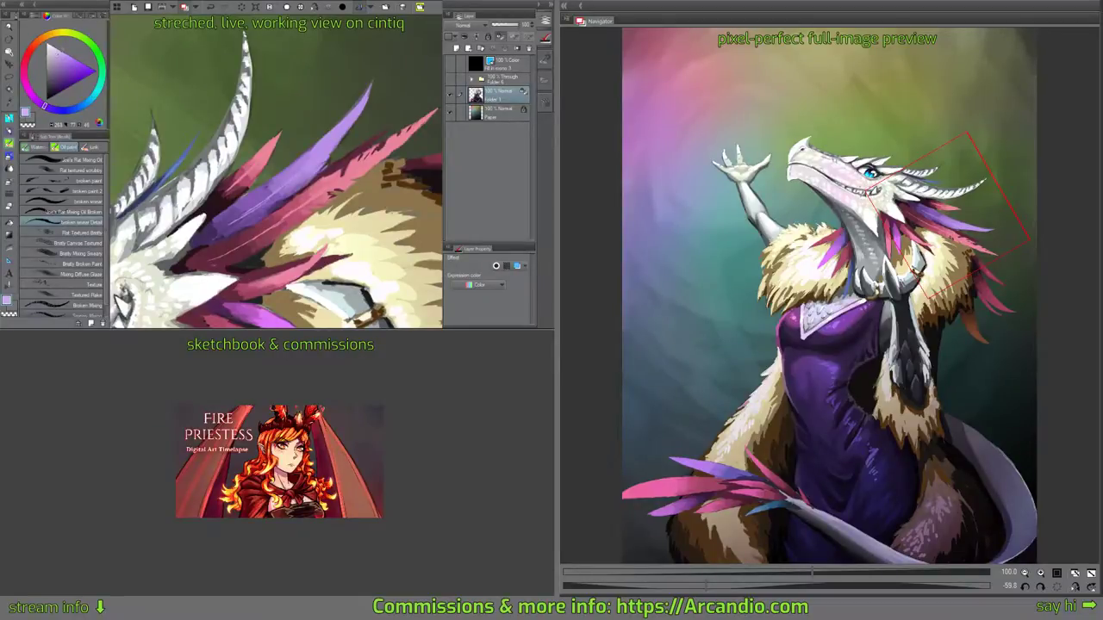
mouse_move(343, 136)
mouse_down()
mouse_move(172, 134)
mouse_move(168, 236)
mouse_up()
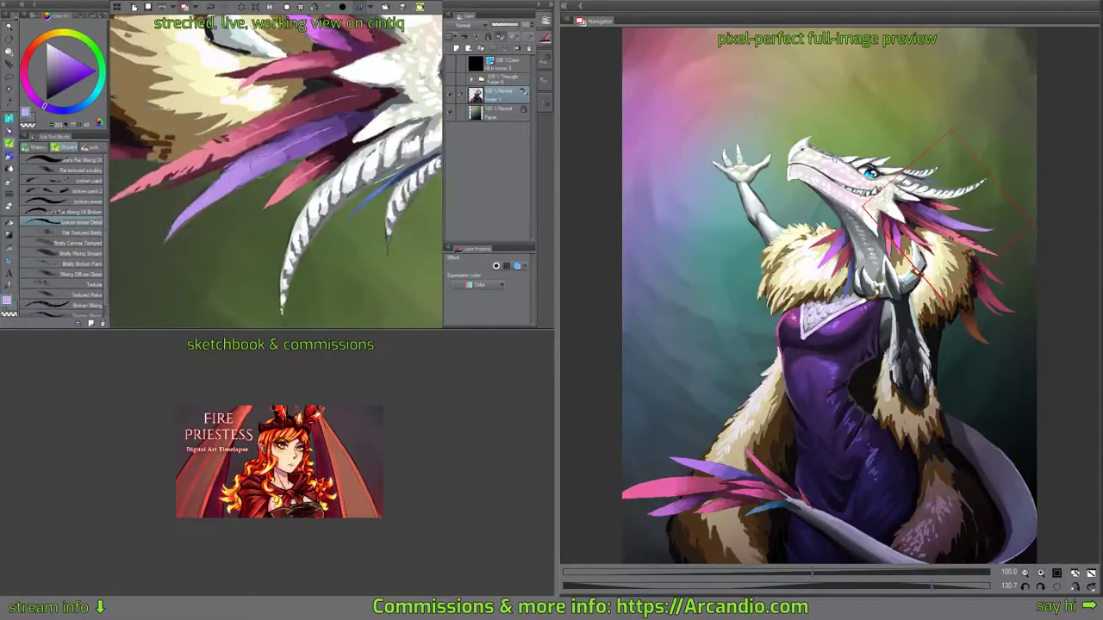
drag(226, 183, 240, 207)
drag(239, 207, 251, 207)
Draw a pale pink quill on the small pink feather beside the long horn.
alt+click(307, 175)
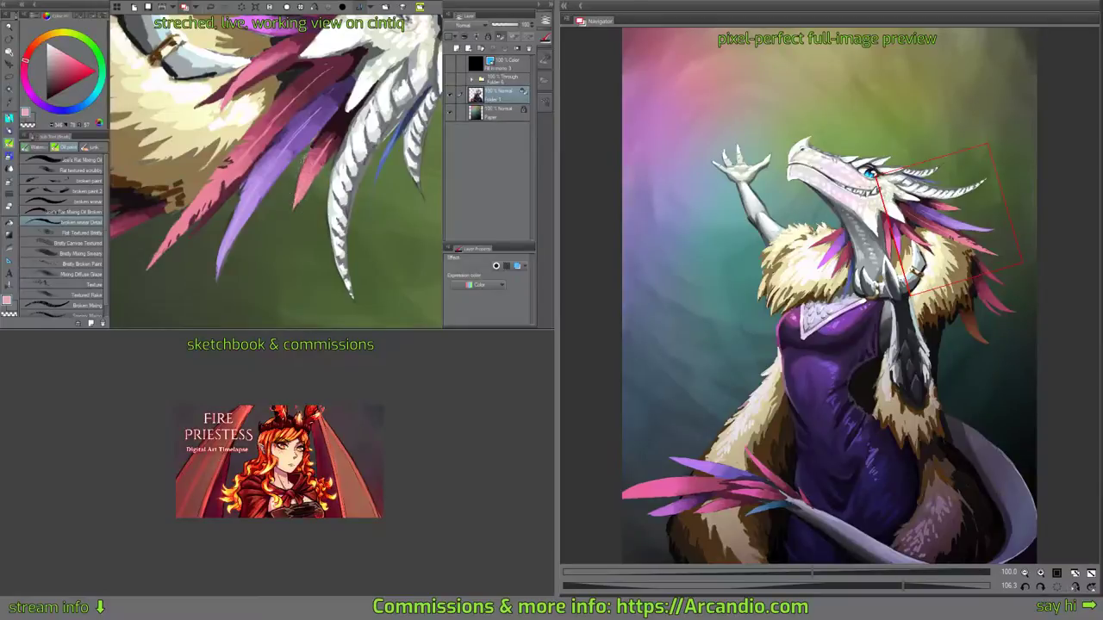
mouse_move(305, 179)
mouse_down()
mouse_move(326, 143)
mouse_move(365, 149)
mouse_move(336, 133)
mouse_up()
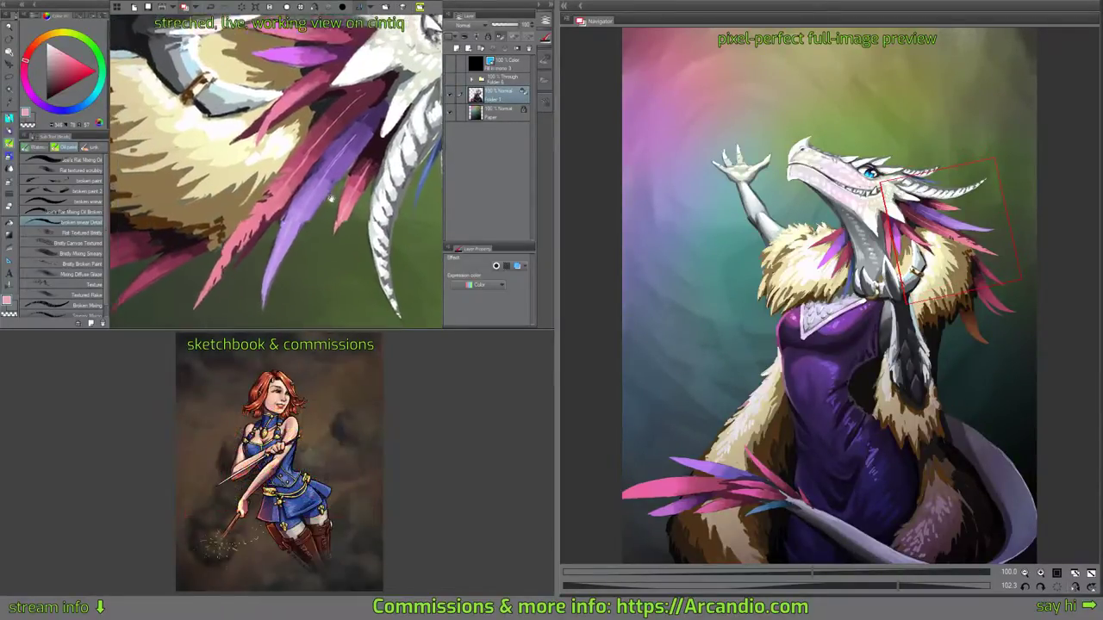
drag(241, 119, 268, 186)
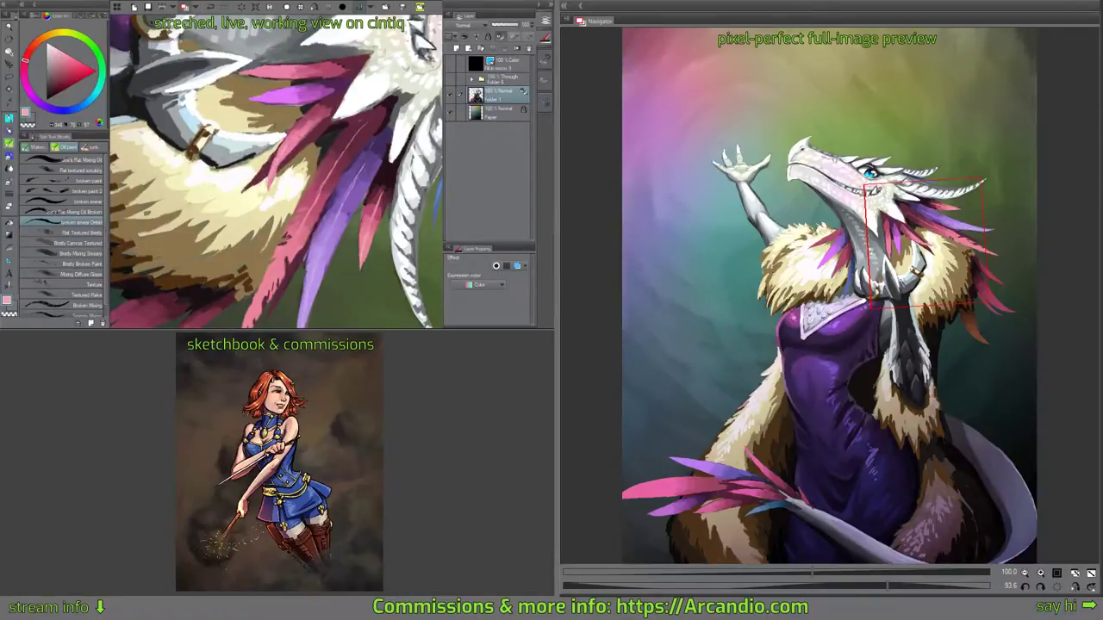
Add light quill and barb strokes to the pink and purple feathers beneath the cheek spikes with sampled pink and purple.
alt+click(285, 143)
mouse_move(282, 142)
mouse_down()
mouse_move(331, 100)
mouse_move(305, 170)
mouse_move(342, 127)
mouse_up()
alt+click(279, 157)
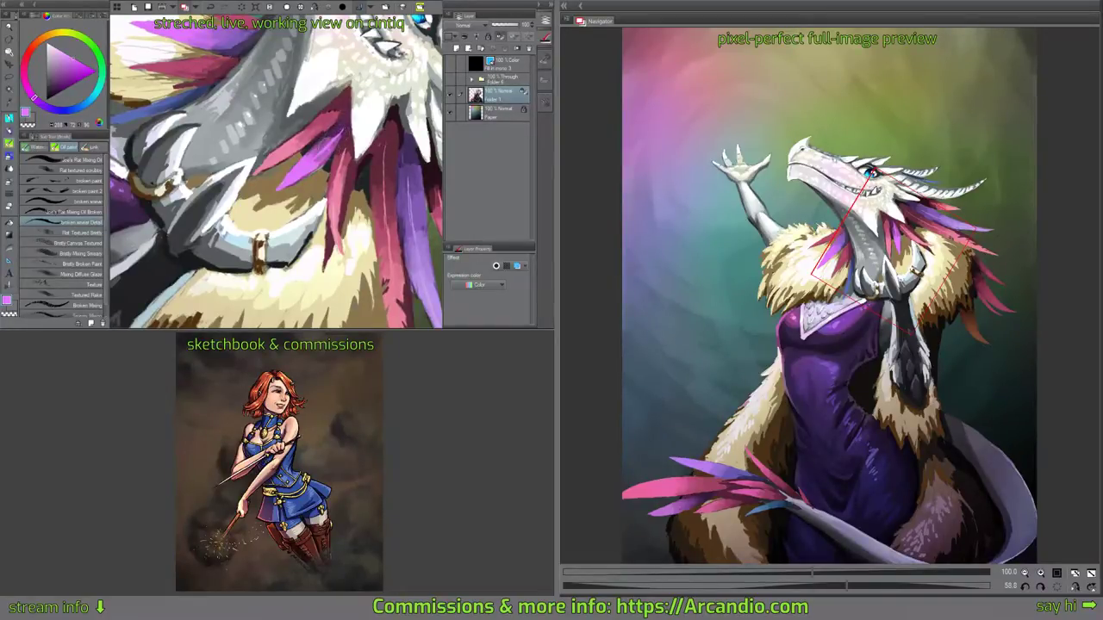
alt+click(315, 157)
key(x)
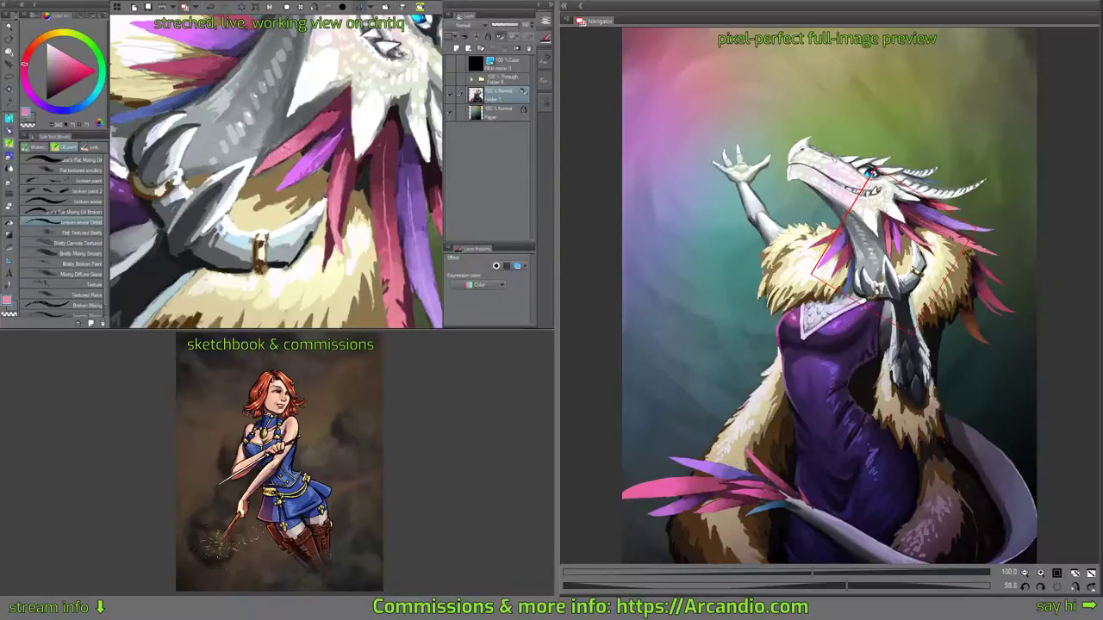
mouse_move(302, 140)
mouse_down()
mouse_move(326, 107)
mouse_move(305, 134)
mouse_up()
drag(350, 104, 337, 91)
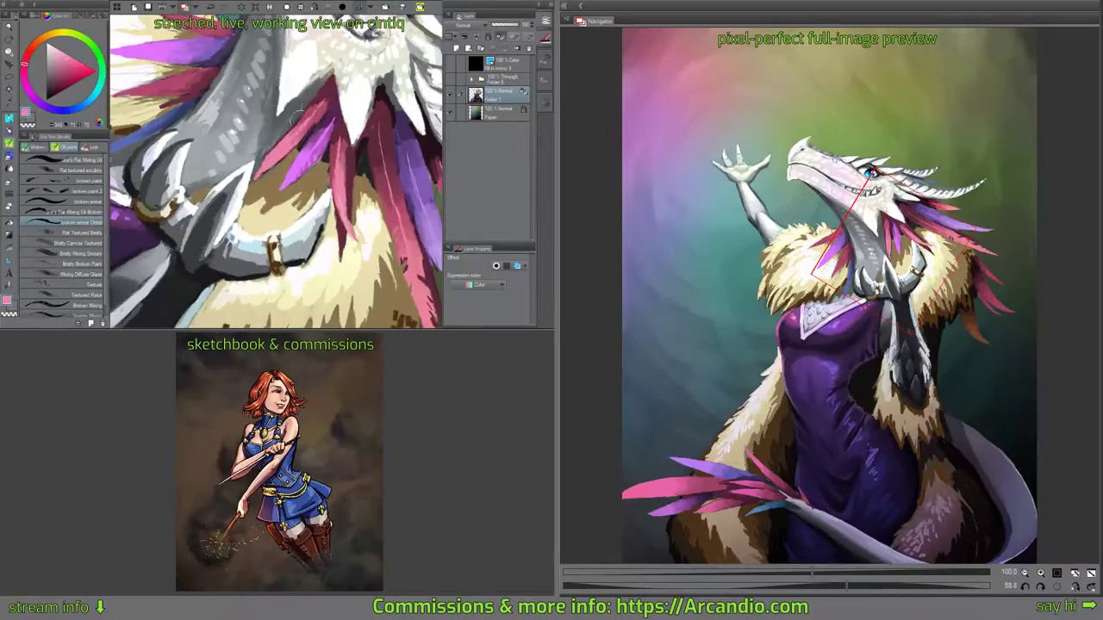
Add light barb strokes to the pink and purple feathers at the front of the neck with sampled pink and purple.
mouse_move(266, 141)
mouse_down()
mouse_move(342, 196)
mouse_move(349, 157)
mouse_up()
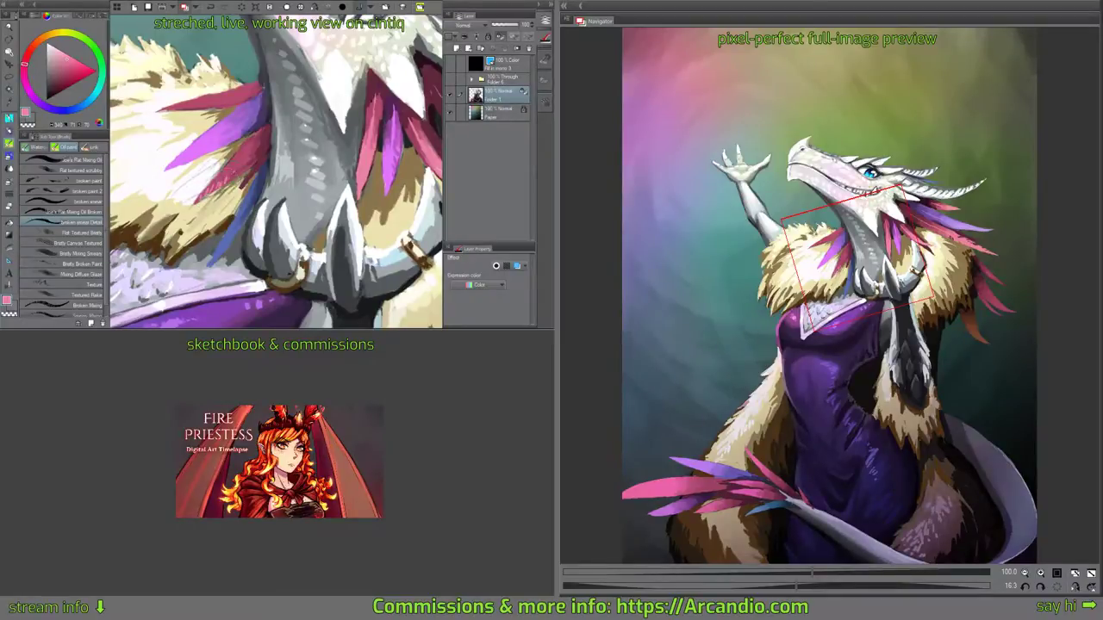
alt+click(253, 164)
mouse_move(256, 164)
mouse_down()
mouse_move(246, 176)
mouse_move(217, 172)
mouse_up()
alt+click(231, 167)
mouse_move(254, 134)
mouse_down()
mouse_move(273, 140)
mouse_move(259, 148)
mouse_move(273, 253)
mouse_up()
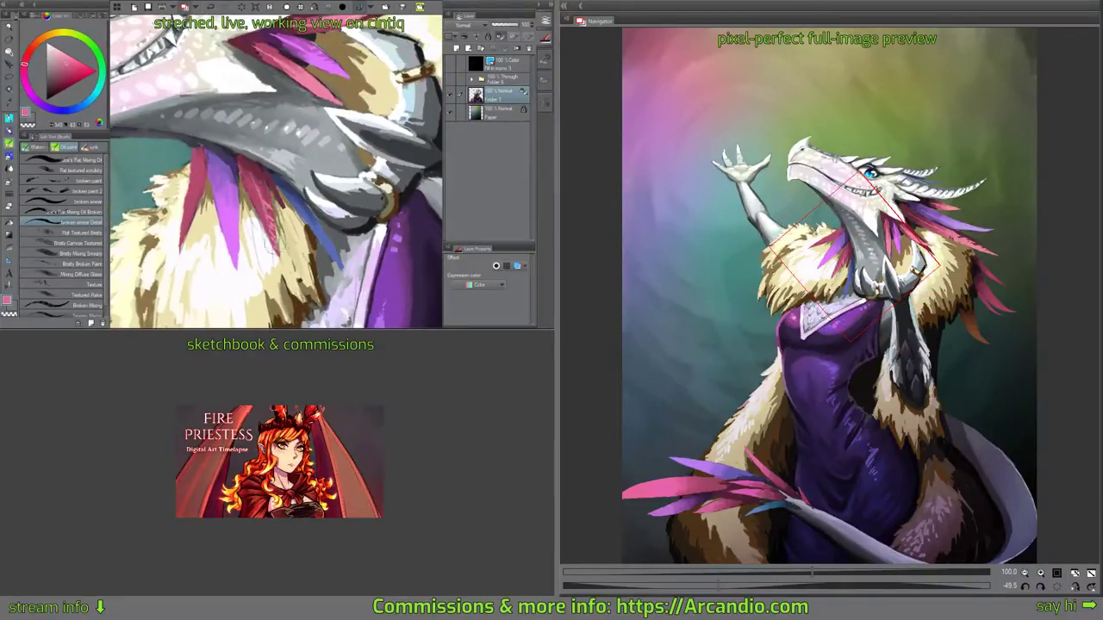
alt+click(230, 194)
mouse_move(235, 175)
mouse_down()
mouse_move(257, 136)
mouse_move(236, 132)
mouse_move(247, 122)
mouse_move(251, 136)
mouse_move(283, 110)
mouse_up()
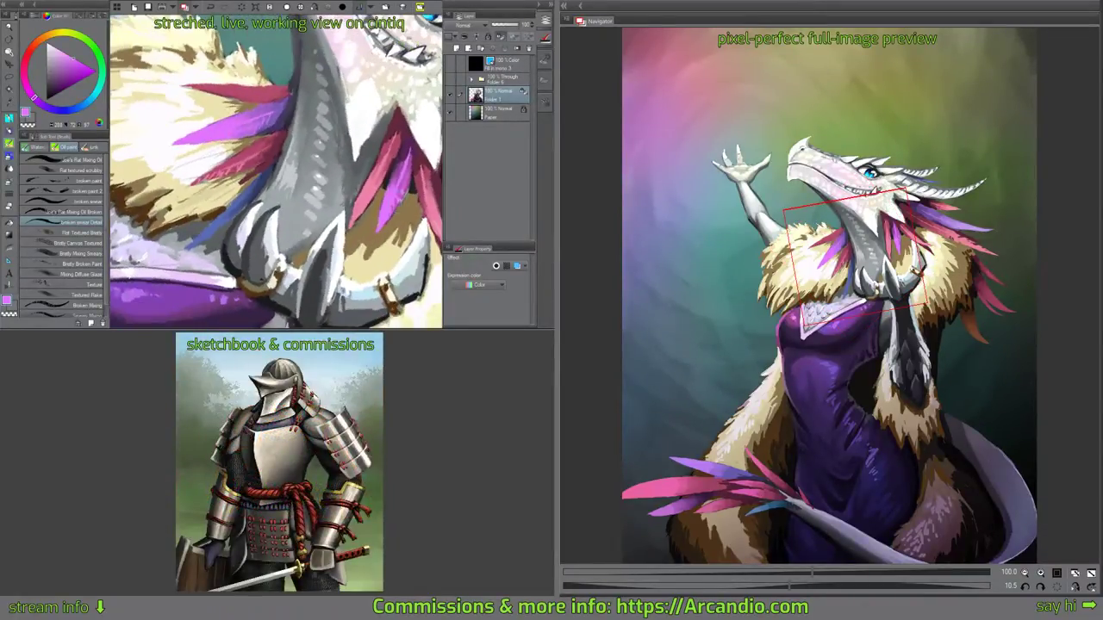
Add dark barb strokes and edge notches to the small purple feather beneath the cheek spikes with sampled dark purple and tan.
drag(320, 163, 224, 162)
alt+click(311, 141)
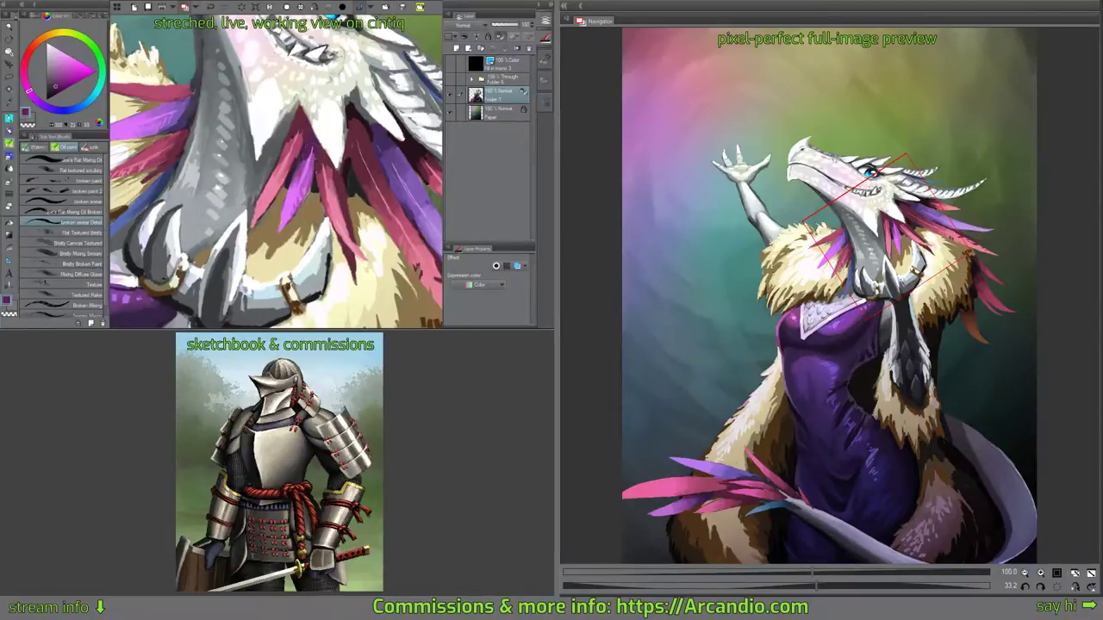
drag(303, 154, 312, 187)
alt+click(322, 207)
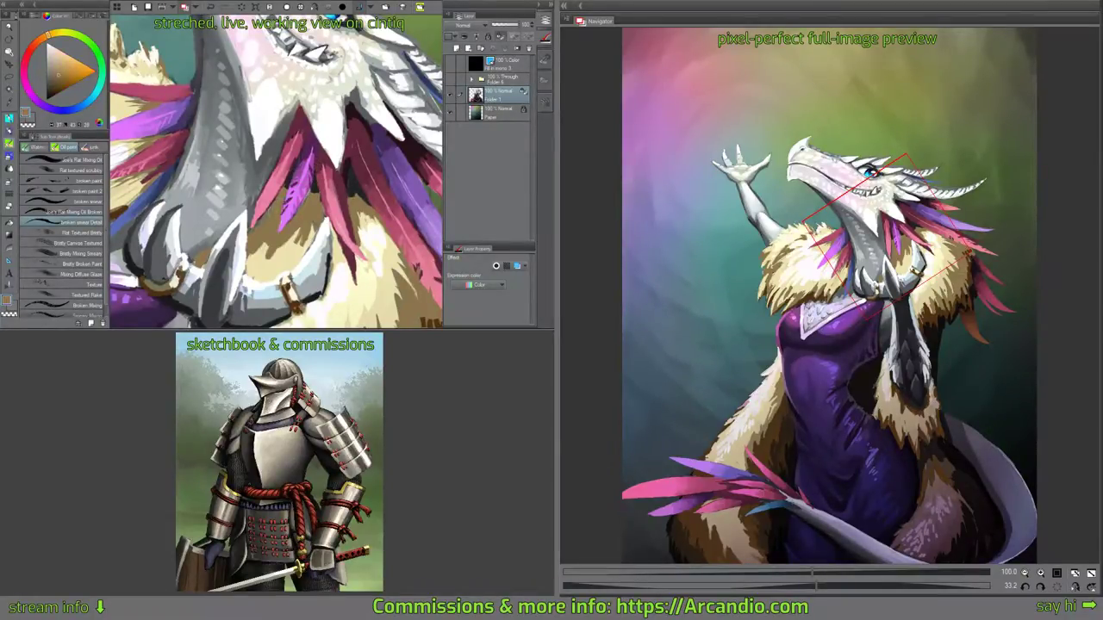
mouse_move(342, 180)
mouse_down()
mouse_move(327, 129)
mouse_move(341, 191)
mouse_move(334, 155)
mouse_move(289, 112)
mouse_move(297, 138)
mouse_up()
Paint light barb strokes along the long purple feather behind the horn with a sampled muted purple.
alt+click(284, 132)
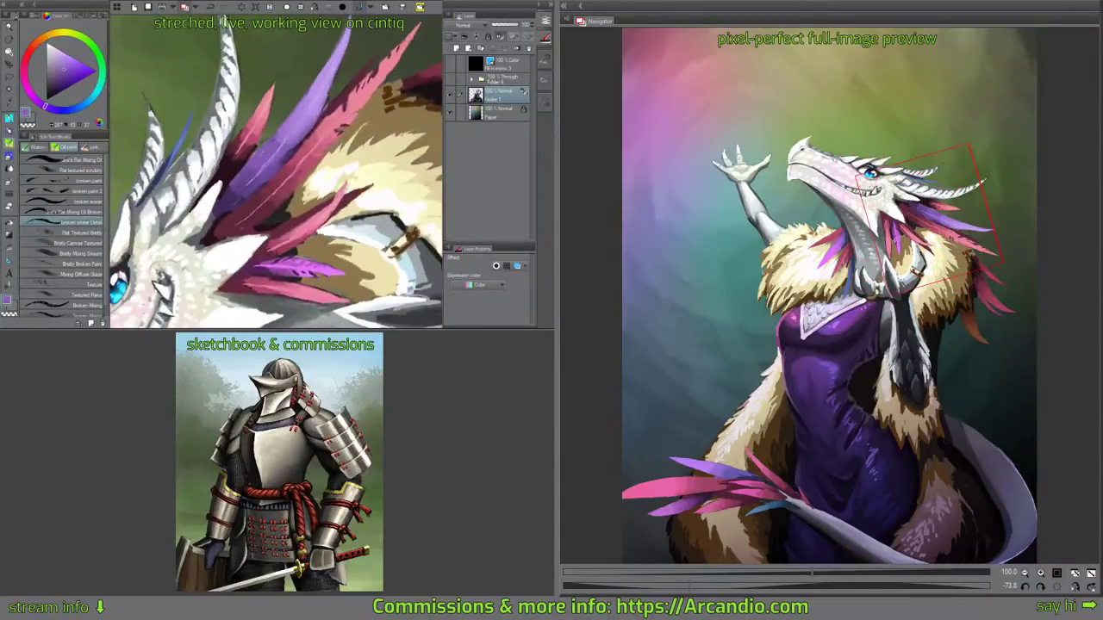
drag(360, 109, 385, 162)
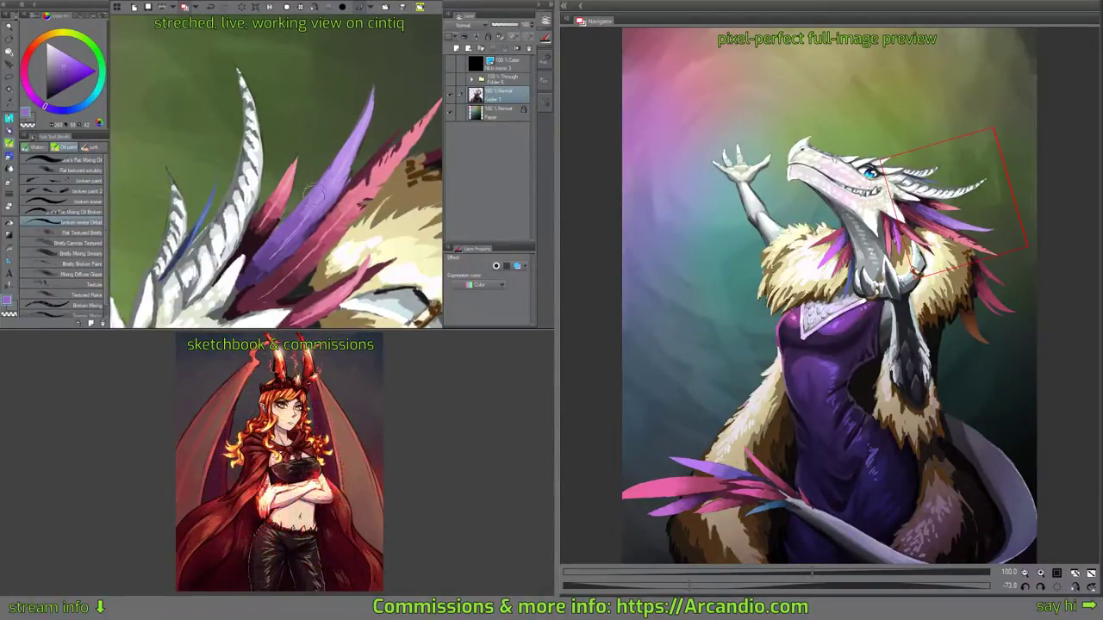
drag(378, 144, 382, 152)
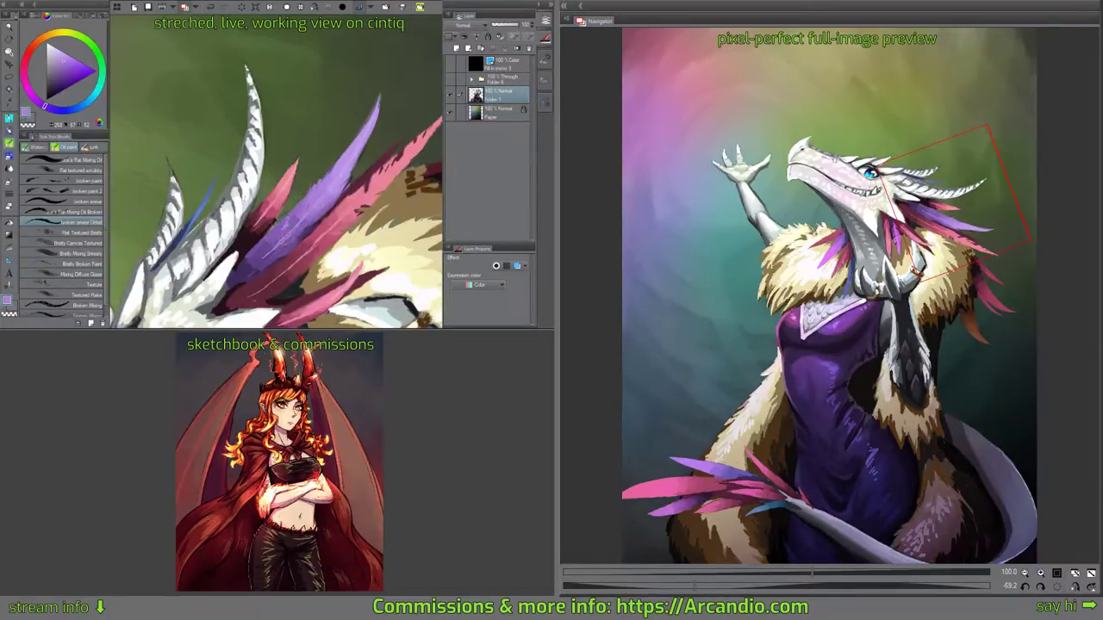
mouse_move(310, 180)
mouse_down()
mouse_move(304, 189)
mouse_move(360, 168)
mouse_move(314, 169)
mouse_up()
Refine the edges and barbs of the short pink feather beside the long horn with sampled pinks.
alt+click(339, 165)
alt+click(308, 182)
alt+click(330, 166)
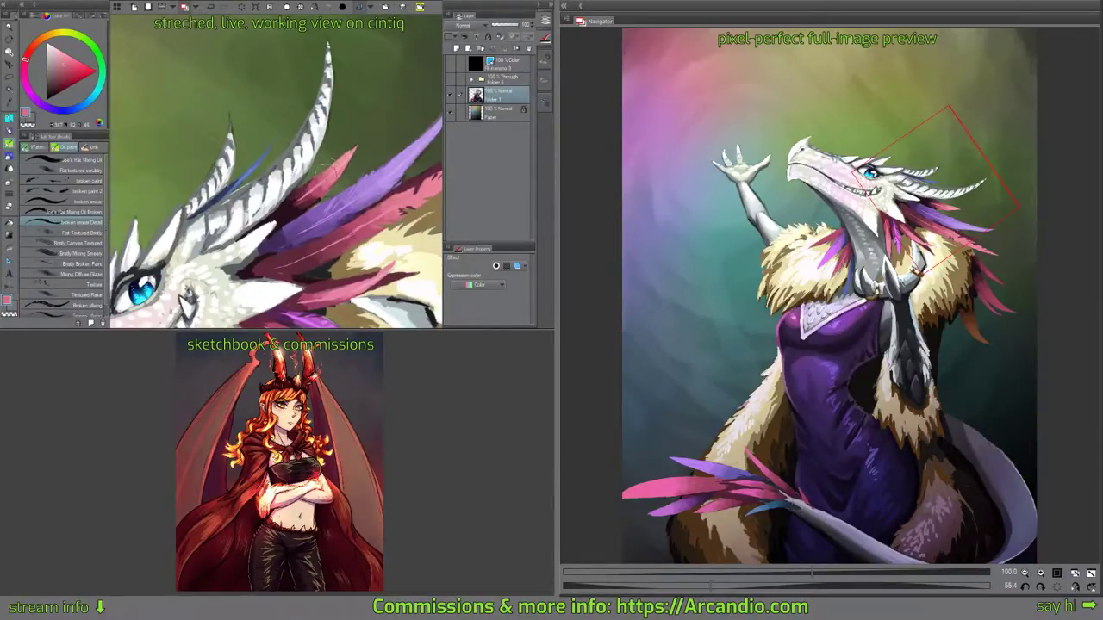
alt+click(299, 191)
mouse_move(286, 206)
mouse_down()
mouse_move(297, 193)
mouse_move(301, 203)
mouse_up()
alt+click(297, 209)
drag(365, 140, 294, 260)
Touch up the feather bases beneath the long horn with sampled dark and mid pinks, and save the painting.
drag(247, 224, 237, 183)
key(c)
alt+click(249, 193)
mouse_move(243, 209)
mouse_down()
mouse_move(247, 190)
mouse_move(275, 249)
mouse_up()
alt+click(251, 212)
mouse_move(354, 164)
mouse_down()
mouse_move(353, 179)
mouse_move(345, 162)
mouse_up()
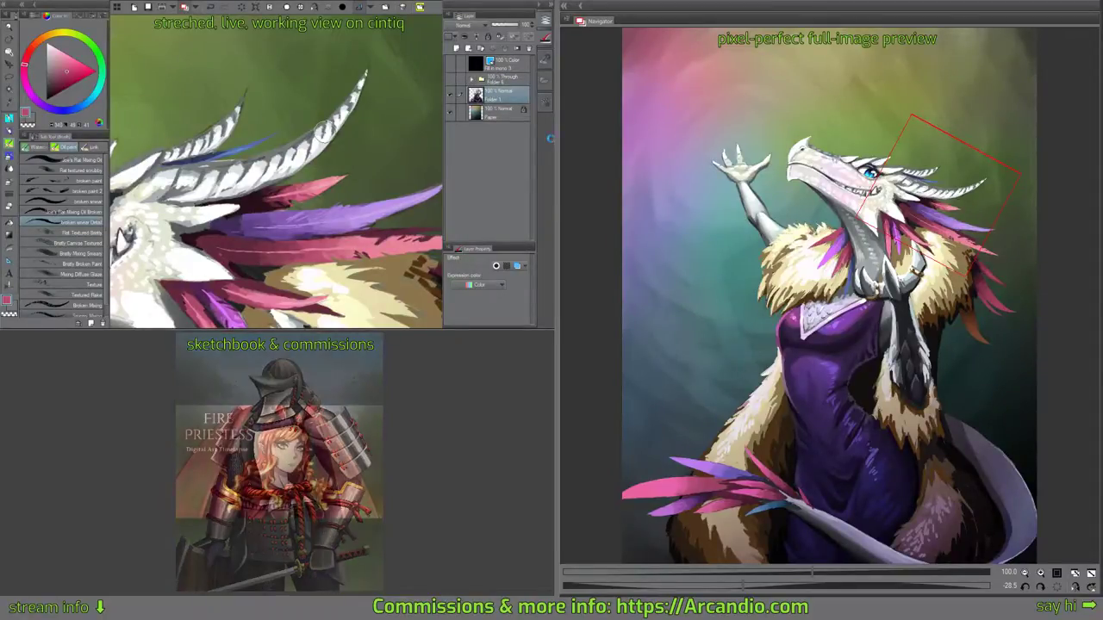
key(ctrl+s)
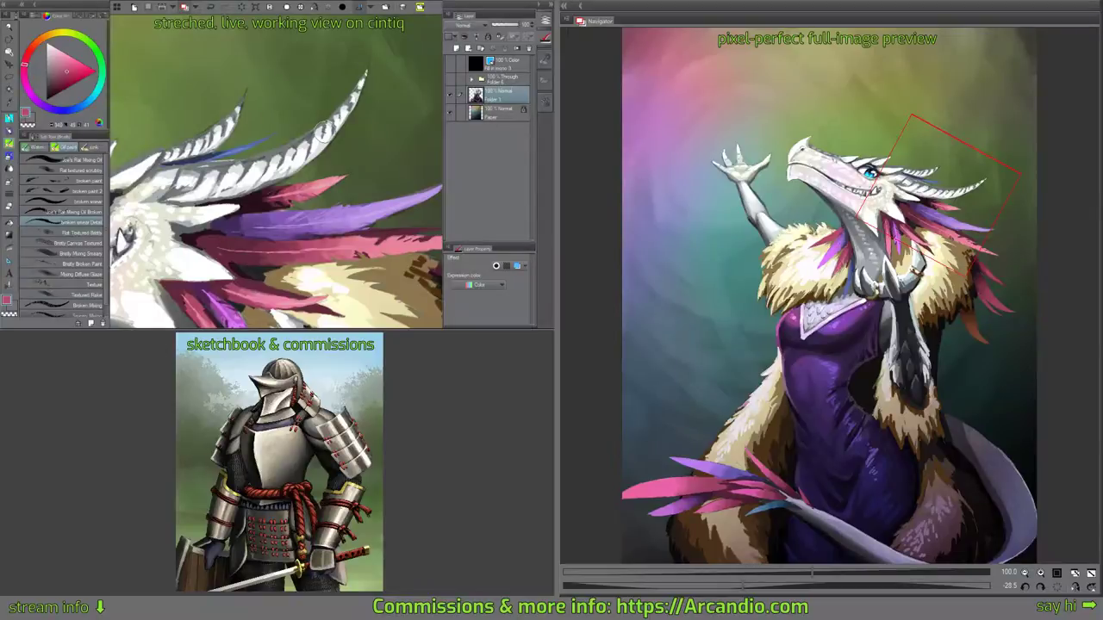
Add pink barb strokes to the pink feathers on both sides of the long purple feather with sampled pink.
mouse_move(380, 205)
mouse_down()
mouse_move(352, 188)
mouse_move(350, 157)
mouse_up()
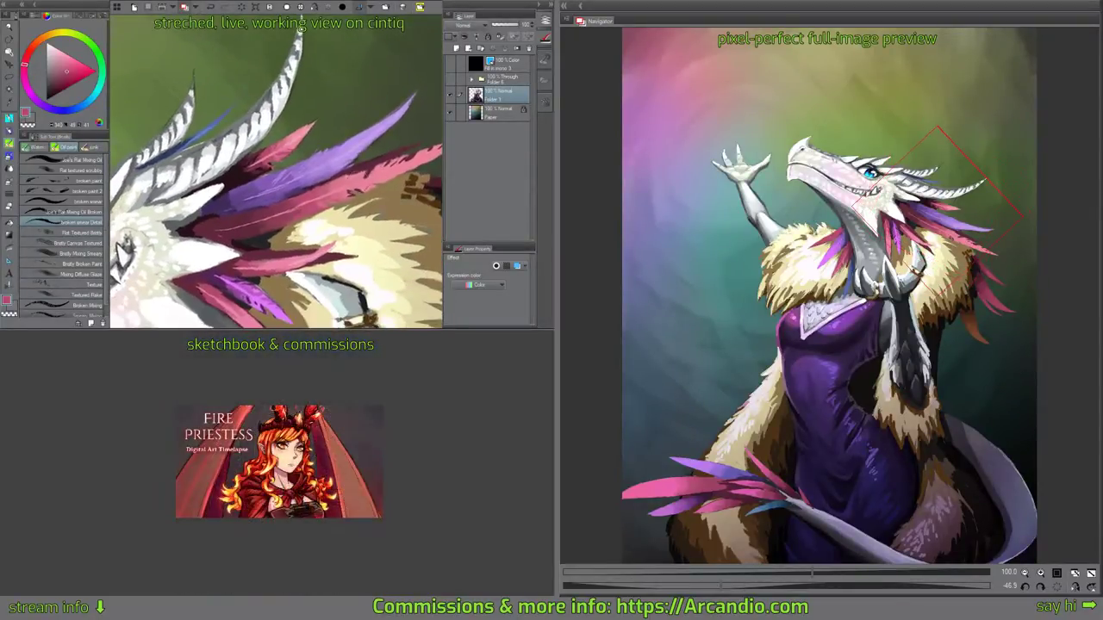
alt+click(338, 186)
drag(418, 133, 385, 159)
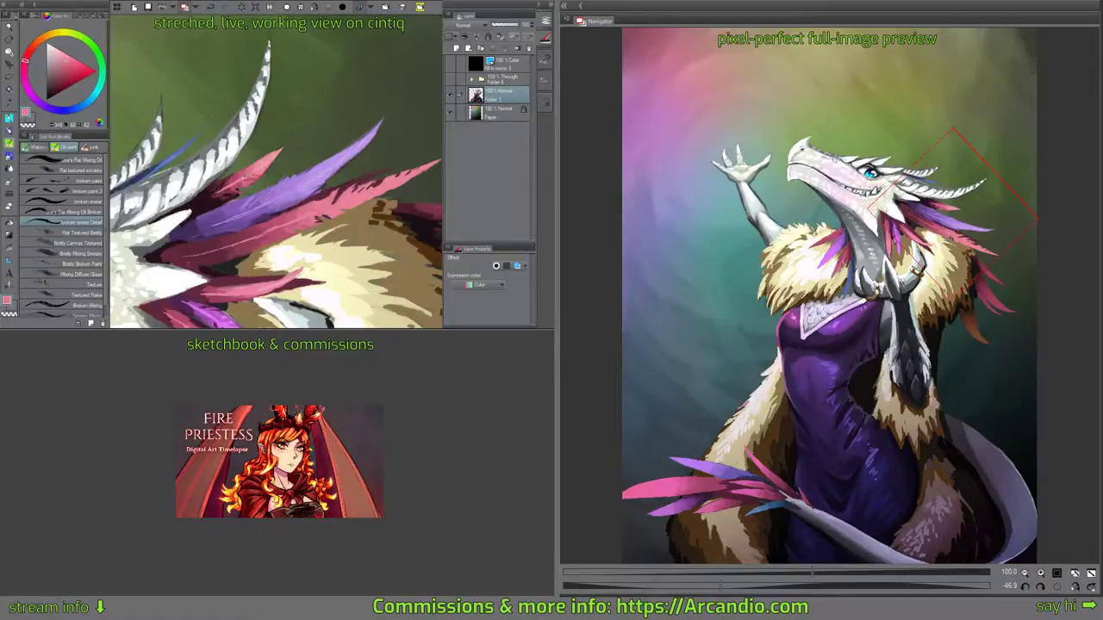
alt+click(315, 169)
mouse_move(355, 180)
mouse_down()
mouse_move(385, 167)
mouse_move(365, 172)
mouse_move(394, 138)
mouse_up()
Paint dark and light barbs with notched edges along the long purple feather using sampled purples.
alt+click(209, 160)
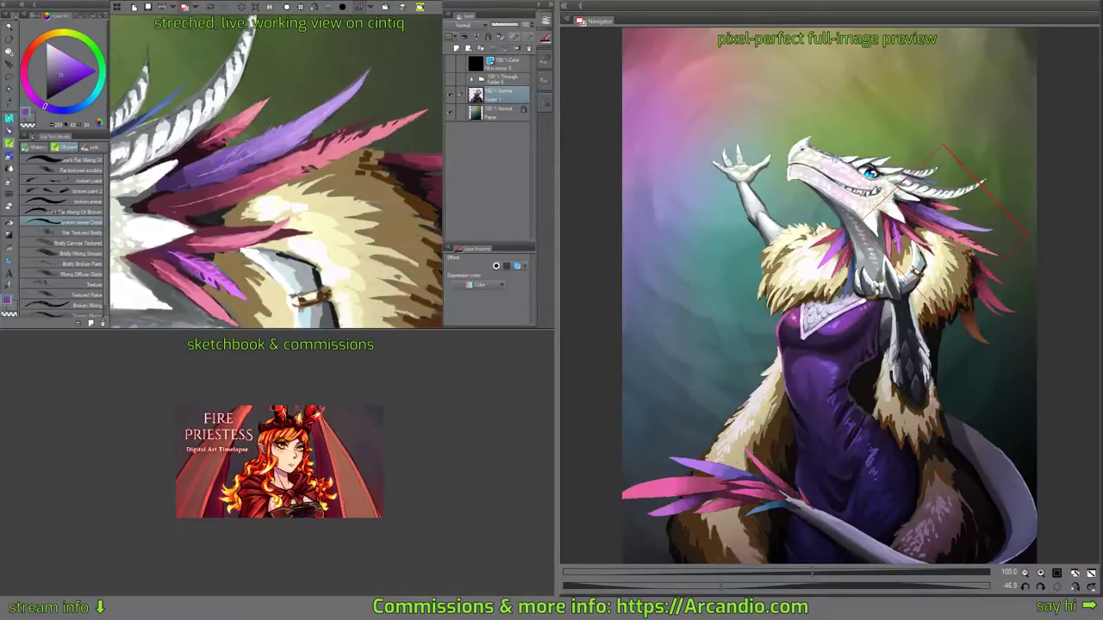
drag(253, 154, 274, 137)
drag(370, 106, 351, 92)
mouse_move(293, 132)
mouse_down()
mouse_move(358, 142)
mouse_move(361, 218)
mouse_move(312, 262)
mouse_move(295, 202)
mouse_up()
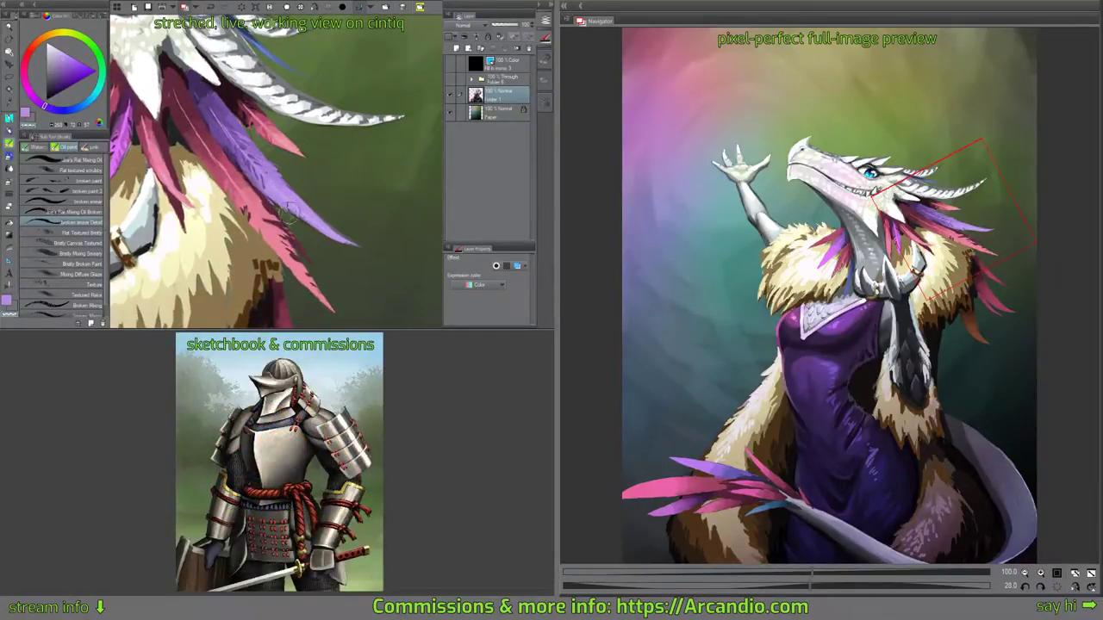
drag(301, 208, 328, 124)
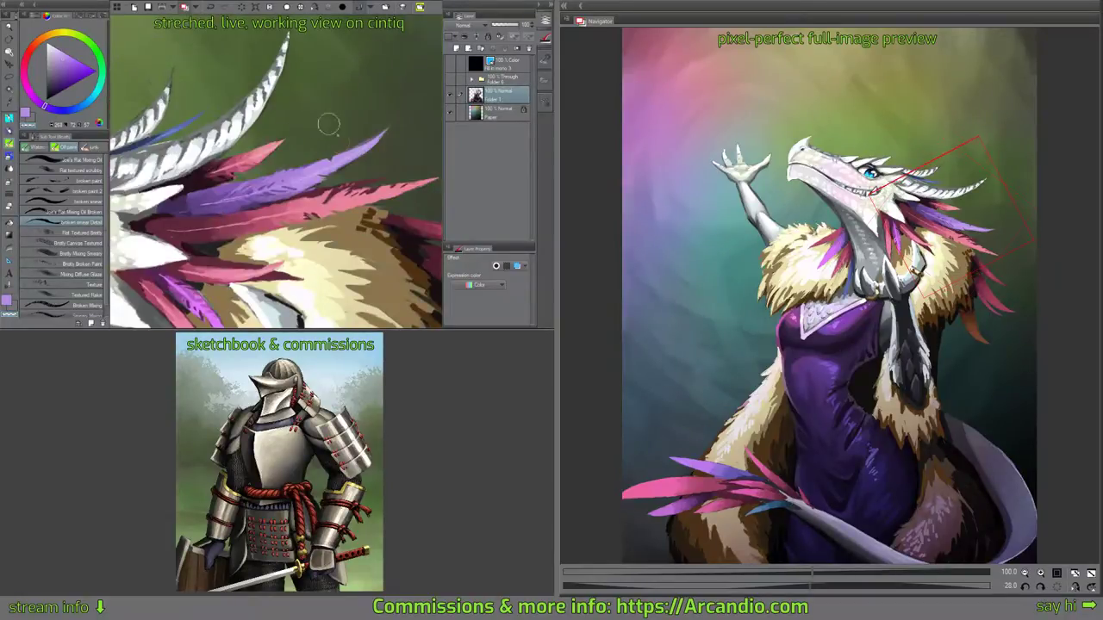
drag(303, 182, 343, 159)
Paint dark and mid-pink barbs at the base of the long pink feather behind the cheek spikes with sampled pinks.
alt+click(257, 213)
mouse_move(233, 250)
mouse_down()
mouse_move(319, 209)
mouse_move(307, 191)
mouse_move(236, 189)
mouse_move(245, 171)
mouse_move(255, 187)
mouse_move(284, 185)
mouse_move(272, 193)
mouse_up()
alt+click(296, 190)
alt+click(293, 186)
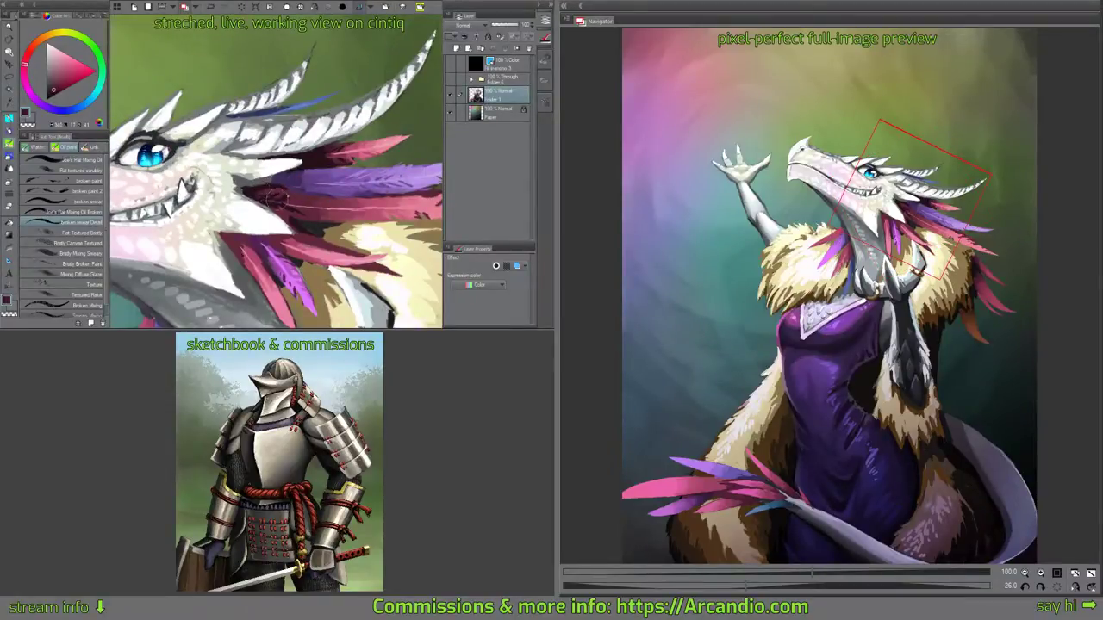
mouse_move(373, 197)
mouse_down()
mouse_move(372, 145)
mouse_move(289, 186)
mouse_up()
alt+click(321, 178)
alt+click(345, 165)
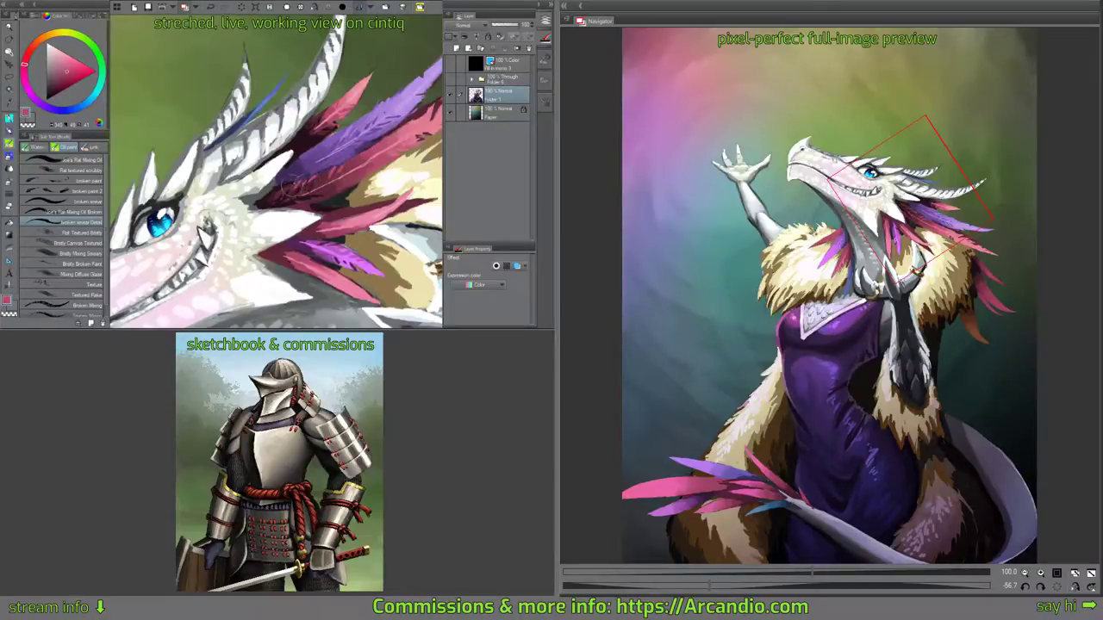
Add a light pink quill and barbs to the pink feather just behind the cheek spikes.
mouse_move(405, 179)
mouse_down()
mouse_move(404, 144)
mouse_move(354, 158)
mouse_move(342, 112)
mouse_move(309, 145)
mouse_up()
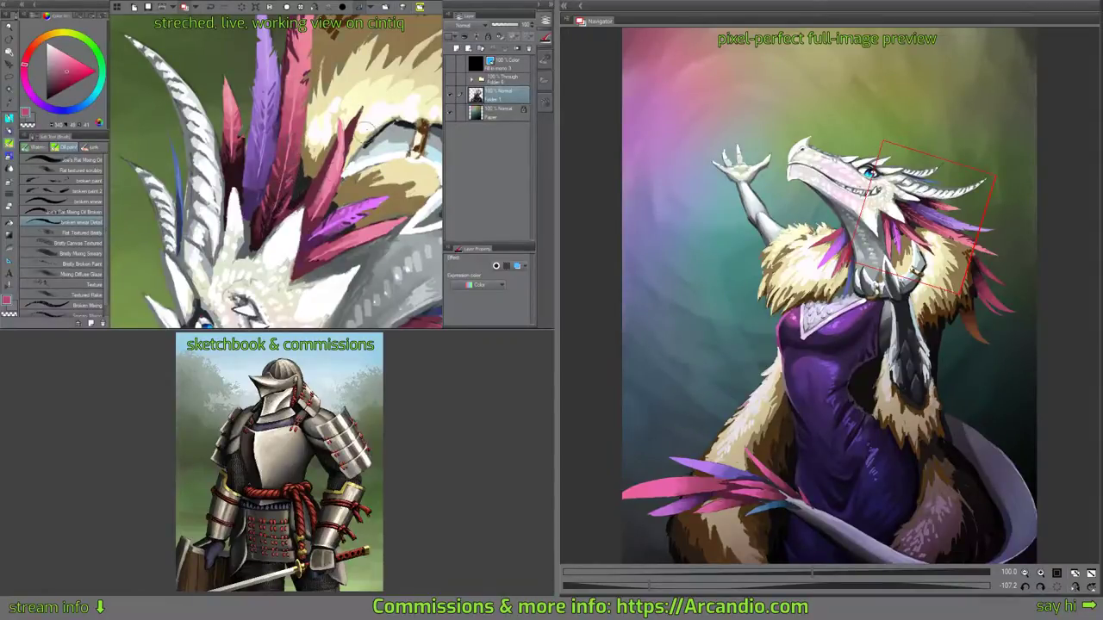
drag(322, 182, 291, 211)
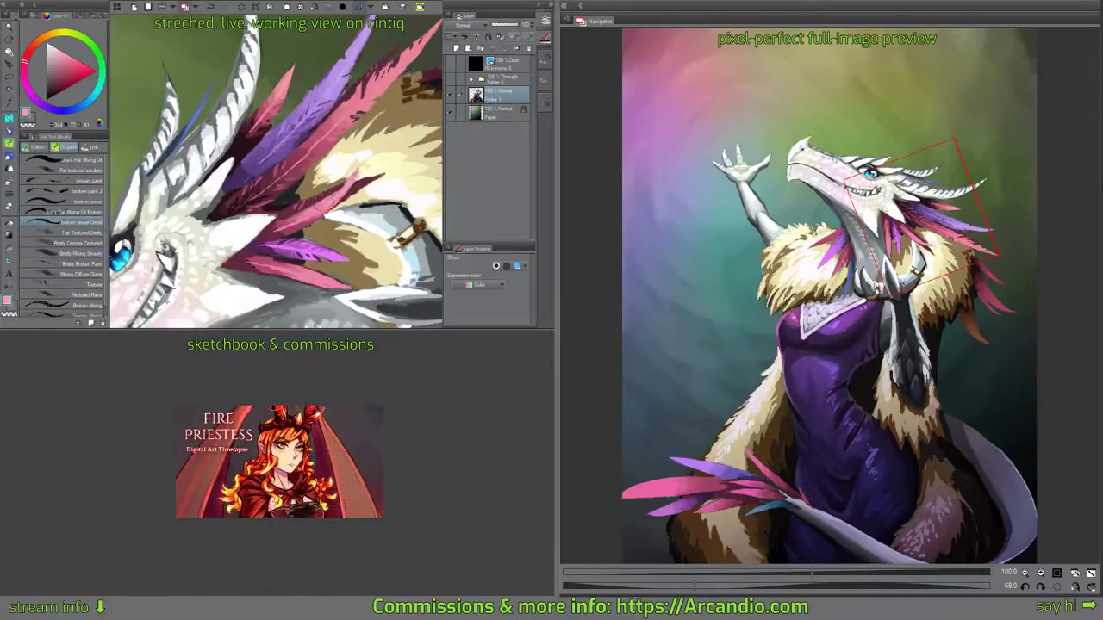
mouse_move(344, 224)
mouse_down()
mouse_move(363, 175)
mouse_move(351, 207)
mouse_move(272, 252)
mouse_up()
alt+click(241, 206)
mouse_move(240, 215)
mouse_down()
mouse_move(294, 247)
mouse_move(258, 243)
mouse_move(243, 207)
mouse_up()
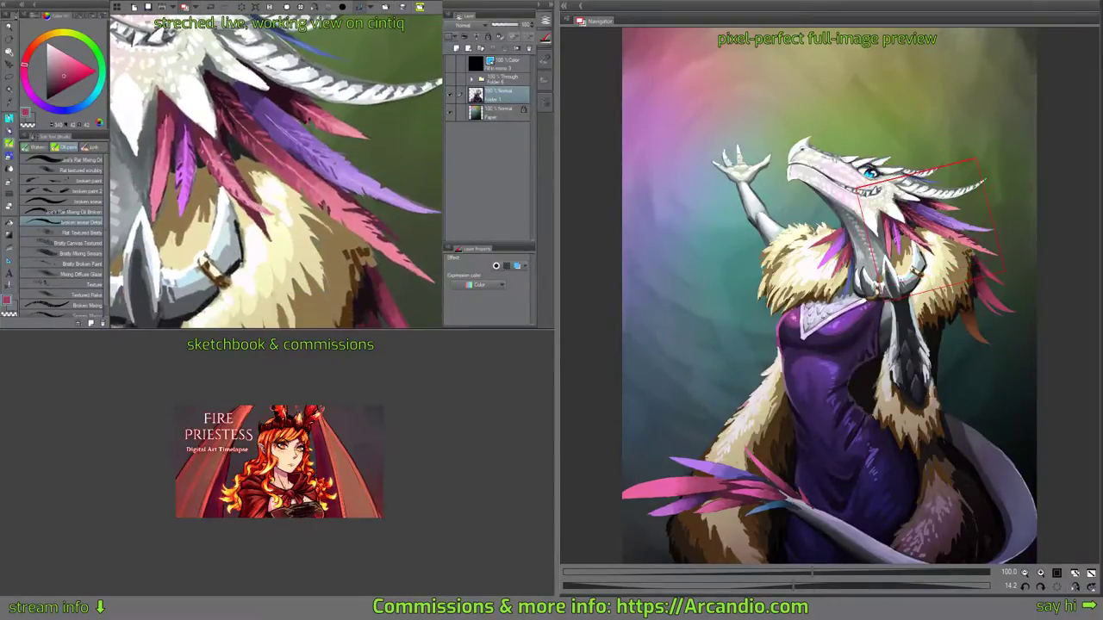
Deepen the barbs and edges of the pink feathers behind the cheek spikes with sampled dark and mid pinks.
alt+click(209, 138)
drag(275, 249, 280, 222)
drag(336, 174, 285, 113)
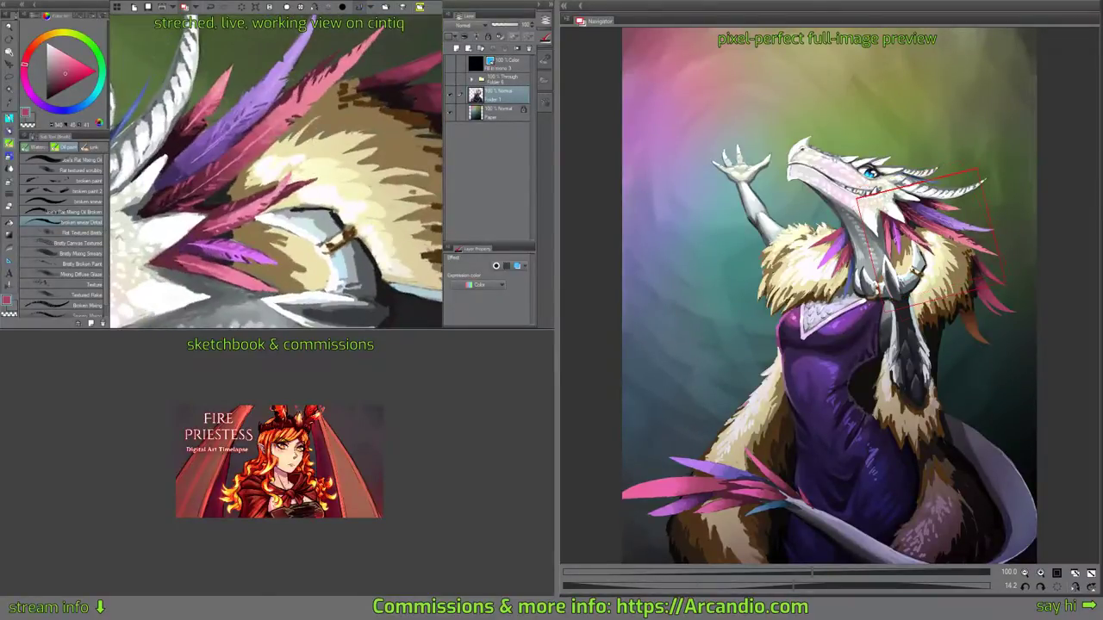
alt+click(282, 115)
mouse_move(344, 208)
mouse_down()
mouse_move(345, 140)
mouse_move(349, 167)
mouse_up()
Notch the edges of the lowest pink cheek feather with sampled tan and neck grey, and add light pink barbs.
key(m)
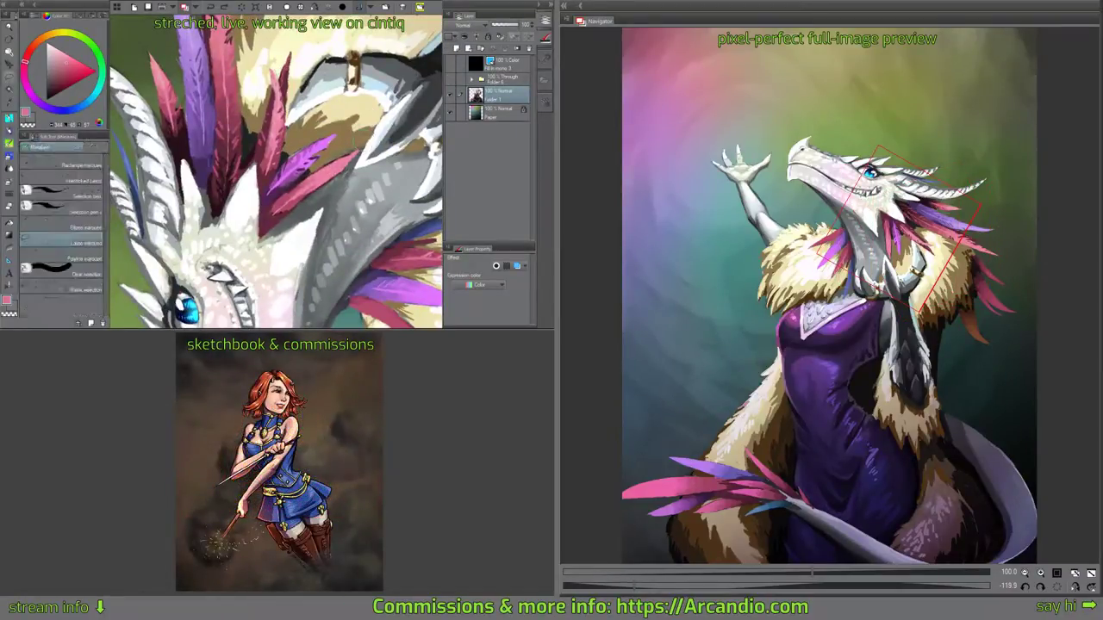
key(b)
key(b)
key(b)
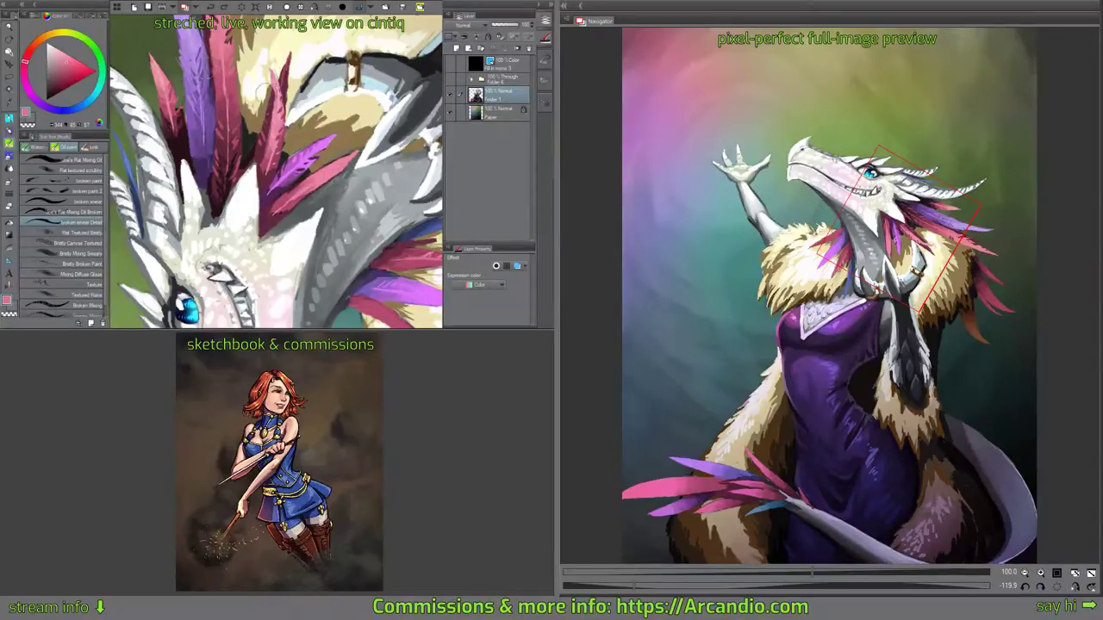
alt+click(333, 169)
alt+click(331, 155)
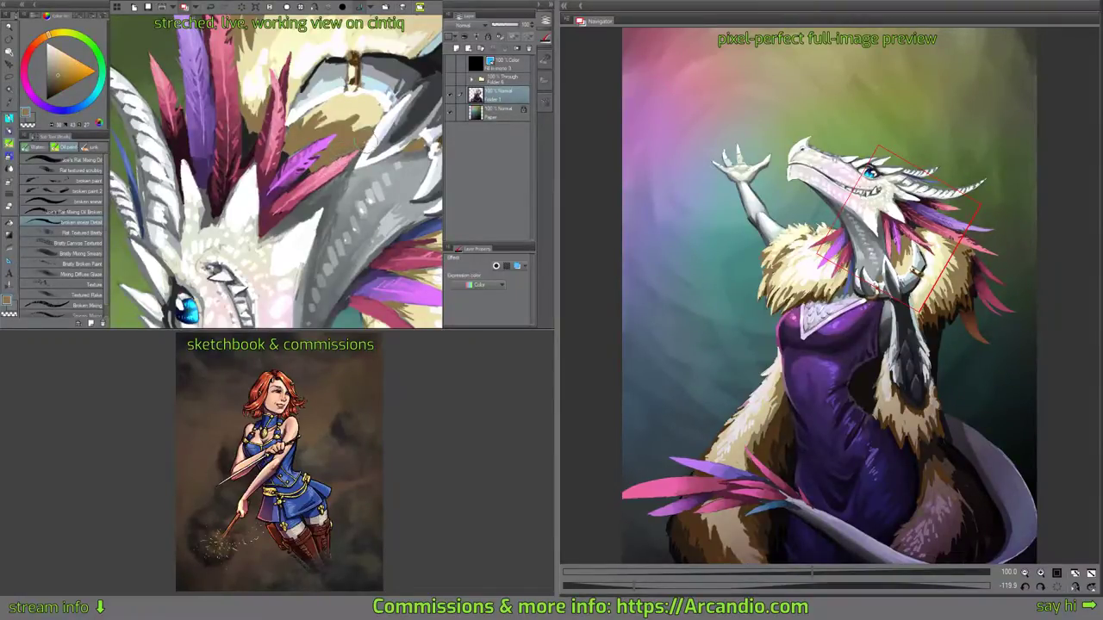
alt+click(346, 176)
drag(337, 174, 323, 195)
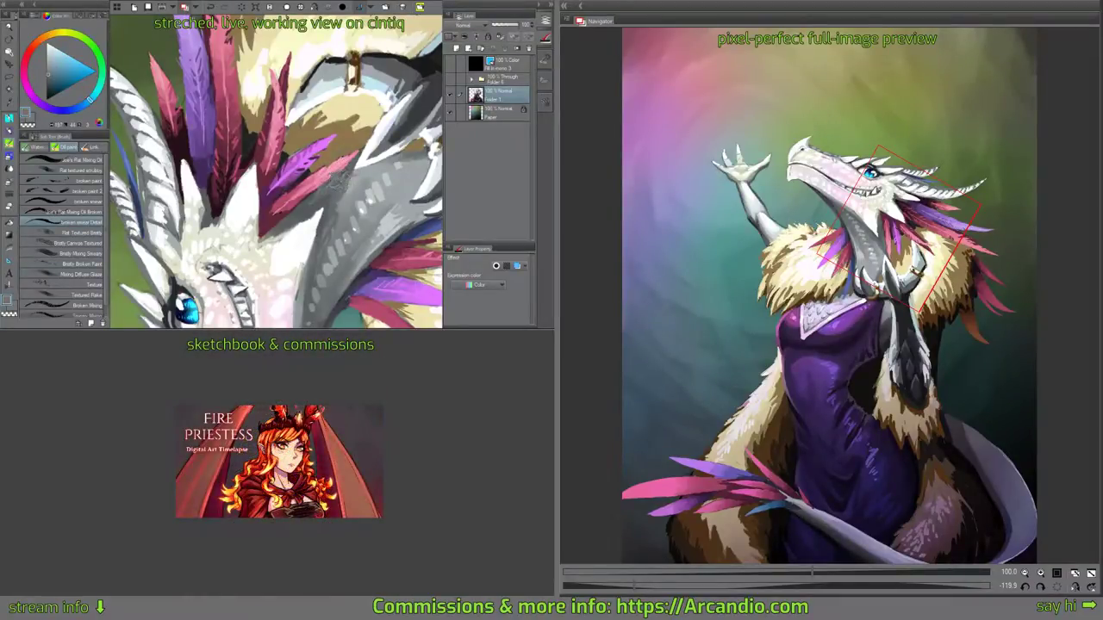
alt+click(336, 171)
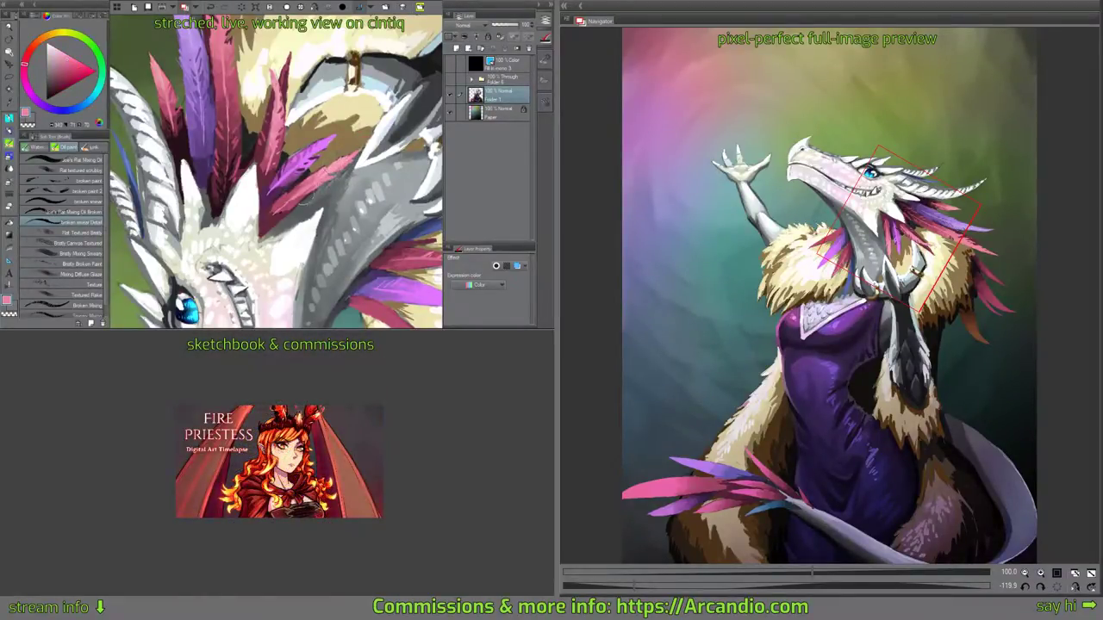
drag(343, 100, 362, 179)
Paint dark and light barbs on the two pink feathers at the front of the neck with sampled pinks.
mouse_move(333, 200)
mouse_down()
mouse_move(414, 155)
mouse_move(435, 125)
mouse_move(430, 103)
mouse_up()
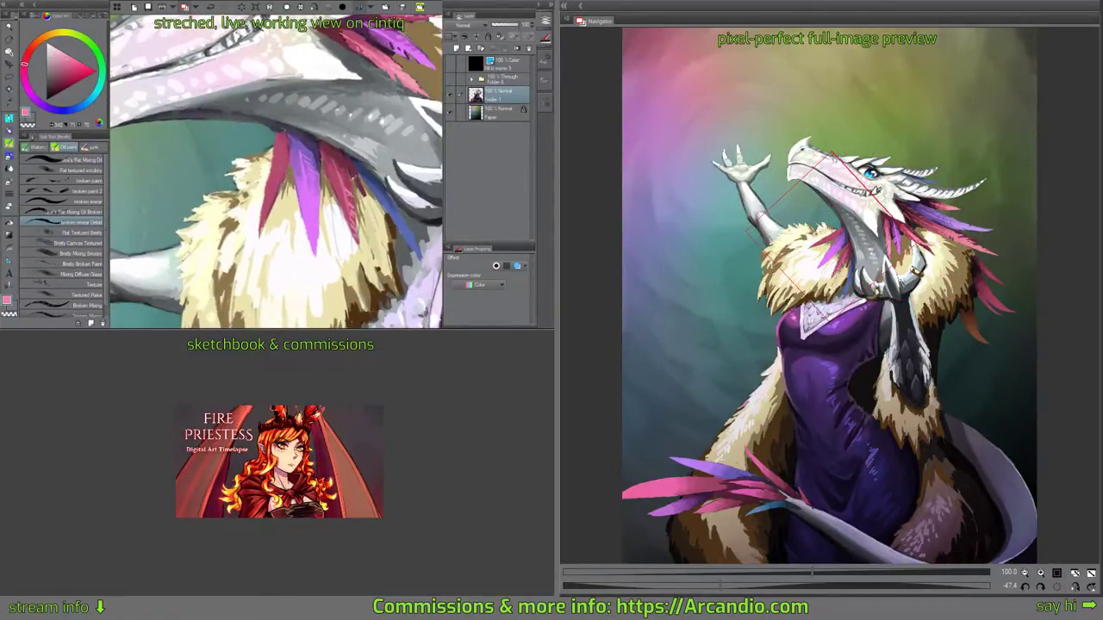
alt+click(347, 187)
alt+click(331, 158)
drag(346, 226, 319, 250)
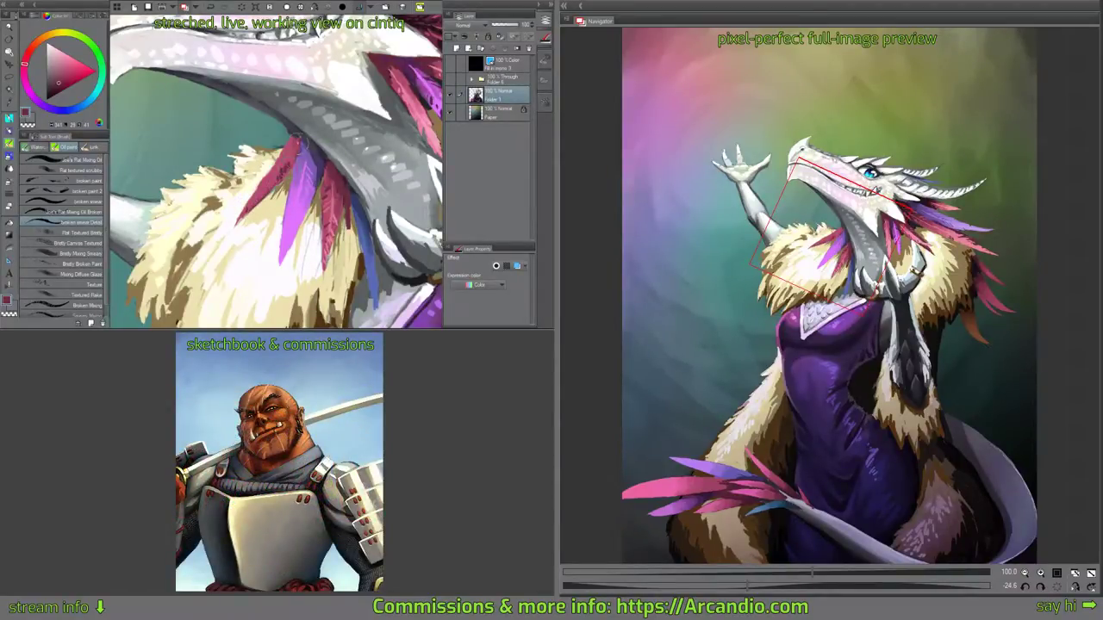
drag(271, 183, 261, 196)
alt+click(334, 205)
drag(381, 124, 359, 139)
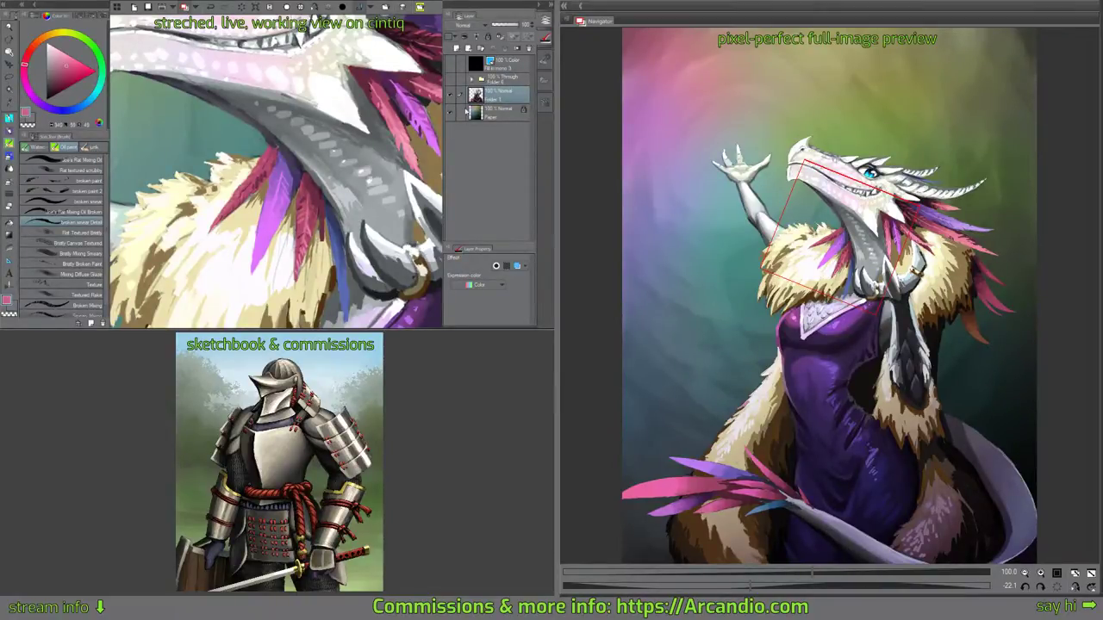
Paint light and dark barbs on the purple feather at the front of the neck with sampled purples.
drag(270, 225, 252, 181)
alt+click(252, 181)
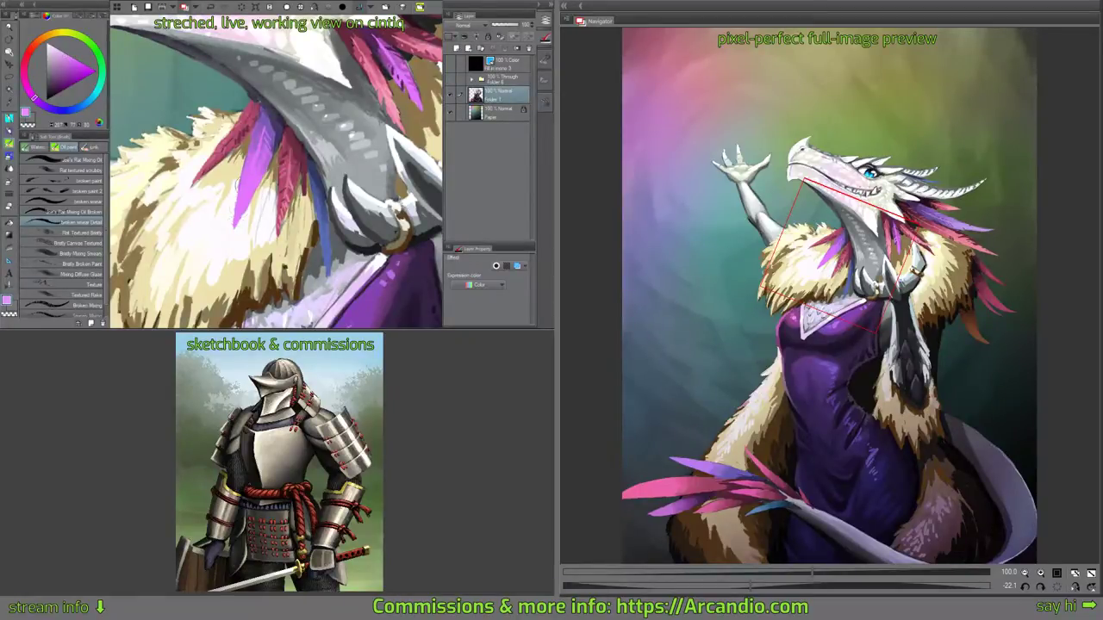
mouse_move(277, 127)
mouse_down()
mouse_move(298, 133)
mouse_move(258, 129)
mouse_up()
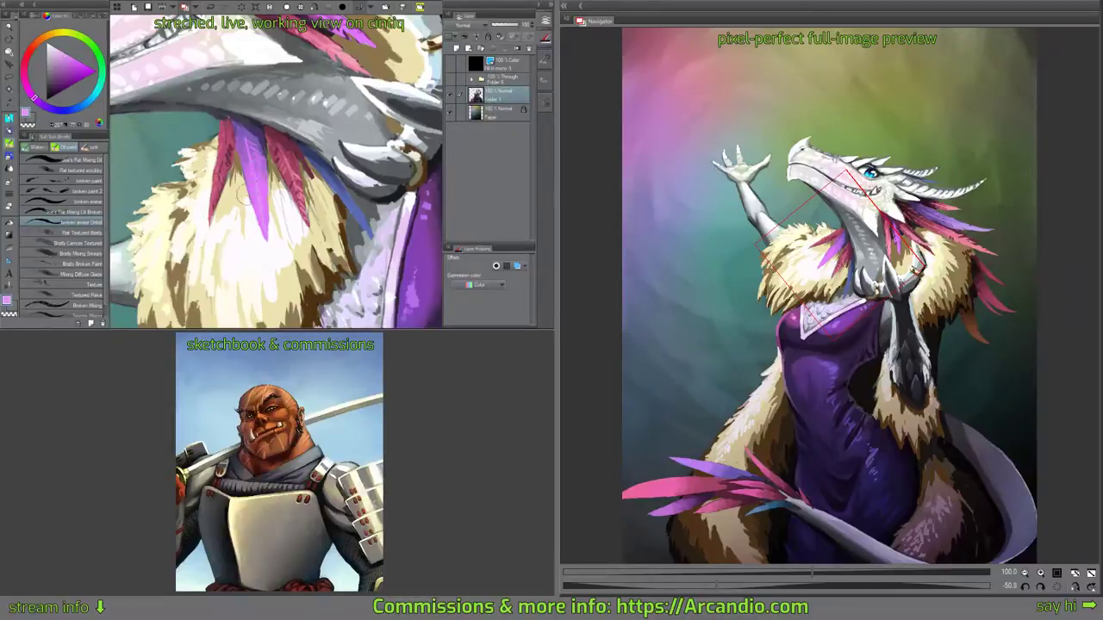
alt+click(256, 212)
drag(248, 166, 248, 191)
mouse_move(285, 249)
mouse_down()
mouse_move(214, 204)
mouse_move(235, 117)
mouse_move(211, 182)
mouse_up()
alt+click(245, 159)
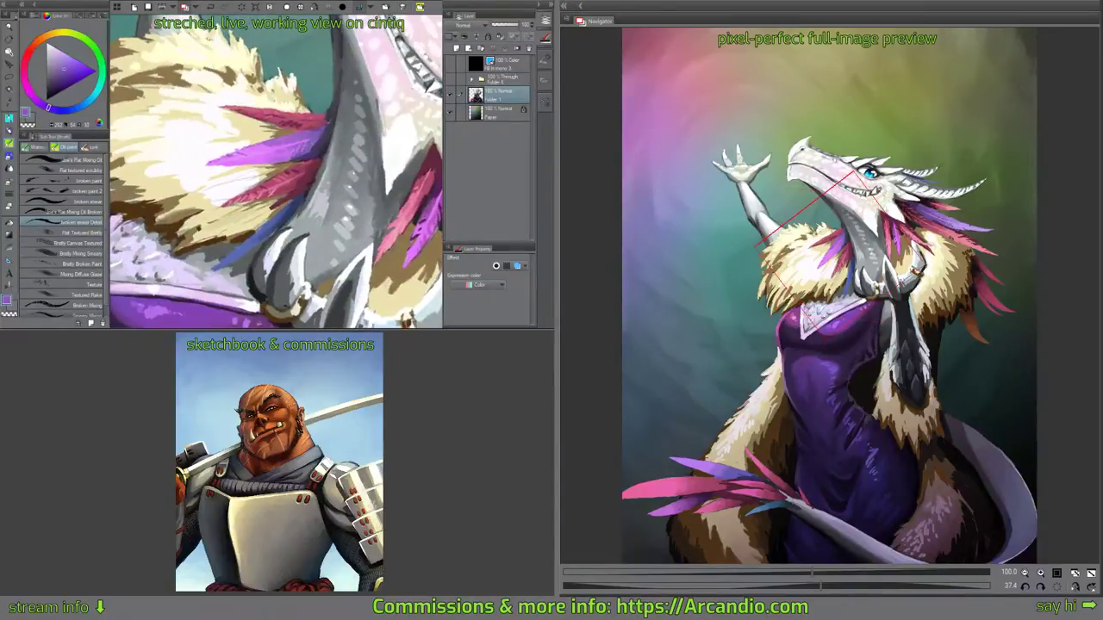
drag(343, 151, 329, 126)
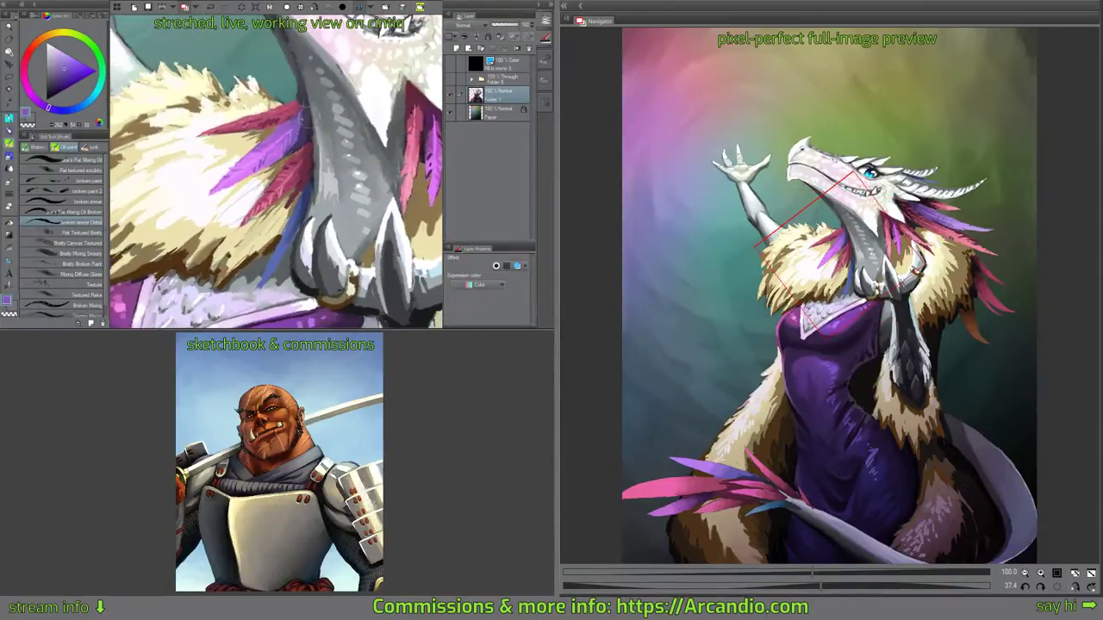
Fray the purple front feather's tip and edges with sampled cream, white and light purple.
alt+click(239, 188)
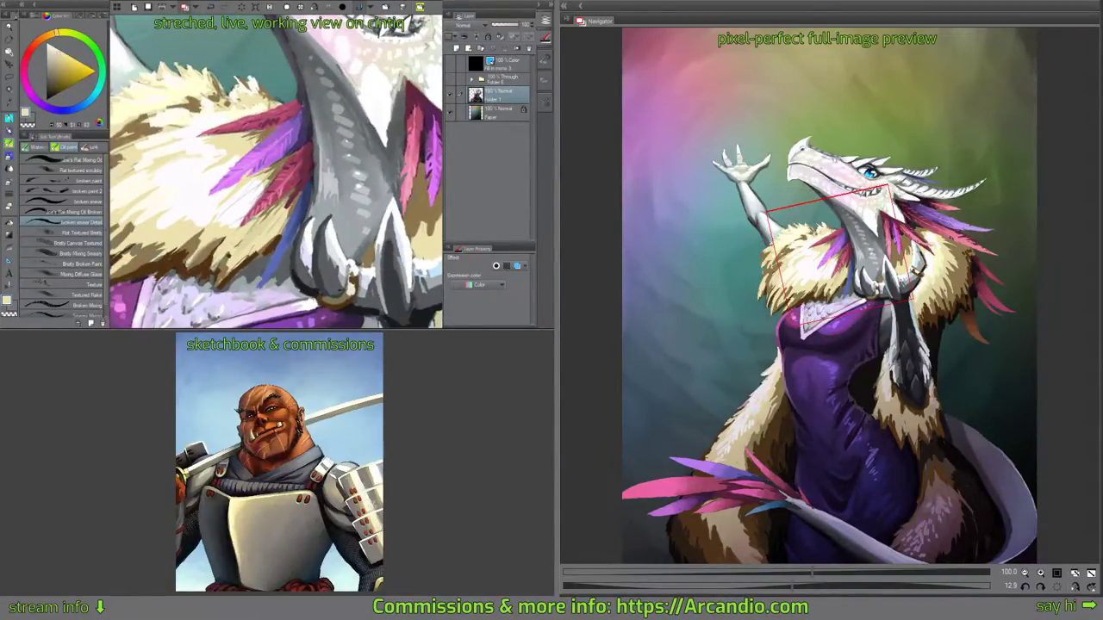
alt+click(221, 167)
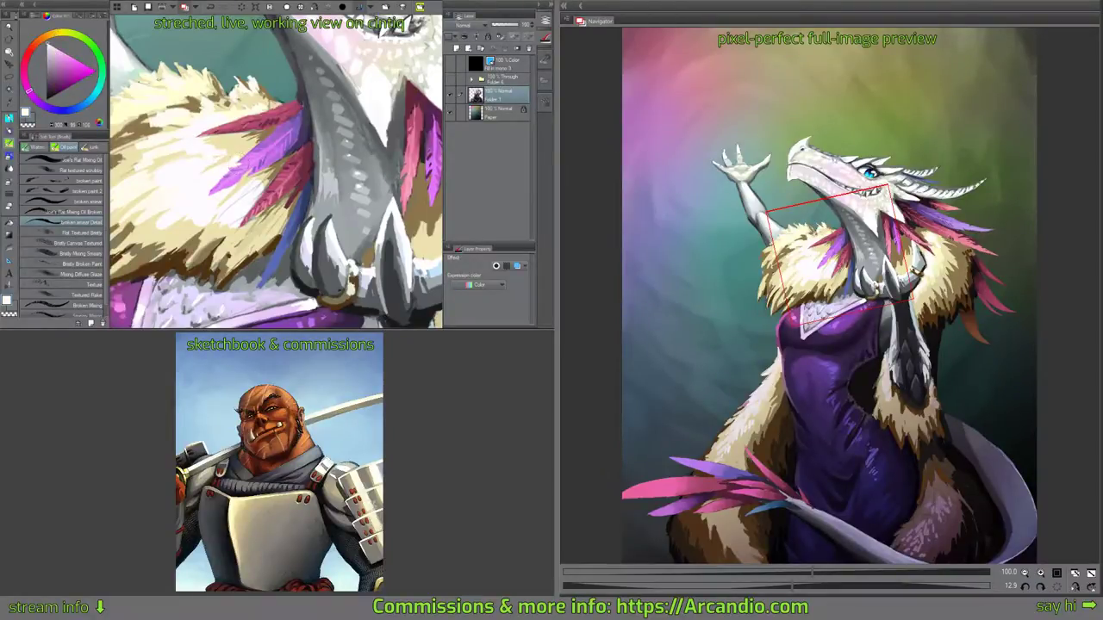
alt+click(236, 176)
drag(225, 177, 203, 199)
Paint barbs on the blue feather at the front of the neck with a sampled blue.
drag(343, 160, 332, 138)
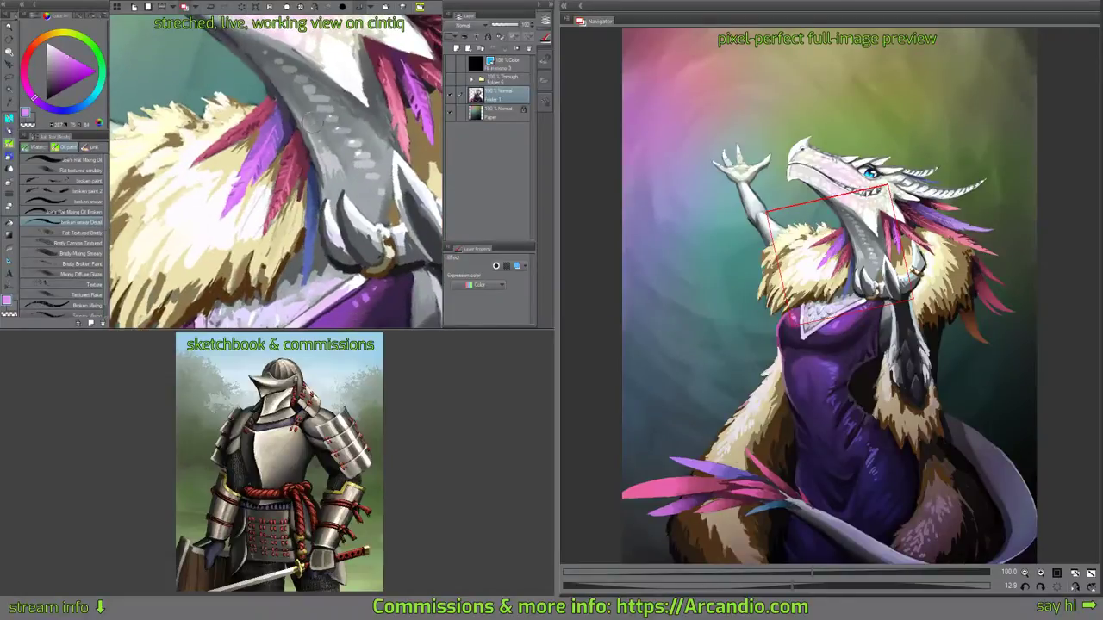
mouse_move(363, 181)
mouse_down()
mouse_move(294, 172)
mouse_move(301, 196)
mouse_move(200, 230)
mouse_move(342, 102)
mouse_move(354, 121)
mouse_up()
alt+click(248, 216)
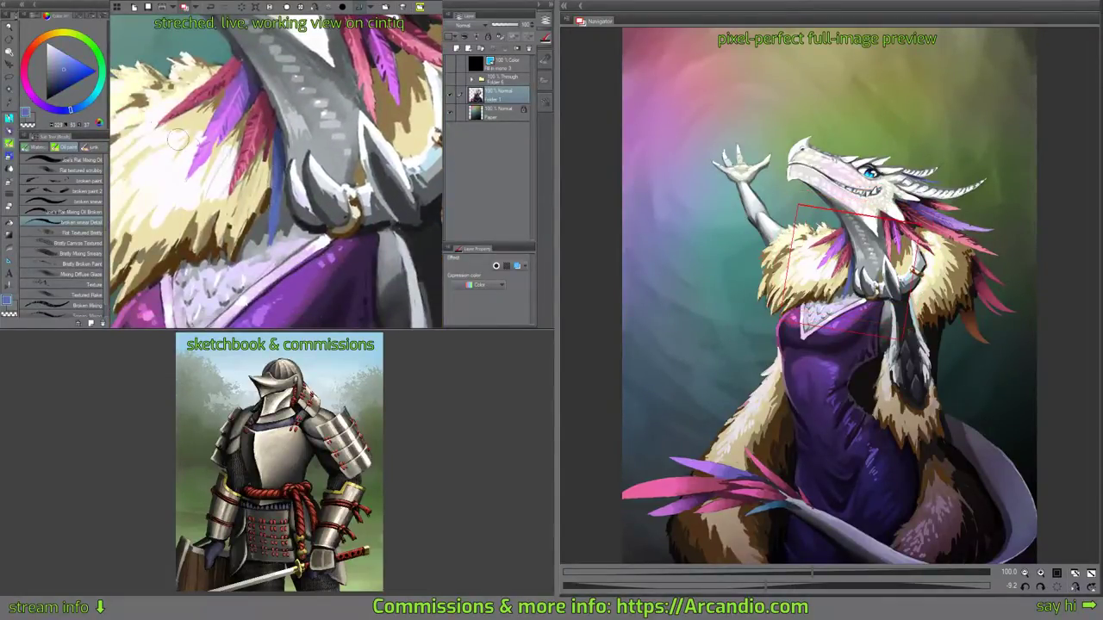
drag(280, 170, 281, 233)
drag(317, 131, 332, 182)
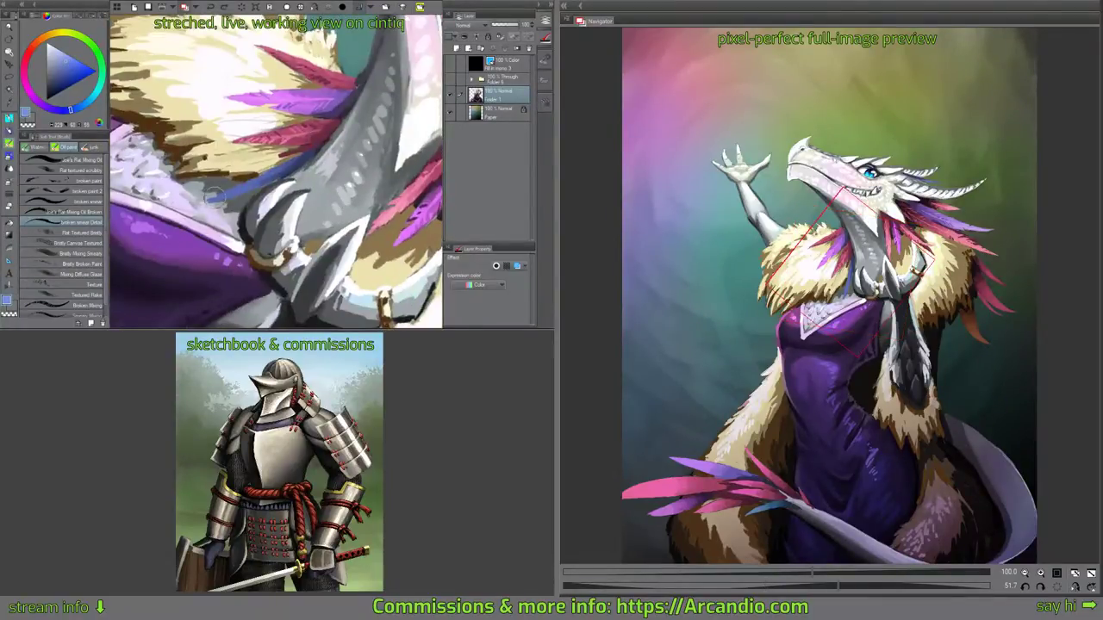
drag(220, 202, 317, 125)
drag(284, 160, 306, 136)
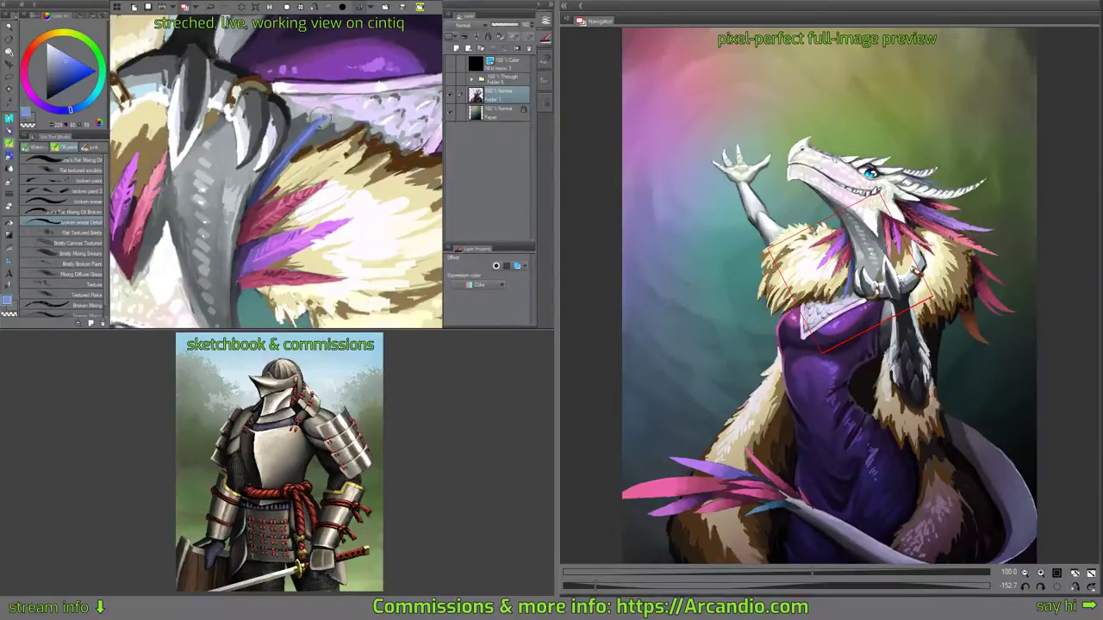
drag(320, 120, 298, 140)
Refine the blue front feather's barbs and fray its edges and tip, repeatedly sampling nearby colours.
alt+click(275, 179)
mouse_move(279, 182)
mouse_down()
mouse_move(315, 136)
mouse_move(306, 128)
mouse_up()
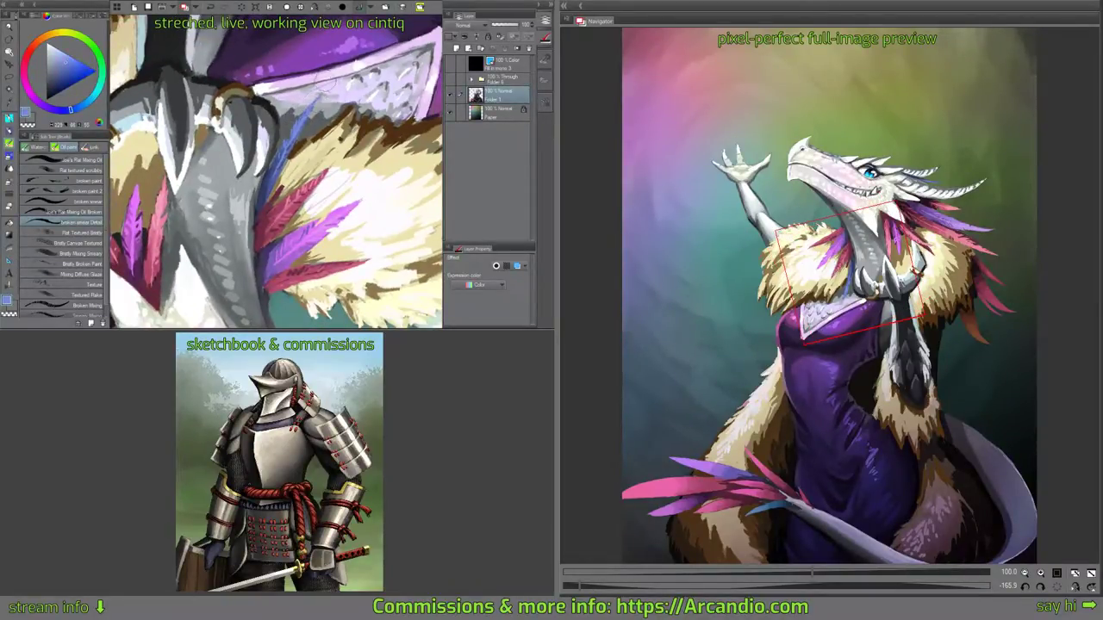
key(minus)
key(minus)
drag(369, 167, 301, 121)
alt+click(272, 179)
mouse_move(262, 193)
mouse_down()
mouse_move(280, 175)
mouse_move(274, 183)
mouse_up()
alt+click(266, 188)
mouse_move(305, 145)
mouse_down()
mouse_move(323, 150)
mouse_move(297, 125)
mouse_up()
alt+click(269, 174)
drag(281, 166, 269, 195)
Touch up the shoulder fur around the neck feathers with sampled white and cream.
alt+click(233, 158)
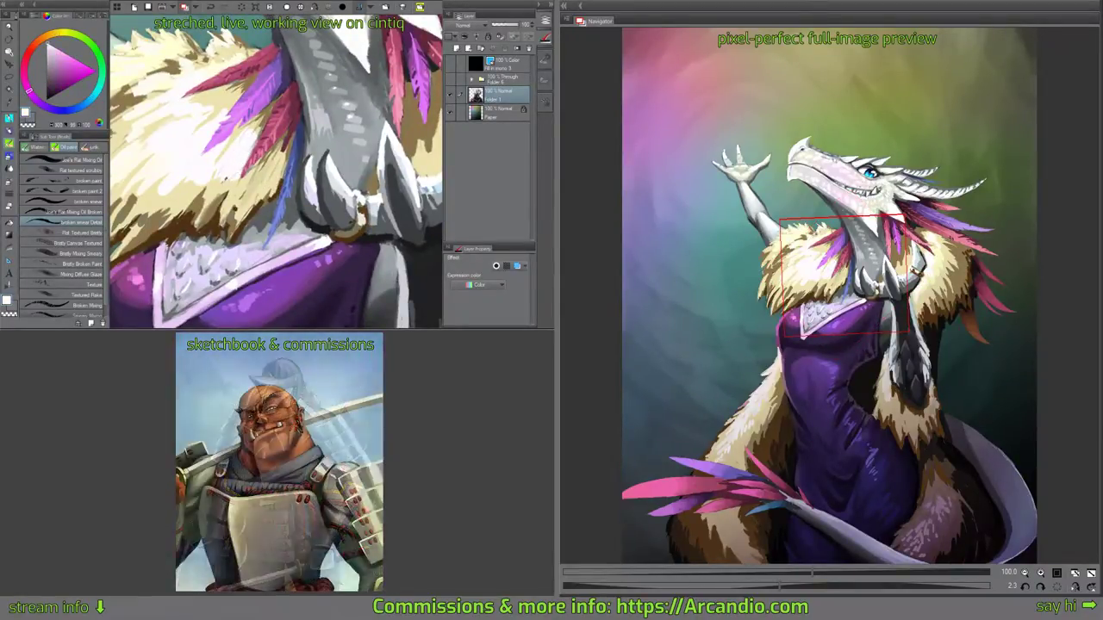
alt+click(226, 180)
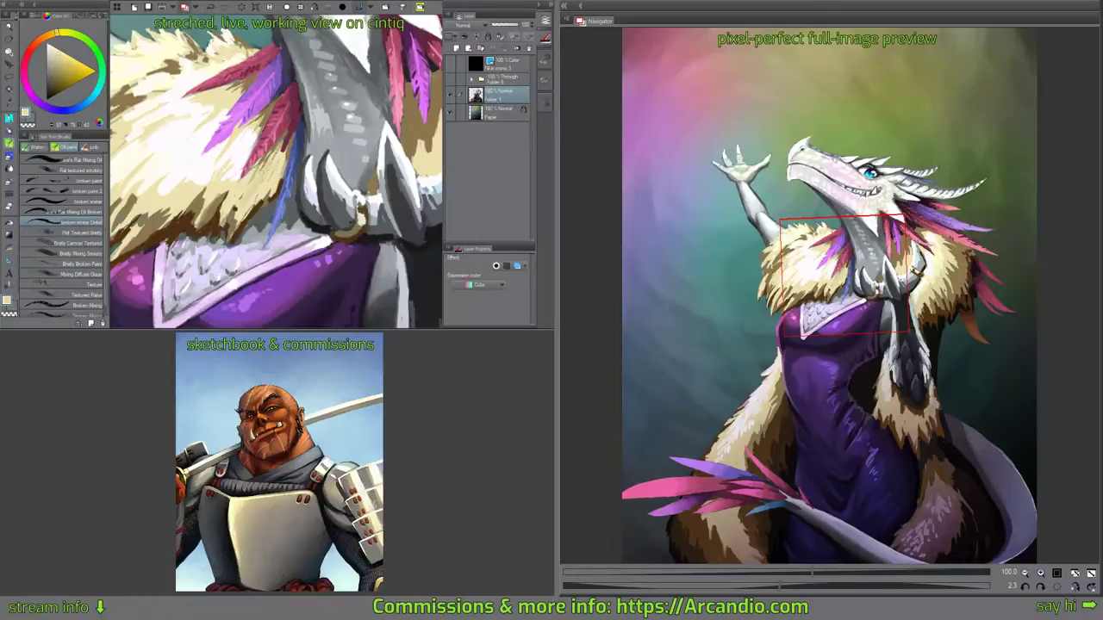
alt+click(263, 177)
mouse_move(277, 152)
mouse_down()
mouse_move(268, 168)
mouse_move(275, 155)
mouse_move(278, 178)
mouse_move(360, 188)
mouse_move(325, 216)
mouse_up()
alt+click(277, 162)
alt+click(231, 168)
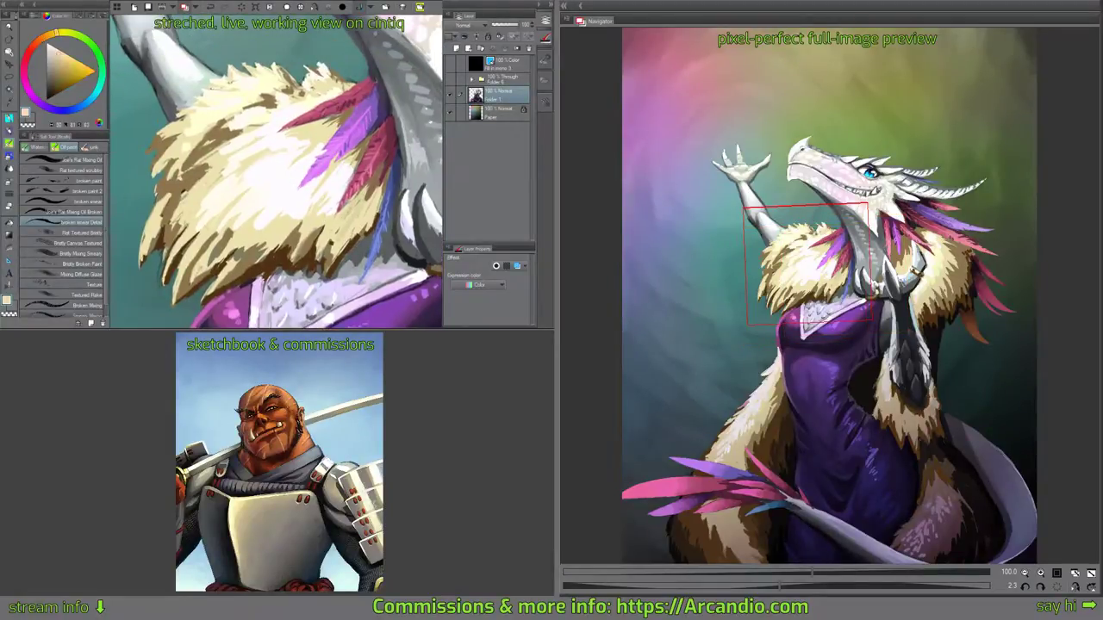
mouse_move(230, 151)
mouse_down()
mouse_move(210, 156)
mouse_move(236, 223)
mouse_up()
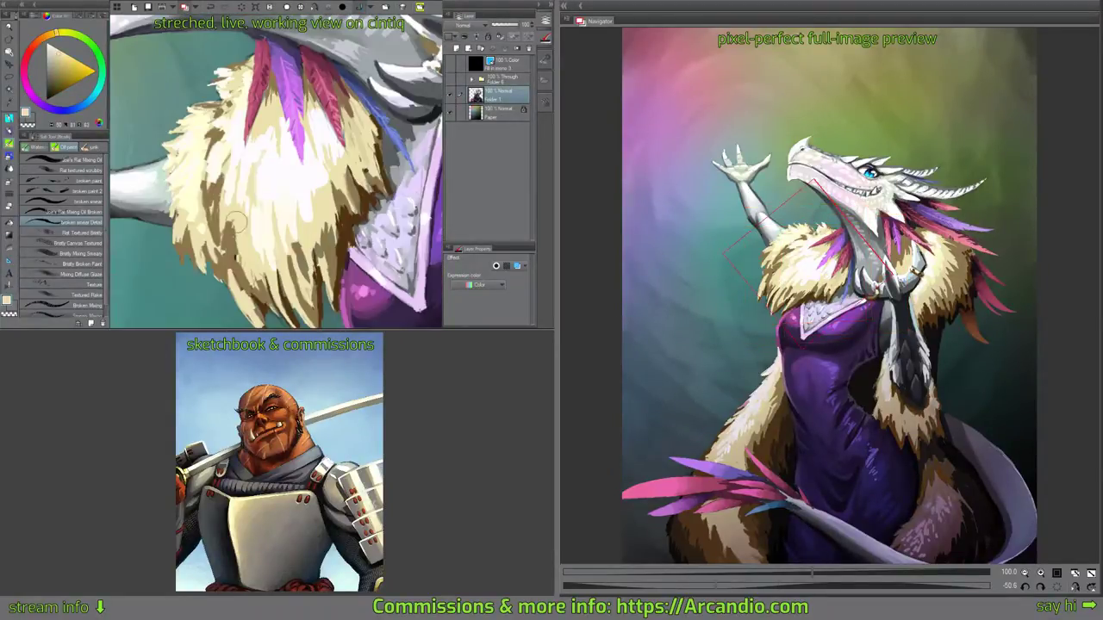
alt+click(236, 223)
drag(255, 280, 239, 253)
mouse_move(328, 183)
mouse_down()
mouse_move(258, 177)
mouse_move(392, 194)
mouse_move(177, 237)
mouse_up()
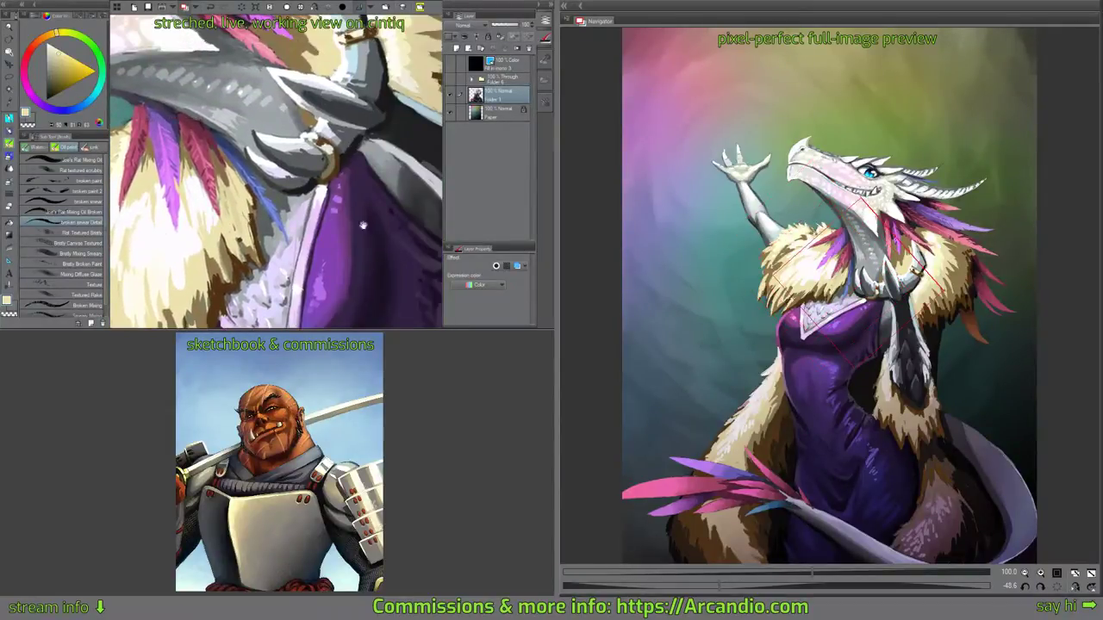
Sample the orange-brown of the feather behind the shoulder fur and paint the first barbs near its base.
drag(362, 224, 286, 181)
drag(335, 100, 226, 318)
mouse_move(371, 232)
mouse_down()
mouse_move(383, 179)
mouse_move(316, 81)
mouse_move(204, 241)
mouse_move(186, 226)
mouse_up()
alt+click(370, 157)
mouse_move(221, 159)
mouse_down()
mouse_move(286, 127)
mouse_move(298, 136)
mouse_move(198, 184)
mouse_move(247, 141)
mouse_move(198, 183)
mouse_move(188, 225)
mouse_move(236, 156)
mouse_move(201, 187)
mouse_up()
drag(321, 130, 283, 112)
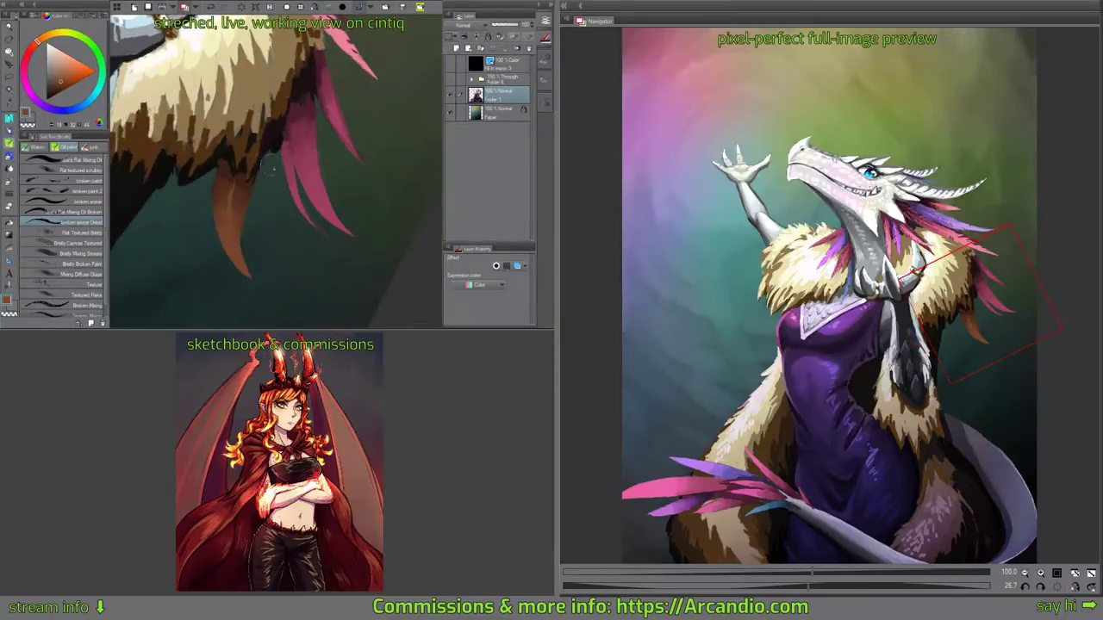
mouse_move(245, 181)
mouse_down()
mouse_move(230, 189)
mouse_move(236, 174)
mouse_up()
mouse_move(316, 178)
mouse_down()
mouse_move(311, 136)
mouse_move(292, 122)
mouse_move(338, 184)
mouse_up()
drag(262, 208, 275, 219)
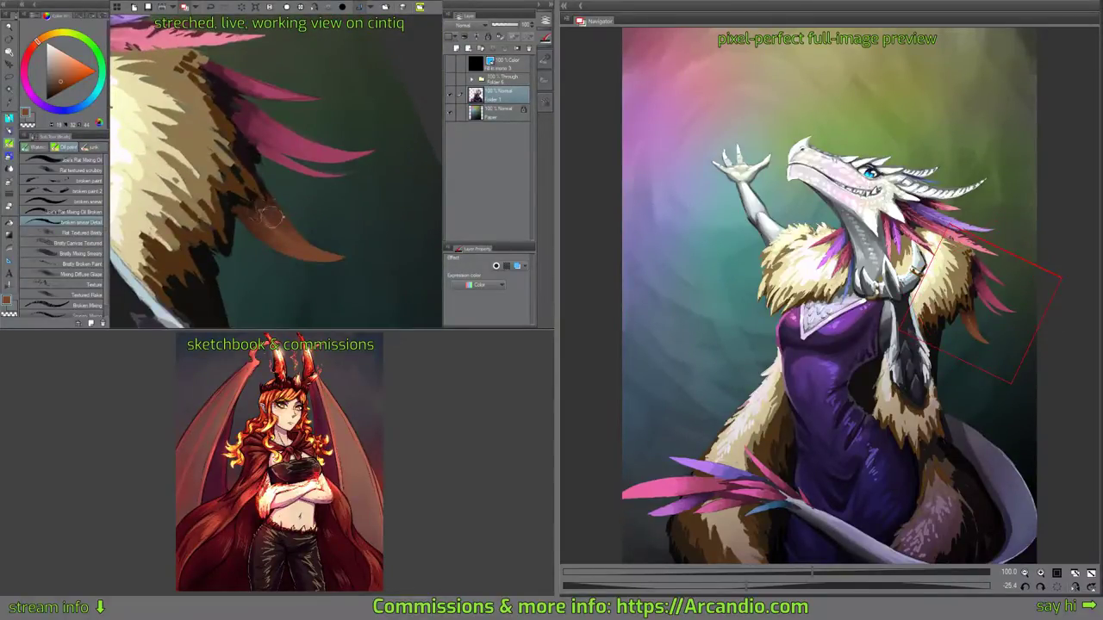
Paint lighter orange barbs along the orange feather down to its tip and touch up its base.
drag(330, 186, 324, 132)
drag(310, 195, 344, 191)
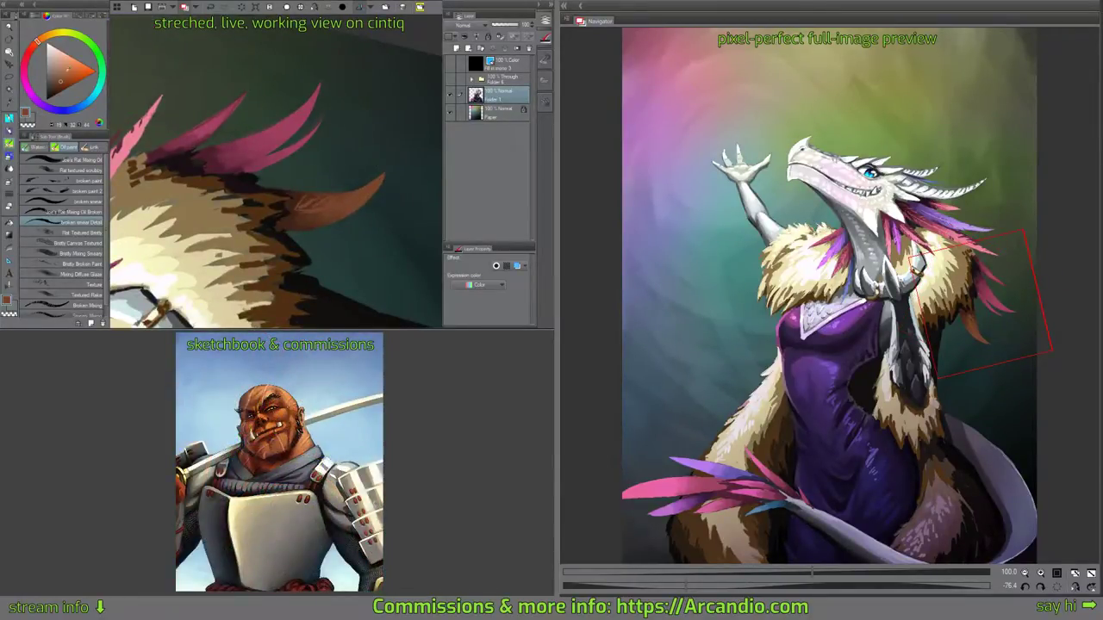
drag(357, 193, 377, 184)
mouse_move(388, 138)
mouse_down()
mouse_move(384, 176)
mouse_move(329, 256)
mouse_up()
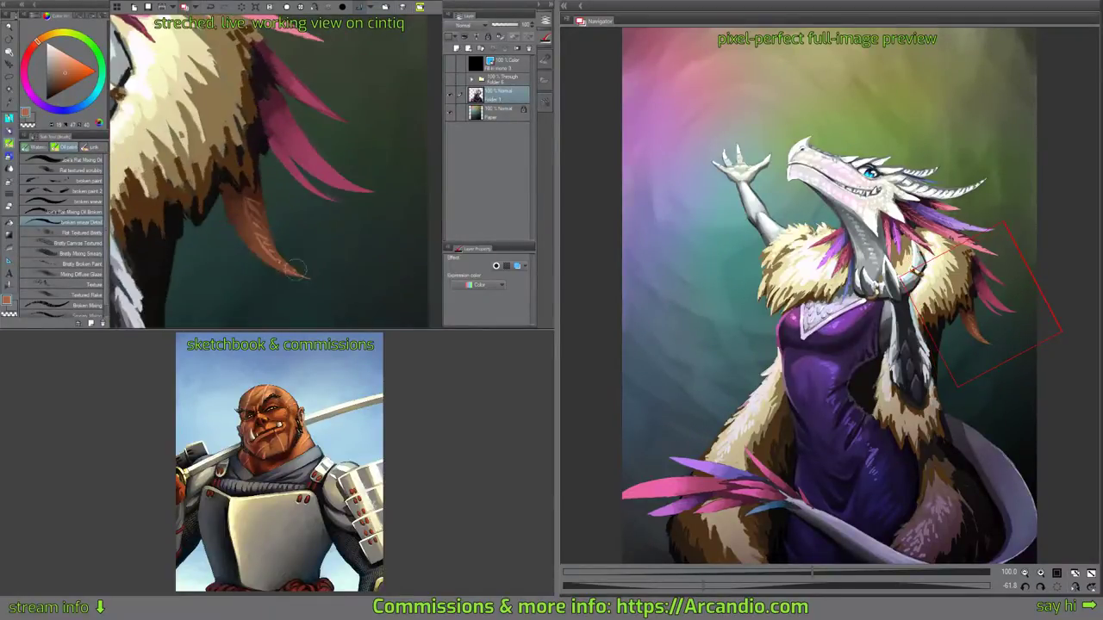
drag(241, 231, 281, 272)
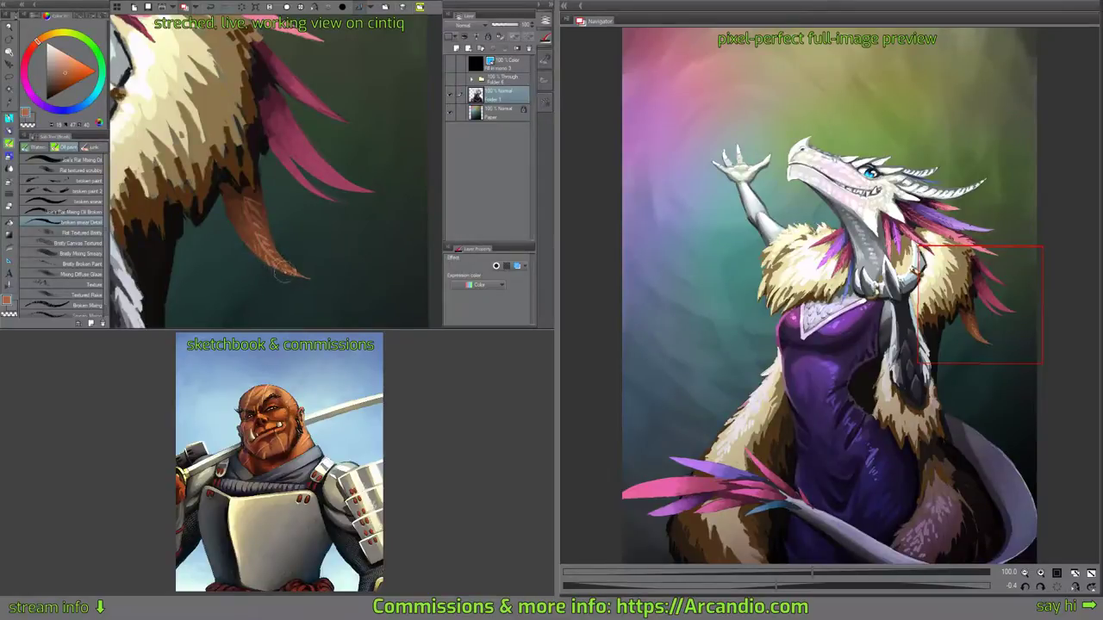
alt+click(242, 199)
mouse_move(227, 206)
mouse_down()
mouse_move(251, 256)
mouse_move(244, 206)
mouse_move(252, 248)
mouse_up()
mouse_move(331, 163)
mouse_down()
mouse_move(307, 105)
mouse_move(345, 133)
mouse_move(311, 107)
mouse_move(328, 139)
mouse_move(307, 126)
mouse_move(310, 241)
mouse_move(261, 226)
mouse_up()
Paint dark barbs on the dark pink feathers behind the shoulder fur with sampled pinks and maroon.
alt+click(281, 135)
alt+click(246, 239)
alt+click(301, 128)
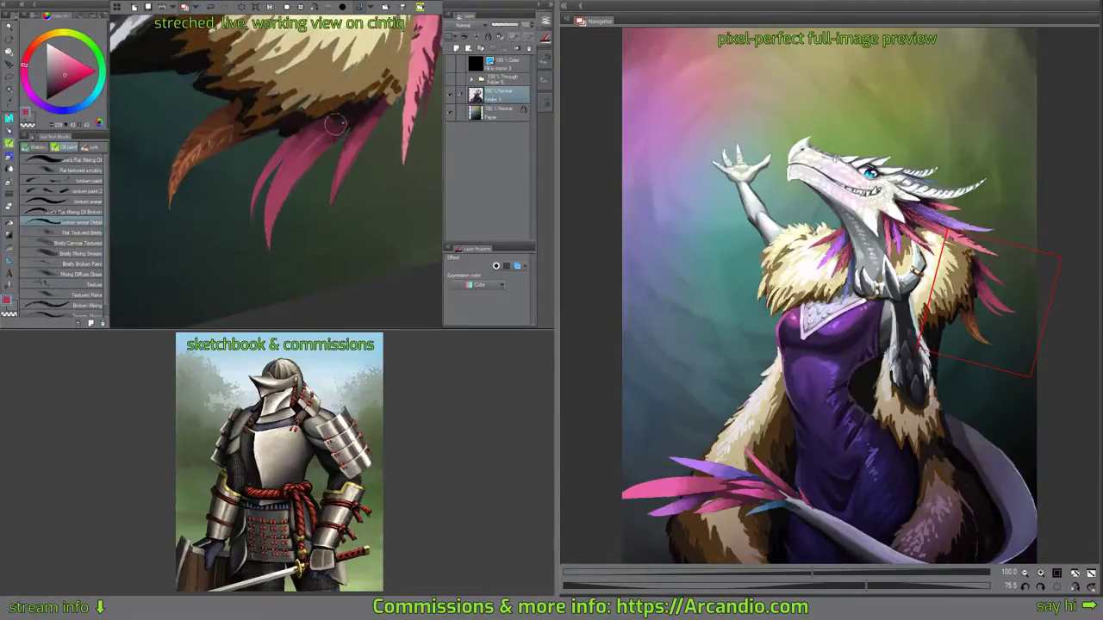
mouse_move(338, 122)
mouse_down()
mouse_move(281, 196)
mouse_move(266, 271)
mouse_up()
alt+click(360, 171)
alt+click(285, 225)
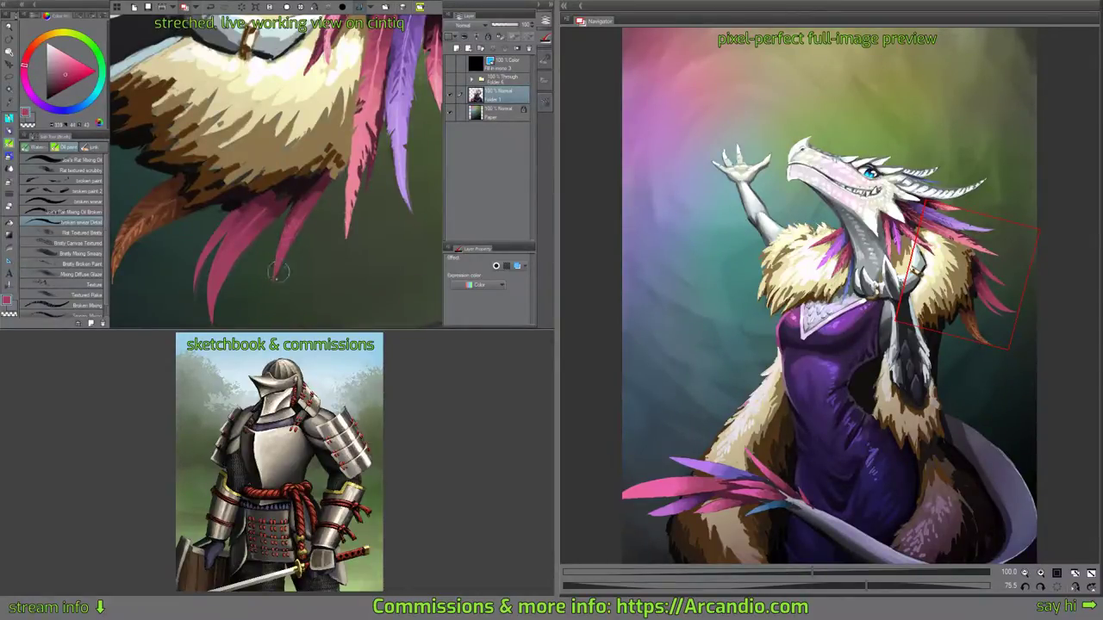
drag(279, 228, 292, 217)
alt+click(289, 192)
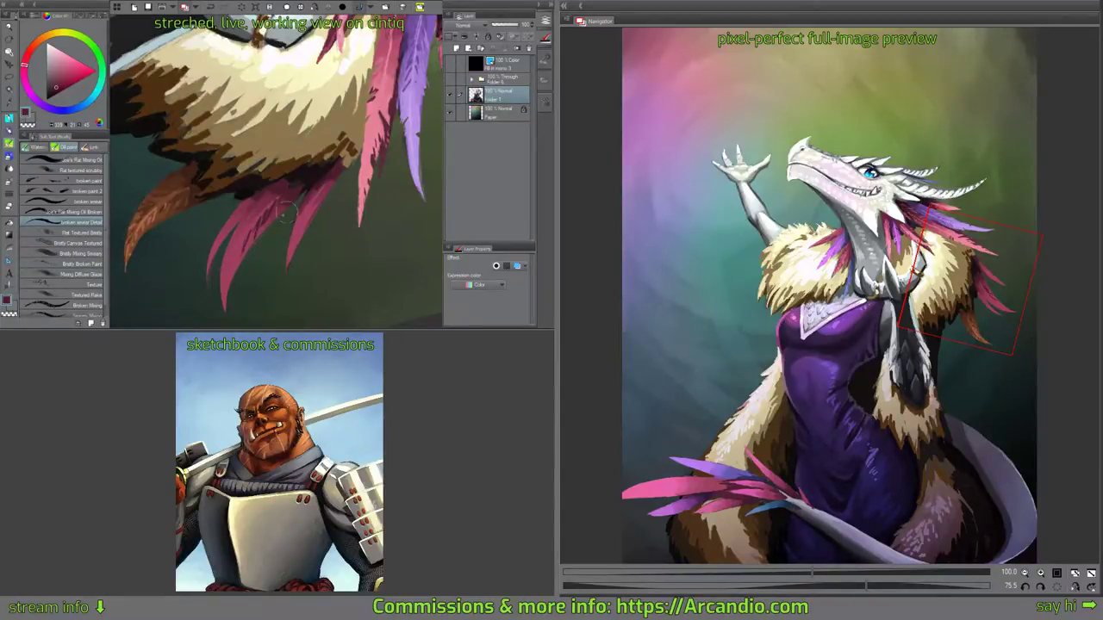
scroll(293, 204, down, 3)
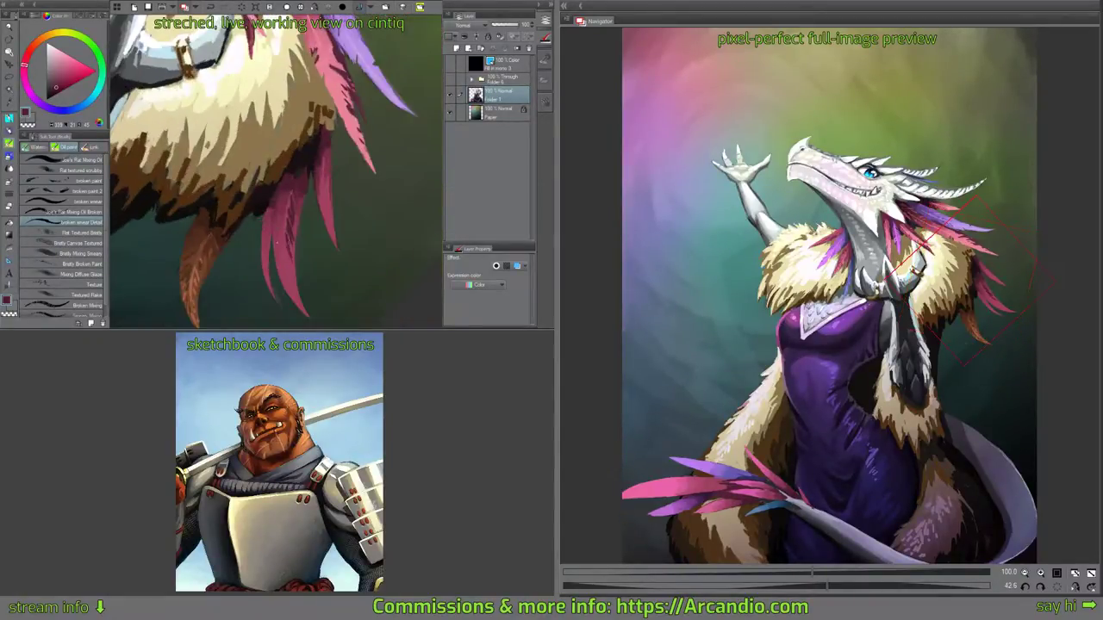
Add light pink quills and barbs to the dark pink back feathers with sampled pinks, undoing one misplaced stroke.
alt+click(277, 203)
drag(277, 197, 280, 224)
alt+click(330, 226)
drag(324, 177, 332, 209)
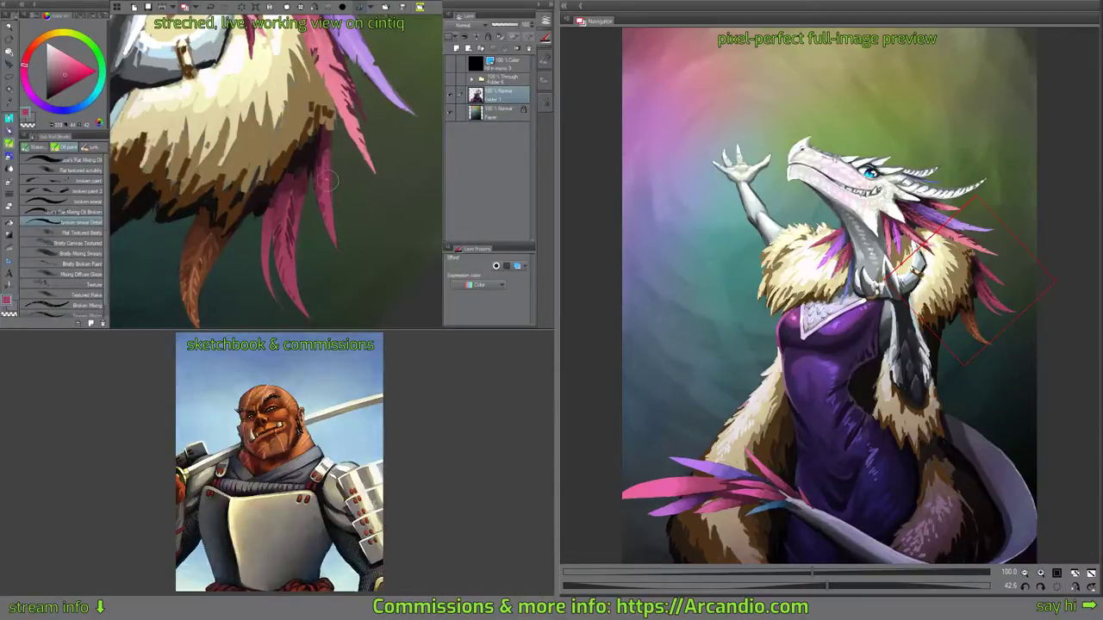
alt+click(356, 137)
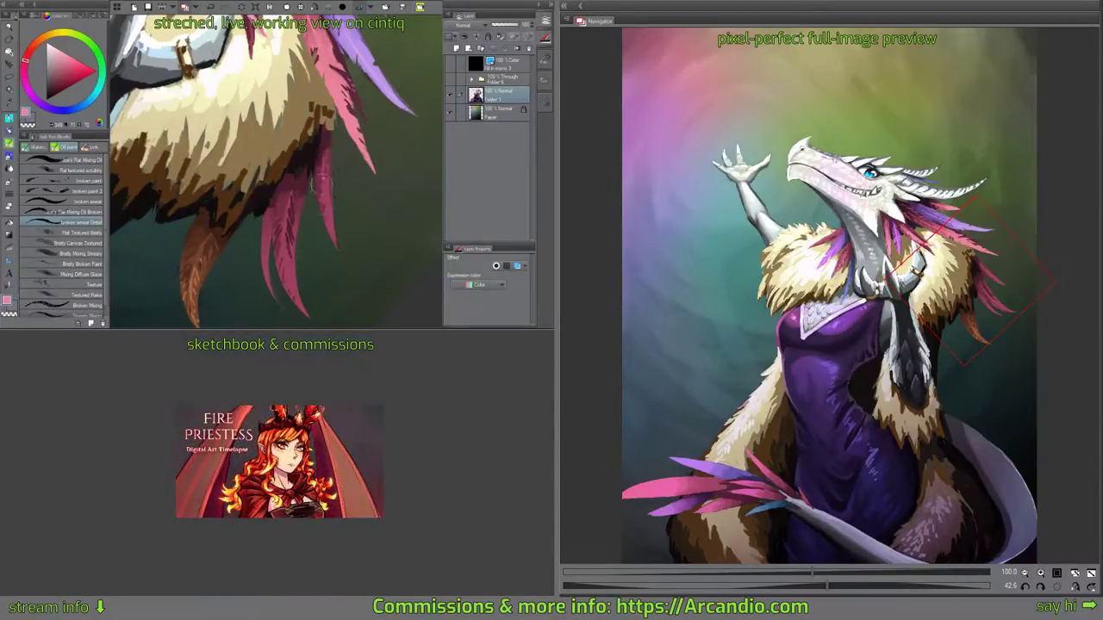
drag(321, 175, 333, 226)
key(ctrl+z)
drag(308, 227, 359, 150)
Cut notches into the dark pink back feathers' edges with transparent colour and fray the tips with sampled pink.
key(c)
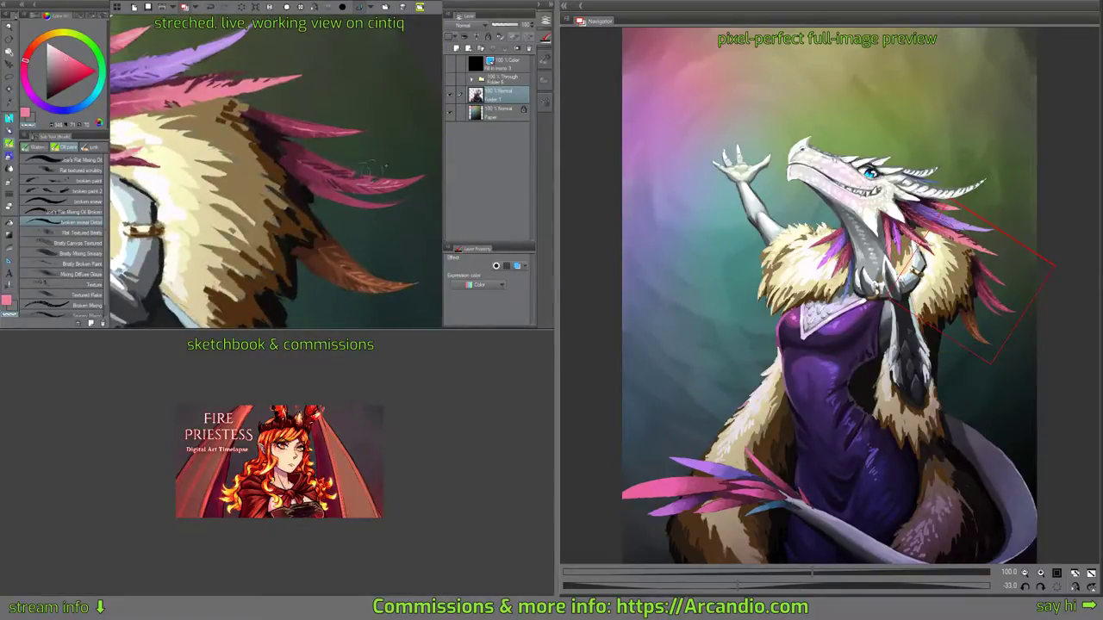
mouse_move(386, 165)
mouse_down()
mouse_move(384, 151)
mouse_move(423, 167)
mouse_up()
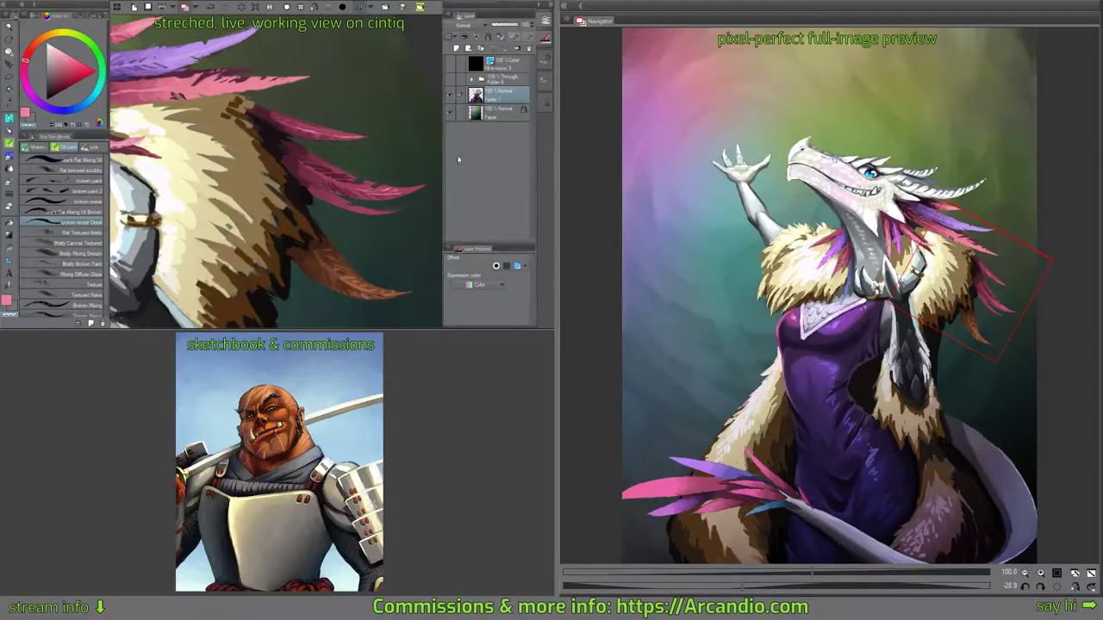
mouse_move(393, 159)
mouse_down()
mouse_move(372, 129)
mouse_move(346, 153)
mouse_move(376, 146)
mouse_move(395, 124)
mouse_up()
alt+click(372, 131)
alt+click(398, 114)
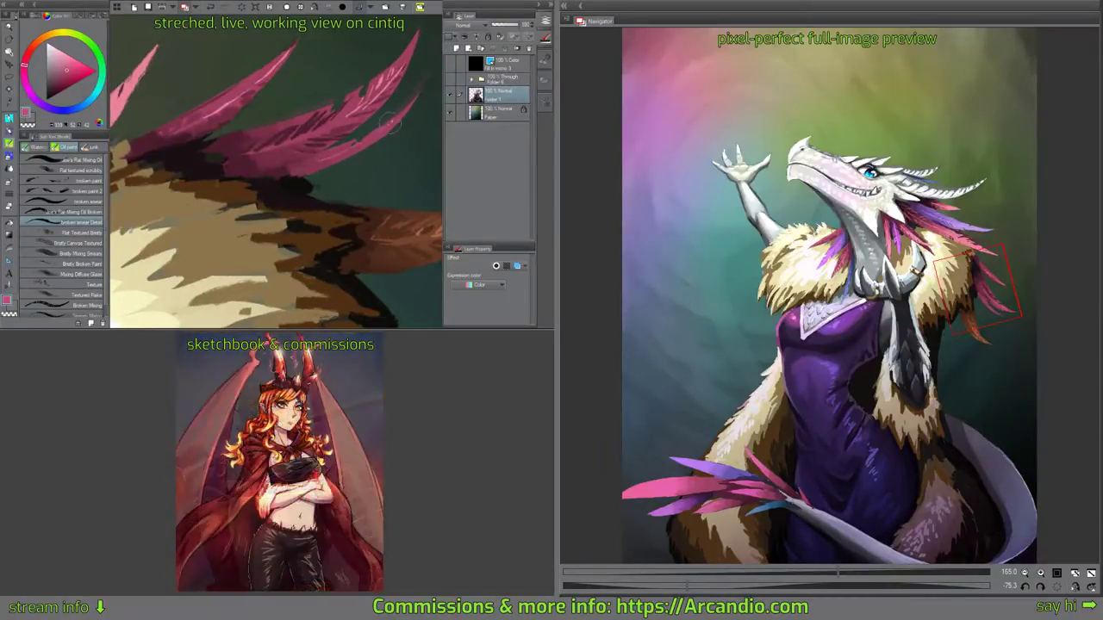
drag(397, 112, 347, 156)
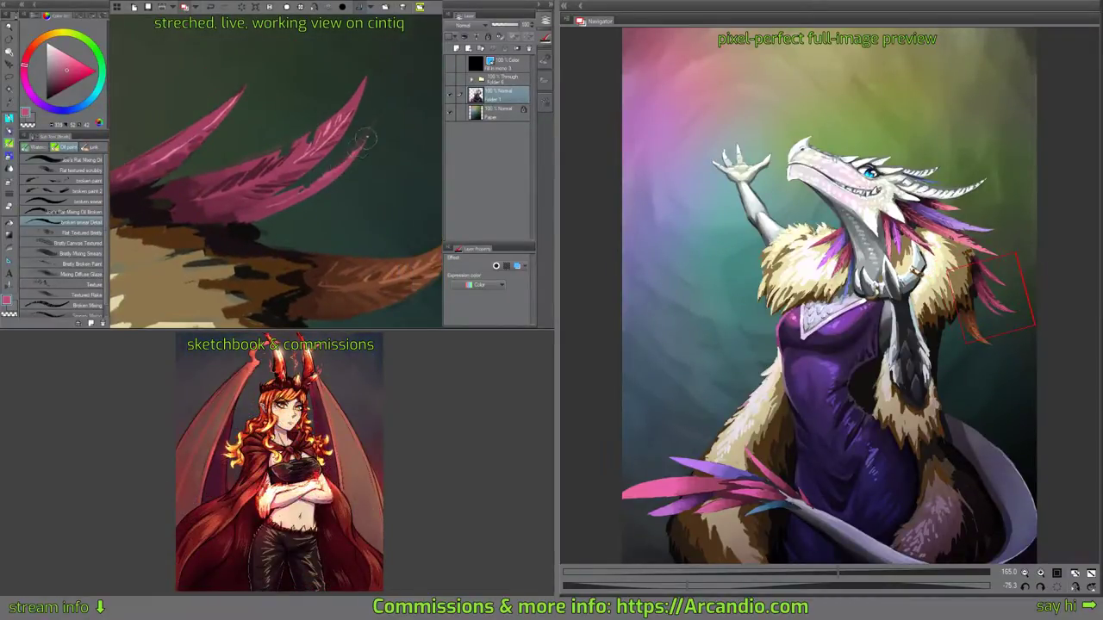
mouse_move(385, 109)
mouse_down()
mouse_move(327, 208)
mouse_move(347, 256)
mouse_move(226, 202)
mouse_up()
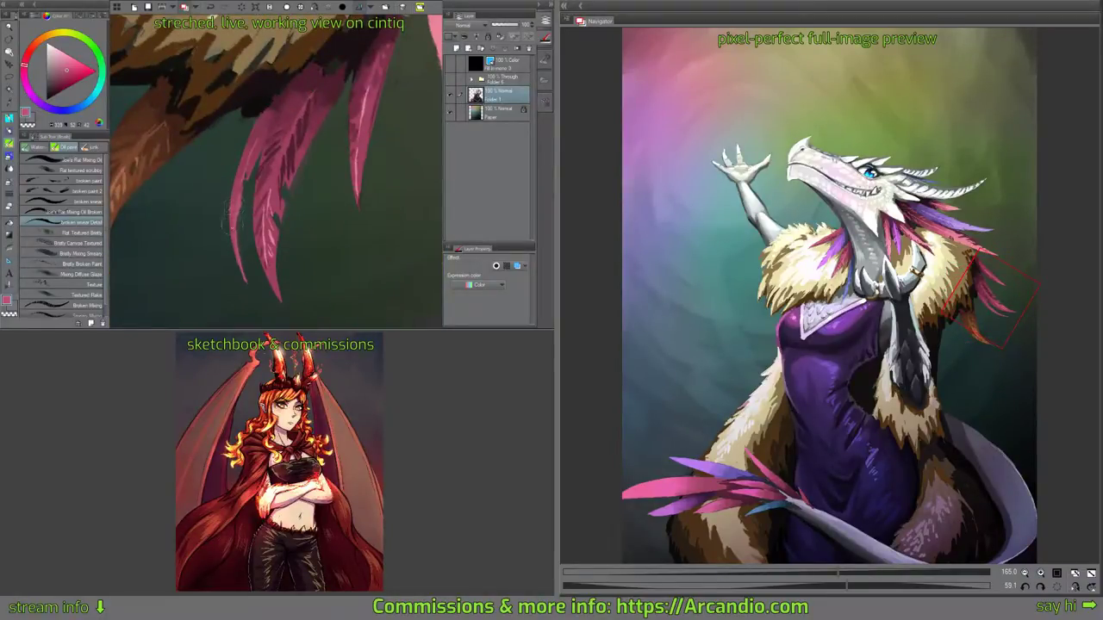
Refine the notched edges and barbs near the base of the dark pink back feathers with sampled pinks.
key(c)
alt+click(244, 135)
mouse_move(301, 143)
mouse_down()
mouse_move(290, 195)
mouse_move(315, 146)
mouse_up()
alt+click(314, 145)
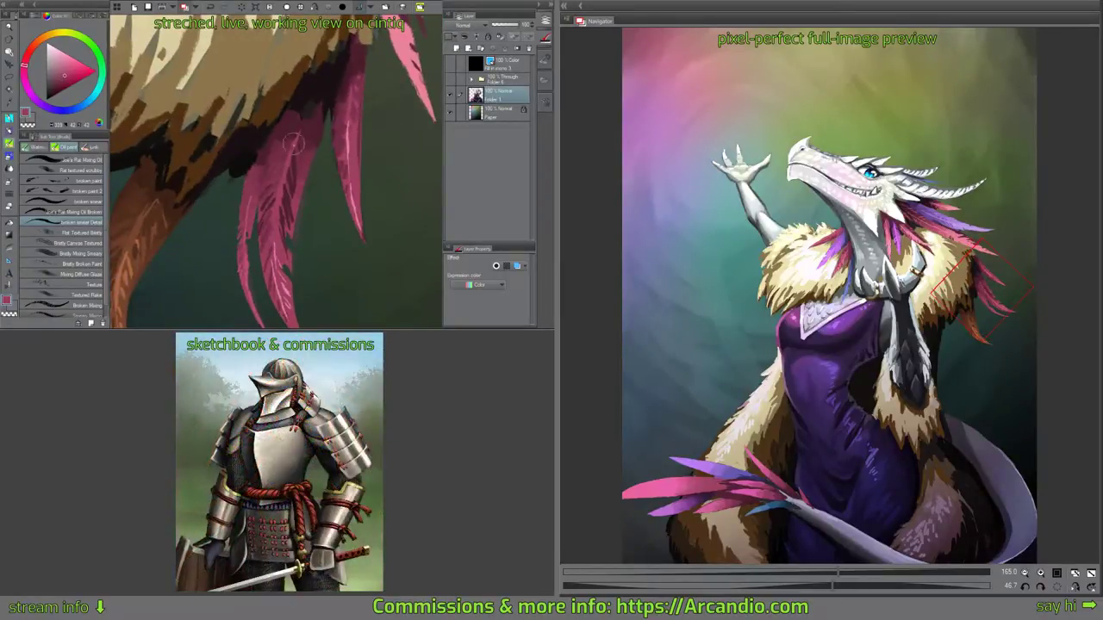
mouse_move(307, 127)
mouse_down()
mouse_move(294, 135)
mouse_move(346, 143)
mouse_up()
Notch the edges of the orange back feather with transparent colour and fray them with sampled dark brown.
mouse_move(295, 213)
mouse_down()
mouse_move(343, 119)
mouse_move(379, 207)
mouse_move(261, 69)
mouse_up()
mouse_move(343, 150)
mouse_down()
mouse_move(335, 98)
mouse_move(315, 85)
mouse_up()
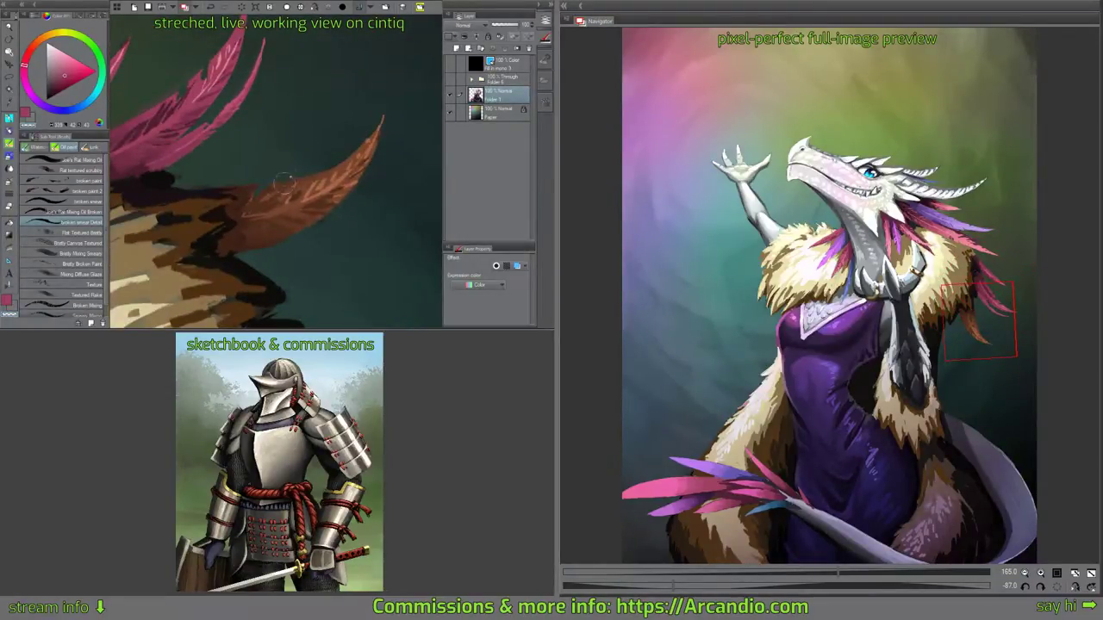
mouse_move(345, 185)
mouse_down()
mouse_move(336, 249)
mouse_move(229, 224)
mouse_up()
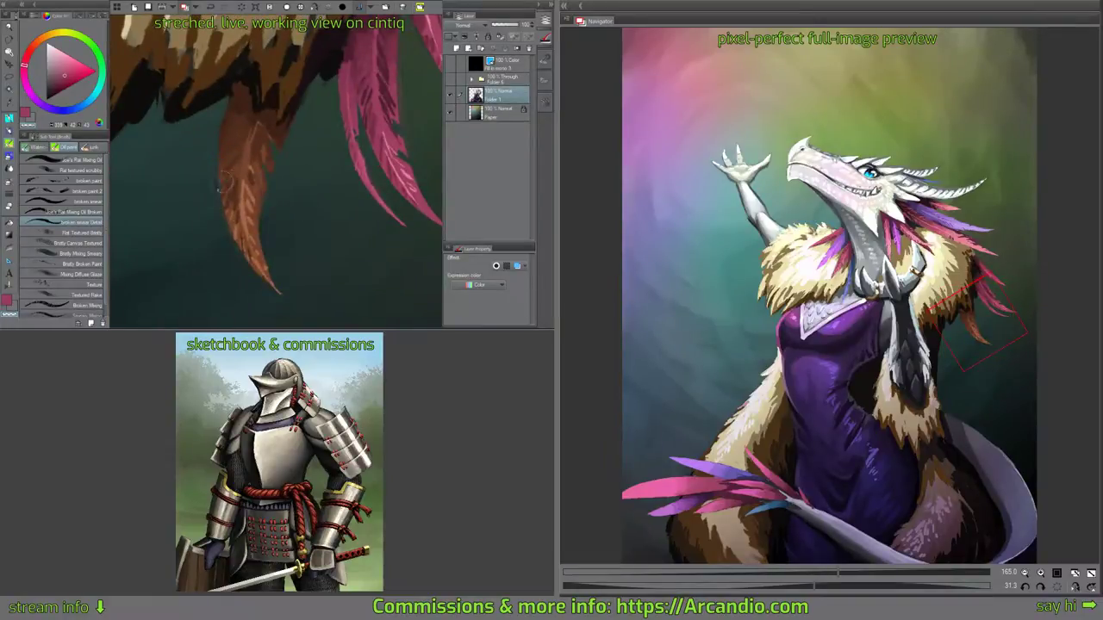
key(minus)
alt+click(247, 157)
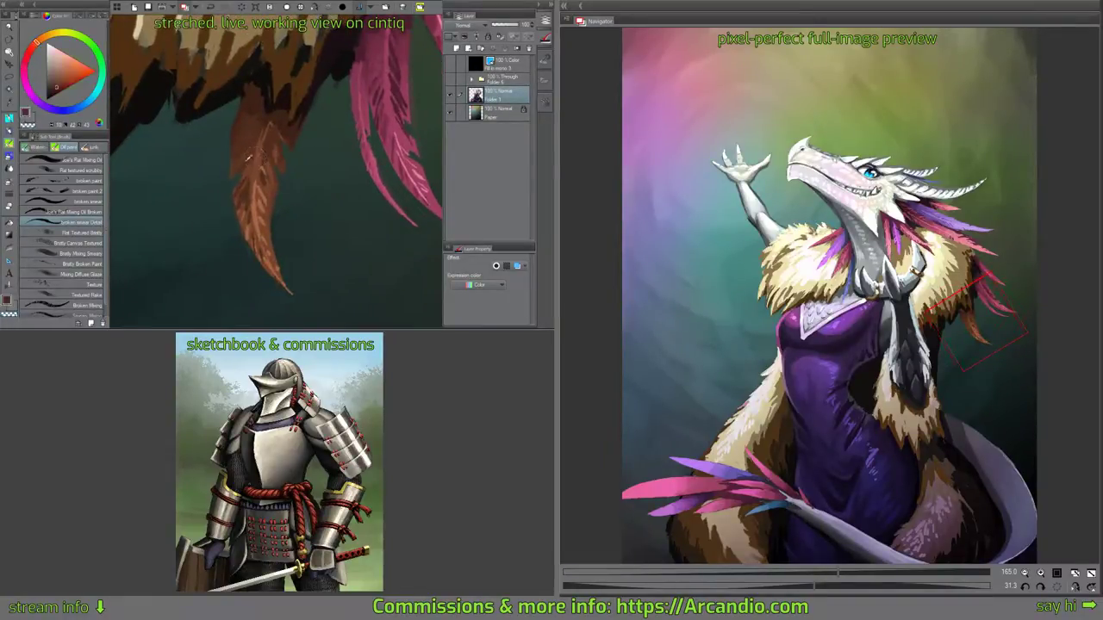
drag(239, 218, 237, 195)
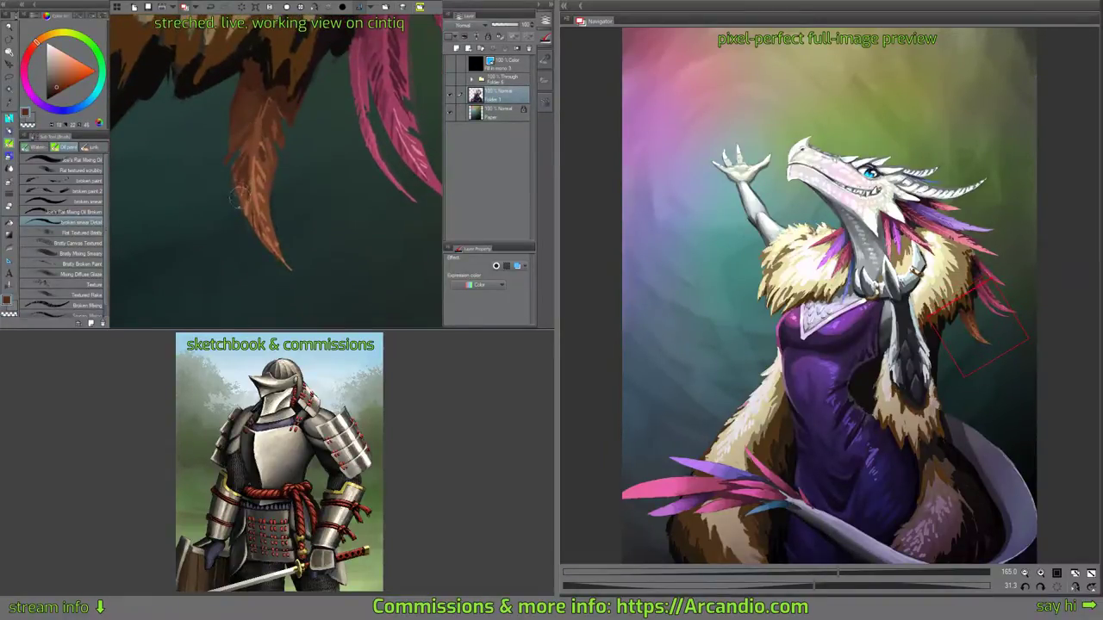
scroll(276, 163, up, 1)
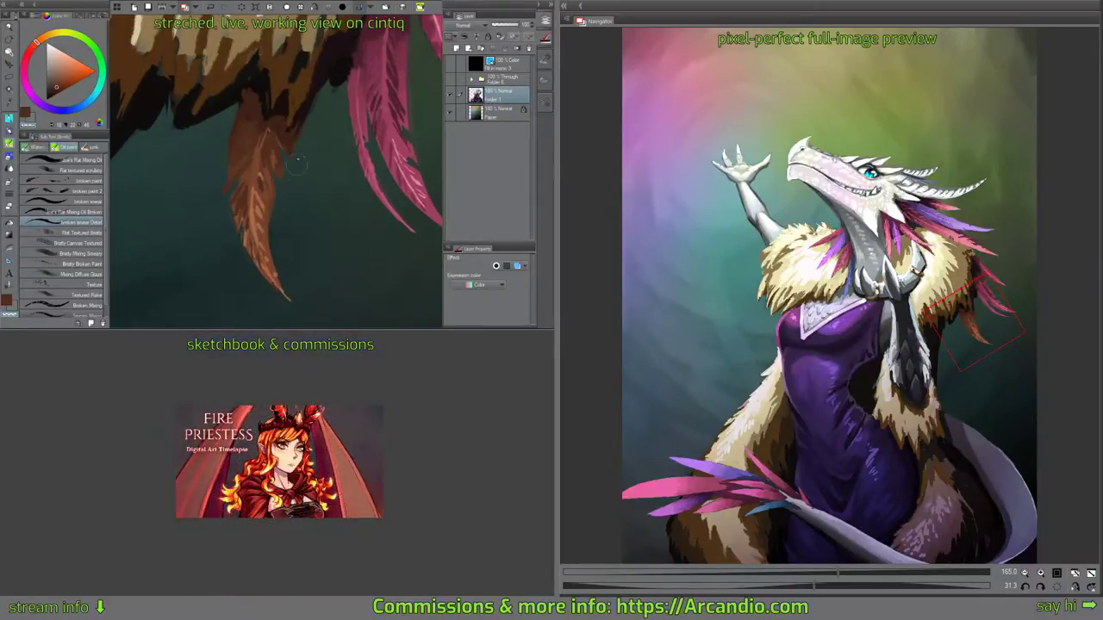
drag(287, 187, 327, 235)
Paint sampled pale grey strokes over the ridged lower part of the long horns behind the dragon's eye.
scroll(293, 116, down, 3)
drag(333, 152, 336, 284)
drag(333, 187, 329, 116)
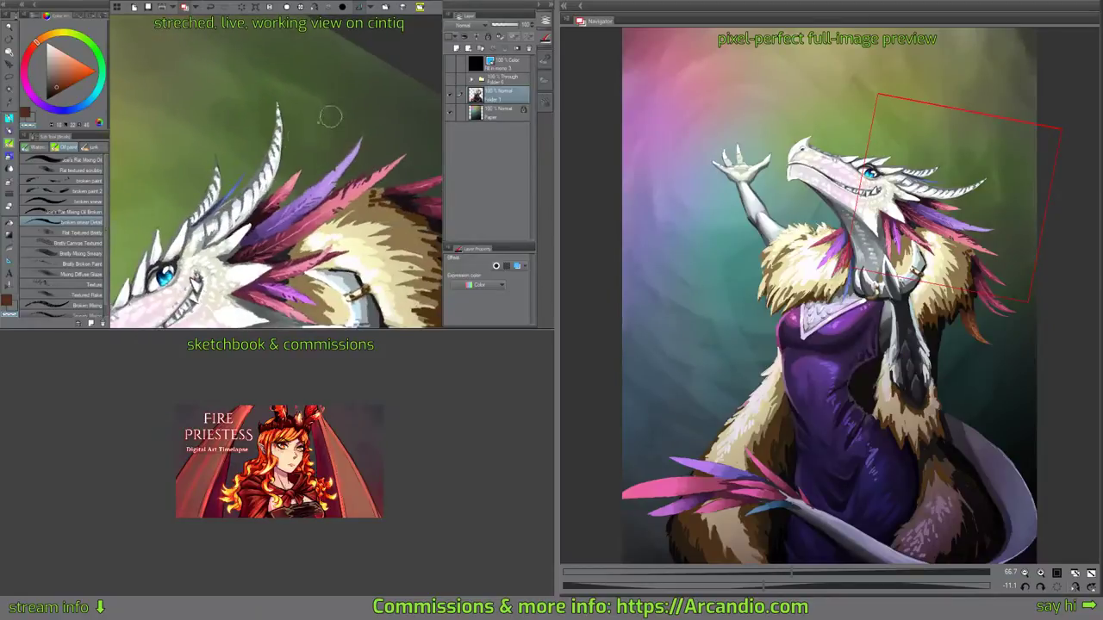
scroll(241, 207, up, 1)
scroll(241, 207, up, 1)
alt+click(234, 205)
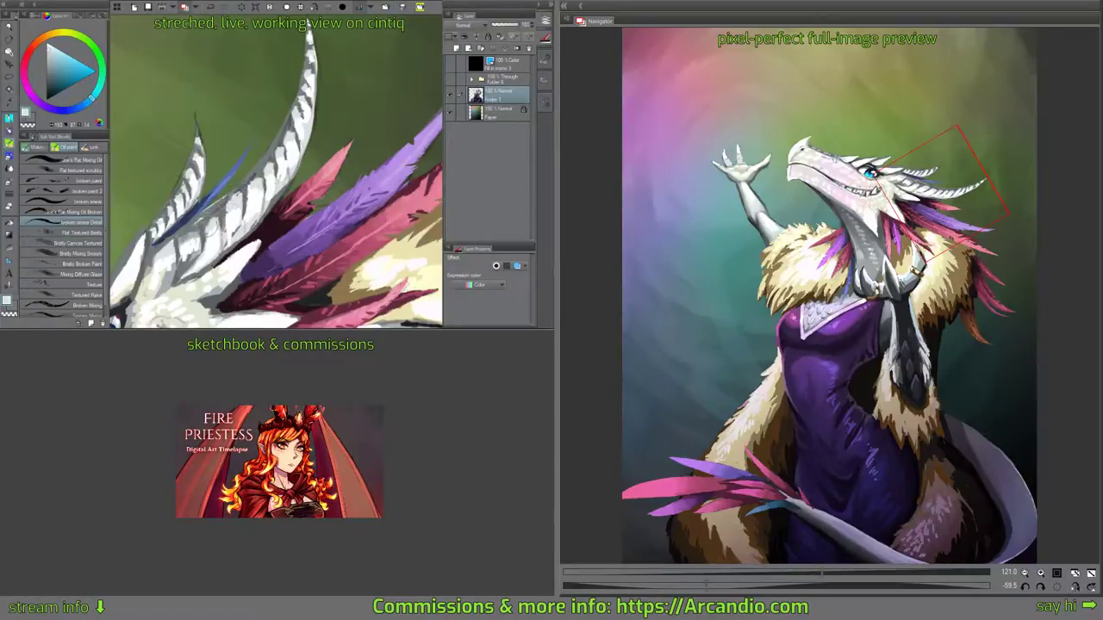
mouse_move(211, 230)
mouse_down()
mouse_move(212, 220)
mouse_move(183, 229)
mouse_move(195, 233)
mouse_up()
drag(248, 180, 242, 201)
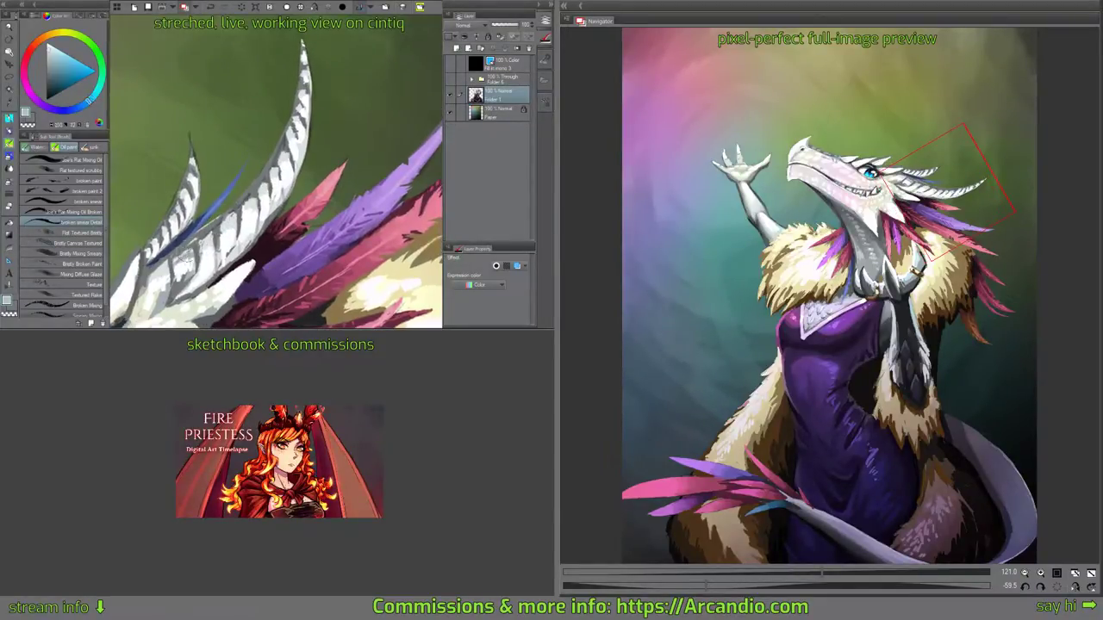
drag(191, 252, 219, 223)
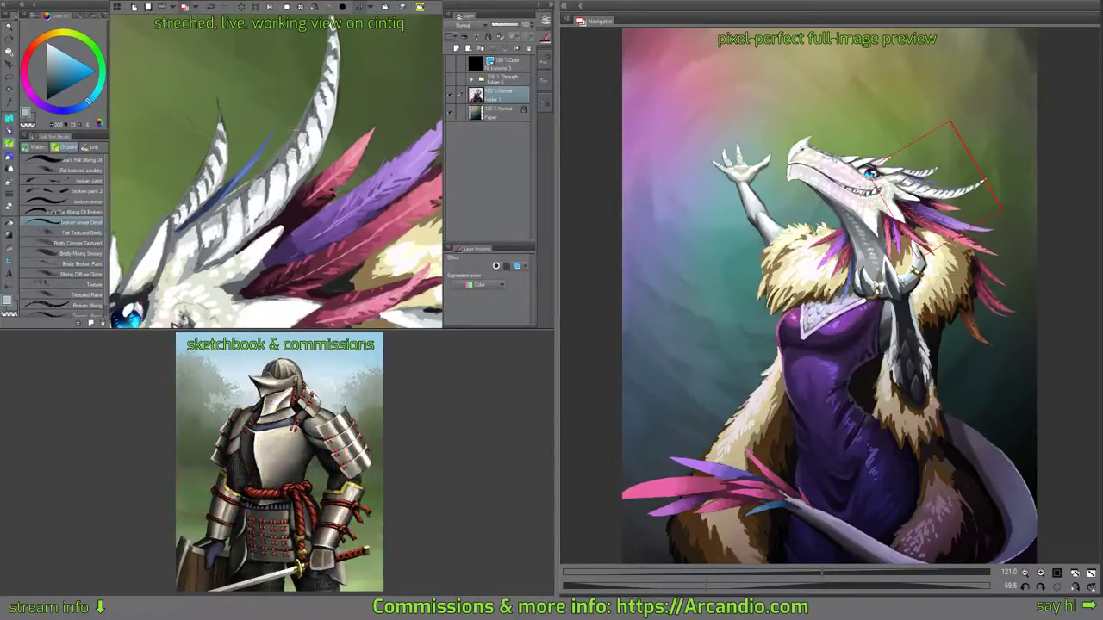
drag(297, 148, 346, 113)
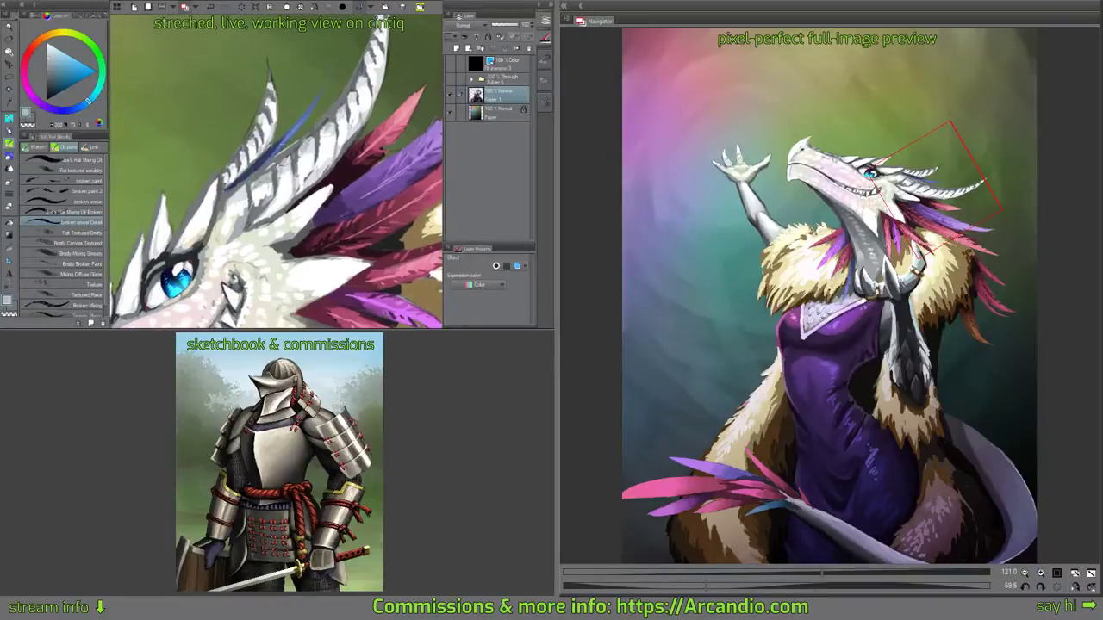
drag(238, 196, 222, 225)
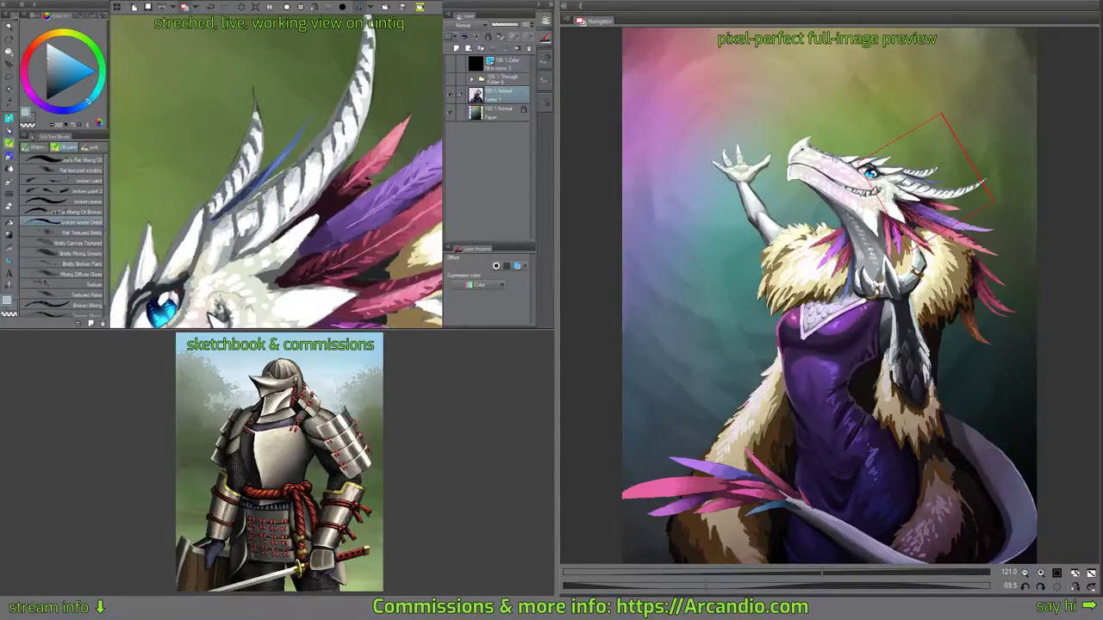
Add barbs to the thin blue feather between the horns with sampled light and dark blues.
alt+click(249, 193)
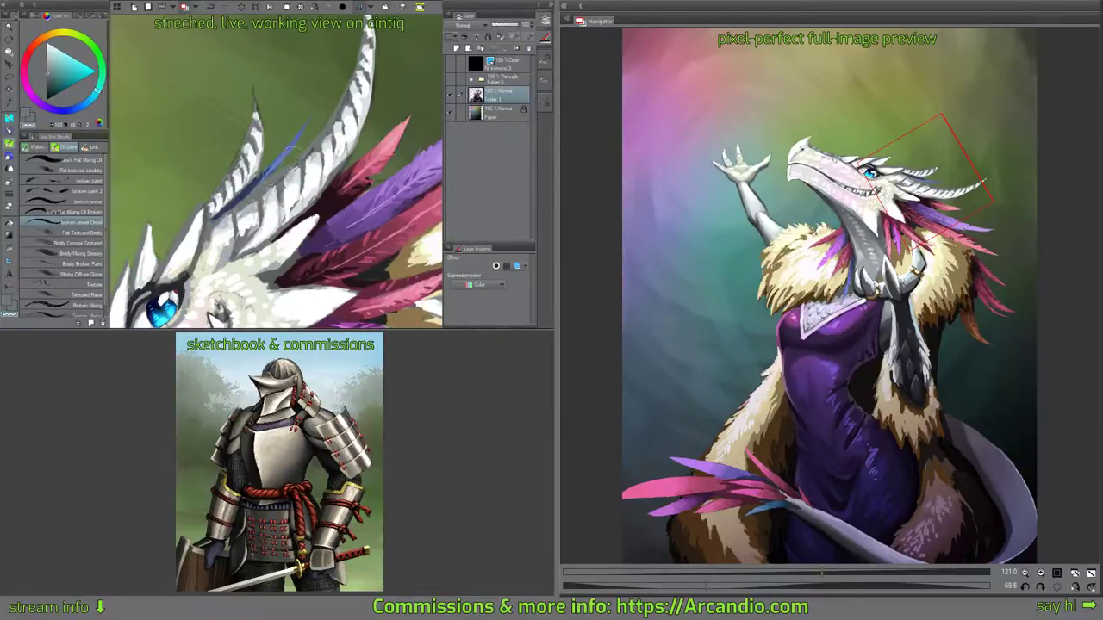
alt+click(274, 163)
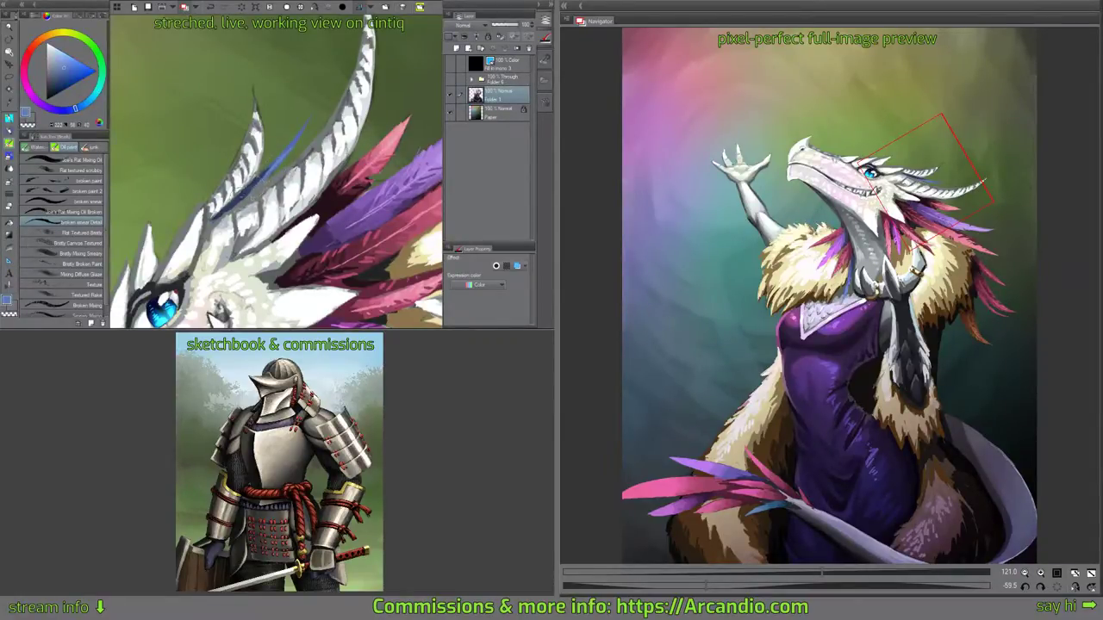
alt+click(259, 181)
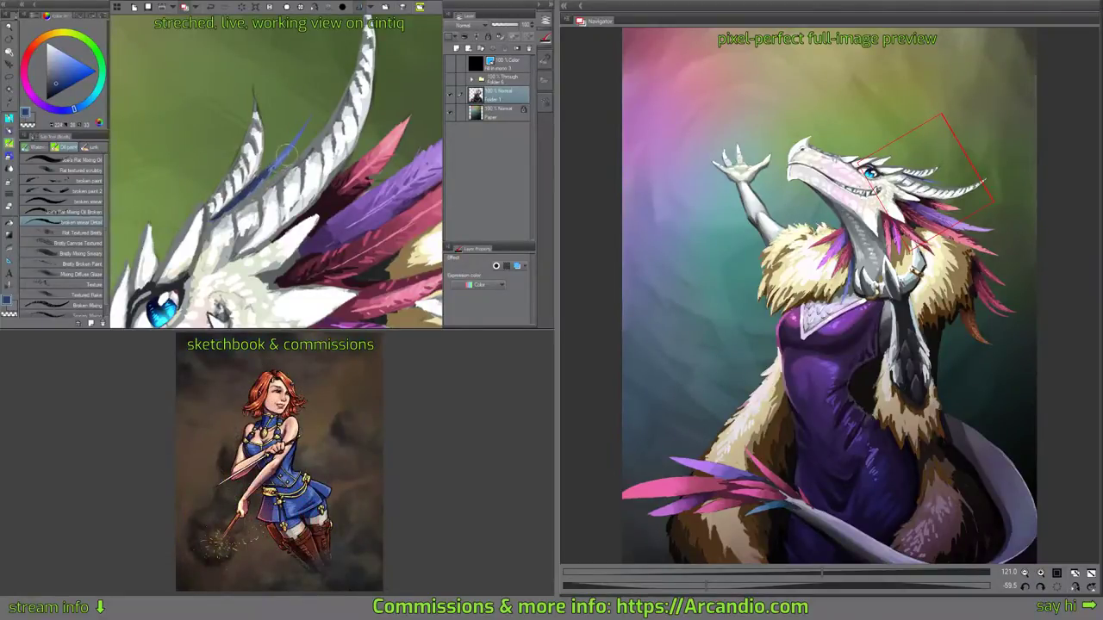
drag(349, 174, 325, 142)
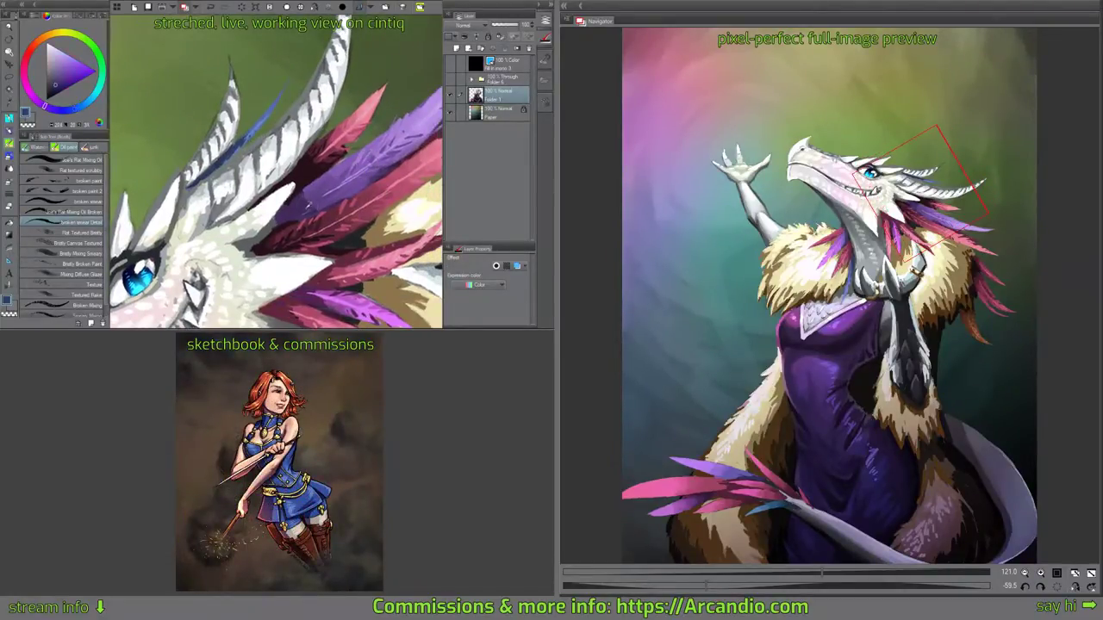
Touch up the bases and barbs of the purple and pink head feathers with sampled dark purple and pink.
scroll(338, 191, down, 2)
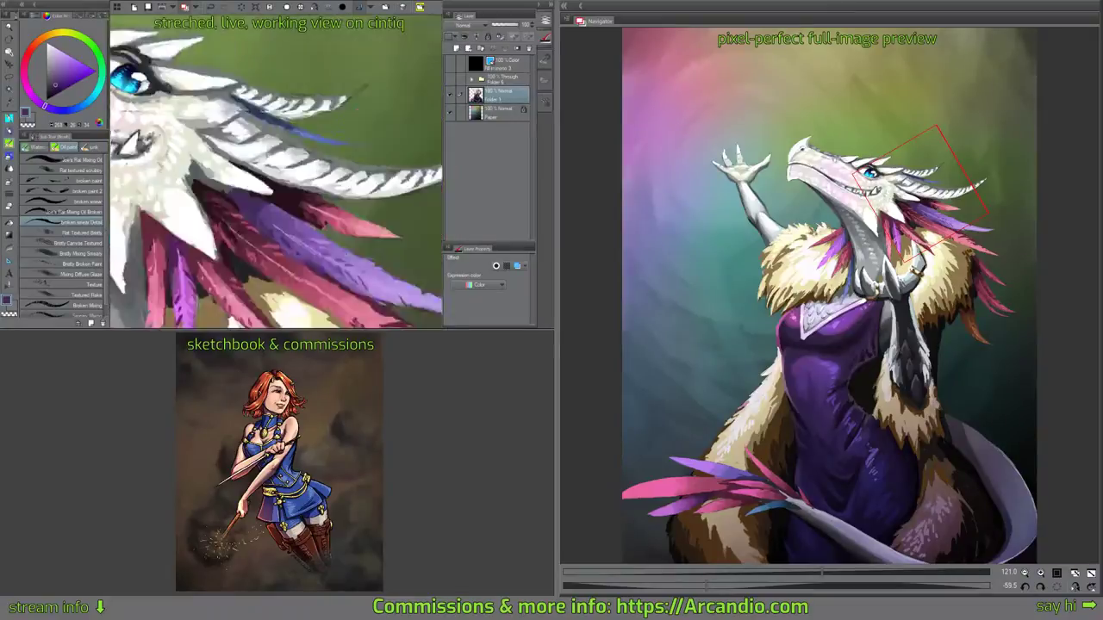
drag(243, 232, 249, 250)
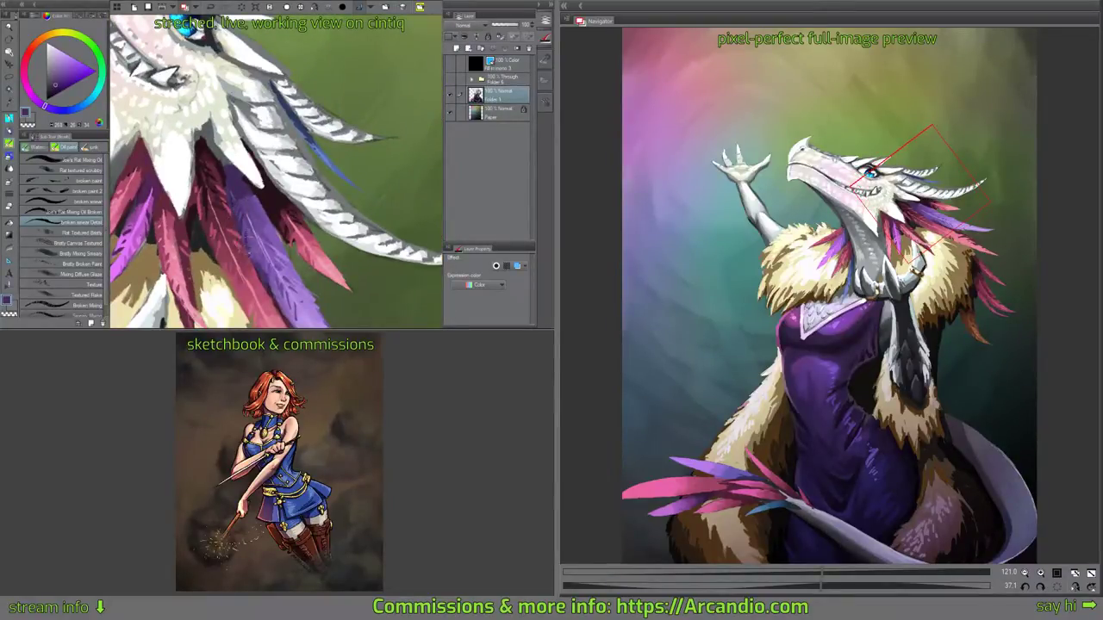
drag(288, 191, 299, 161)
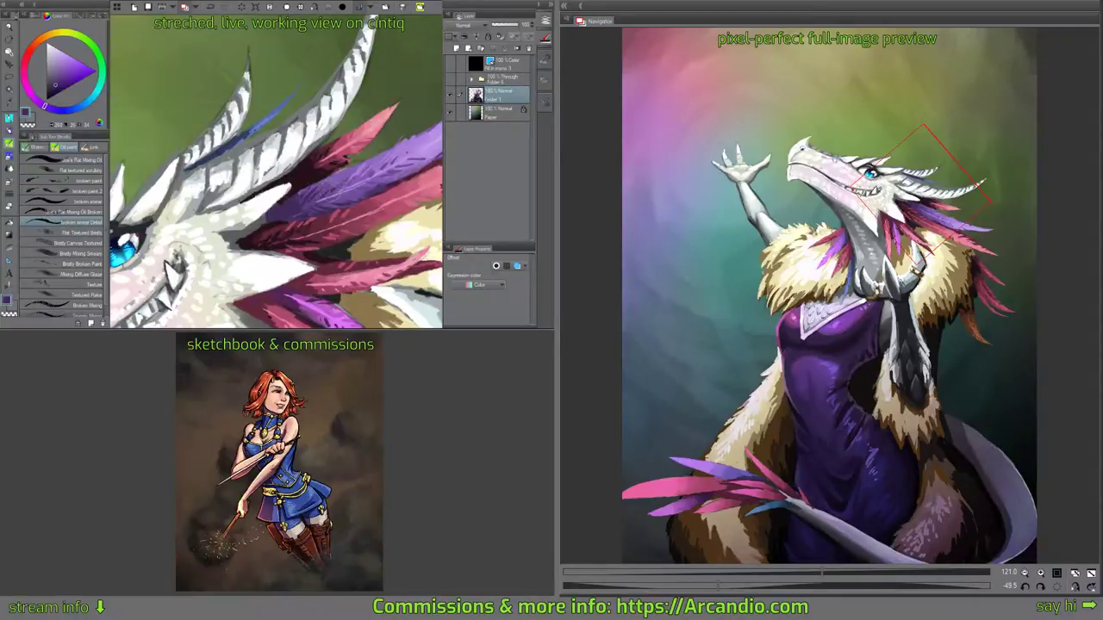
alt+click(309, 185)
drag(302, 192, 285, 211)
mouse_move(361, 156)
mouse_down()
mouse_move(343, 187)
mouse_move(277, 215)
mouse_move(355, 199)
mouse_move(337, 120)
mouse_up()
alt+click(312, 187)
drag(339, 168, 308, 175)
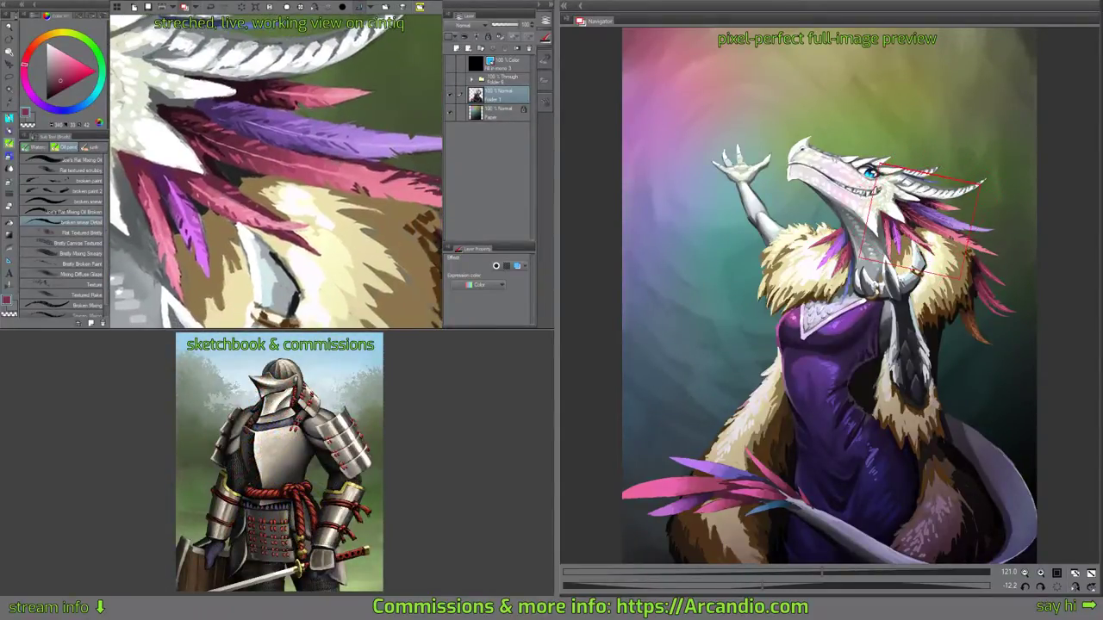
Save the painting while temporarily showing the folder with the glowing orb and rainbow light effects.
click(450, 79)
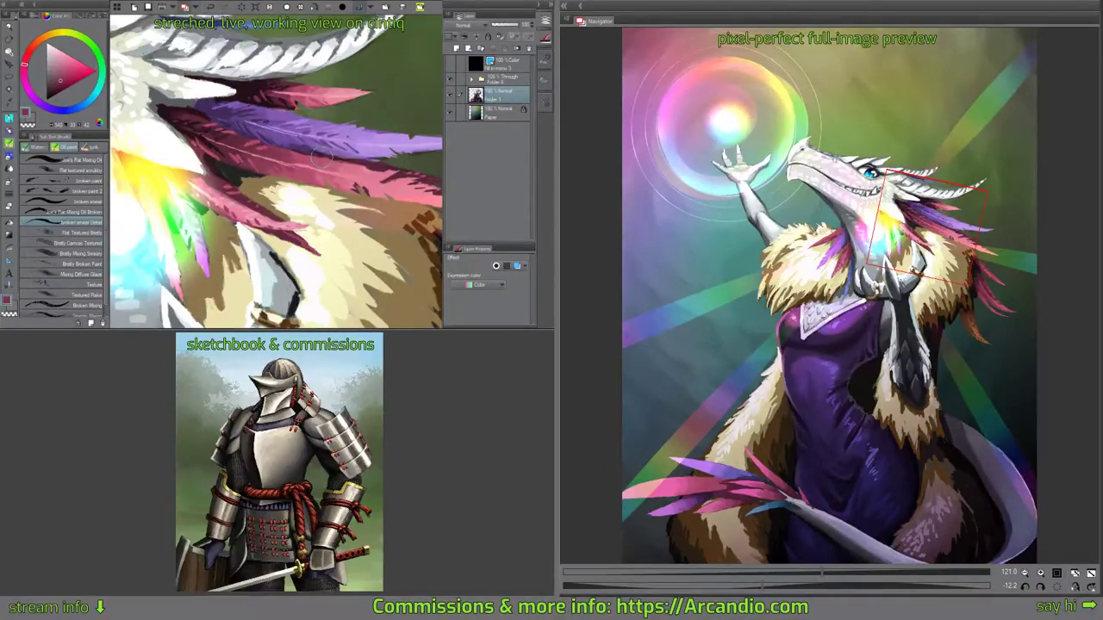
key(ctrl+s)
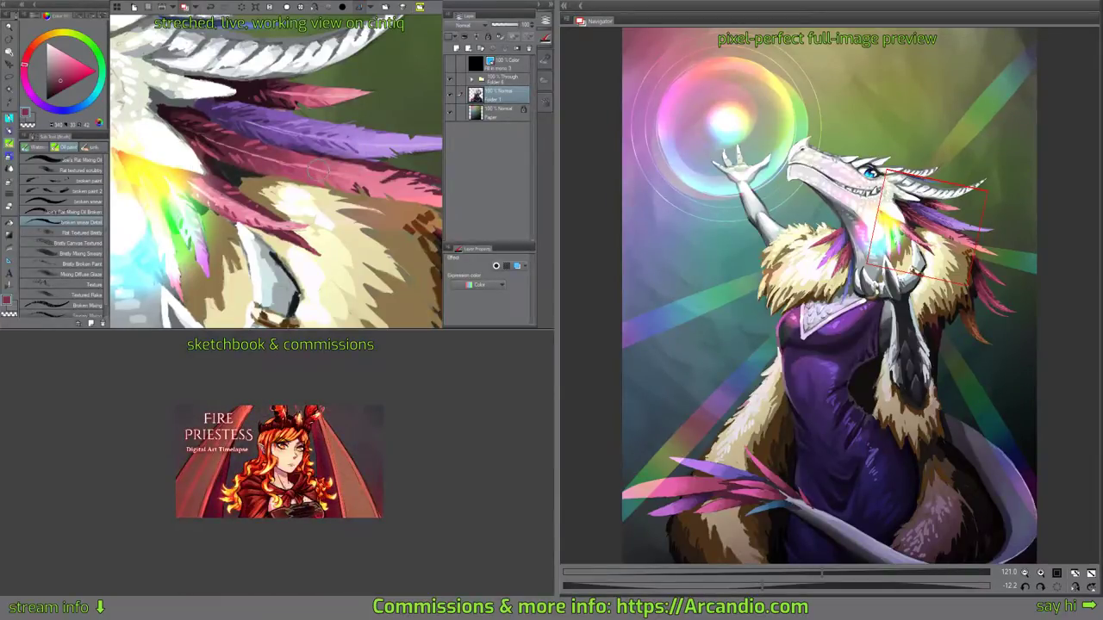
click(451, 79)
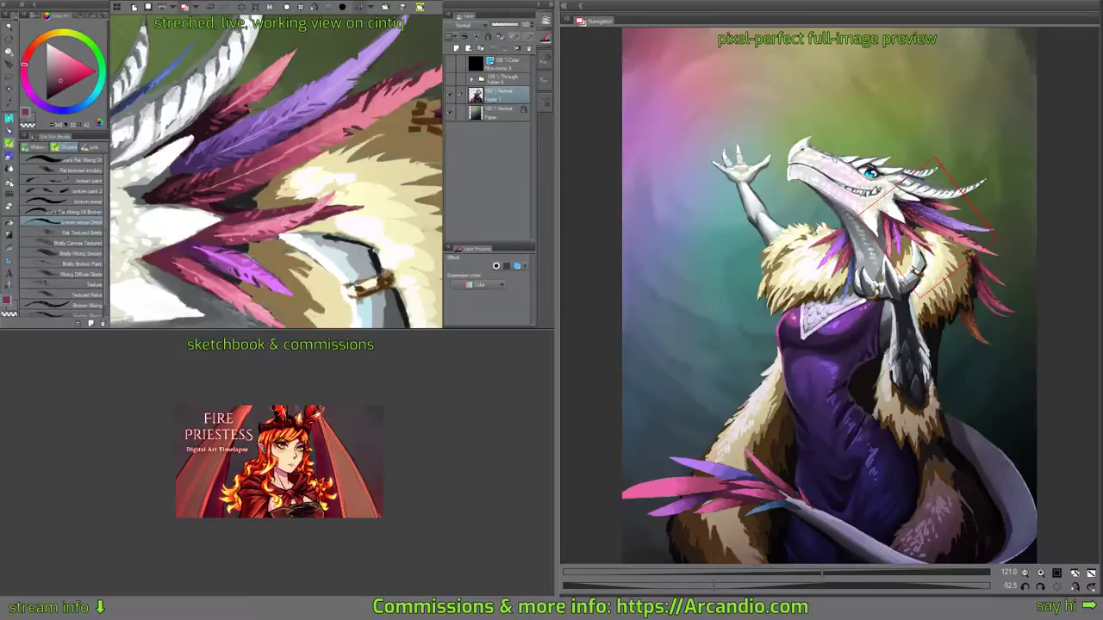
Choose the Fur brush and paint the first fur tufts on the shoulder collar behind the head feathers with a sampled colour.
click(11, 193)
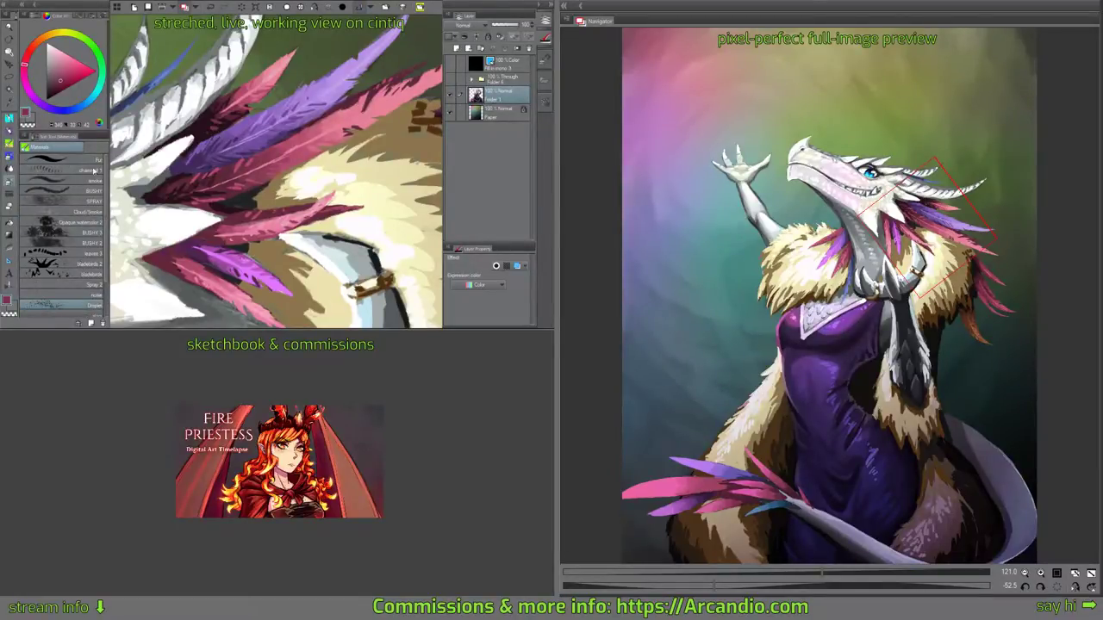
click(96, 161)
drag(323, 176, 318, 153)
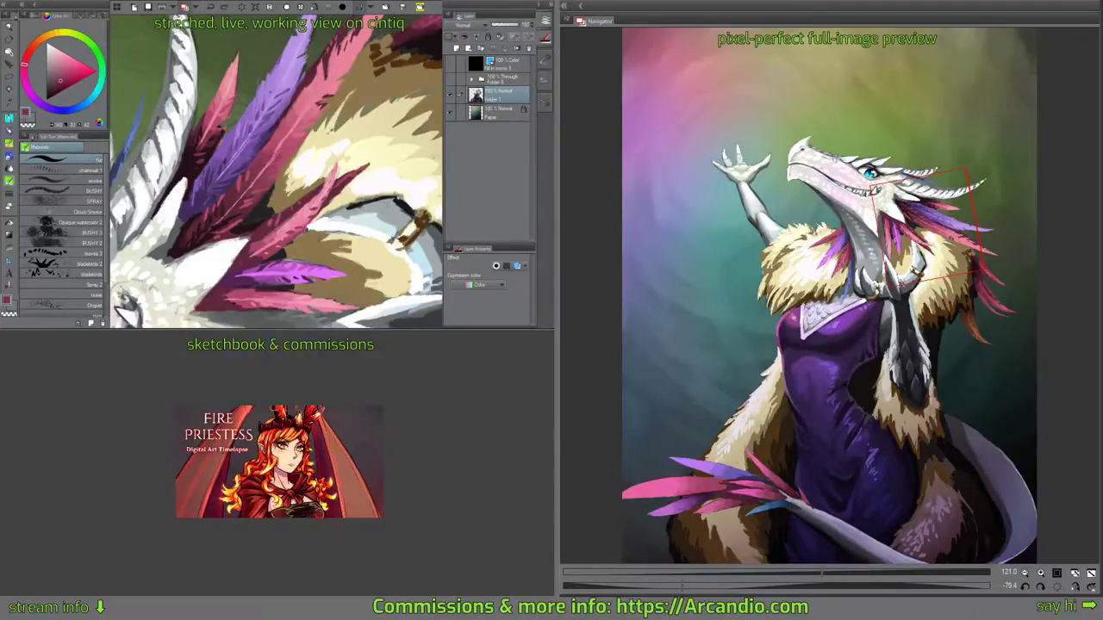
alt+click(331, 131)
mouse_move(327, 132)
mouse_down()
mouse_move(359, 84)
mouse_move(365, 94)
mouse_move(331, 168)
mouse_move(316, 138)
mouse_move(341, 136)
mouse_up()
mouse_move(317, 157)
mouse_down()
mouse_move(353, 139)
mouse_move(360, 152)
mouse_up()
drag(349, 167, 400, 161)
mouse_move(377, 182)
mouse_down()
mouse_move(412, 169)
mouse_move(411, 182)
mouse_up()
drag(395, 201, 432, 191)
drag(337, 216, 347, 171)
Extend sampled cream fur tufts across the shoulder collar towards its brown edge, undoing the last two strokes.
alt+click(344, 203)
drag(336, 169, 358, 139)
mouse_move(350, 162)
mouse_down()
mouse_move(365, 142)
mouse_move(372, 156)
mouse_up()
mouse_move(365, 174)
mouse_down()
mouse_move(391, 159)
mouse_move(406, 166)
mouse_up()
drag(370, 177, 247, 198)
drag(280, 175, 305, 146)
drag(295, 183, 330, 167)
drag(321, 175, 350, 161)
drag(276, 206, 300, 190)
mouse_move(292, 214)
mouse_down()
mouse_move(316, 191)
mouse_move(340, 197)
mouse_up()
drag(326, 226, 335, 213)
drag(326, 153, 368, 145)
drag(351, 164, 393, 150)
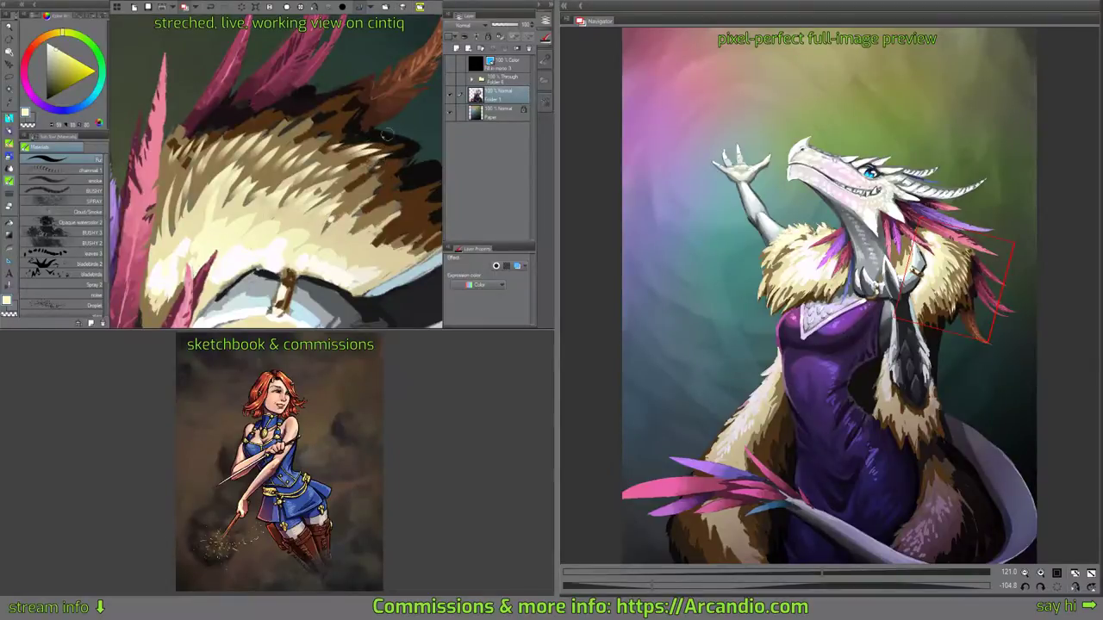
key(ctrl+z)
key(ctrl+z)
Layer sampled tan fur tufts over the transition between the shoulder collar's cream centre and brown outer edge.
alt+click(345, 151)
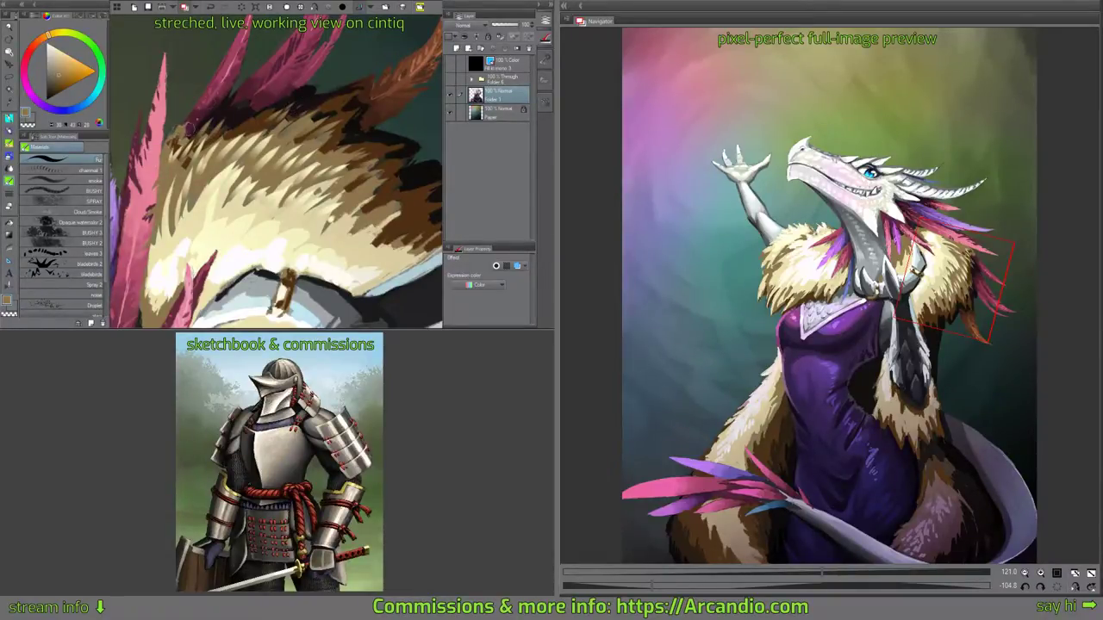
drag(206, 126, 224, 97)
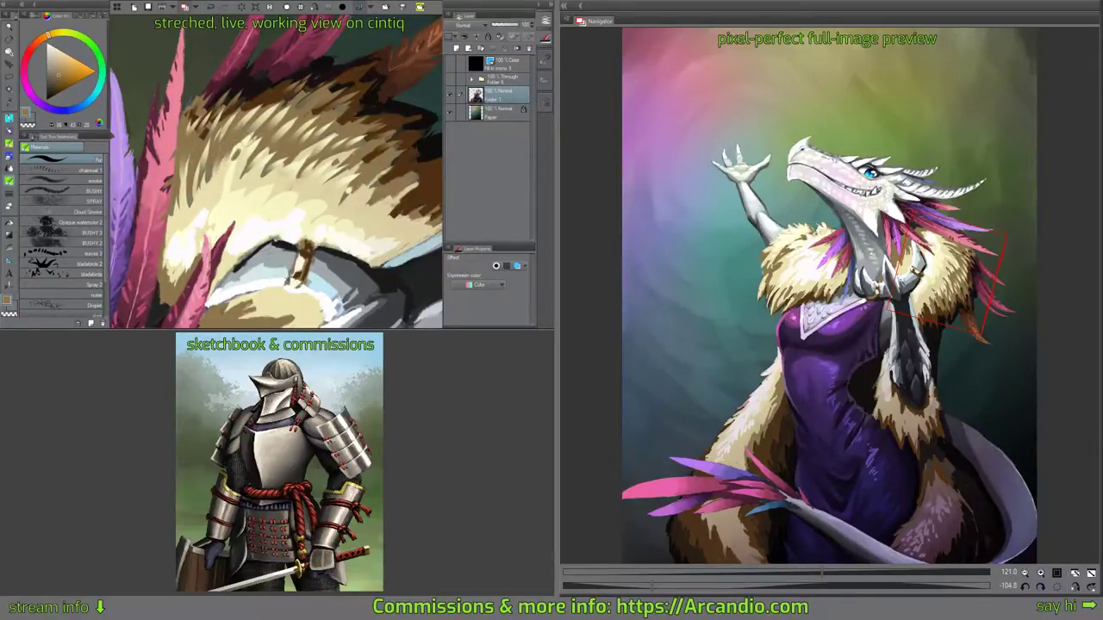
mouse_move(241, 166)
mouse_down()
mouse_move(258, 142)
mouse_move(280, 168)
mouse_move(349, 180)
mouse_up()
mouse_move(400, 126)
mouse_down()
mouse_move(358, 68)
mouse_move(302, 116)
mouse_move(348, 136)
mouse_move(302, 181)
mouse_move(368, 207)
mouse_move(363, 245)
mouse_up()
mouse_move(386, 186)
mouse_down()
mouse_move(371, 130)
mouse_move(346, 172)
mouse_up()
mouse_move(343, 112)
mouse_down()
mouse_move(334, 153)
mouse_move(369, 161)
mouse_up()
drag(370, 129, 390, 179)
mouse_move(368, 174)
mouse_down()
mouse_move(355, 212)
mouse_move(325, 200)
mouse_up()
mouse_move(317, 155)
mouse_down()
mouse_move(301, 188)
mouse_move(288, 177)
mouse_up()
Paint sampled dark brown tufts along the shoulder collar's outer edge near the orange feather and save the painting.
alt+click(293, 169)
mouse_move(310, 150)
mouse_down()
mouse_move(298, 174)
mouse_move(331, 185)
mouse_up()
mouse_move(355, 160)
mouse_down()
mouse_move(344, 188)
mouse_move(353, 192)
mouse_up()
mouse_move(382, 174)
mouse_down()
mouse_move(371, 197)
mouse_move(386, 203)
mouse_move(393, 229)
mouse_move(375, 185)
mouse_move(381, 172)
mouse_up()
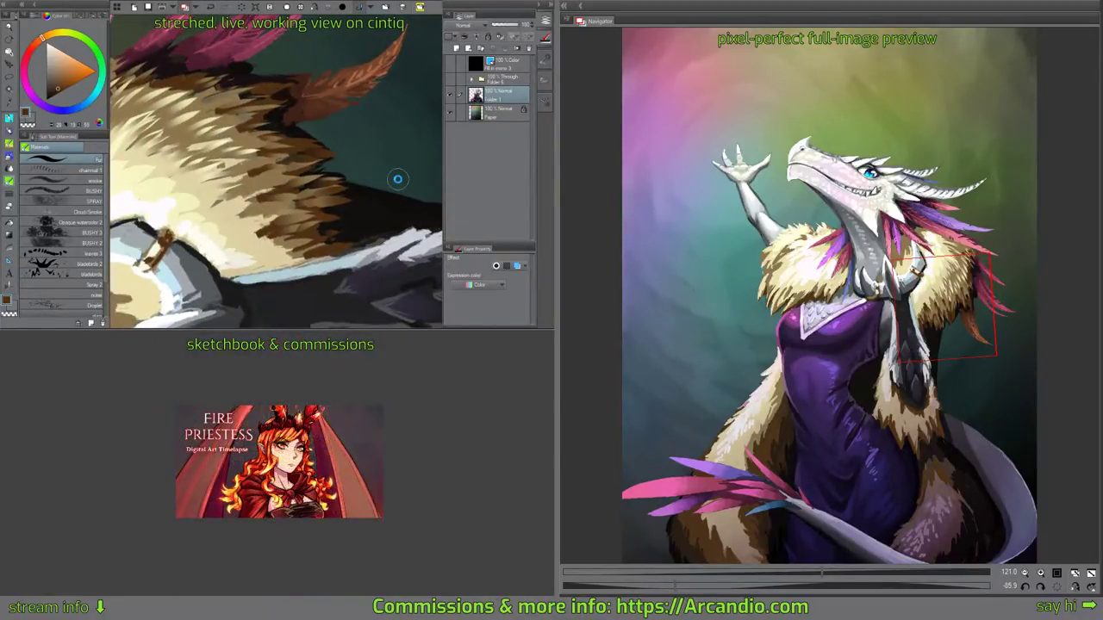
key(ctrl+s)
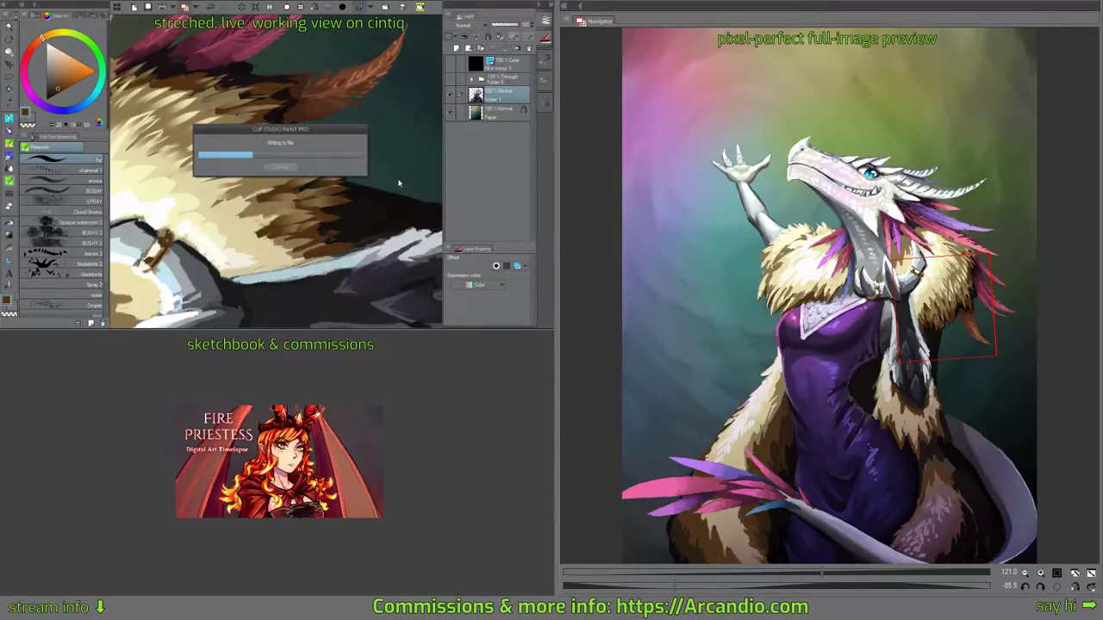
Blend the shoulder collar's brown and cream fur with short tufts in sampled browns and tan.
mouse_move(352, 146)
mouse_down()
mouse_move(350, 84)
mouse_move(298, 183)
mouse_move(348, 132)
mouse_move(330, 133)
mouse_move(338, 117)
mouse_move(336, 162)
mouse_up()
alt+click(323, 152)
alt+click(348, 142)
mouse_move(361, 141)
mouse_down()
mouse_move(347, 164)
mouse_move(355, 172)
mouse_up()
mouse_move(391, 156)
mouse_down()
mouse_move(369, 173)
mouse_move(382, 176)
mouse_up()
drag(295, 132, 277, 156)
mouse_move(324, 128)
mouse_down()
mouse_move(300, 155)
mouse_move(312, 160)
mouse_up()
mouse_move(346, 148)
mouse_down()
mouse_move(329, 164)
mouse_move(351, 165)
mouse_up()
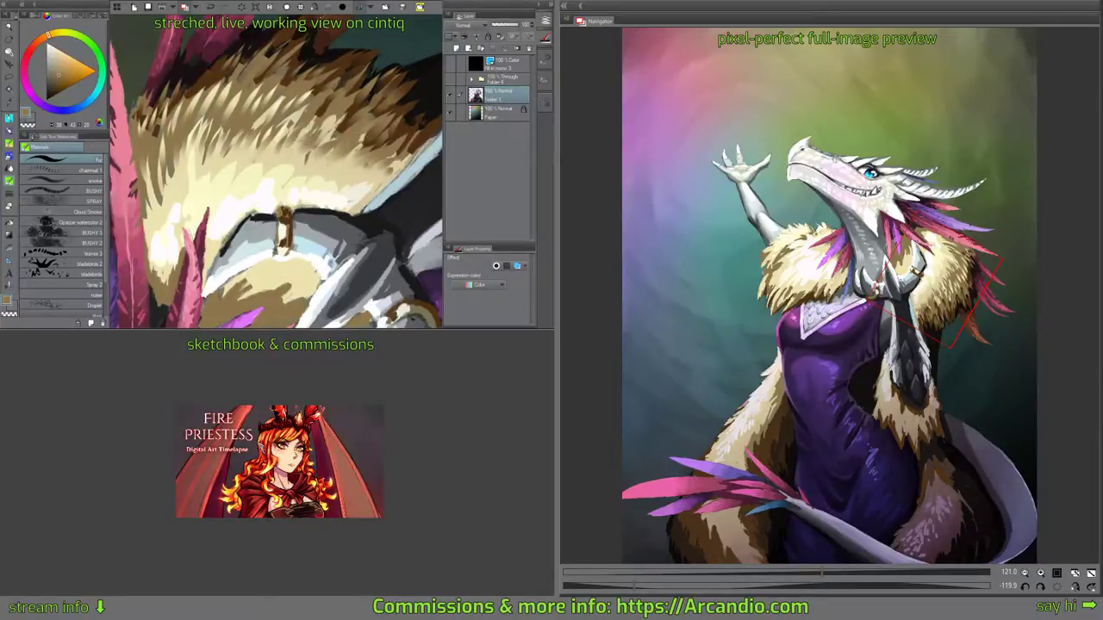
mouse_move(304, 108)
mouse_down()
mouse_move(282, 135)
mouse_move(331, 146)
mouse_move(342, 129)
mouse_up()
drag(409, 117, 399, 133)
drag(404, 125, 391, 98)
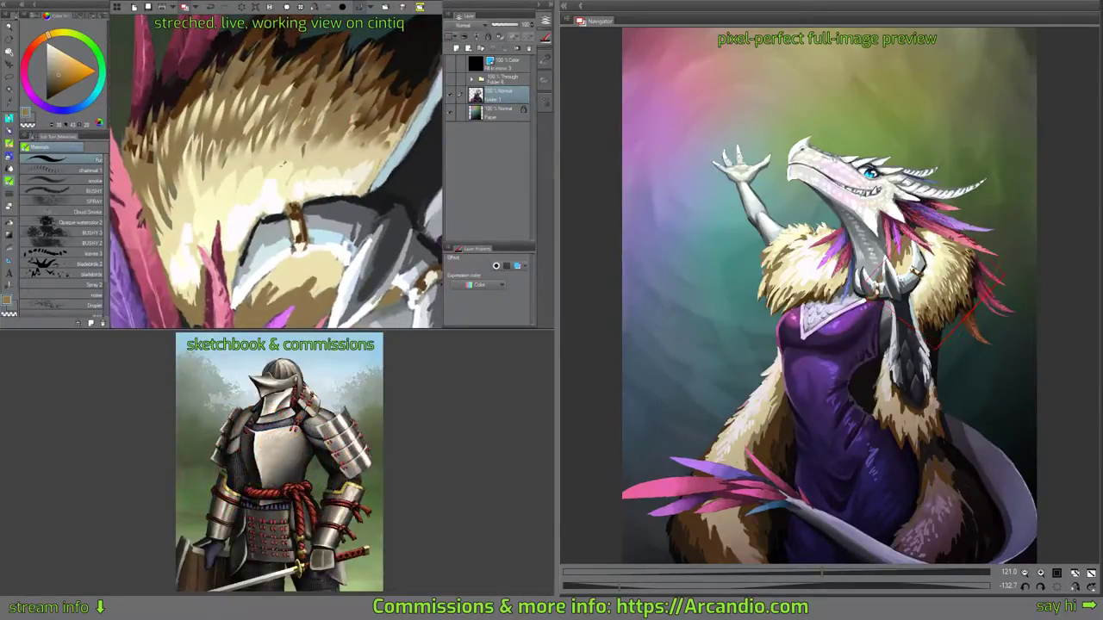
Paint short sampled cream tufts across the lower shoulder fur above the metal neck ring.
alt+click(283, 164)
mouse_move(290, 158)
mouse_down()
mouse_move(278, 174)
mouse_move(293, 170)
mouse_up()
mouse_move(318, 153)
mouse_down()
mouse_move(305, 168)
mouse_move(318, 171)
mouse_up()
mouse_move(344, 153)
mouse_down()
mouse_move(330, 174)
mouse_move(343, 175)
mouse_up()
drag(369, 156, 354, 175)
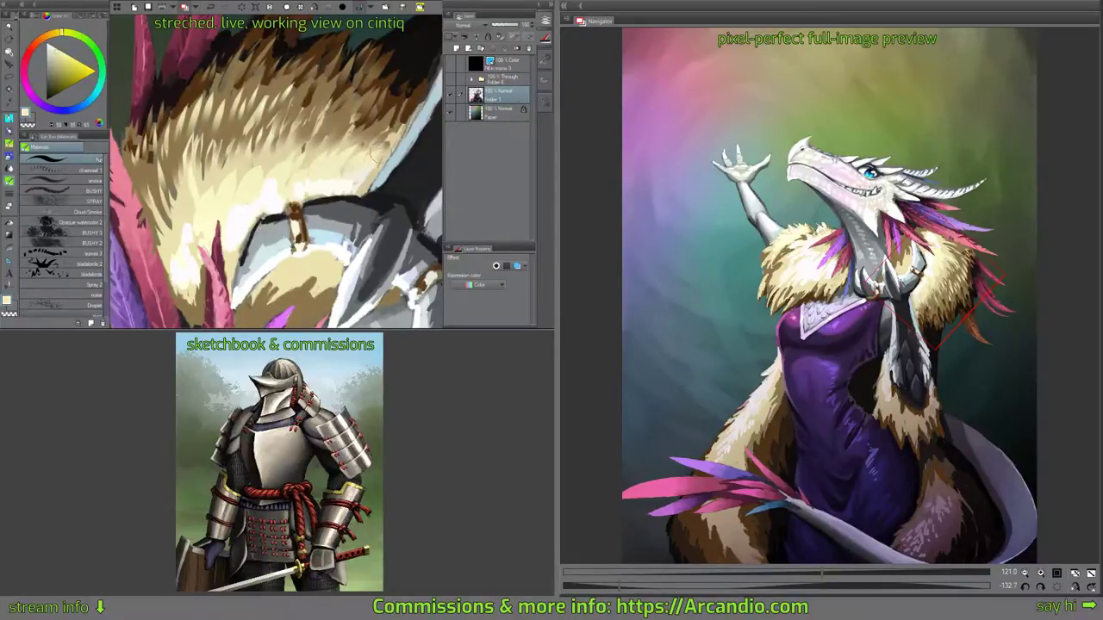
Continue the cream fur tufts along the inner part of the shoulder collar beside the pink head feathers.
drag(257, 162, 239, 179)
mouse_move(246, 133)
mouse_down()
mouse_move(211, 189)
mouse_move(150, 240)
mouse_move(192, 79)
mouse_up()
drag(233, 173, 322, 230)
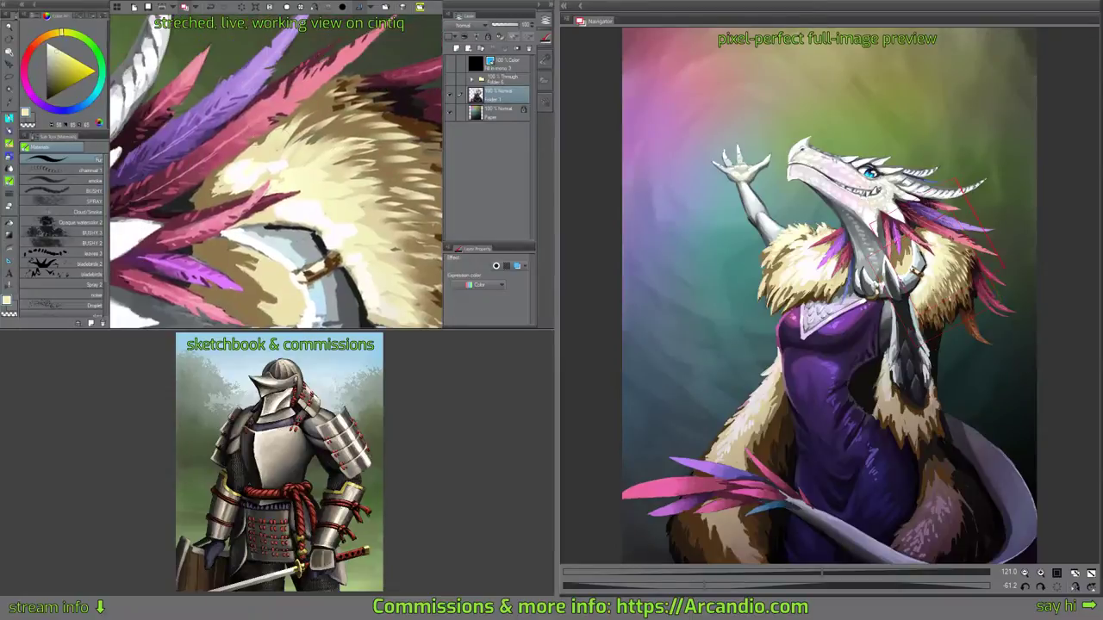
mouse_move(258, 142)
mouse_down()
mouse_move(241, 173)
mouse_move(284, 155)
mouse_move(263, 153)
mouse_move(320, 151)
mouse_up()
mouse_move(226, 179)
mouse_down()
mouse_move(223, 165)
mouse_move(243, 150)
mouse_up()
mouse_move(303, 177)
mouse_down()
mouse_move(322, 99)
mouse_move(303, 105)
mouse_move(305, 93)
mouse_move(258, 173)
mouse_up()
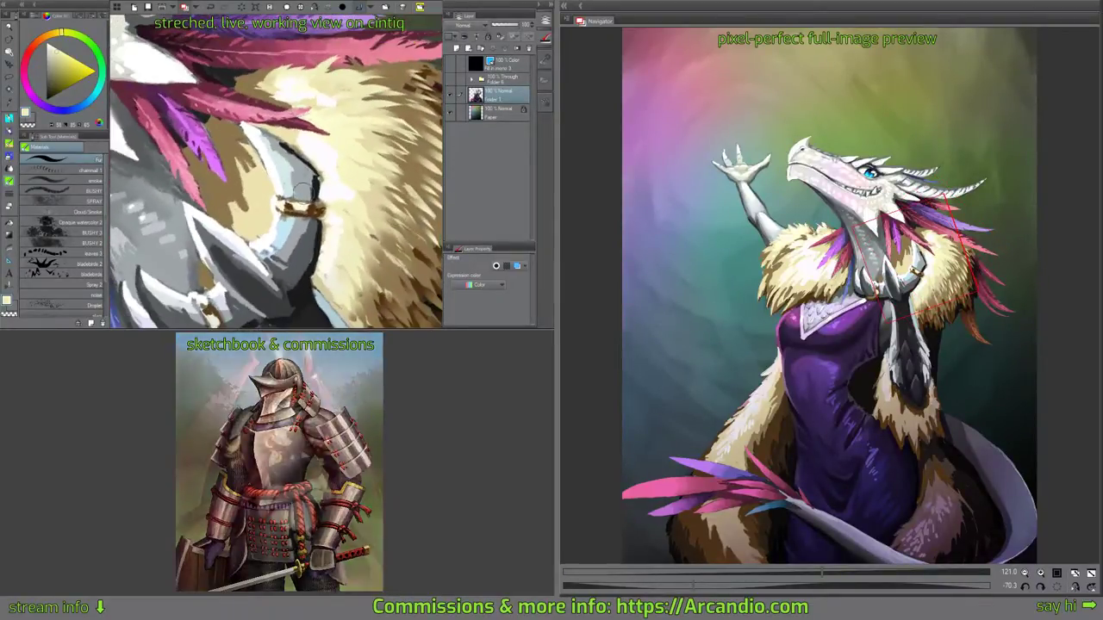
Paint sampled cream fur strands over the tan patch between the small purple feather and the metal neck ring.
alt+click(234, 169)
mouse_move(248, 161)
mouse_down()
mouse_move(261, 187)
mouse_move(238, 162)
mouse_move(250, 156)
mouse_up()
alt+click(250, 192)
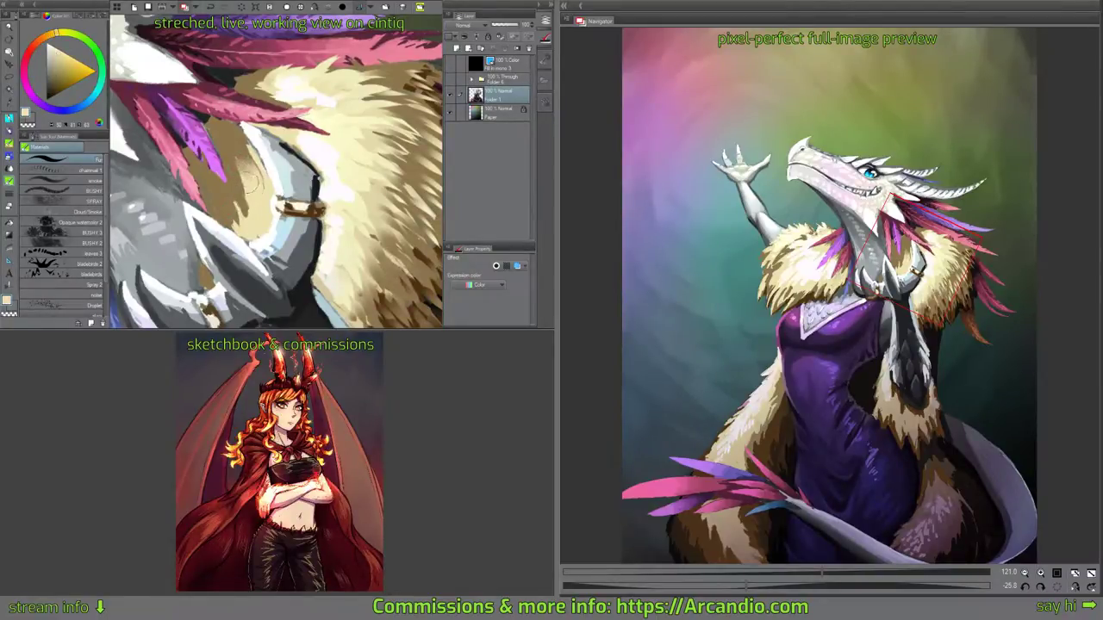
mouse_move(257, 215)
mouse_down()
mouse_move(241, 184)
mouse_move(224, 193)
mouse_move(232, 147)
mouse_up()
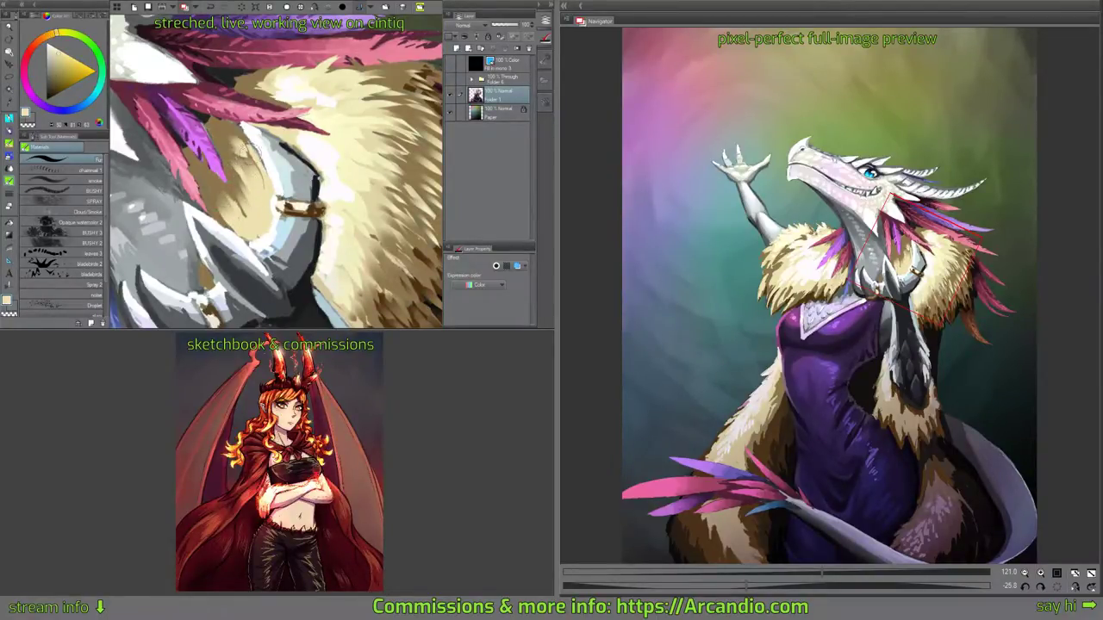
drag(336, 92, 241, 100)
drag(237, 162, 220, 180)
drag(303, 105, 271, 98)
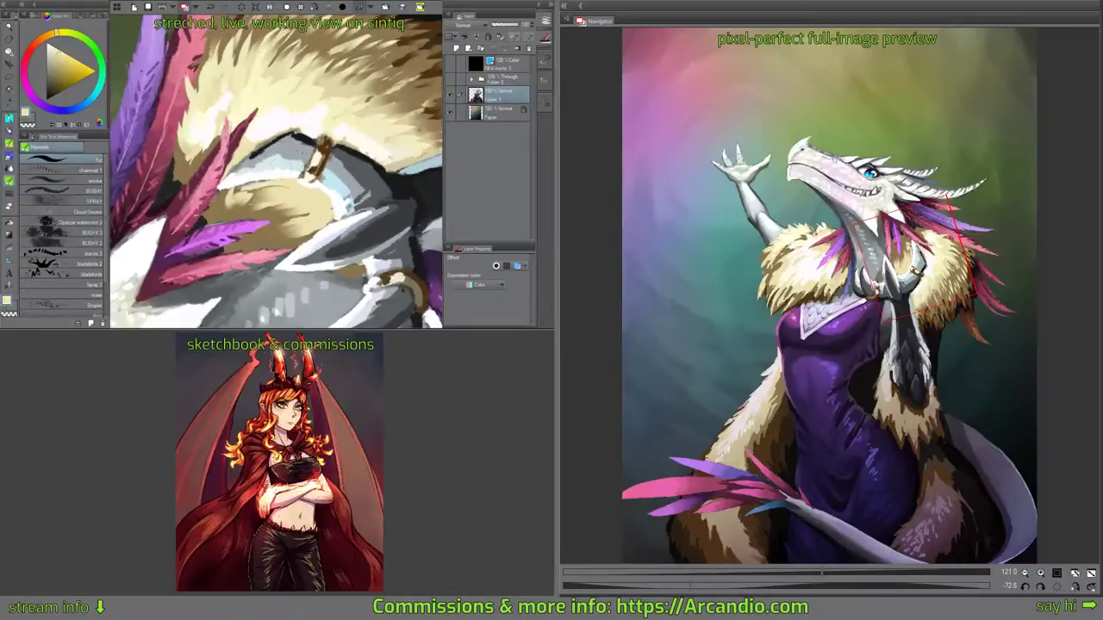
drag(257, 192, 308, 214)
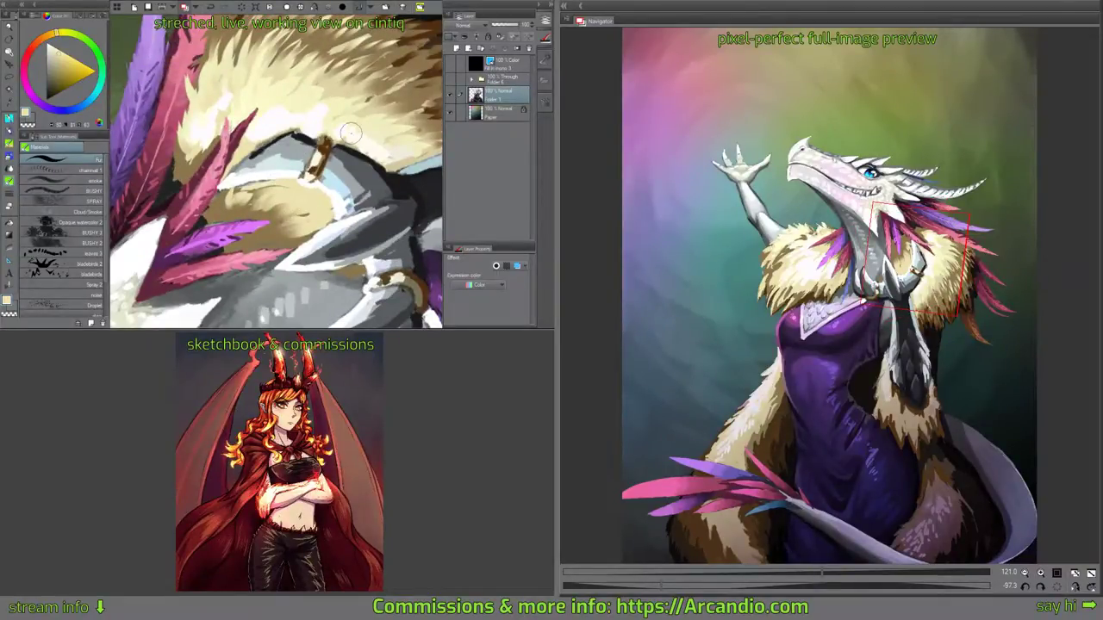
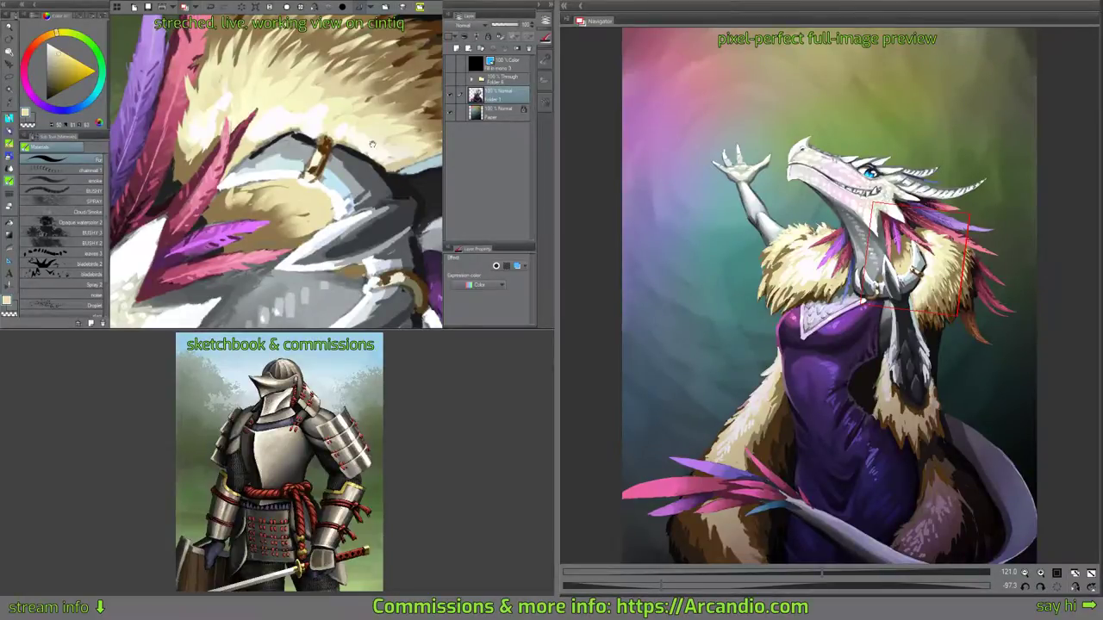
Paint sampled white highlight tufts across the shoulder fur directly above the metal neck ring.
drag(313, 116, 312, 155)
alt+click(283, 152)
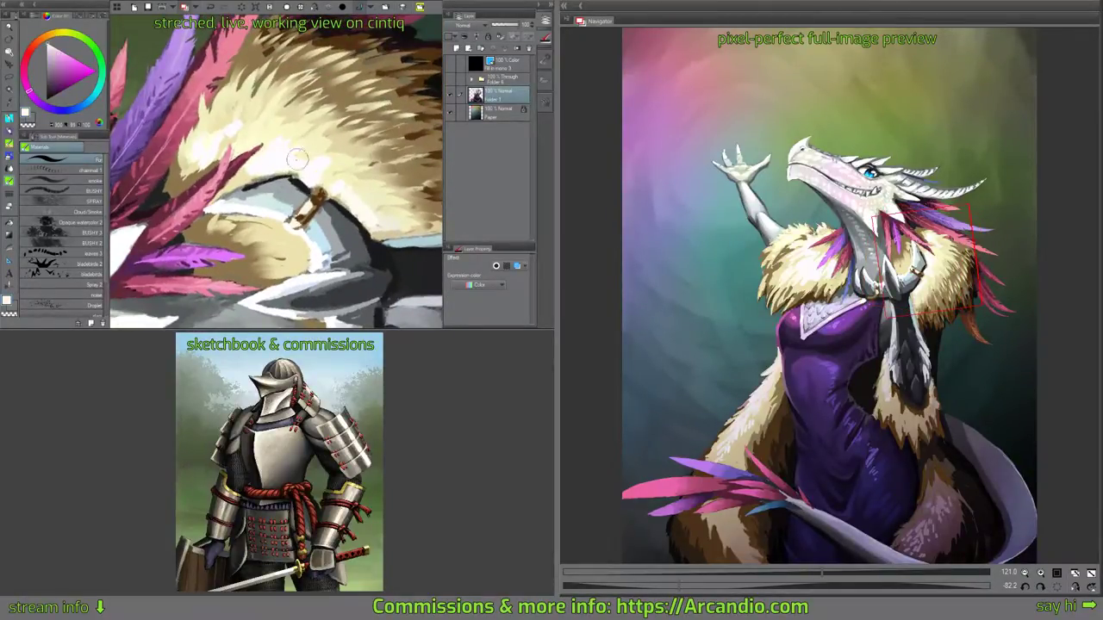
drag(379, 176, 370, 139)
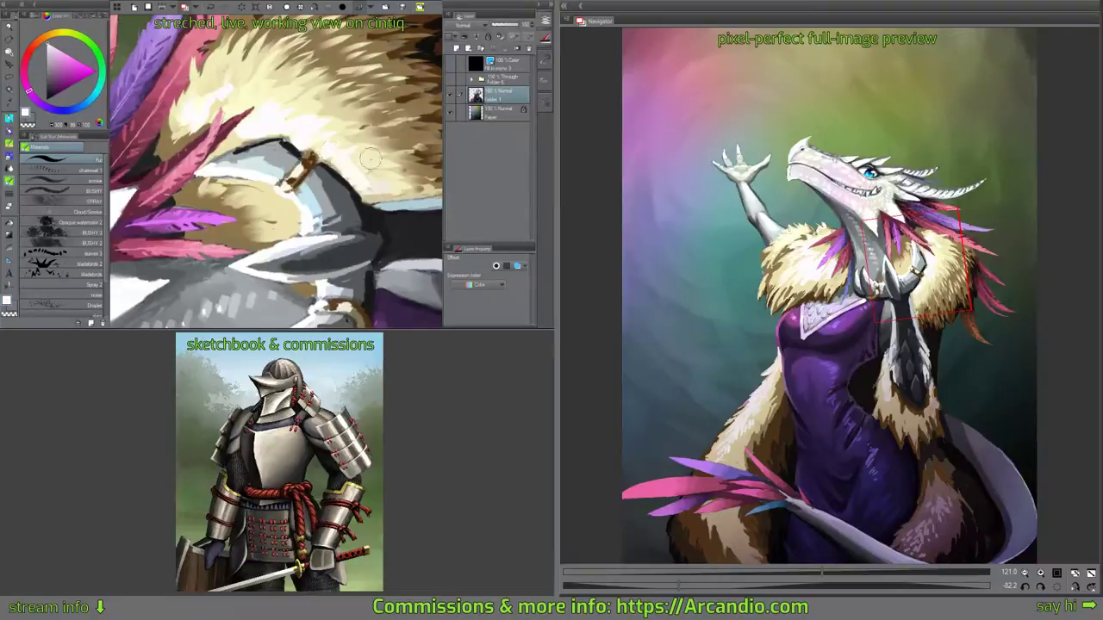
drag(198, 103, 215, 88)
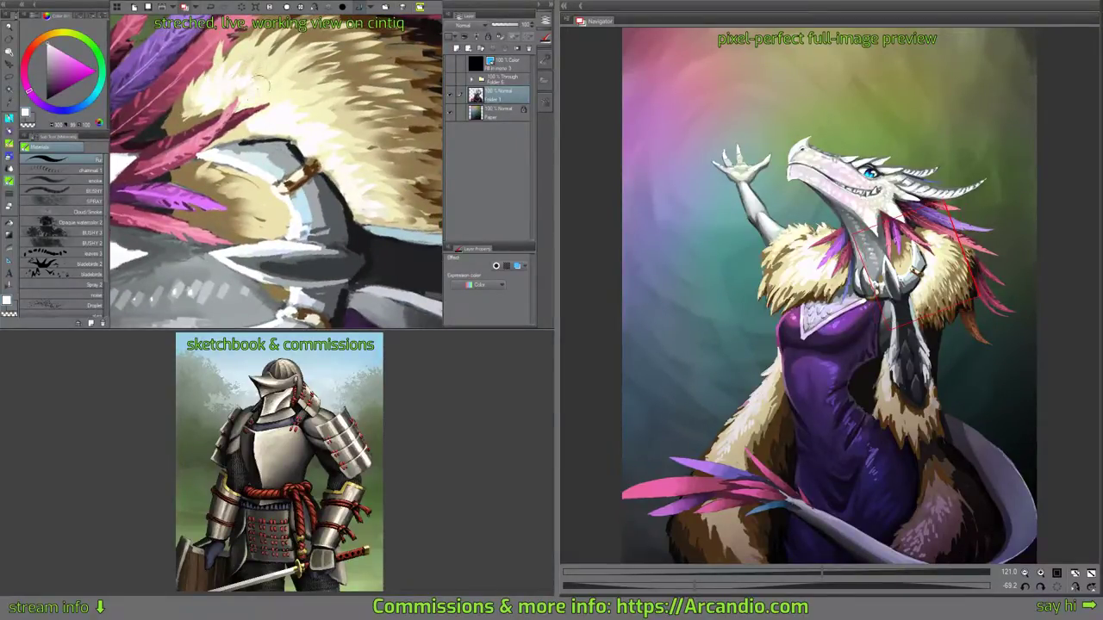
mouse_move(311, 56)
mouse_down()
mouse_move(269, 121)
mouse_move(364, 105)
mouse_move(375, 132)
mouse_up()
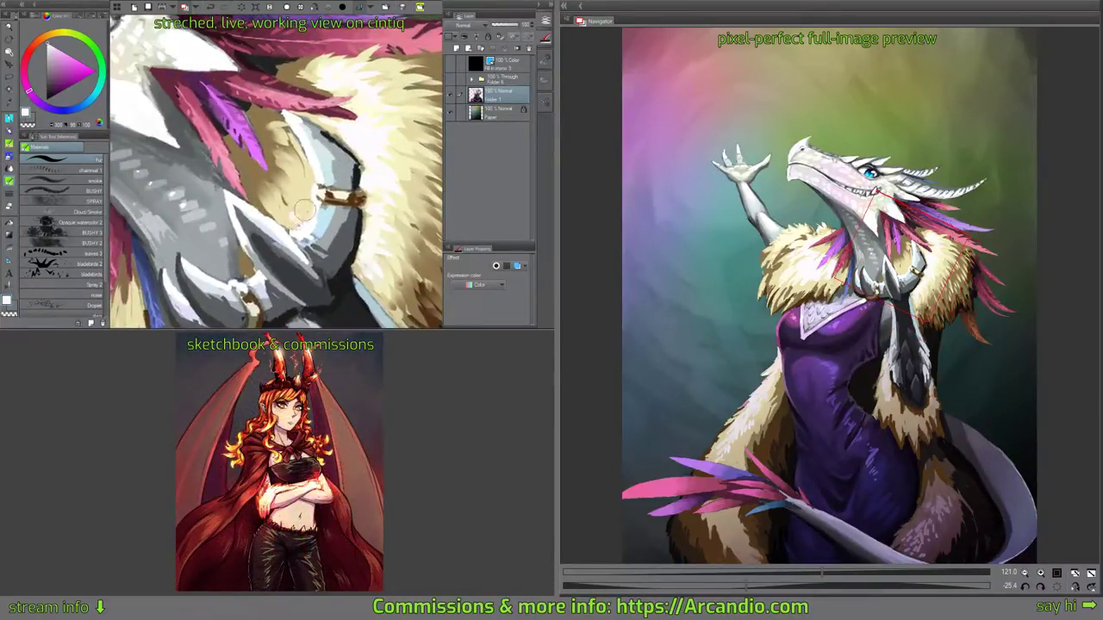
Refine the tan fur patch inside the metal neck ring with short strands in sampled white, cream and brown.
mouse_move(301, 165)
mouse_down()
mouse_move(296, 184)
mouse_move(320, 199)
mouse_move(283, 186)
mouse_up()
alt+click(314, 147)
alt+click(311, 214)
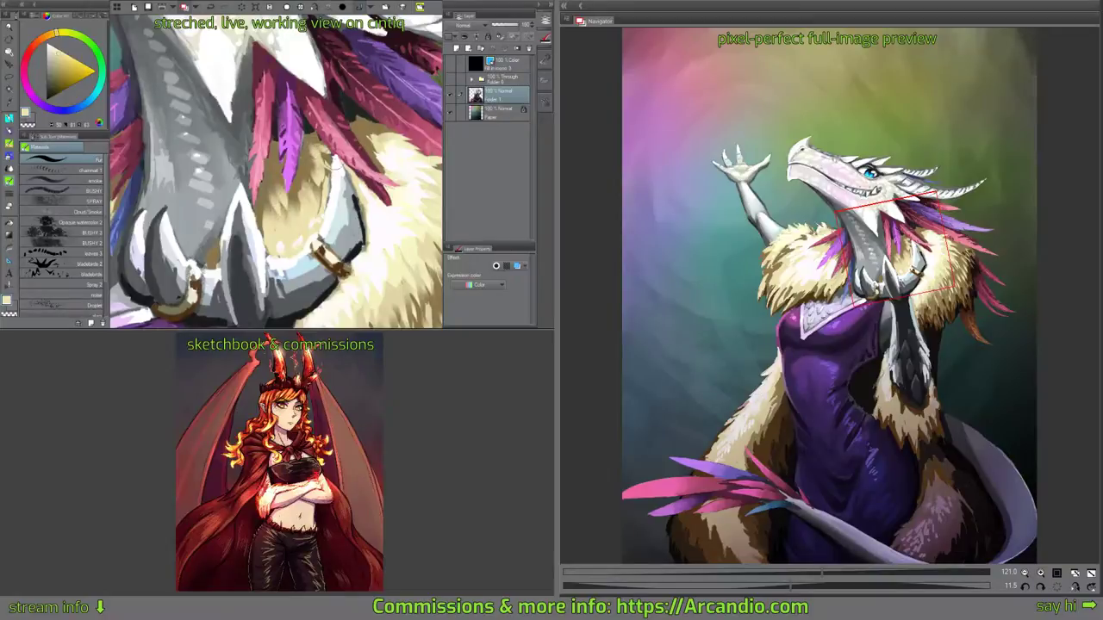
mouse_move(385, 128)
mouse_down()
mouse_move(373, 162)
mouse_move(433, 153)
mouse_move(415, 97)
mouse_move(409, 123)
mouse_move(400, 119)
mouse_move(419, 130)
mouse_up()
alt+click(385, 113)
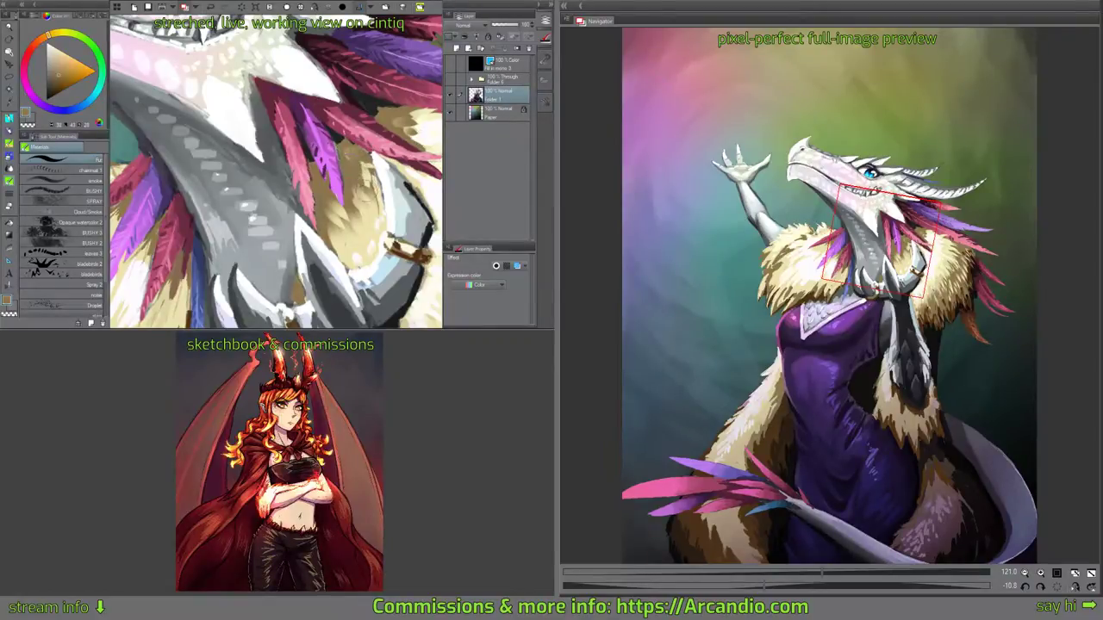
drag(333, 213, 361, 174)
Paint sampled dark brown tufts along the raised-arm collar's inner lower edge, beside the blue feather and white neckline.
alt+click(163, 237)
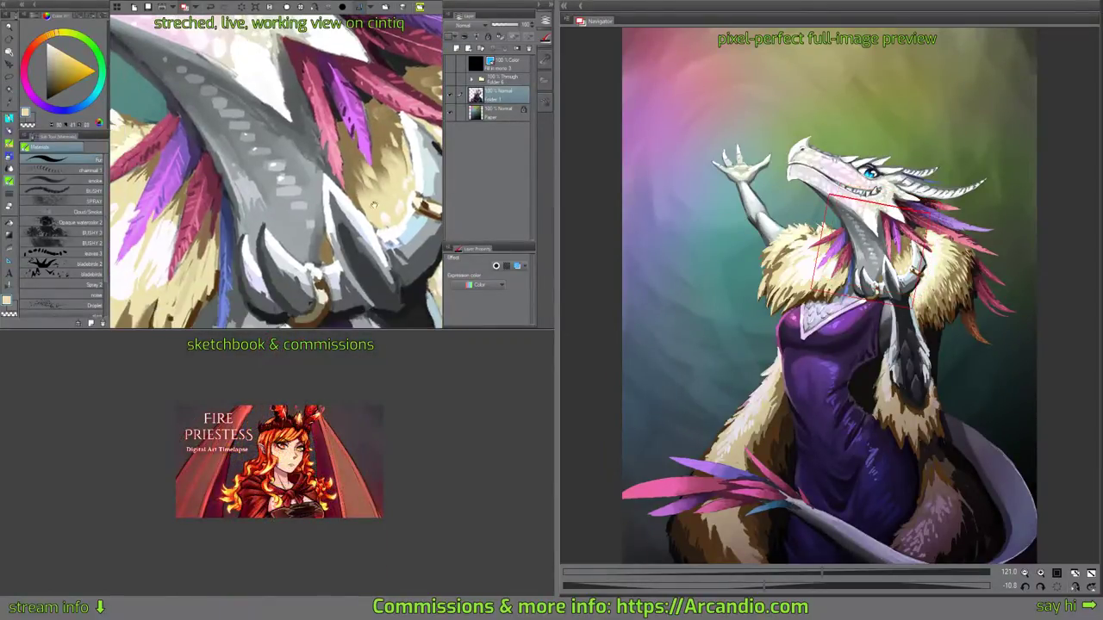
drag(164, 237, 276, 154)
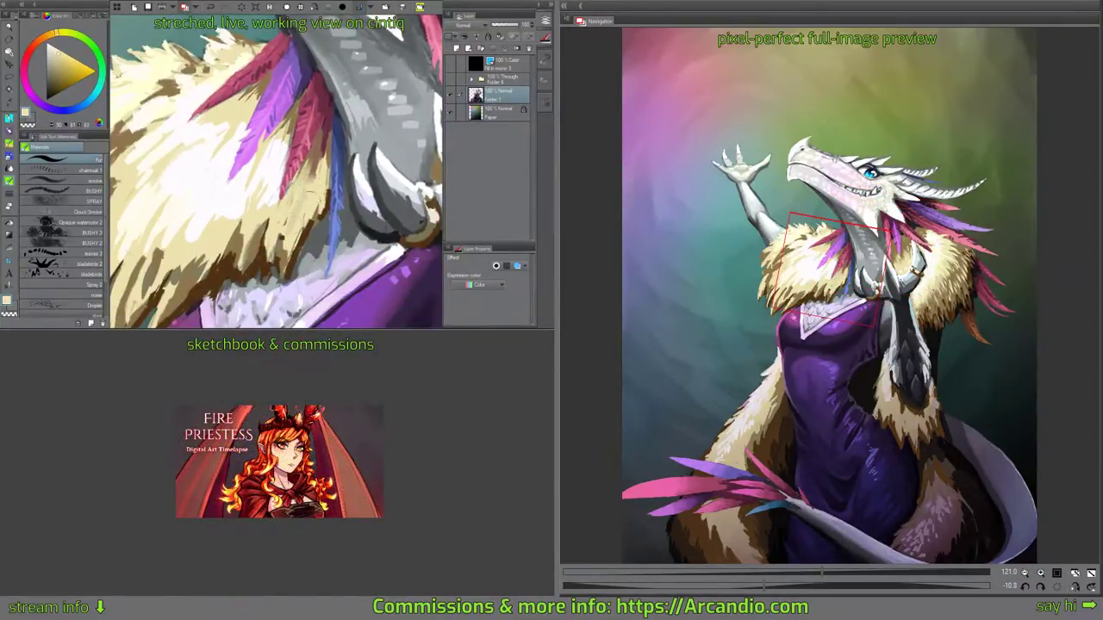
mouse_move(281, 224)
mouse_down()
mouse_move(314, 174)
mouse_move(319, 207)
mouse_up()
mouse_move(304, 168)
mouse_down()
mouse_move(321, 168)
mouse_move(293, 205)
mouse_up()
alt+click(309, 188)
alt+click(301, 207)
mouse_move(300, 183)
mouse_down()
mouse_move(290, 219)
mouse_move(269, 200)
mouse_move(347, 155)
mouse_move(271, 211)
mouse_move(299, 221)
mouse_move(277, 246)
mouse_up()
drag(289, 214, 265, 257)
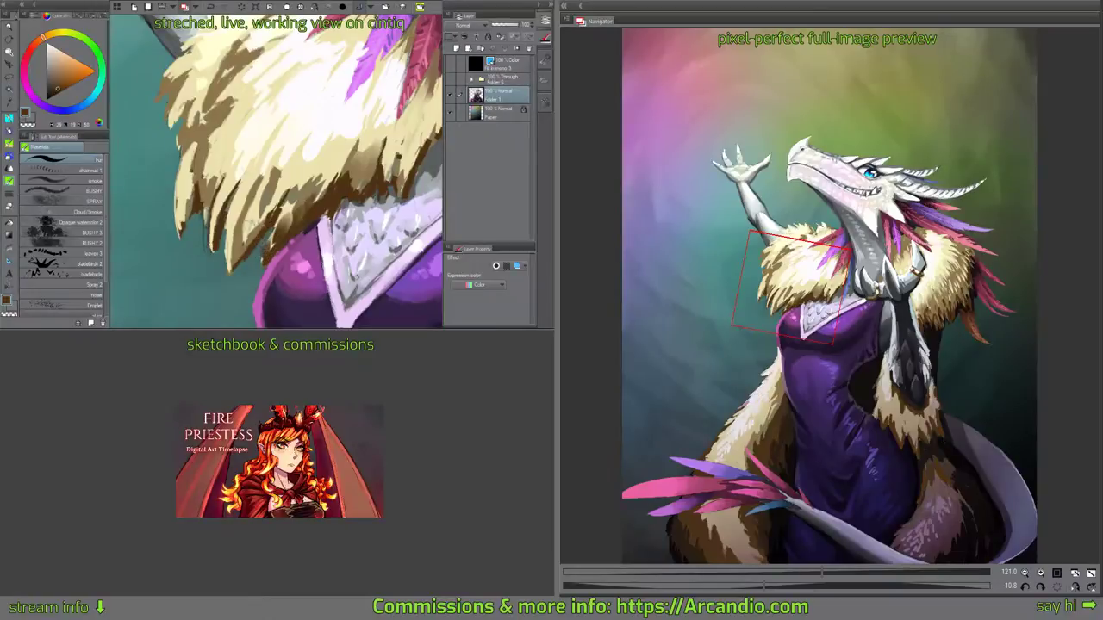
Continue the dark brown tufts along the raised-arm collar's hanging lower tips above the purple dress.
mouse_move(257, 219)
mouse_down()
mouse_move(240, 254)
mouse_move(261, 239)
mouse_move(267, 248)
mouse_move(228, 265)
mouse_up()
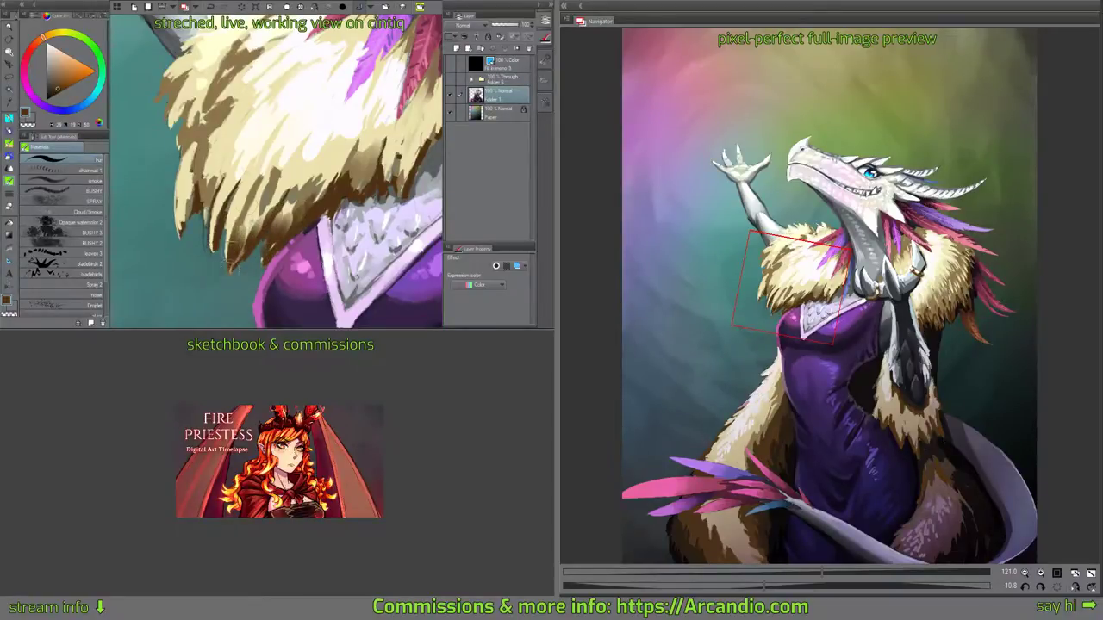
mouse_move(251, 198)
mouse_down()
mouse_move(245, 252)
mouse_move(226, 231)
mouse_move(215, 259)
mouse_up()
mouse_move(199, 185)
mouse_down()
mouse_move(181, 231)
mouse_move(202, 227)
mouse_up()
mouse_move(207, 194)
mouse_down()
mouse_move(214, 269)
mouse_move(188, 227)
mouse_move(212, 221)
mouse_move(193, 256)
mouse_up()
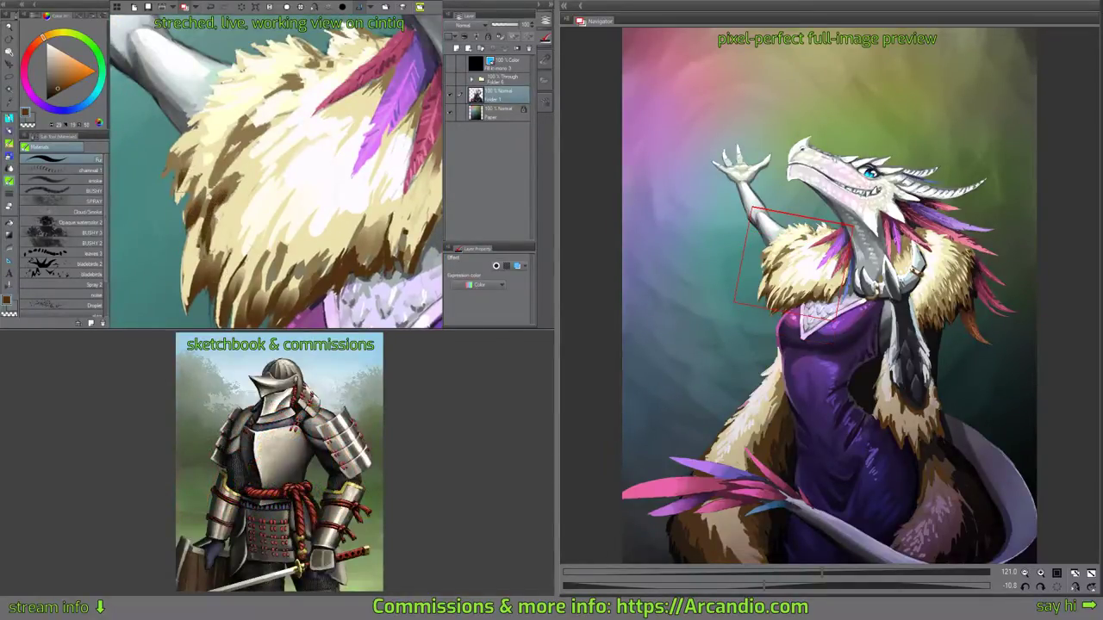
Add dark brown shadow tufts down the outer side of the raised-arm collar below the arm.
mouse_move(182, 154)
mouse_down()
mouse_move(163, 180)
mouse_move(178, 195)
mouse_up()
drag(197, 169, 190, 210)
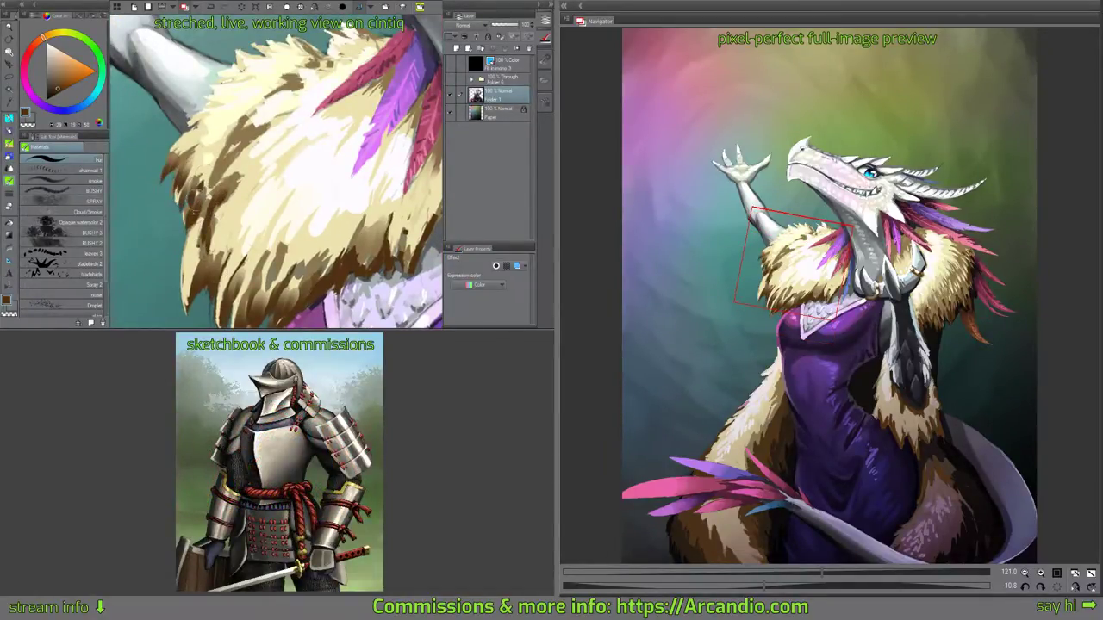
drag(236, 165, 210, 214)
drag(227, 195, 216, 236)
mouse_move(241, 217)
mouse_down()
mouse_move(218, 240)
mouse_move(216, 267)
mouse_up()
drag(239, 246, 219, 286)
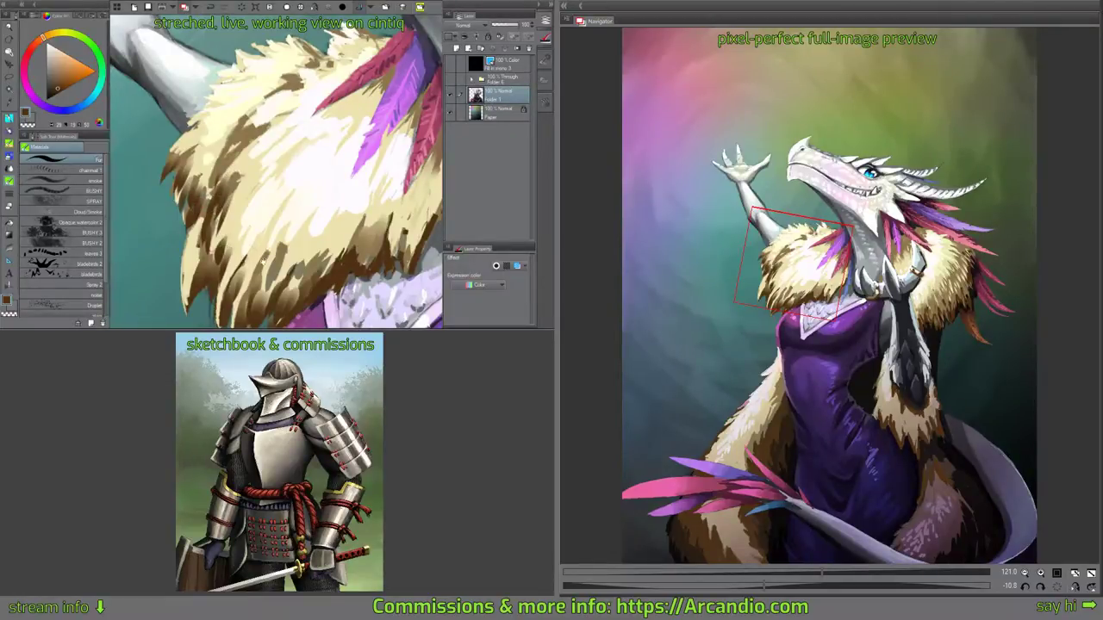
Blend the raised-arm collar's lower and outer dark fur into the cream with tufts in a sampled tan brown.
mouse_move(339, 265)
mouse_down()
mouse_move(307, 198)
mouse_move(264, 198)
mouse_move(278, 214)
mouse_up()
alt+click(334, 169)
drag(298, 176, 291, 205)
mouse_move(295, 163)
mouse_down()
mouse_move(284, 189)
mouse_move(250, 208)
mouse_move(248, 197)
mouse_up()
drag(240, 157, 209, 195)
drag(226, 182, 212, 223)
drag(256, 173, 230, 217)
mouse_move(208, 167)
mouse_down()
mouse_move(258, 193)
mouse_move(207, 219)
mouse_up()
drag(215, 208, 201, 258)
drag(204, 207, 197, 241)
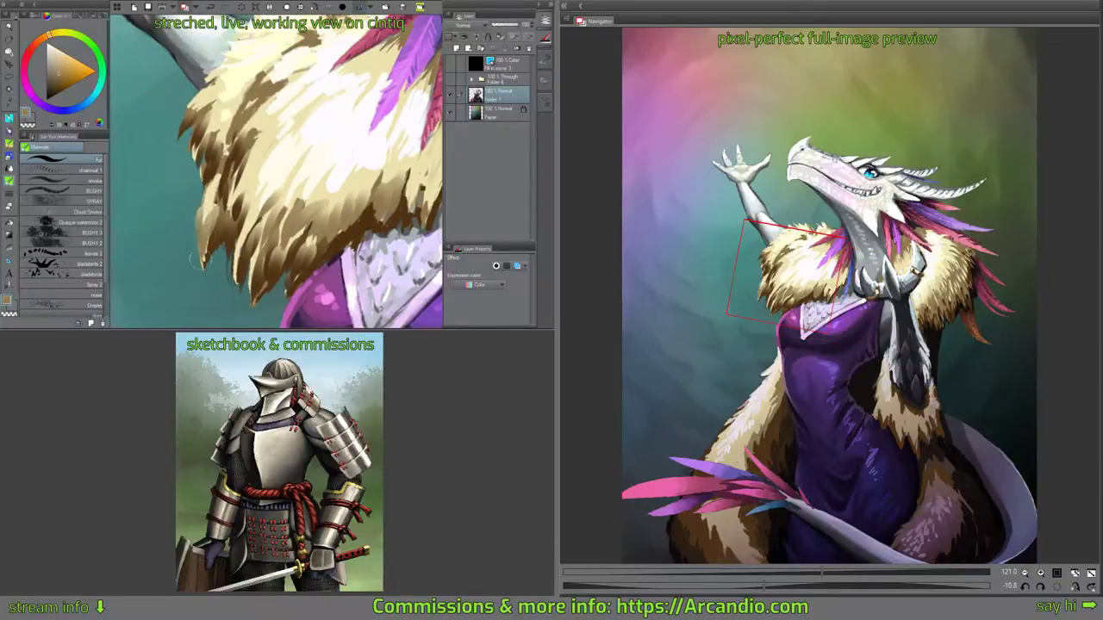
Paint more tan tufts between the dark clumps on the outer half of the raised-arm collar.
drag(251, 205, 237, 256)
drag(248, 209, 236, 252)
drag(224, 175, 204, 205)
drag(276, 102, 270, 173)
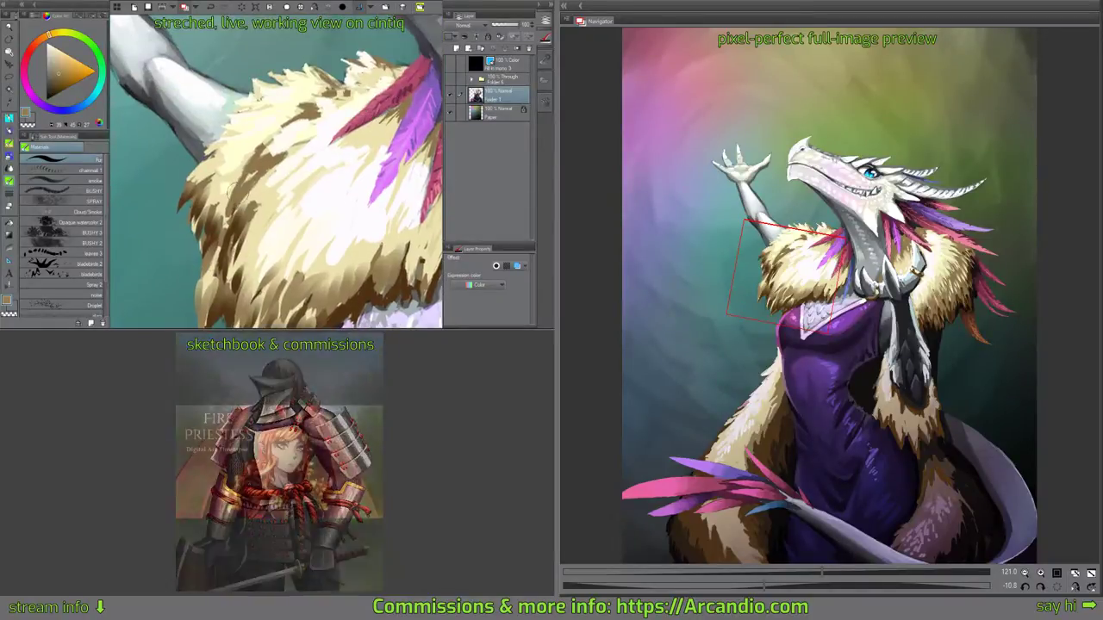
mouse_move(317, 144)
mouse_down()
mouse_move(311, 136)
mouse_move(226, 222)
mouse_move(260, 227)
mouse_move(257, 247)
mouse_up()
drag(262, 192, 248, 229)
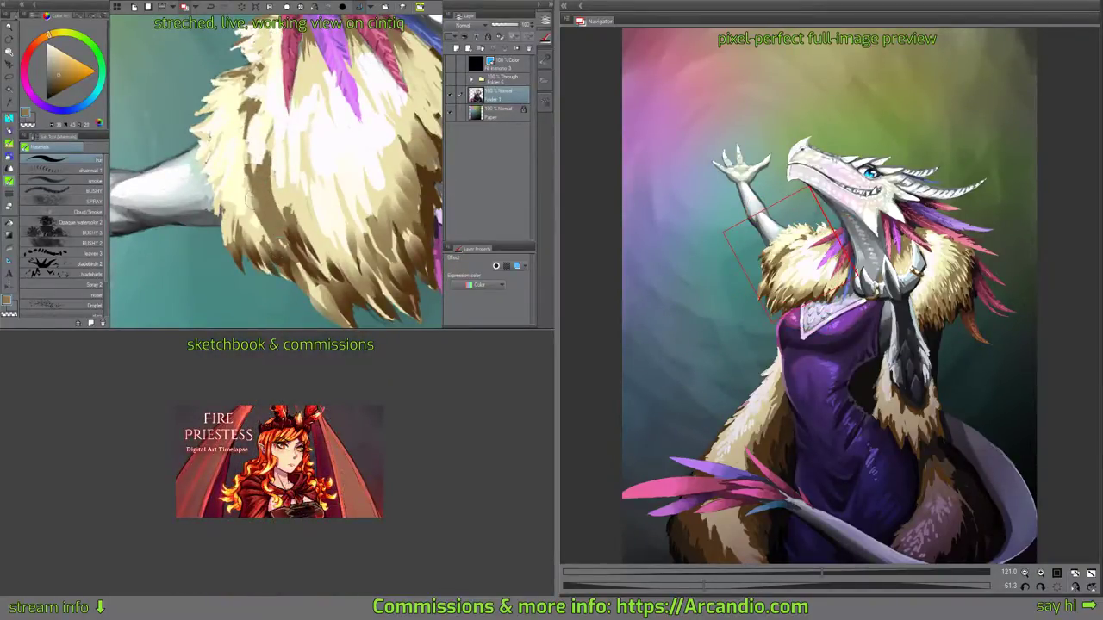
Undo the last stroke and paint tan tufts over the raised-arm collar's upper outer fur beside the pink feather.
mouse_move(257, 154)
mouse_down()
mouse_move(244, 195)
mouse_move(271, 261)
mouse_up()
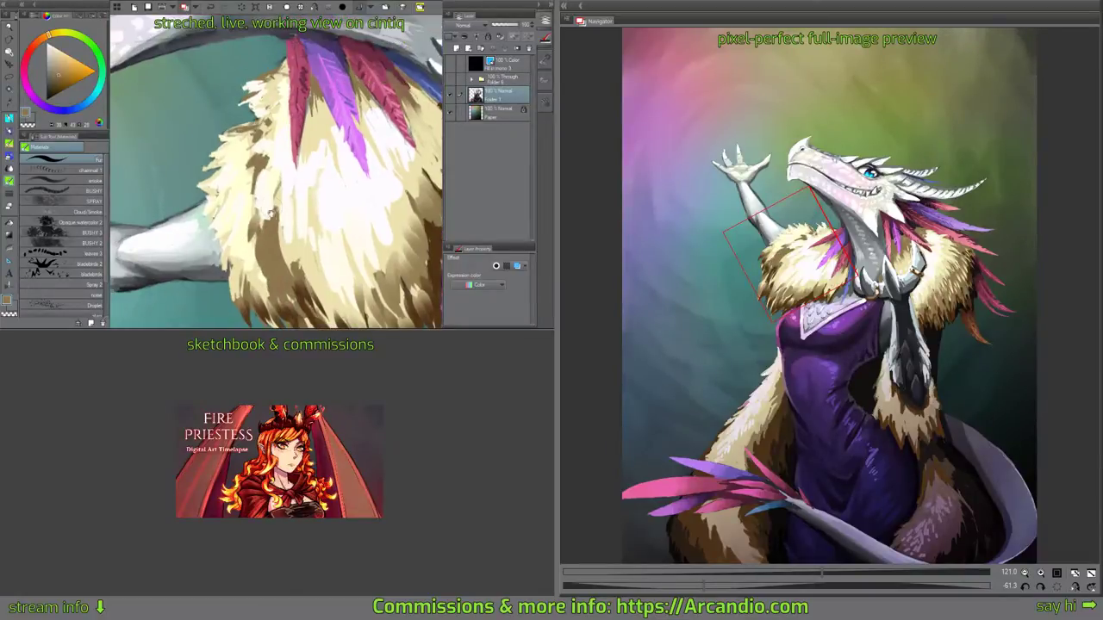
key(ctrl+z)
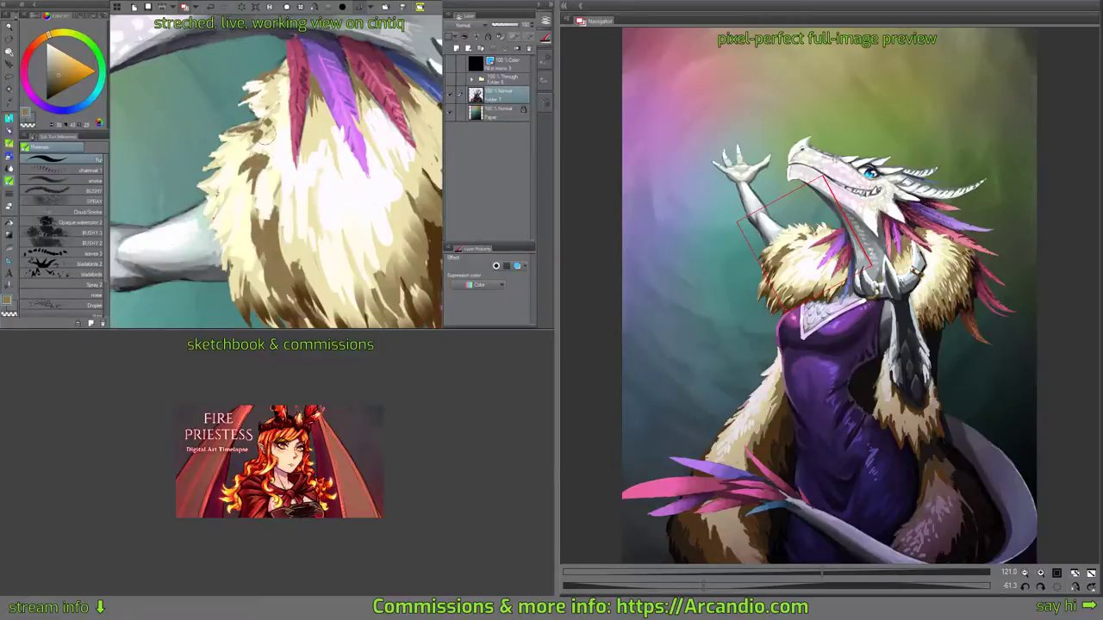
mouse_move(262, 118)
mouse_down()
mouse_move(265, 175)
mouse_move(236, 190)
mouse_up()
drag(246, 229, 228, 251)
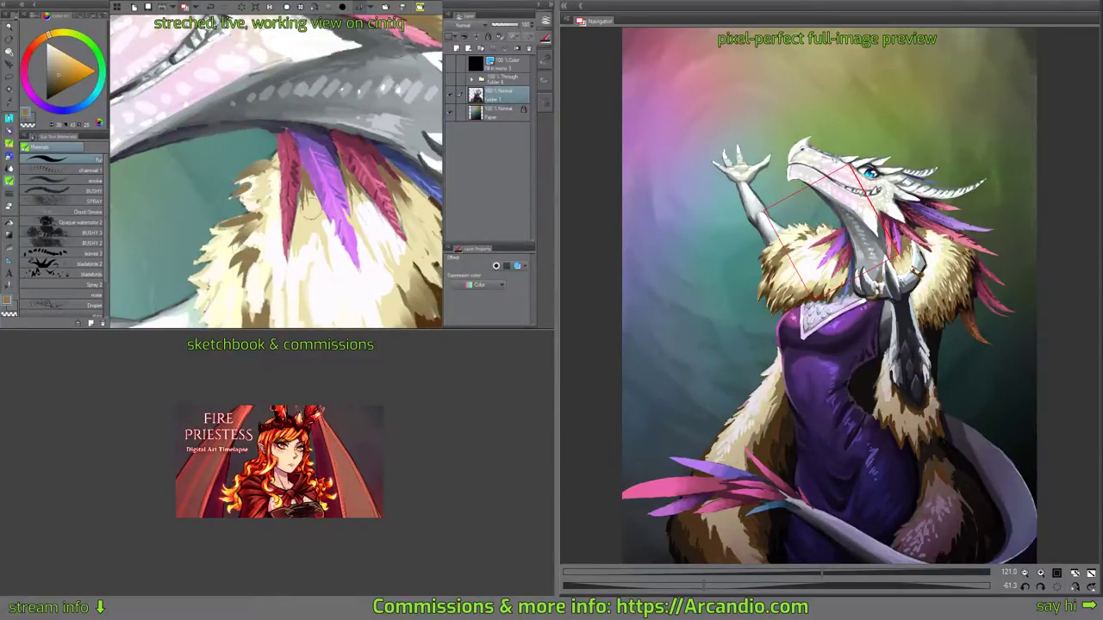
drag(426, 277, 436, 262)
mouse_move(310, 188)
mouse_down()
mouse_move(308, 214)
mouse_move(324, 218)
mouse_up()
Paint short tan fur strands around and between the pink and purple feathers at the top of the raised-arm collar.
mouse_move(386, 209)
mouse_down()
mouse_move(317, 189)
mouse_move(322, 172)
mouse_up()
drag(283, 136, 308, 168)
drag(379, 142, 380, 199)
drag(345, 207, 338, 197)
drag(281, 169, 302, 218)
mouse_move(301, 184)
mouse_down()
mouse_move(312, 221)
mouse_move(342, 142)
mouse_up()
drag(260, 179, 256, 205)
drag(276, 158, 265, 183)
mouse_move(298, 135)
mouse_down()
mouse_move(304, 179)
mouse_move(312, 174)
mouse_up()
Layer sampled cream tufts over the brown clumps on the raised-arm collar's outer side next to the arm.
alt+click(312, 173)
mouse_move(339, 134)
mouse_down()
mouse_move(339, 150)
mouse_move(333, 137)
mouse_move(260, 227)
mouse_move(204, 231)
mouse_move(195, 248)
mouse_move(216, 262)
mouse_up()
mouse_move(205, 213)
mouse_down()
mouse_move(293, 207)
mouse_move(255, 205)
mouse_move(268, 250)
mouse_move(321, 207)
mouse_up()
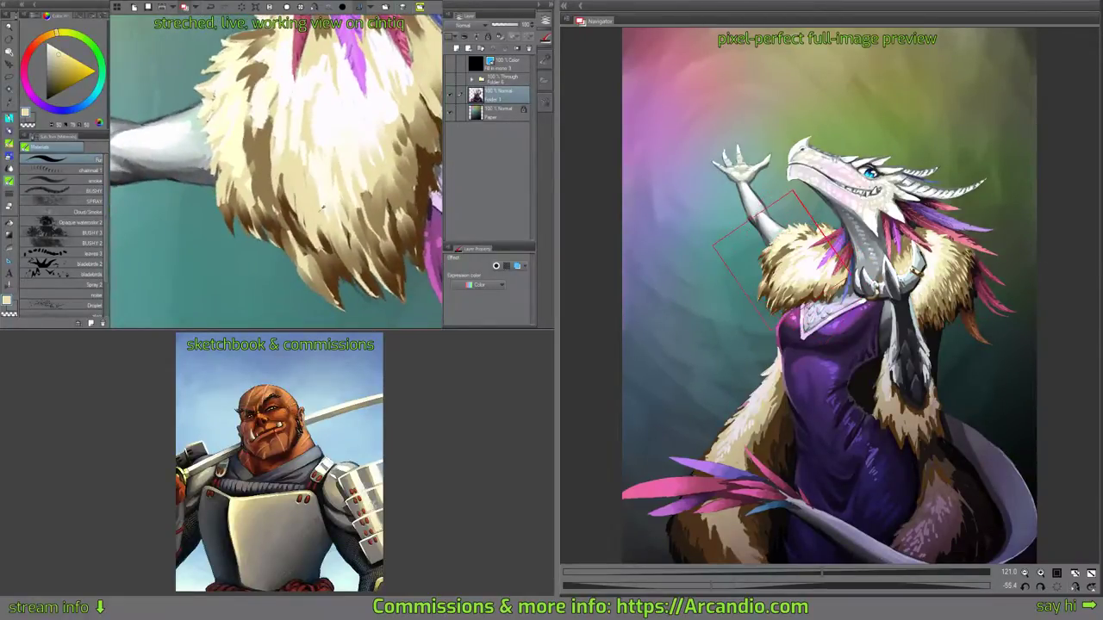
alt+click(282, 164)
mouse_move(238, 140)
mouse_down()
mouse_move(226, 173)
mouse_move(256, 218)
mouse_up()
drag(252, 188, 241, 219)
drag(265, 161, 234, 163)
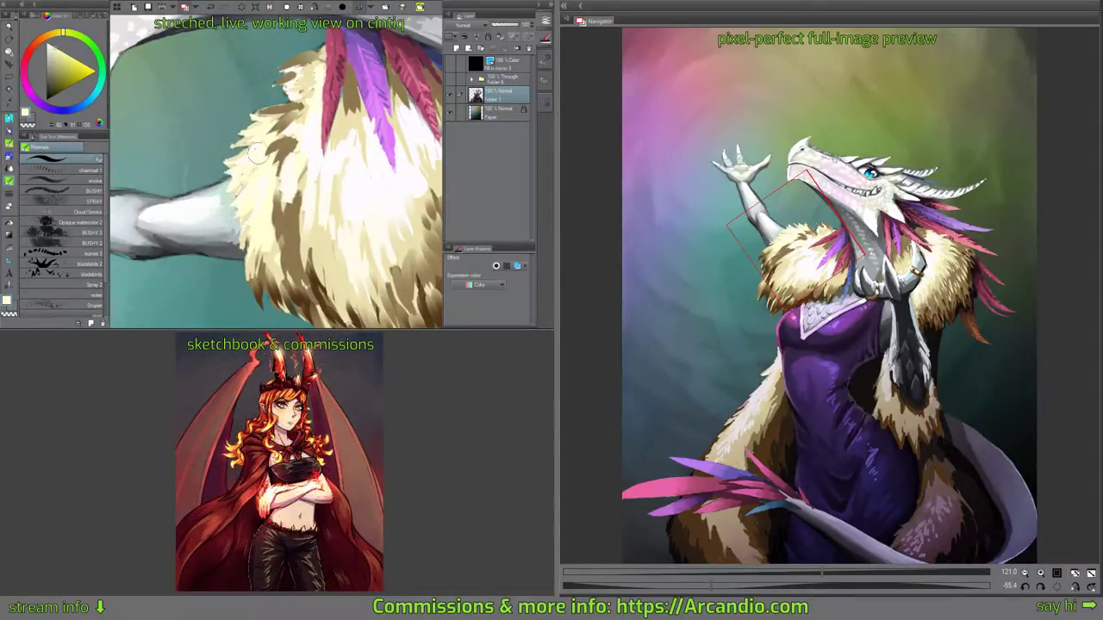
Paint pale cream tufts along the collar's upper edge between the raised arm and the neck.
mouse_move(298, 129)
mouse_down()
mouse_move(311, 134)
mouse_move(282, 210)
mouse_up()
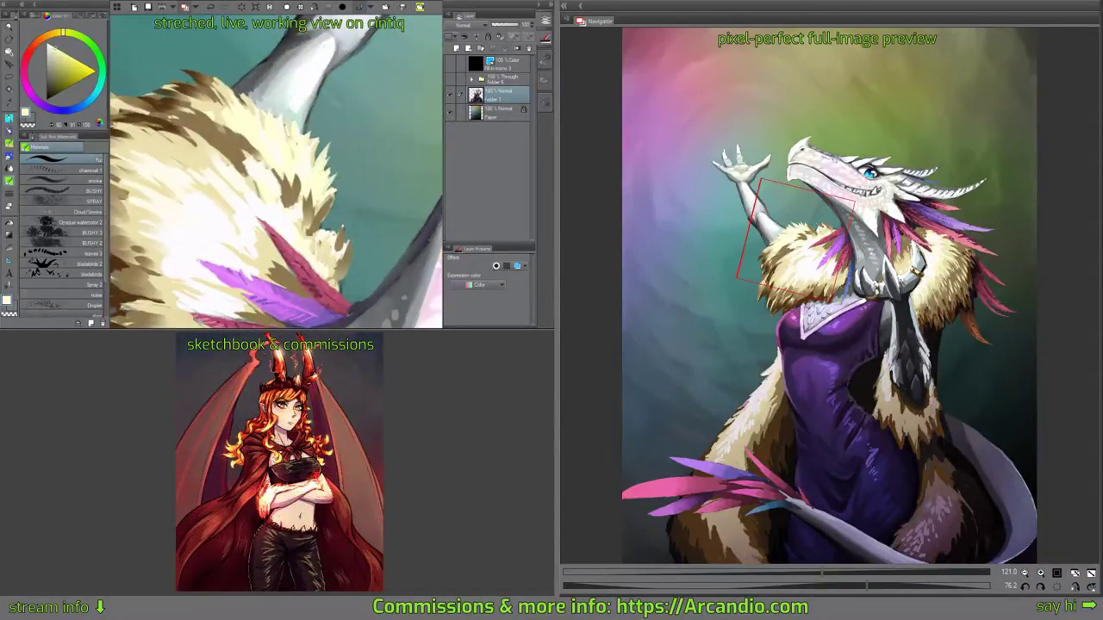
mouse_move(324, 248)
mouse_down()
mouse_move(341, 261)
mouse_move(336, 246)
mouse_up()
drag(357, 200, 349, 155)
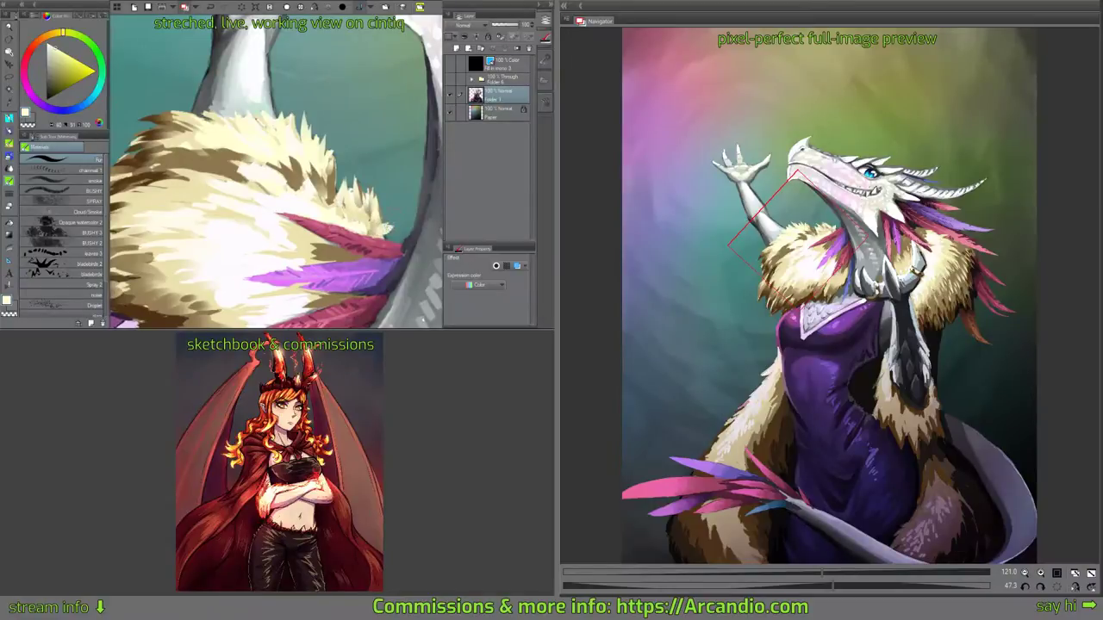
drag(365, 215, 360, 224)
mouse_move(290, 136)
mouse_down()
mouse_move(333, 146)
mouse_move(280, 112)
mouse_move(235, 129)
mouse_move(286, 185)
mouse_up()
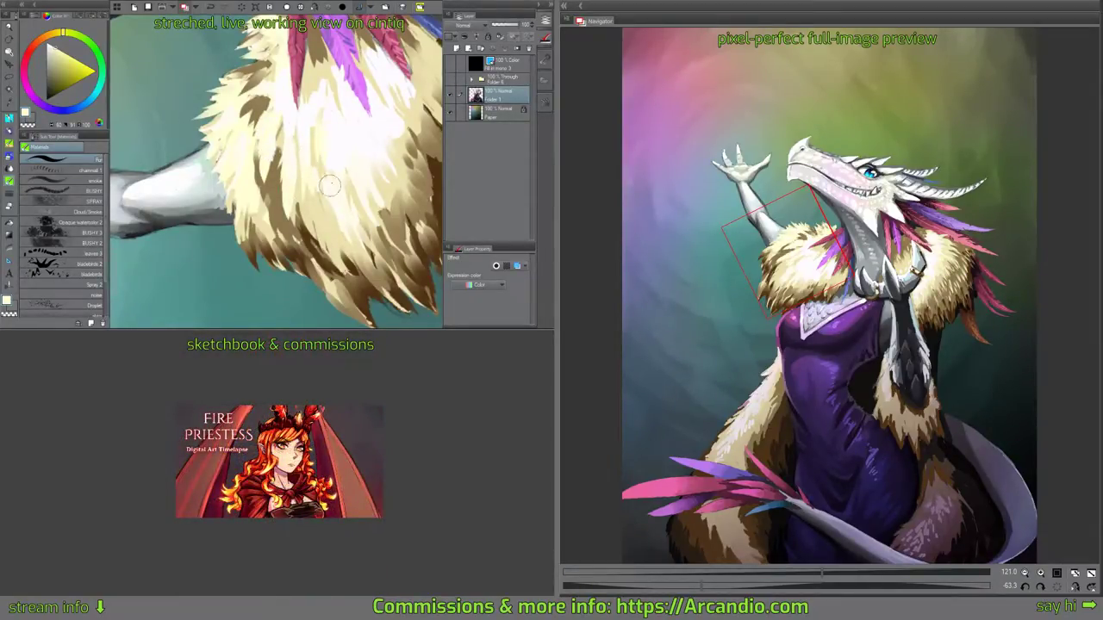
Brighten the middle of the raised-arm collar with pale cream strands below the pink and purple feathers.
drag(334, 78, 345, 157)
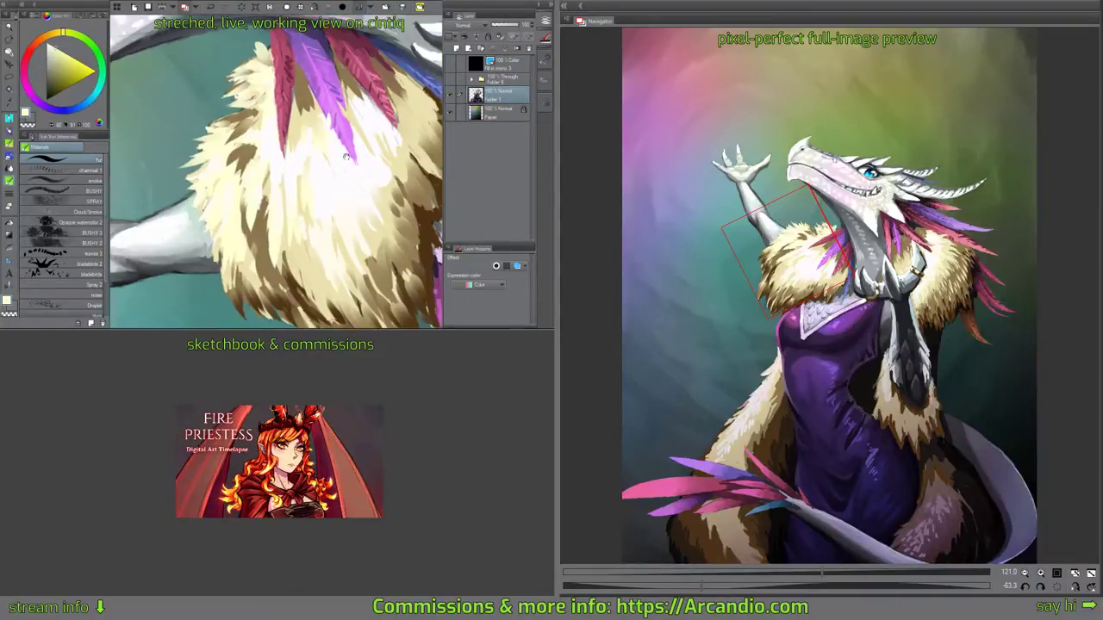
drag(355, 104, 323, 73)
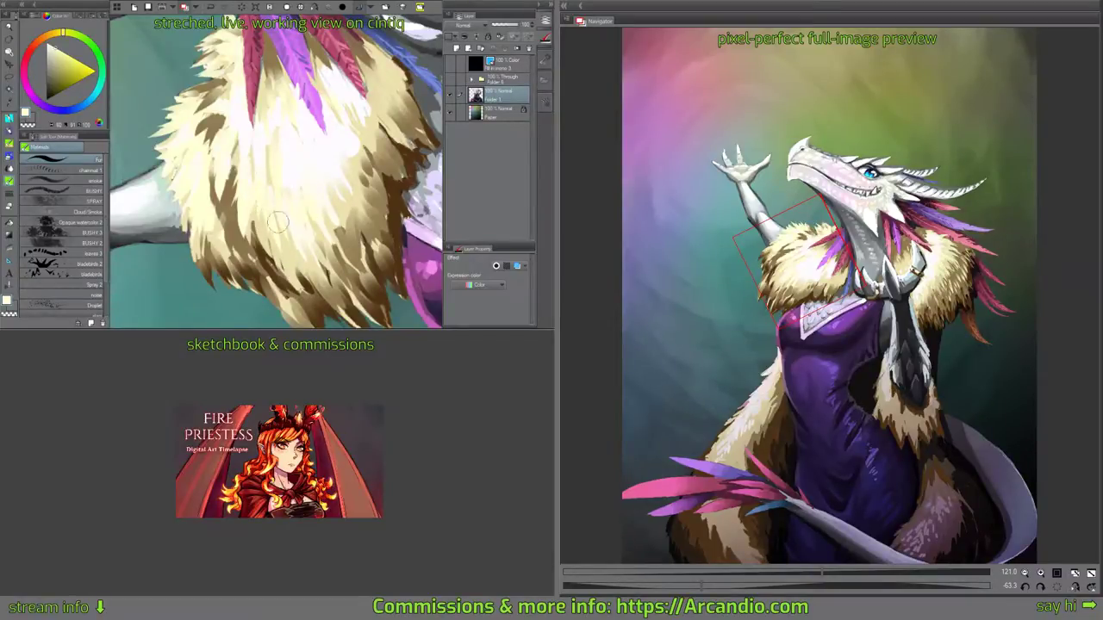
drag(310, 212, 318, 243)
drag(350, 206, 357, 160)
mouse_move(366, 96)
mouse_down()
mouse_move(390, 144)
mouse_move(370, 183)
mouse_move(375, 224)
mouse_up()
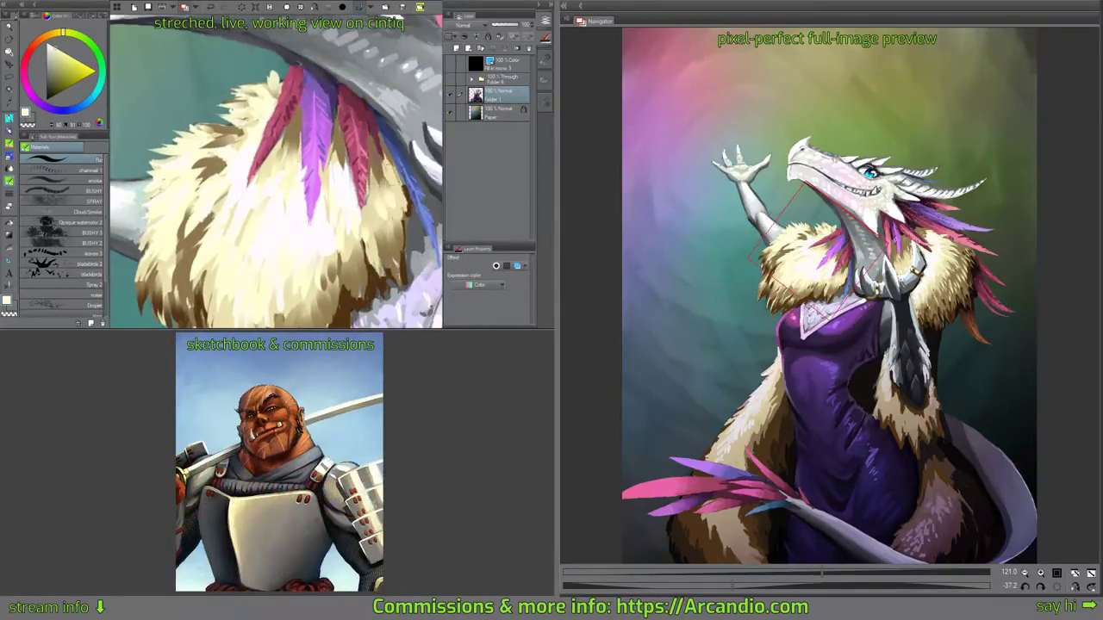
Add pale cream tufts over the raised-arm collar's inner side and lower brown fur towards the hanging tips.
drag(397, 172, 400, 200)
drag(345, 252, 334, 120)
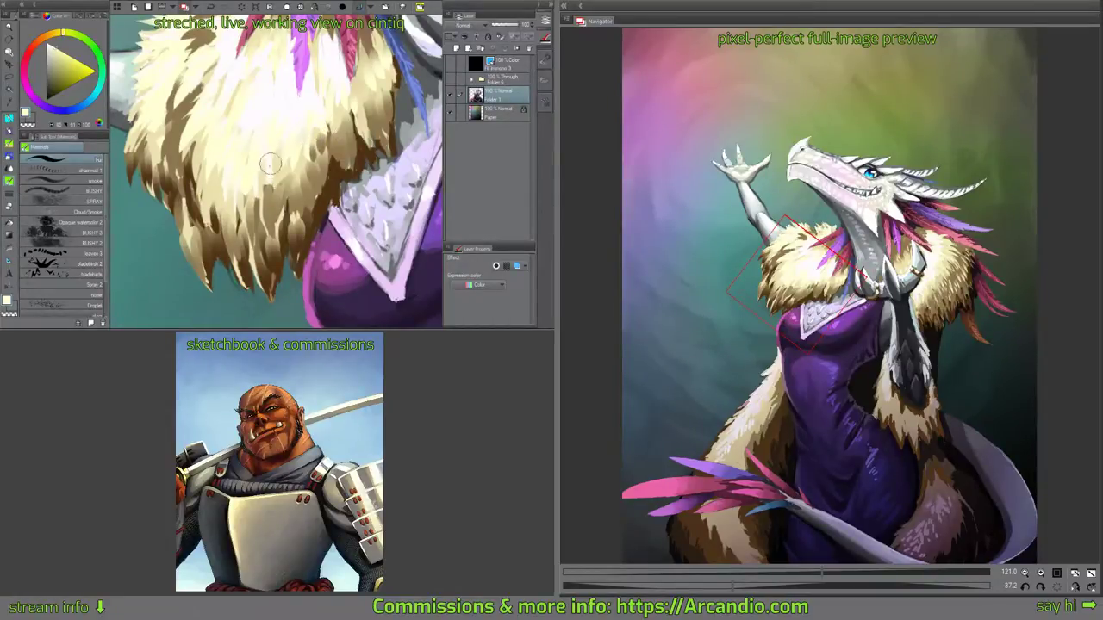
drag(292, 196, 310, 167)
drag(345, 133, 363, 125)
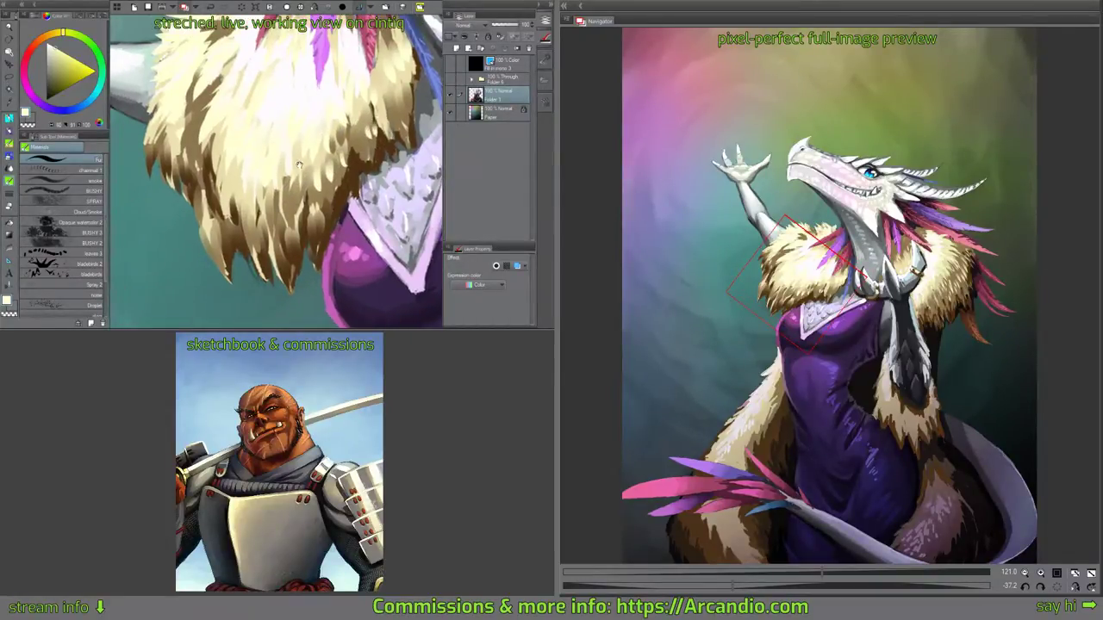
drag(259, 184, 265, 221)
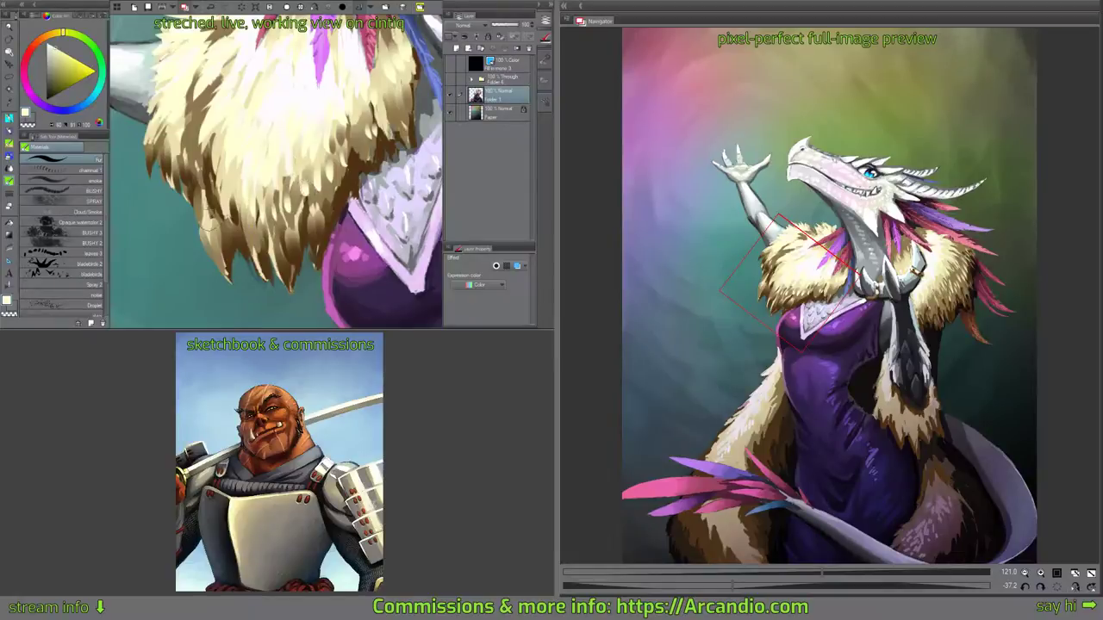
drag(252, 228, 261, 254)
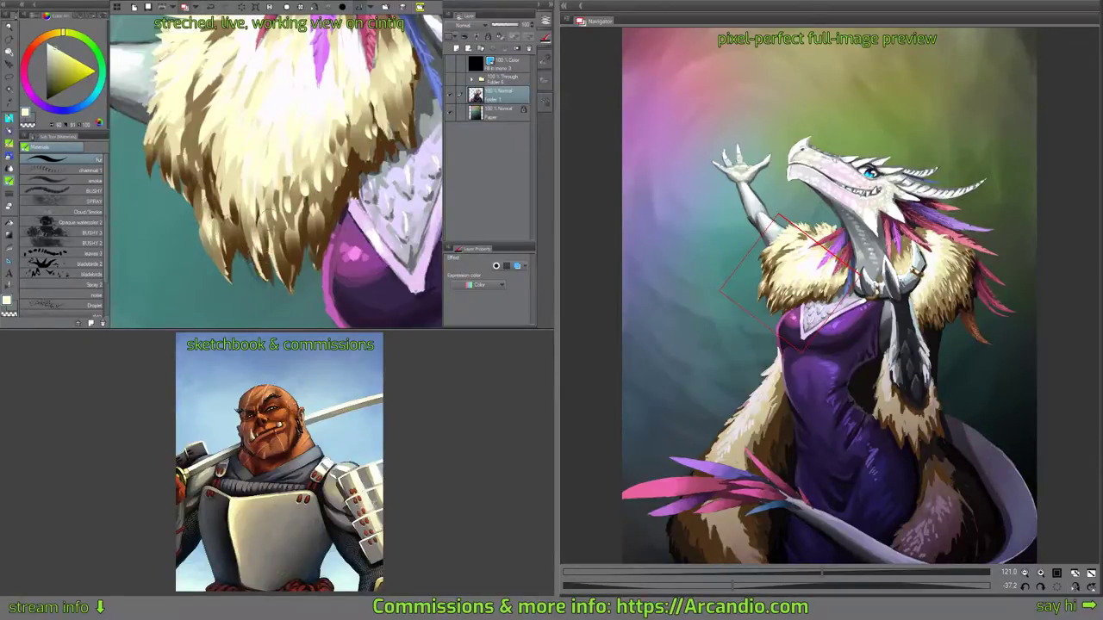
Paint pale cream tufts on the collar's outer fur near the raised arm and sample white from the bright centre.
drag(314, 173, 356, 131)
mouse_move(283, 106)
mouse_down()
mouse_move(324, 160)
mouse_move(277, 168)
mouse_move(252, 190)
mouse_move(267, 218)
mouse_up()
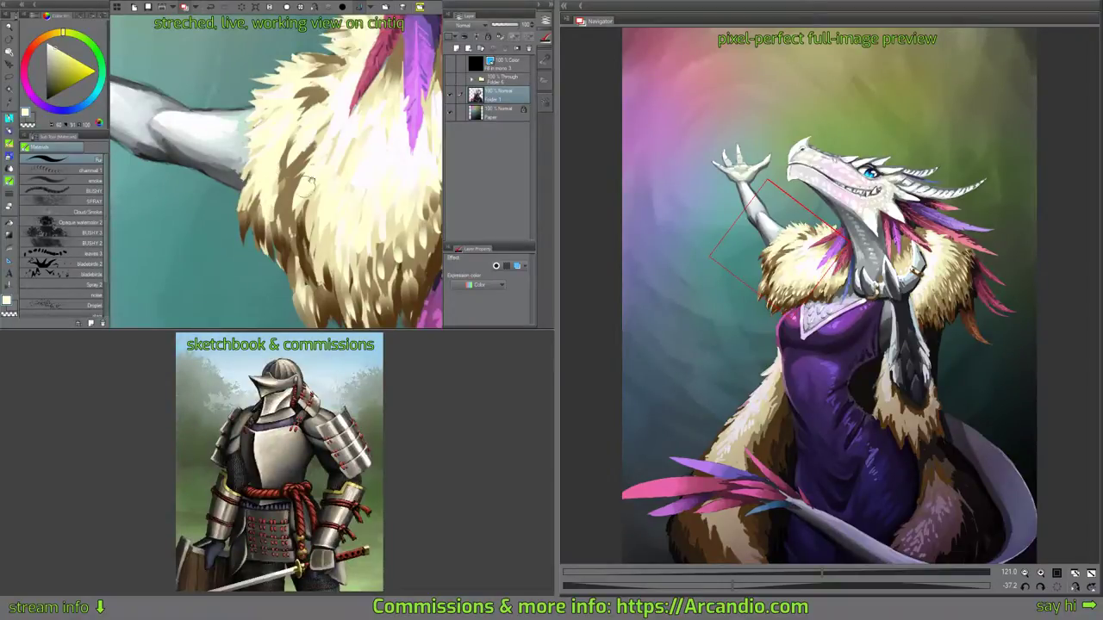
drag(345, 156, 347, 204)
alt+click(340, 174)
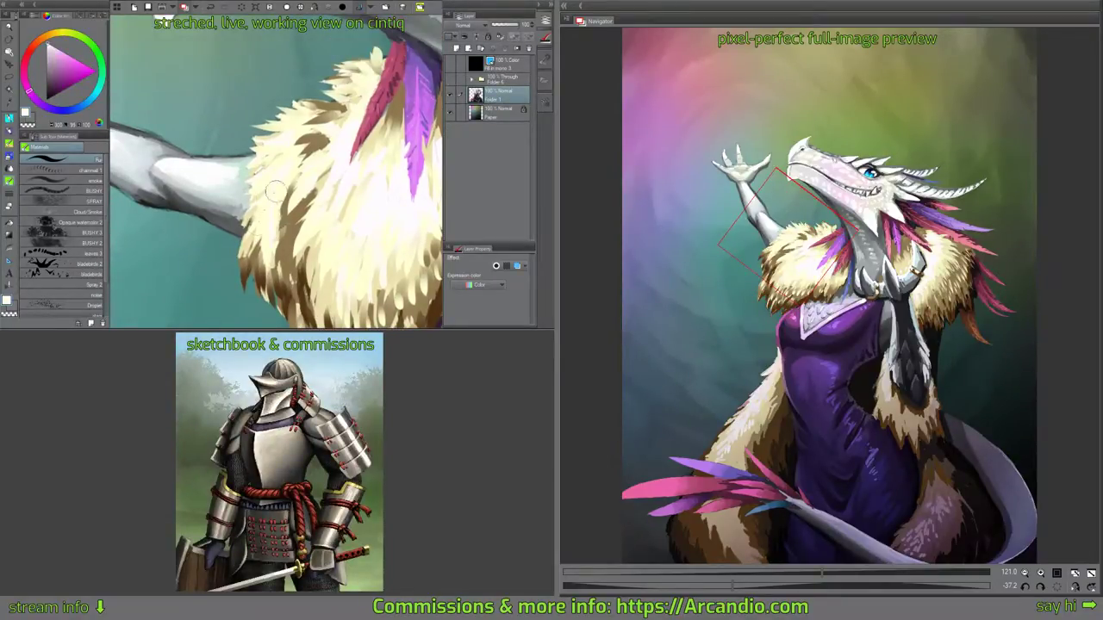
Sample a tan brown from the lower fur coat beside the purple dress and save the painting.
mouse_move(275, 191)
mouse_down()
mouse_move(262, 215)
mouse_move(347, 233)
mouse_move(194, 34)
mouse_up()
drag(379, 258, 244, 160)
drag(312, 219, 282, 60)
alt+click(265, 126)
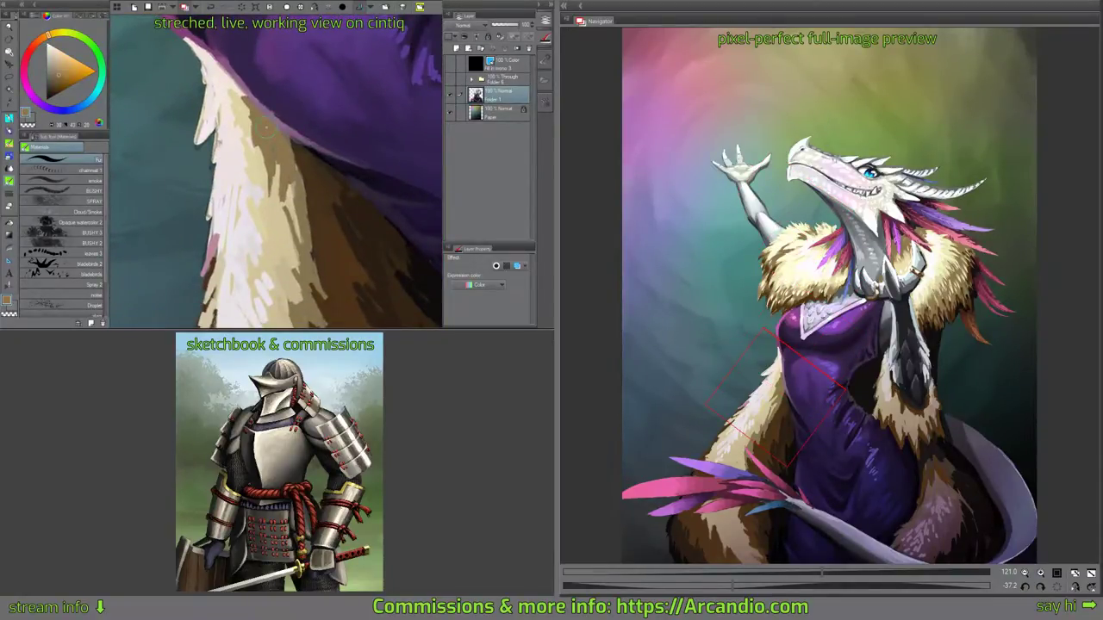
key(ctrl+s)
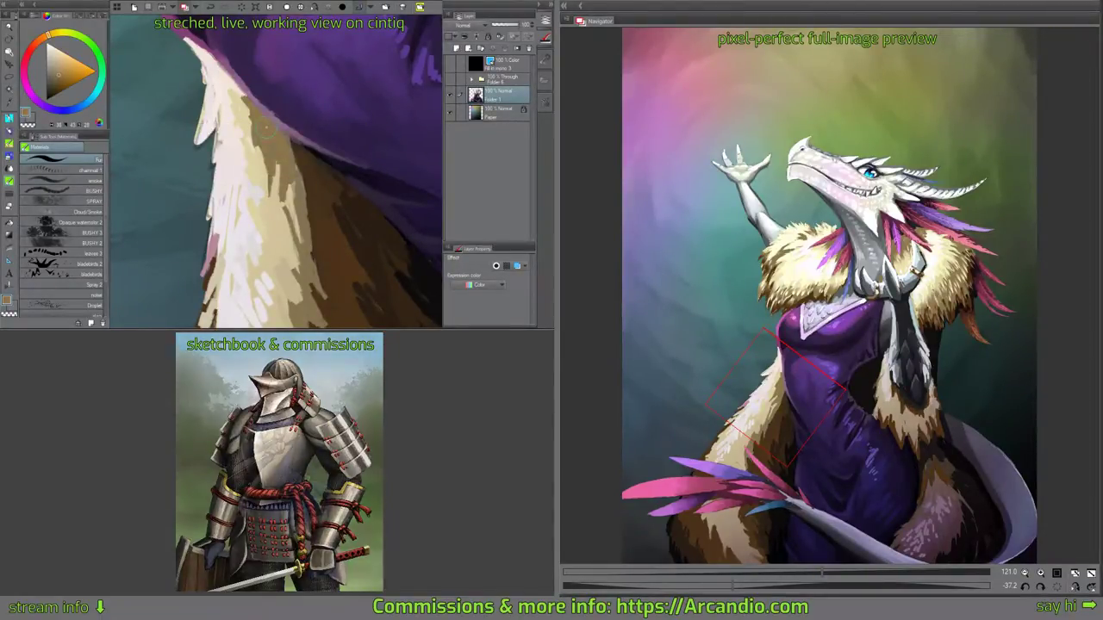
Paint tan strands on the raised-arm collar's inner half, just below the pink and purple feathers.
mouse_move(290, 184)
mouse_down()
mouse_move(302, 190)
mouse_move(246, 81)
mouse_move(298, 310)
mouse_up()
drag(250, 68, 336, 309)
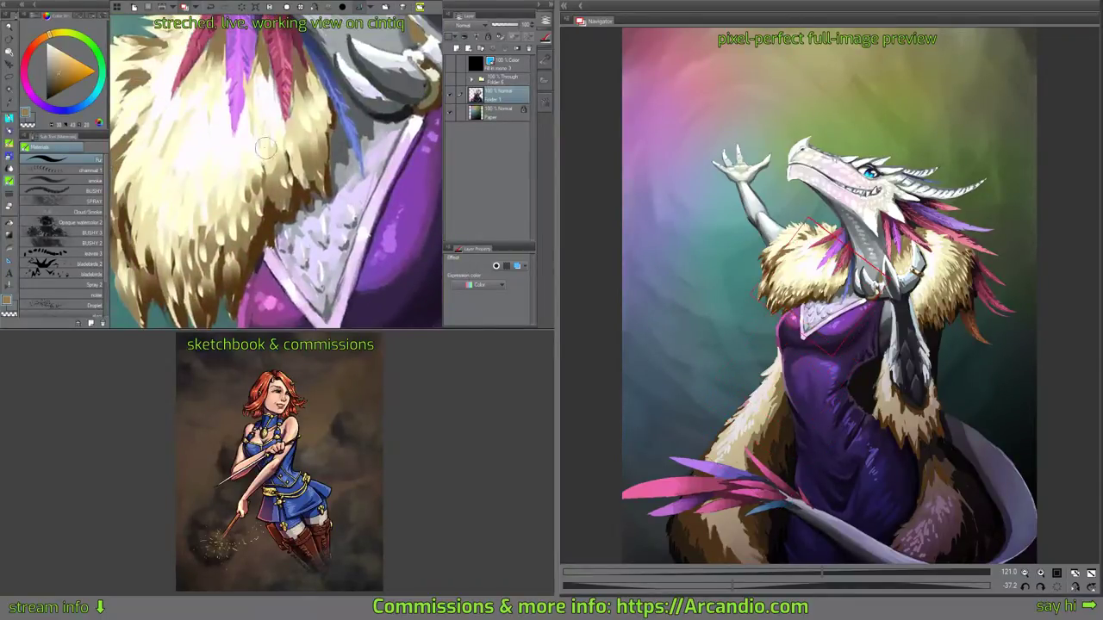
mouse_move(265, 148)
mouse_down()
mouse_move(272, 169)
mouse_move(283, 159)
mouse_up()
drag(299, 119, 307, 142)
mouse_move(224, 162)
mouse_down()
mouse_move(270, 164)
mouse_move(284, 200)
mouse_move(302, 185)
mouse_move(267, 228)
mouse_move(251, 194)
mouse_move(194, 250)
mouse_move(177, 211)
mouse_move(196, 194)
mouse_move(225, 219)
mouse_move(249, 194)
mouse_move(277, 207)
mouse_up()
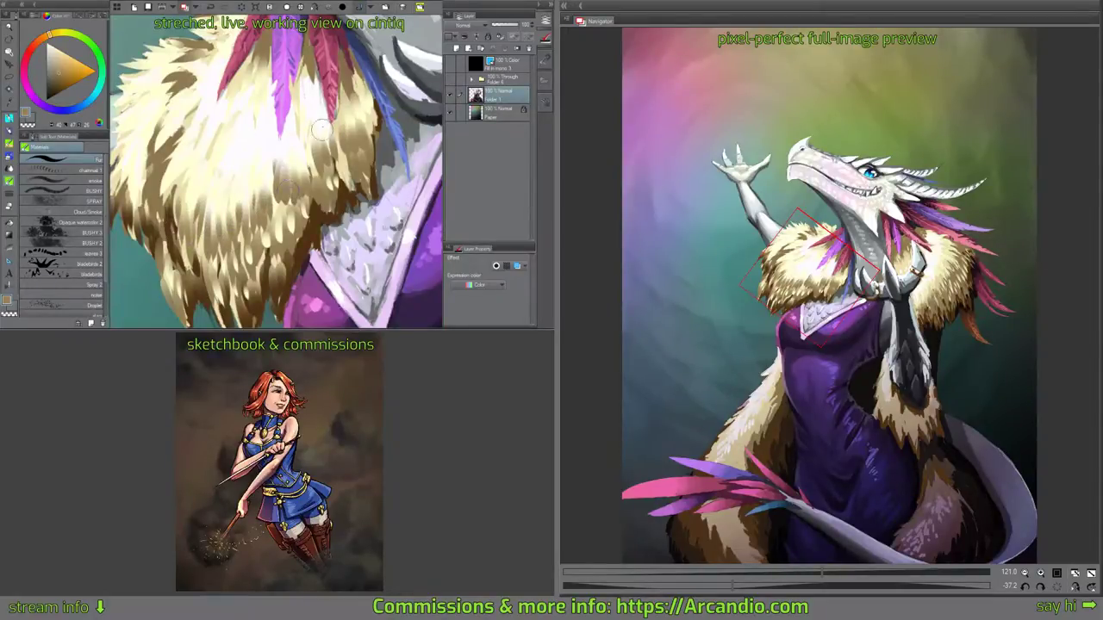
drag(349, 111, 358, 124)
mouse_move(209, 166)
mouse_down()
mouse_move(207, 205)
mouse_move(229, 205)
mouse_up()
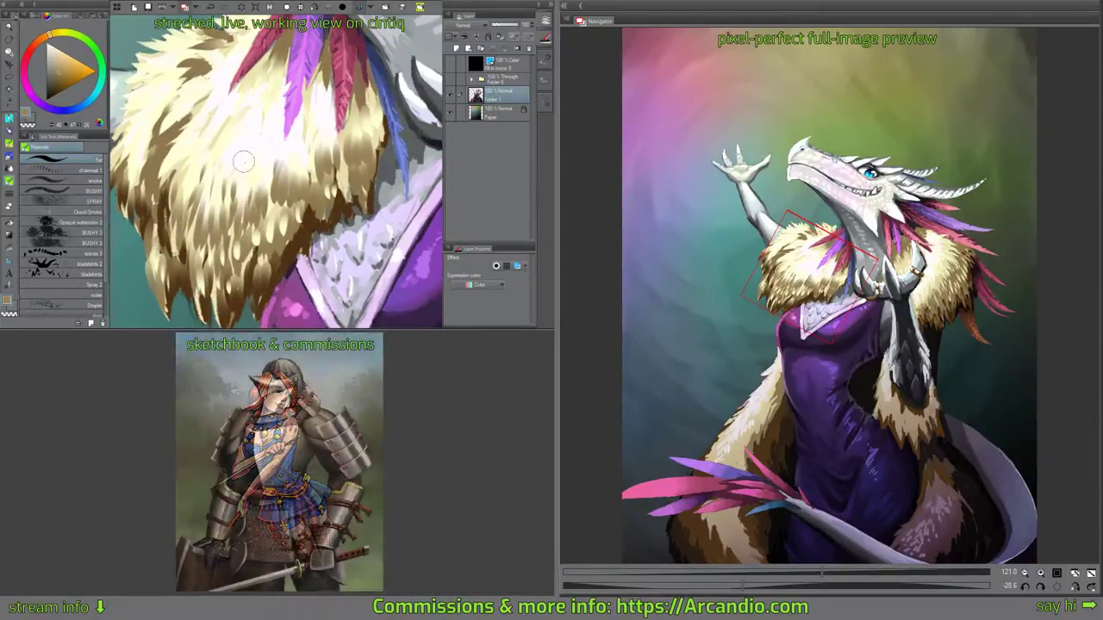
Break up the bright white centre of the raised-arm collar with short tan strands following the fur direction.
mouse_move(257, 150)
mouse_down()
mouse_move(255, 186)
mouse_move(306, 179)
mouse_up()
drag(262, 126, 299, 162)
drag(225, 188, 229, 240)
mouse_move(281, 150)
mouse_down()
mouse_move(263, 153)
mouse_move(242, 202)
mouse_move(247, 222)
mouse_up()
mouse_move(248, 197)
mouse_down()
mouse_move(257, 234)
mouse_move(268, 233)
mouse_up()
mouse_move(273, 194)
mouse_down()
mouse_move(278, 206)
mouse_move(262, 164)
mouse_move(216, 172)
mouse_move(219, 216)
mouse_move(209, 153)
mouse_move(249, 207)
mouse_up()
drag(284, 151, 294, 153)
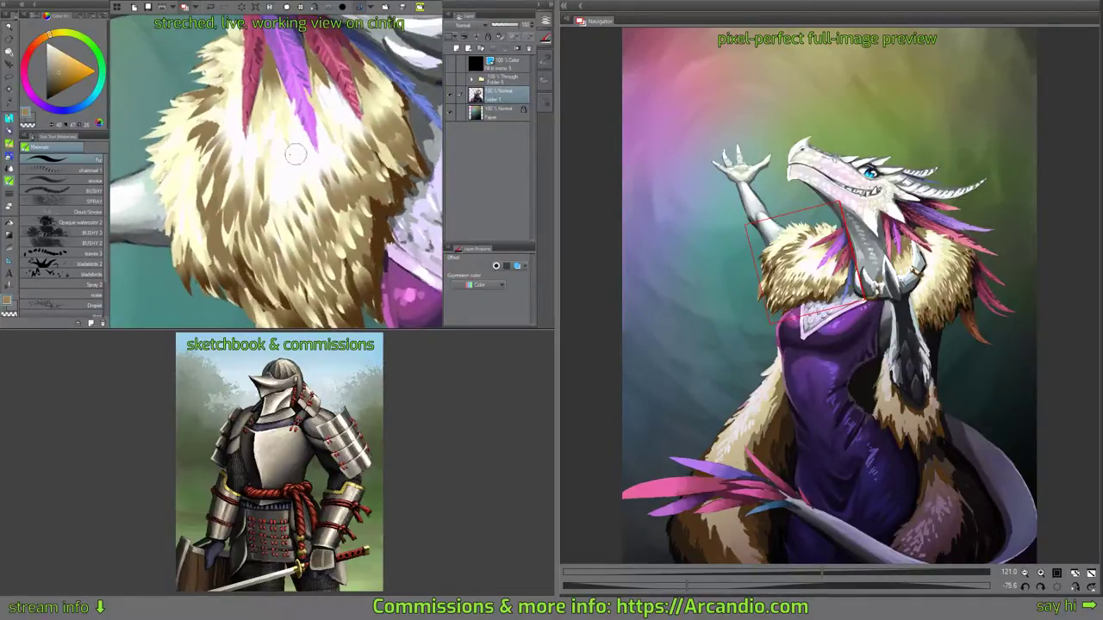
Sample pale cream from the collar and paint light strands around its centre and inner side below the feathers.
alt+click(218, 120)
mouse_move(226, 136)
mouse_down()
mouse_move(240, 183)
mouse_move(272, 207)
mouse_move(290, 207)
mouse_move(309, 179)
mouse_move(343, 179)
mouse_move(354, 155)
mouse_up()
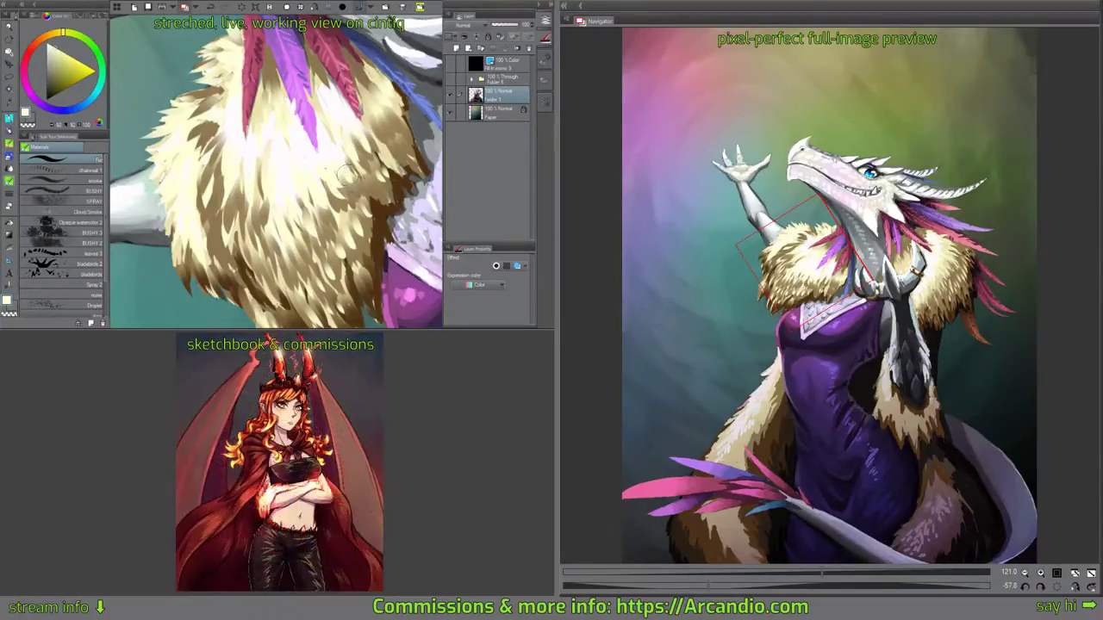
mouse_move(269, 183)
mouse_down()
mouse_move(284, 216)
mouse_move(265, 160)
mouse_move(272, 143)
mouse_move(274, 210)
mouse_move(267, 154)
mouse_move(256, 169)
mouse_move(285, 234)
mouse_move(241, 169)
mouse_move(244, 220)
mouse_up()
drag(303, 136, 374, 162)
drag(375, 218, 310, 128)
drag(380, 174, 329, 71)
Sample tan and brown from the lower fur coat and paint strands into its brown area beside the purple dress.
mouse_move(304, 324)
mouse_down()
mouse_move(277, 180)
mouse_move(302, 149)
mouse_up()
alt+click(280, 176)
alt+click(248, 171)
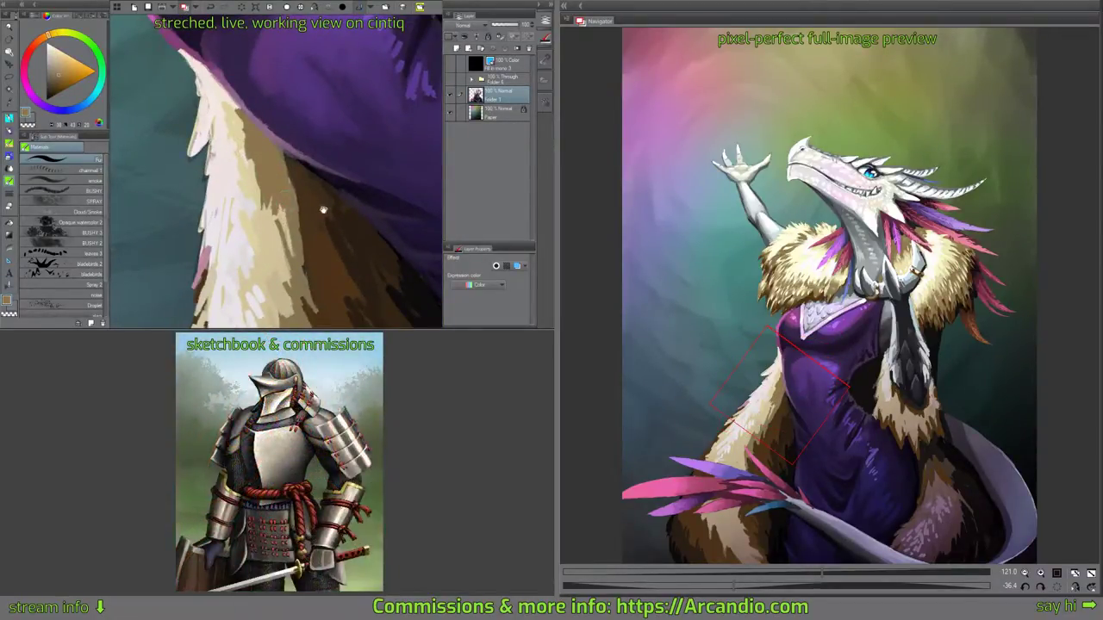
drag(323, 209, 302, 165)
drag(273, 130, 317, 162)
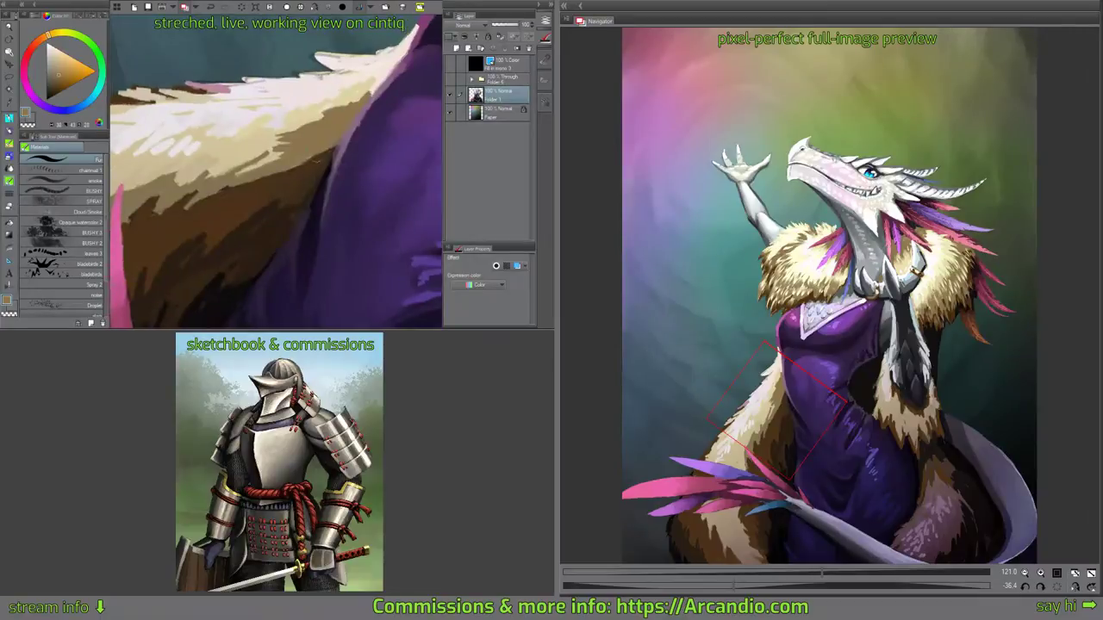
alt+click(296, 164)
mouse_move(268, 189)
mouse_down()
mouse_move(297, 153)
mouse_move(297, 200)
mouse_up()
drag(338, 157, 321, 181)
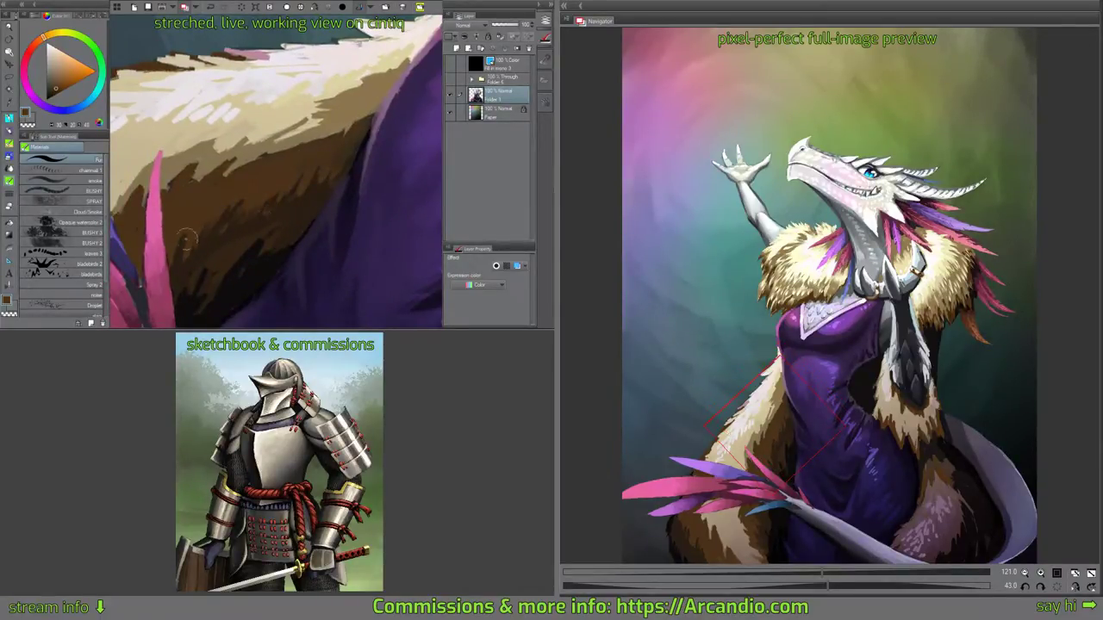
drag(299, 215, 336, 164)
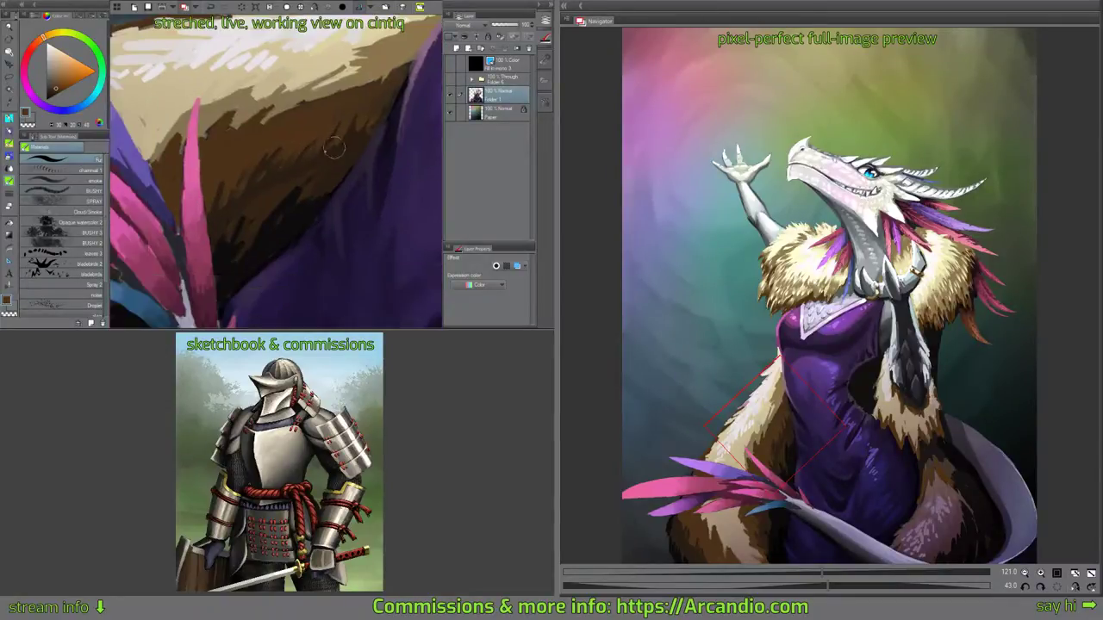
Paint dark brown and near-black strands along the coat's shadowed edge beside the dress, and resample the mid brown.
alt+click(318, 171)
drag(265, 232, 260, 247)
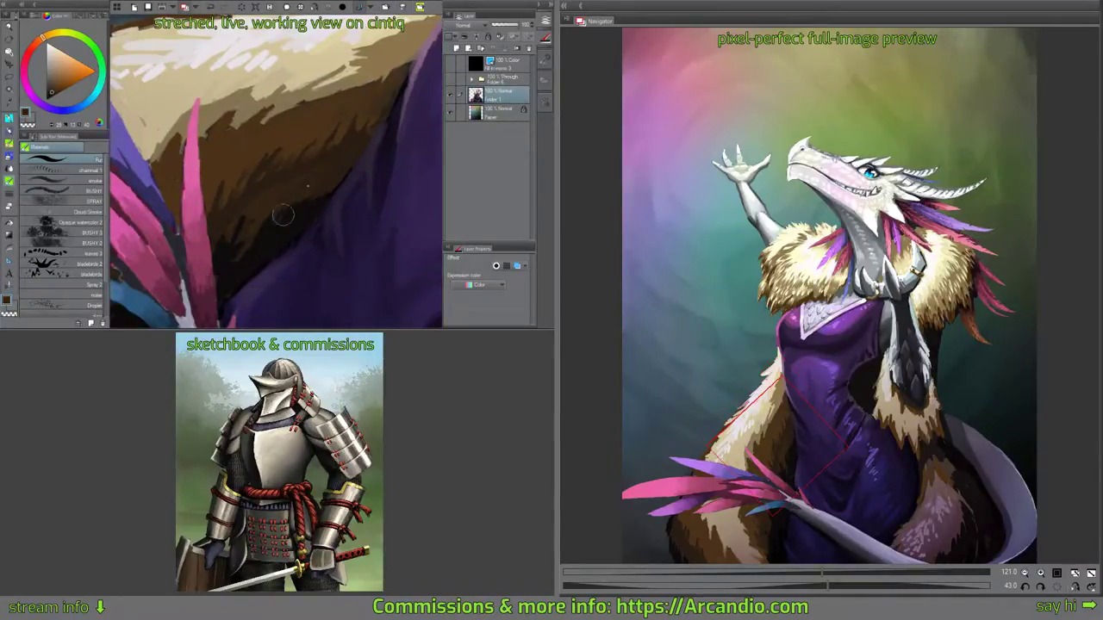
drag(306, 209, 288, 238)
alt+click(269, 234)
drag(313, 201, 296, 231)
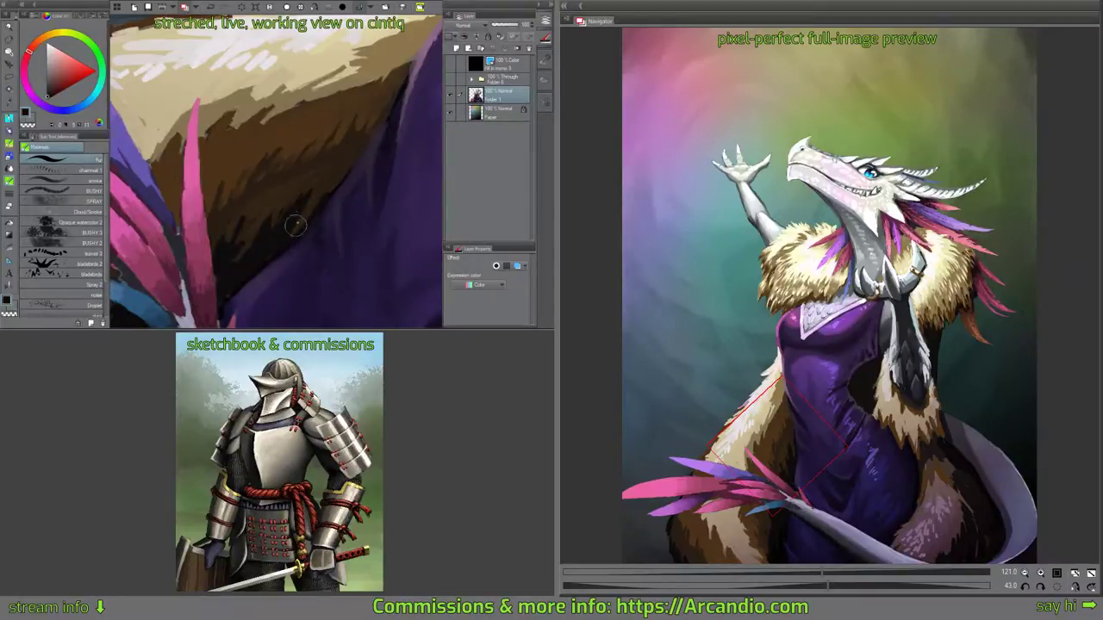
alt+click(229, 224)
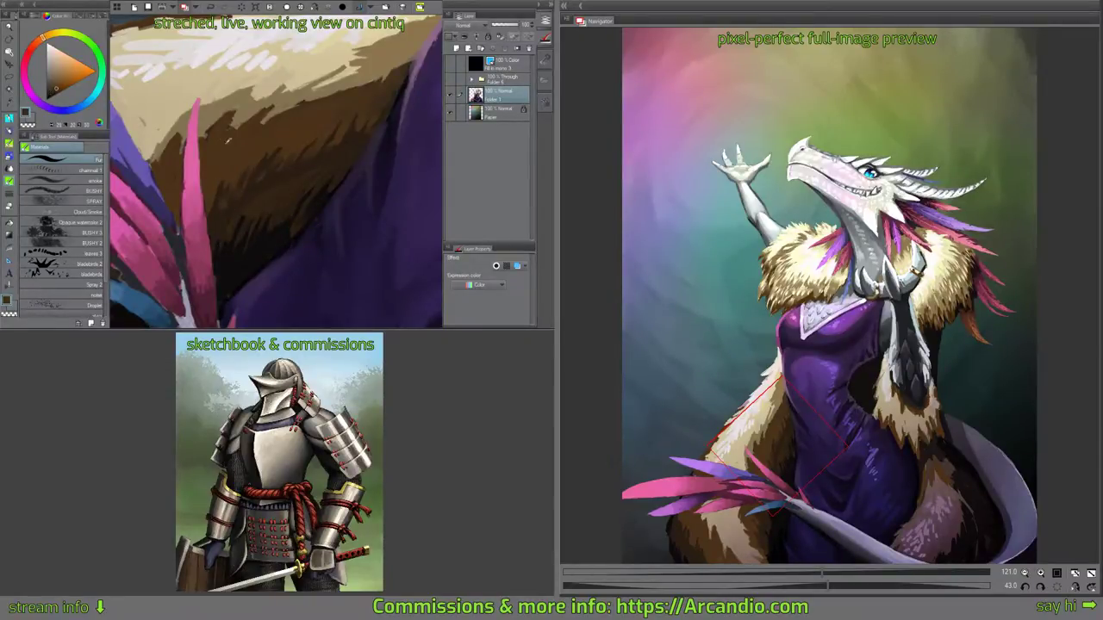
Paint tan strands from the light fur into the brown area above the upright pink tail feather.
alt+click(235, 119)
drag(231, 114, 206, 152)
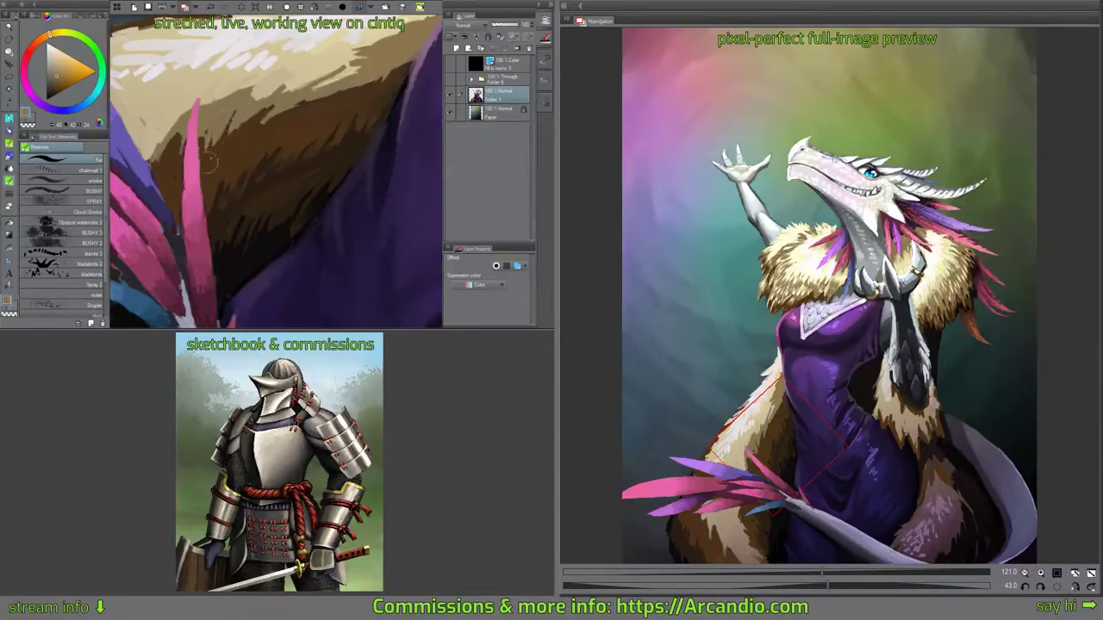
drag(292, 126, 286, 197)
drag(297, 146, 285, 162)
alt+click(294, 138)
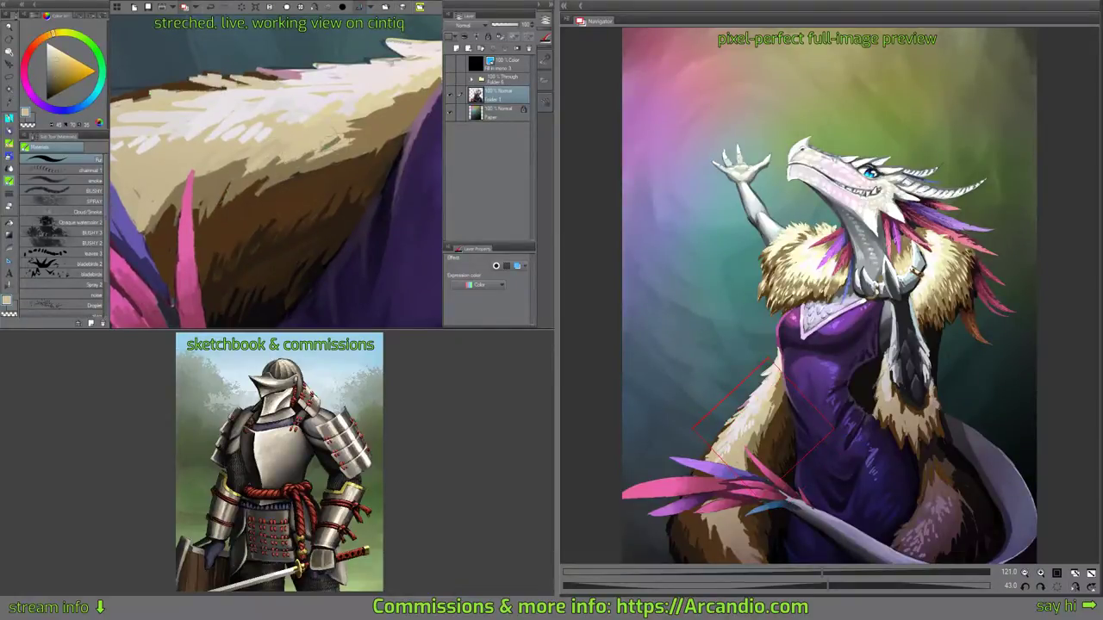
Extend tan strands along the light-to-brown fur boundary, from the dress down to behind the pink tail feather.
alt+click(372, 134)
drag(380, 141, 365, 160)
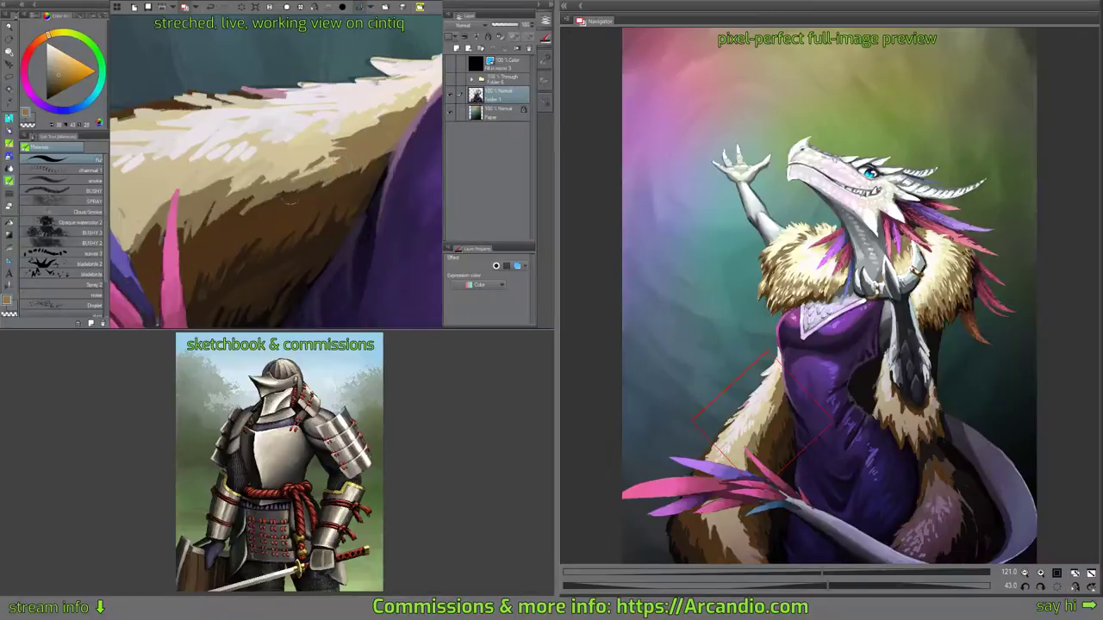
drag(367, 174, 355, 129)
mouse_move(270, 237)
mouse_down()
mouse_move(308, 182)
mouse_move(311, 151)
mouse_up()
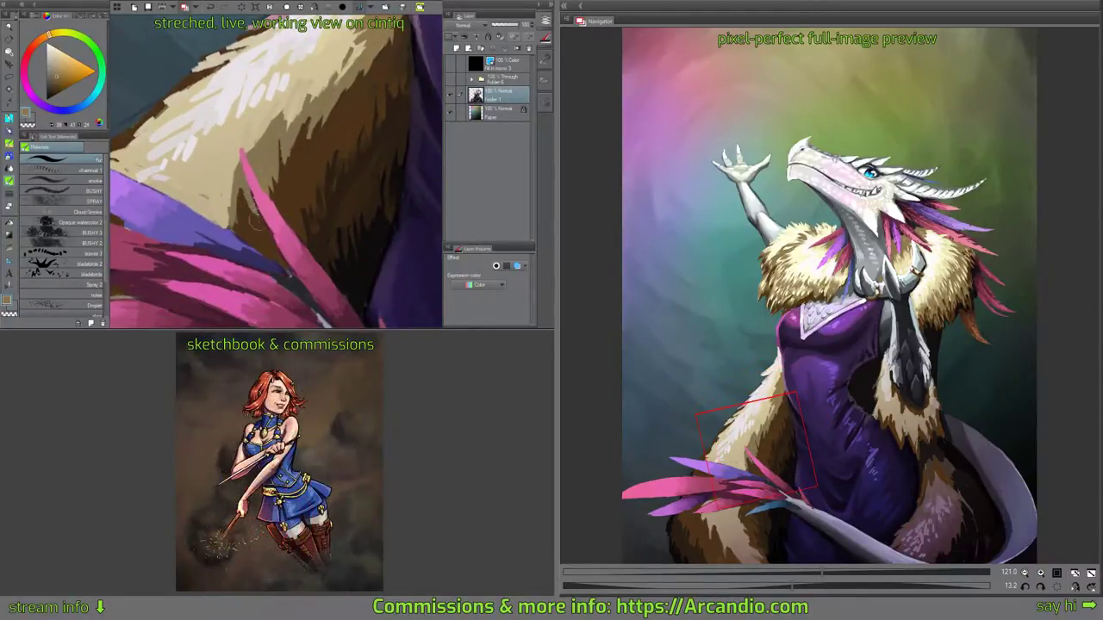
drag(255, 216, 290, 240)
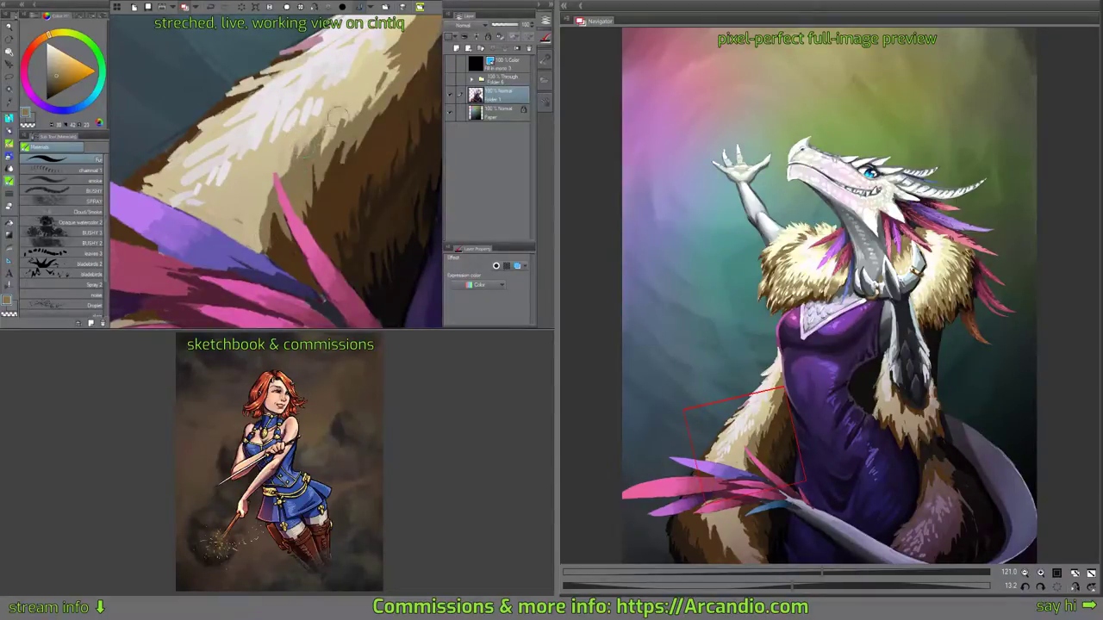
Sample brown and paint pointed strands up into the tan fur above and beside the pink tail feather.
alt+click(379, 118)
drag(376, 142, 391, 98)
drag(390, 120, 409, 75)
drag(408, 101, 415, 66)
mouse_move(347, 165)
mouse_down()
mouse_move(343, 143)
mouse_move(321, 190)
mouse_move(347, 147)
mouse_up()
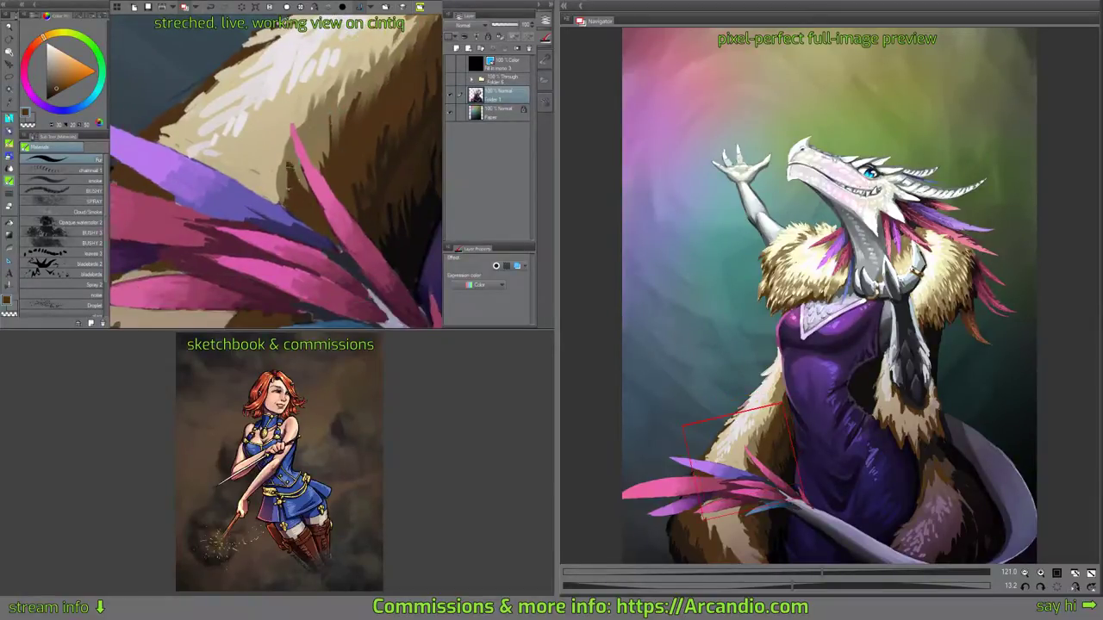
alt+click(289, 168)
drag(281, 211, 355, 207)
Paint brown tufts along the coat's outer edge above the purple tail feather and undo the last stroke.
alt+click(225, 212)
alt+click(212, 209)
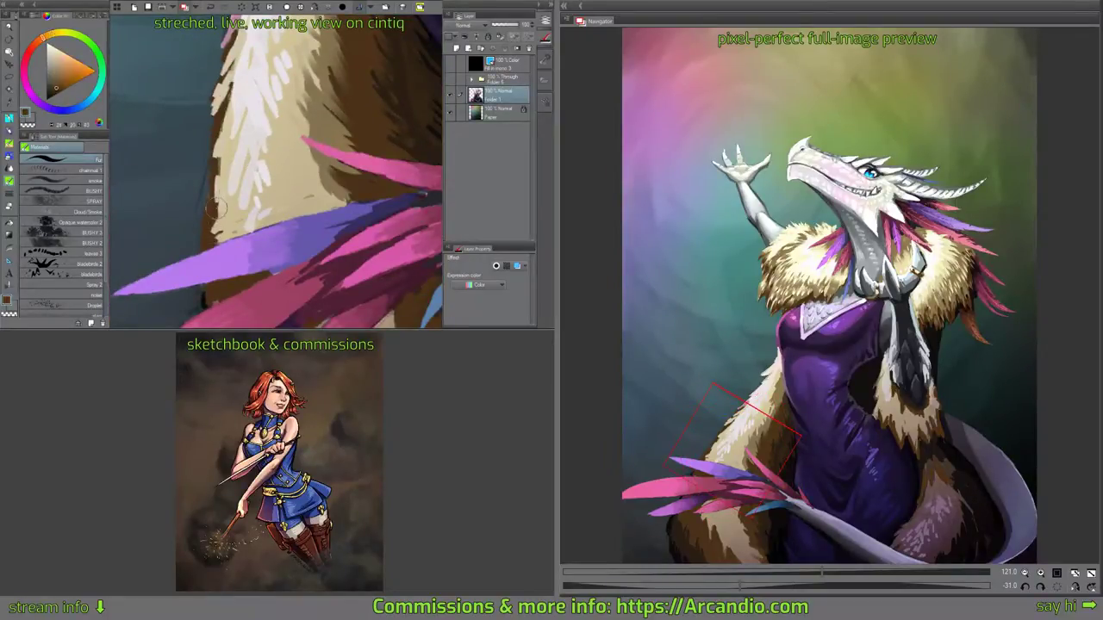
drag(216, 216, 207, 237)
drag(224, 161, 215, 196)
mouse_move(230, 135)
mouse_down()
mouse_move(205, 201)
mouse_move(256, 197)
mouse_move(228, 169)
mouse_up()
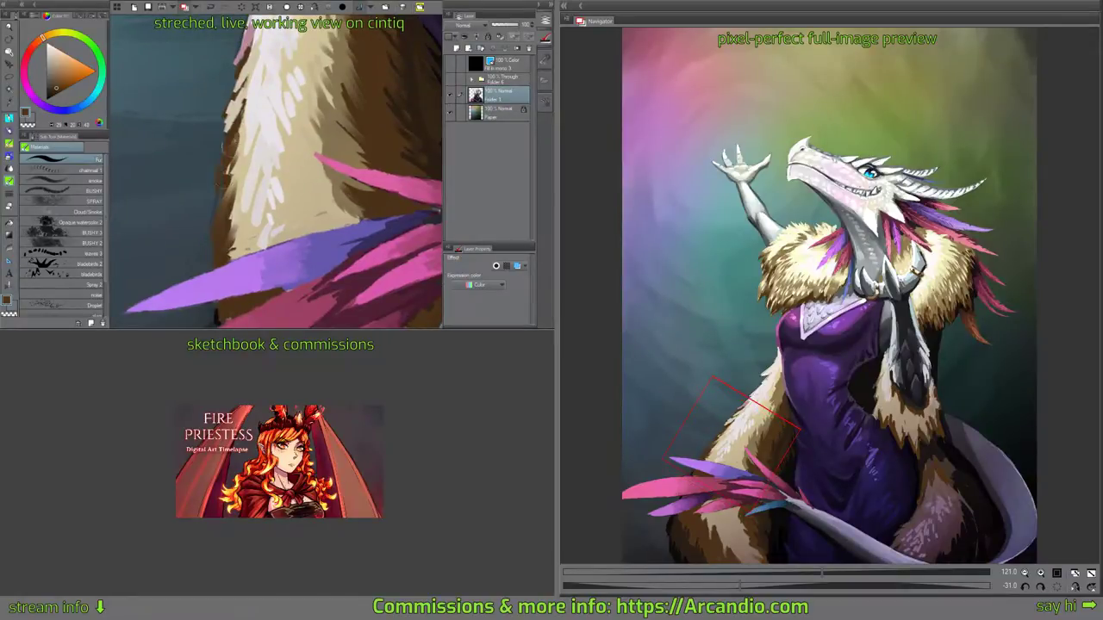
key(ctrl+z)
drag(251, 106, 267, 245)
Paint pale cream and pinkish-white tufts over the pink patch on the coat's outer edge, undoing the last stroke.
alt+click(257, 186)
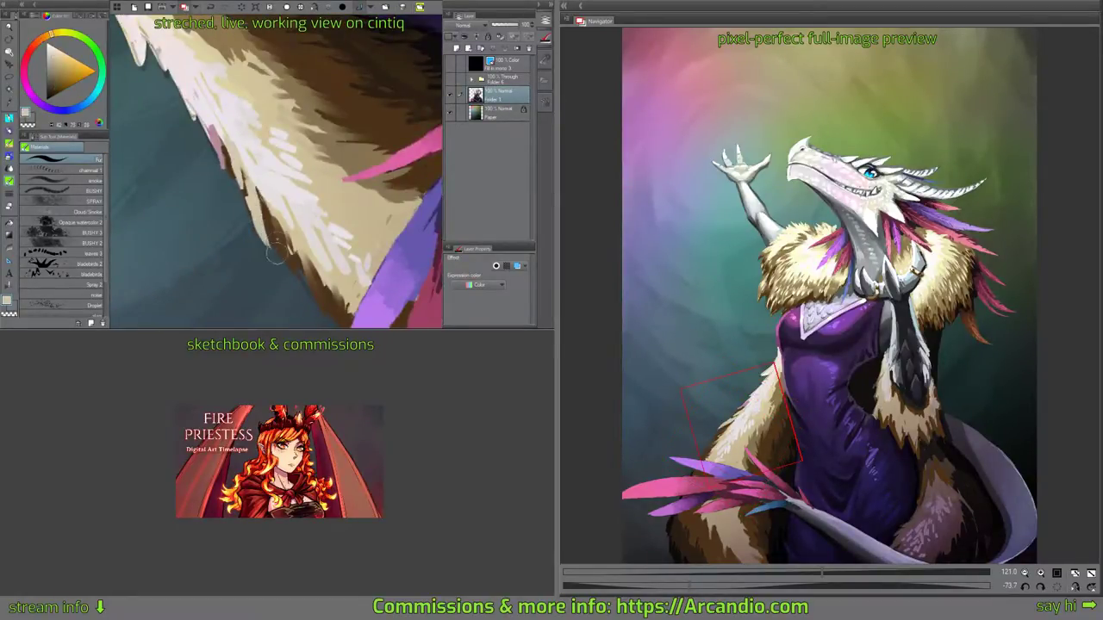
drag(233, 164, 248, 225)
drag(213, 129, 229, 204)
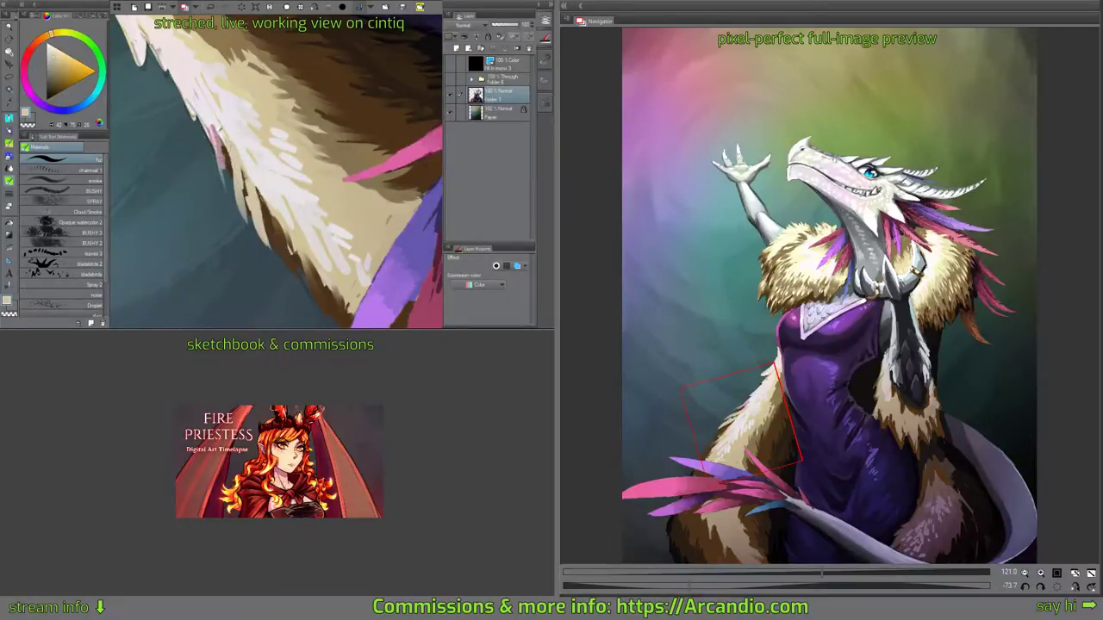
alt+click(214, 125)
drag(212, 127, 225, 185)
drag(216, 72, 247, 162)
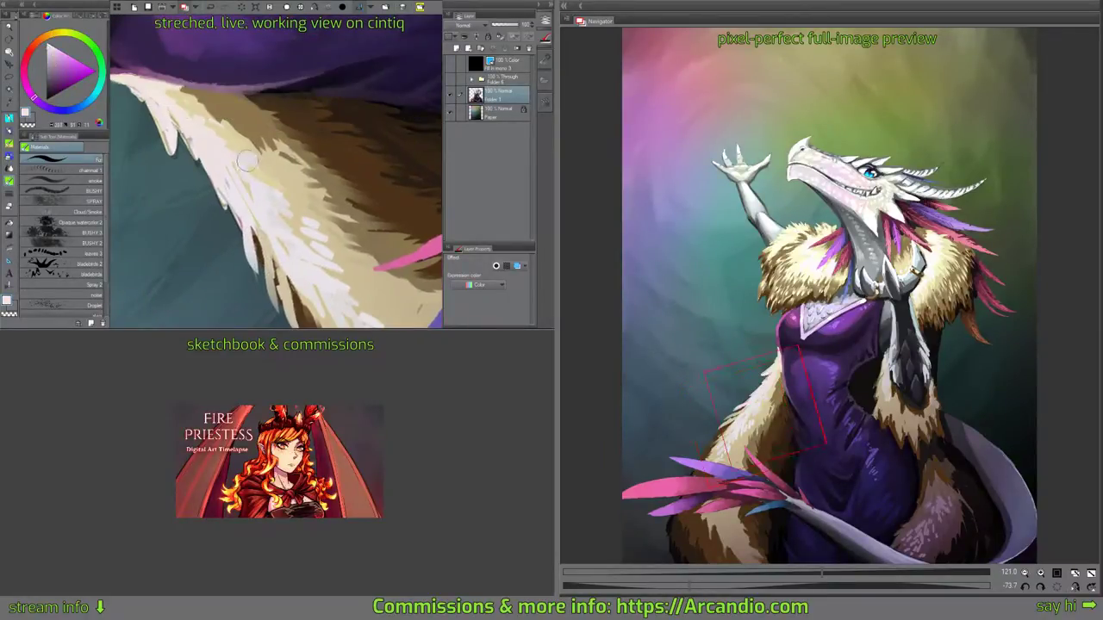
key(ctrl+z)
Sample light fur tones and paint pointed tufts overhanging the background along the middle of the coat's outer edge.
alt+click(254, 229)
drag(241, 205, 257, 274)
alt+click(260, 239)
drag(205, 166, 226, 214)
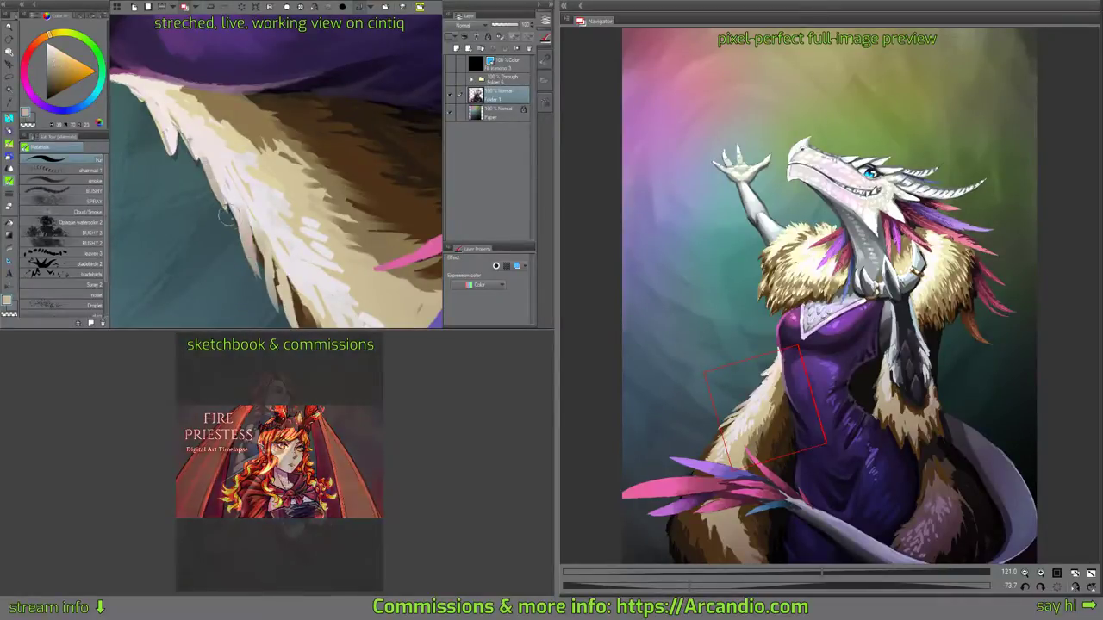
mouse_move(172, 103)
mouse_down()
mouse_move(215, 166)
mouse_move(244, 246)
mouse_up()
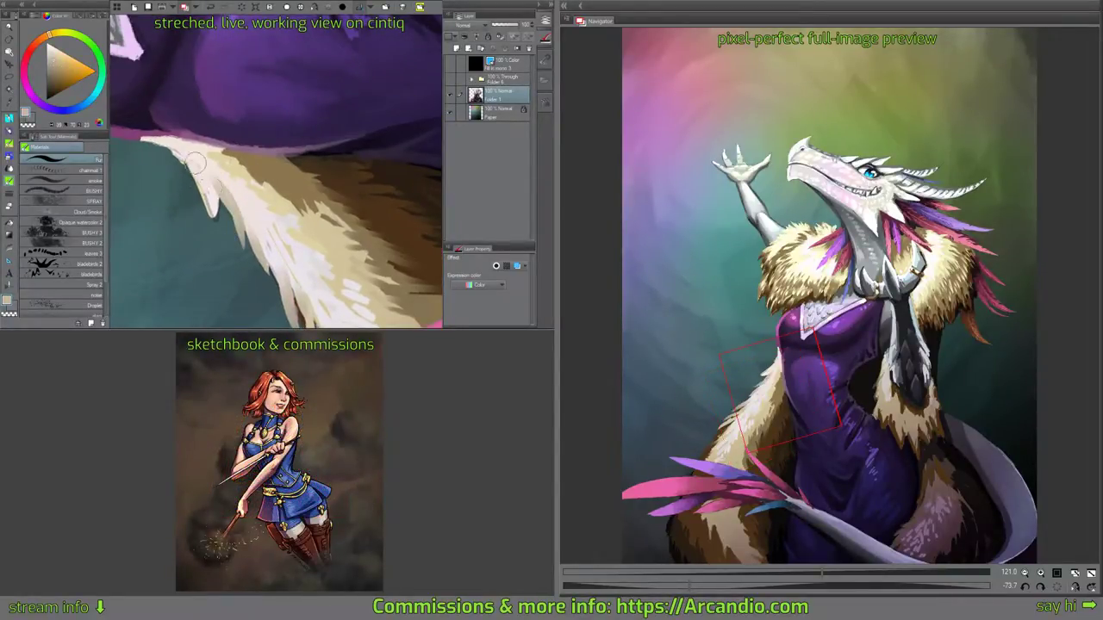
Add light pointed tufts at the upper tip of the lower coat where it meets the purple dress.
mouse_move(196, 164)
mouse_down()
mouse_move(208, 214)
mouse_move(197, 200)
mouse_move(307, 71)
mouse_move(315, 136)
mouse_up()
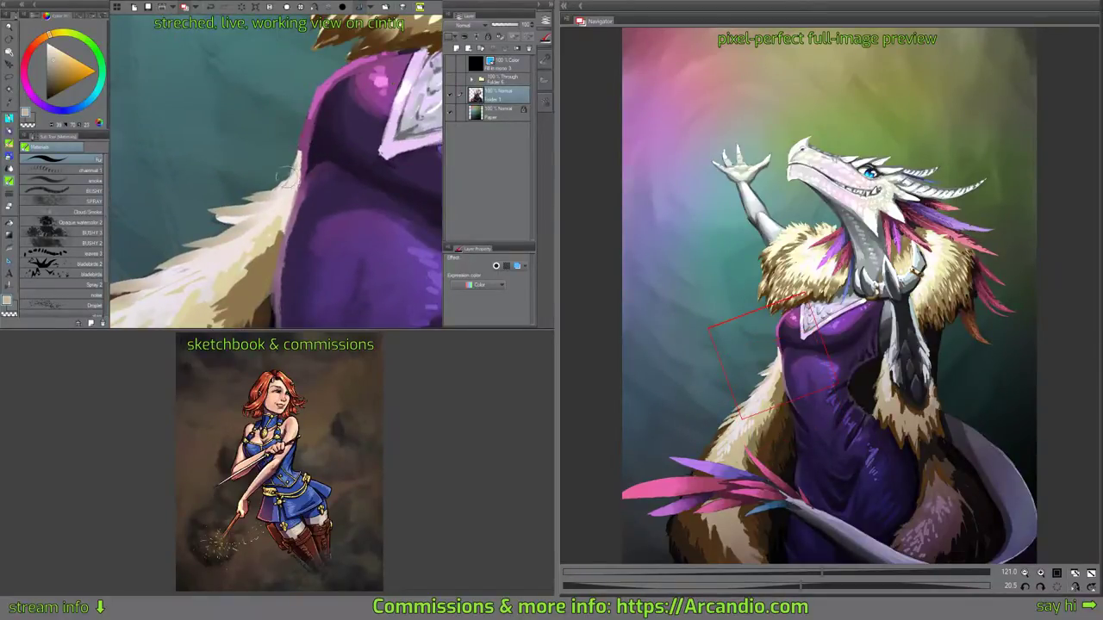
drag(277, 201, 335, 105)
drag(319, 194, 364, 122)
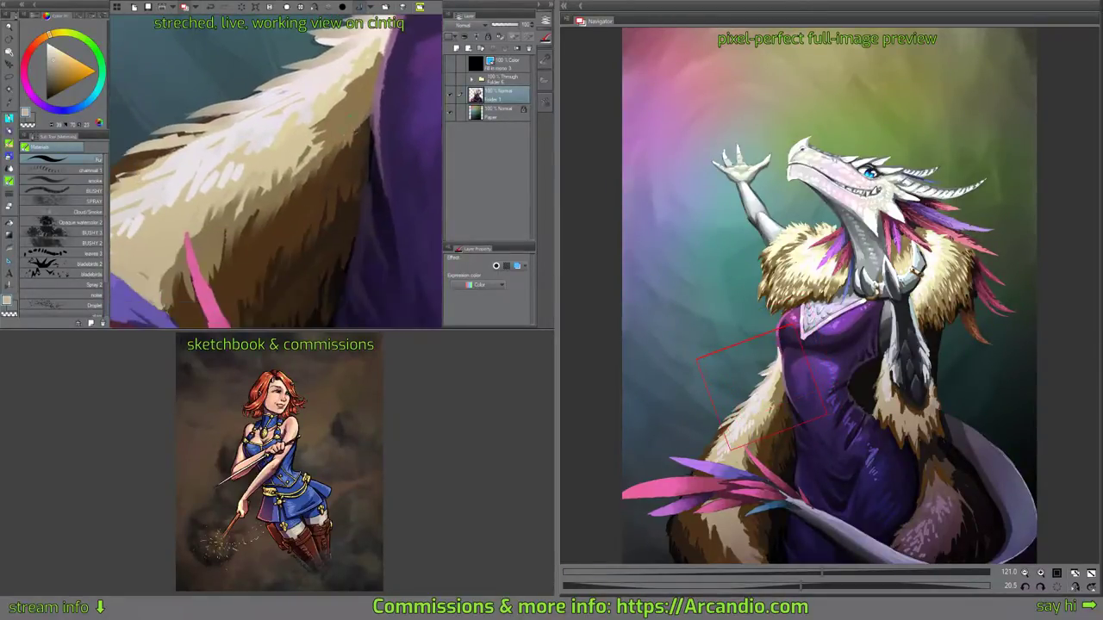
drag(355, 179, 338, 117)
drag(280, 226, 308, 126)
Sample white from the coat's highlight and paint bright strands down the middle of its light fur.
alt+click(239, 127)
drag(243, 153, 256, 202)
drag(240, 134, 252, 171)
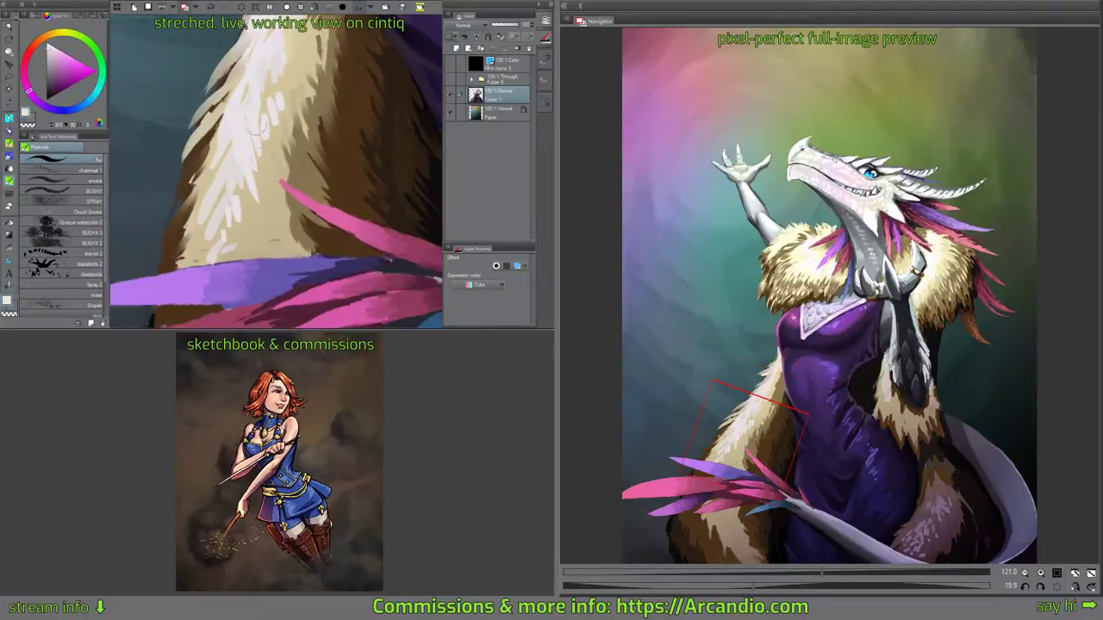
drag(286, 41, 293, 108)
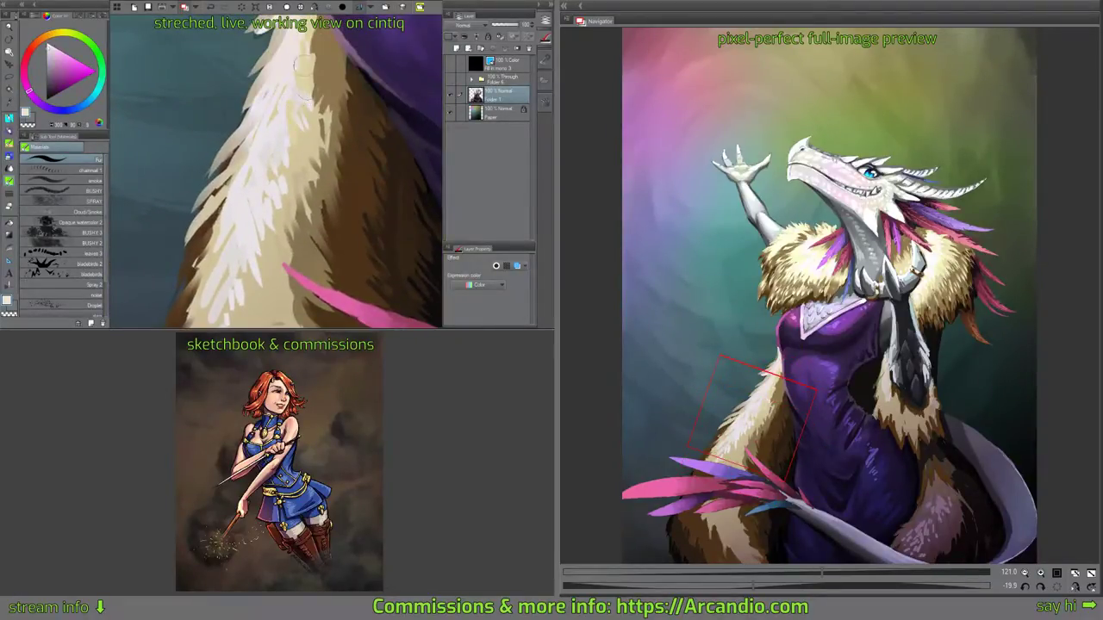
Sample pale cream and blend the coat's white highlight into the surrounding fur with fine strands.
alt+click(296, 121)
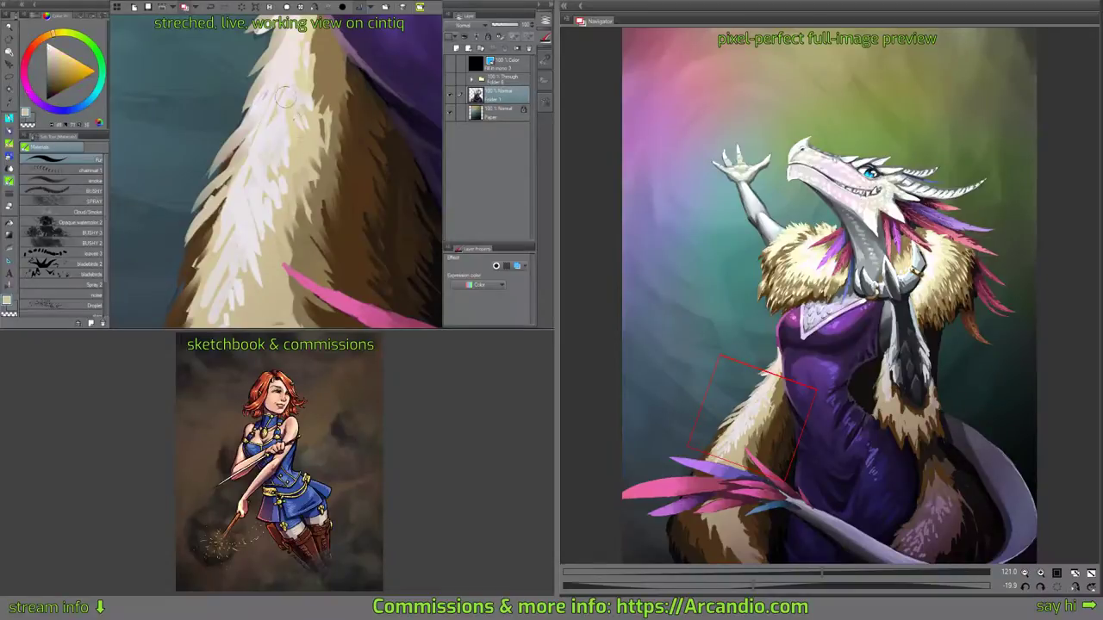
drag(307, 43, 313, 102)
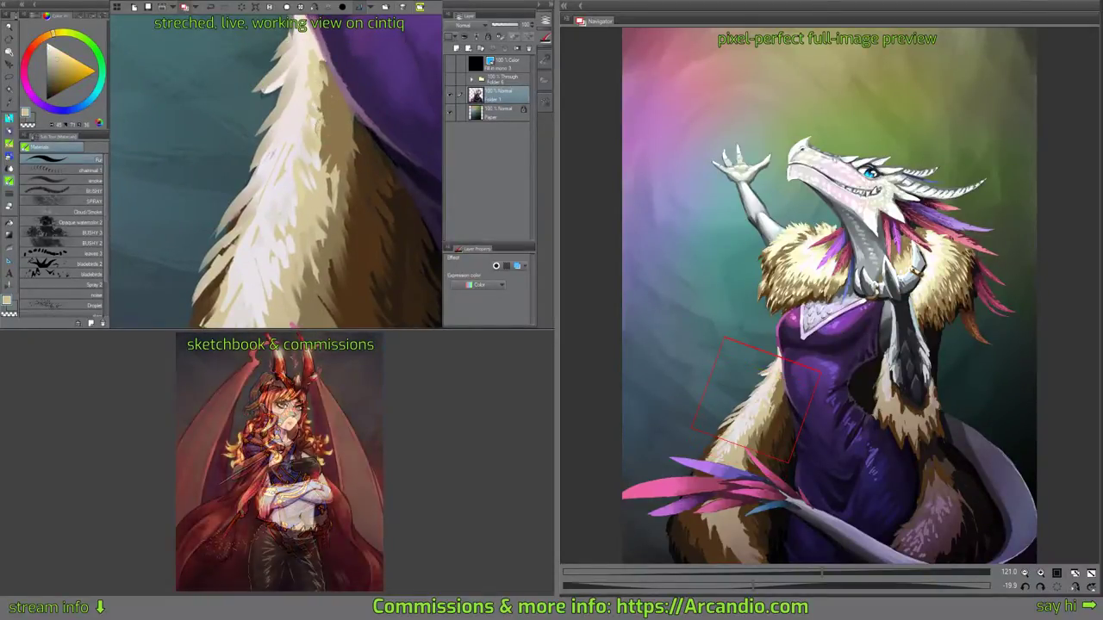
drag(317, 160, 322, 103)
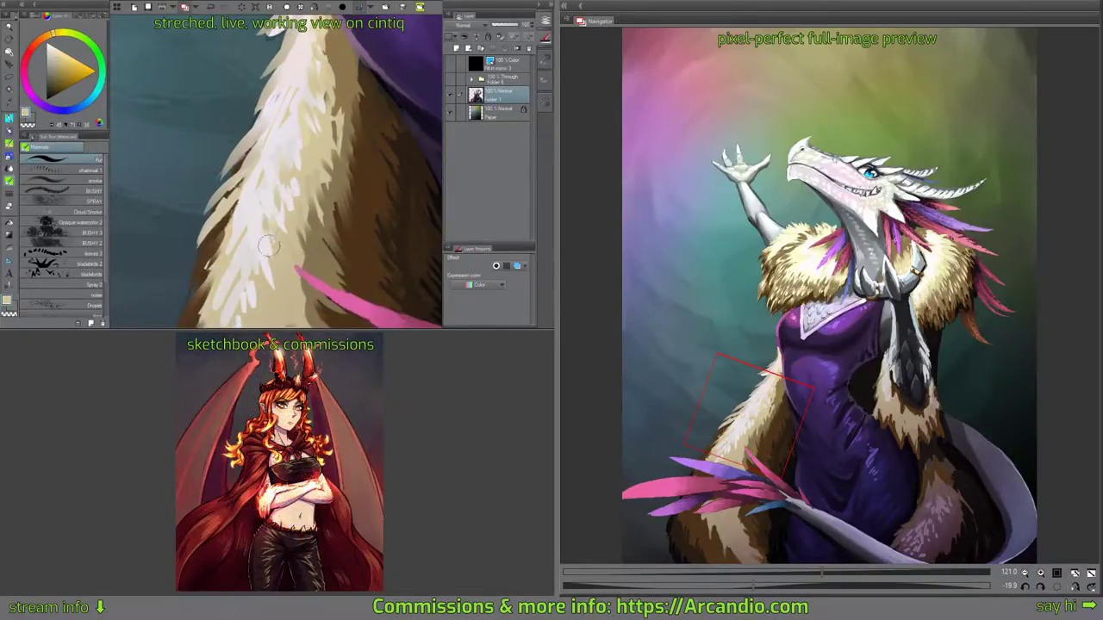
drag(252, 303, 307, 291)
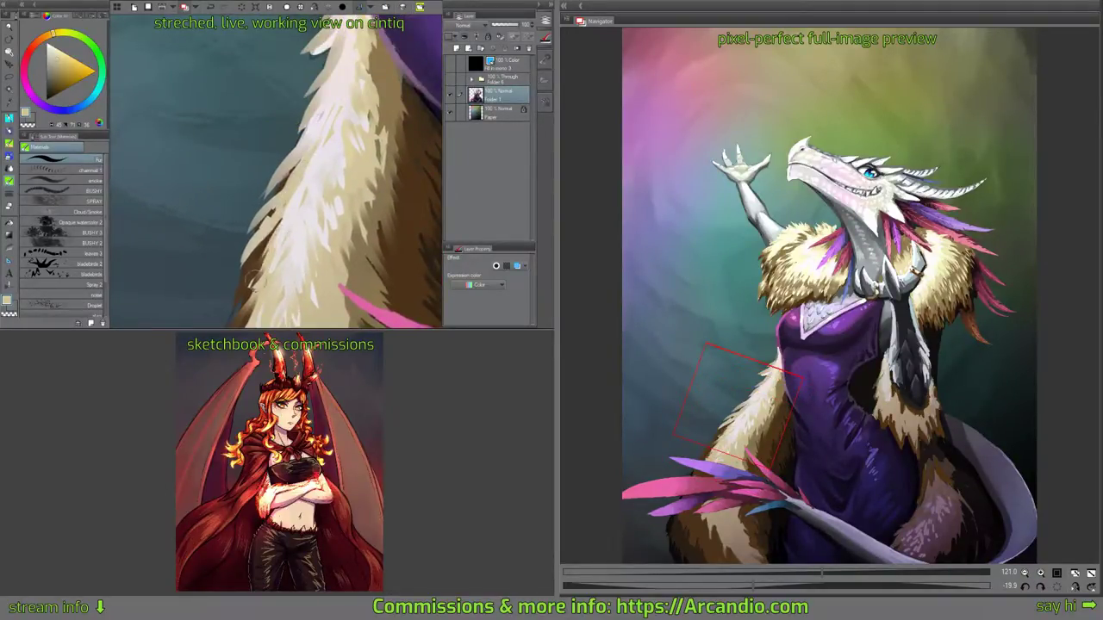
drag(352, 251, 317, 212)
drag(339, 164, 301, 145)
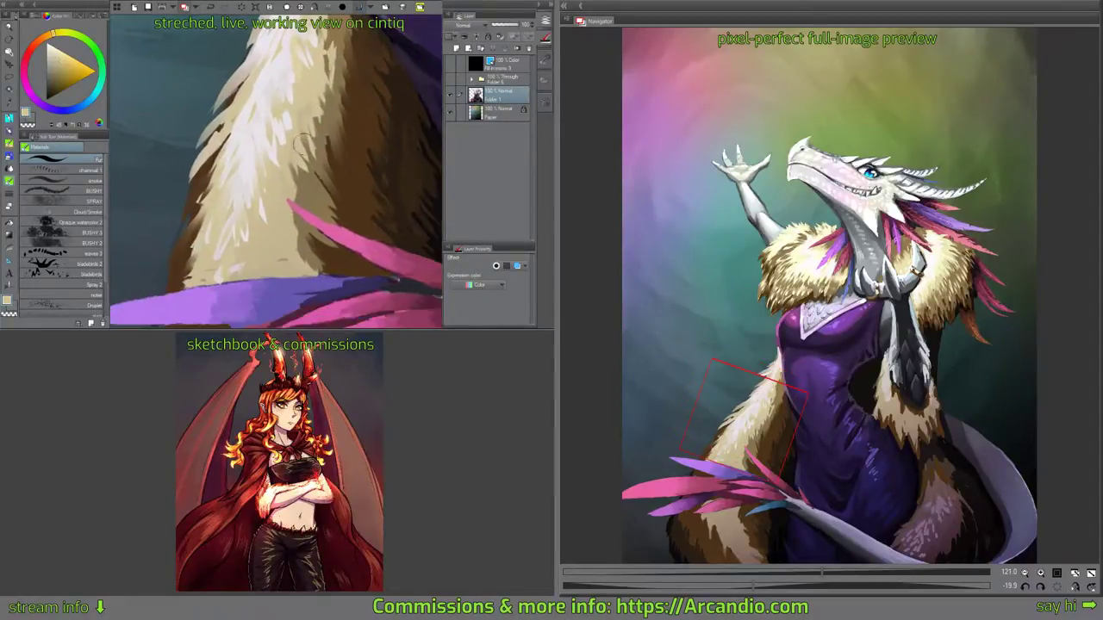
Sample tan from the coat and scatter short strands over the brown fur beside the purple dress.
alt+click(355, 114)
drag(348, 94, 371, 120)
alt+click(346, 105)
drag(363, 43, 352, 85)
mouse_move(353, 85)
mouse_down()
mouse_move(389, 136)
mouse_move(371, 165)
mouse_up()
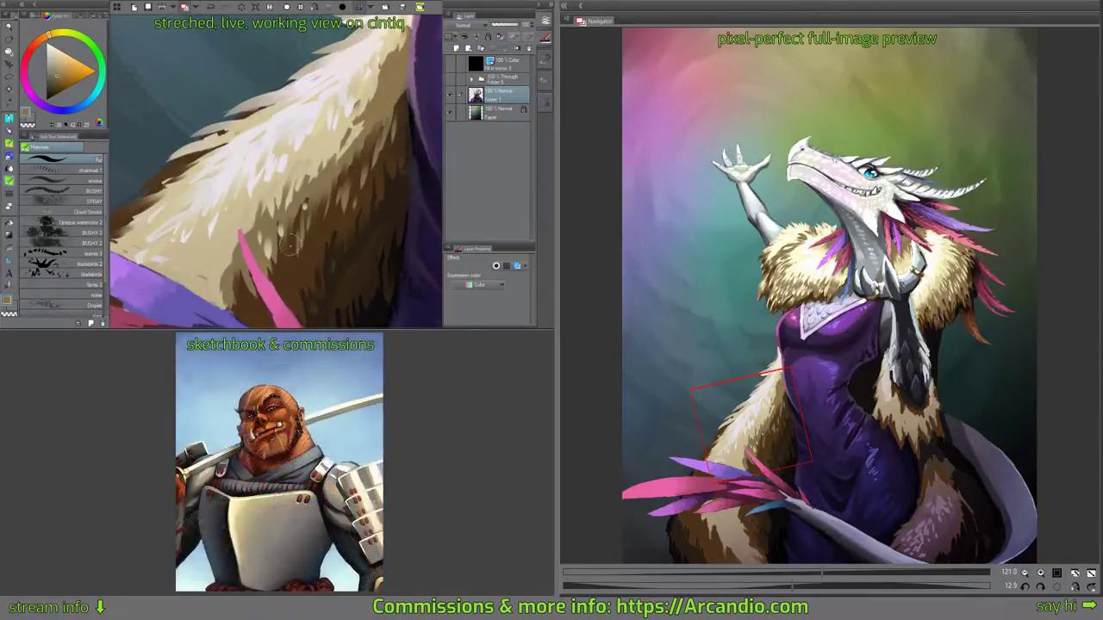
Sample browns from the coat, paint darker strands into the brown fur beside the purple dress, and save the file.
mouse_move(277, 274)
mouse_down()
mouse_move(250, 193)
mouse_move(253, 214)
mouse_move(269, 217)
mouse_up()
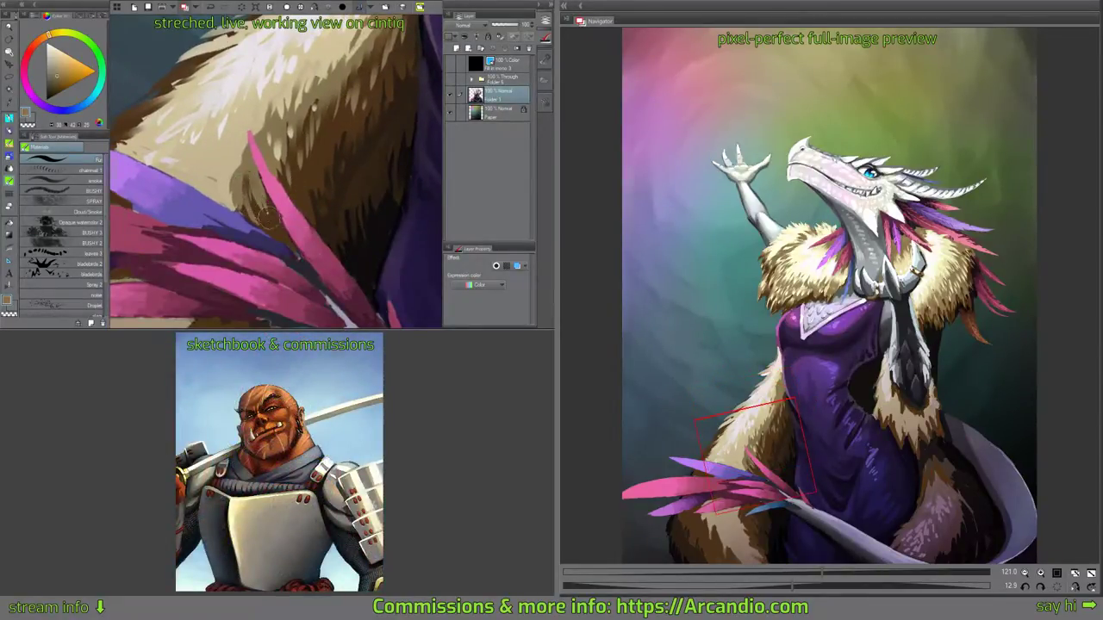
alt+click(322, 162)
mouse_move(352, 182)
mouse_down()
mouse_move(407, 85)
mouse_move(372, 207)
mouse_up()
alt+click(358, 232)
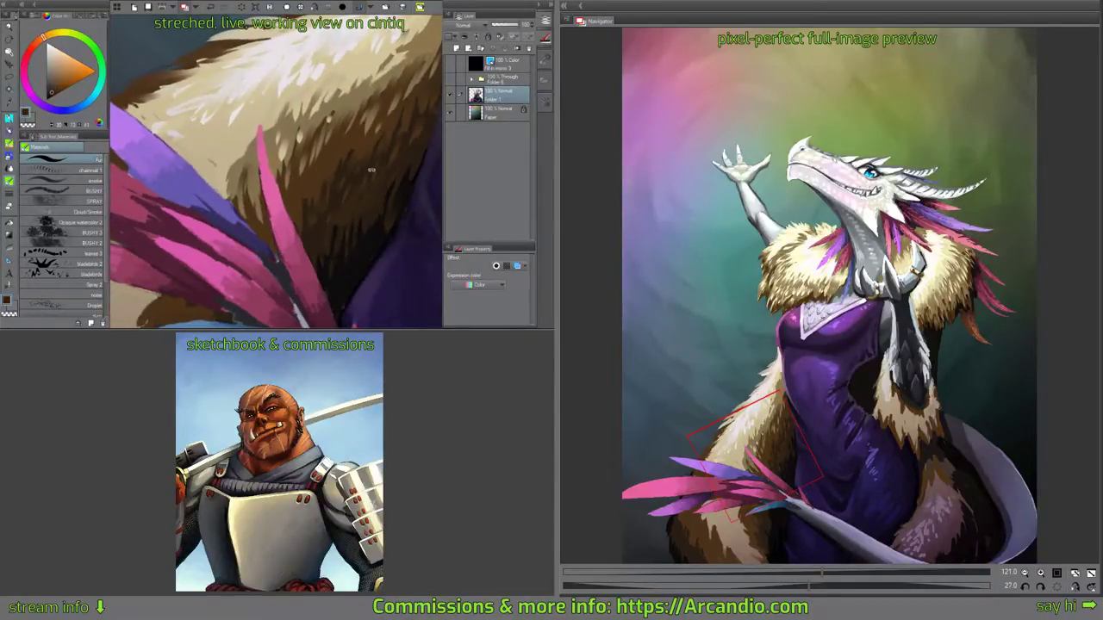
mouse_move(372, 75)
mouse_down()
mouse_move(359, 164)
mouse_move(412, 159)
mouse_up()
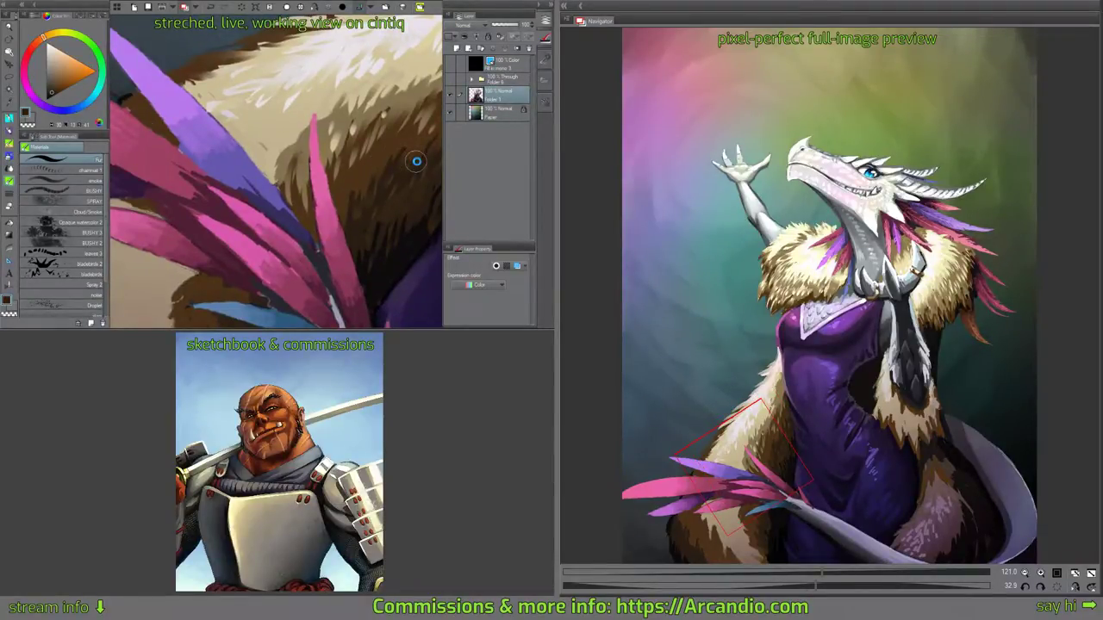
key(ctrl+s)
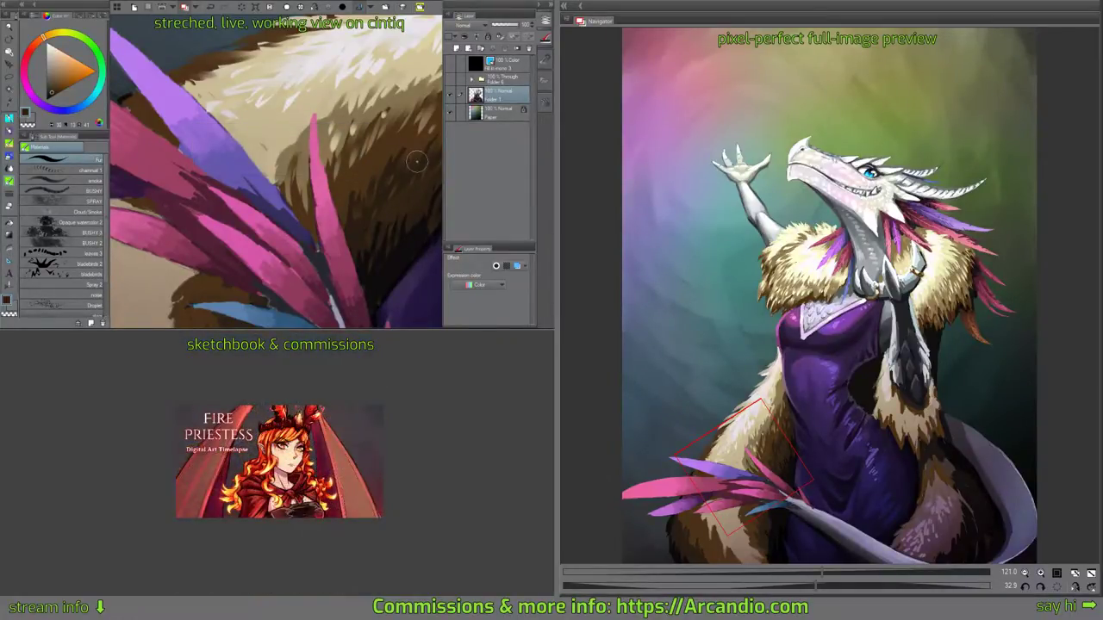
Lasso-select the coat's fur along the edge of the purple tail feather and sample white from its highlight.
mouse_move(322, 172)
mouse_down()
mouse_move(264, 147)
mouse_move(332, 186)
mouse_up()
key(c)
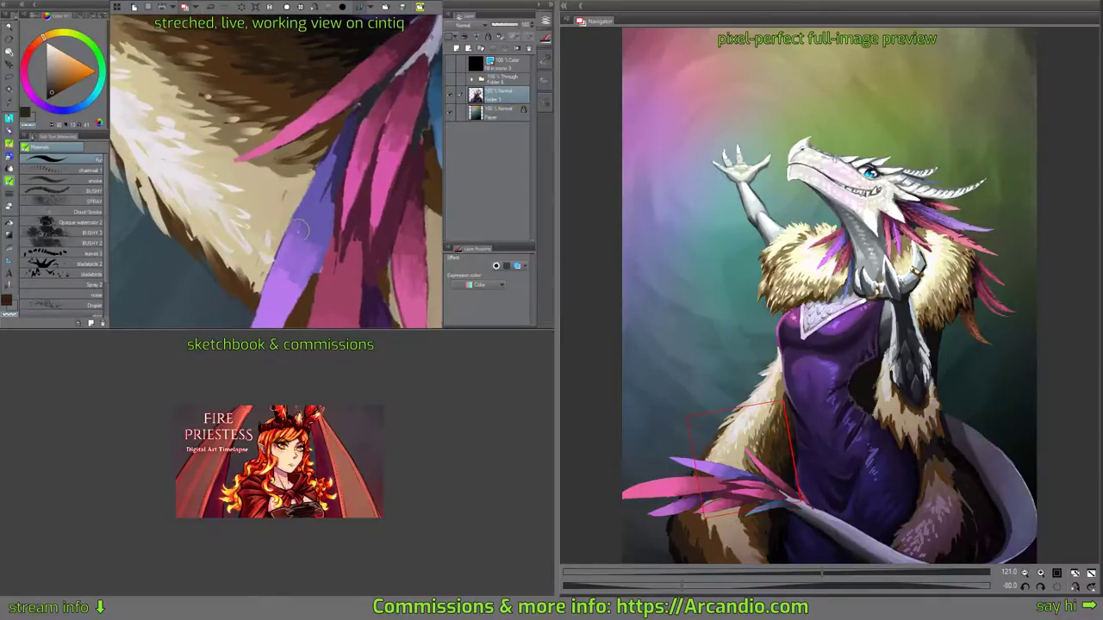
key(m)
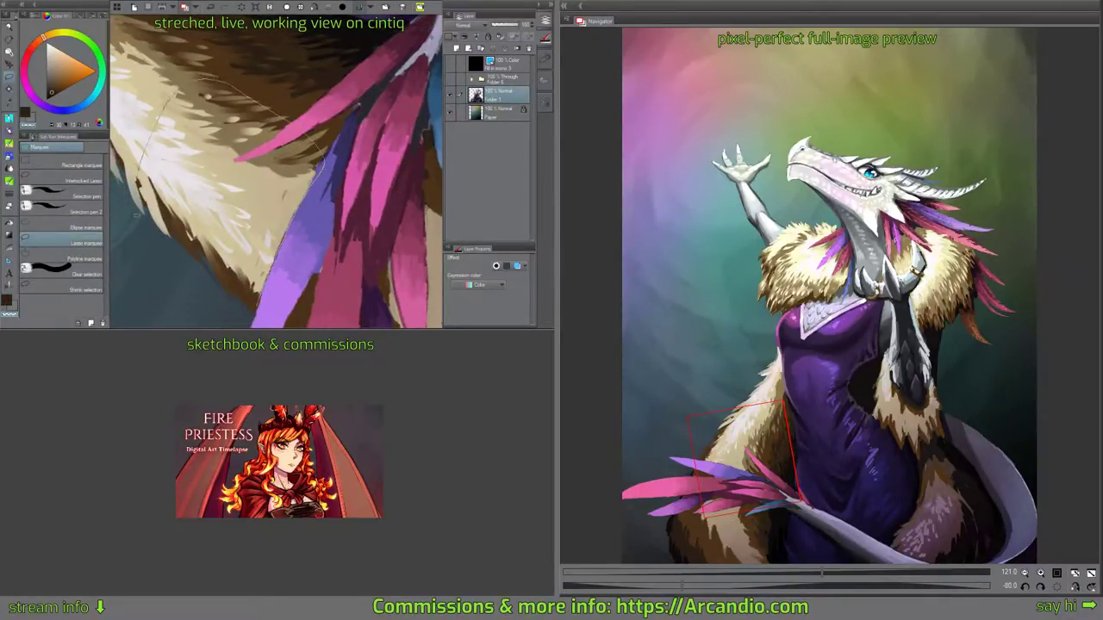
mouse_move(136, 215)
mouse_down()
mouse_move(205, 326)
mouse_move(245, 320)
mouse_up()
key(b)
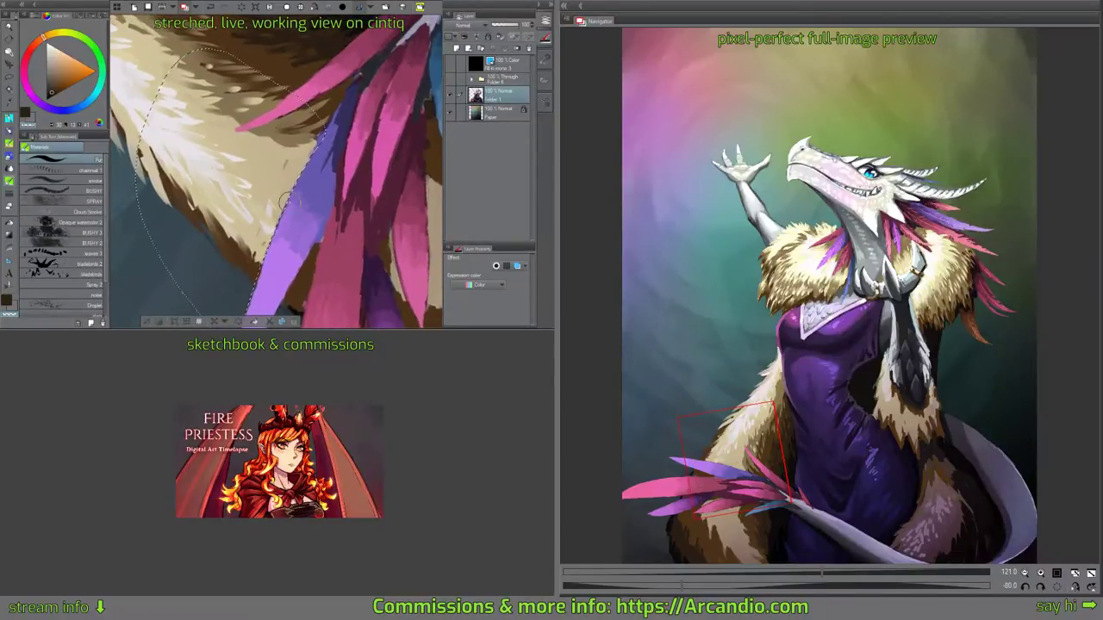
alt+click(175, 138)
drag(172, 134, 254, 66)
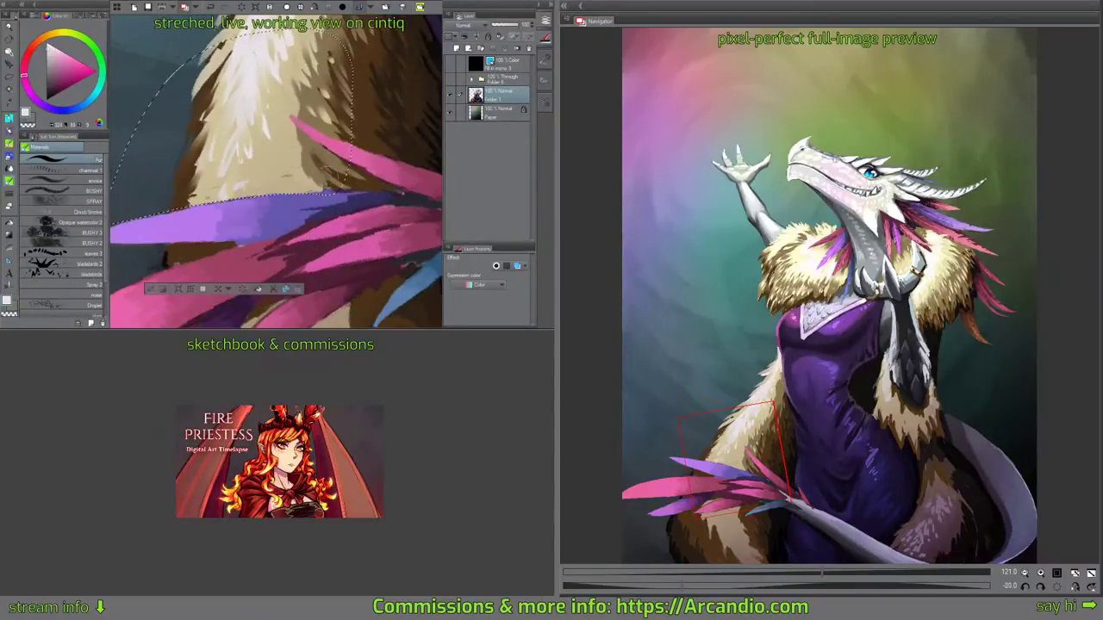
Paint short white strands down the light fur just above the purple feather, and clear the selection.
mouse_move(235, 153)
mouse_down()
mouse_move(217, 179)
mouse_move(229, 188)
mouse_up()
mouse_move(248, 146)
mouse_down()
mouse_move(242, 179)
mouse_move(253, 162)
mouse_up()
drag(261, 131, 274, 159)
mouse_move(274, 155)
mouse_down()
mouse_move(264, 190)
mouse_move(202, 199)
mouse_up()
mouse_move(222, 174)
mouse_down()
mouse_move(213, 200)
mouse_move(226, 198)
mouse_up()
mouse_move(245, 174)
mouse_down()
mouse_move(240, 197)
mouse_move(257, 196)
mouse_up()
mouse_move(273, 167)
mouse_down()
mouse_move(272, 194)
mouse_move(279, 148)
mouse_up()
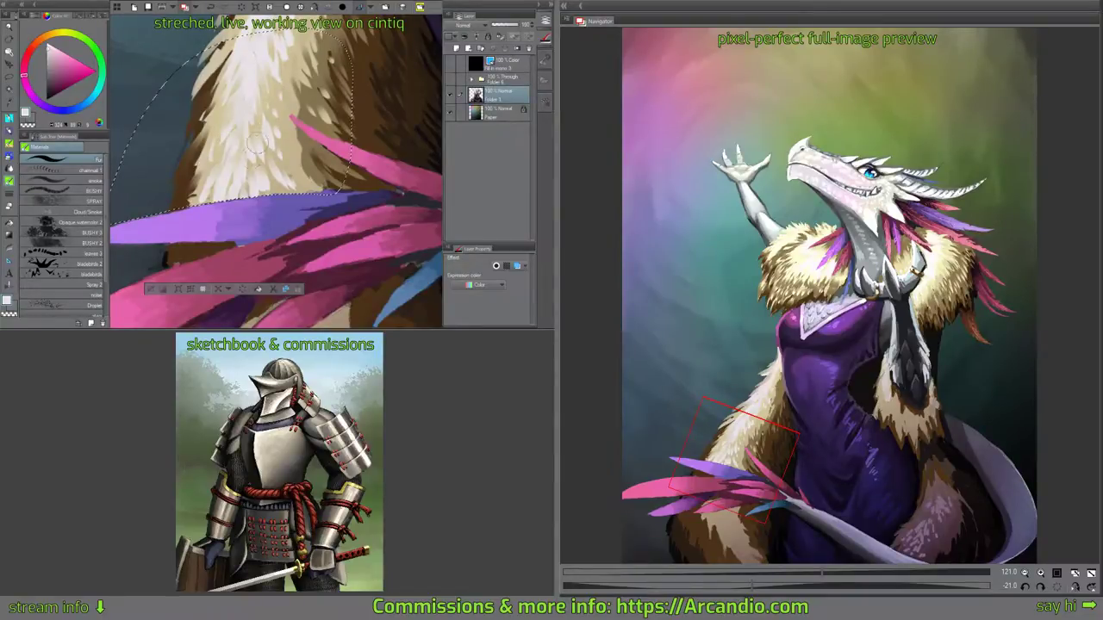
mouse_move(253, 152)
mouse_down()
mouse_move(283, 112)
mouse_move(280, 197)
mouse_up()
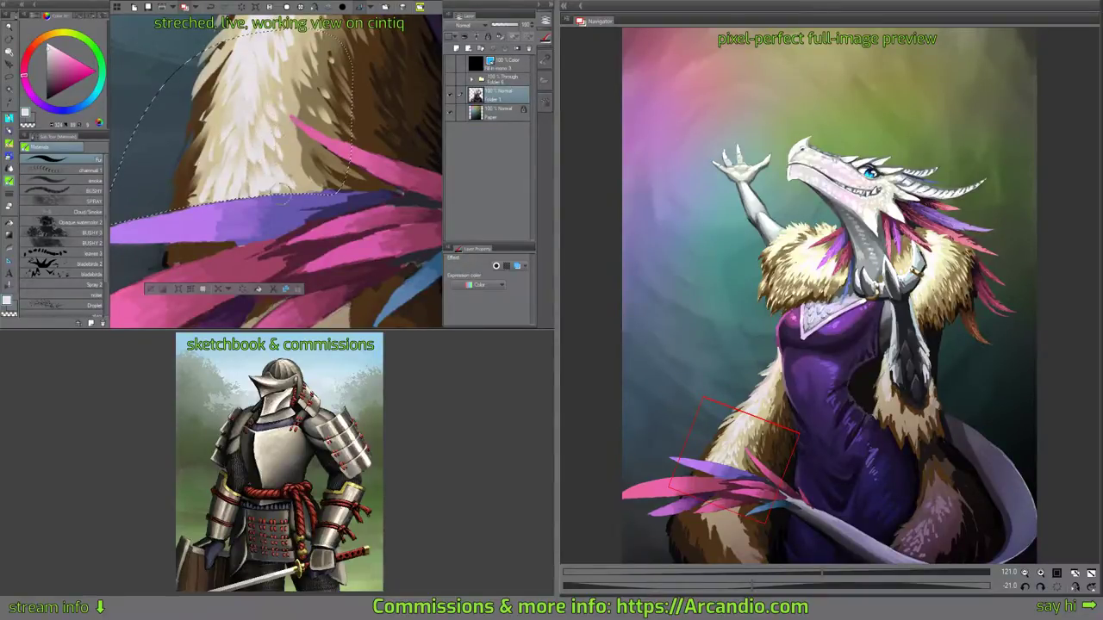
drag(358, 139, 354, 128)
drag(337, 242, 313, 199)
key(ctrl+d)
Sample cream from the coat, add a new layer, and try a lasso selection of the gap between the purple and pink feathers.
alt+click(272, 97)
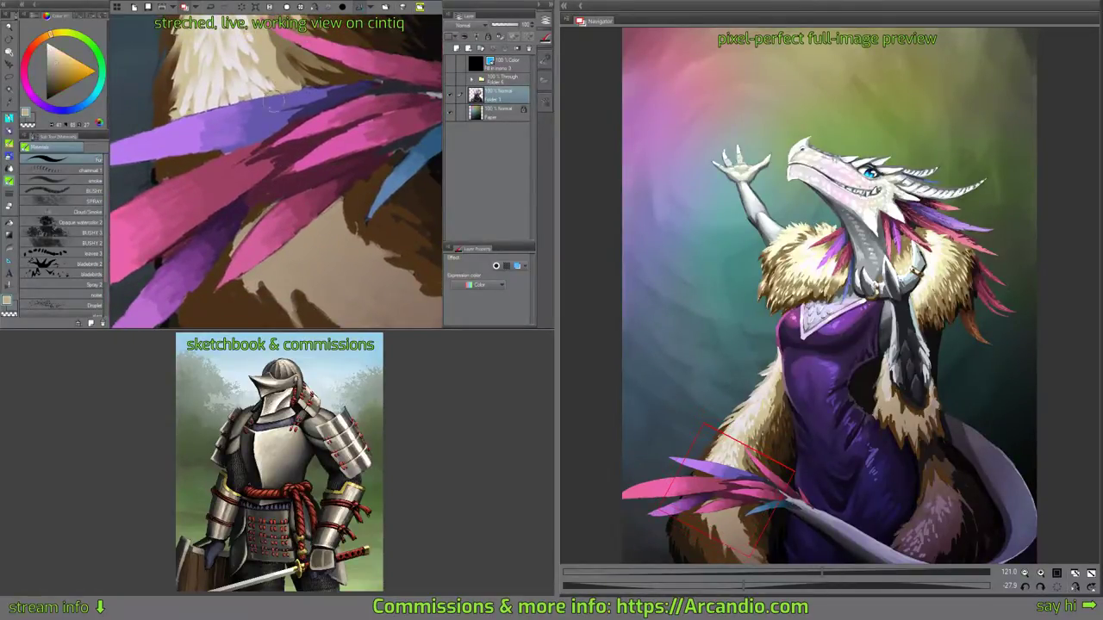
drag(223, 162, 337, 149)
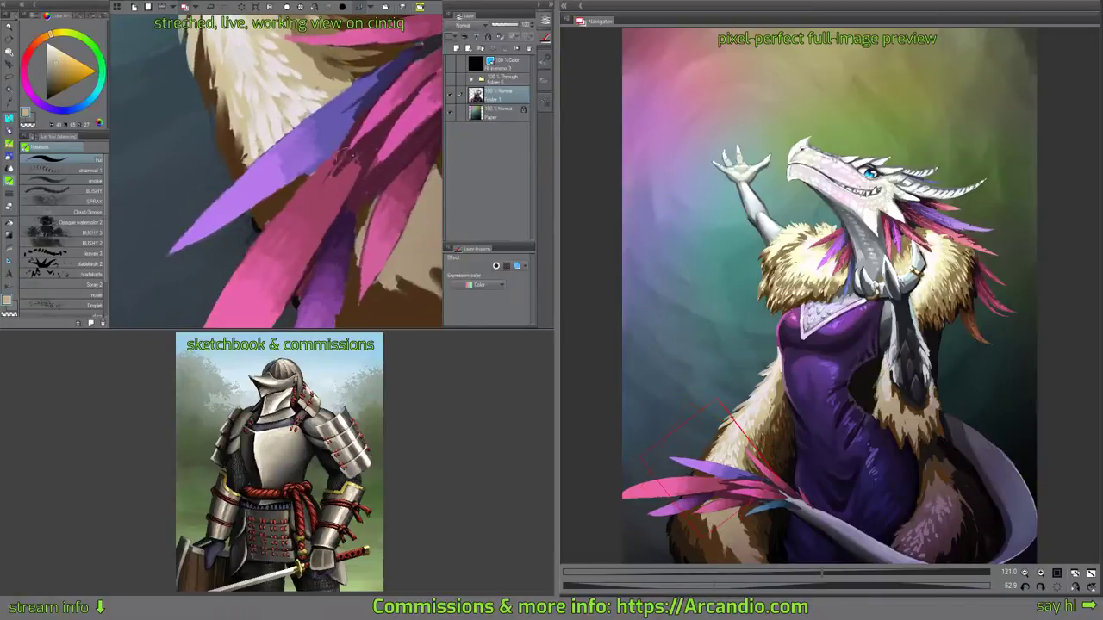
click(457, 49)
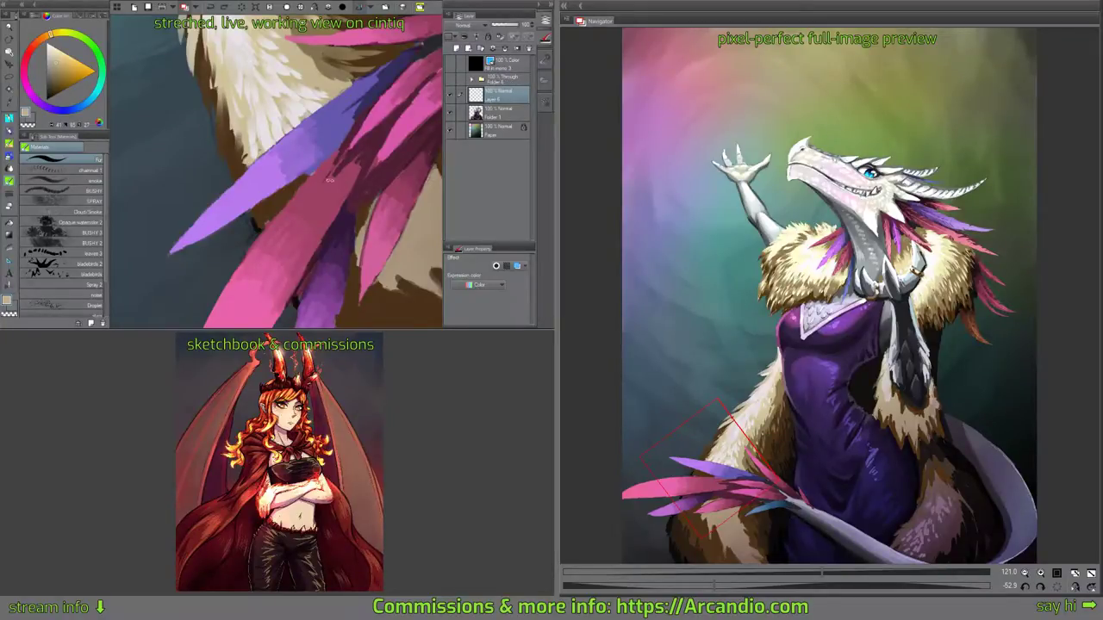
drag(329, 180, 329, 178)
key(c)
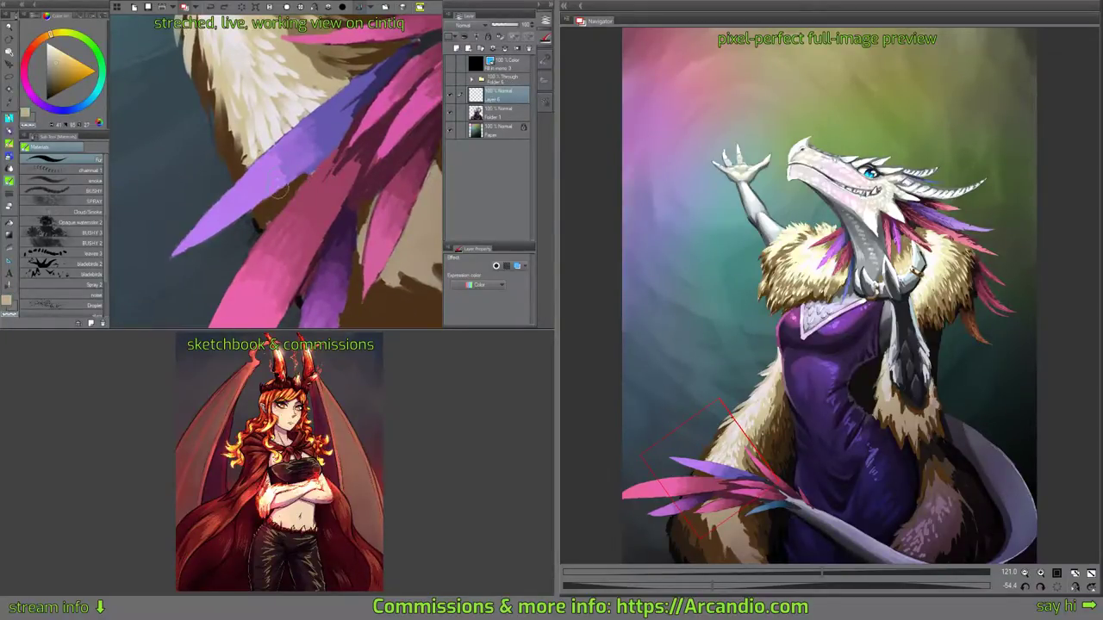
key(m)
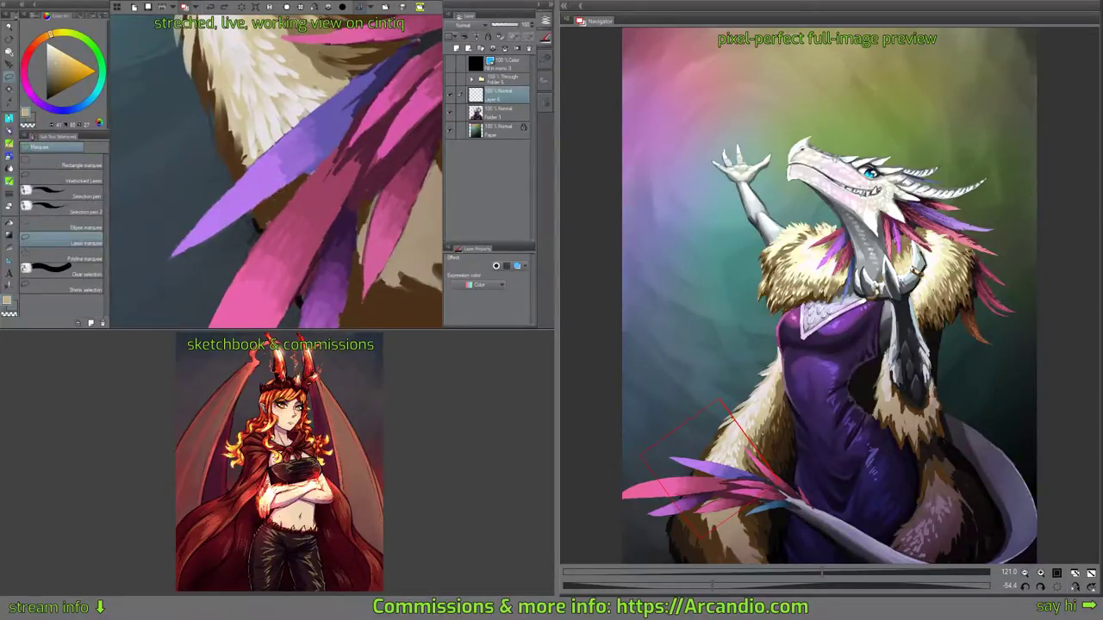
drag(243, 259, 208, 313)
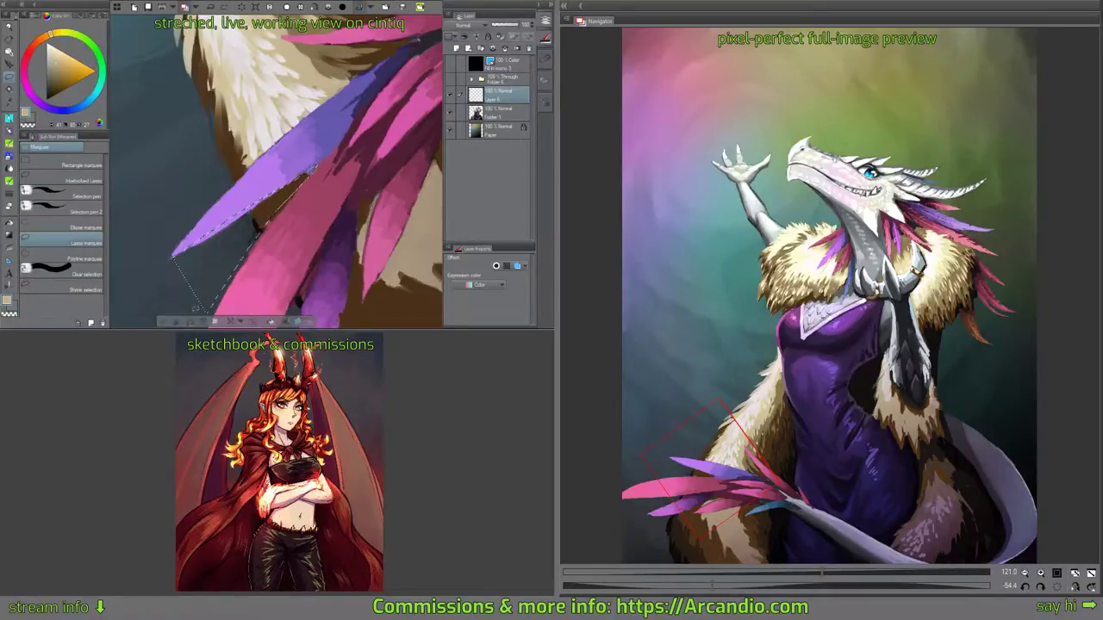
key(b)
drag(295, 223, 293, 211)
key(ctrl+d)
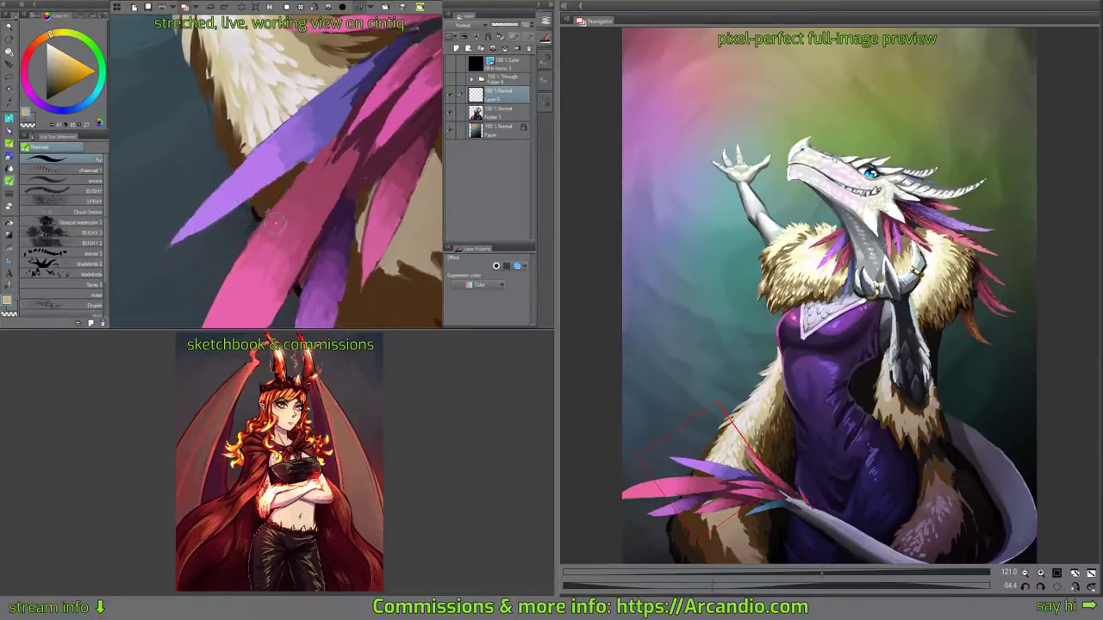
Sample brown, lasso the gap between the purple and pink feathers, and begin fur strands inside it with sampled cream.
alt+click(223, 222)
alt+click(252, 224)
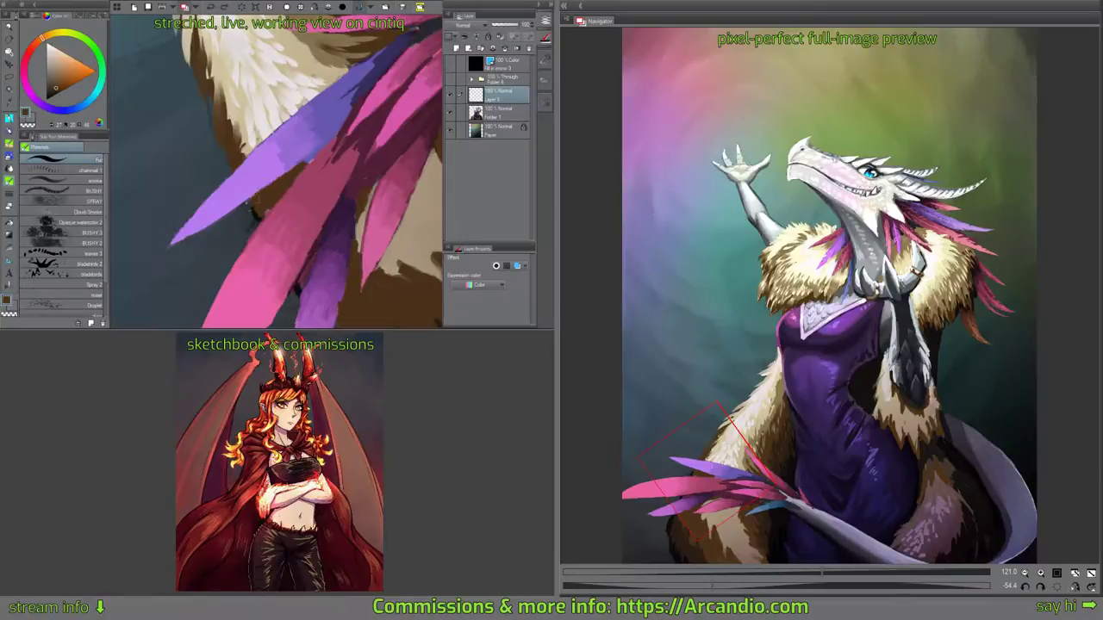
key(m)
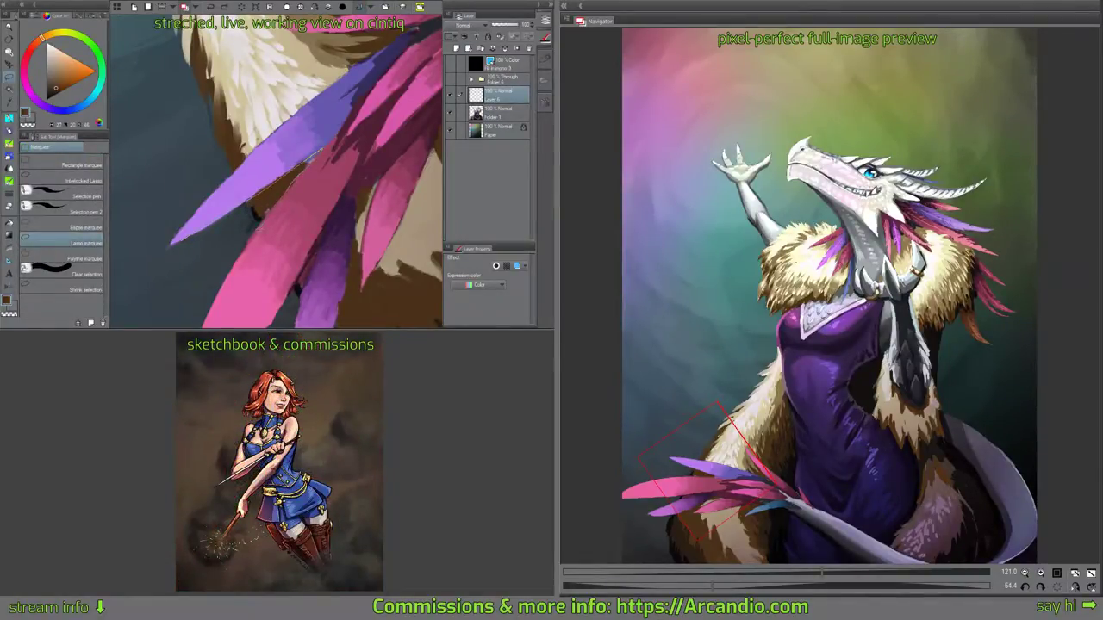
drag(156, 262, 312, 155)
key(b)
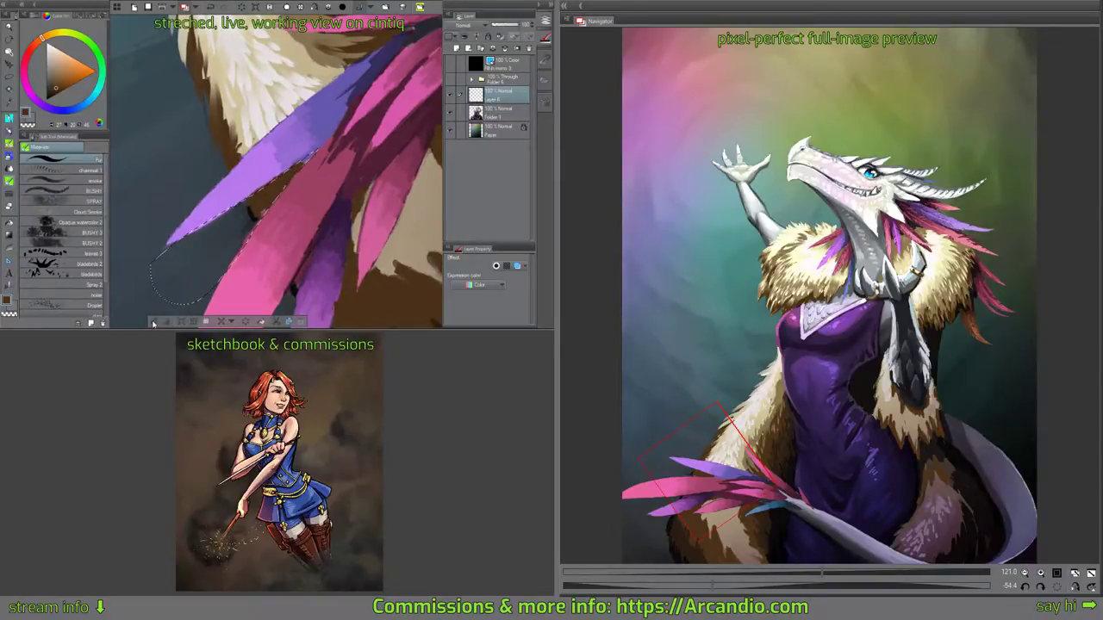
drag(115, 151, 138, 87)
alt+click(329, 122)
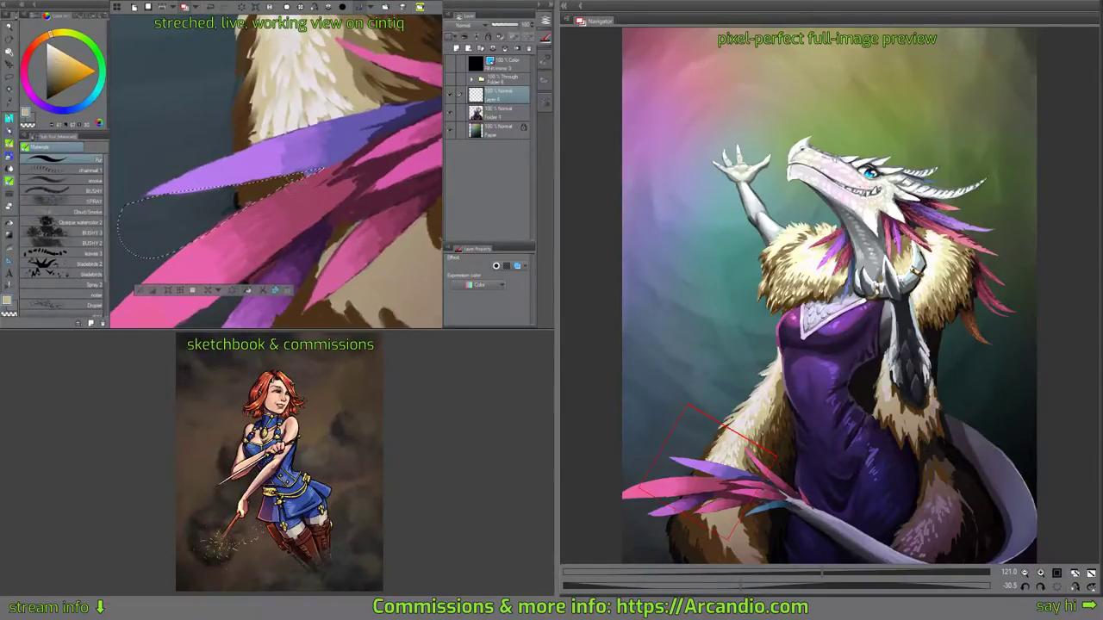
Merge the new fur layer down into the character's layer.
click(508, 109)
click(513, 93)
key(ctrl+e)
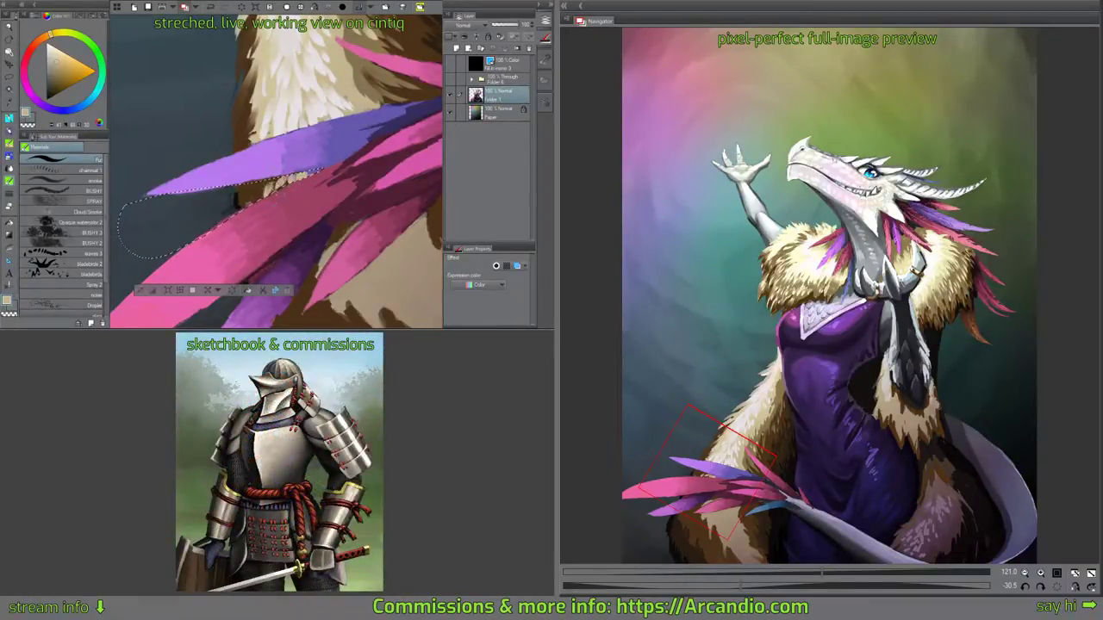
Sample white from the coat, brighten the strands in the gap between the feathers, and clear the selection.
mouse_move(355, 210)
mouse_down()
mouse_move(298, 169)
mouse_move(355, 199)
mouse_up()
alt+click(261, 72)
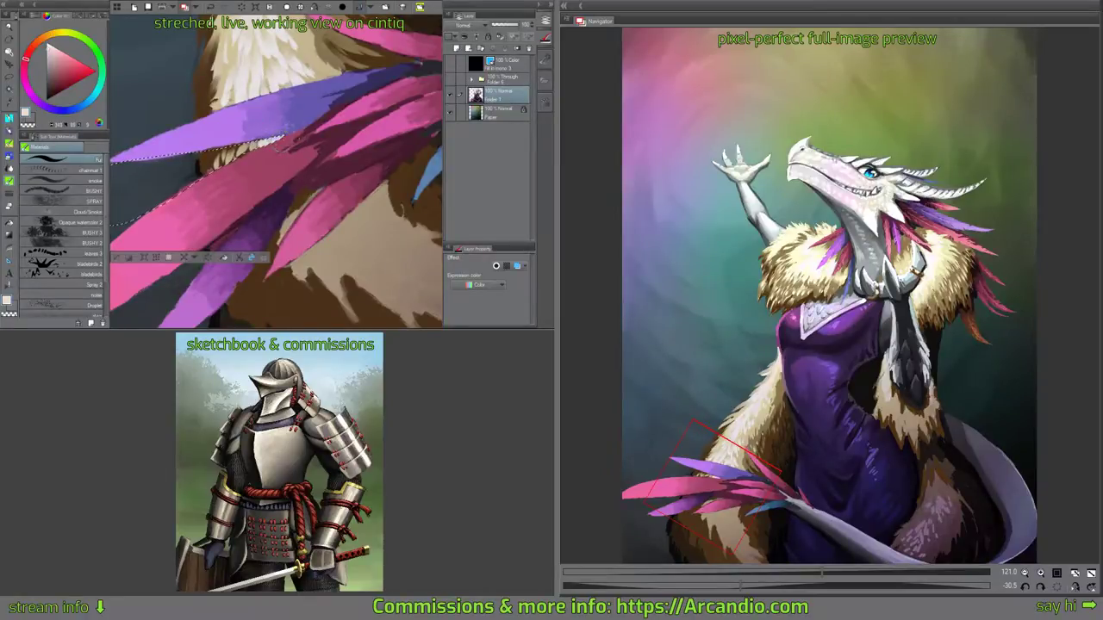
drag(327, 150, 328, 209)
alt+click(335, 212)
key(ctrl+d)
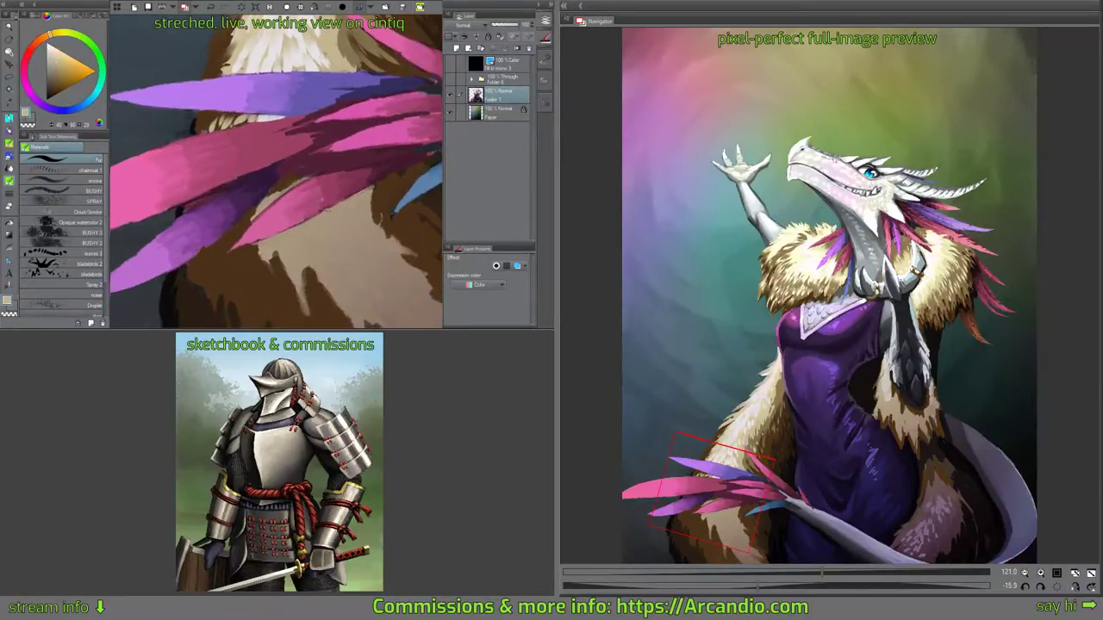
Paint cream strands over the beige fur patch below the pink tail feathers.
drag(288, 253, 291, 305)
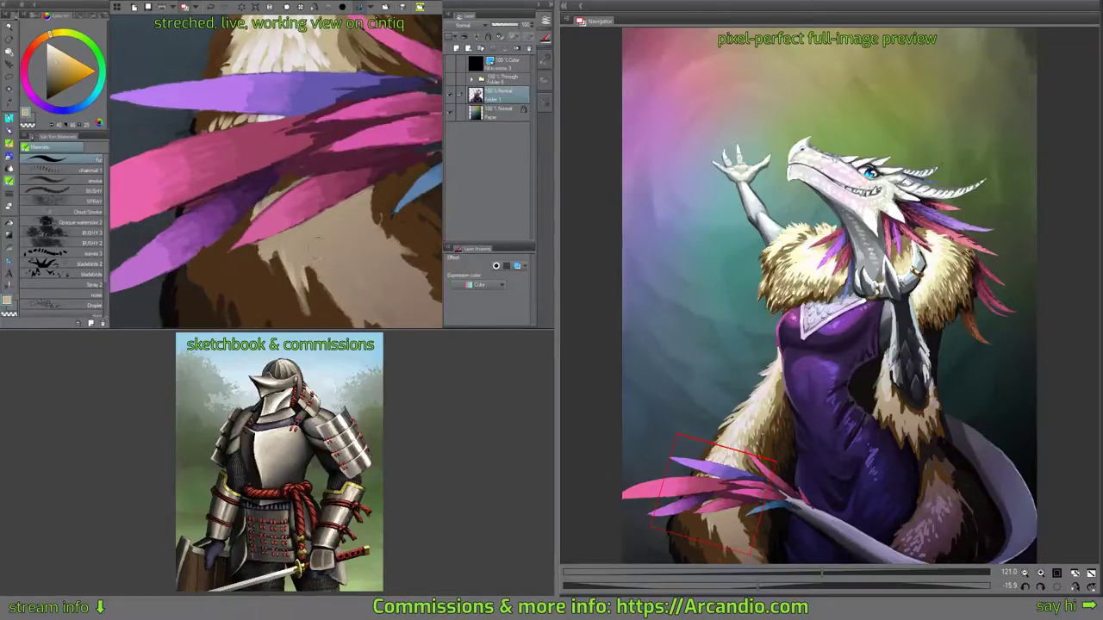
mouse_move(305, 228)
mouse_down()
mouse_move(317, 260)
mouse_move(333, 263)
mouse_up()
drag(339, 224, 348, 261)
mouse_move(352, 224)
mouse_down()
mouse_move(367, 268)
mouse_move(345, 200)
mouse_up()
key(asciicircum)
drag(283, 176, 292, 204)
mouse_move(289, 181)
mouse_down()
mouse_move(296, 207)
mouse_move(315, 195)
mouse_move(293, 248)
mouse_move(319, 265)
mouse_move(344, 216)
mouse_move(319, 184)
mouse_up()
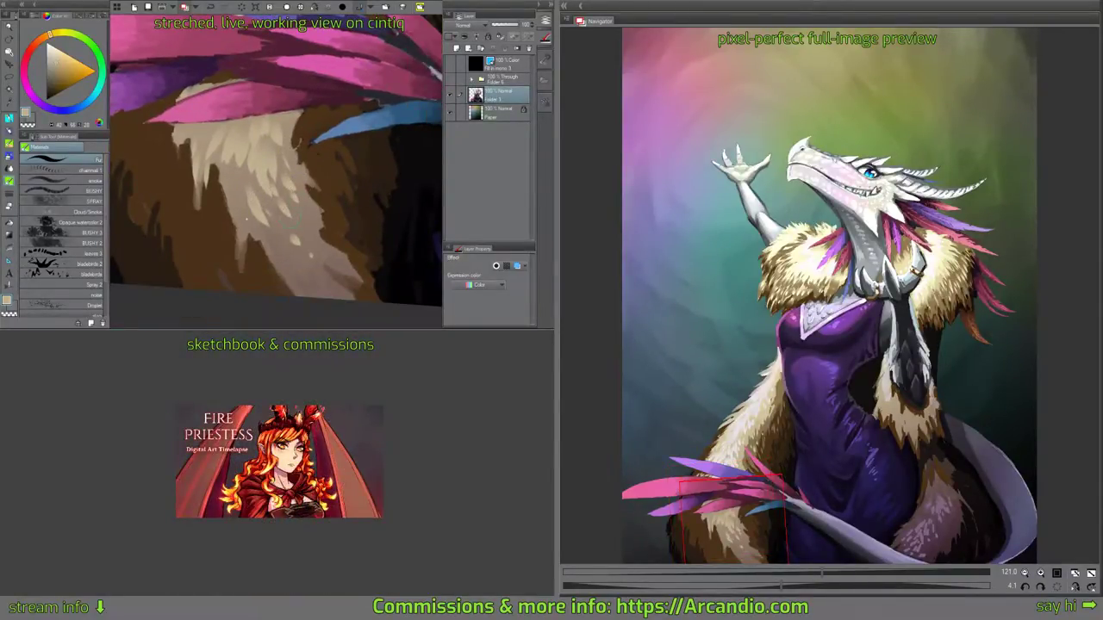
Sample a fur tone from the lower patch and paint layered strands across its light area and into the brown edges.
alt+click(246, 219)
drag(213, 176, 231, 231)
drag(236, 224, 272, 293)
drag(268, 269, 284, 308)
mouse_move(321, 179)
mouse_down()
mouse_move(325, 217)
mouse_move(308, 166)
mouse_move(299, 176)
mouse_move(401, 140)
mouse_up()
drag(278, 207, 281, 251)
mouse_move(298, 212)
mouse_down()
mouse_move(283, 249)
mouse_move(314, 281)
mouse_up()
drag(227, 231, 235, 266)
drag(261, 186, 273, 247)
drag(282, 220, 287, 286)
mouse_move(260, 178)
mouse_down()
mouse_move(281, 242)
mouse_move(312, 264)
mouse_up()
drag(284, 229, 324, 294)
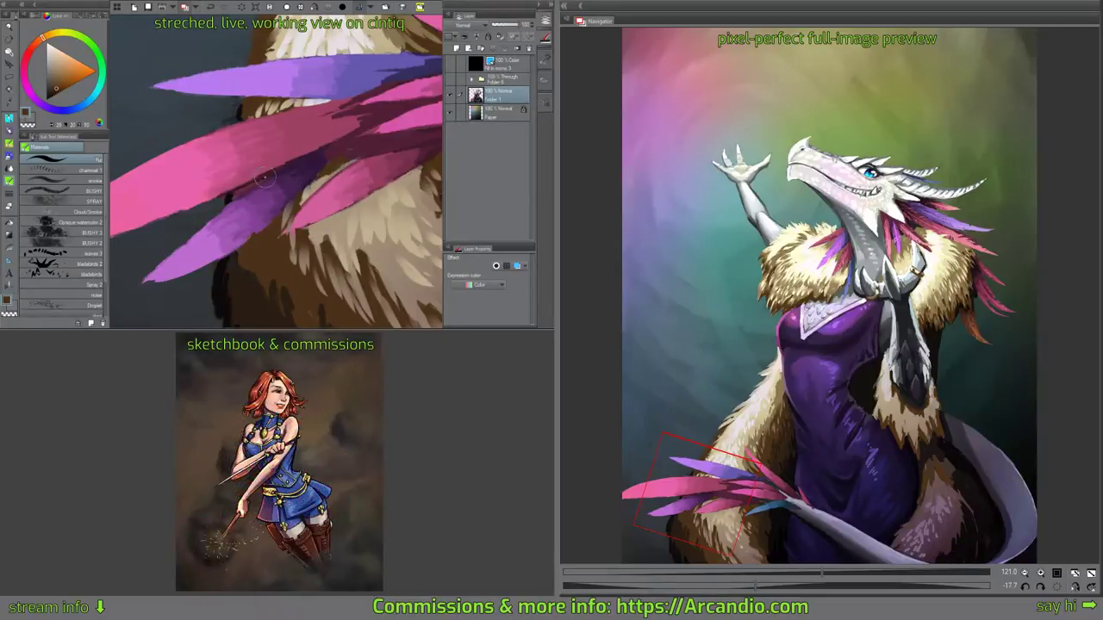
Paint brown and sampled dark brown strands through the brown fur below the purple and pink feathers.
drag(345, 162, 322, 193)
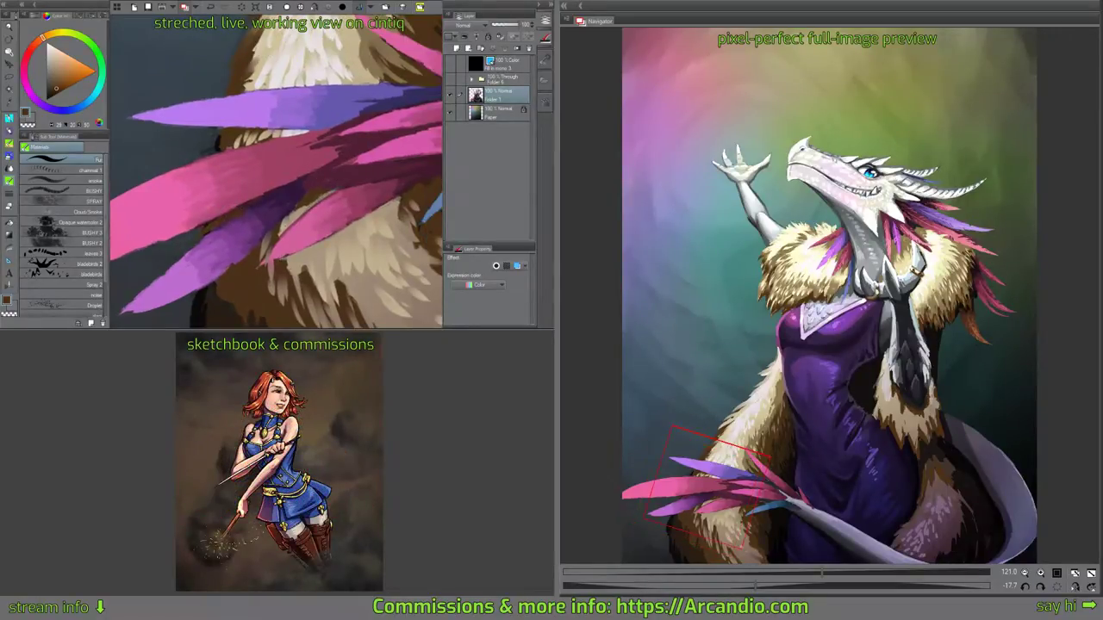
mouse_move(287, 269)
mouse_down()
mouse_move(283, 194)
mouse_move(254, 231)
mouse_move(279, 258)
mouse_move(348, 289)
mouse_move(336, 219)
mouse_up()
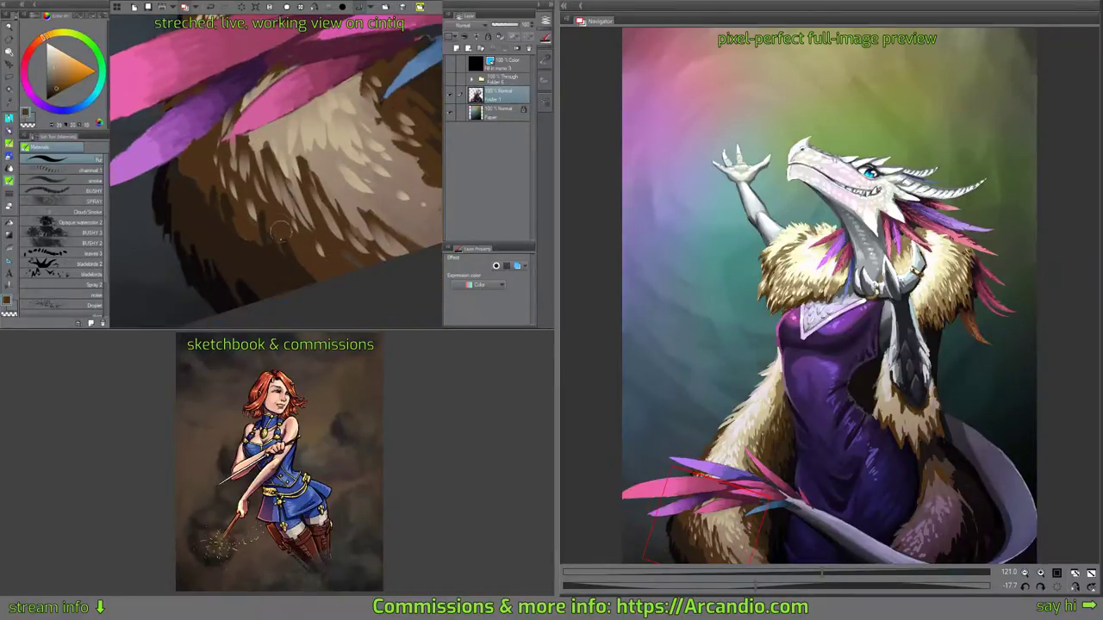
drag(178, 180, 212, 231)
drag(224, 228, 243, 266)
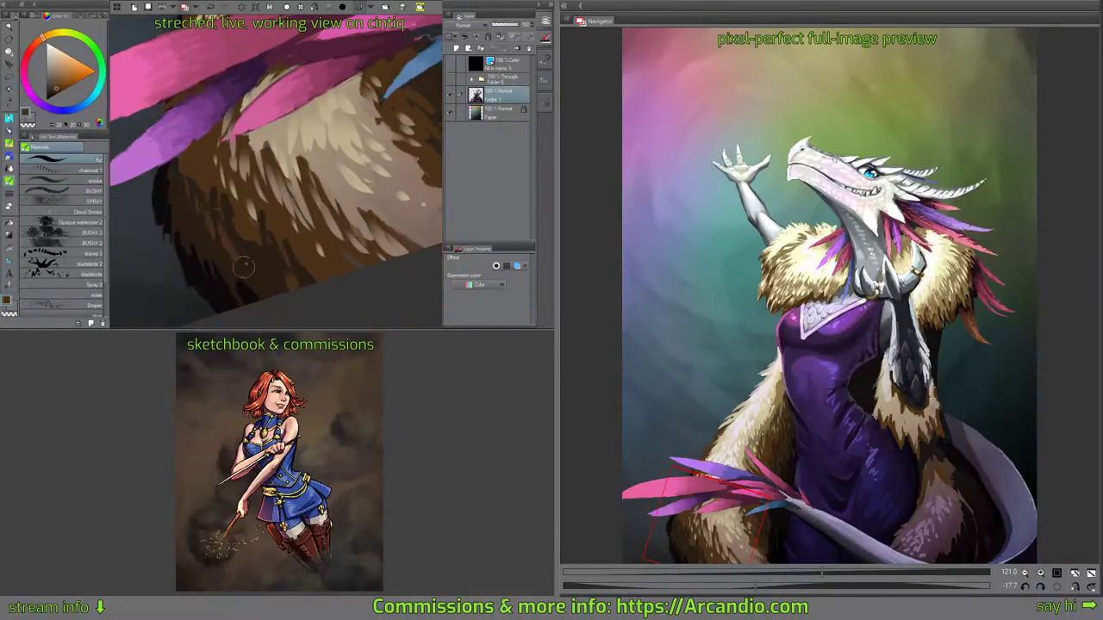
alt+click(205, 183)
mouse_move(198, 165)
mouse_down()
mouse_move(187, 175)
mouse_move(203, 173)
mouse_up()
mouse_move(236, 213)
mouse_down()
mouse_move(253, 247)
mouse_move(318, 289)
mouse_move(292, 254)
mouse_up()
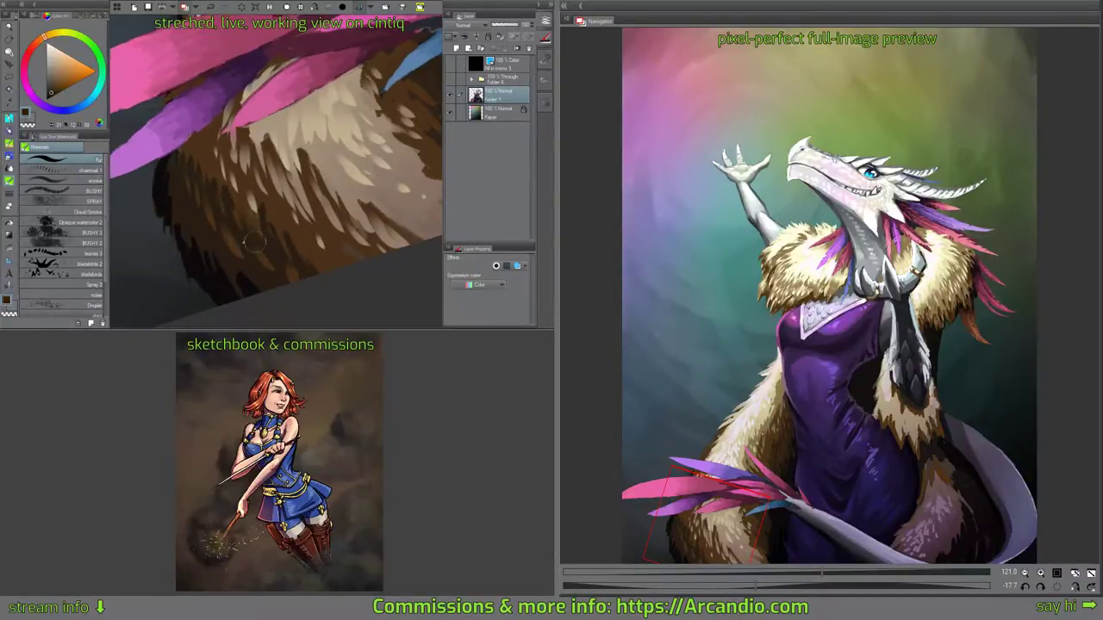
Sample near-black from the shadow and paint dark strands along the outer edge of the lower coat.
alt+click(207, 267)
mouse_move(178, 216)
mouse_down()
mouse_move(207, 263)
mouse_move(254, 275)
mouse_move(242, 234)
mouse_up()
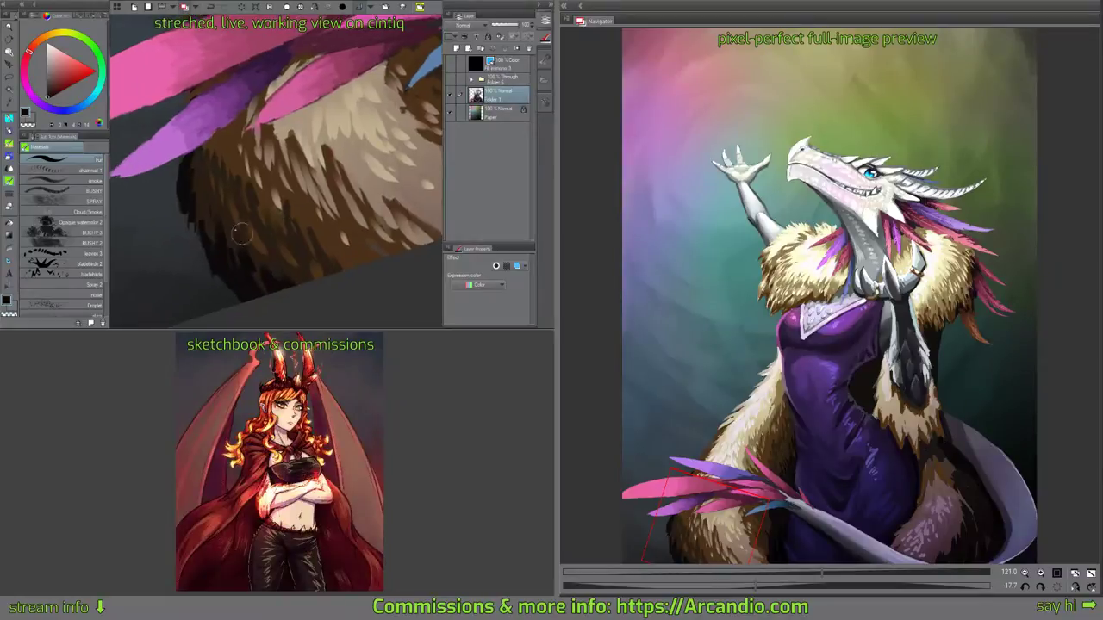
drag(186, 177, 182, 225)
drag(201, 235, 206, 250)
drag(324, 205, 299, 256)
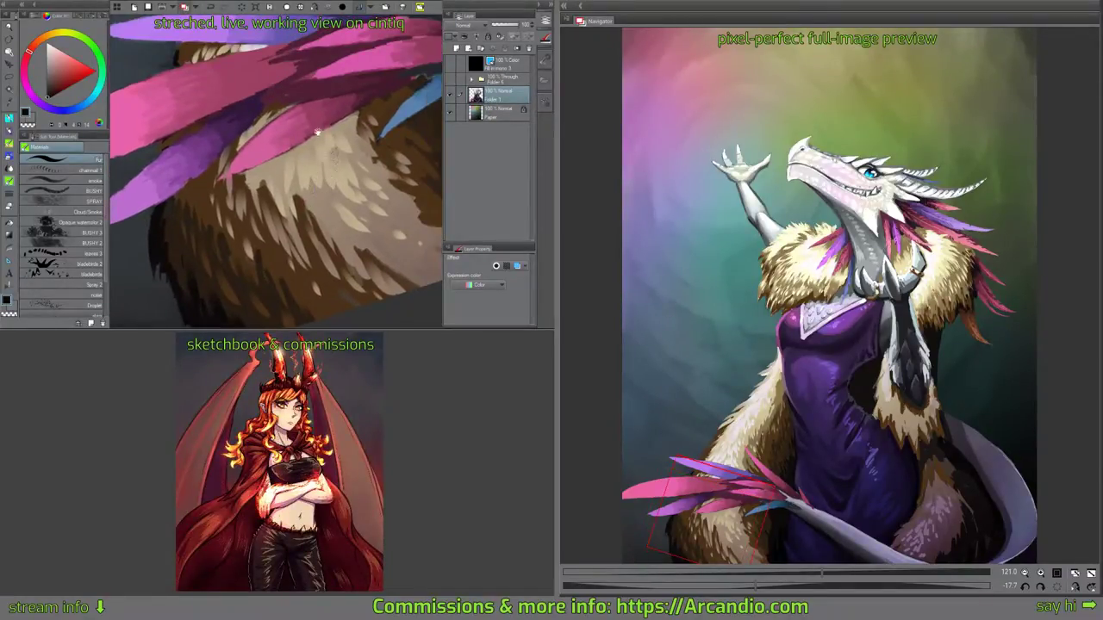
drag(318, 132, 319, 241)
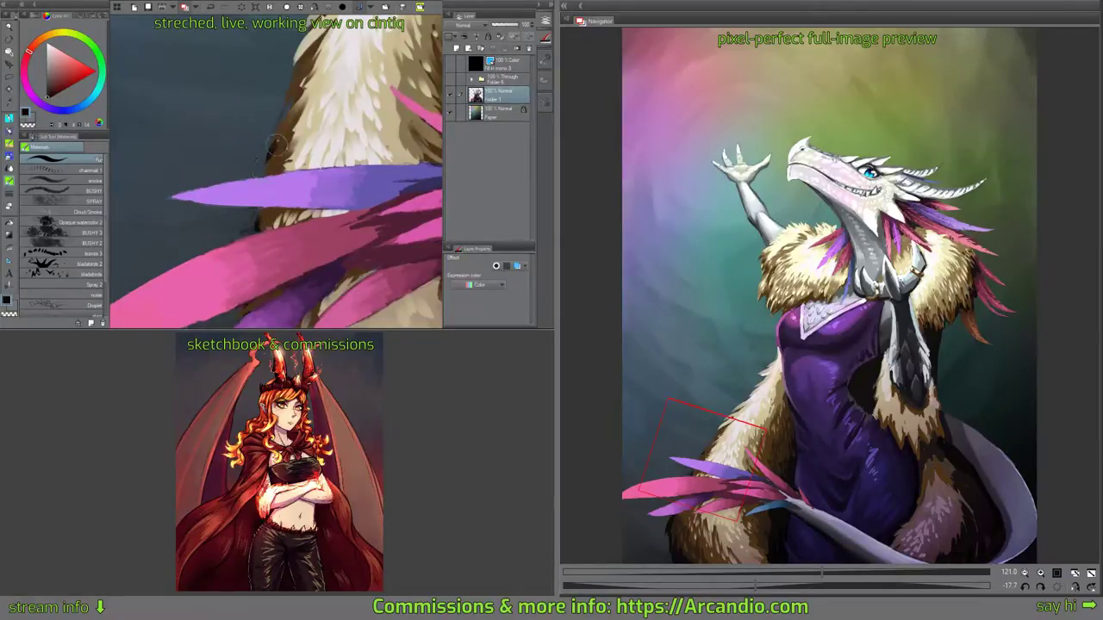
scroll(269, 112, up, 4)
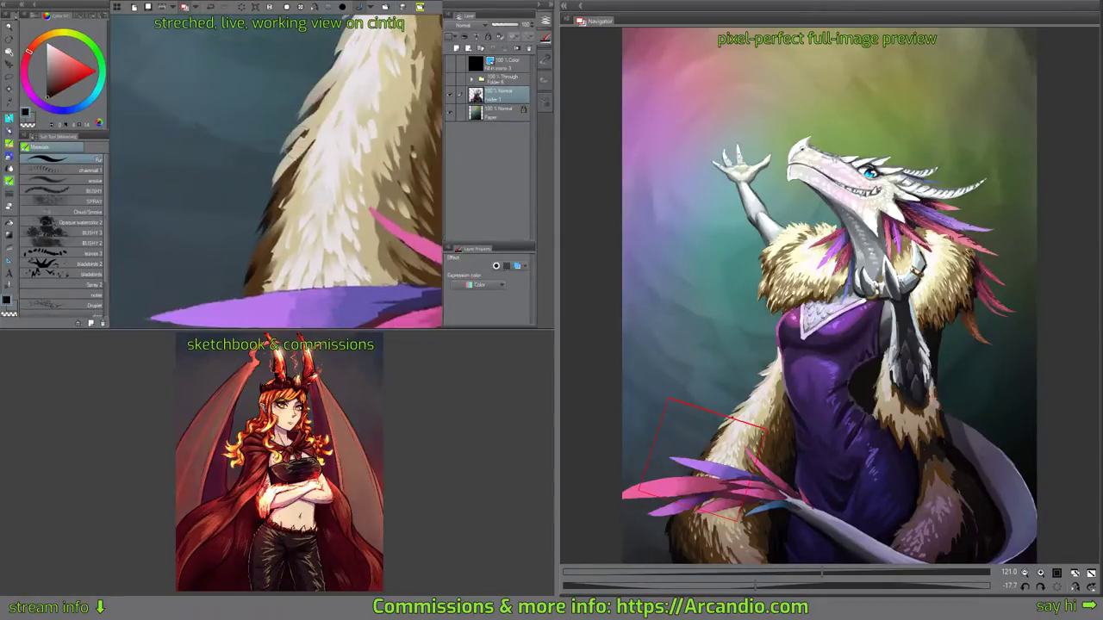
Add short dark strands along the upper outer edge of the lower coat above the purple feather.
drag(303, 129, 288, 150)
drag(323, 98, 291, 120)
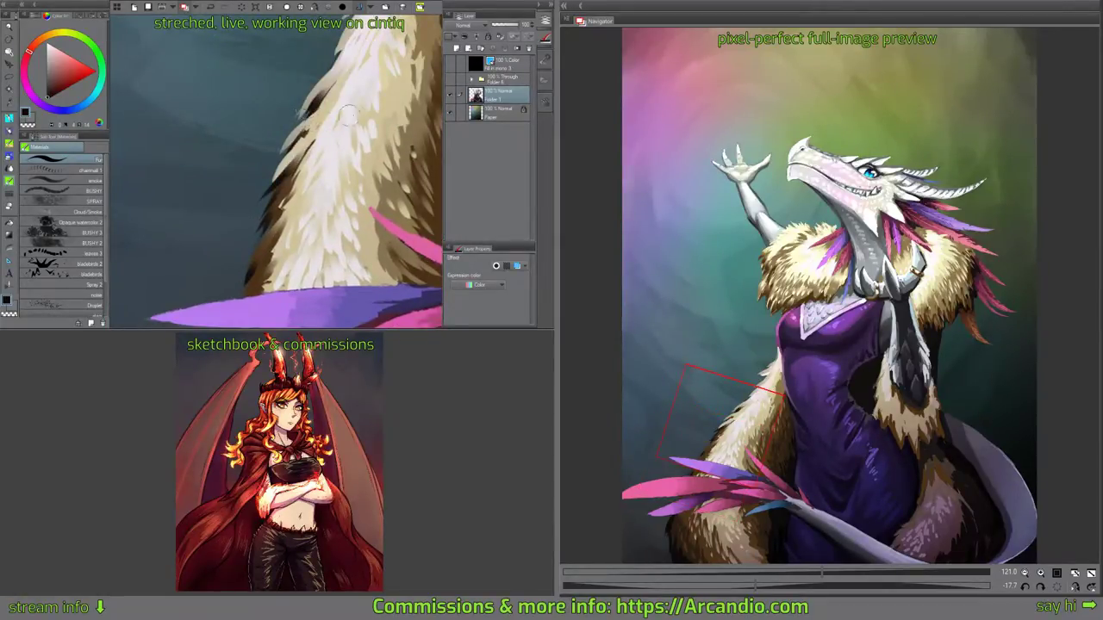
Sample brown tones from the lower coat and paint strands where the light patch meets the brown fur below the blue feather.
mouse_move(410, 238)
mouse_down()
mouse_move(338, 185)
mouse_move(348, 140)
mouse_move(366, 211)
mouse_move(286, 185)
mouse_up()
scroll(338, 186, down, 3)
alt+click(286, 186)
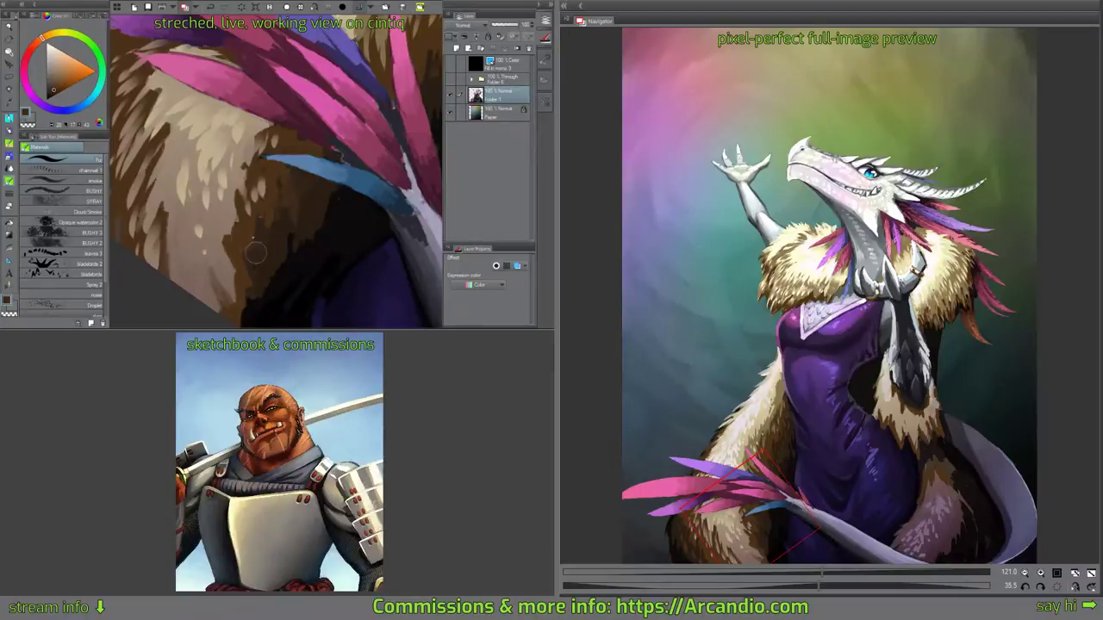
scroll(303, 206, down, 2)
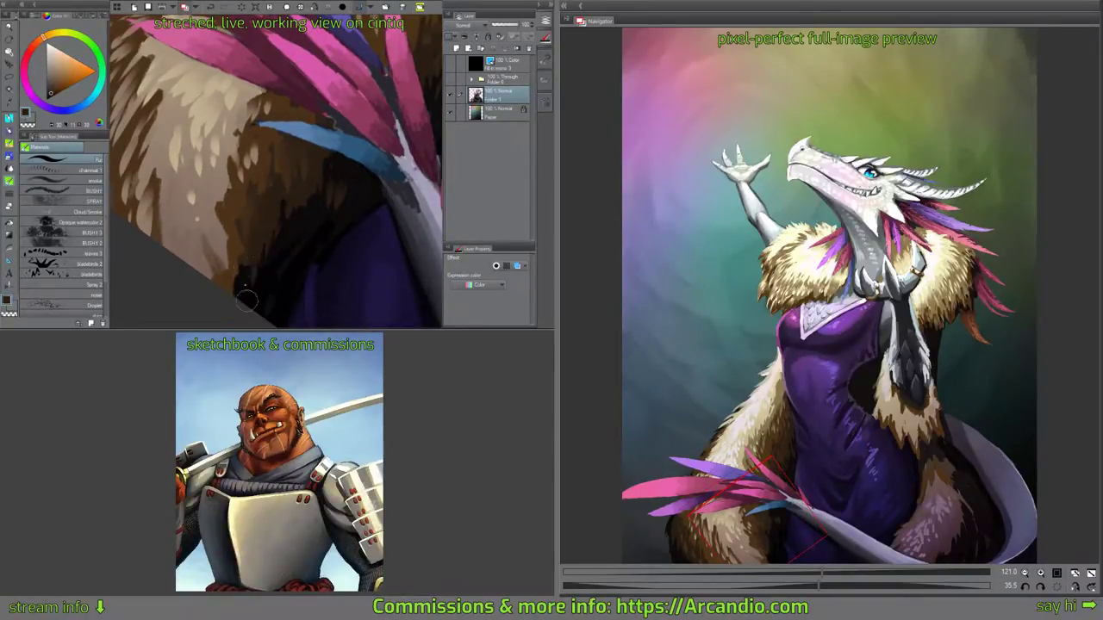
alt+click(239, 247)
drag(233, 272, 249, 305)
drag(224, 206, 203, 256)
mouse_move(205, 181)
mouse_down()
mouse_move(215, 217)
mouse_move(191, 262)
mouse_move(225, 270)
mouse_move(239, 288)
mouse_up()
drag(220, 233, 230, 255)
drag(317, 173, 318, 204)
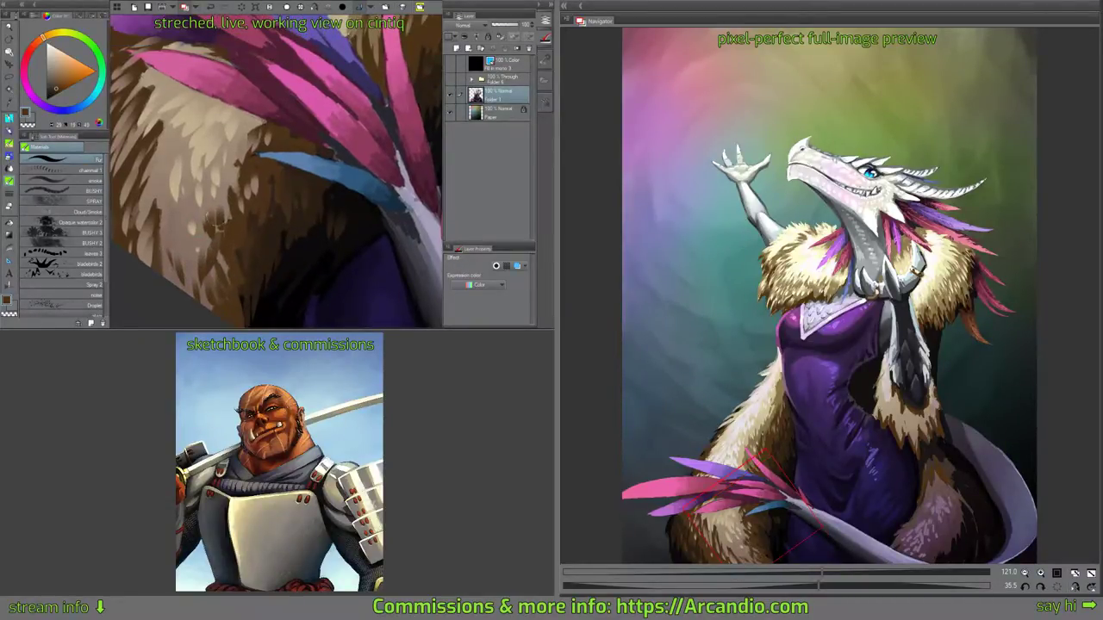
drag(247, 173, 245, 228)
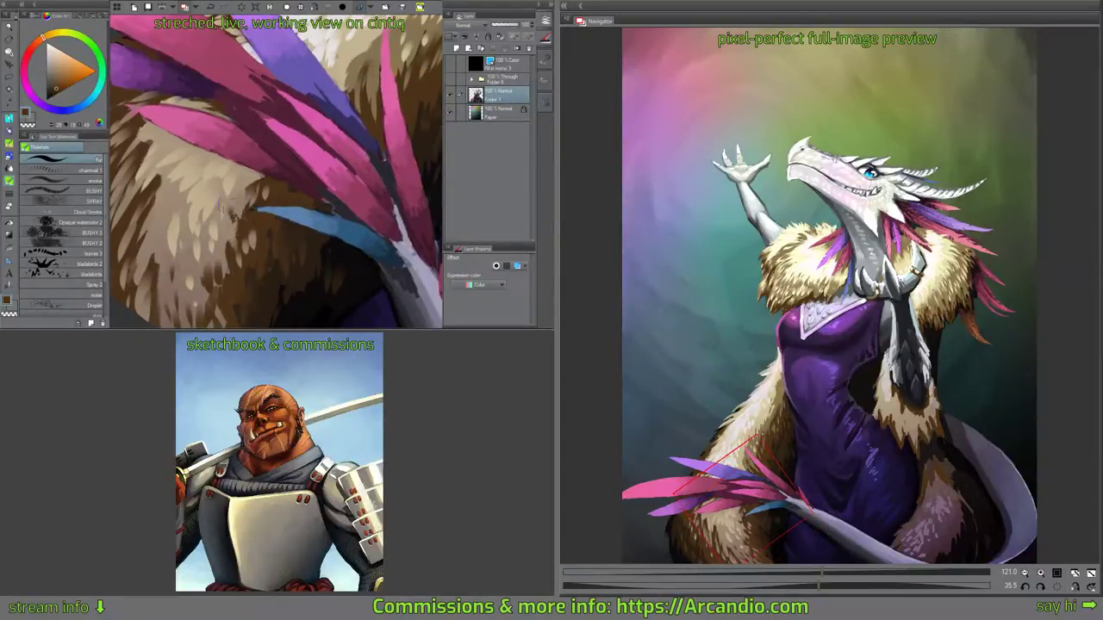
Paint dark brown strands into the shadowed fur around the blue feather and beside the base of the tail.
mouse_move(302, 192)
mouse_down()
mouse_move(235, 242)
mouse_move(317, 250)
mouse_move(320, 153)
mouse_move(241, 188)
mouse_up()
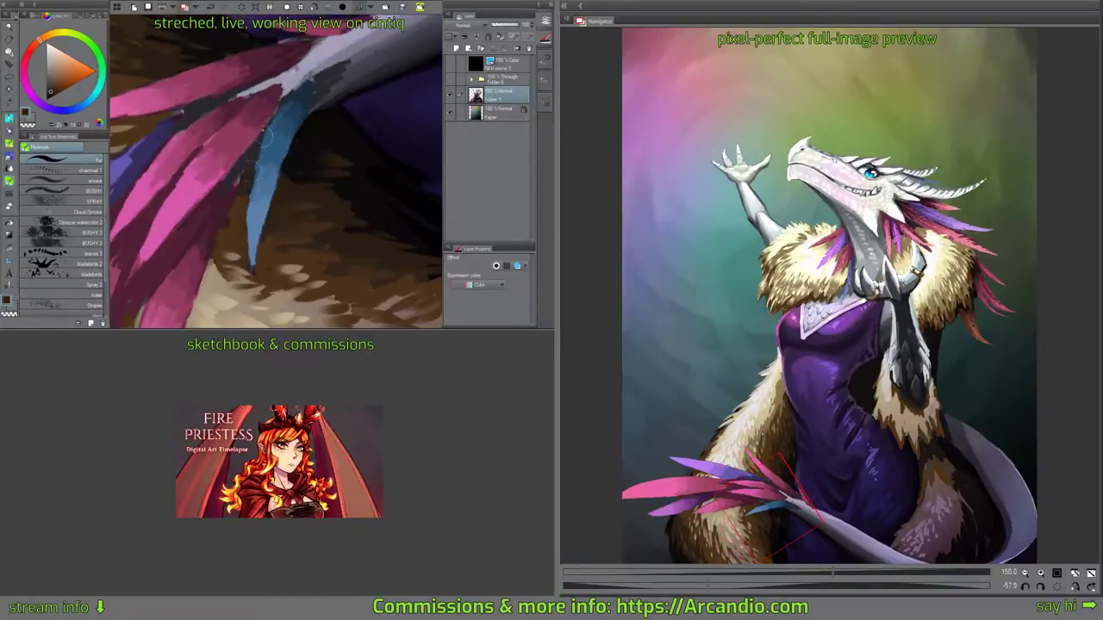
drag(267, 133, 252, 211)
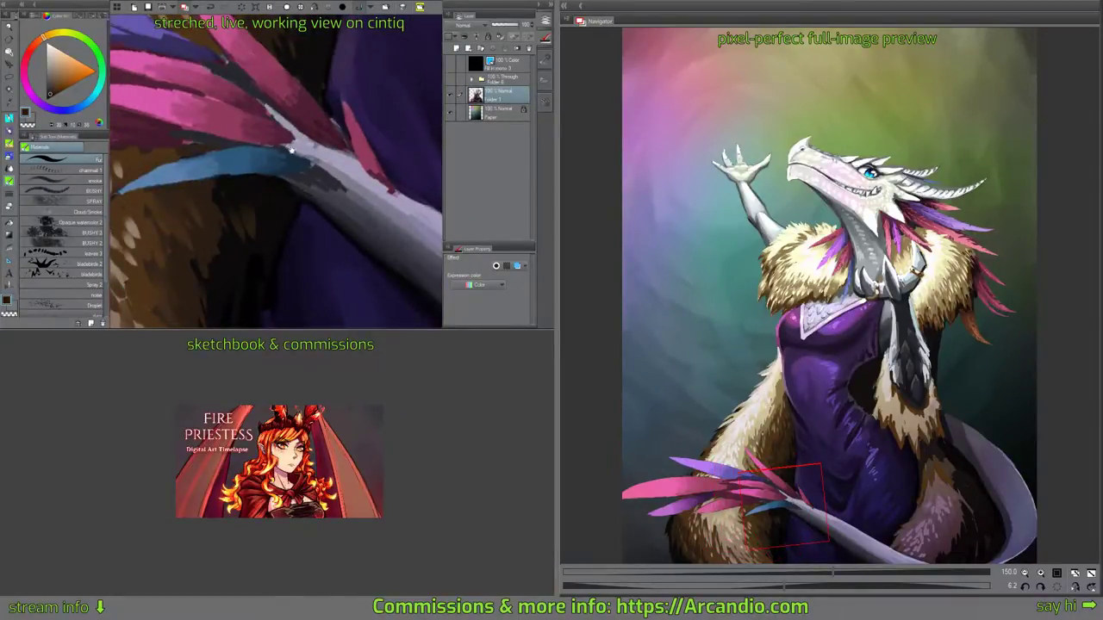
mouse_move(291, 150)
mouse_down()
mouse_move(319, 175)
mouse_move(298, 202)
mouse_up()
drag(223, 221, 265, 152)
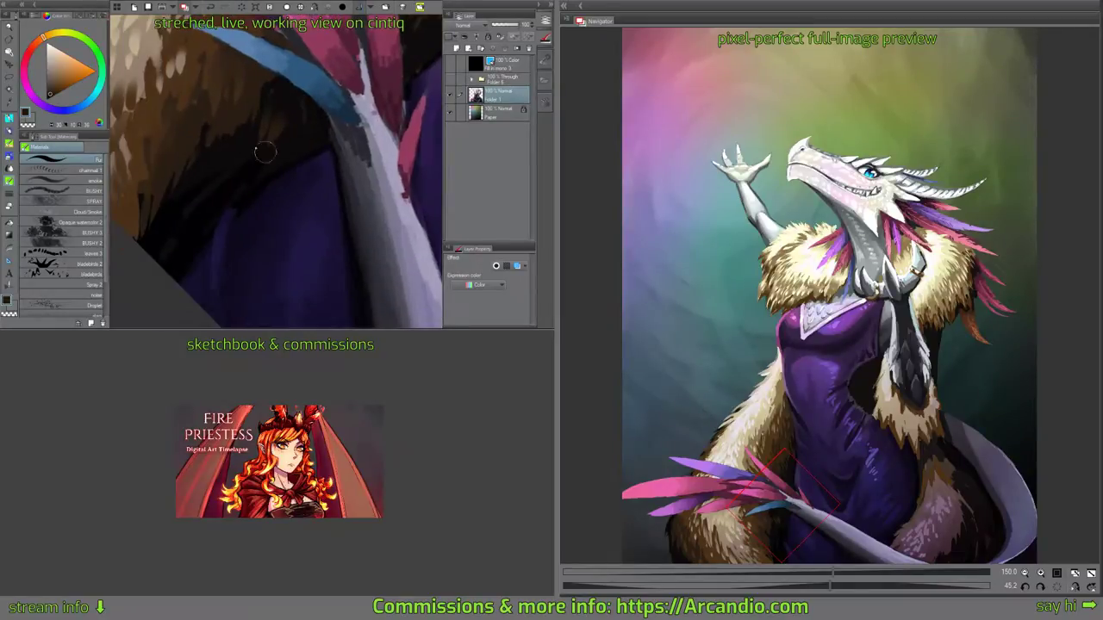
Try brown fur strands in the dark opening between the dress's waist and the hanging fur sleeve.
drag(344, 108, 265, 208)
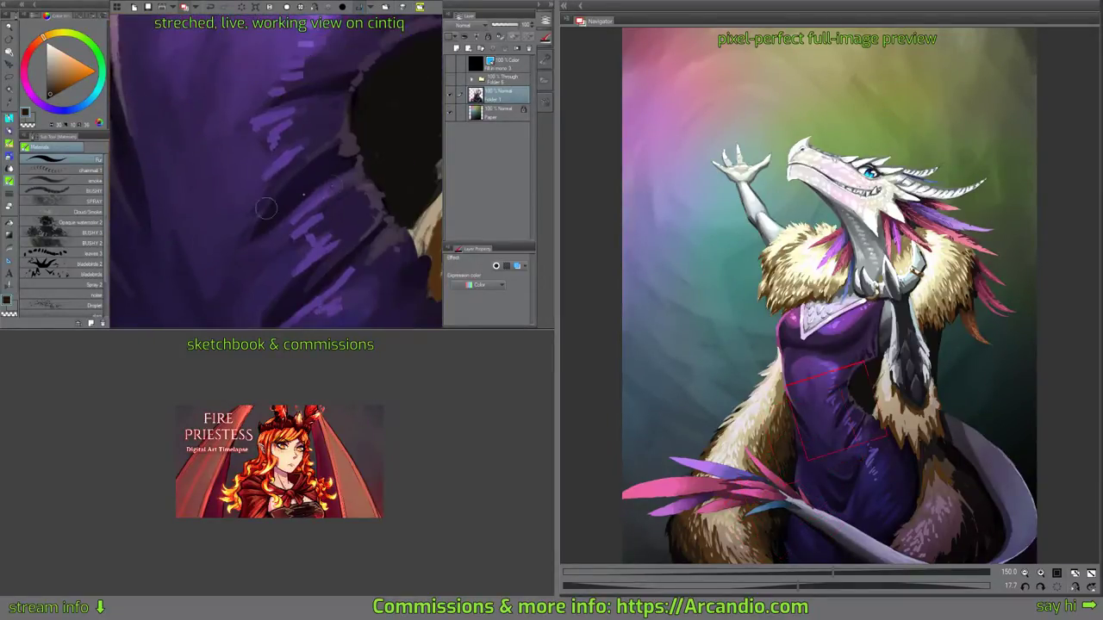
key(ctrl+minus)
drag(386, 163, 332, 187)
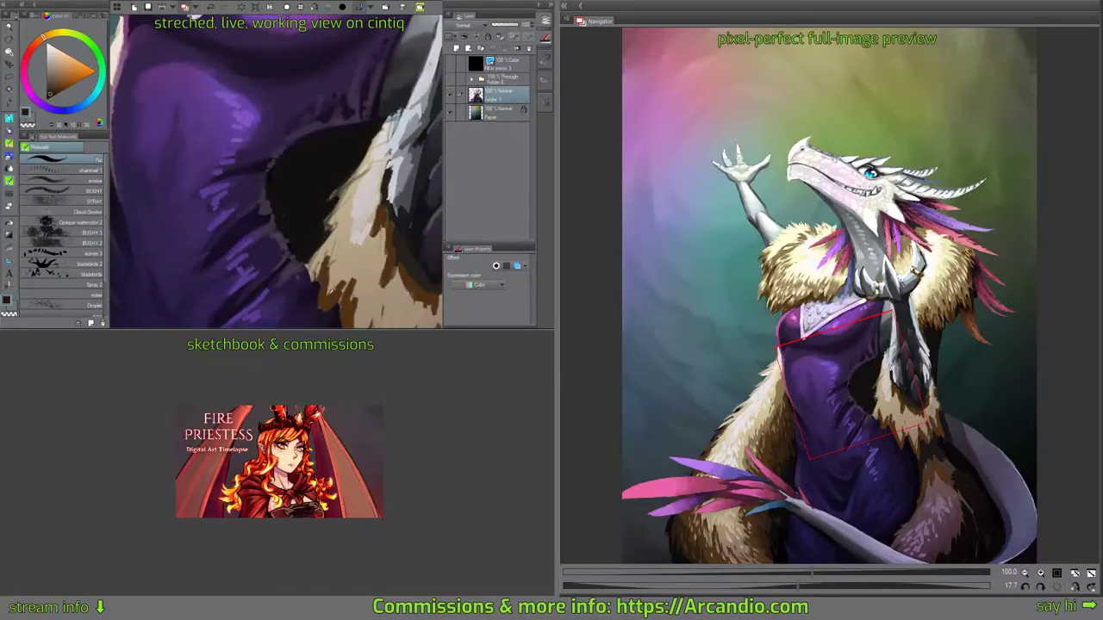
key(ctrl+z)
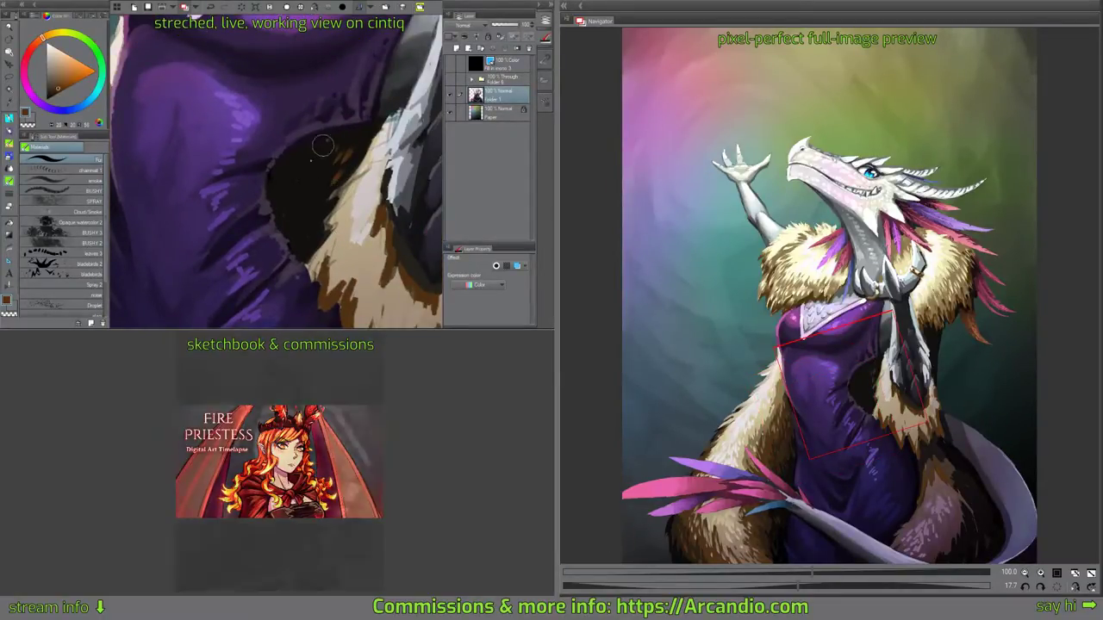
drag(323, 147, 331, 151)
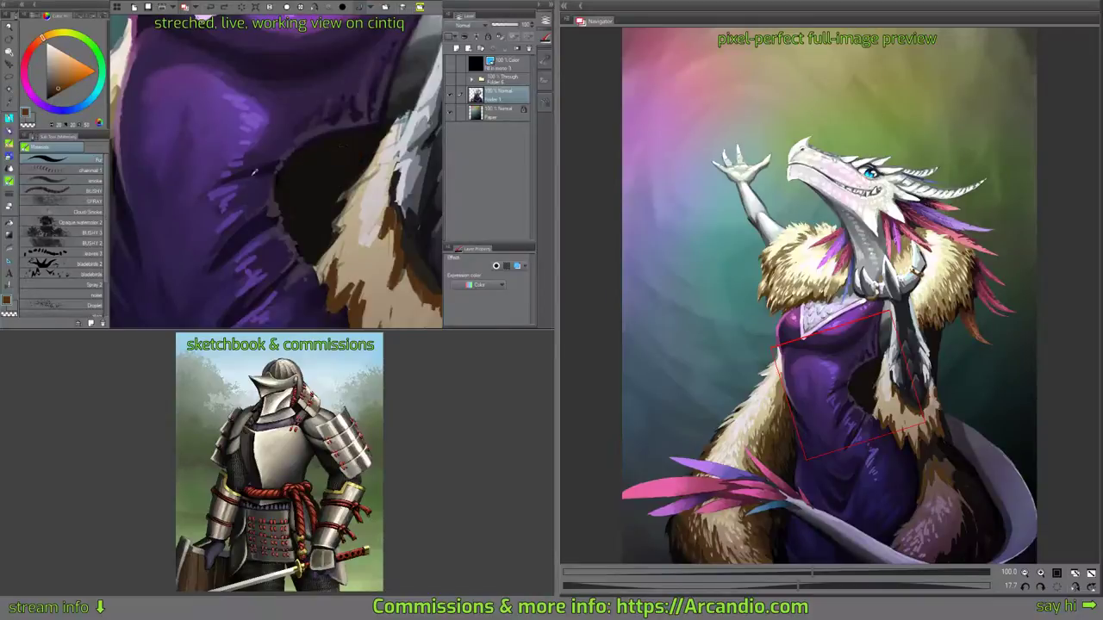
Sample dark browns from the coat fur beside the dress and paint strands inside the dark opening at the waist.
drag(182, 206, 292, 189)
alt+click(204, 250)
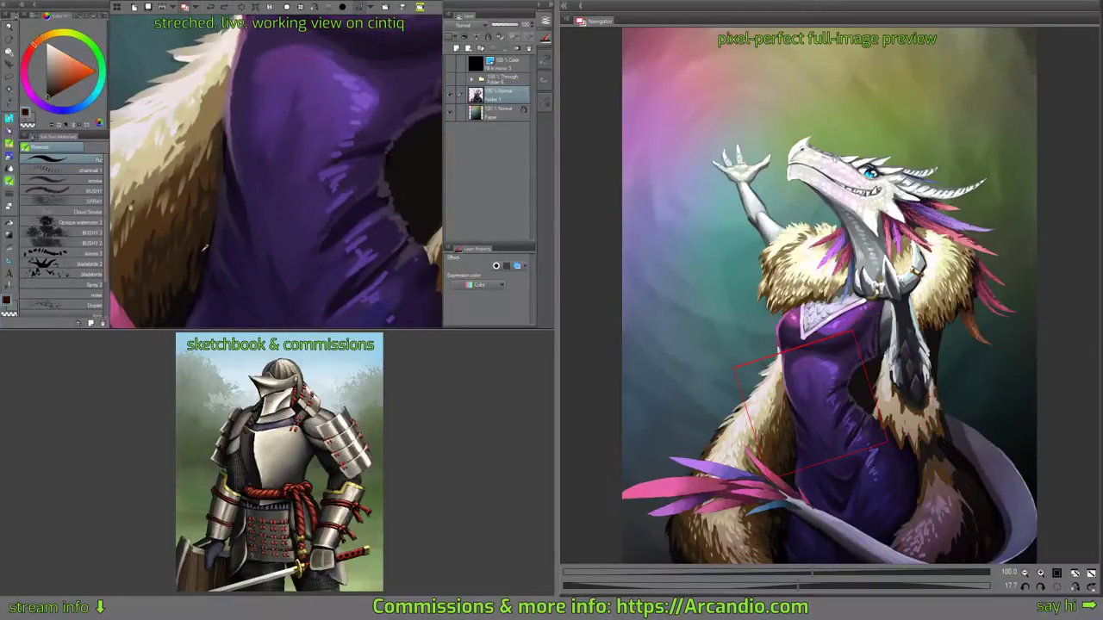
alt+click(196, 280)
drag(360, 165, 243, 217)
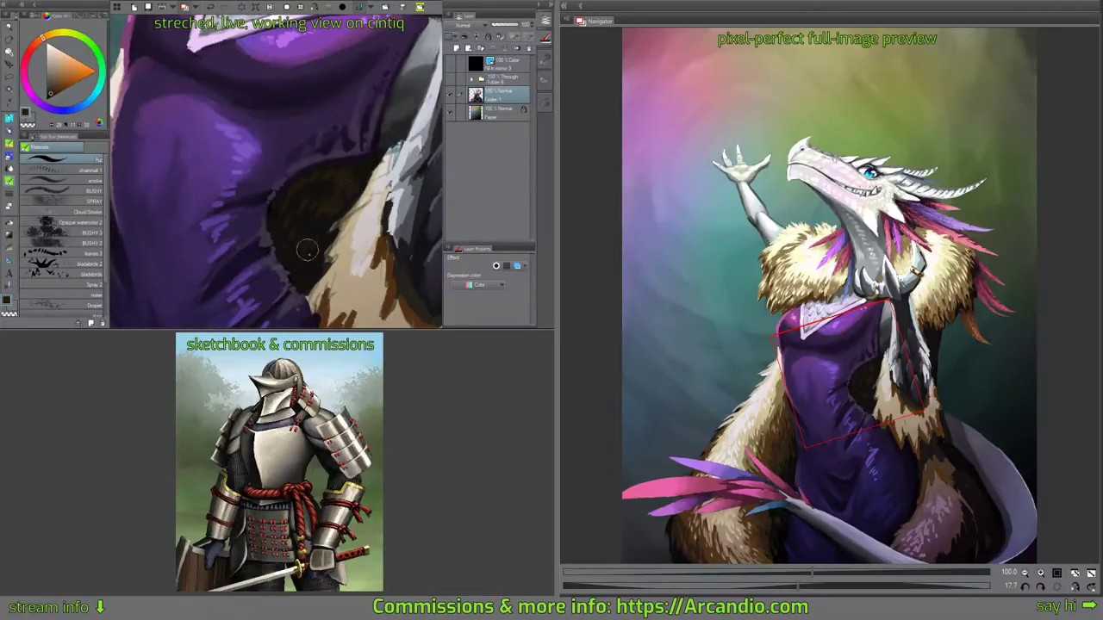
Texture the dark fur opening between the purple dress and the sleeve cuff with strokes in sampled dark browns.
drag(306, 249, 308, 275)
mouse_move(297, 206)
mouse_down()
mouse_move(344, 191)
mouse_move(305, 226)
mouse_move(325, 248)
mouse_move(338, 194)
mouse_up()
alt+click(297, 179)
mouse_move(353, 233)
mouse_down()
mouse_move(342, 178)
mouse_move(292, 175)
mouse_move(317, 155)
mouse_move(297, 166)
mouse_up()
alt+click(303, 198)
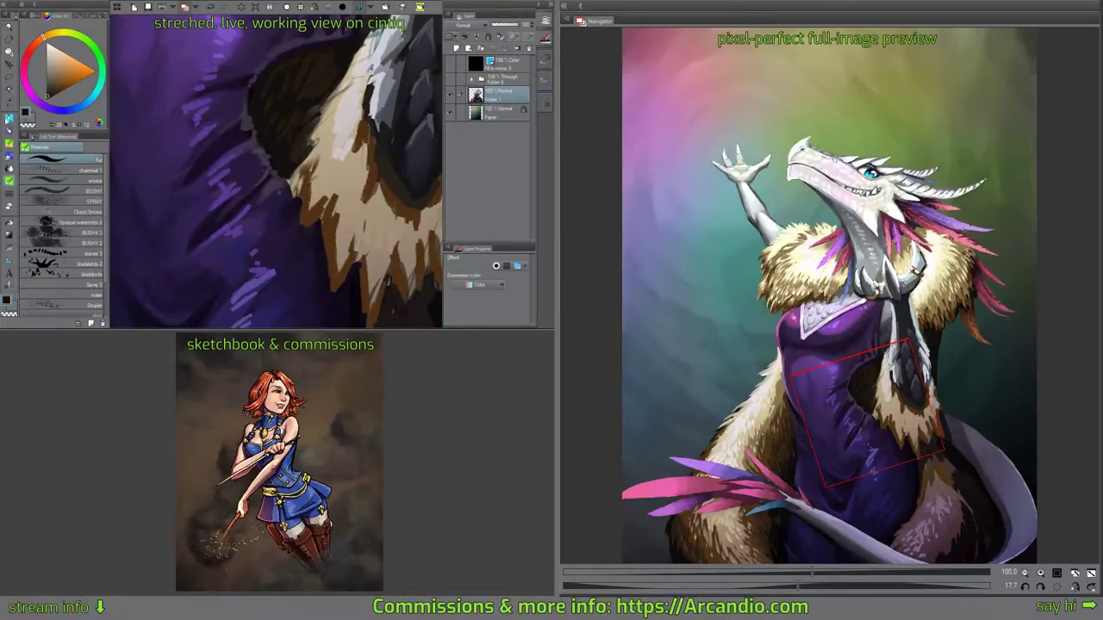
Choose a mid-brown and use the fur brush to break up the dress-side edge of the beige cuff into tufts.
key(p)
scroll(307, 145, up, 3)
drag(312, 197, 315, 201)
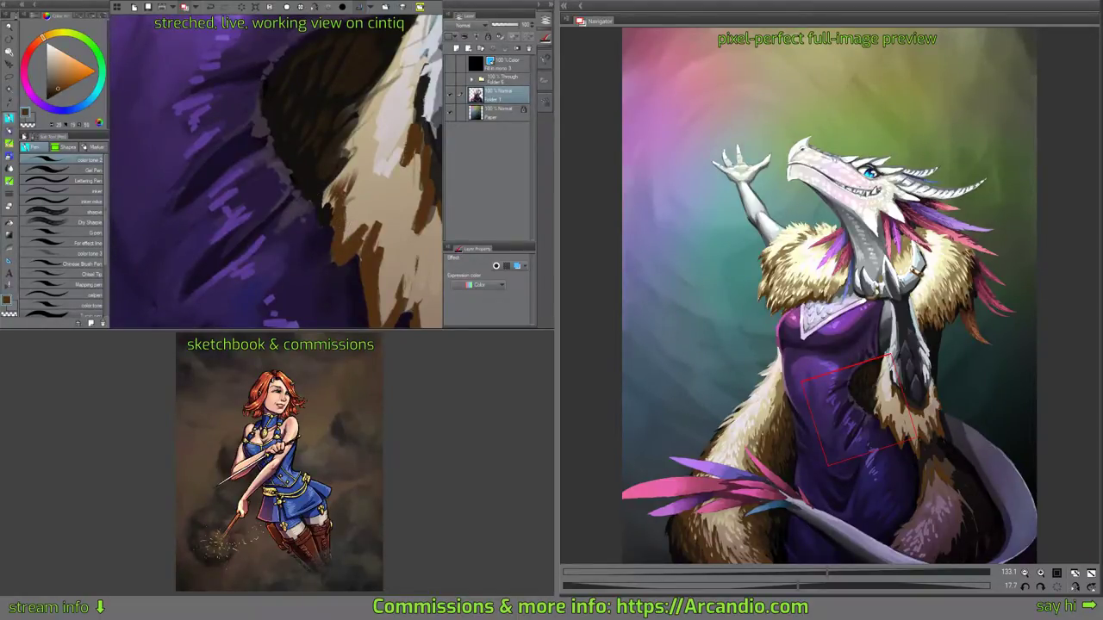
key(b)
click(10, 182)
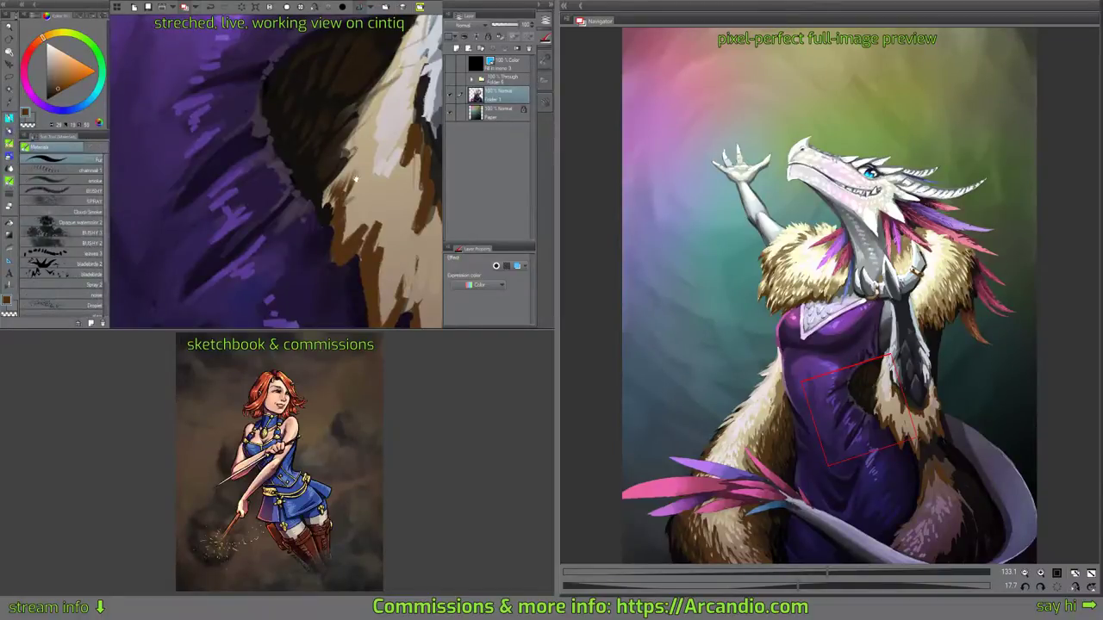
drag(355, 177, 300, 209)
mouse_move(339, 177)
mouse_down()
mouse_move(324, 235)
mouse_move(331, 262)
mouse_move(348, 264)
mouse_move(323, 174)
mouse_up()
drag(323, 148, 319, 217)
Paint brown pointed fur tufts along the cuff's lower fringe, blending them up into the beige fur.
mouse_move(327, 177)
mouse_down()
mouse_move(333, 229)
mouse_move(355, 226)
mouse_move(365, 272)
mouse_up()
mouse_move(371, 216)
mouse_down()
mouse_move(379, 281)
mouse_move(384, 241)
mouse_up()
mouse_move(324, 185)
mouse_down()
mouse_move(315, 238)
mouse_move(316, 227)
mouse_up()
drag(348, 180, 358, 266)
mouse_move(397, 193)
mouse_down()
mouse_move(328, 178)
mouse_move(343, 237)
mouse_up()
drag(336, 187, 342, 251)
drag(350, 203, 342, 250)
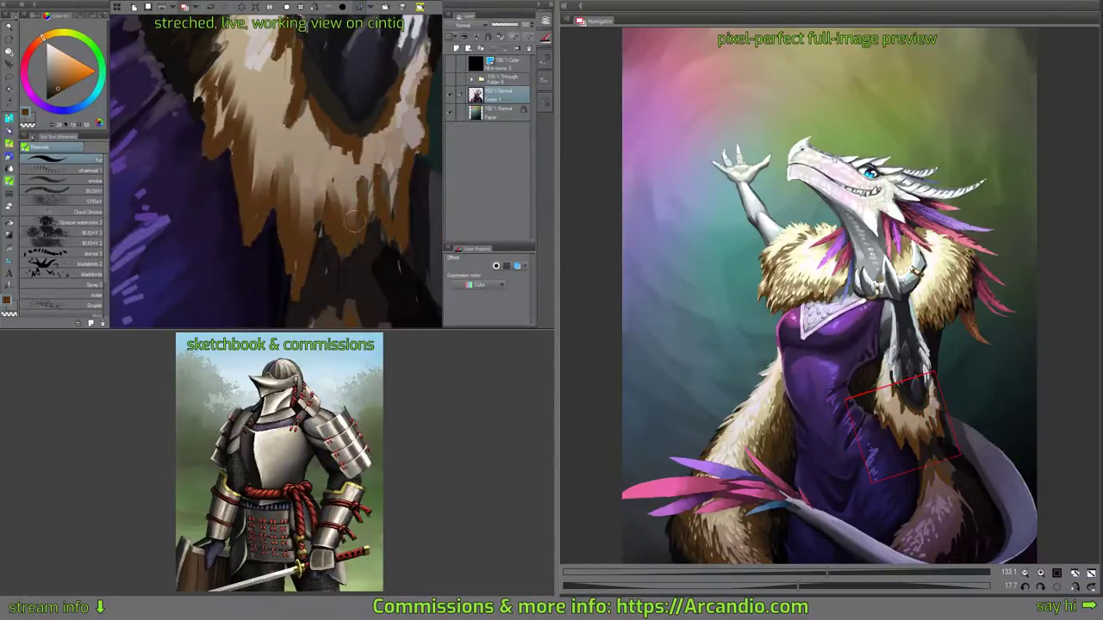
Add brown fur strokes to the outer end of the cuff's lower fringe and beside the dark hand.
mouse_move(360, 183)
mouse_down()
mouse_move(371, 223)
mouse_move(394, 233)
mouse_up()
drag(410, 178, 408, 214)
mouse_move(406, 129)
mouse_down()
mouse_move(363, 205)
mouse_move(380, 222)
mouse_up()
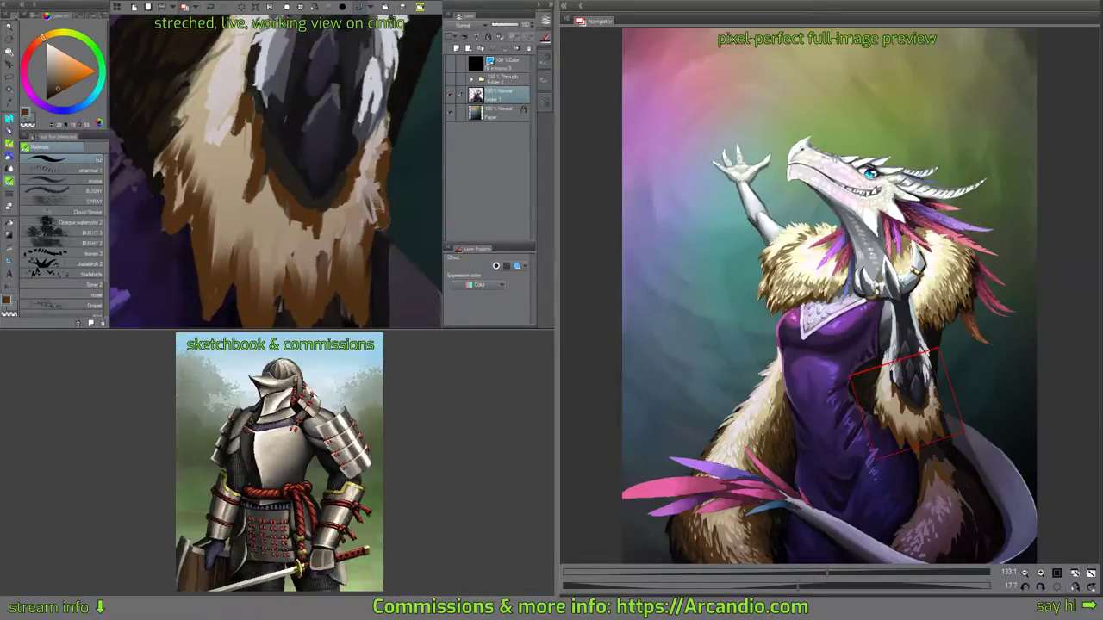
mouse_move(388, 145)
mouse_down()
mouse_move(380, 167)
mouse_move(399, 194)
mouse_up()
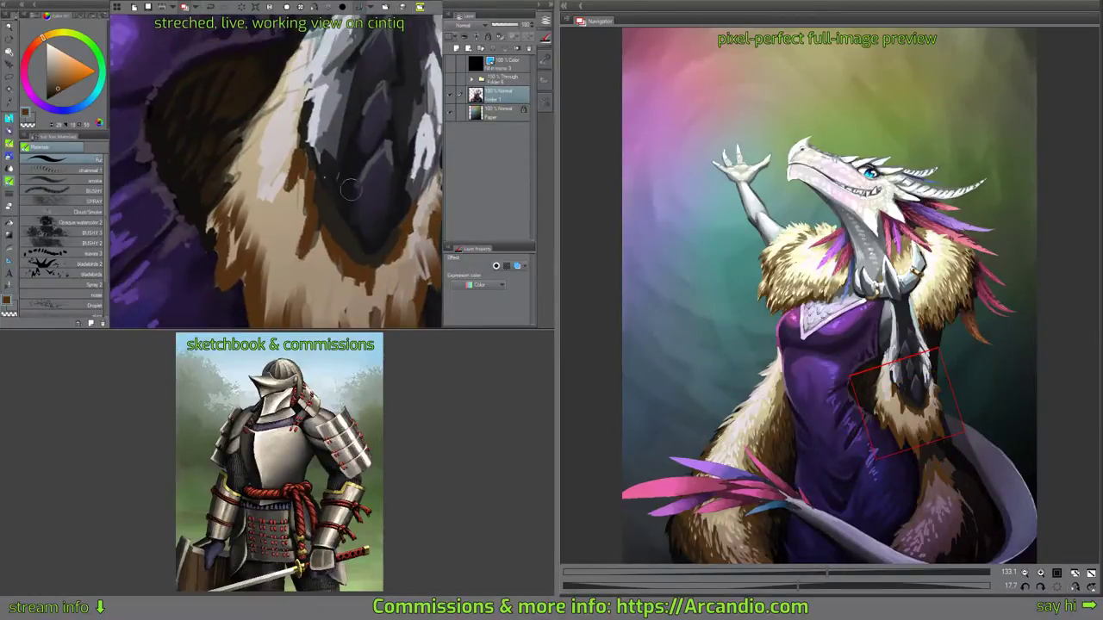
Paint thin brown fur strands down the dress-side edge of the cuff, up to where it meets the wrist.
drag(238, 159, 233, 175)
mouse_move(252, 142)
mouse_down()
mouse_move(213, 207)
mouse_move(211, 217)
mouse_move(231, 201)
mouse_move(226, 229)
mouse_up()
mouse_move(237, 280)
mouse_down()
mouse_move(248, 244)
mouse_move(228, 294)
mouse_up()
mouse_move(371, 61)
mouse_down()
mouse_move(342, 155)
mouse_move(359, 111)
mouse_move(289, 127)
mouse_up()
drag(249, 176, 239, 226)
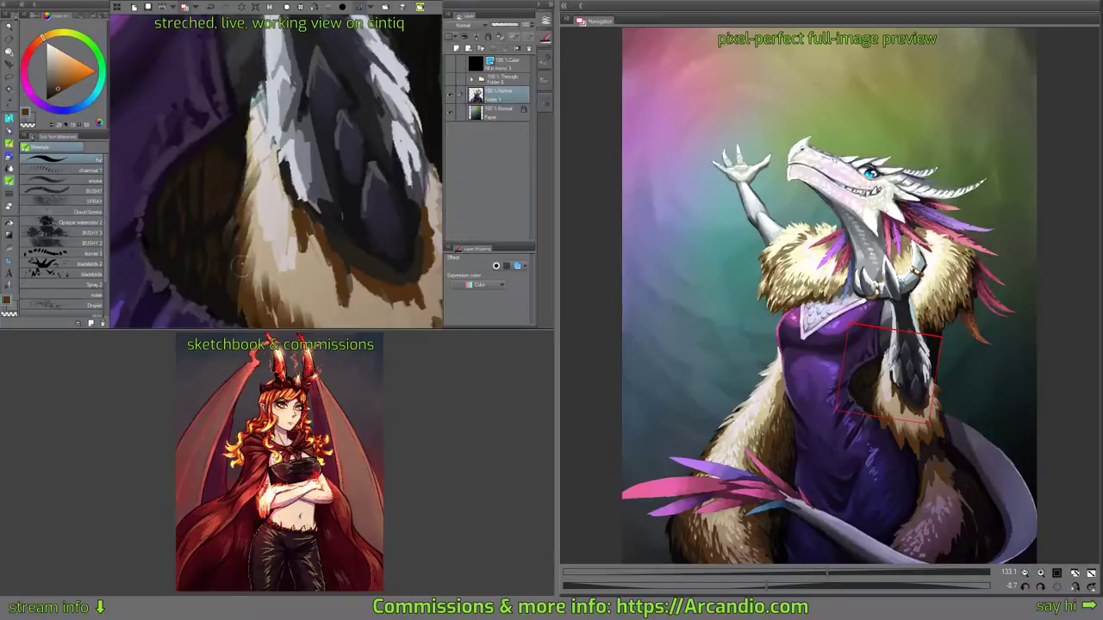
Paint brown fur strokes in the cuff beneath the dark fingertips, along its outer edge and into the dark fur below.
mouse_move(312, 216)
mouse_down()
mouse_move(251, 121)
mouse_move(261, 164)
mouse_move(310, 223)
mouse_move(349, 216)
mouse_move(343, 191)
mouse_move(367, 199)
mouse_up()
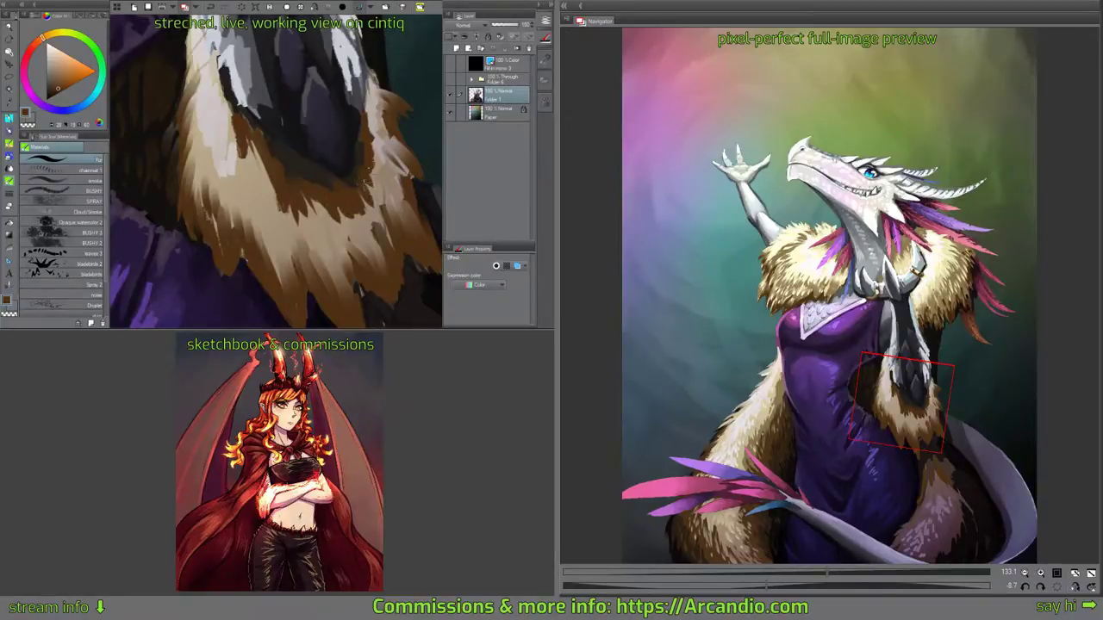
drag(250, 179, 251, 197)
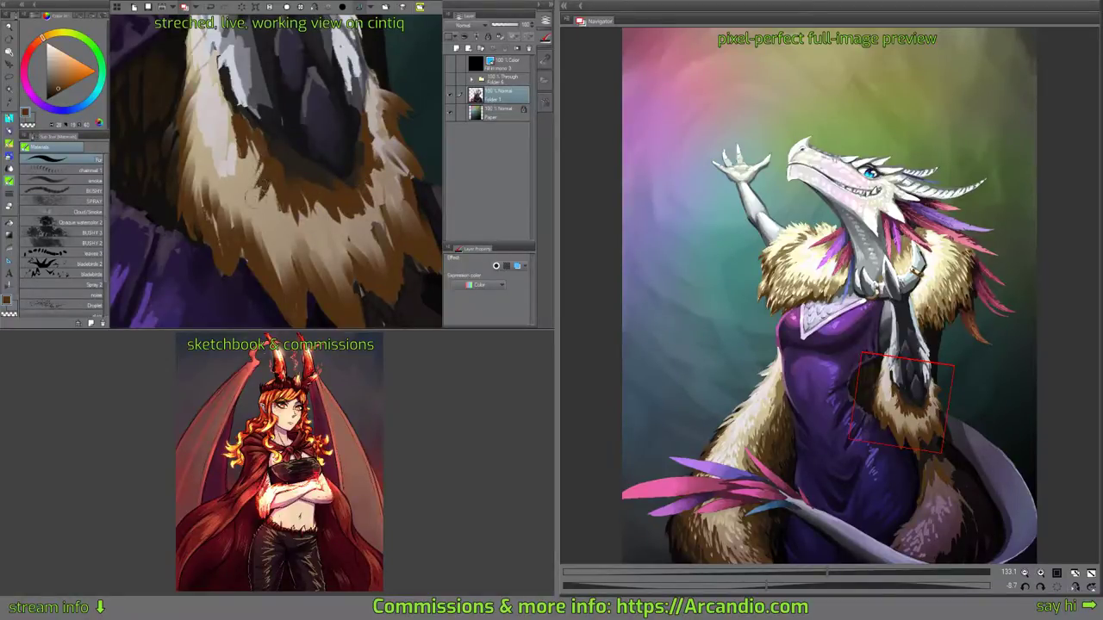
drag(382, 159, 380, 134)
drag(401, 188, 366, 151)
drag(301, 175, 303, 198)
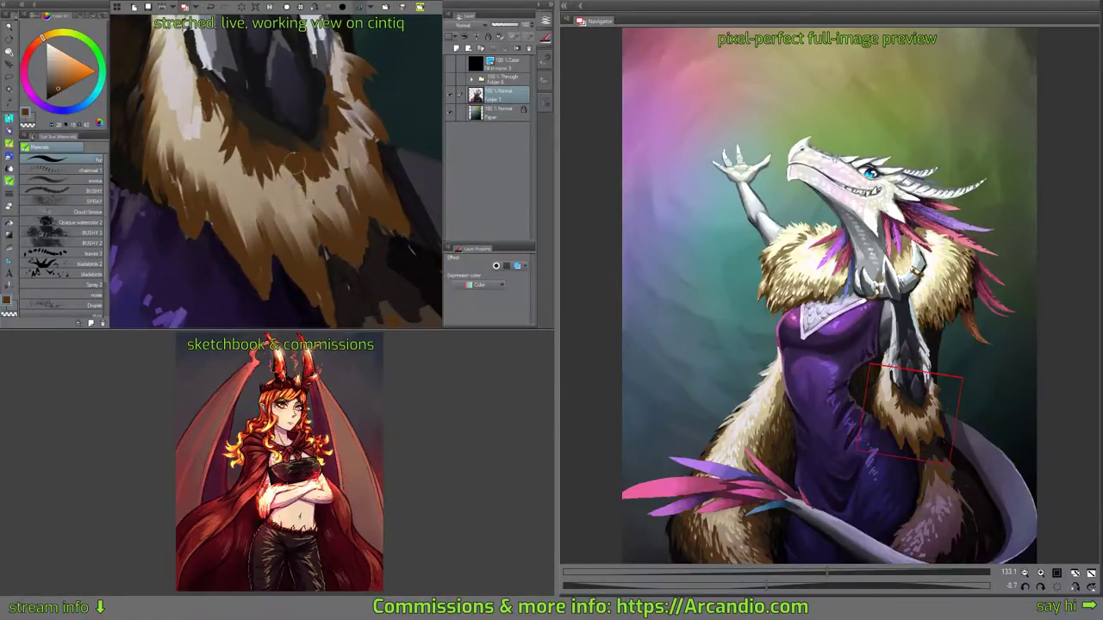
mouse_move(379, 302)
mouse_down()
mouse_move(298, 115)
mouse_move(315, 158)
mouse_move(355, 155)
mouse_up()
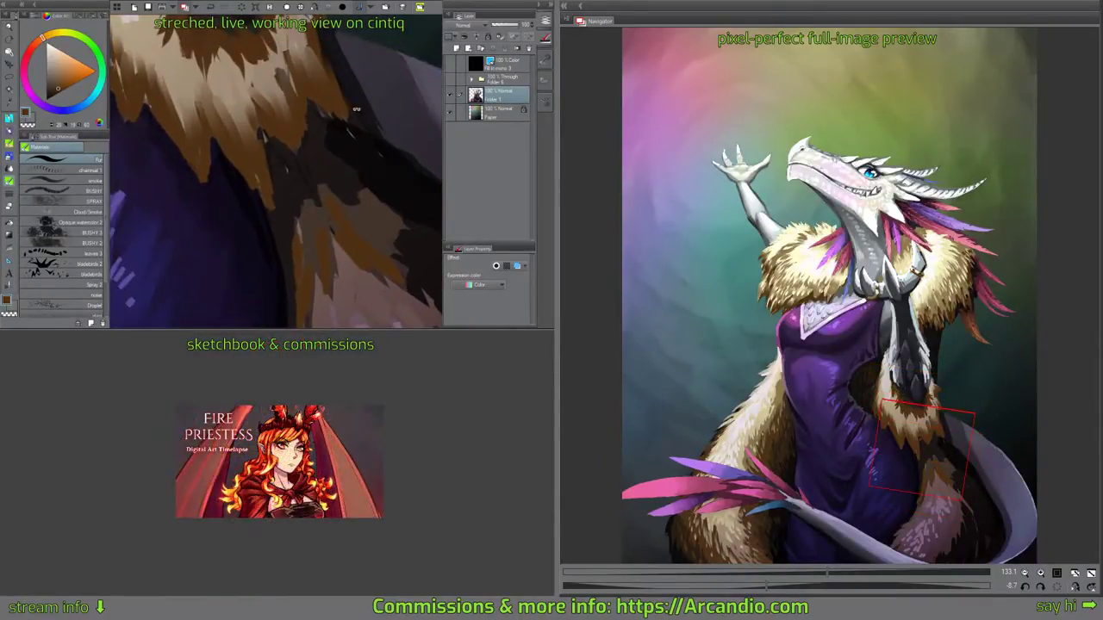
drag(357, 110, 354, 187)
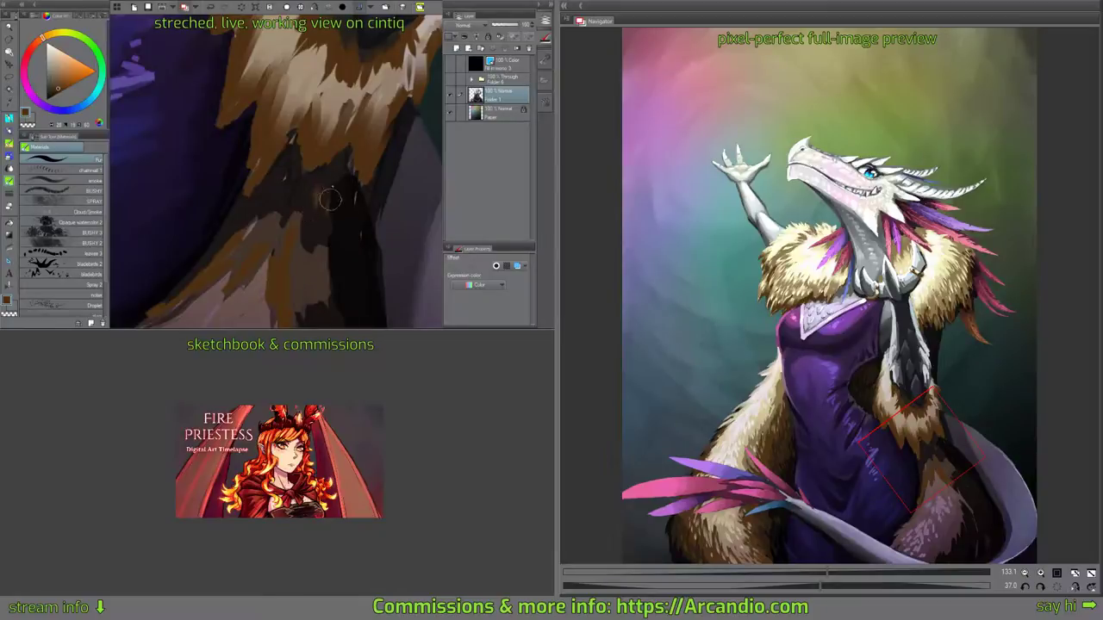
Sample near-black and paint ragged shadow fur below the cuff and behind the forearm against the teal background.
alt+click(336, 200)
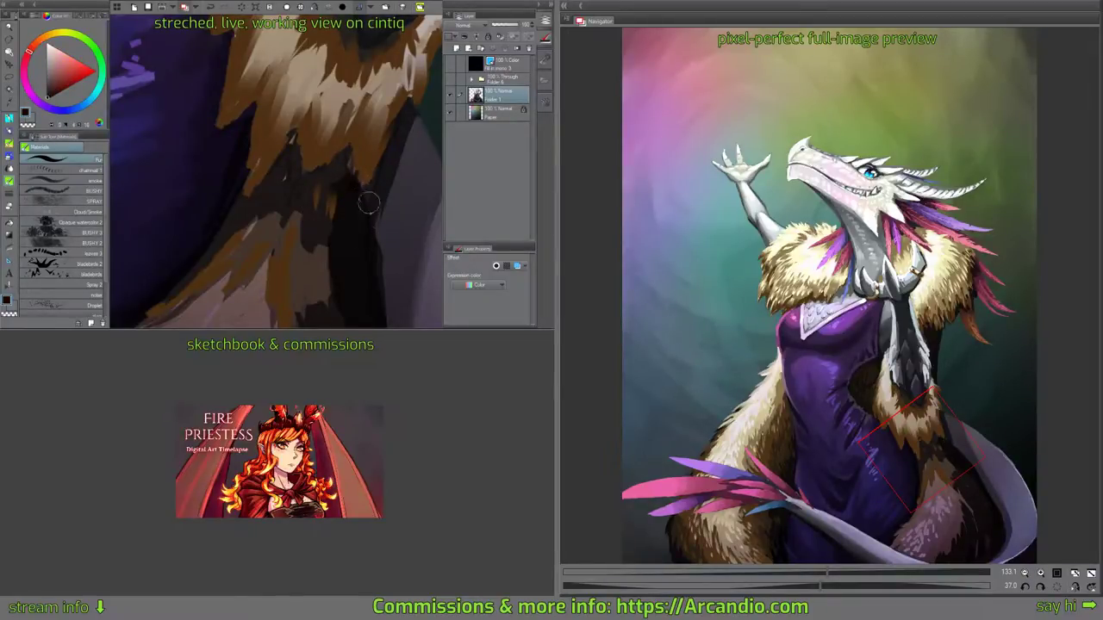
mouse_move(394, 139)
mouse_down()
mouse_move(376, 230)
mouse_move(386, 255)
mouse_up()
mouse_move(415, 119)
mouse_down()
mouse_move(361, 164)
mouse_move(293, 273)
mouse_up()
mouse_move(384, 99)
mouse_down()
mouse_move(295, 212)
mouse_move(337, 165)
mouse_move(348, 127)
mouse_move(321, 174)
mouse_up()
drag(351, 91, 335, 136)
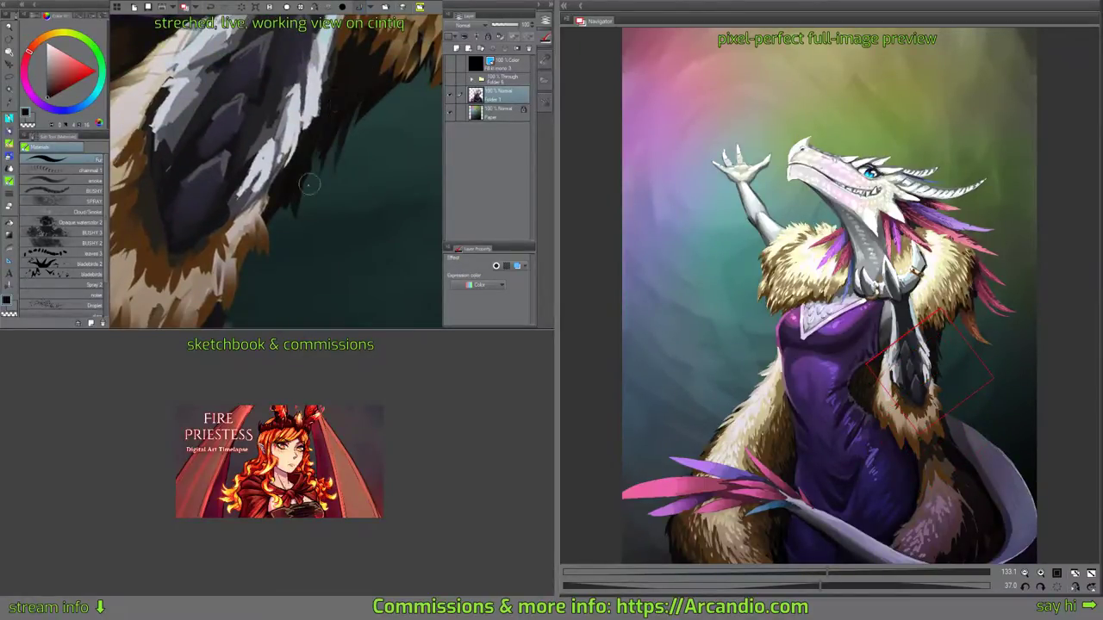
mouse_move(375, 88)
mouse_down()
mouse_move(363, 129)
mouse_move(374, 123)
mouse_up()
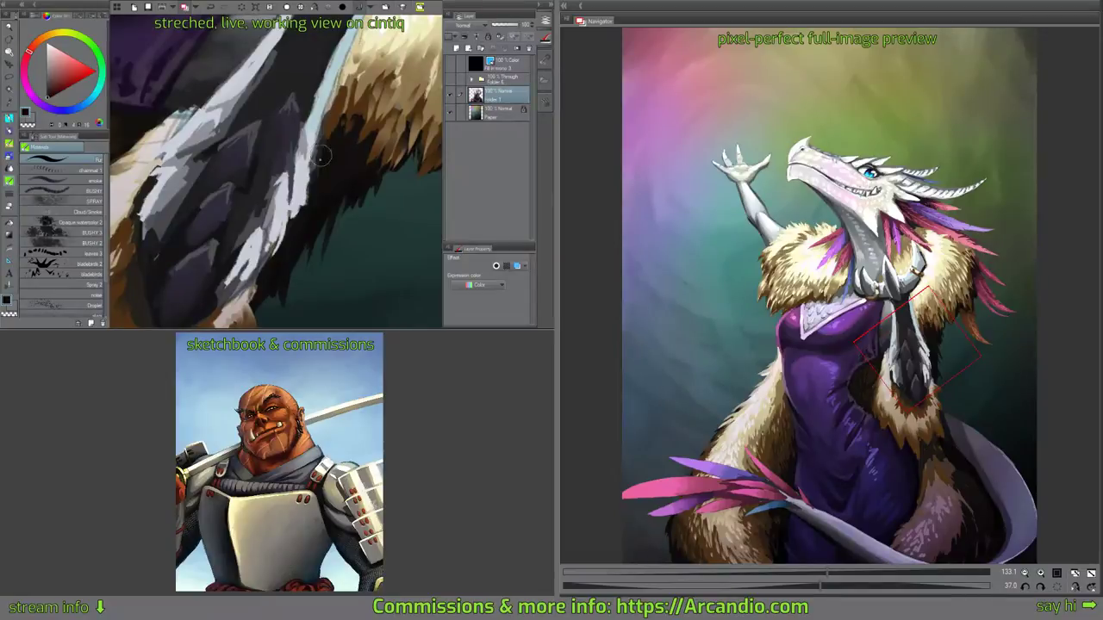
drag(322, 207, 388, 116)
mouse_move(282, 248)
mouse_down()
mouse_move(243, 220)
mouse_move(296, 232)
mouse_up()
Sample light beige from the cuff and paint pointed light tufts over its dress-side edge.
alt+click(273, 191)
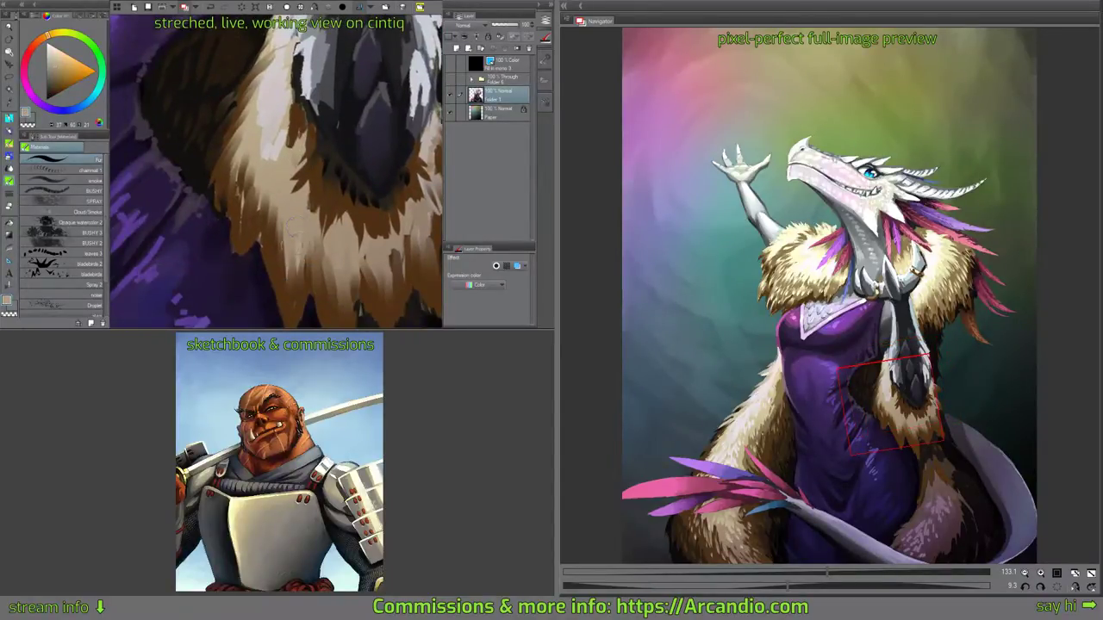
drag(263, 183, 246, 222)
drag(244, 158, 235, 204)
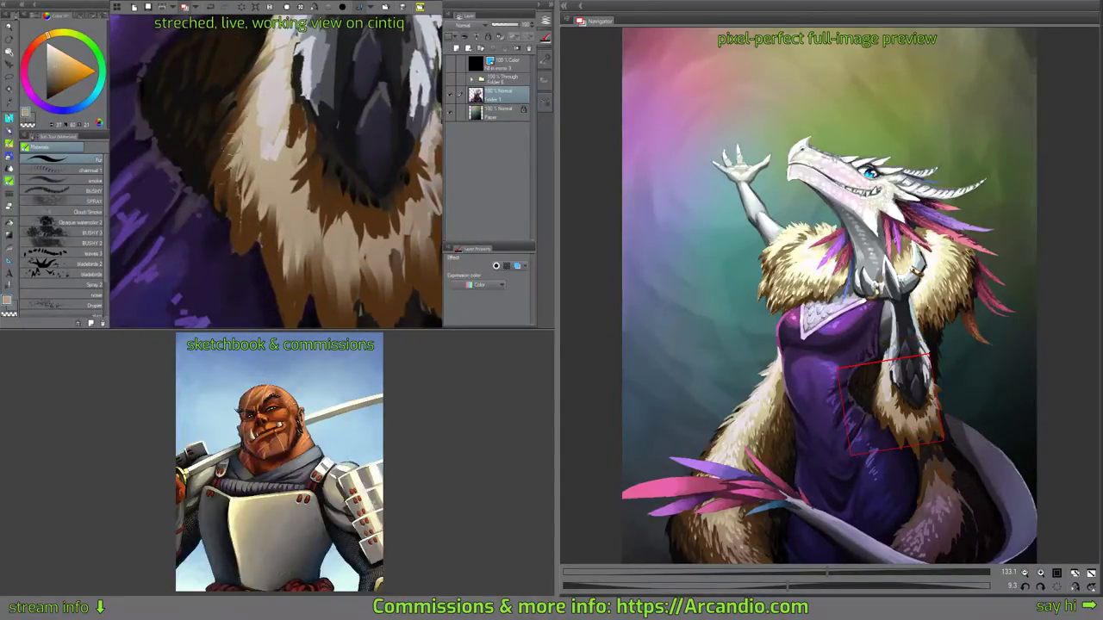
drag(232, 145, 213, 165)
drag(238, 117, 220, 133)
drag(255, 191, 236, 238)
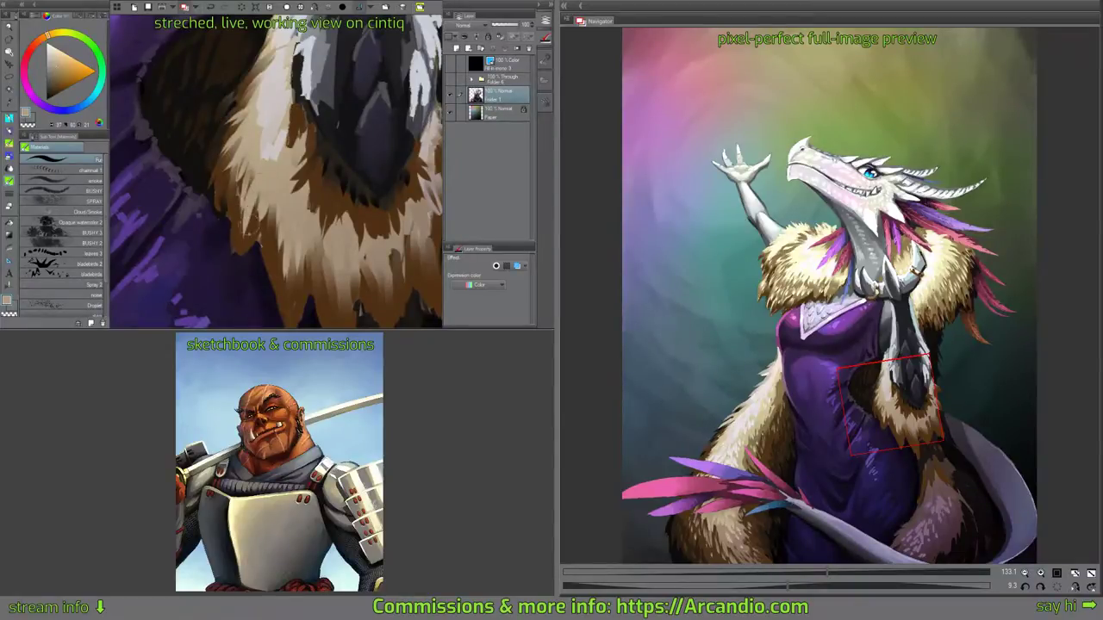
Paint light beige fur strands through the middle of the cuff and down into its brown lower fringe.
mouse_move(315, 243)
mouse_down()
mouse_move(293, 167)
mouse_move(271, 207)
mouse_move(286, 228)
mouse_up()
drag(300, 188, 317, 244)
drag(310, 212, 327, 256)
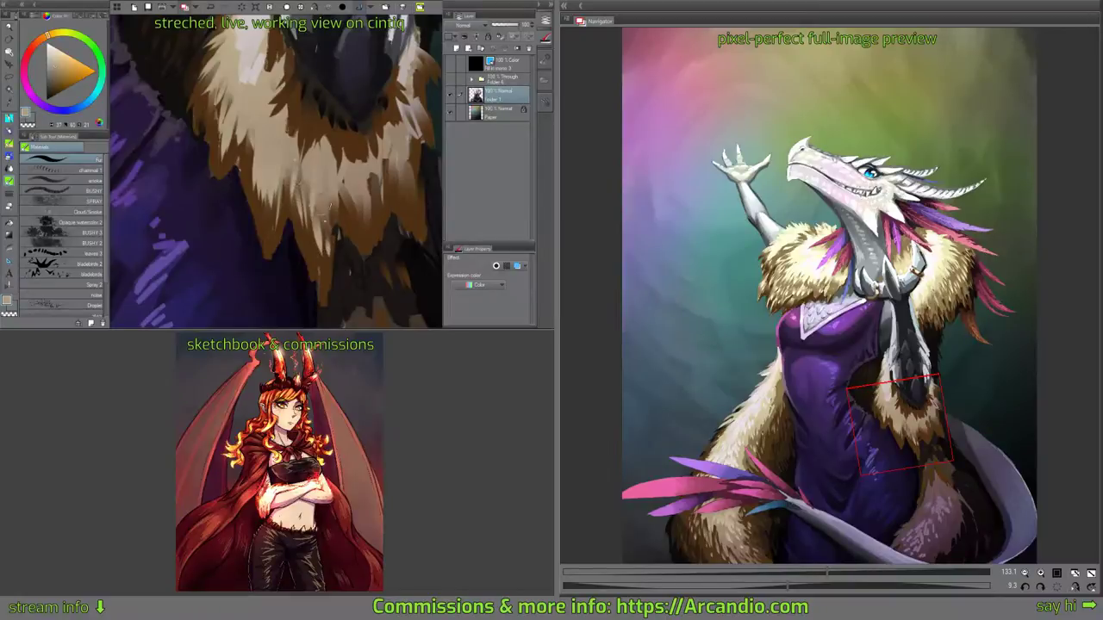
mouse_move(325, 207)
mouse_down()
mouse_move(341, 181)
mouse_move(360, 239)
mouse_up()
drag(377, 178, 372, 229)
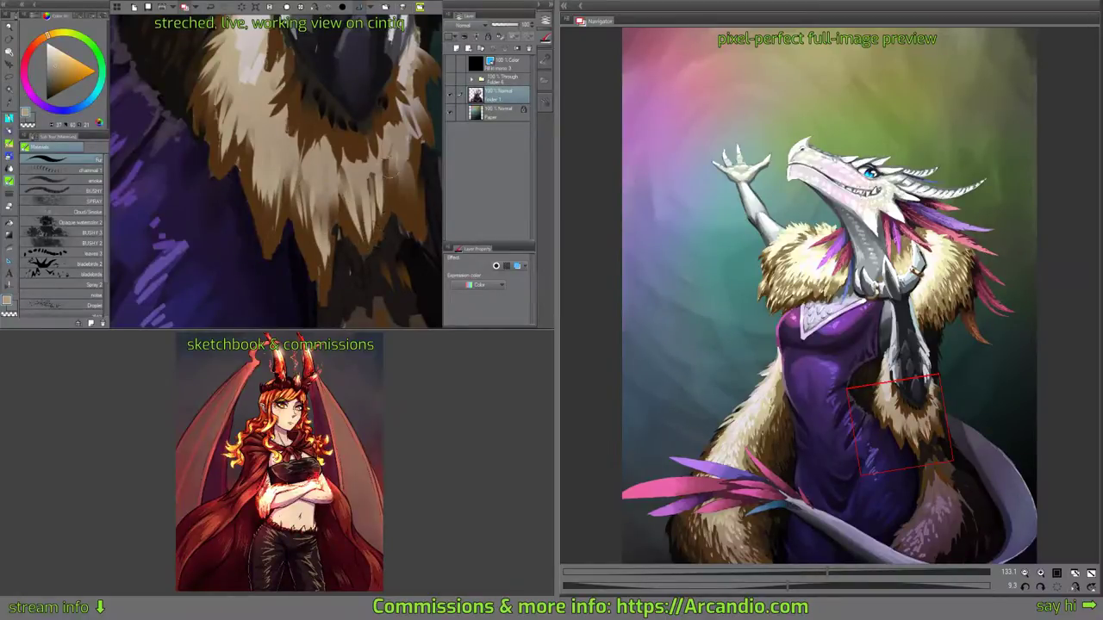
Extend the beige fur strands across the cuff's outer side, central tip and the area beside the dark fingers.
drag(403, 151, 389, 203)
mouse_move(378, 131)
mouse_down()
mouse_move(386, 169)
mouse_move(411, 187)
mouse_up()
drag(406, 121, 410, 170)
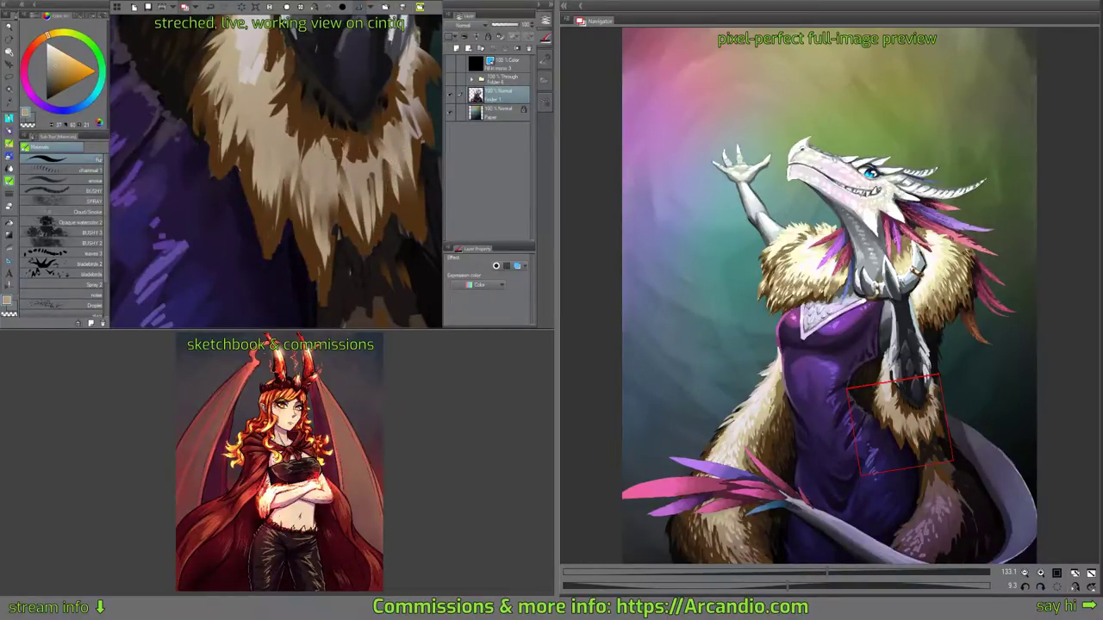
drag(308, 200, 312, 265)
drag(313, 215, 317, 284)
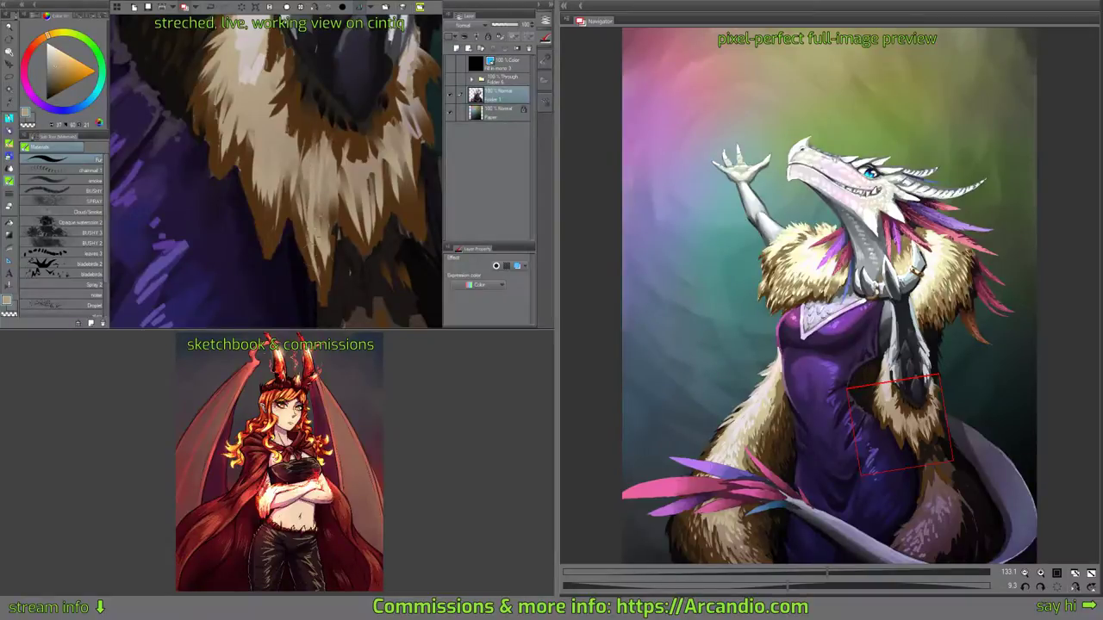
drag(287, 101, 285, 144)
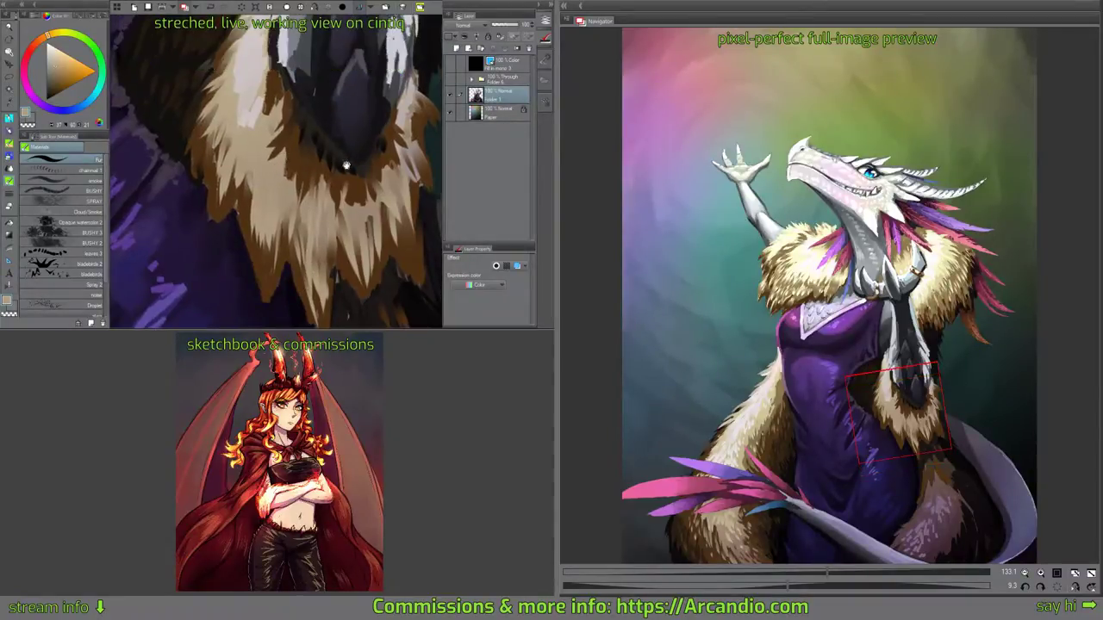
mouse_move(347, 165)
mouse_down()
mouse_move(324, 126)
mouse_move(334, 136)
mouse_up()
drag(380, 218, 345, 150)
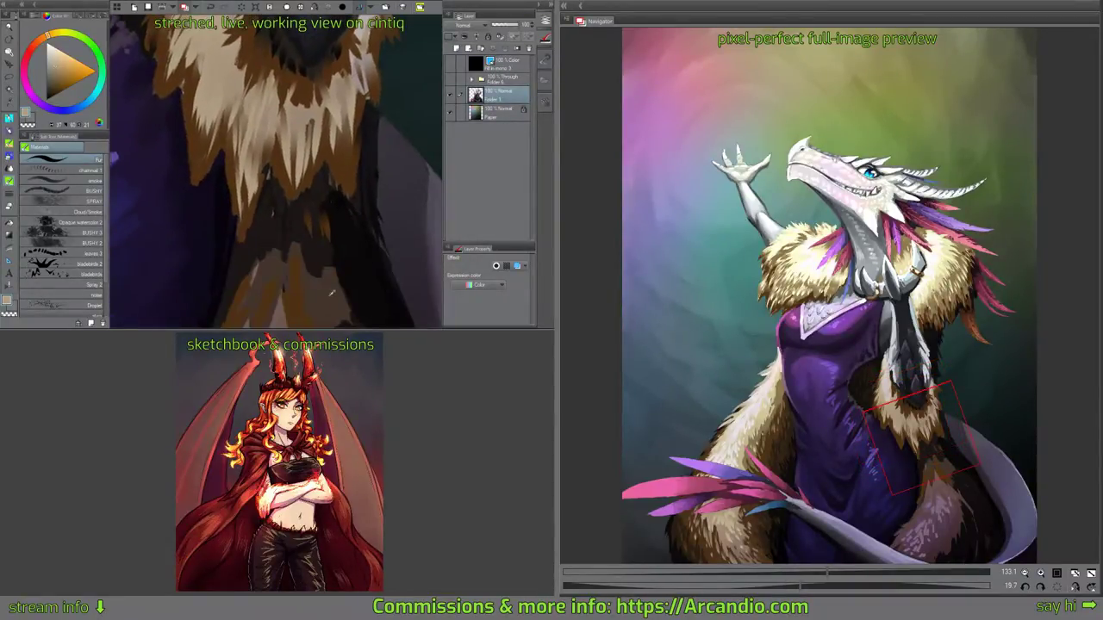
Sample a muted brown from the fur below and paint shading strands across the cuff's lower half.
alt+click(315, 222)
drag(325, 78, 327, 114)
mouse_move(329, 78)
mouse_down()
mouse_move(329, 126)
mouse_move(340, 122)
mouse_up()
drag(345, 79, 351, 132)
mouse_move(362, 62)
mouse_down()
mouse_move(358, 102)
mouse_move(341, 101)
mouse_up()
mouse_move(328, 89)
mouse_down()
mouse_move(327, 127)
mouse_move(310, 142)
mouse_up()
mouse_move(302, 93)
mouse_down()
mouse_move(304, 162)
mouse_move(299, 136)
mouse_move(294, 159)
mouse_up()
mouse_move(298, 124)
mouse_down()
mouse_move(295, 153)
mouse_move(282, 150)
mouse_up()
mouse_move(309, 182)
mouse_down()
mouse_move(320, 76)
mouse_move(315, 205)
mouse_up()
Sample a tan from the coat's painted fur and add mid-tone strands across the cuff's lower fringe and outer side.
alt+click(287, 193)
drag(313, 150, 333, 175)
drag(177, 129, 401, 198)
drag(233, 183, 422, 224)
drag(272, 83, 330, 212)
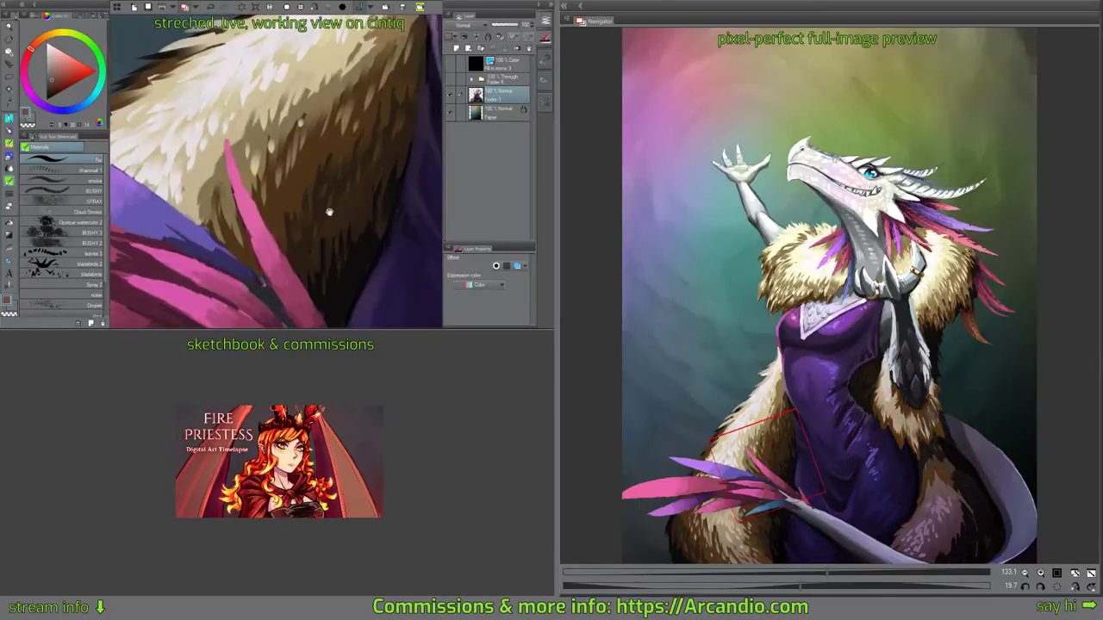
alt+click(327, 208)
drag(401, 85, 200, 214)
drag(427, 245, 161, 95)
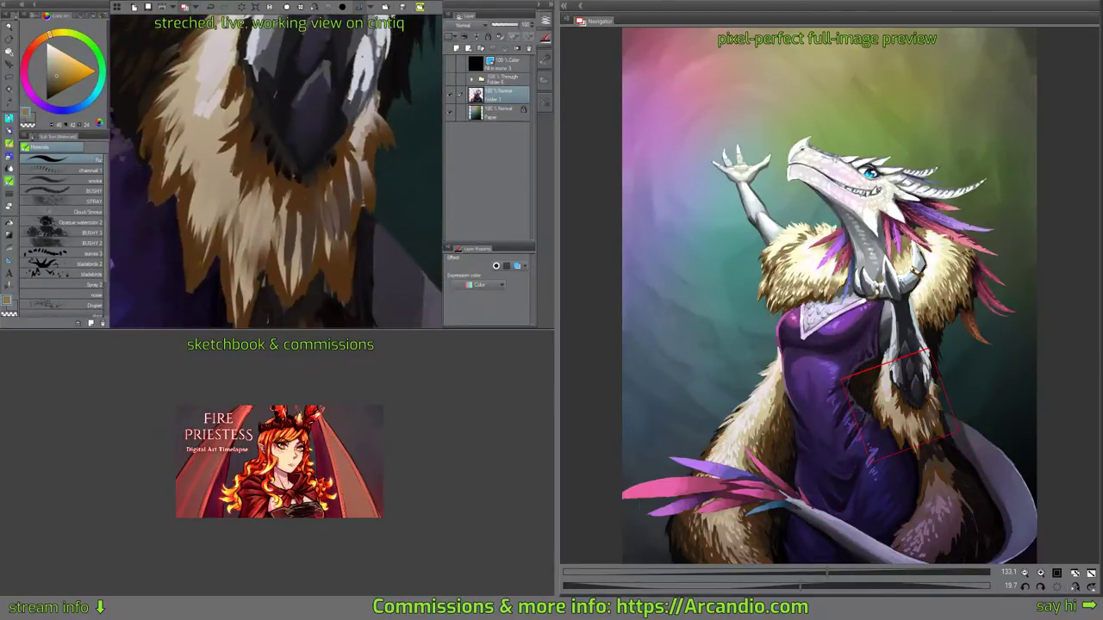
drag(295, 216, 288, 269)
mouse_move(285, 220)
mouse_down()
mouse_move(287, 271)
mouse_move(297, 274)
mouse_up()
mouse_move(313, 221)
mouse_down()
mouse_move(308, 257)
mouse_move(313, 248)
mouse_up()
drag(322, 200, 332, 255)
mouse_move(332, 184)
mouse_down()
mouse_move(334, 216)
mouse_move(352, 224)
mouse_up()
drag(351, 164, 356, 197)
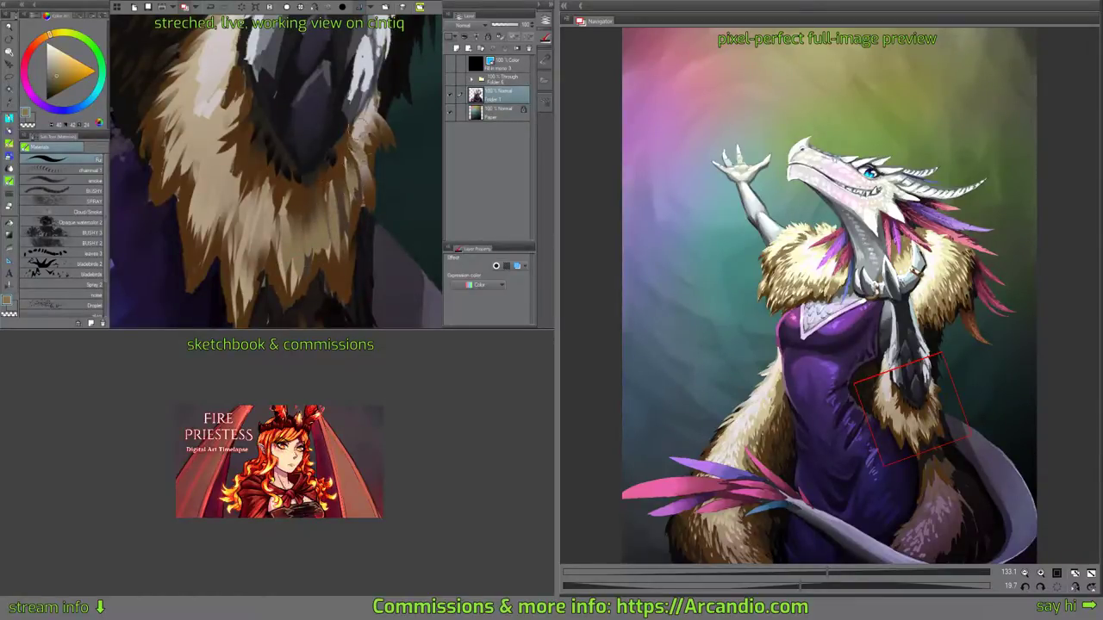
Refine the cuff's outer side and the fur beneath the fingers with more tan and brown strands.
drag(357, 124, 360, 211)
drag(349, 151, 349, 245)
drag(340, 172, 341, 236)
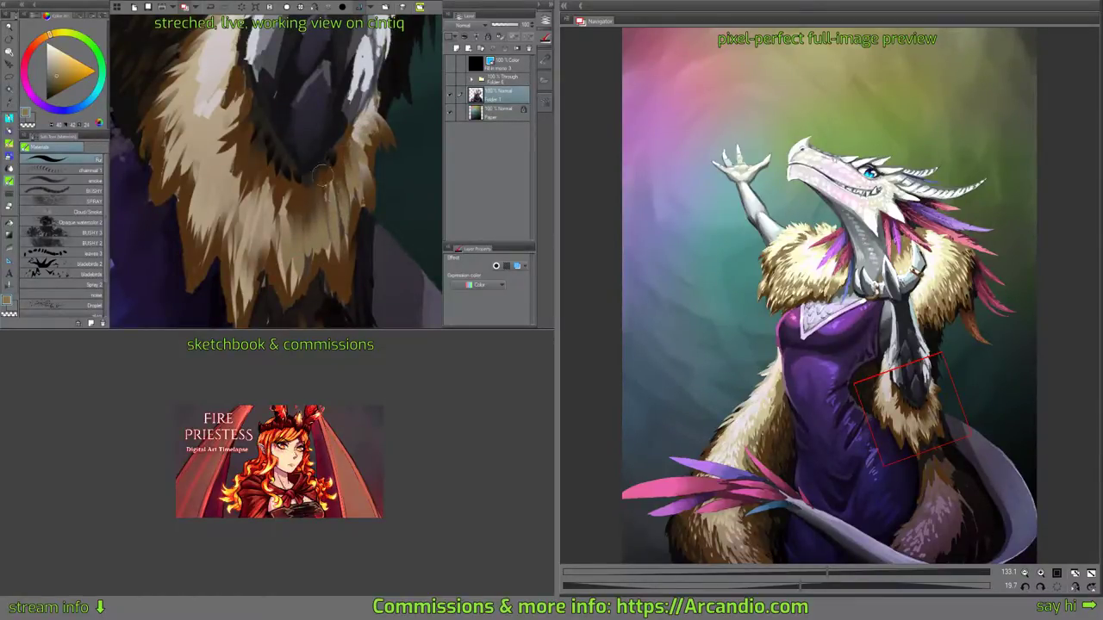
drag(268, 192, 269, 234)
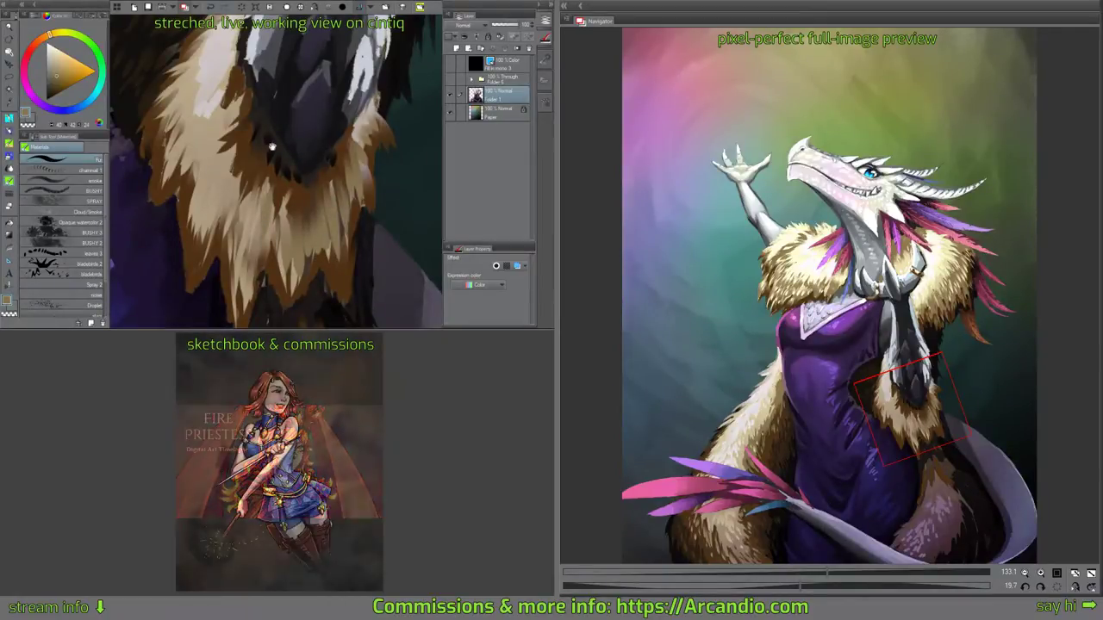
drag(270, 147, 261, 186)
drag(341, 221, 385, 164)
Sample a pale cream and paint highlight tufts on the upper dress-side part of the cuff below the wrist.
key(minus)
key(minus)
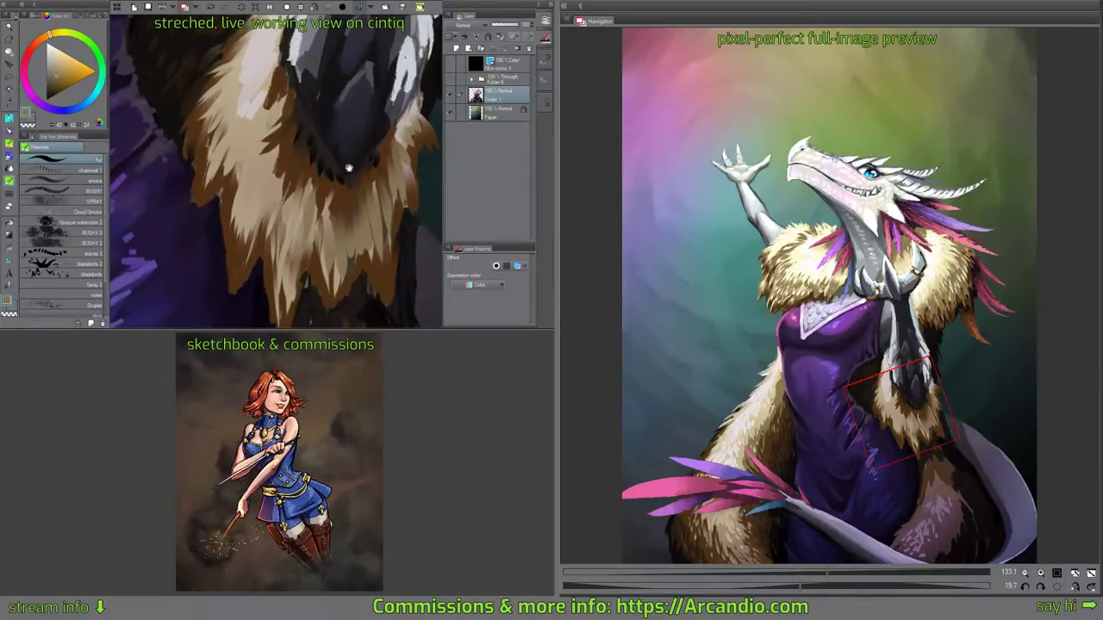
alt+click(259, 123)
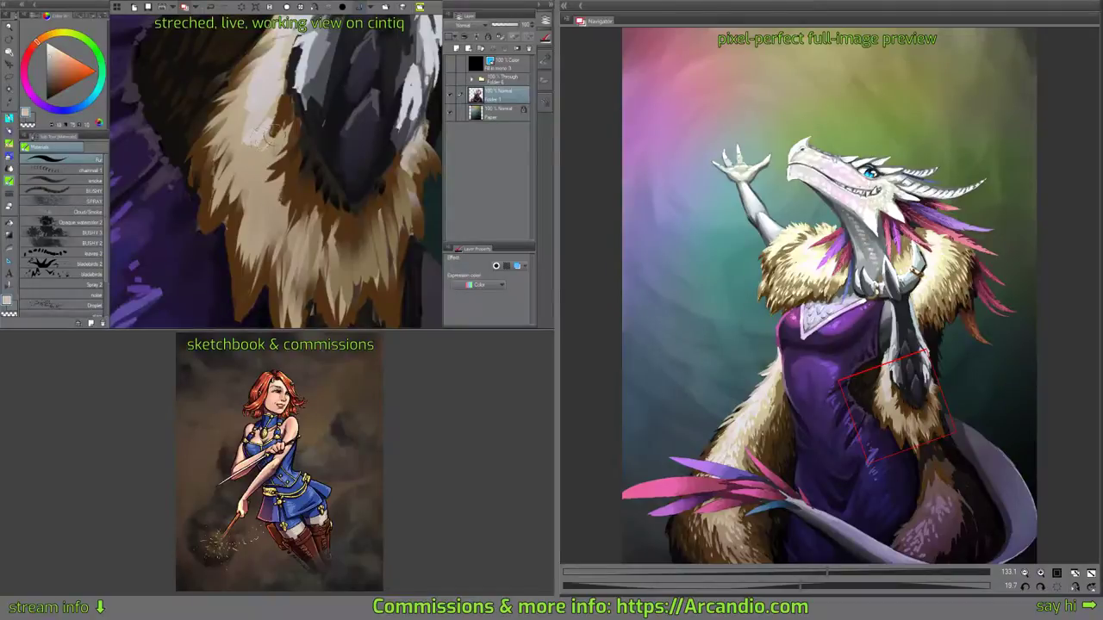
drag(271, 130, 258, 255)
key(minus)
key(minus)
key(minus)
key(minus)
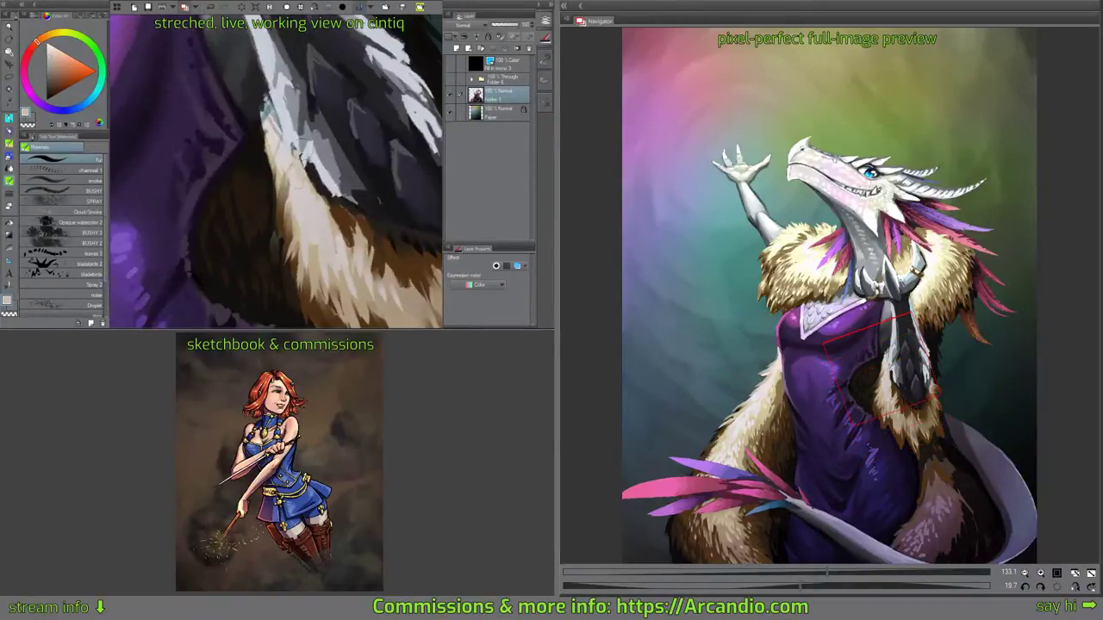
key(minus)
key(minus)
key(minus)
mouse_move(273, 131)
mouse_down()
mouse_move(265, 164)
mouse_move(292, 183)
mouse_up()
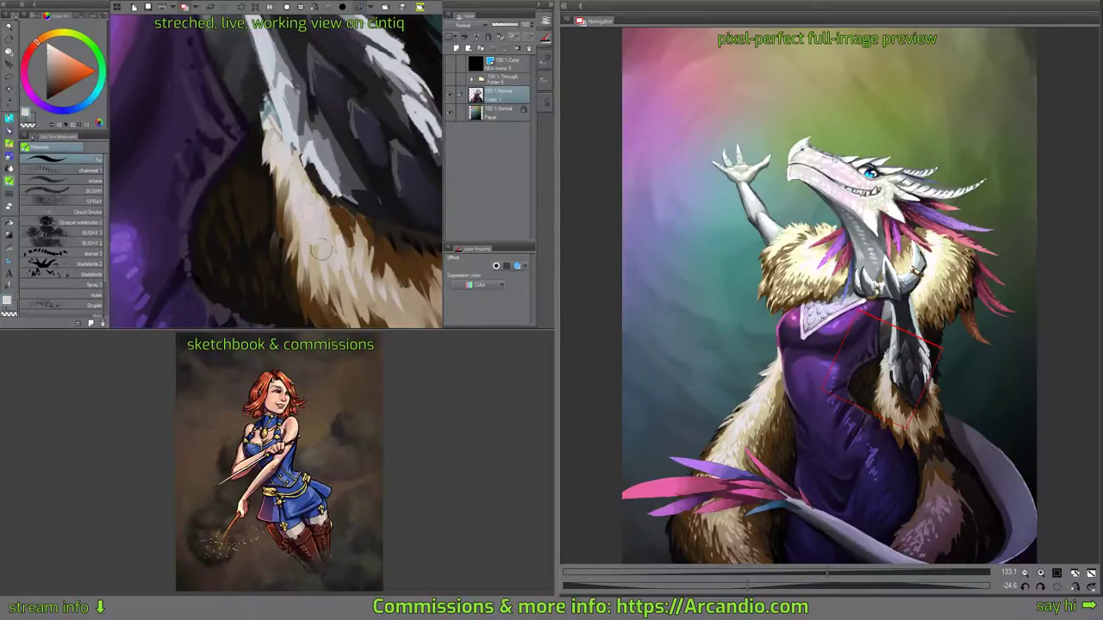
drag(335, 235, 342, 263)
mouse_move(348, 188)
mouse_down()
mouse_move(330, 128)
mouse_move(367, 156)
mouse_move(355, 177)
mouse_move(333, 161)
mouse_move(337, 187)
mouse_move(321, 182)
mouse_up()
Sample cream and brown tones from the sleeve cuff and blend tan strands into its lower fringe.
alt+click(321, 182)
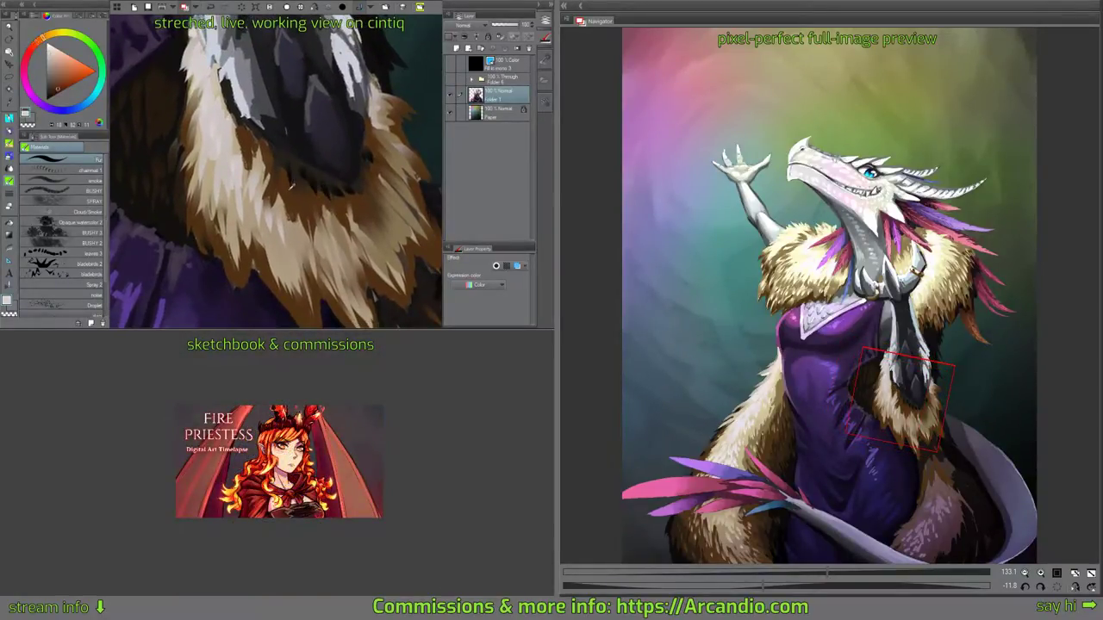
alt+click(369, 231)
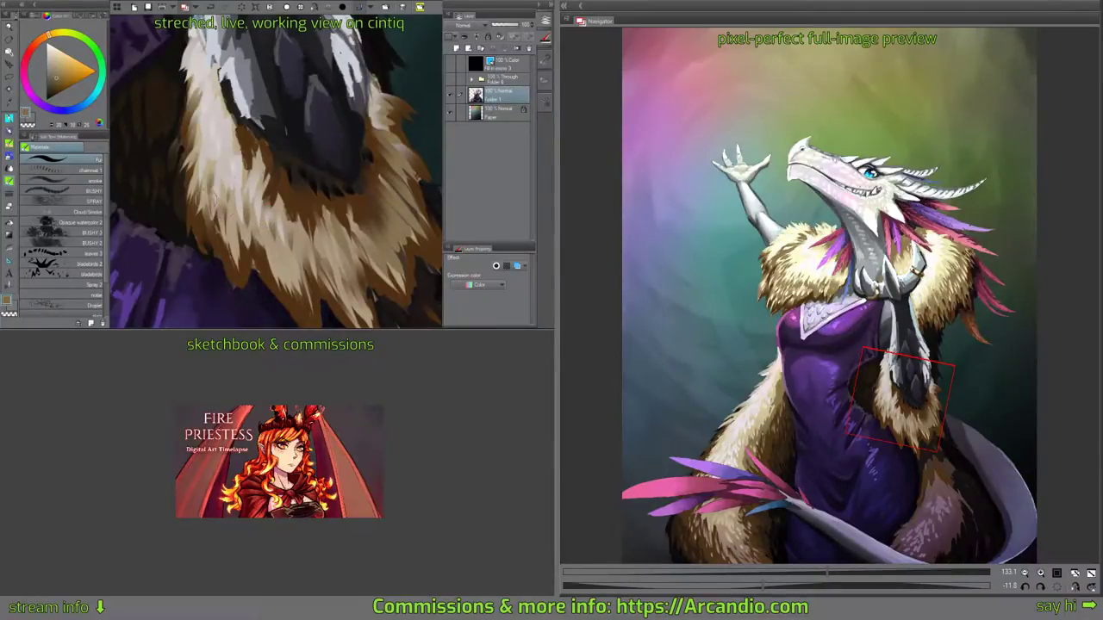
mouse_move(241, 231)
mouse_down()
mouse_move(255, 265)
mouse_move(297, 305)
mouse_move(306, 226)
mouse_move(272, 249)
mouse_up()
alt+click(274, 253)
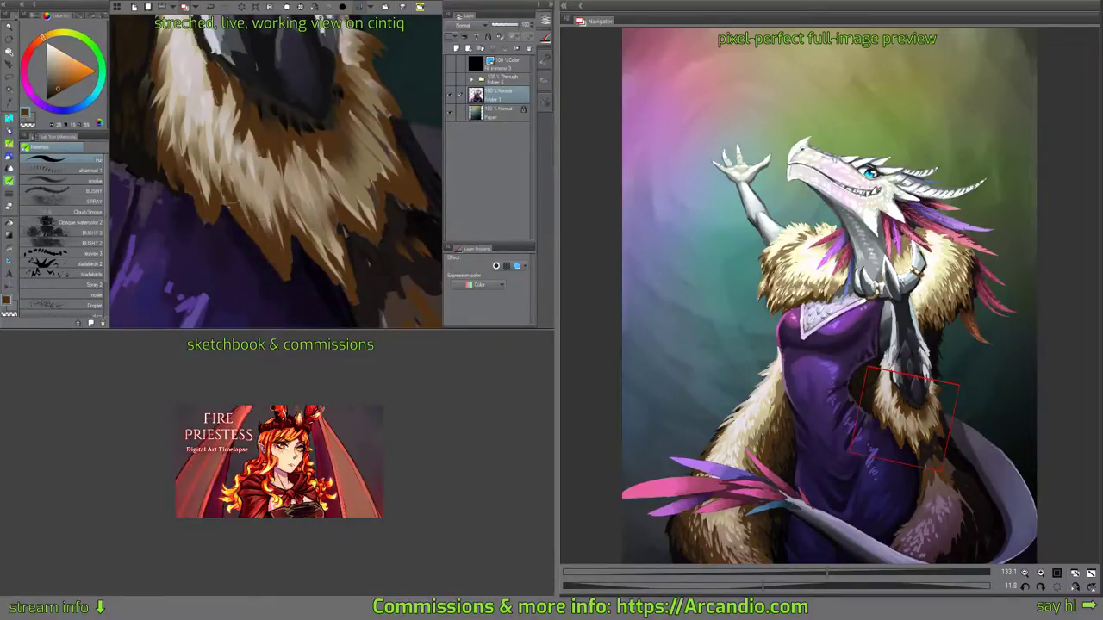
Paint brown separating strands between the pale tufts of the cuff's lower fringe and beneath the fingertips.
drag(231, 120, 238, 146)
drag(303, 237, 343, 300)
drag(339, 200, 360, 242)
drag(342, 164, 355, 208)
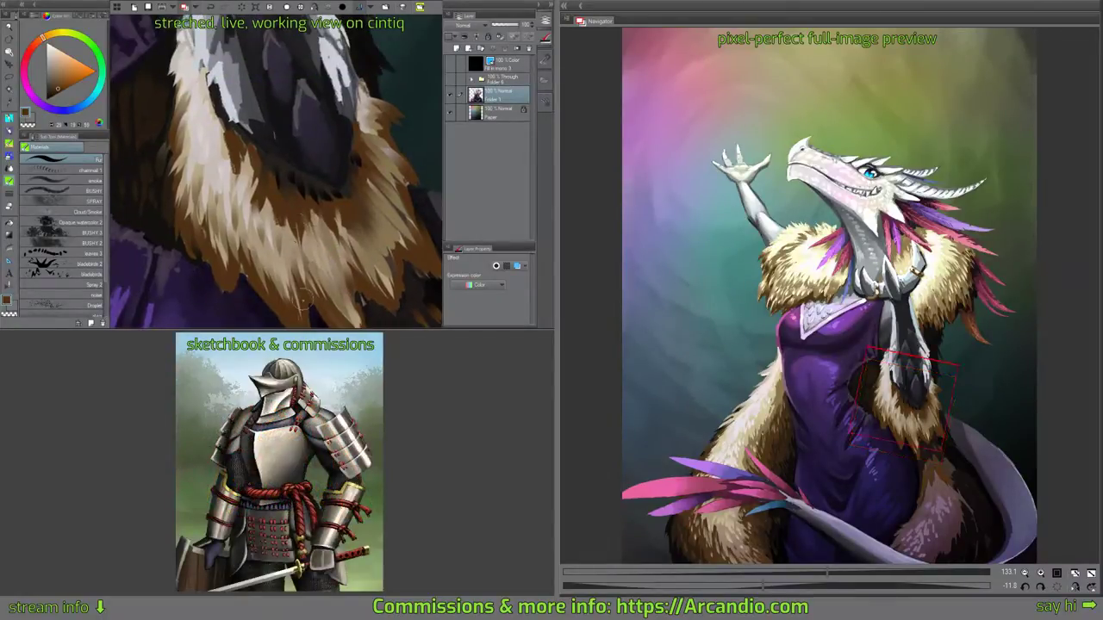
drag(296, 237, 302, 303)
drag(285, 204, 288, 264)
drag(263, 135, 272, 181)
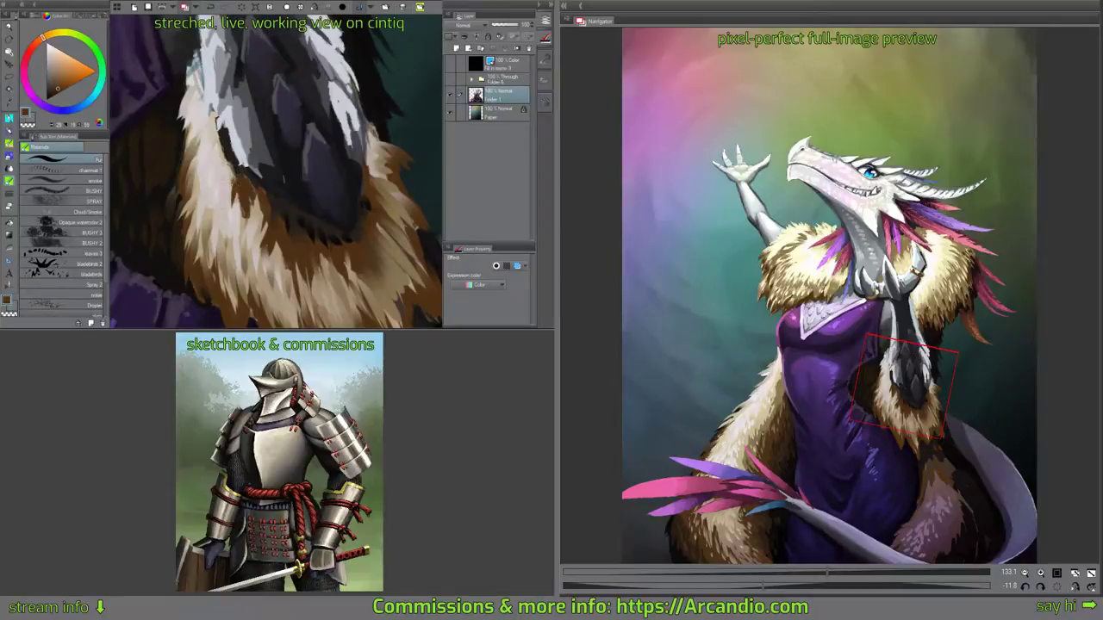
Sample a pale cream from the cuff, add highlight strands around the hand, and save the painting.
alt+click(231, 174)
drag(289, 110, 282, 139)
drag(370, 142, 325, 104)
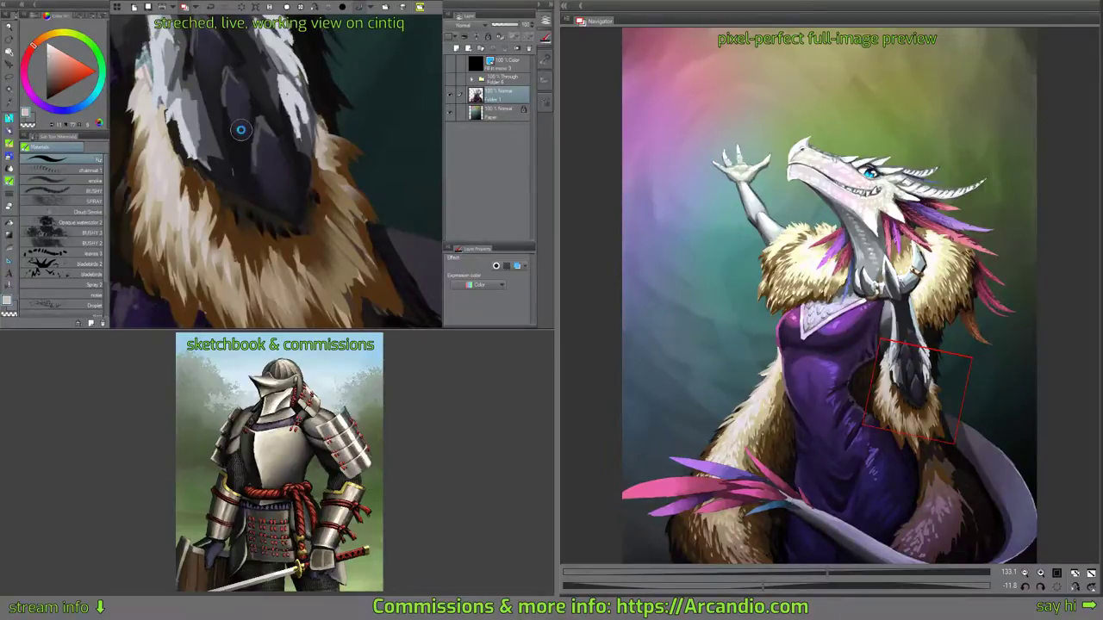
key(ctrl+s)
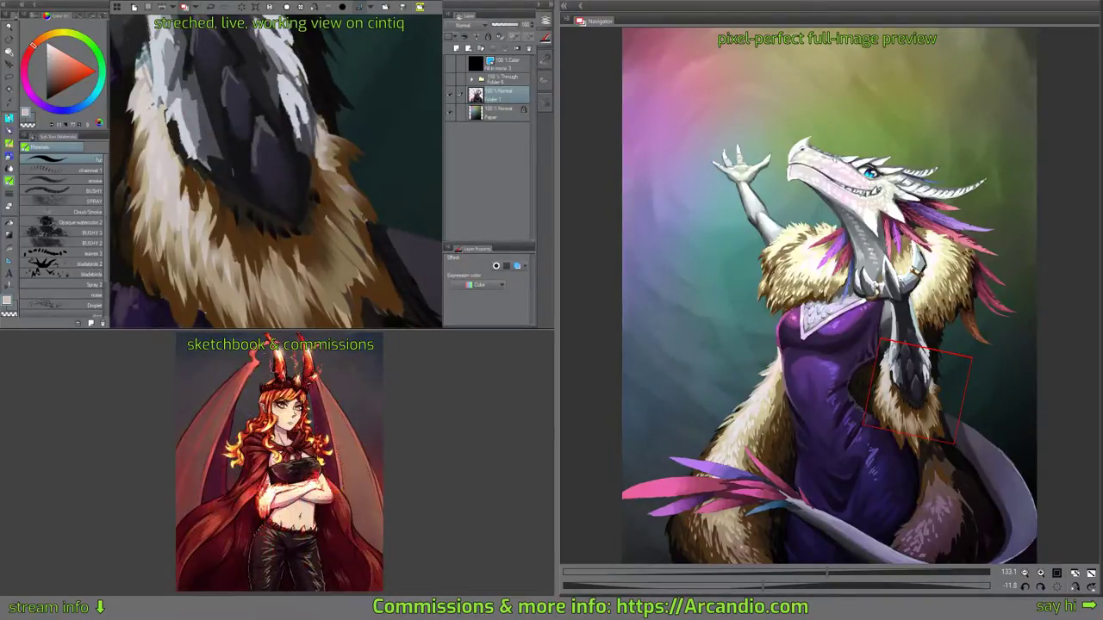
Paint pale cream highlight tufts along the cuff's outer edge beside the dark hand.
drag(328, 93, 361, 144)
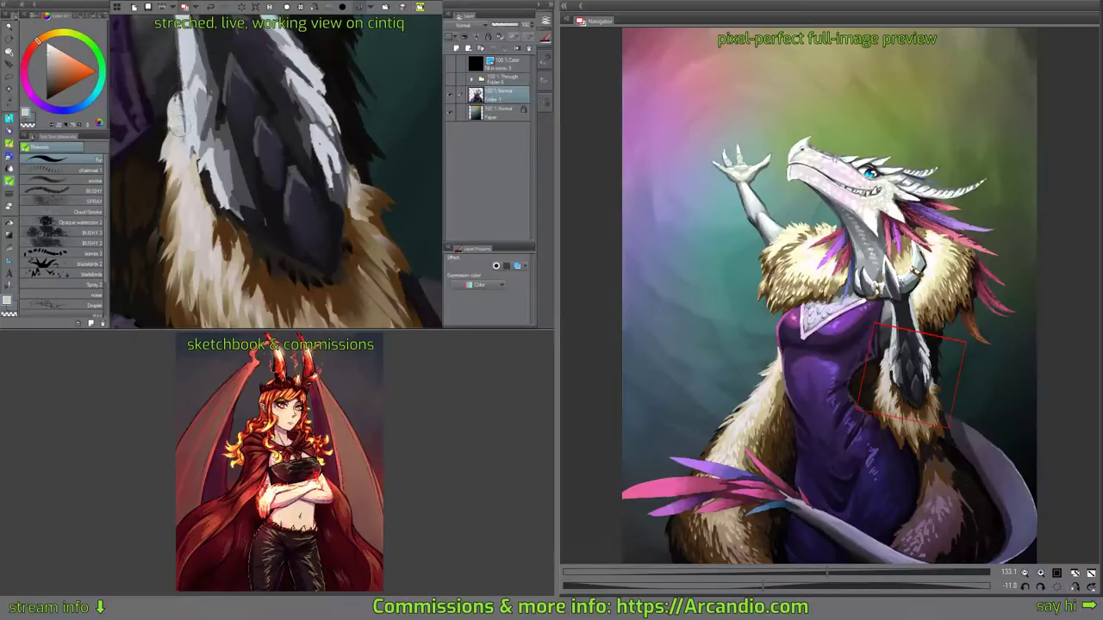
drag(356, 180, 267, 133)
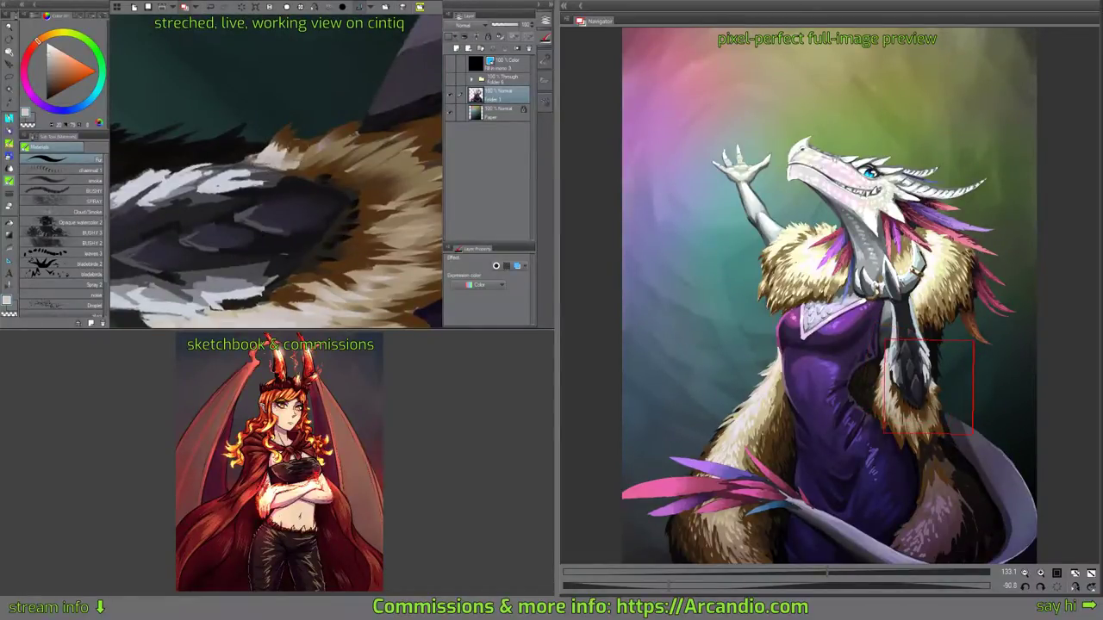
mouse_move(305, 170)
mouse_down()
mouse_move(321, 152)
mouse_move(299, 146)
mouse_up()
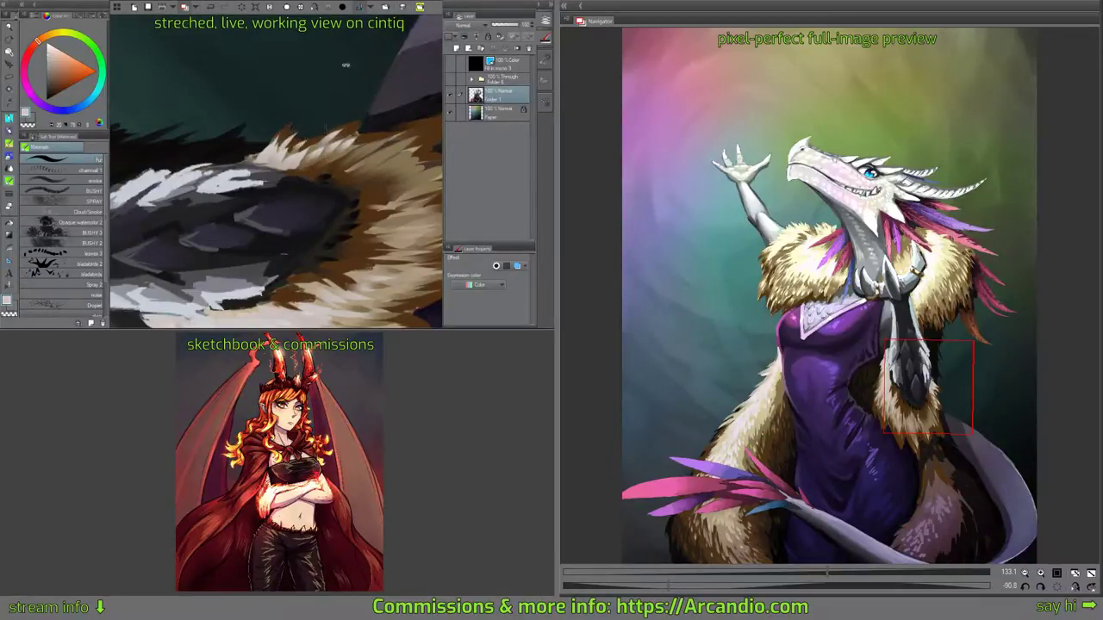
drag(345, 65, 382, 103)
drag(363, 146, 380, 160)
drag(379, 101, 318, 60)
drag(309, 164, 337, 143)
mouse_move(328, 168)
mouse_down()
mouse_move(346, 147)
mouse_move(322, 150)
mouse_up()
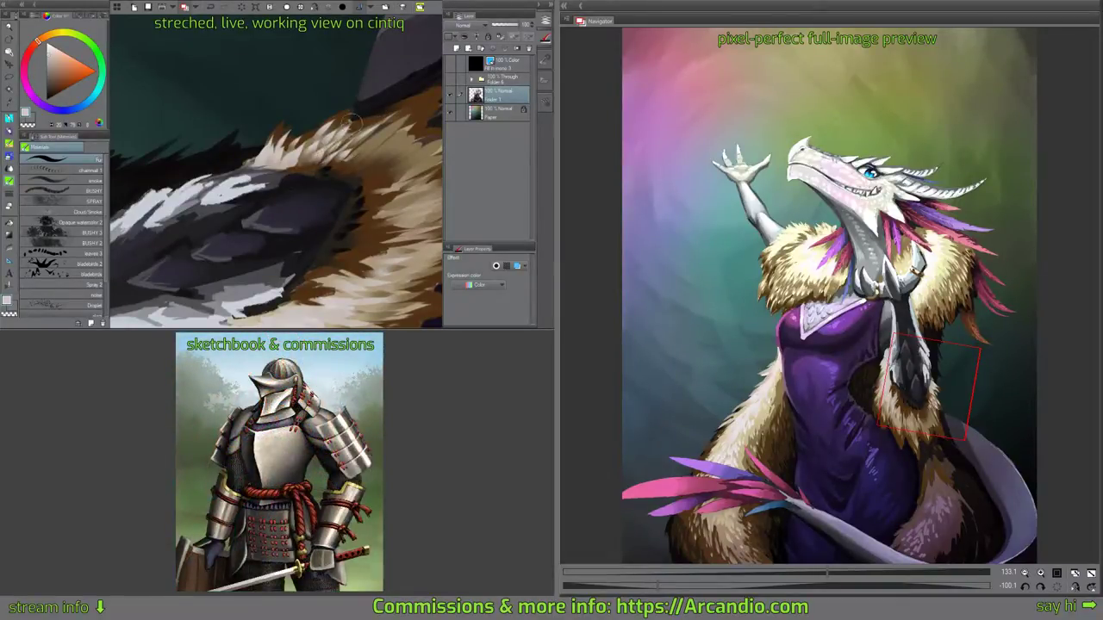
Add pale strands to the dress side of the cuff and check the painting by toggling the hidden folder's visibility.
drag(375, 110, 385, 191)
drag(300, 256, 337, 151)
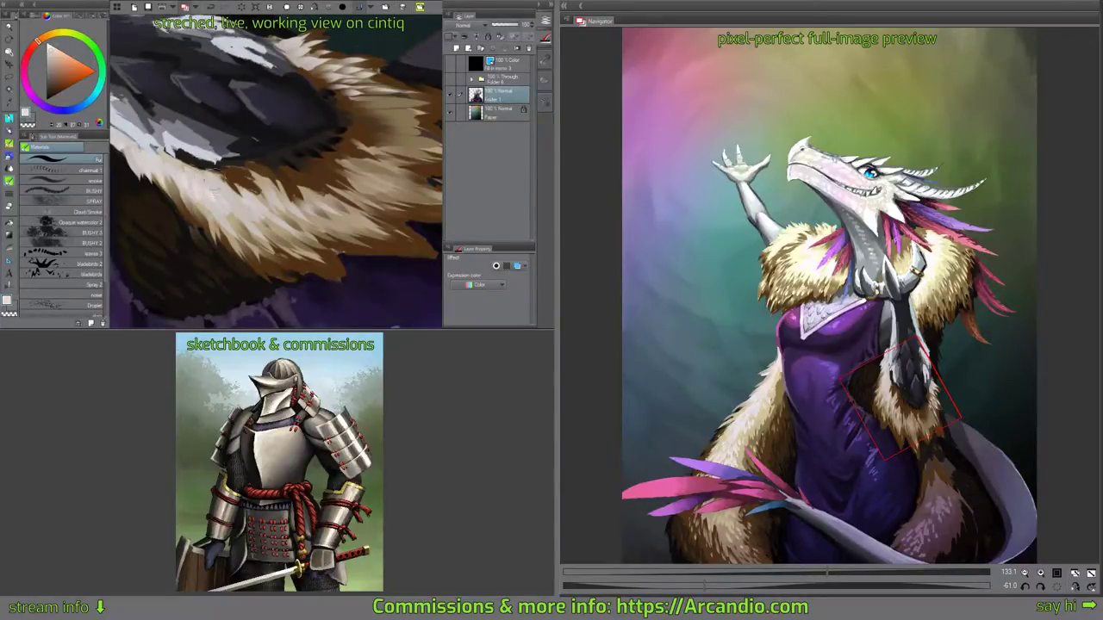
drag(214, 190, 246, 212)
drag(396, 53, 476, 75)
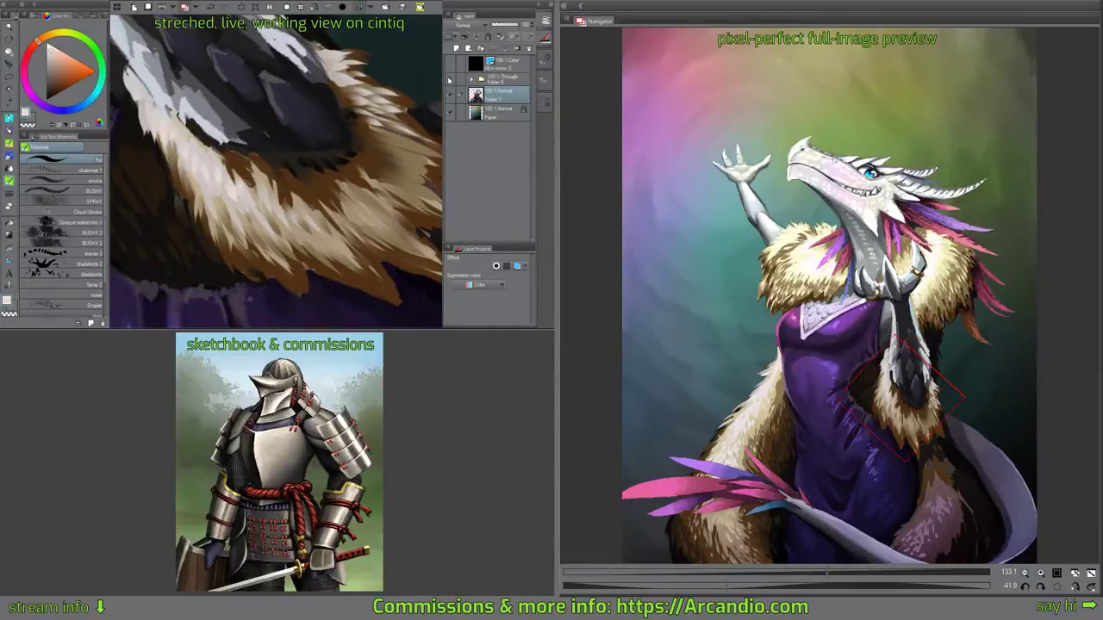
click(449, 78)
click(450, 79)
drag(346, 105, 366, 136)
Sample a near-black brown from the shadow and paint dark strands below the cuff's fringe and over the brown fur patches.
mouse_move(276, 224)
mouse_down()
mouse_move(259, 146)
mouse_move(350, 242)
mouse_move(297, 77)
mouse_up()
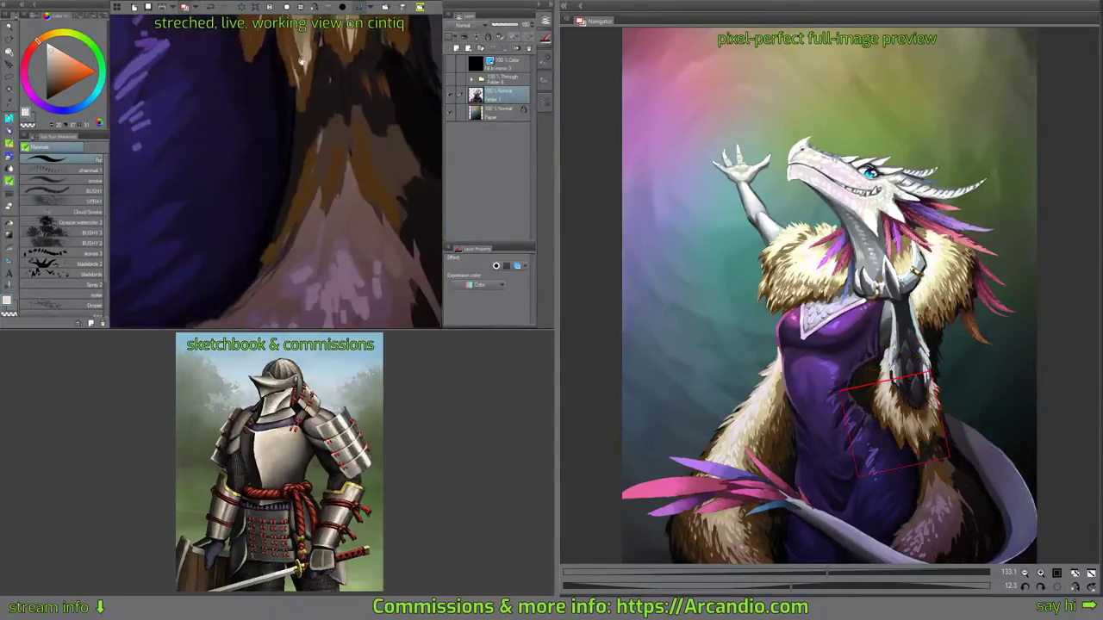
mouse_move(345, 215)
mouse_down()
mouse_move(297, 129)
mouse_move(320, 152)
mouse_move(303, 140)
mouse_up()
alt+click(312, 117)
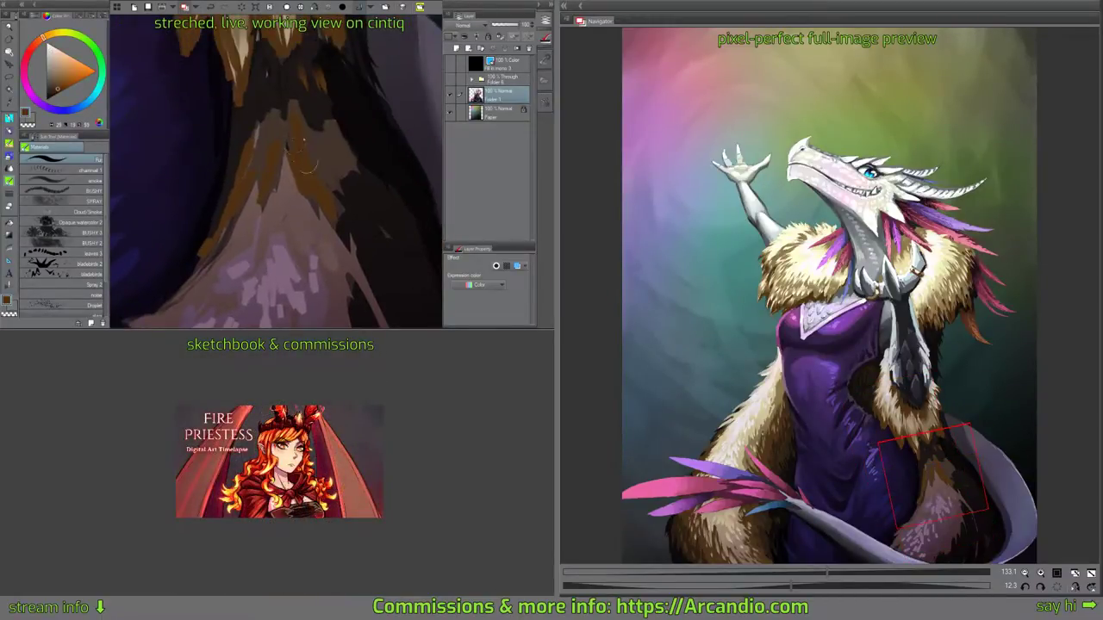
alt+click(308, 97)
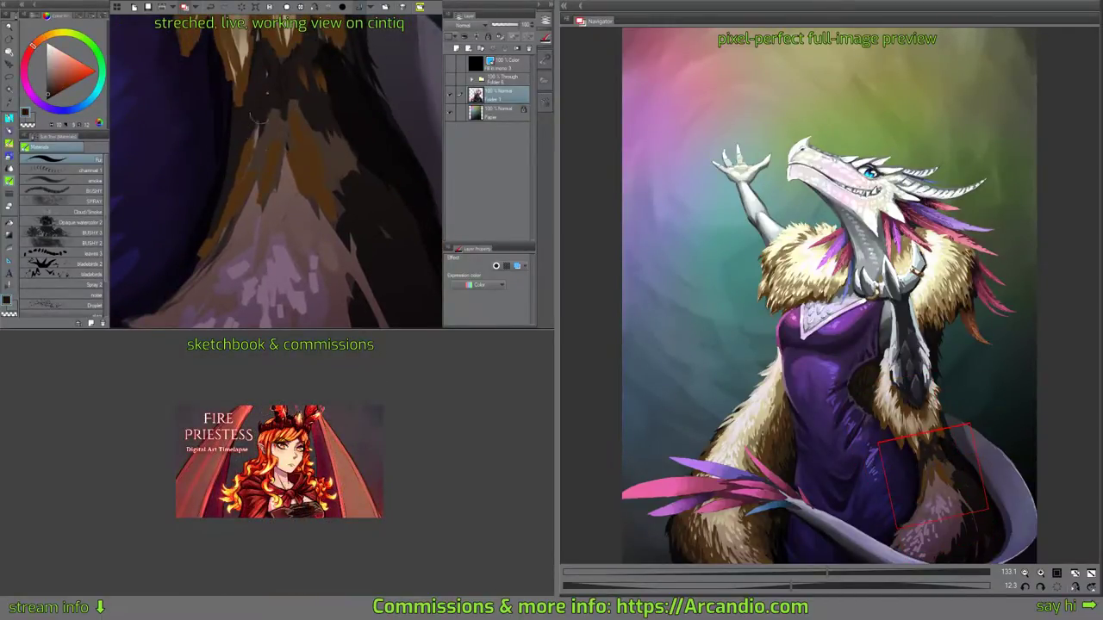
drag(274, 55, 261, 102)
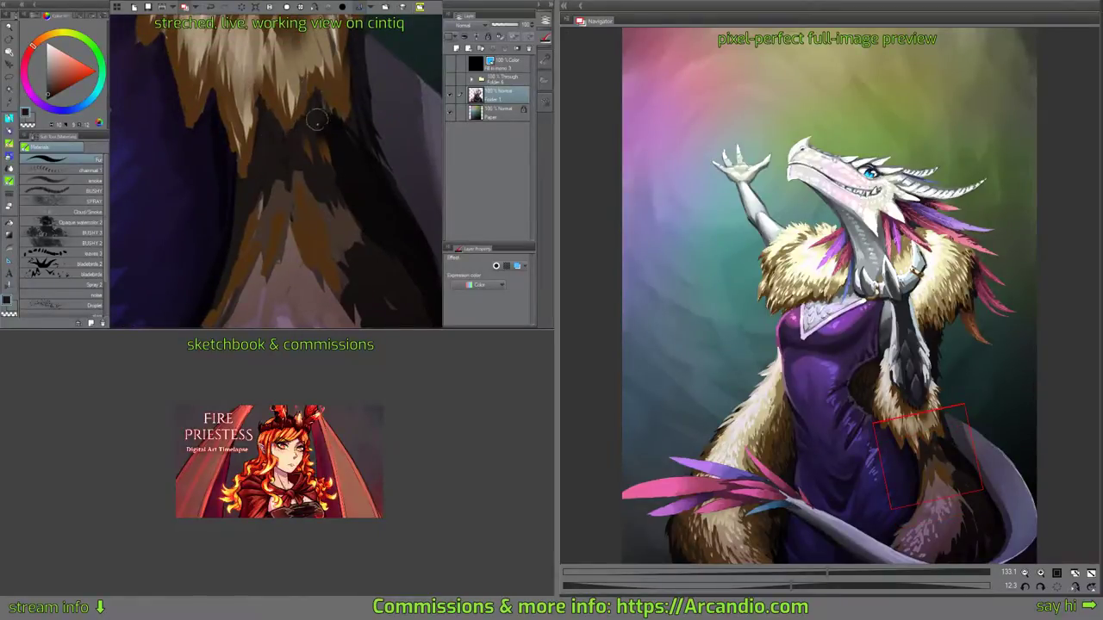
drag(336, 110, 345, 139)
drag(354, 90, 345, 128)
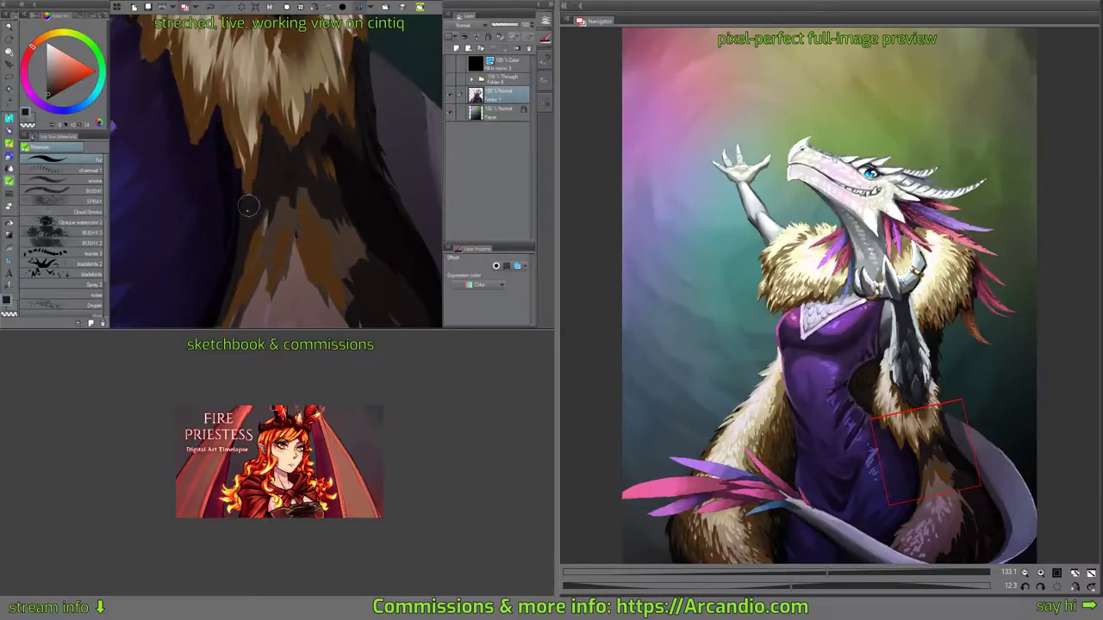
mouse_move(267, 210)
mouse_down()
mouse_move(270, 146)
mouse_move(262, 188)
mouse_up()
Sample a muted brown and paint fur strands over the lower coat's brown tip and along its dress-side edge.
alt+click(270, 152)
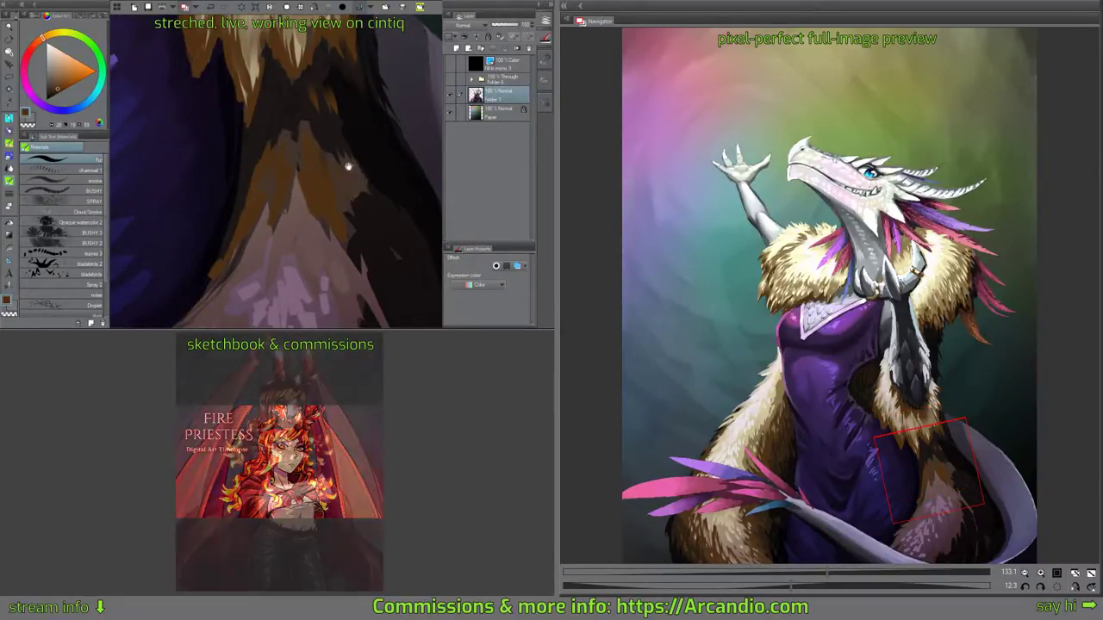
drag(348, 164, 338, 116)
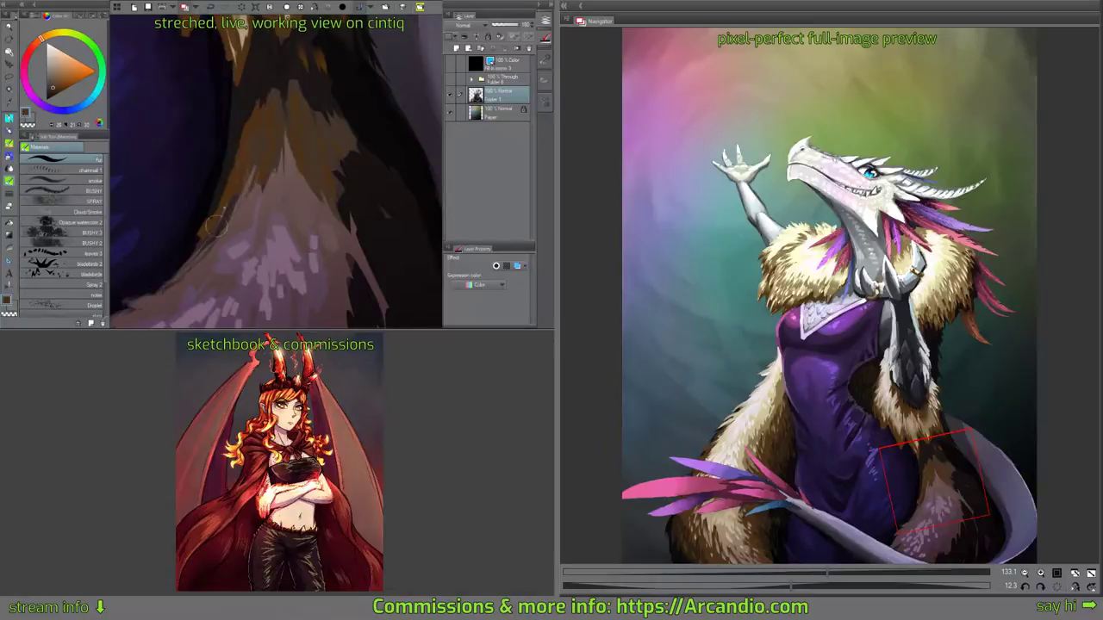
drag(239, 198, 281, 117)
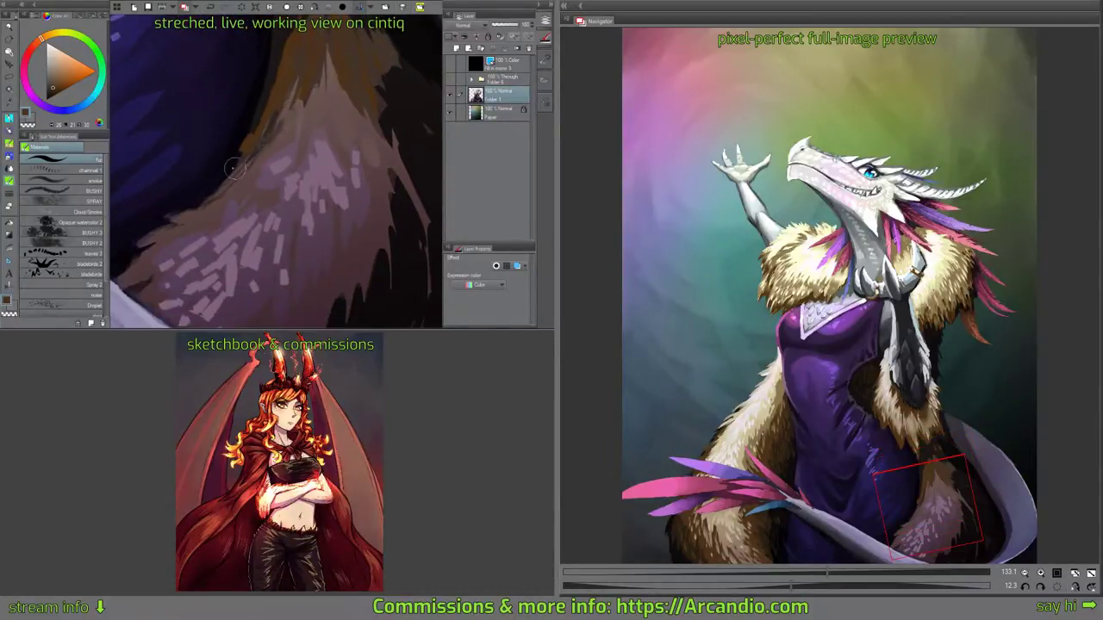
mouse_move(243, 175)
mouse_down()
mouse_move(165, 214)
mouse_move(224, 111)
mouse_move(212, 119)
mouse_up()
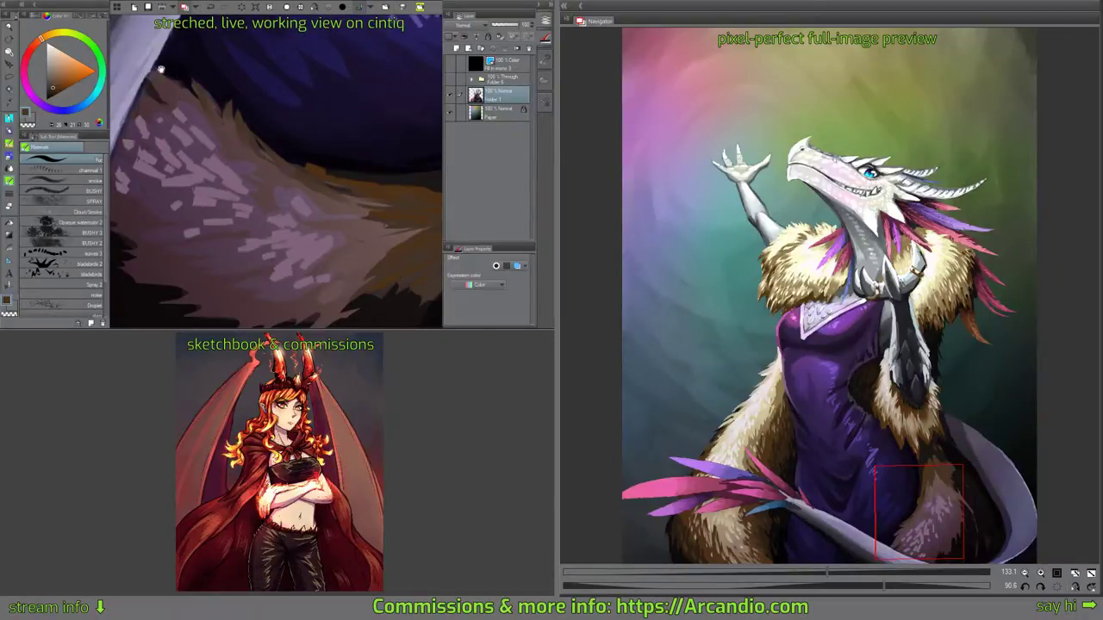
mouse_move(161, 69)
mouse_down()
mouse_move(219, 116)
mouse_move(249, 62)
mouse_move(242, 41)
mouse_up()
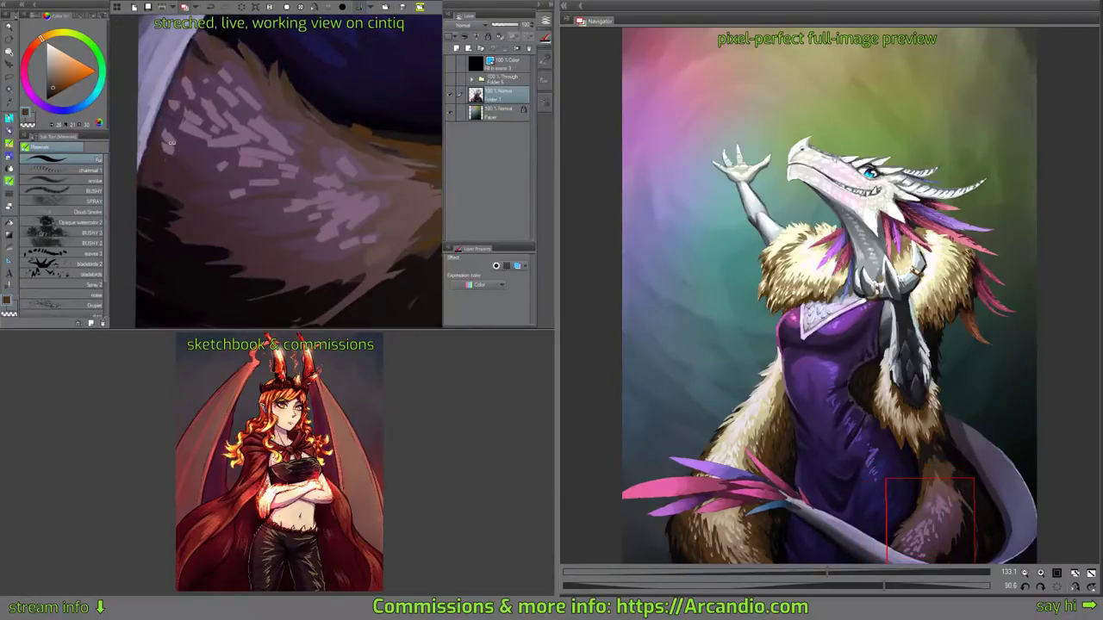
mouse_move(172, 140)
mouse_down()
mouse_move(259, 213)
mouse_move(308, 189)
mouse_up()
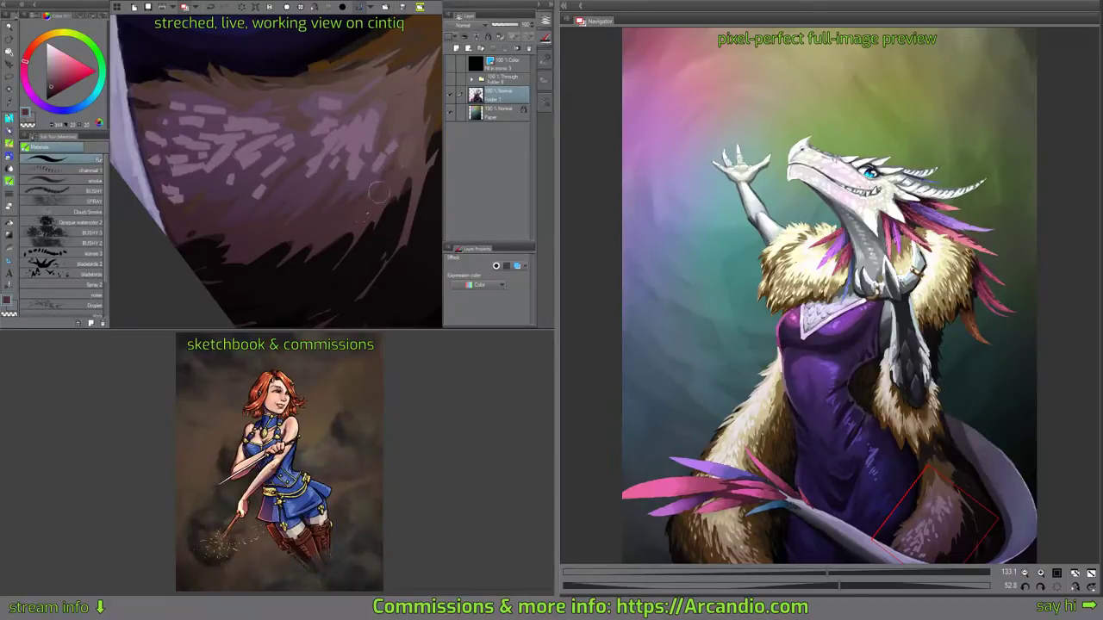
Paint dark mauve strands from the lower coat's purple-tinted fur outward into the black shadow.
drag(349, 218, 367, 165)
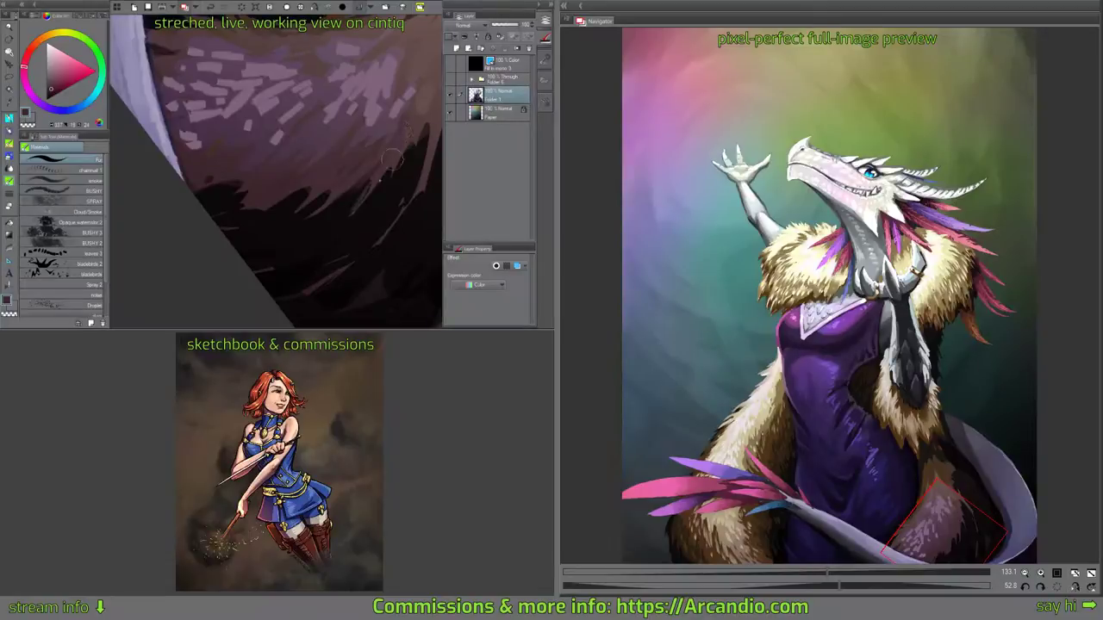
drag(392, 178, 350, 82)
mouse_move(301, 194)
mouse_down()
mouse_move(290, 244)
mouse_move(303, 243)
mouse_up()
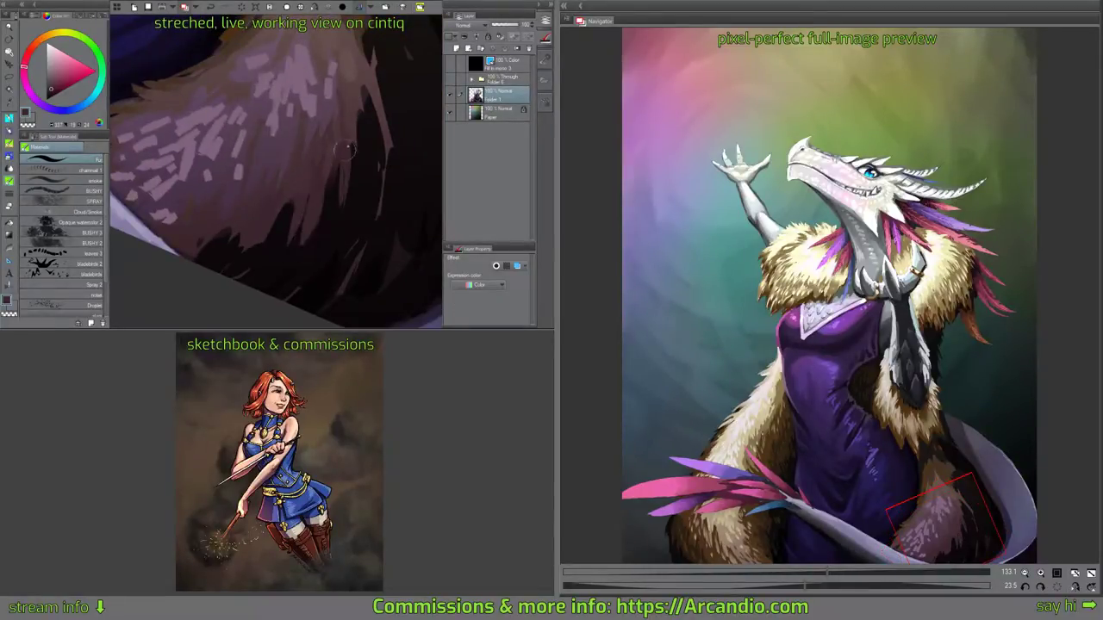
drag(337, 178, 329, 205)
drag(367, 86, 373, 179)
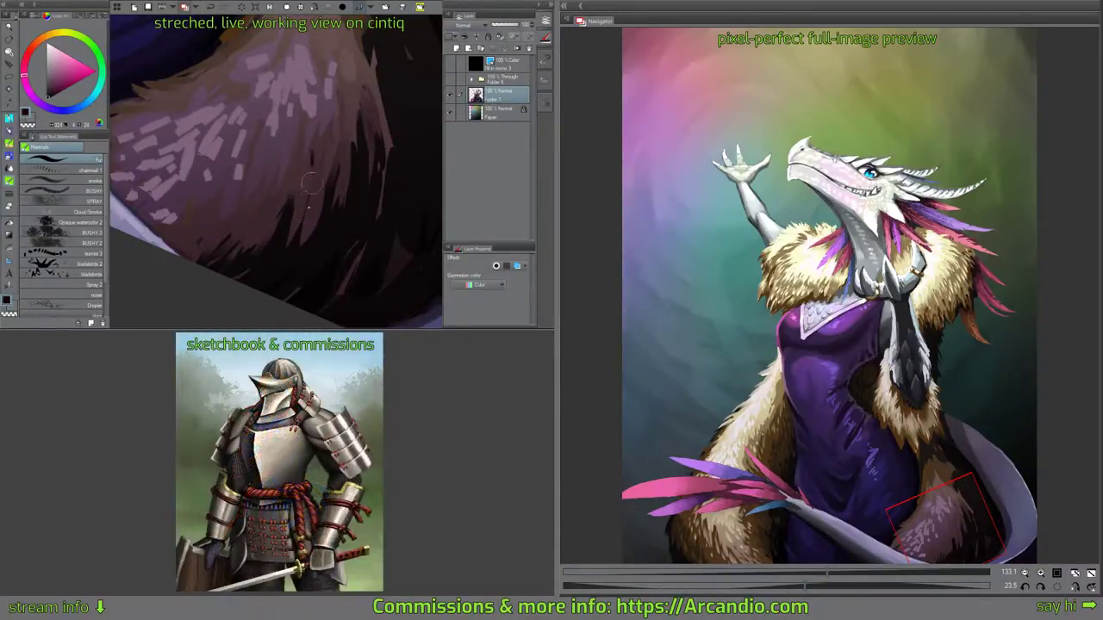
Paint near-black gaps between the strands along the outer and dress-side edges of the purple-tinted coat fur.
drag(357, 75, 389, 119)
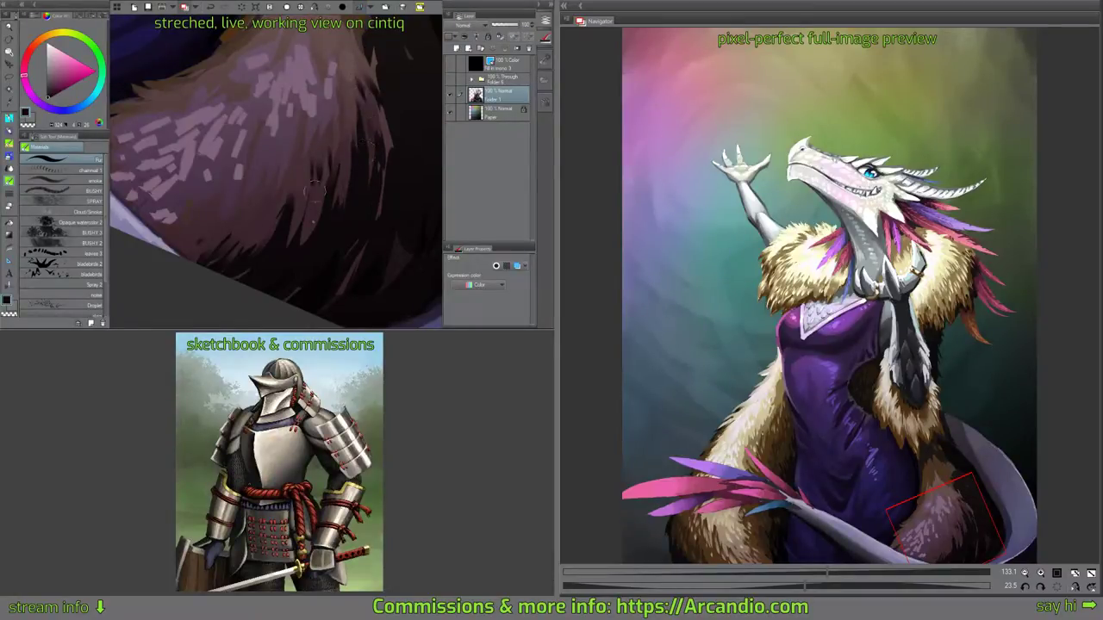
mouse_move(302, 148)
mouse_down()
mouse_move(264, 190)
mouse_move(190, 226)
mouse_move(221, 250)
mouse_move(318, 257)
mouse_up()
mouse_move(233, 208)
mouse_down()
mouse_move(215, 254)
mouse_move(205, 248)
mouse_up()
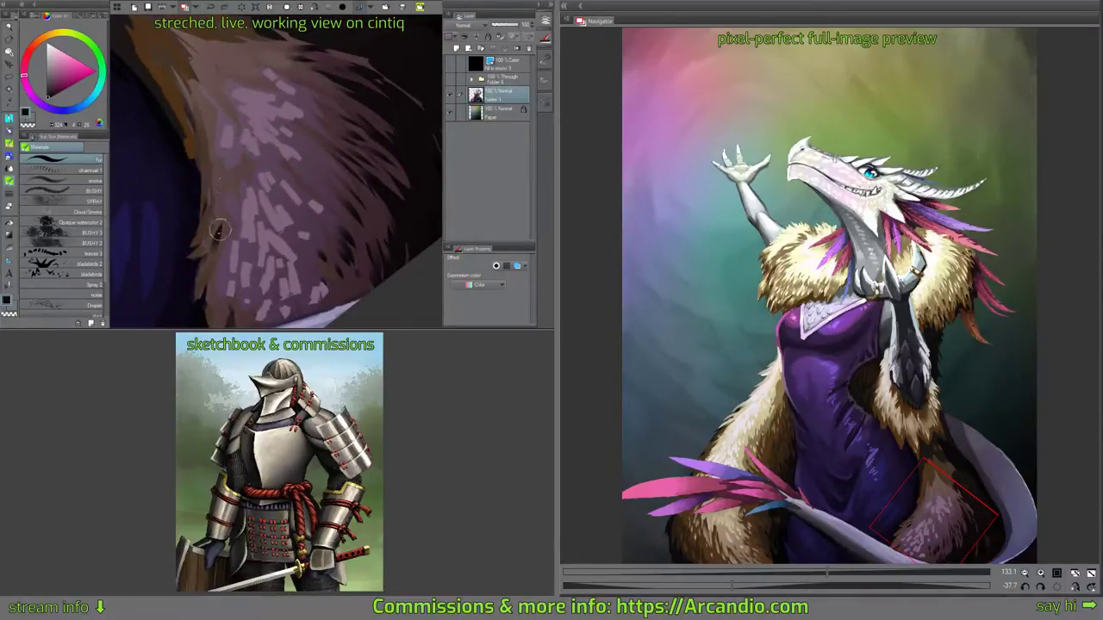
drag(218, 300, 237, 228)
drag(278, 137, 278, 234)
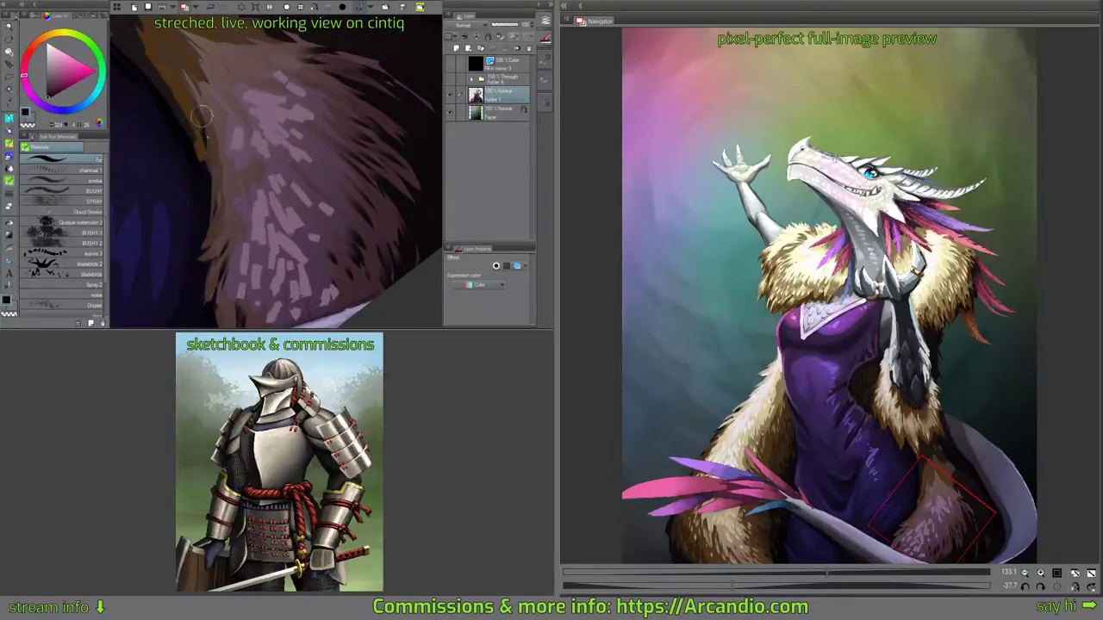
drag(201, 120, 227, 195)
drag(230, 116, 262, 215)
Sample a dark brown from the shadow and break up the lower coat's upper brown fur with dark strands.
alt+click(176, 159)
mouse_move(187, 165)
mouse_down()
mouse_move(227, 229)
mouse_move(210, 198)
mouse_up()
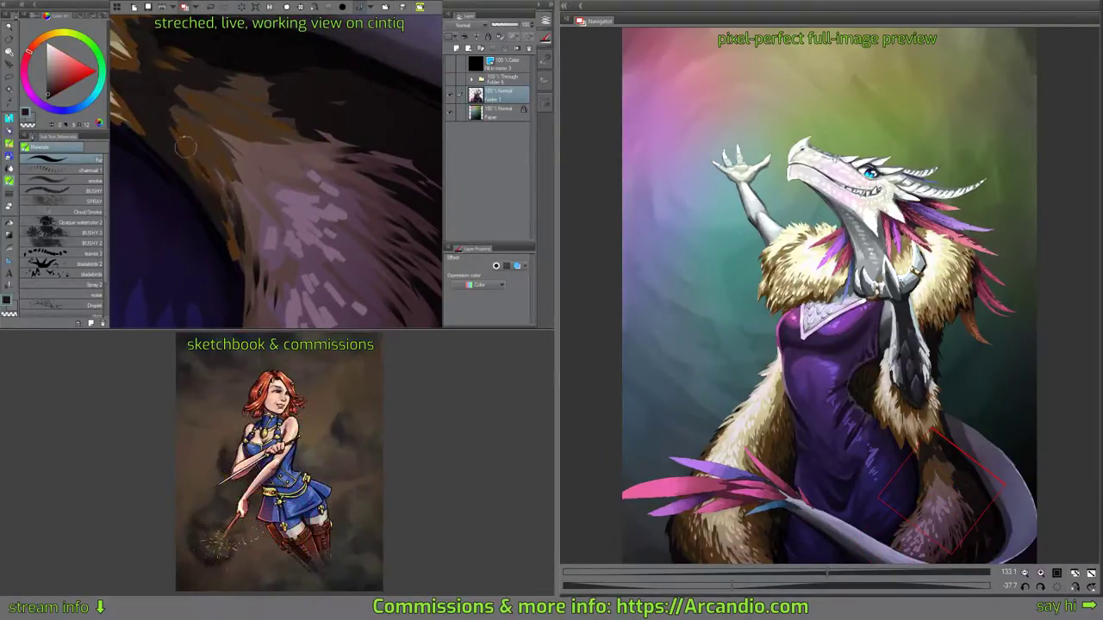
drag(279, 54, 353, 84)
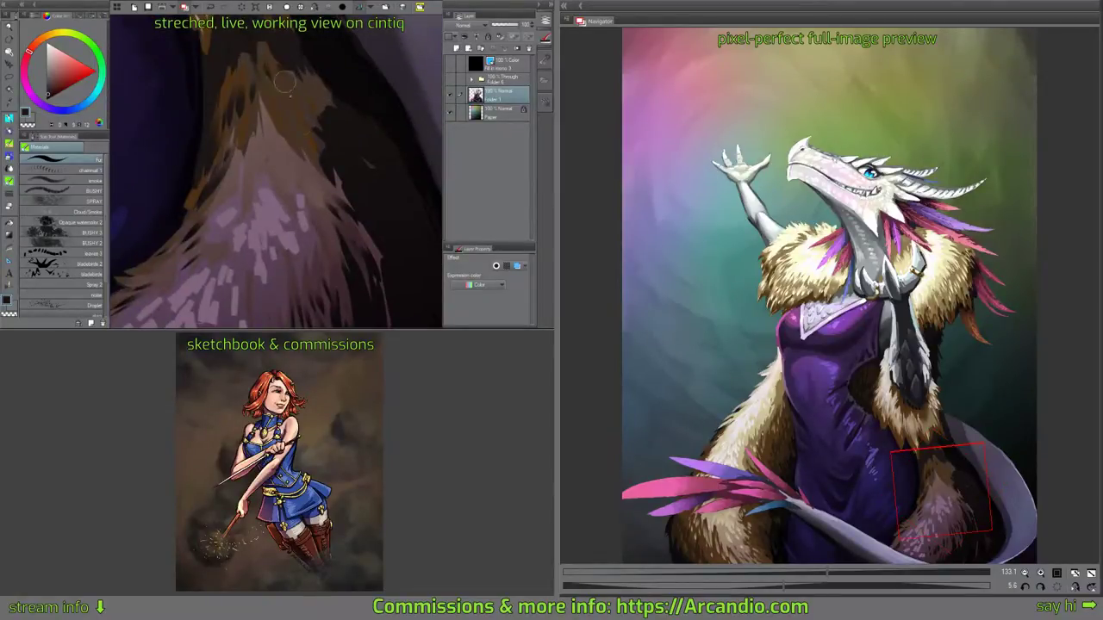
mouse_move(285, 76)
mouse_down()
mouse_move(306, 104)
mouse_move(341, 112)
mouse_move(295, 143)
mouse_move(323, 210)
mouse_move(348, 231)
mouse_up()
Sample a muted greyish brown and paint lighter strands over the narrow upper tip of the lower coat fur.
alt+click(333, 189)
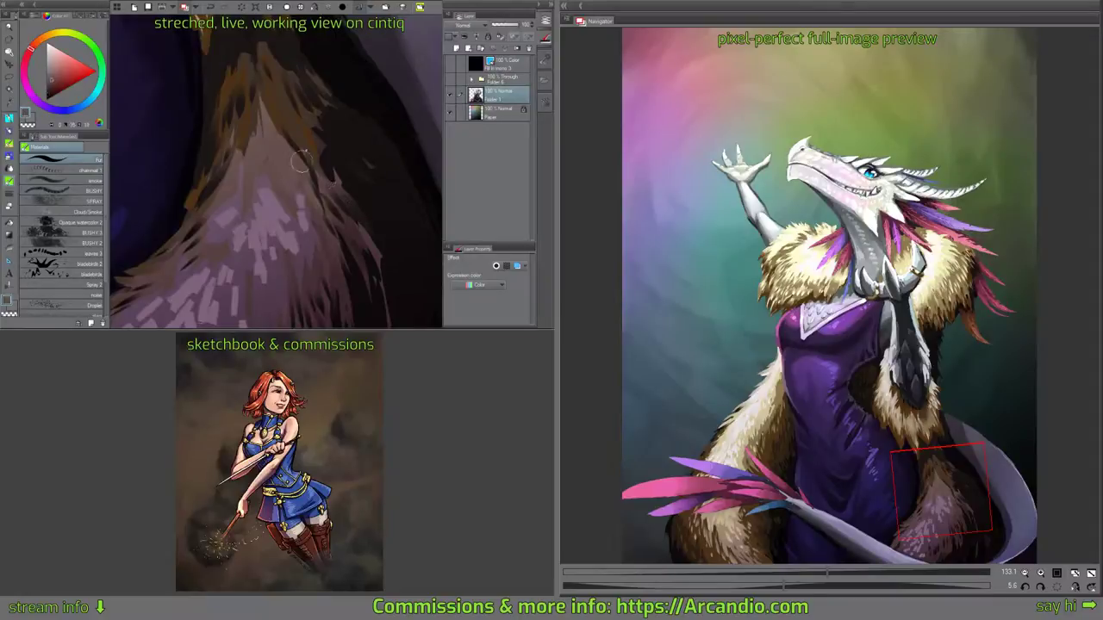
drag(298, 134, 307, 165)
mouse_move(285, 124)
mouse_down()
mouse_move(311, 159)
mouse_move(317, 148)
mouse_up()
drag(295, 107, 321, 134)
mouse_move(264, 95)
mouse_down()
mouse_move(276, 127)
mouse_move(286, 124)
mouse_up()
mouse_move(288, 84)
mouse_down()
mouse_move(307, 117)
mouse_move(322, 118)
mouse_move(264, 143)
mouse_move(239, 77)
mouse_move(247, 47)
mouse_move(257, 57)
mouse_up()
drag(247, 118, 235, 166)
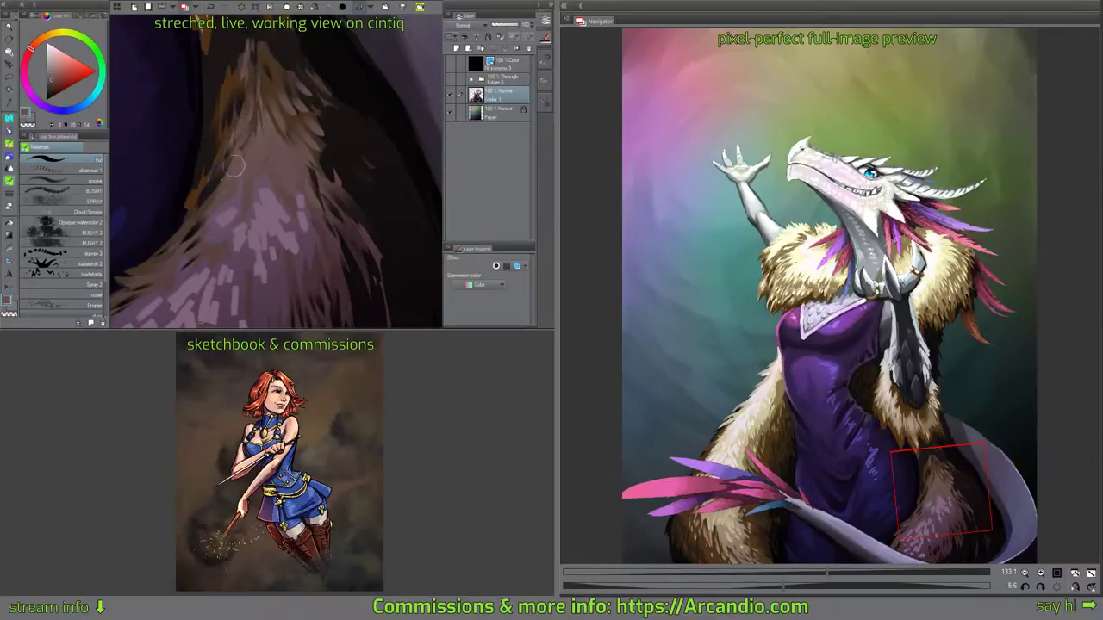
mouse_move(302, 76)
mouse_down()
mouse_move(365, 120)
mouse_move(331, 86)
mouse_up()
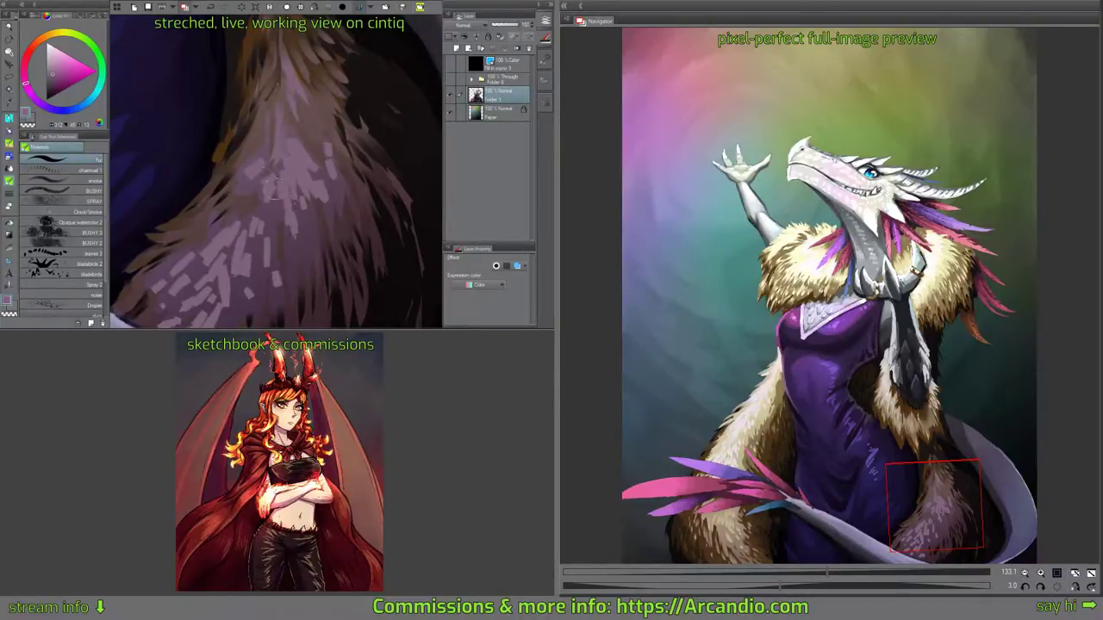
Paint light mauve strands across the middle of the purple-tinted coat fur and break them up with a sampled darker mauve.
mouse_move(272, 161)
mouse_down()
mouse_move(262, 191)
mouse_move(282, 219)
mouse_up()
mouse_move(283, 183)
mouse_down()
mouse_move(295, 217)
mouse_move(305, 210)
mouse_up()
mouse_move(347, 121)
mouse_down()
mouse_move(361, 186)
mouse_move(344, 218)
mouse_up()
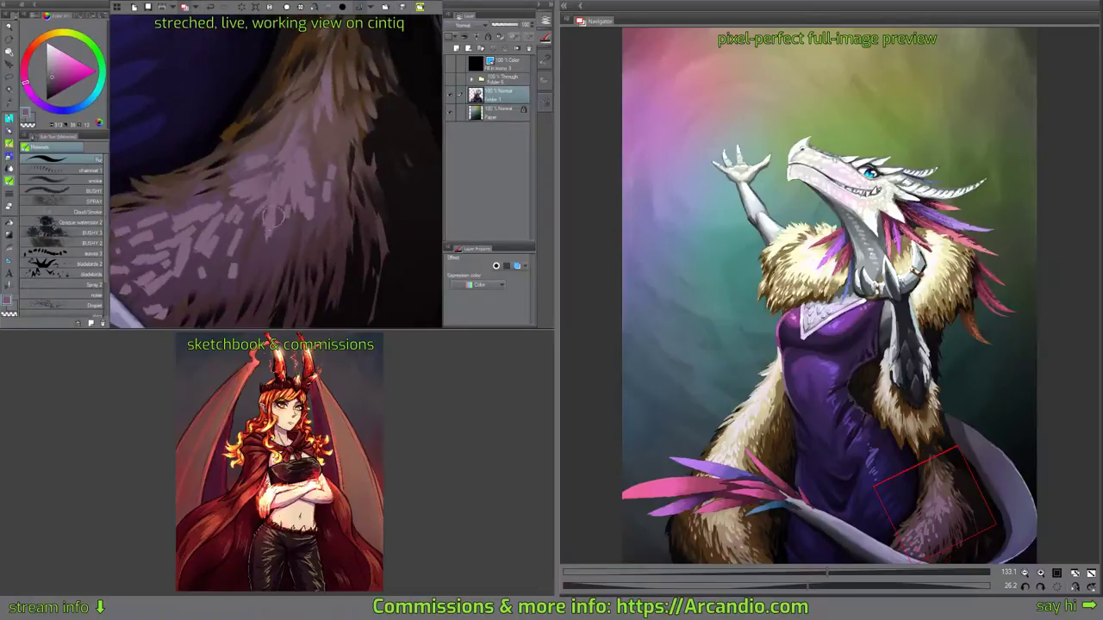
alt+click(250, 207)
alt+click(239, 212)
drag(228, 214, 200, 258)
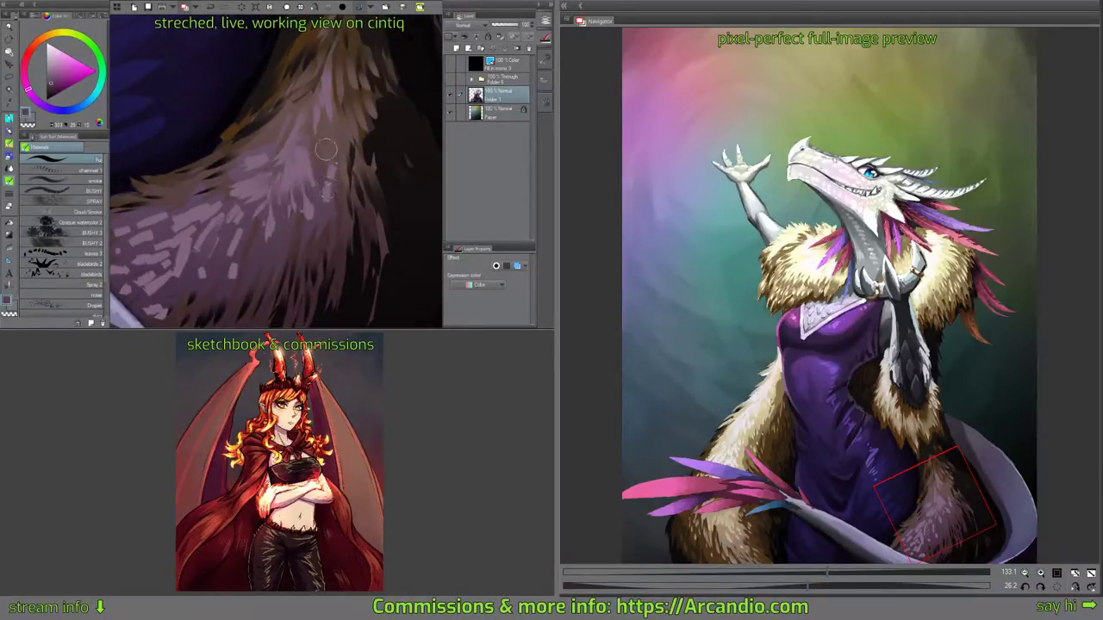
Sample a light mauve and paint short highlight strands over the lower and central purple-tinted coat fur.
key(asciicircum)
key(asciicircum)
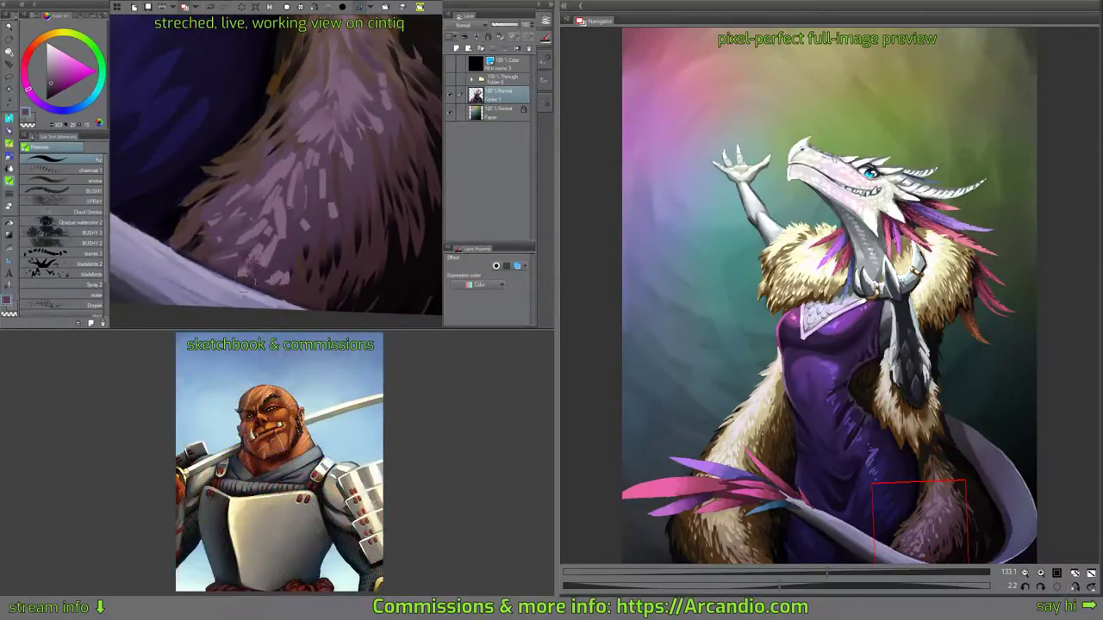
alt+click(291, 156)
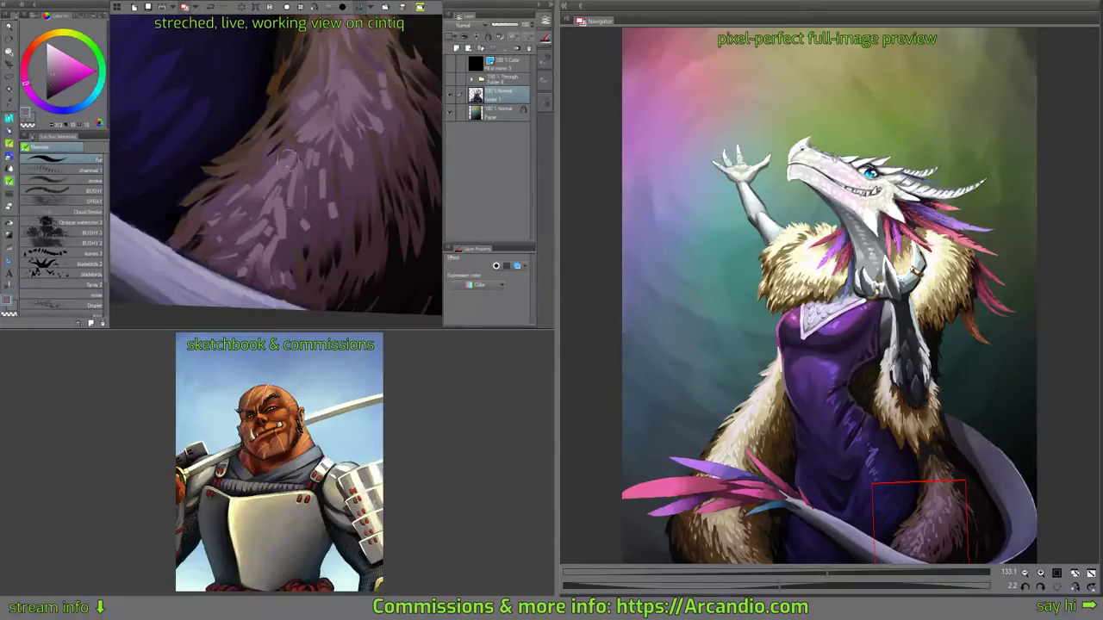
mouse_move(277, 183)
mouse_down()
mouse_move(252, 229)
mouse_move(215, 240)
mouse_up()
mouse_move(275, 230)
mouse_down()
mouse_move(261, 267)
mouse_move(287, 254)
mouse_up()
drag(283, 217, 288, 237)
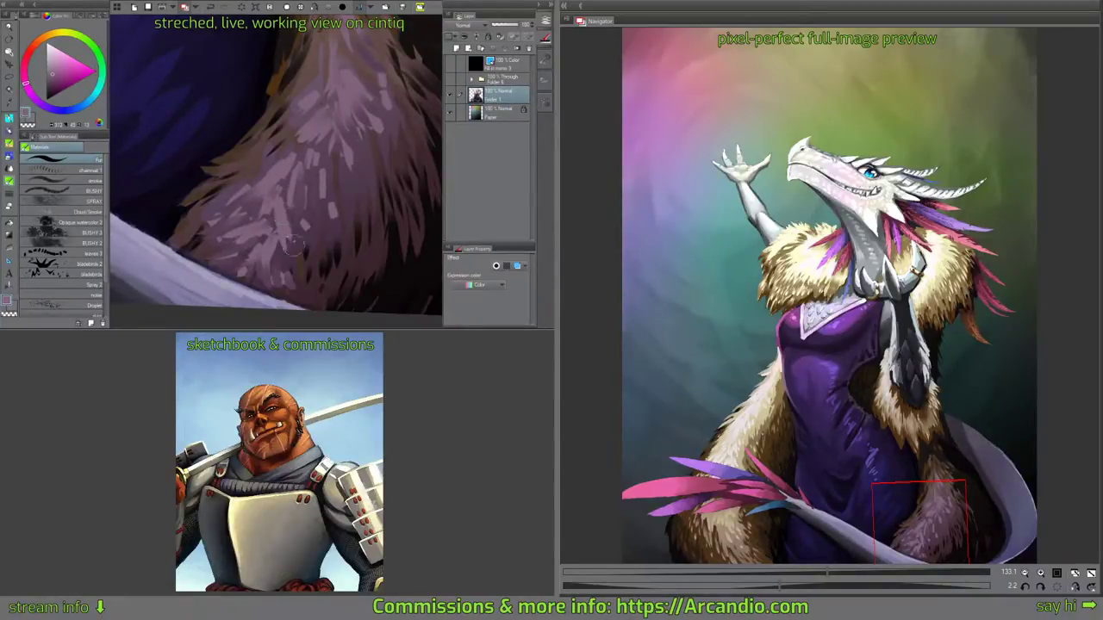
drag(298, 159, 302, 179)
mouse_move(307, 177)
mouse_down()
mouse_move(310, 198)
mouse_move(318, 191)
mouse_up()
mouse_move(326, 144)
mouse_down()
mouse_move(331, 168)
mouse_move(344, 167)
mouse_up()
drag(356, 149, 361, 173)
drag(352, 123, 358, 147)
drag(359, 135, 364, 156)
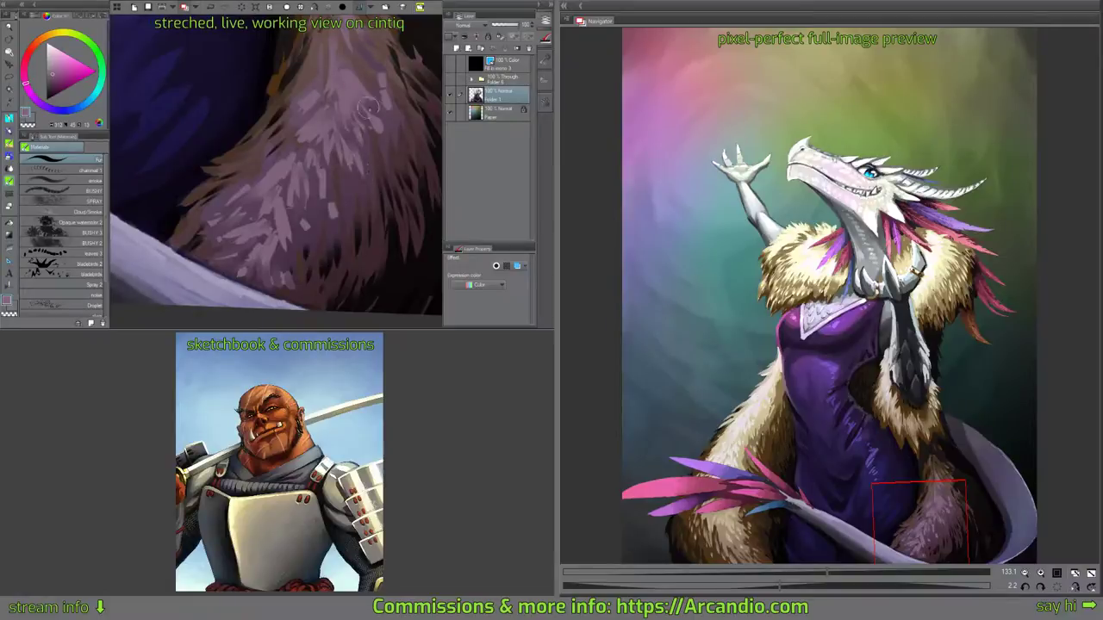
Extend the light mauve strands from the upper purple-tinted fur down towards the tail.
drag(358, 44, 362, 65)
mouse_move(376, 44)
mouse_down()
mouse_move(379, 62)
mouse_move(357, 67)
mouse_up()
mouse_move(285, 198)
mouse_down()
mouse_move(289, 234)
mouse_move(297, 205)
mouse_move(318, 216)
mouse_move(343, 184)
mouse_move(349, 200)
mouse_move(348, 230)
mouse_move(300, 202)
mouse_move(312, 235)
mouse_up()
drag(295, 212, 292, 259)
mouse_move(282, 238)
mouse_down()
mouse_move(287, 271)
mouse_move(273, 278)
mouse_up()
mouse_move(319, 138)
mouse_down()
mouse_move(297, 123)
mouse_move(271, 226)
mouse_move(280, 241)
mouse_move(332, 182)
mouse_up()
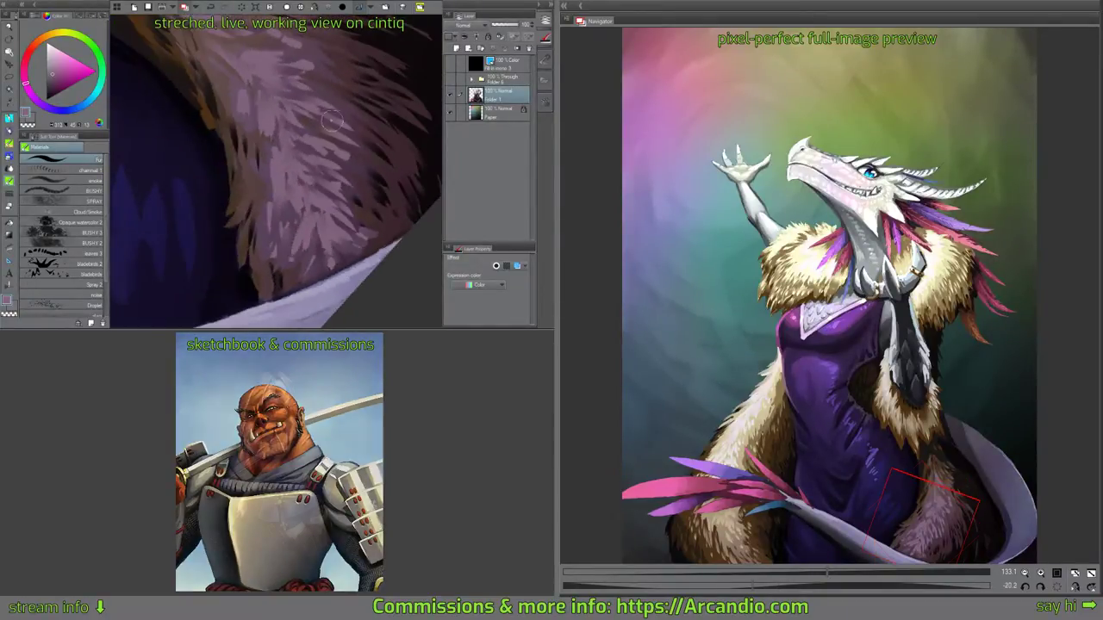
Fill the purple-tinted fur along the dress side and just above the tail with more light mauve strands.
mouse_move(307, 240)
mouse_down()
mouse_move(307, 187)
mouse_move(306, 218)
mouse_move(309, 198)
mouse_up()
mouse_move(242, 109)
mouse_down()
mouse_move(282, 172)
mouse_move(291, 212)
mouse_up()
drag(253, 180, 257, 196)
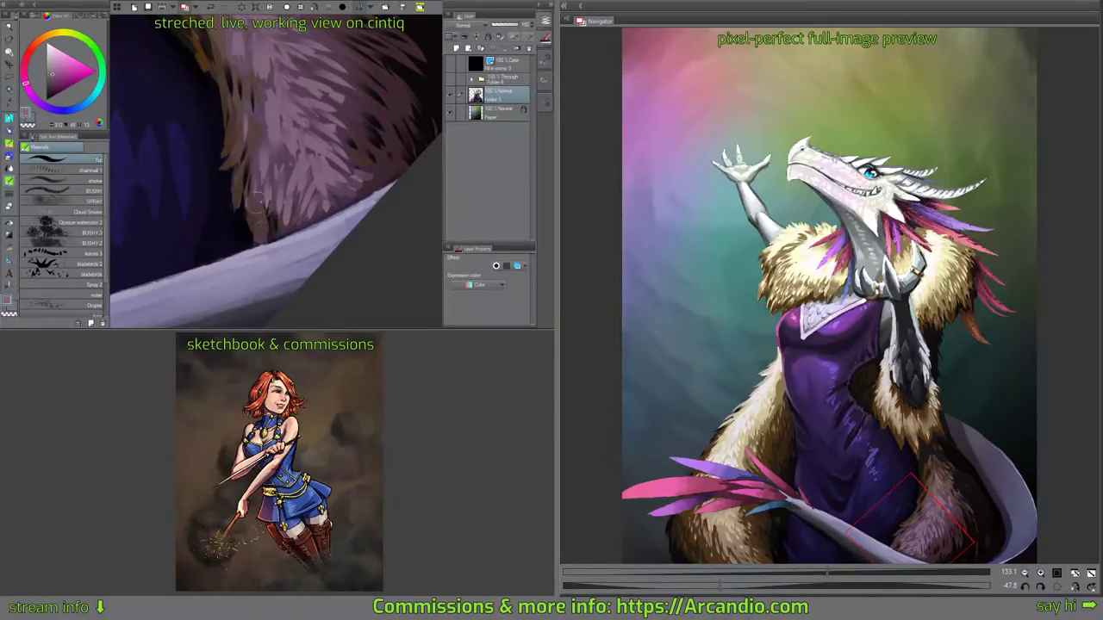
mouse_move(248, 95)
mouse_down()
mouse_move(305, 80)
mouse_move(313, 93)
mouse_move(298, 119)
mouse_move(287, 114)
mouse_move(289, 164)
mouse_up()
drag(324, 78, 307, 162)
mouse_move(274, 108)
mouse_down()
mouse_move(280, 190)
mouse_move(280, 125)
mouse_up()
drag(333, 79, 349, 103)
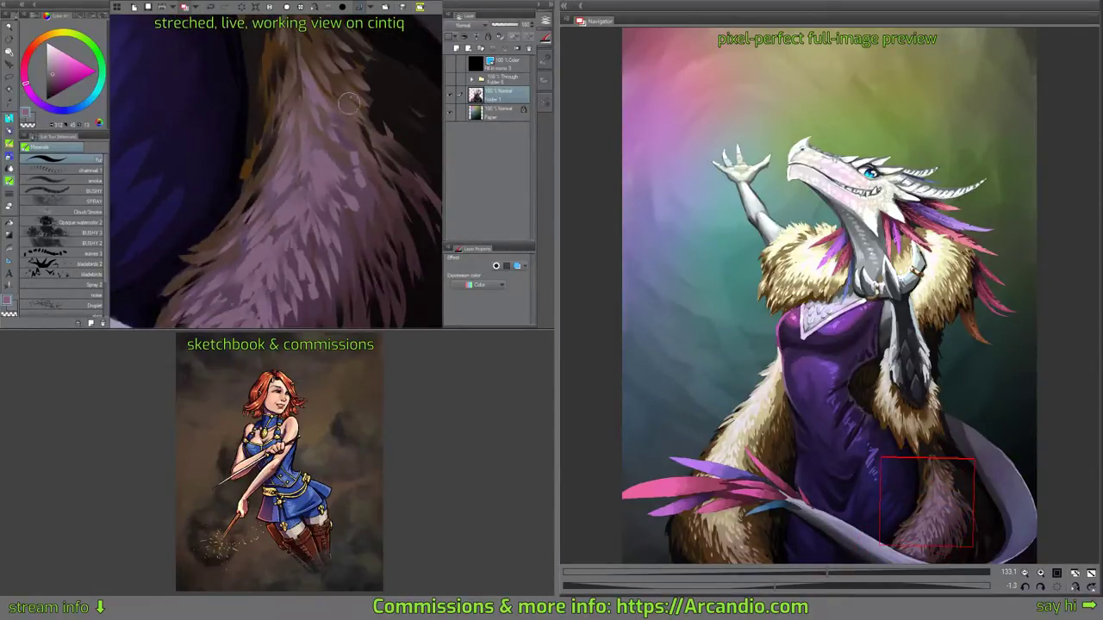
Save the illustration with the tail's feathered tip in view.
drag(366, 139, 303, 158)
drag(237, 220, 421, 86)
drag(237, 173, 418, 112)
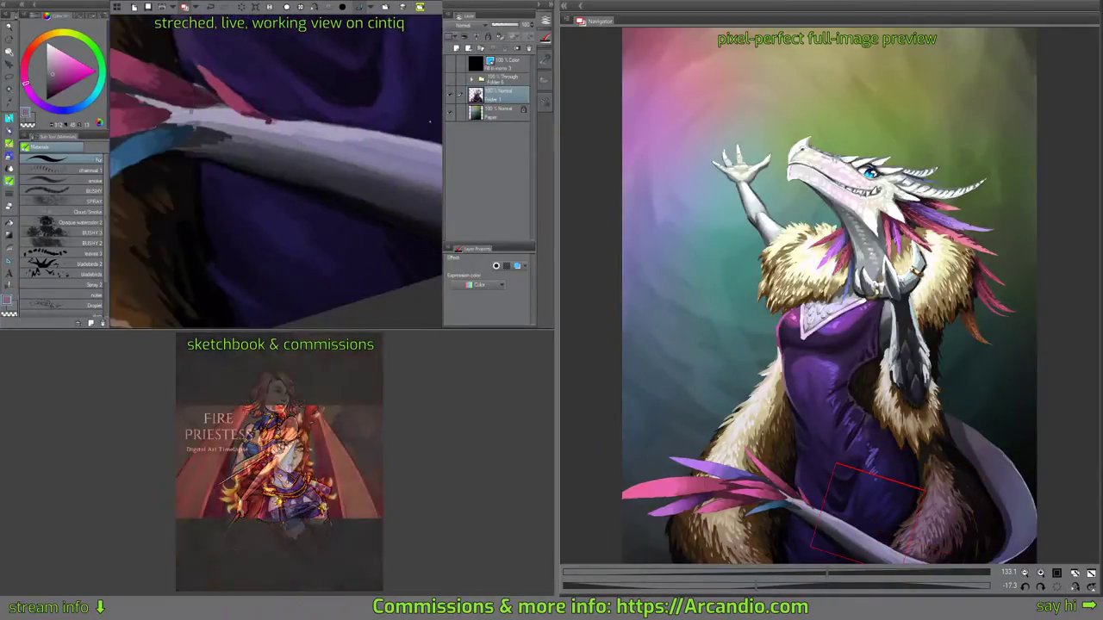
drag(388, 172, 353, 95)
mouse_move(243, 183)
mouse_down()
mouse_move(366, 124)
mouse_move(337, 133)
mouse_up()
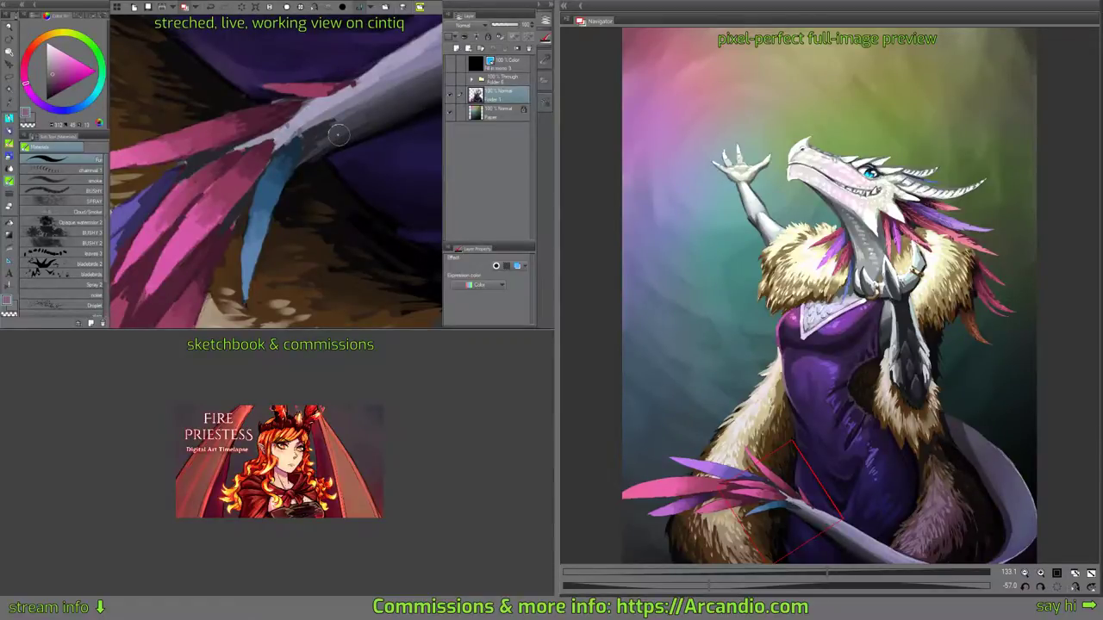
key(ctrl+s)
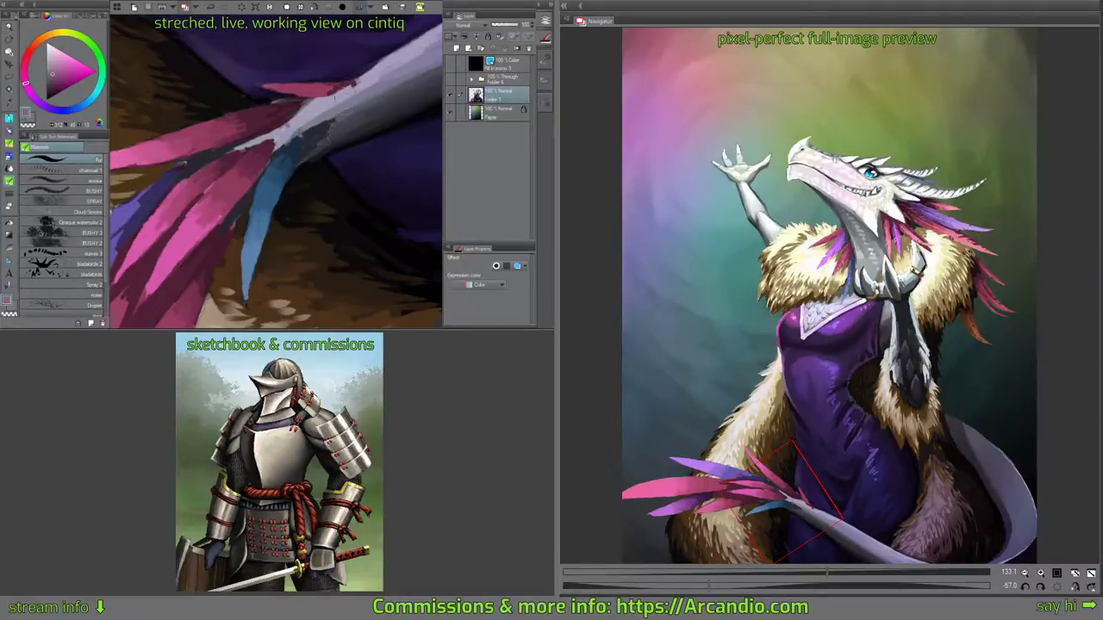
Sample bright pink from the tail feathers, switch to an oil paint detail brush and paint fine barbs on the central pink feathers.
mouse_move(352, 195)
mouse_down()
mouse_move(339, 174)
mouse_move(319, 180)
mouse_move(333, 148)
mouse_move(334, 162)
mouse_up()
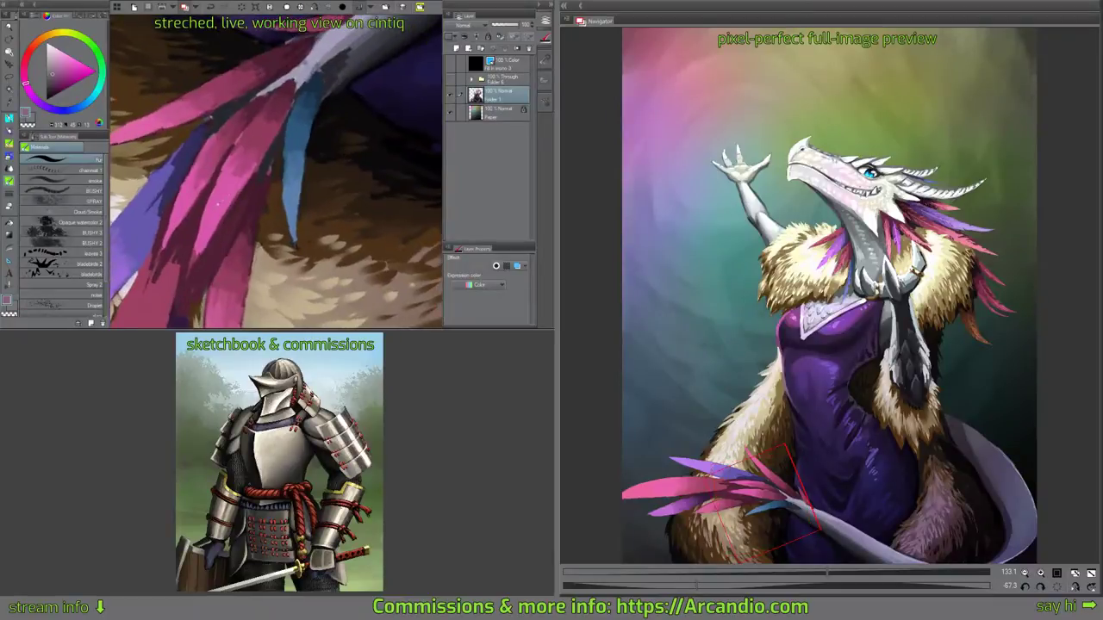
alt+click(218, 203)
click(10, 130)
click(67, 148)
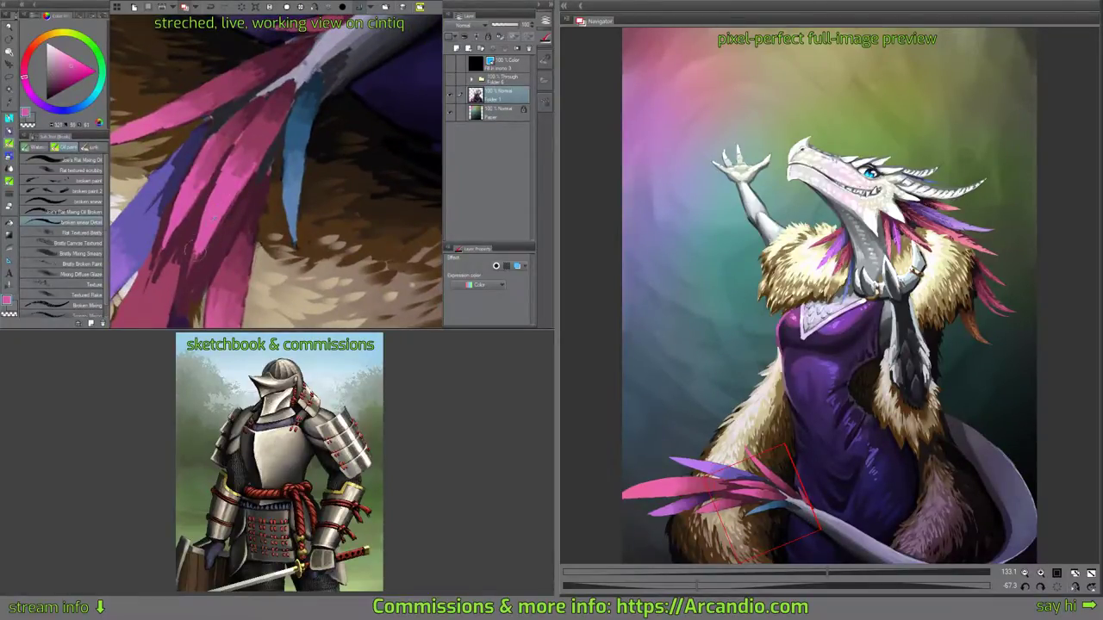
mouse_move(193, 246)
mouse_down()
mouse_move(190, 231)
mouse_move(188, 274)
mouse_up()
drag(260, 136, 240, 164)
mouse_move(268, 121)
mouse_down()
mouse_move(287, 86)
mouse_move(252, 171)
mouse_up()
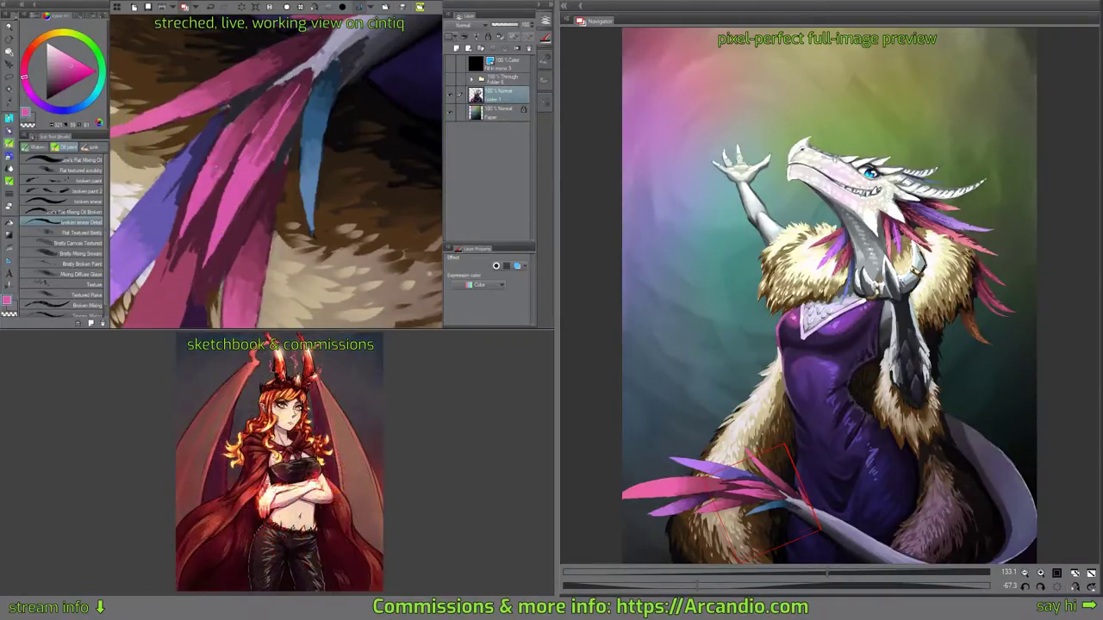
drag(249, 112, 220, 162)
mouse_move(280, 91)
mouse_down()
mouse_move(243, 138)
mouse_move(264, 121)
mouse_up()
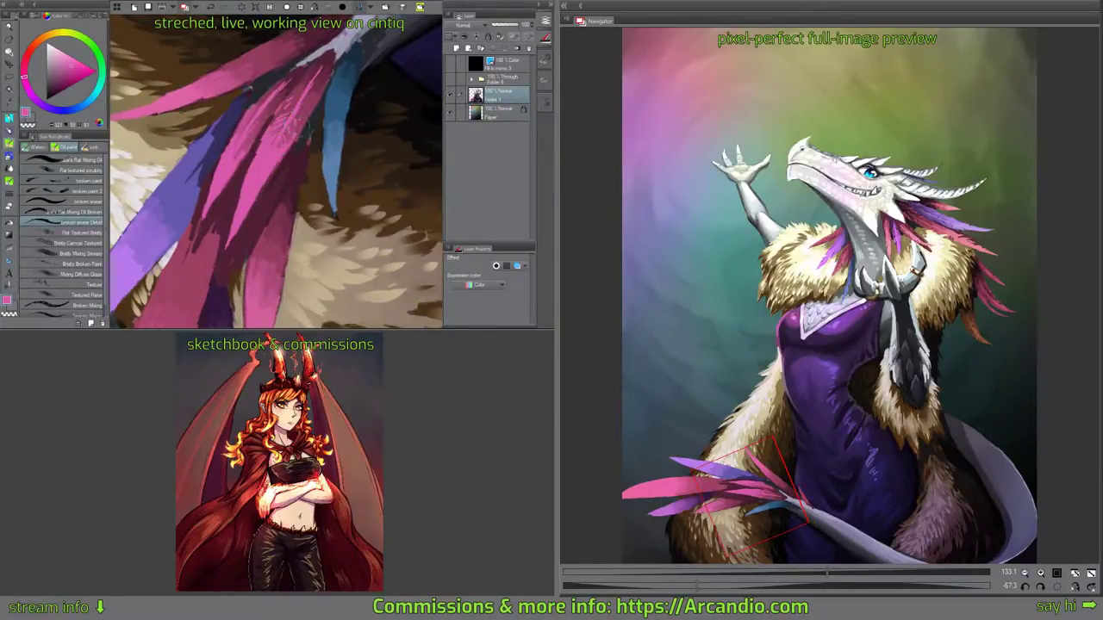
Paint pink barbs on the pink tail feather overlapping the brown coat fur and sample a dark maroon for its shadowed base.
drag(334, 130, 266, 94)
drag(250, 129, 370, 192)
drag(194, 202, 349, 124)
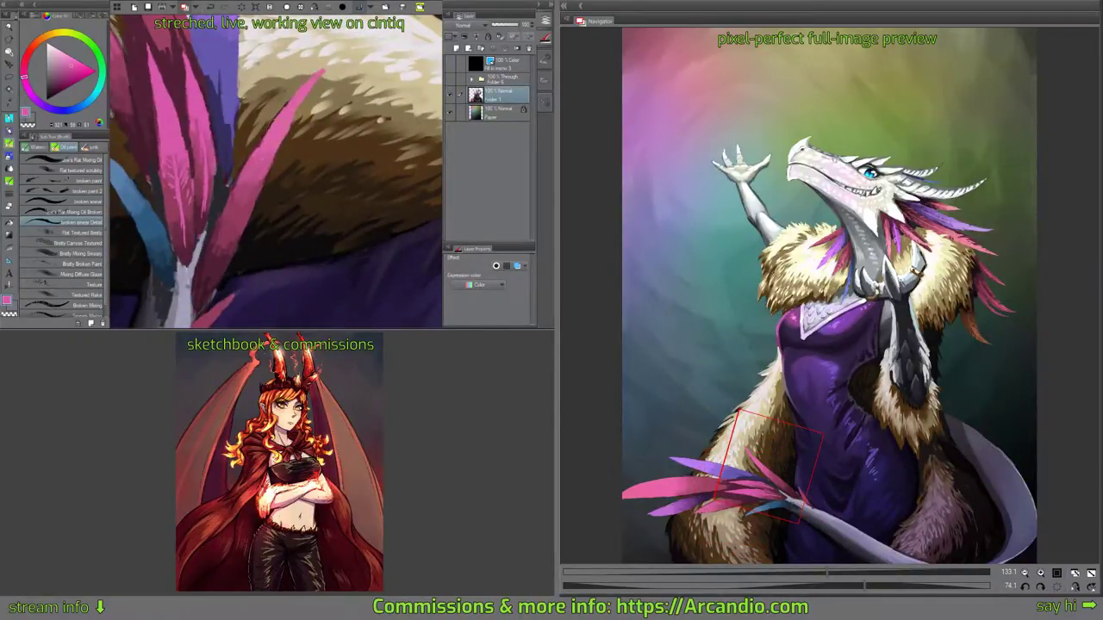
drag(214, 272, 232, 221)
alt+click(209, 291)
drag(209, 291, 222, 248)
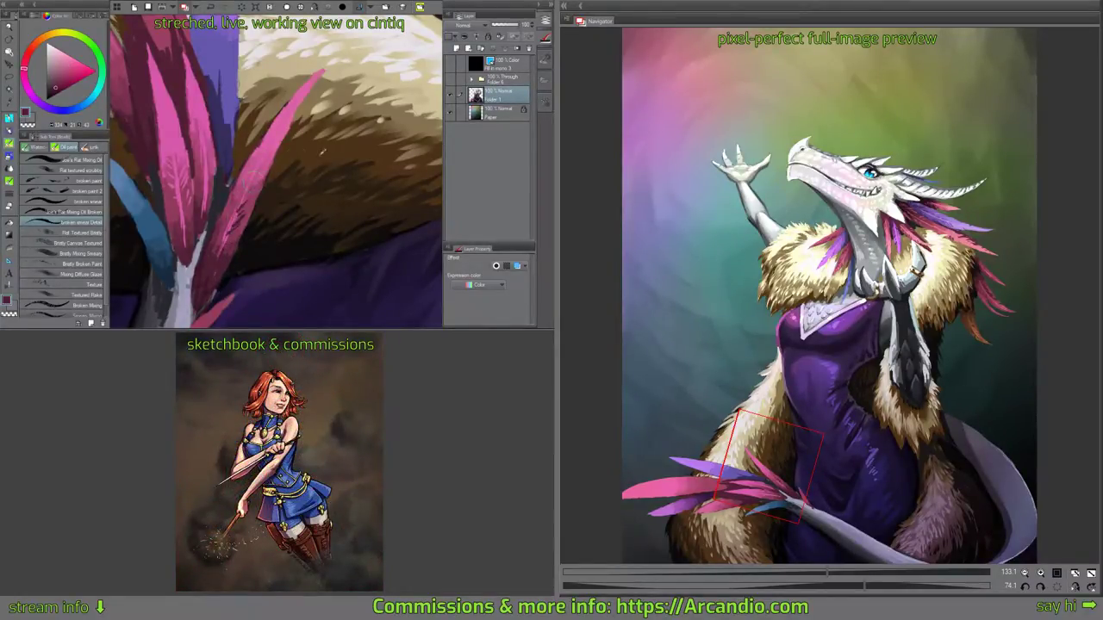
Paint dark maroon gaps between the barbs of the pink tail feathers and refine them with a sampled mid pink.
drag(323, 152, 388, 203)
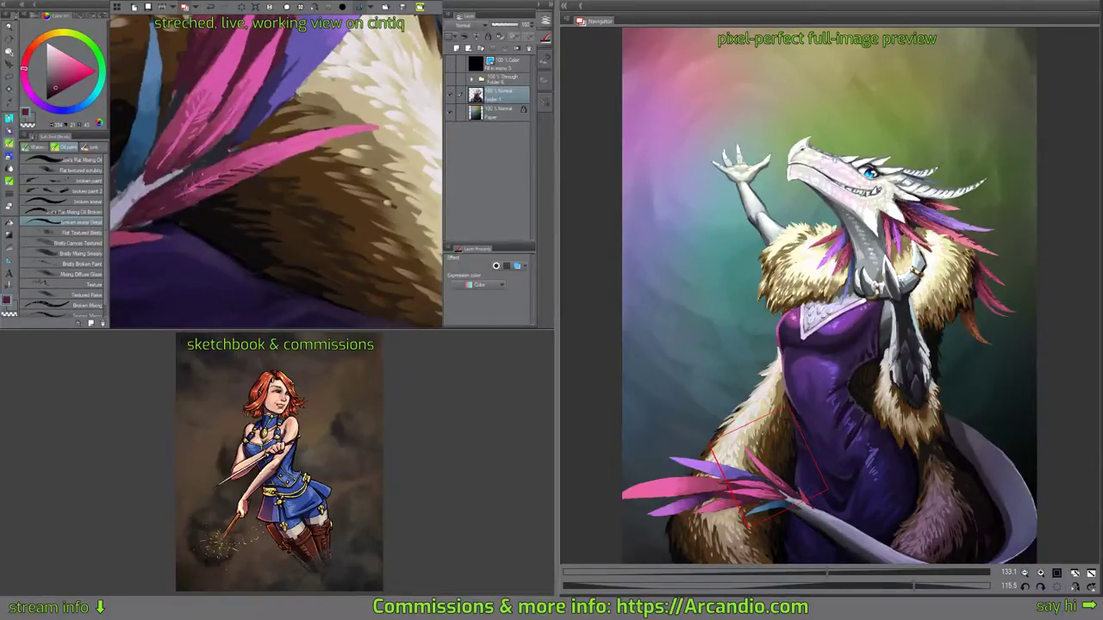
drag(235, 158, 227, 167)
drag(246, 75, 254, 54)
alt+click(185, 100)
drag(197, 100, 209, 79)
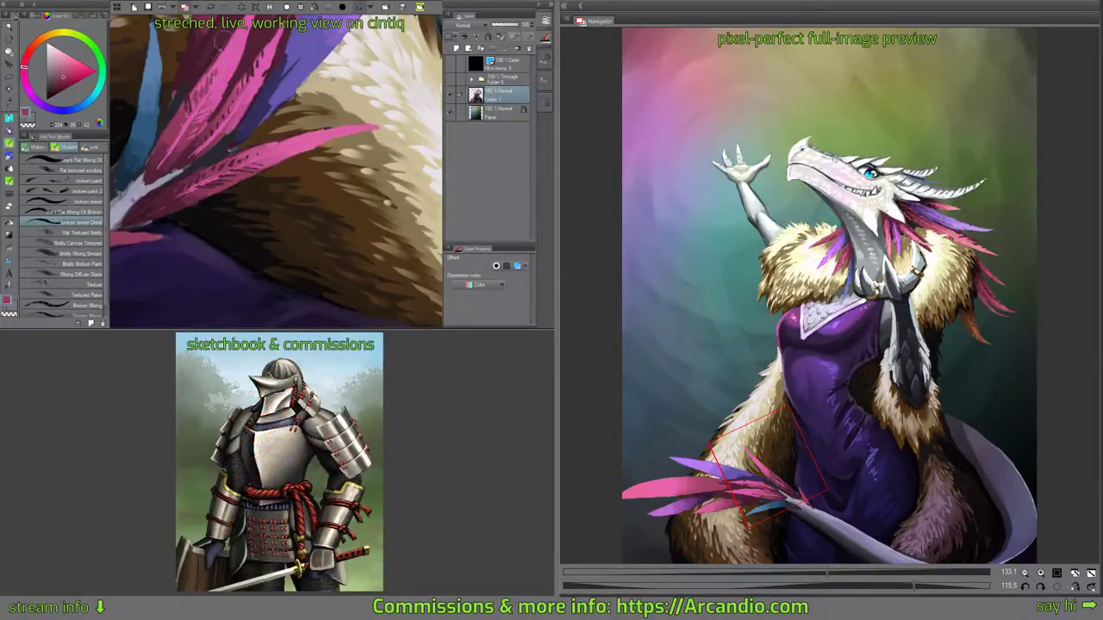
mouse_move(284, 89)
mouse_down()
mouse_move(232, 157)
mouse_move(301, 125)
mouse_move(296, 106)
mouse_move(250, 112)
mouse_up()
drag(255, 220, 259, 200)
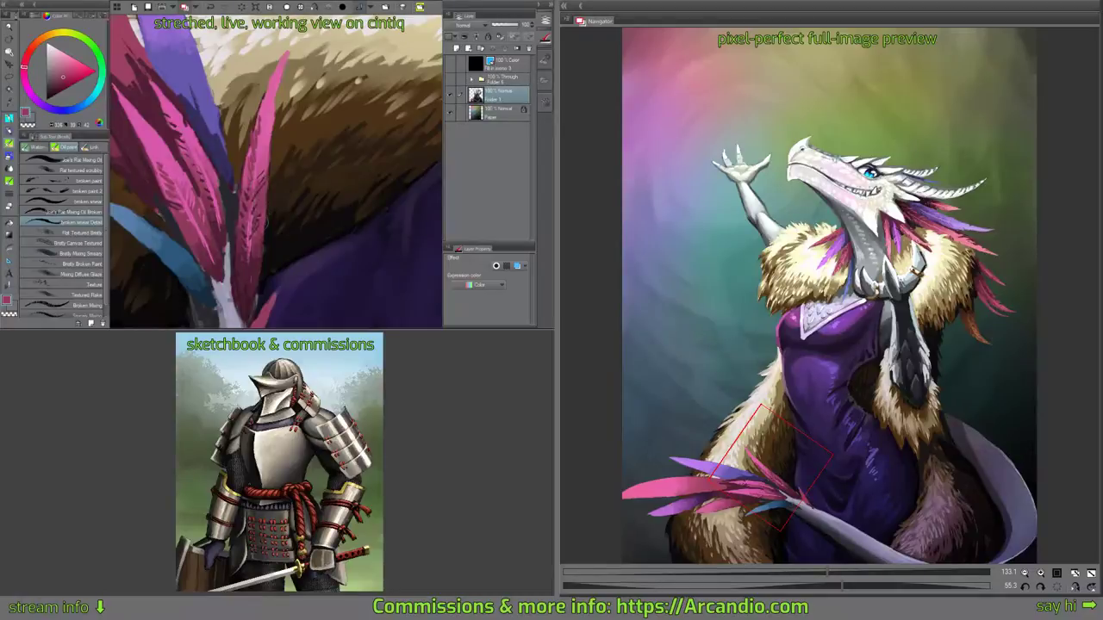
Add light pink barbs to the feather over the brown fur and notch its edge with a sampled dark brown.
alt+click(273, 107)
mouse_move(314, 136)
mouse_down()
mouse_move(250, 125)
mouse_move(235, 144)
mouse_up()
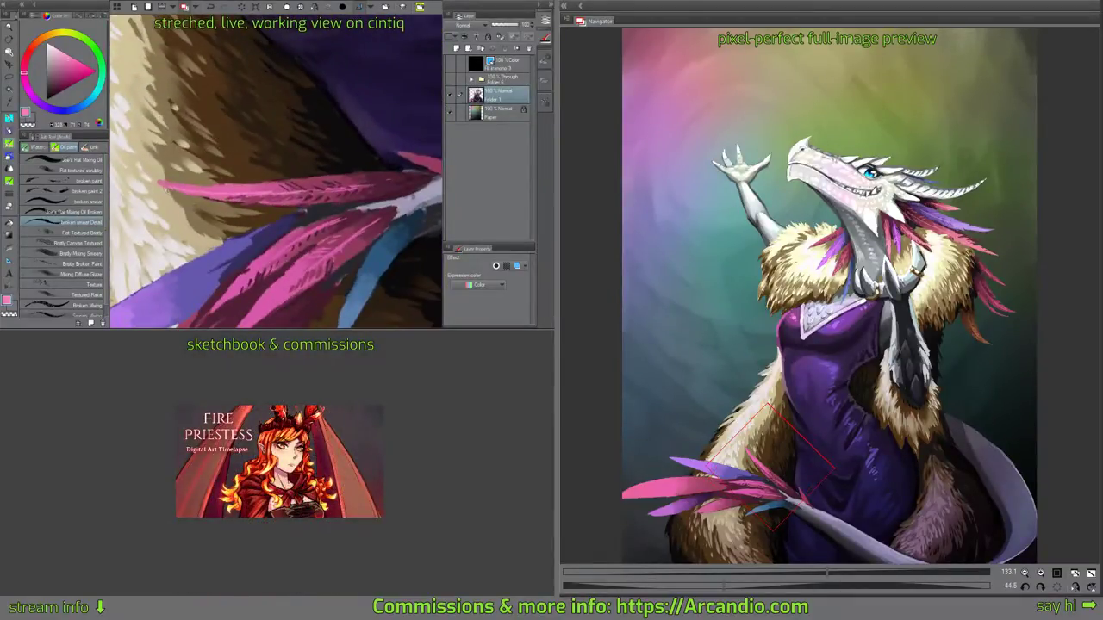
drag(307, 121, 337, 202)
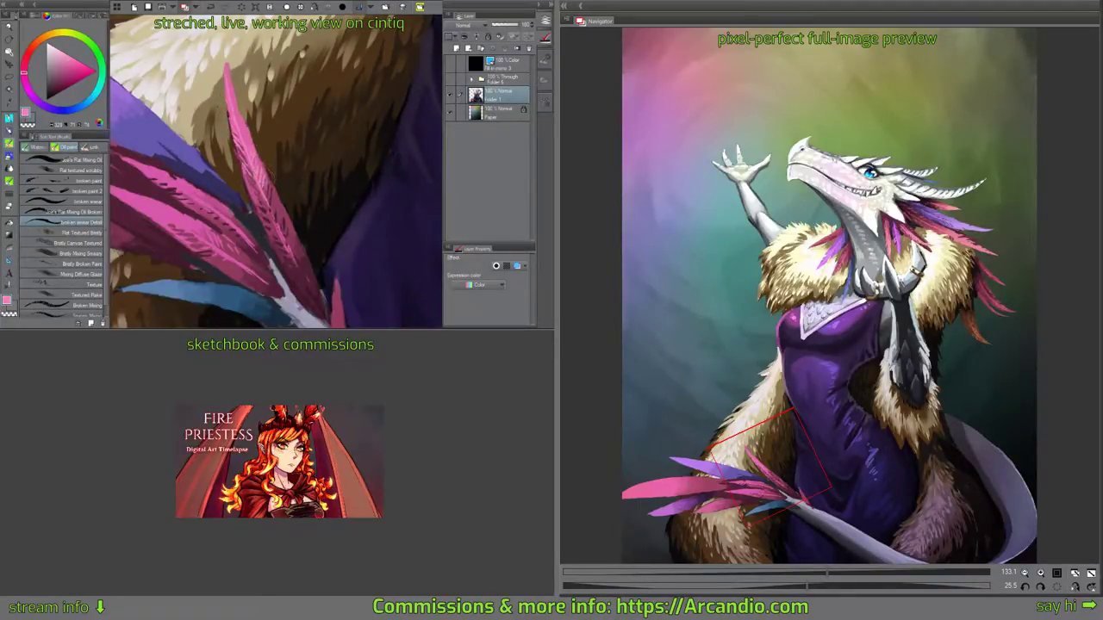
alt+click(282, 197)
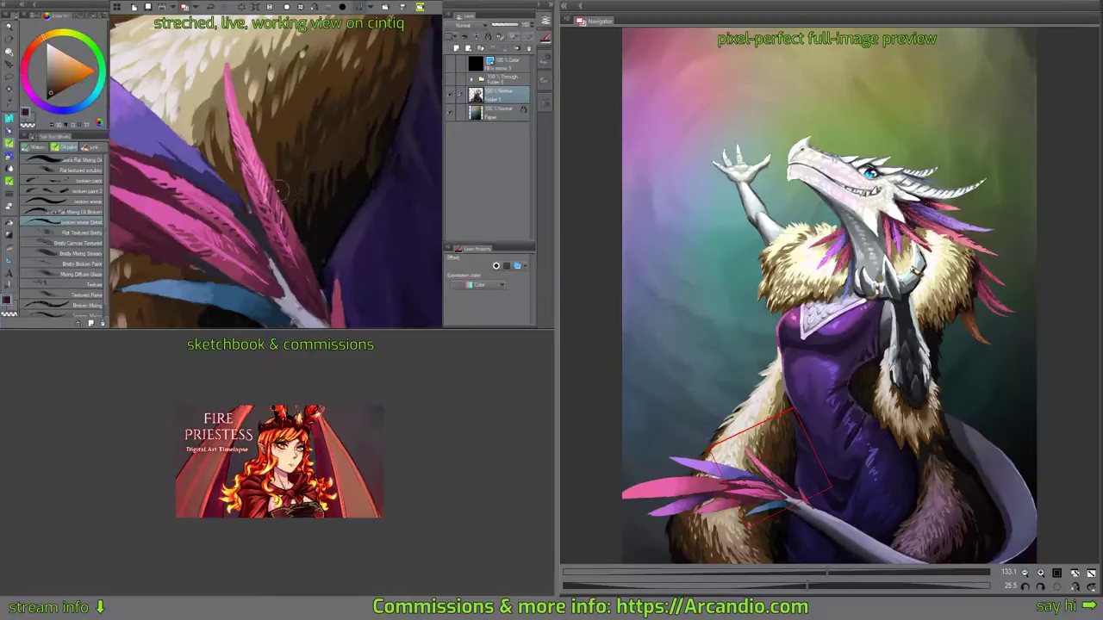
drag(296, 181, 288, 130)
Sample maroon and bright pink from the central tail feathers and sharpen their barbs and ragged edges.
drag(157, 191, 320, 162)
alt+click(313, 232)
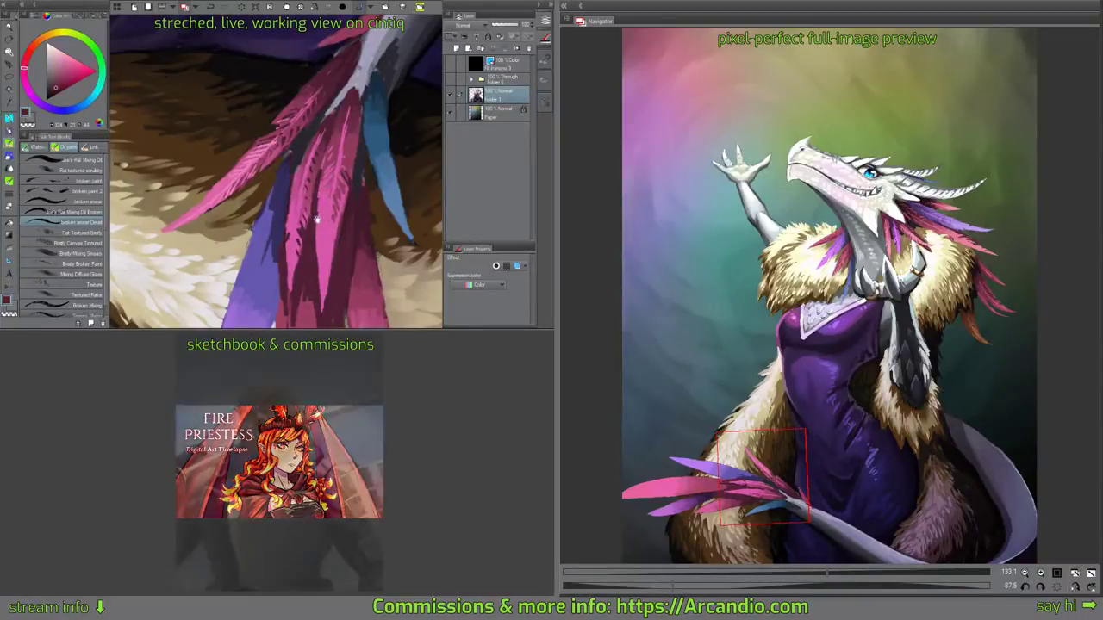
alt+click(324, 231)
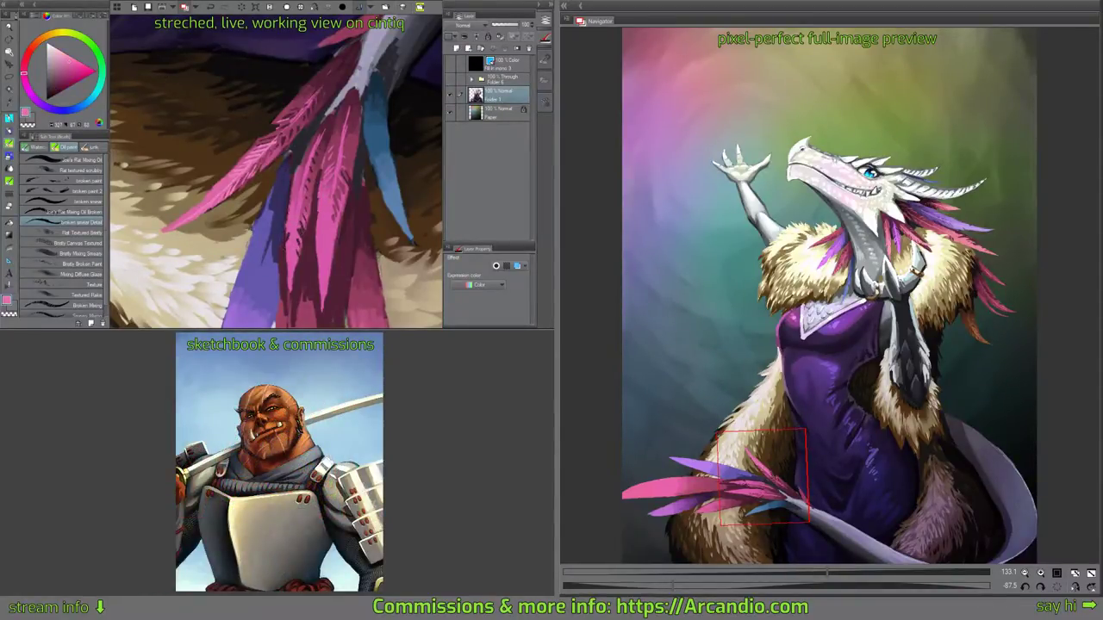
drag(291, 286, 253, 207)
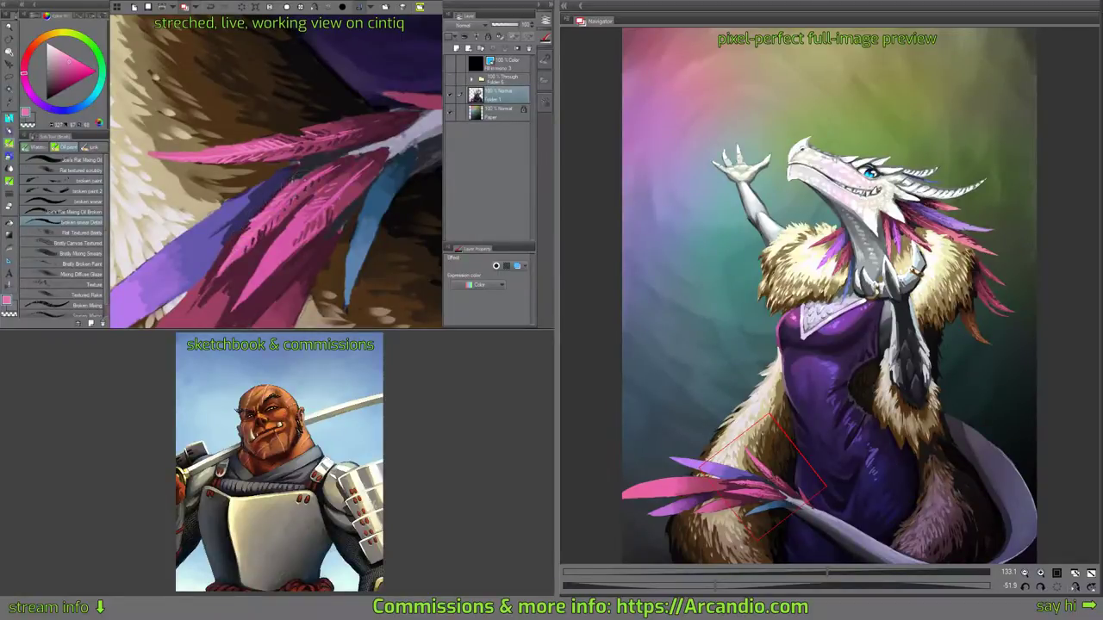
drag(267, 250, 298, 193)
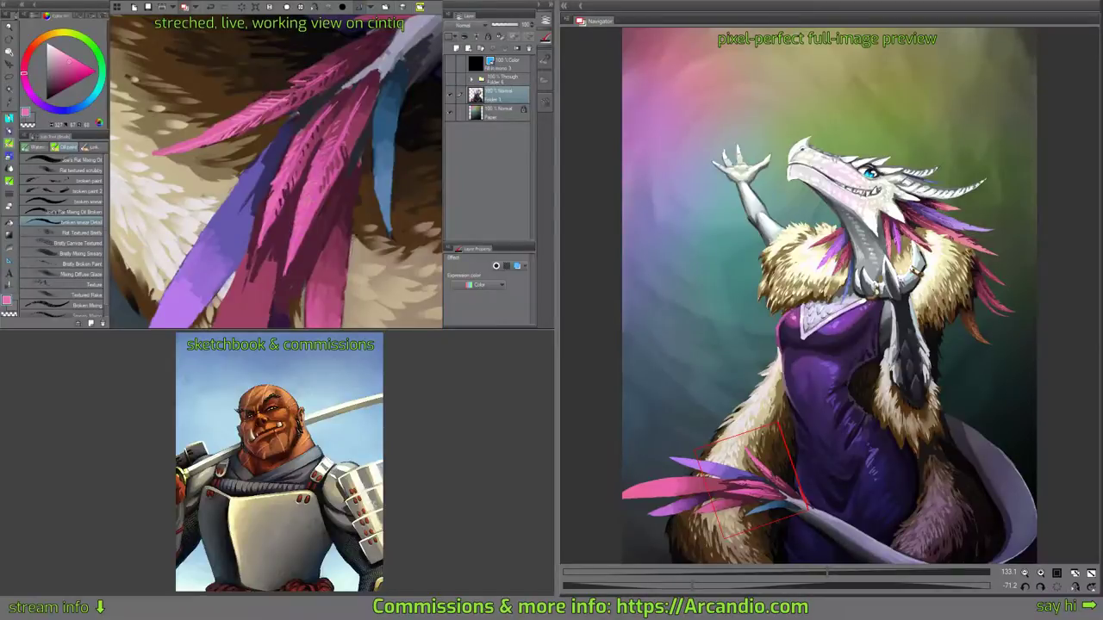
drag(353, 160, 356, 126)
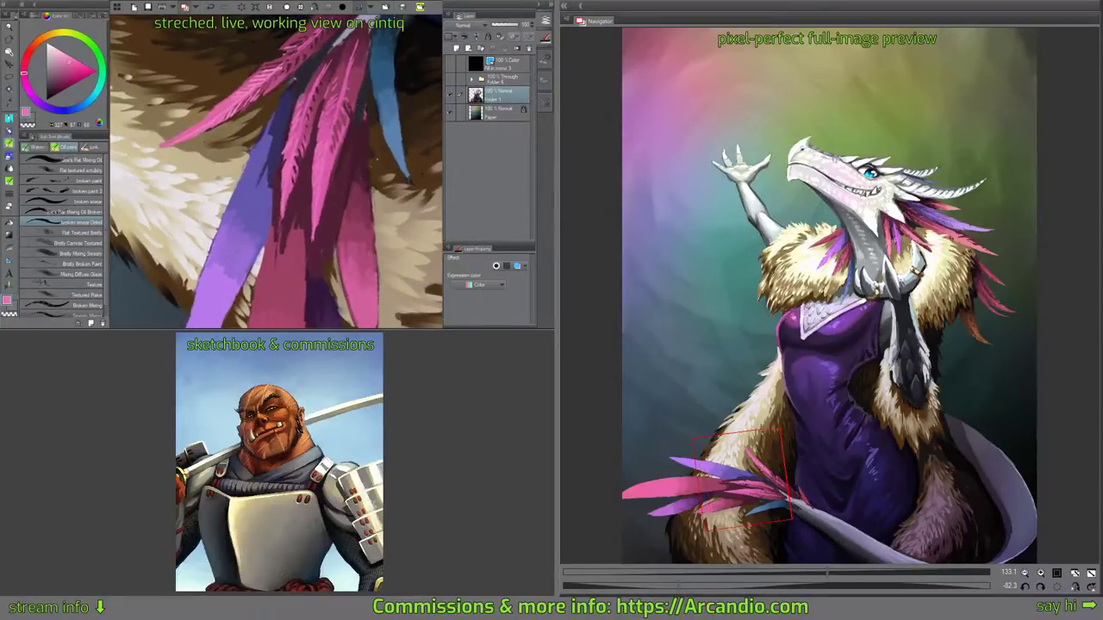
Paint bright pink strokes along the lower pink tail feather that overlaps the cream fur.
drag(384, 179, 238, 268)
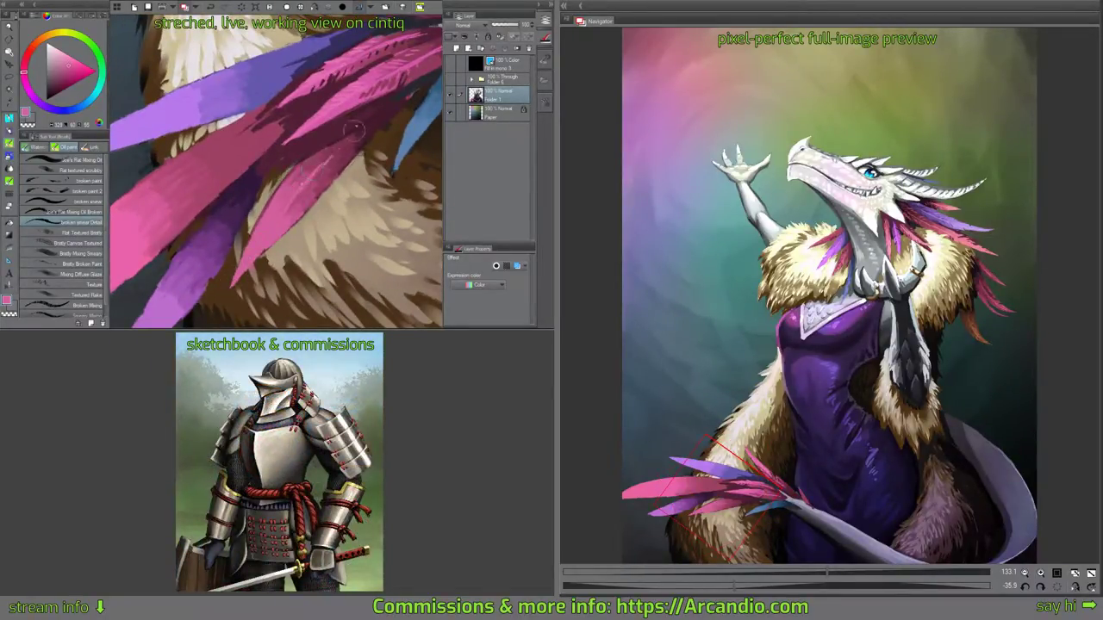
mouse_move(353, 129)
mouse_down()
mouse_move(333, 142)
mouse_move(324, 132)
mouse_up()
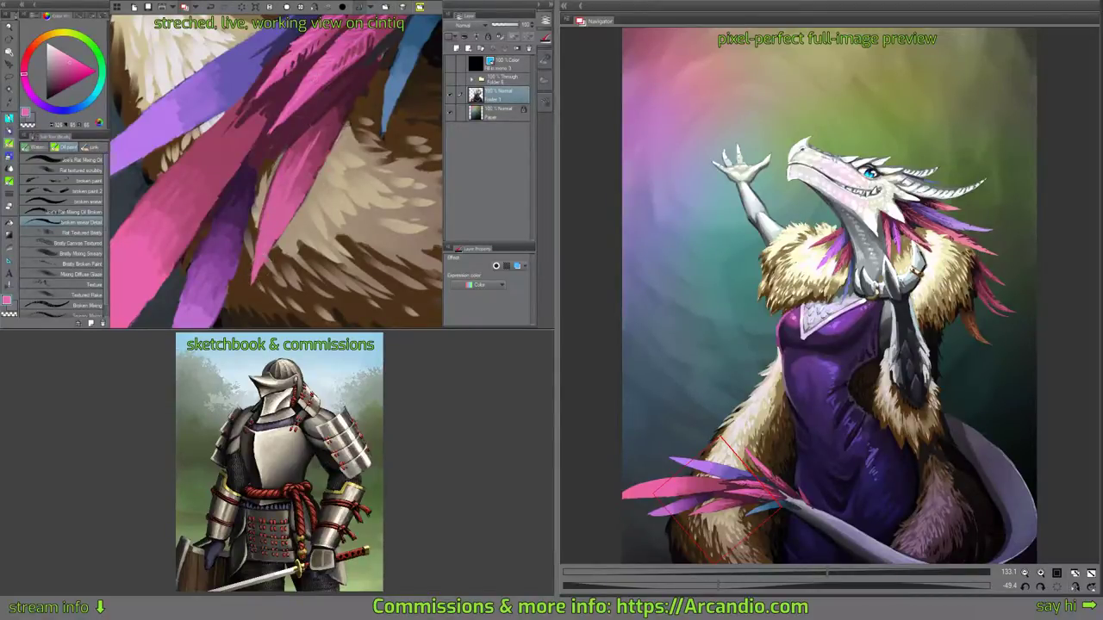
drag(330, 148, 345, 146)
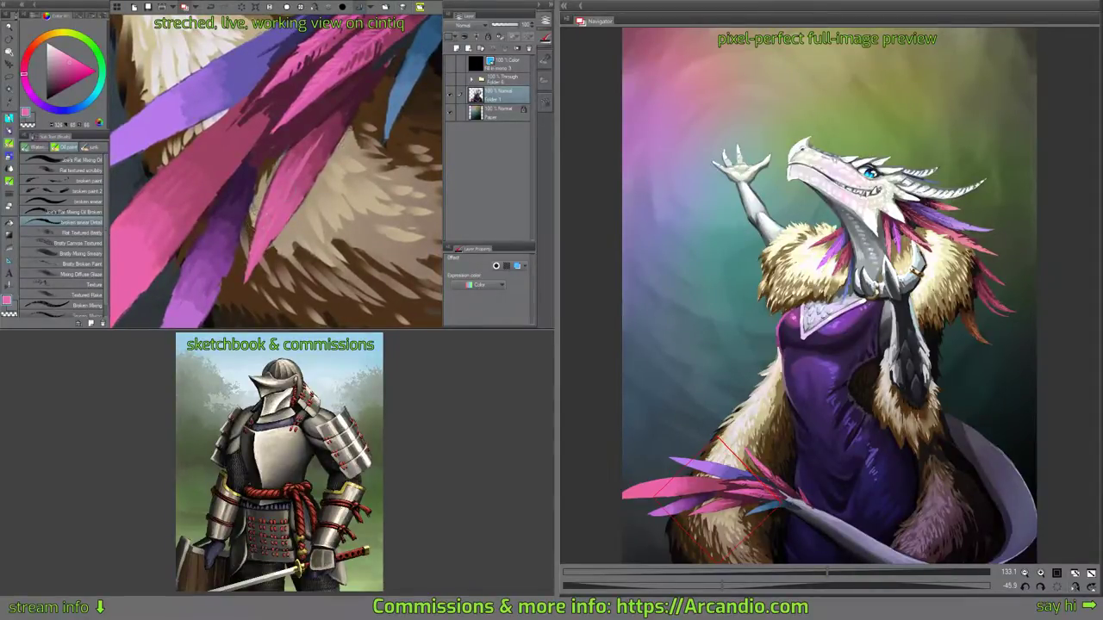
drag(331, 140, 317, 123)
Sample a deeper pink and paint slanted barb lines along the shaft of the lower pink tail feather.
alt+click(288, 143)
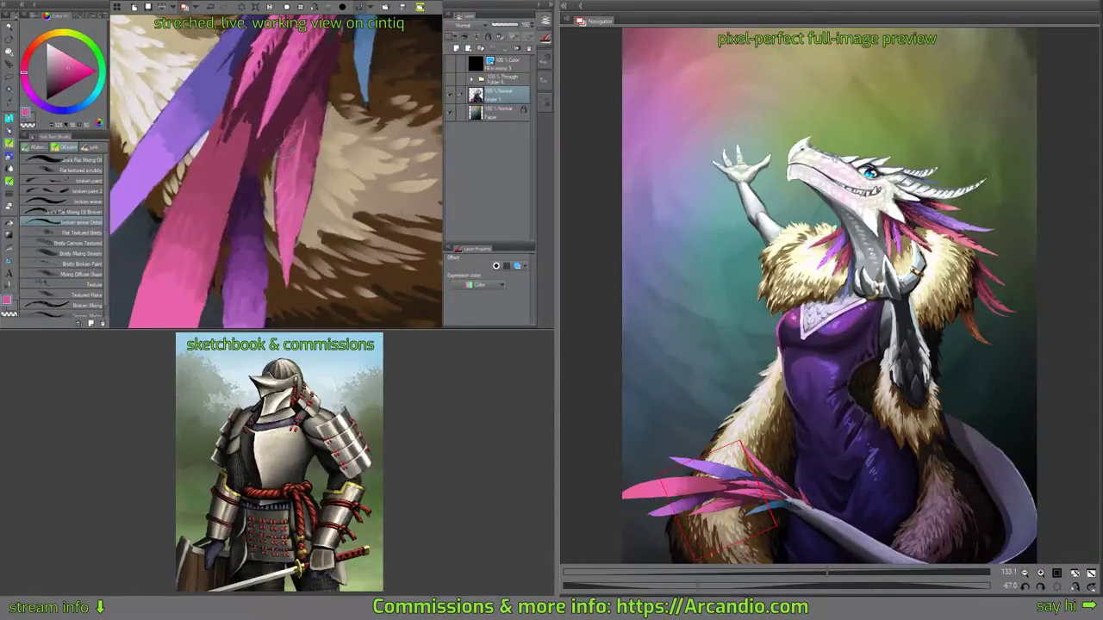
alt+click(308, 135)
drag(324, 78, 357, 155)
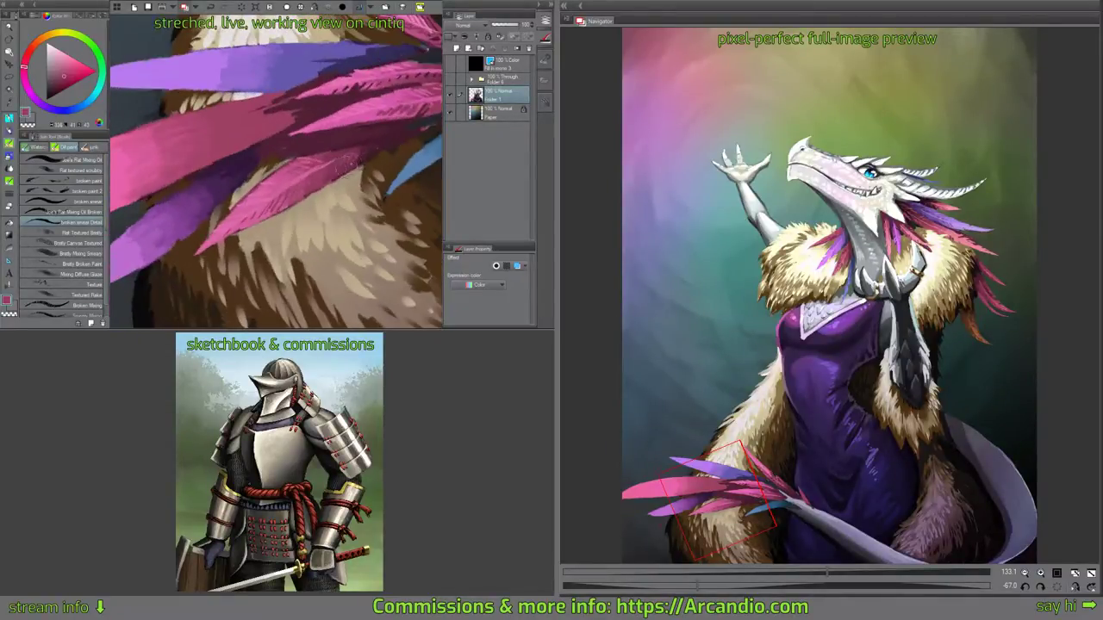
mouse_move(401, 125)
mouse_down()
mouse_move(376, 161)
mouse_move(380, 144)
mouse_move(352, 105)
mouse_up()
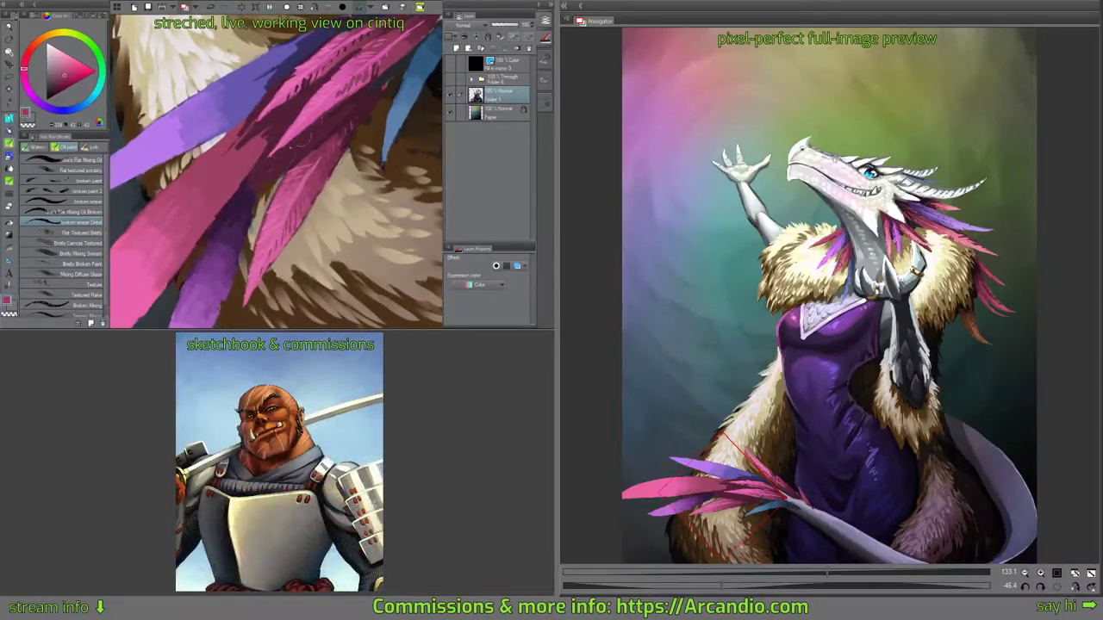
Paint deeper pink barbs where the lower pink tail feather emerges beneath the central feathers.
drag(281, 161, 336, 131)
drag(347, 112, 348, 119)
drag(282, 160, 273, 174)
drag(355, 107, 304, 102)
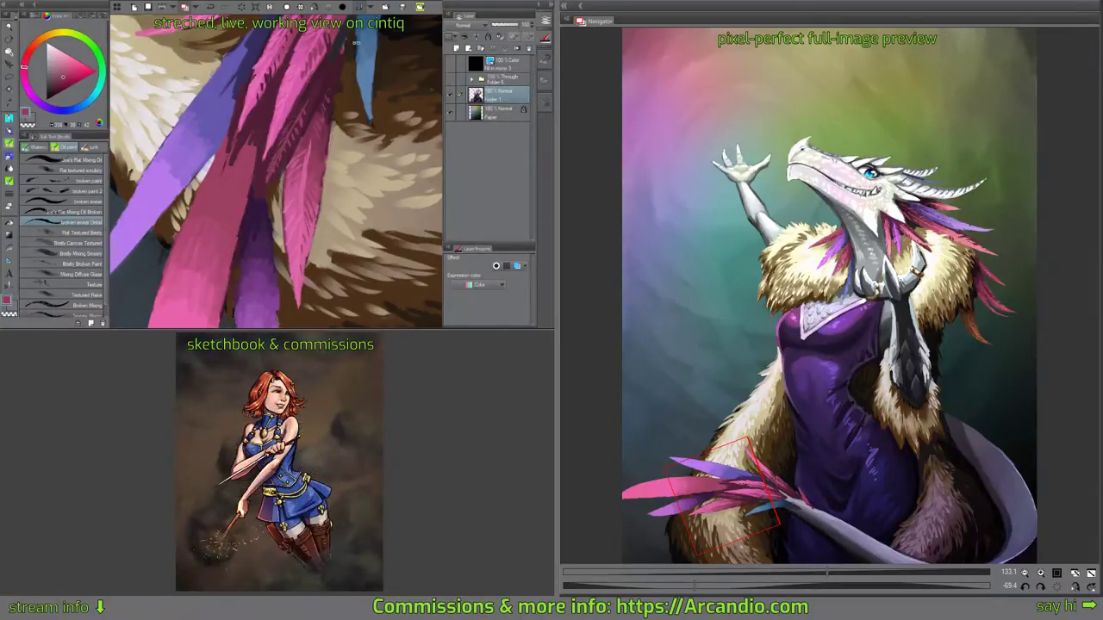
Sample dark maroon tones and deepen the shadows where the pink tail feathers overlap at their bases.
drag(356, 46, 387, 74)
drag(319, 110, 350, 97)
alt+click(362, 116)
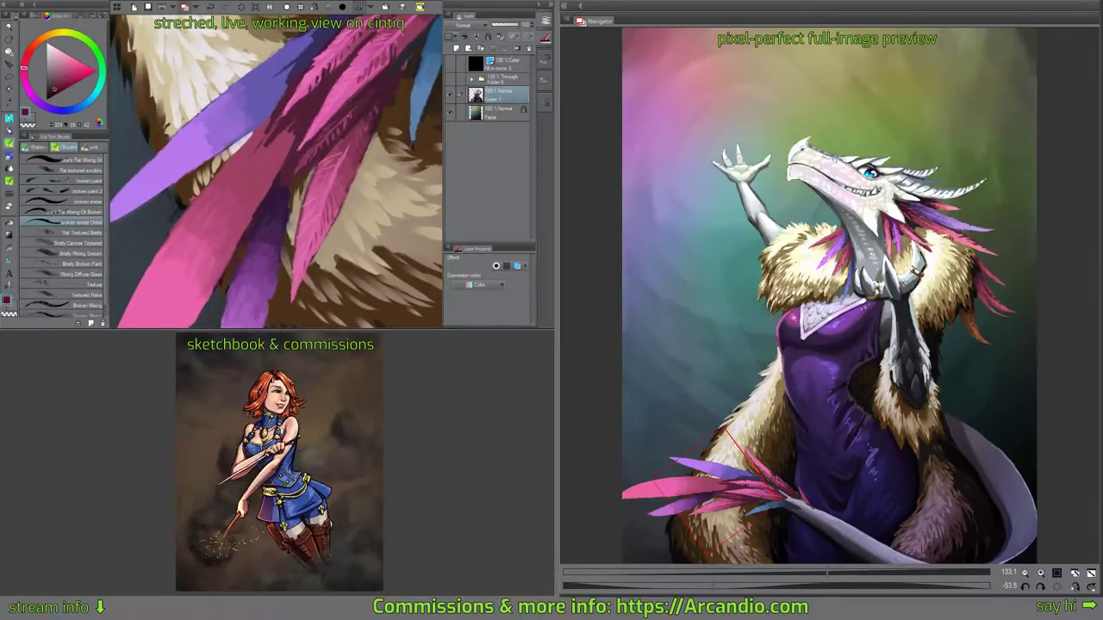
drag(310, 161, 284, 187)
mouse_move(308, 143)
mouse_down()
mouse_move(254, 218)
mouse_move(302, 104)
mouse_move(313, 113)
mouse_up()
alt+click(256, 214)
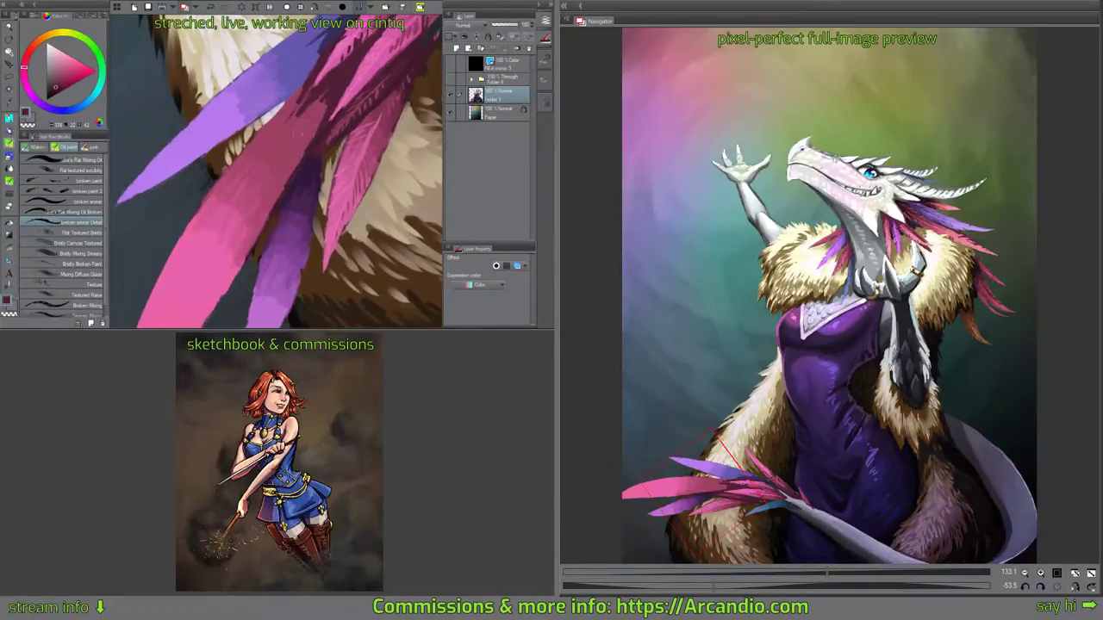
Sample bright pink from the longest tail feather and paint fine slanted barbs over its shaded base.
alt+click(211, 251)
drag(211, 250, 258, 149)
scroll(222, 208, down, 4)
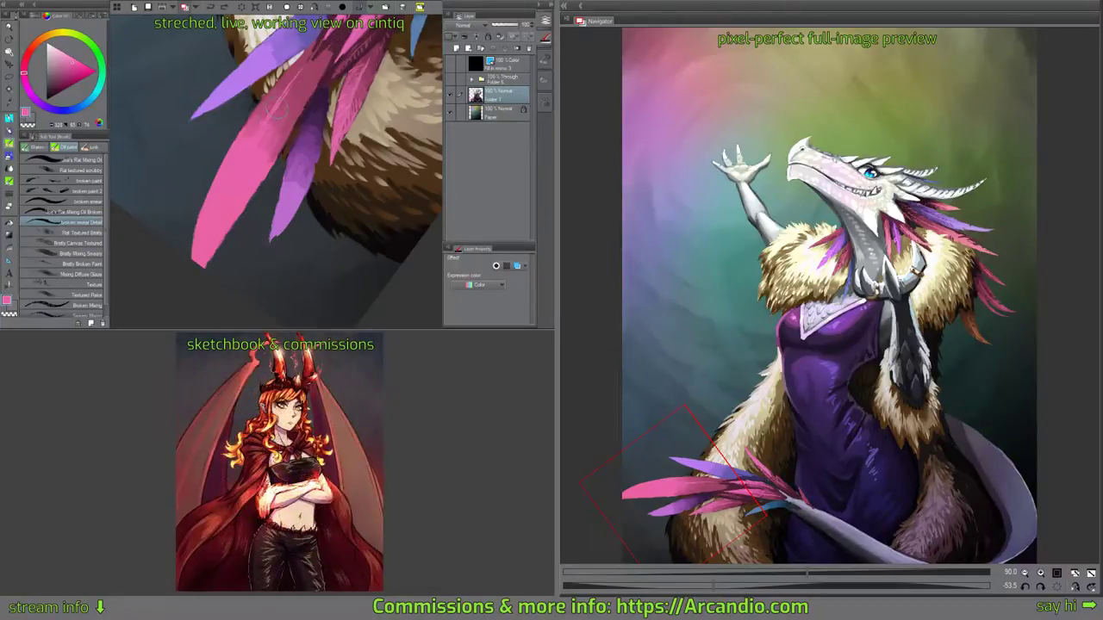
drag(278, 107, 320, 52)
drag(245, 169, 244, 185)
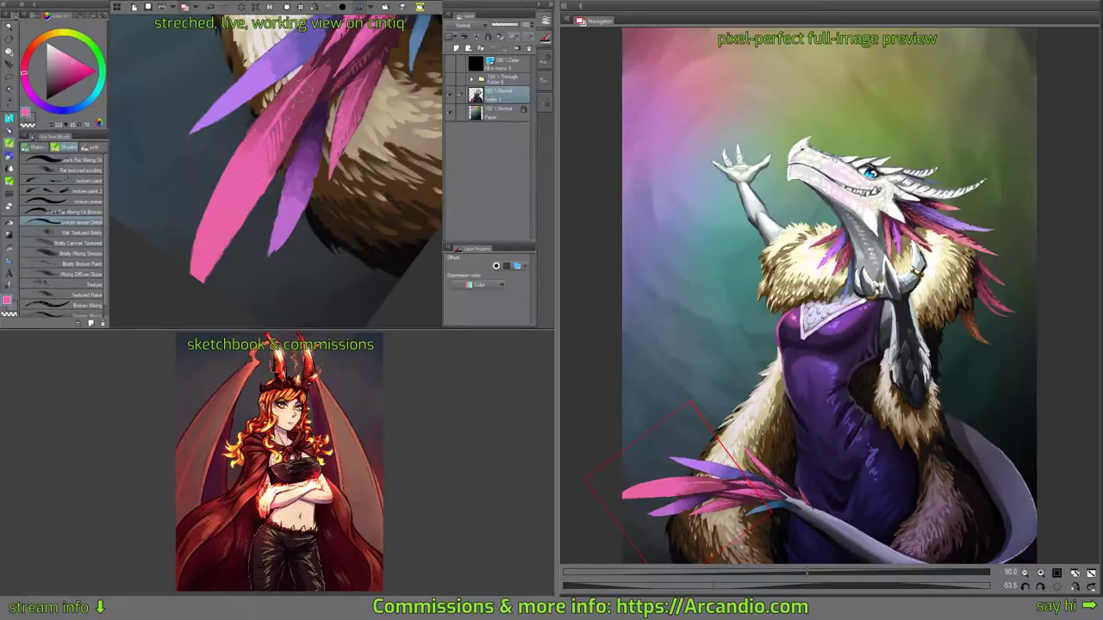
drag(299, 114, 310, 85)
Sample maroon and mid pink from the feathers and add darker barbs along the longest pink feather's shaft.
alt+click(364, 103)
drag(307, 97, 297, 118)
alt+click(327, 84)
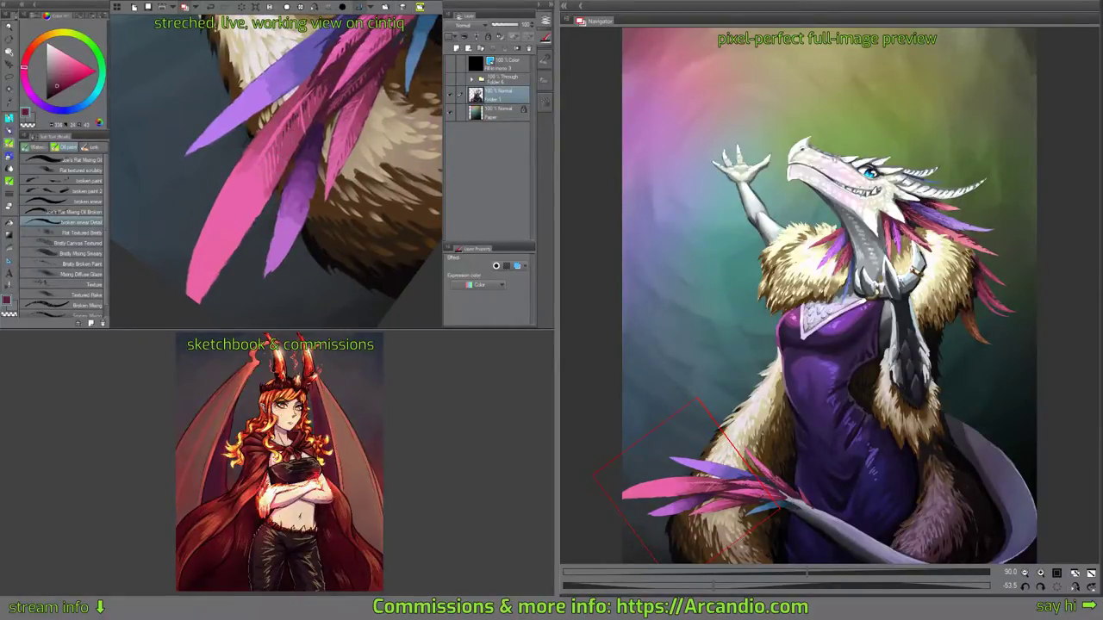
mouse_move(246, 196)
mouse_down()
mouse_move(251, 180)
mouse_move(246, 194)
mouse_up()
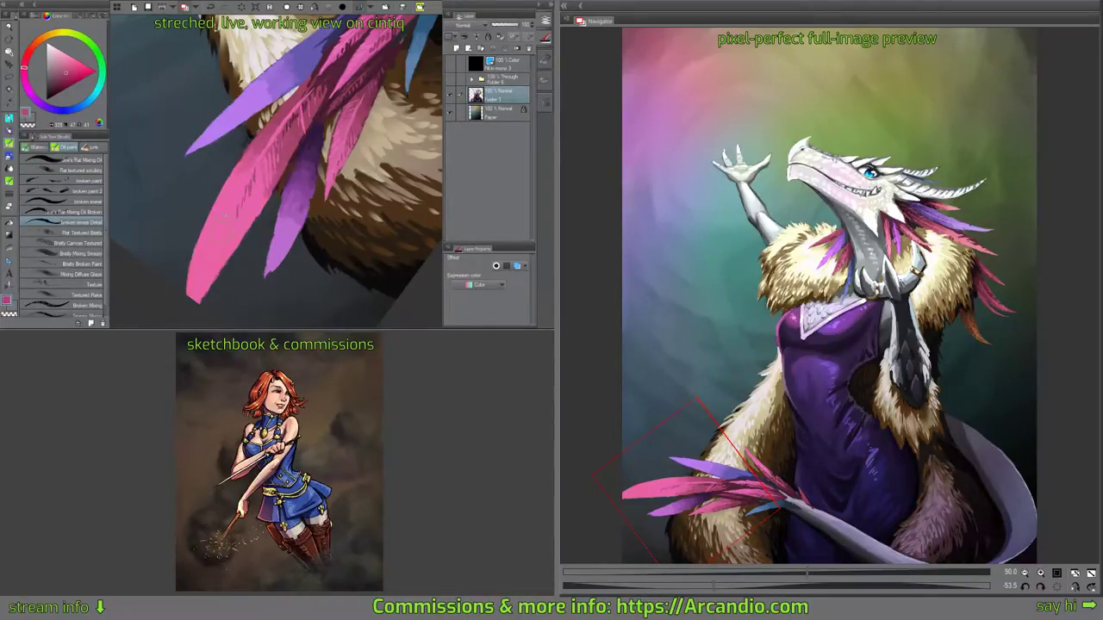
mouse_move(231, 233)
mouse_down()
mouse_move(237, 218)
mouse_move(242, 256)
mouse_up()
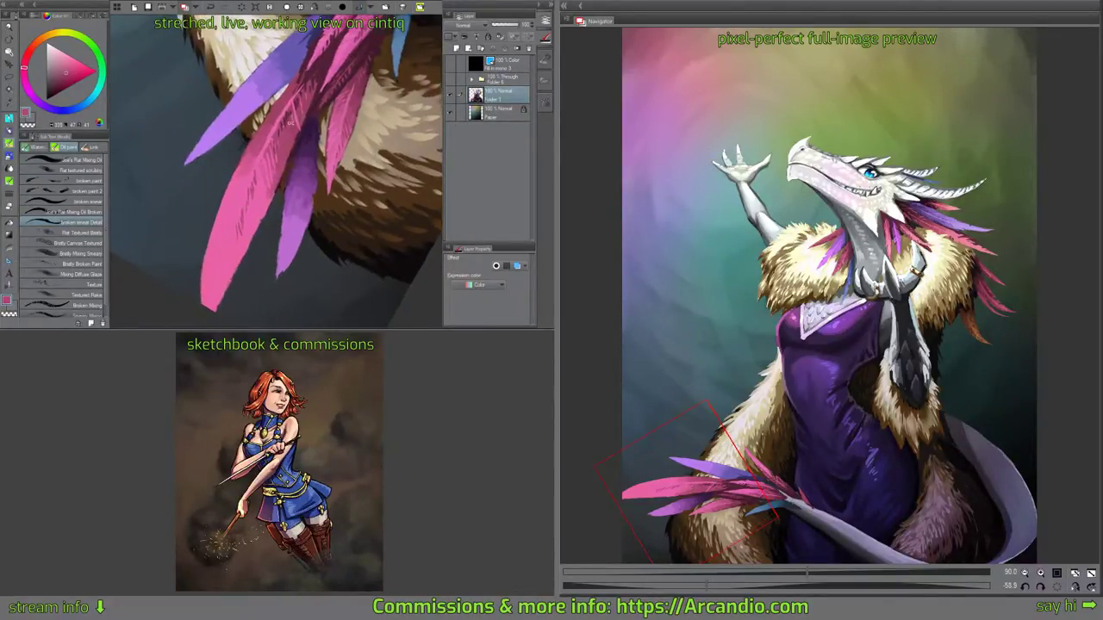
mouse_move(301, 111)
mouse_down()
mouse_move(291, 108)
mouse_move(320, 144)
mouse_up()
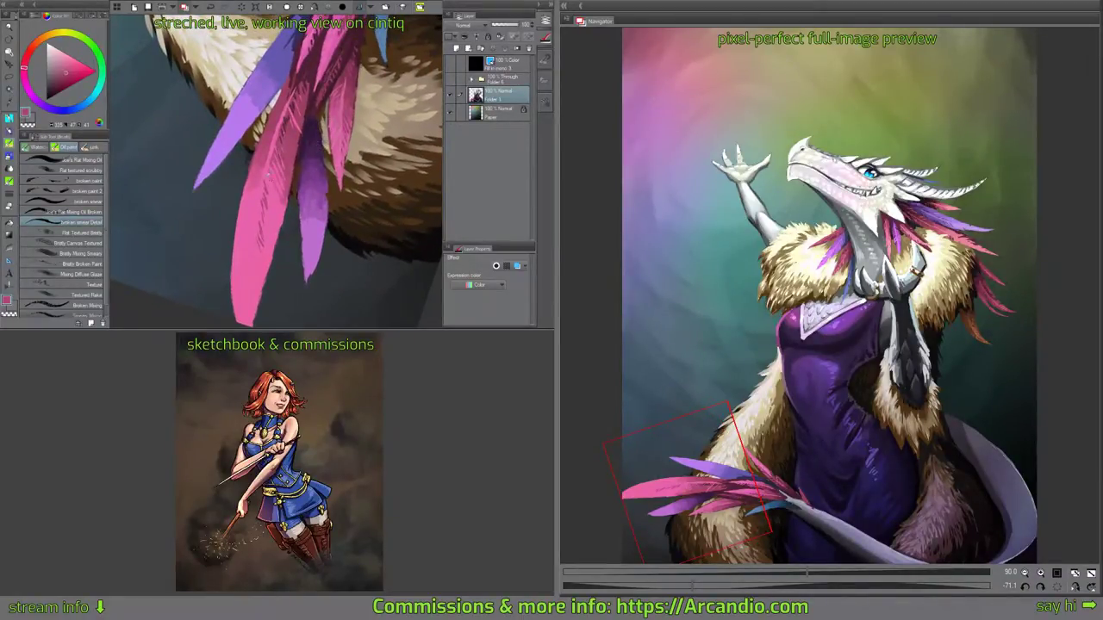
Sample light pink for the longest feather, switch to transparent colour and cut ragged notches into its edges.
alt+click(268, 175)
key(c)
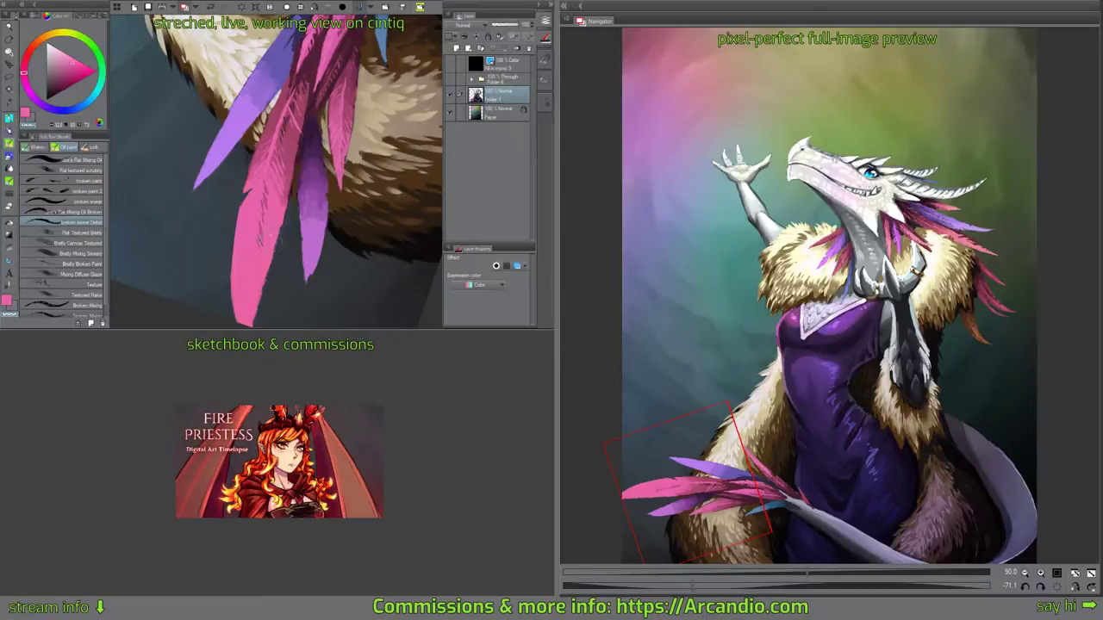
drag(270, 236, 270, 277)
drag(318, 192, 301, 208)
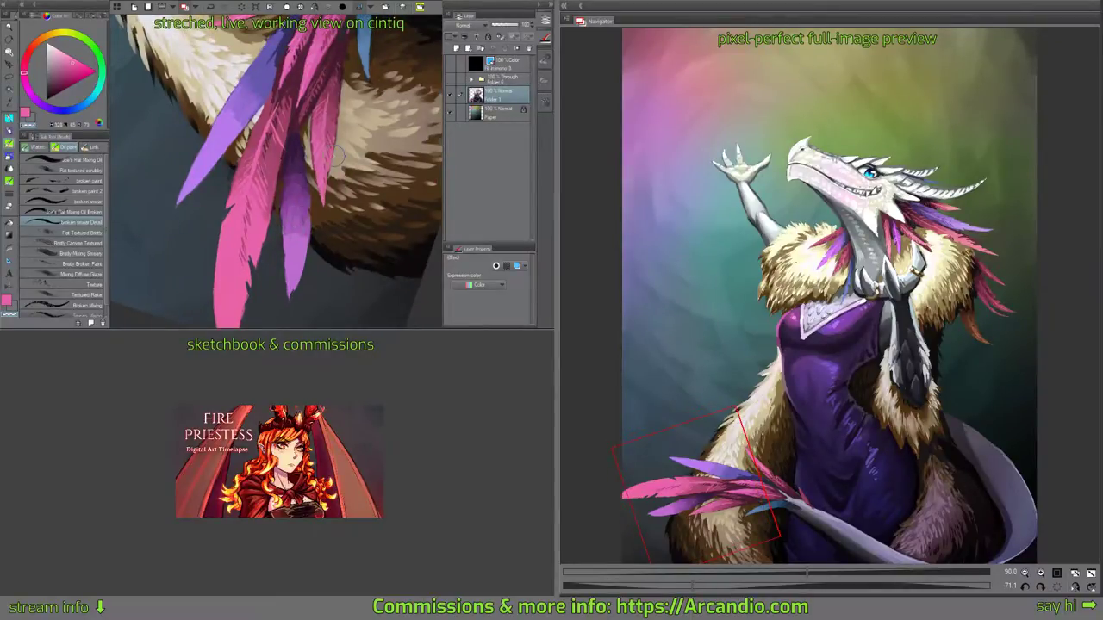
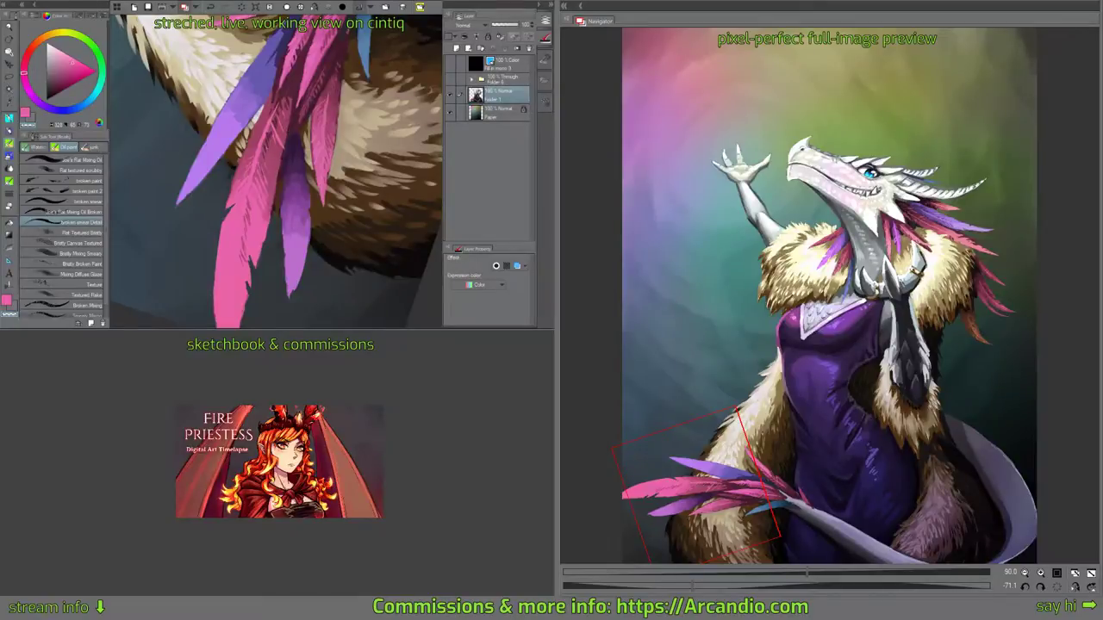
drag(287, 242, 299, 174)
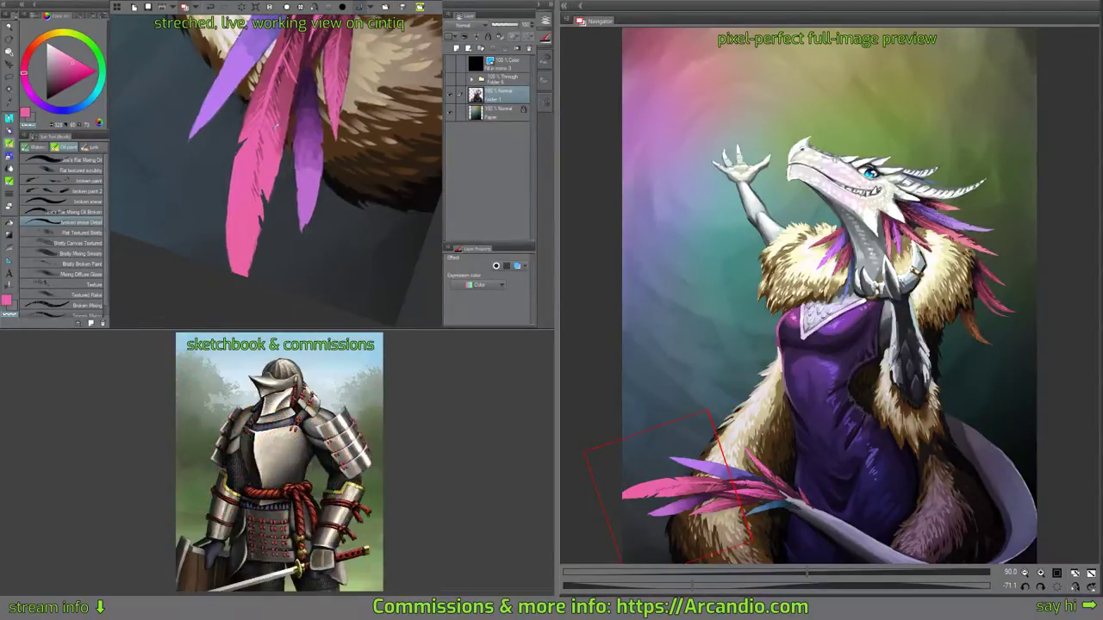
Sample a mid pink and extend the slanted barb lines towards the tip of the longest pink feather.
alt+click(277, 126)
drag(277, 126, 316, 151)
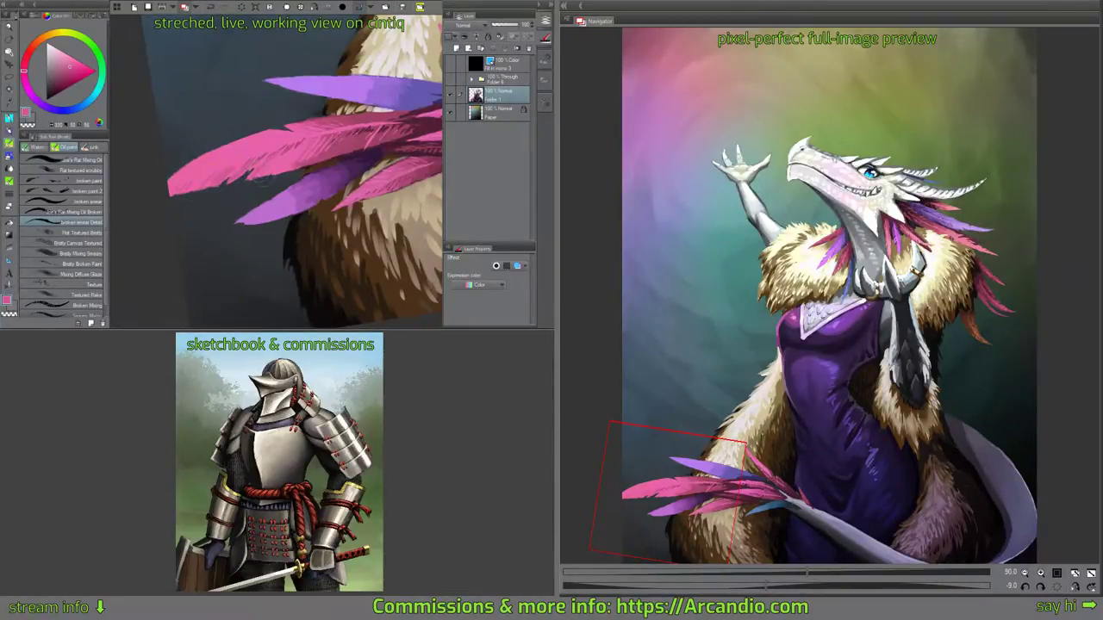
drag(348, 145, 287, 125)
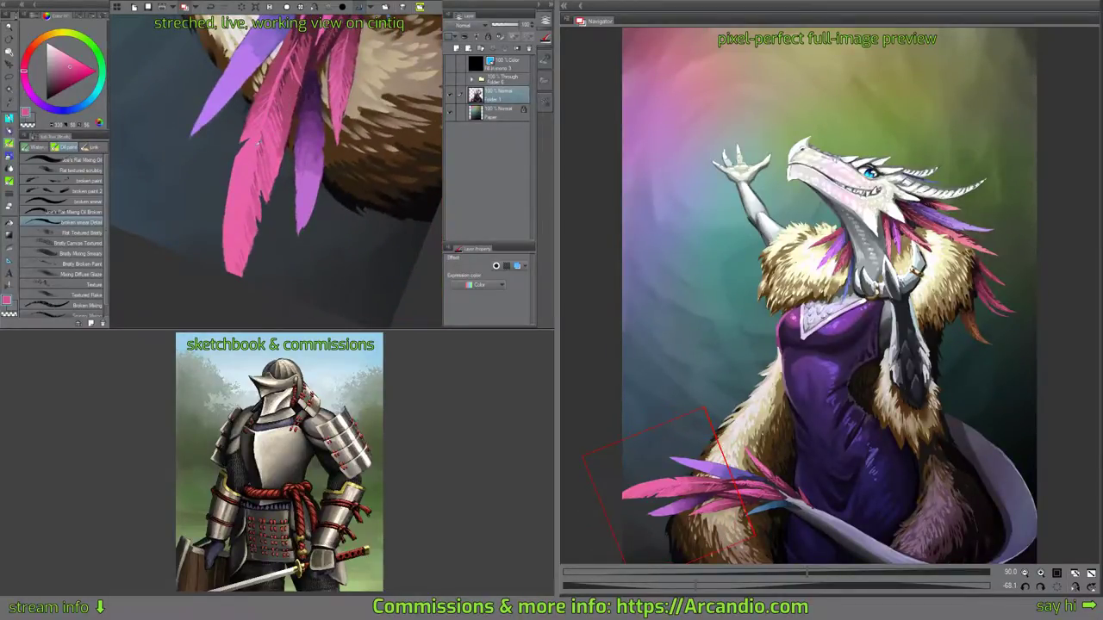
Sample a lighter pink and paint highlight barbs down the outer half of the longest pink feather.
alt+click(257, 143)
mouse_move(329, 121)
mouse_down()
mouse_move(318, 112)
mouse_move(326, 118)
mouse_up()
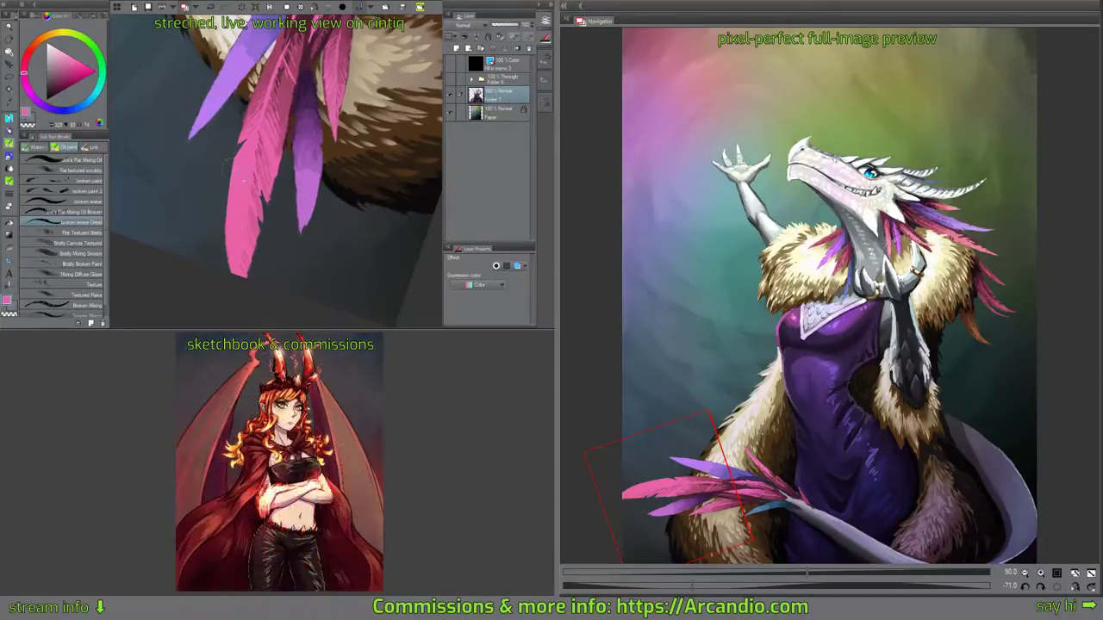
key(^)
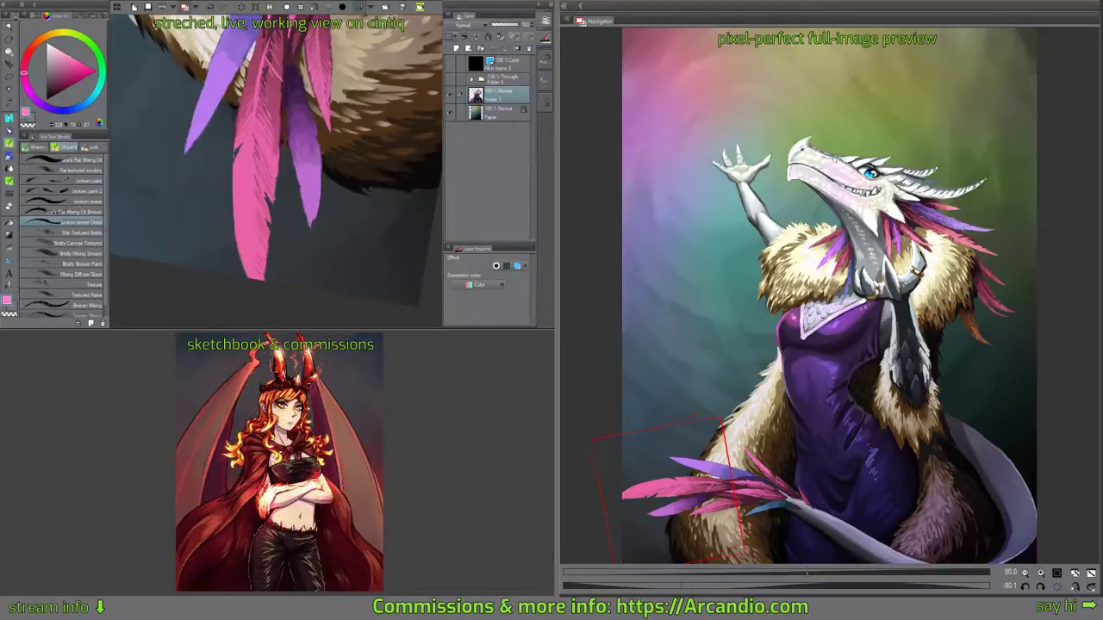
drag(248, 173, 252, 221)
drag(247, 166, 235, 217)
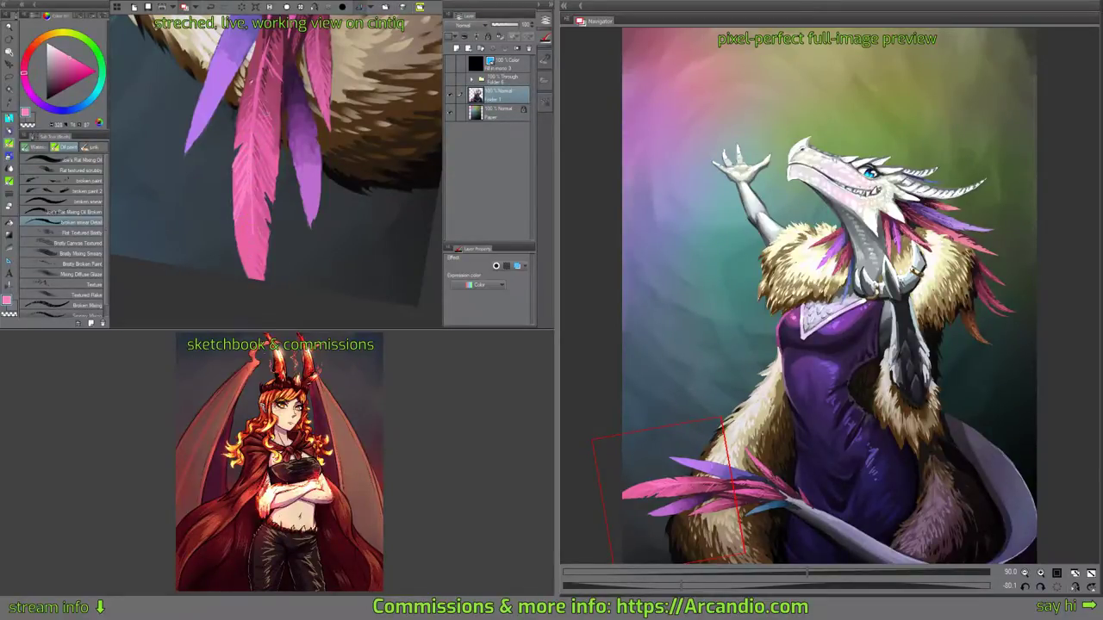
Sample a deeper pink, shade barbs near the longest feather's tip and notch its edge with transparent colour.
alt+click(251, 81)
drag(251, 213, 239, 231)
mouse_move(250, 225)
mouse_down()
mouse_move(240, 244)
mouse_move(251, 279)
mouse_move(241, 269)
mouse_up()
key(c)
drag(235, 245, 242, 256)
mouse_move(321, 122)
mouse_down()
mouse_move(349, 166)
mouse_move(322, 151)
mouse_up()
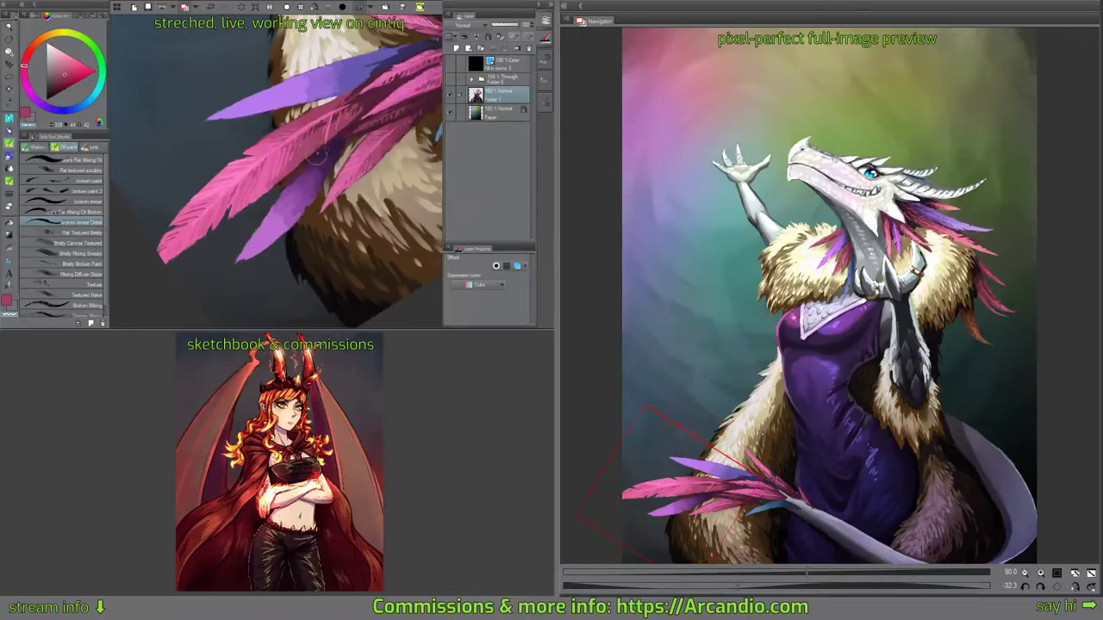
Sample light violet and blue-violet and paint the shaft and slanted barbs along the upper violet tail feather.
drag(322, 78, 318, 136)
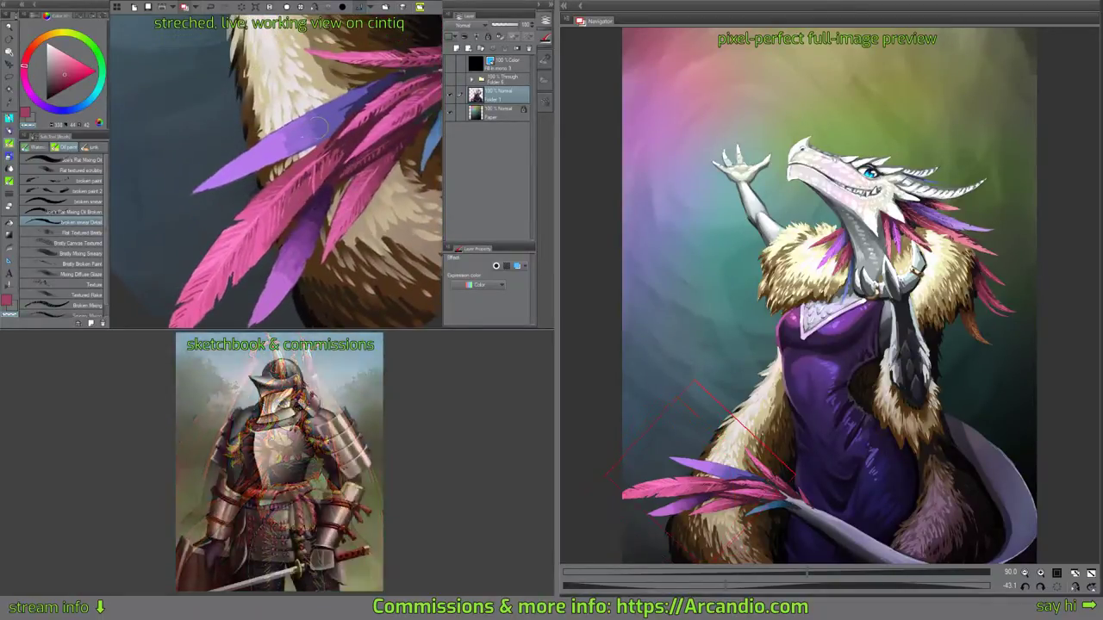
alt+click(318, 128)
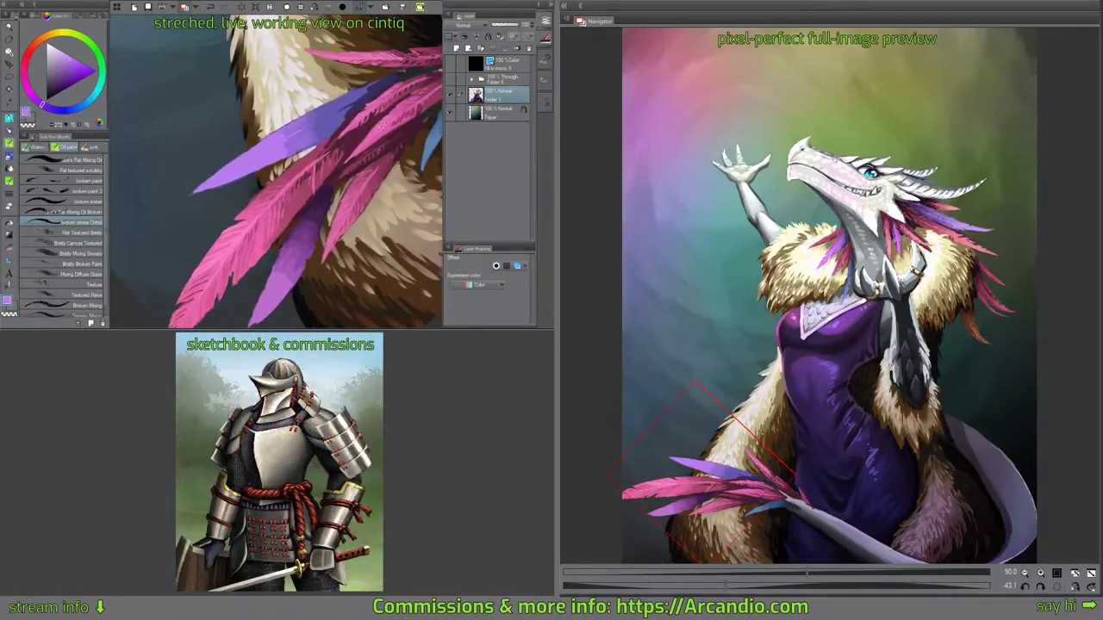
drag(377, 122, 358, 93)
mouse_move(283, 132)
mouse_down()
mouse_move(336, 76)
mouse_move(357, 87)
mouse_move(337, 77)
mouse_up()
alt+click(324, 91)
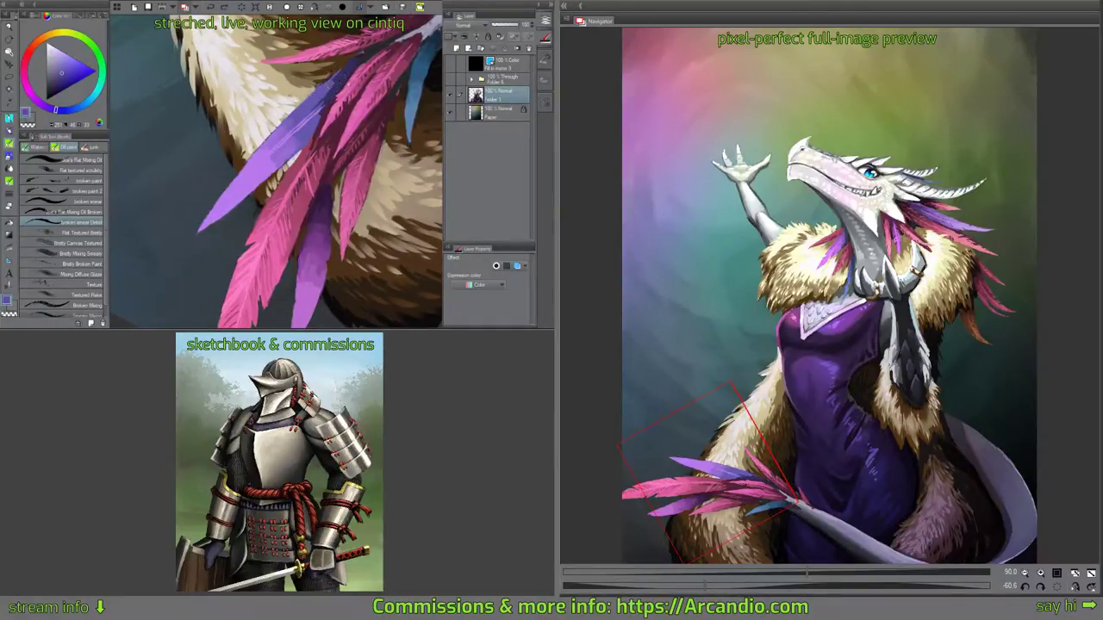
drag(335, 79, 270, 67)
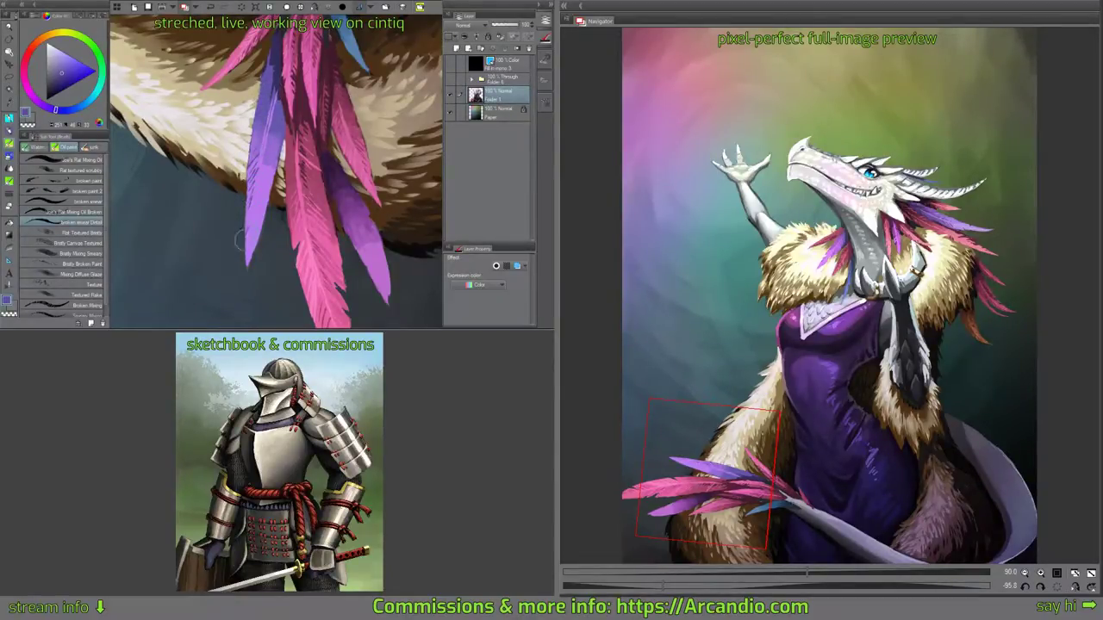
mouse_move(244, 241)
mouse_down()
mouse_move(251, 231)
mouse_move(252, 245)
mouse_up()
Sample lighter violet and a pale white to add highlight barbs and light edge strokes on the upper violet feather.
alt+click(280, 116)
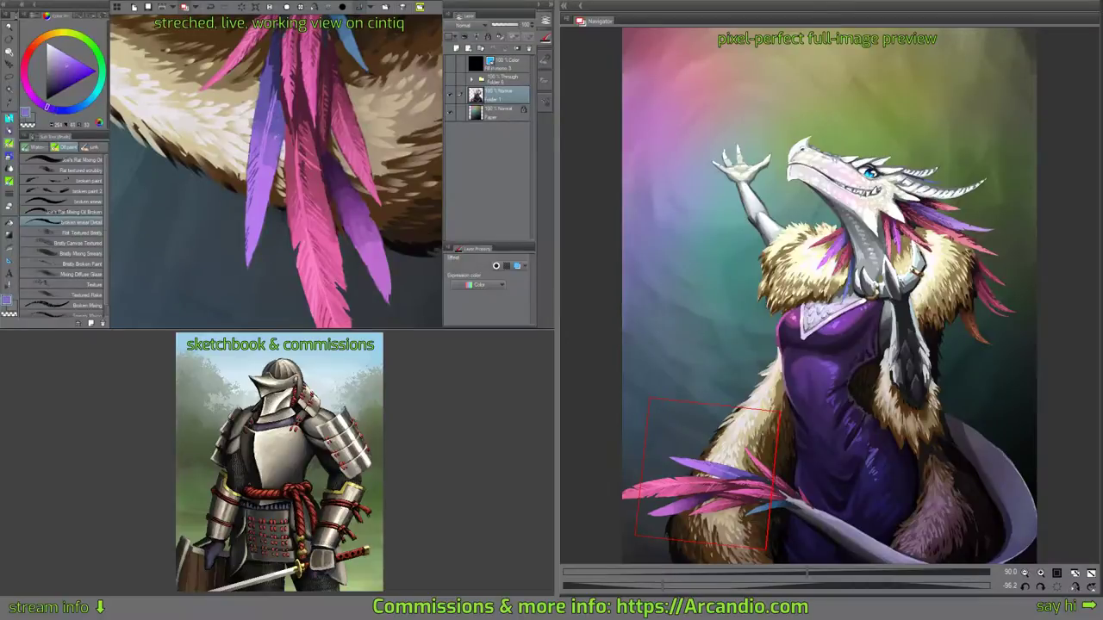
mouse_move(299, 93)
mouse_down()
mouse_move(341, 124)
mouse_move(341, 92)
mouse_up()
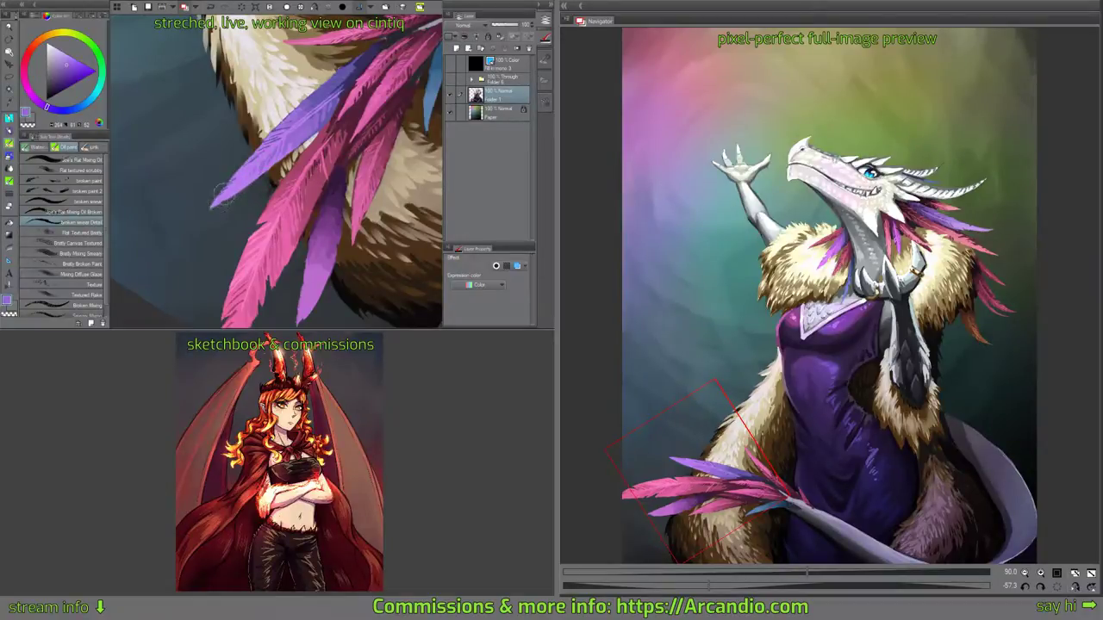
mouse_move(342, 74)
mouse_down()
mouse_move(338, 108)
mouse_move(320, 96)
mouse_up()
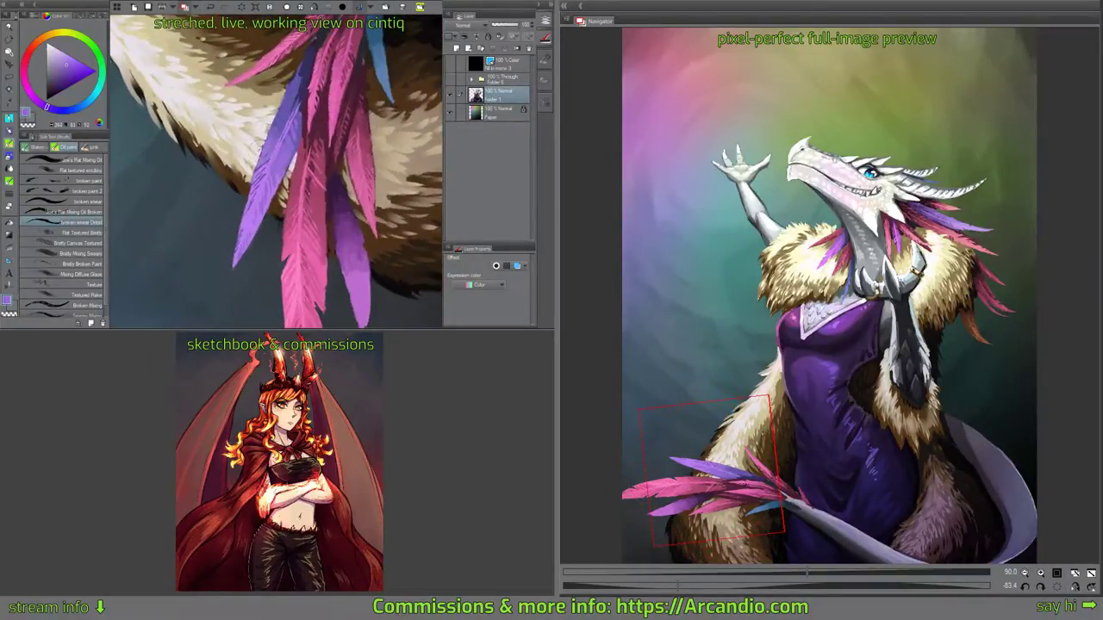
alt+click(256, 150)
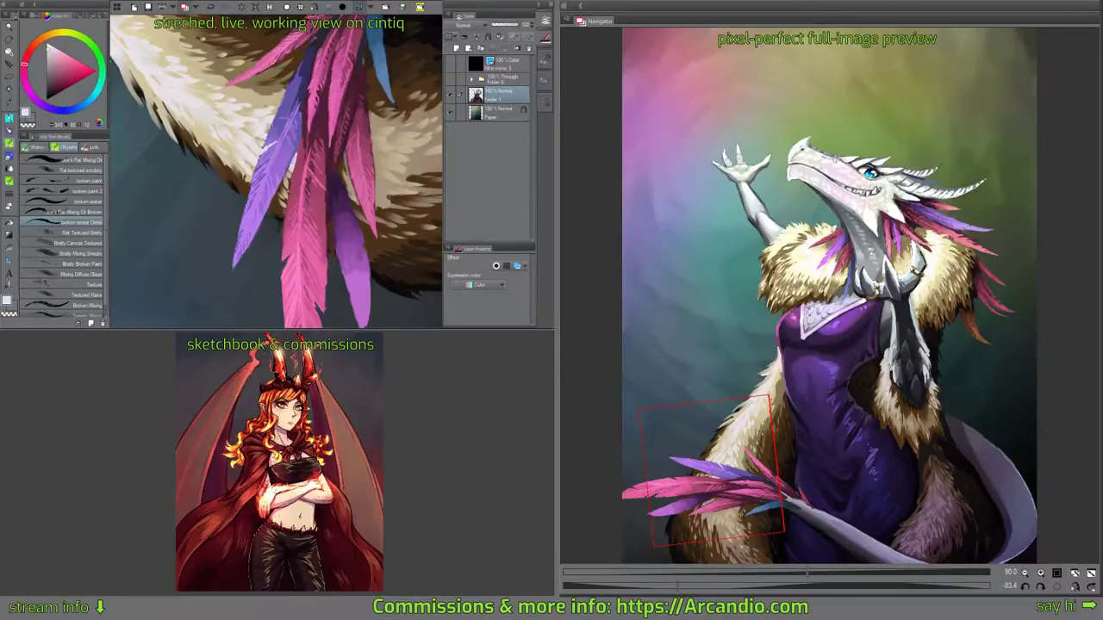
alt+click(261, 152)
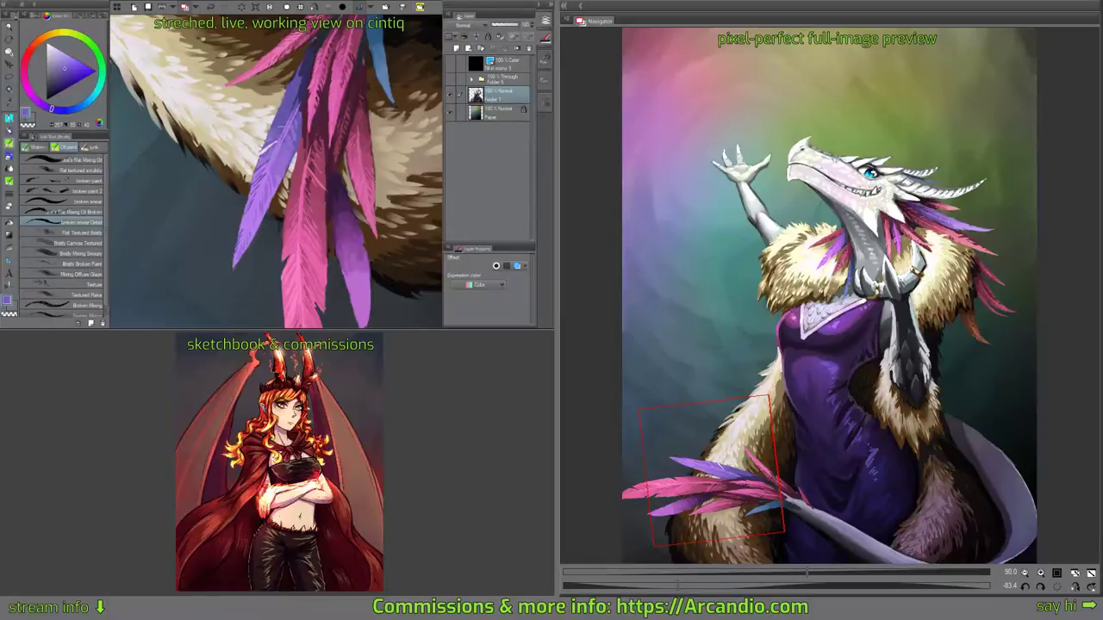
Sample blue-violet, darken the barbs near the upper violet feather's base and roughen its edges with transparent colour.
drag(293, 112, 281, 139)
alt+click(287, 129)
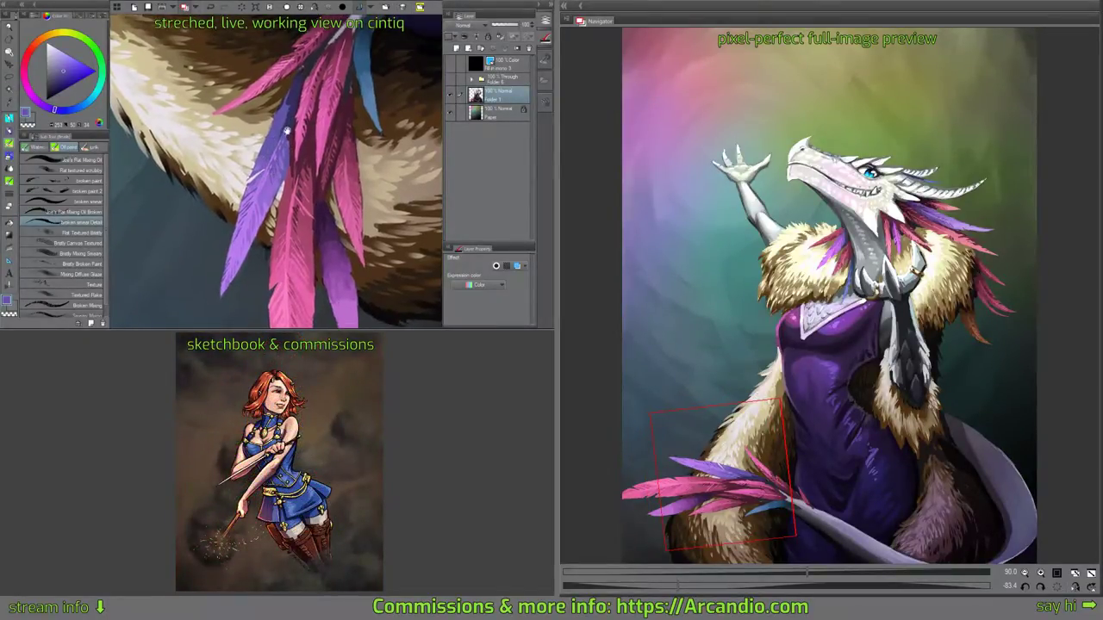
drag(283, 140, 232, 199)
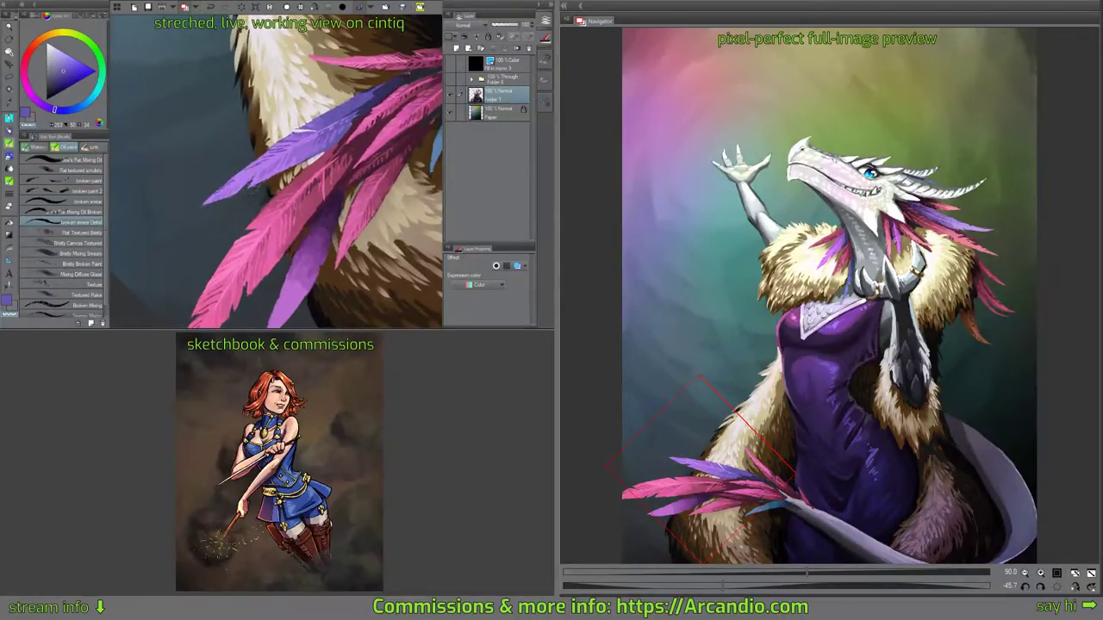
mouse_move(339, 138)
mouse_down()
mouse_move(371, 156)
mouse_move(341, 75)
mouse_move(315, 123)
mouse_move(212, 180)
mouse_up()
Sample light violet, extend the lower violet tail feather to a pointed tip and paint its first shaft and barb strokes.
alt+click(286, 211)
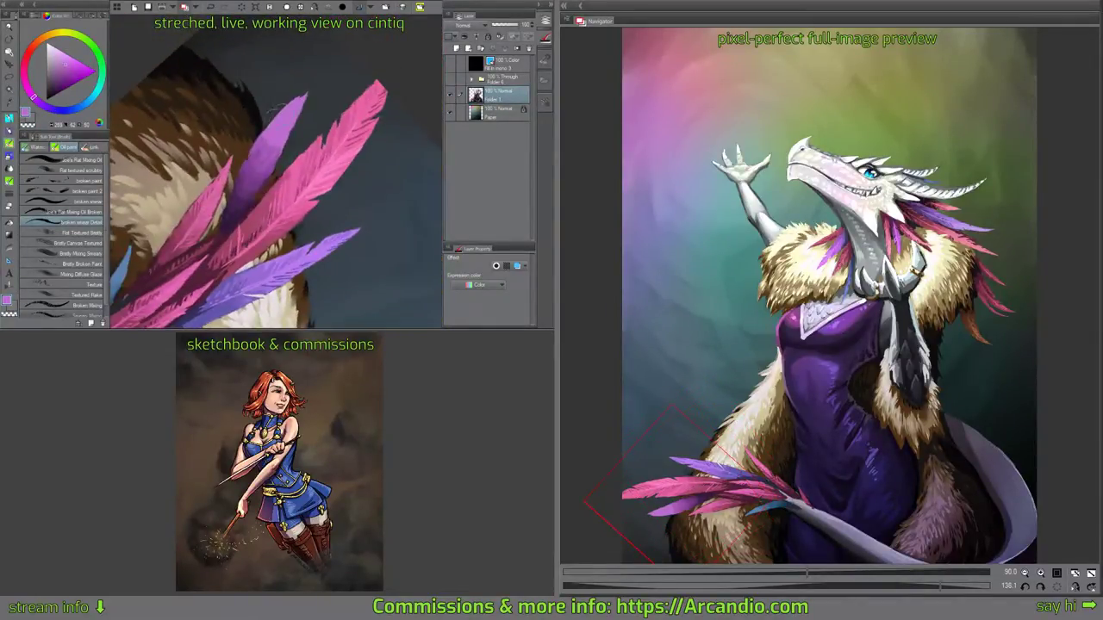
drag(274, 112, 316, 81)
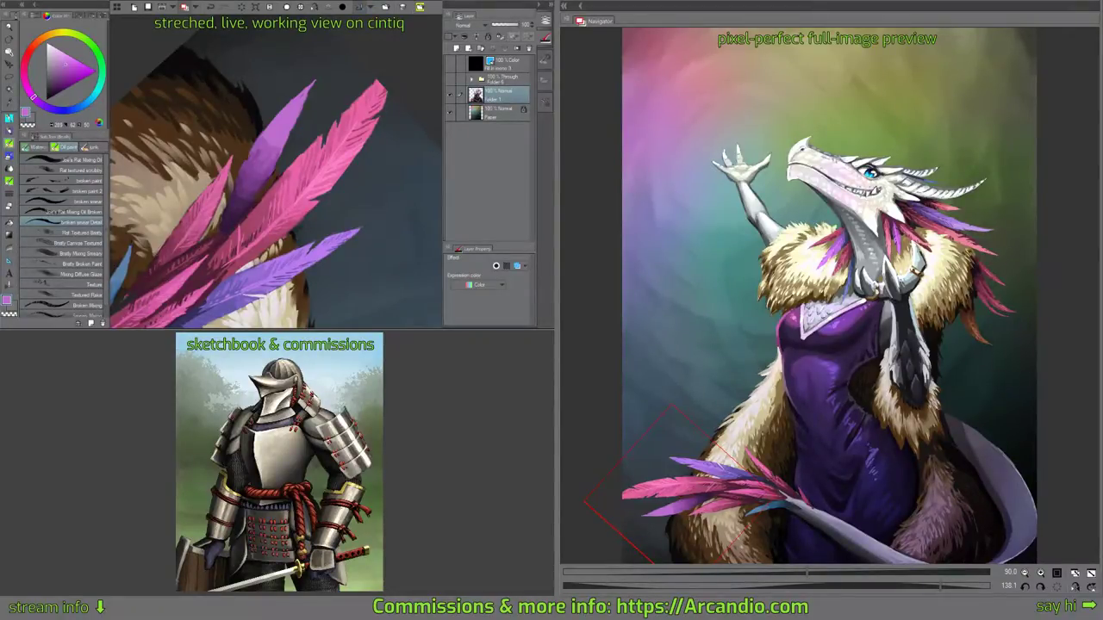
drag(279, 122, 240, 207)
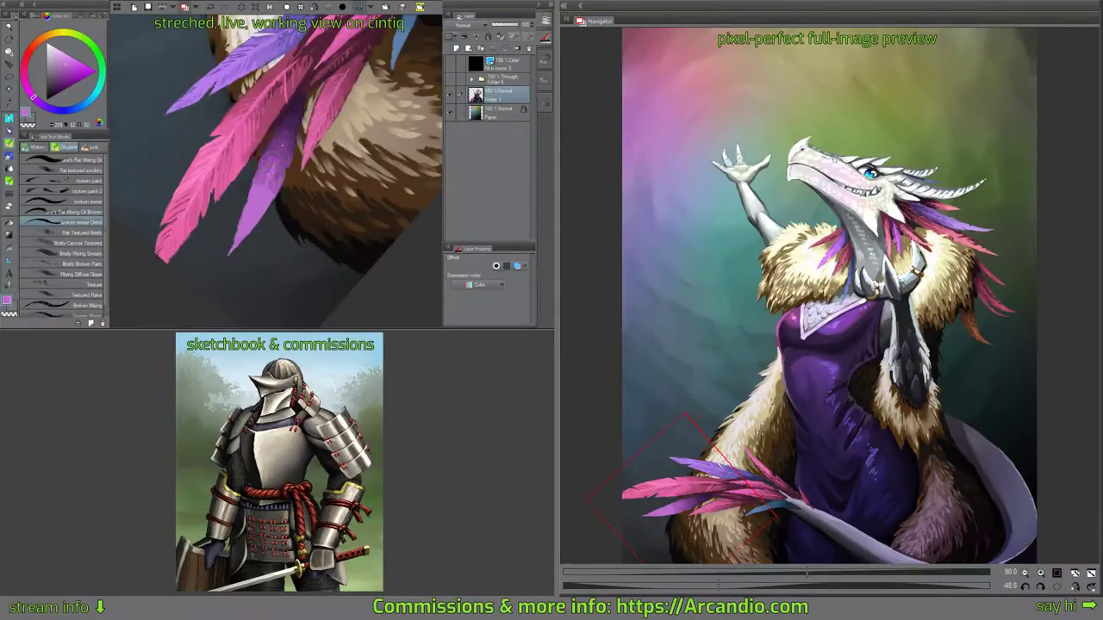
mouse_move(276, 161)
mouse_down()
mouse_move(296, 117)
mouse_move(341, 118)
mouse_move(348, 130)
mouse_up()
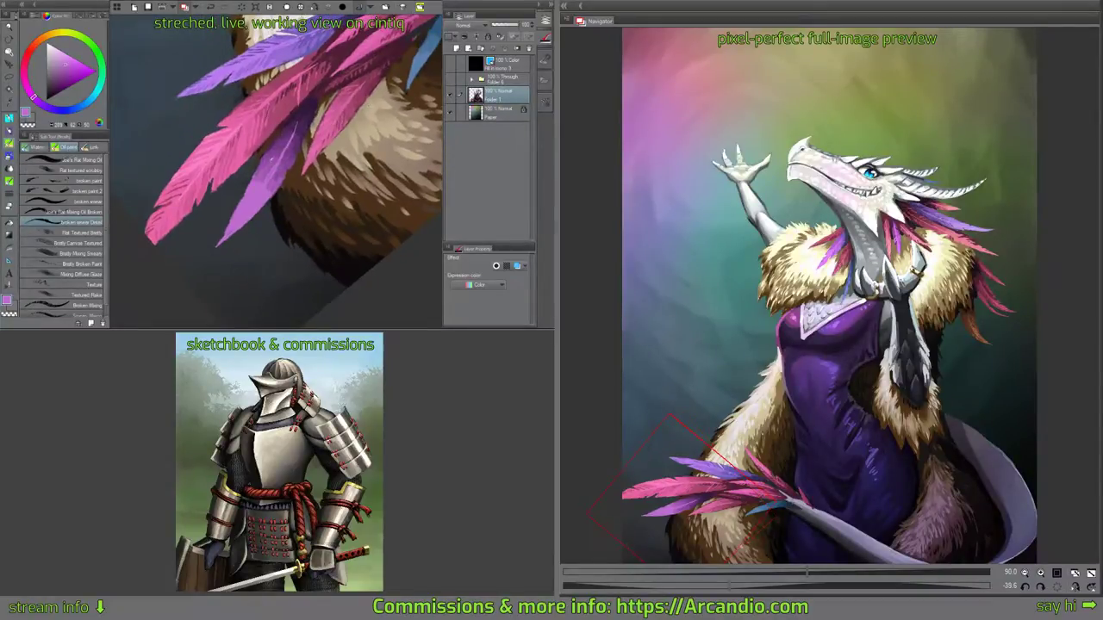
Sample deeper violet, shade the lower violet feather's base, paint slanted barbs along it and roughen its edges with transparent colour.
alt+click(276, 140)
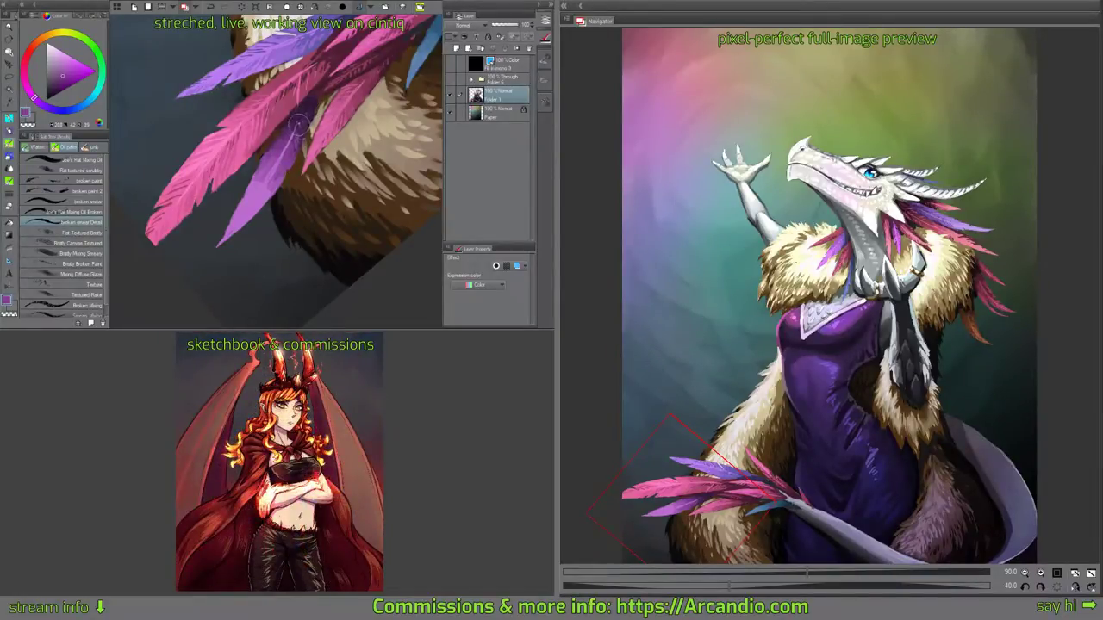
drag(325, 89, 330, 107)
drag(307, 156, 305, 166)
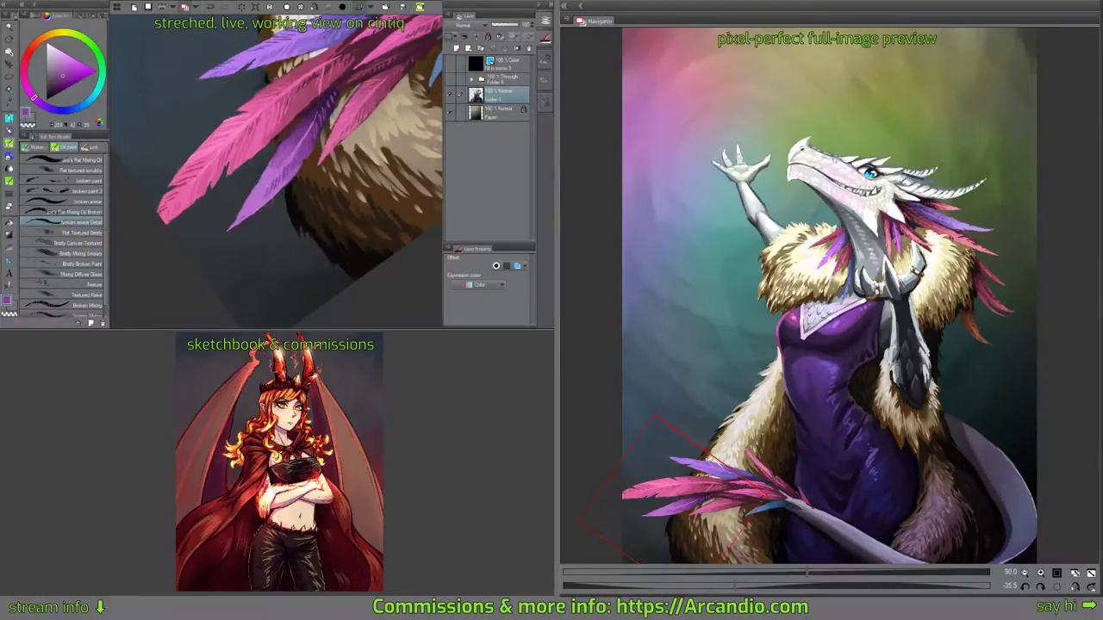
drag(269, 176, 291, 138)
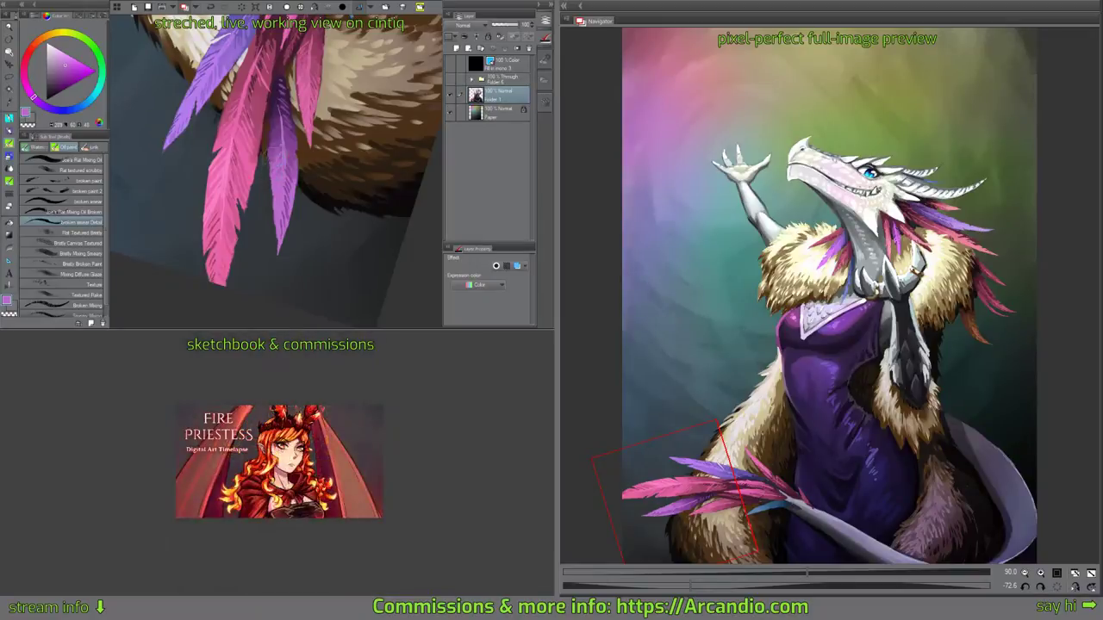
drag(284, 108, 291, 121)
key(c)
drag(292, 158, 342, 184)
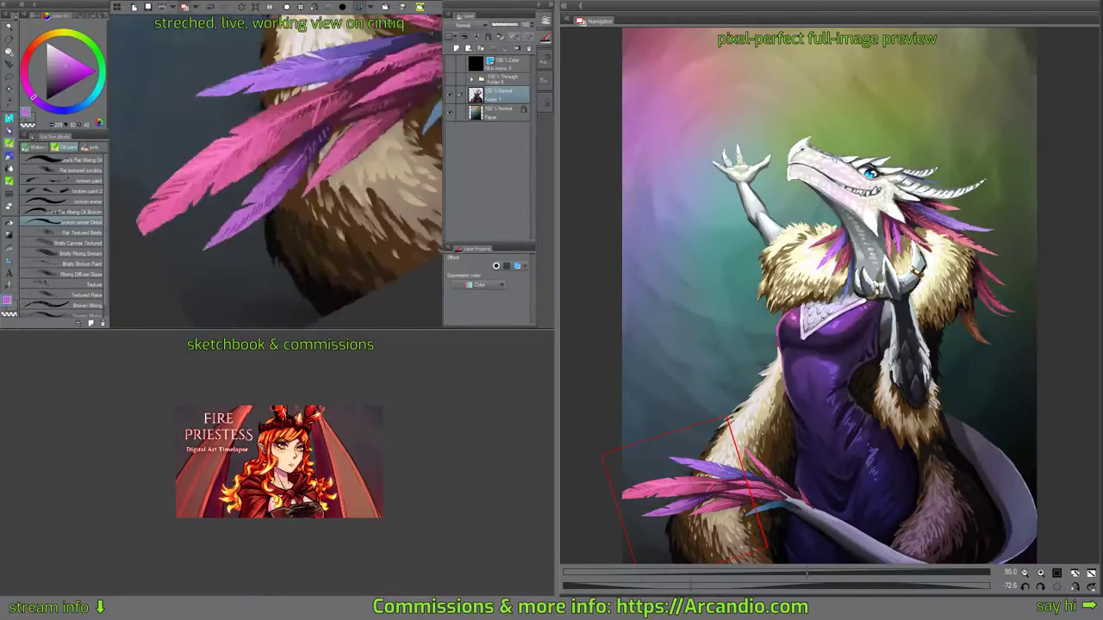
Examine the detailed tail feathers from several rotated views and in the full illustration.
key(-)
key(-)
key(-)
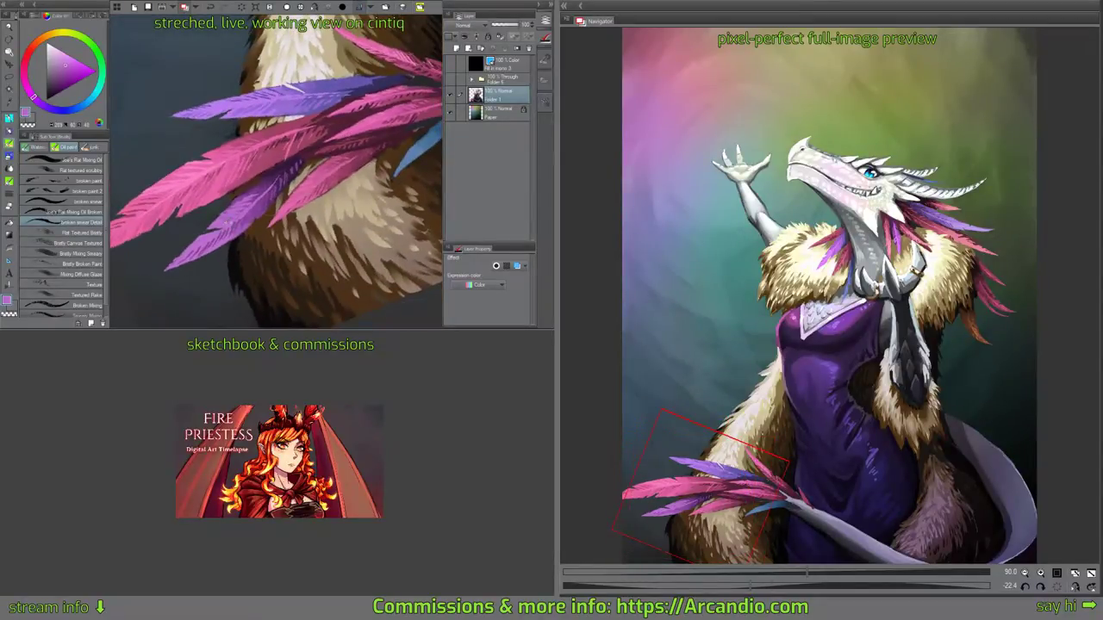
key(-)
key(-)
key(-)
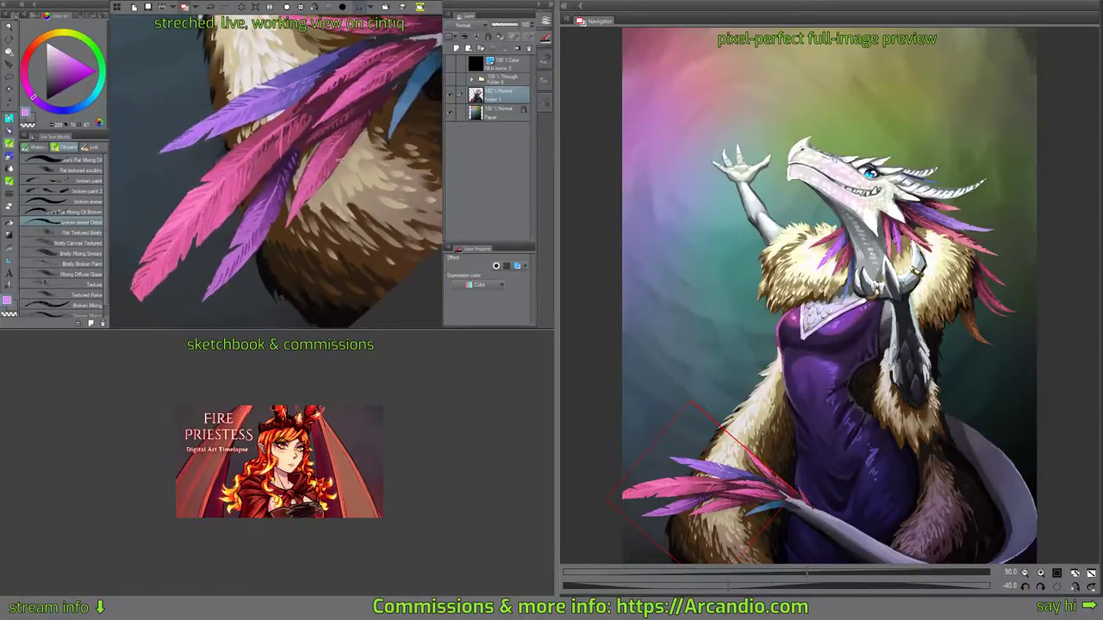
key(-)
key(-)
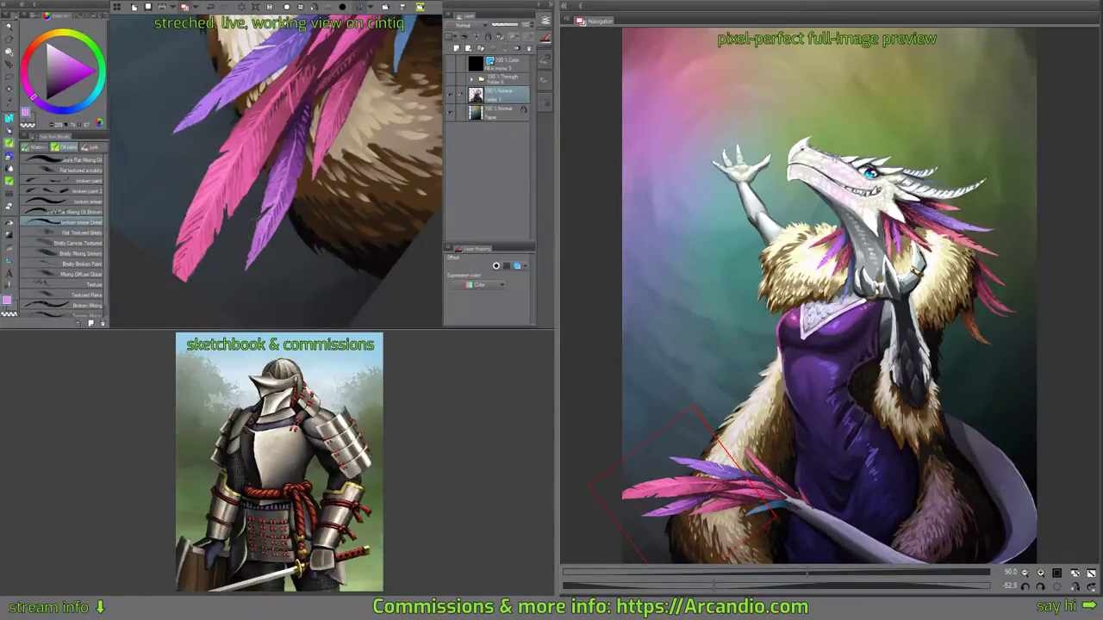
key(-)
key(-)
key(-)
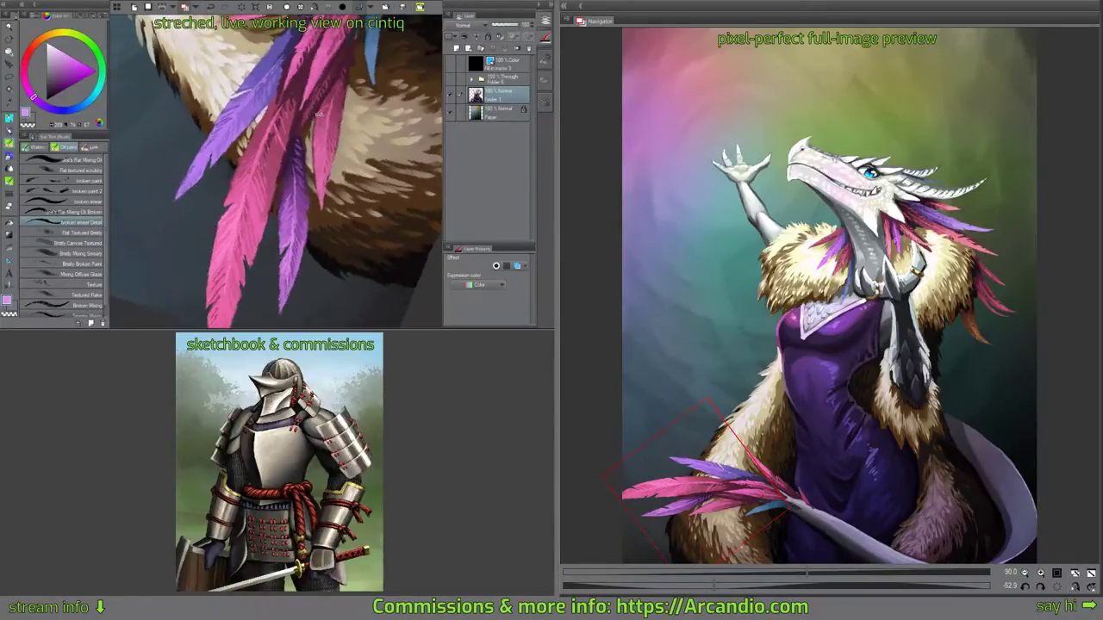
drag(278, 161, 283, 193)
key(ctrl+0)
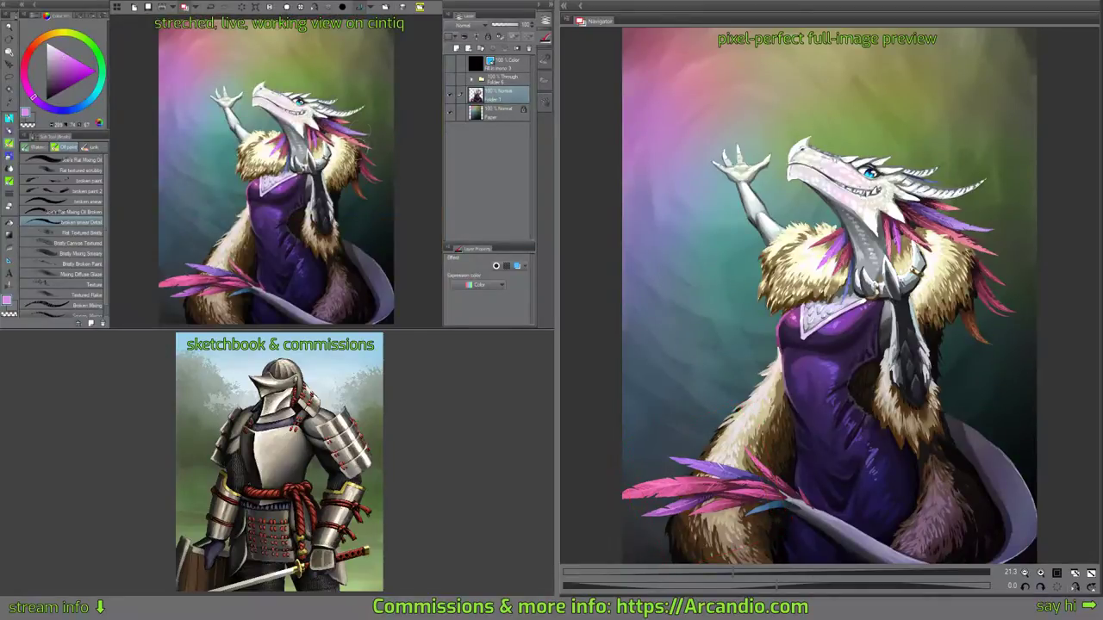
Sample blue from the small blue tail feather and paint a light shaft and slanted barbs along it.
drag(241, 288, 260, 213)
scroll(260, 213, up, 6)
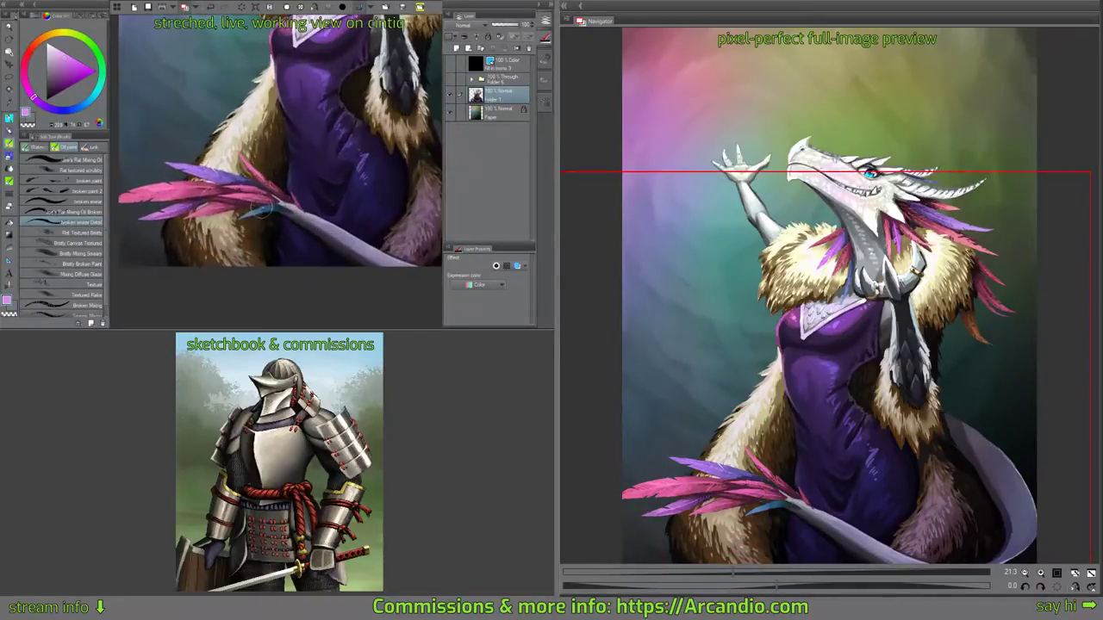
scroll(258, 211, up, 6)
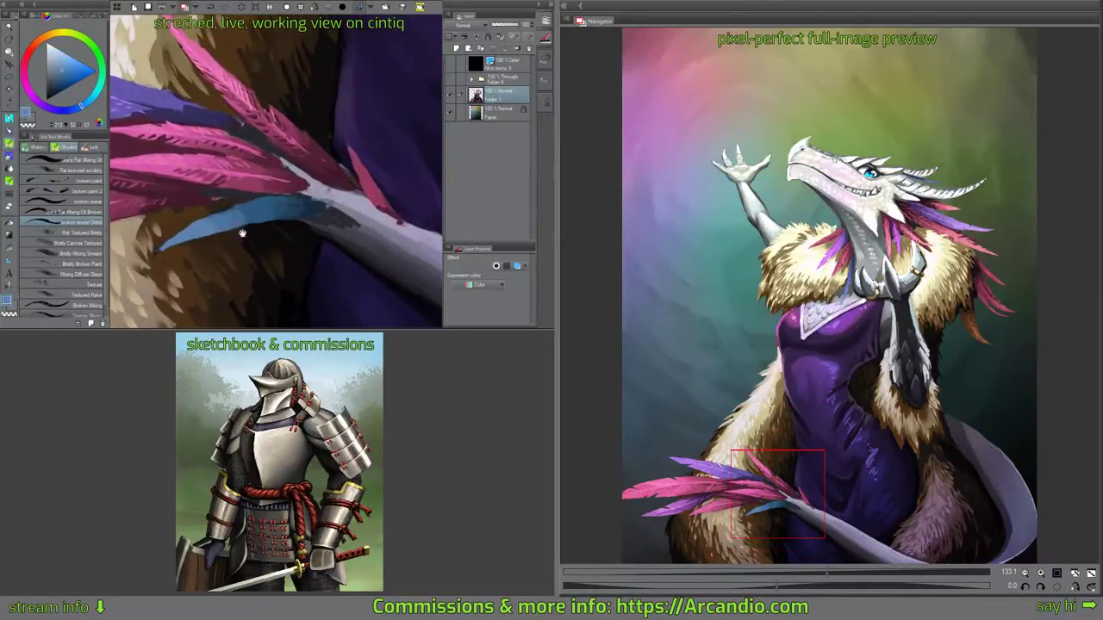
alt+click(262, 205)
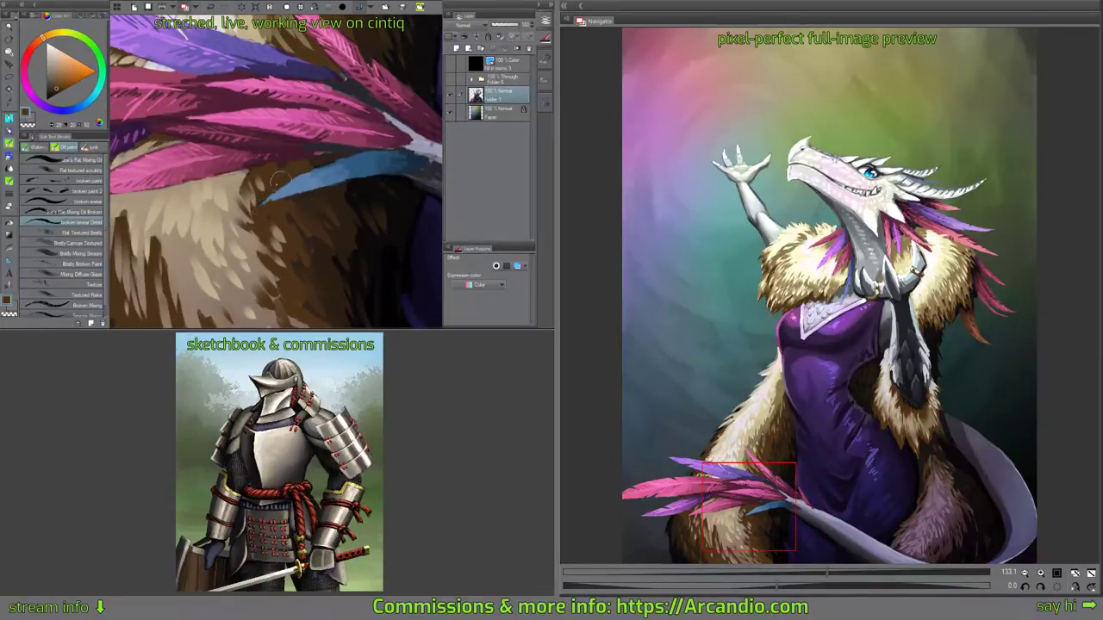
alt+click(261, 205)
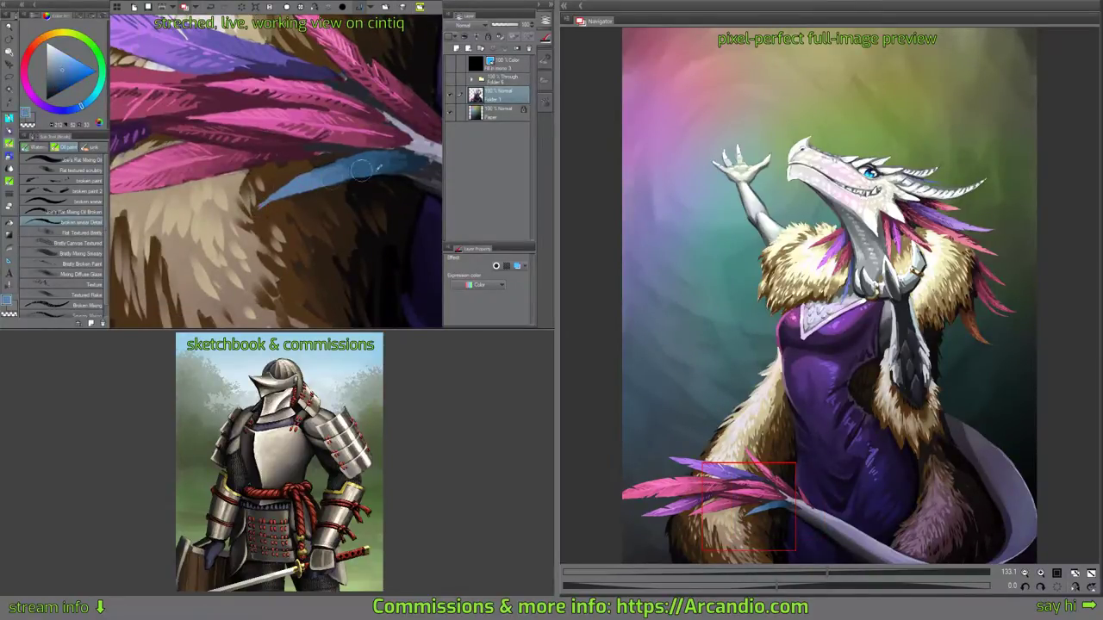
mouse_move(361, 172)
mouse_down()
mouse_move(353, 137)
mouse_move(366, 144)
mouse_move(278, 162)
mouse_up()
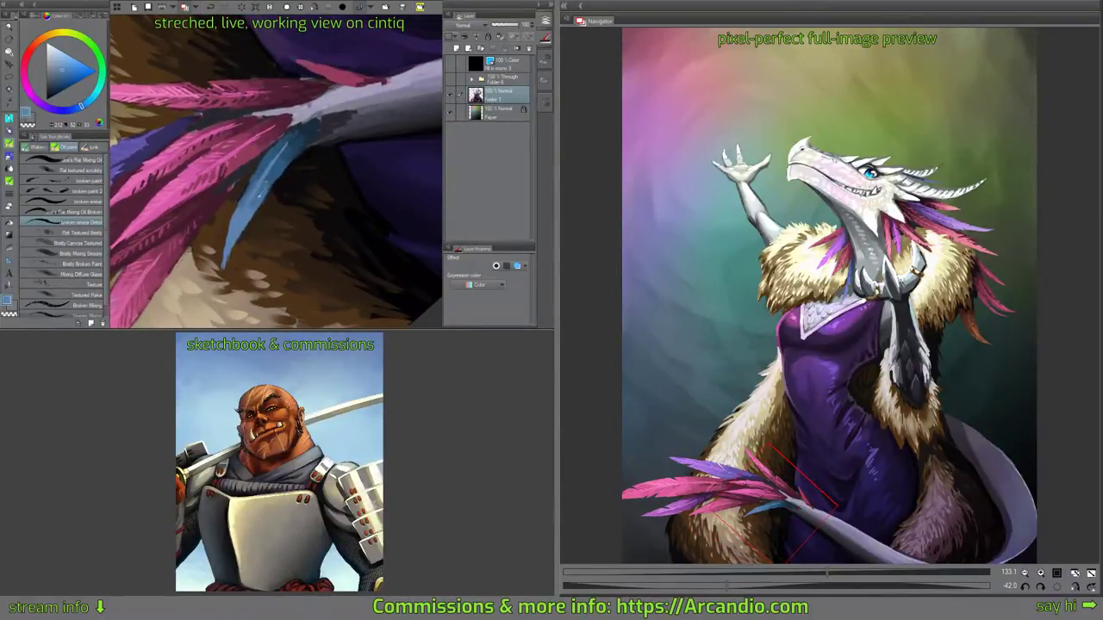
alt+click(247, 194)
drag(245, 225, 229, 261)
mouse_move(269, 185)
mouse_down()
mouse_move(294, 138)
mouse_move(297, 149)
mouse_move(313, 127)
mouse_move(281, 142)
mouse_move(329, 105)
mouse_move(258, 158)
mouse_up()
Sample darker blue and shade the barbs near the blue feather's base and along its middle.
alt+click(282, 141)
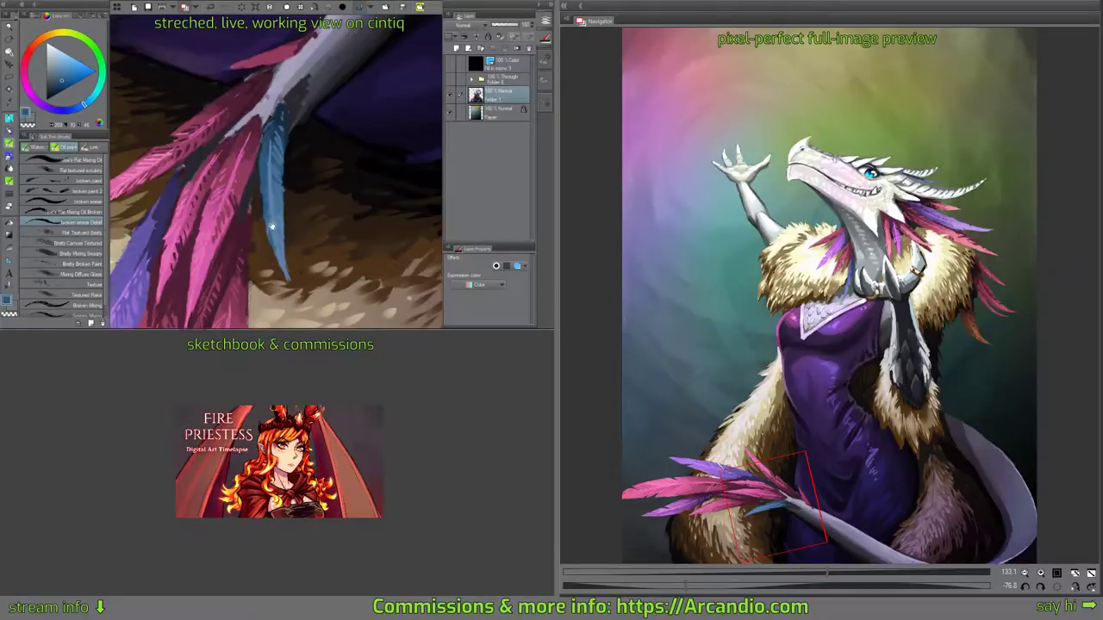
drag(273, 226, 265, 216)
alt+click(280, 151)
alt+click(280, 153)
drag(308, 120, 334, 184)
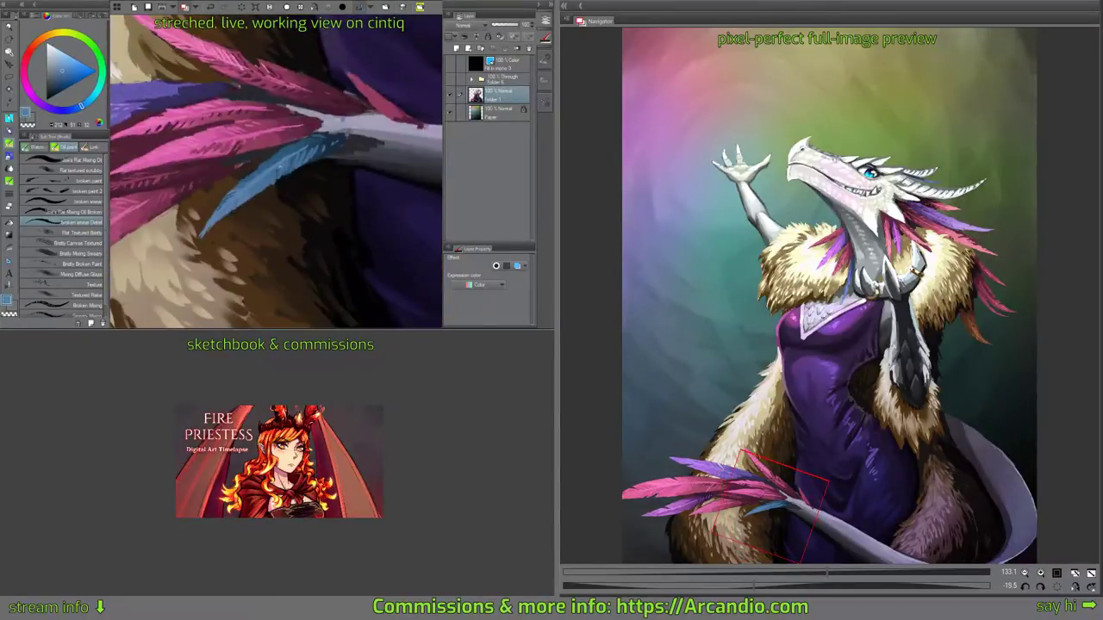
Sample medium blue from the feather and add lighter barbs and ragged edge strokes along the blue feather.
alt+click(270, 164)
drag(313, 136, 267, 181)
alt+click(268, 180)
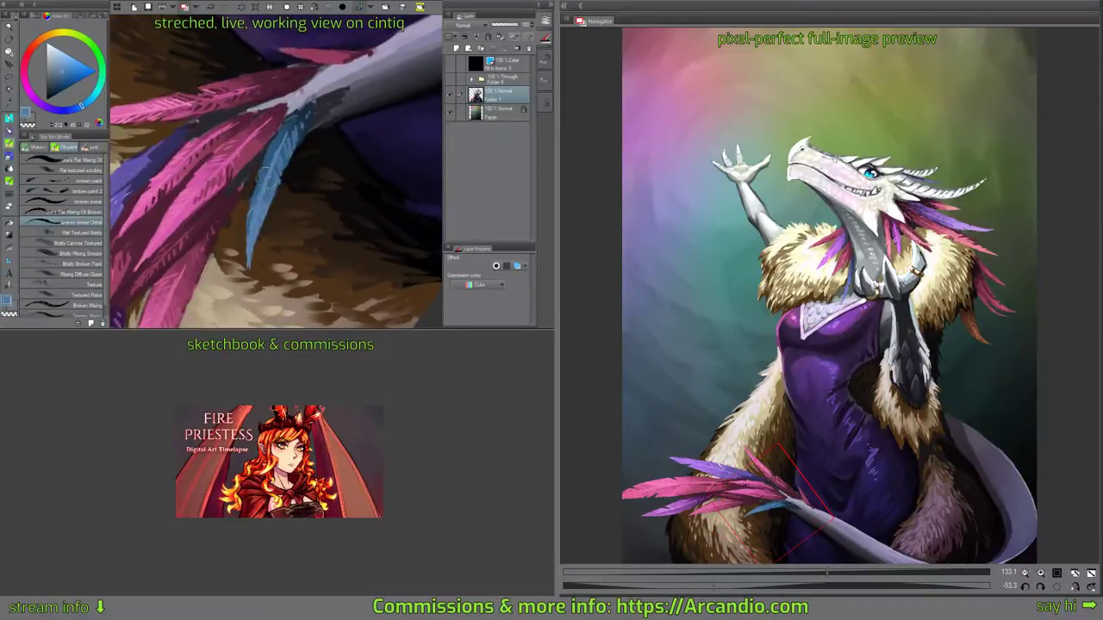
drag(317, 149, 295, 128)
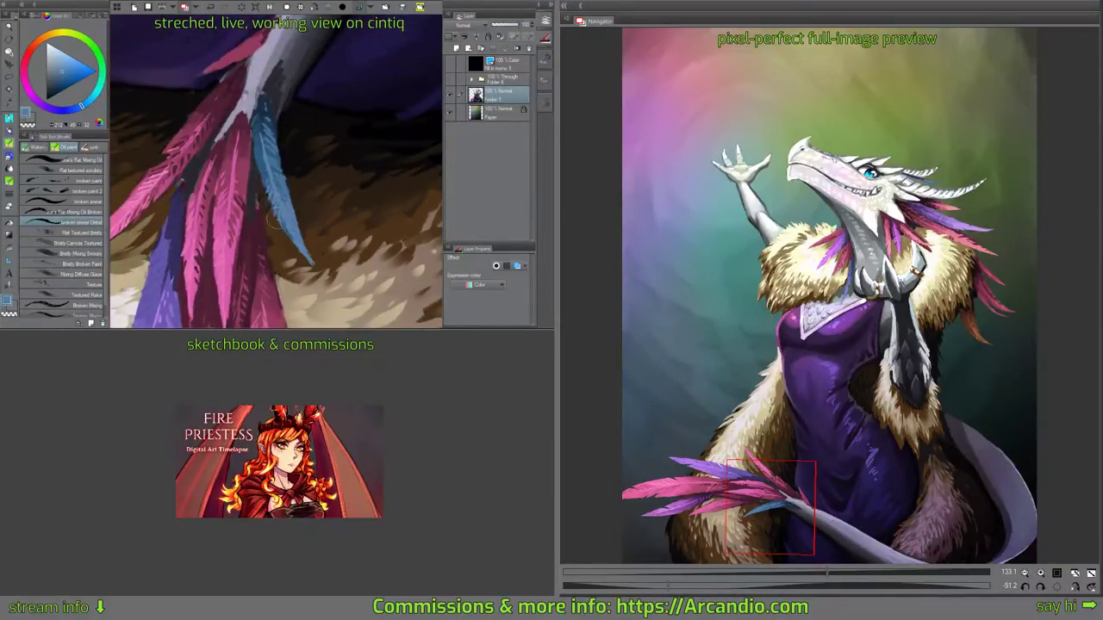
Sample dark brown from the fur and cut notches into the blue feather's lower edge.
alt+click(298, 179)
drag(317, 149, 296, 230)
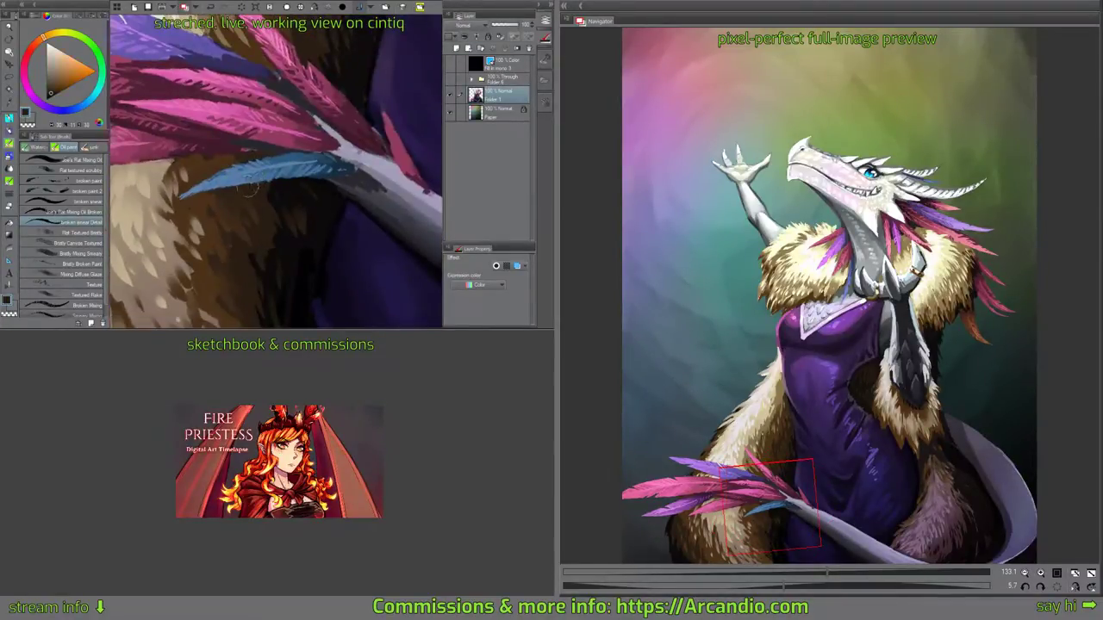
drag(283, 151, 291, 184)
scroll(353, 129, down, 3)
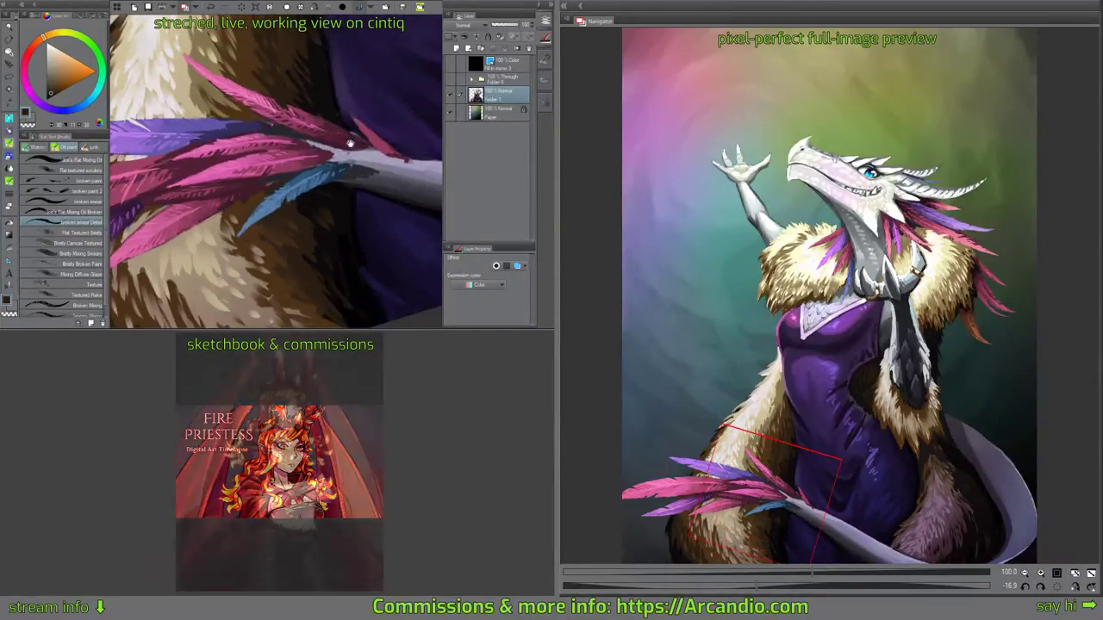
Sample pale grey-violet from the tail and paint a light stroke along its length above the feathers.
drag(350, 143, 303, 184)
drag(370, 170, 355, 126)
mouse_move(339, 164)
mouse_down()
mouse_move(345, 140)
mouse_move(349, 163)
mouse_move(339, 119)
mouse_move(226, 231)
mouse_up()
alt+click(269, 171)
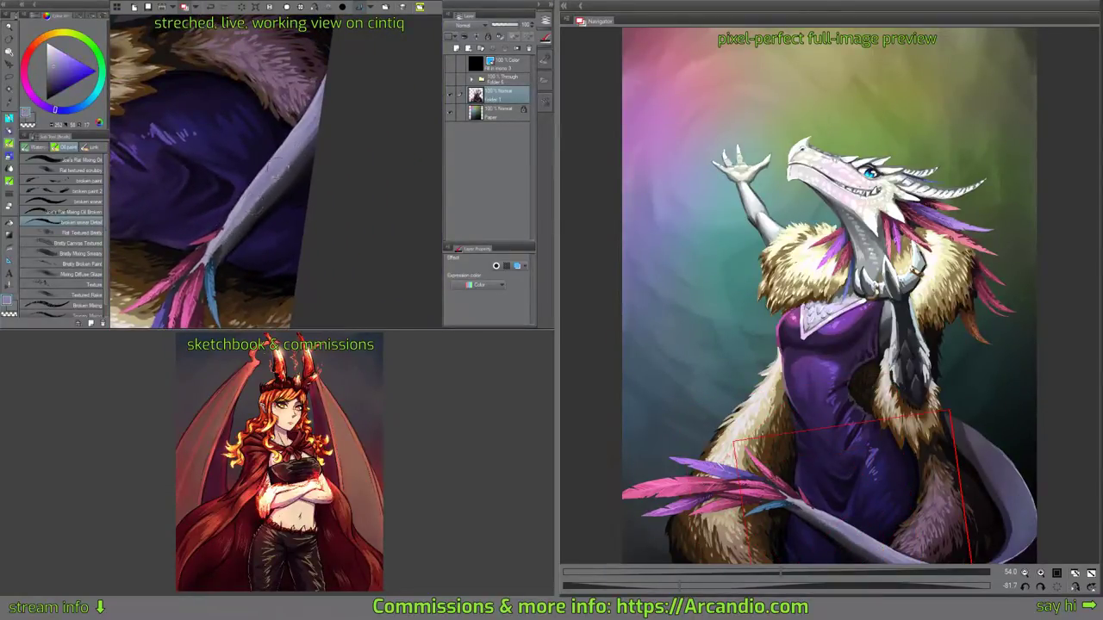
drag(283, 175, 252, 207)
Sample a darker grey-violet and paint long shading strokes down the tail toward the feathers.
alt+click(312, 144)
mouse_move(300, 151)
mouse_down()
mouse_move(293, 179)
mouse_move(225, 254)
mouse_up()
drag(259, 193, 226, 236)
drag(310, 145, 240, 227)
mouse_move(325, 109)
mouse_down()
mouse_move(287, 158)
mouse_move(329, 86)
mouse_move(267, 181)
mouse_up()
drag(298, 143, 229, 227)
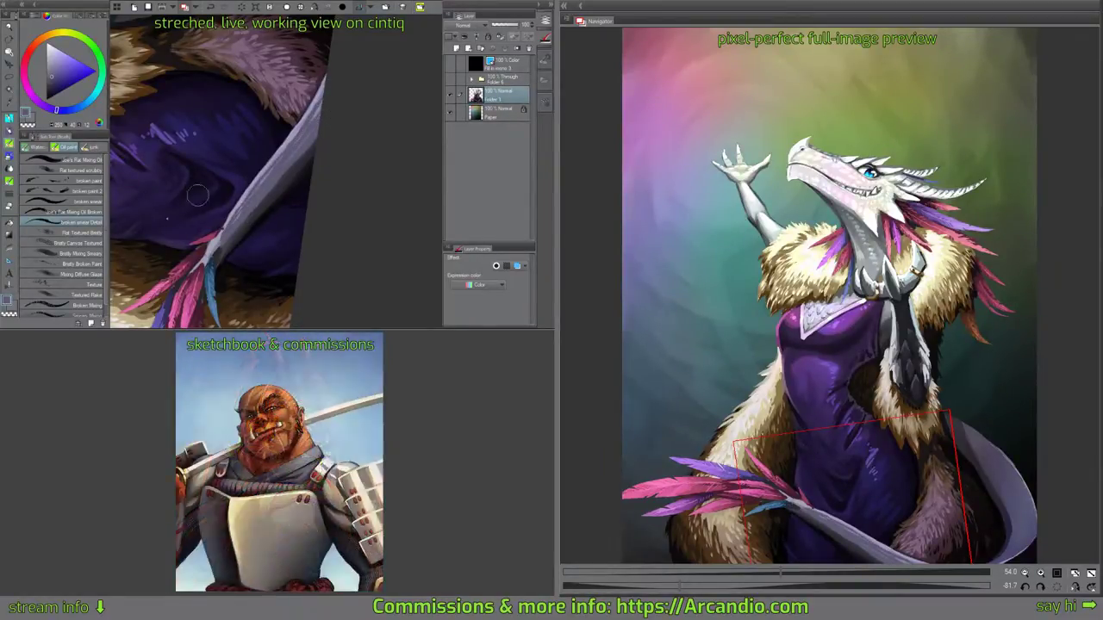
Switch to the Flat Mixing Oil Broken brush, sample a dark grey and blend the tail's shadow side along its length.
click(81, 211)
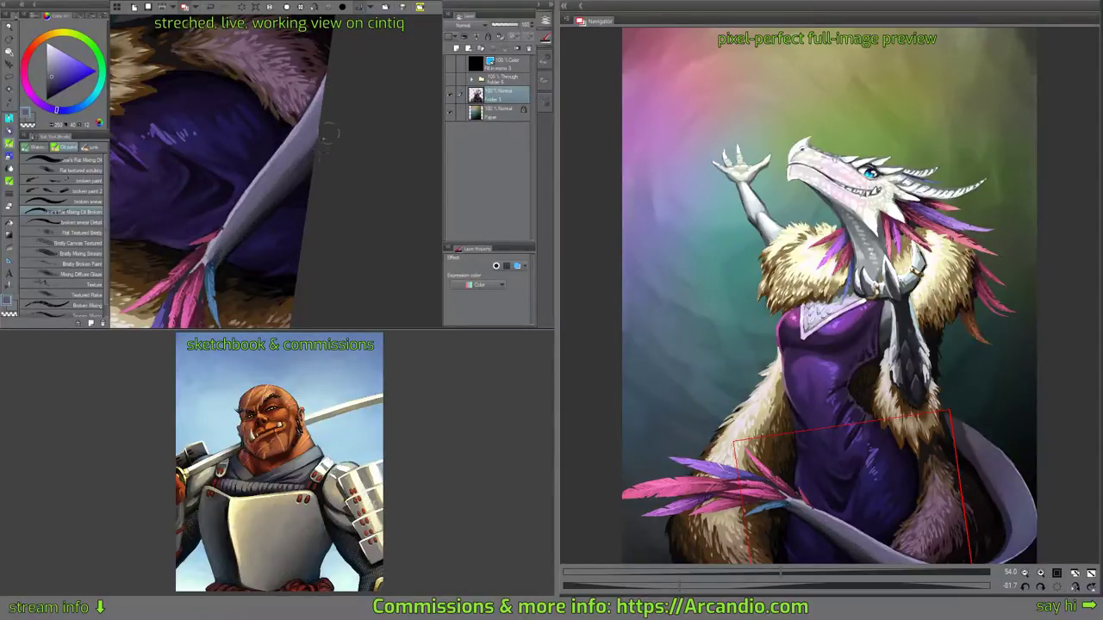
alt+click(296, 179)
mouse_move(317, 119)
mouse_down()
mouse_move(321, 161)
mouse_move(352, 118)
mouse_move(394, 98)
mouse_up()
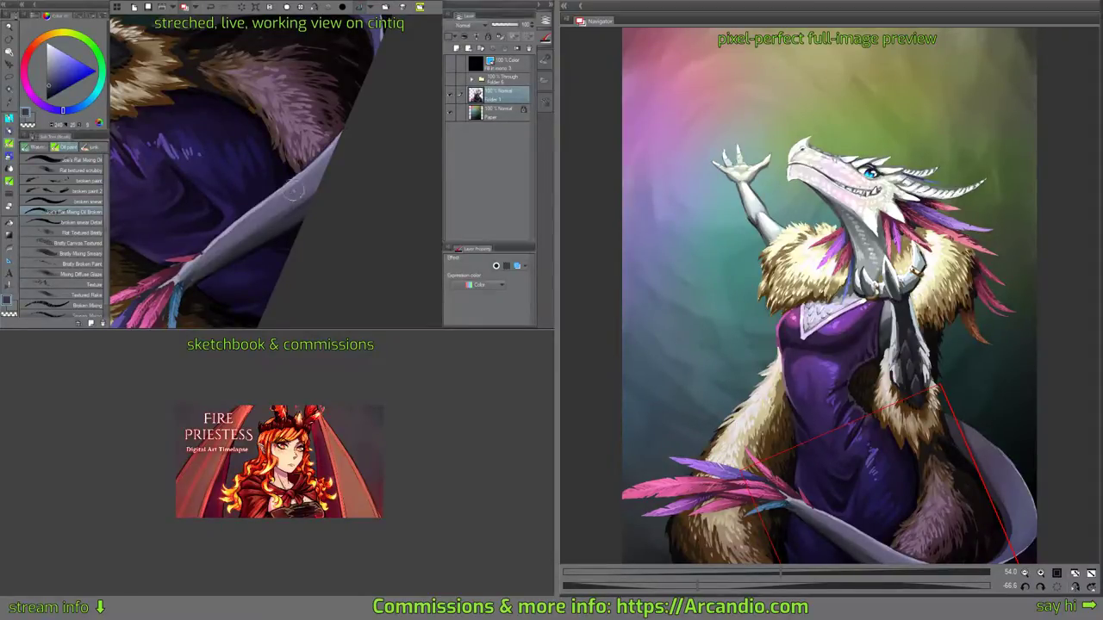
drag(291, 196, 301, 188)
drag(224, 245, 270, 208)
Refine the tail's light edge near the small pink feather with the broken smear brush.
scroll(266, 206, up, 2)
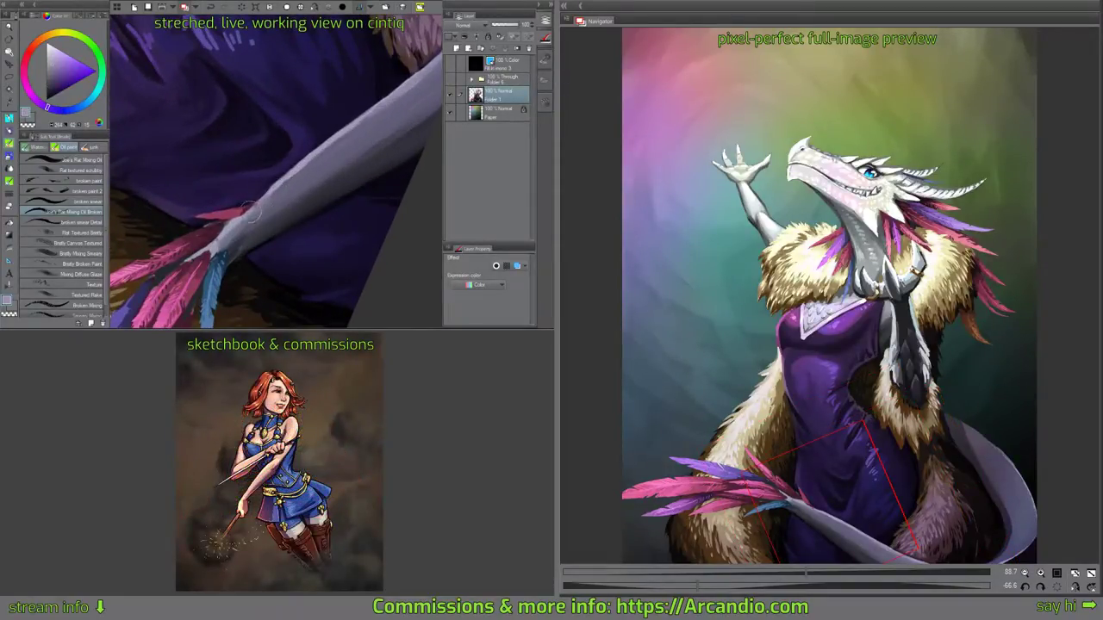
scroll(272, 203, up, 2)
click(88, 203)
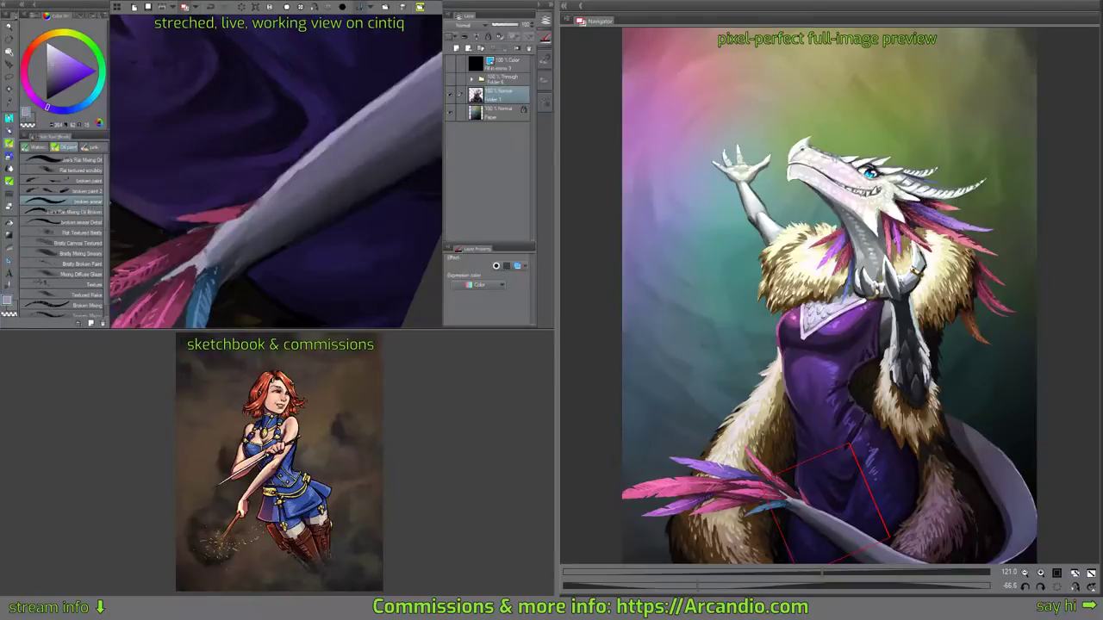
mouse_move(283, 177)
mouse_down()
mouse_move(240, 226)
mouse_move(274, 186)
mouse_up()
click(76, 212)
Switch to the broken smear Detail brush, sample pink and reshape the small feather at the tail's base with a pointed tip and barbs.
click(87, 222)
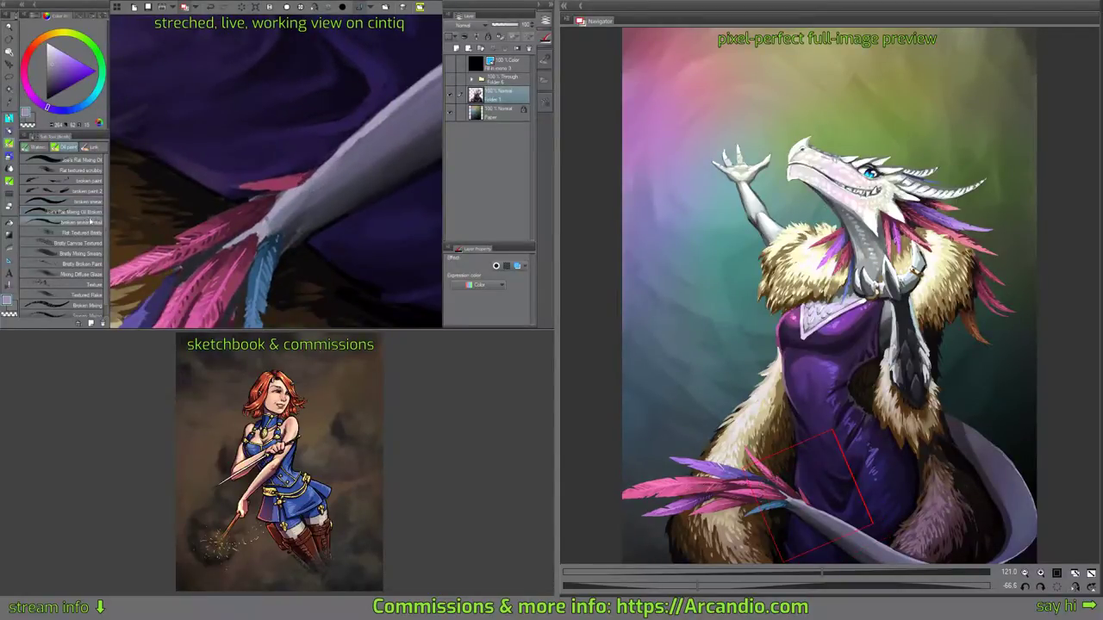
scroll(321, 198, up, 2)
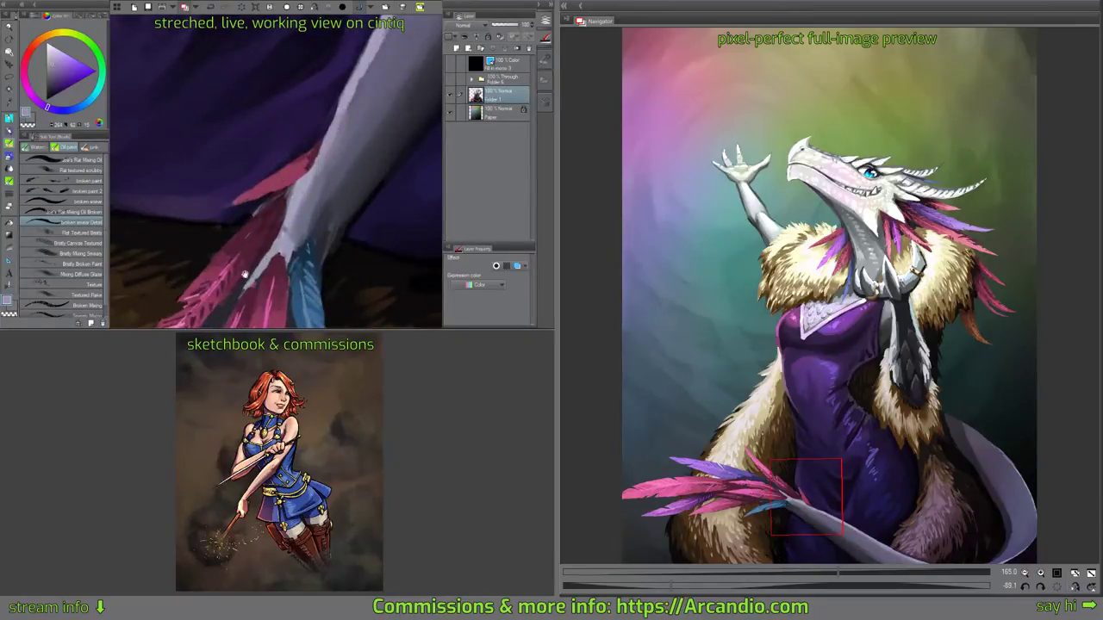
drag(245, 274, 279, 195)
alt+click(276, 260)
mouse_move(265, 126)
mouse_down()
mouse_move(258, 204)
mouse_move(265, 191)
mouse_up()
mouse_move(341, 129)
mouse_down()
mouse_move(281, 291)
mouse_move(193, 231)
mouse_up()
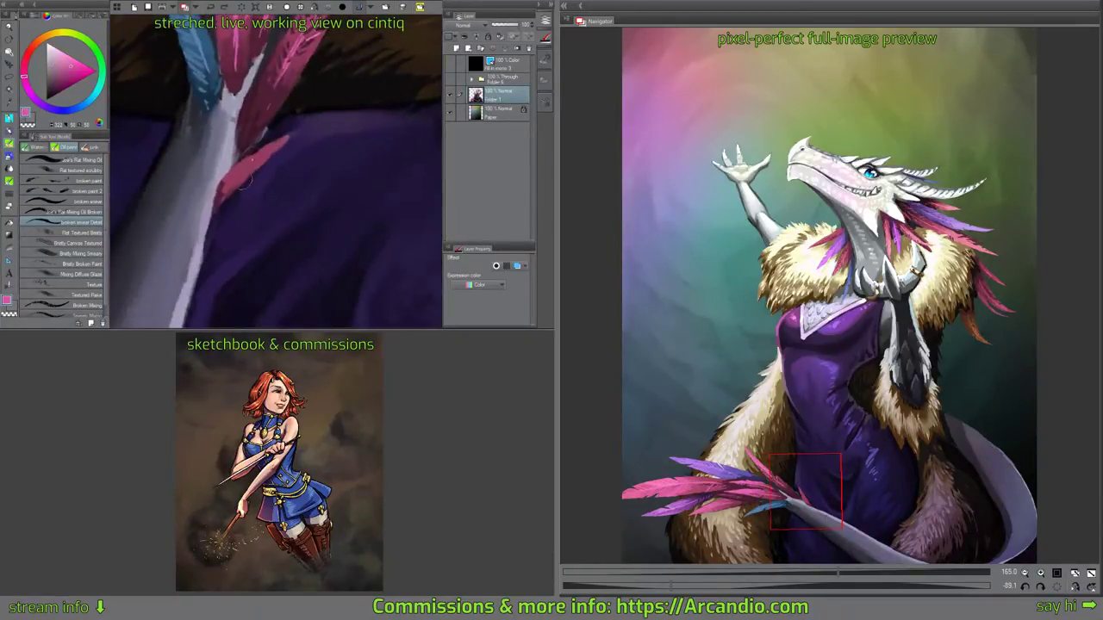
mouse_move(255, 160)
mouse_down()
mouse_move(306, 123)
mouse_move(258, 150)
mouse_up()
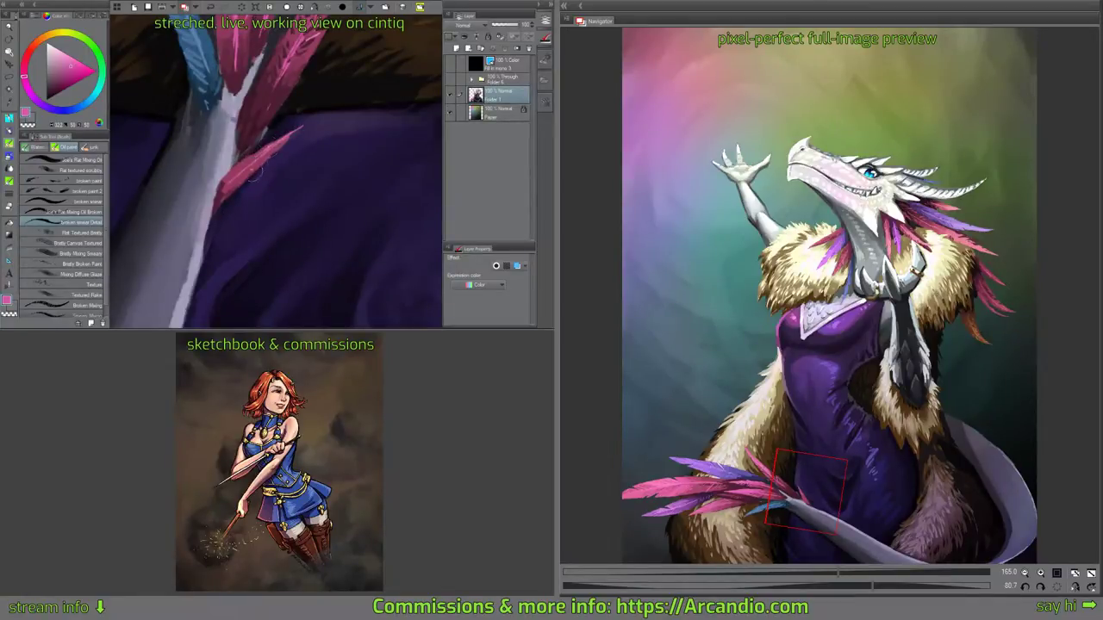
mouse_move(327, 114)
mouse_down()
mouse_move(289, 95)
mouse_move(259, 125)
mouse_up()
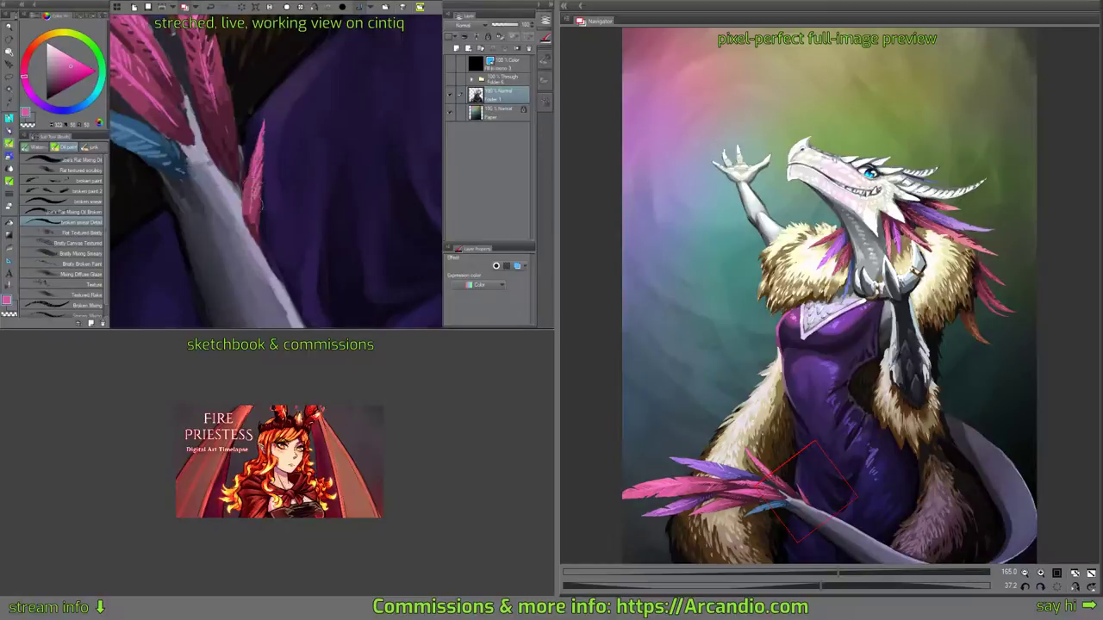
Sample a dark pink and paint the shadowed base of the small feather where it meets the tail.
drag(262, 212, 245, 138)
drag(336, 145, 279, 122)
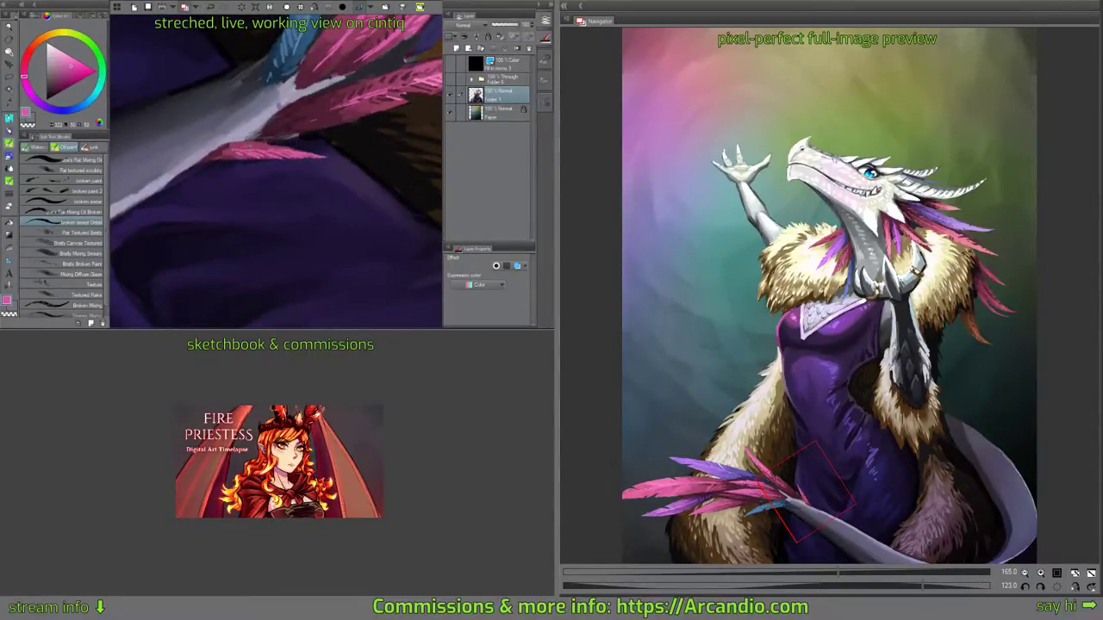
alt+click(232, 140)
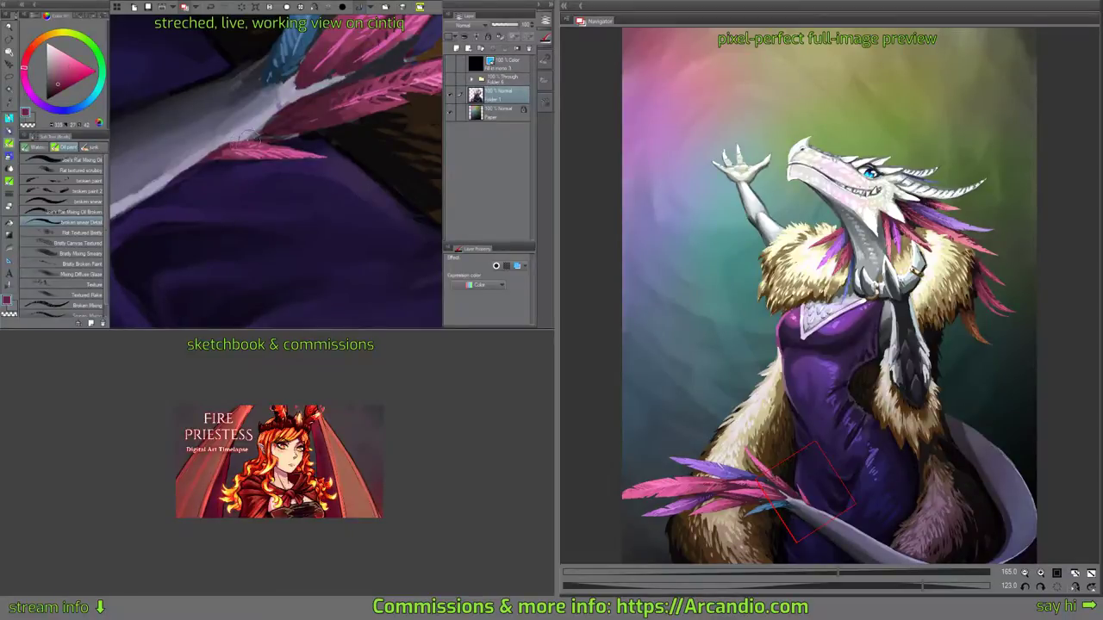
drag(204, 153, 216, 155)
drag(288, 143, 264, 138)
Sample the dress's dark purple and a tail grey to clean the edges where the small feather meets the tail.
key(c)
alt+click(214, 252)
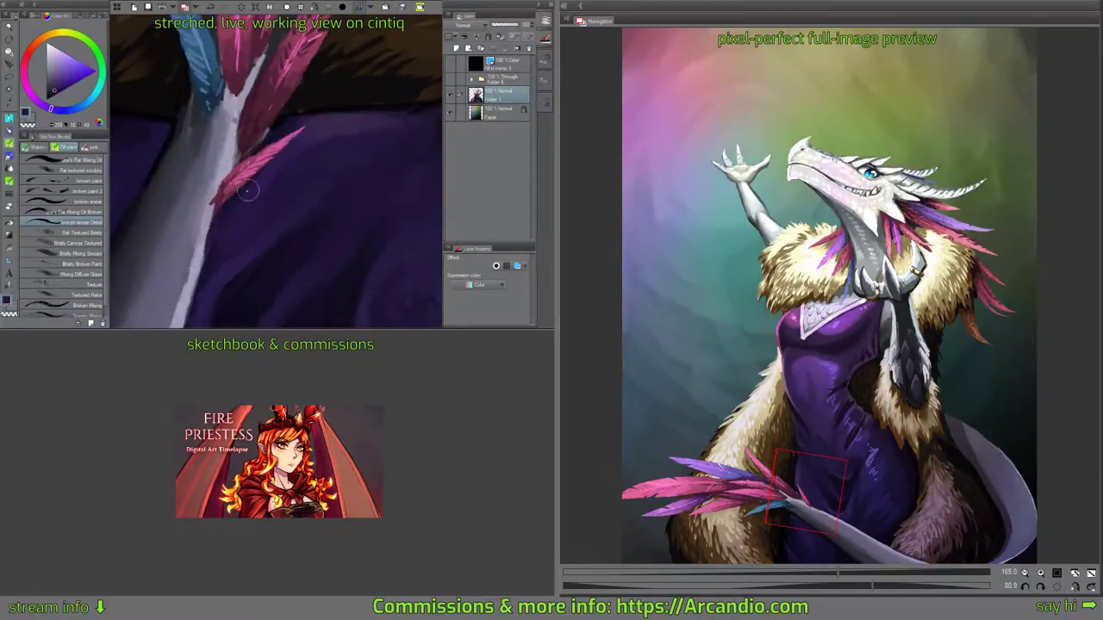
drag(217, 246, 237, 199)
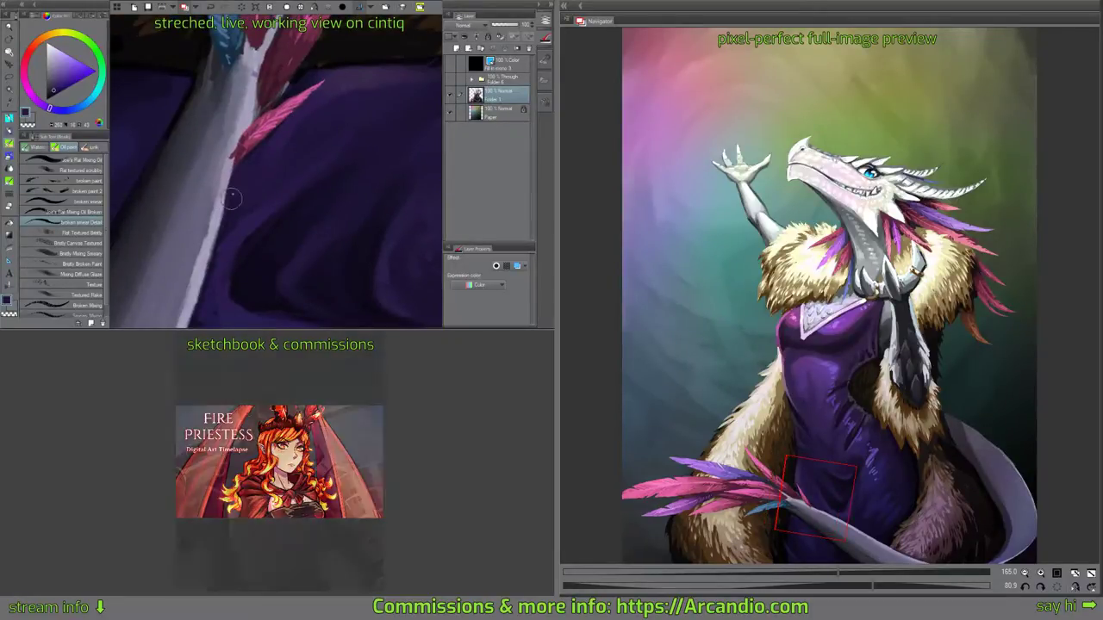
alt+click(220, 241)
mouse_move(232, 199)
mouse_down()
mouse_move(242, 177)
mouse_move(267, 174)
mouse_up()
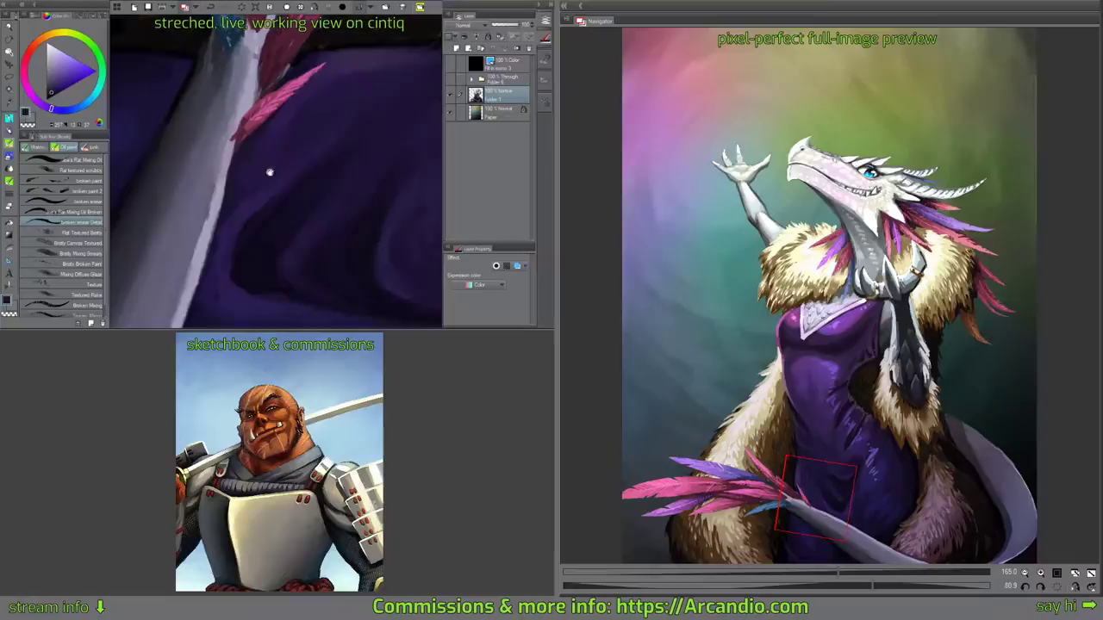
alt+click(230, 152)
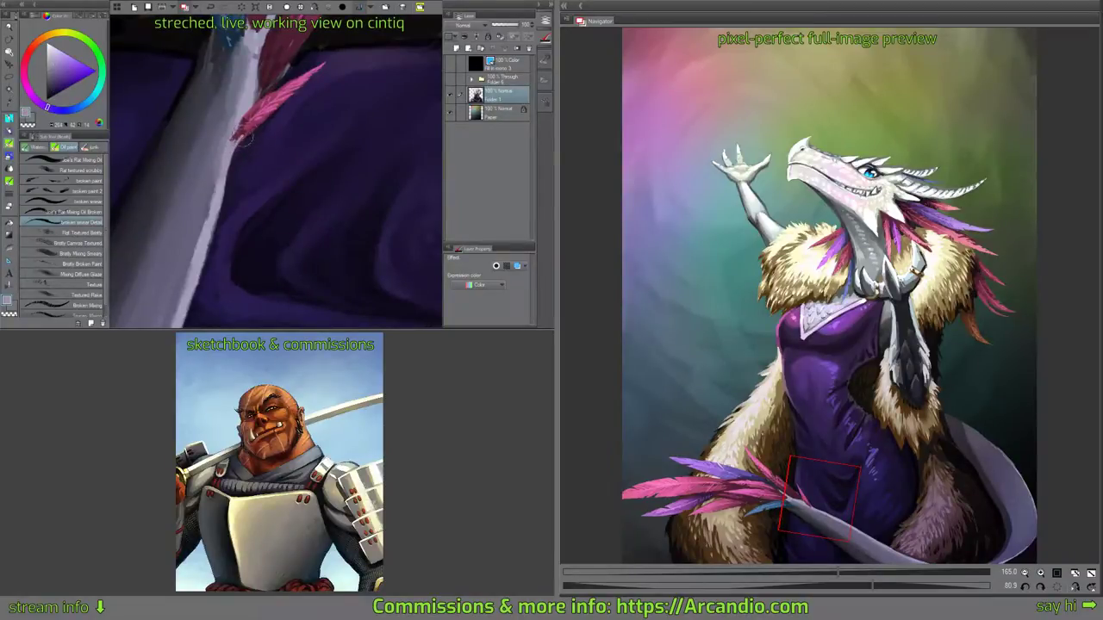
mouse_move(300, 61)
mouse_down()
mouse_move(284, 133)
mouse_move(233, 180)
mouse_up()
Sample dark red and dark purple tones and tidy the gap between the large pink feather and the small one.
alt+click(260, 140)
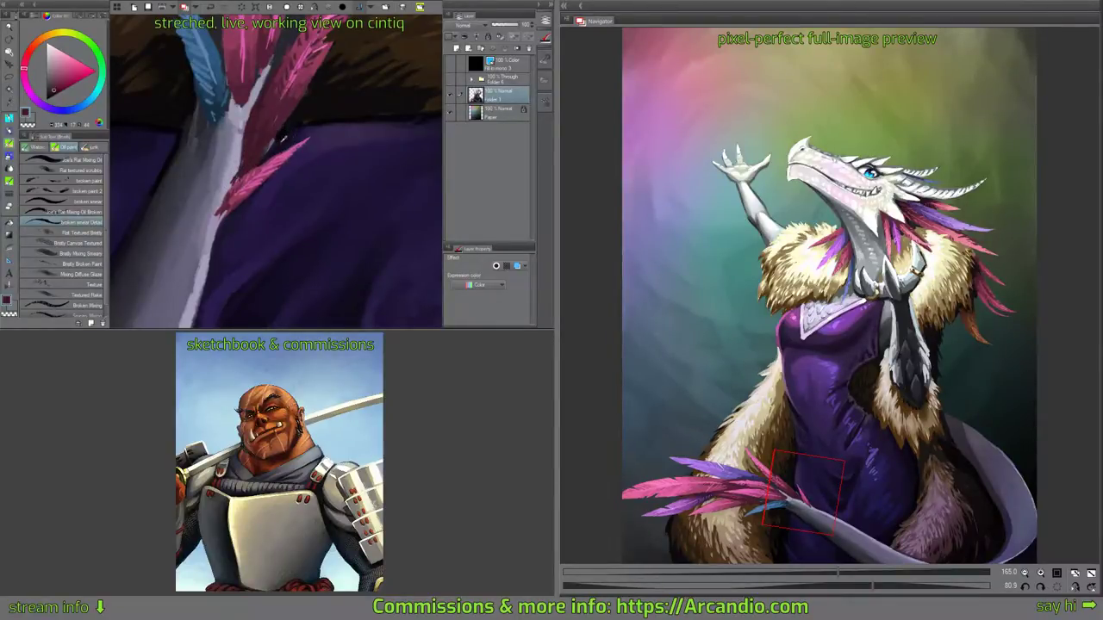
alt+click(281, 137)
drag(319, 120, 331, 34)
alt+click(192, 141)
mouse_move(216, 129)
mouse_down()
mouse_move(284, 160)
mouse_move(242, 204)
mouse_move(317, 143)
mouse_move(357, 251)
mouse_up()
alt+click(331, 177)
alt+click(304, 157)
alt+click(311, 150)
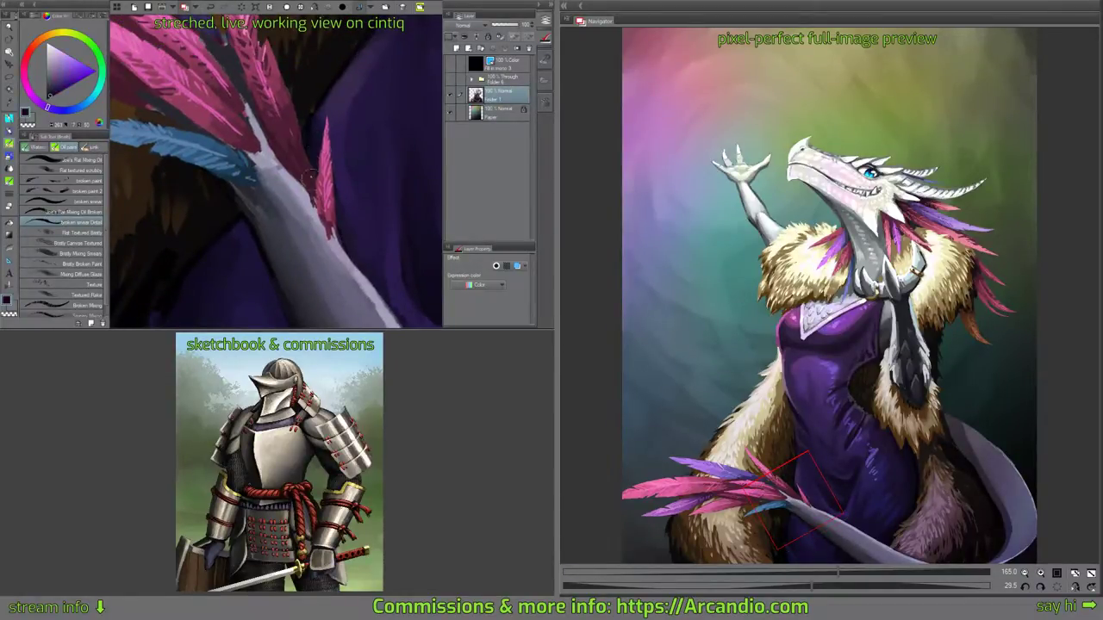
drag(305, 167, 312, 187)
mouse_move(309, 143)
mouse_down()
mouse_move(310, 170)
mouse_move(314, 133)
mouse_up()
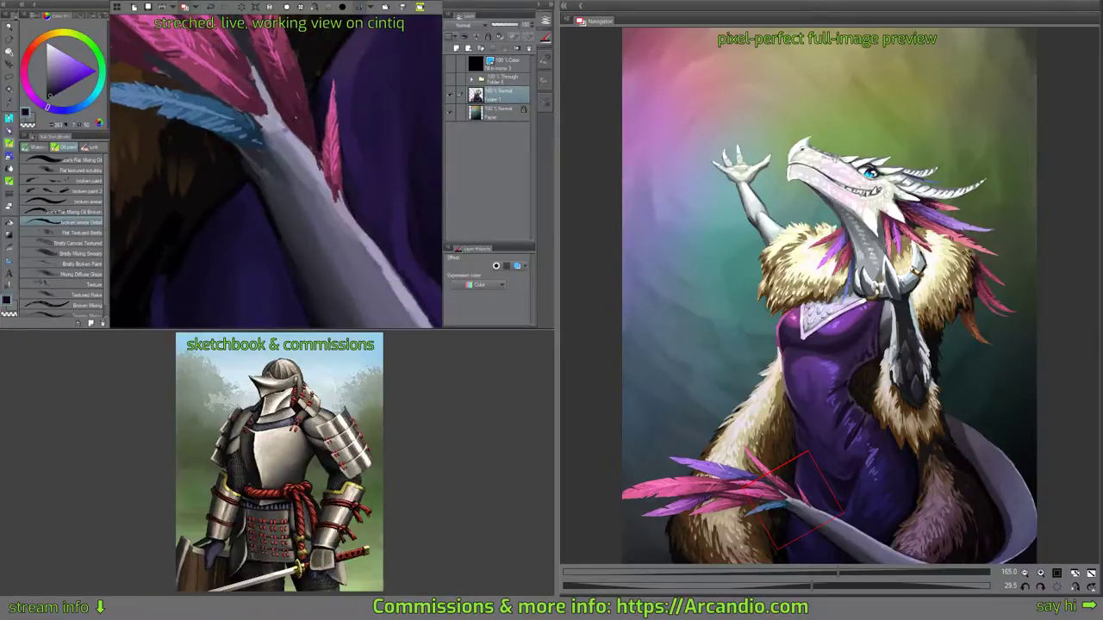
Sample dark tones beside the tail and clean its shadowed edge just below the blue feather.
alt+click(264, 183)
mouse_move(267, 197)
mouse_down()
mouse_move(292, 250)
mouse_move(282, 198)
mouse_up()
alt+click(263, 159)
alt+click(251, 148)
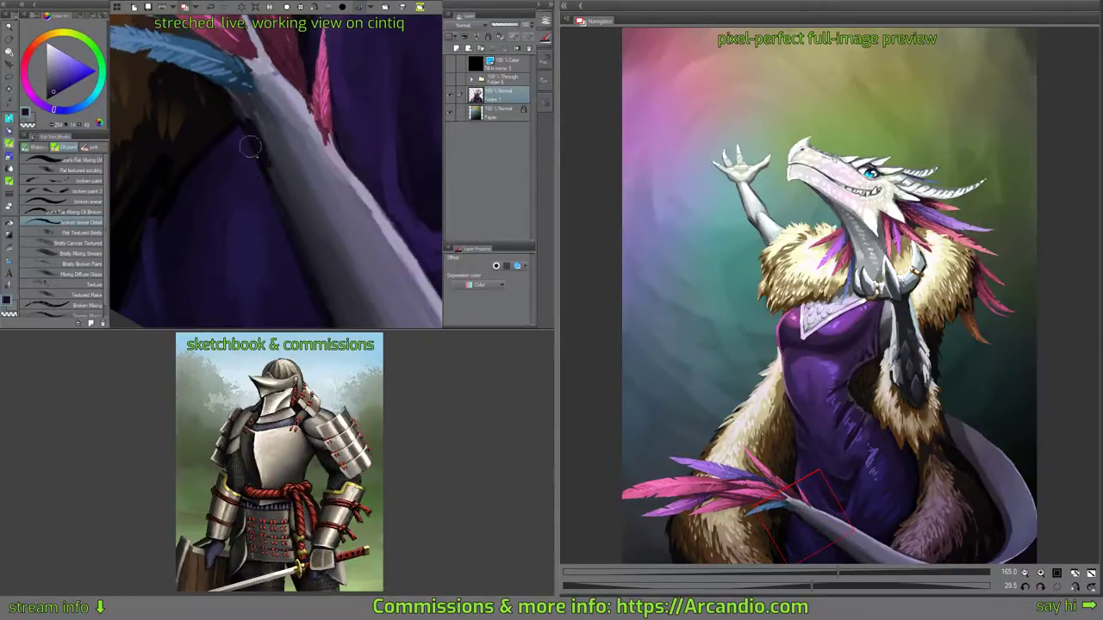
drag(242, 123, 279, 192)
alt+click(254, 174)
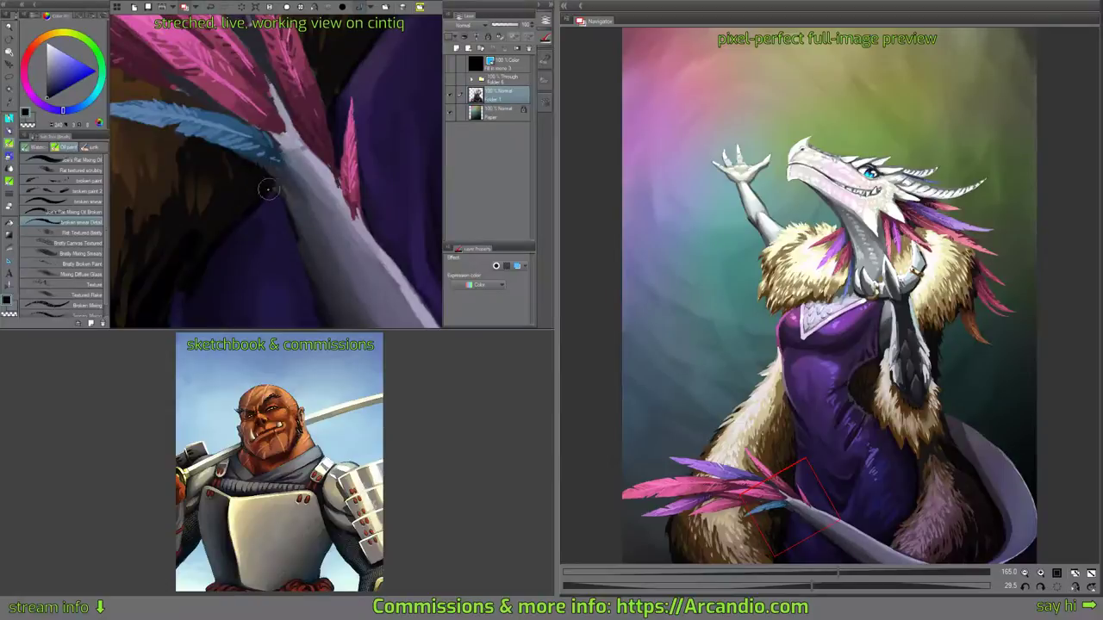
alt+click(249, 208)
alt+click(252, 208)
mouse_move(258, 206)
mouse_down()
mouse_move(282, 199)
mouse_move(284, 222)
mouse_up()
Smooth the tail's shadow-side contour against the purple dress along its length.
drag(335, 193, 281, 105)
drag(387, 129, 322, 137)
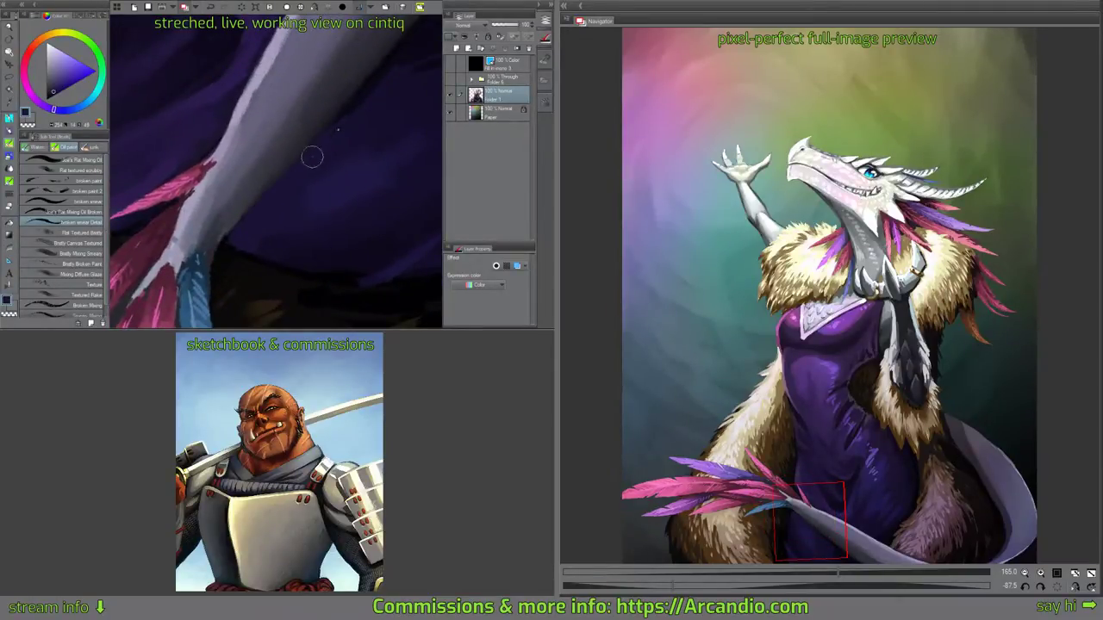
drag(312, 156, 250, 232)
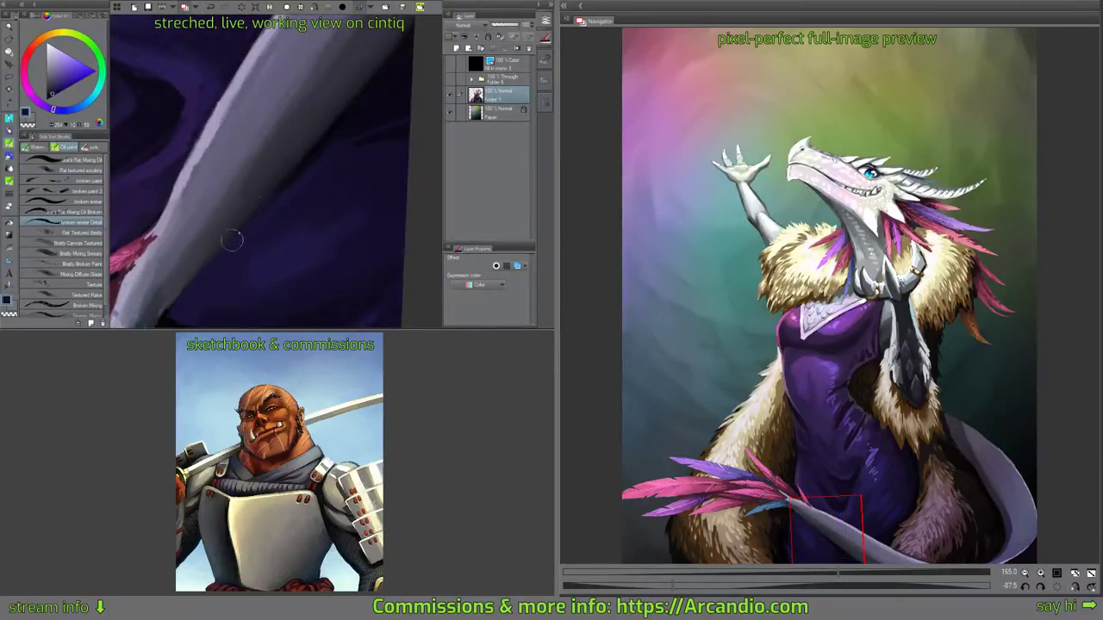
drag(275, 176, 327, 143)
mouse_move(384, 102)
mouse_down()
mouse_move(335, 133)
mouse_move(318, 179)
mouse_up()
scroll(327, 164, down, 2)
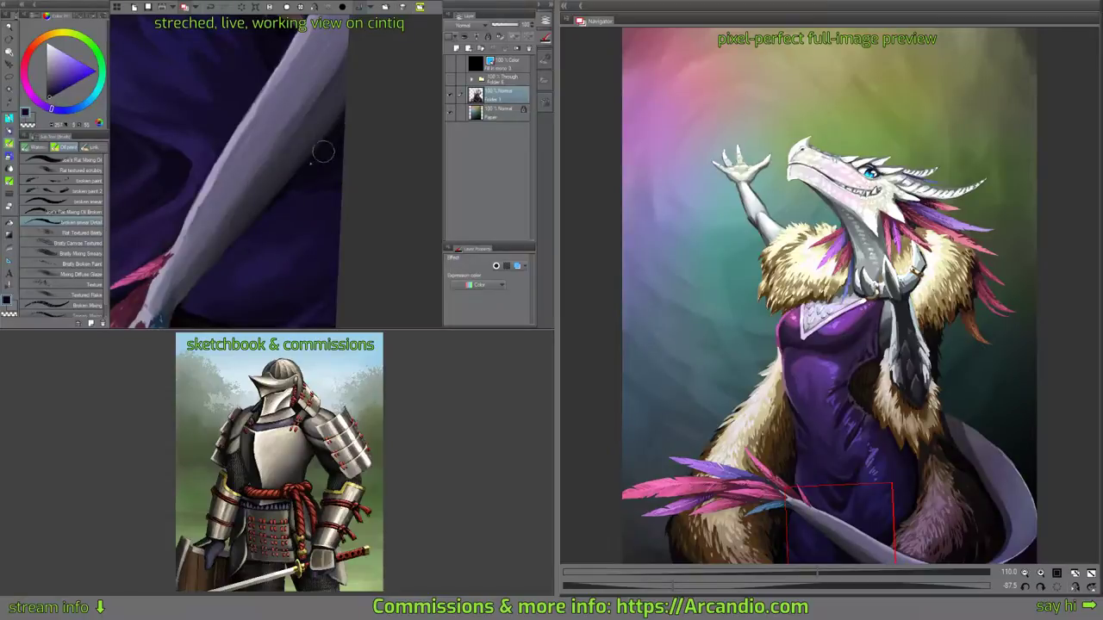
scroll(331, 155, up, 2)
mouse_move(329, 168)
mouse_down()
mouse_move(351, 133)
mouse_move(322, 198)
mouse_move(310, 194)
mouse_move(367, 165)
mouse_up()
Sample the dress's dark purple and sharpen the tail's light edge beyond the small pink feather.
alt+click(261, 149)
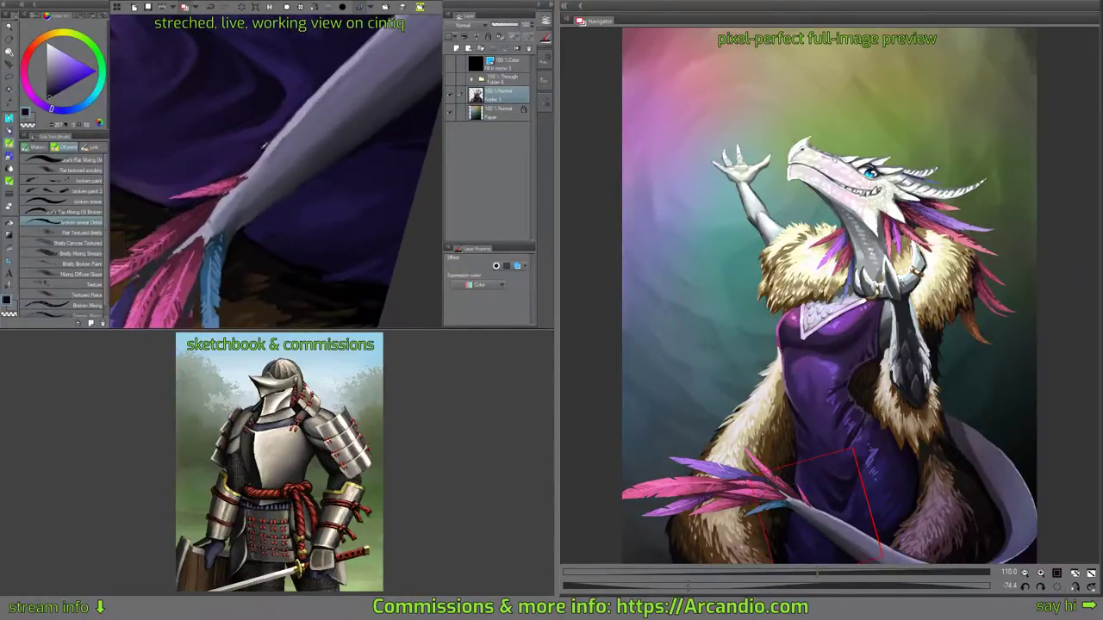
mouse_move(264, 153)
mouse_down()
mouse_move(293, 113)
mouse_move(287, 146)
mouse_move(264, 163)
mouse_up()
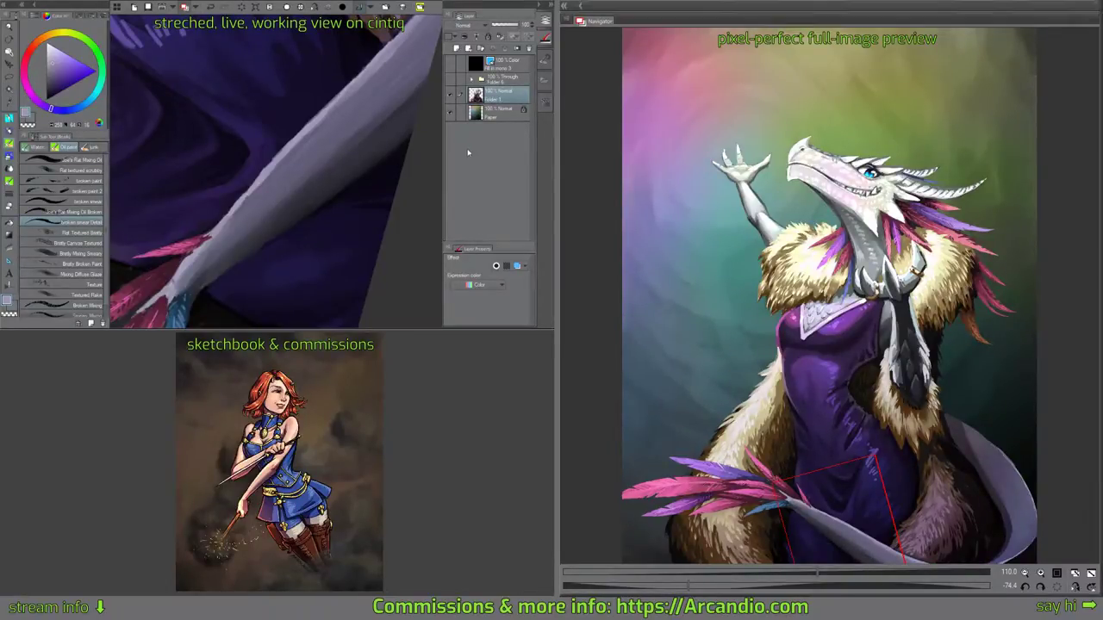
drag(250, 256, 345, 190)
Sample dark pink and blue at the feather bases and blend the tail's tip into the feathers with short strokes.
alt+click(259, 206)
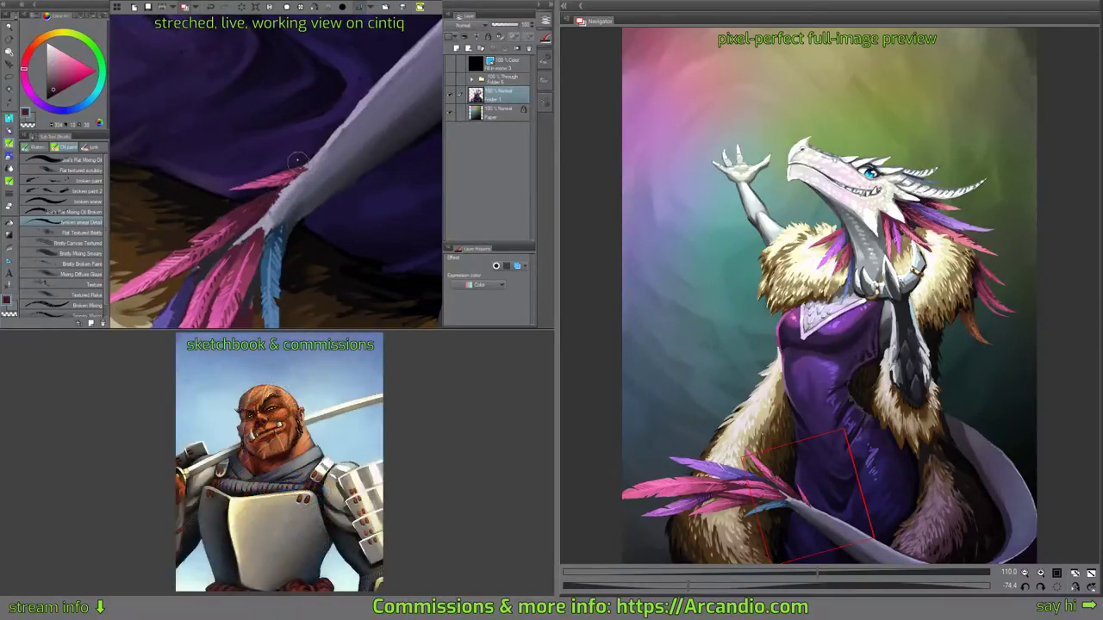
drag(285, 225, 292, 199)
alt+click(290, 207)
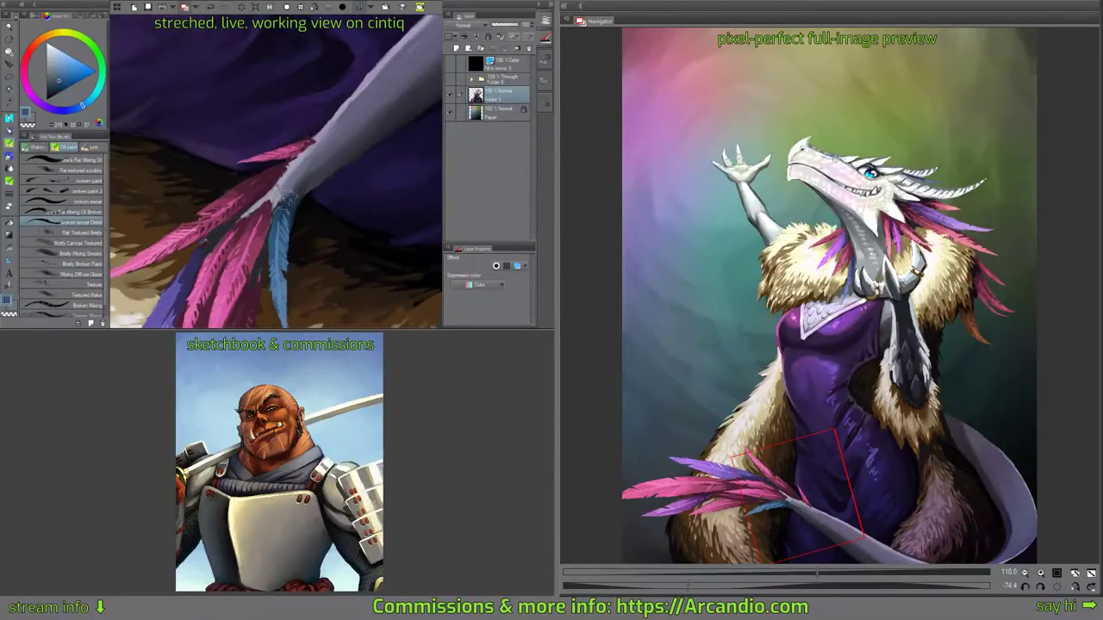
alt+click(289, 180)
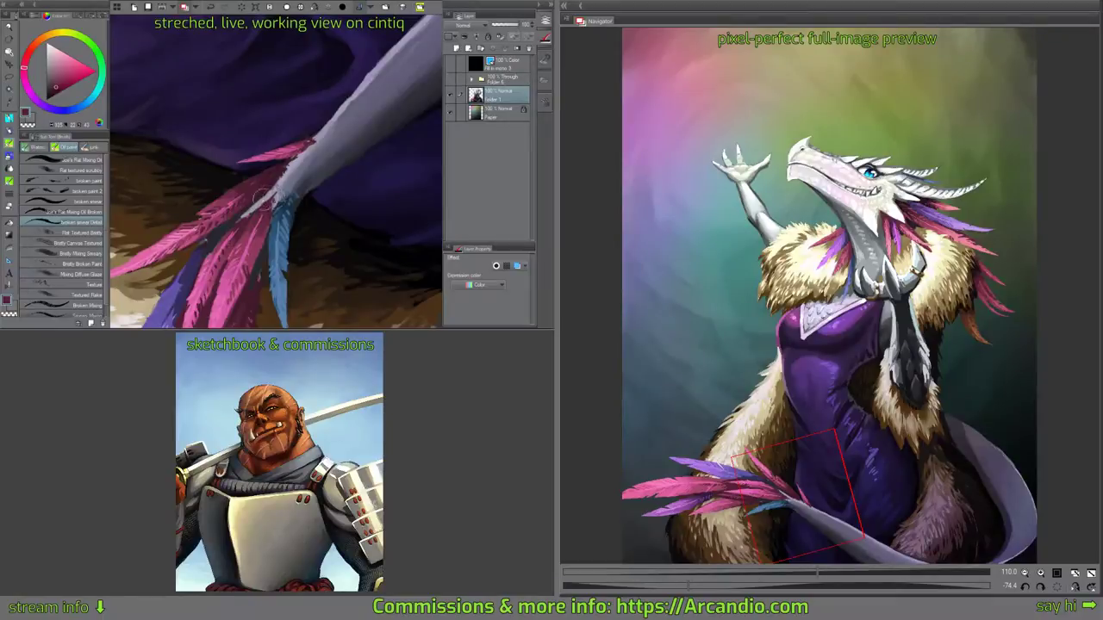
drag(256, 195, 285, 161)
Sample fur browns and feather colours and refine the gaps and overlapping edges of the pink and violet feathers.
alt+click(231, 221)
alt+click(220, 217)
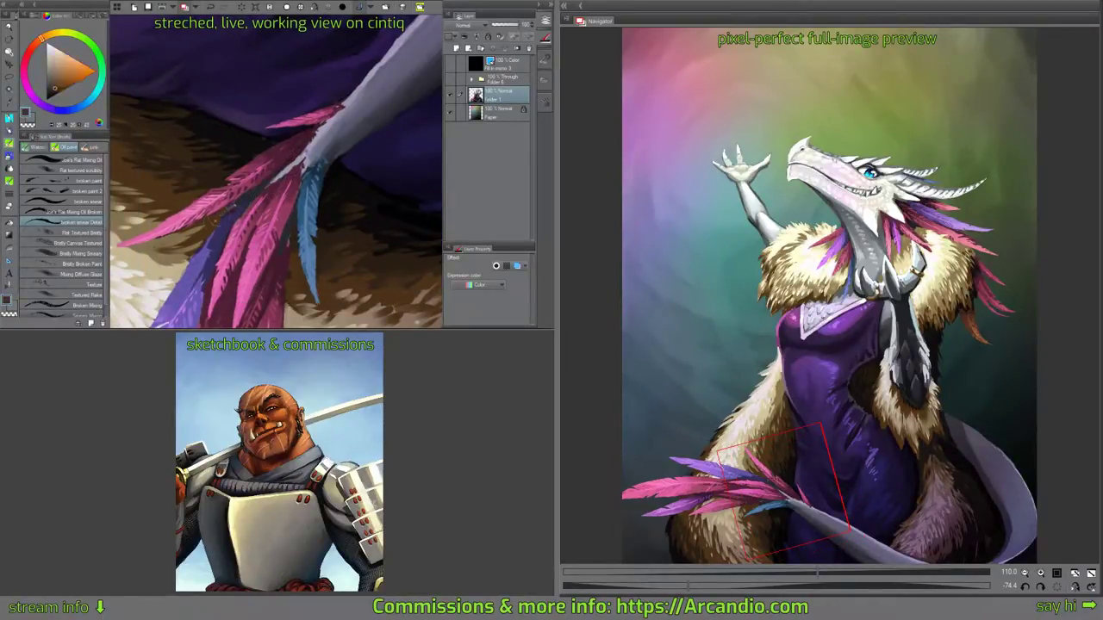
drag(209, 231, 302, 126)
alt+click(271, 175)
drag(350, 177, 353, 136)
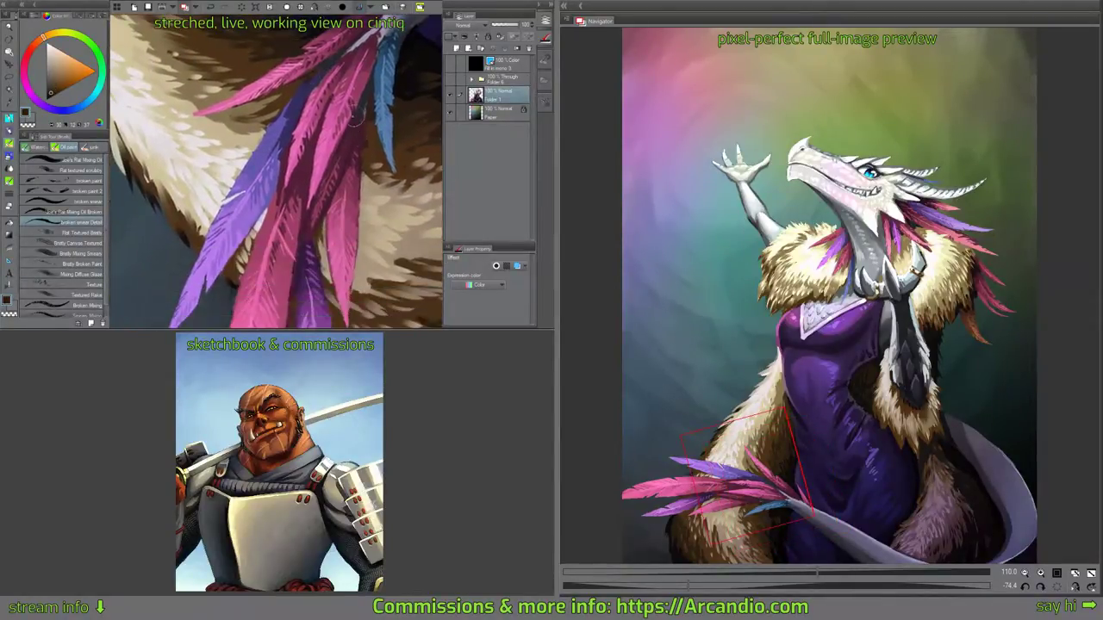
mouse_move(313, 166)
mouse_down()
mouse_move(290, 134)
mouse_move(309, 112)
mouse_move(309, 126)
mouse_up()
alt+click(255, 112)
alt+click(268, 182)
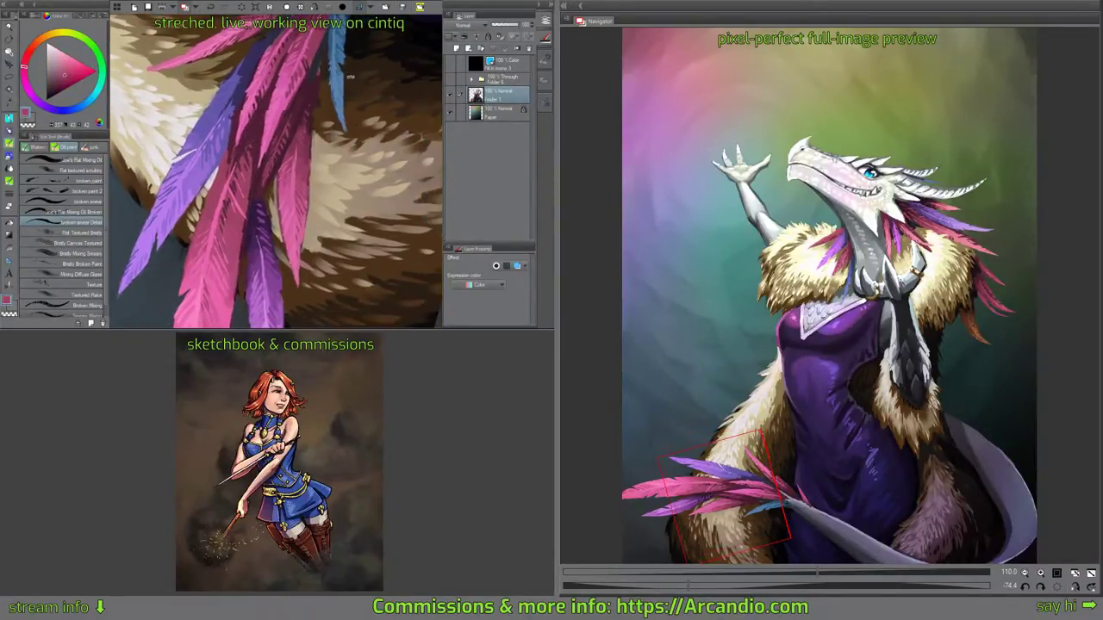
drag(348, 77, 381, 123)
mouse_move(300, 180)
mouse_down()
mouse_move(324, 152)
mouse_move(269, 150)
mouse_move(384, 112)
mouse_move(336, 138)
mouse_move(312, 179)
mouse_up()
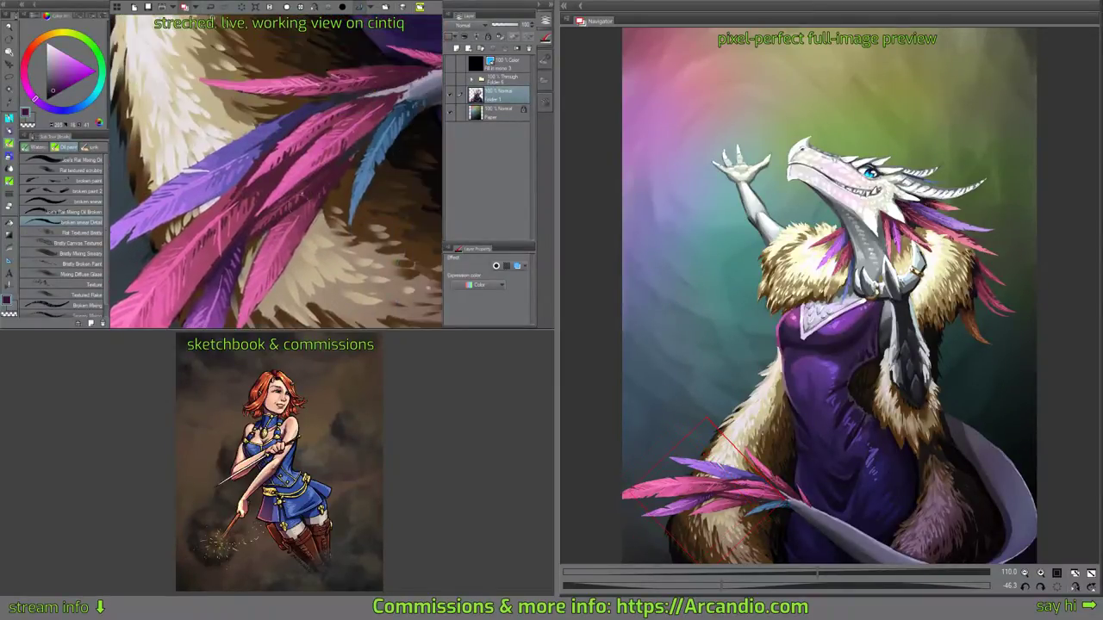
Switch to the Fur brush and paint short dark mauve strokes across the shadowed fur inside the tail's curve.
key(ctrl+0)
scroll(356, 211, up, 2)
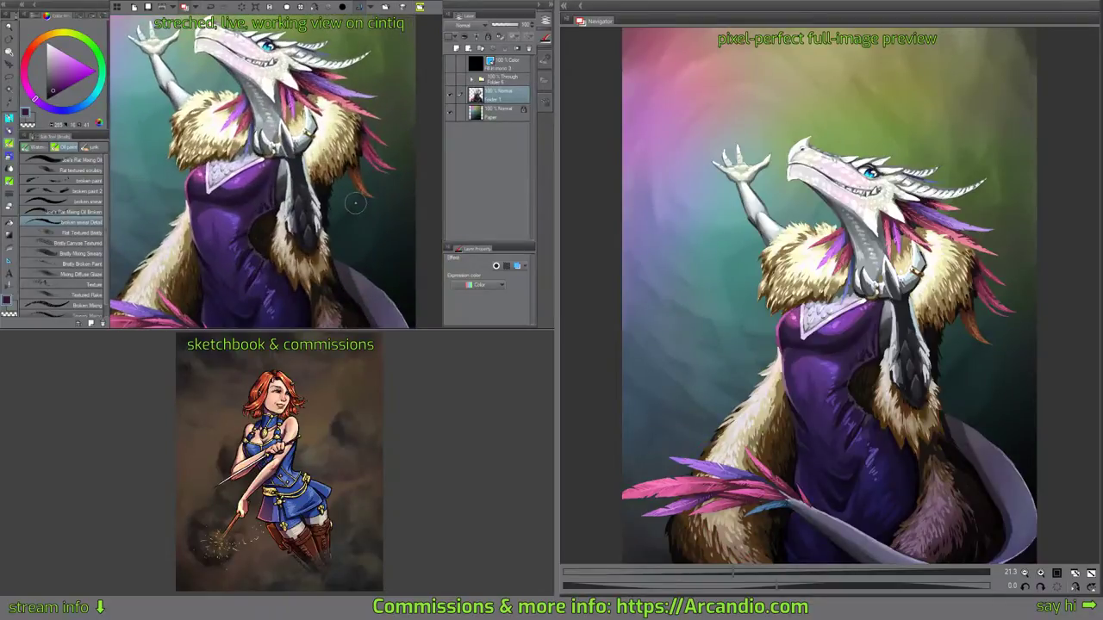
drag(365, 222, 371, 166)
drag(336, 206, 350, 171)
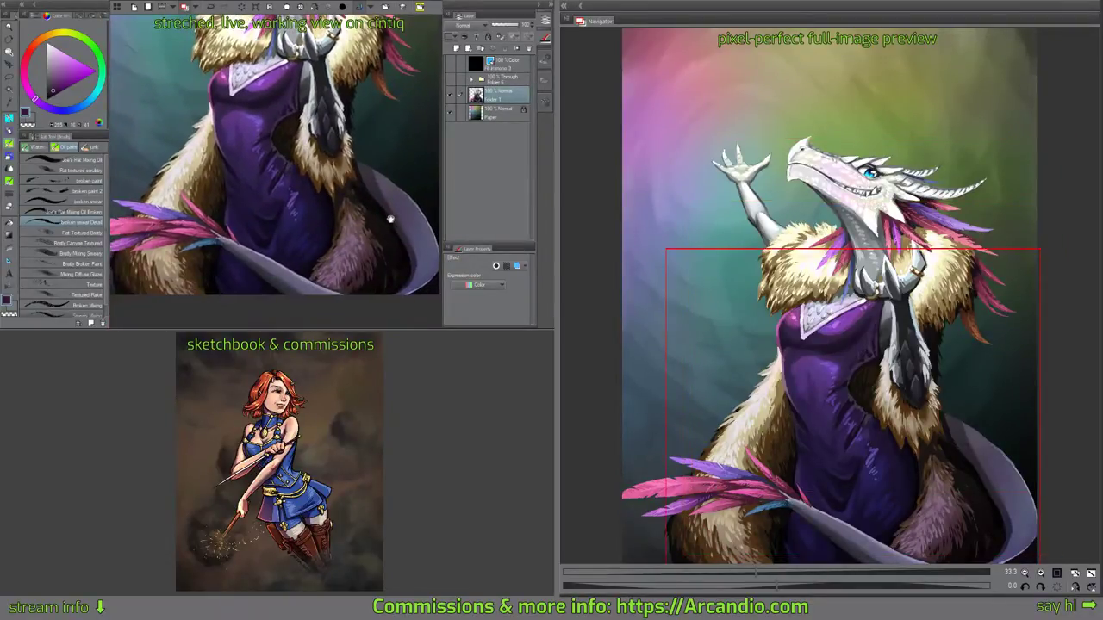
drag(389, 216, 314, 151)
scroll(289, 187, up, 3)
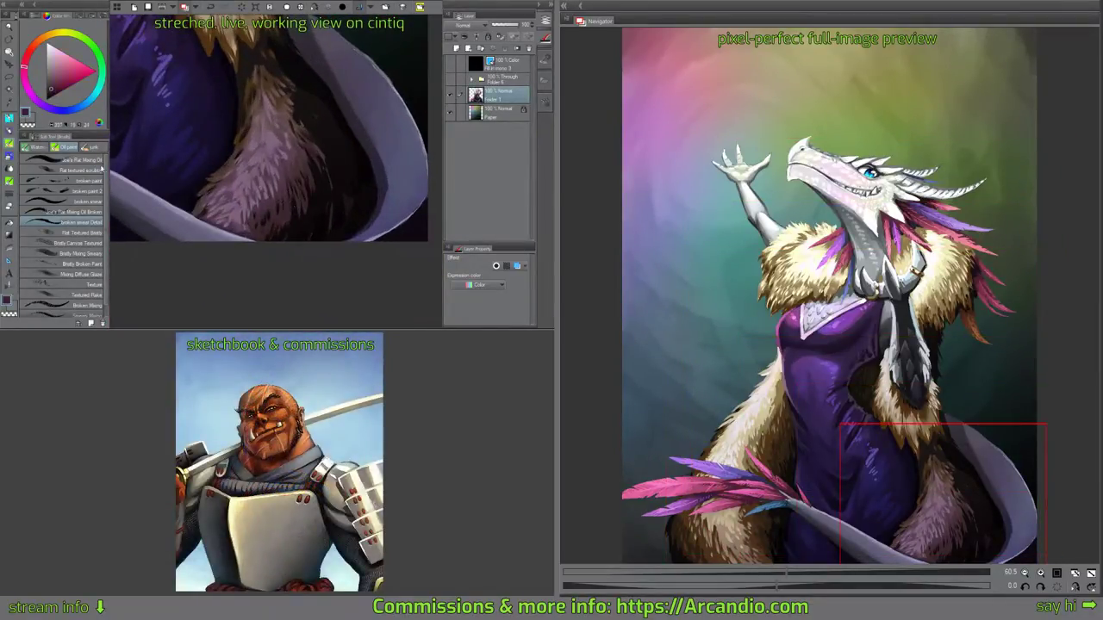
click(10, 182)
drag(286, 172, 273, 176)
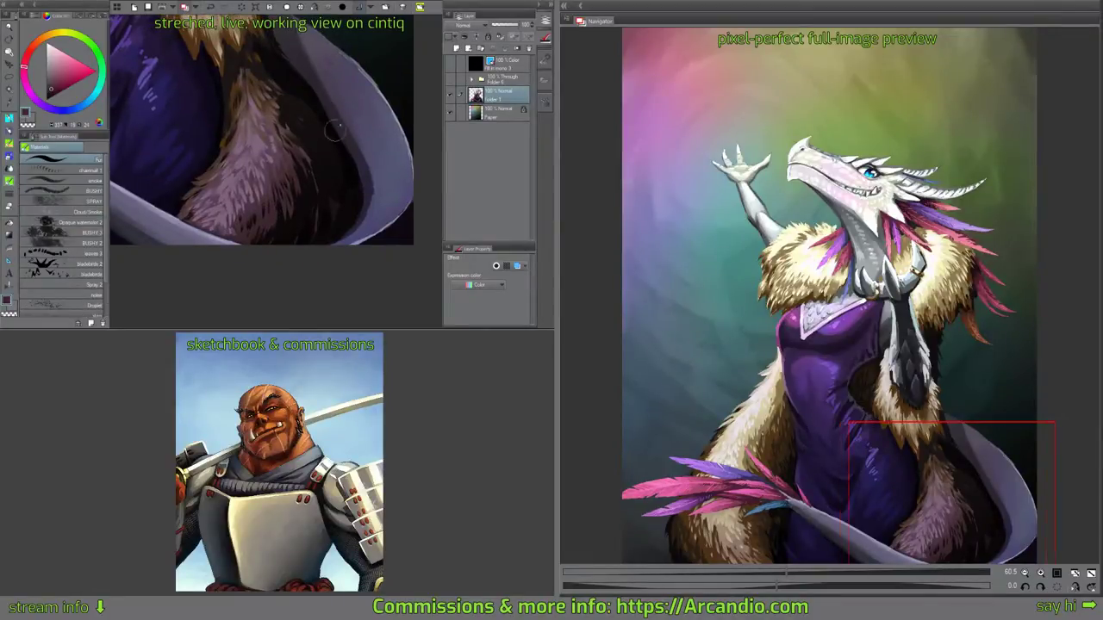
drag(308, 211, 331, 147)
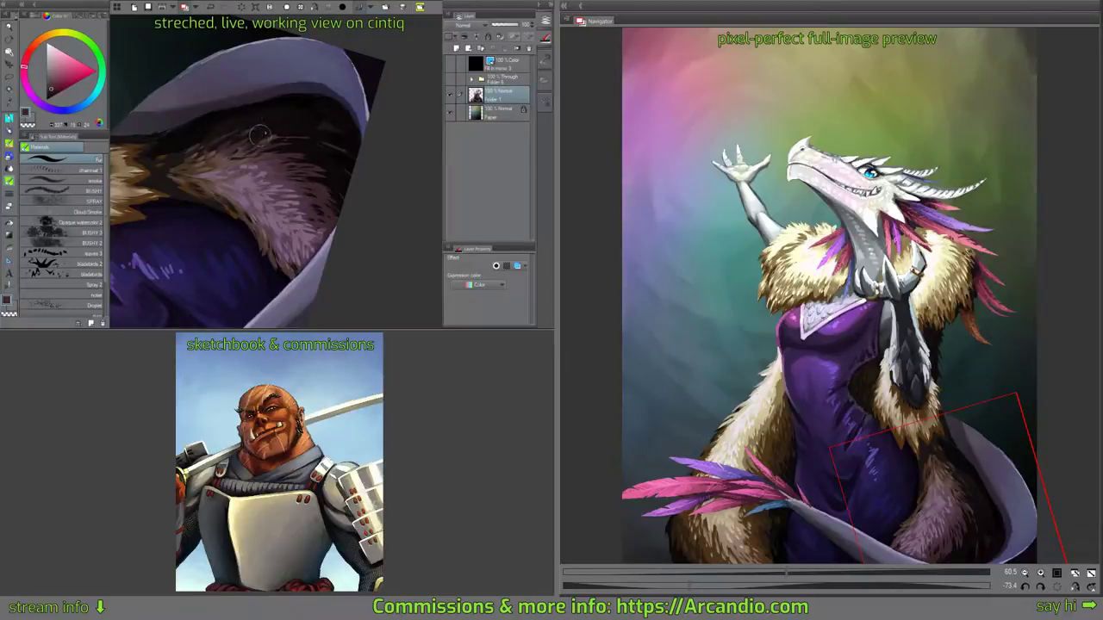
drag(350, 135, 316, 104)
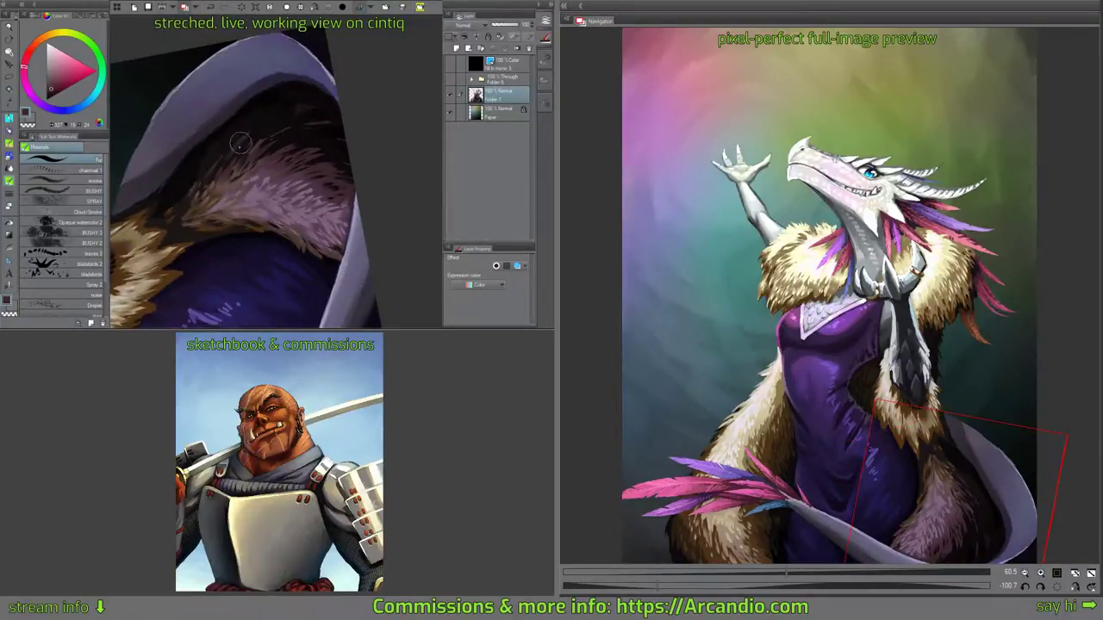
drag(328, 131, 242, 141)
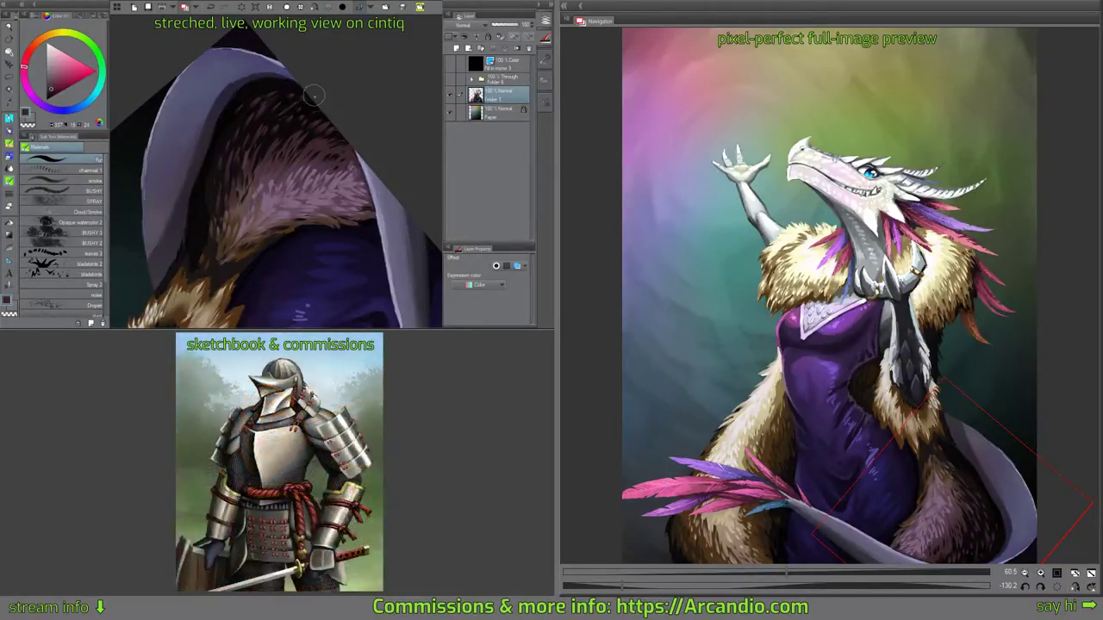
Sample near-black tones from the fur's shadow and add dark strokes between the mauve tufts beneath the tail's inner edge.
drag(332, 74, 370, 138)
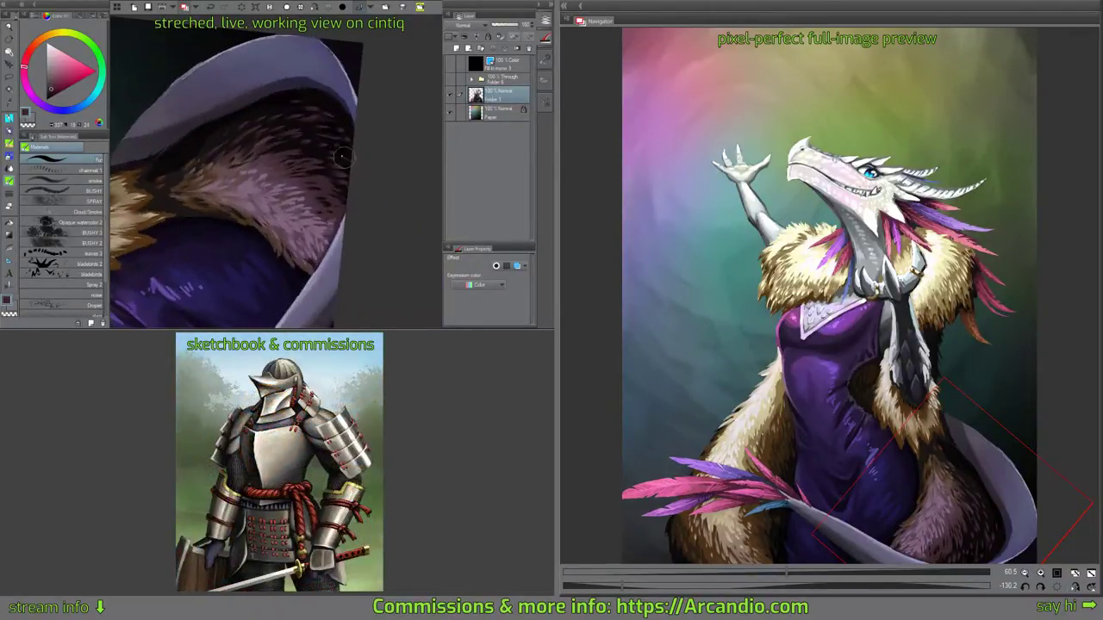
scroll(332, 130, up, 2)
scroll(323, 120, up, 2)
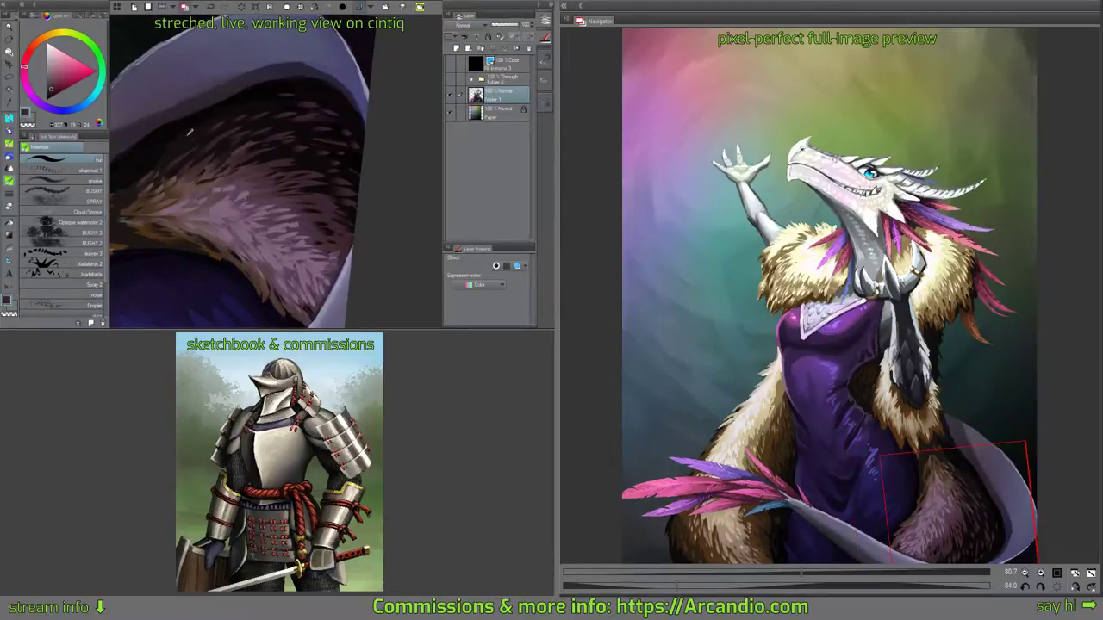
alt+click(189, 131)
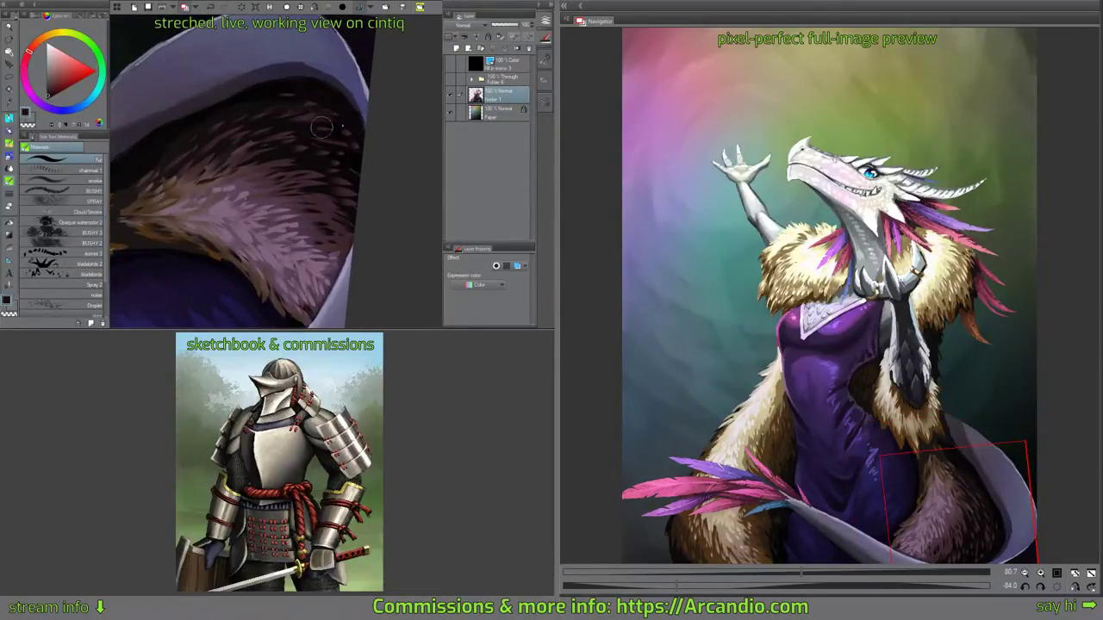
alt+click(281, 88)
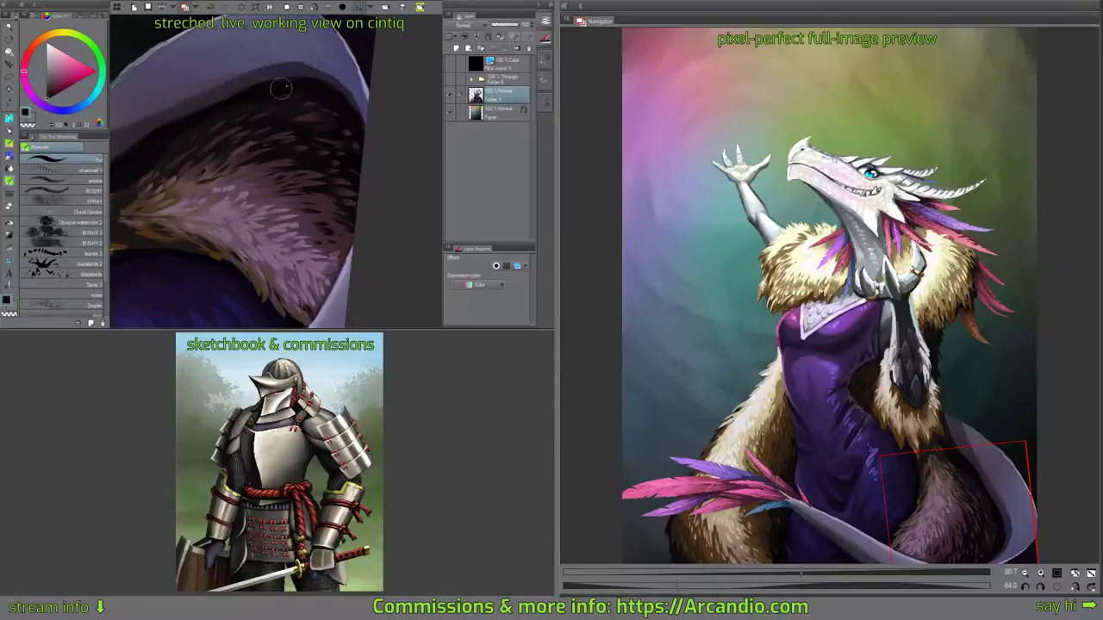
drag(322, 124, 297, 129)
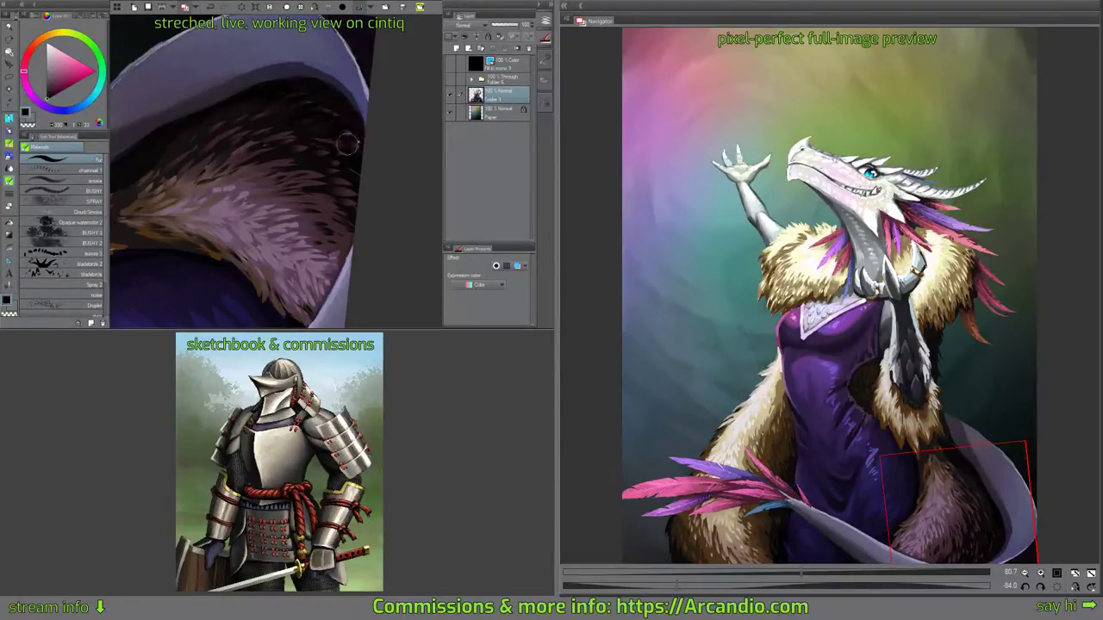
Add dark strokes to the shadowed fur inside the tail's curve, and paint sampled brown along the fur's edge beside the dress.
drag(176, 144, 201, 128)
drag(292, 118, 282, 130)
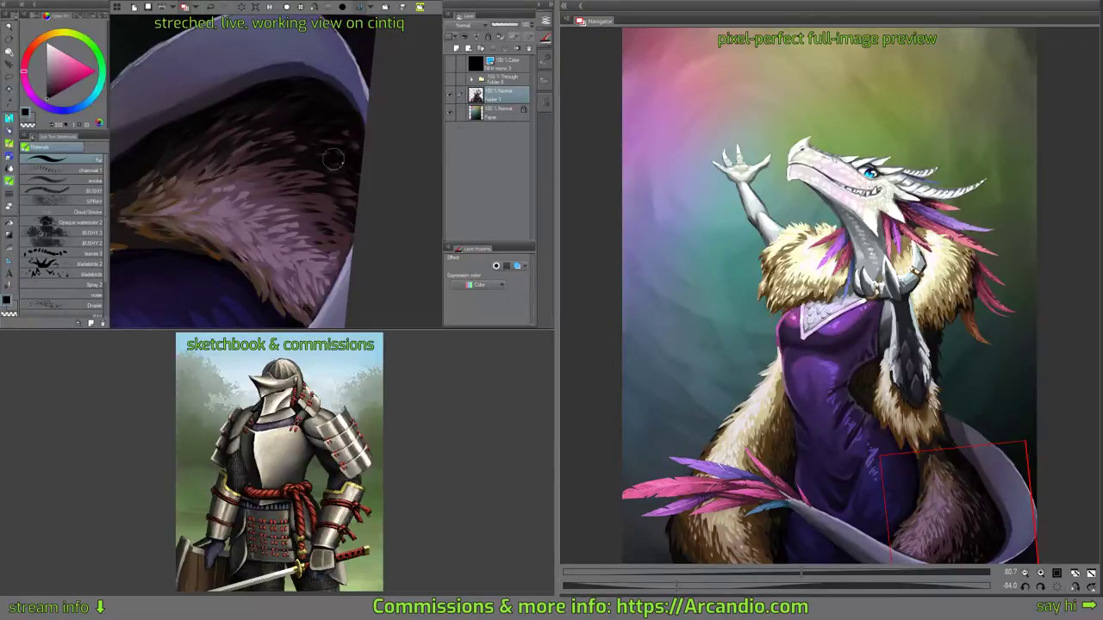
mouse_move(347, 191)
mouse_down()
mouse_move(258, 172)
mouse_move(257, 129)
mouse_up()
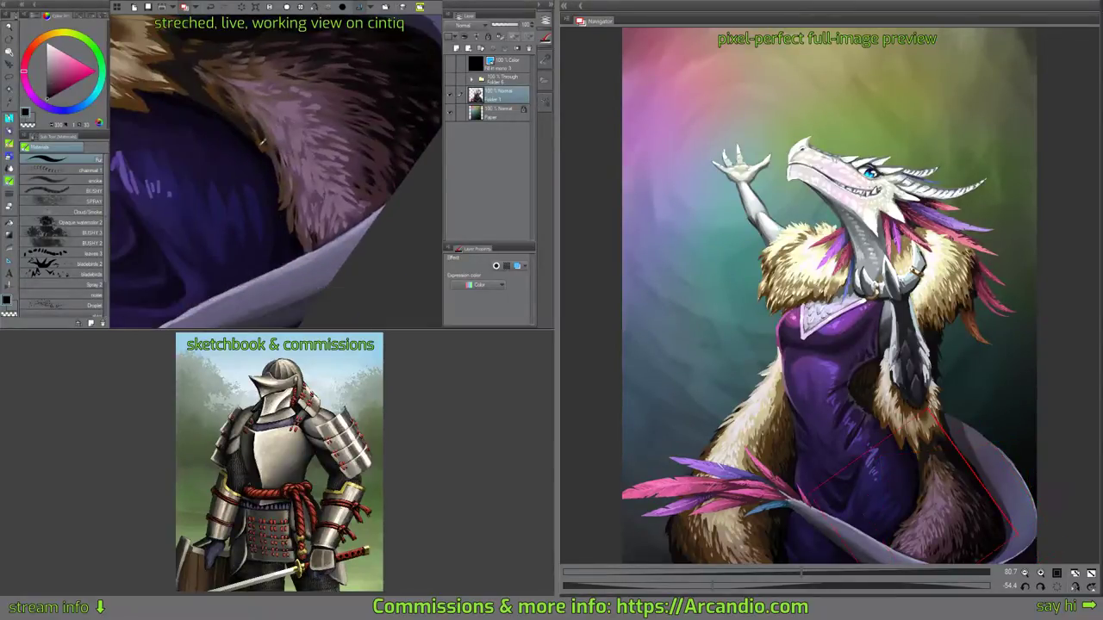
alt+click(260, 142)
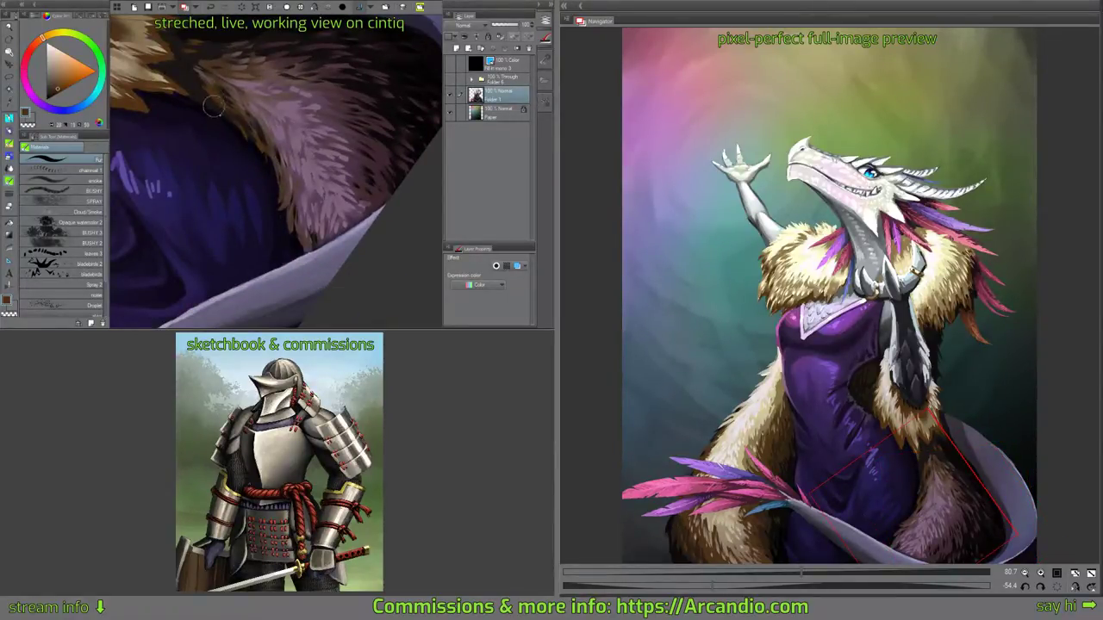
drag(199, 83, 296, 138)
mouse_move(320, 98)
mouse_down()
mouse_move(346, 168)
mouse_move(288, 138)
mouse_move(310, 150)
mouse_move(301, 124)
mouse_move(306, 138)
mouse_move(313, 131)
mouse_move(315, 156)
mouse_move(360, 136)
mouse_up()
Sample mauve, brown and dark blue tones and refine the boundary between the shadowed fur and the purple dress.
alt+click(303, 160)
alt+click(302, 137)
mouse_move(372, 184)
mouse_down()
mouse_move(344, 163)
mouse_move(297, 204)
mouse_move(334, 157)
mouse_up()
alt+click(299, 195)
mouse_move(361, 110)
mouse_down()
mouse_move(337, 64)
mouse_move(310, 143)
mouse_up()
mouse_move(348, 111)
mouse_down()
mouse_move(362, 134)
mouse_move(351, 145)
mouse_up()
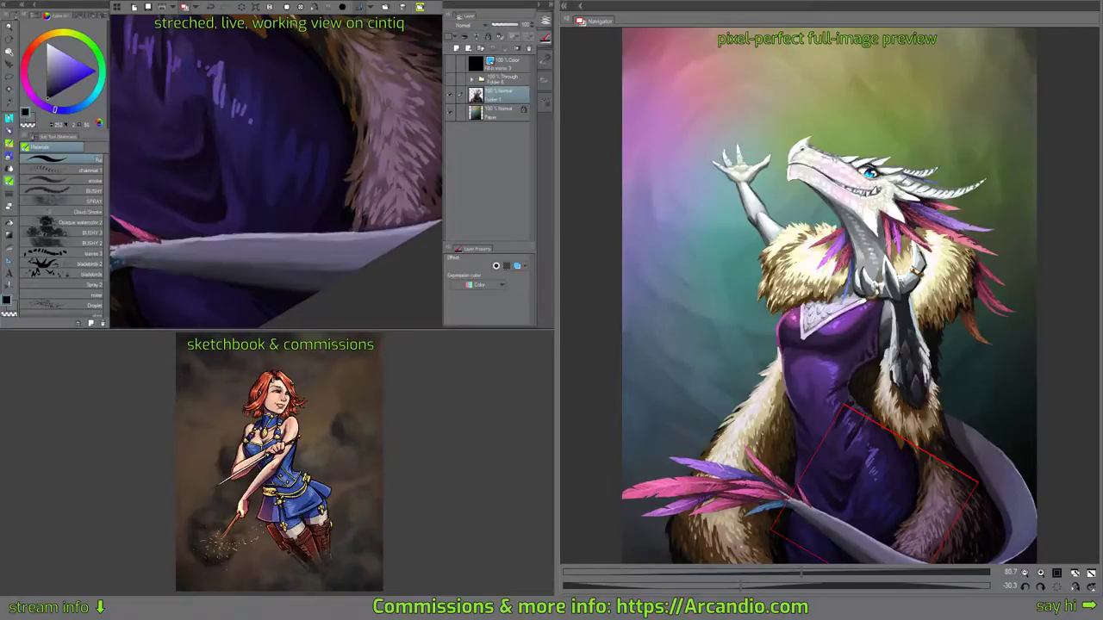
Sample the dress's blue-violet highlight and paint short highlight strokes at the hip with the broken smear oil brush.
drag(298, 147, 370, 246)
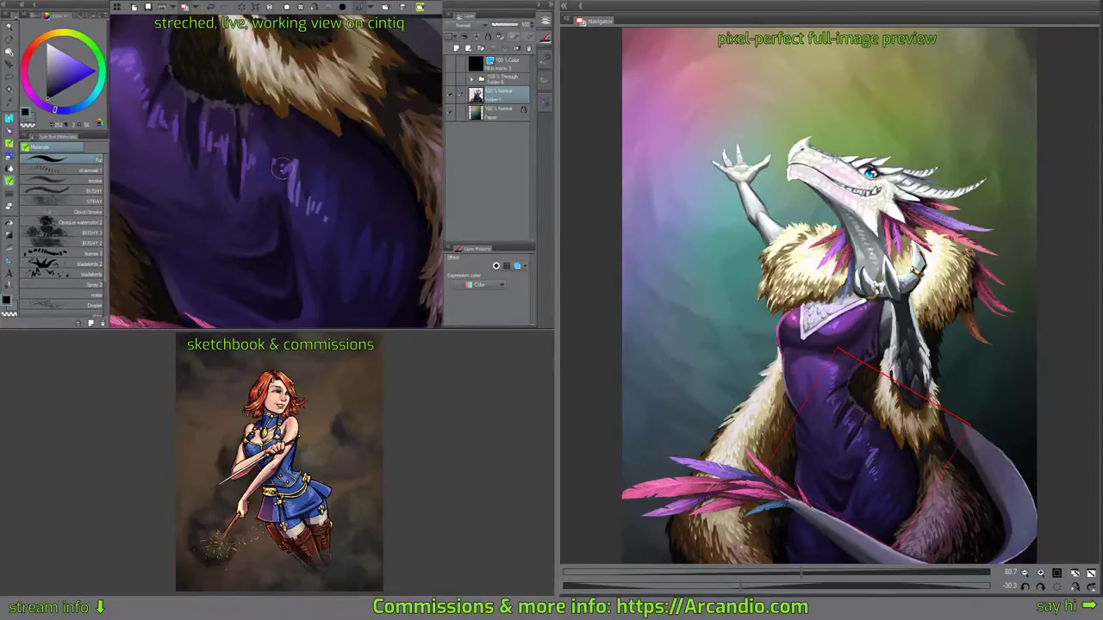
key(ctrl+plus)
scroll(297, 171, up, 1)
alt+click(303, 223)
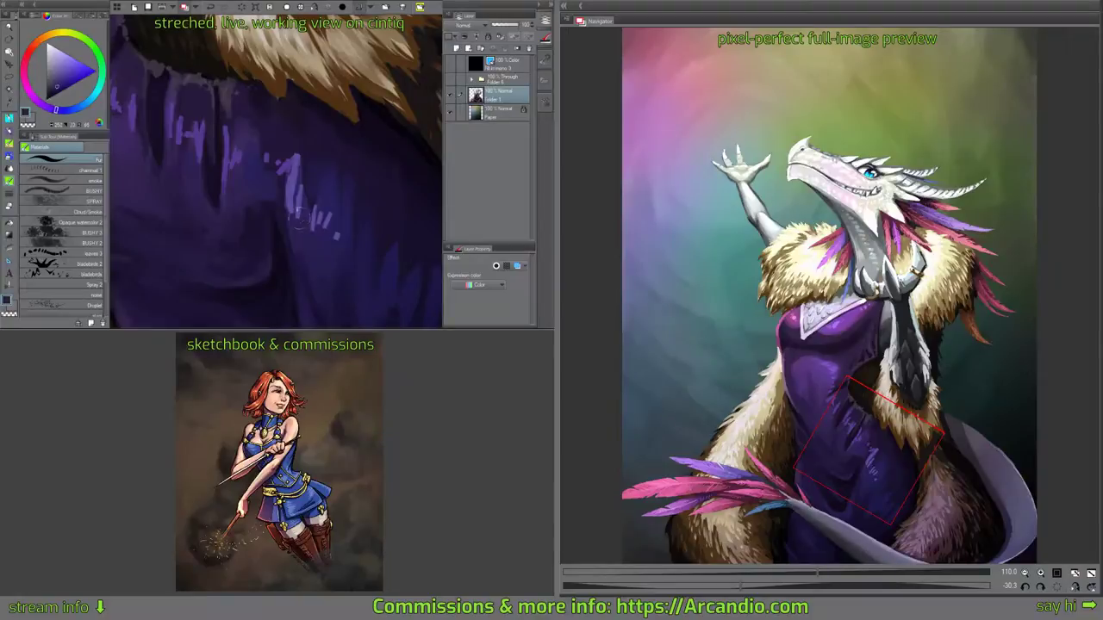
alt+click(294, 178)
click(9, 158)
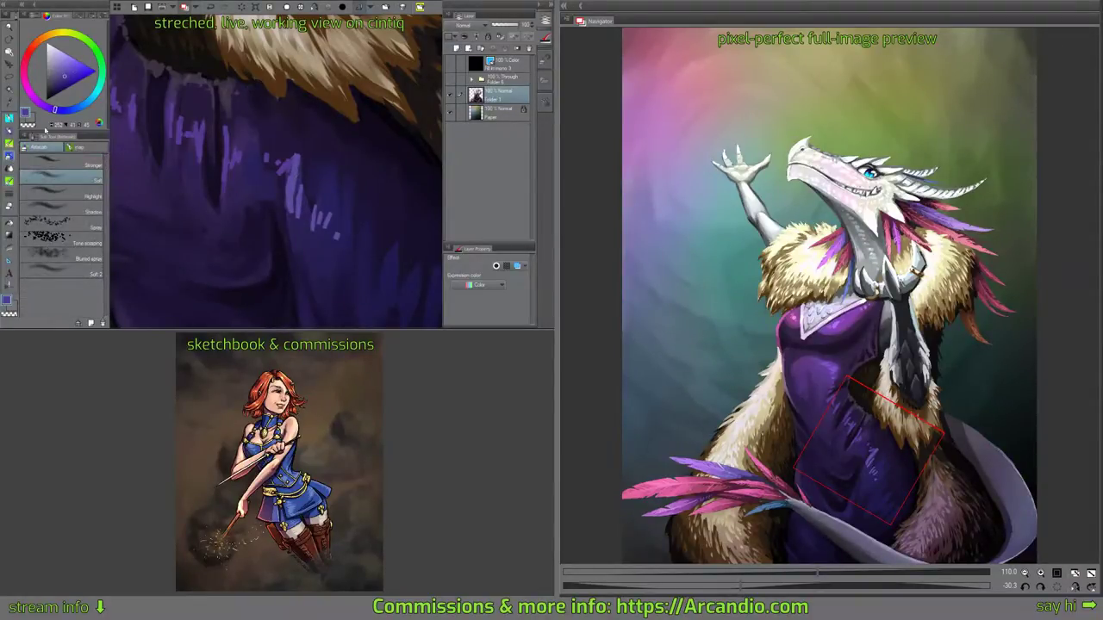
key(b)
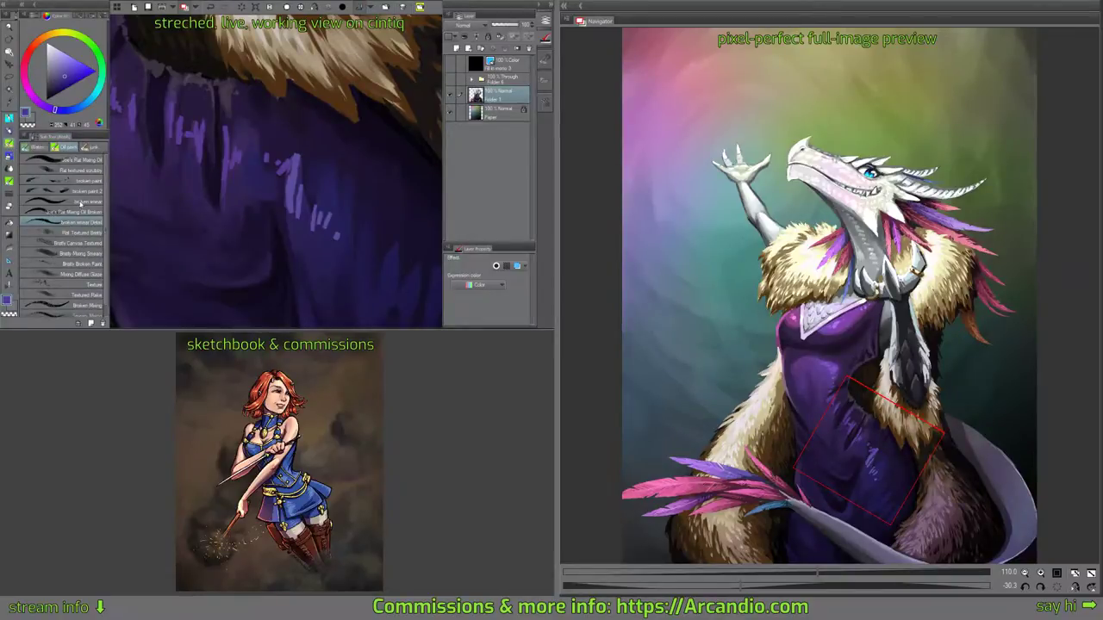
click(80, 203)
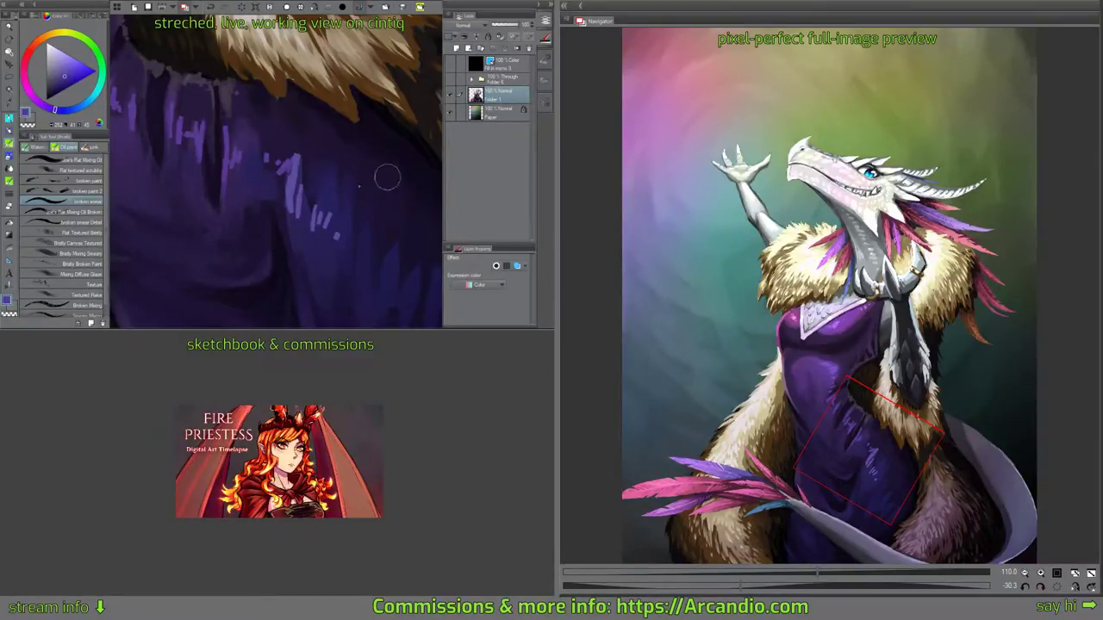
mouse_move(322, 203)
mouse_down()
mouse_move(288, 198)
mouse_move(328, 224)
mouse_move(345, 194)
mouse_move(329, 168)
mouse_move(323, 195)
mouse_move(301, 181)
mouse_move(305, 207)
mouse_up()
Pick a slightly darker blue-violet and extend the short highlight strokes down the curve of the dress's hip.
key(ctrl+minus)
scroll(303, 191, up, 1)
click(63, 80)
mouse_move(287, 161)
mouse_down()
mouse_move(310, 190)
mouse_move(305, 168)
mouse_move(319, 210)
mouse_move(327, 182)
mouse_move(341, 207)
mouse_up()
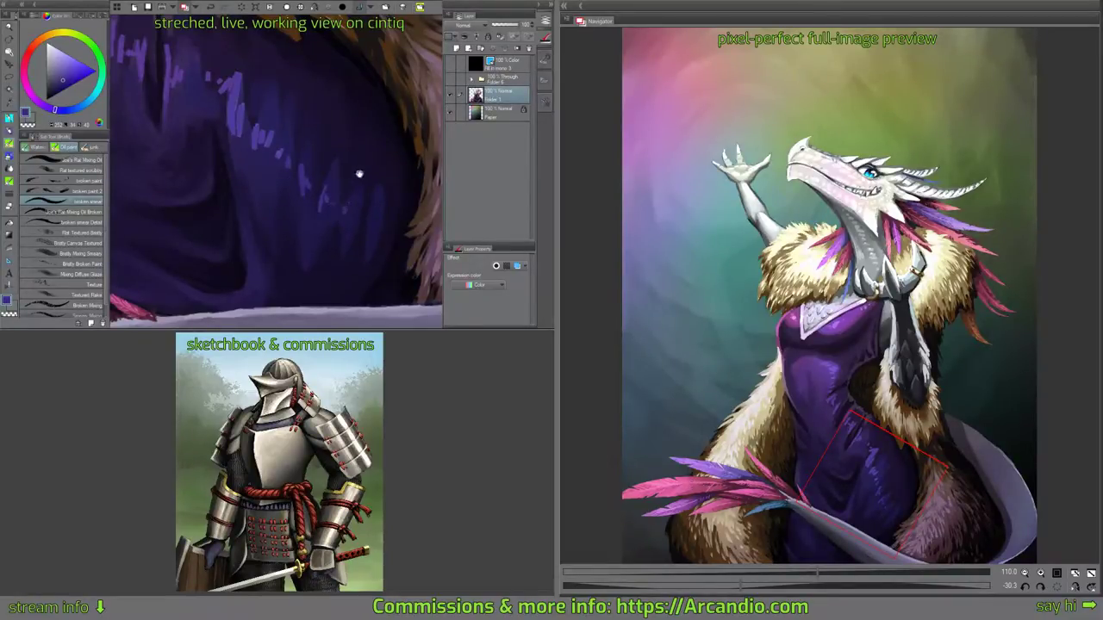
drag(341, 167, 342, 133)
mouse_move(243, 81)
mouse_down()
mouse_move(343, 203)
mouse_move(347, 172)
mouse_move(294, 165)
mouse_move(241, 80)
mouse_move(255, 95)
mouse_up()
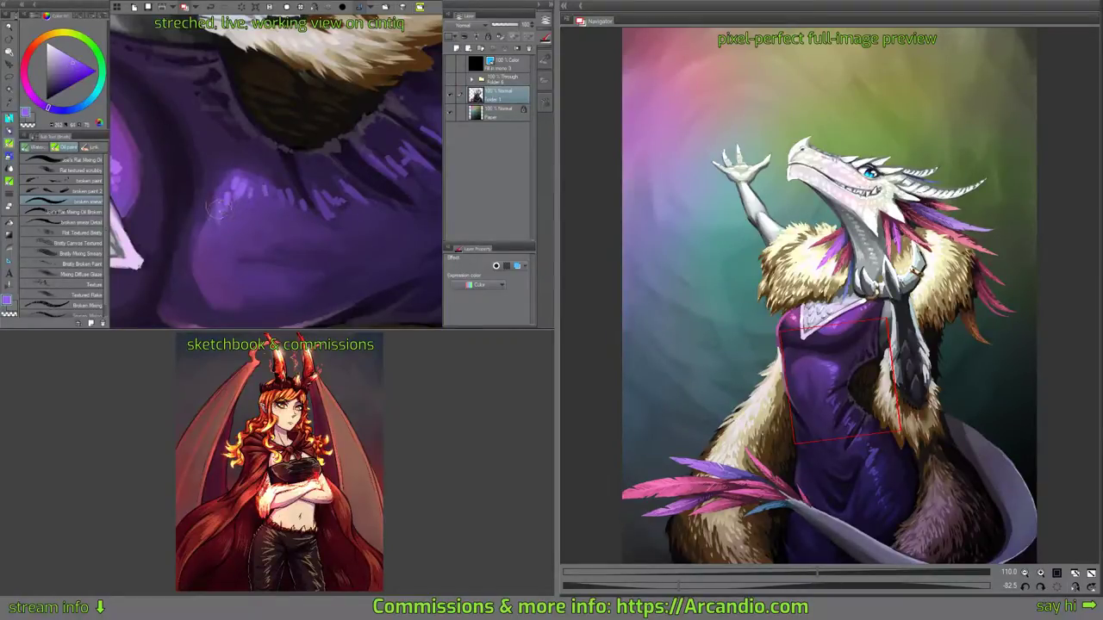
Paint small violet highlight strokes across the folds at the dress's waist.
mouse_move(319, 131)
mouse_down()
mouse_move(314, 113)
mouse_move(367, 157)
mouse_up()
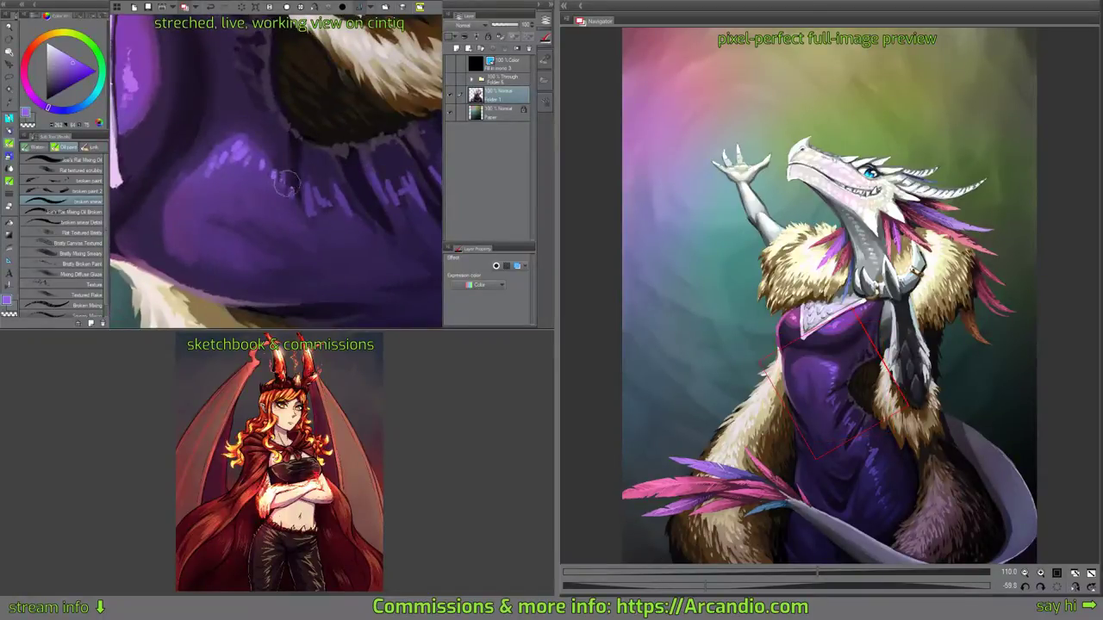
drag(327, 126, 358, 152)
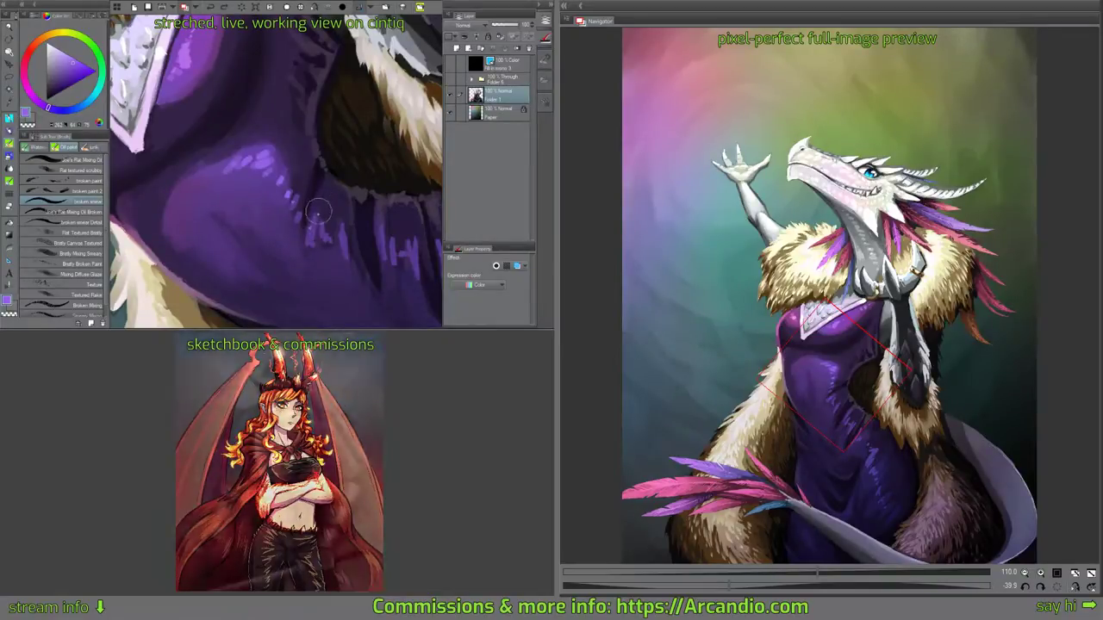
drag(300, 117, 340, 163)
Sample pale lilac tones and refine the chest scales inside the dress's V-shaped white collar.
scroll(302, 172, up, 3)
alt+click(312, 198)
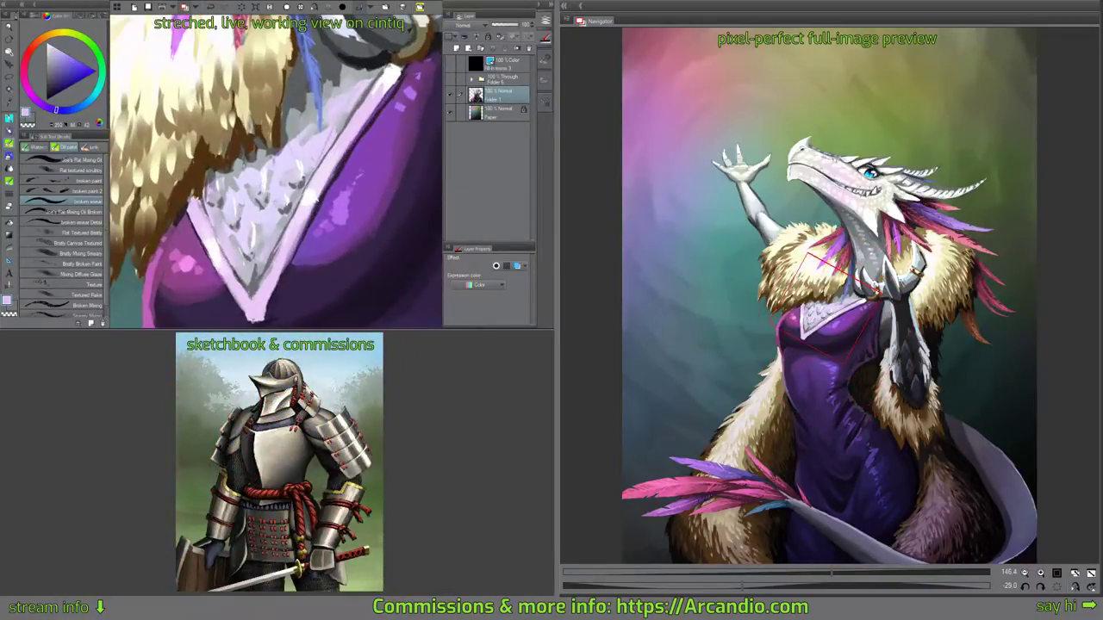
alt+click(257, 203)
drag(261, 207, 261, 212)
mouse_move(250, 254)
mouse_down()
mouse_move(250, 241)
mouse_move(236, 252)
mouse_up()
mouse_move(246, 112)
mouse_down()
mouse_move(293, 187)
mouse_move(306, 99)
mouse_up()
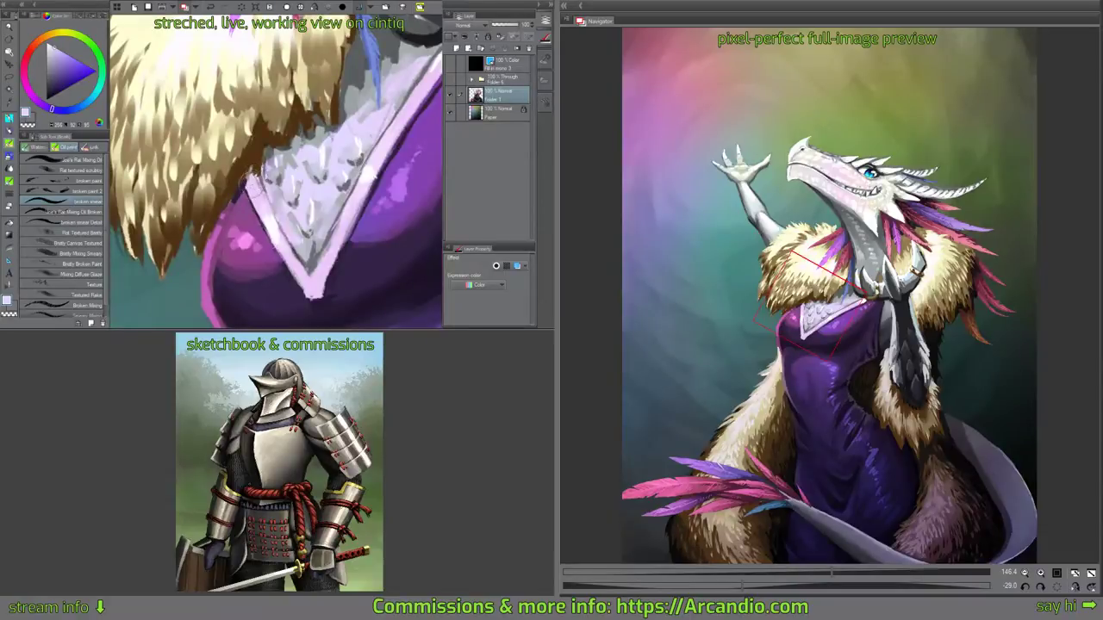
Sample dark purple and brown and deepen the edge between the fur mantle and the collar with the Flat Mixing Oil Broken brush.
drag(255, 193, 266, 188)
alt+click(268, 200)
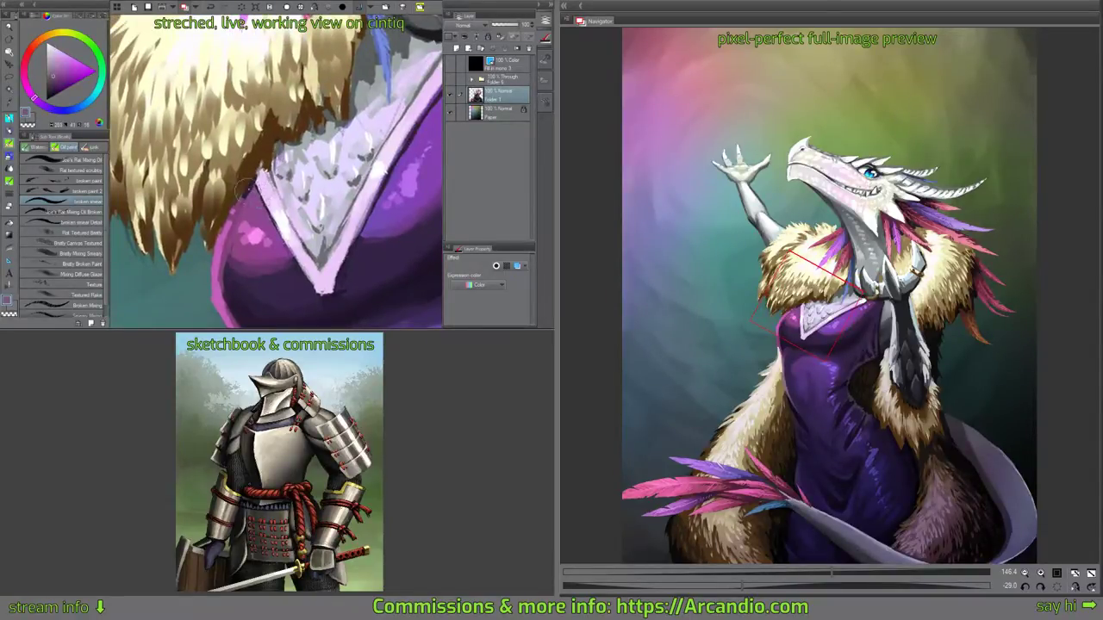
click(96, 211)
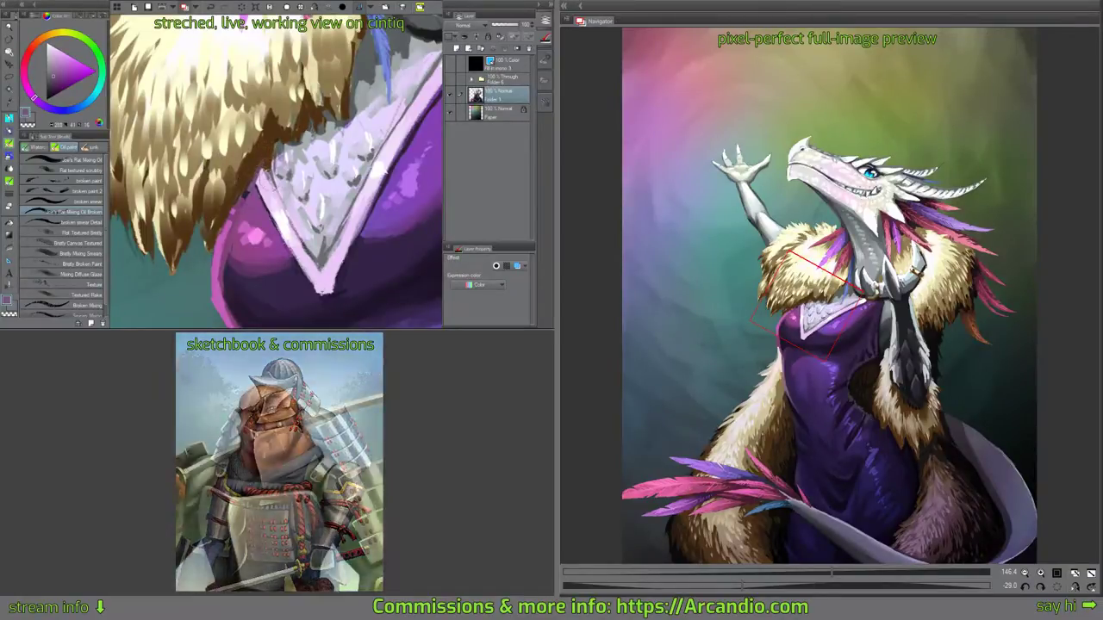
drag(271, 155, 308, 122)
alt+click(308, 118)
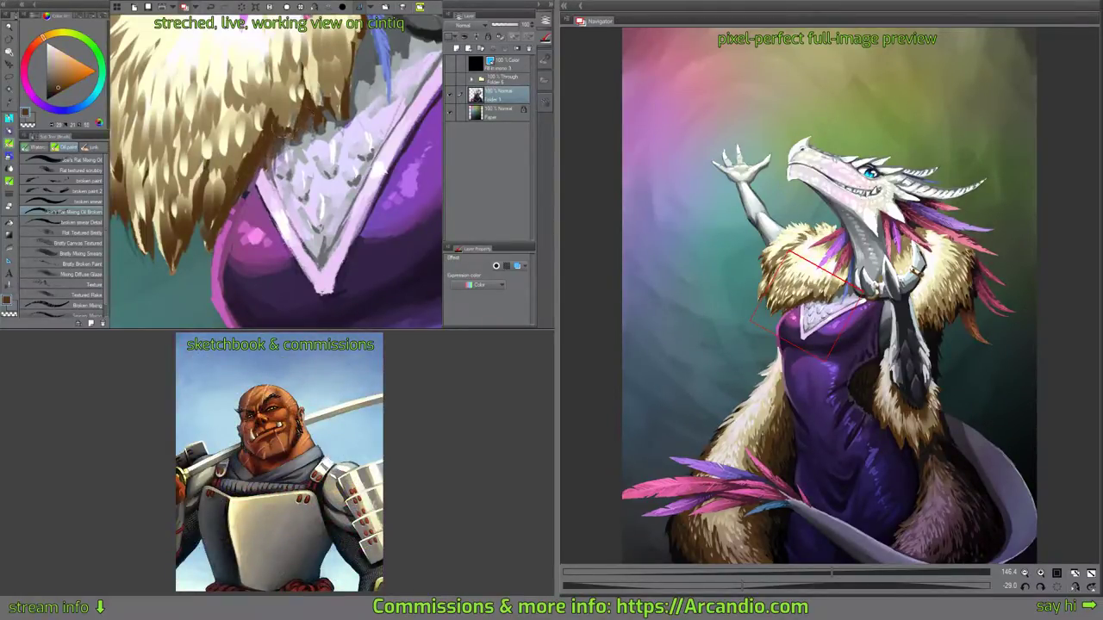
drag(246, 180, 255, 162)
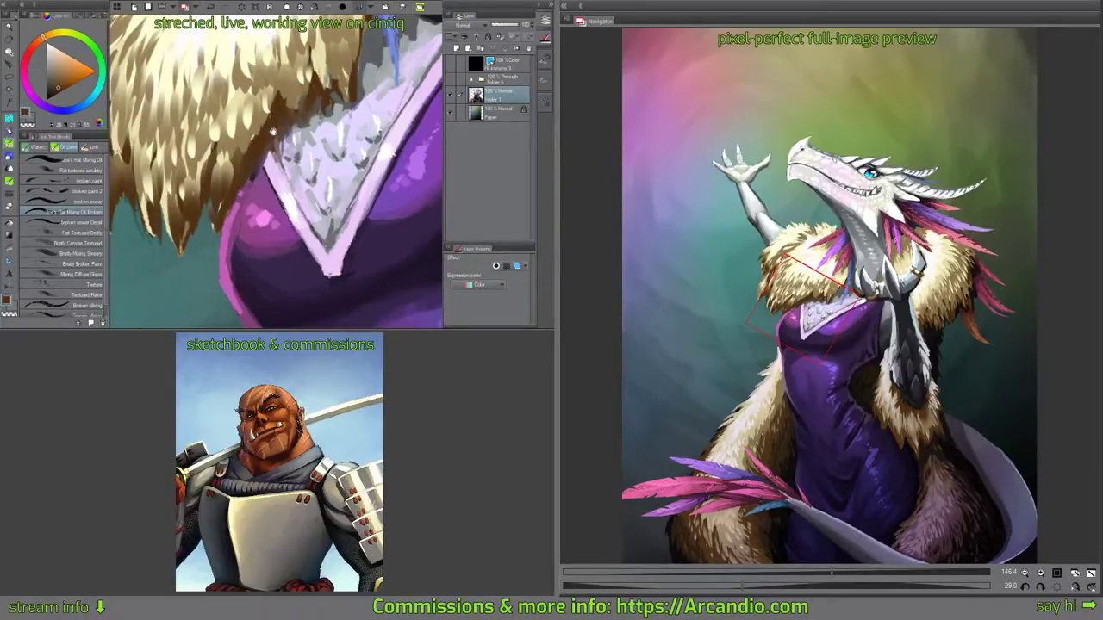
drag(273, 132, 254, 168)
mouse_move(301, 129)
mouse_down()
mouse_move(320, 137)
mouse_move(336, 128)
mouse_move(352, 50)
mouse_move(345, 181)
mouse_move(422, 216)
mouse_move(405, 184)
mouse_up()
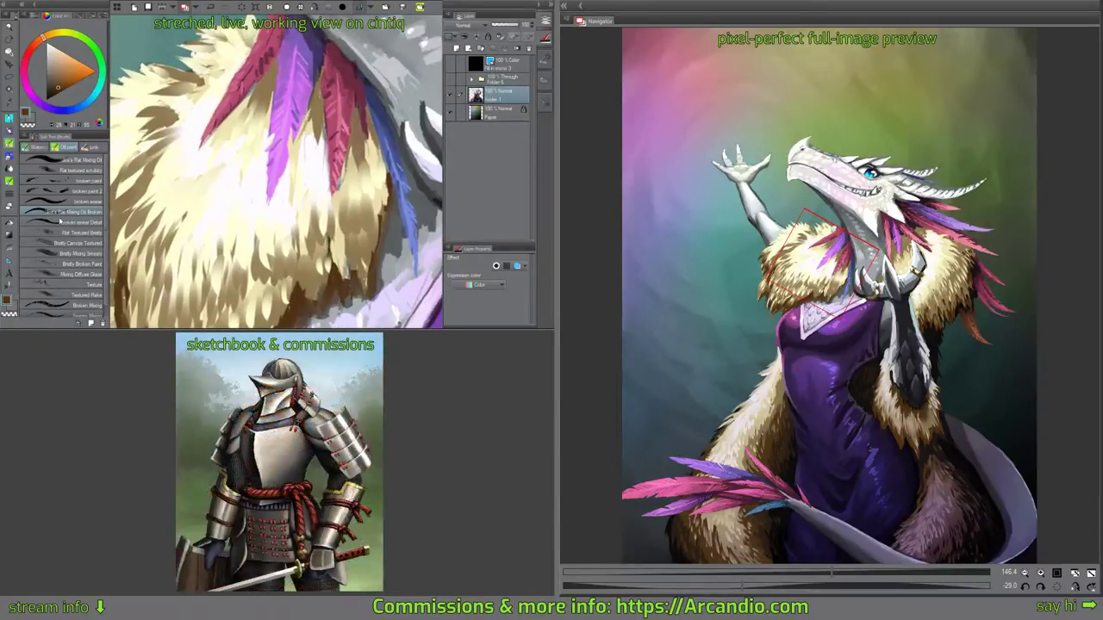
With the broken smear detail brush, sample dark pink and cream and touch up the neck feathers over the fur mantle.
click(73, 223)
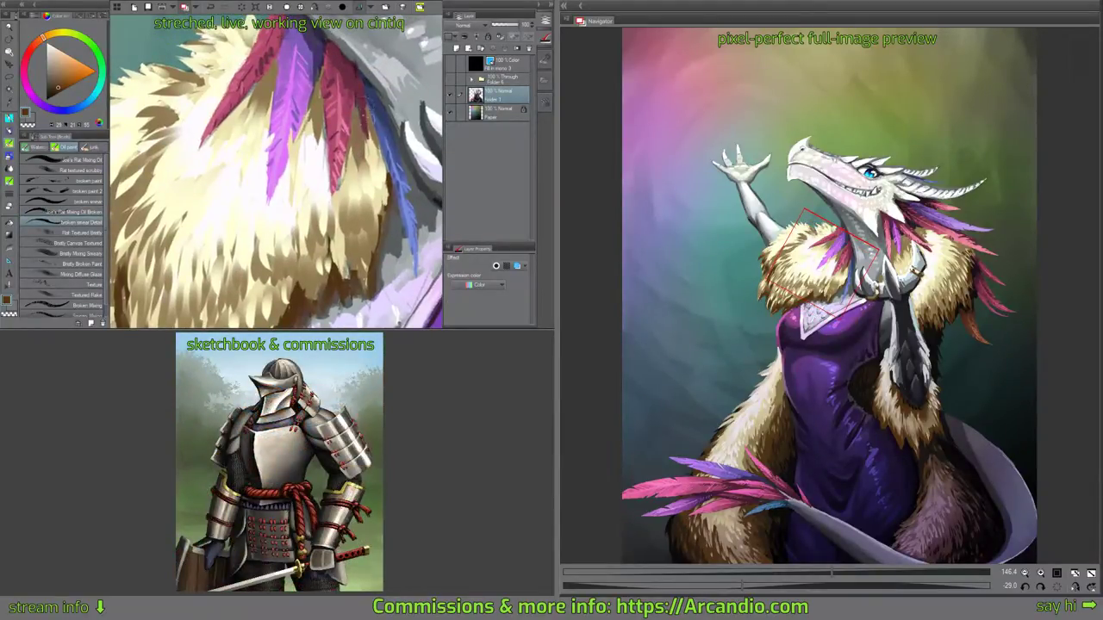
alt+click(362, 93)
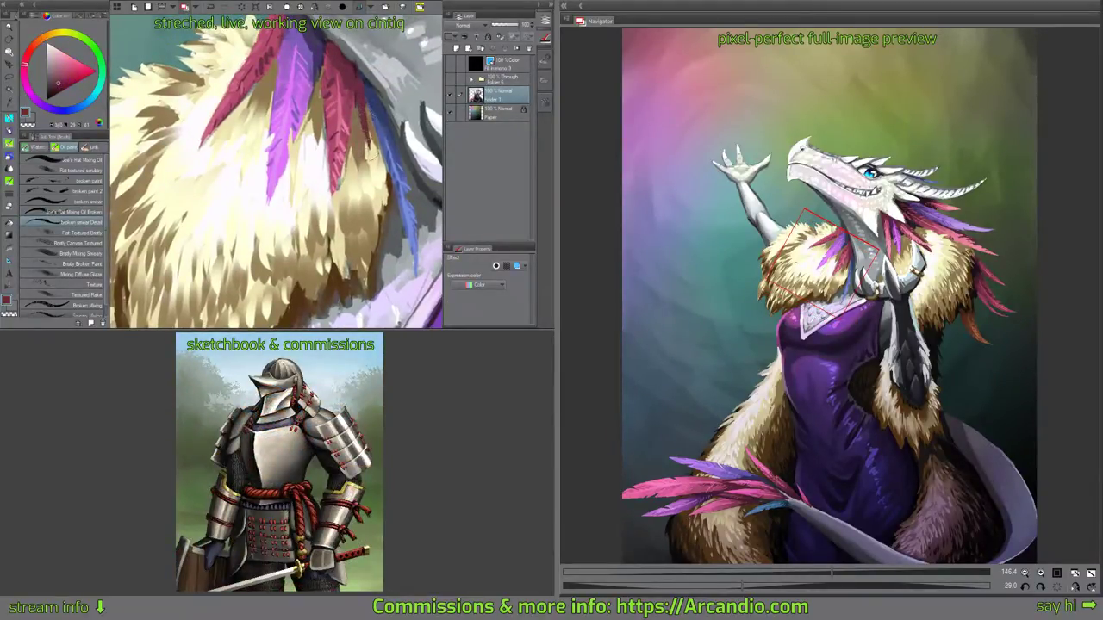
drag(363, 89, 395, 141)
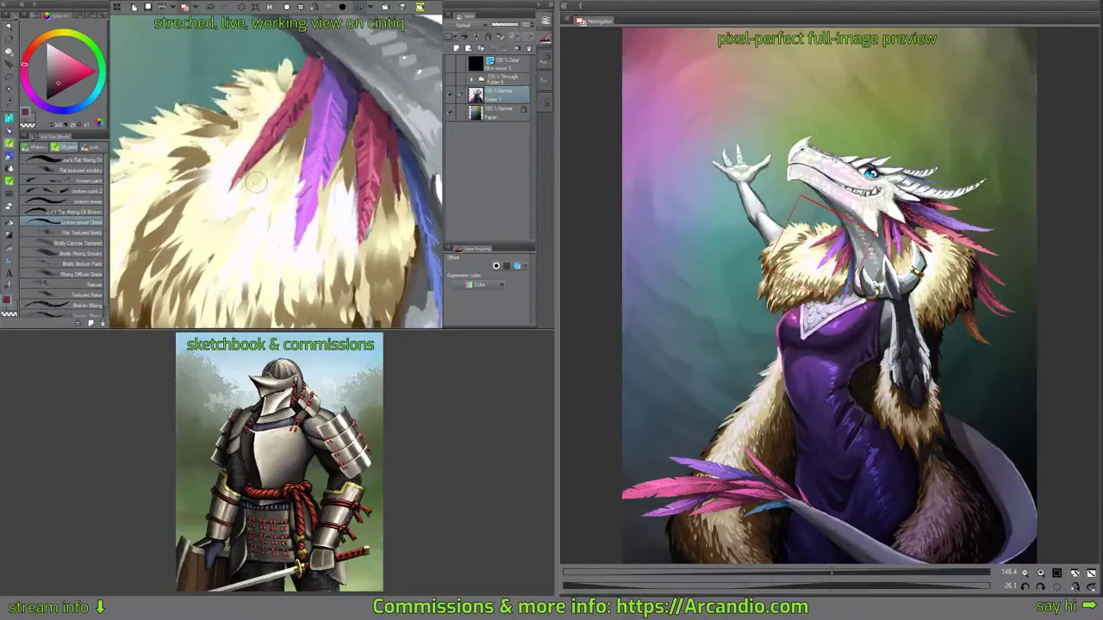
alt+click(250, 180)
alt+click(267, 159)
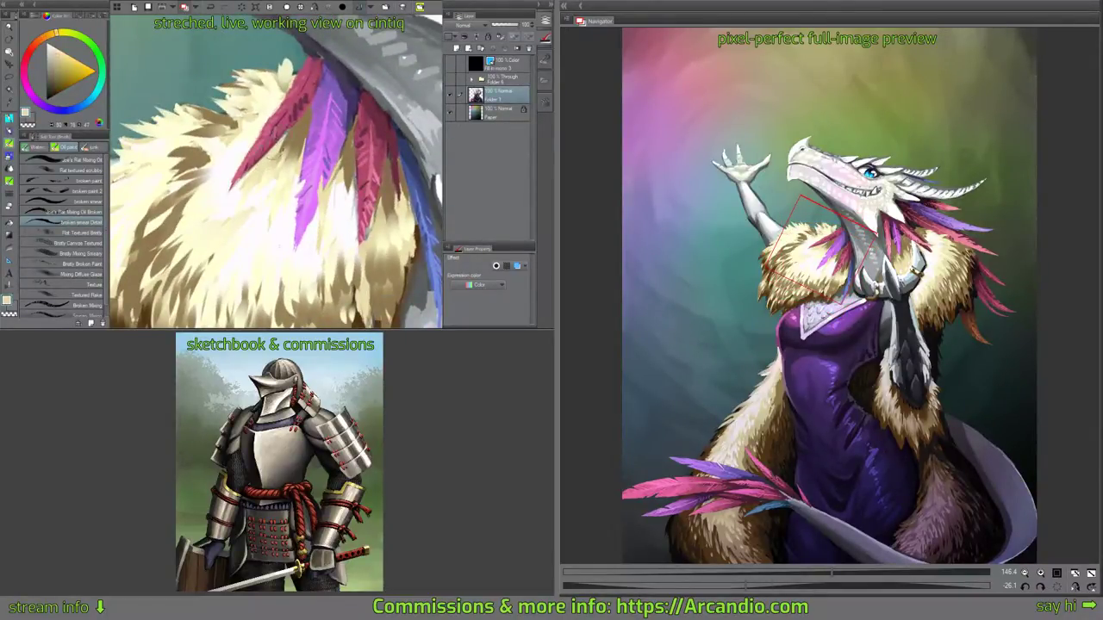
drag(336, 178, 331, 170)
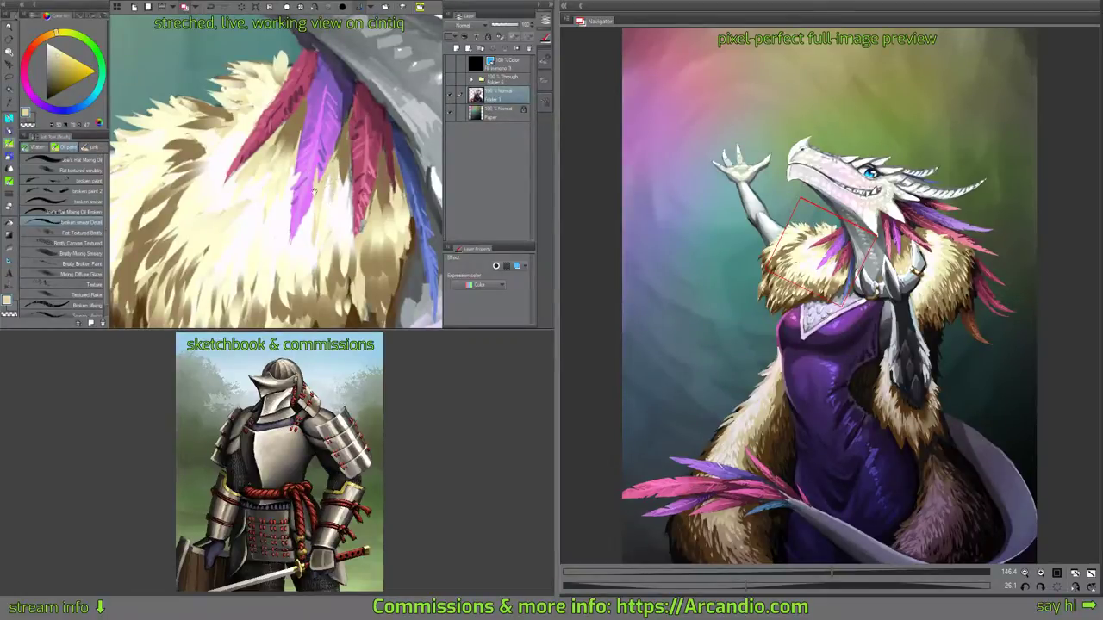
Sample magenta tones from the dress's rim light and refine its side edge where it meets the pale fur.
drag(204, 297, 268, 88)
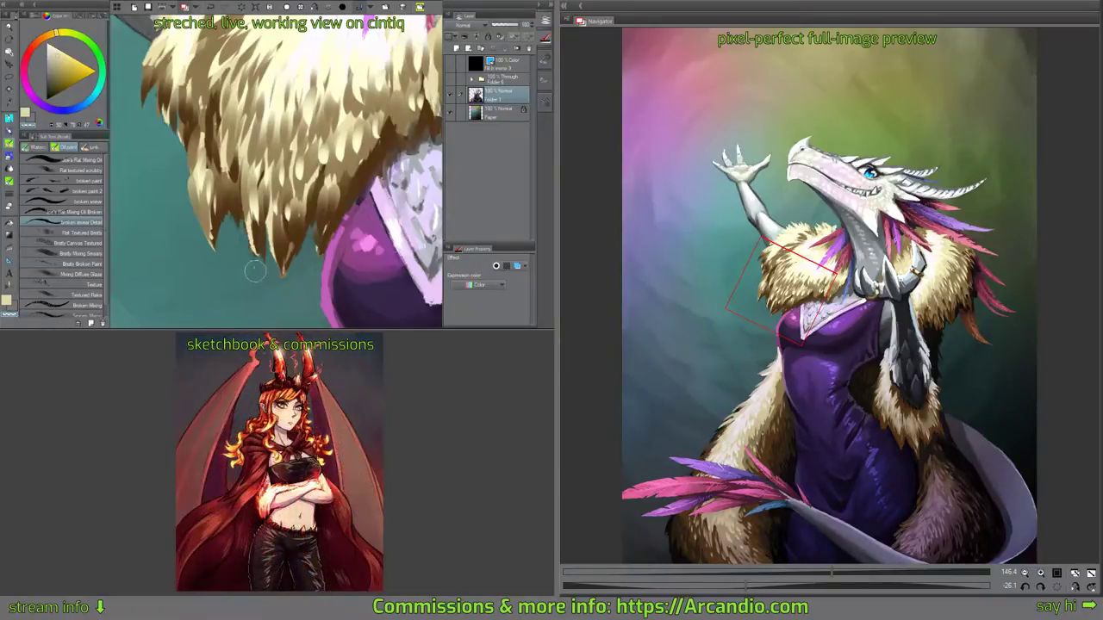
mouse_move(260, 271)
mouse_down()
mouse_move(265, 280)
mouse_move(277, 201)
mouse_up()
drag(345, 205, 290, 179)
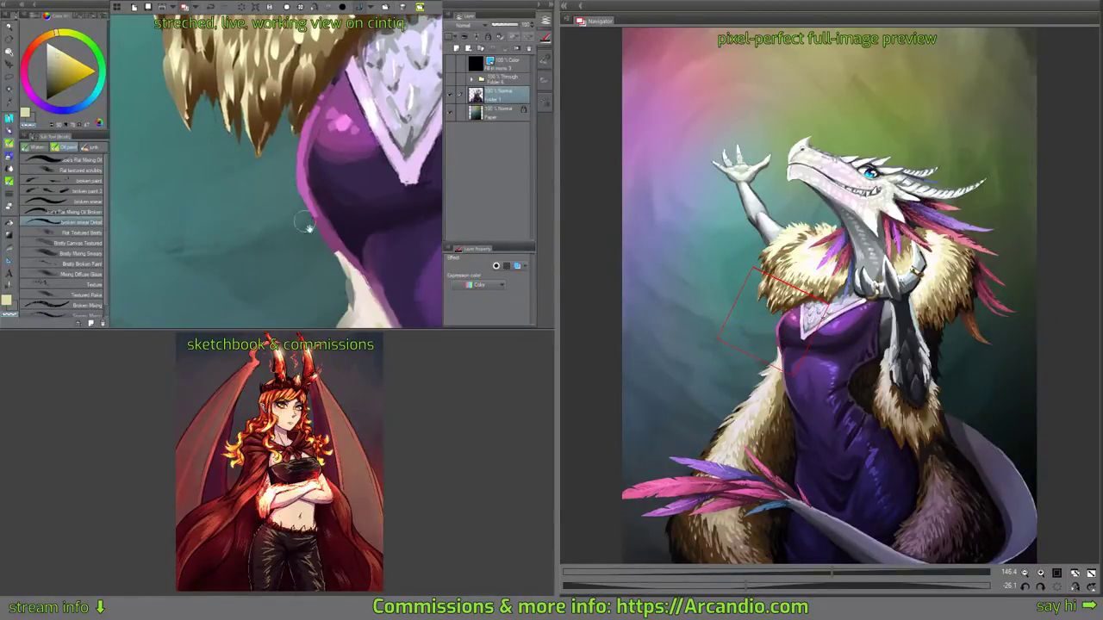
drag(305, 228, 284, 173)
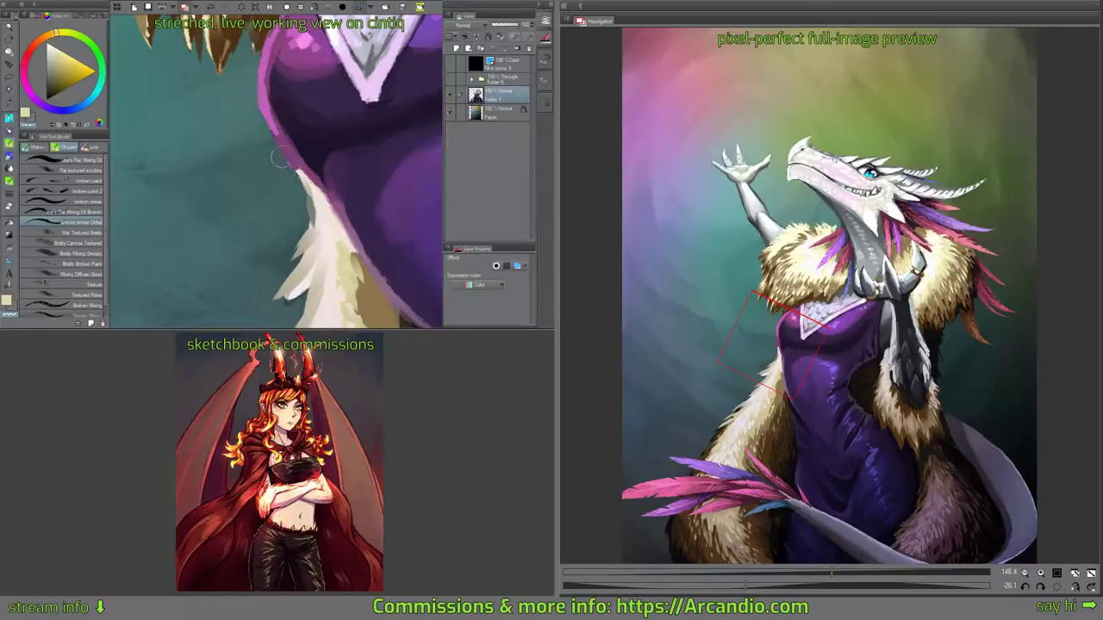
alt+click(291, 162)
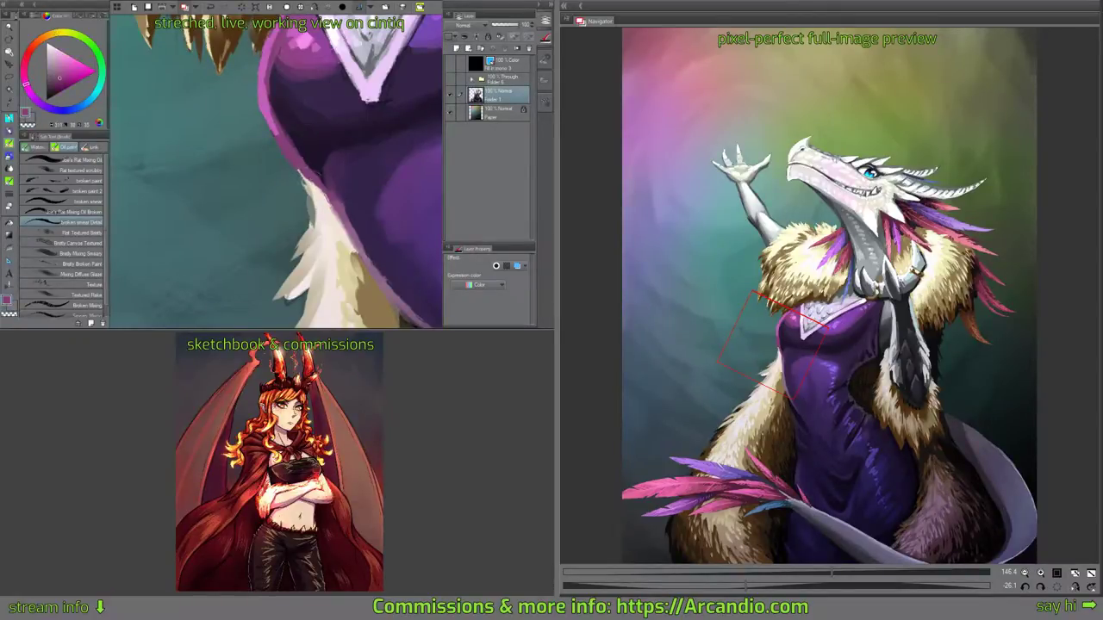
drag(339, 217, 320, 193)
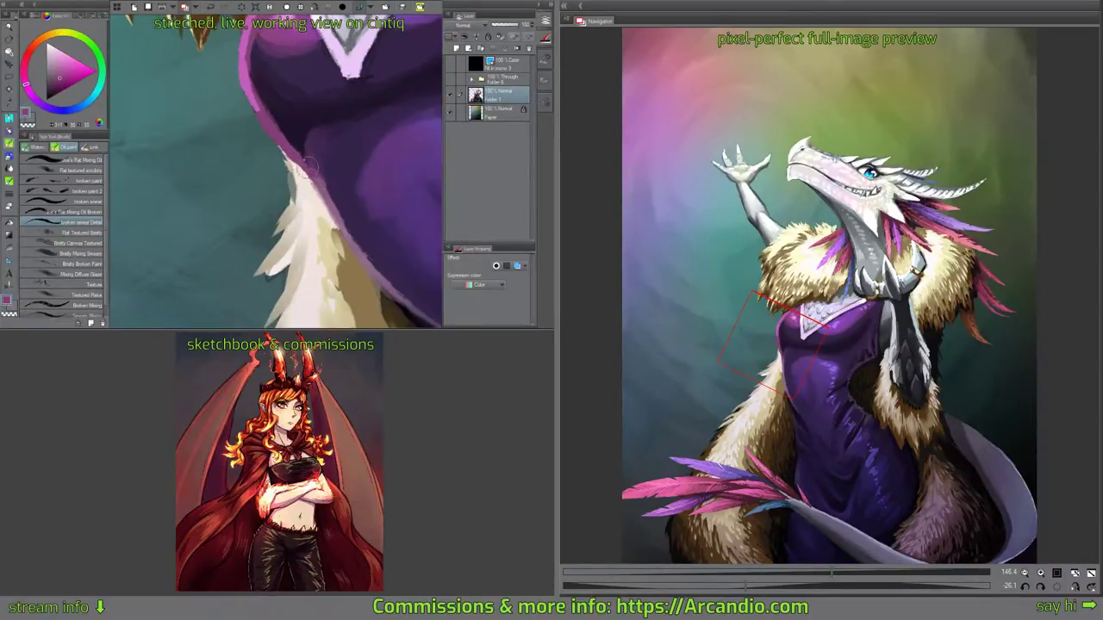
mouse_move(310, 136)
shift+mouse_down()
mouse_move(357, 143)
mouse_move(343, 131)
shift+mouse_up()
alt+click(293, 183)
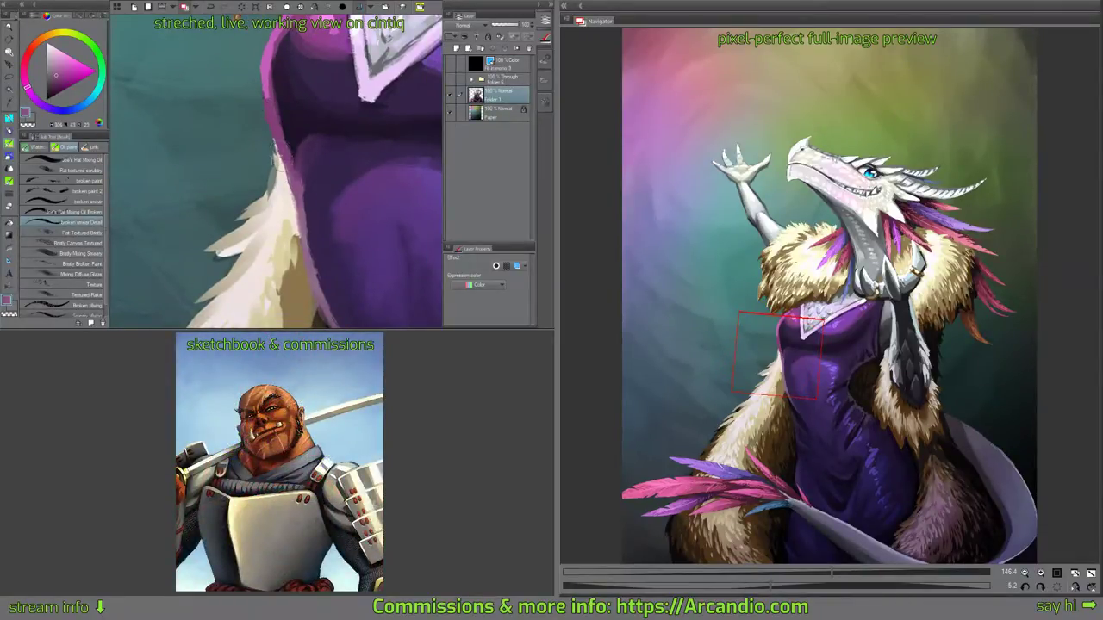
drag(280, 162, 299, 212)
Fit the whole illustration in view, save the file, and add a small mauve stroke on the lowered grey hand.
click(286, 7)
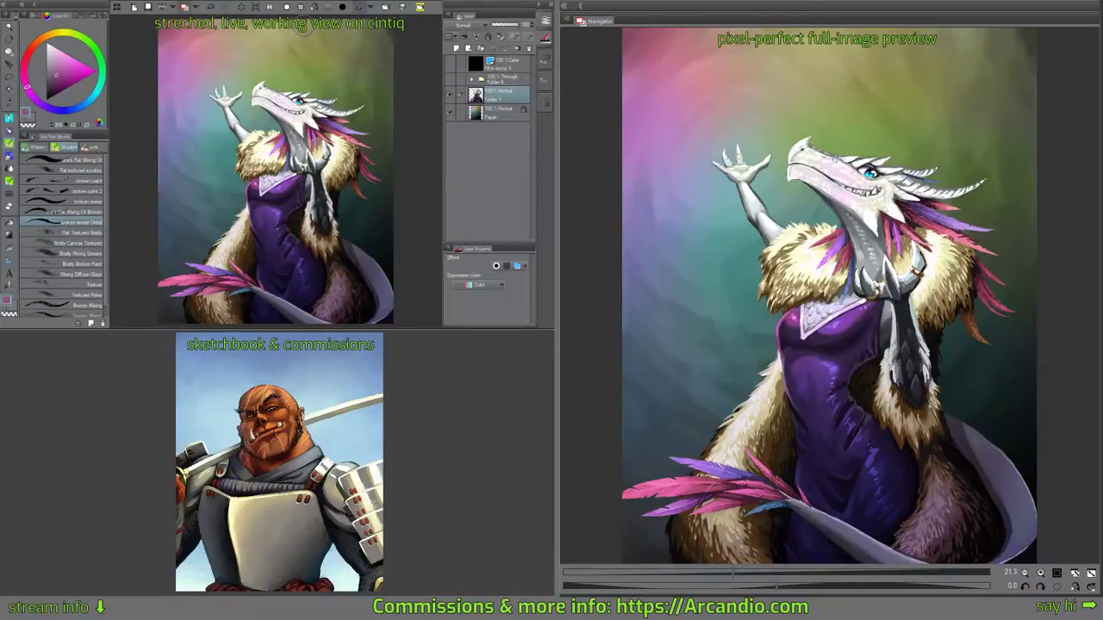
key(ctrl+s)
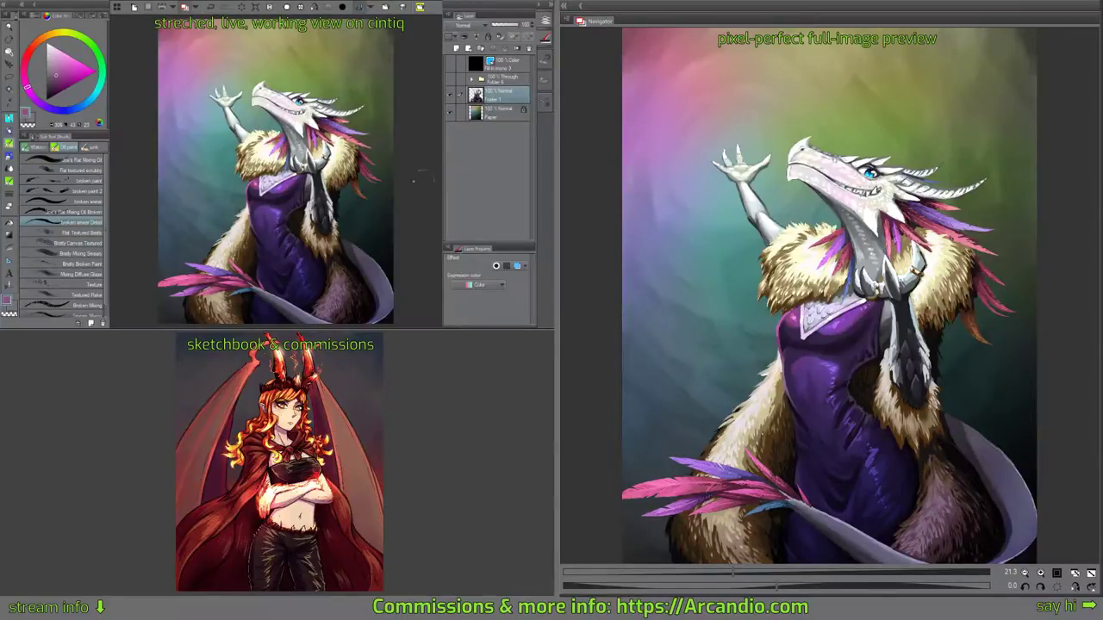
drag(327, 193, 323, 206)
drag(339, 249, 339, 249)
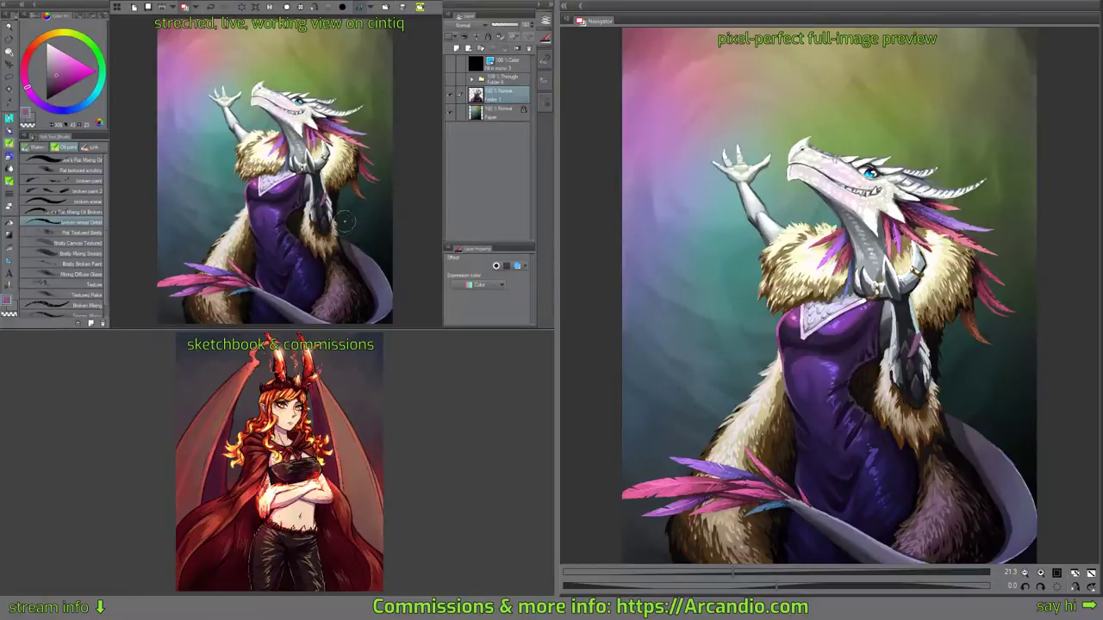
Toggle the character folder's visibility off and on, and show the folder with the glowing orb and rainbow light rays.
click(449, 96)
click(449, 97)
click(450, 79)
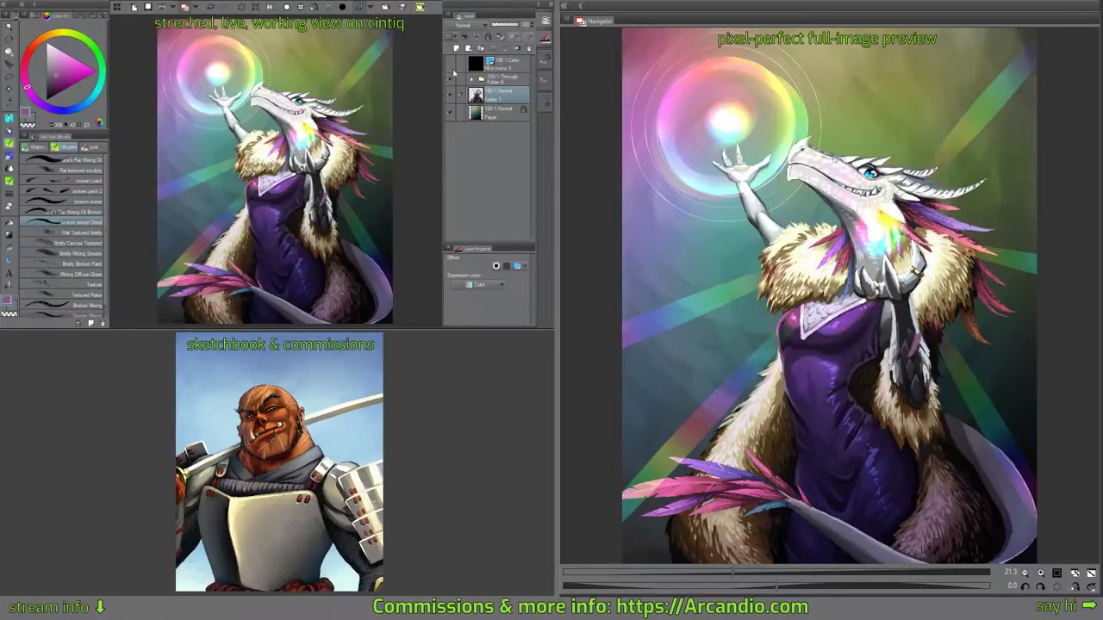
Hide the light-effects folder, sample dark brown from the horn band, and paint fur shadows between the neck, feathers and clawed hand.
click(450, 78)
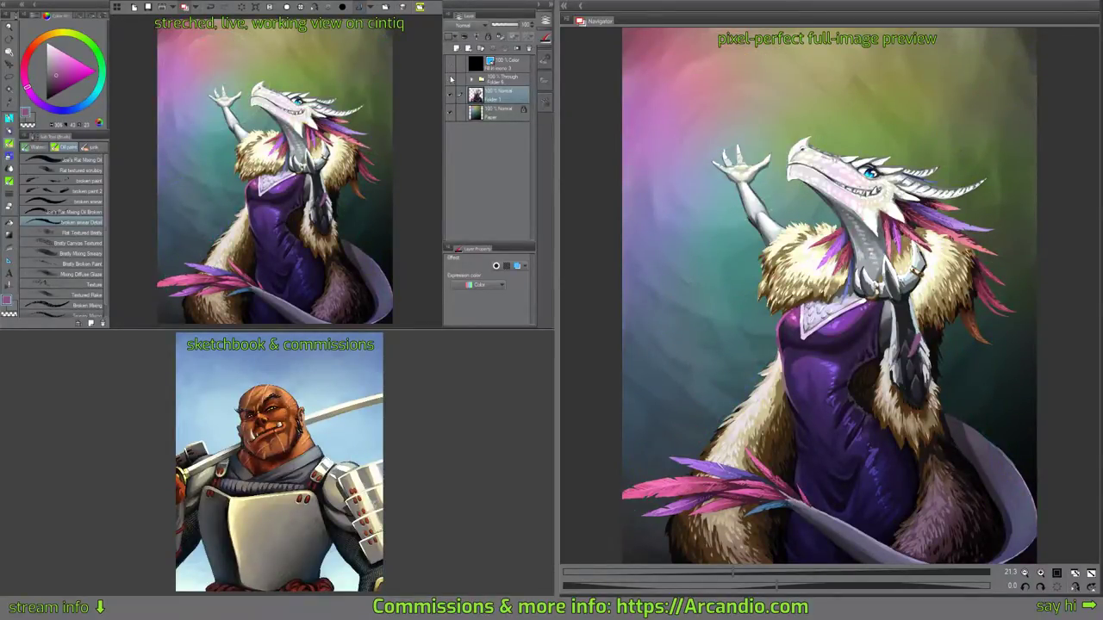
scroll(303, 153, up, 4)
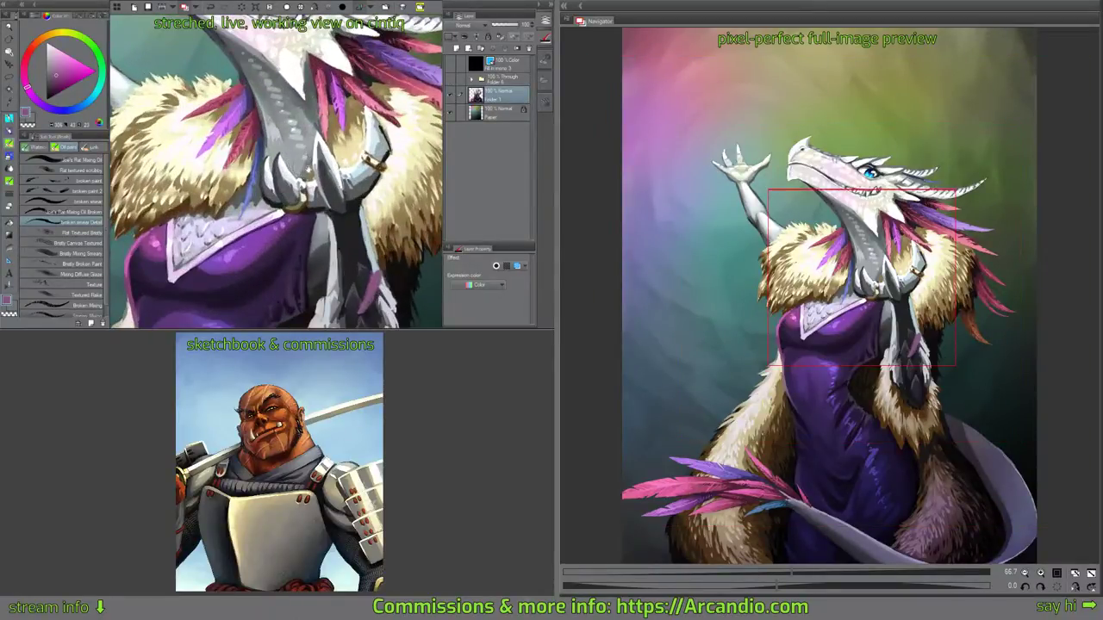
drag(302, 153, 301, 179)
scroll(276, 172, up, 3)
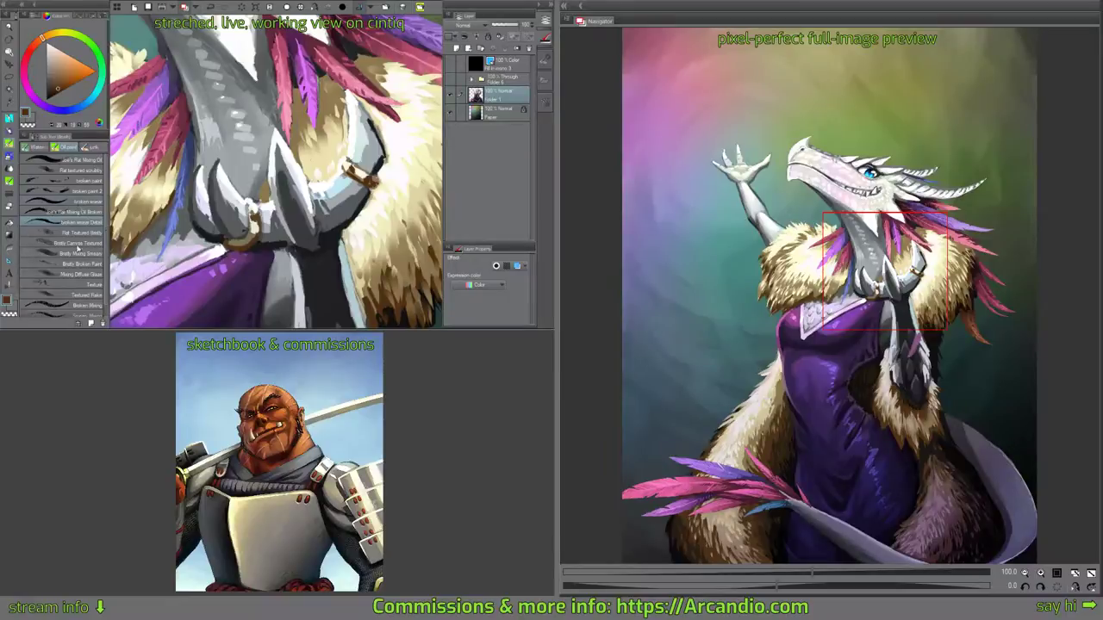
key(b)
scroll(297, 182, up, 3)
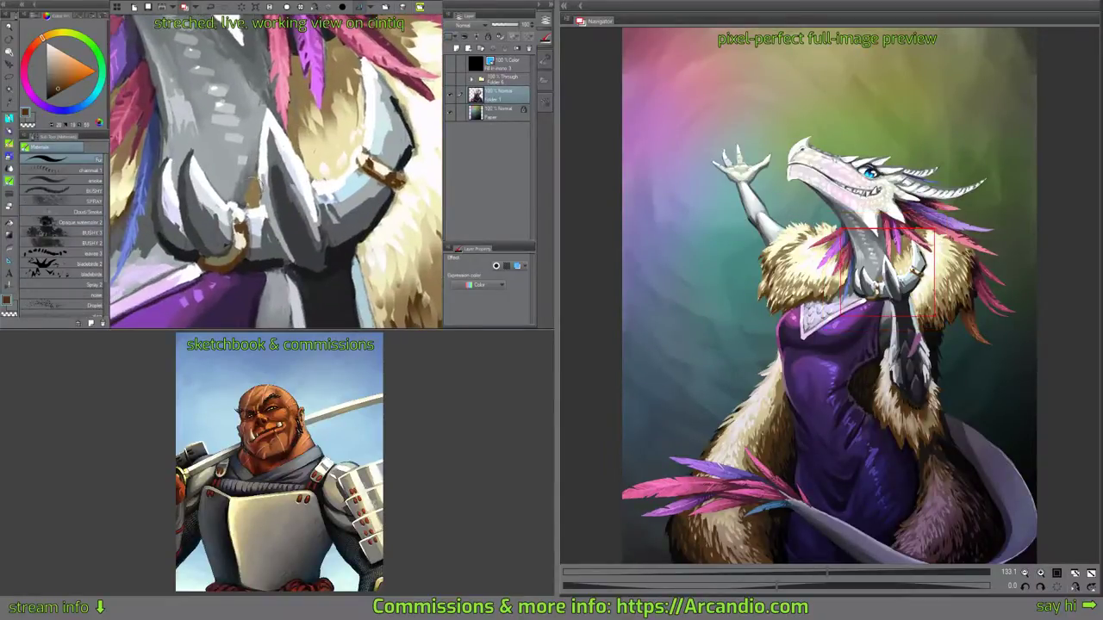
drag(254, 178, 252, 192)
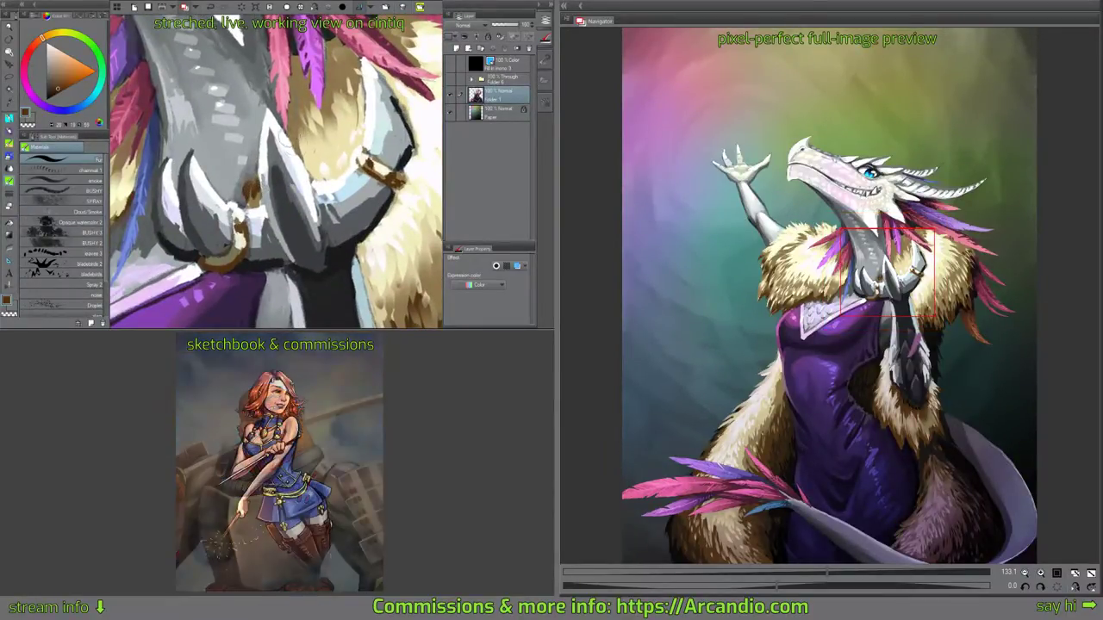
mouse_move(291, 140)
mouse_down()
mouse_move(295, 83)
mouse_move(322, 175)
mouse_up()
drag(313, 122, 333, 152)
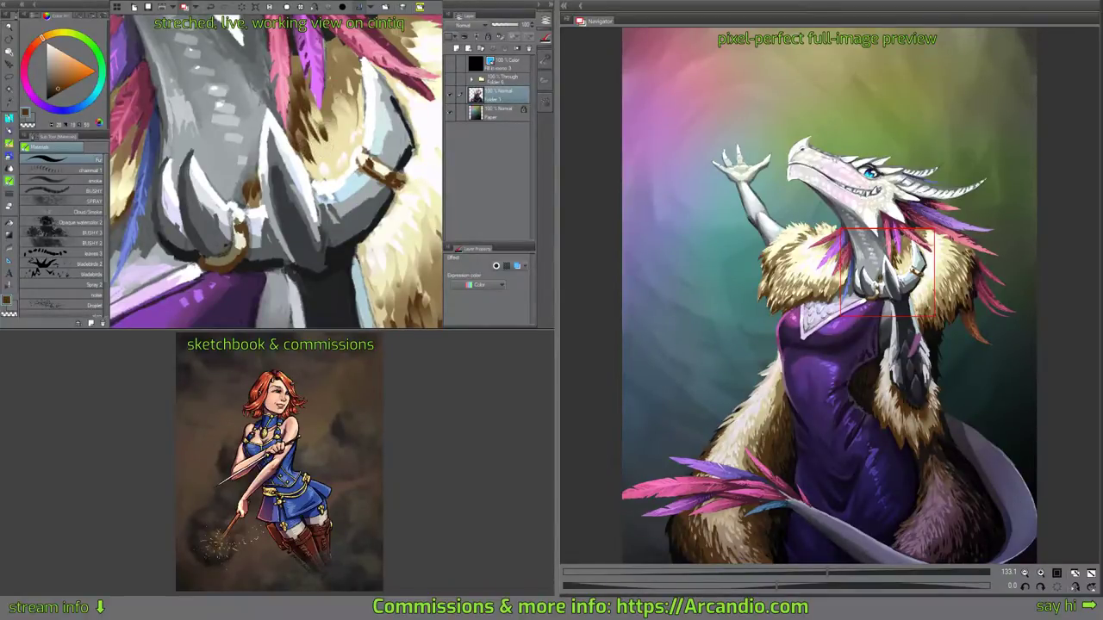
Sample tan and dark brown and layer short fur strokes in the mantle patch between the feathers and the clawed hand.
alt+click(313, 109)
mouse_move(302, 99)
mouse_down()
mouse_move(324, 122)
mouse_move(305, 138)
mouse_move(301, 163)
mouse_move(341, 155)
mouse_move(340, 99)
mouse_move(349, 116)
mouse_move(321, 170)
mouse_move(294, 160)
mouse_move(248, 195)
mouse_move(248, 234)
mouse_up()
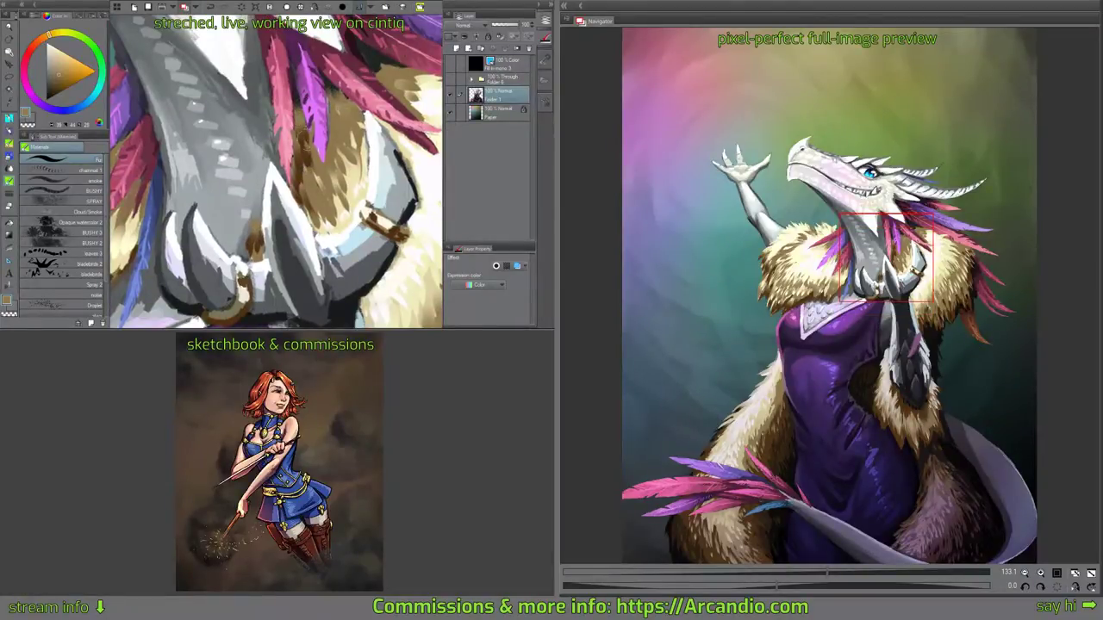
alt+click(302, 158)
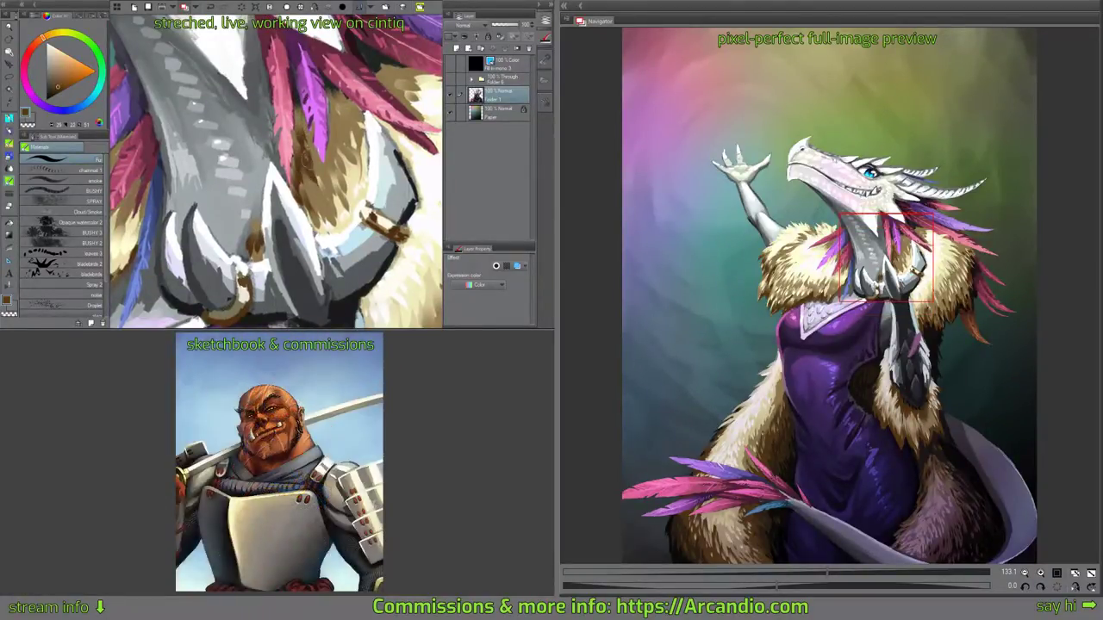
drag(306, 151, 322, 172)
drag(331, 170, 337, 184)
drag(327, 144, 333, 157)
drag(343, 145, 317, 194)
drag(301, 172, 317, 216)
mouse_move(312, 195)
mouse_down()
mouse_move(326, 207)
mouse_move(324, 151)
mouse_move(329, 192)
mouse_move(329, 180)
mouse_move(301, 189)
mouse_move(322, 160)
mouse_move(315, 214)
mouse_move(332, 174)
mouse_up()
alt+click(319, 187)
With the Flat Mixing Oil Broken brush, sample grey and blend the shading on the lower neck above the claws.
click(10, 142)
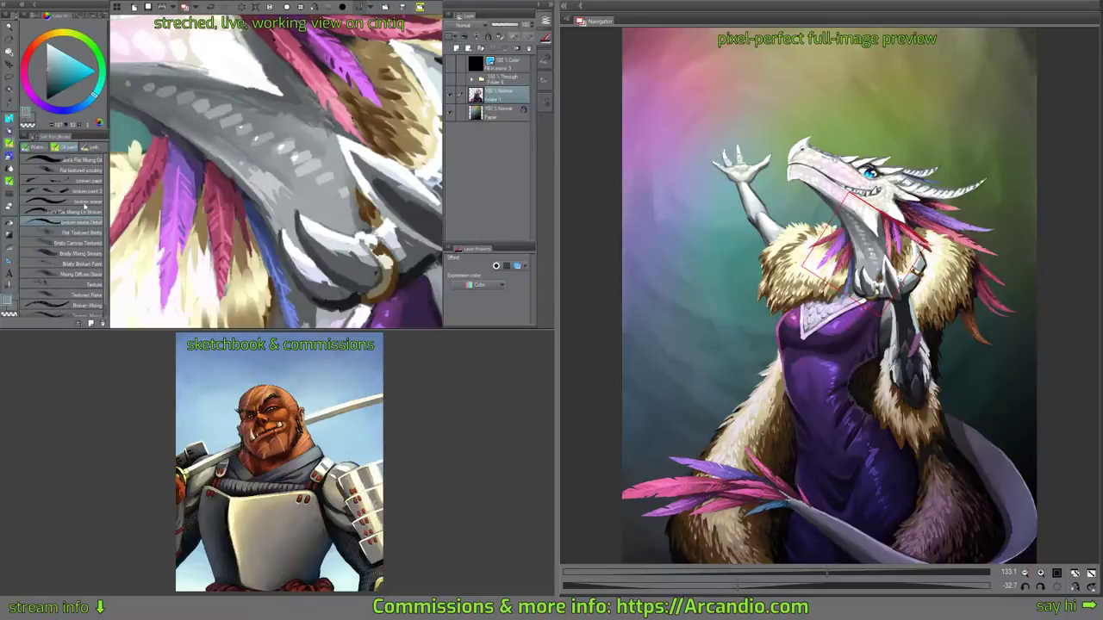
click(86, 213)
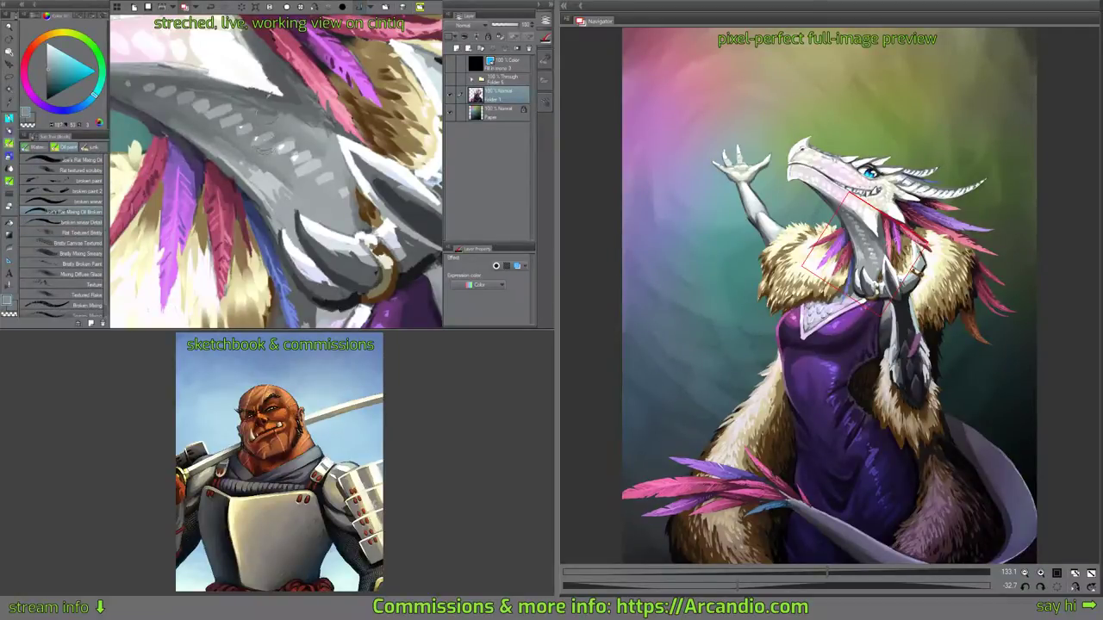
alt+click(329, 123)
drag(332, 164, 327, 138)
mouse_move(351, 209)
mouse_down()
mouse_move(365, 202)
mouse_move(346, 158)
mouse_move(360, 209)
mouse_move(362, 177)
mouse_move(346, 197)
mouse_move(333, 178)
mouse_move(311, 193)
mouse_move(293, 183)
mouse_move(360, 200)
mouse_move(339, 234)
mouse_up()
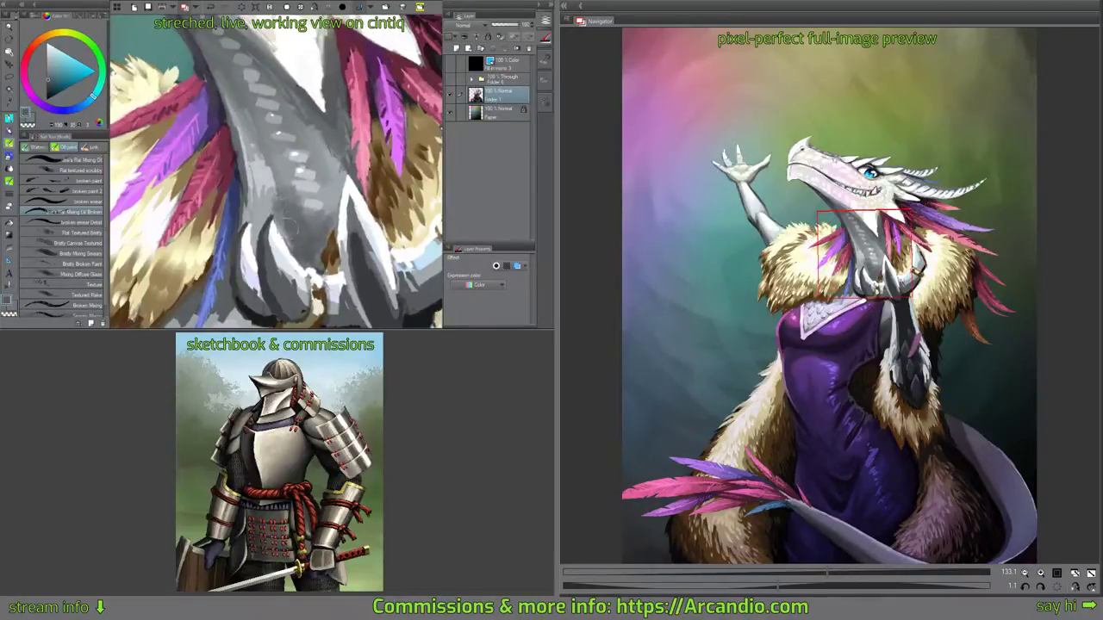
mouse_move(251, 225)
mouse_down()
mouse_move(259, 232)
mouse_move(245, 196)
mouse_up()
drag(302, 174, 305, 180)
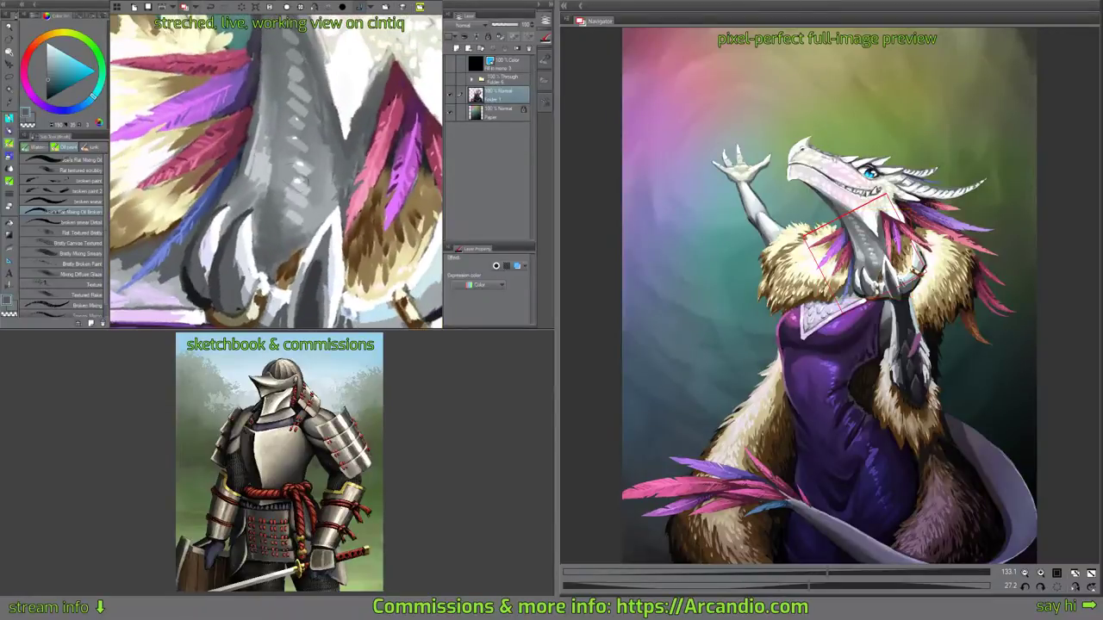
Sample a darker grey and deepen the shadow along the neck's side beside the blue feather and the claws.
drag(240, 190, 210, 215)
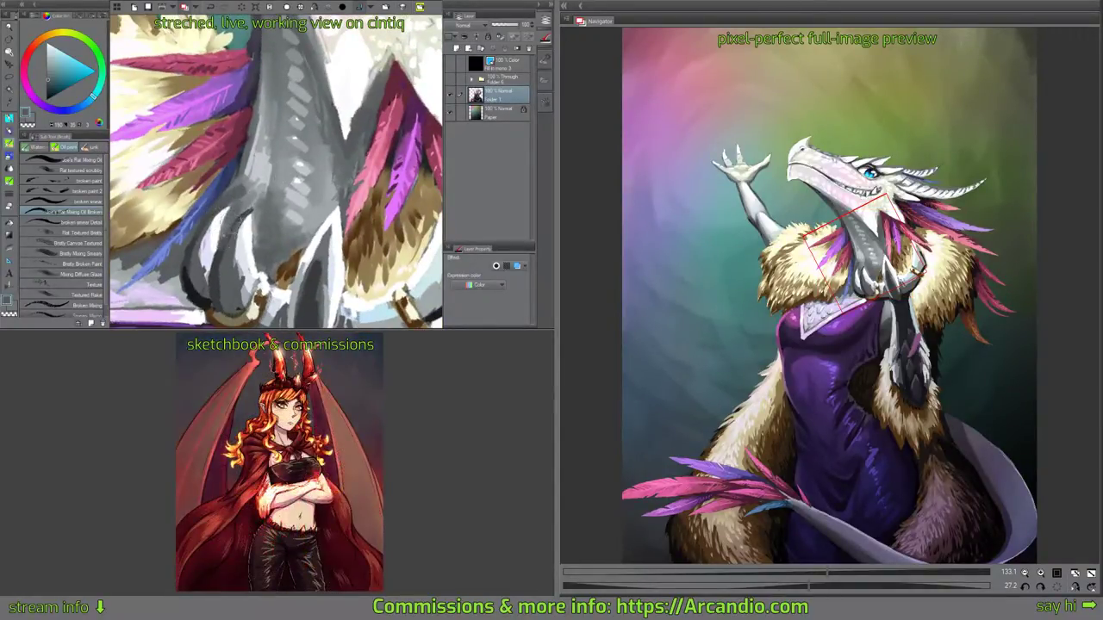
mouse_move(230, 235)
mouse_down()
mouse_move(221, 256)
mouse_move(236, 207)
mouse_move(248, 205)
mouse_move(270, 278)
mouse_move(285, 252)
mouse_move(260, 256)
mouse_move(259, 223)
mouse_move(286, 230)
mouse_move(268, 260)
mouse_up()
alt+click(222, 258)
mouse_move(265, 176)
mouse_down()
mouse_move(263, 233)
mouse_move(290, 226)
mouse_up()
mouse_move(275, 241)
mouse_down()
mouse_move(341, 199)
mouse_move(286, 212)
mouse_move(262, 193)
mouse_move(268, 211)
mouse_move(243, 188)
mouse_move(272, 143)
mouse_up()
drag(245, 177, 262, 134)
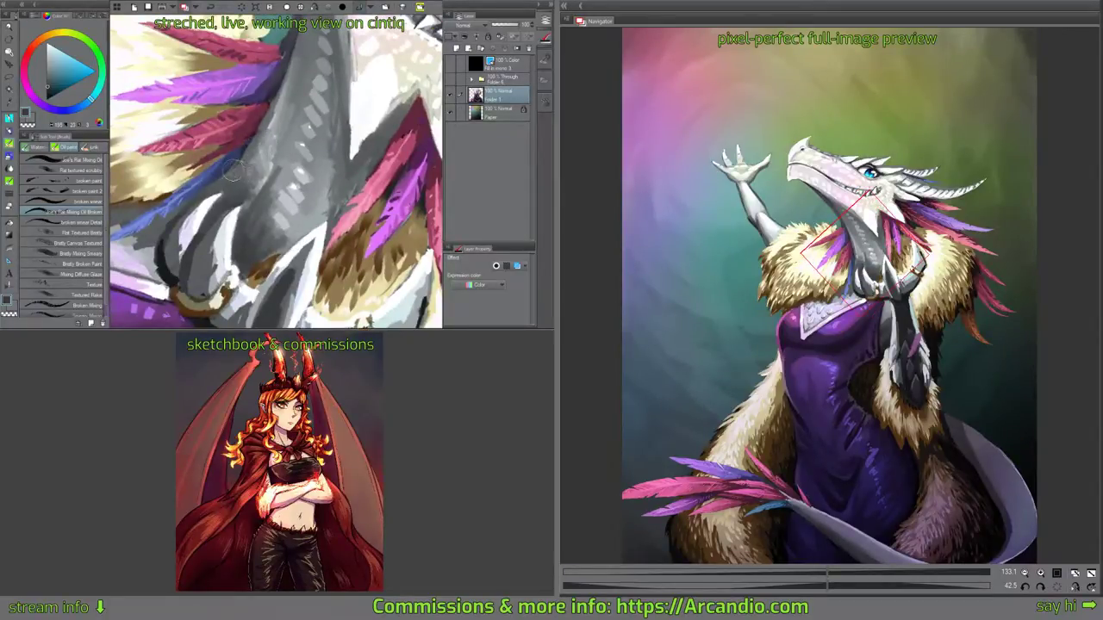
drag(245, 170, 270, 131)
drag(265, 178, 268, 141)
drag(244, 191, 277, 119)
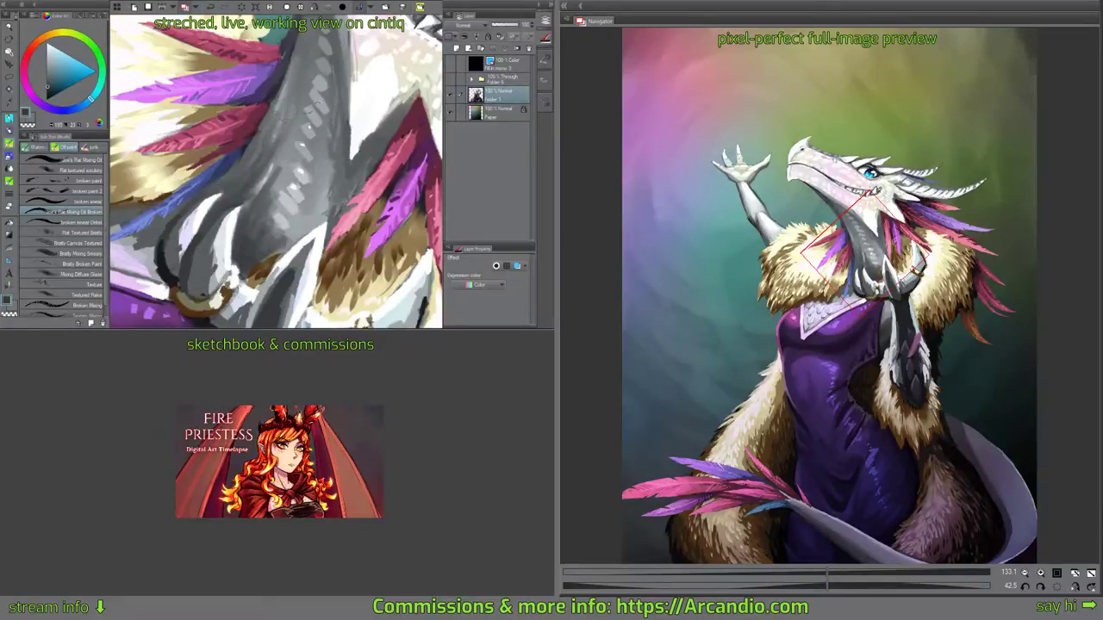
Paint grey over the lower light scale marks on the neck and smooth its shading toward the claws.
mouse_move(380, 195)
mouse_down()
mouse_move(365, 106)
mouse_move(371, 115)
mouse_move(320, 90)
mouse_up()
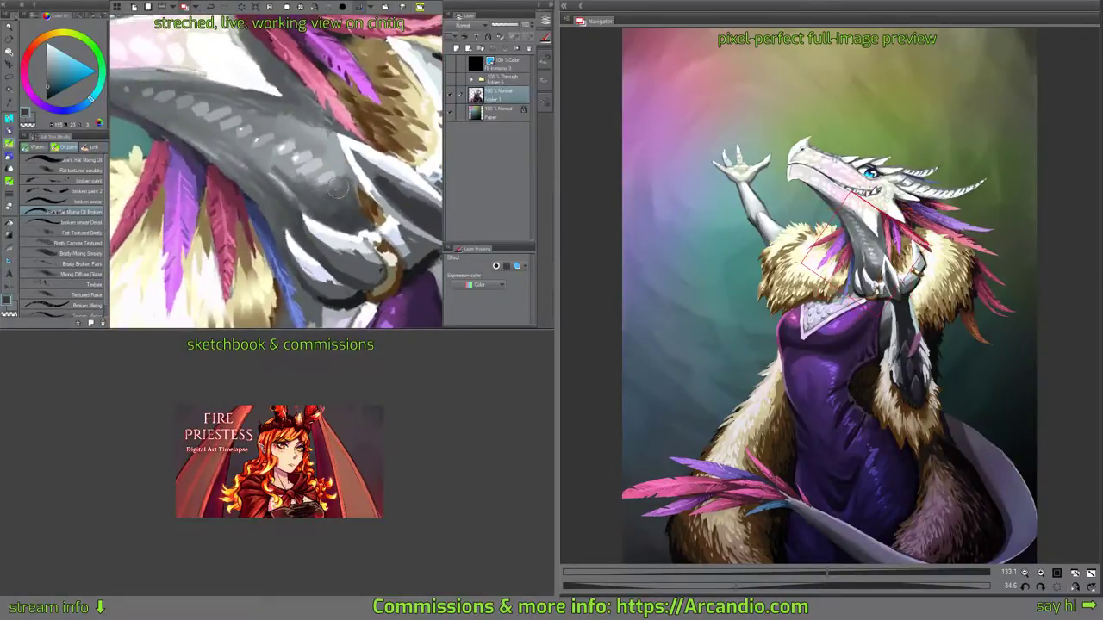
mouse_move(337, 189)
mouse_down()
mouse_move(324, 127)
mouse_move(338, 134)
mouse_move(295, 111)
mouse_up()
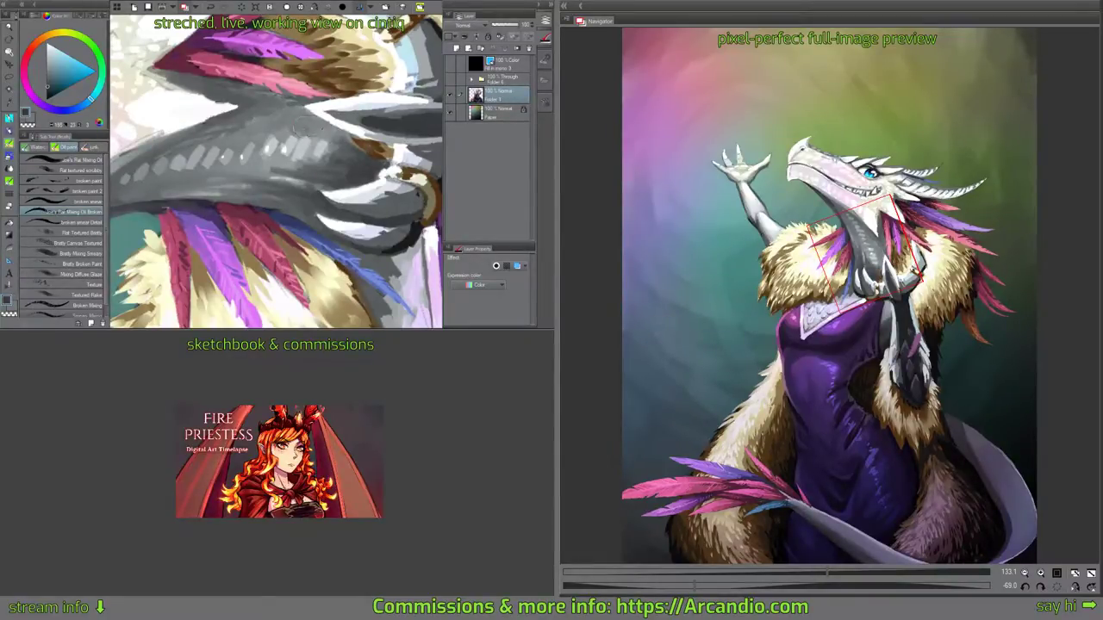
mouse_move(306, 125)
mouse_down()
mouse_move(326, 119)
mouse_move(327, 174)
mouse_move(267, 153)
mouse_up()
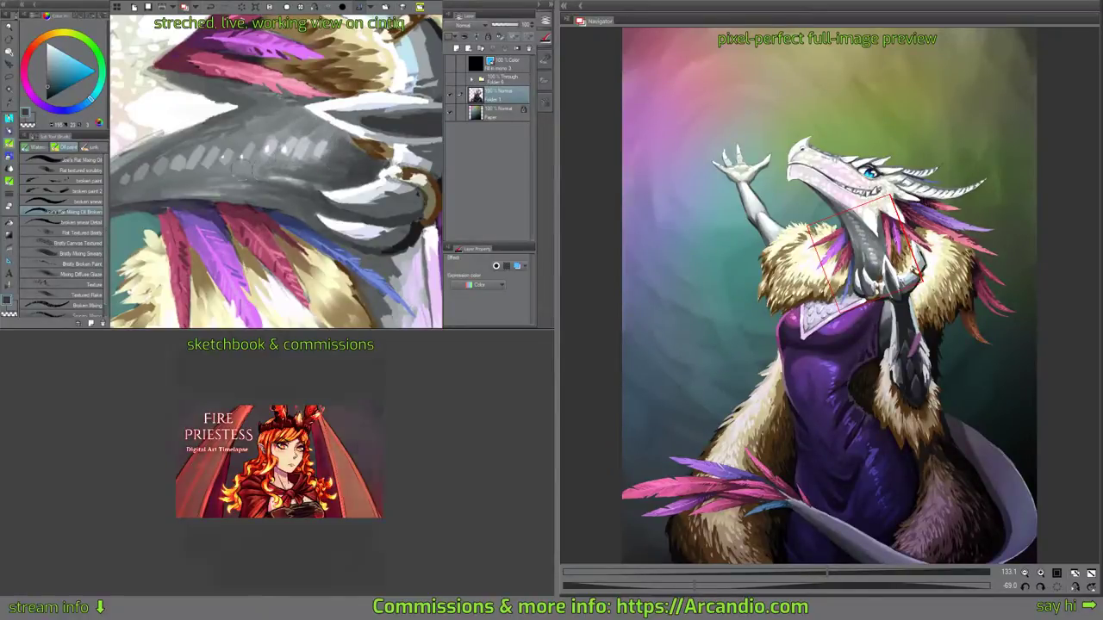
mouse_move(224, 186)
mouse_down()
mouse_move(267, 184)
mouse_move(293, 203)
mouse_move(340, 168)
mouse_move(360, 172)
mouse_move(242, 178)
mouse_up()
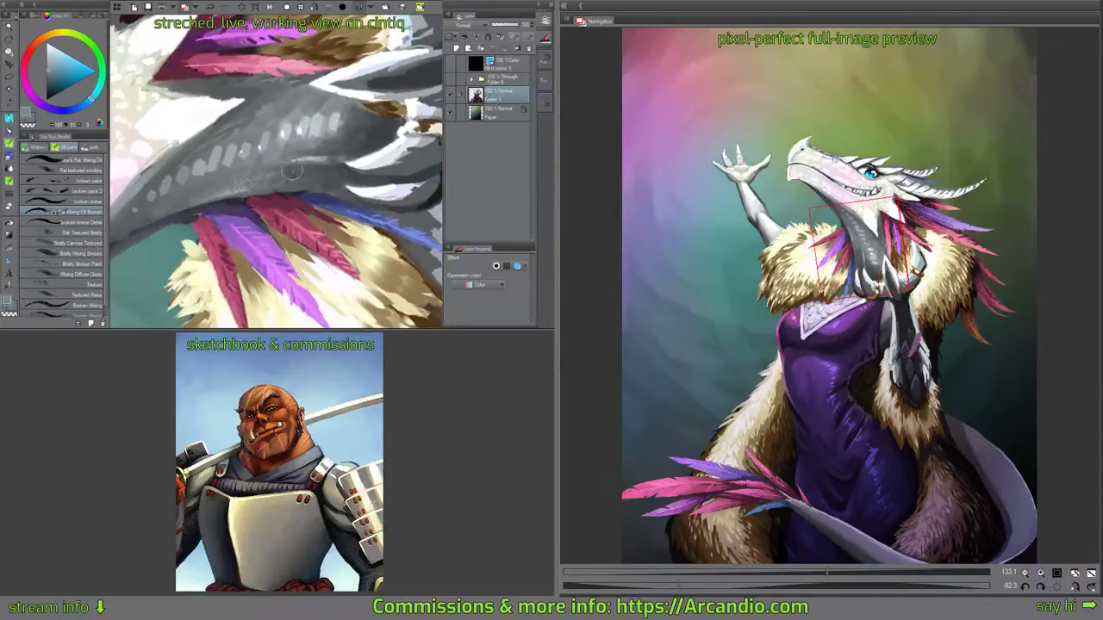
drag(354, 130, 373, 136)
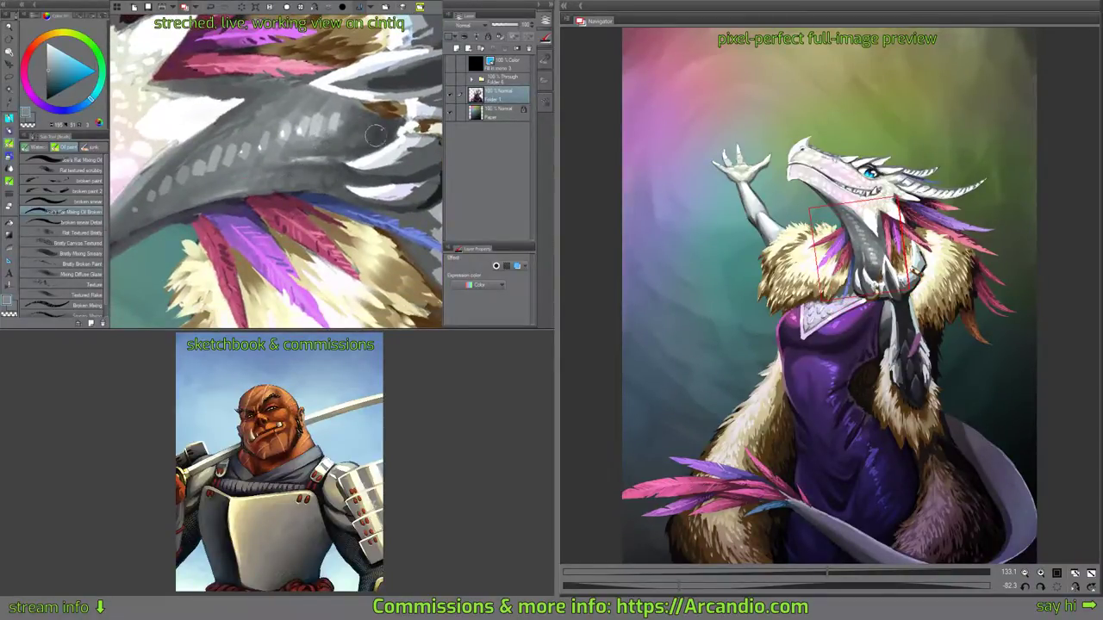
mouse_move(403, 93)
mouse_down()
mouse_move(367, 156)
mouse_move(305, 168)
mouse_move(386, 164)
mouse_move(349, 154)
mouse_move(272, 176)
mouse_up()
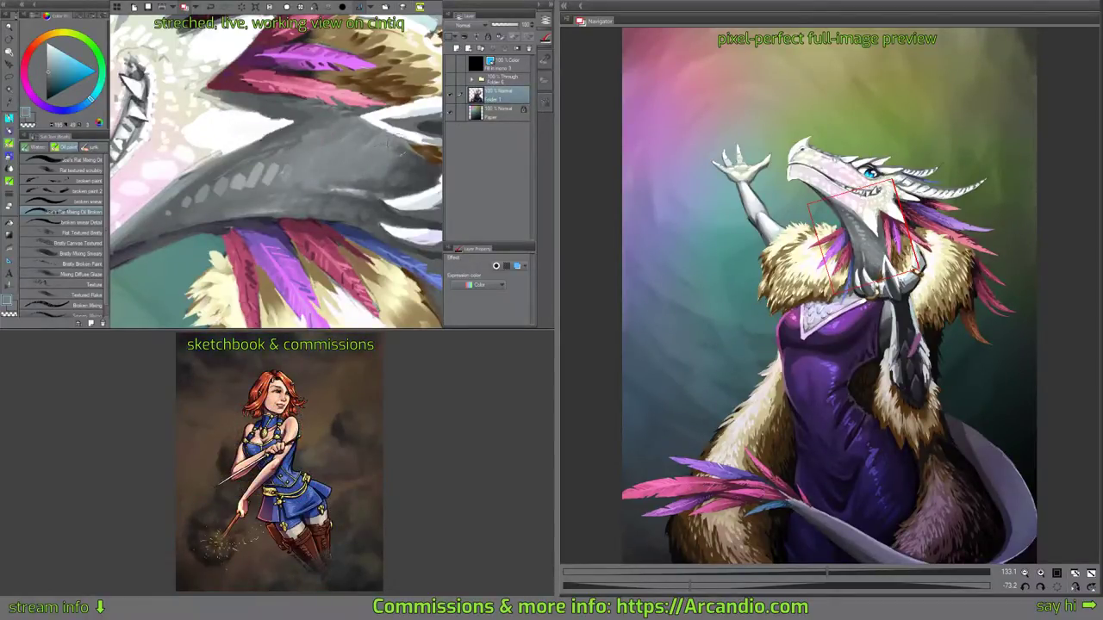
mouse_move(400, 162)
mouse_down()
mouse_move(295, 180)
mouse_move(325, 184)
mouse_up()
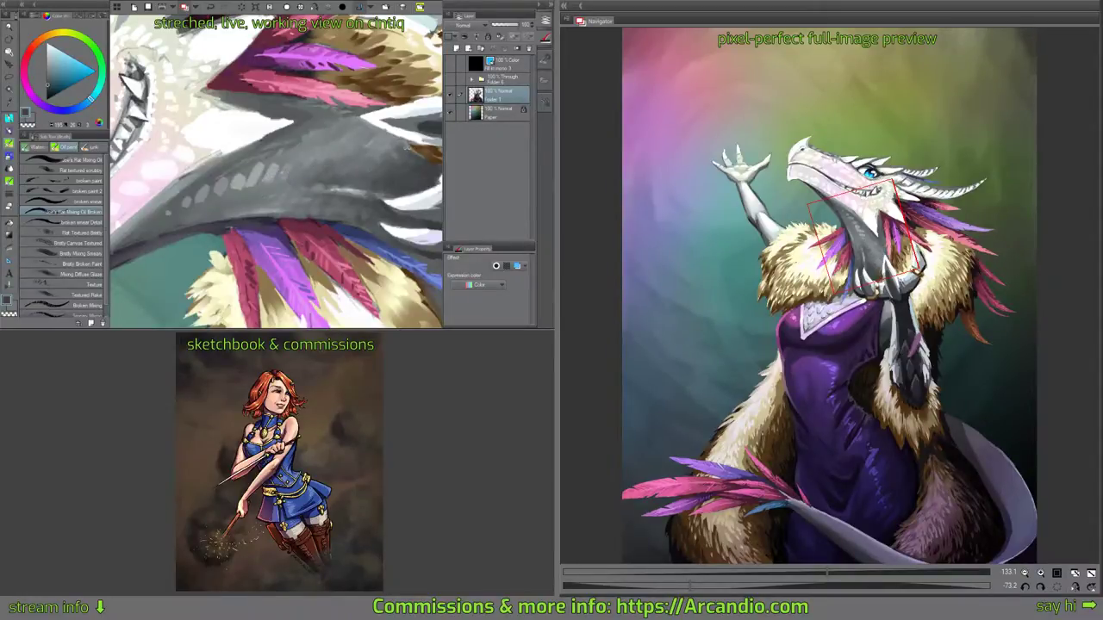
Sample light and mid greys and add textured scale strokes at the neck's base beside the claws.
mouse_move(408, 148)
mouse_down()
mouse_move(362, 107)
mouse_move(377, 145)
mouse_move(398, 135)
mouse_up()
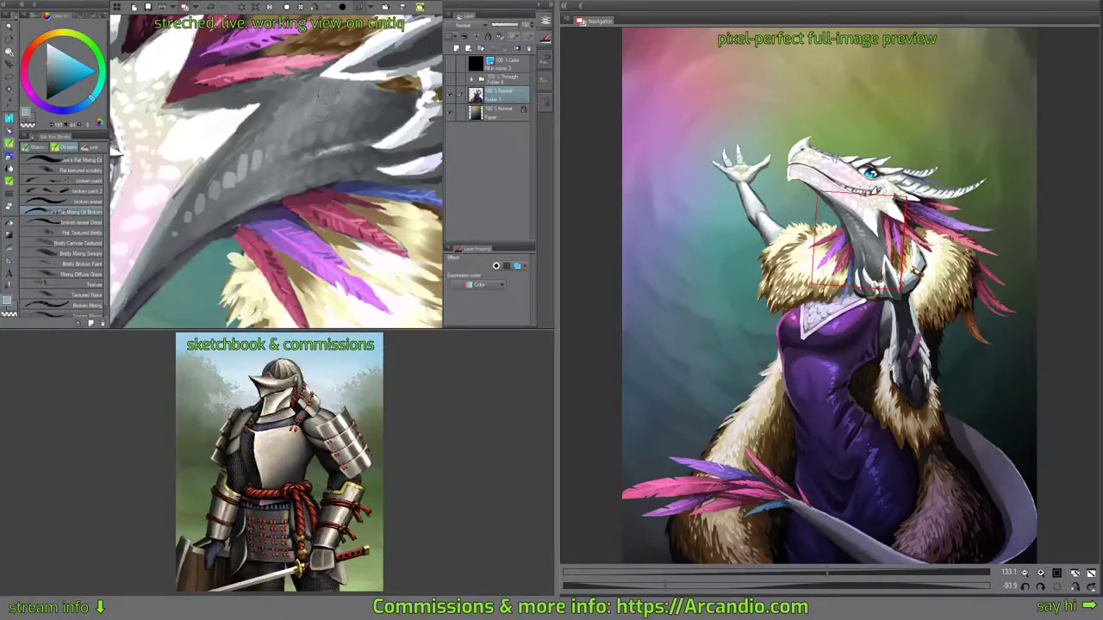
drag(338, 95, 373, 118)
alt+click(302, 128)
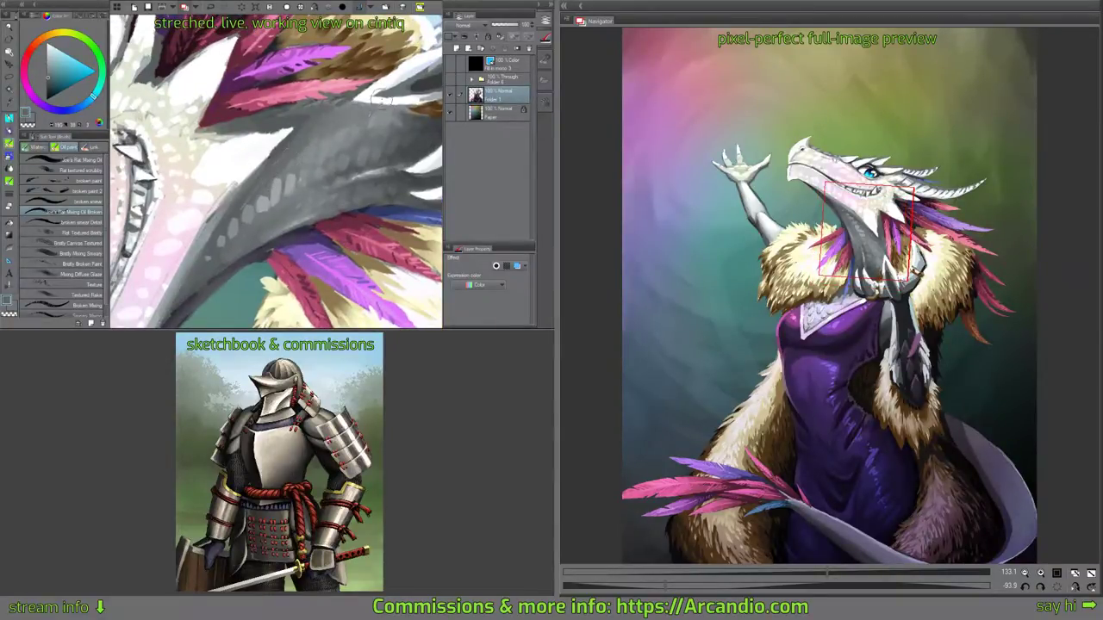
drag(382, 101, 392, 116)
alt+click(286, 182)
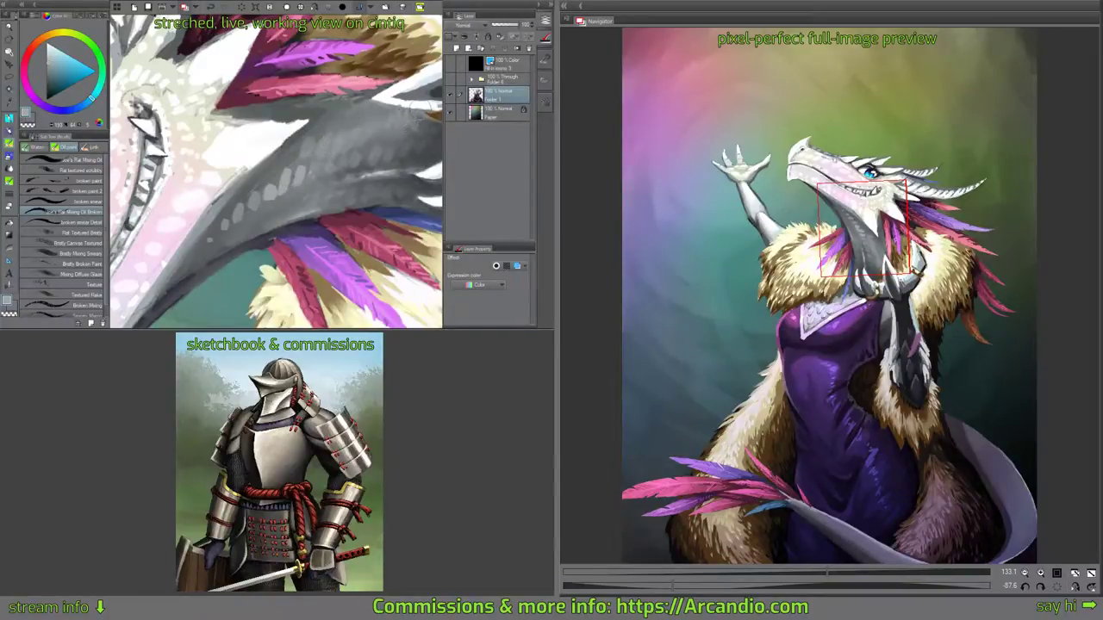
drag(409, 107, 418, 146)
drag(334, 200, 305, 157)
scroll(371, 166, down, 3)
drag(388, 112, 400, 149)
Check the neck and raised arm with the light-effects folder shown, and hide the folder again.
click(450, 80)
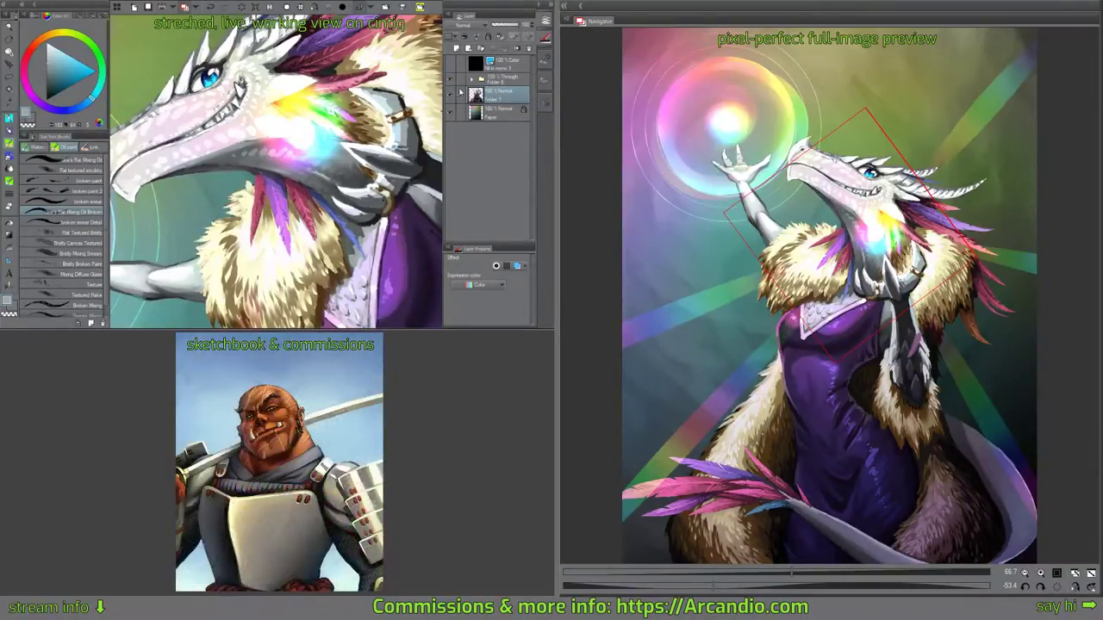
mouse_move(339, 178)
mouse_down()
mouse_move(339, 167)
mouse_move(328, 191)
mouse_up()
drag(254, 205, 422, 128)
click(450, 80)
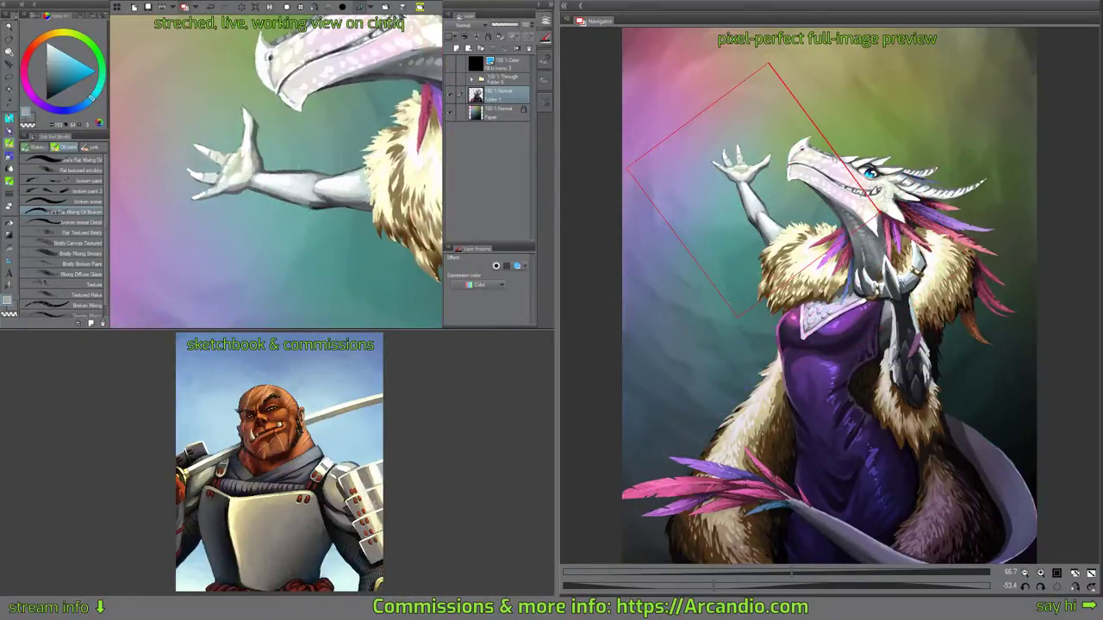
Sample greys from the raised arm and rework the shading and dark edges of its forearm and elbow.
drag(345, 147, 348, 178)
drag(300, 205, 357, 205)
key(period)
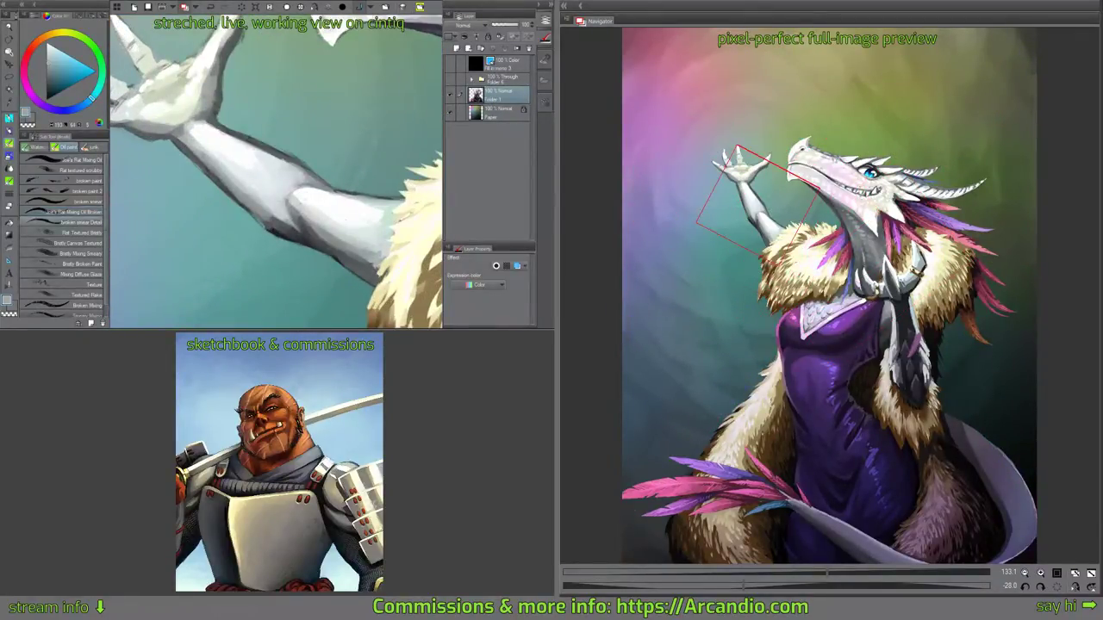
drag(226, 183, 258, 129)
alt+click(231, 178)
mouse_move(229, 178)
mouse_down()
mouse_move(222, 186)
mouse_move(238, 153)
mouse_up()
alt+click(236, 173)
alt+click(236, 151)
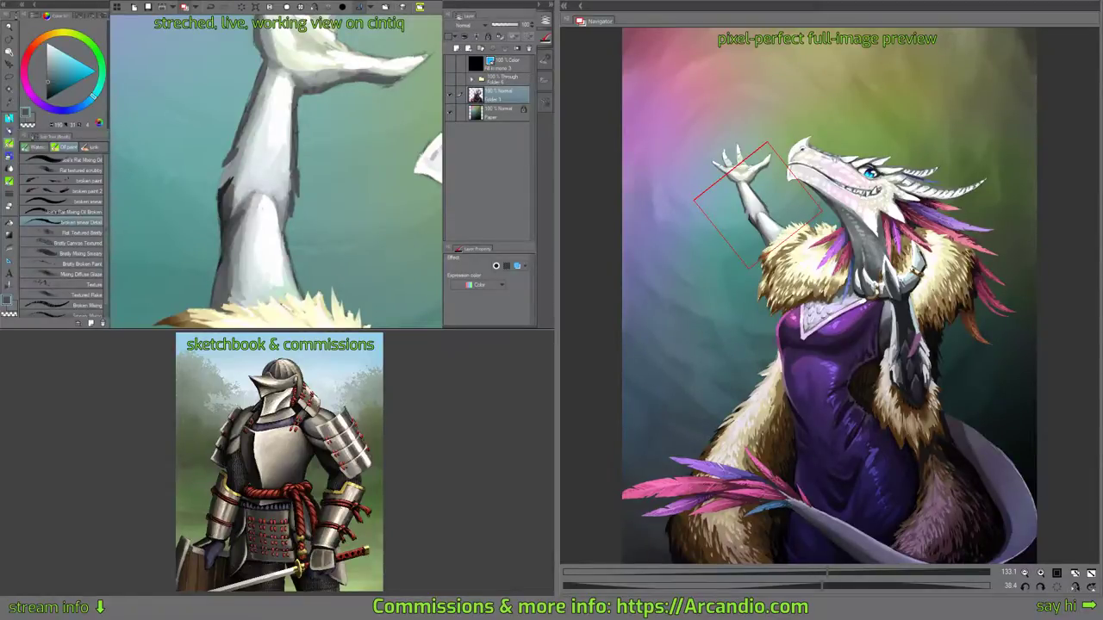
With the broken smear detail brush, sample dark grey and add jagged scale tufts along both sides of the raised forearm near the elbow.
mouse_move(249, 185)
mouse_down()
mouse_move(263, 173)
mouse_move(231, 208)
mouse_up()
alt+click(242, 183)
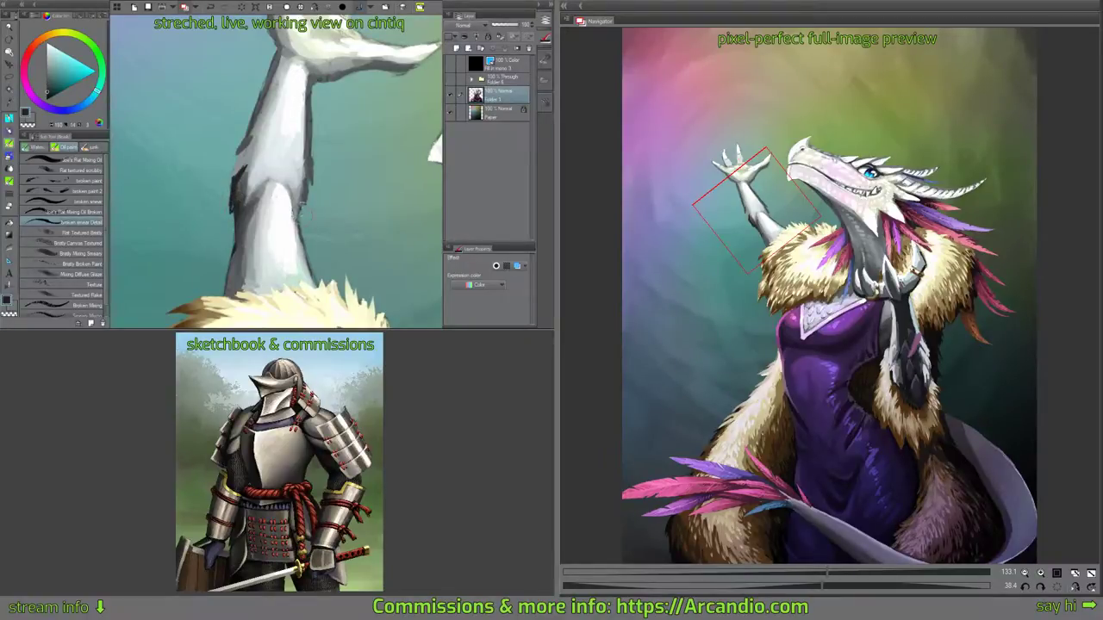
drag(316, 185, 317, 163)
drag(232, 152, 238, 166)
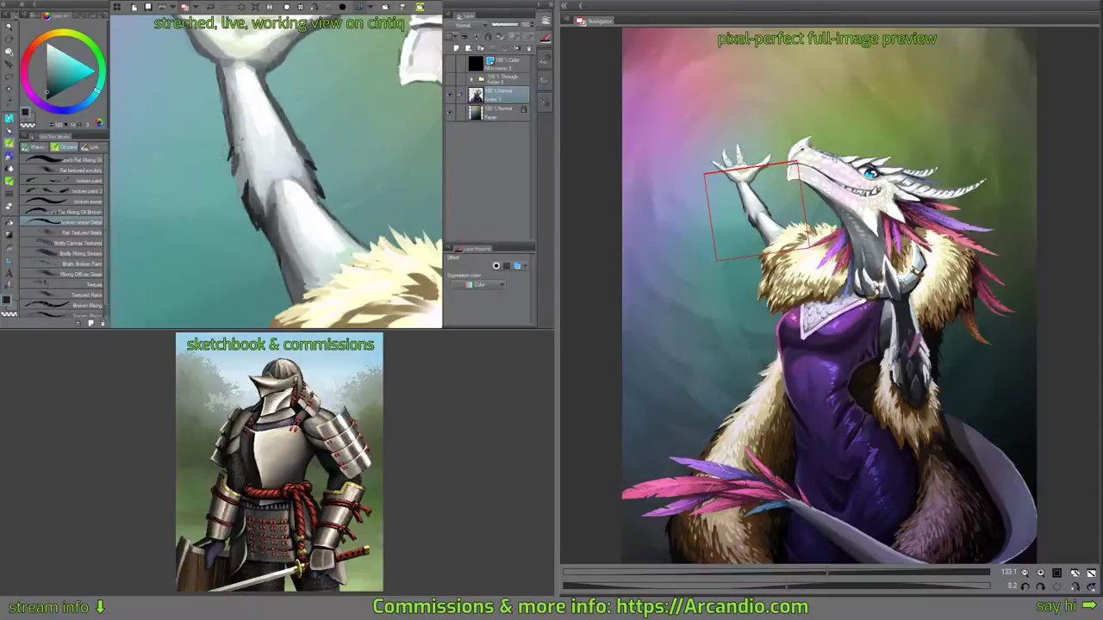
alt+click(242, 158)
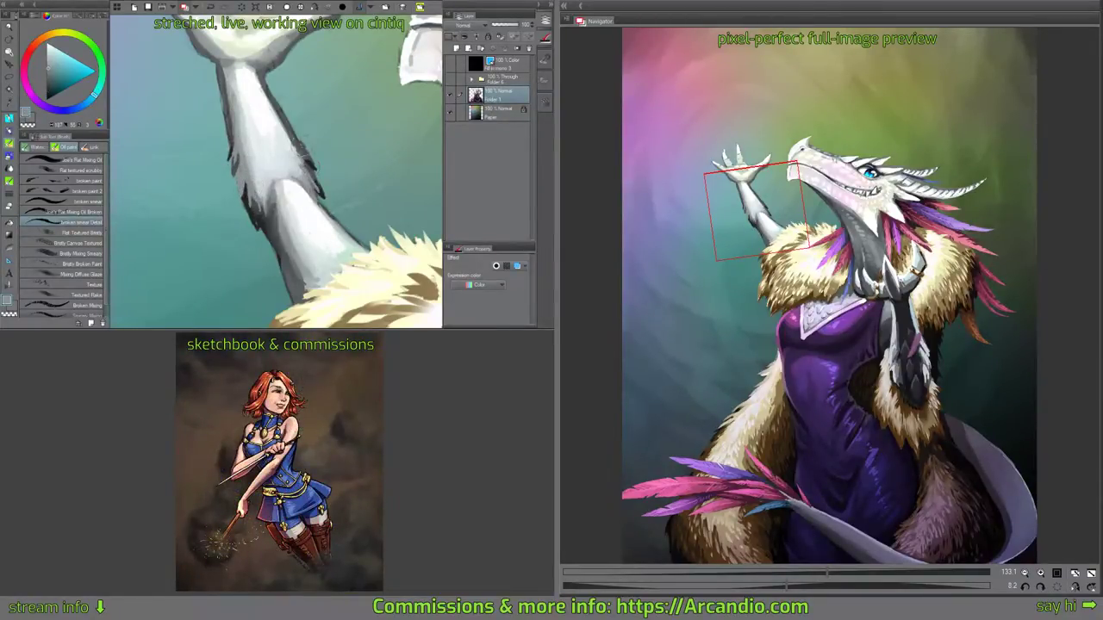
Sample light greys and whites from the raised arm and paint pale tufts and soft highlights around its elbow.
alt+click(248, 131)
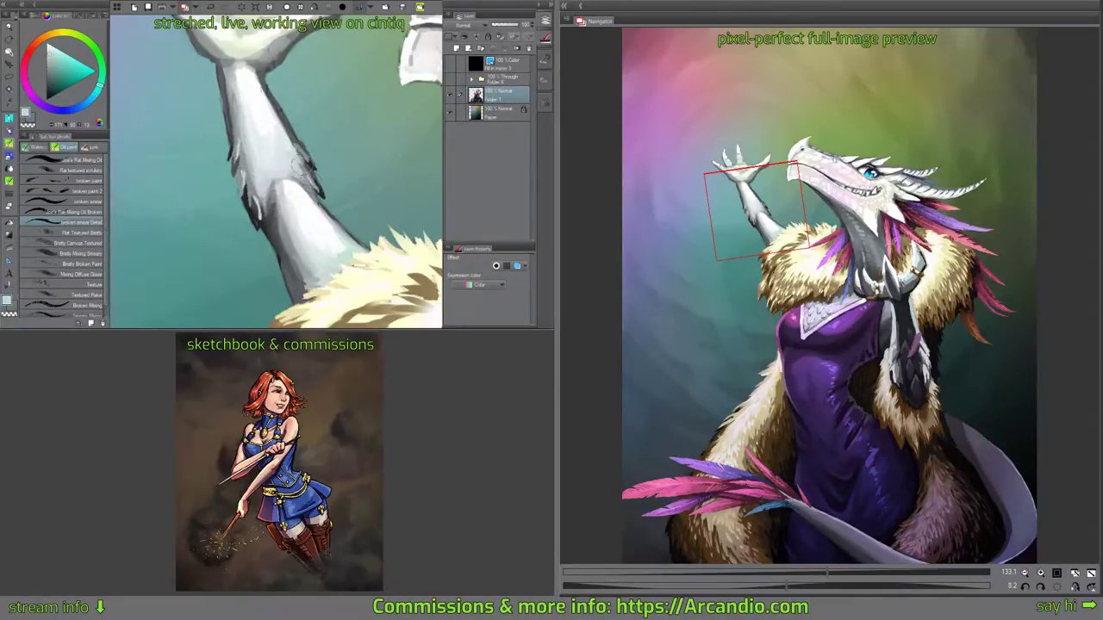
drag(301, 164, 295, 148)
drag(293, 110, 297, 141)
mouse_move(336, 183)
mouse_down()
mouse_move(317, 129)
mouse_move(303, 141)
mouse_up()
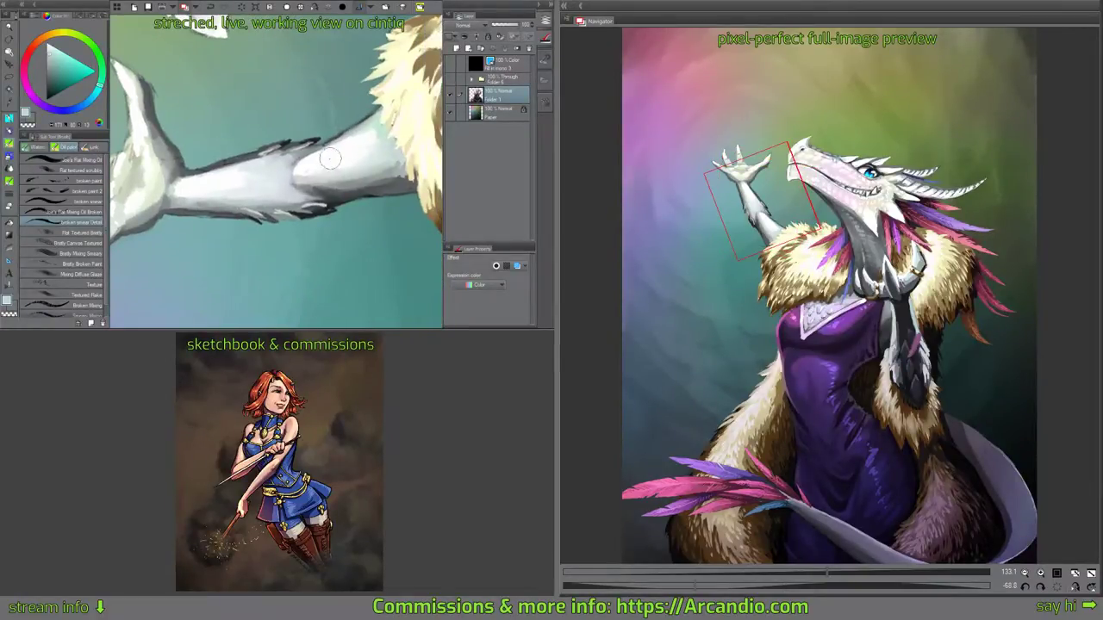
alt+click(314, 165)
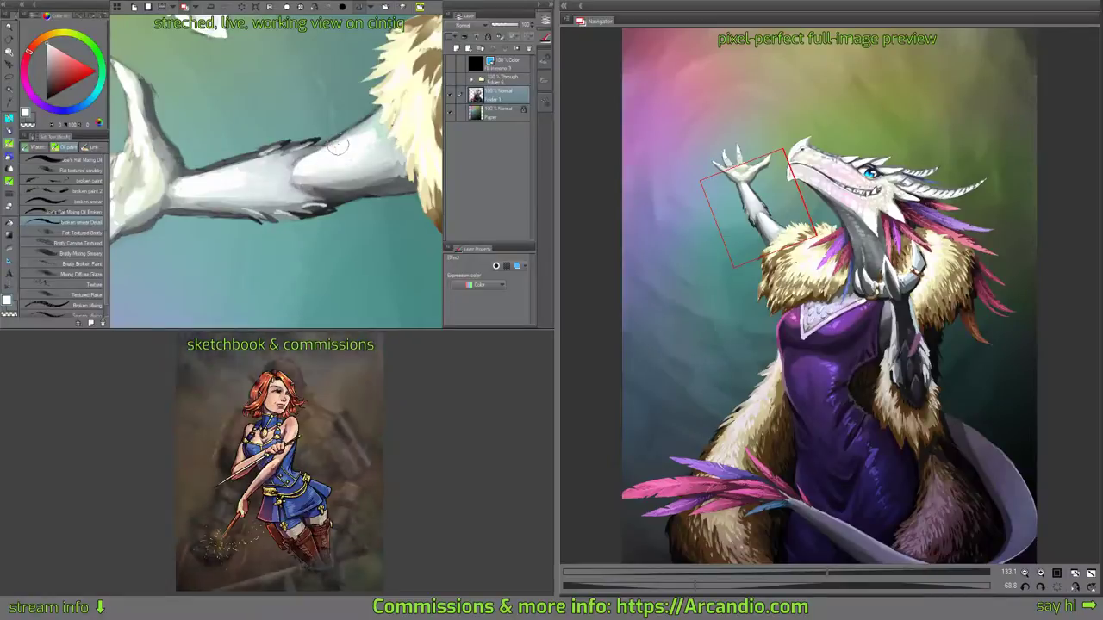
alt+click(299, 178)
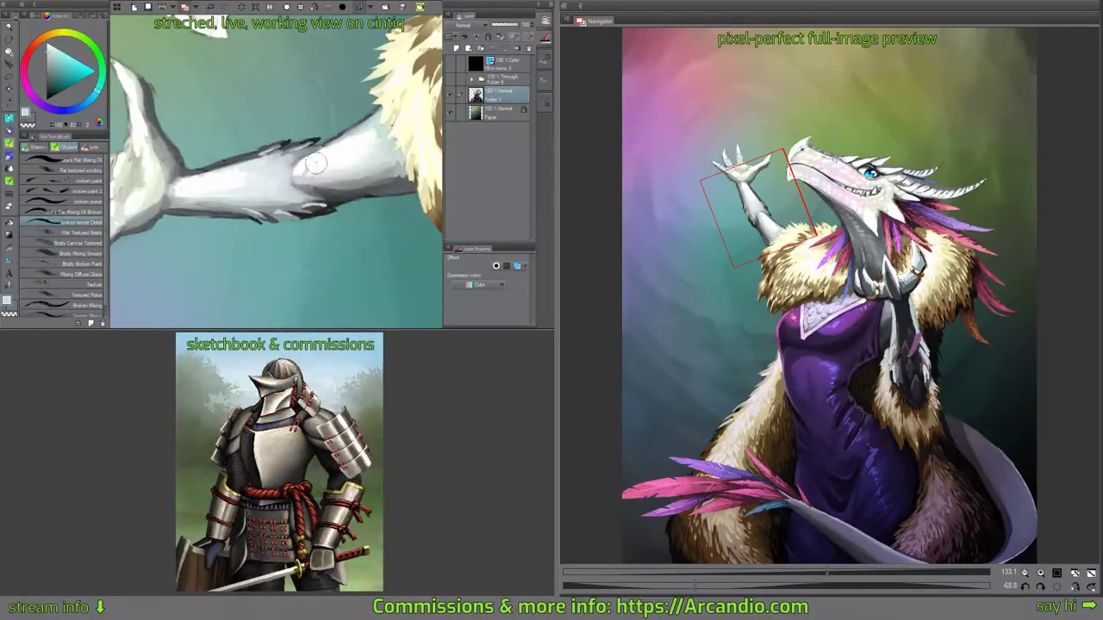
mouse_move(324, 161)
mouse_down()
mouse_move(337, 149)
mouse_move(329, 155)
mouse_up()
Sample whites from the raised forearm and dab textured scale highlights along the forearm and upper arm.
alt+click(260, 189)
drag(248, 188, 302, 173)
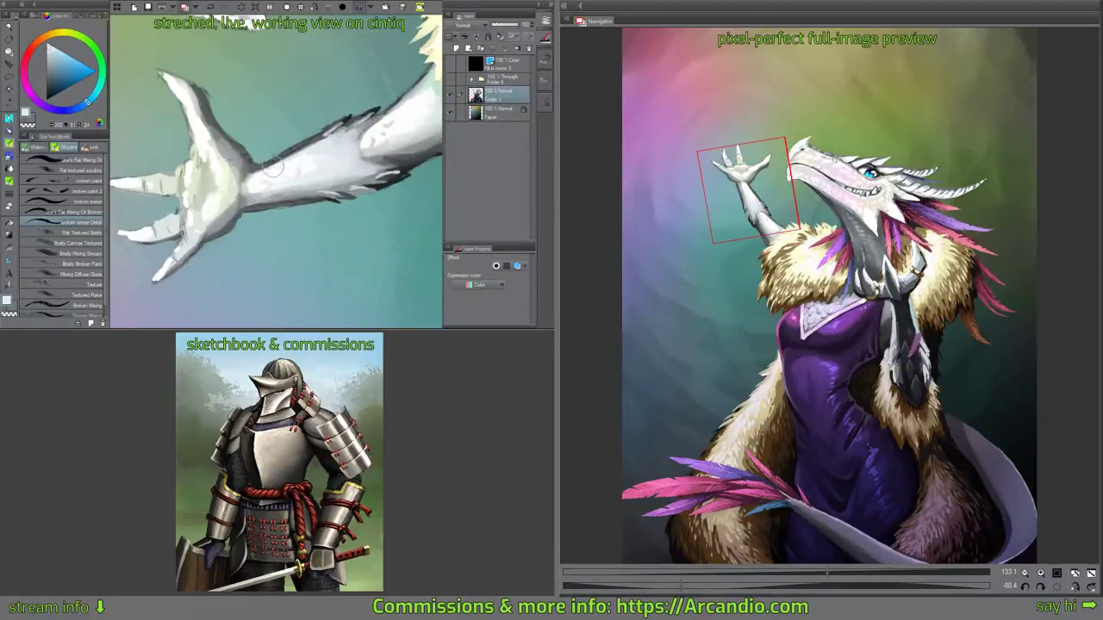
drag(295, 159, 326, 146)
alt+click(326, 155)
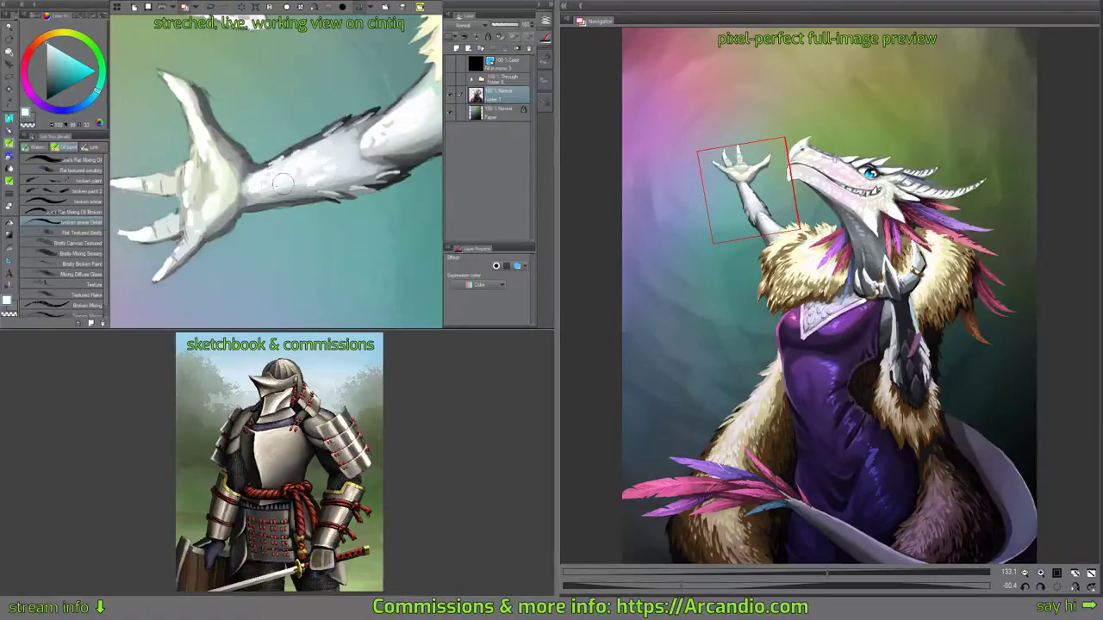
drag(395, 122, 364, 146)
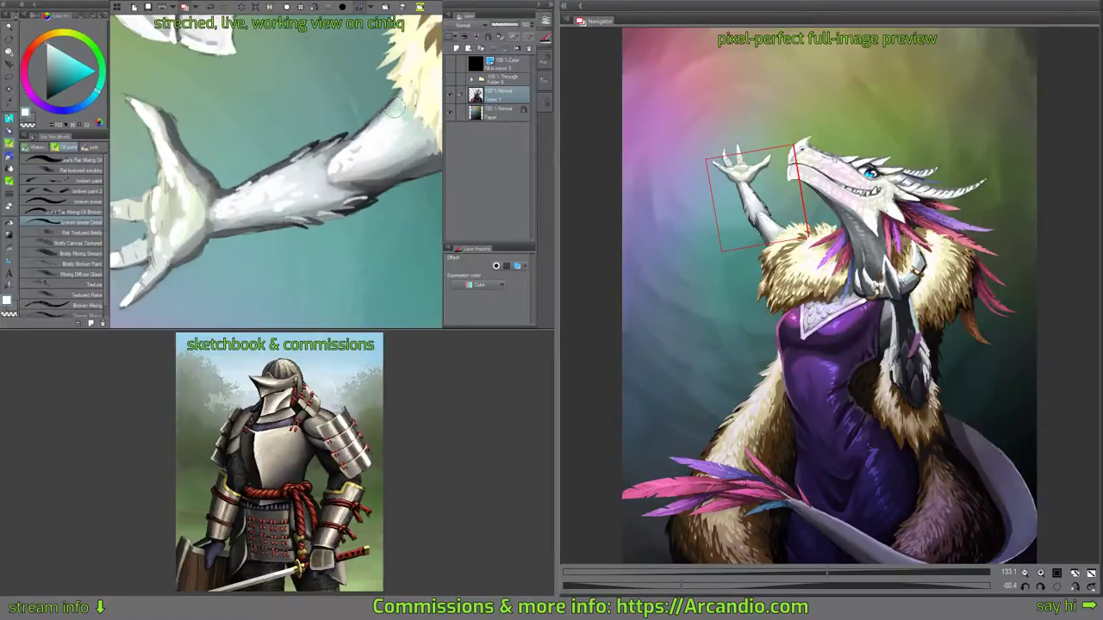
alt+click(412, 128)
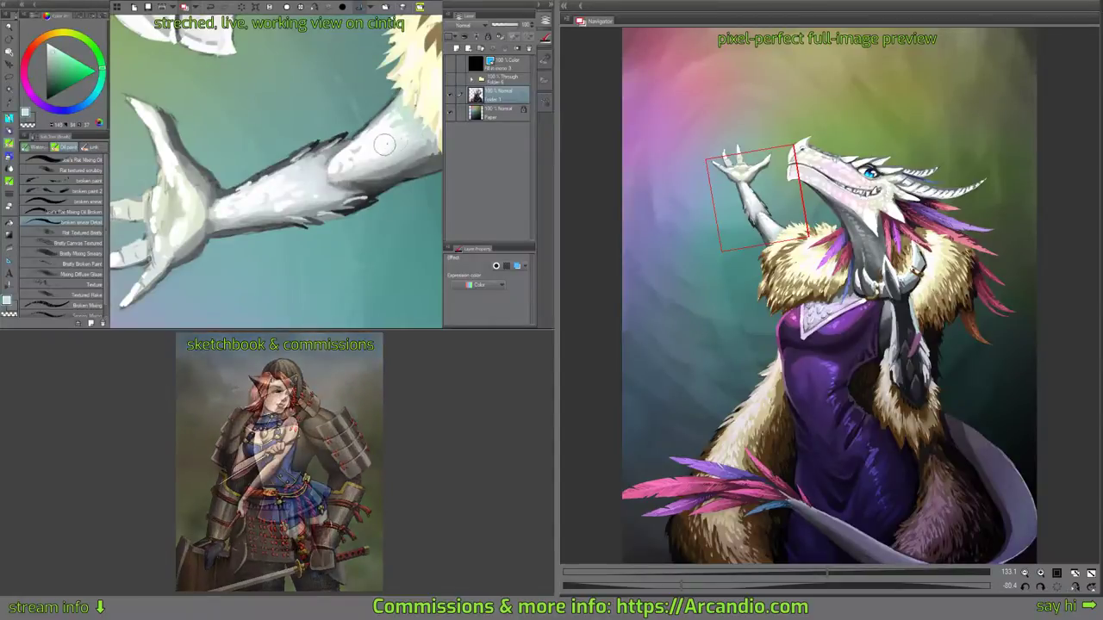
drag(371, 151, 366, 136)
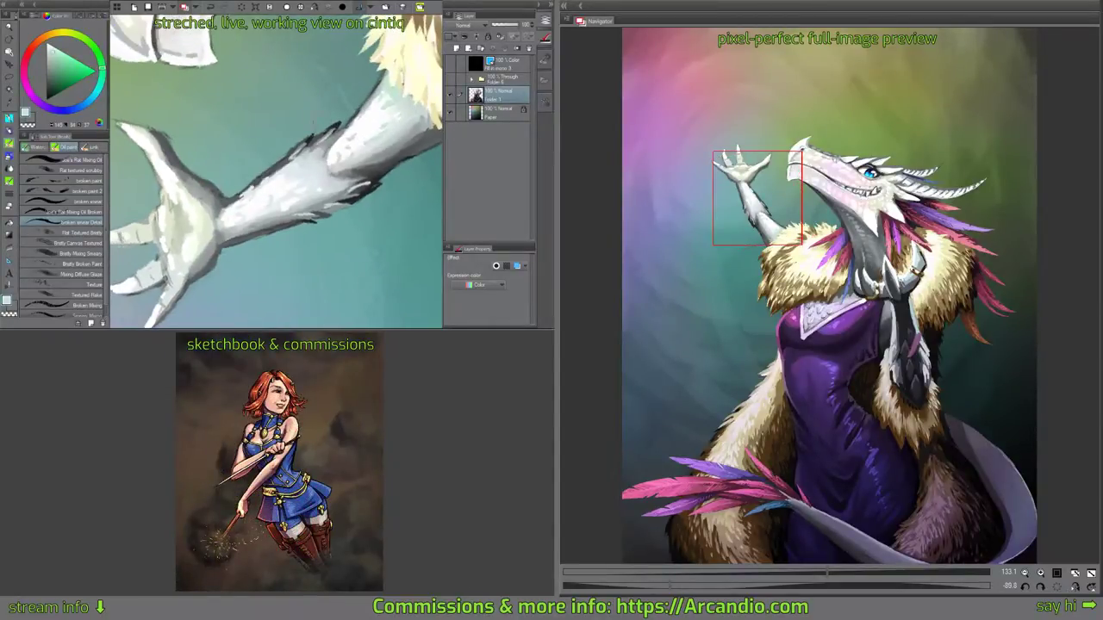
Sample a lighter tone and extend the bright scale highlights over the raised wrist and palm.
drag(293, 164, 365, 153)
alt+click(351, 182)
mouse_move(316, 193)
mouse_down()
mouse_move(333, 178)
mouse_move(309, 191)
mouse_up()
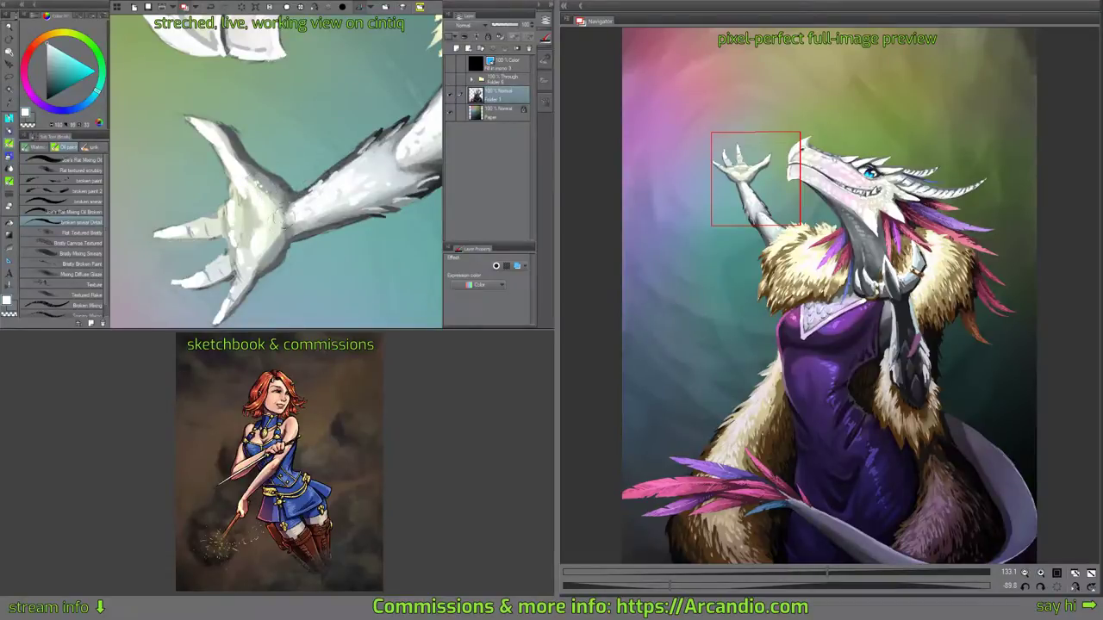
mouse_move(268, 249)
mouse_down()
mouse_move(274, 218)
mouse_move(247, 199)
mouse_move(258, 216)
mouse_move(253, 244)
mouse_move(256, 203)
mouse_move(265, 238)
mouse_move(224, 241)
mouse_move(237, 208)
mouse_move(344, 239)
mouse_move(278, 183)
mouse_move(254, 132)
mouse_move(236, 156)
mouse_up()
drag(382, 142, 358, 172)
Sample white from a finger and sharpen the raised hand's fingertips and thumb, alternating between white and transparent colour.
alt+click(171, 138)
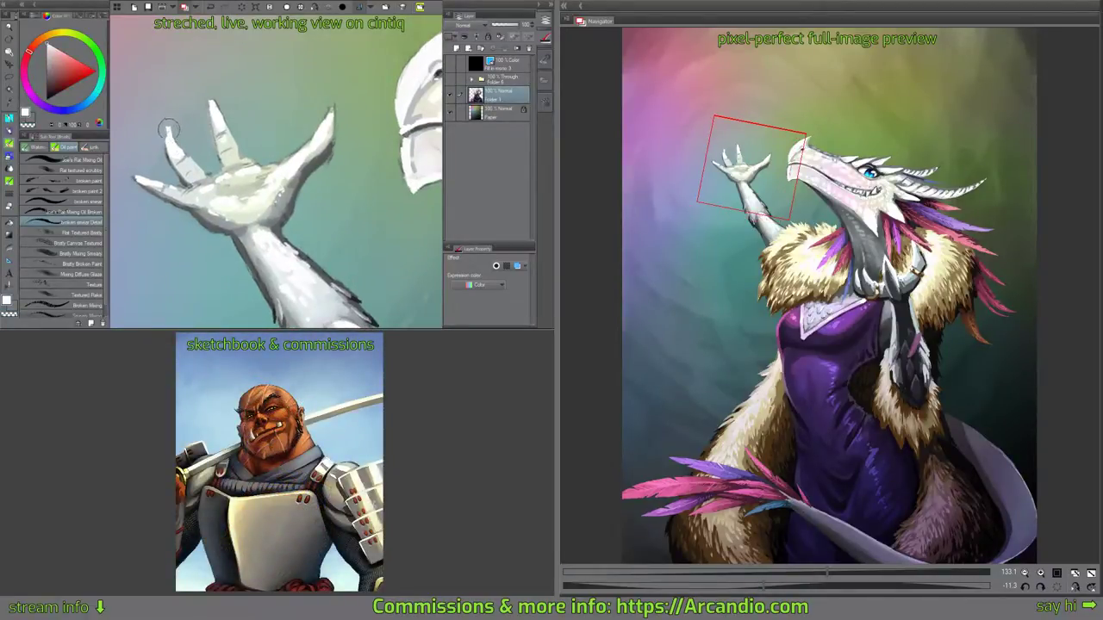
drag(238, 104, 209, 96)
key(c)
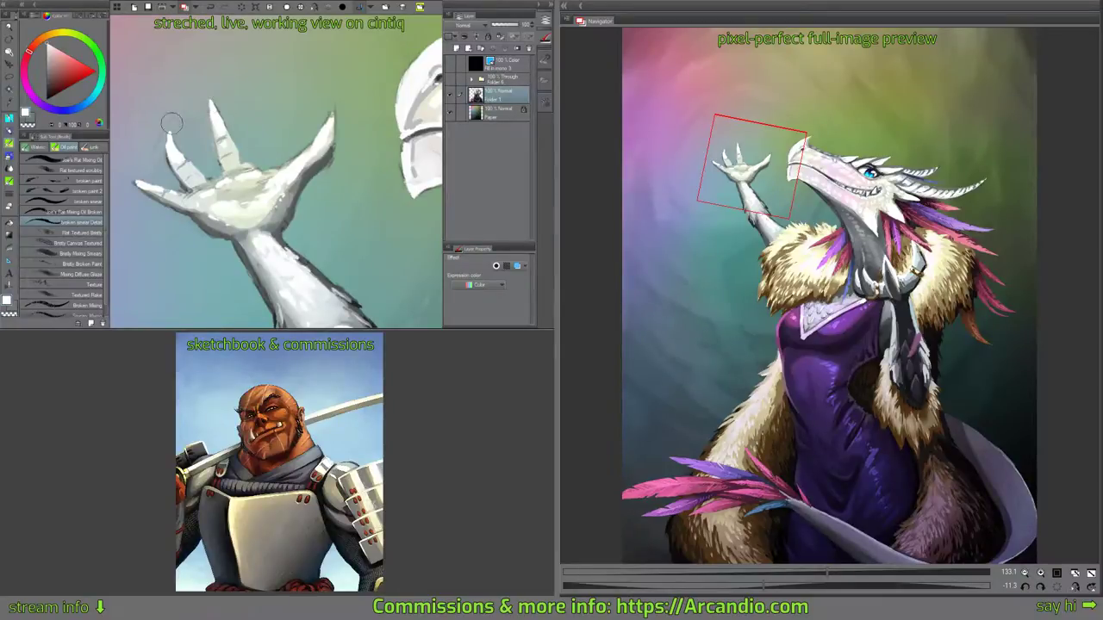
drag(142, 184, 132, 178)
drag(311, 132, 302, 139)
mouse_move(318, 103)
mouse_down()
mouse_move(309, 109)
mouse_move(322, 143)
mouse_up()
key(c)
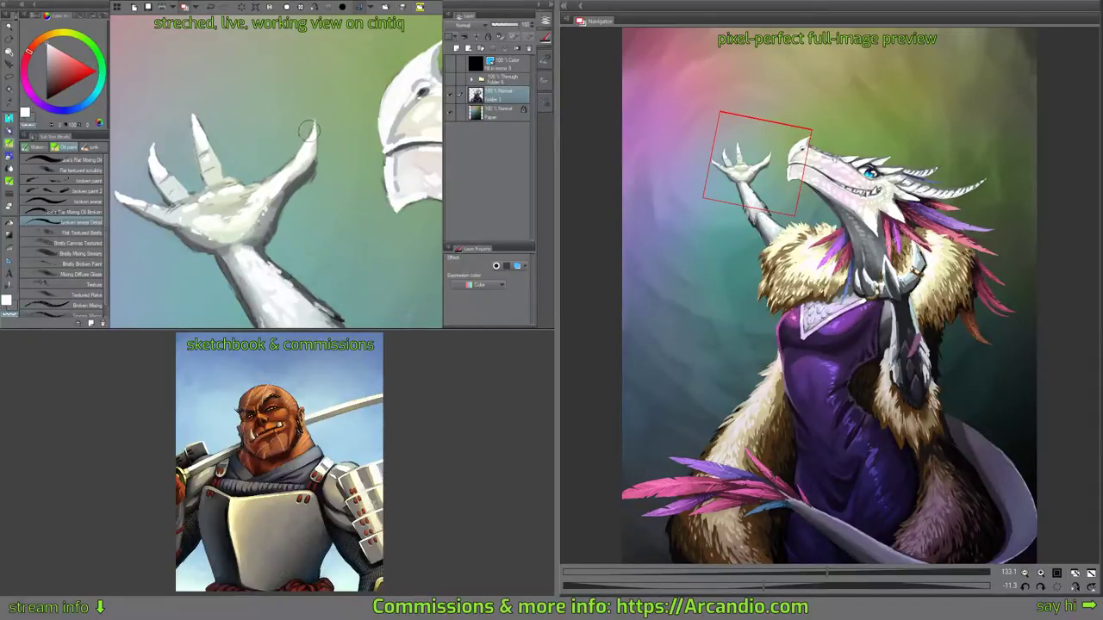
Clean up the edges of the nose horn and beak tip on the snout, alternating between white and transparent colour.
mouse_move(437, 131)
mouse_down()
mouse_move(365, 165)
mouse_move(307, 159)
mouse_move(248, 126)
mouse_up()
key(c)
mouse_move(155, 176)
mouse_down()
mouse_move(155, 209)
mouse_move(153, 181)
mouse_move(152, 195)
mouse_up()
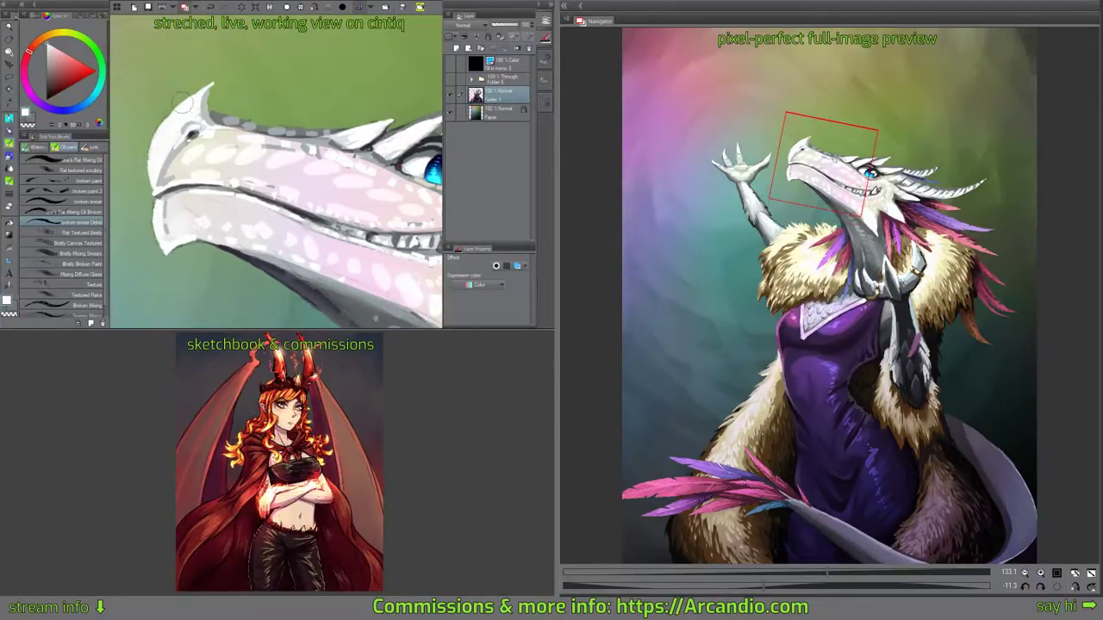
drag(189, 150, 200, 142)
key(c)
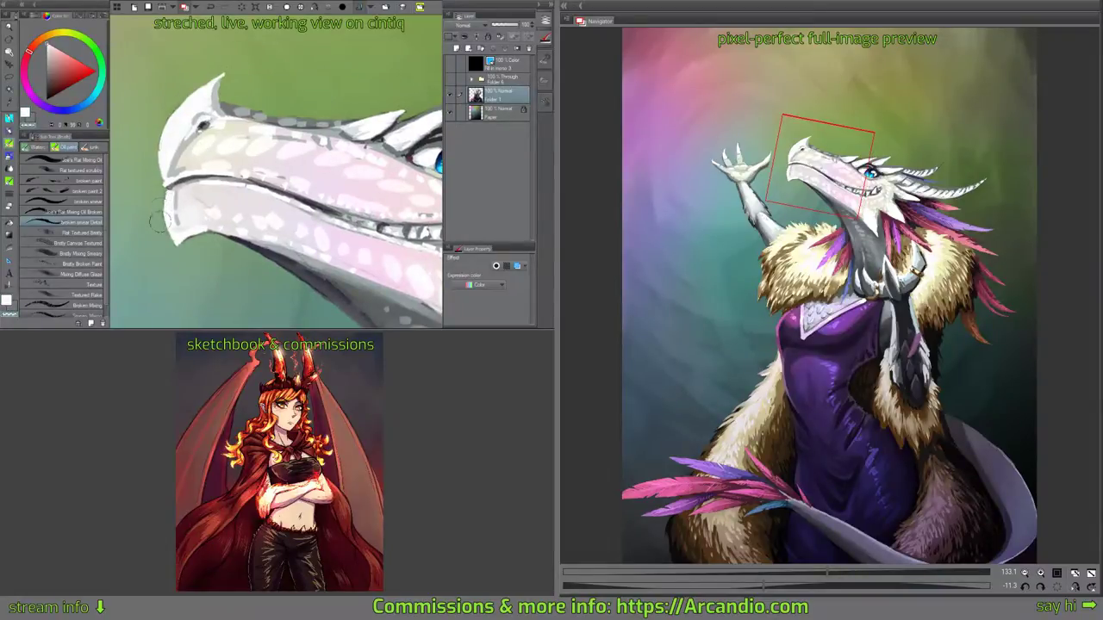
Show the light-effects folder and check the head, feathers and full figure against the glowing orb and rainbow rays.
drag(302, 241, 283, 216)
drag(340, 220, 357, 170)
drag(413, 134, 274, 187)
scroll(368, 164, down, 3)
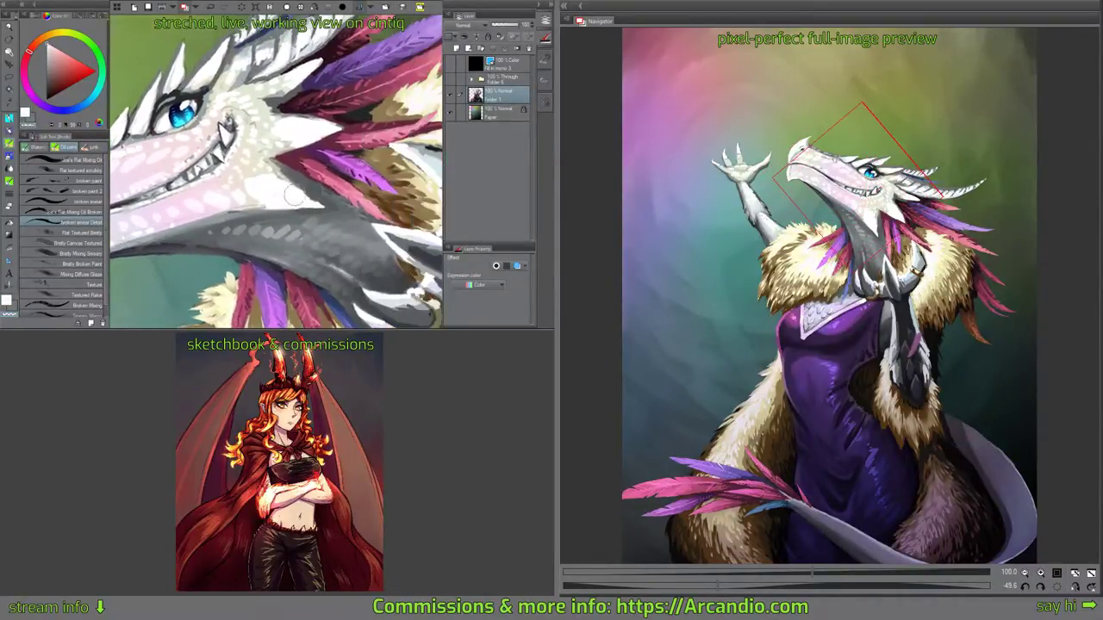
scroll(324, 186, down, 3)
scroll(392, 182, down, 1)
drag(392, 183, 355, 184)
click(450, 79)
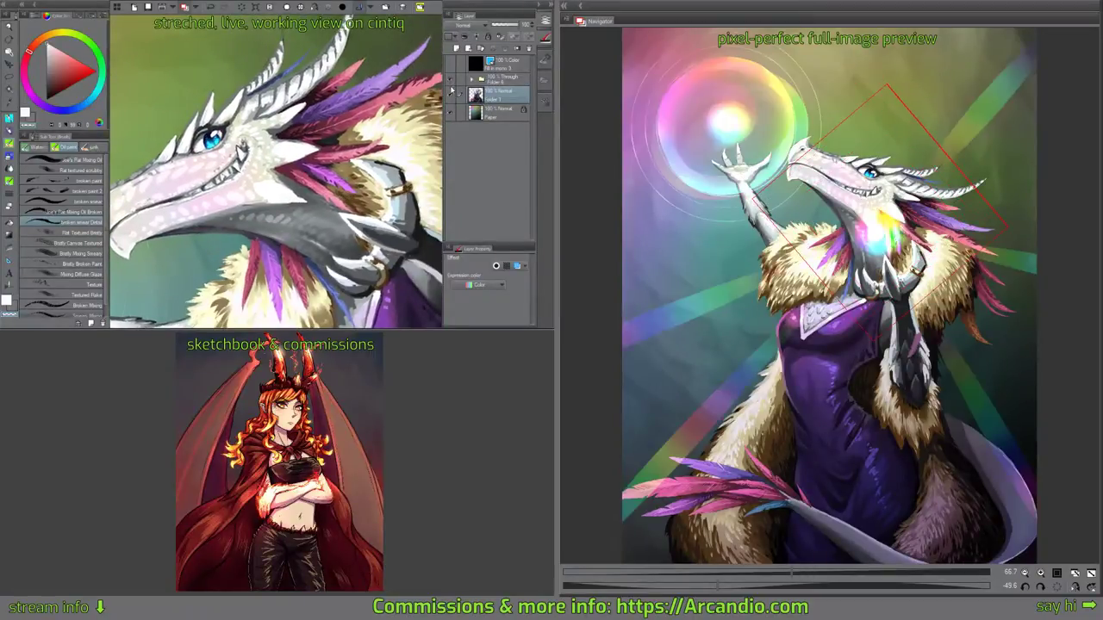
drag(370, 96, 371, 176)
scroll(371, 175, down, 3)
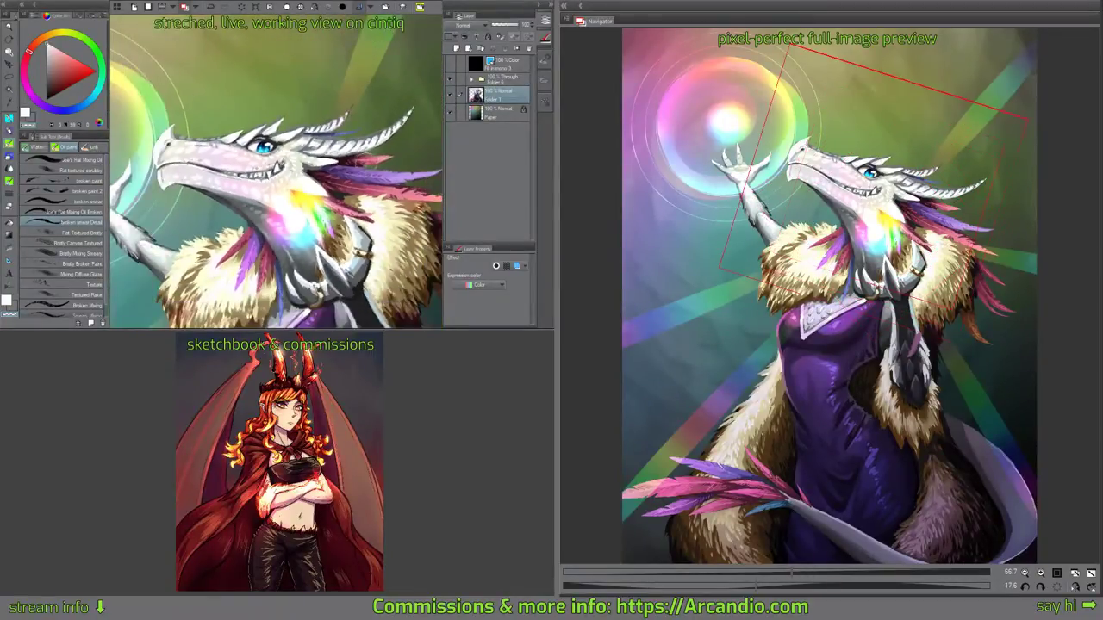
scroll(368, 180, down, 1)
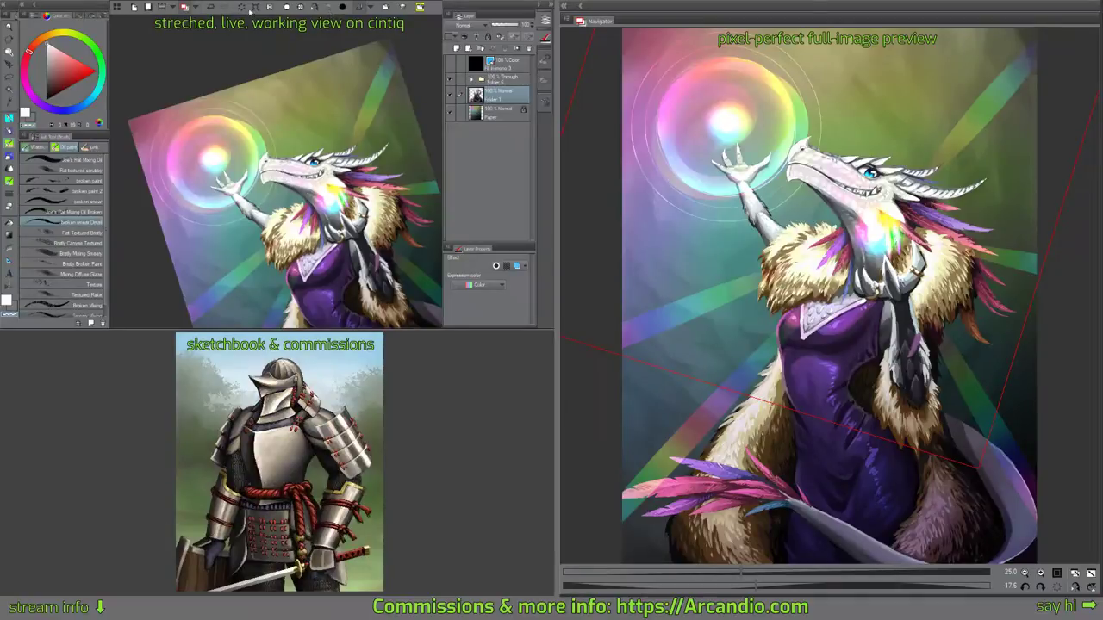
Fit the whole illustration upright in the canvas view and save the file.
click(245, 11)
key(ctrl+z)
key(ctrl+0)
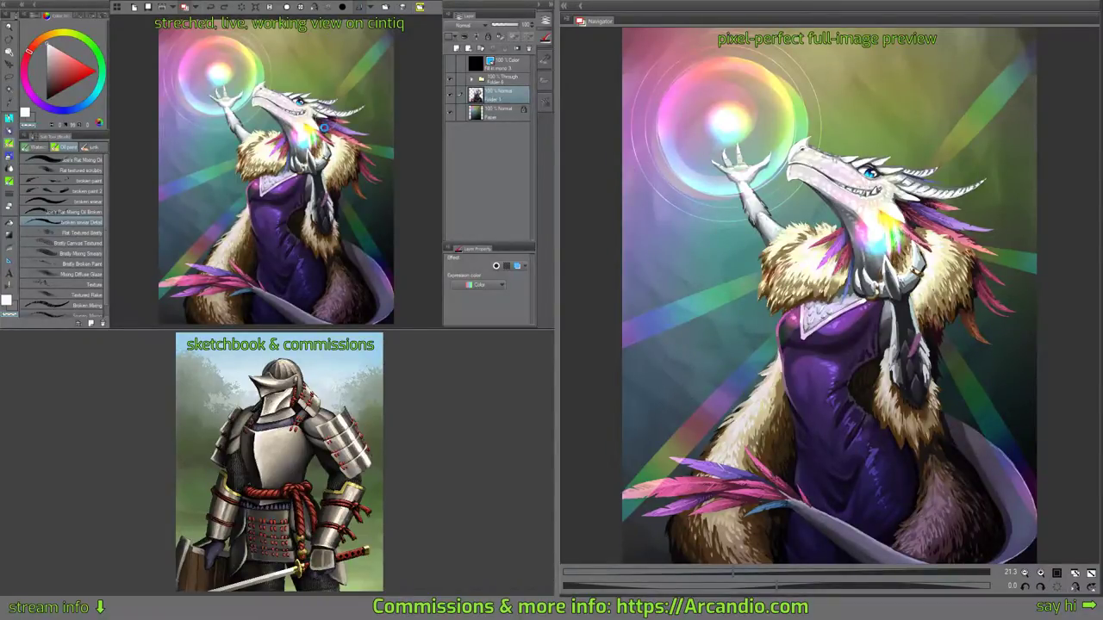
key(ctrl+s)
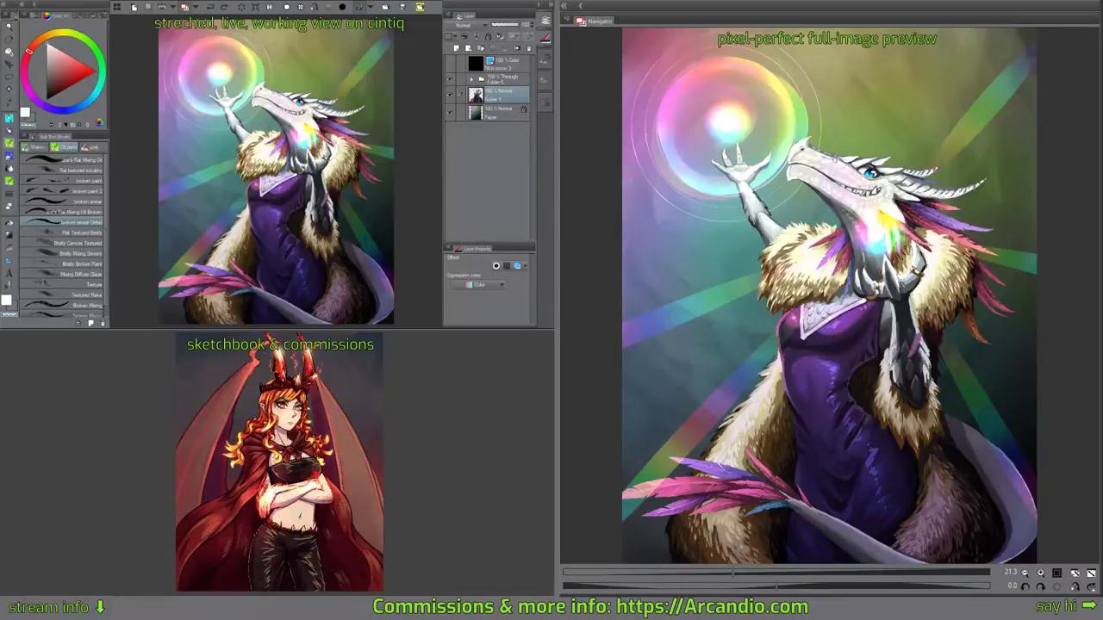
Sample tan-brown from the fur collar and paint shadow strokes under the purple and crimson feathers beside the neck.
scroll(286, 142, up, 10)
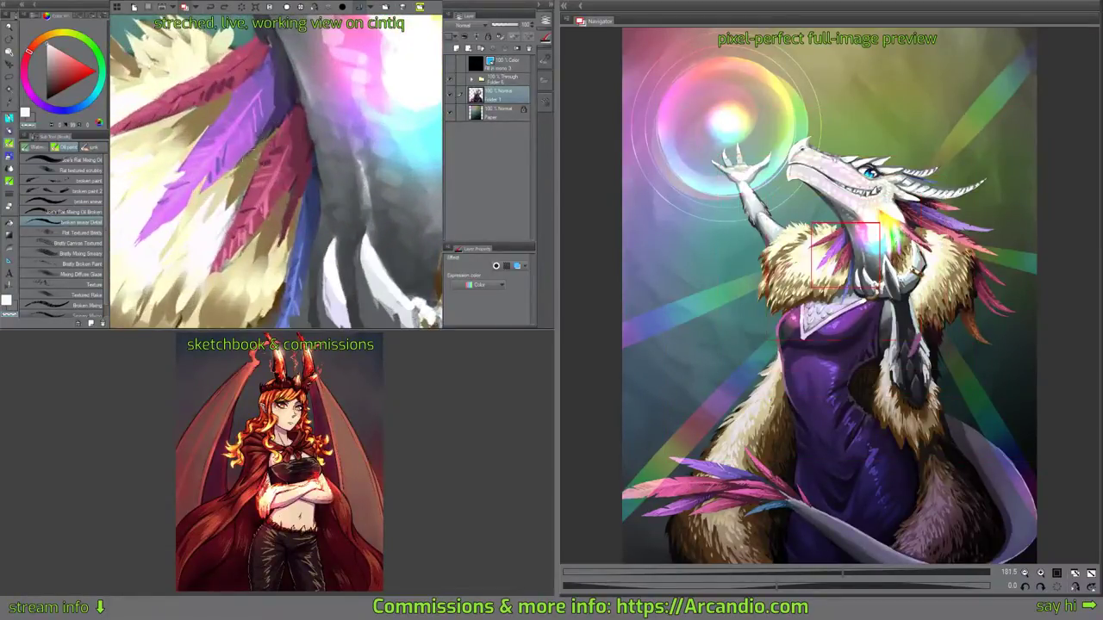
alt+click(205, 175)
mouse_move(176, 225)
mouse_down()
mouse_move(254, 170)
mouse_move(215, 203)
mouse_move(224, 211)
mouse_move(237, 189)
mouse_up()
scroll(245, 181, up, 2)
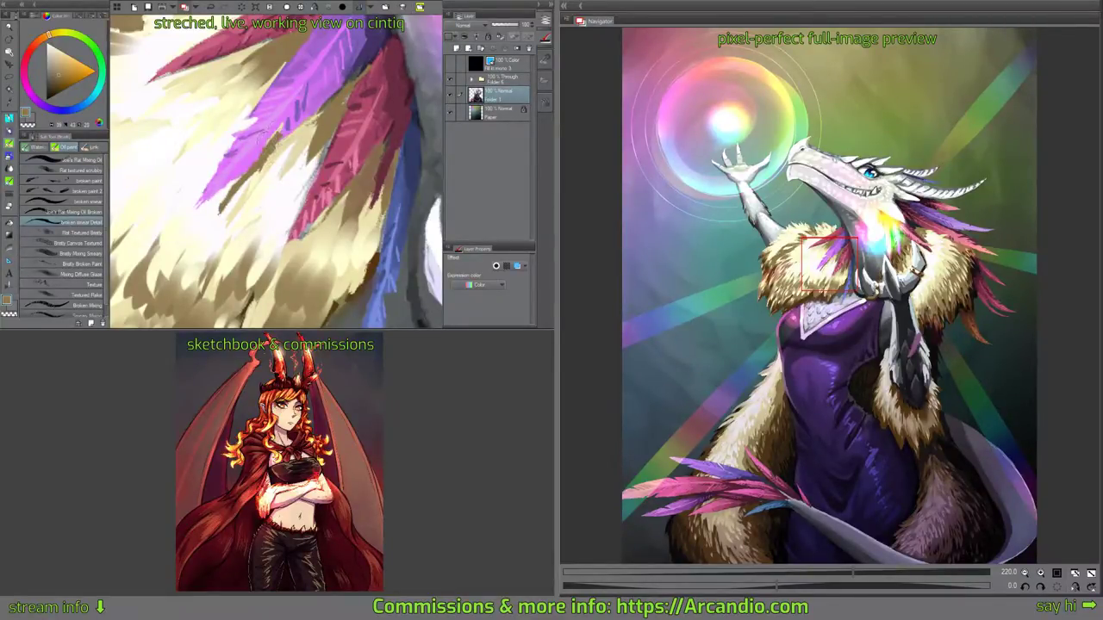
drag(277, 145, 311, 119)
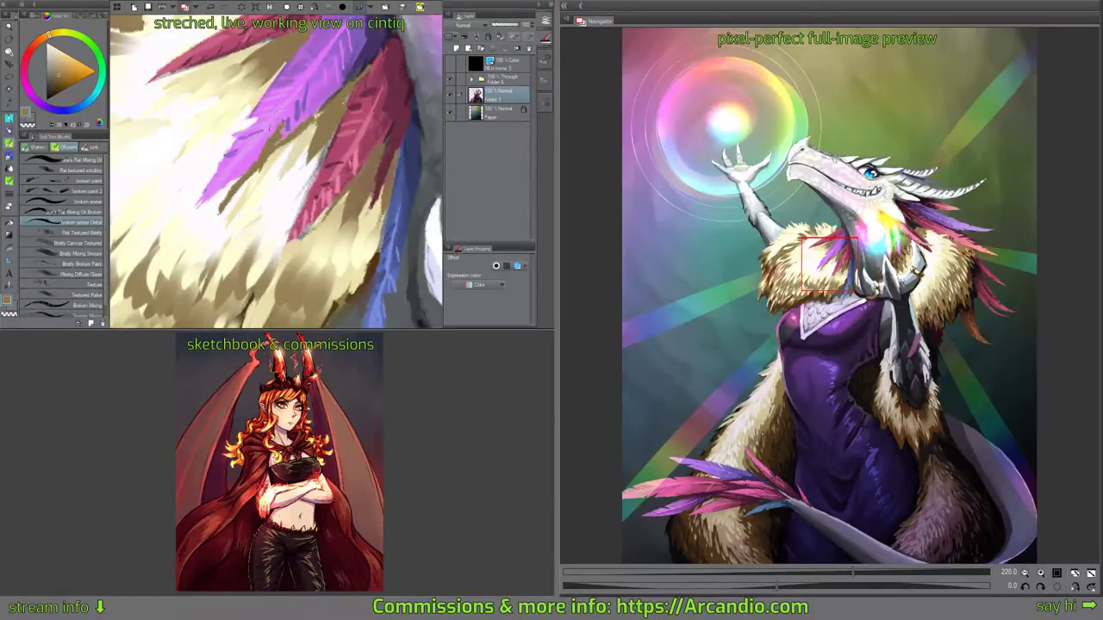
mouse_move(283, 156)
mouse_down()
mouse_move(315, 121)
mouse_move(219, 212)
mouse_move(301, 172)
mouse_move(326, 203)
mouse_up()
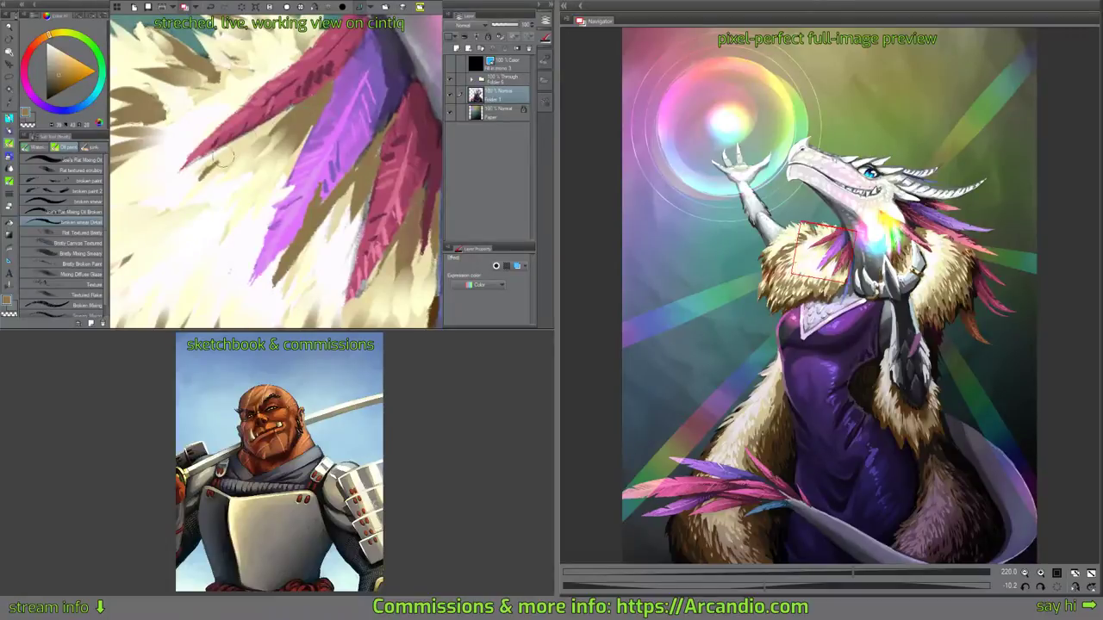
mouse_move(245, 140)
mouse_down()
mouse_move(207, 175)
mouse_move(278, 115)
mouse_move(203, 185)
mouse_move(278, 138)
mouse_move(227, 173)
mouse_up()
drag(320, 117, 289, 128)
mouse_move(391, 139)
mouse_down()
mouse_move(353, 80)
mouse_move(384, 261)
mouse_move(329, 300)
mouse_move(364, 265)
mouse_move(317, 189)
mouse_move(260, 253)
mouse_up()
mouse_move(281, 233)
mouse_down()
mouse_move(263, 254)
mouse_move(316, 241)
mouse_up()
Sample a darker brown and deepen the fur shadows between the purple, crimson and blue feathers beside the neck.
alt+click(306, 248)
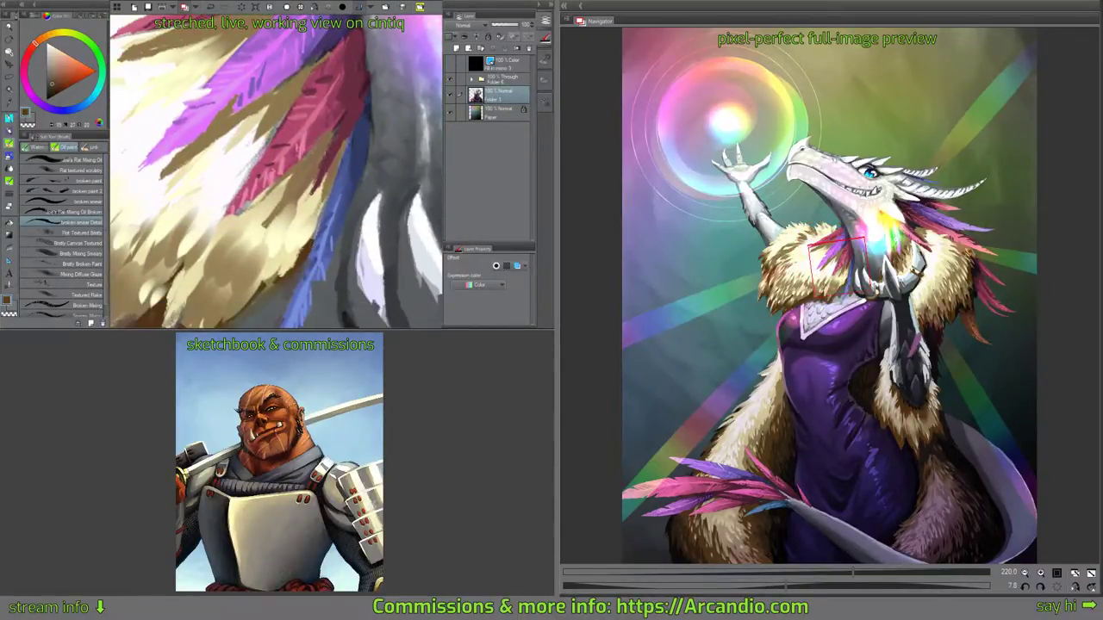
drag(320, 131, 326, 143)
drag(318, 97, 361, 152)
drag(276, 169, 341, 133)
drag(305, 158, 357, 124)
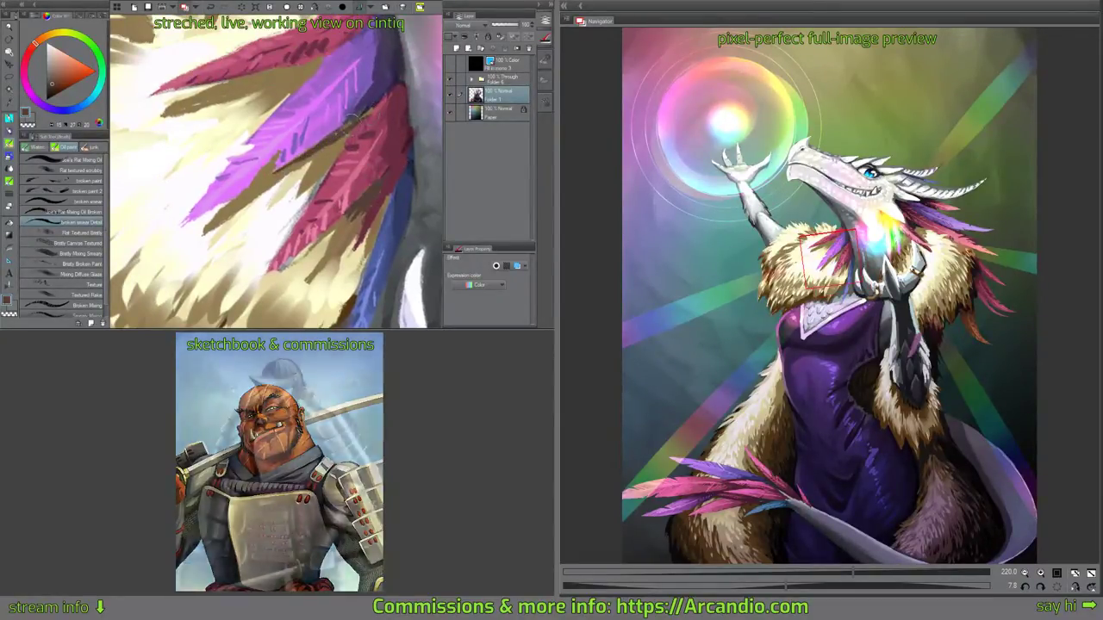
mouse_move(272, 160)
mouse_down()
mouse_move(260, 174)
mouse_move(263, 229)
mouse_move(283, 226)
mouse_up()
mouse_move(231, 157)
mouse_down()
mouse_move(300, 126)
mouse_move(247, 152)
mouse_up()
mouse_move(302, 110)
mouse_down()
mouse_move(250, 154)
mouse_move(291, 143)
mouse_move(272, 143)
mouse_move(317, 114)
mouse_move(272, 169)
mouse_up()
drag(362, 146, 361, 158)
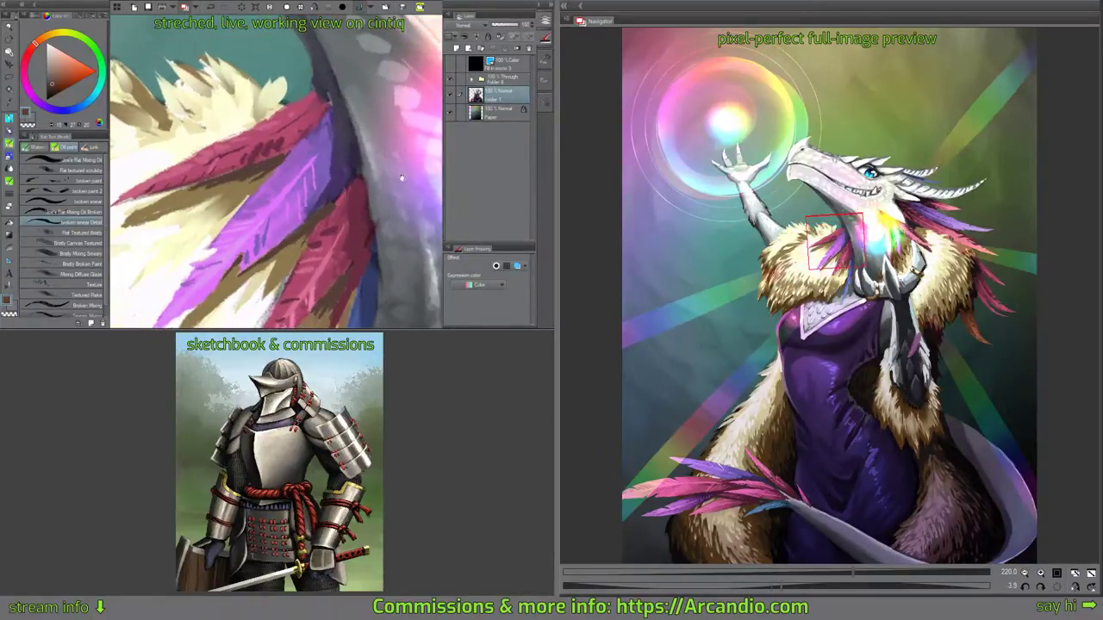
Sample brown and tan fur tones and paint shadows around the pink feather tips above the gold-banded claw.
drag(422, 177, 286, 162)
drag(344, 112, 363, 148)
drag(301, 245, 274, 121)
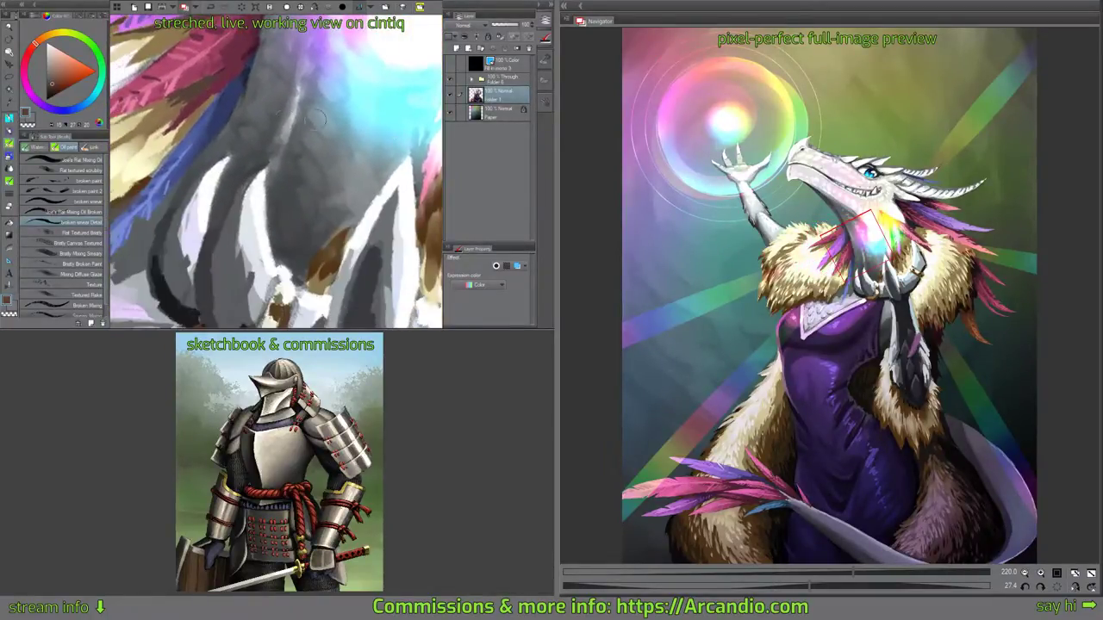
alt+click(230, 120)
drag(382, 161, 148, 114)
drag(313, 129, 238, 196)
alt+click(341, 155)
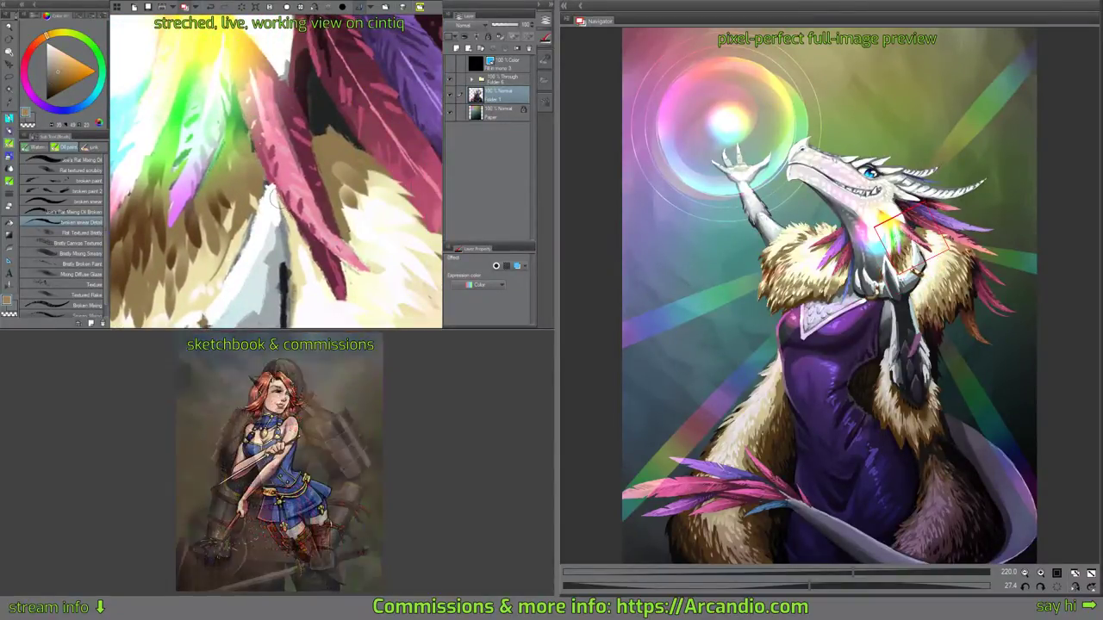
mouse_move(326, 280)
mouse_down()
mouse_move(294, 187)
mouse_move(318, 176)
mouse_move(328, 193)
mouse_up()
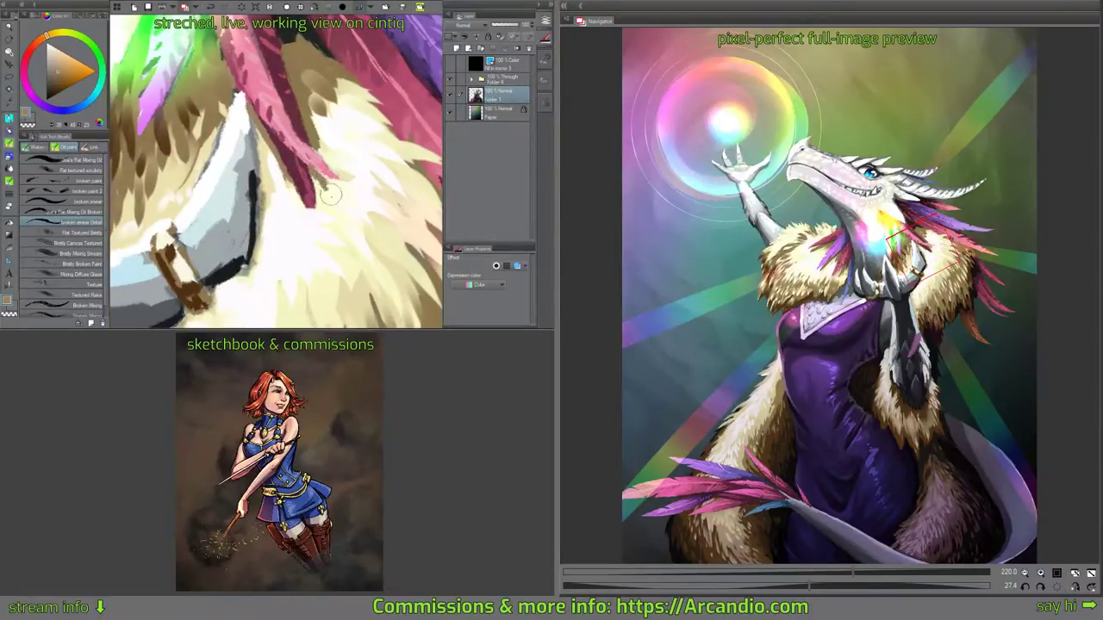
mouse_move(269, 153)
mouse_down()
mouse_move(286, 185)
mouse_move(283, 210)
mouse_move(287, 175)
mouse_move(286, 189)
mouse_up()
alt+click(292, 198)
alt+click(285, 177)
mouse_move(302, 140)
mouse_down()
mouse_move(234, 236)
mouse_move(349, 196)
mouse_up()
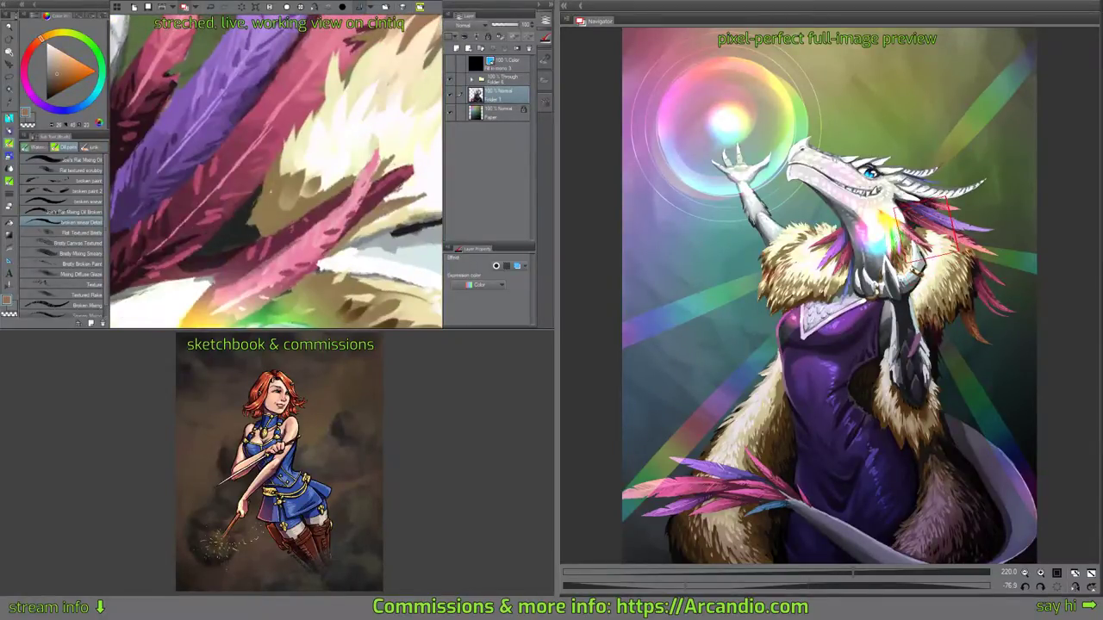
Sample near-black and dark brown and add shadows where the long pink feathers overlap the far shoulder's fur.
mouse_move(401, 47)
mouse_down()
mouse_move(319, 137)
mouse_move(401, 60)
mouse_up()
alt+click(303, 159)
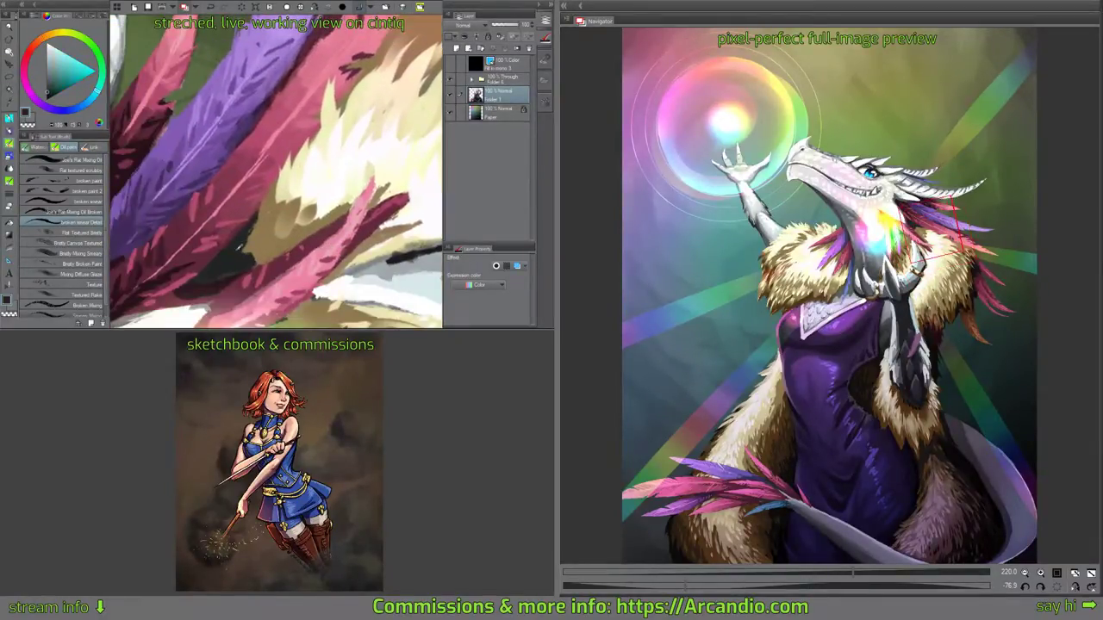
drag(310, 153, 301, 172)
mouse_move(398, 55)
mouse_down()
mouse_move(277, 189)
mouse_move(258, 183)
mouse_up()
alt+click(230, 206)
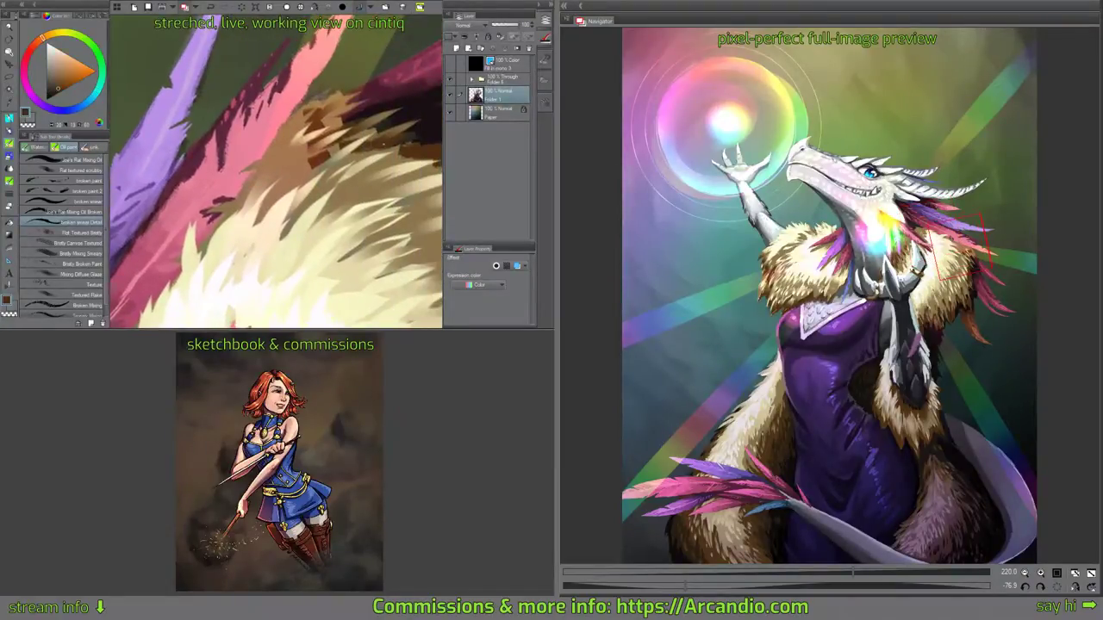
drag(220, 222, 206, 244)
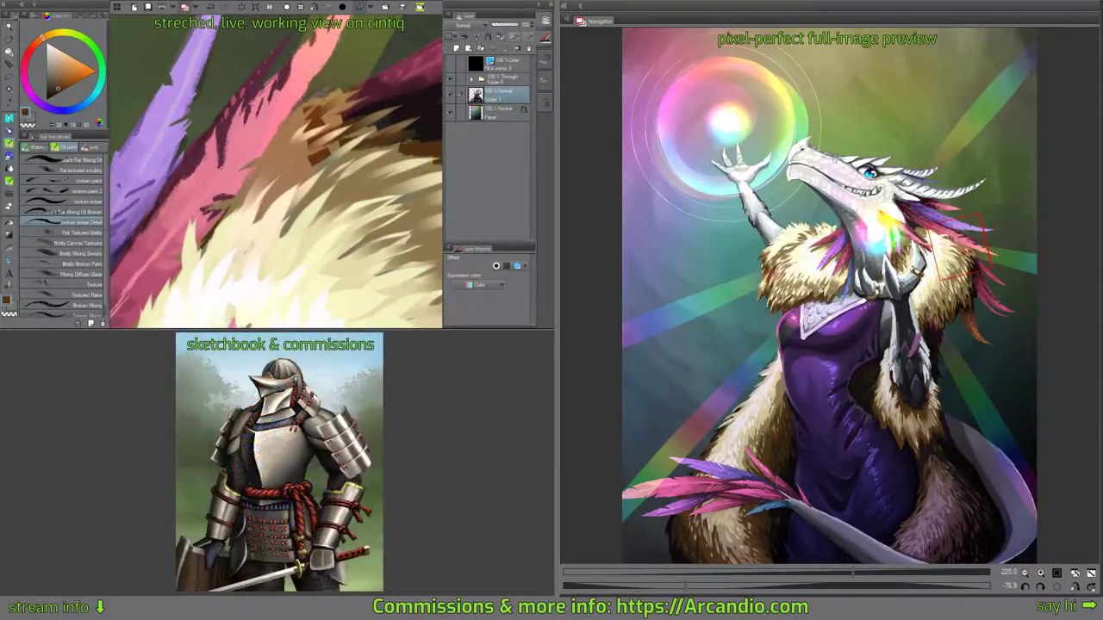
Paint brown shadow strokes around the pink feathers over the far shoulder's fur, and save the illustration.
drag(244, 193, 231, 209)
mouse_move(248, 166)
mouse_down()
mouse_move(255, 181)
mouse_move(277, 136)
mouse_move(302, 121)
mouse_move(297, 110)
mouse_move(293, 135)
mouse_up()
drag(303, 116, 347, 67)
drag(289, 205, 331, 163)
drag(316, 112, 352, 87)
key(ctrl+0)
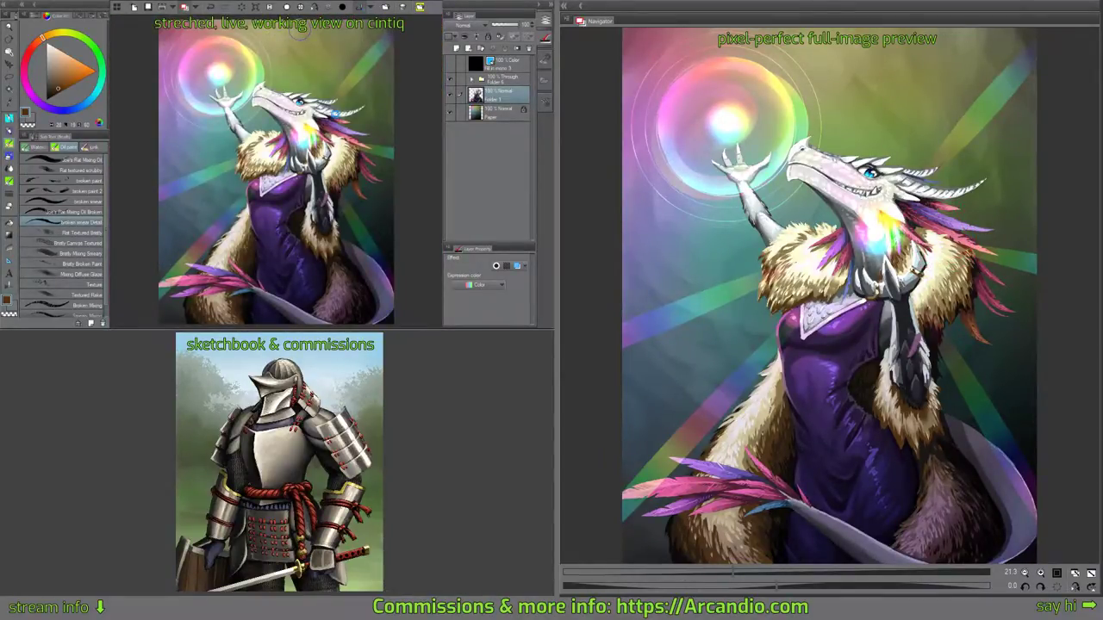
key(ctrl+s)
Hide the light-effects folder and bring the lower part of the tail into view.
drag(352, 250, 364, 185)
click(450, 80)
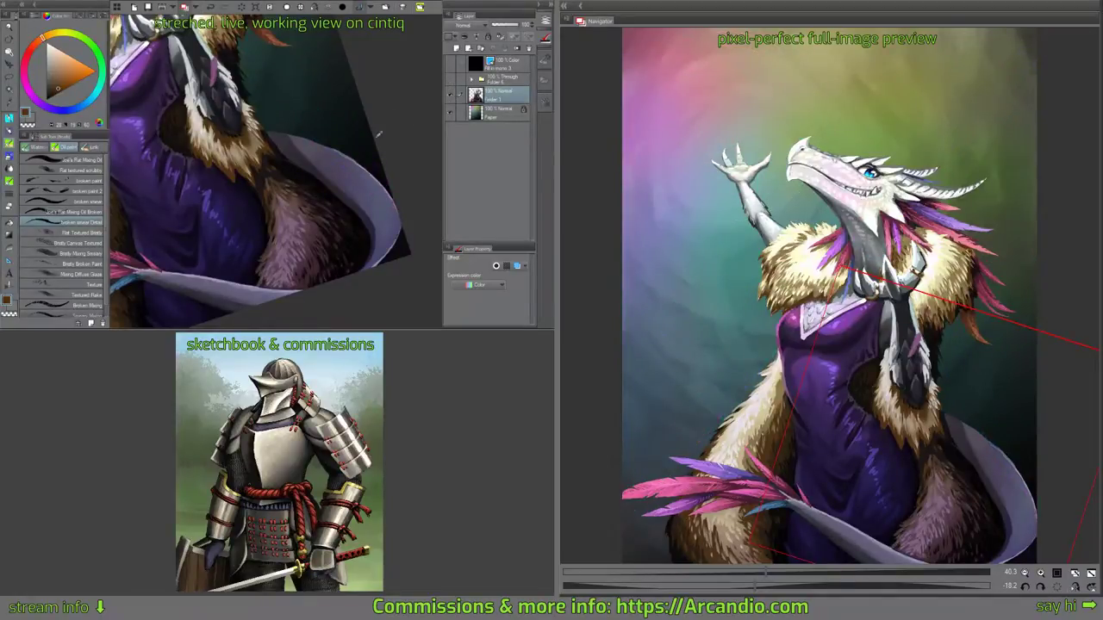
drag(375, 143, 357, 175)
click(343, 184)
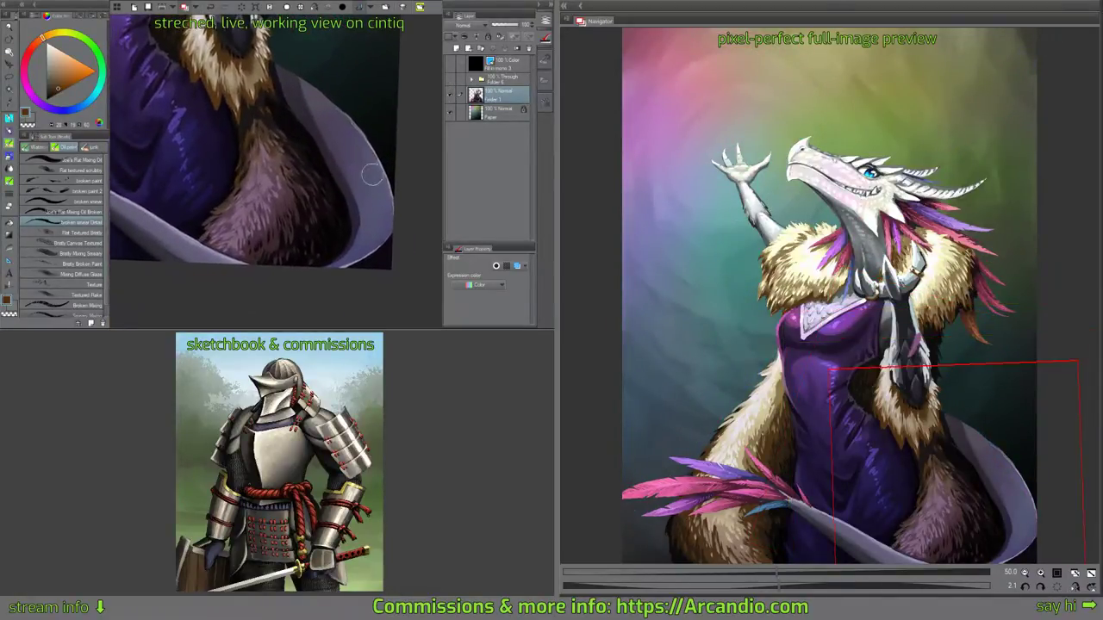
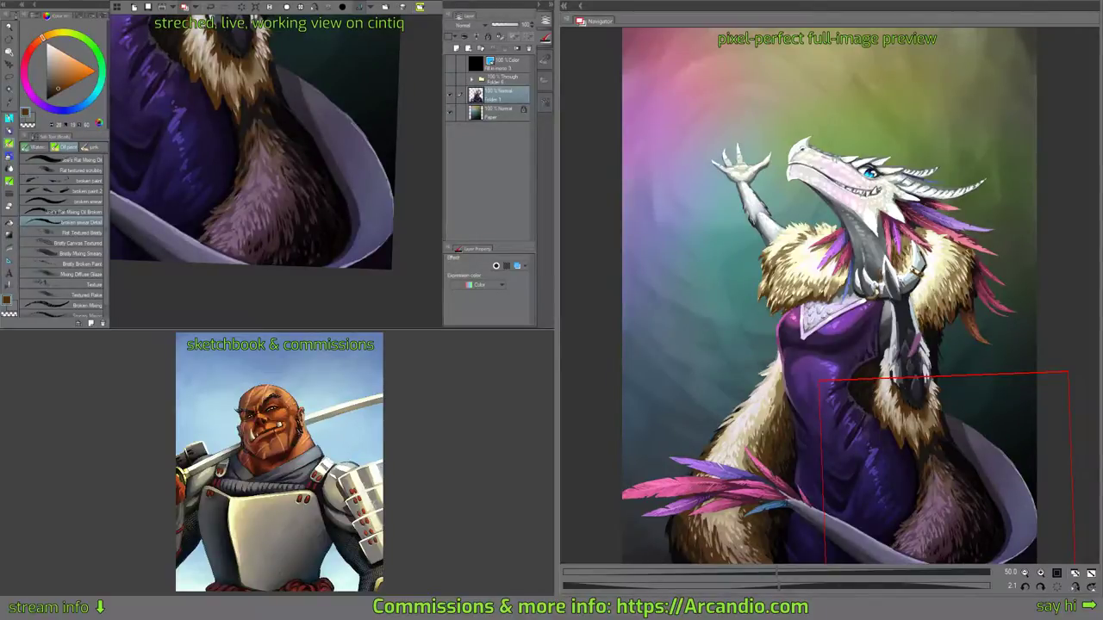
drag(343, 166, 348, 174)
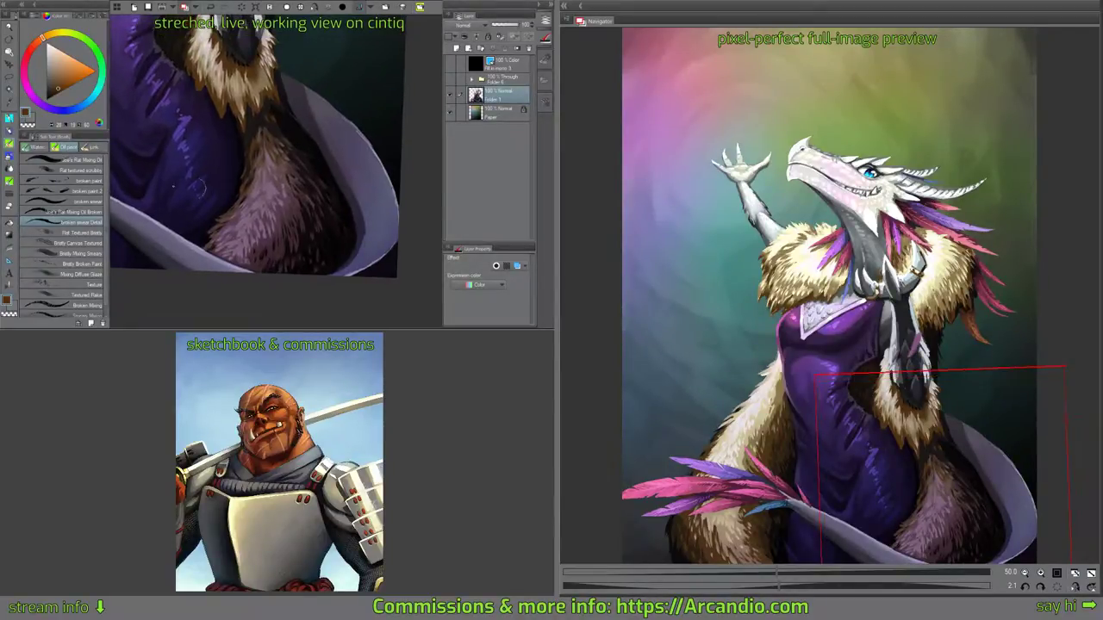
Sample lavender from the tail's outer edge and dab small scale flecks along the upper tail beside the fur.
click(83, 211)
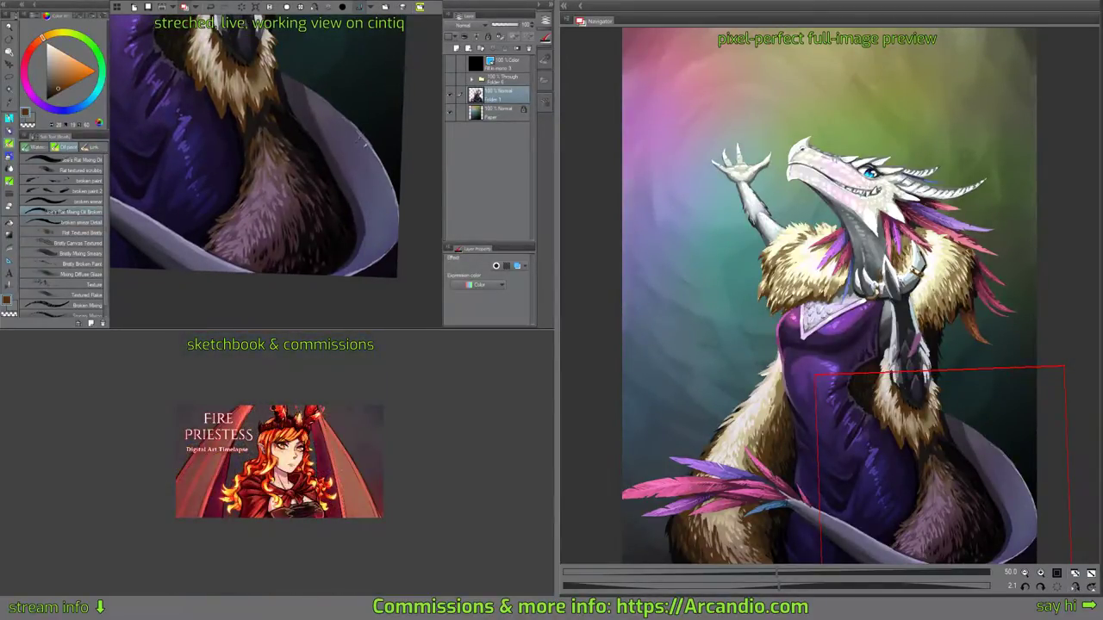
alt+click(368, 141)
drag(366, 139, 228, 114)
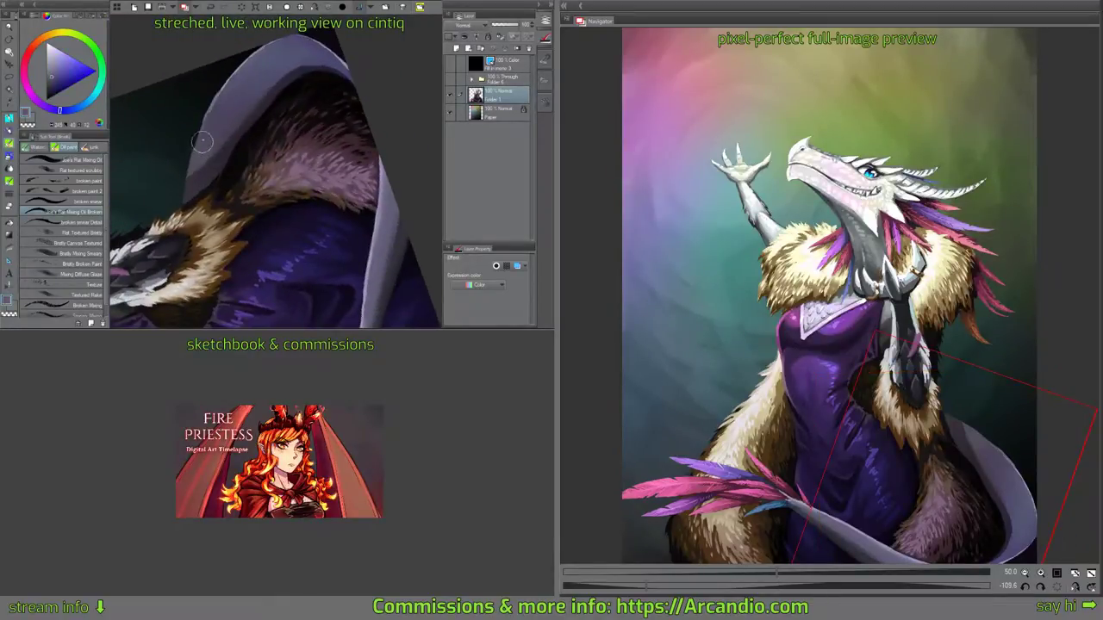
scroll(214, 139, up, 4)
click(83, 203)
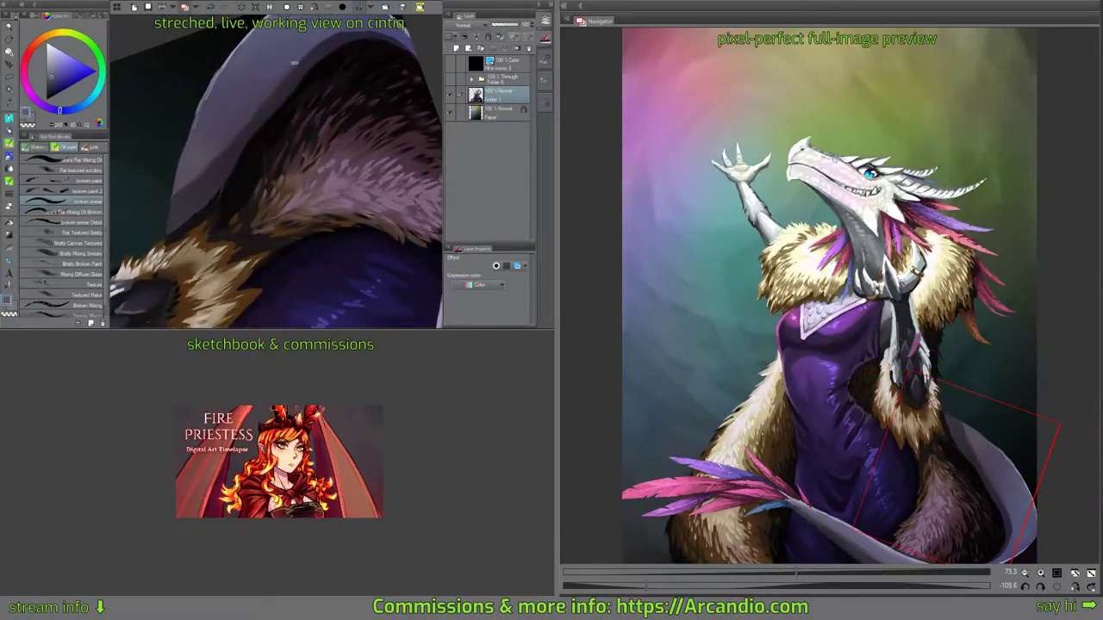
drag(294, 63, 301, 64)
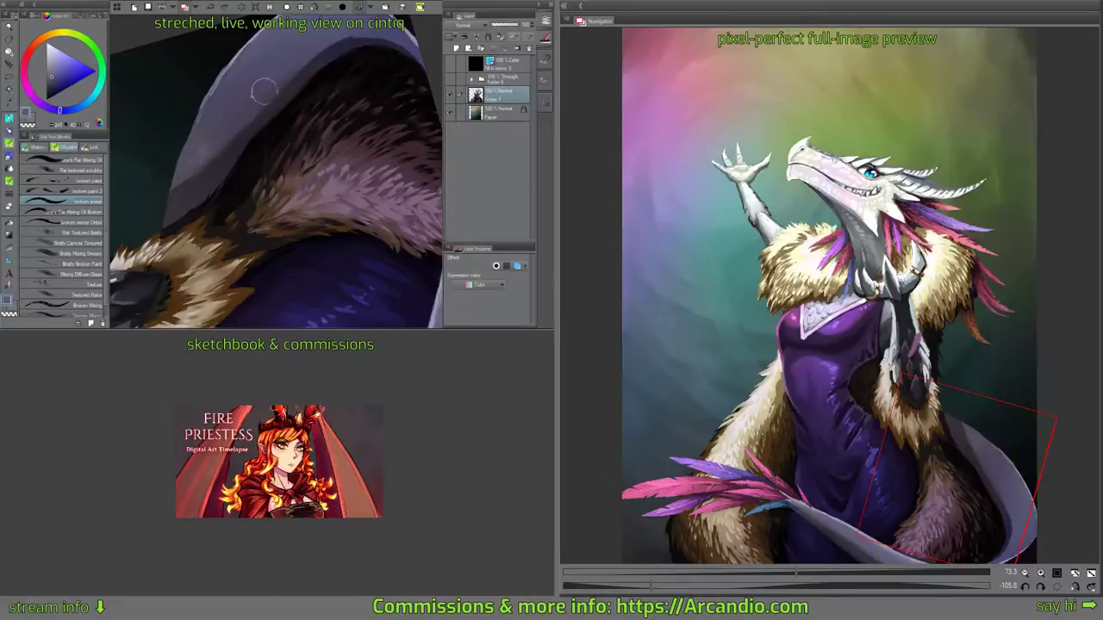
scroll(192, 153, up, 2)
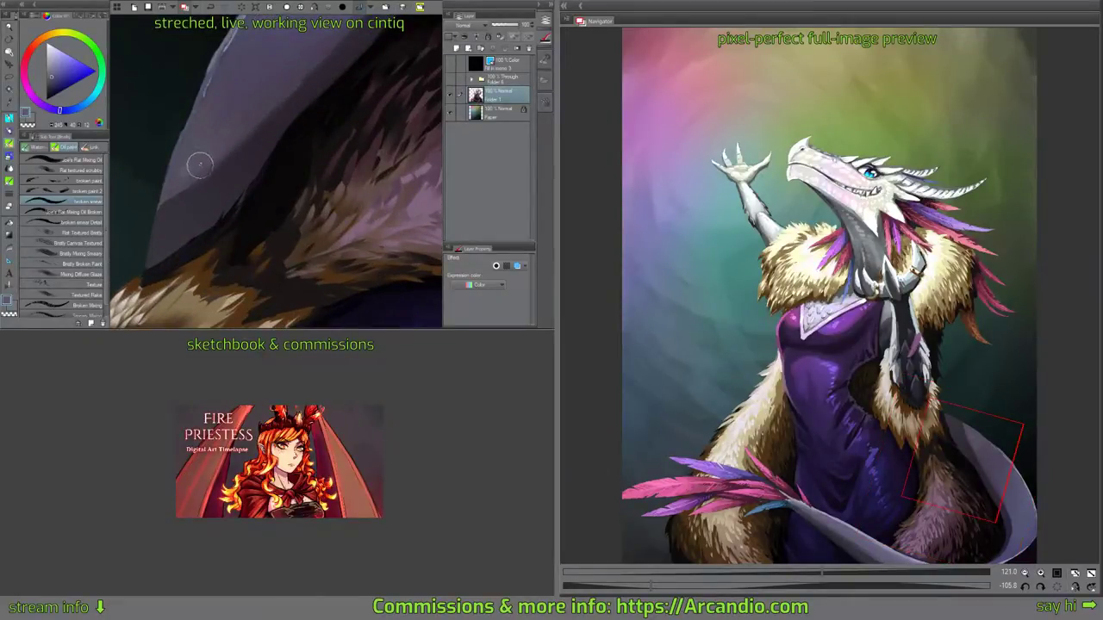
mouse_move(198, 137)
mouse_down()
mouse_move(195, 146)
mouse_move(219, 143)
mouse_move(209, 140)
mouse_up()
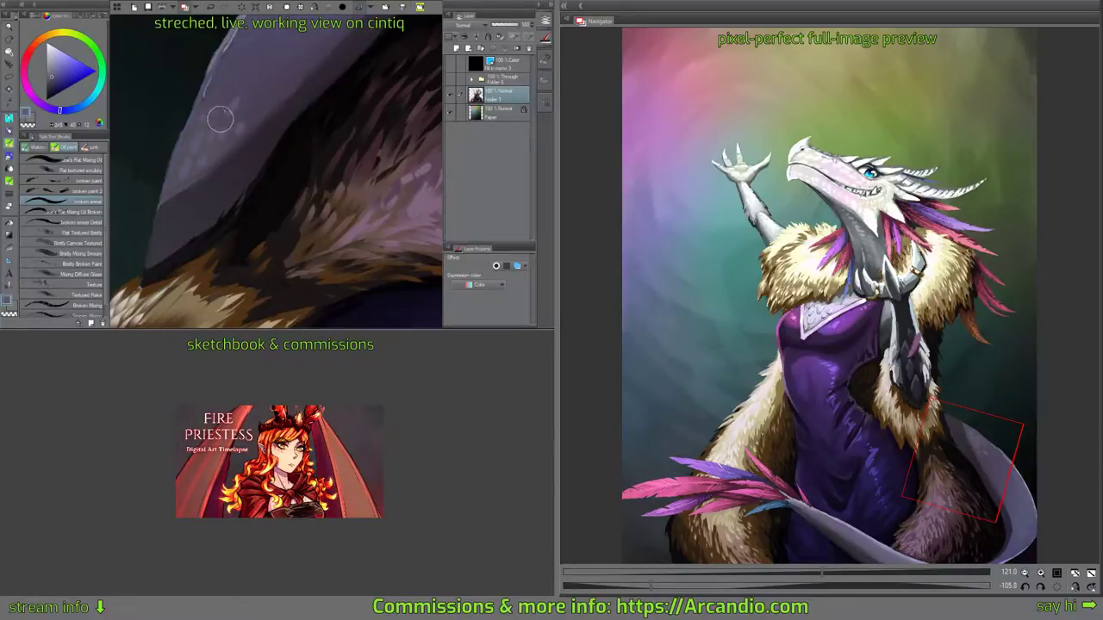
mouse_move(218, 93)
mouse_down()
mouse_move(244, 71)
mouse_move(241, 101)
mouse_up()
mouse_move(296, 36)
mouse_down()
mouse_move(219, 120)
mouse_move(243, 84)
mouse_move(240, 111)
mouse_move(259, 81)
mouse_move(230, 97)
mouse_up()
drag(249, 93, 247, 122)
mouse_move(253, 73)
mouse_down()
mouse_move(270, 37)
mouse_move(269, 63)
mouse_move(283, 49)
mouse_move(271, 40)
mouse_move(309, 67)
mouse_move(285, 111)
mouse_move(298, 75)
mouse_move(287, 110)
mouse_up()
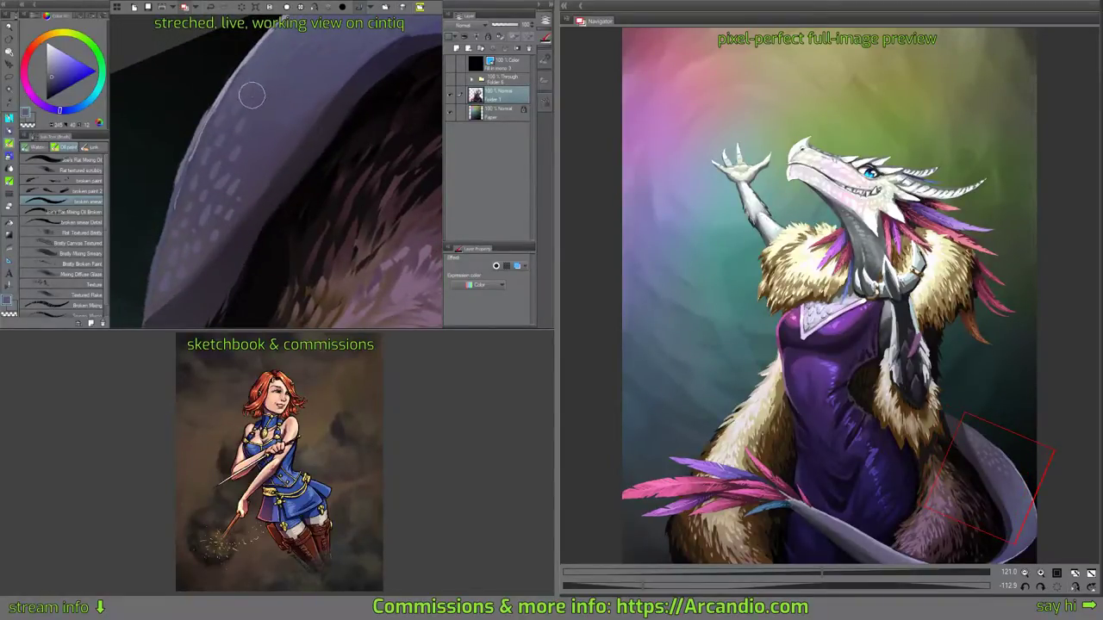
Sample lighter lavender tones and extend the scale flecks across the broad middle of the upper tail.
drag(298, 52, 273, 85)
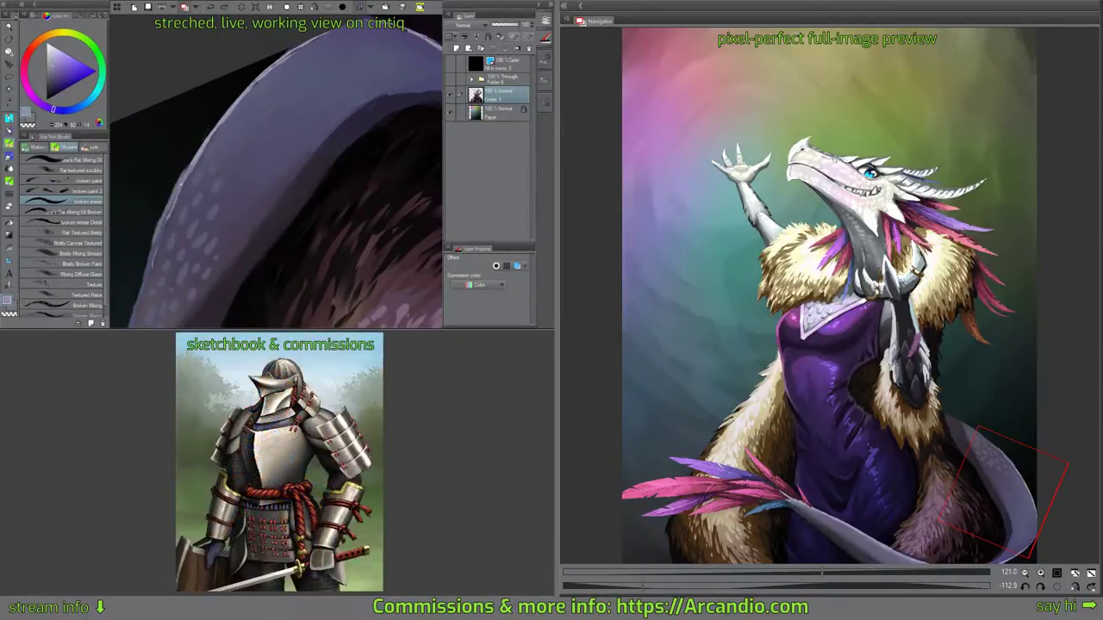
alt+click(208, 136)
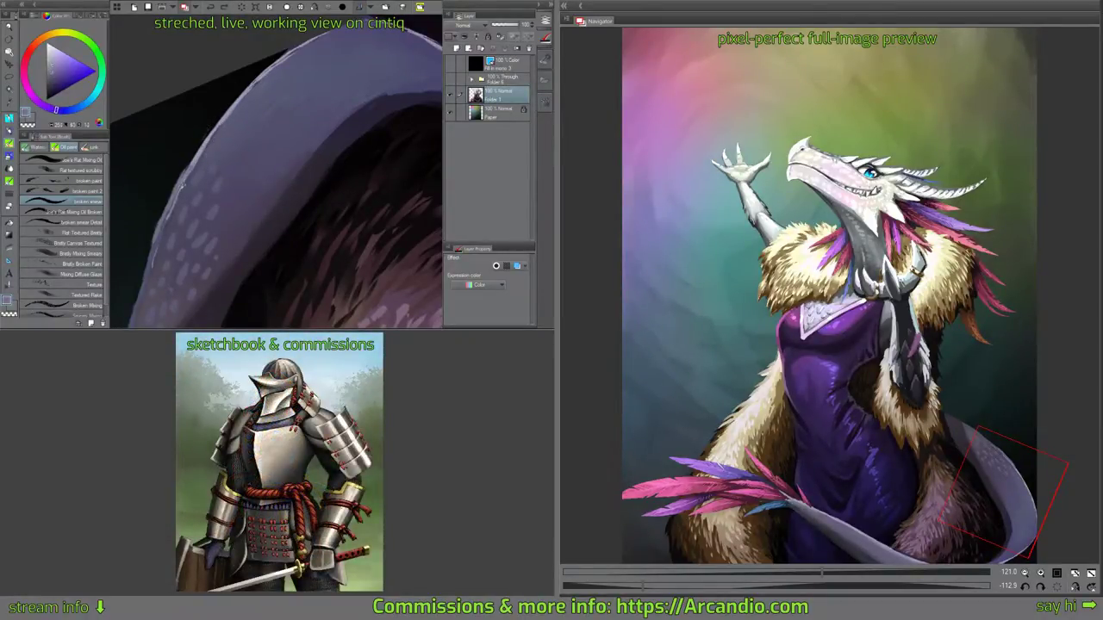
mouse_move(219, 172)
mouse_down()
mouse_move(228, 136)
mouse_move(207, 151)
mouse_move(213, 141)
mouse_move(216, 150)
mouse_move(236, 129)
mouse_move(199, 161)
mouse_move(237, 132)
mouse_move(226, 162)
mouse_move(235, 161)
mouse_move(256, 136)
mouse_move(227, 201)
mouse_move(255, 157)
mouse_move(241, 193)
mouse_move(219, 207)
mouse_move(236, 211)
mouse_move(255, 181)
mouse_move(232, 224)
mouse_up()
alt+click(228, 163)
mouse_move(260, 169)
mouse_down()
mouse_move(244, 183)
mouse_move(264, 166)
mouse_up()
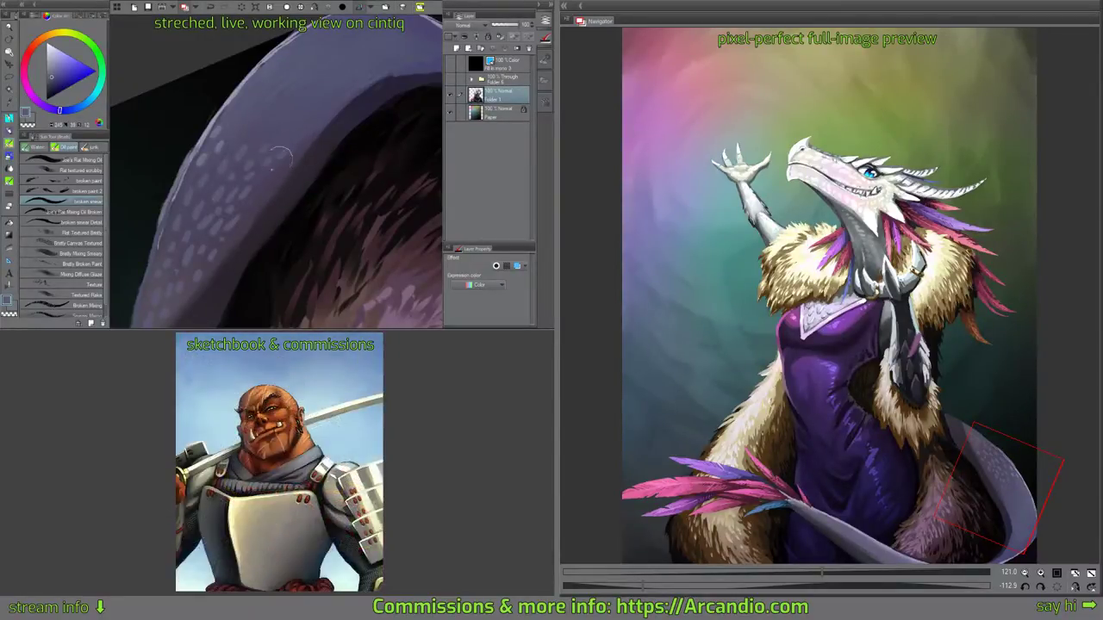
drag(285, 198, 289, 142)
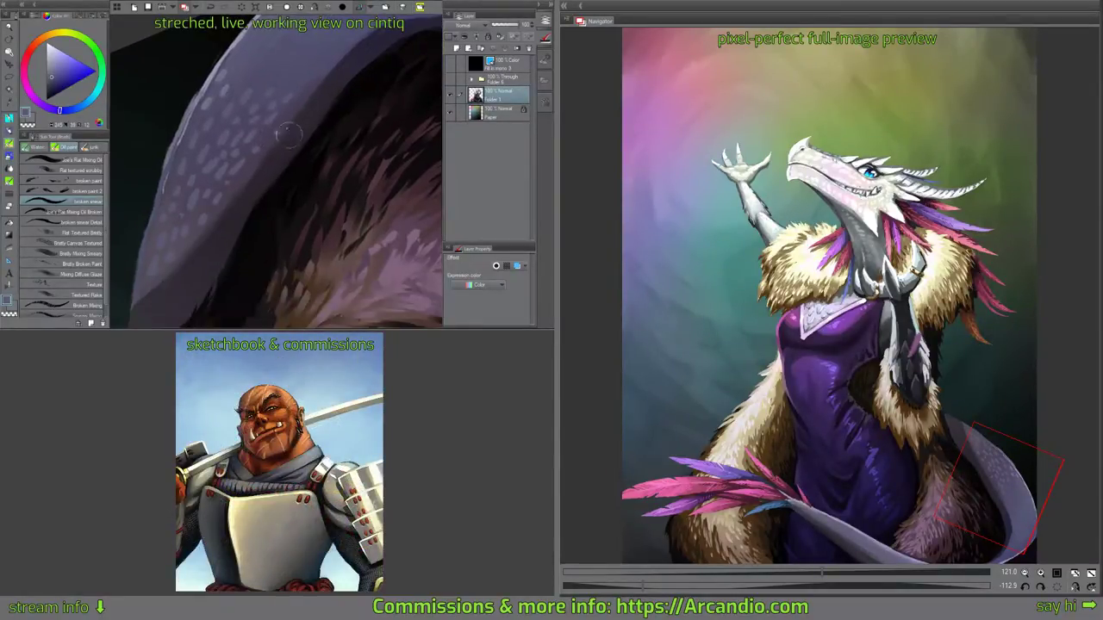
Sample a darker grey-purple and paint scales along the tail's shaded inner edge and its shadowed base by the fur.
alt+click(265, 151)
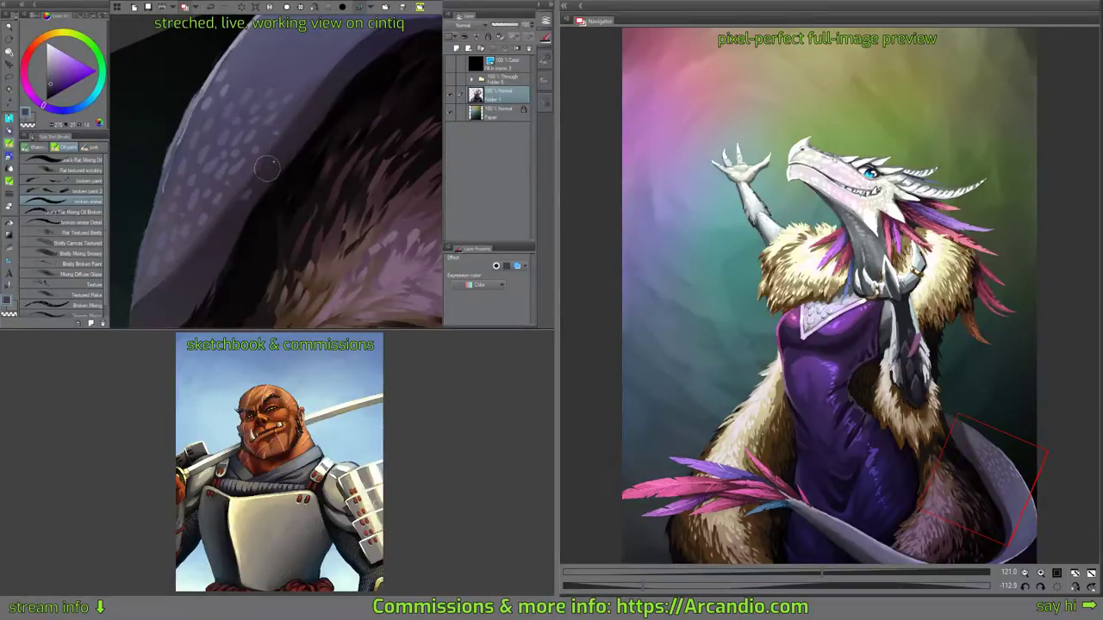
drag(325, 108, 317, 95)
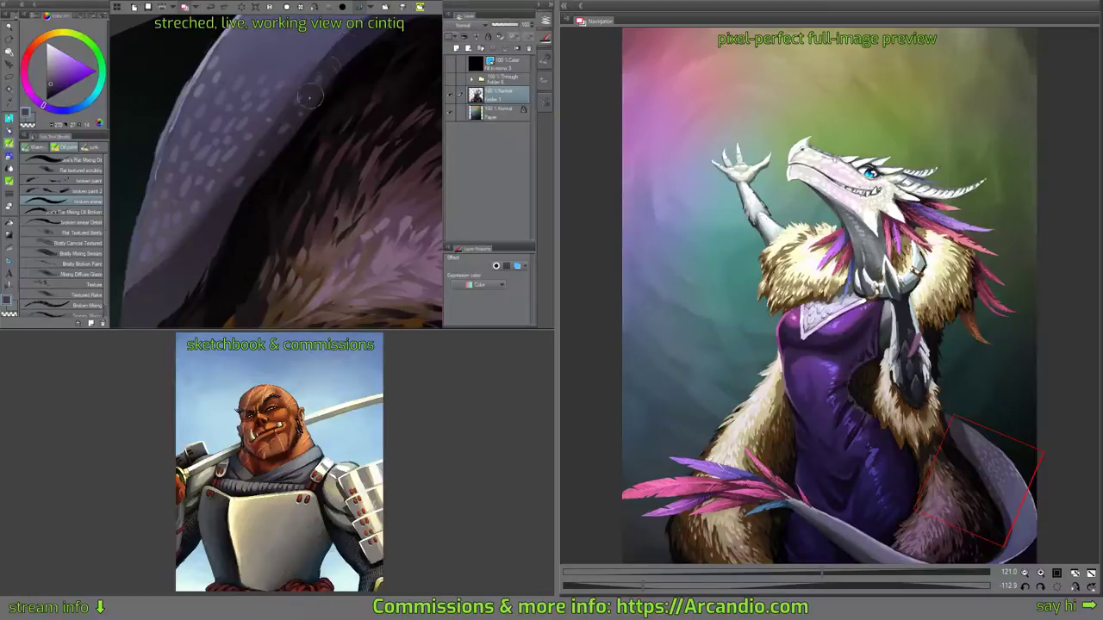
mouse_move(337, 72)
mouse_down()
mouse_move(358, 28)
mouse_move(354, 76)
mouse_move(345, 50)
mouse_up()
drag(293, 99, 202, 166)
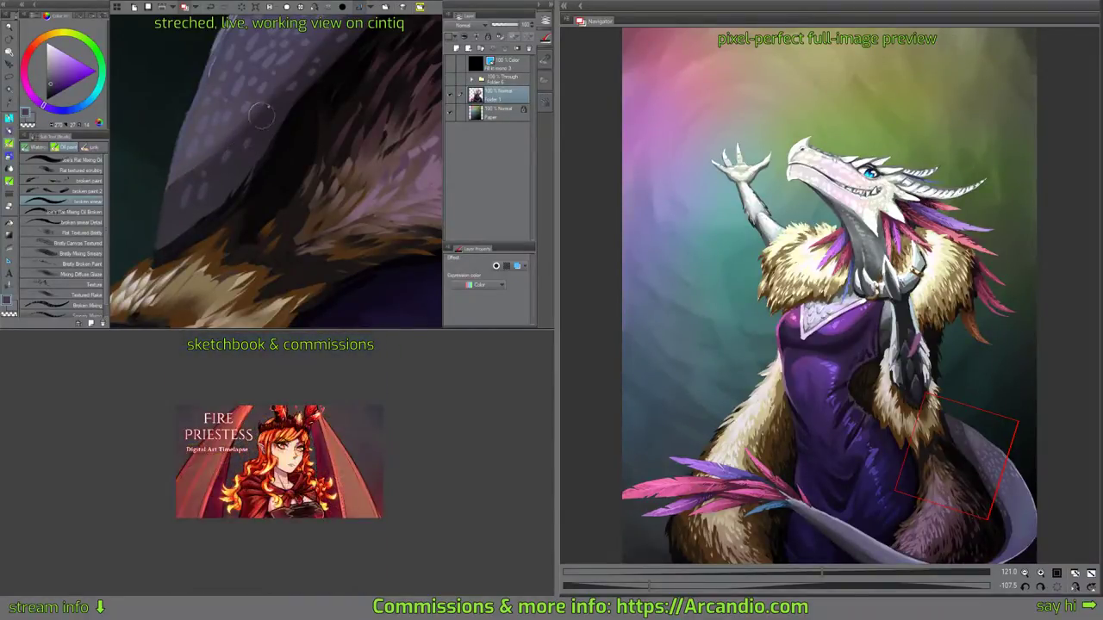
drag(215, 195, 226, 175)
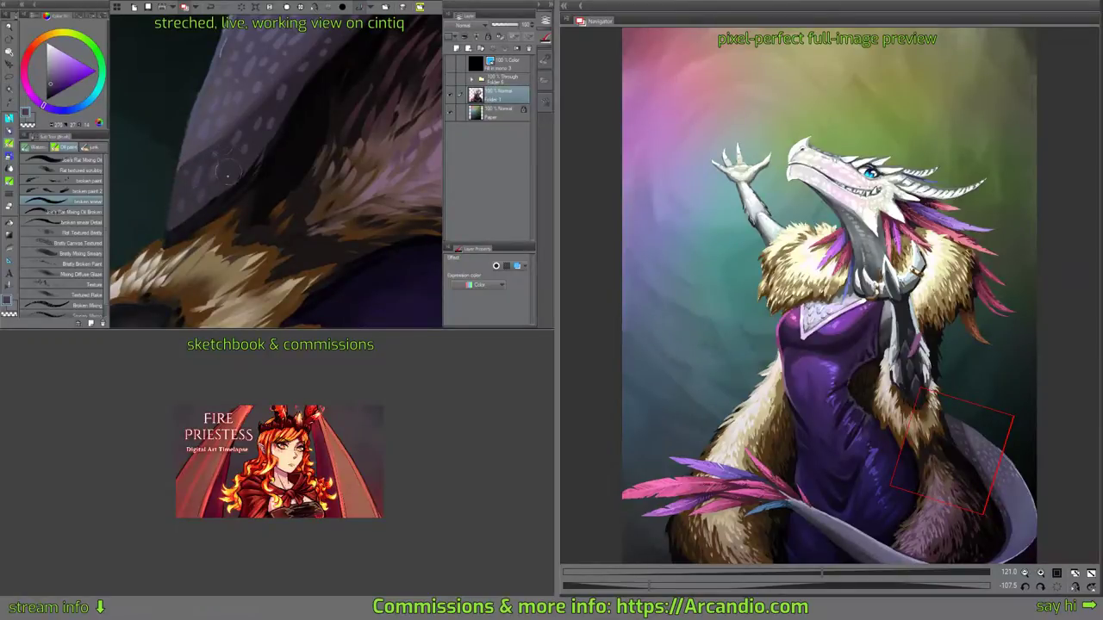
Sample a brighter lavender and add scale flecks along the tail's outer side leading toward the bend.
scroll(285, 97, down, 1)
drag(288, 108, 274, 198)
alt+click(176, 138)
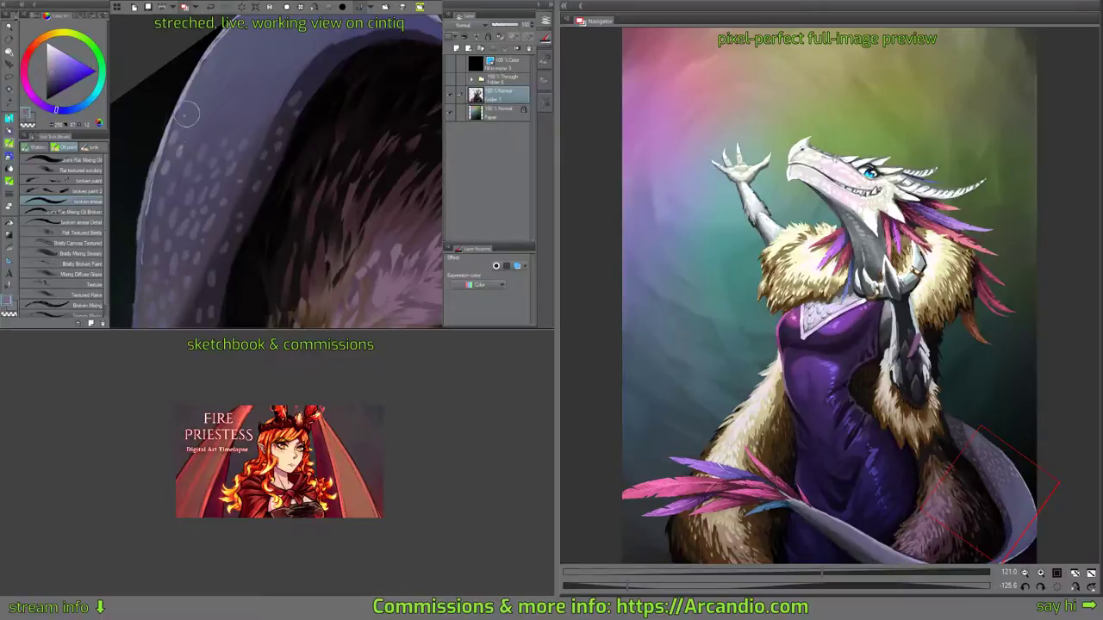
mouse_move(187, 122)
mouse_down()
mouse_move(213, 94)
mouse_move(219, 124)
mouse_move(221, 82)
mouse_move(193, 115)
mouse_up()
drag(208, 68, 214, 95)
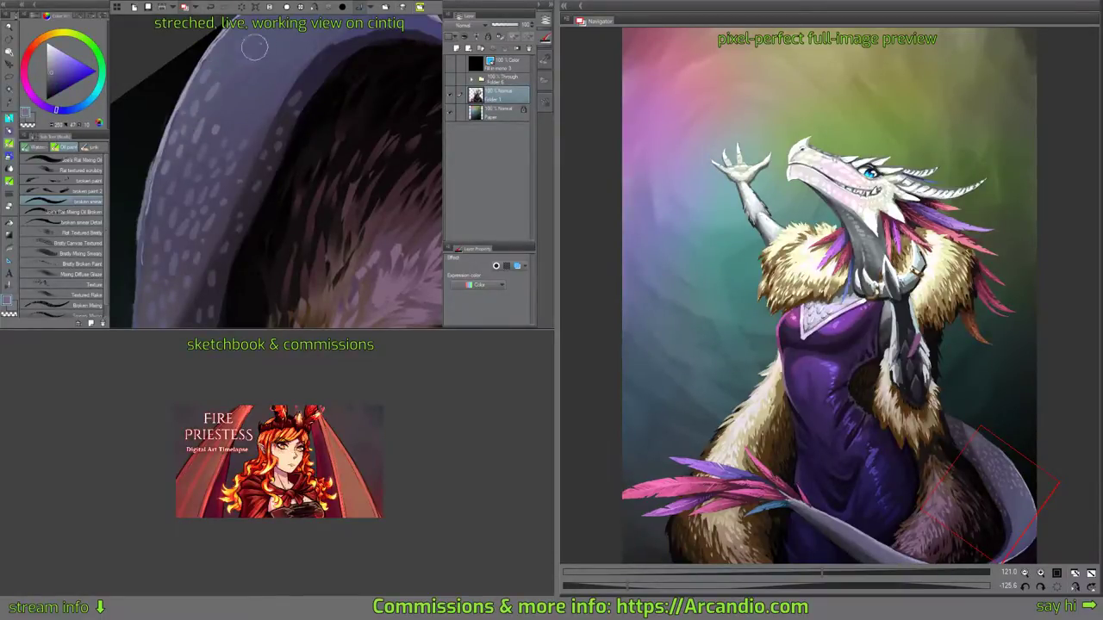
mouse_move(253, 47)
mouse_down()
mouse_move(242, 87)
mouse_move(210, 105)
mouse_up()
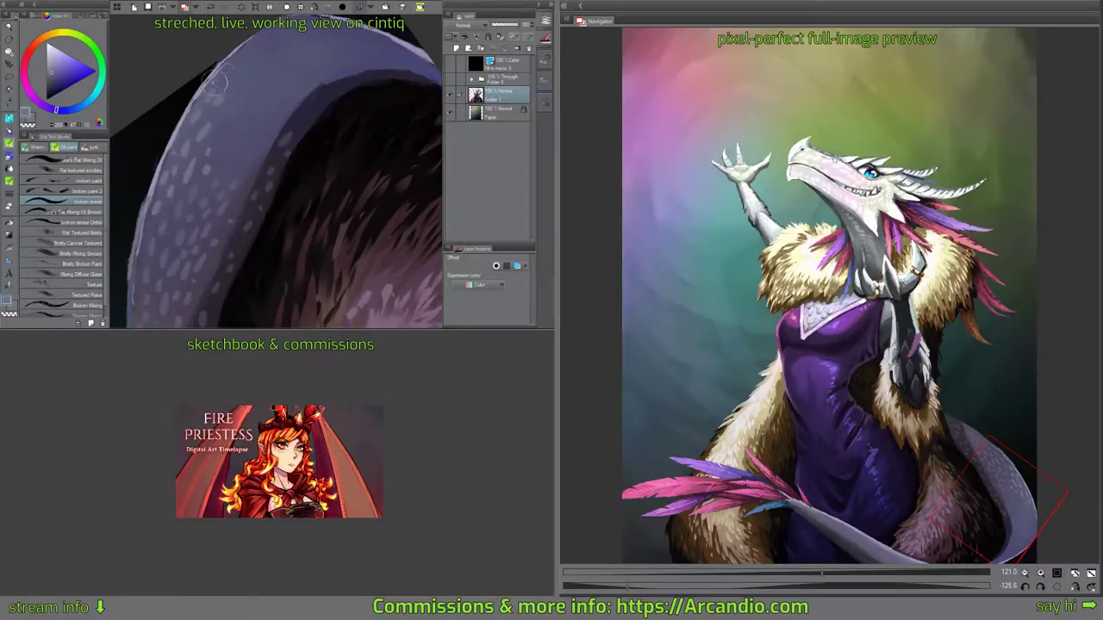
Sample a pale lavender and paint larger highlight scales along the outer rim approaching the tail's bend.
alt+click(212, 83)
drag(265, 48, 251, 49)
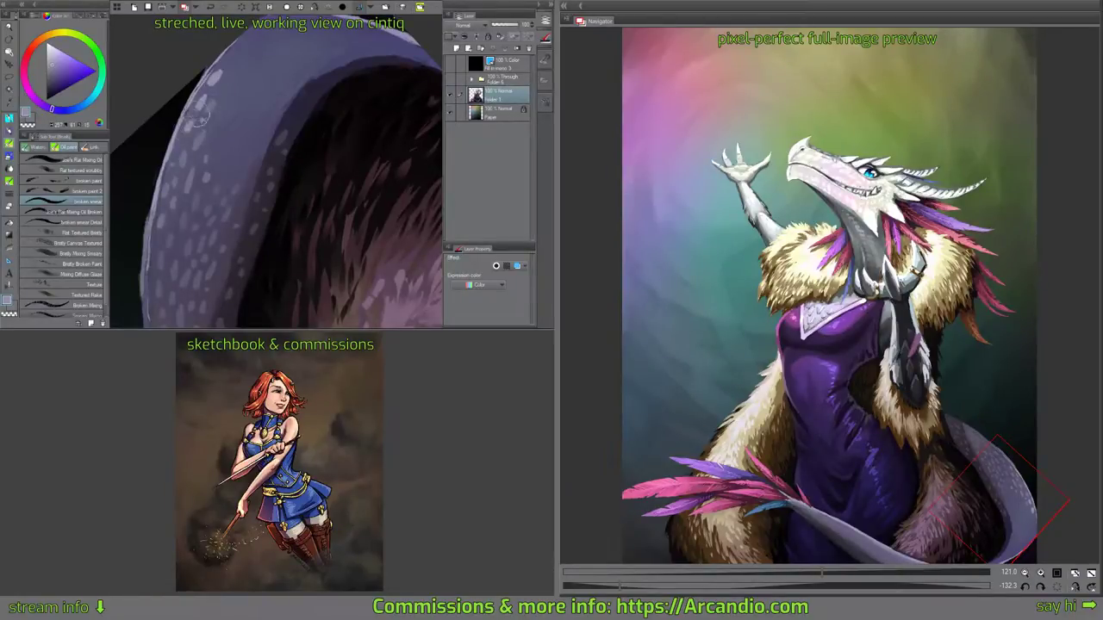
mouse_move(294, 53)
mouse_down()
mouse_move(206, 72)
mouse_move(239, 27)
mouse_up()
click(228, 50)
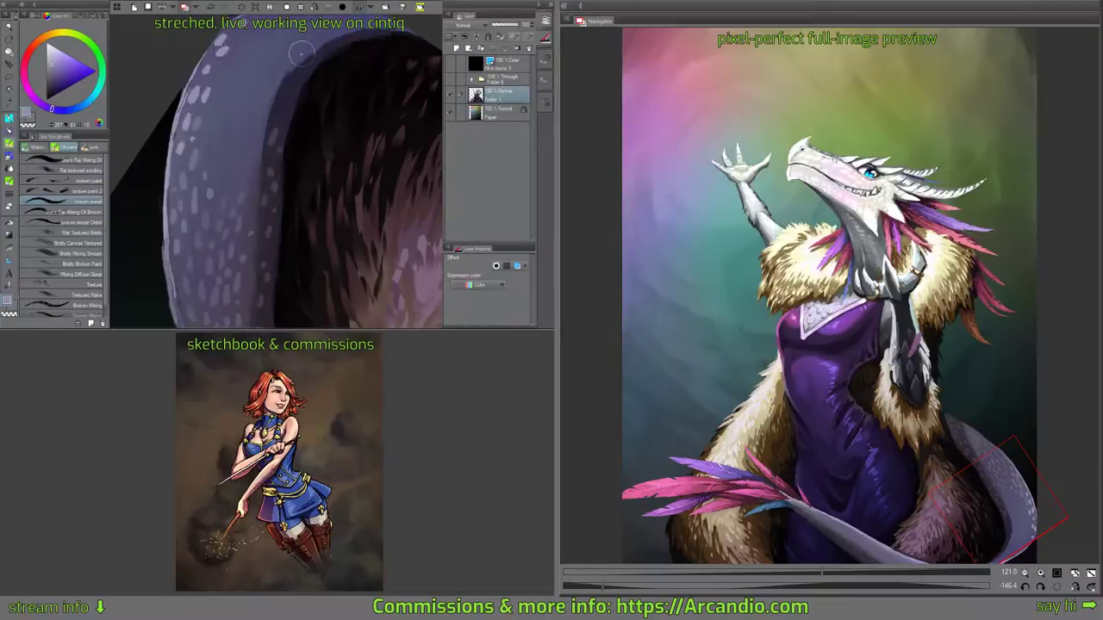
drag(302, 52, 233, 43)
Paint a row of small pale scales around the outer rim of the tail bend near the canvas edge.
key(minus)
key(minus)
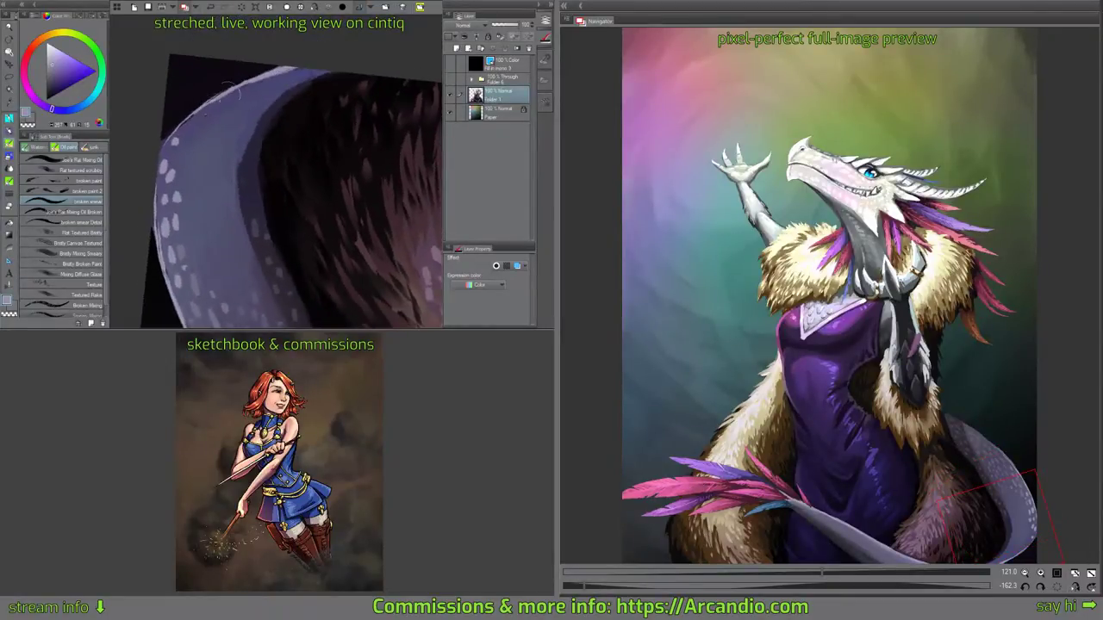
key(minus)
scroll(185, 143, up, 1)
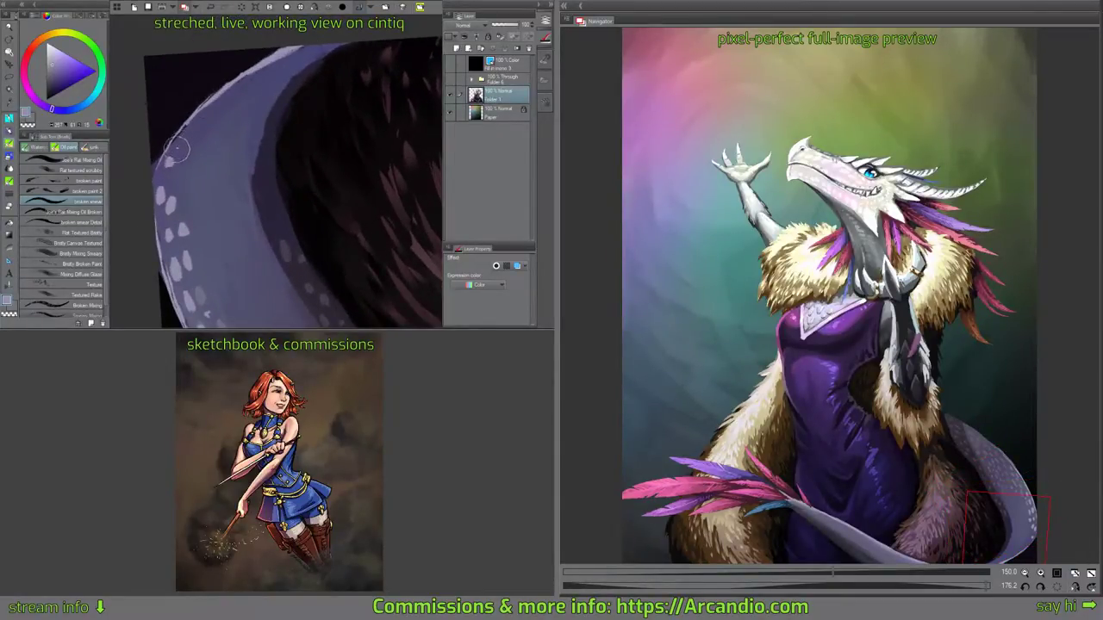
drag(181, 137, 177, 145)
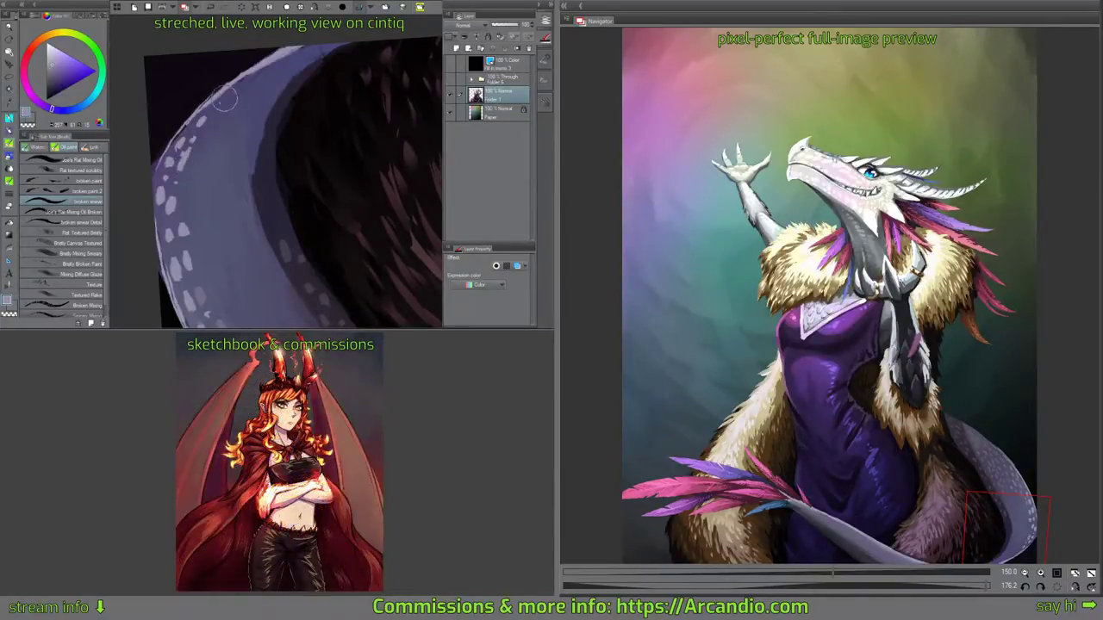
mouse_move(249, 80)
mouse_down()
mouse_move(274, 66)
mouse_move(239, 55)
mouse_move(217, 107)
mouse_move(264, 38)
mouse_up()
click(263, 77)
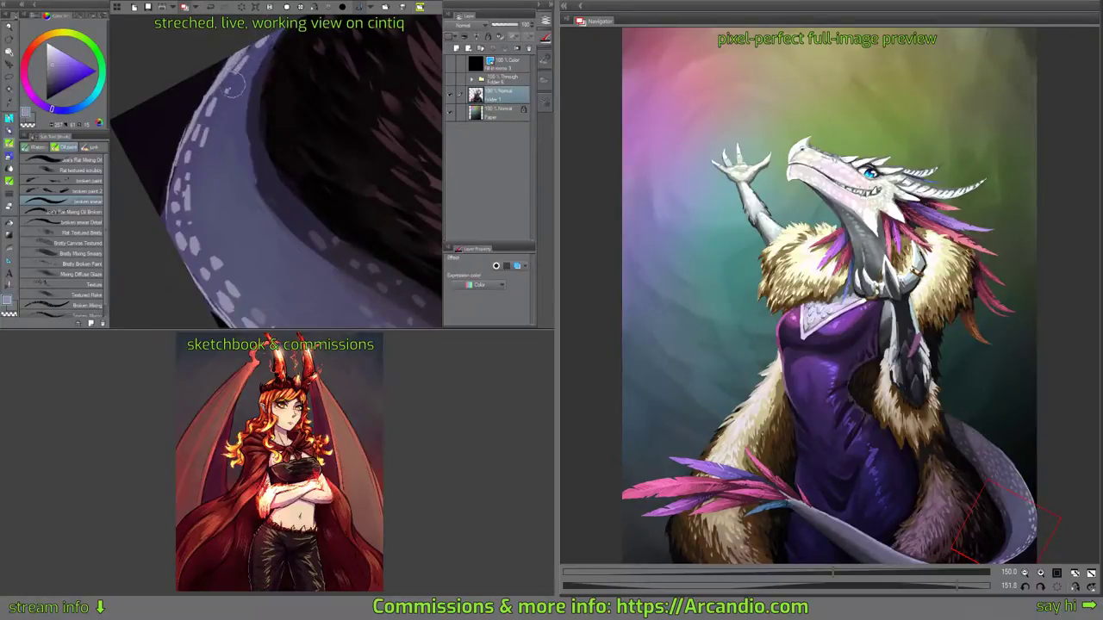
Fill in more rows of pale scales inward from the outer rim on the tail's lower curve.
mouse_move(231, 90)
mouse_down()
mouse_move(220, 114)
mouse_move(241, 78)
mouse_up()
mouse_move(234, 94)
mouse_down()
mouse_move(235, 139)
mouse_move(234, 130)
mouse_move(207, 170)
mouse_move(211, 181)
mouse_move(217, 169)
mouse_move(211, 198)
mouse_move(230, 156)
mouse_move(207, 188)
mouse_move(204, 221)
mouse_move(197, 210)
mouse_move(204, 237)
mouse_up()
mouse_move(215, 188)
mouse_down()
mouse_move(211, 217)
mouse_move(222, 128)
mouse_move(184, 163)
mouse_move(197, 186)
mouse_up()
mouse_move(192, 143)
mouse_down()
mouse_move(195, 152)
mouse_move(203, 109)
mouse_up()
drag(209, 64, 211, 74)
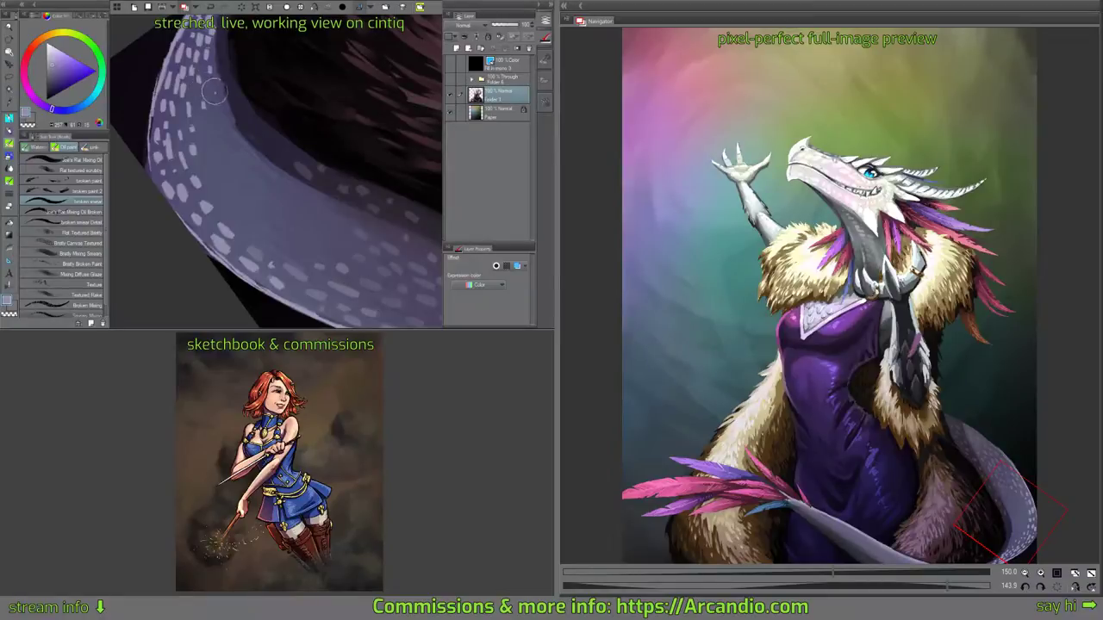
mouse_move(234, 126)
mouse_down()
mouse_move(325, 143)
mouse_move(234, 127)
mouse_move(220, 138)
mouse_up()
Sample a muted lavender and add softer scales between the bright rim and the middle of the tail bend.
alt+click(234, 126)
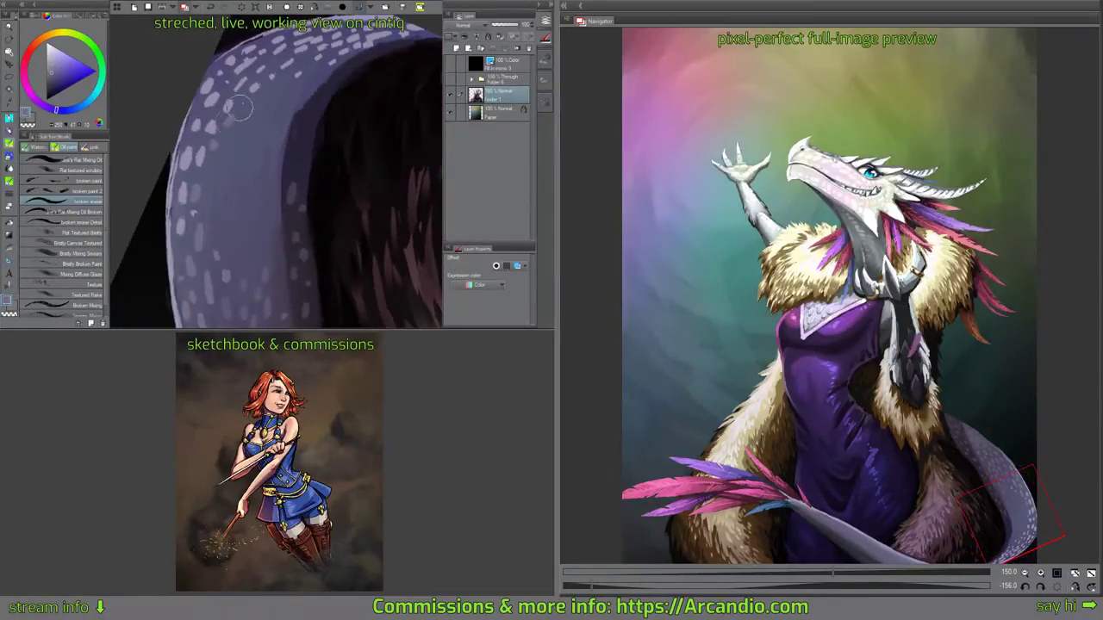
key(minus)
key(minus)
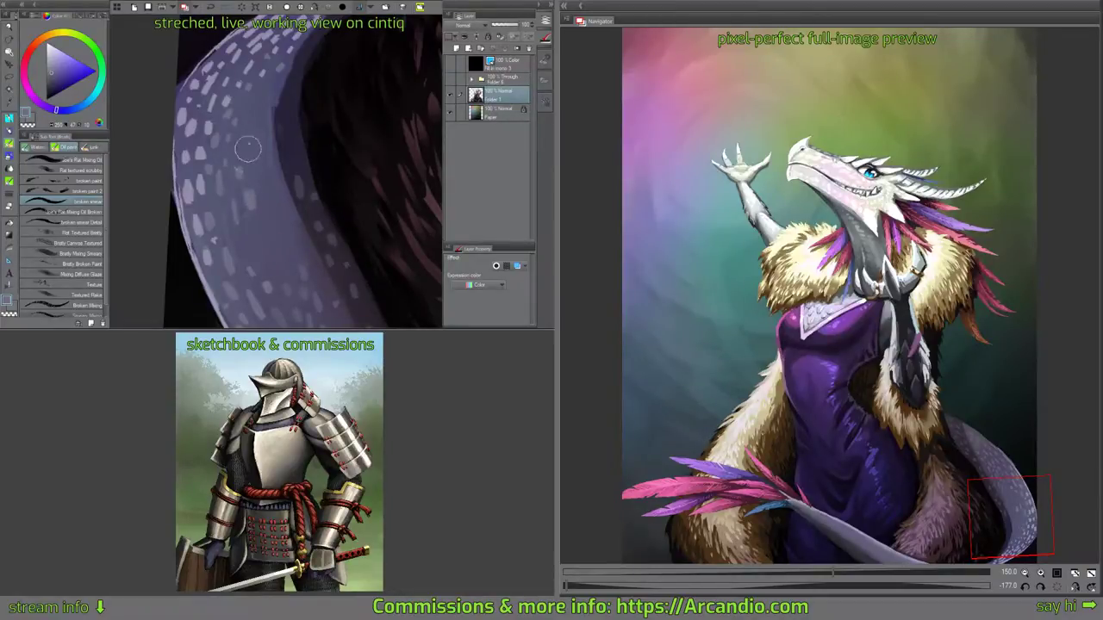
drag(294, 66, 260, 52)
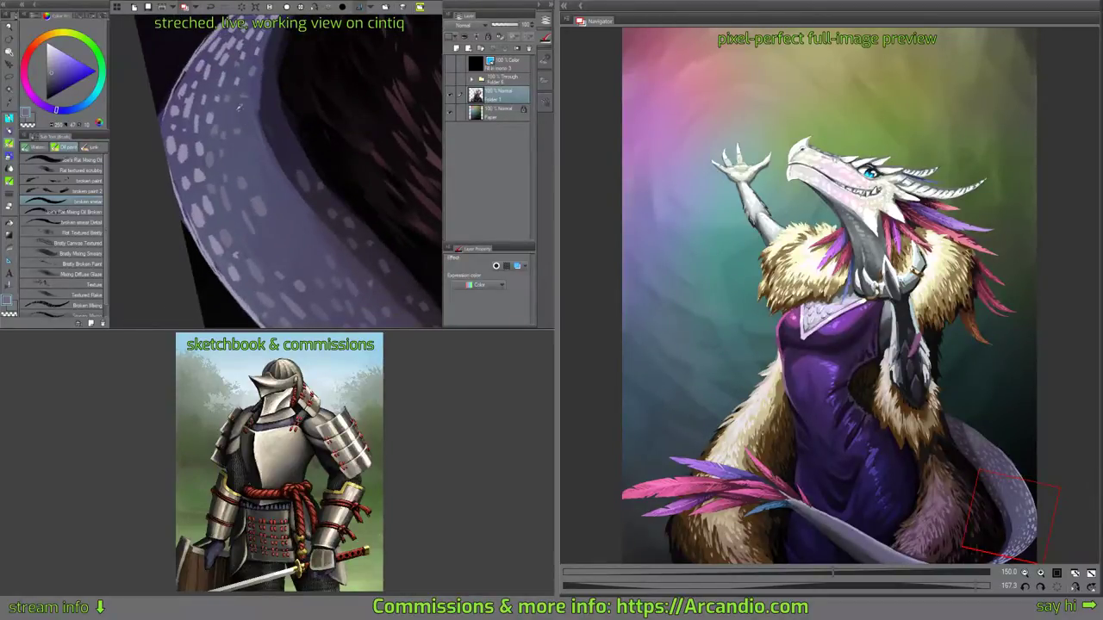
Sample mid-lavender tones and fill the remaining bare middle of the tail bend with faint scales.
alt+click(250, 120)
alt+click(245, 176)
drag(232, 113, 238, 164)
drag(268, 235, 274, 249)
mouse_move(337, 207)
mouse_down()
mouse_move(298, 242)
mouse_move(255, 243)
mouse_up()
Sample shadowed lavender tones and paint faint scales along the dark inner edge of the tail bend.
alt+click(261, 270)
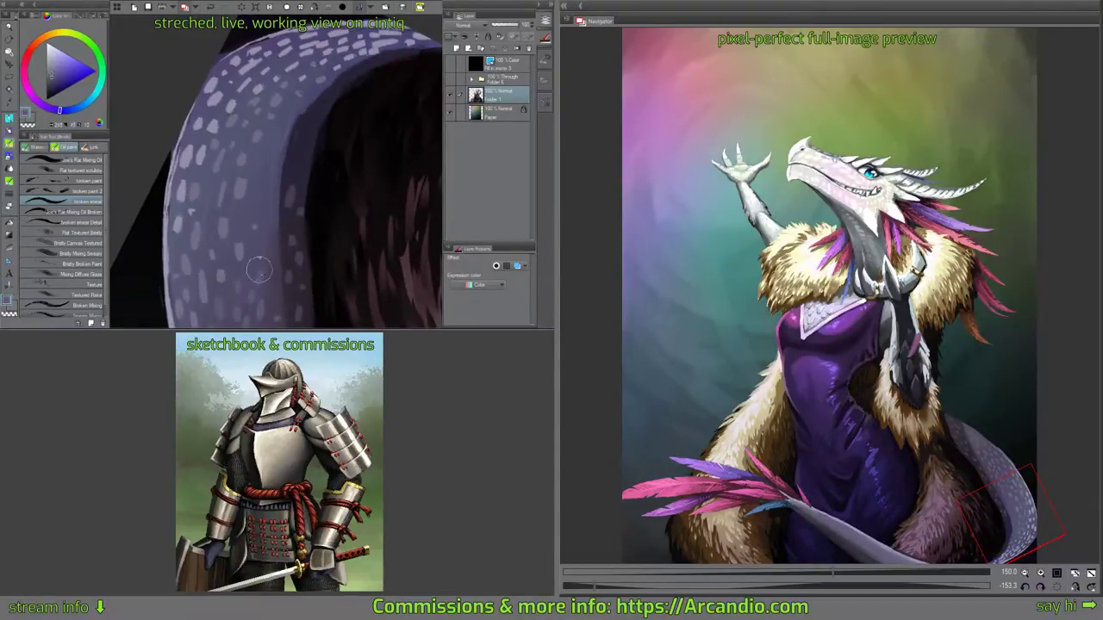
alt+click(277, 215)
mouse_move(295, 154)
mouse_down()
mouse_move(293, 164)
mouse_move(301, 140)
mouse_up()
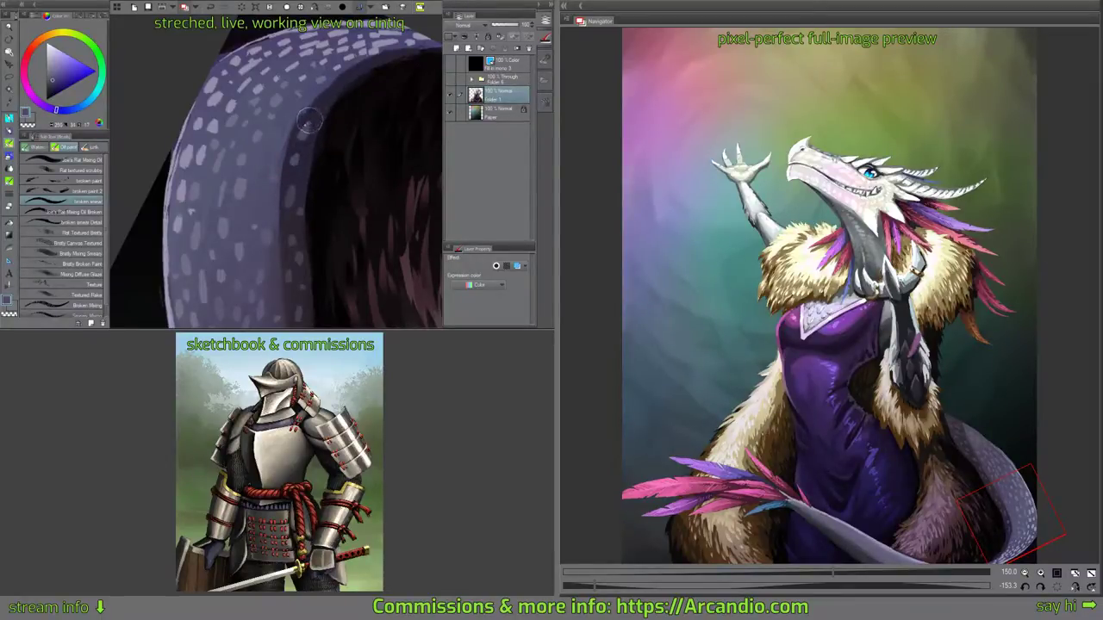
key(minus)
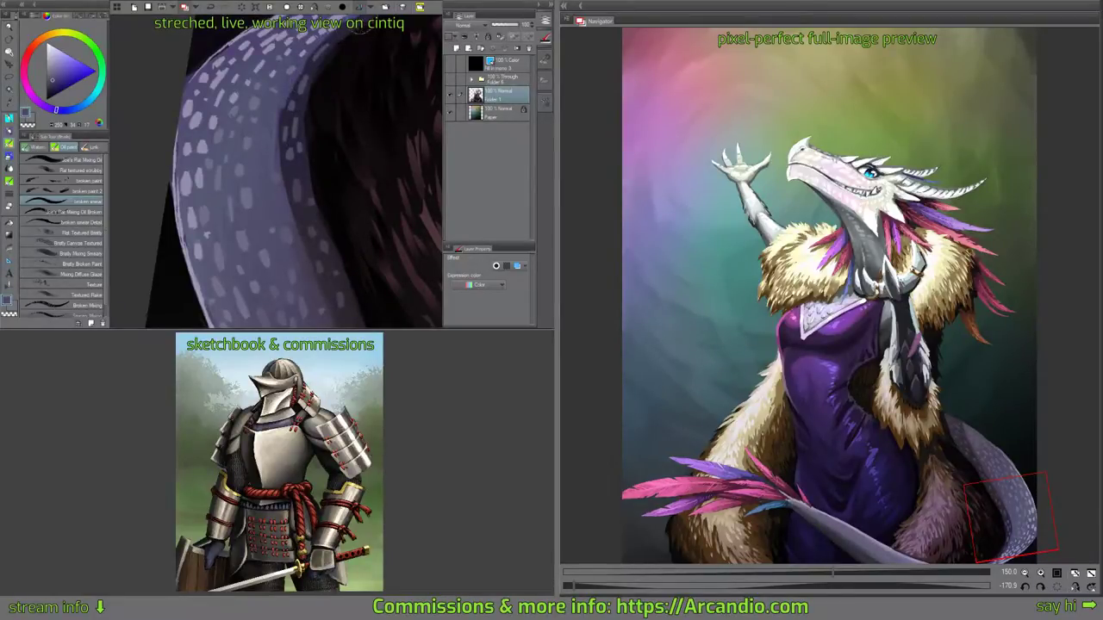
drag(373, 35, 316, 50)
drag(359, 94, 277, 79)
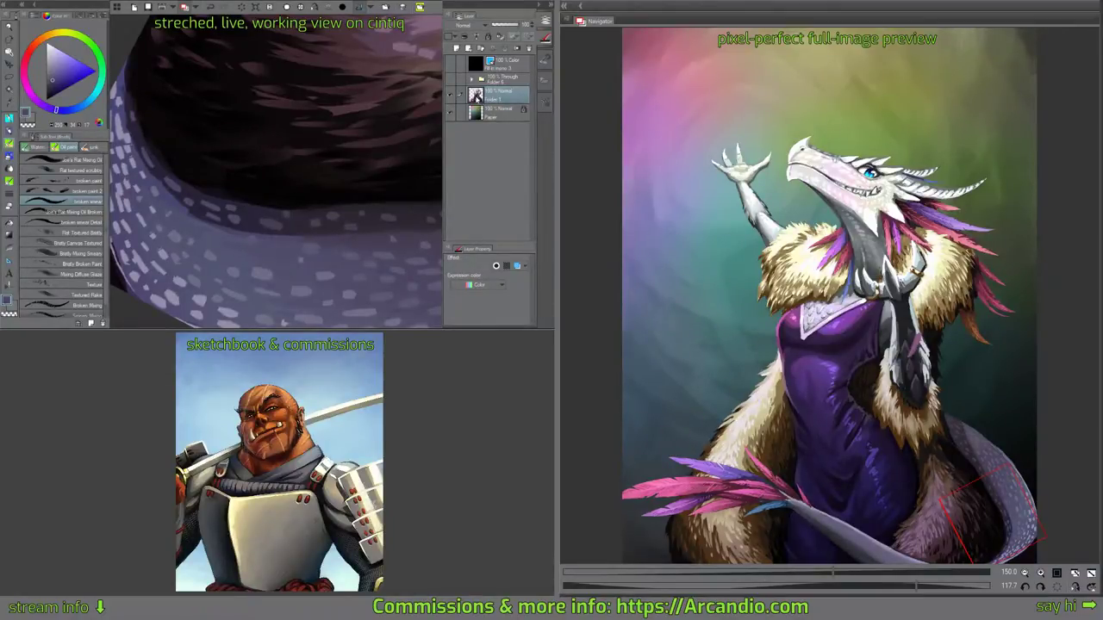
drag(300, 194, 323, 209)
drag(358, 131, 384, 207)
drag(232, 154, 296, 196)
Sample a lighter lavender and add small bright scales along the outer rim where the tail narrows near the canvas edge.
alt+click(226, 128)
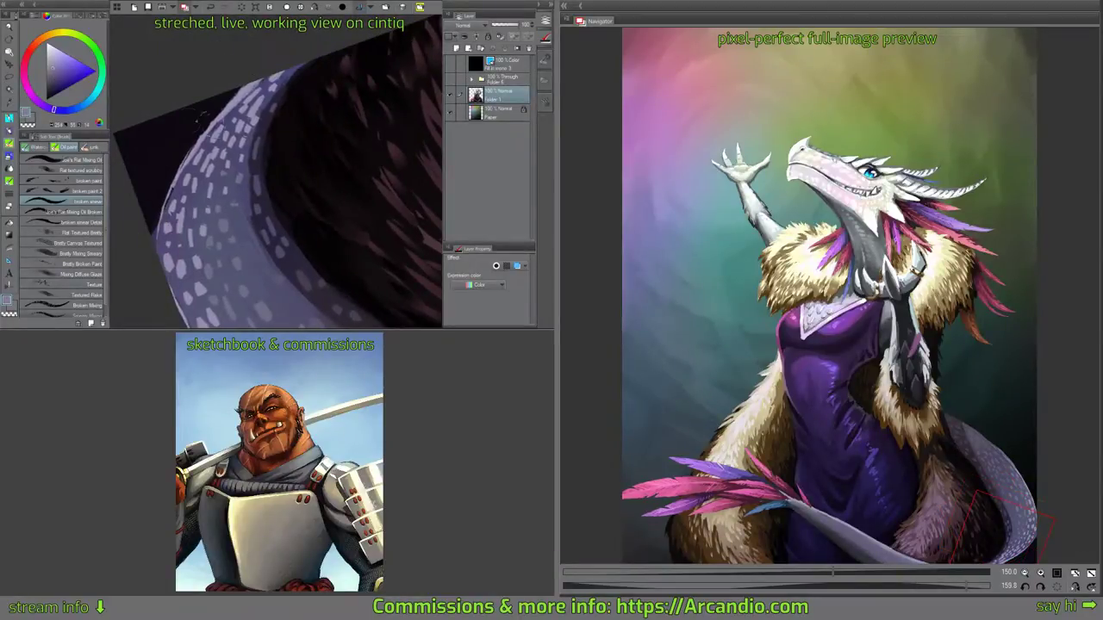
drag(175, 170, 201, 135)
drag(249, 84, 225, 107)
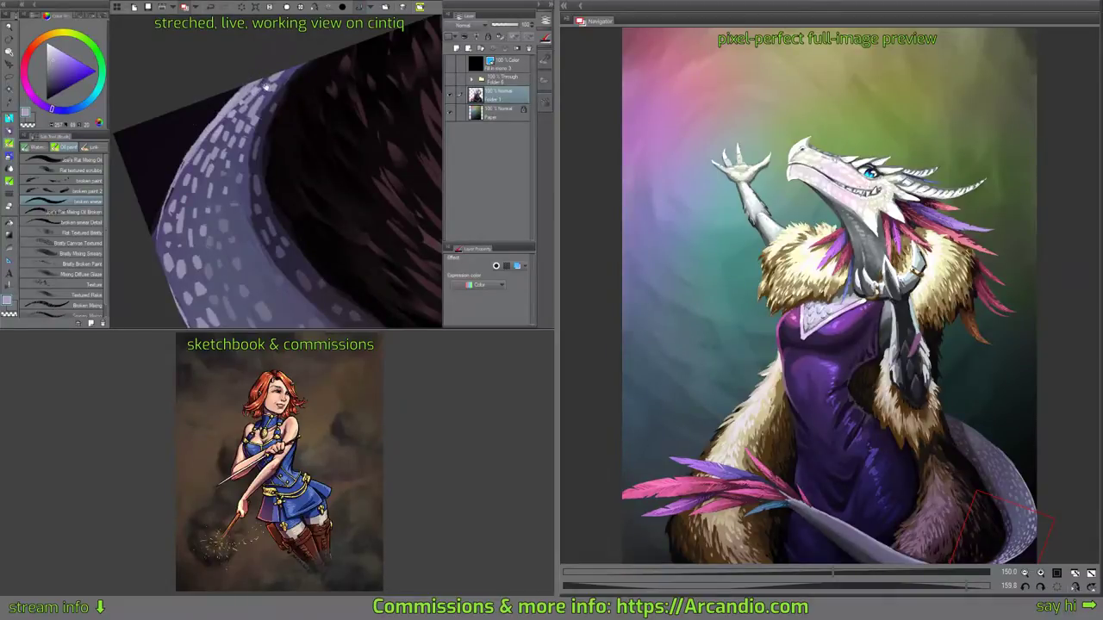
drag(265, 84, 272, 76)
drag(291, 119, 299, 105)
Paint small pale bumps along the lit edge of the front tail section where it crosses the fur and dress.
drag(367, 147, 228, 222)
drag(399, 132, 237, 194)
mouse_move(342, 46)
mouse_down()
mouse_move(393, 189)
mouse_move(375, 101)
mouse_up()
drag(261, 222, 313, 143)
drag(288, 179, 343, 99)
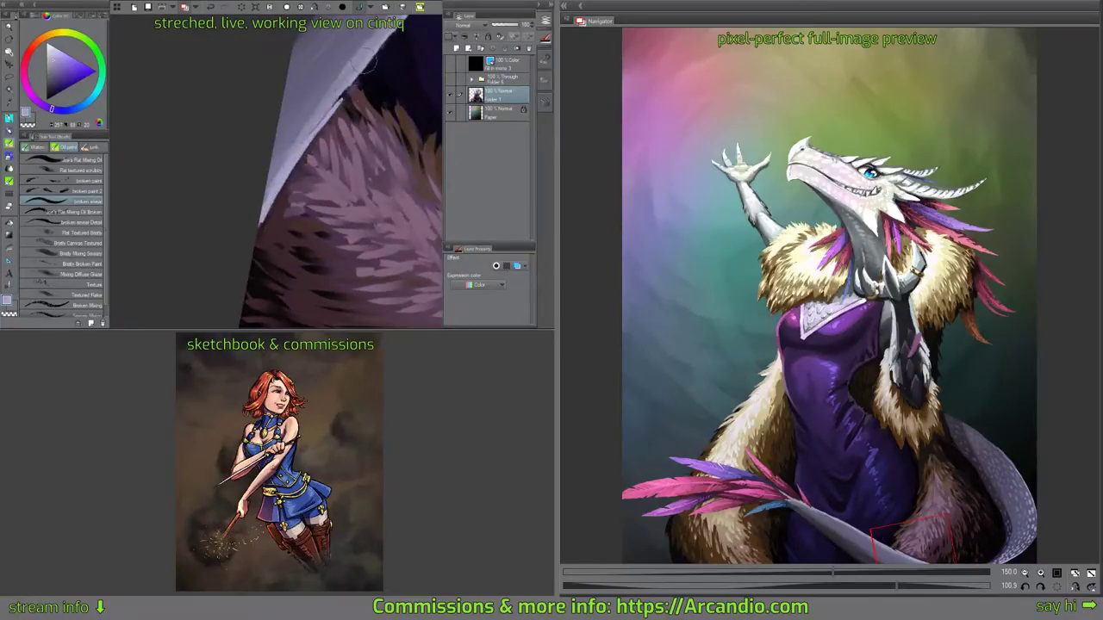
drag(365, 62, 312, 134)
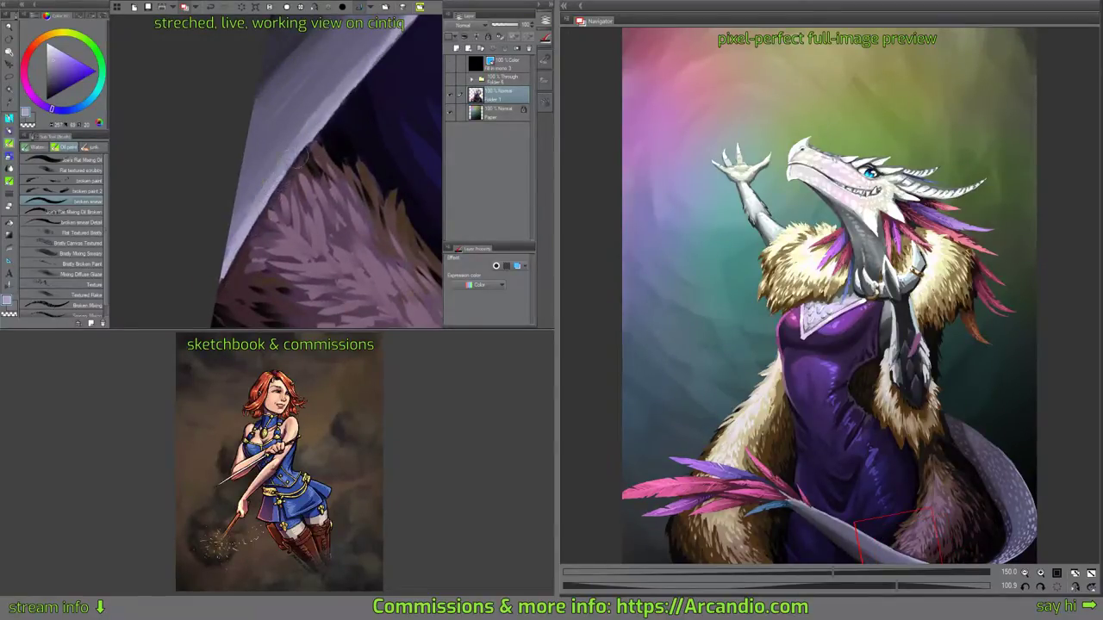
mouse_move(374, 68)
mouse_down()
mouse_move(306, 143)
mouse_move(355, 88)
mouse_up()
drag(336, 138, 350, 105)
mouse_move(314, 154)
mouse_down()
mouse_move(328, 128)
mouse_move(301, 180)
mouse_move(350, 88)
mouse_up()
drag(339, 143, 306, 211)
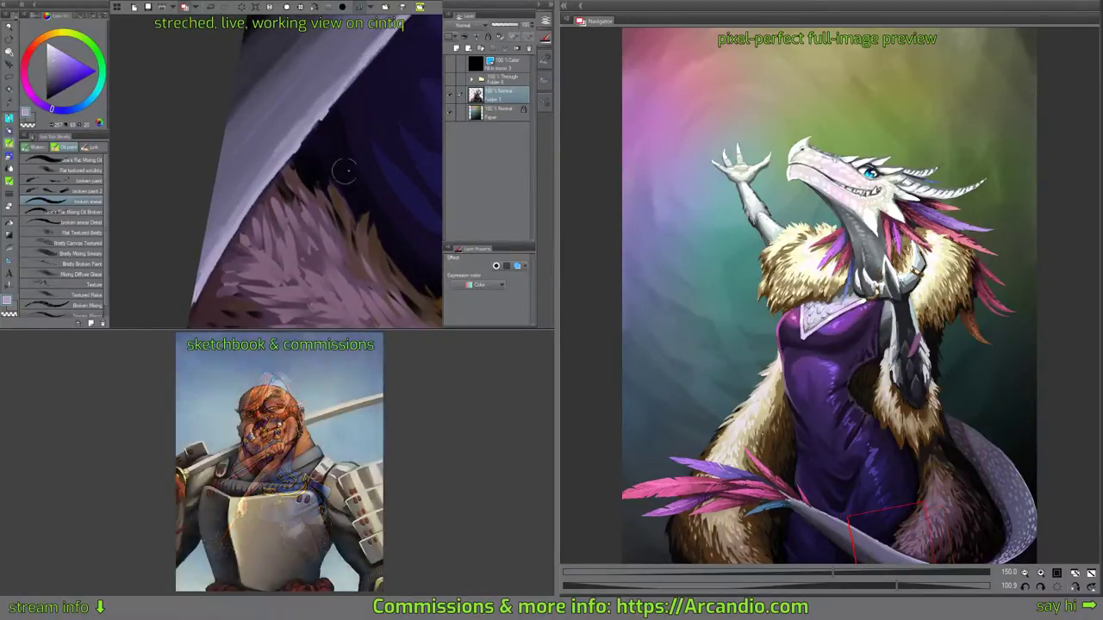
mouse_move(343, 171)
mouse_down()
mouse_move(364, 207)
mouse_move(336, 163)
mouse_move(301, 183)
mouse_up()
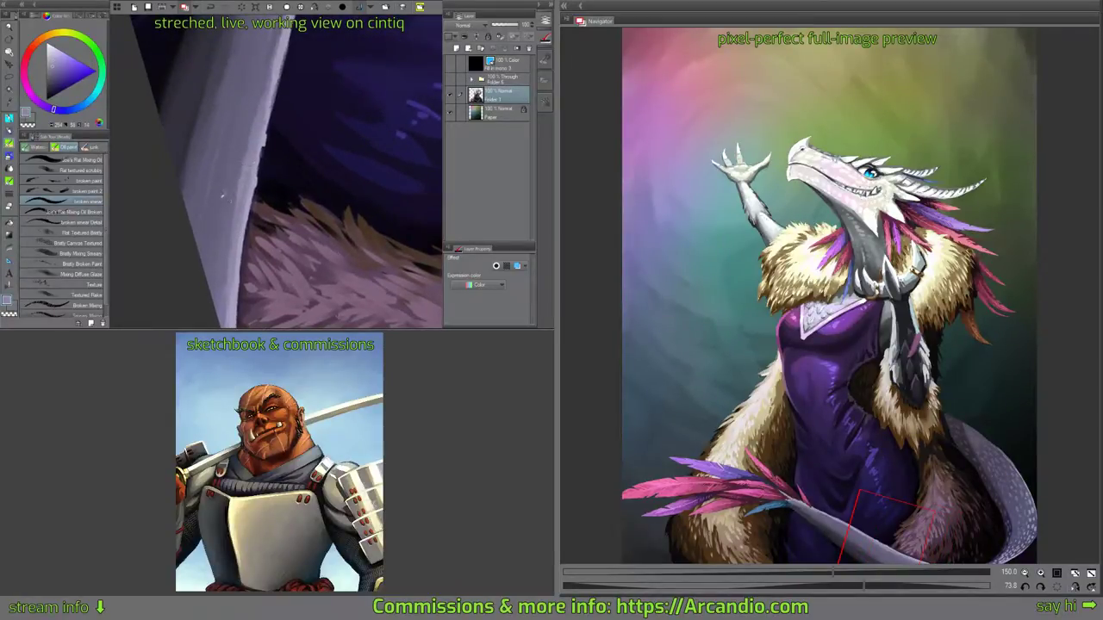
Sample muted lavender tones and paint the first rows of scales along the lit side of the front tail section.
alt+click(226, 194)
alt+click(235, 170)
mouse_move(223, 203)
mouse_down()
mouse_move(240, 155)
mouse_move(252, 56)
mouse_move(269, 58)
mouse_move(253, 123)
mouse_move(269, 75)
mouse_up()
key(ctrl+minus)
drag(275, 62, 278, 51)
drag(232, 193, 242, 142)
drag(229, 234, 231, 224)
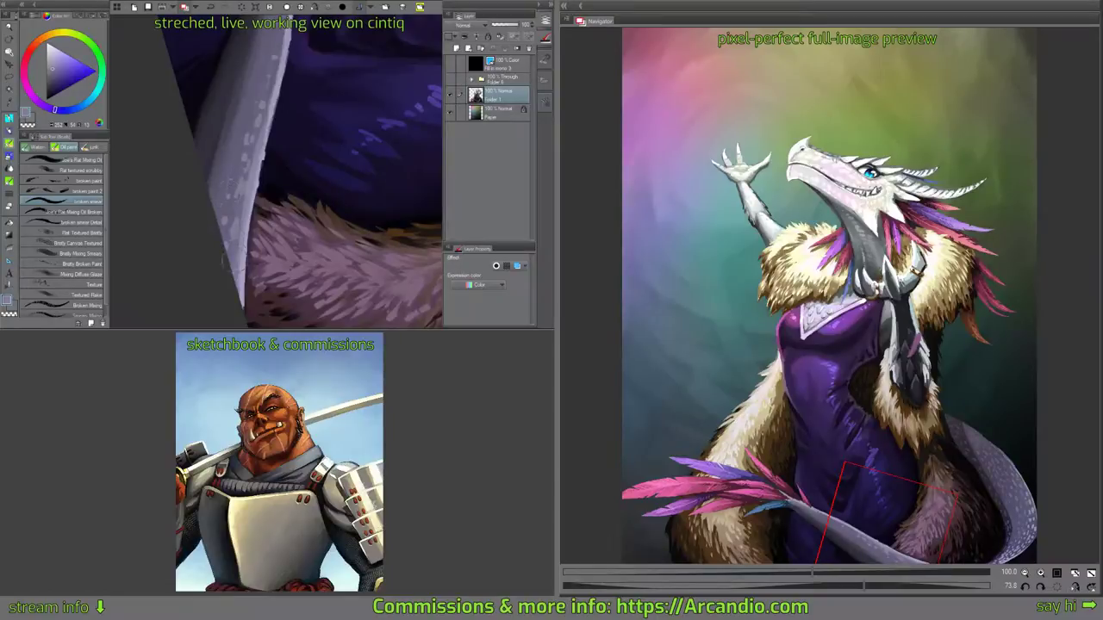
Extend the pale scales along the front tail section towards the feathered tip.
drag(235, 181, 252, 107)
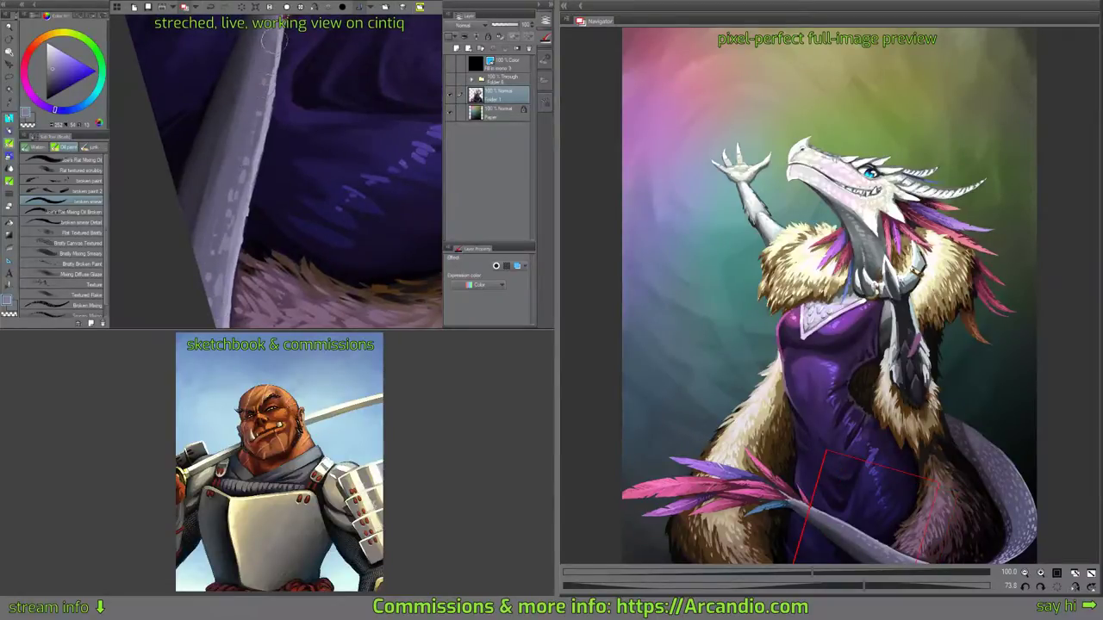
drag(274, 31, 263, 136)
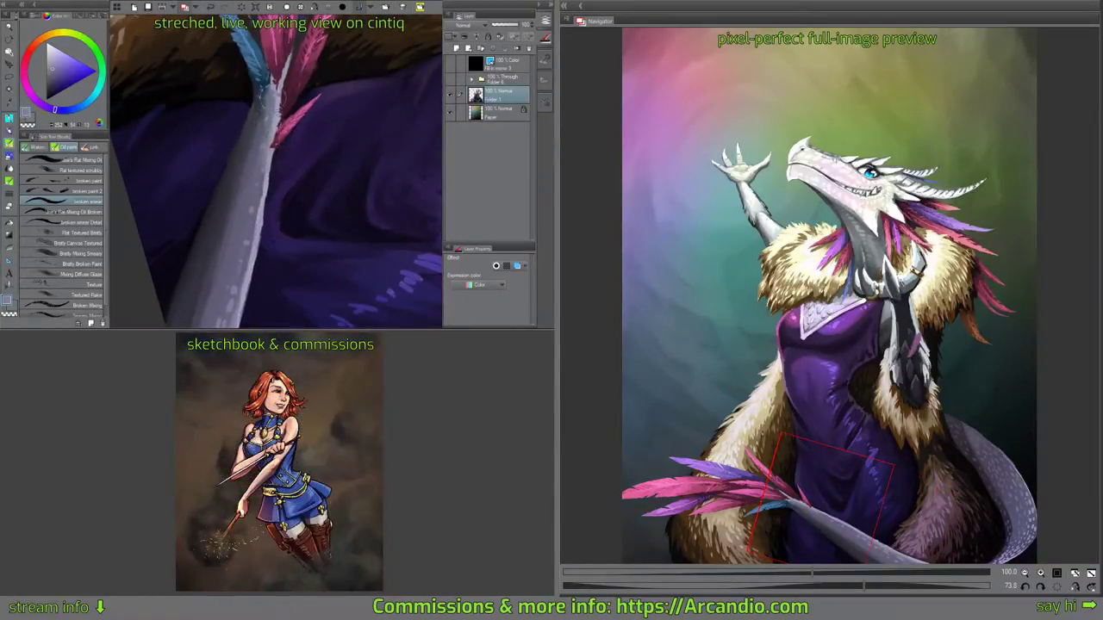
drag(255, 205, 266, 160)
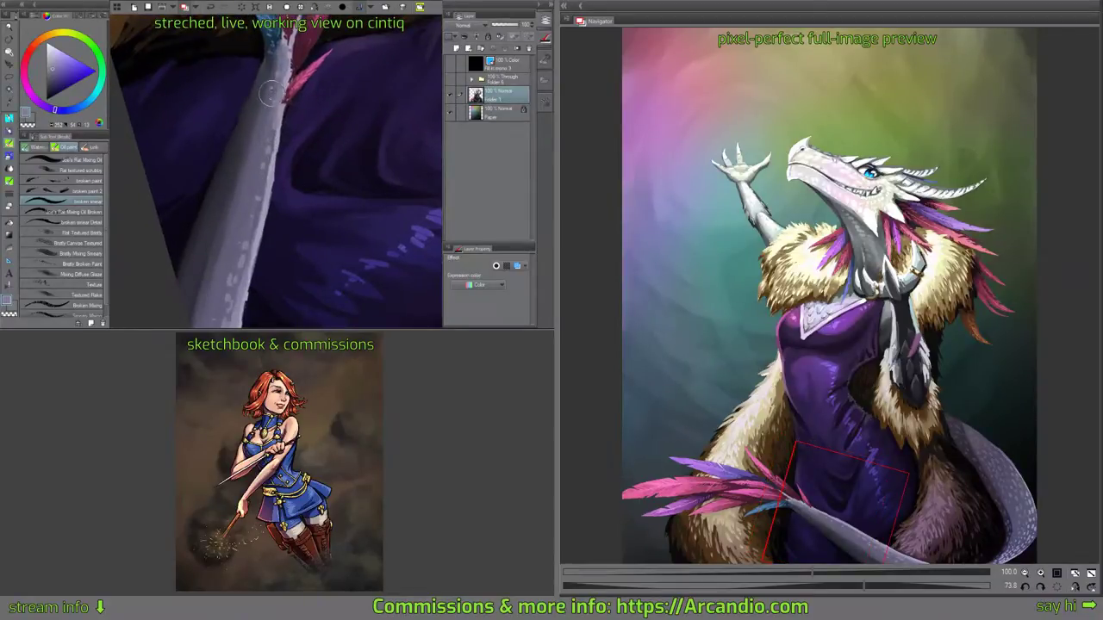
drag(238, 215, 259, 121)
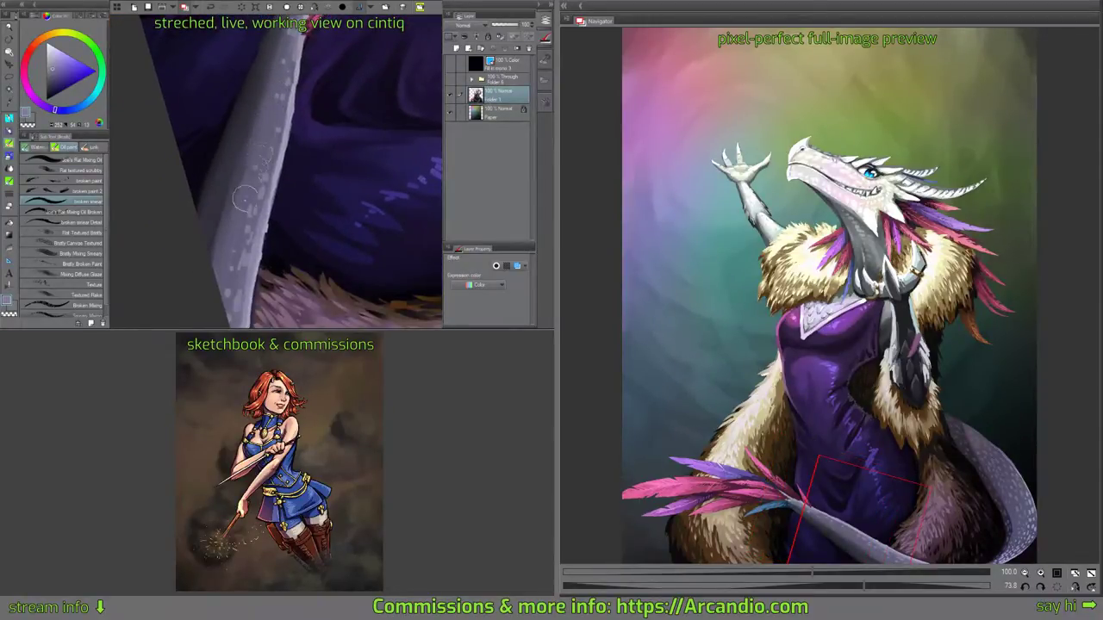
Sample a greyer lavender and dab fainter scales over the shaded middle of the front tail section.
alt+click(247, 150)
click(263, 75)
click(250, 89)
click(245, 111)
click(244, 104)
click(269, 93)
With the Flat Mixing Oil Broken brush, sample a dark purple and deepen the shadow along the rear tail's inner edge.
mouse_move(278, 96)
mouse_down()
mouse_move(294, 120)
mouse_move(362, 147)
mouse_move(401, 185)
mouse_move(410, 154)
mouse_move(401, 121)
mouse_up()
drag(363, 69, 305, 284)
mouse_move(328, 163)
mouse_down()
mouse_move(237, 77)
mouse_move(238, 151)
mouse_move(257, 127)
mouse_up()
click(74, 212)
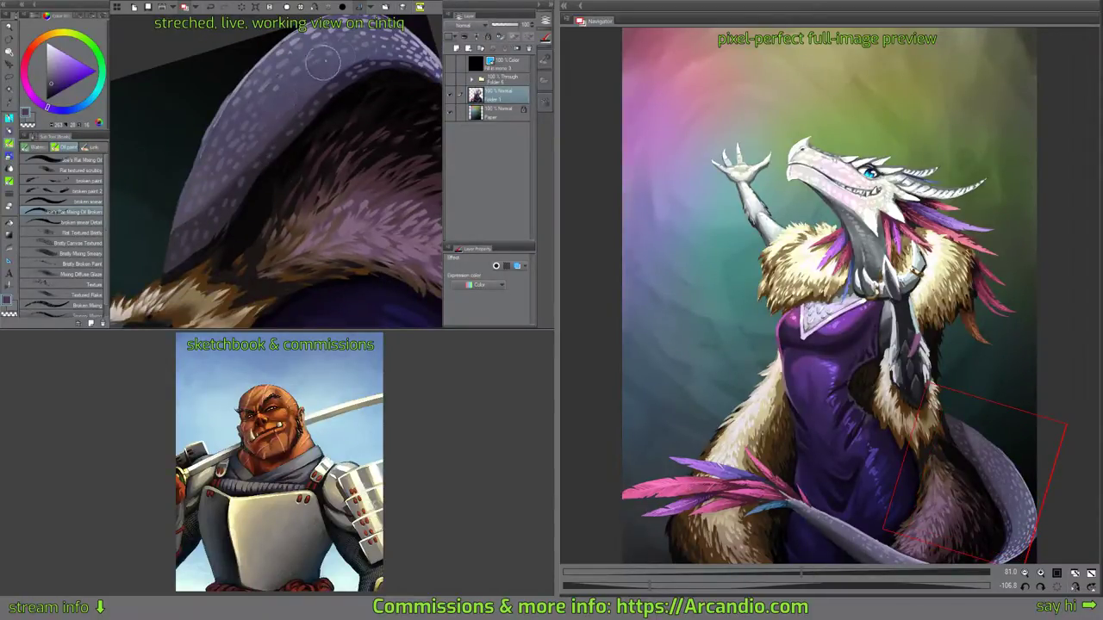
alt+click(323, 99)
drag(304, 126, 343, 79)
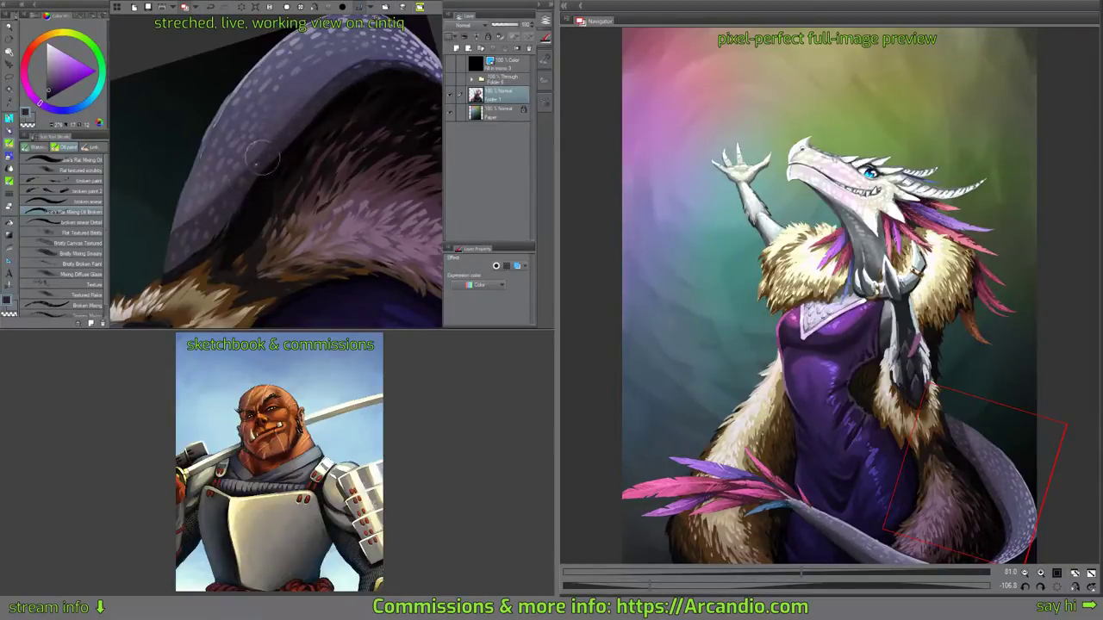
drag(258, 168, 216, 219)
drag(298, 122, 261, 120)
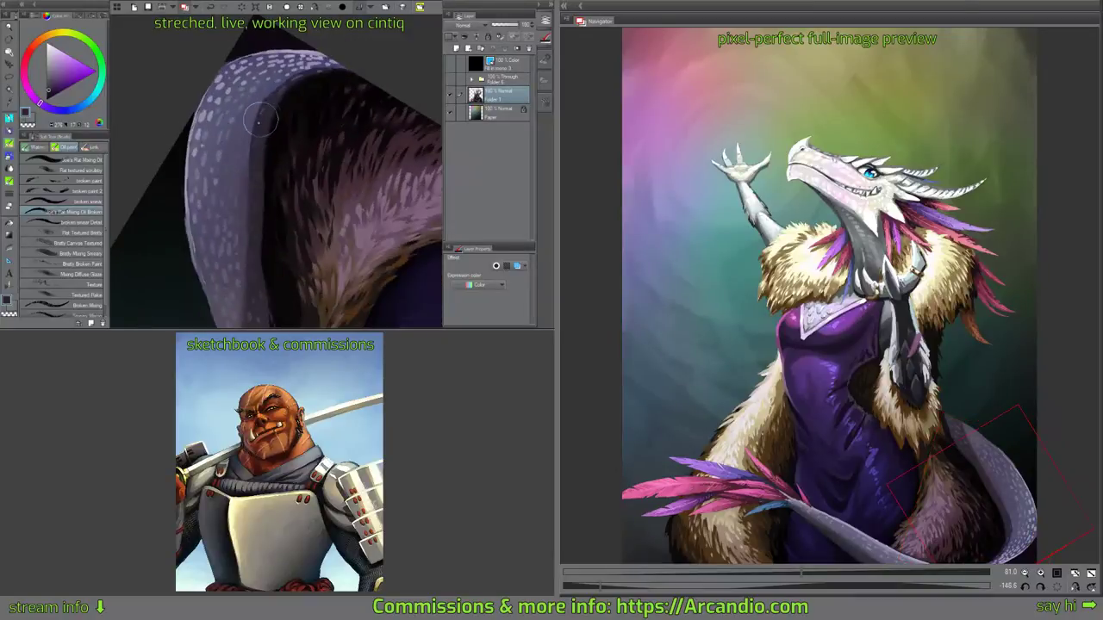
Switch to the fur brush and paint near-black fur tips overlapping the inner edge of the tail bend.
key(minus)
key(minus)
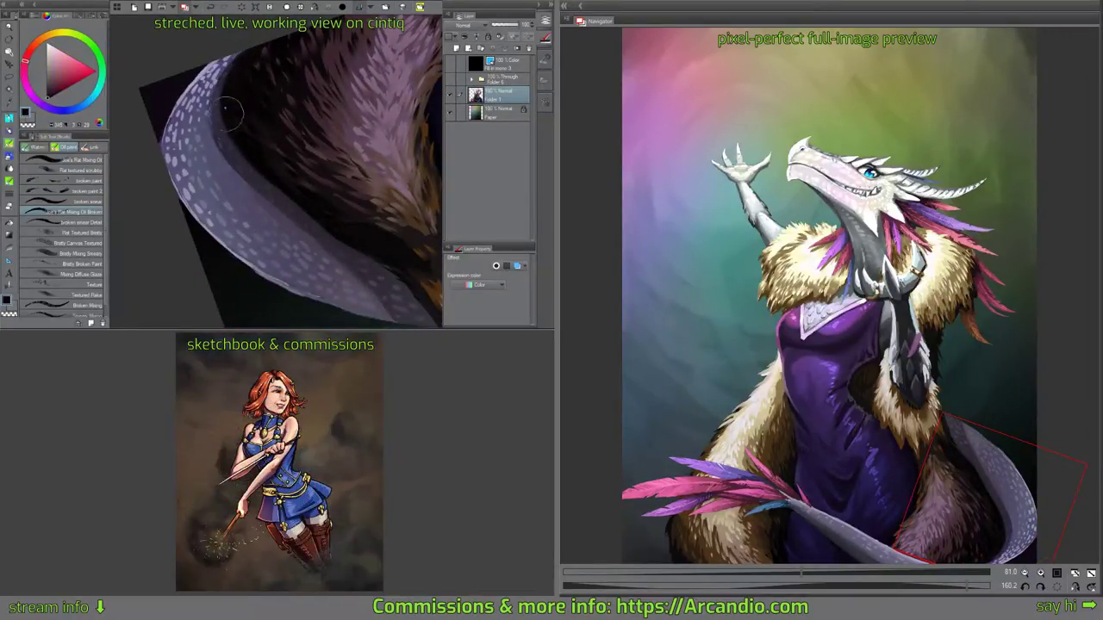
key(minus)
key(minus)
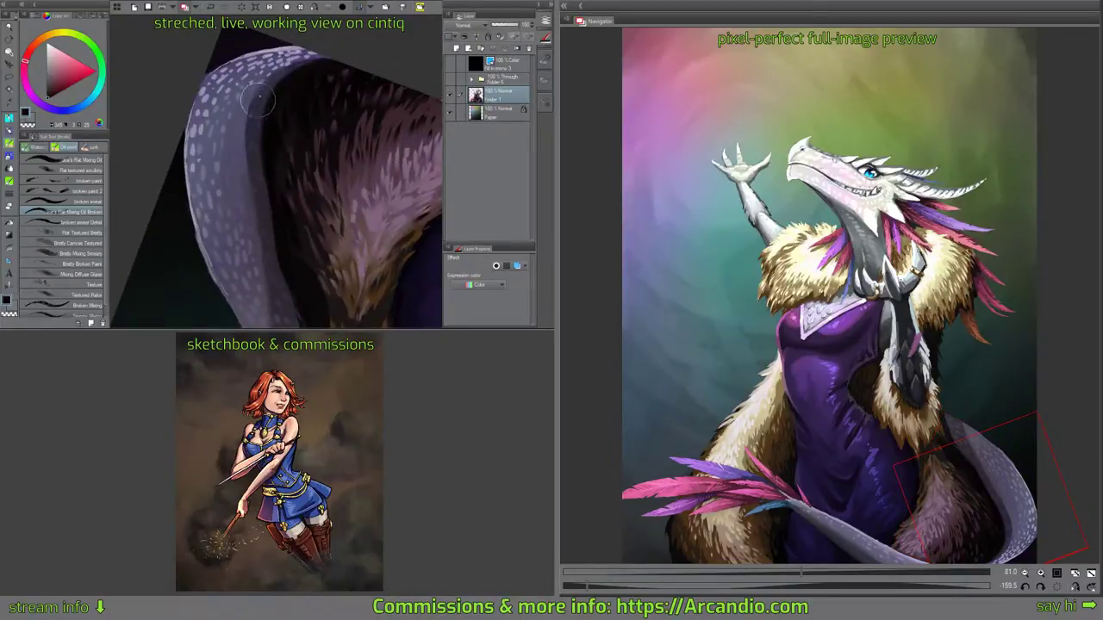
key(ctrl+plus)
key(ctrl+plus)
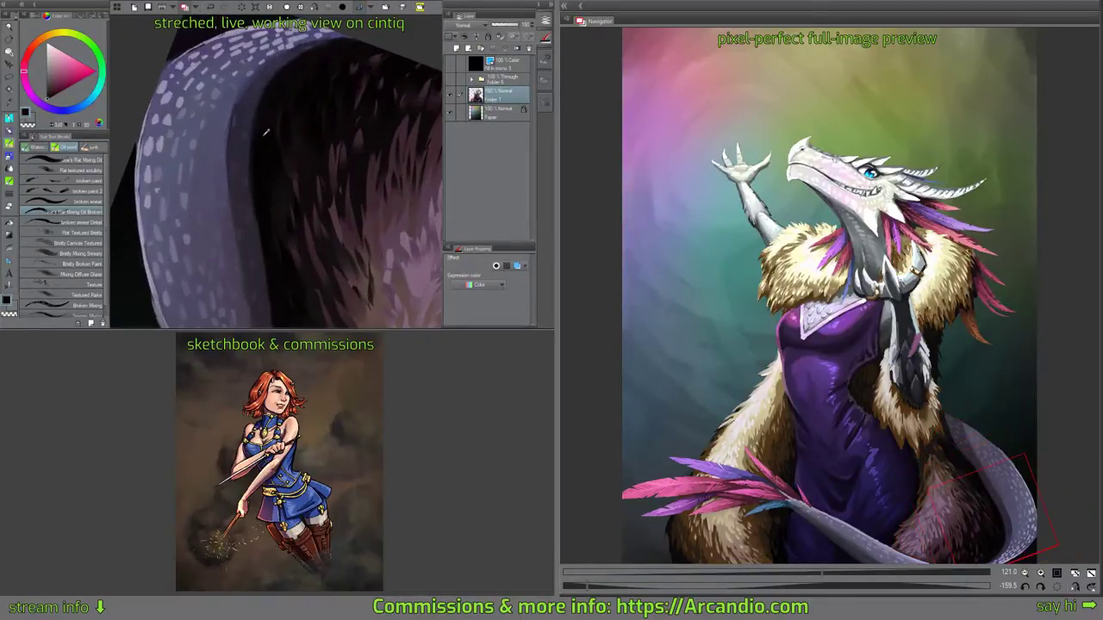
click(11, 182)
key(asciicircum)
key(asciicircum)
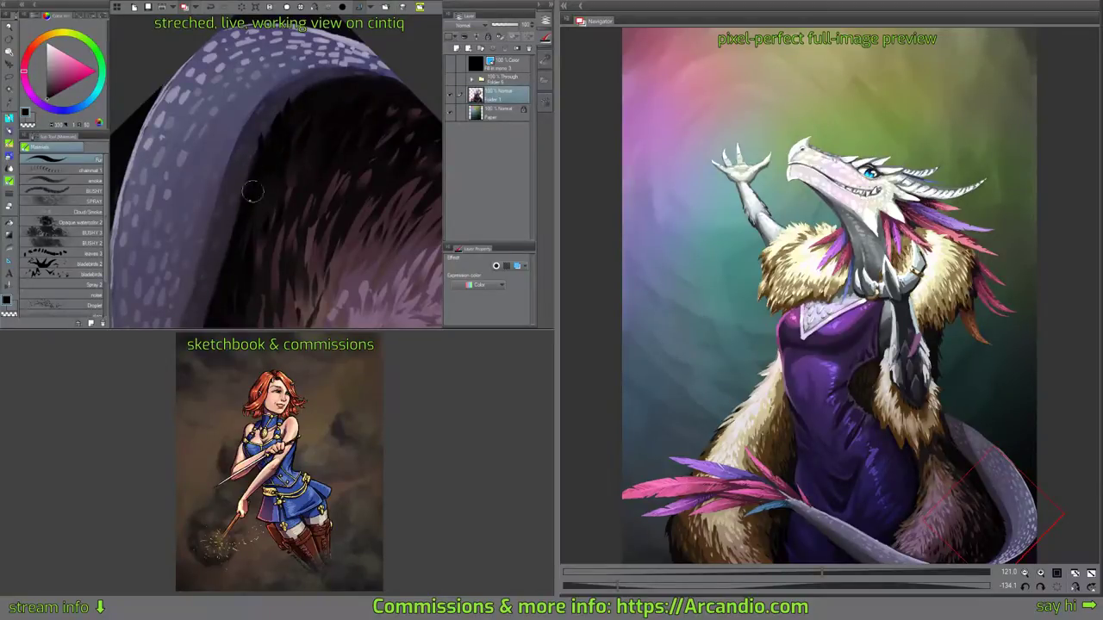
key(minus)
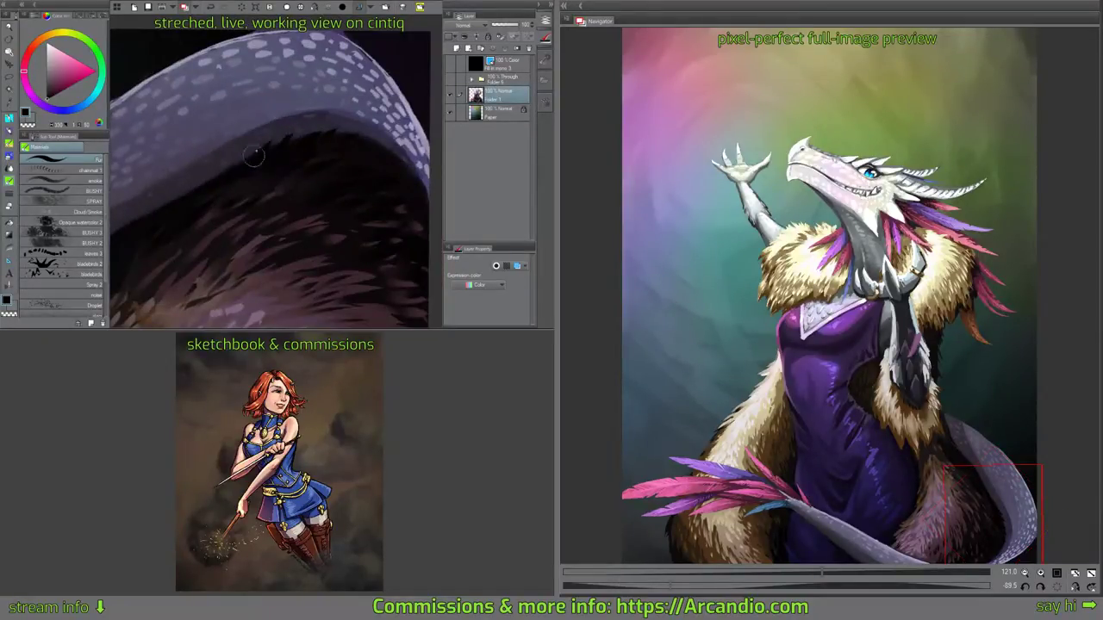
key(minus)
mouse_move(369, 150)
mouse_down()
mouse_move(367, 172)
mouse_move(212, 158)
mouse_move(238, 144)
mouse_move(254, 72)
mouse_up()
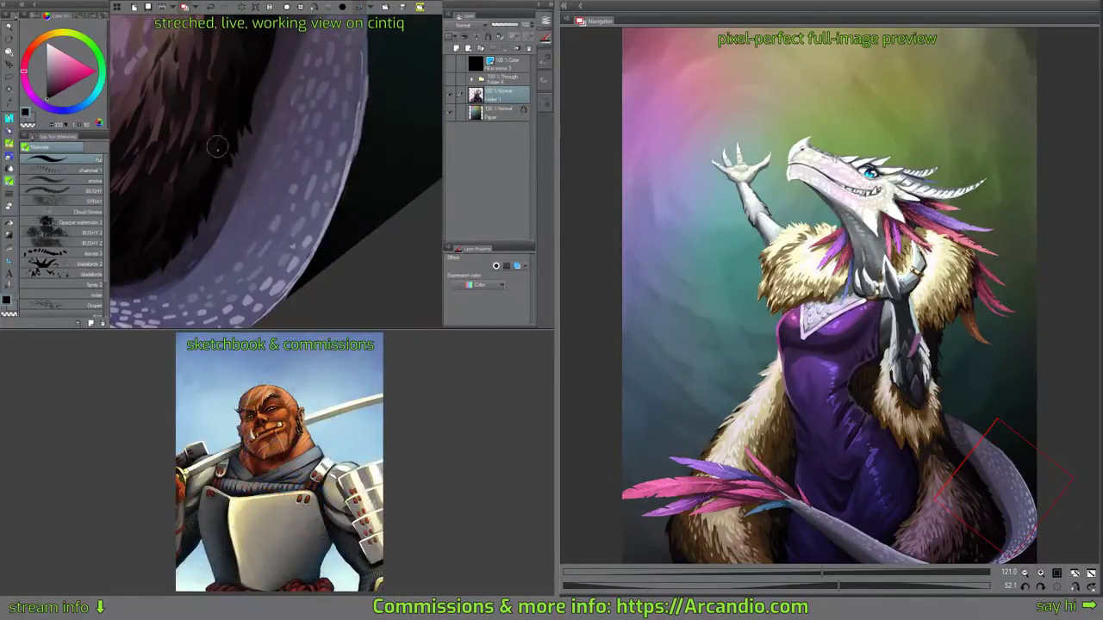
Continue the dark fur tips up the tail's inner edge to where it emerges beneath the sleeve cuff.
mouse_move(332, 90)
mouse_down()
mouse_move(295, 74)
mouse_move(271, 199)
mouse_up()
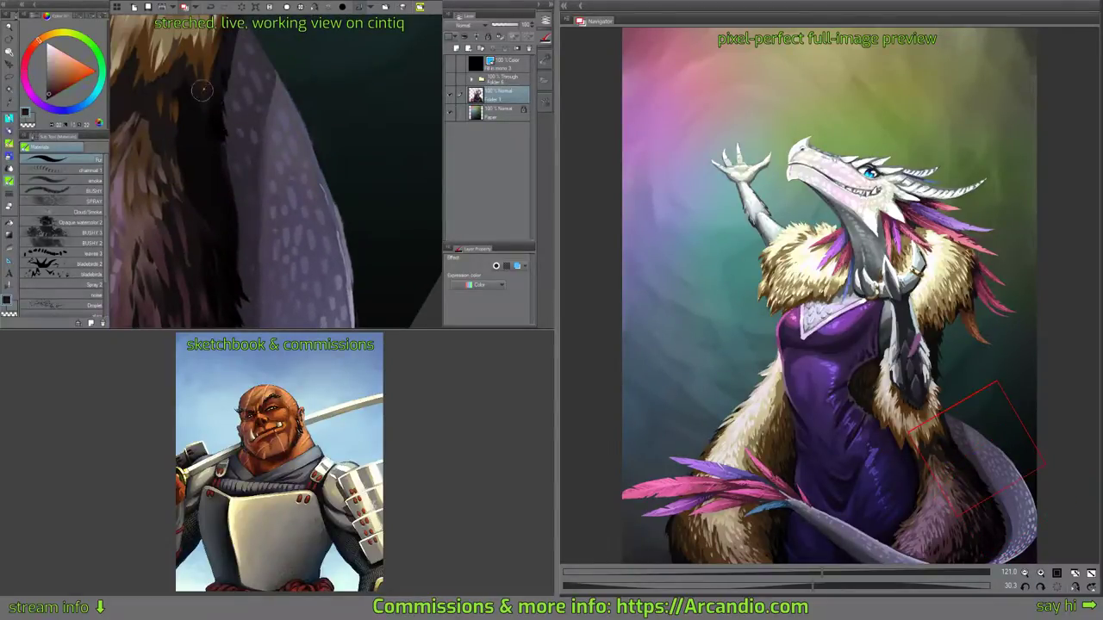
drag(219, 119, 250, 184)
alt+click(237, 112)
drag(231, 102, 227, 178)
mouse_move(239, 124)
mouse_down()
mouse_move(229, 155)
mouse_move(251, 135)
mouse_up()
mouse_move(263, 101)
mouse_down()
mouse_move(258, 136)
mouse_move(255, 108)
mouse_move(226, 95)
mouse_move(228, 82)
mouse_move(220, 131)
mouse_move(258, 121)
mouse_move(207, 160)
mouse_up()
Sample a warm brown and paint tapered fur strands along the lower part of the sleeve cuff.
alt+click(231, 84)
alt+click(230, 149)
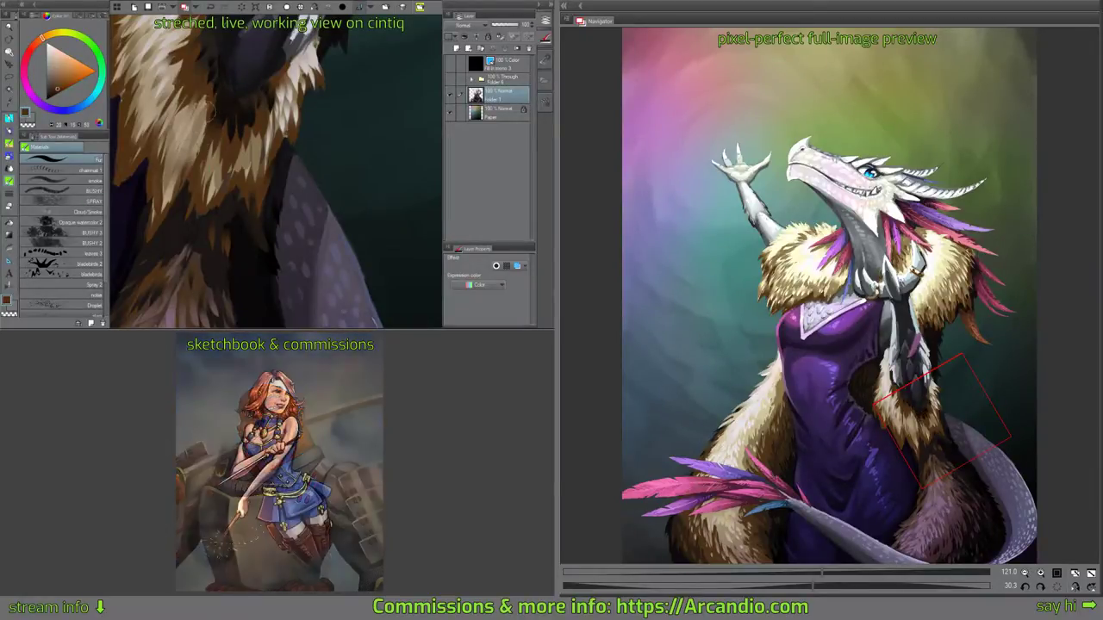
drag(204, 98, 191, 148)
mouse_move(186, 117)
mouse_down()
mouse_move(185, 181)
mouse_move(202, 120)
mouse_move(226, 152)
mouse_move(216, 196)
mouse_up()
mouse_move(240, 142)
mouse_down()
mouse_move(238, 172)
mouse_move(251, 185)
mouse_up()
mouse_move(220, 120)
mouse_down()
mouse_move(212, 194)
mouse_move(191, 168)
mouse_up()
drag(185, 130, 159, 207)
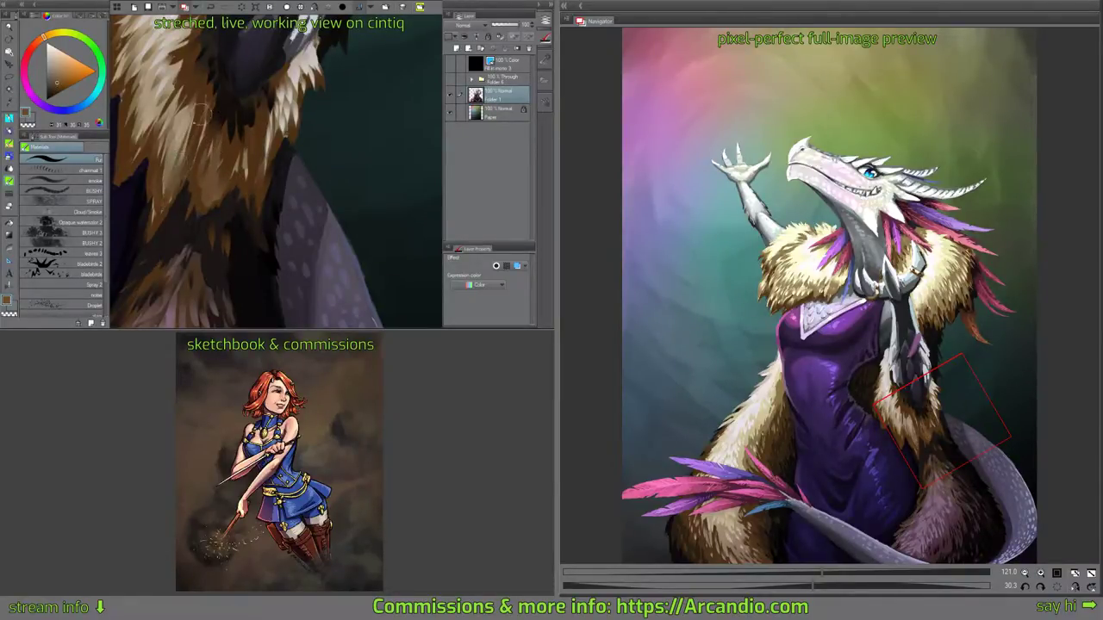
mouse_move(191, 136)
mouse_down()
mouse_move(156, 215)
mouse_move(159, 191)
mouse_up()
mouse_move(269, 105)
mouse_down()
mouse_move(267, 171)
mouse_move(274, 140)
mouse_move(261, 175)
mouse_up()
Sample a pale cream and a fur tone from the cuff and add lighter strands among its brown locks.
alt+click(301, 86)
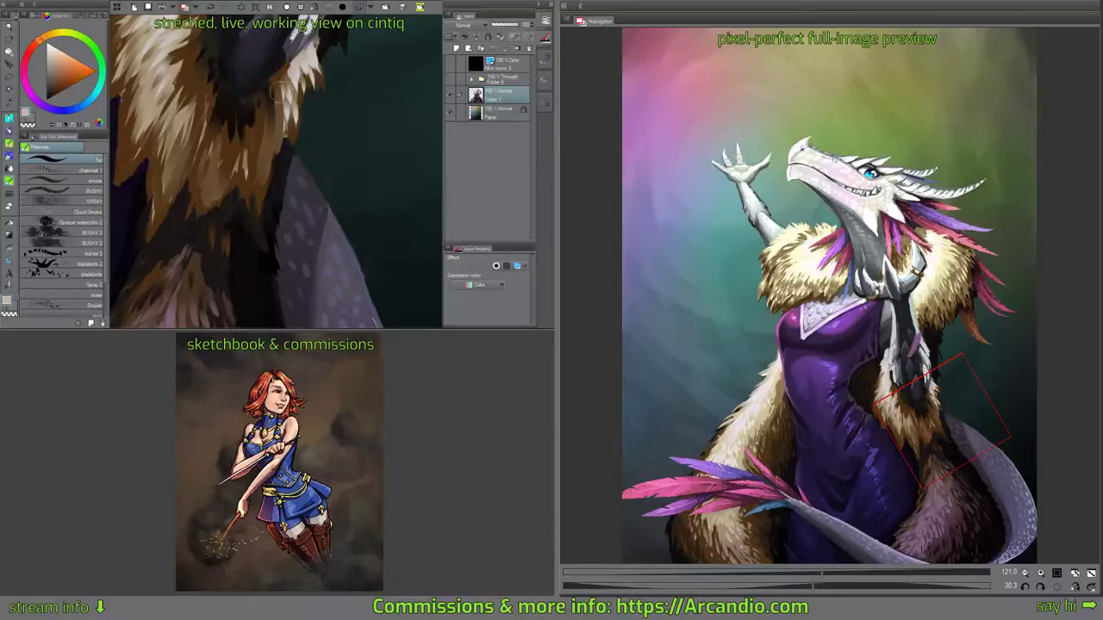
mouse_move(277, 92)
mouse_down()
mouse_move(294, 144)
mouse_move(233, 129)
mouse_move(192, 137)
mouse_move(207, 196)
mouse_move(181, 224)
mouse_up()
alt+click(224, 176)
drag(187, 179, 175, 206)
Sample dark browns and touch up the fur at the cuff's dress-side edge and beneath the hand.
mouse_move(179, 159)
mouse_down()
mouse_move(159, 207)
mouse_move(163, 239)
mouse_up()
alt+click(170, 198)
mouse_move(161, 171)
mouse_down()
mouse_move(154, 184)
mouse_move(177, 167)
mouse_move(162, 179)
mouse_up()
alt+click(159, 161)
alt+click(160, 191)
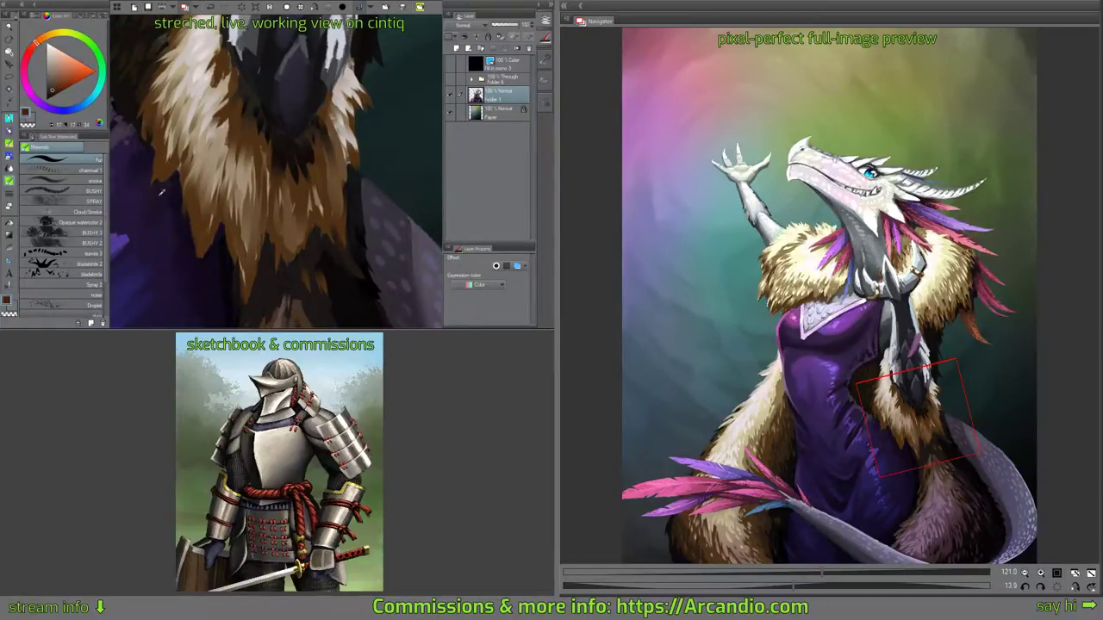
drag(296, 169, 288, 136)
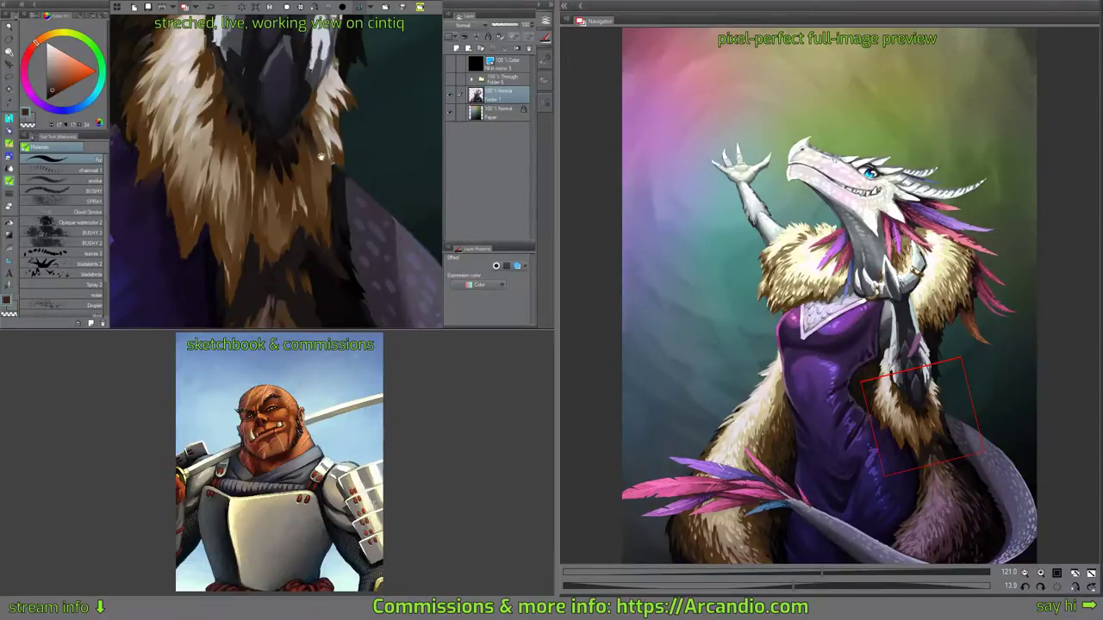
drag(320, 157, 329, 188)
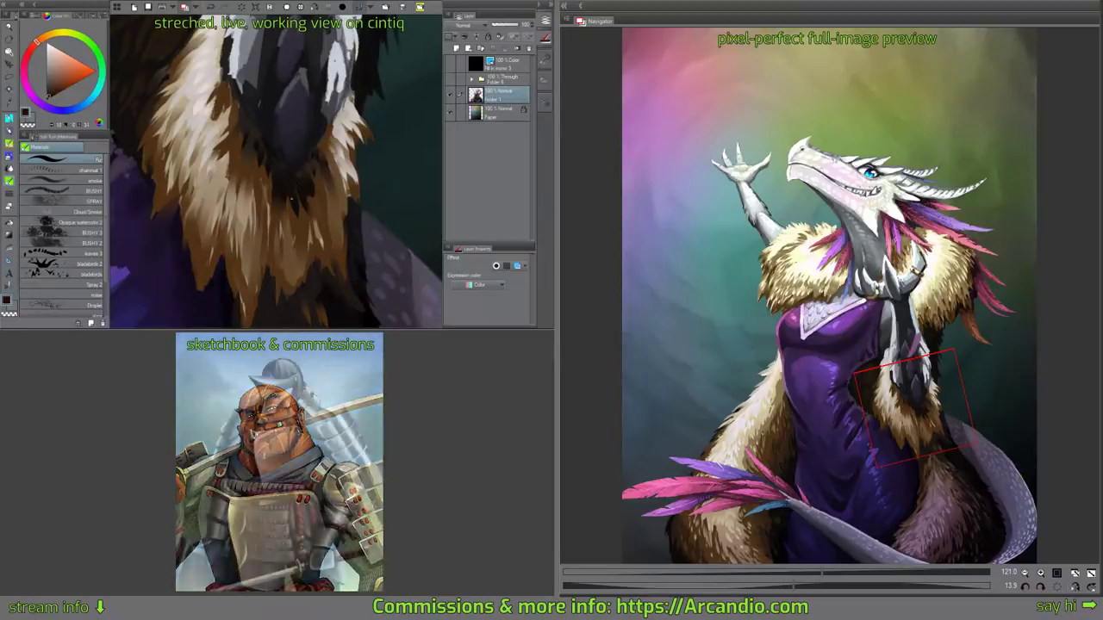
drag(305, 246, 311, 197)
Sample a mid brown and paint over the pale strands in the lower half of the cuff with long tapered locks.
alt+click(287, 219)
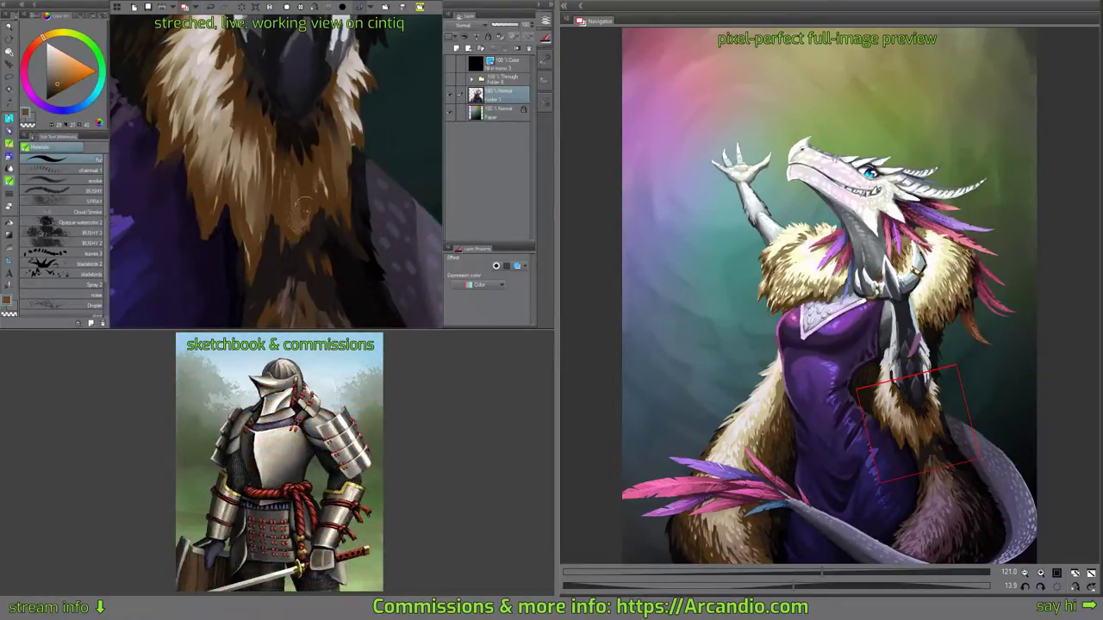
mouse_move(261, 143)
mouse_down()
mouse_move(260, 193)
mouse_move(257, 182)
mouse_move(245, 205)
mouse_move(237, 186)
mouse_up()
mouse_move(248, 105)
mouse_down()
mouse_move(250, 155)
mouse_move(259, 133)
mouse_move(269, 194)
mouse_move(250, 207)
mouse_move(253, 240)
mouse_up()
drag(249, 172, 249, 272)
drag(245, 210, 251, 270)
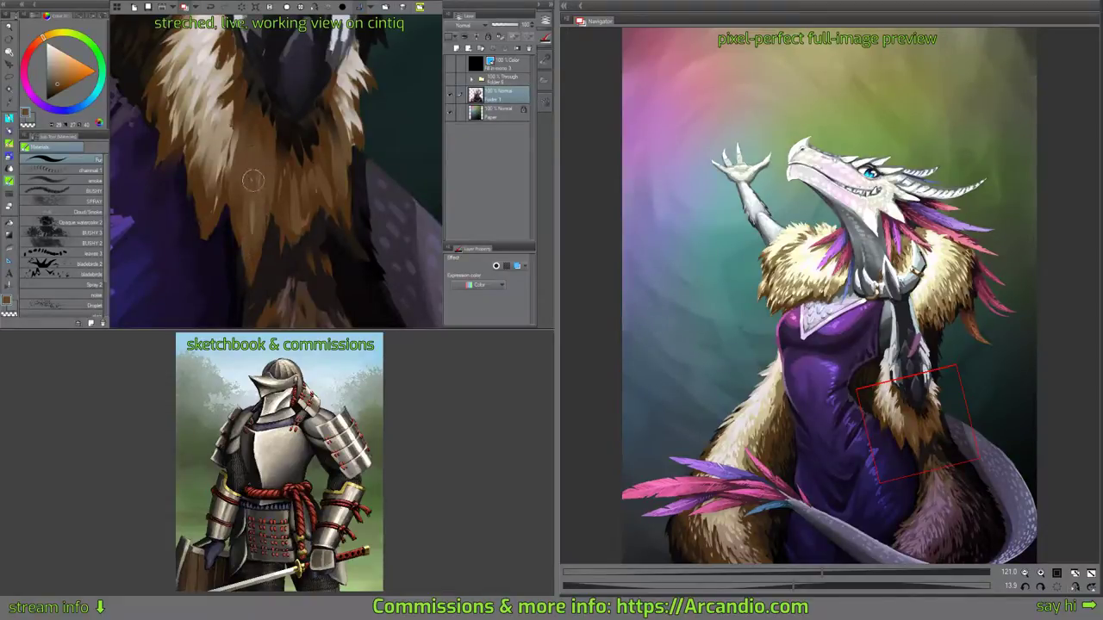
mouse_move(248, 162)
mouse_down()
mouse_move(217, 225)
mouse_move(225, 201)
mouse_move(219, 233)
mouse_move(238, 148)
mouse_move(223, 157)
mouse_move(217, 238)
mouse_up()
mouse_move(221, 178)
mouse_down()
mouse_move(212, 227)
mouse_move(209, 212)
mouse_up()
mouse_move(212, 157)
mouse_down()
mouse_move(198, 195)
mouse_move(225, 132)
mouse_move(198, 196)
mouse_move(216, 123)
mouse_move(230, 211)
mouse_move(244, 130)
mouse_move(224, 207)
mouse_move(223, 115)
mouse_move(233, 102)
mouse_move(220, 134)
mouse_up()
drag(190, 179, 191, 154)
drag(289, 159, 283, 140)
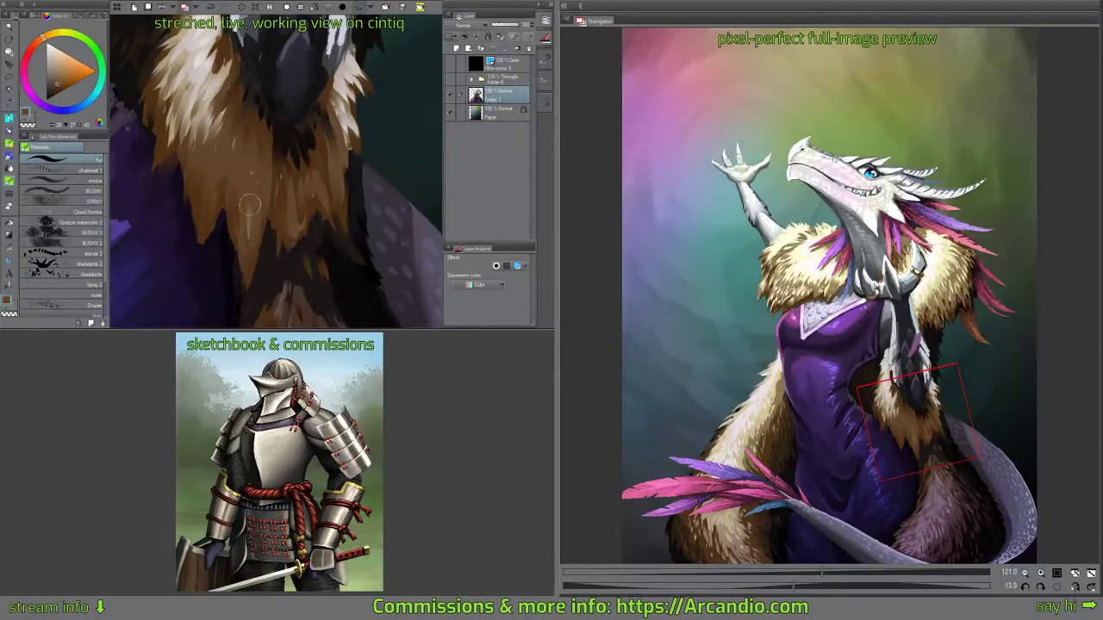
Sample a near-black tone and paint dark tapered strands in the cuff fur beneath and beside the hand's tip.
alt+click(267, 123)
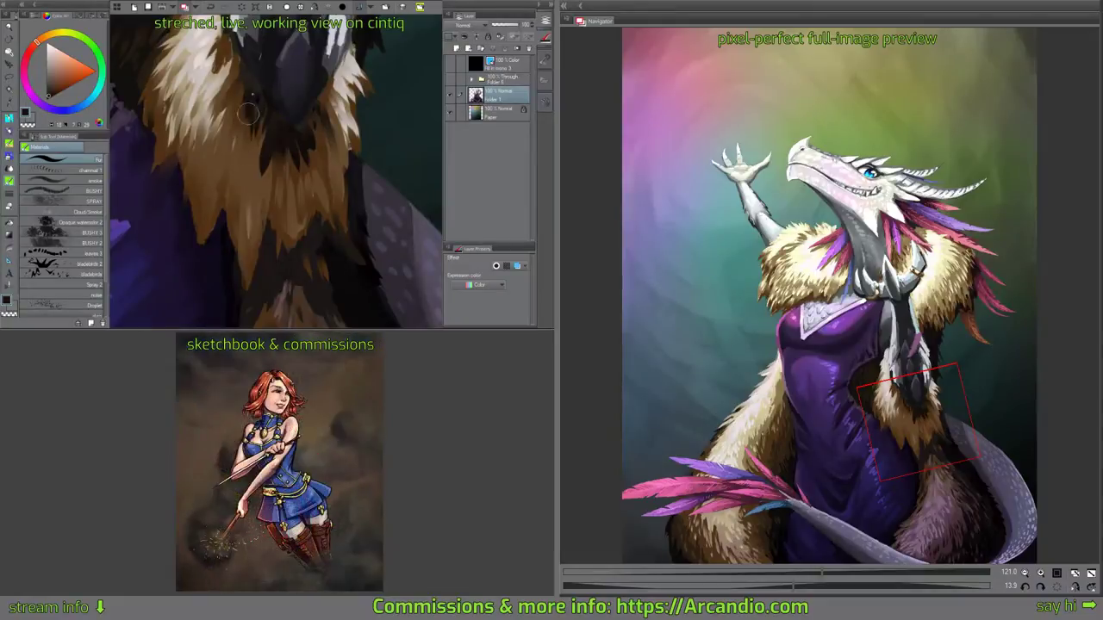
mouse_move(276, 159)
mouse_down()
mouse_move(269, 228)
mouse_move(286, 165)
mouse_up()
drag(308, 136, 307, 158)
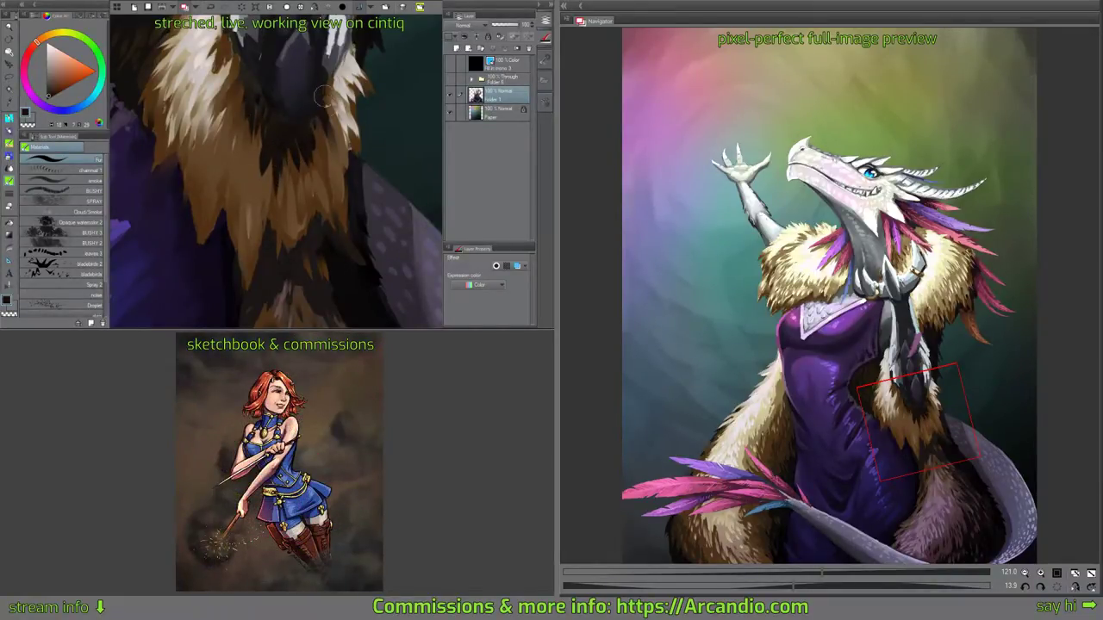
mouse_move(321, 94)
mouse_down()
mouse_move(332, 168)
mouse_move(339, 130)
mouse_move(343, 191)
mouse_move(339, 127)
mouse_move(335, 163)
mouse_up()
Sample a mid brown from the cuff and paint fur locks over the shadow beneath the hand and along the outer edge.
alt+click(298, 196)
mouse_move(296, 198)
mouse_down()
mouse_move(301, 160)
mouse_move(320, 159)
mouse_up()
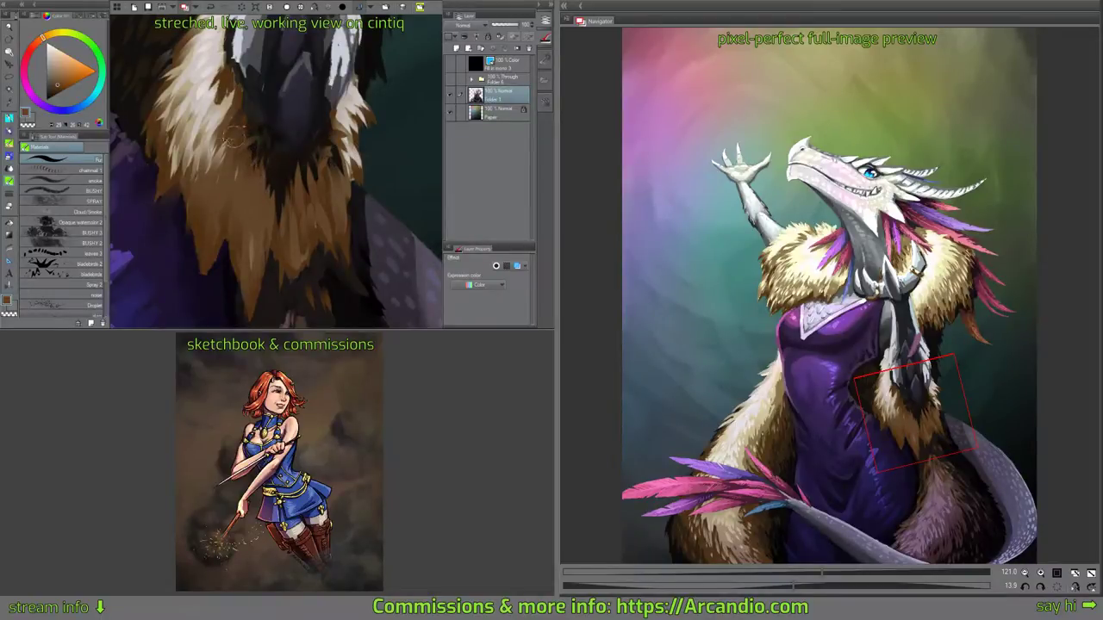
drag(317, 175, 322, 183)
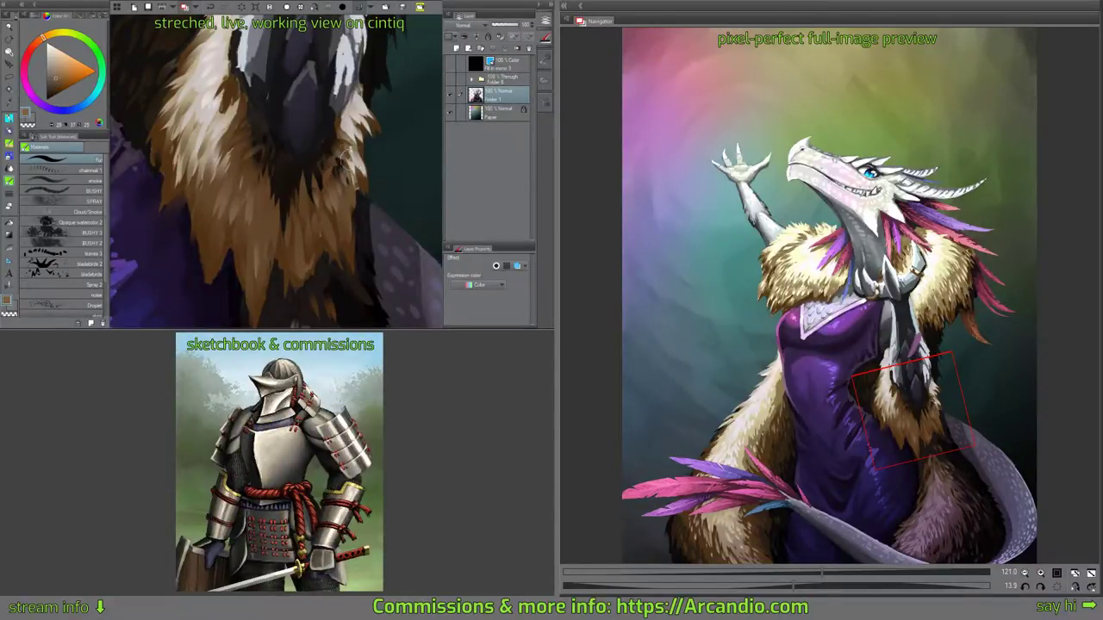
drag(337, 168, 334, 189)
drag(363, 123, 356, 140)
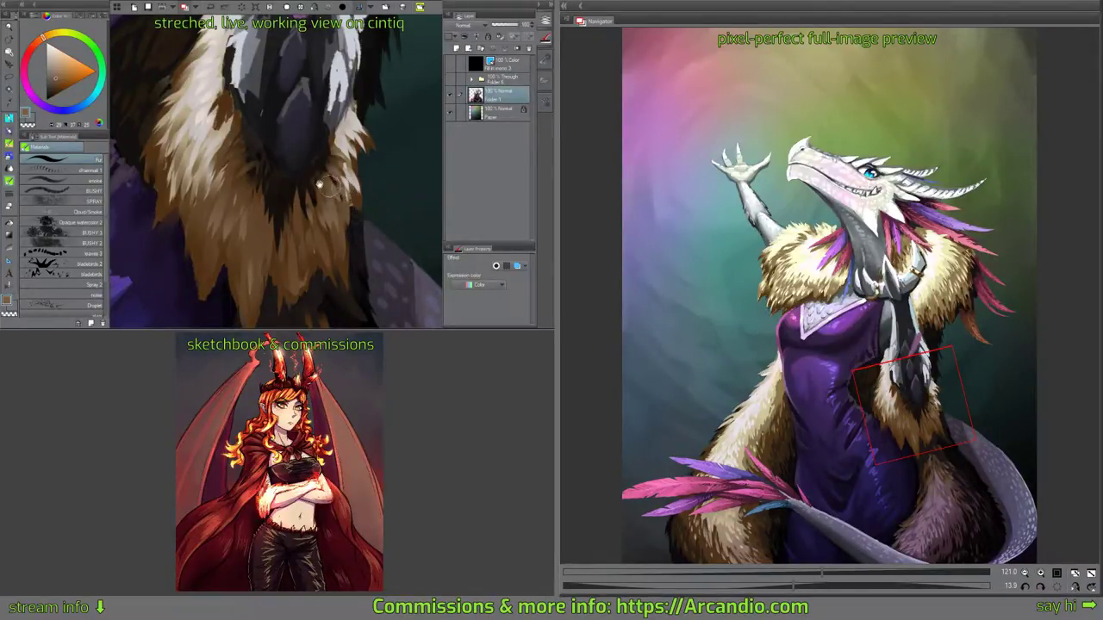
Sample a darker brown beneath the hand and touch up the strands on the dress side of the cuff.
drag(319, 184, 367, 238)
alt+click(290, 170)
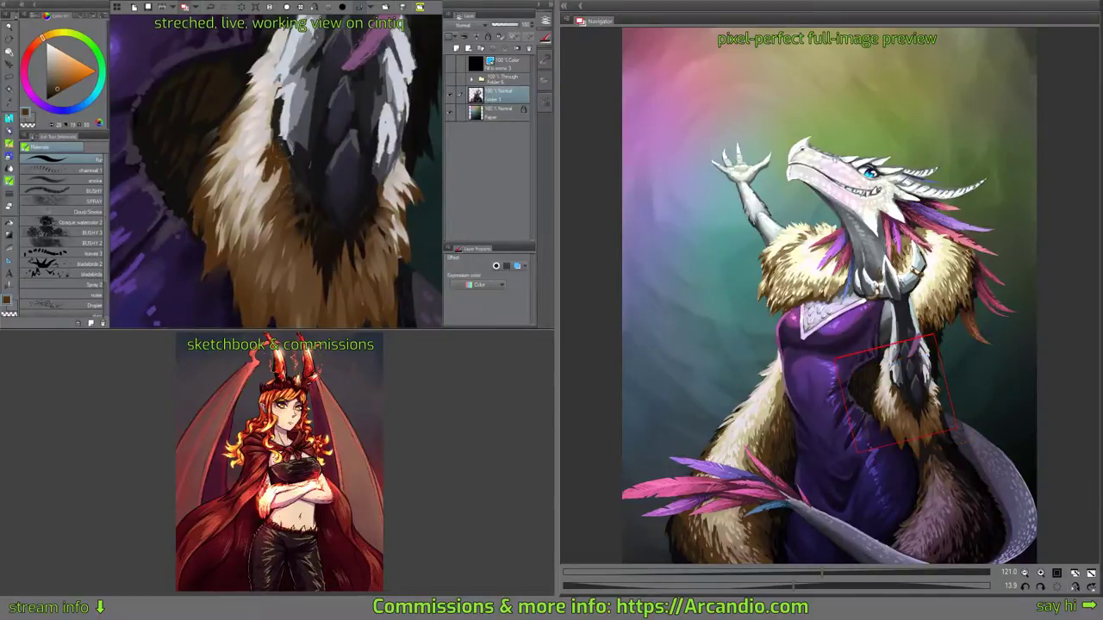
drag(281, 149, 294, 171)
mouse_move(242, 216)
mouse_down()
mouse_move(274, 227)
mouse_move(396, 133)
mouse_move(326, 136)
mouse_move(321, 176)
mouse_up()
Switch to the oil paint brush and sample brown and gold tones from the rings on the claws beneath the dragon's neck.
drag(331, 56, 268, 325)
key(ctrl+minus)
key(ctrl+minus)
scroll(333, 207, up, 4)
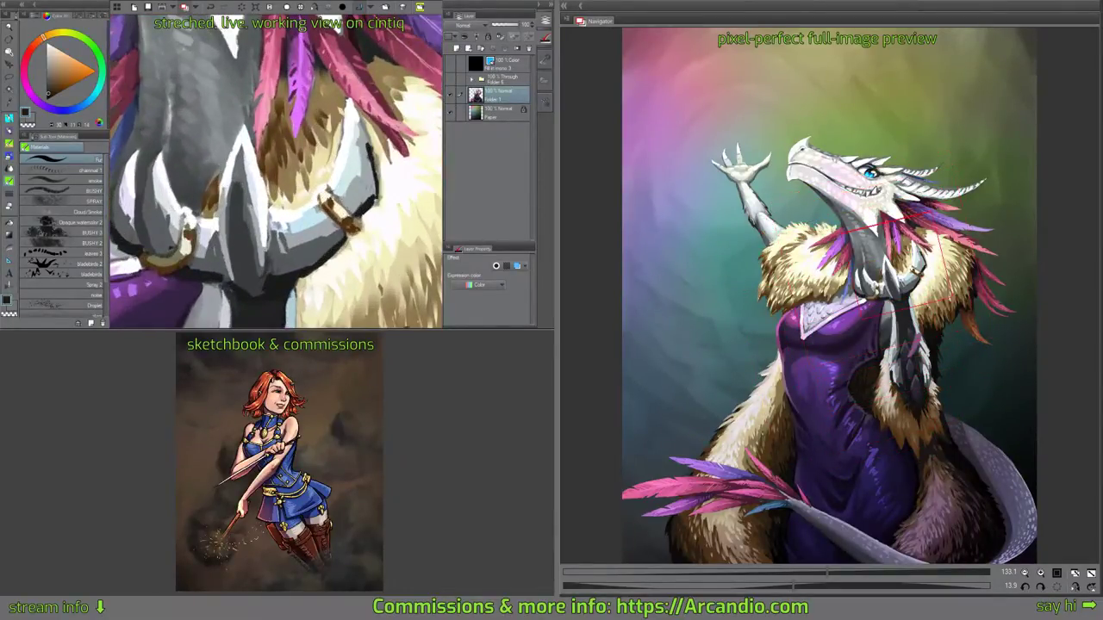
alt+click(337, 210)
mouse_move(331, 200)
mouse_down()
mouse_move(320, 198)
mouse_move(341, 197)
mouse_up()
key(b)
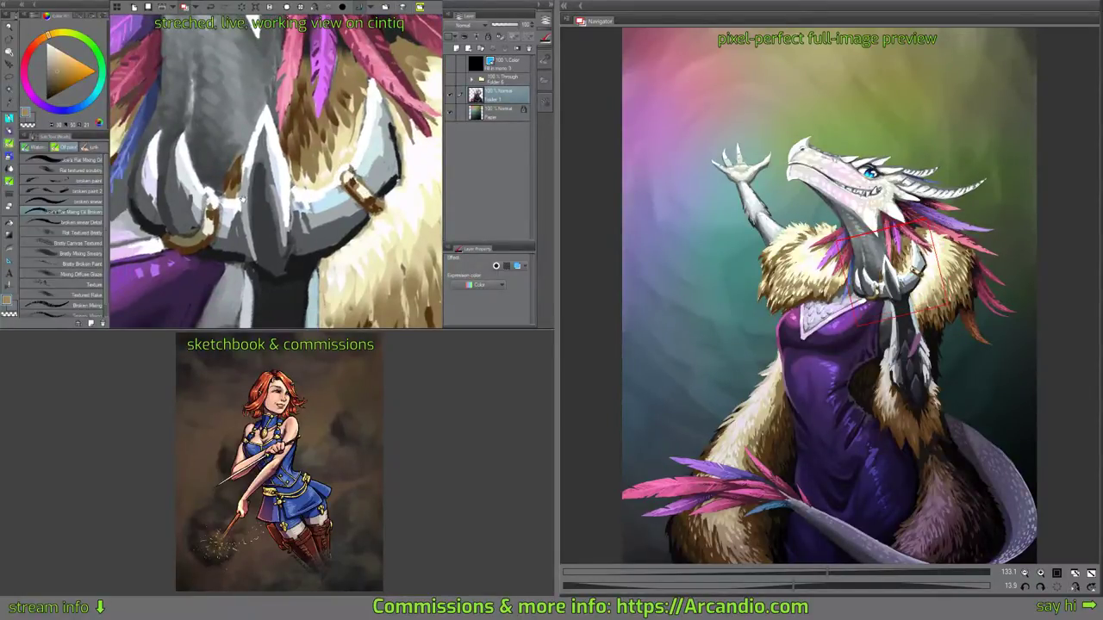
drag(243, 199, 289, 202)
alt+click(248, 240)
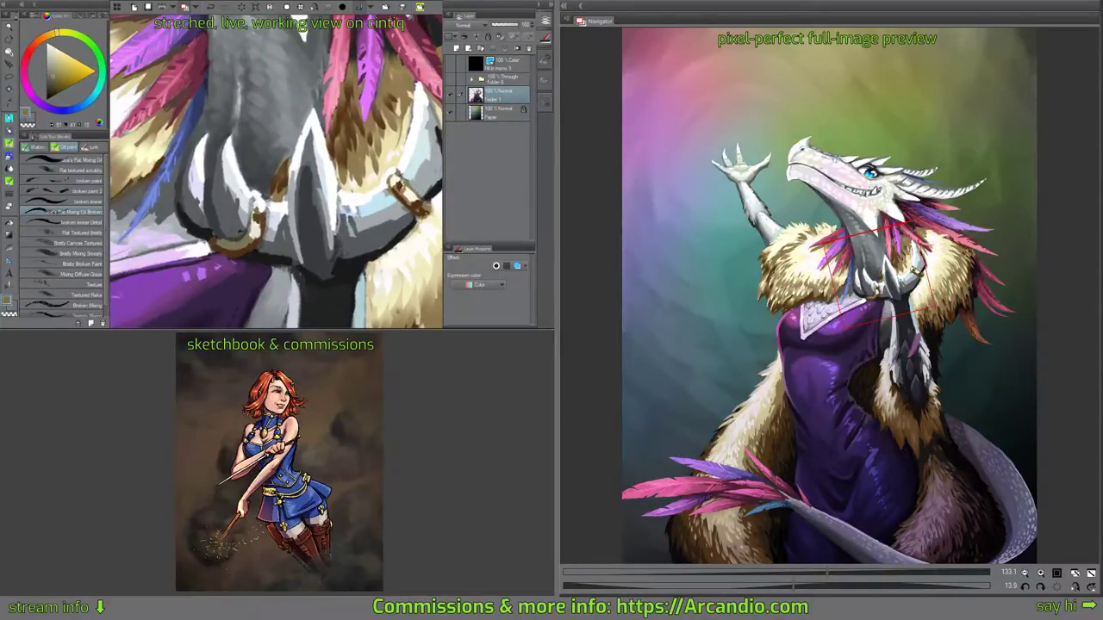
alt+click(398, 181)
drag(328, 160, 352, 145)
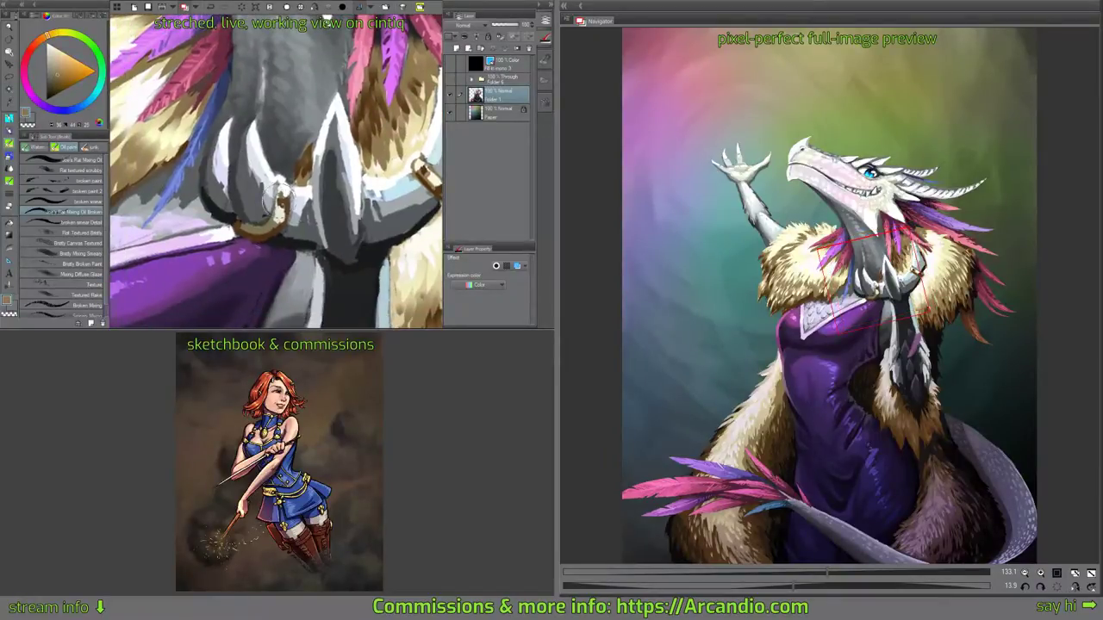
Pick the broken smear detail brush, paint a fine accent on the ring nearest the dress collar, and shift the colour to red-orange.
click(80, 222)
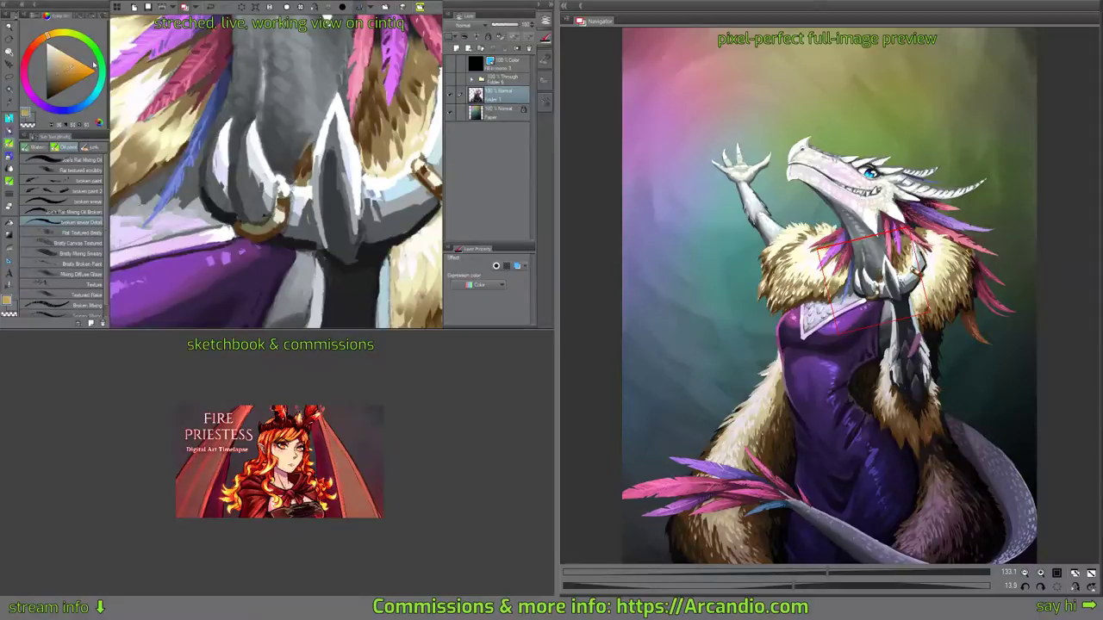
mouse_move(283, 196)
mouse_down()
mouse_move(279, 184)
mouse_move(284, 191)
mouse_up()
mouse_move(411, 187)
mouse_down()
mouse_move(352, 198)
mouse_move(366, 177)
mouse_up()
drag(47, 34, 34, 43)
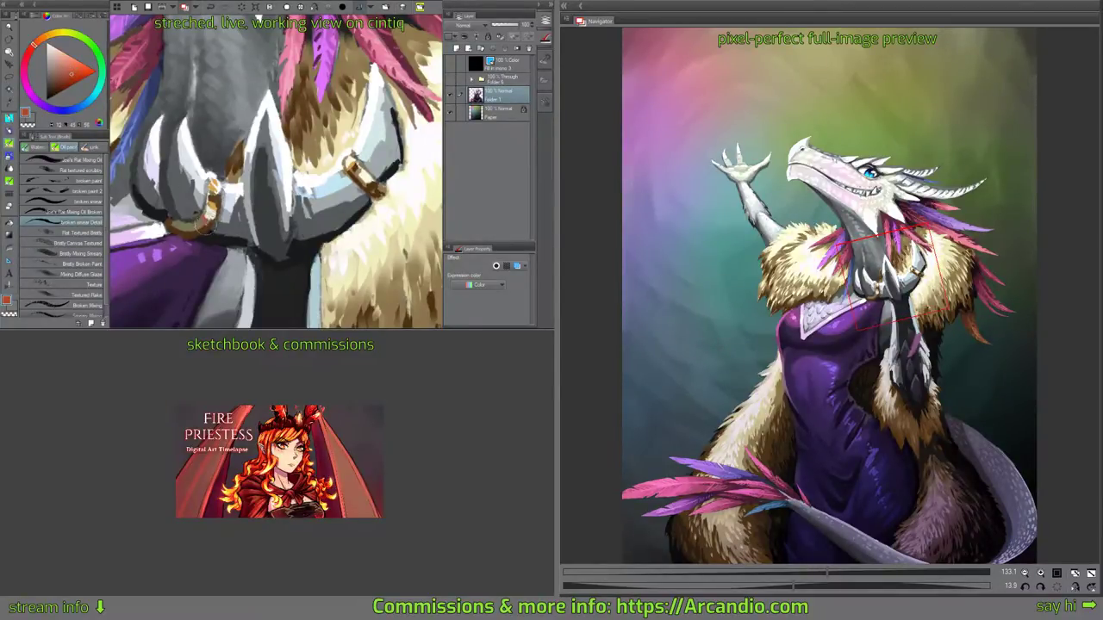
Touch up the pale highlights on the raised claw around its gold ring.
drag(352, 162, 343, 138)
drag(344, 191, 333, 184)
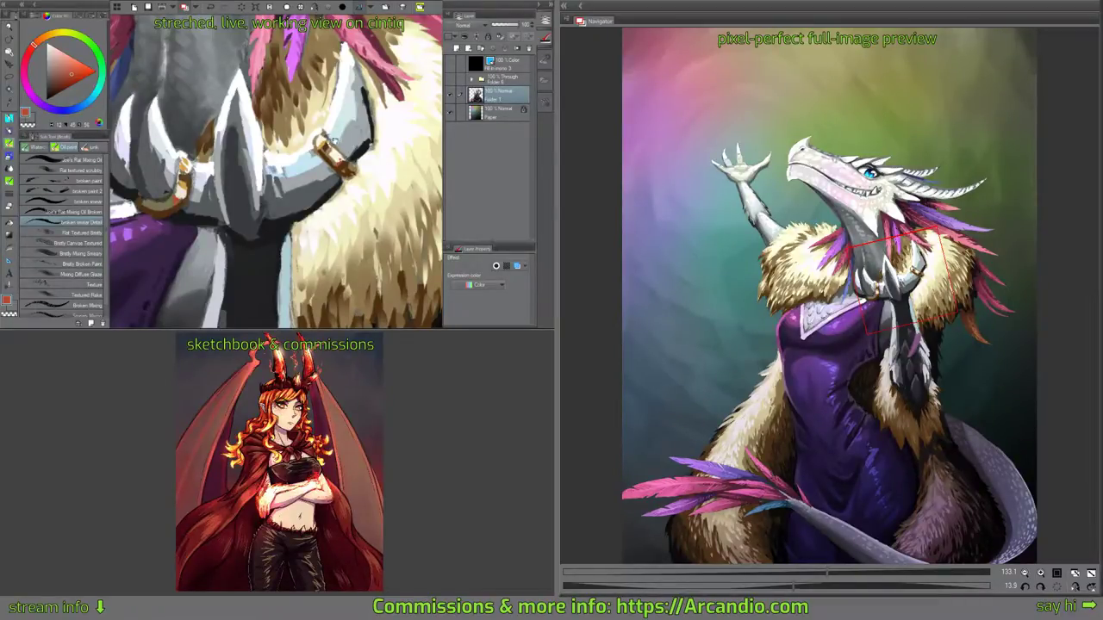
Refine the first pointed spike under the dragon's jaw using white and pale cream tones sampled from the head.
drag(247, 60, 303, 141)
mouse_move(359, 28)
mouse_down()
mouse_move(302, 55)
mouse_move(297, 156)
mouse_up()
alt+click(232, 161)
mouse_move(225, 201)
mouse_down()
mouse_move(231, 179)
mouse_move(227, 204)
mouse_up()
mouse_move(299, 104)
mouse_down()
mouse_move(313, 151)
mouse_move(309, 135)
mouse_up()
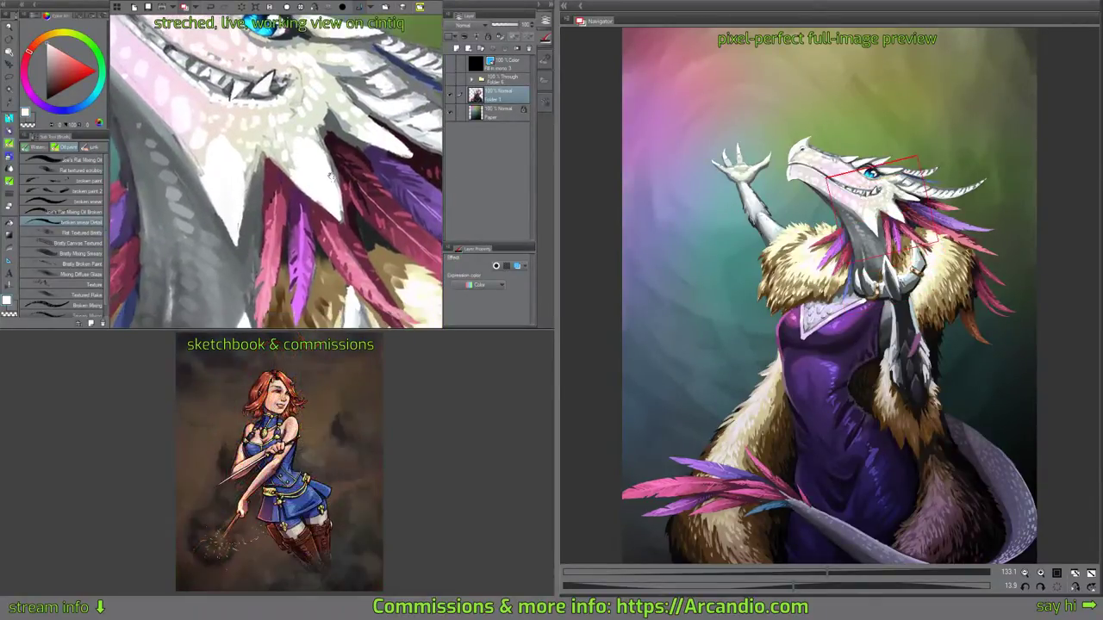
mouse_move(239, 241)
mouse_down()
mouse_move(238, 209)
mouse_move(260, 194)
mouse_up()
alt+click(228, 158)
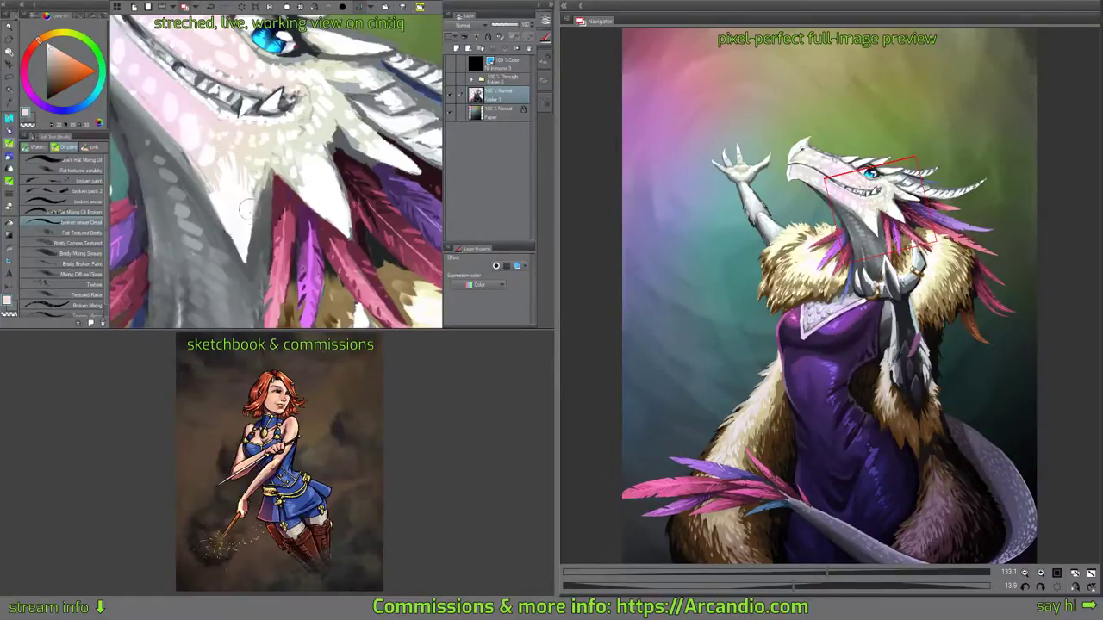
drag(252, 194, 248, 217)
Refine the larger cheek spike behind the jaw and its edge against the feathers with sampled off-white tones.
mouse_move(314, 166)
mouse_down()
mouse_move(303, 182)
mouse_move(328, 189)
mouse_move(314, 183)
mouse_up()
alt+click(303, 182)
alt+click(303, 162)
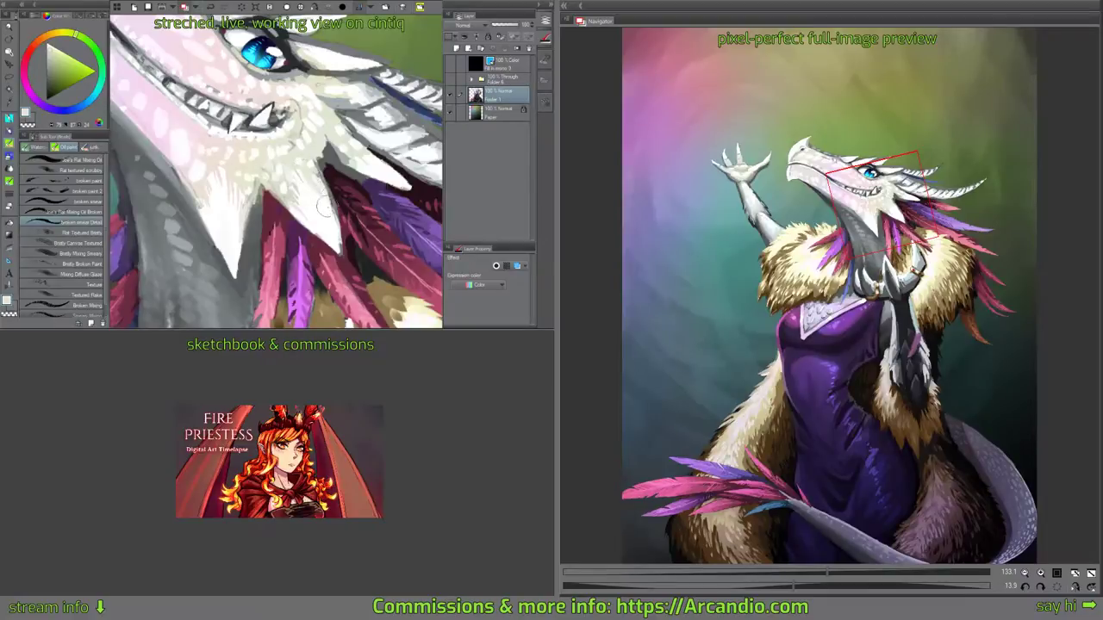
drag(321, 205, 335, 230)
mouse_move(332, 138)
mouse_down()
mouse_move(288, 217)
mouse_move(311, 268)
mouse_move(300, 258)
mouse_move(360, 169)
mouse_move(269, 92)
mouse_move(295, 154)
mouse_move(328, 143)
mouse_move(314, 112)
mouse_up()
alt+click(290, 230)
alt+click(305, 141)
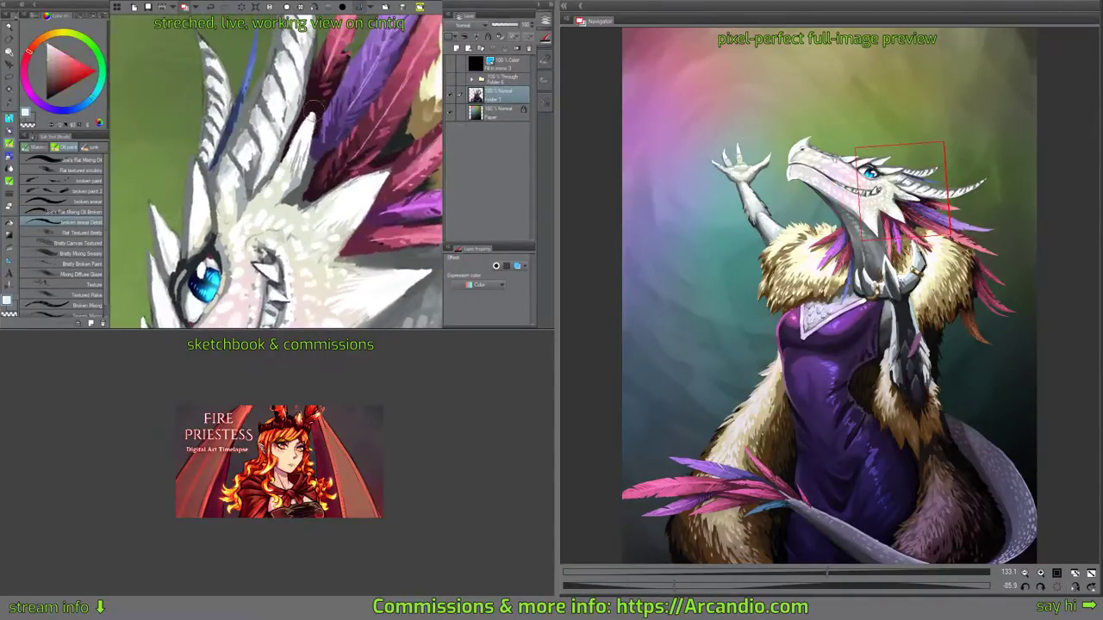
Touch up the white spike below the large horn and the base of the horn with sampled colors.
mouse_move(370, 182)
mouse_down()
mouse_move(382, 148)
mouse_move(317, 119)
mouse_move(330, 103)
mouse_move(345, 138)
mouse_move(304, 259)
mouse_move(343, 122)
mouse_move(262, 216)
mouse_up()
alt+click(260, 212)
drag(272, 202, 272, 213)
mouse_move(282, 200)
mouse_down()
mouse_move(277, 211)
mouse_move(328, 155)
mouse_move(351, 157)
mouse_move(347, 178)
mouse_up()
drag(361, 99, 378, 125)
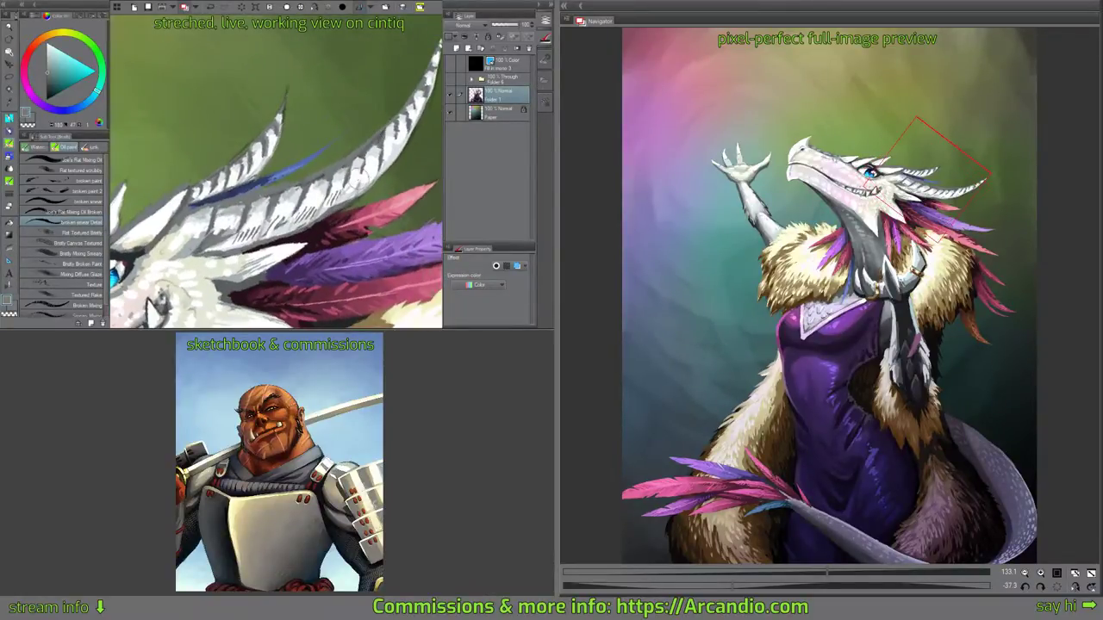
Clean up the shading and edge of the small upper horn with a sampled grey.
drag(242, 231, 266, 217)
alt+click(261, 212)
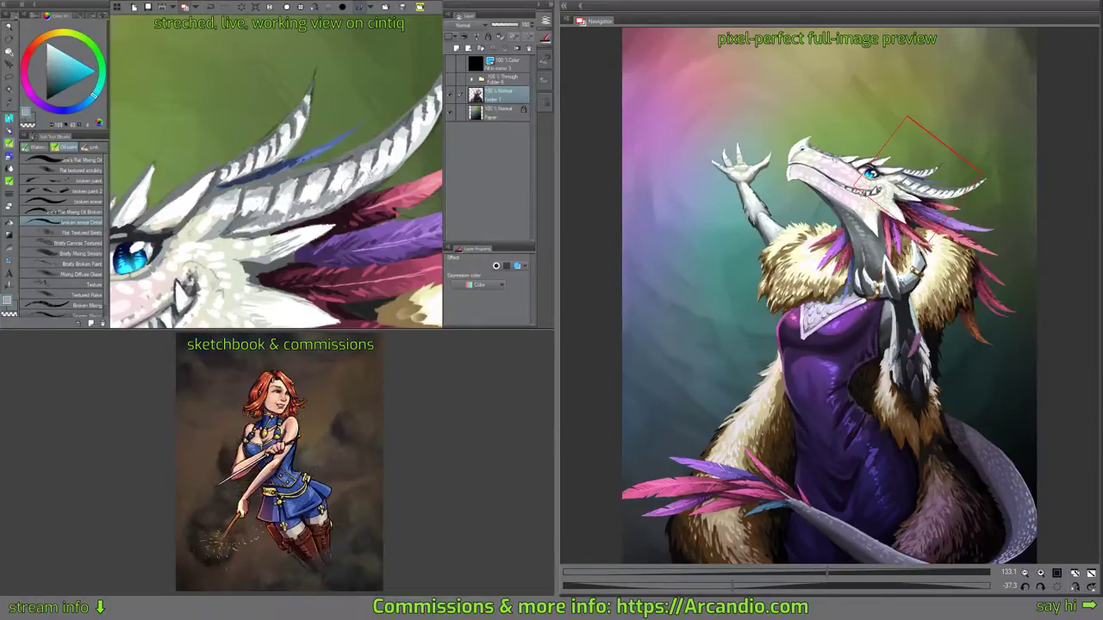
mouse_move(401, 145)
mouse_down()
mouse_move(347, 205)
mouse_move(409, 145)
mouse_up()
drag(332, 153, 405, 145)
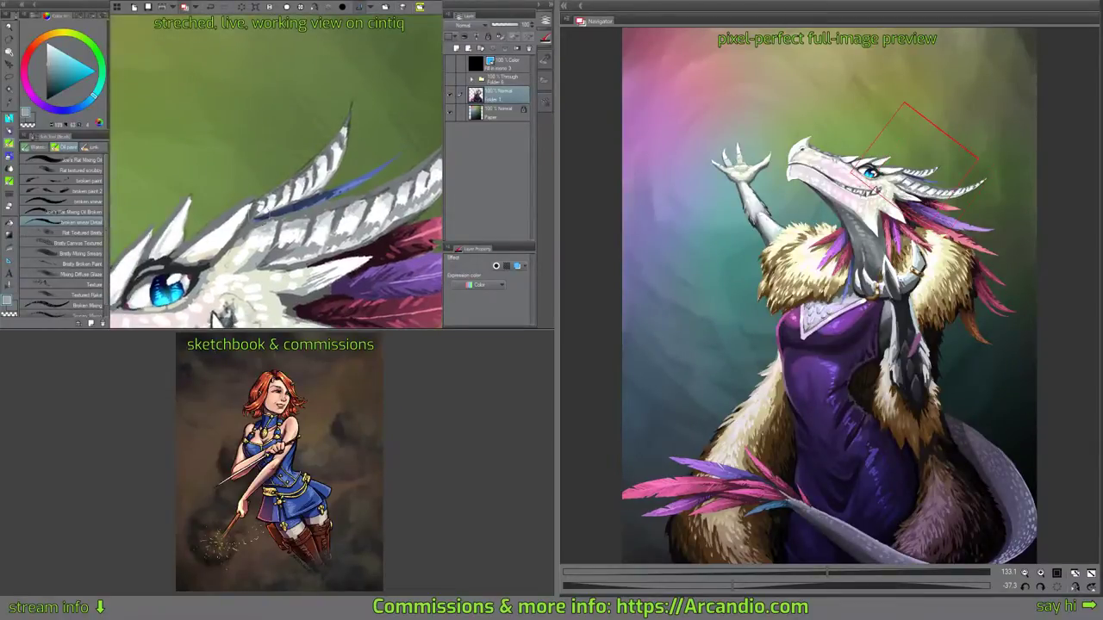
drag(261, 216, 301, 194)
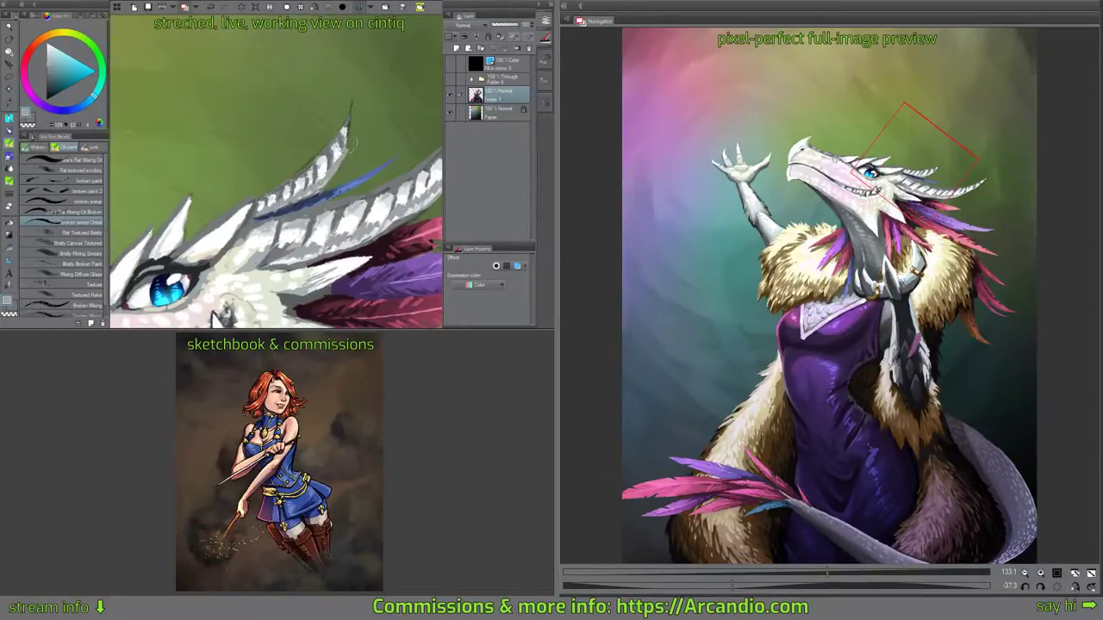
drag(394, 148, 411, 163)
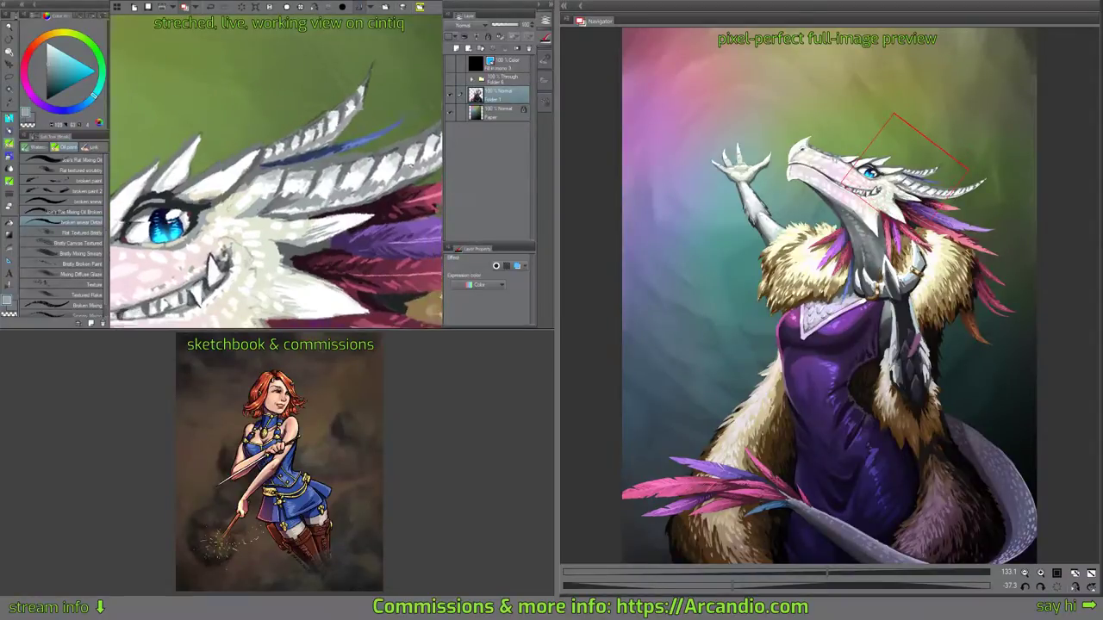
Sample a near-white from the face and touch up the pale scale highlights along the snout and lower jaw.
drag(345, 199, 401, 142)
drag(320, 180, 334, 146)
alt+click(328, 203)
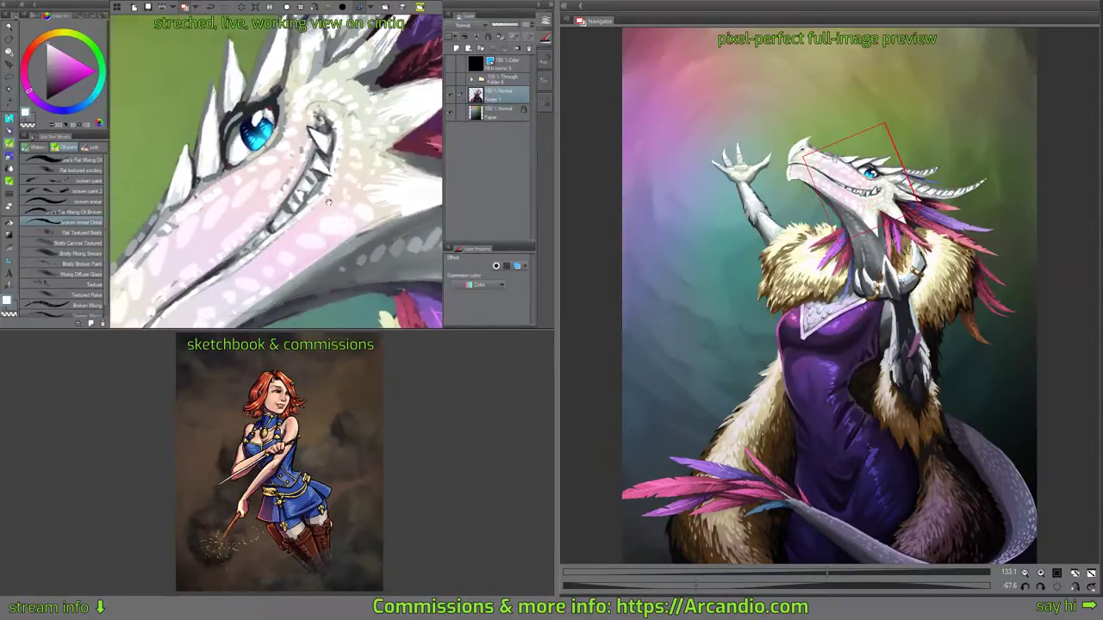
drag(328, 202, 379, 145)
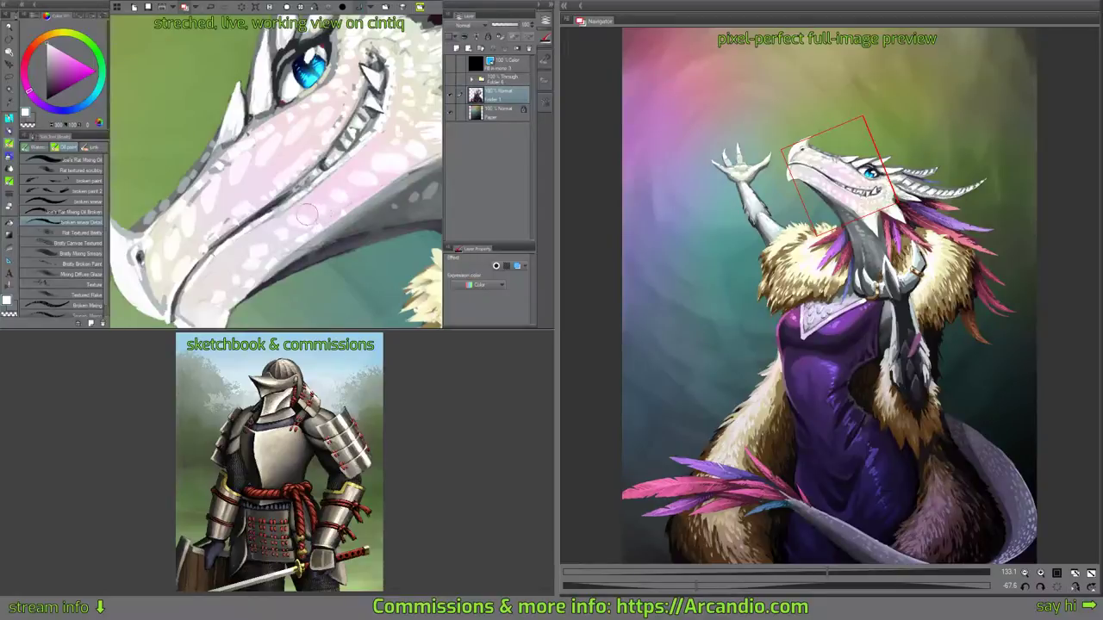
drag(299, 159, 303, 187)
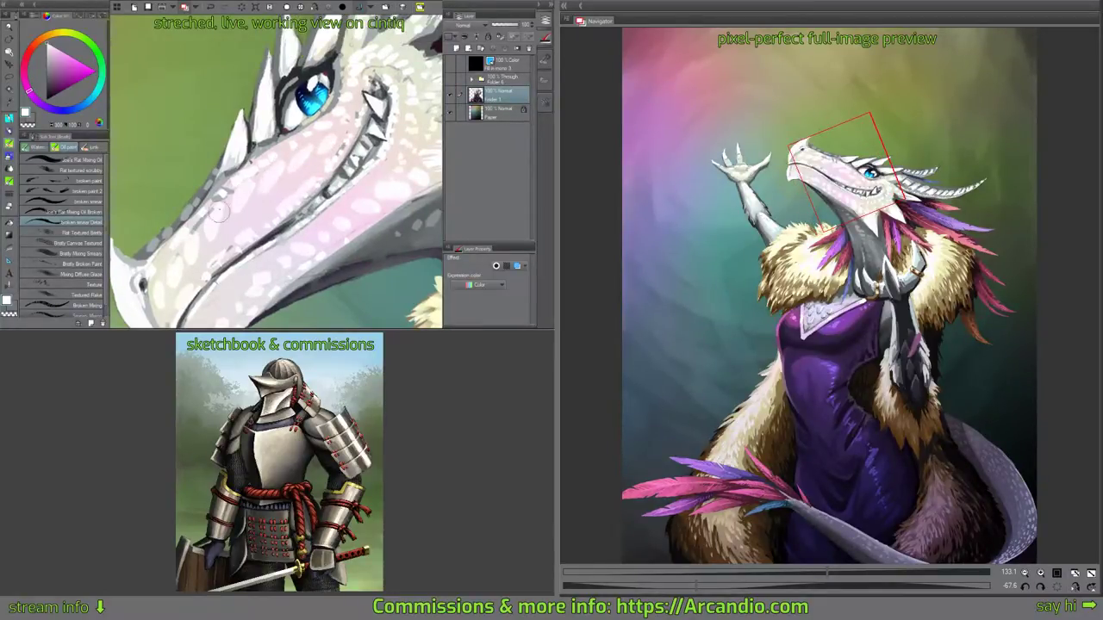
drag(341, 148, 217, 206)
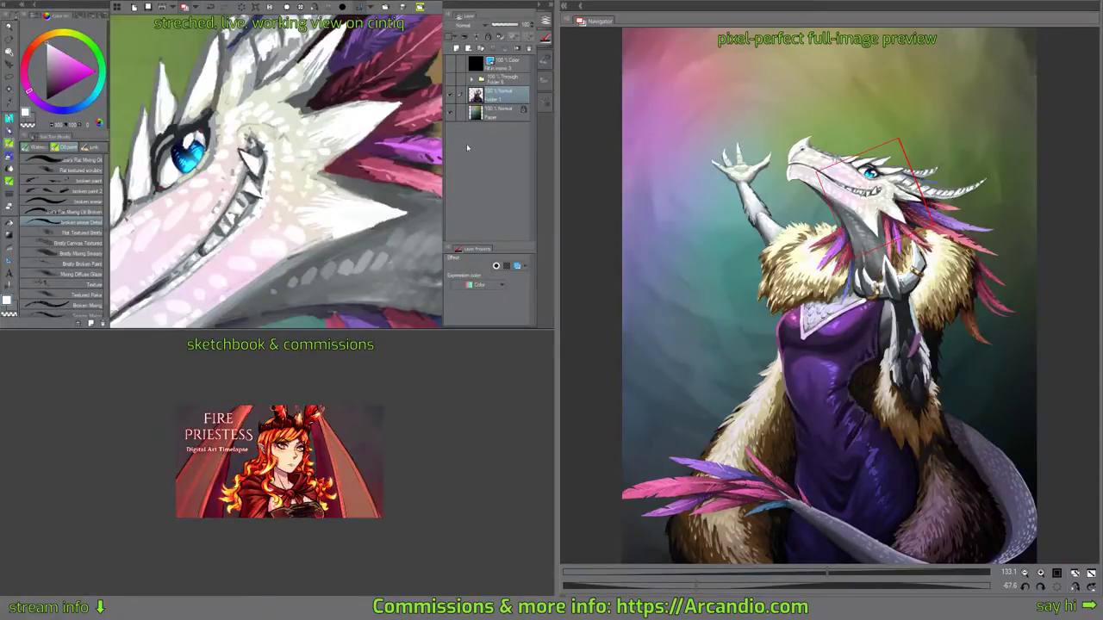
Touch up the white beak tip and the front edge of the jaw with a sampled white.
drag(289, 242, 342, 180)
drag(263, 283, 337, 191)
alt+click(143, 161)
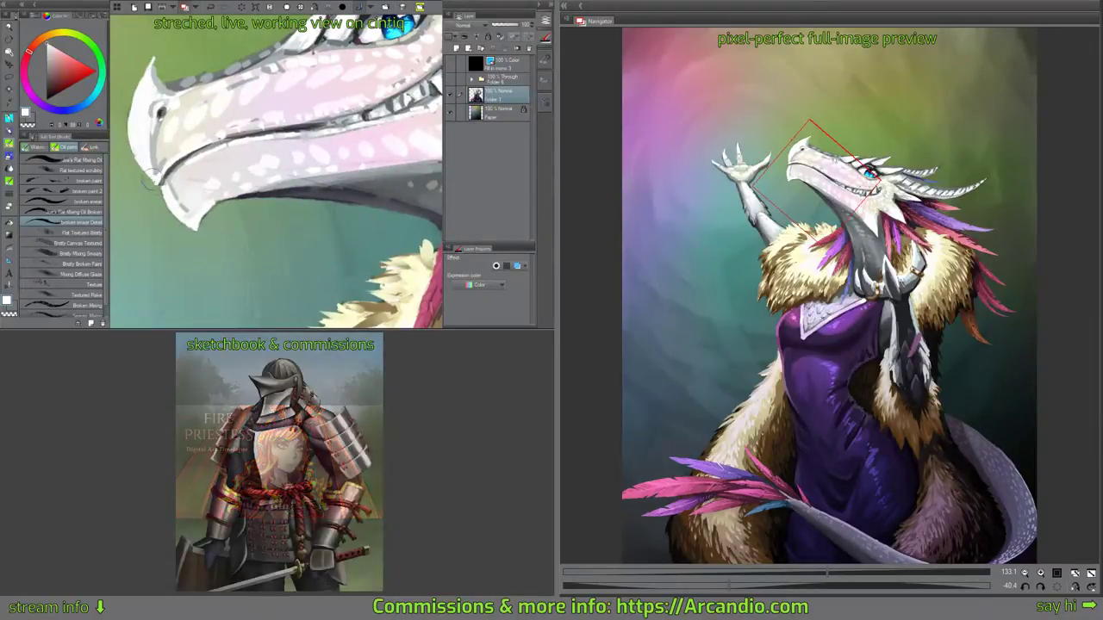
drag(305, 198, 351, 113)
mouse_move(323, 182)
mouse_down()
mouse_move(347, 168)
mouse_move(323, 172)
mouse_move(344, 177)
mouse_up()
Examine the head, feathers, fur collar and claws at a reduced zoom.
key(ctrl+minus)
key(ctrl+minus)
drag(363, 219, 218, 130)
drag(390, 196, 276, 177)
drag(323, 130, 366, 227)
mouse_move(367, 158)
mouse_down()
mouse_move(356, 208)
mouse_move(354, 174)
mouse_up()
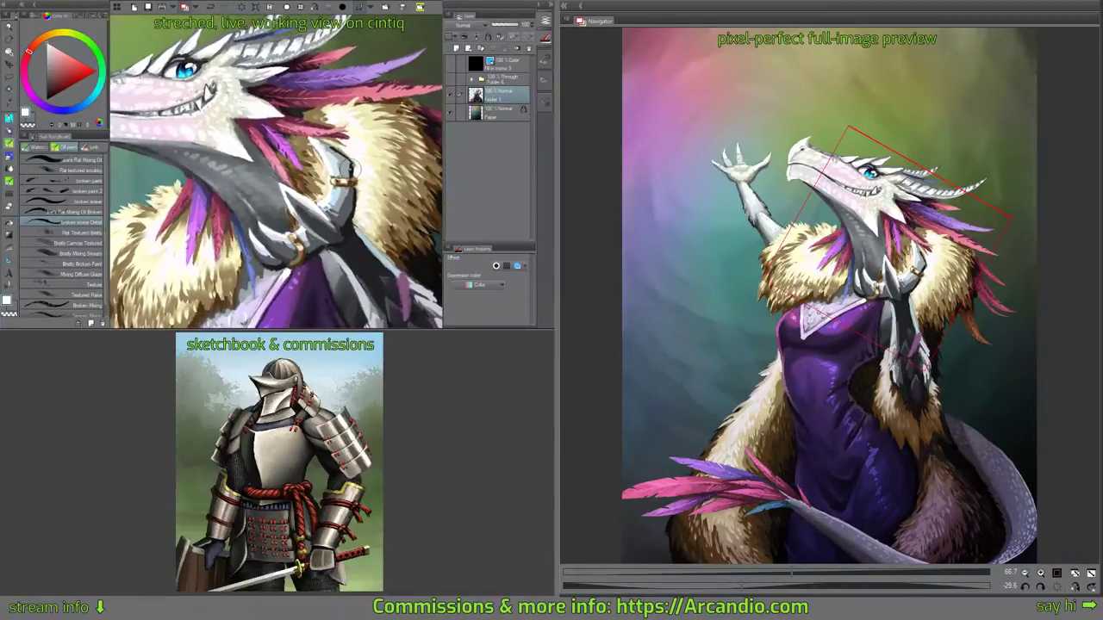
drag(251, 94, 336, 132)
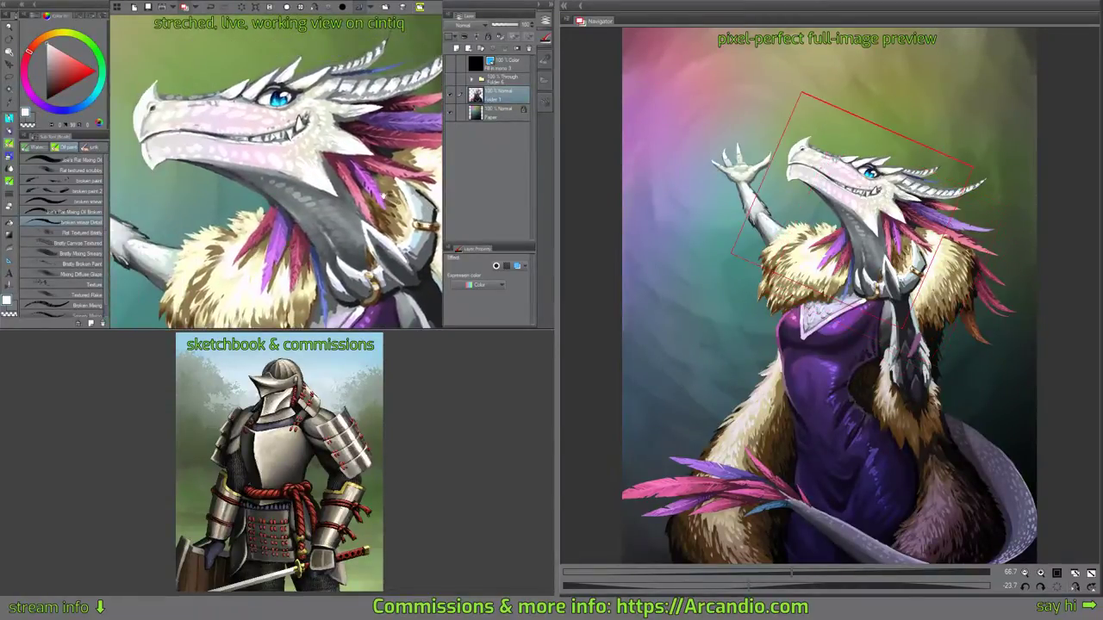
drag(385, 199, 314, 262)
drag(310, 117, 303, 161)
Repaint the ridges near the tip of the small upper horn with alternating sampled whites and greys.
scroll(301, 163, up, 2)
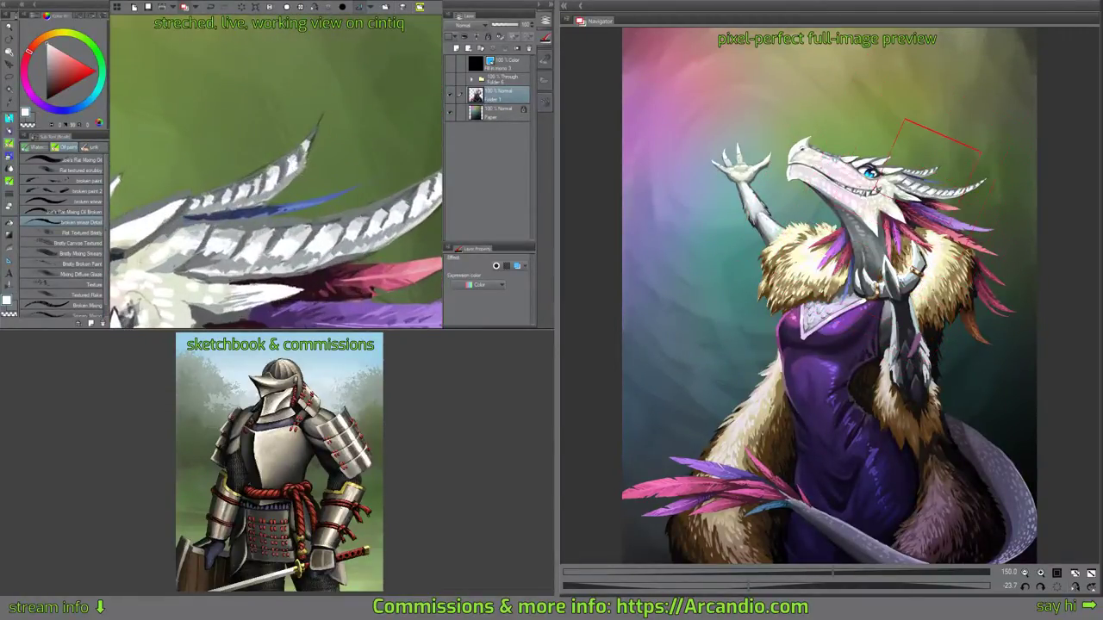
alt+click(310, 157)
alt+click(307, 144)
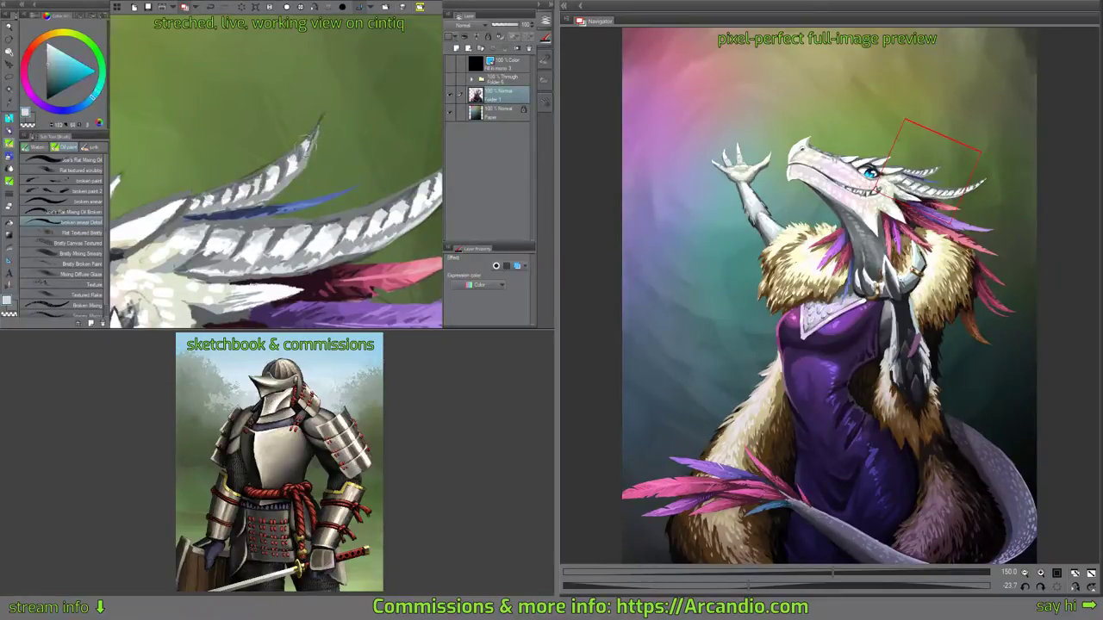
drag(318, 130, 307, 159)
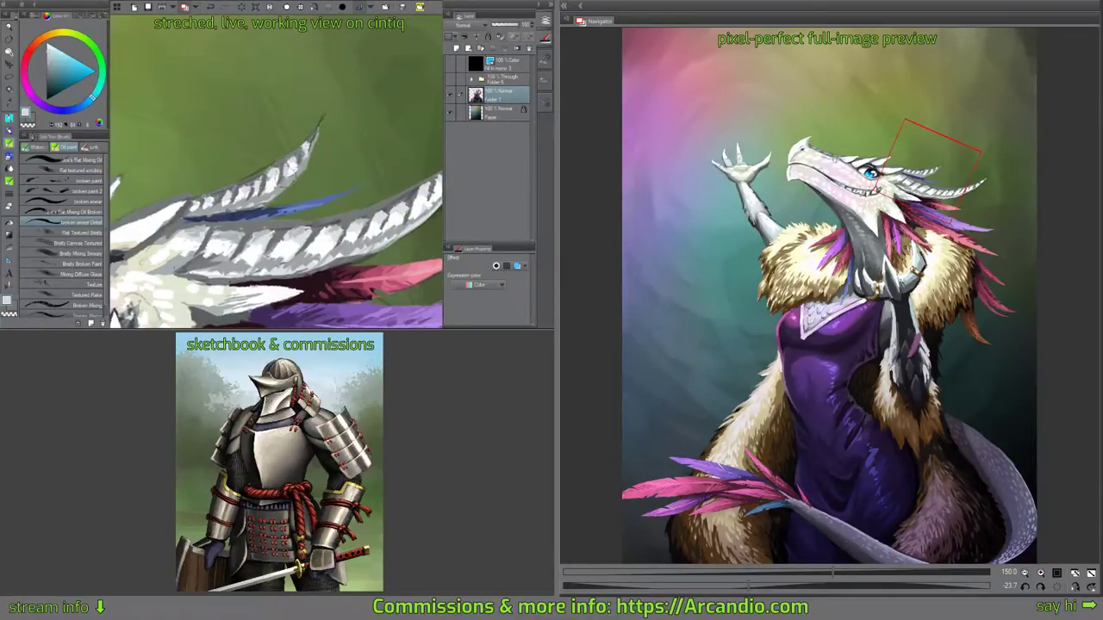
alt+click(284, 161)
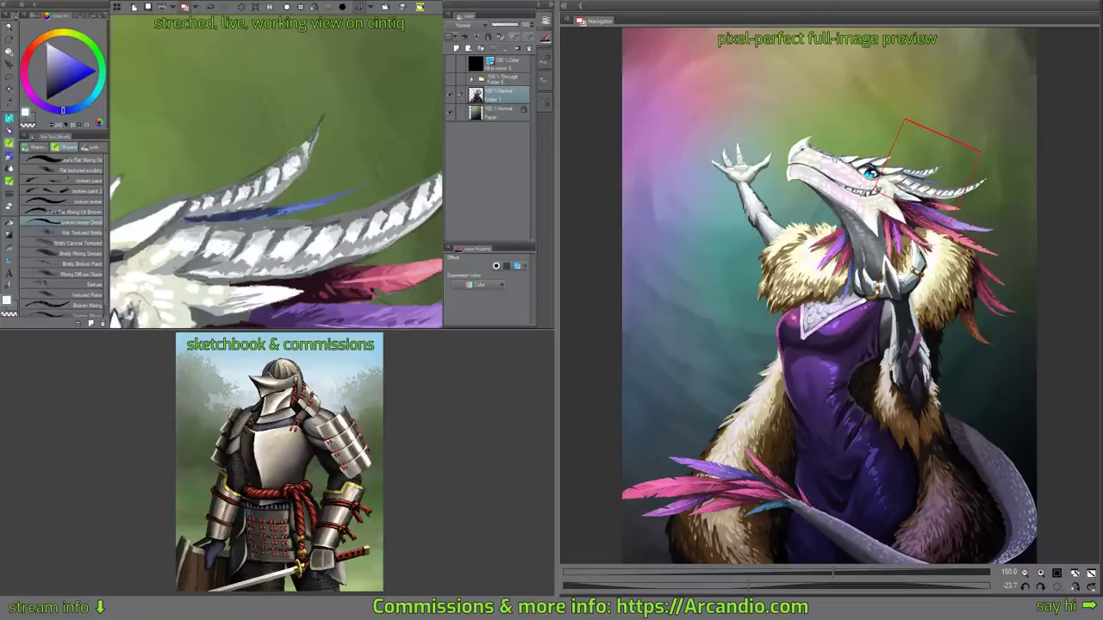
alt+click(293, 159)
alt+click(298, 173)
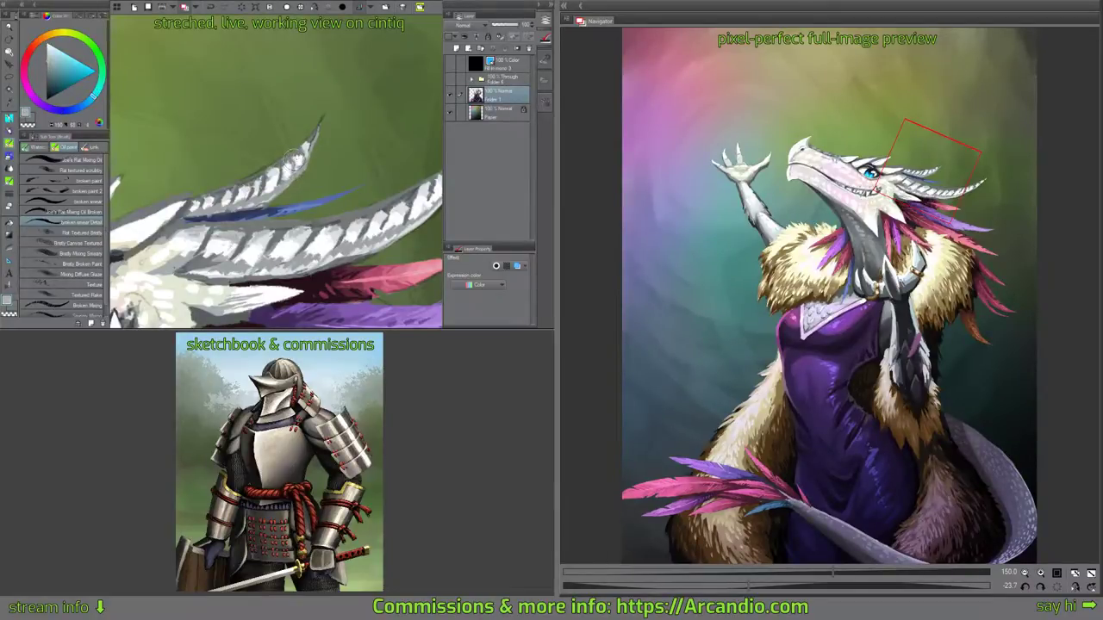
alt+click(297, 155)
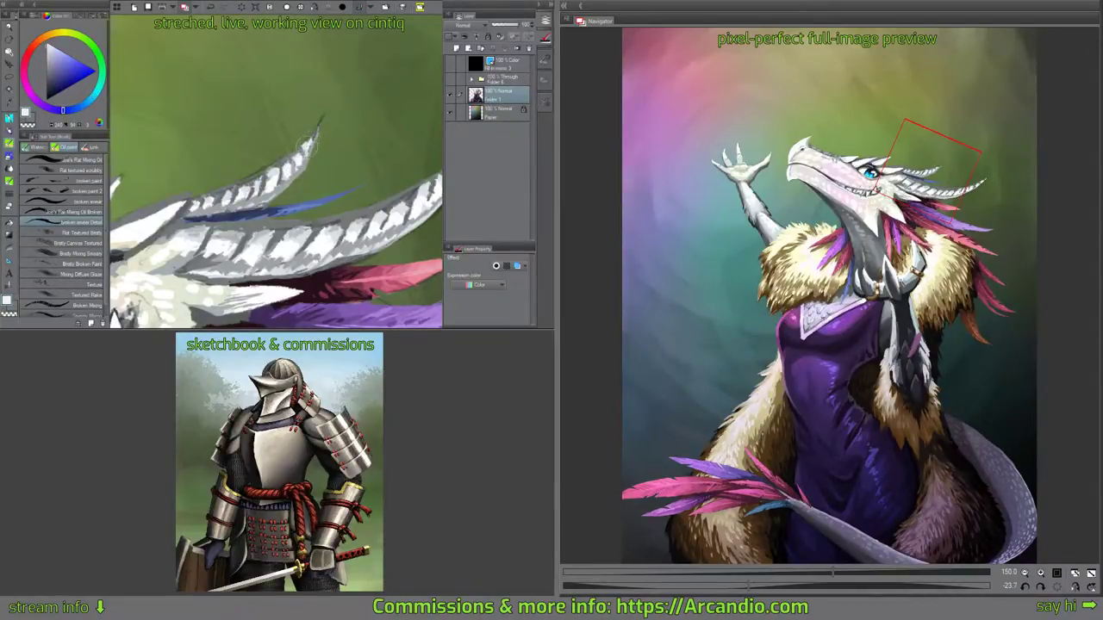
drag(336, 99, 321, 115)
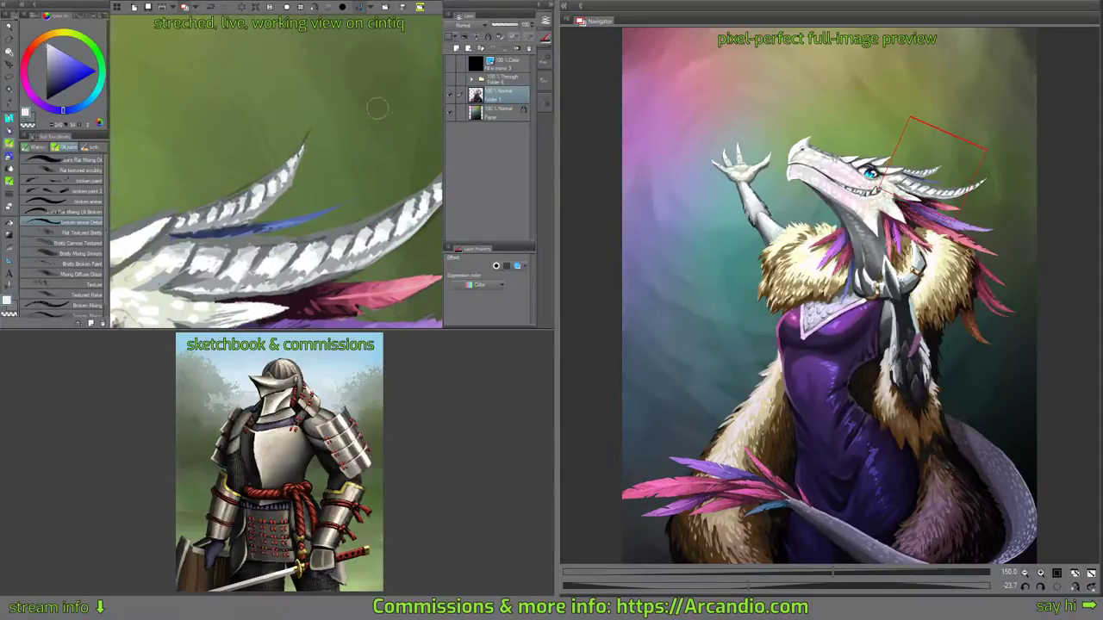
Refine the tip of the large horn with a sampled grey.
drag(434, 162, 335, 118)
alt+click(370, 115)
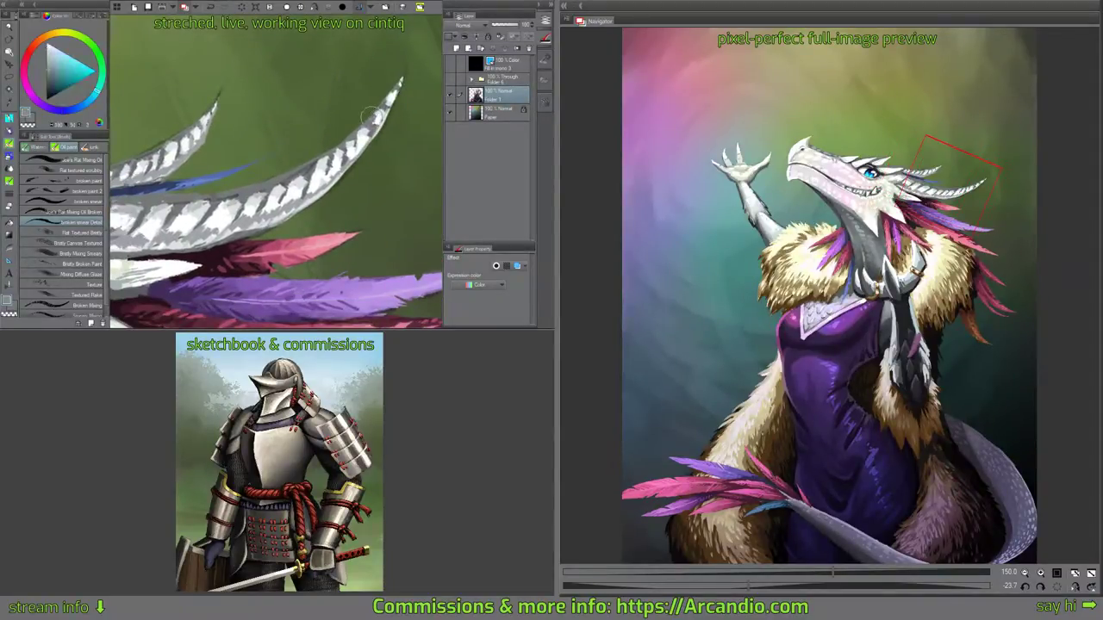
drag(389, 92, 400, 81)
Add a new layer above the character folder and switch to the Flat Mixing Oil brush.
scroll(400, 82, down, 3)
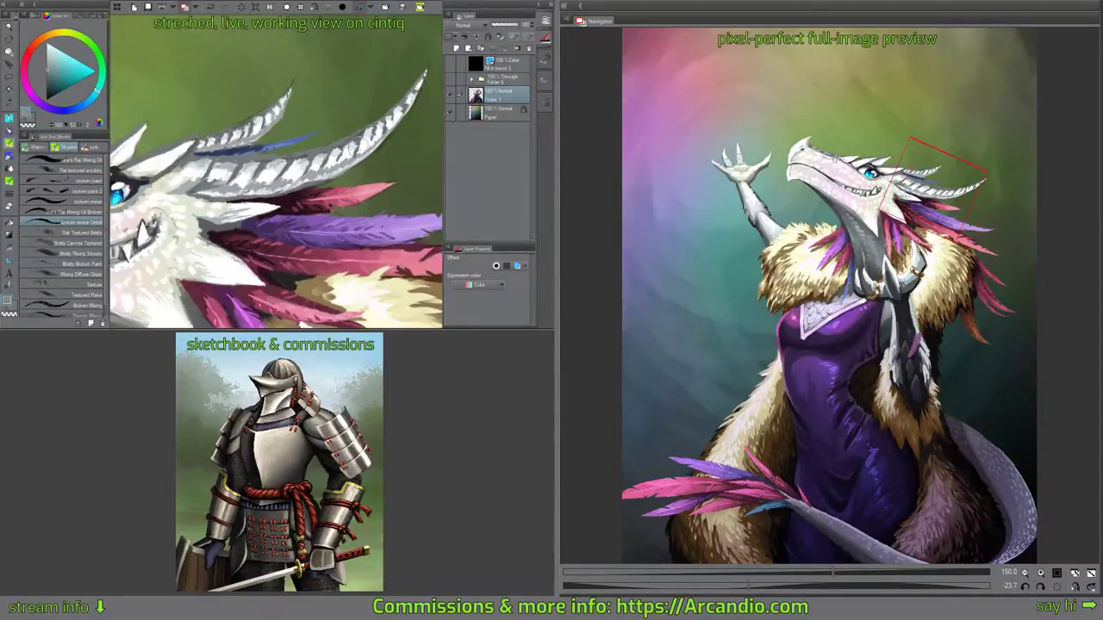
drag(323, 196, 332, 159)
scroll(332, 159, down, 4)
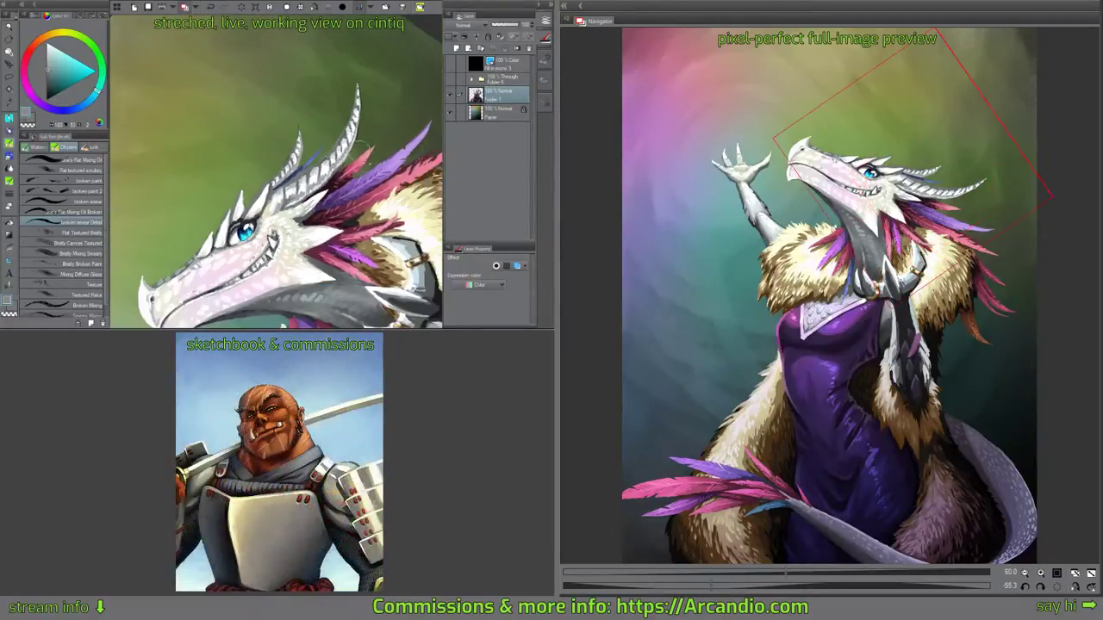
drag(428, 201, 351, 165)
drag(338, 151, 413, 180)
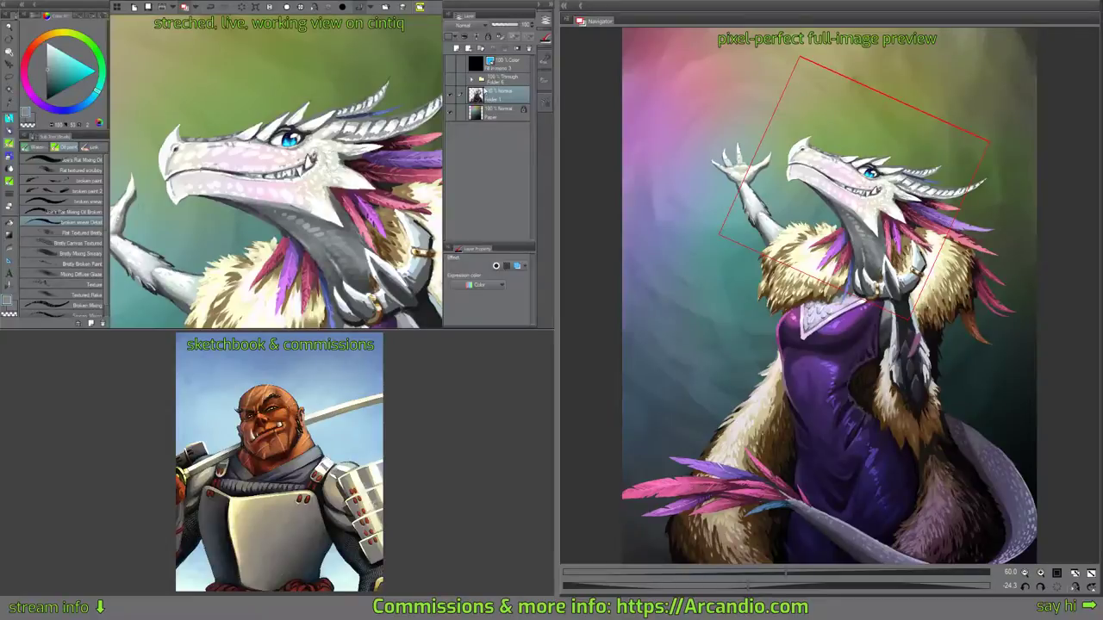
key(ctrl+shift+n)
mouse_move(356, 155)
mouse_down()
mouse_move(333, 112)
mouse_move(277, 144)
mouse_move(345, 151)
mouse_move(291, 165)
mouse_up()
key(b)
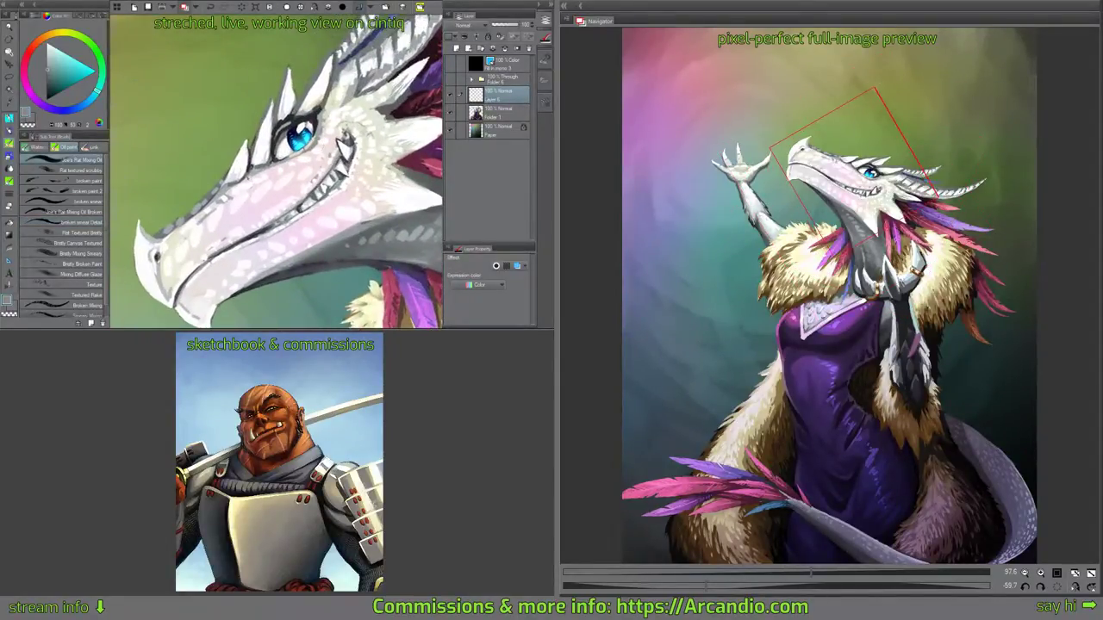
Choose a muted pink and paint soft reddish shading around the dragon's eye on the new layer.
click(25, 69)
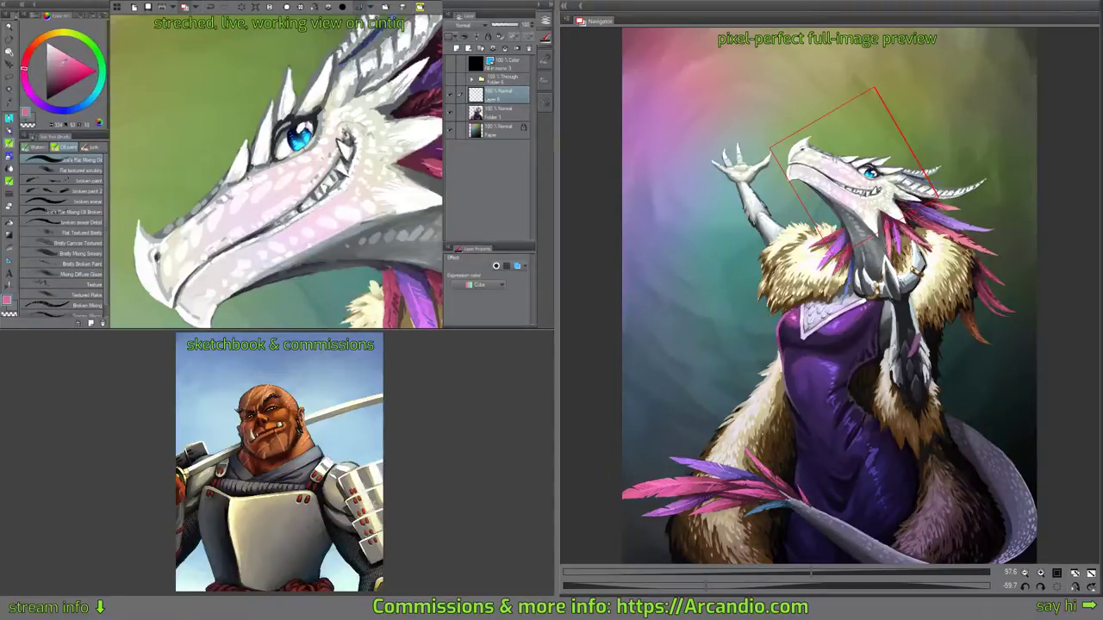
alt+click(322, 131)
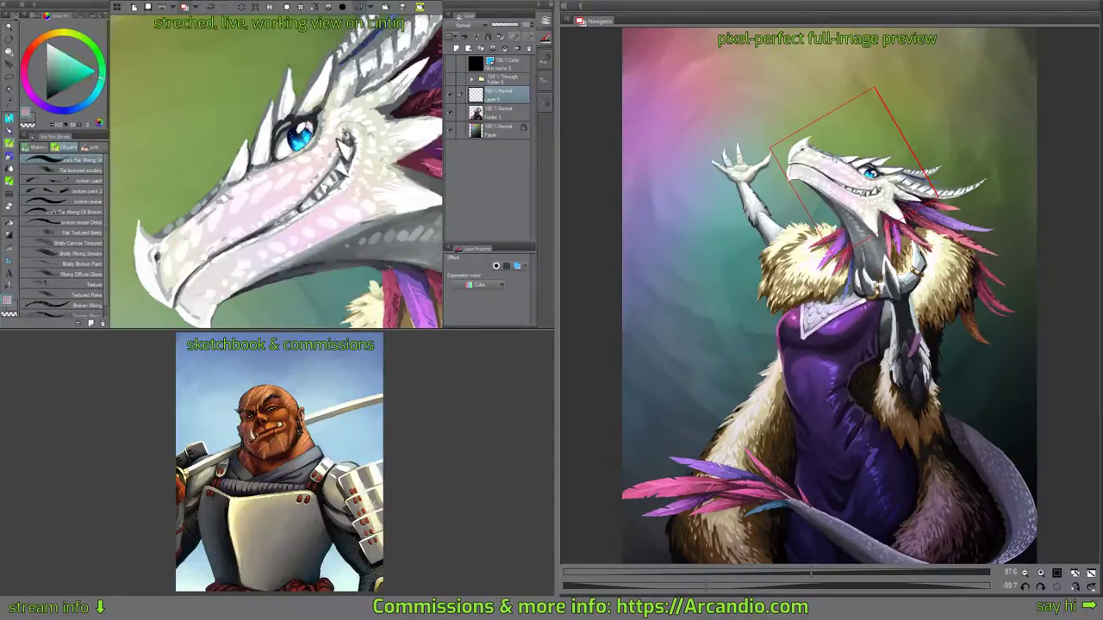
alt+click(324, 145)
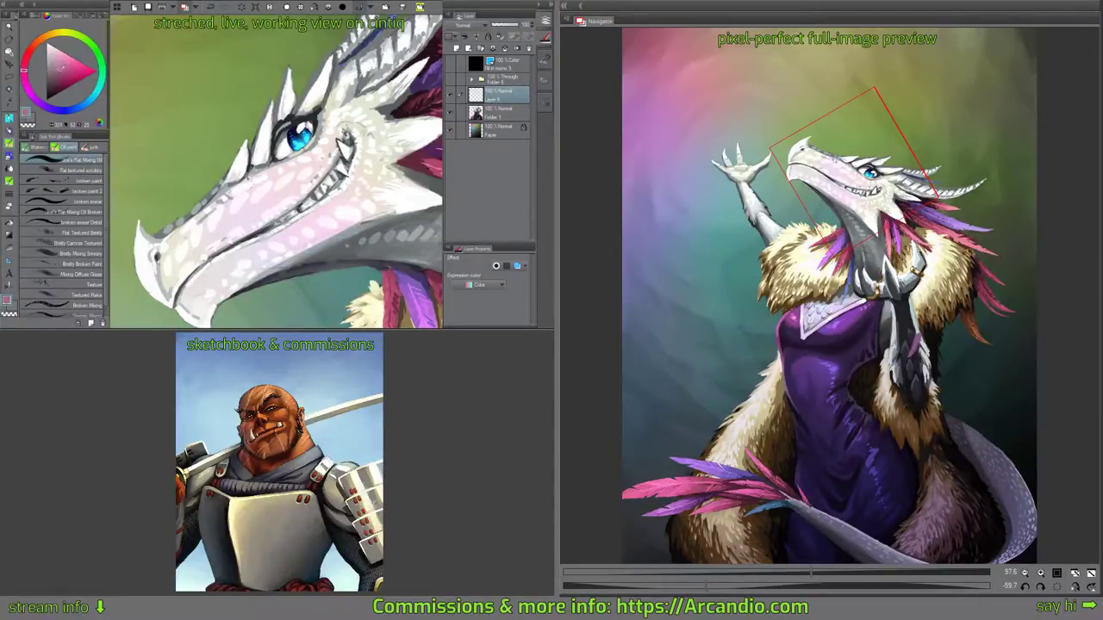
alt+click(324, 131)
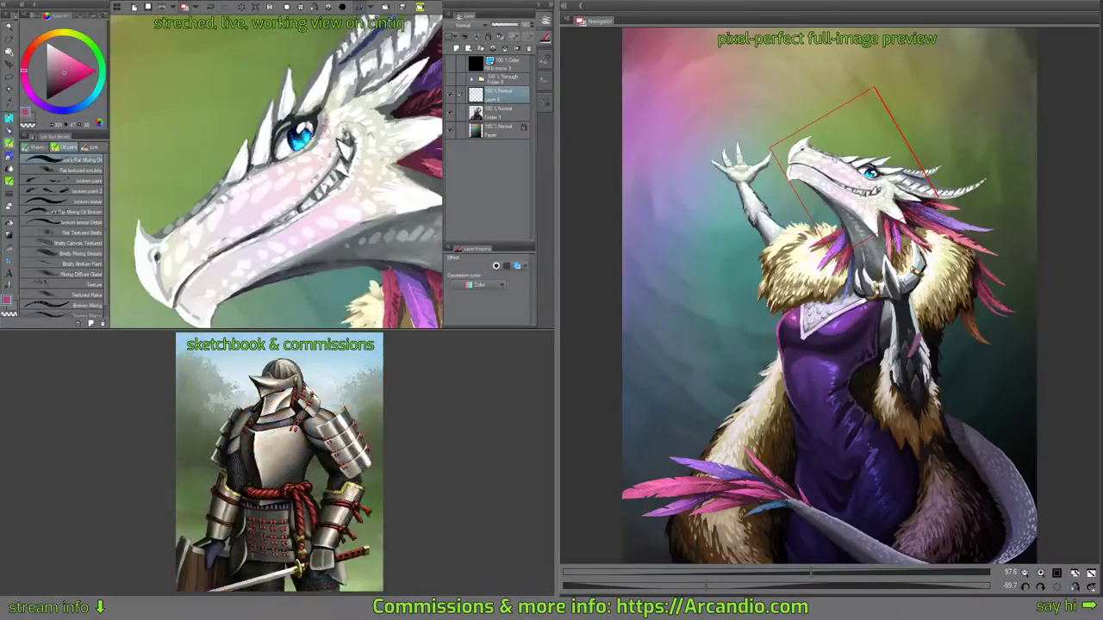
drag(324, 119, 315, 148)
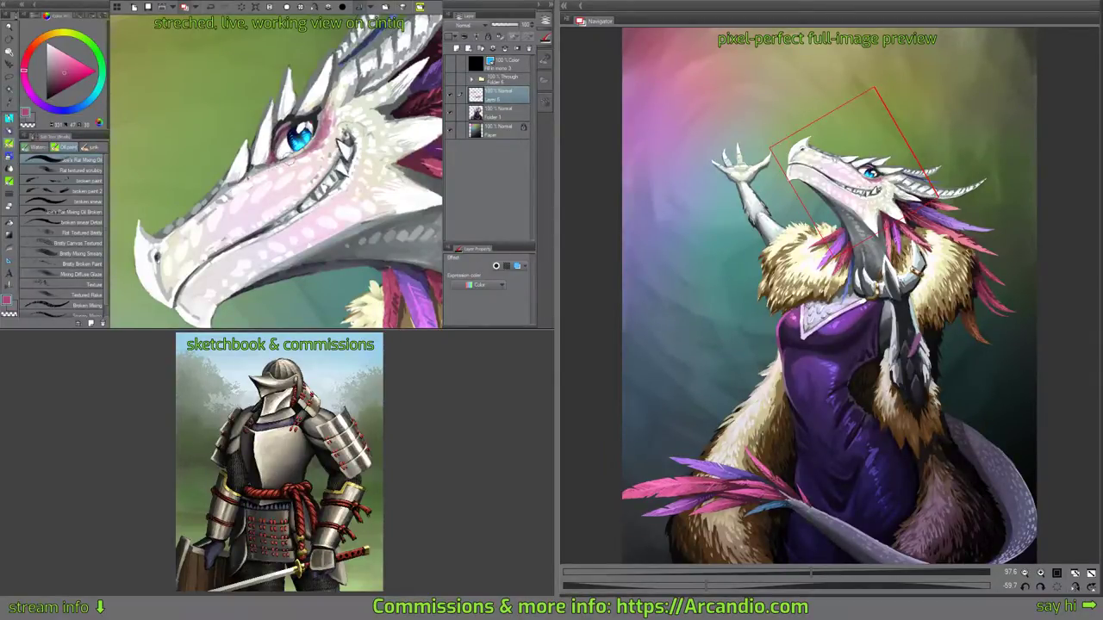
drag(339, 87, 342, 100)
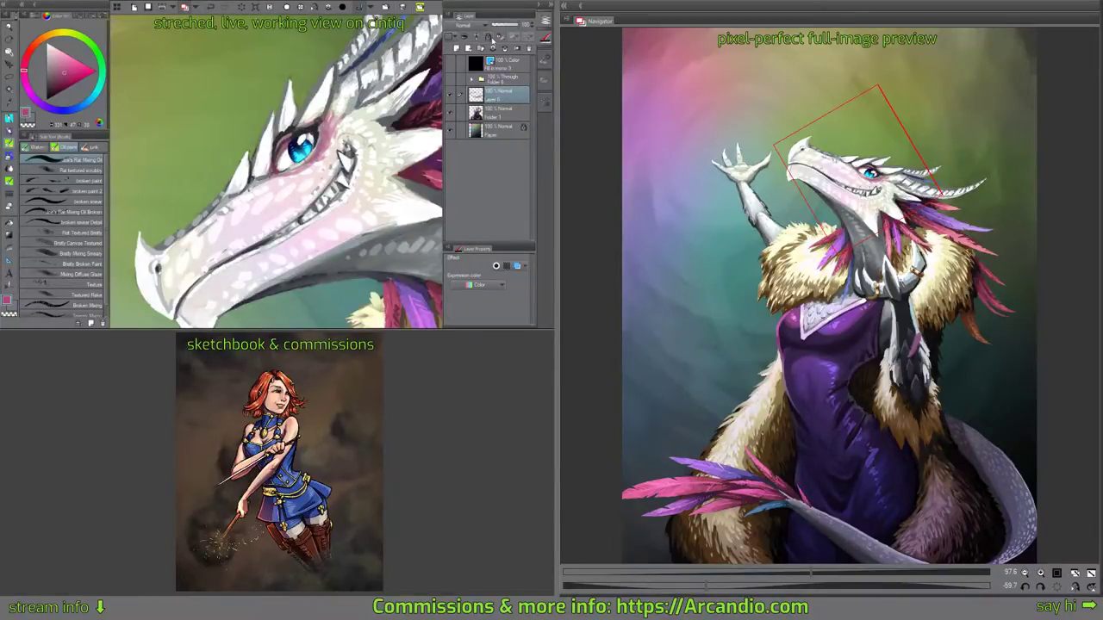
Lower the eye-shading layer's opacity, raise its saturation to 51 and luminosity to 12, and merge it into the character folder.
drag(515, 28, 505, 27)
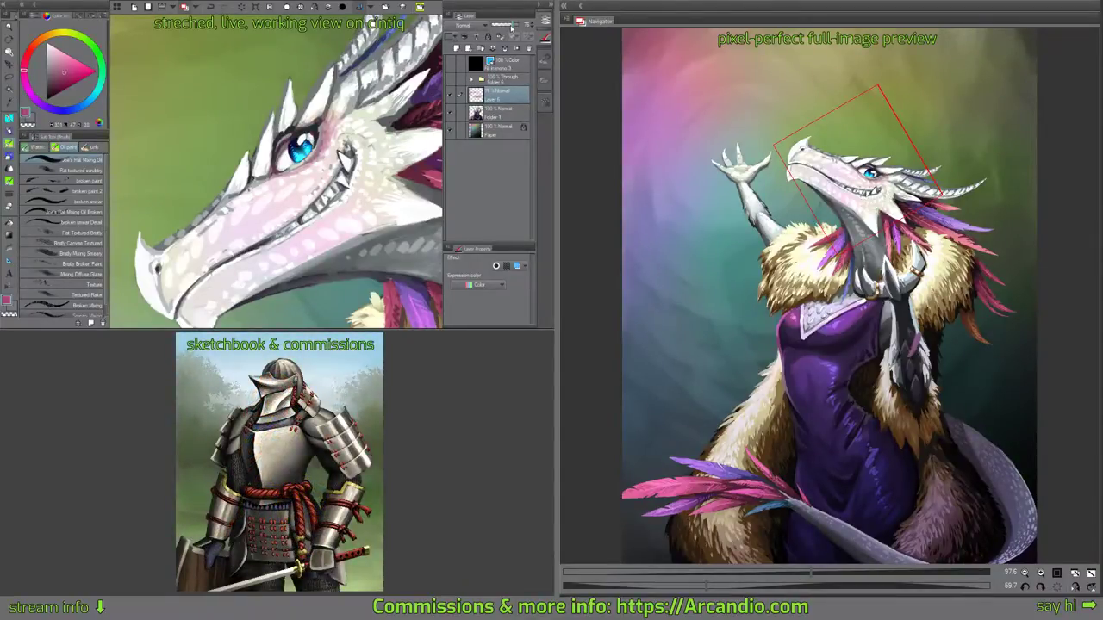
key(ctrl+u)
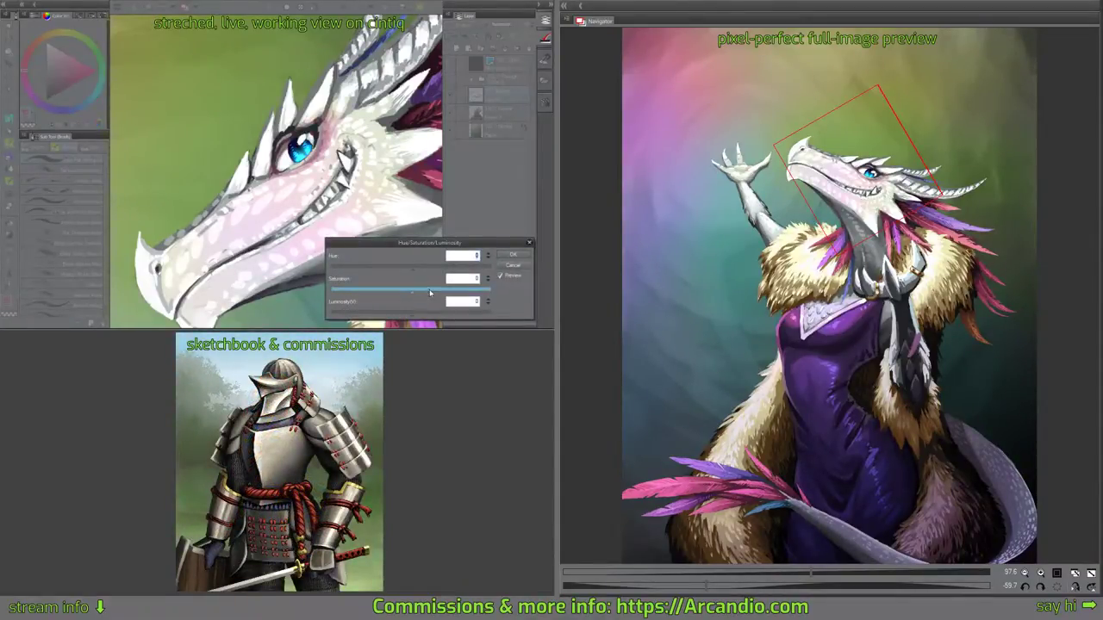
mouse_move(428, 294)
mouse_down()
mouse_move(451, 292)
mouse_move(423, 270)
mouse_up()
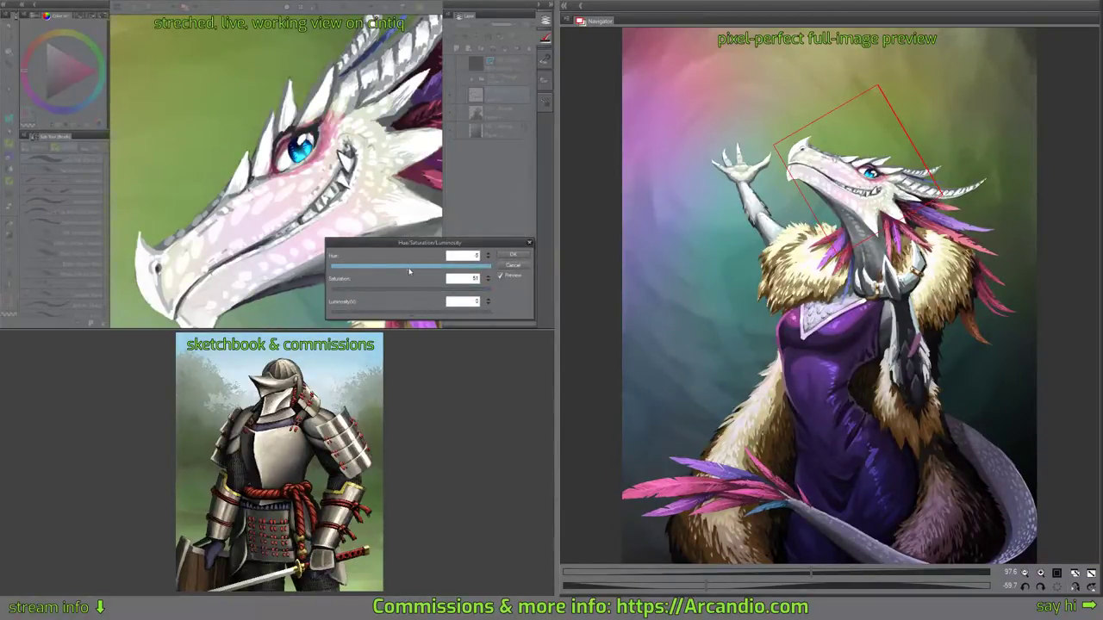
drag(411, 316, 422, 316)
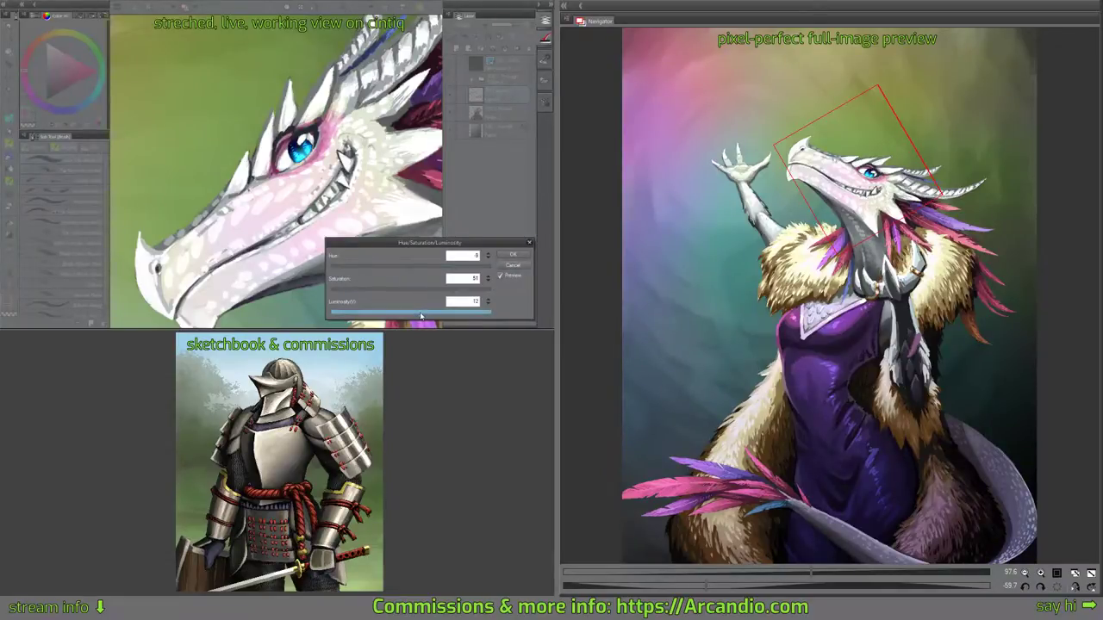
click(512, 254)
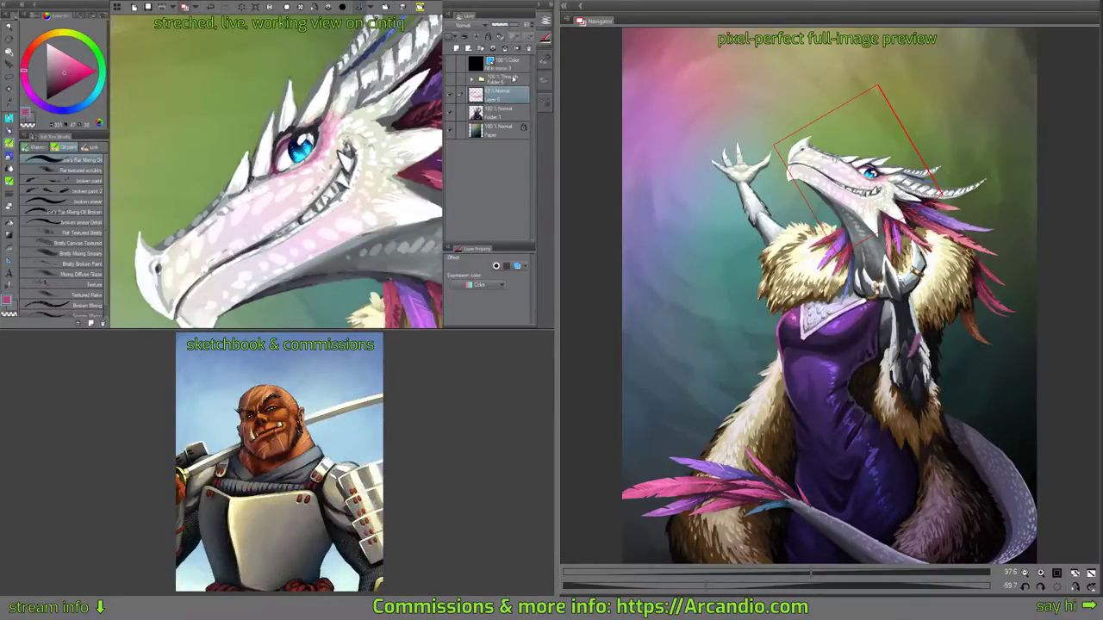
click(515, 50)
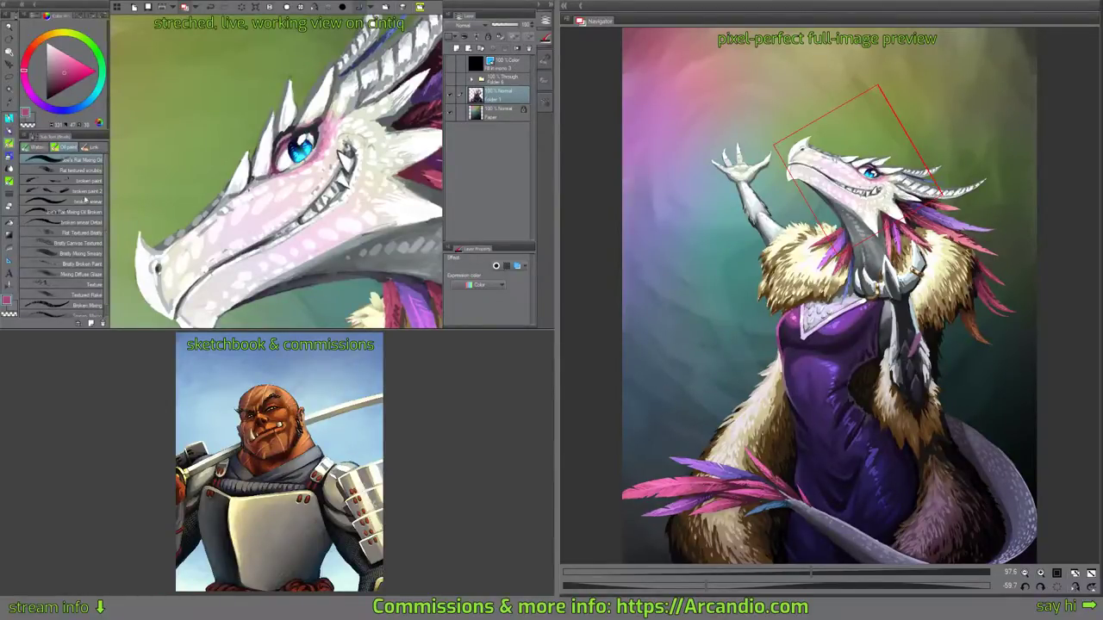
Set up the Droplet brush with near-white and add a new layer above the character folder for speckles.
click(9, 181)
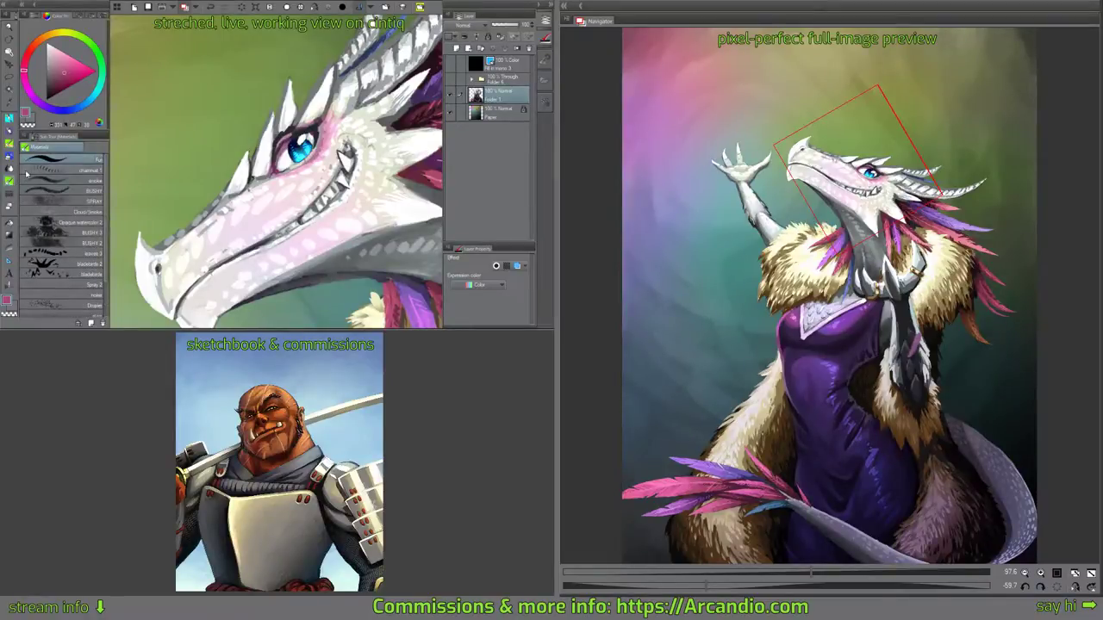
drag(265, 181, 276, 177)
click(63, 305)
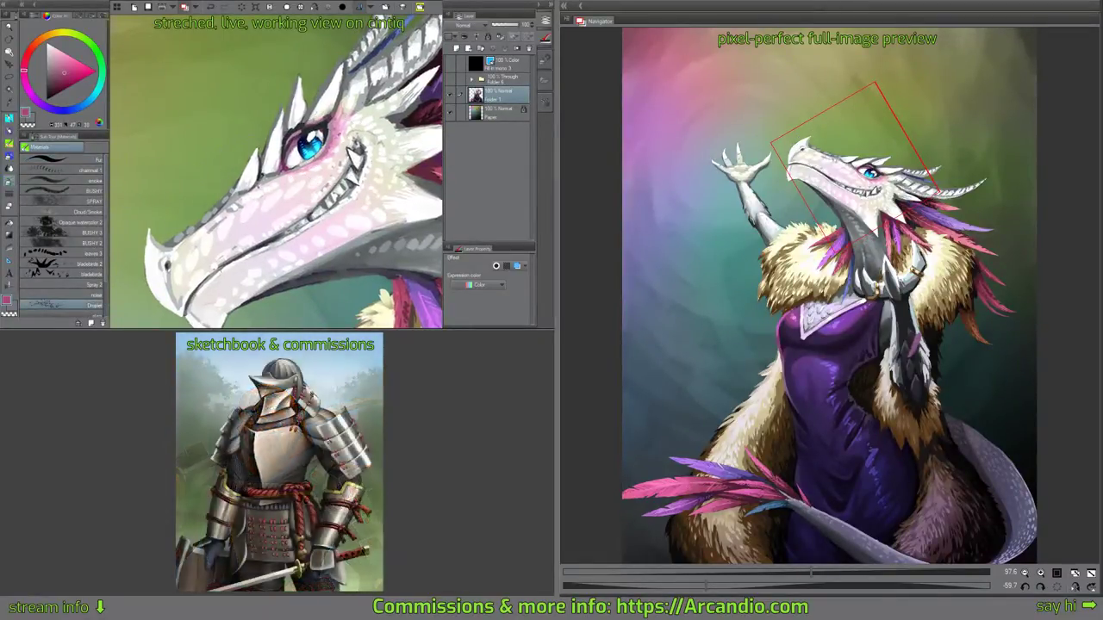
drag(64, 74, 48, 42)
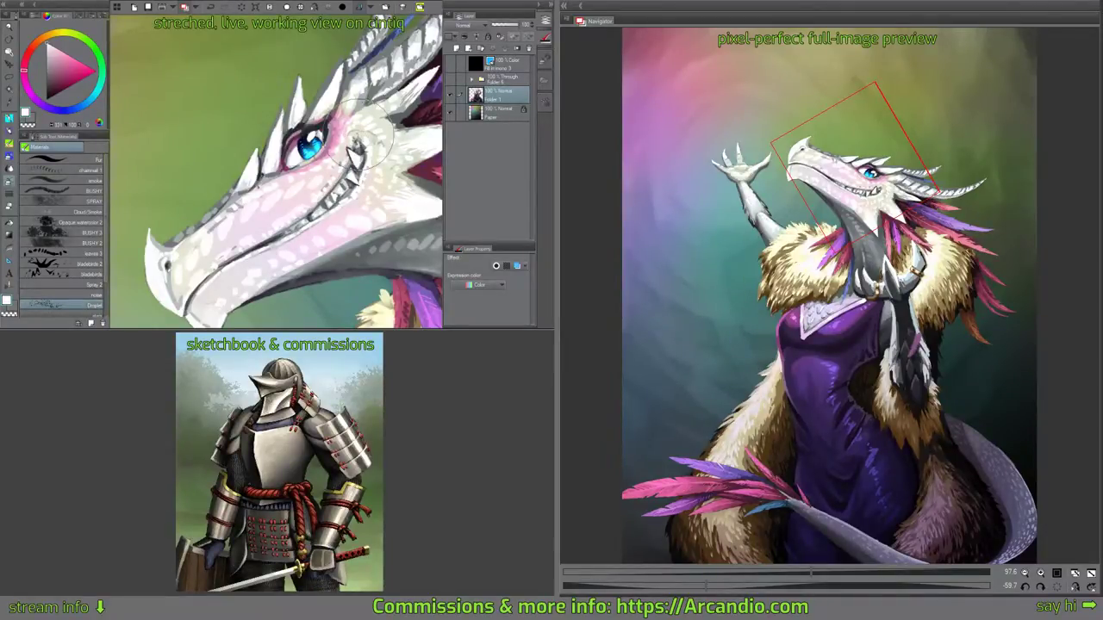
drag(360, 134, 363, 139)
click(457, 49)
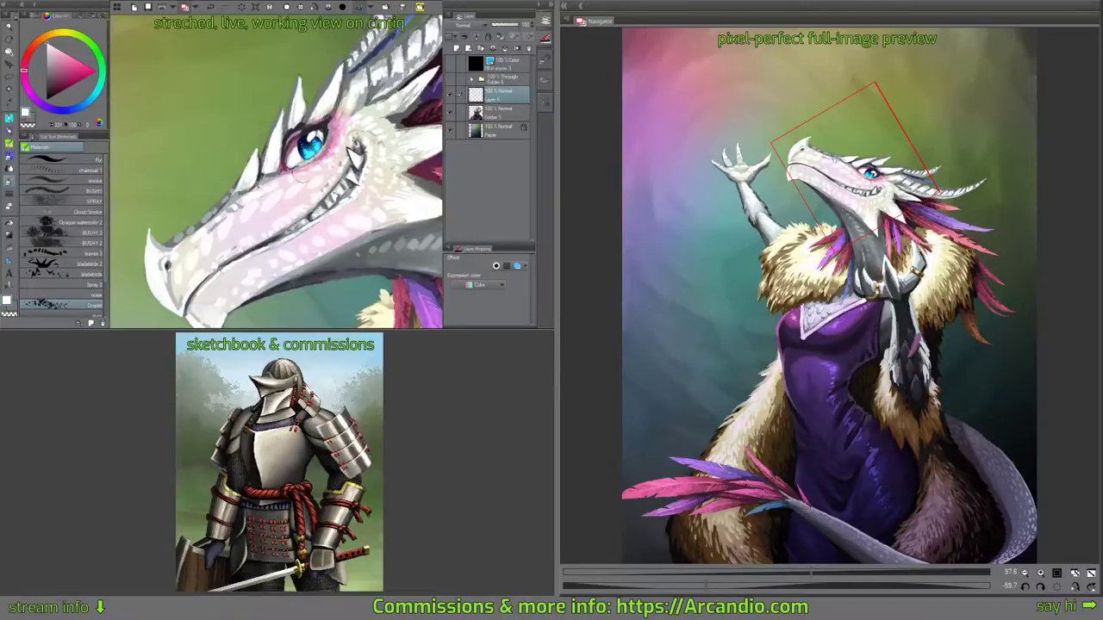
Undo the test stroke and dab fine white speckles around the dragon's eye, cheek and snout.
key(ctrl+z)
drag(338, 158, 307, 147)
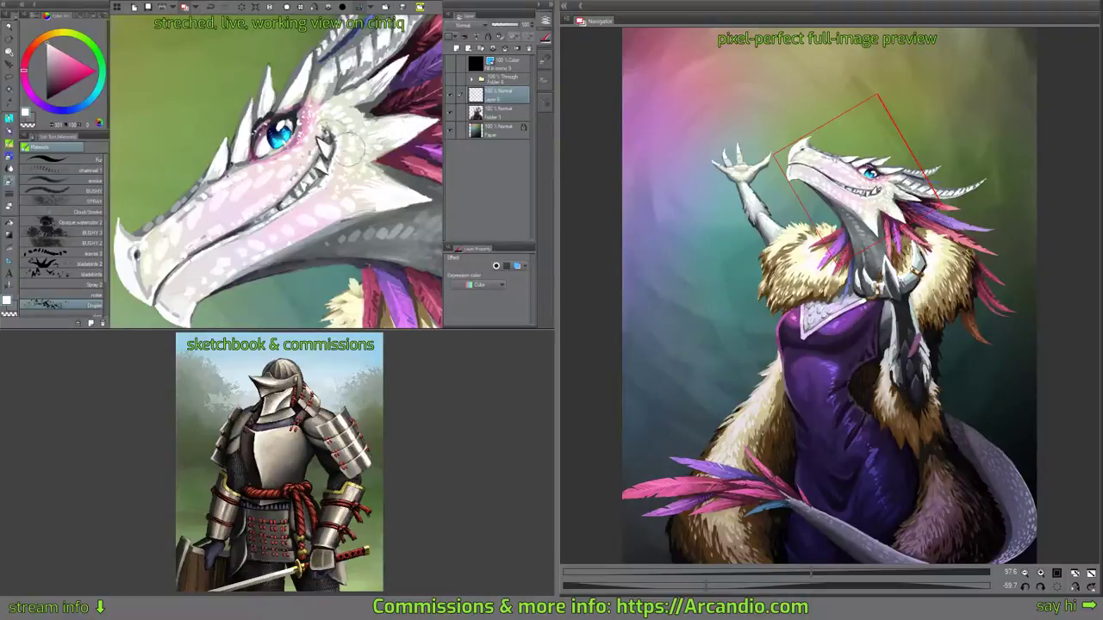
drag(250, 190, 294, 146)
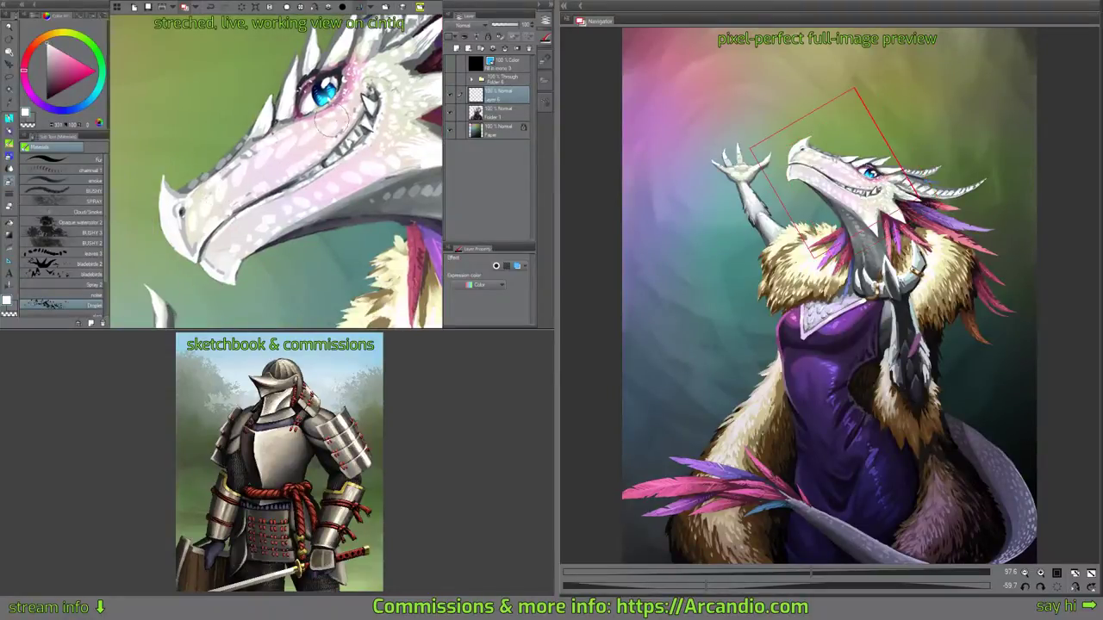
drag(367, 131, 344, 198)
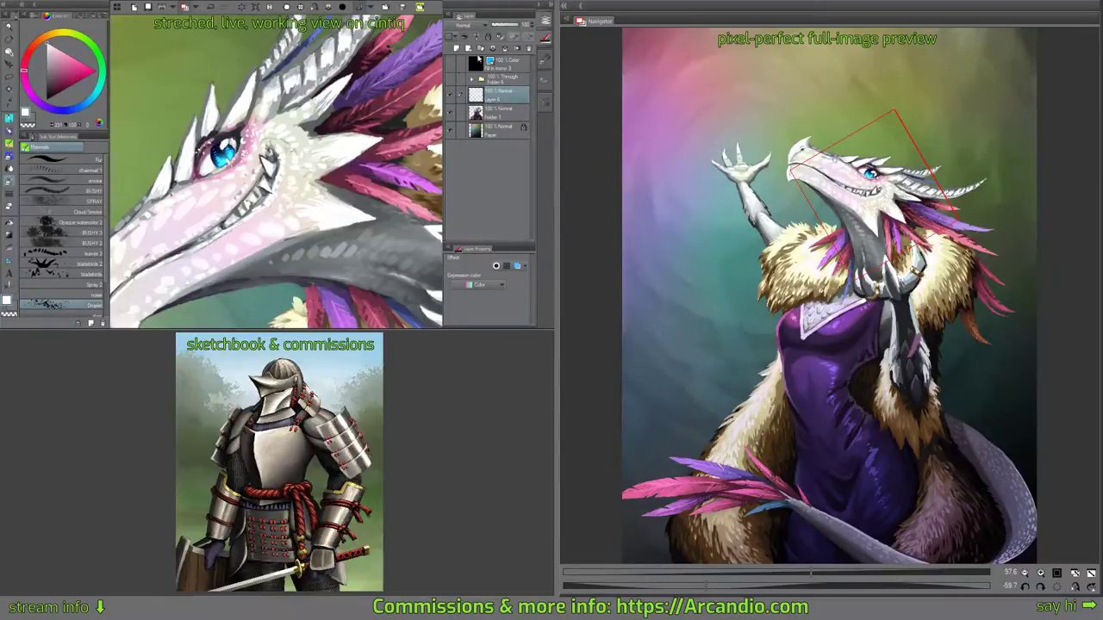
Test the speckle layer's opacity and erase the speckles overlapping the dragon's eye using the transparent colour.
click(507, 25)
drag(510, 26, 521, 25)
drag(345, 201, 358, 197)
key(c)
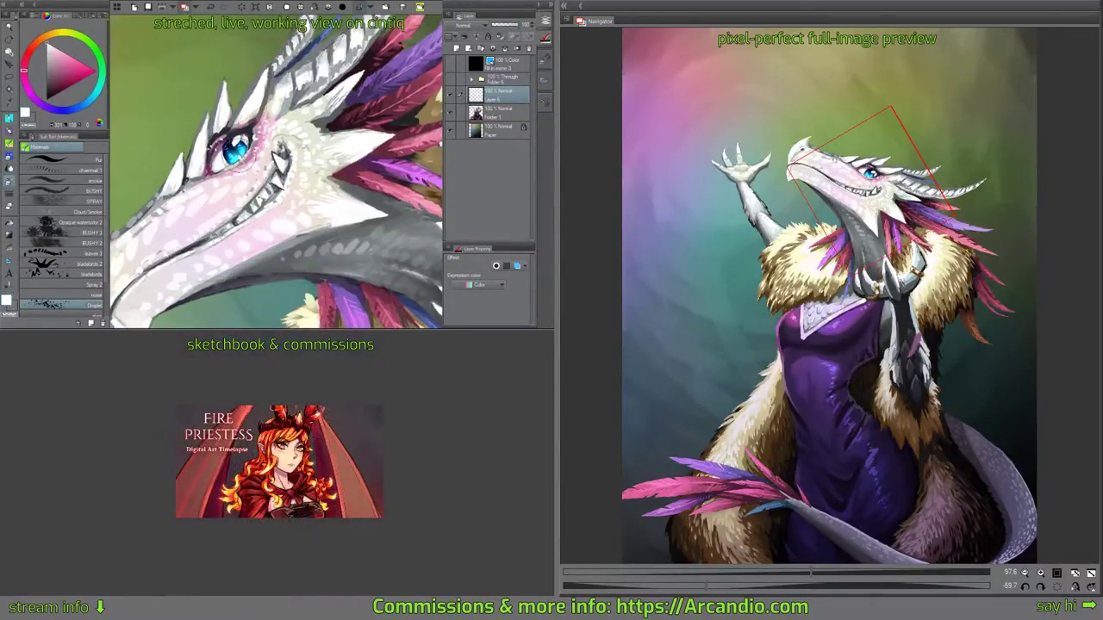
mouse_move(241, 156)
mouse_down()
mouse_move(250, 139)
mouse_move(226, 157)
mouse_move(211, 151)
mouse_move(237, 134)
mouse_up()
drag(237, 134, 250, 114)
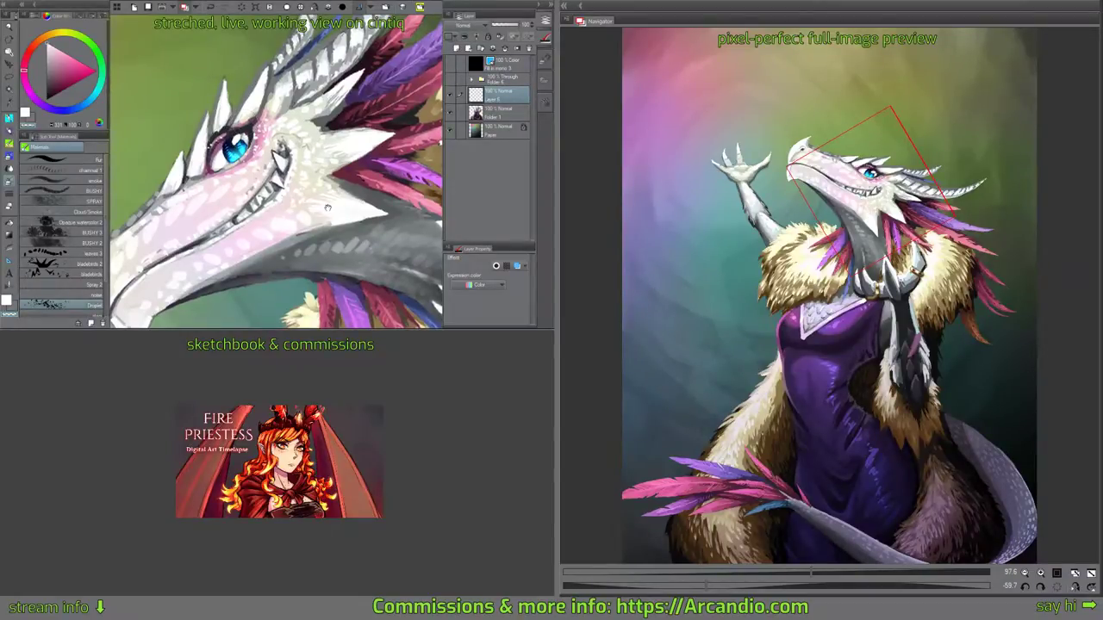
Clean up the cheek speckles and scatter more white ones across the dragon's face, jaw and upper neck.
drag(324, 219, 354, 181)
click(6, 301)
drag(189, 237, 369, 125)
drag(345, 206, 252, 171)
drag(346, 151, 255, 189)
drag(324, 186, 315, 159)
scroll(313, 175, down, 5)
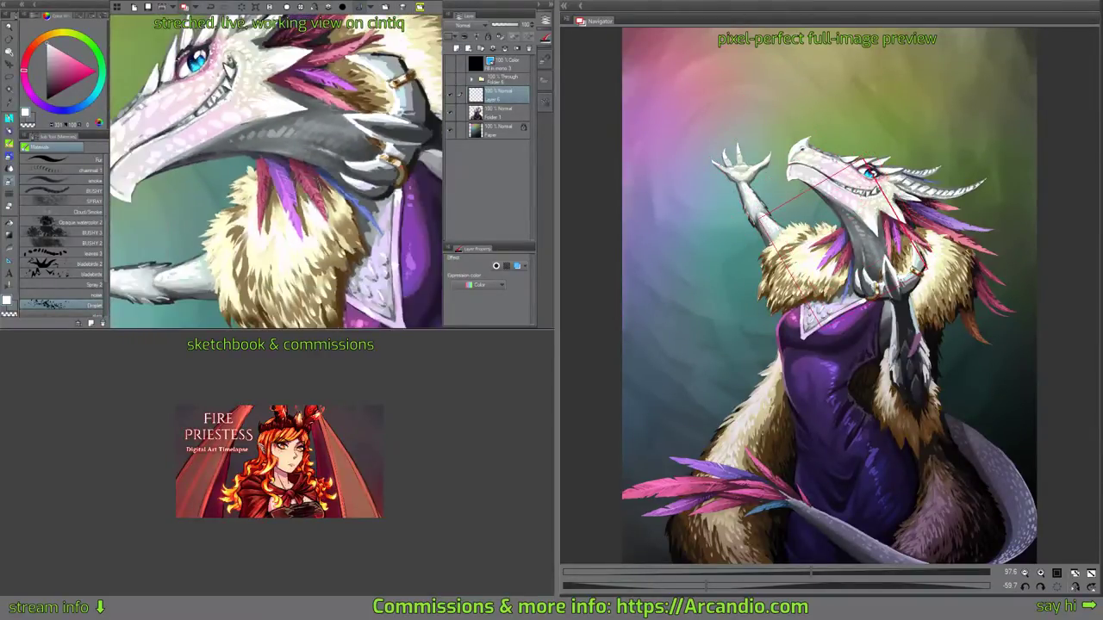
Add a new layer in Add (Glow) mode and sample a purple from the dress.
click(456, 48)
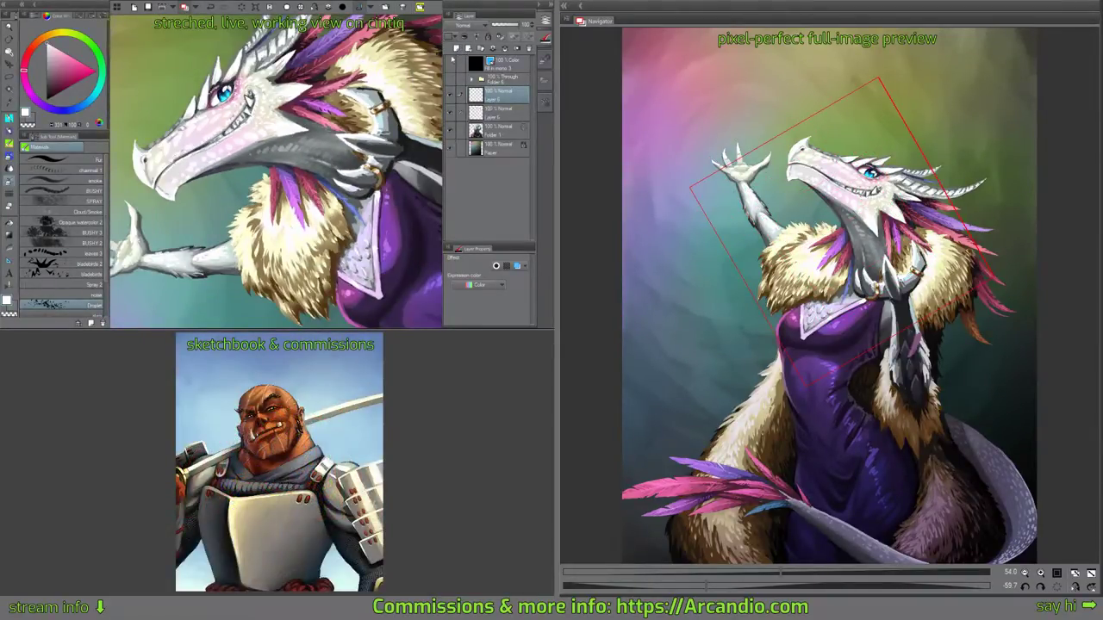
drag(379, 198, 266, 155)
alt+click(329, 254)
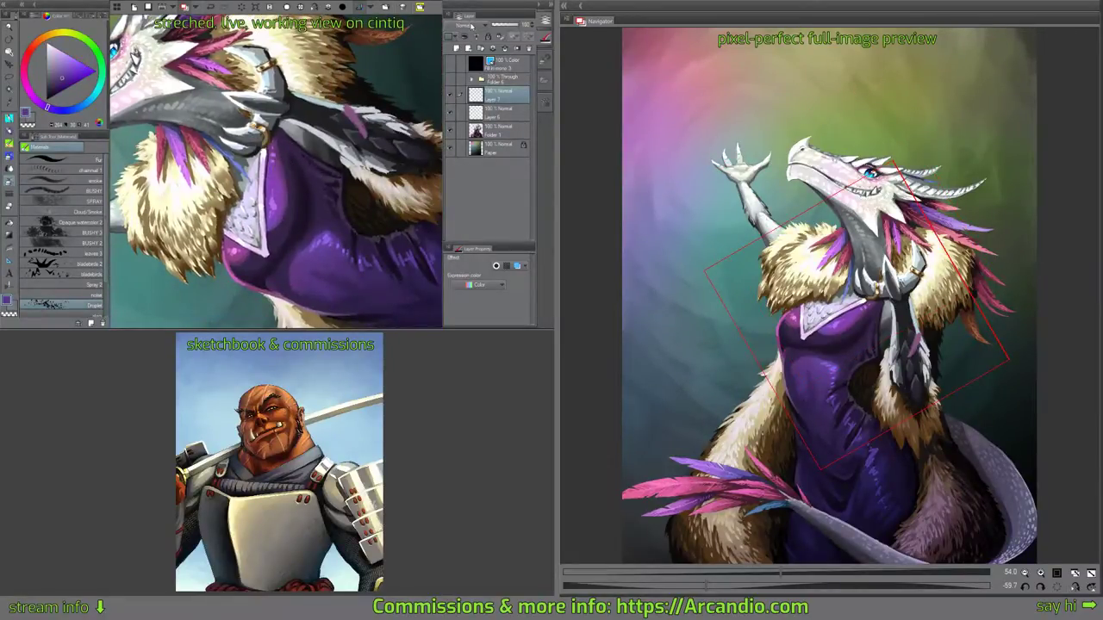
click(472, 25)
click(456, 129)
Scatter glowing purple sparkles over the chest and upper waist of the dress.
mouse_move(380, 200)
mouse_down()
mouse_move(356, 241)
mouse_move(346, 199)
mouse_up()
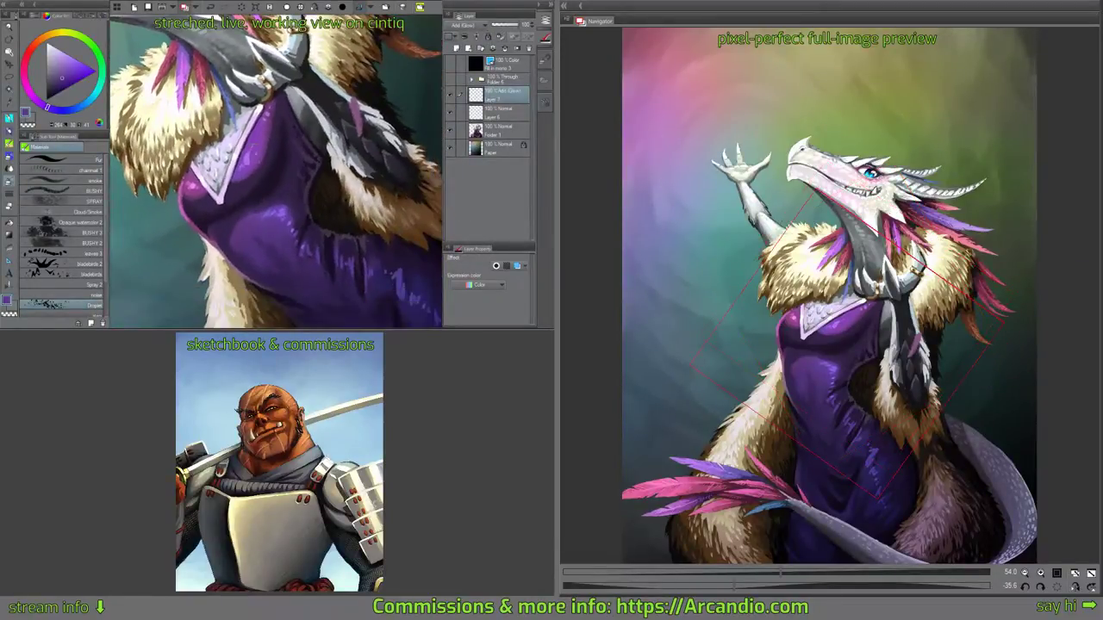
mouse_move(247, 177)
mouse_down()
mouse_move(272, 127)
mouse_move(256, 187)
mouse_up()
drag(269, 140, 241, 148)
drag(286, 184, 280, 160)
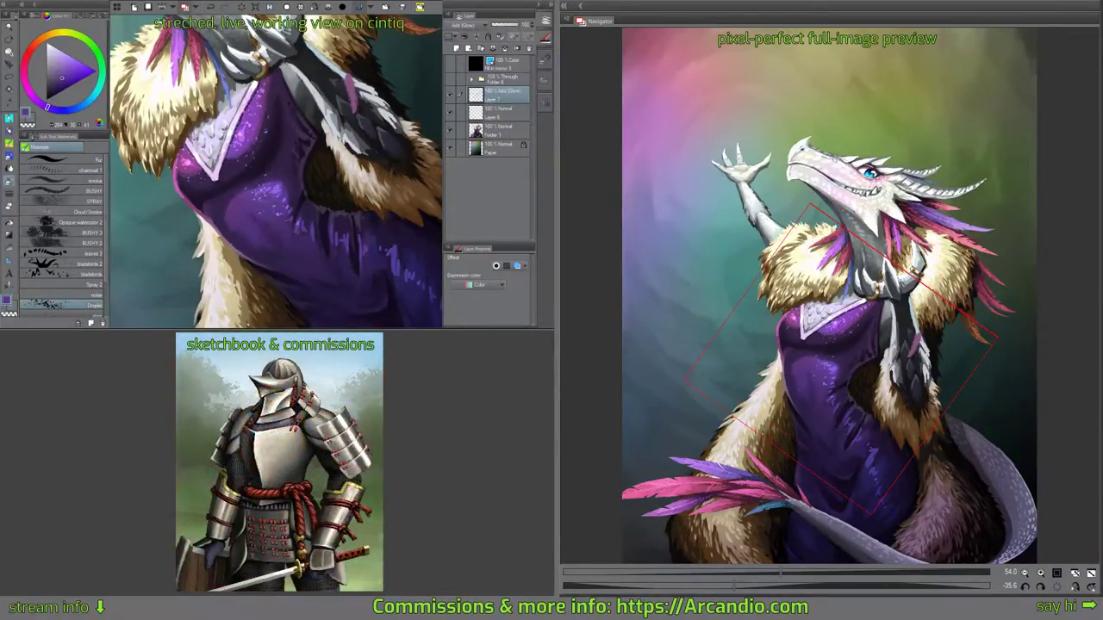
drag(227, 211, 287, 178)
Continue the purple sparkles along the waist folds and hip highlights of the lower dress.
scroll(327, 156, down, 2)
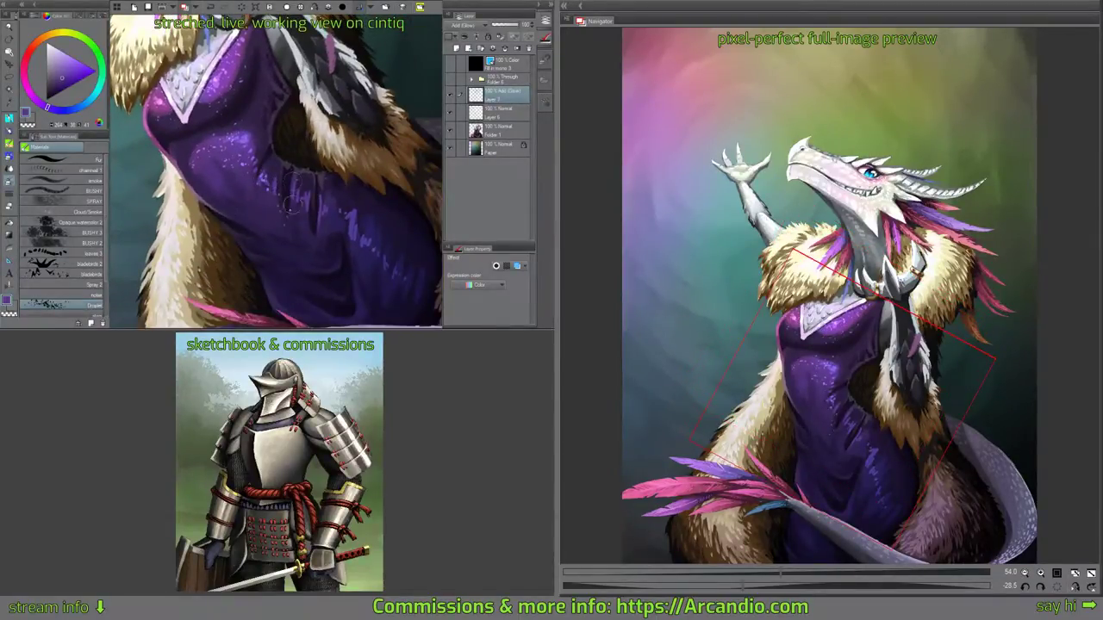
mouse_move(291, 204)
mouse_down()
mouse_move(300, 179)
mouse_move(343, 185)
mouse_move(326, 239)
mouse_move(328, 206)
mouse_move(359, 208)
mouse_up()
scroll(362, 207, down, 2)
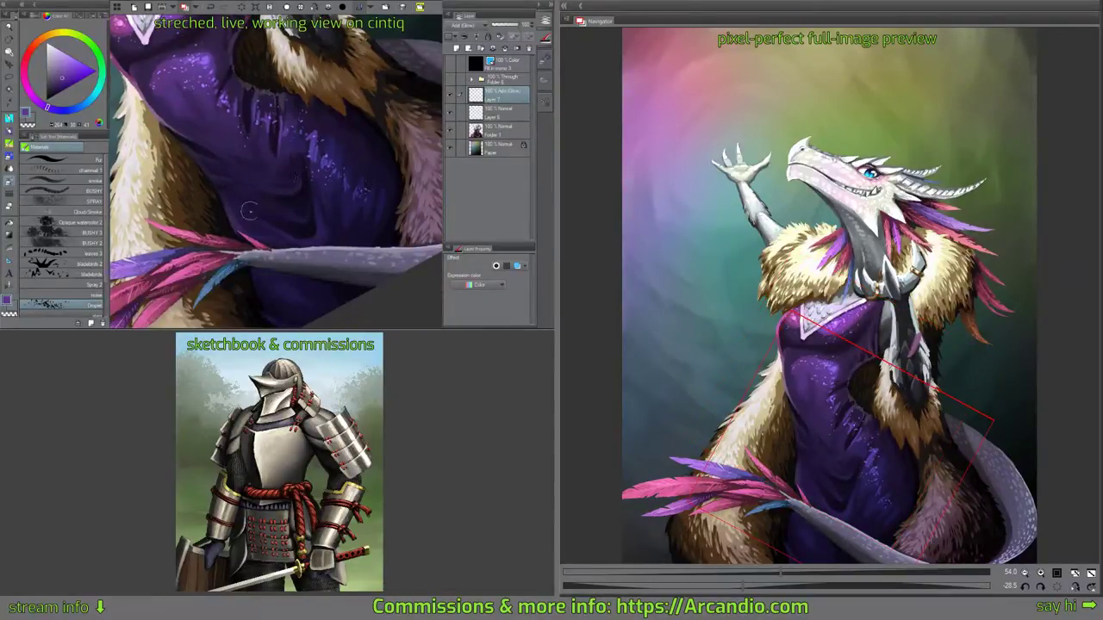
drag(361, 139, 335, 179)
Sample a darker blue from the dress and spread subtler glowing sparkles over its skirt, waist and bodice.
alt+click(275, 196)
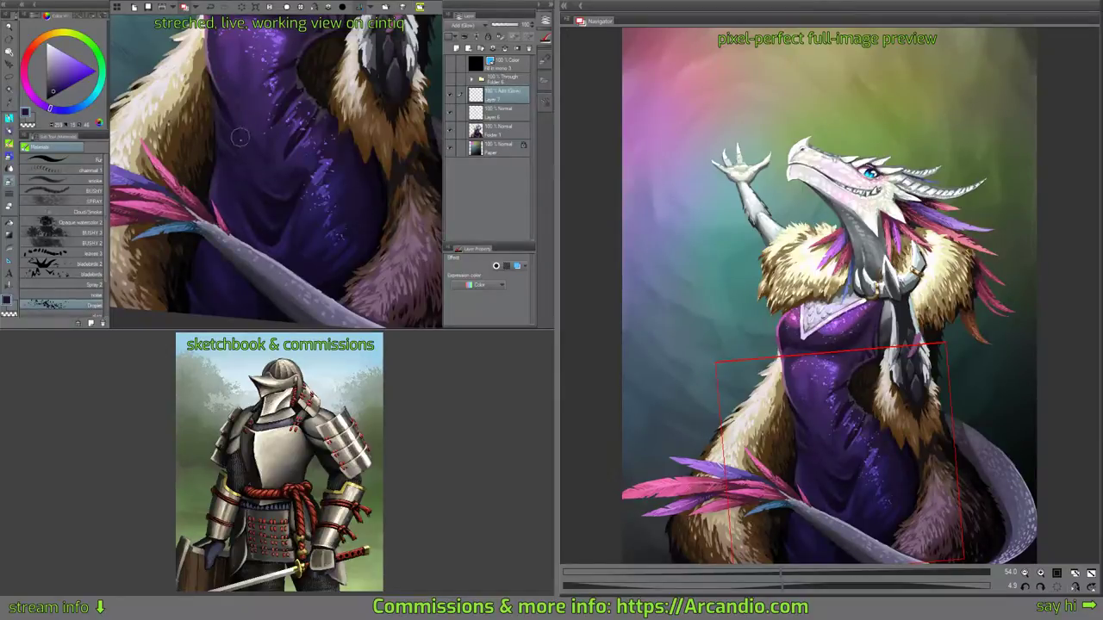
scroll(284, 211, down, 1)
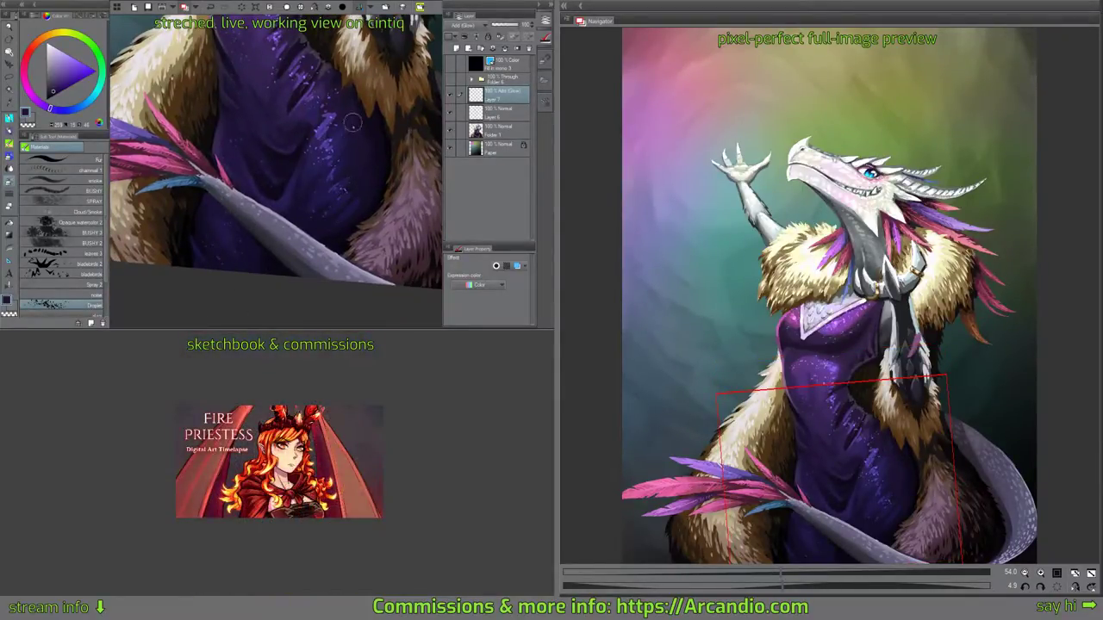
scroll(339, 101, up, 2)
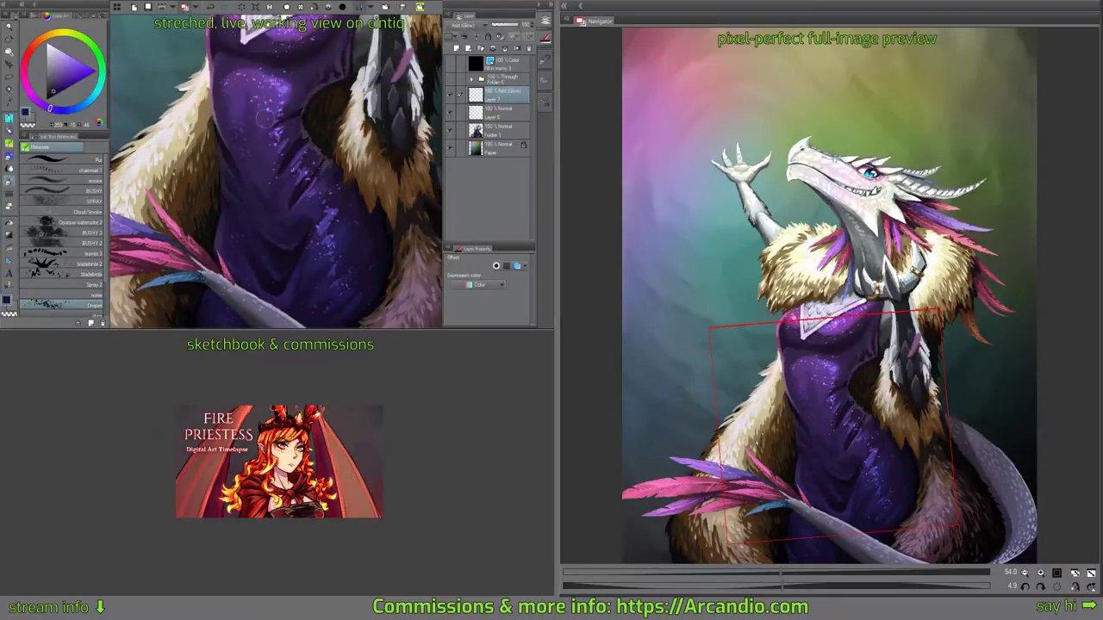
scroll(295, 141, up, 2)
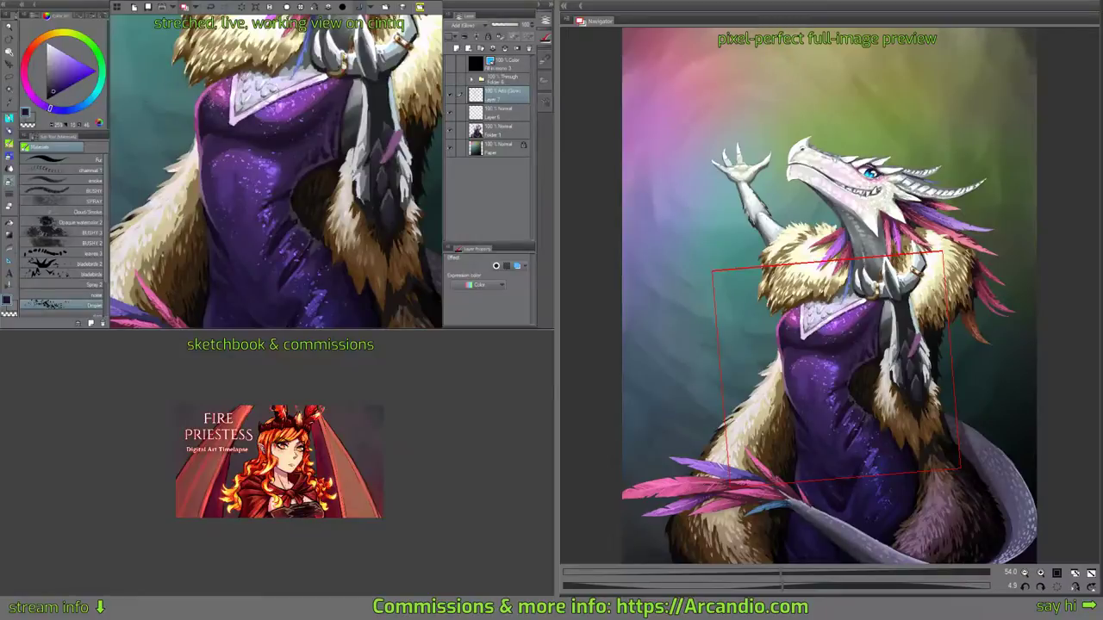
drag(348, 76, 317, 62)
mouse_move(379, 159)
mouse_down()
mouse_move(327, 164)
mouse_move(368, 137)
mouse_move(328, 150)
mouse_move(372, 115)
mouse_up()
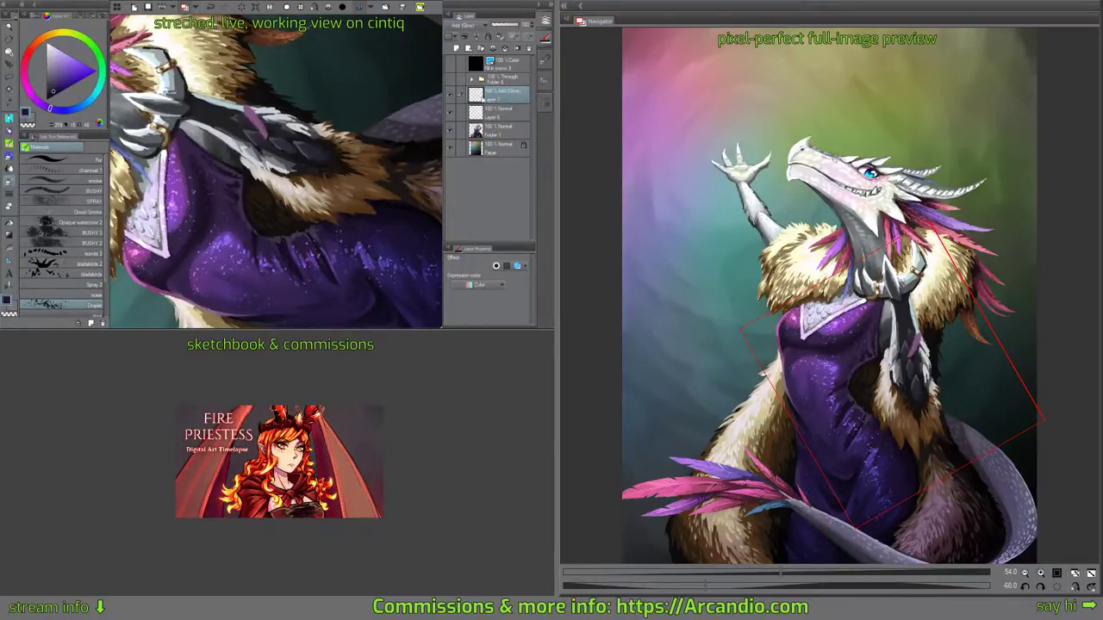
Sample a brown from the sleeve fur and add another new layer in Add (Glow) mode.
alt+click(362, 176)
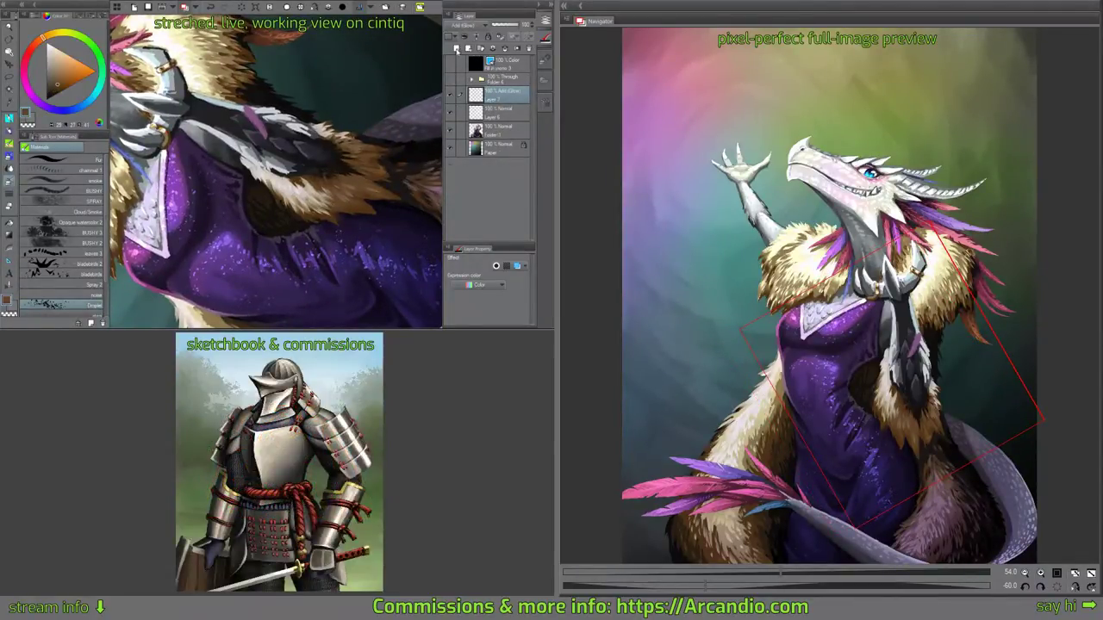
click(456, 48)
click(470, 25)
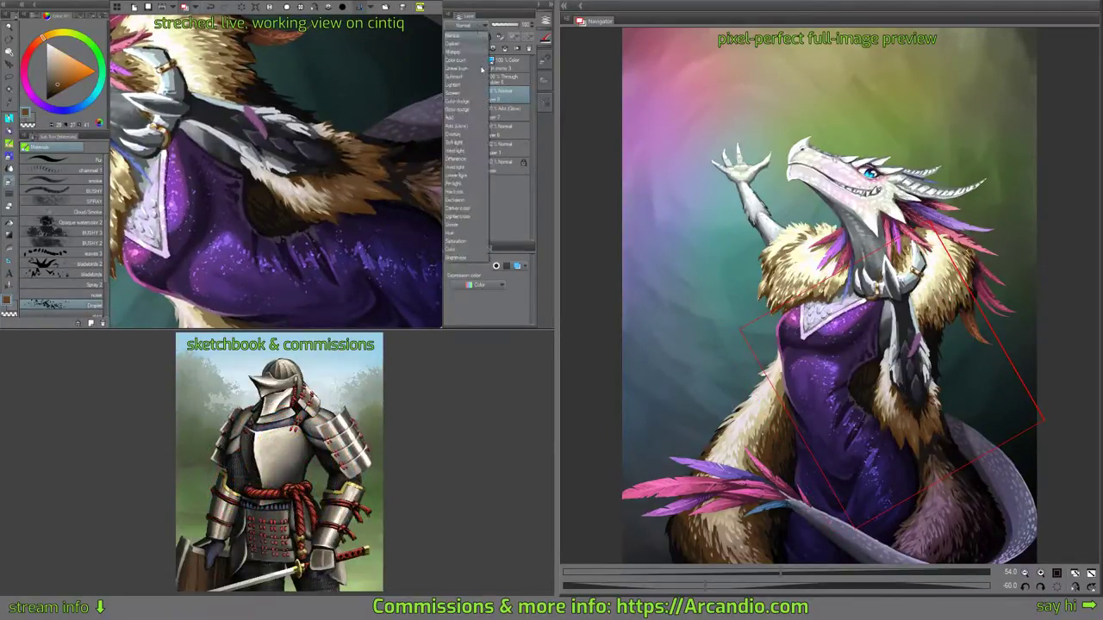
click(470, 128)
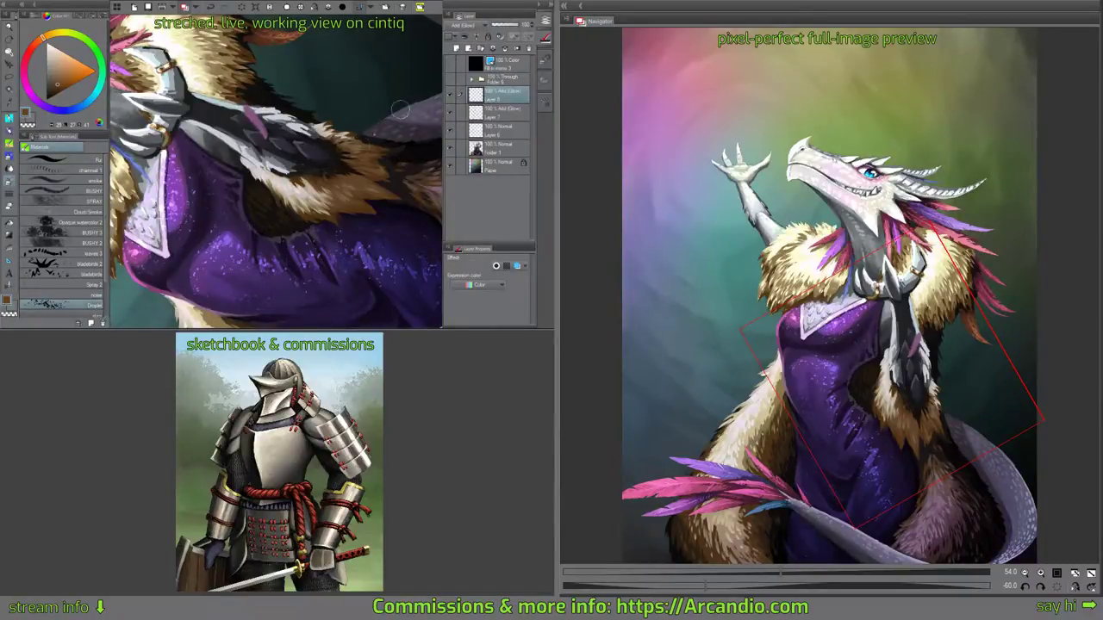
Scatter glowing brown sparkles over the sleeve fur below the forearm, using an adjusted brush size.
key(-)
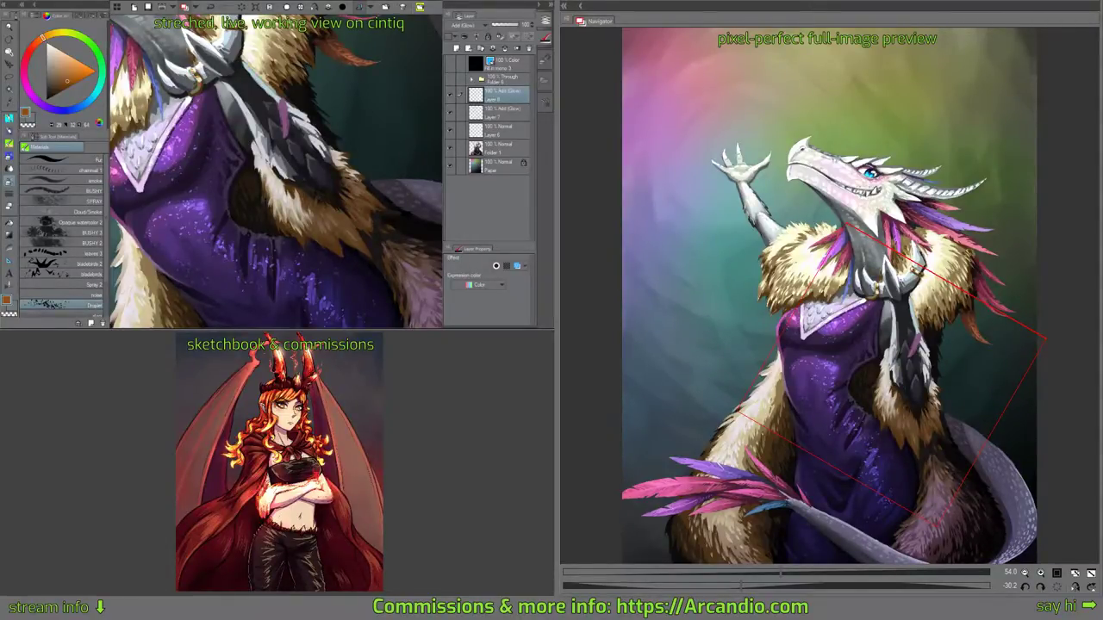
drag(322, 199, 361, 249)
mouse_move(360, 123)
mouse_down()
mouse_move(369, 145)
mouse_move(317, 123)
mouse_up()
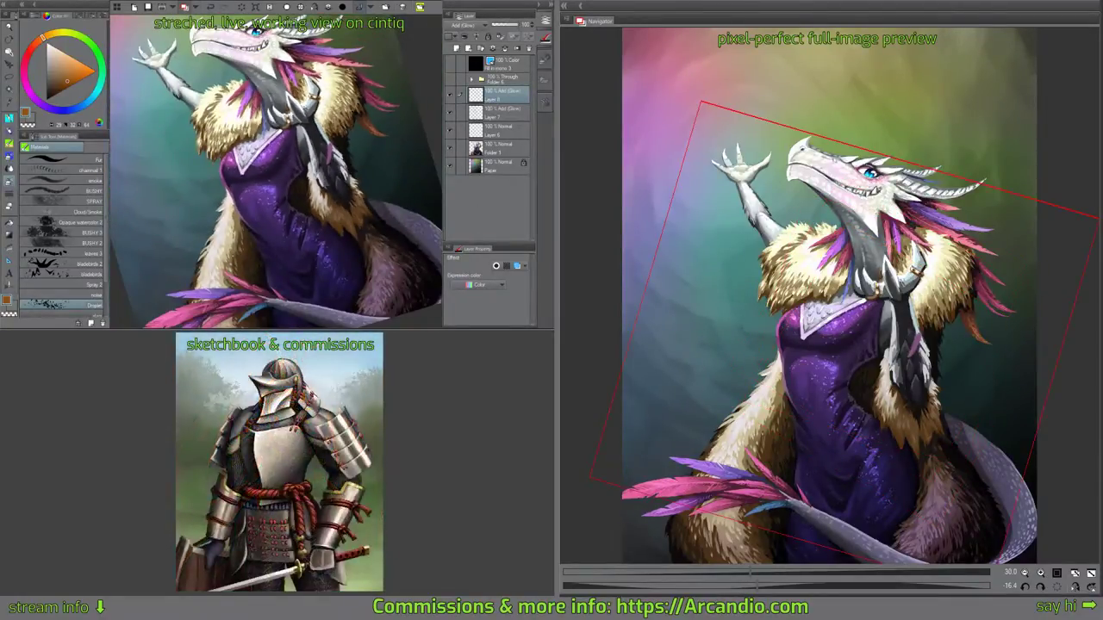
key([)
drag(307, 82, 332, 95)
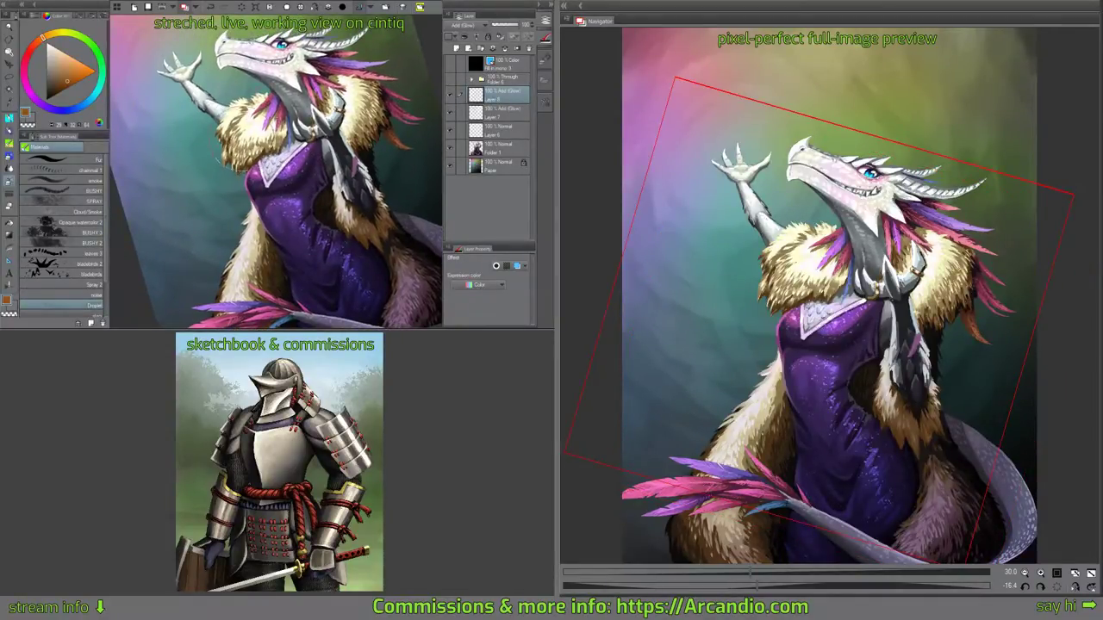
Spread glowing brown sparkles over the lower cloak fur on both sides of the dress.
scroll(245, 173, down, 3)
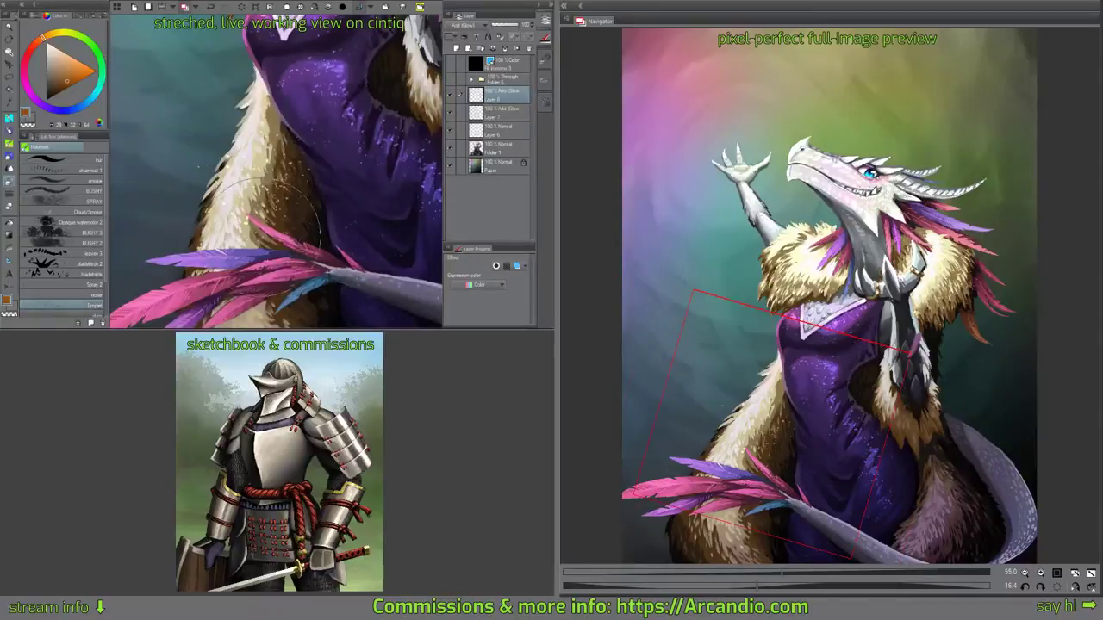
drag(259, 254, 255, 126)
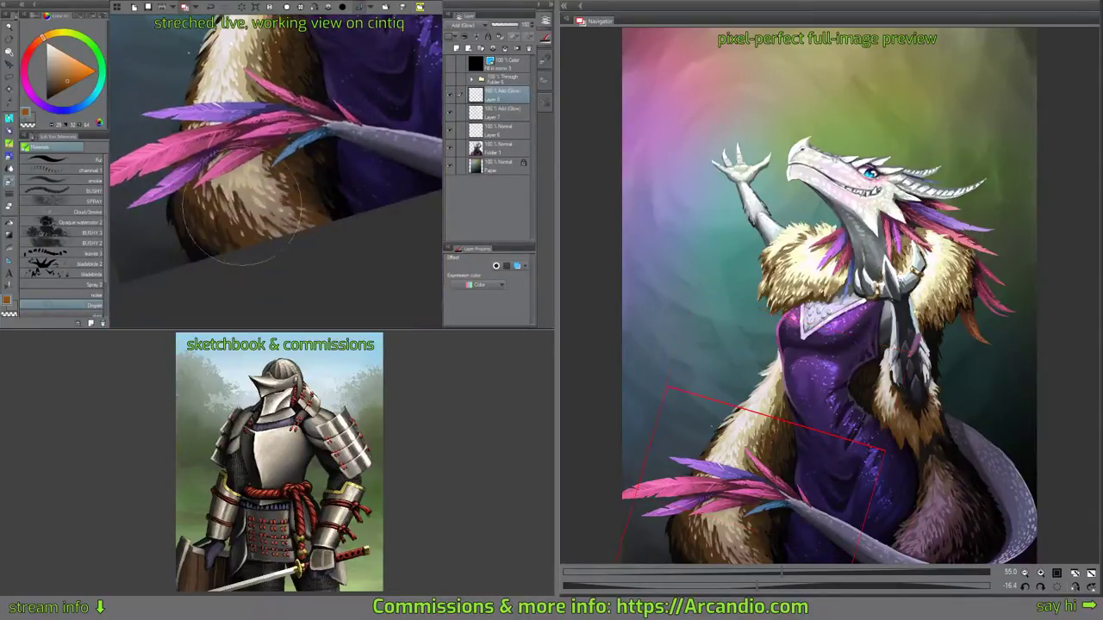
drag(342, 180, 288, 175)
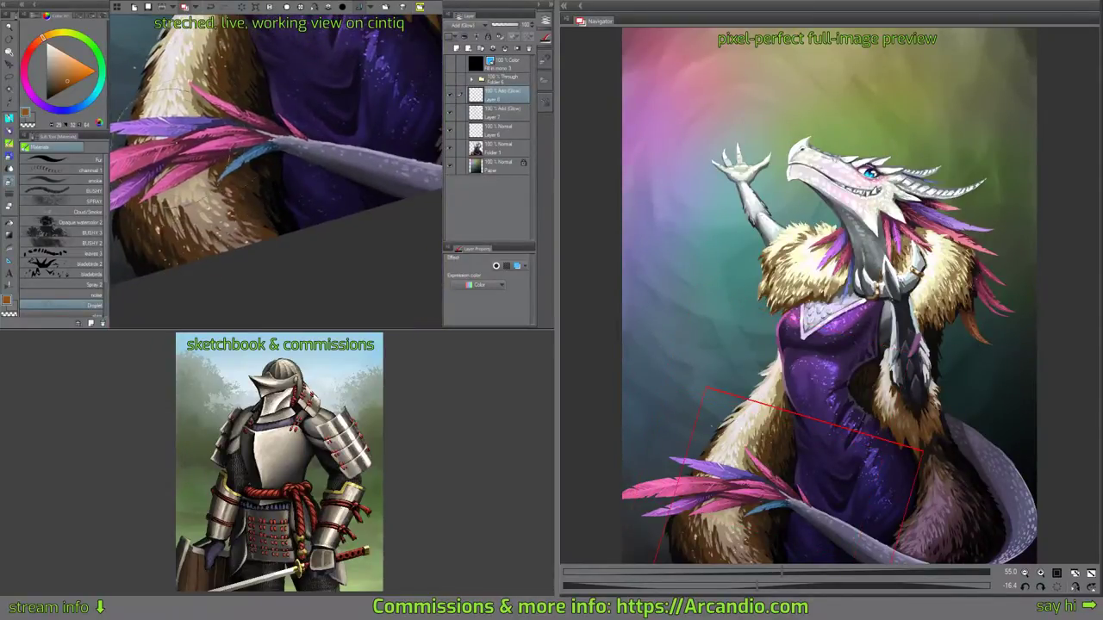
drag(360, 150, 301, 196)
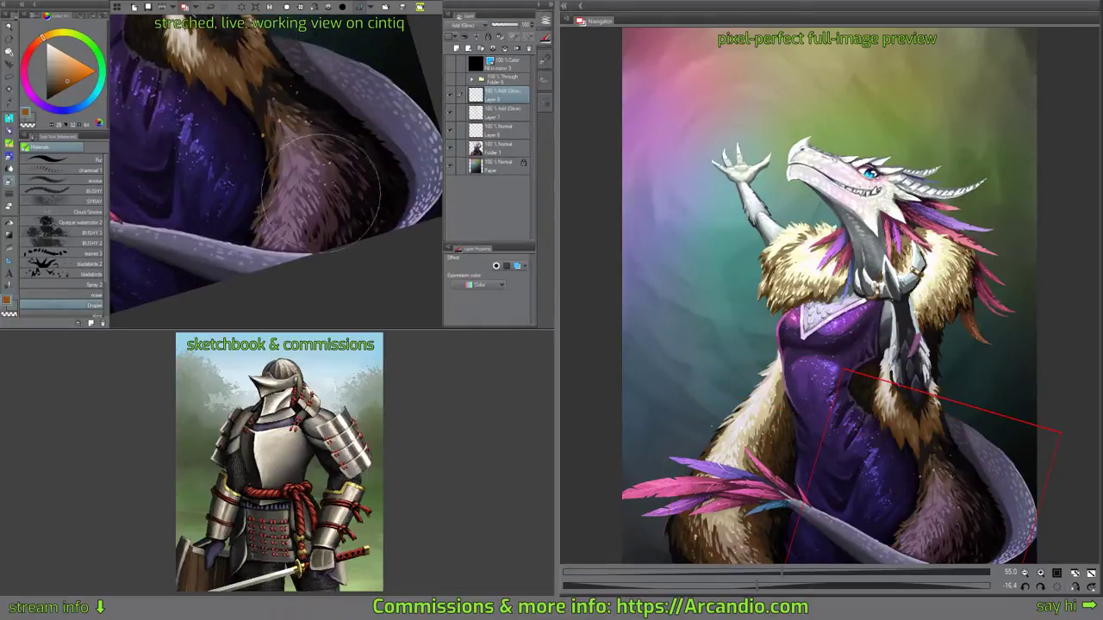
mouse_move(321, 131)
mouse_down()
mouse_move(361, 191)
mouse_move(325, 143)
mouse_move(332, 165)
mouse_up()
scroll(347, 185, down, 1)
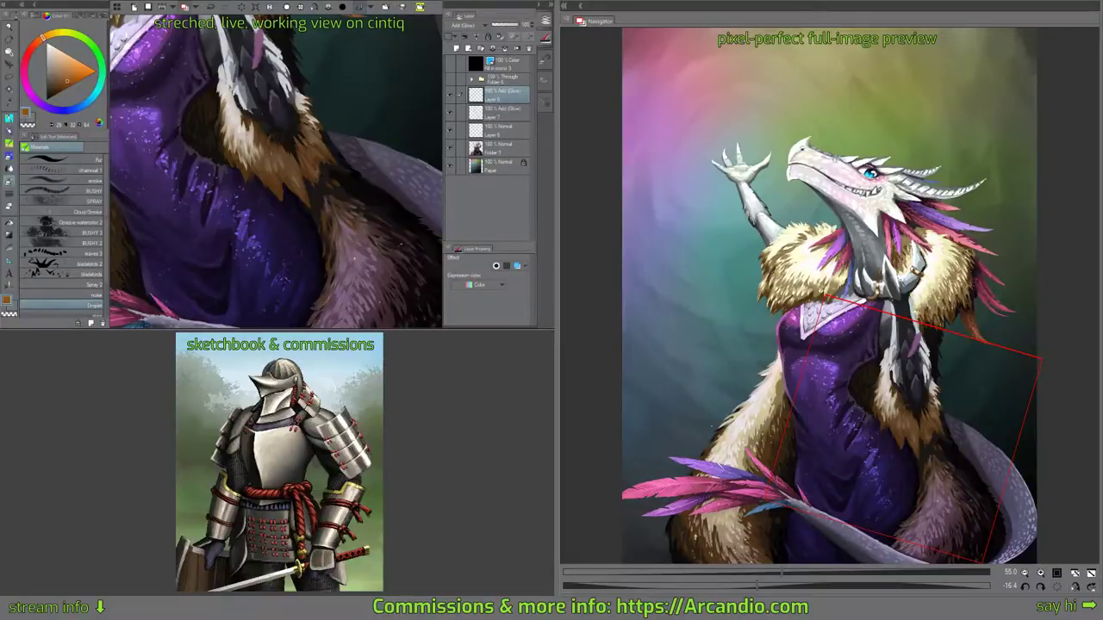
Compare the painting with and without each of the two Add (Glow) sparkle layers.
drag(339, 133, 353, 230)
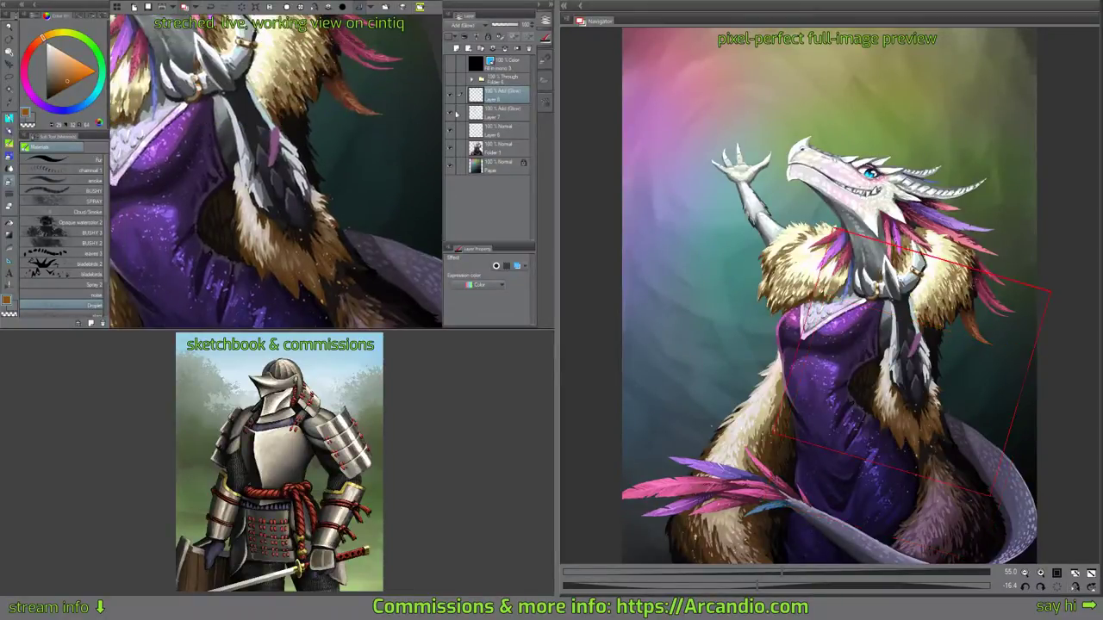
click(449, 95)
click(450, 96)
click(450, 112)
click(450, 111)
Select the character folder layer and use an oil paint brush to paint sampled forearm grey over the stray purple streak.
click(487, 148)
scroll(276, 170, up, 3)
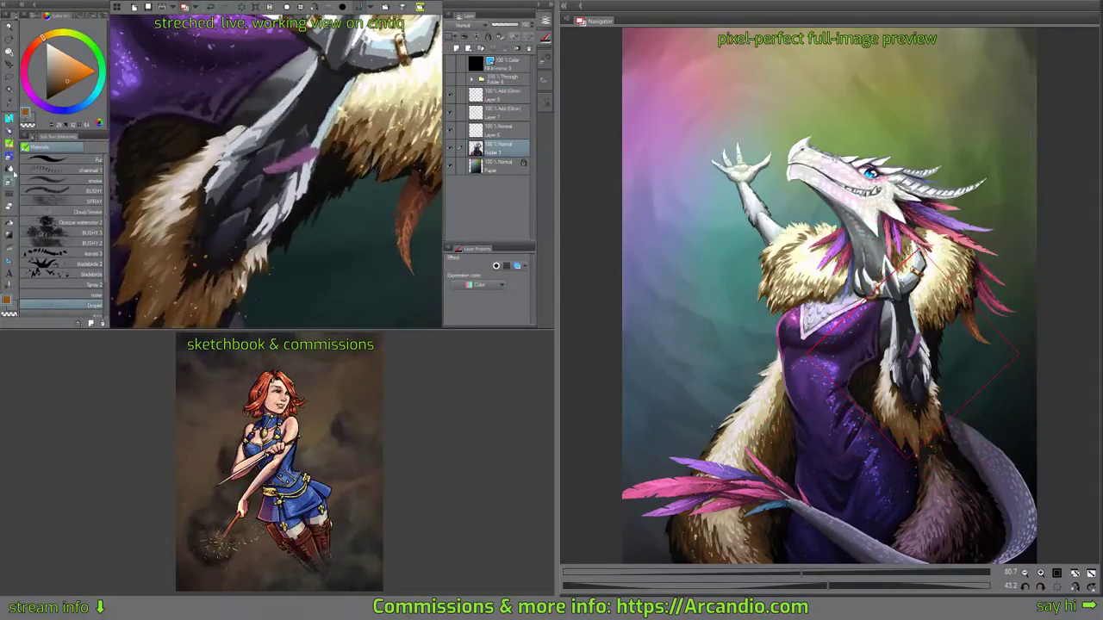
click(9, 138)
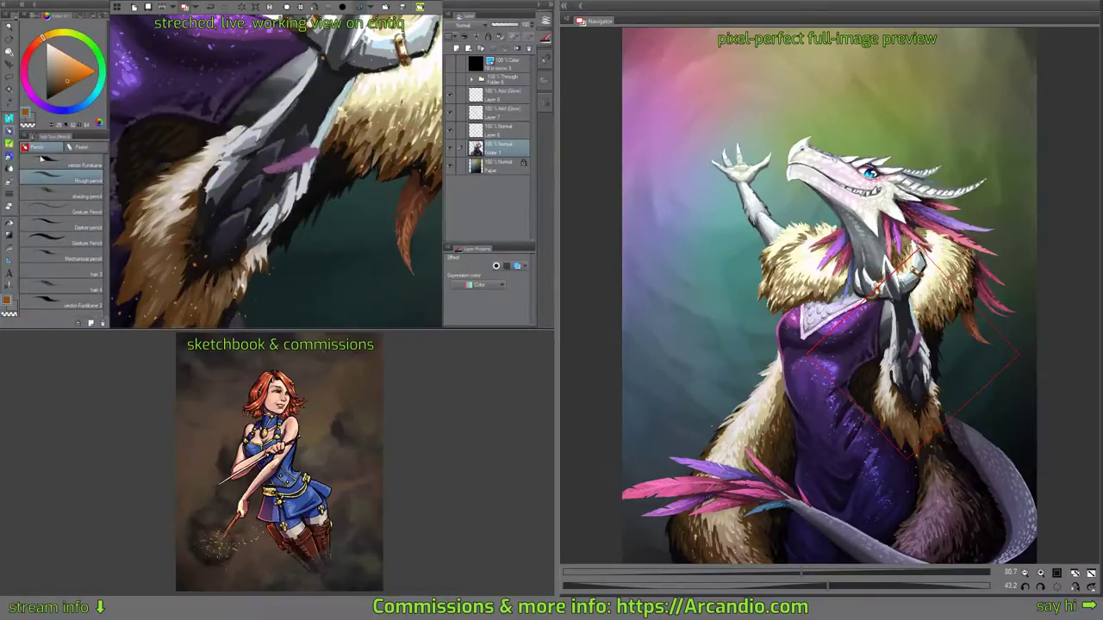
key(b)
click(86, 201)
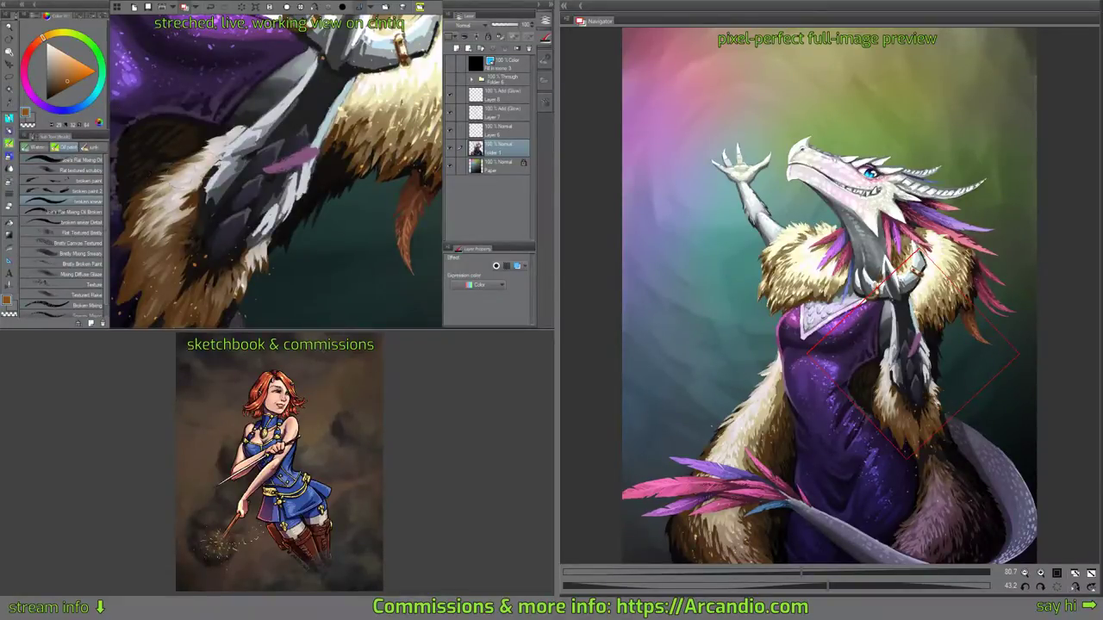
alt+click(267, 176)
mouse_move(263, 173)
mouse_down()
mouse_move(274, 149)
mouse_move(266, 177)
mouse_move(305, 149)
mouse_up()
Resample dark greys around the forearm scales and cover the remaining purple near the arm's edge.
alt+click(277, 157)
alt+click(274, 164)
alt+click(272, 159)
alt+click(295, 144)
alt+click(313, 131)
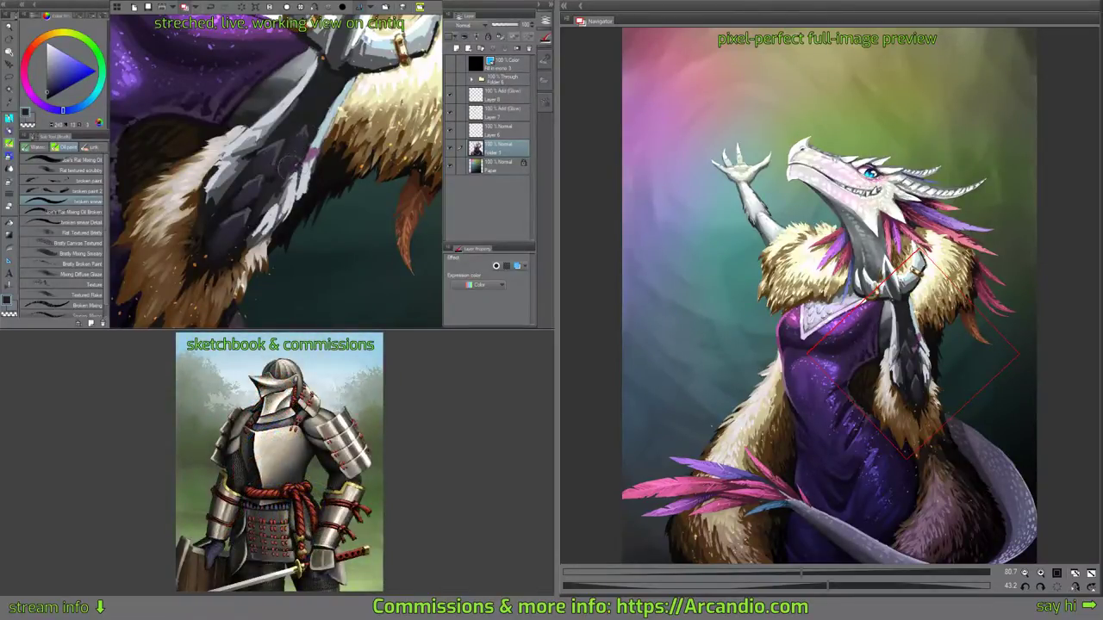
mouse_move(289, 166)
mouse_down()
mouse_move(288, 155)
mouse_move(312, 177)
mouse_up()
Repaint the forearm's pale blue rim and dark scale shading with colours sampled from the arm.
alt+click(321, 141)
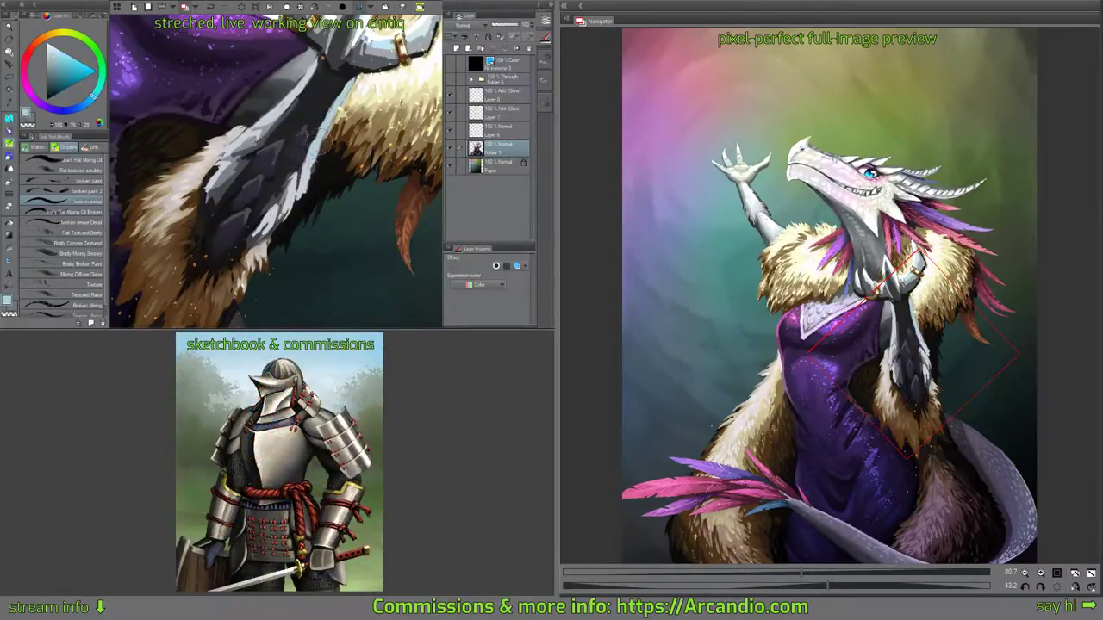
drag(322, 138, 310, 179)
alt+click(312, 175)
mouse_move(326, 117)
mouse_down()
mouse_move(314, 152)
mouse_move(302, 136)
mouse_move(296, 176)
mouse_move(307, 183)
mouse_up()
alt+click(297, 152)
alt+click(299, 162)
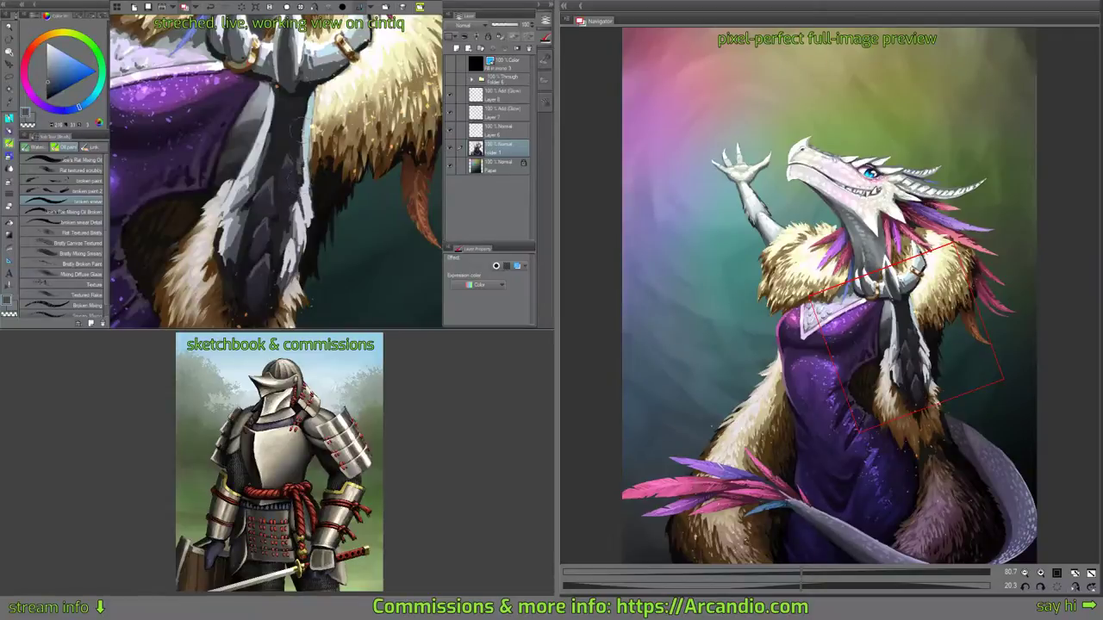
drag(282, 103, 278, 128)
mouse_move(277, 180)
mouse_down()
mouse_move(297, 108)
mouse_move(297, 221)
mouse_move(280, 191)
mouse_move(308, 281)
mouse_up()
Show the effects folder containing the magic orb and rainbow rays, and expand its layers.
drag(289, 91, 396, 274)
key(ctrl+minus)
key(ctrl+minus)
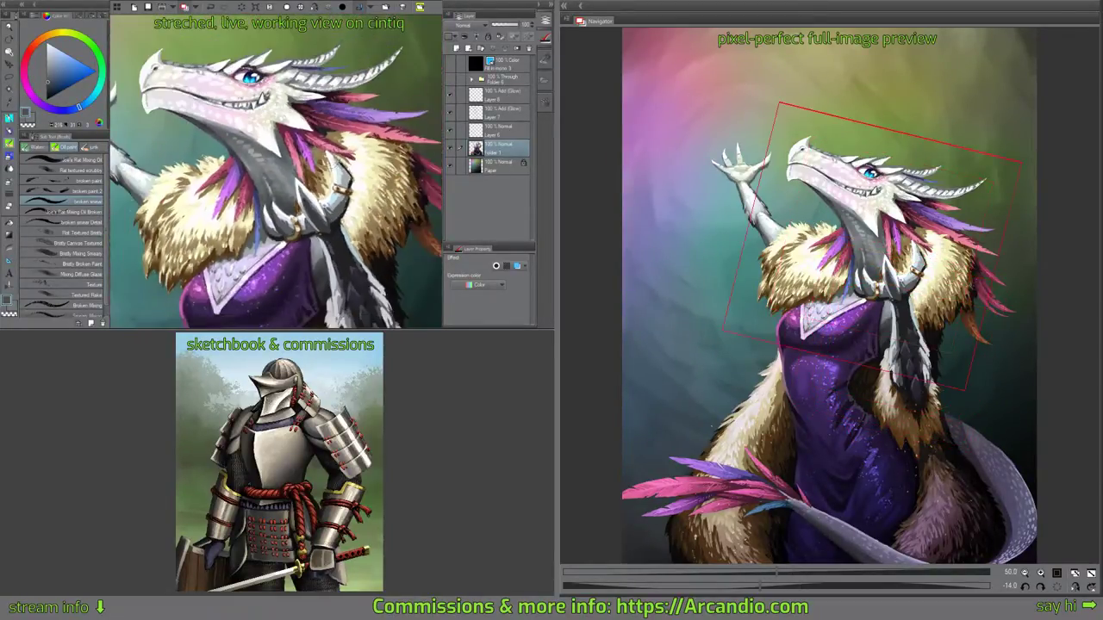
drag(410, 91, 429, 117)
click(449, 79)
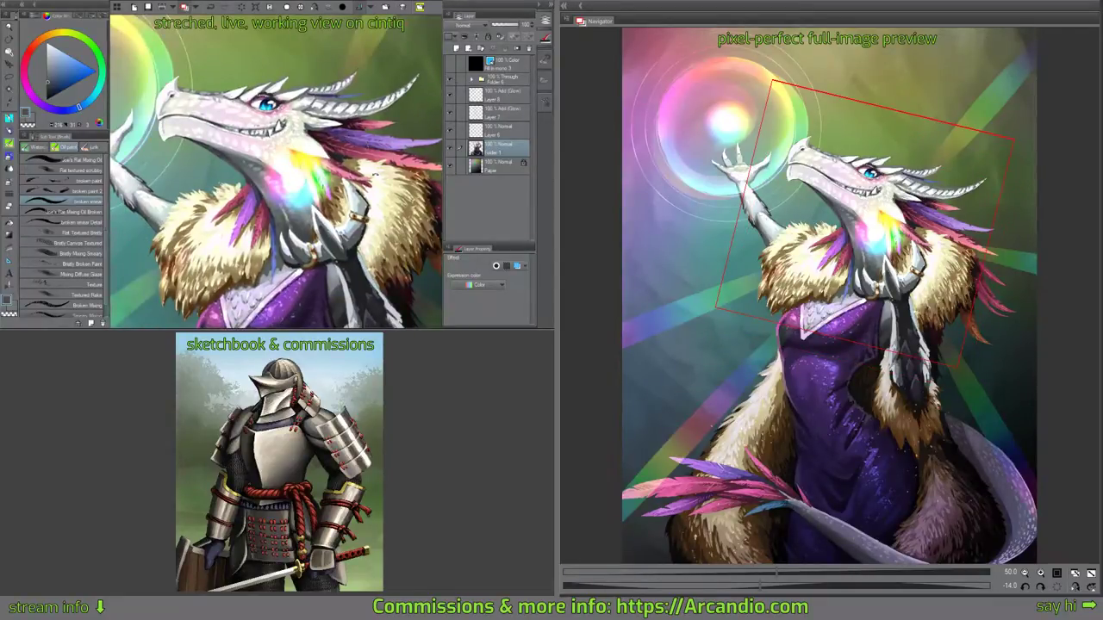
drag(375, 175, 374, 157)
click(471, 79)
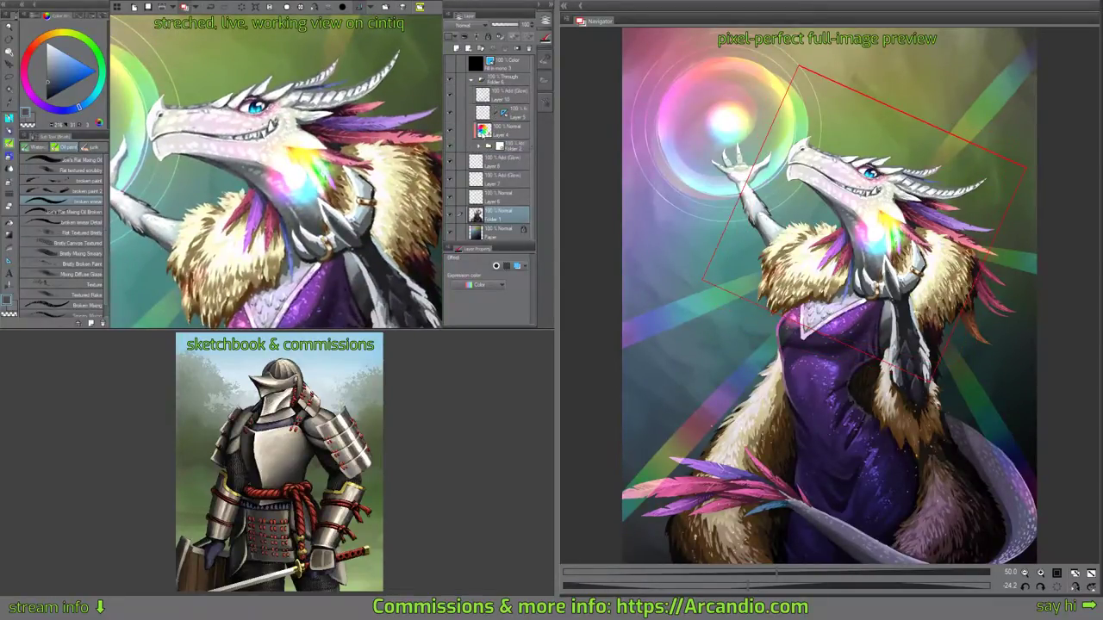
Select Layer 4 and compare the orb and throat glow with and without its rainbow colours.
click(482, 131)
click(449, 131)
click(449, 131)
click(448, 131)
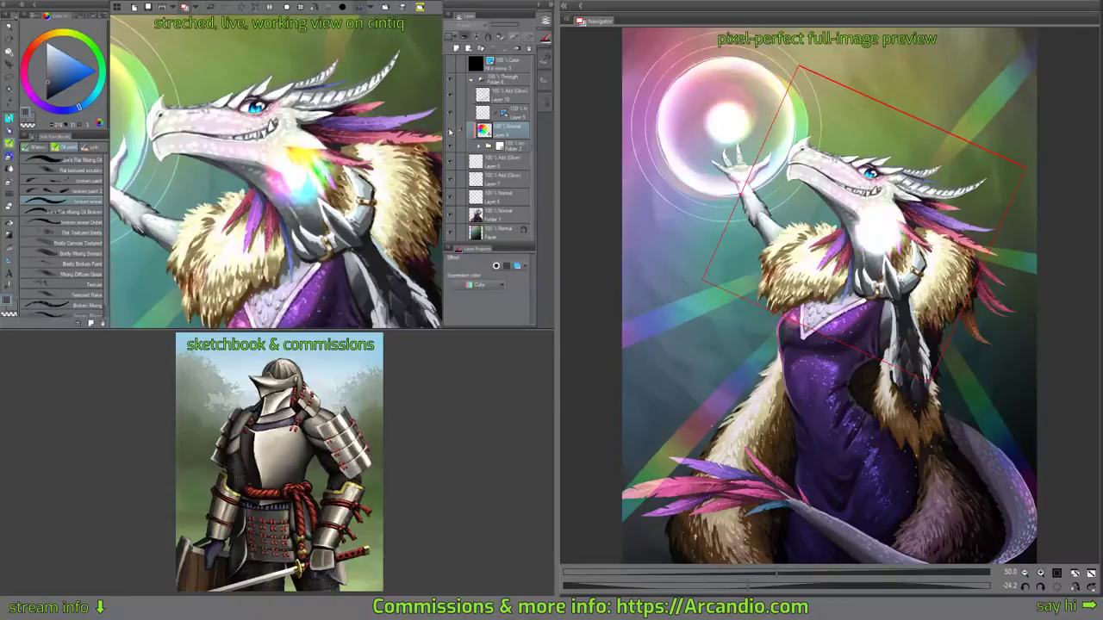
click(449, 131)
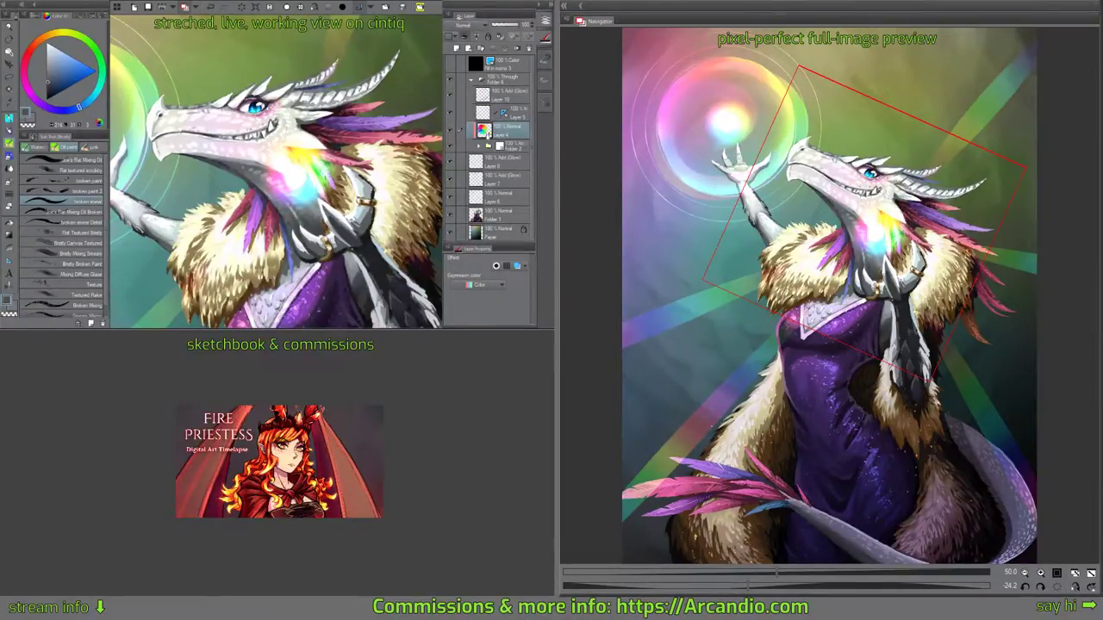
mouse_move(300, 197)
mouse_down()
mouse_move(353, 186)
mouse_move(398, 193)
mouse_move(342, 180)
mouse_move(367, 176)
mouse_up()
click(452, 131)
click(451, 130)
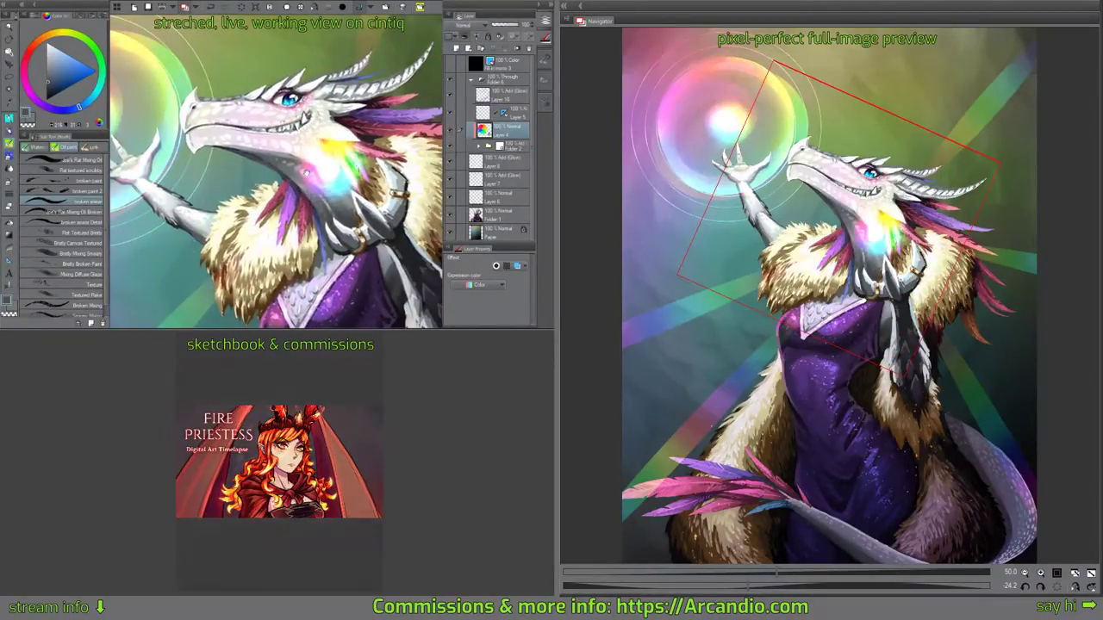
Select the Add (Glow) Layer 10 and compare the orb area with and without it.
drag(237, 164, 358, 191)
click(485, 97)
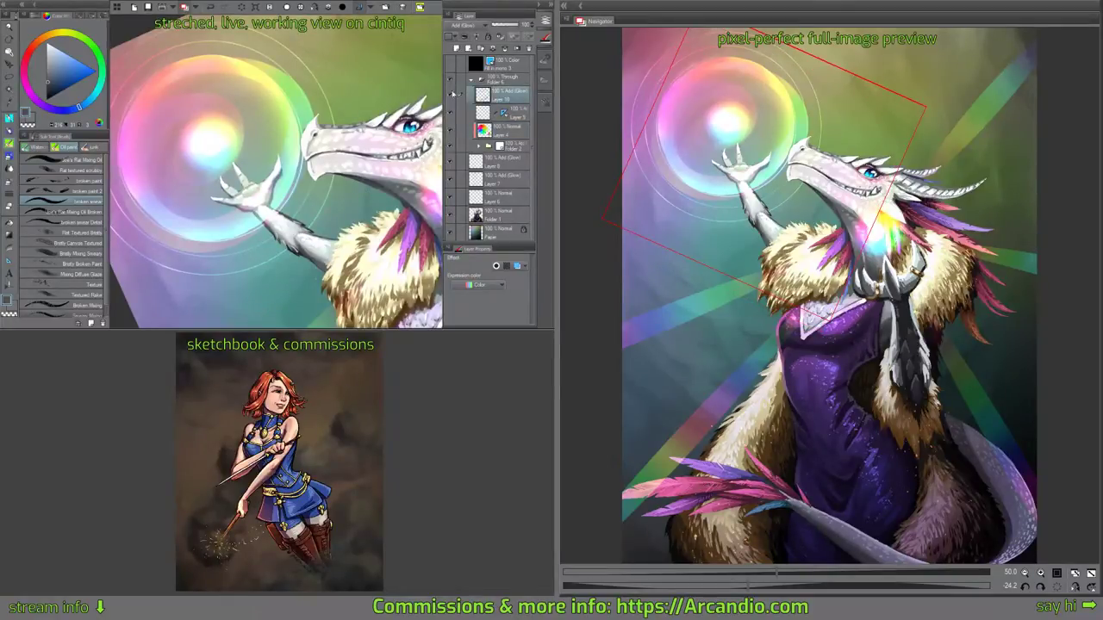
click(450, 94)
click(451, 94)
drag(272, 172, 271, 161)
drag(348, 181, 342, 175)
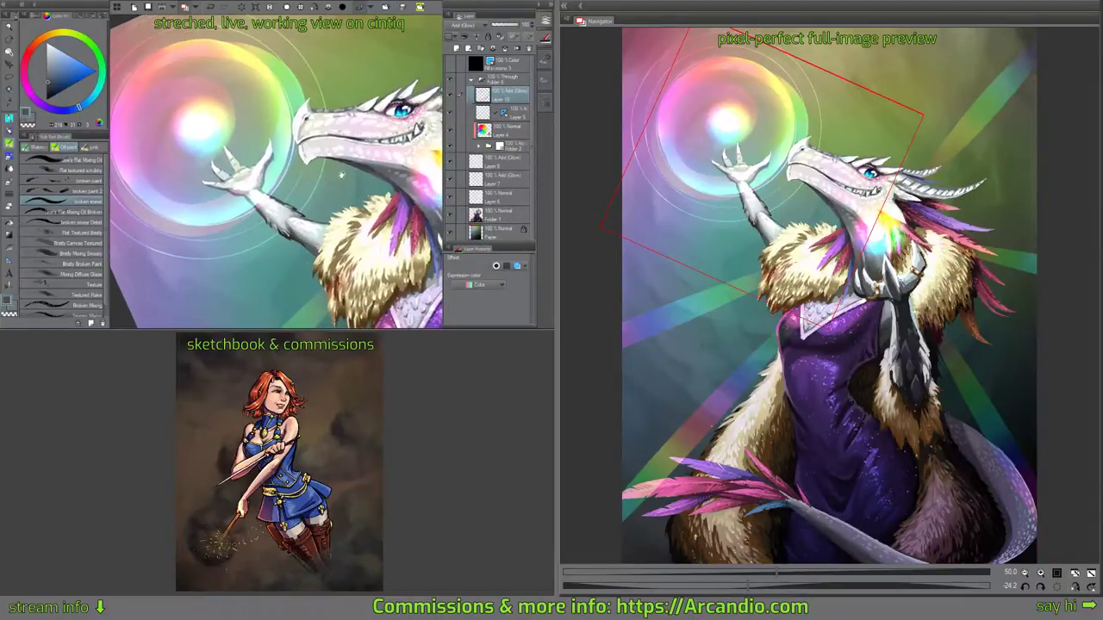
Add a new layer above Layer 10 and choose the rainbow flare decoration brush.
click(485, 132)
click(485, 98)
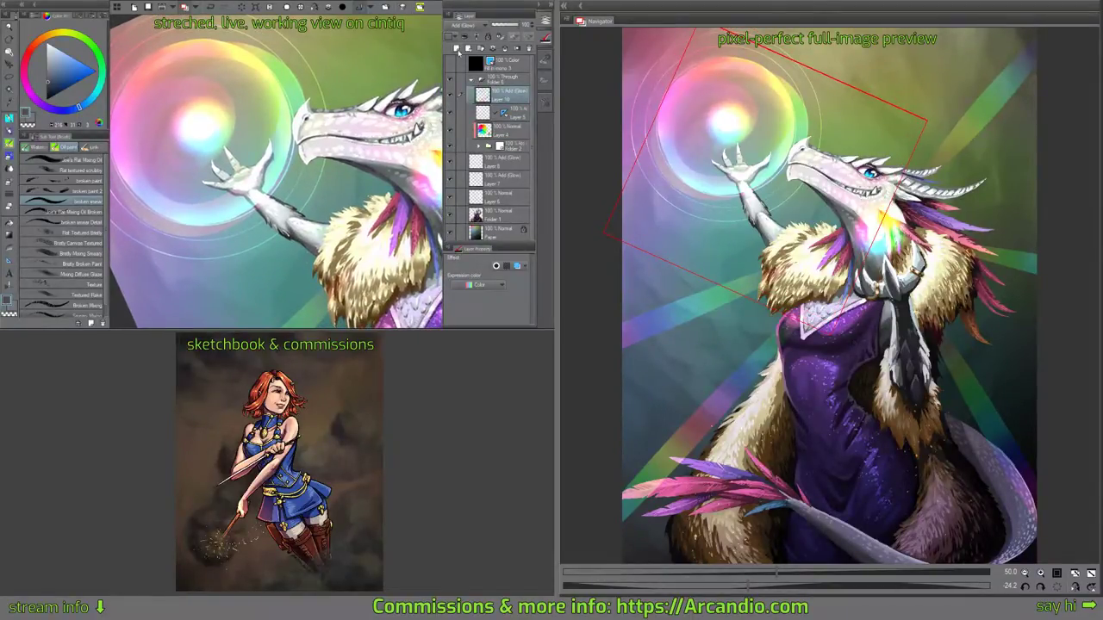
click(457, 51)
click(10, 207)
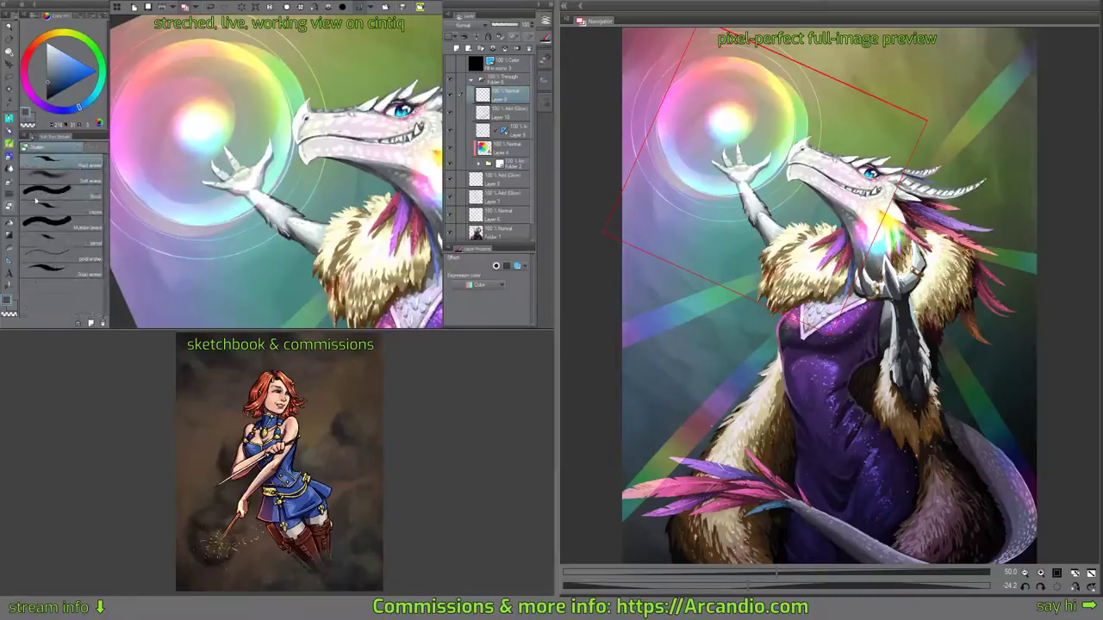
click(10, 196)
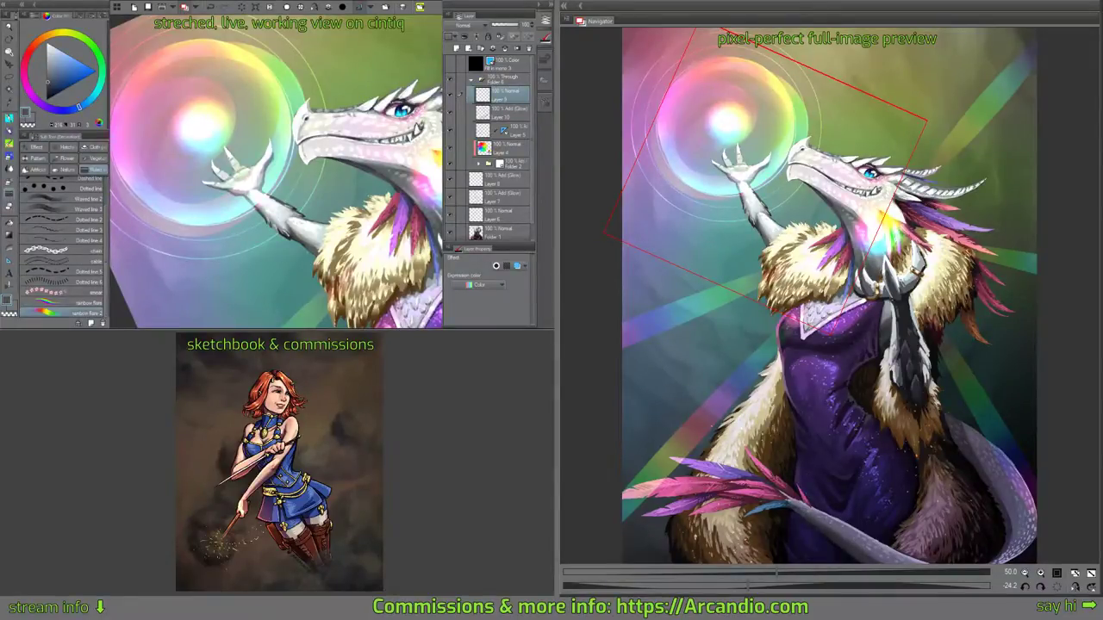
drag(240, 129, 283, 140)
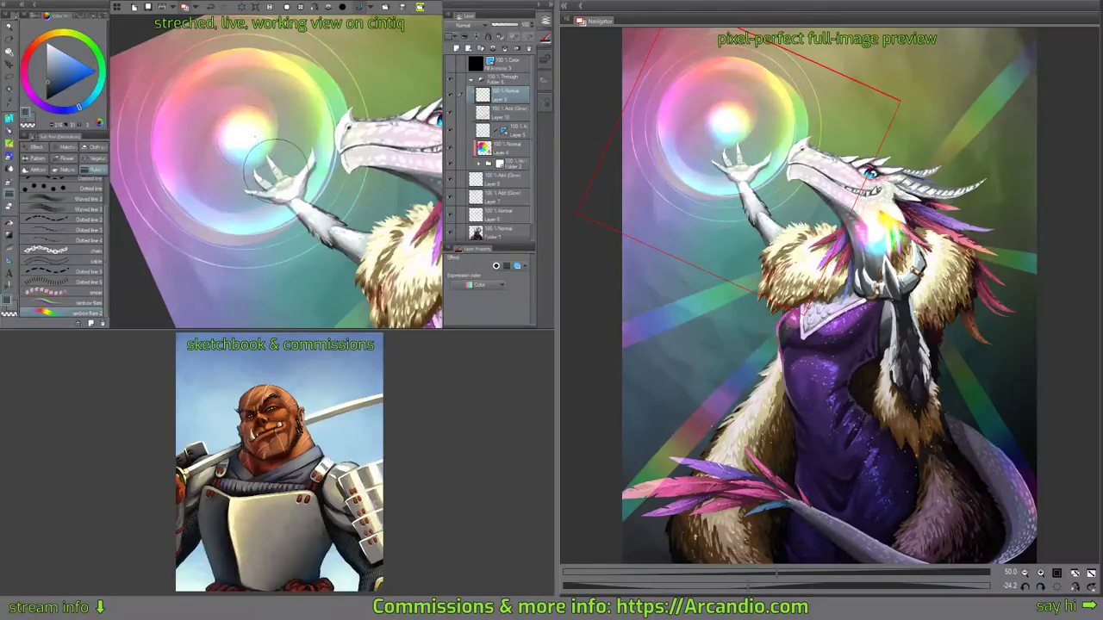
Paint overlapping rainbow swirls across the orb and its centre on the new layer.
mouse_move(243, 138)
mouse_down()
mouse_move(276, 138)
mouse_move(194, 159)
mouse_move(228, 73)
mouse_move(325, 121)
mouse_up()
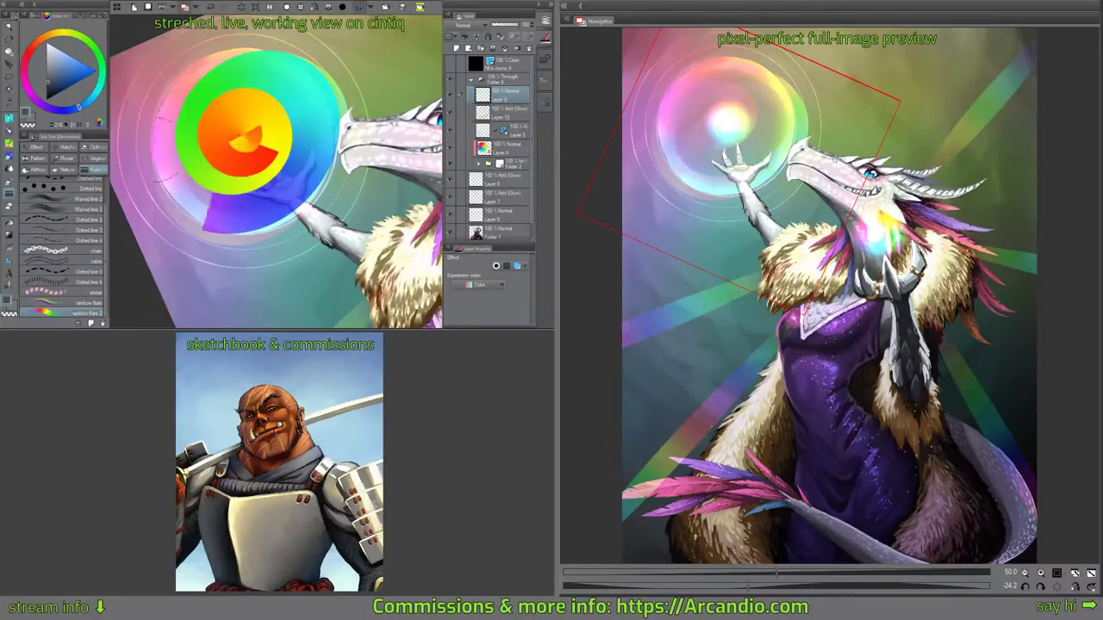
mouse_move(305, 53)
mouse_down()
mouse_move(333, 159)
mouse_move(128, 168)
mouse_up()
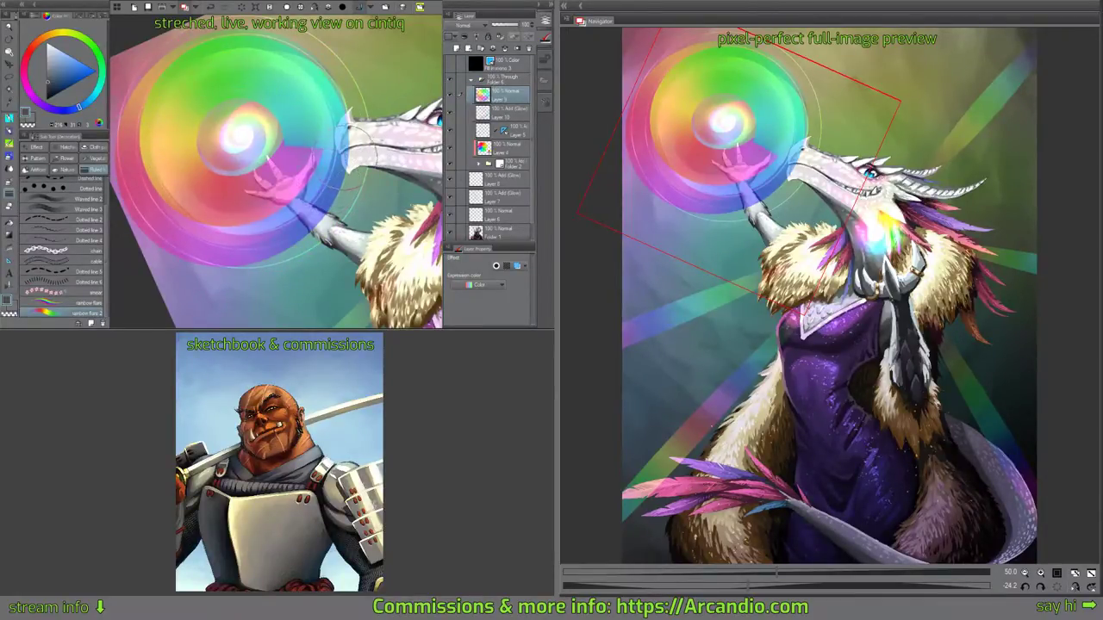
mouse_move(225, 116)
mouse_down()
mouse_move(252, 143)
mouse_move(193, 142)
mouse_move(258, 149)
mouse_move(239, 129)
mouse_move(234, 146)
mouse_move(228, 129)
mouse_move(246, 144)
mouse_move(243, 129)
mouse_move(233, 151)
mouse_move(226, 138)
mouse_move(254, 152)
mouse_up()
key(ctrl+z)
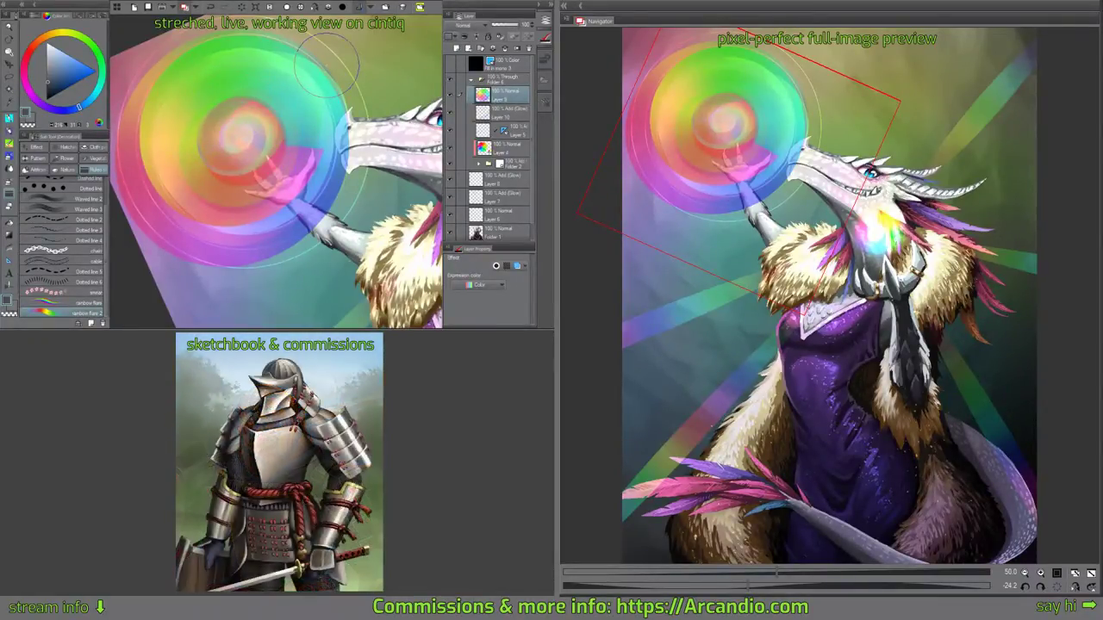
Paint a solid red-to-yellow swirl at the orb's centre and a wide translucent rainbow ring around the orb.
drag(341, 106, 324, 142)
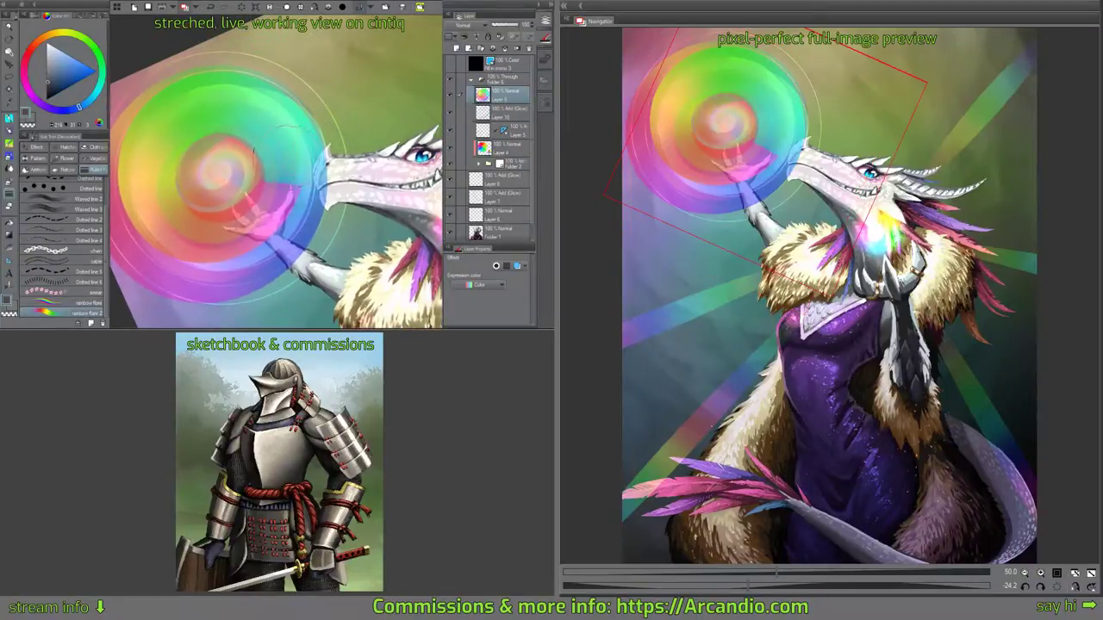
mouse_move(303, 183)
mouse_down()
mouse_move(240, 131)
mouse_move(200, 125)
mouse_move(237, 138)
mouse_move(257, 183)
mouse_move(215, 131)
mouse_move(232, 151)
mouse_move(224, 143)
mouse_move(243, 129)
mouse_move(226, 142)
mouse_move(228, 129)
mouse_move(231, 155)
mouse_move(228, 129)
mouse_move(231, 155)
mouse_move(198, 103)
mouse_move(249, 138)
mouse_move(168, 129)
mouse_move(228, 148)
mouse_up()
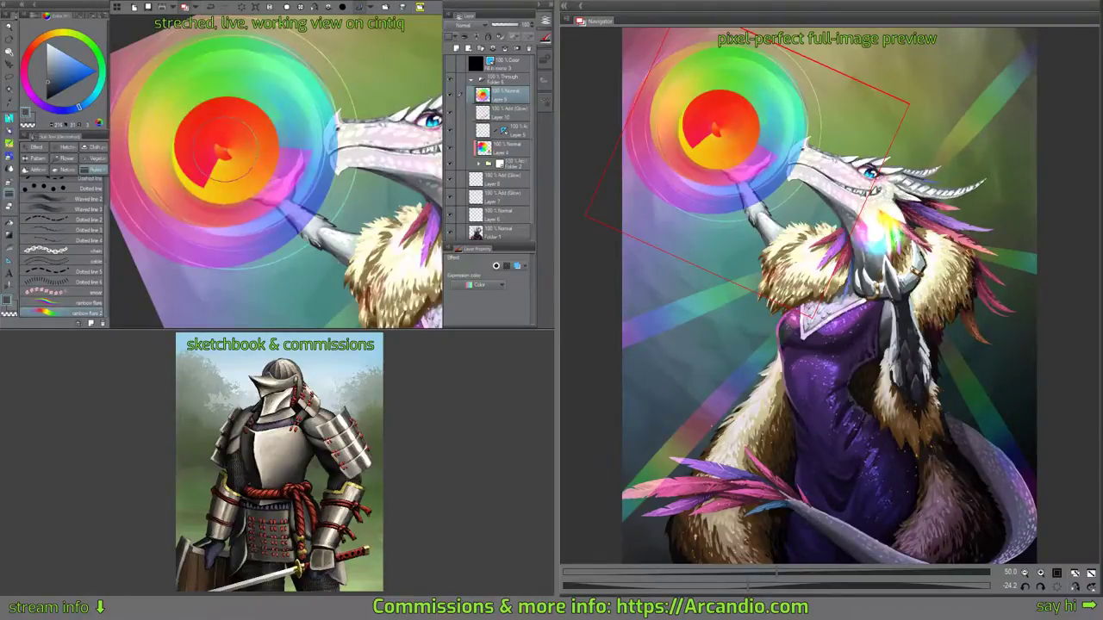
drag(310, 151, 335, 150)
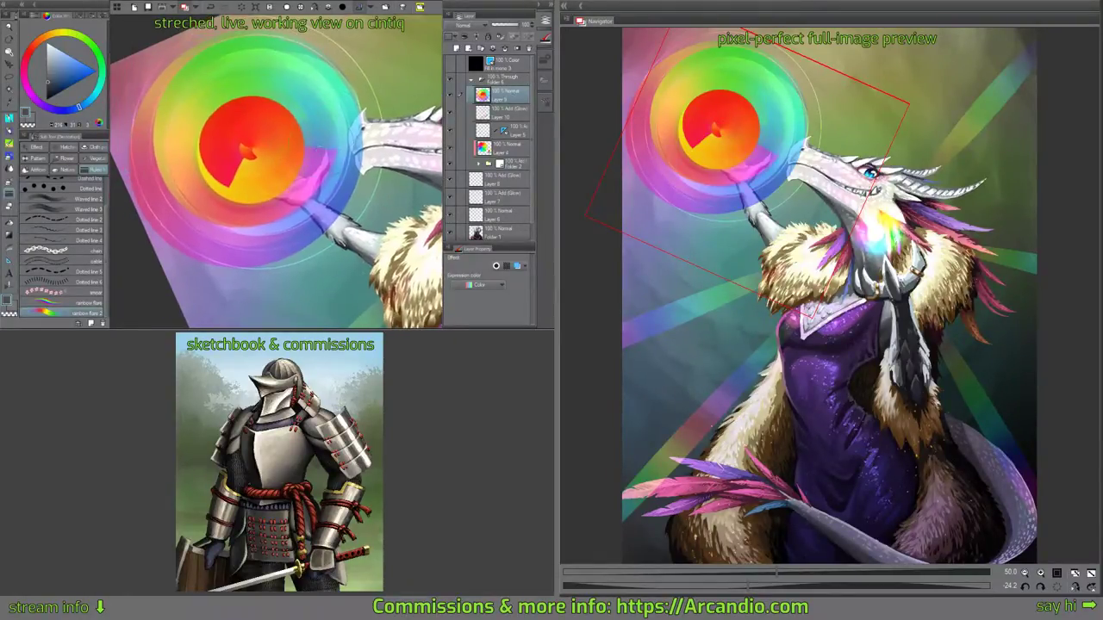
mouse_move(239, 204)
mouse_down()
mouse_move(200, 46)
mouse_move(131, 220)
mouse_move(136, 108)
mouse_move(285, 53)
mouse_up()
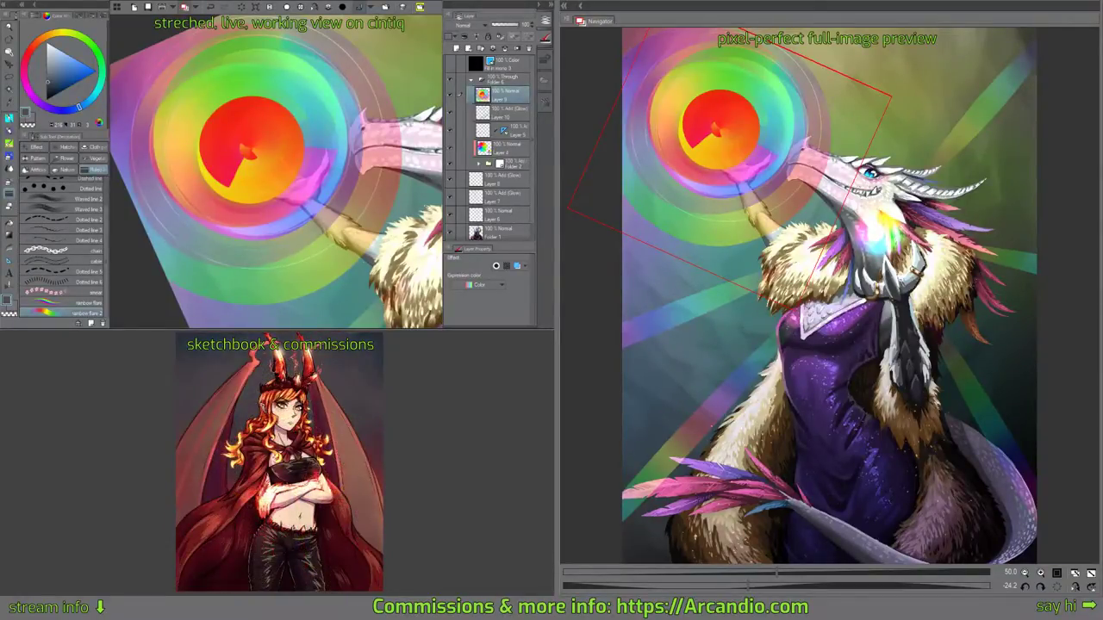
drag(293, 173, 303, 179)
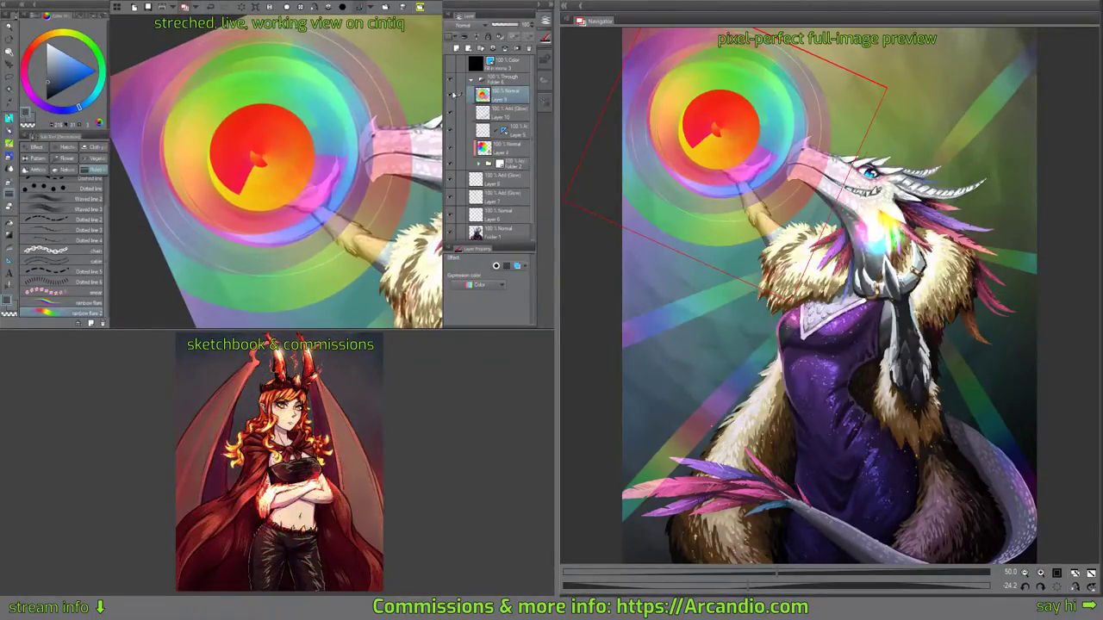
Compare the orb with and without the rainbow swirl Layer 9, and move that layer below Folder 1, behind the dragon.
click(451, 96)
click(451, 96)
drag(372, 154, 351, 156)
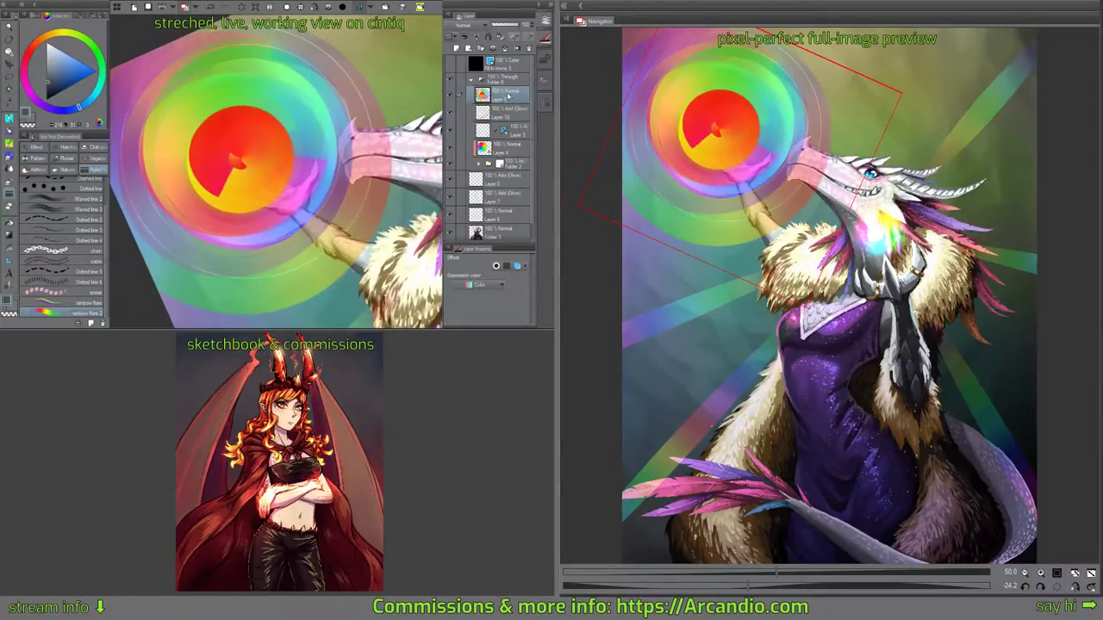
drag(509, 101, 505, 218)
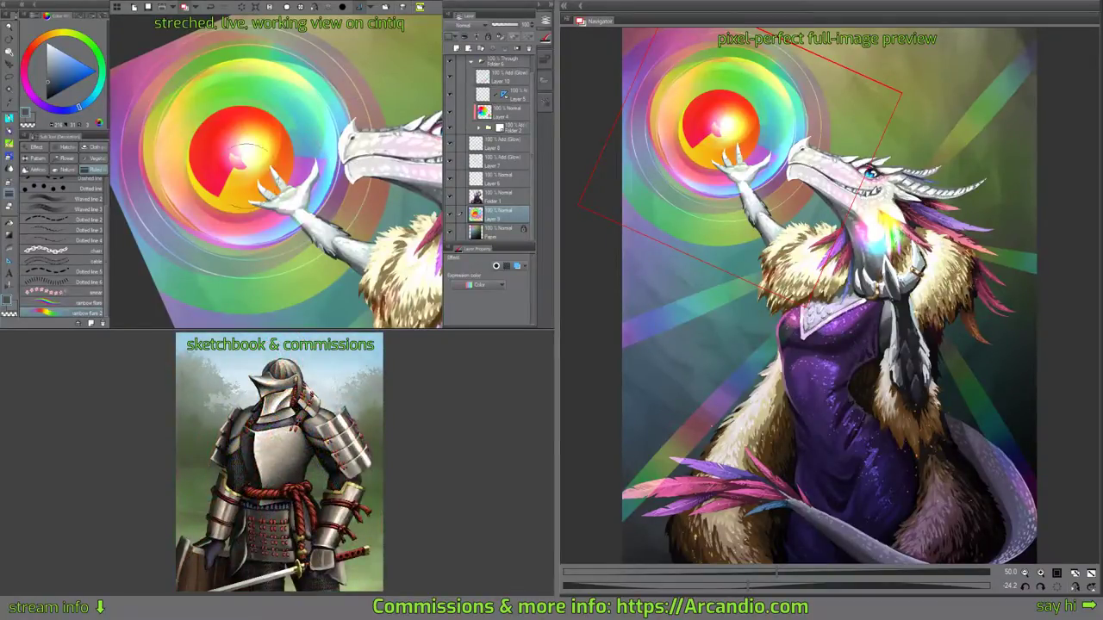
Paint a purple-and-blue swirl into the orb's centre on Layer 9, and add a new layer above it.
mouse_move(250, 168)
mouse_down()
mouse_move(259, 156)
mouse_move(245, 159)
mouse_move(232, 187)
mouse_move(248, 134)
mouse_move(263, 160)
mouse_move(219, 173)
mouse_move(245, 169)
mouse_move(249, 152)
mouse_up()
key(ctrl+z)
key(ctrl+z)
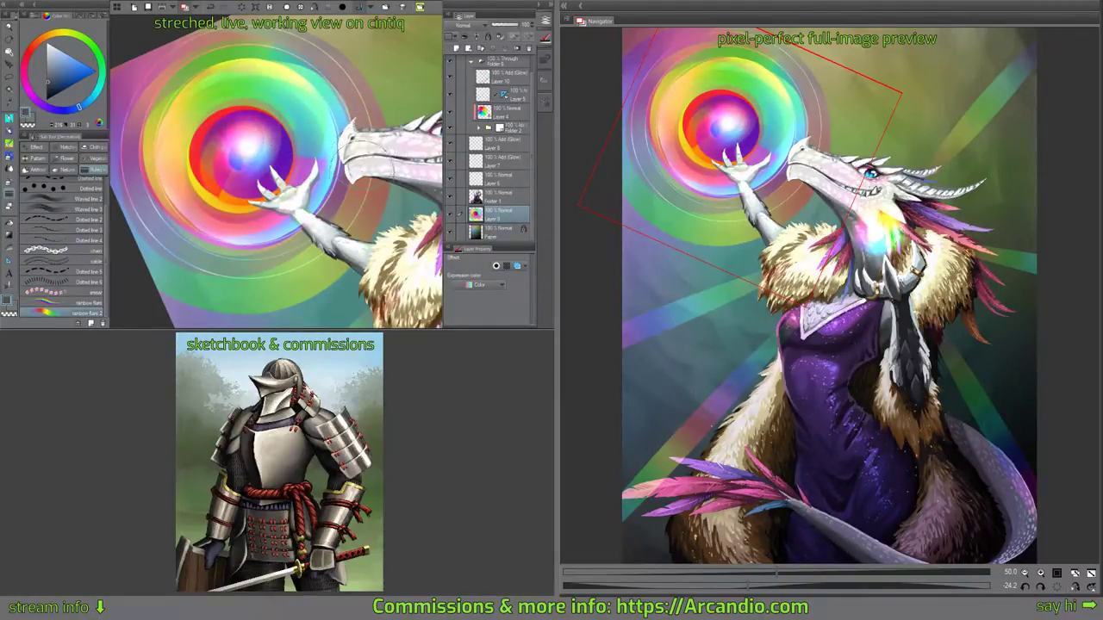
drag(324, 198, 313, 198)
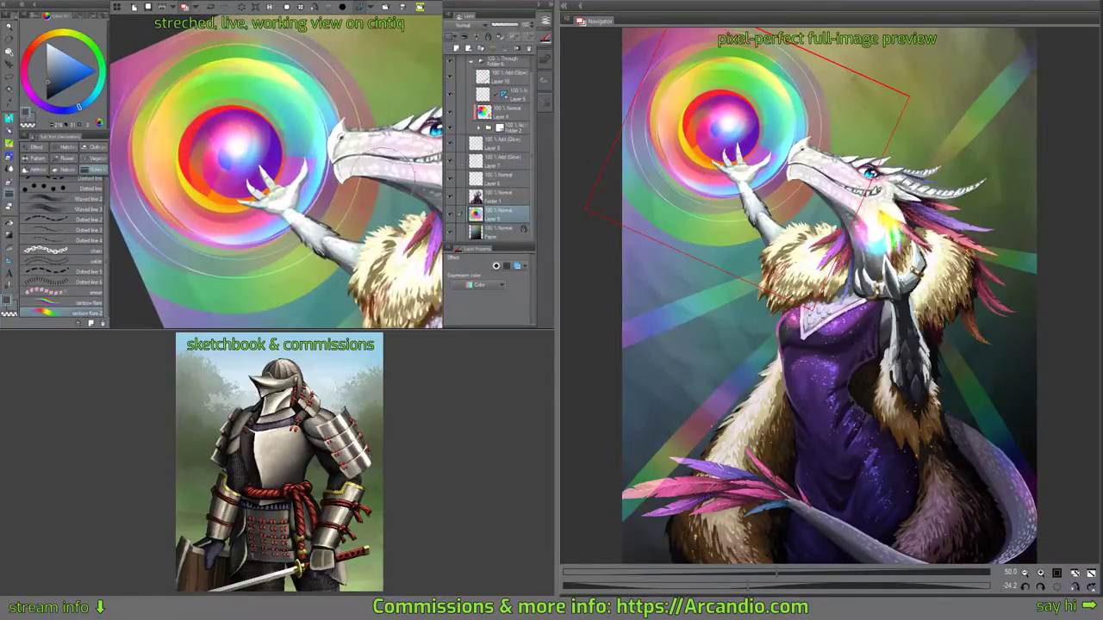
click(457, 52)
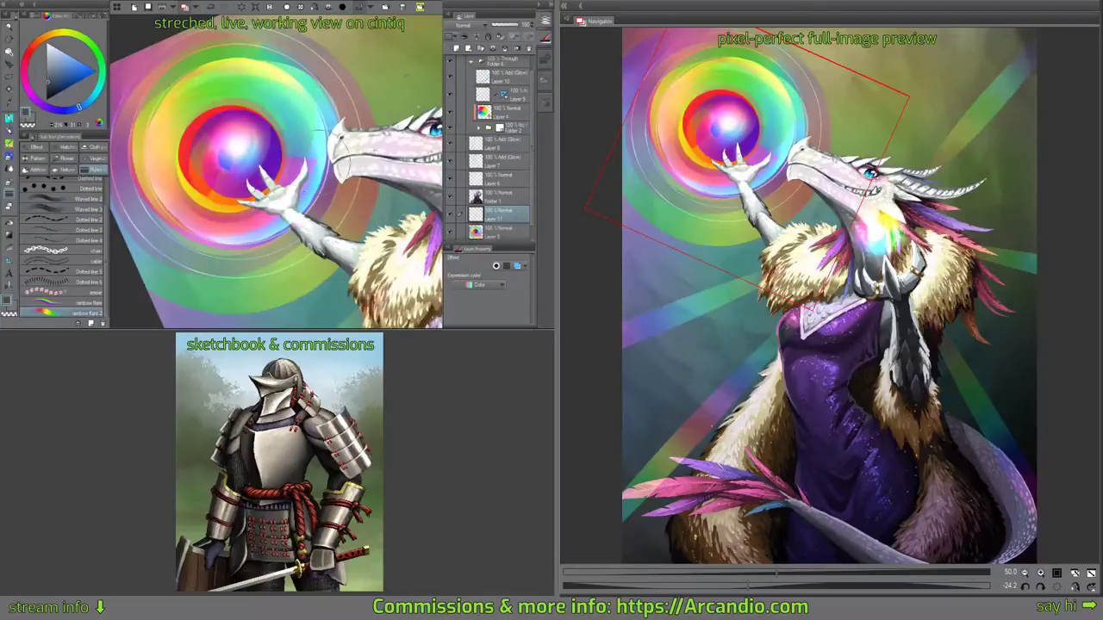
Try painting a large saturated rainbow ring around the orb on the new layer, and undo it.
scroll(334, 164, down, 3)
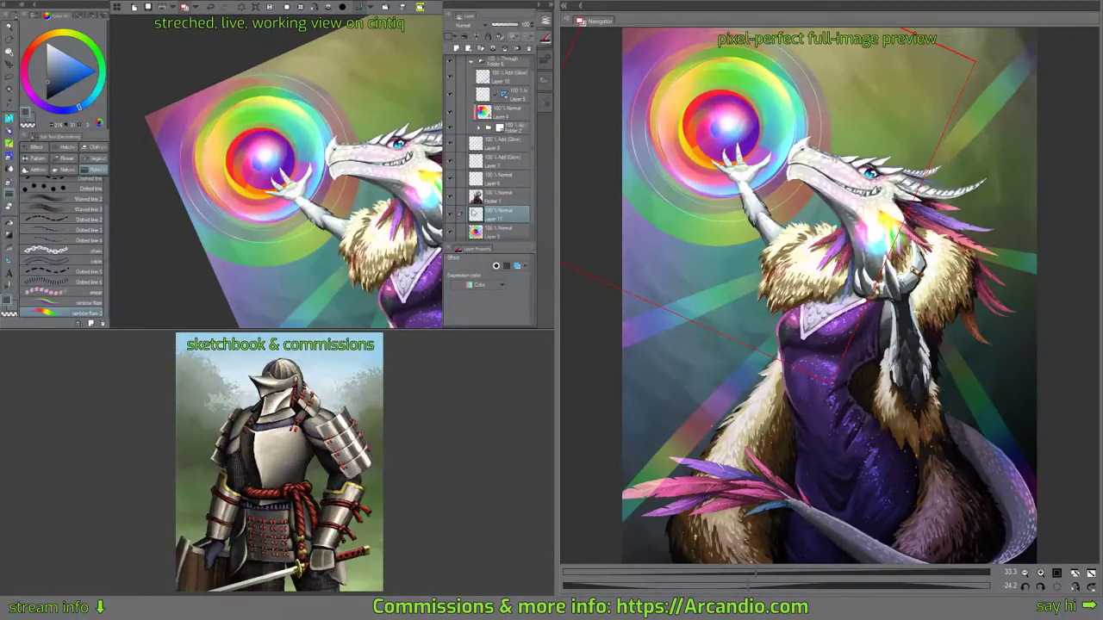
mouse_move(284, 189)
mouse_down()
mouse_move(270, 177)
mouse_move(280, 193)
mouse_up()
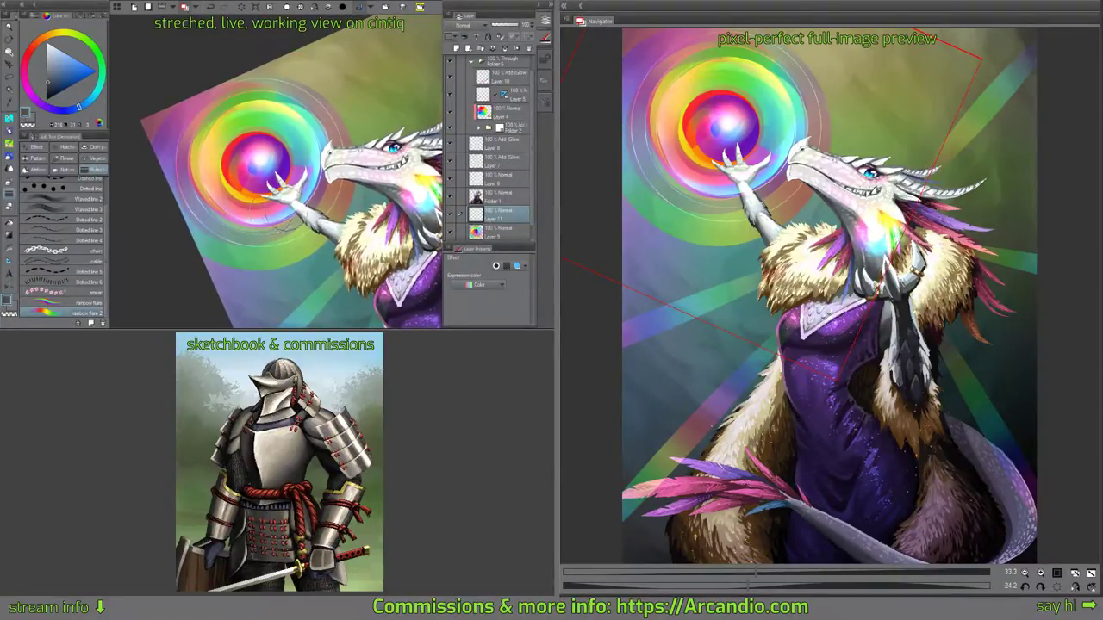
mouse_move(216, 232)
mouse_down()
mouse_move(198, 181)
mouse_move(341, 107)
mouse_move(268, 259)
mouse_move(284, 310)
mouse_up()
key(ctrl+z)
mouse_move(191, 180)
mouse_down()
mouse_move(283, 80)
mouse_move(305, 238)
mouse_move(300, 135)
mouse_up()
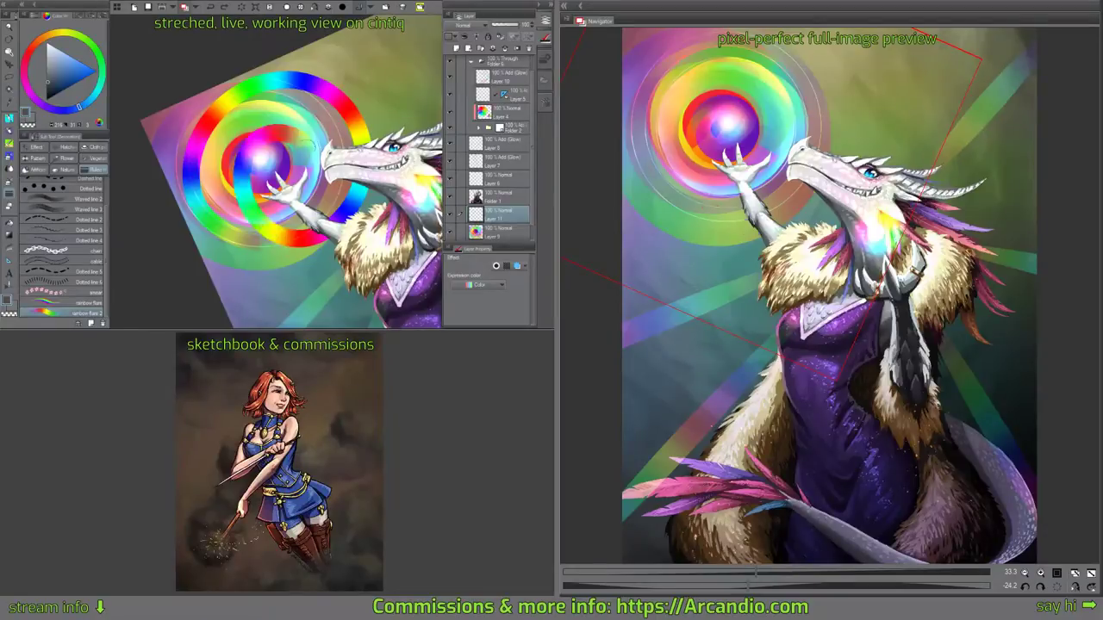
key(ctrl+z)
drag(318, 175, 322, 197)
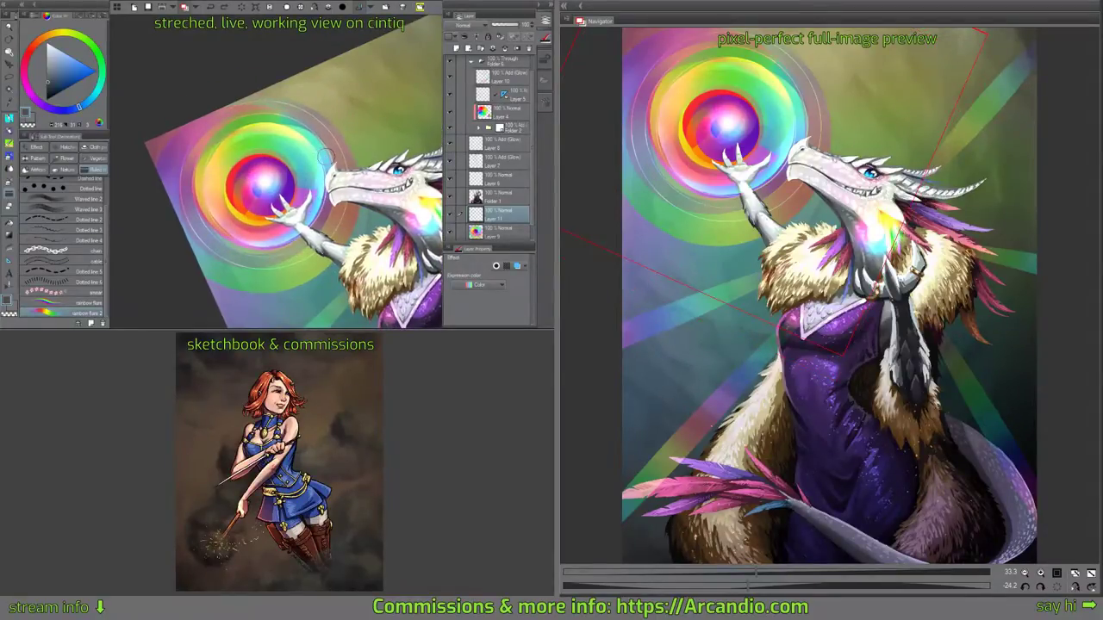
Try the striped rainbow flare brush in a spiral around the orb, and undo the strokes.
click(74, 305)
mouse_move(206, 207)
mouse_down()
mouse_move(331, 168)
mouse_move(235, 260)
mouse_up()
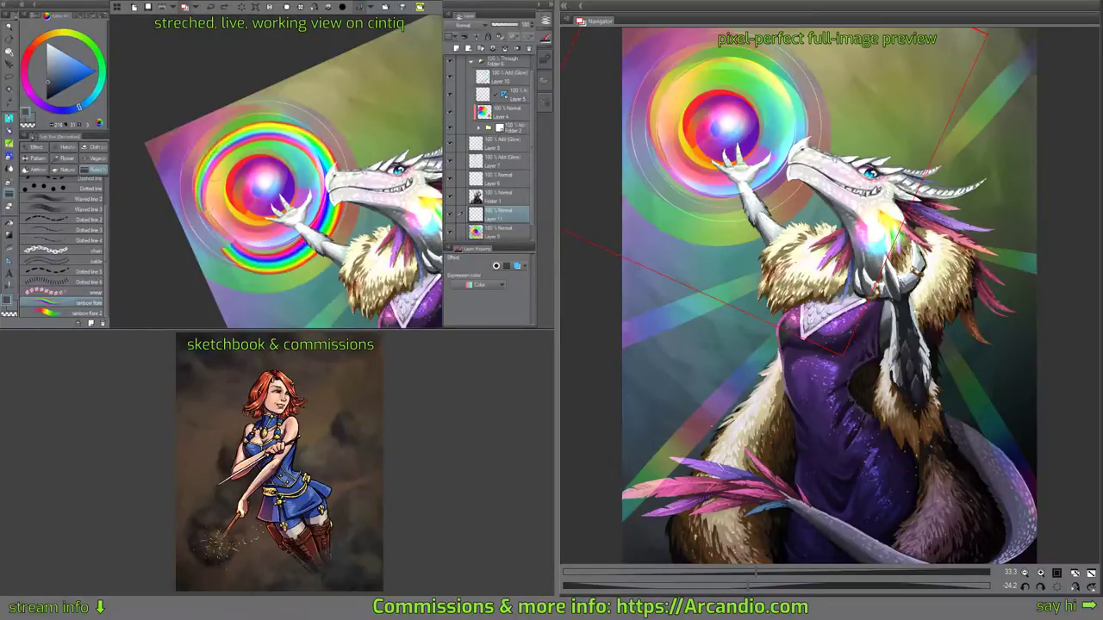
key(ctrl+z)
mouse_move(206, 219)
mouse_down()
mouse_move(211, 145)
mouse_move(349, 177)
mouse_move(197, 191)
mouse_move(339, 136)
mouse_move(226, 203)
mouse_move(291, 203)
mouse_move(264, 179)
mouse_up()
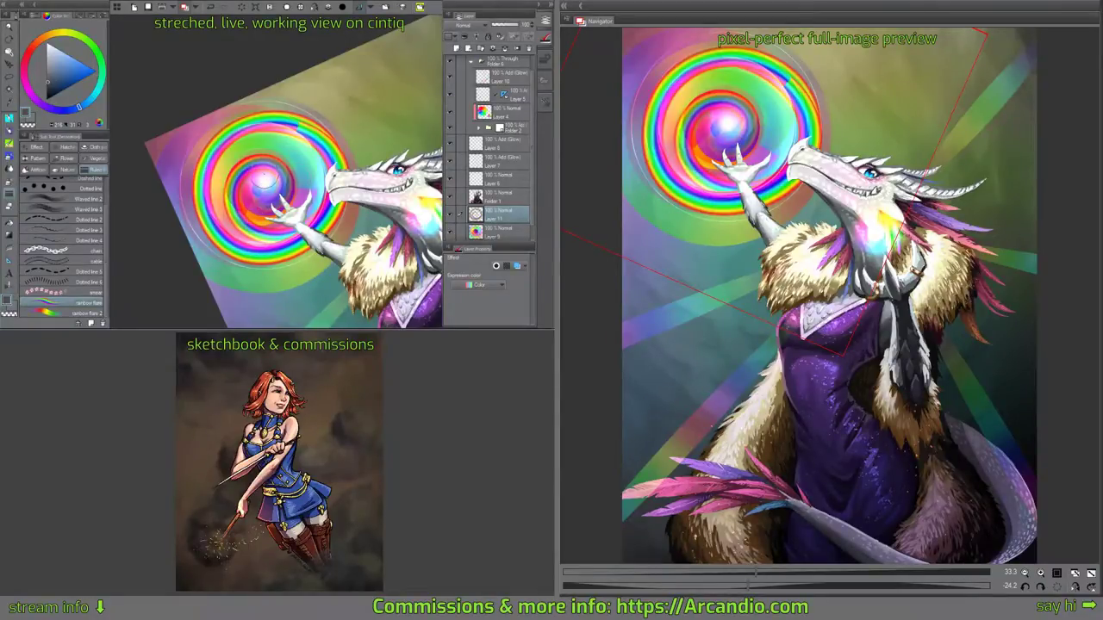
key(ctrl+z)
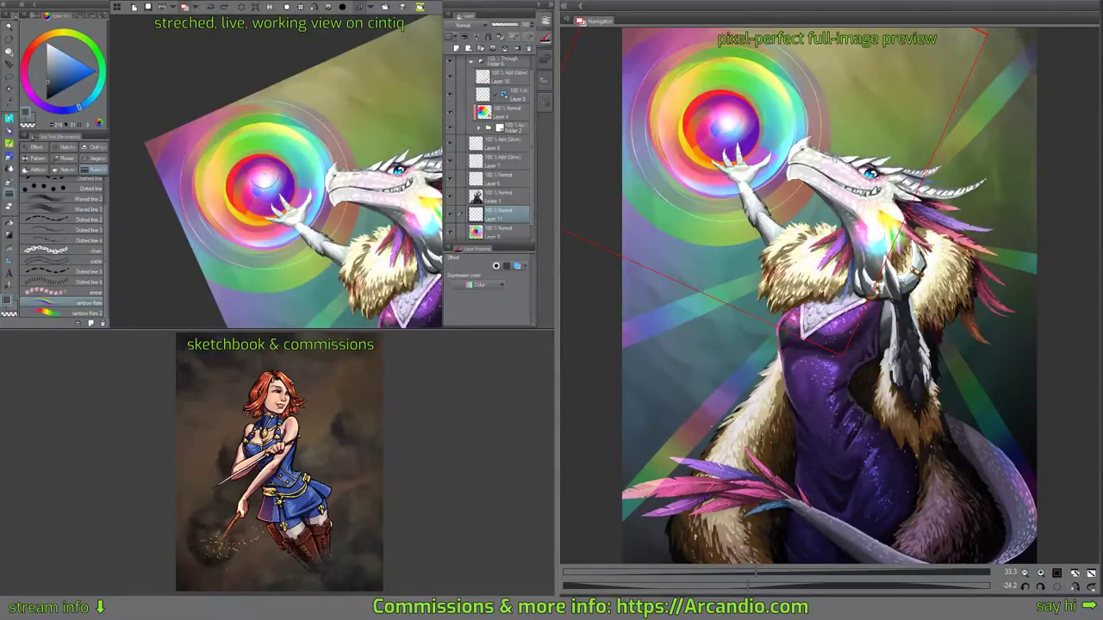
Try striped rainbow strokes over the background between the orb and the horns, and undo them.
drag(332, 128, 436, 77)
mouse_move(386, 137)
mouse_down()
mouse_move(345, 164)
mouse_move(331, 146)
mouse_move(391, 108)
mouse_up()
key(ctrl+z)
key(ctrl+z)
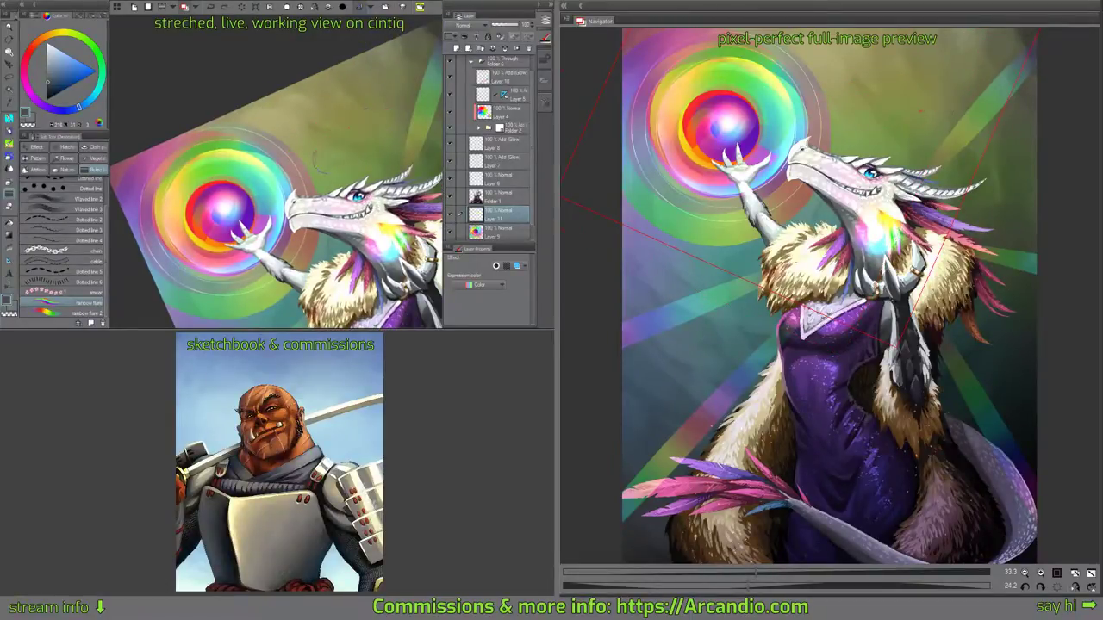
mouse_move(312, 176)
mouse_down()
mouse_move(372, 121)
mouse_move(357, 148)
mouse_move(327, 137)
mouse_up()
key(ctrl+z)
key(ctrl+z)
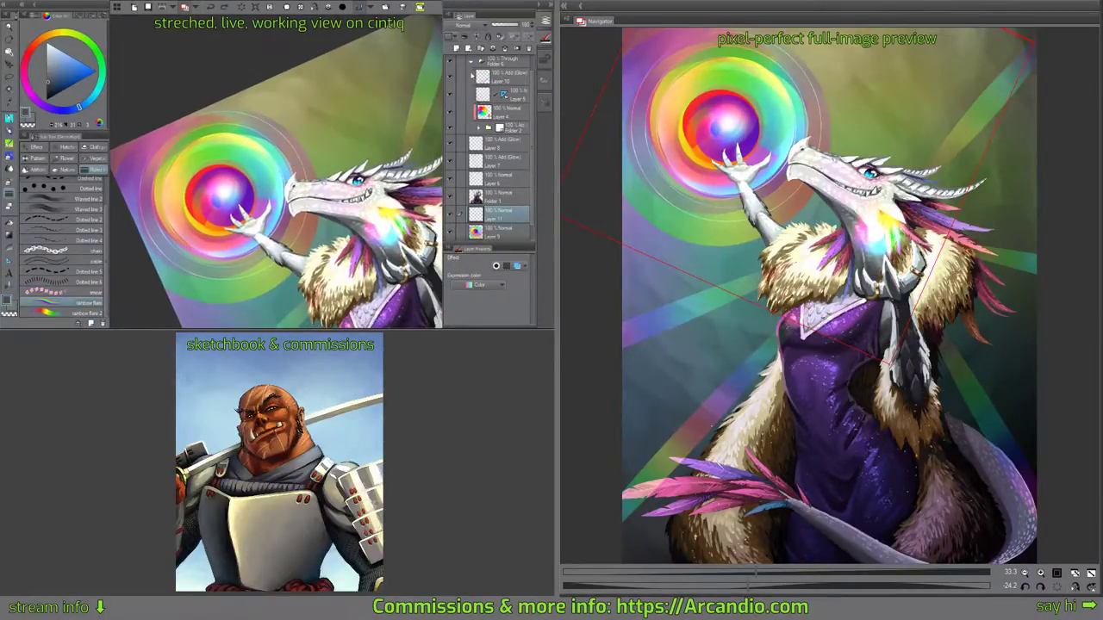
Compare the painting with and without Layer 4, and add a new layer directly above it.
click(449, 113)
click(450, 114)
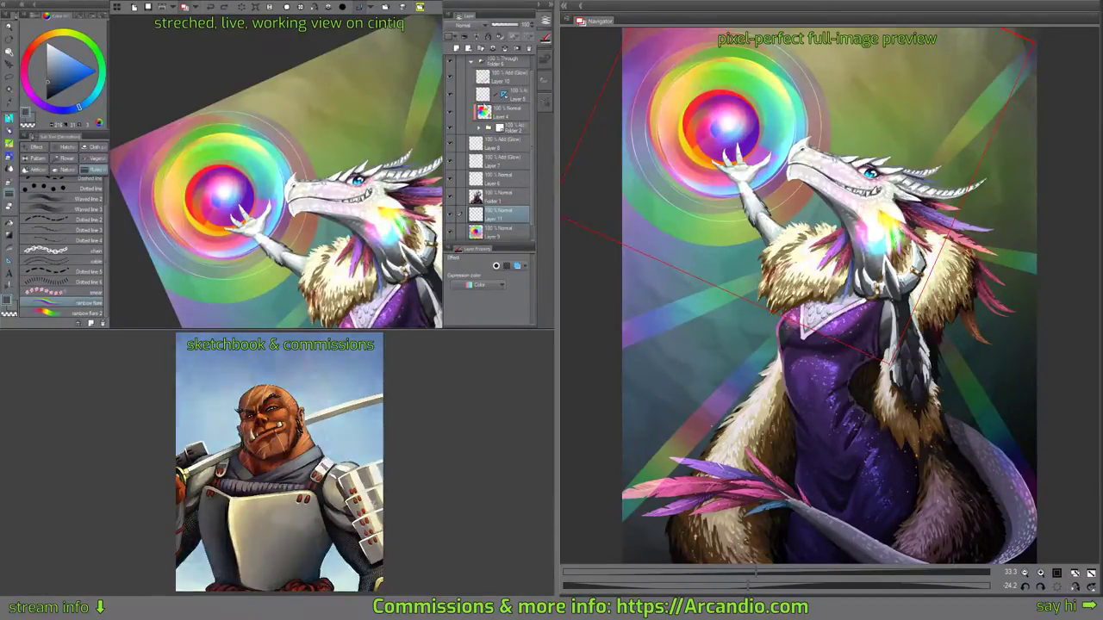
click(495, 110)
drag(379, 213, 360, 217)
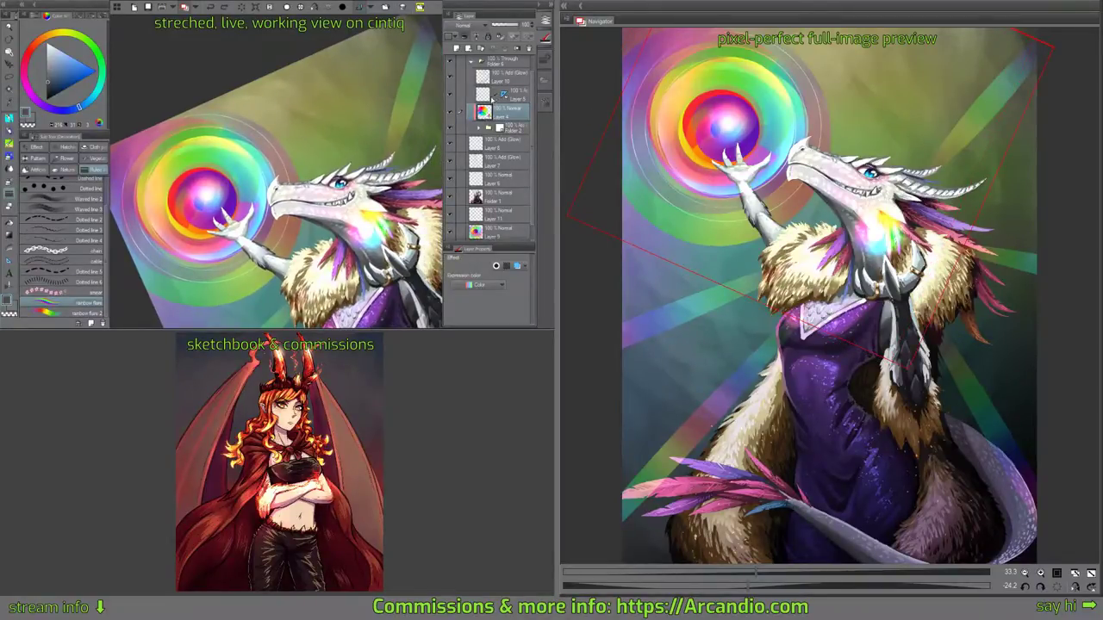
click(456, 49)
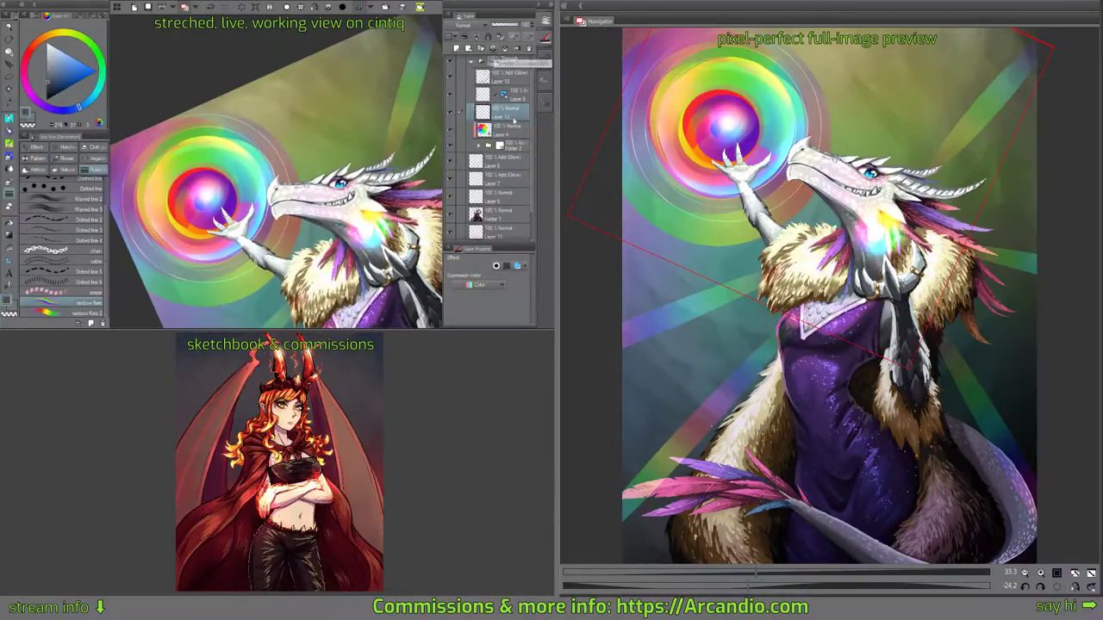
Try painting a small striped rainbow spiral over the glow at the dragon's throat, and undo it.
mouse_move(379, 233)
mouse_down()
mouse_move(365, 236)
mouse_move(376, 234)
mouse_move(365, 224)
mouse_up()
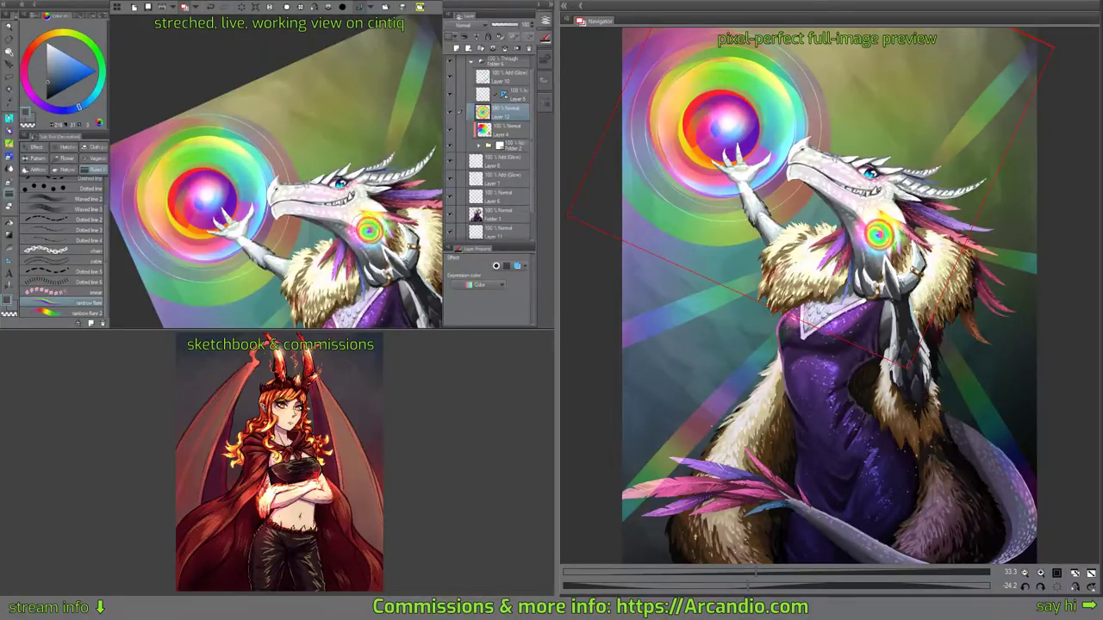
drag(370, 233, 317, 221)
key(ctrl+z)
key(ctrl+z)
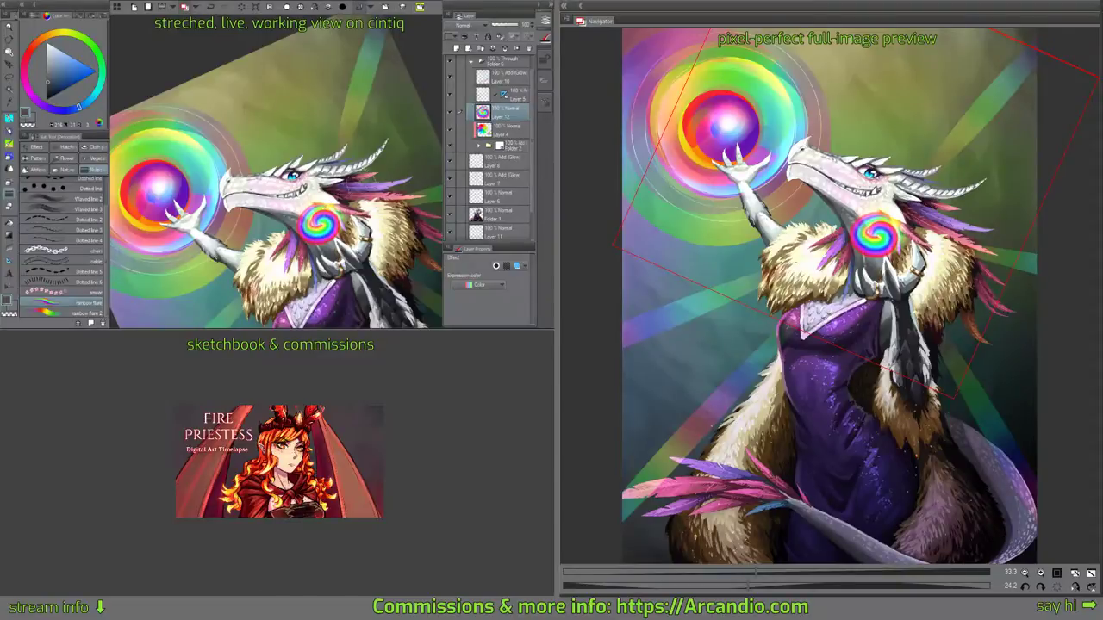
key(ctrl+z)
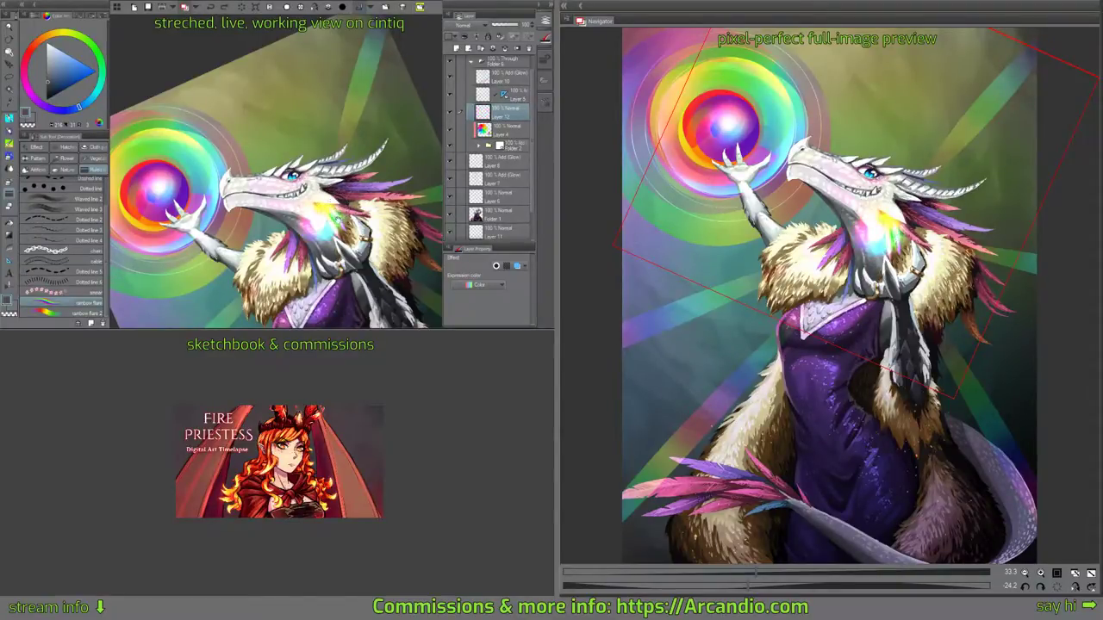
Try a straight rainbow stripe from the throat glow toward the background behind the horns, and undo it.
mouse_move(337, 220)
mouse_down()
mouse_move(356, 222)
mouse_move(370, 164)
mouse_move(355, 213)
mouse_up()
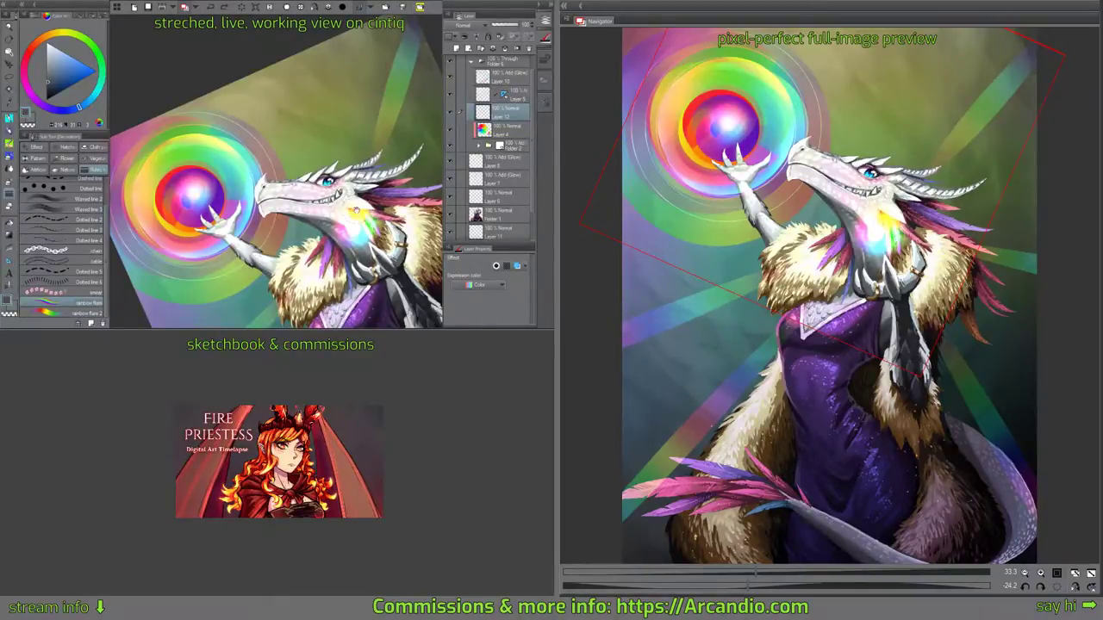
mouse_move(355, 211)
mouse_down()
mouse_move(372, 207)
mouse_move(353, 203)
mouse_up()
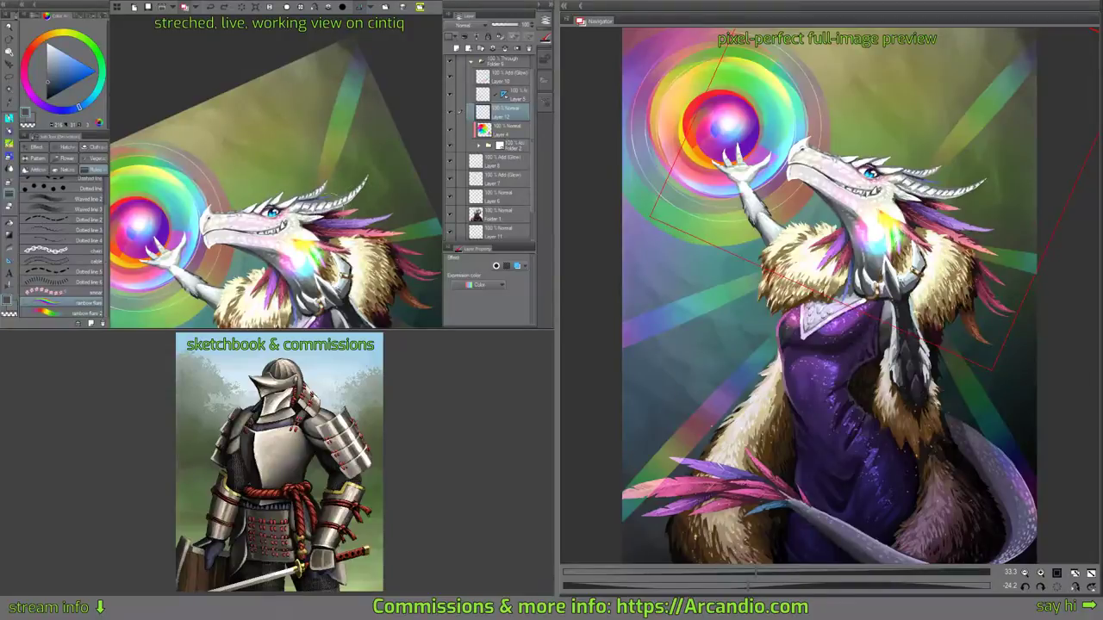
drag(306, 253, 401, 93)
key(ctrl+z)
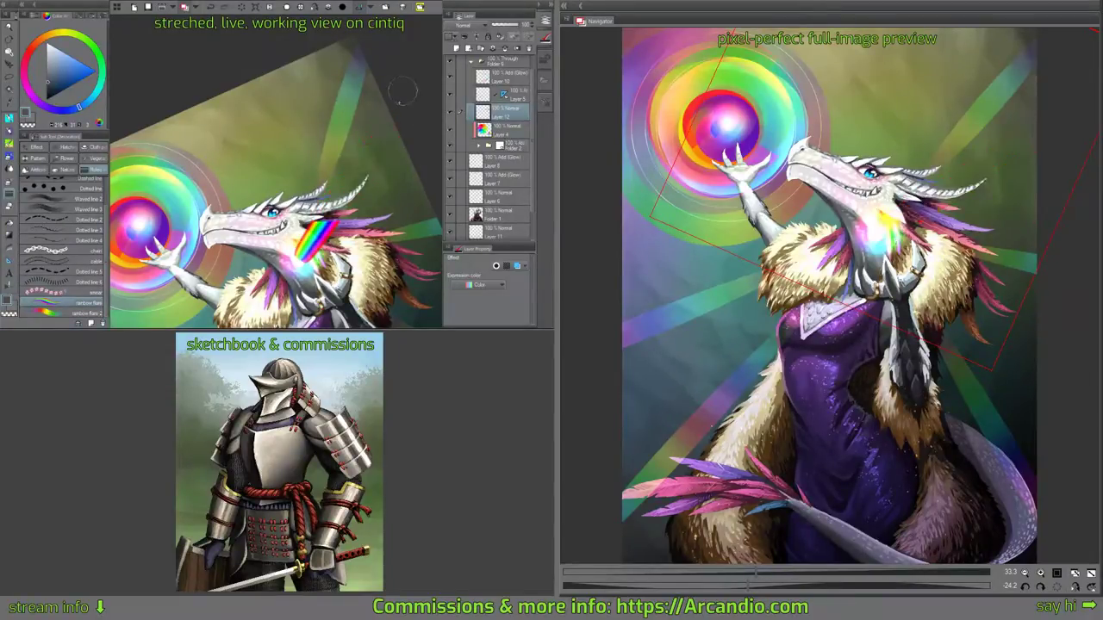
key(ctrl+z)
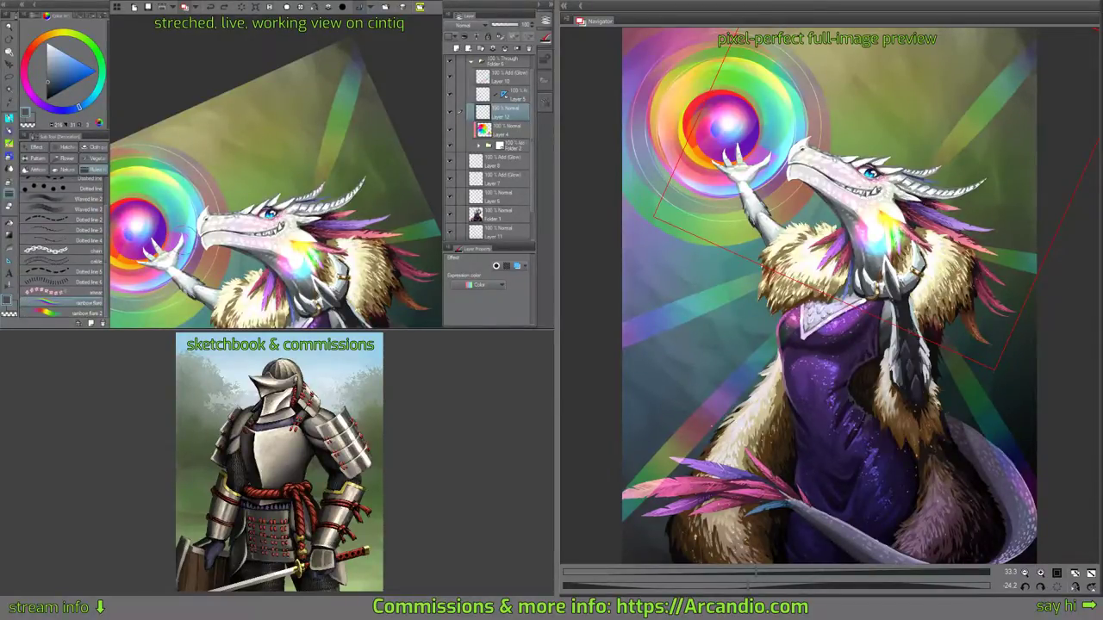
Move the ruler from the Add (Glow) layer below Layer 10 onto Layer 12, and make Layer 12 active.
click(507, 95)
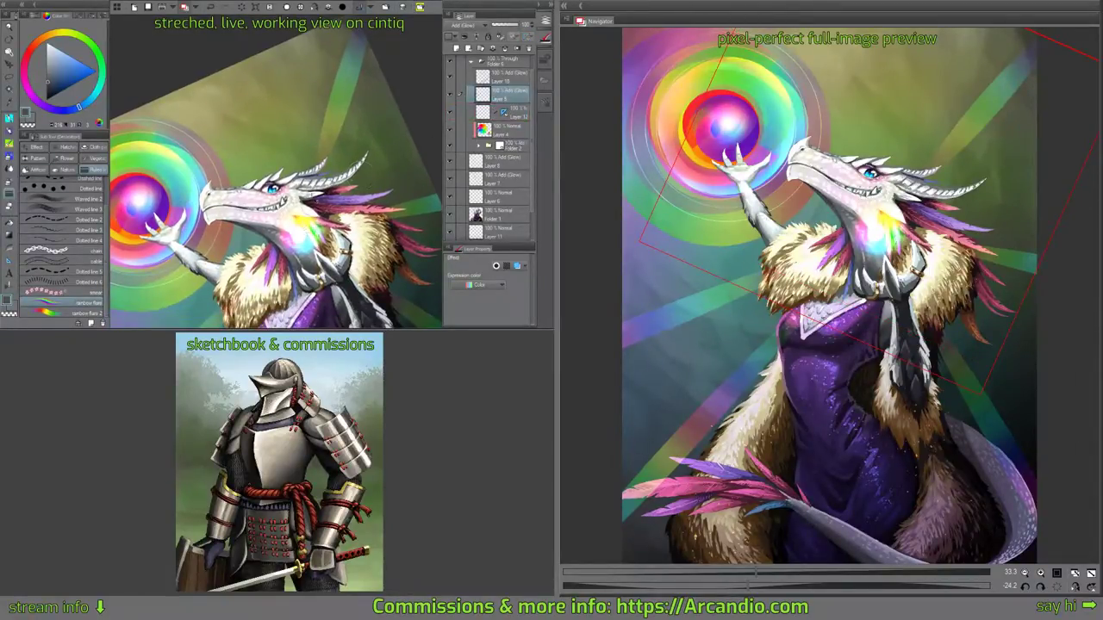
drag(303, 212, 393, 89)
key(ctrl+z)
click(515, 113)
Paint thin rainbow rays along the ruler from the throat glow out across the background above the dragon's head.
drag(297, 226, 408, 129)
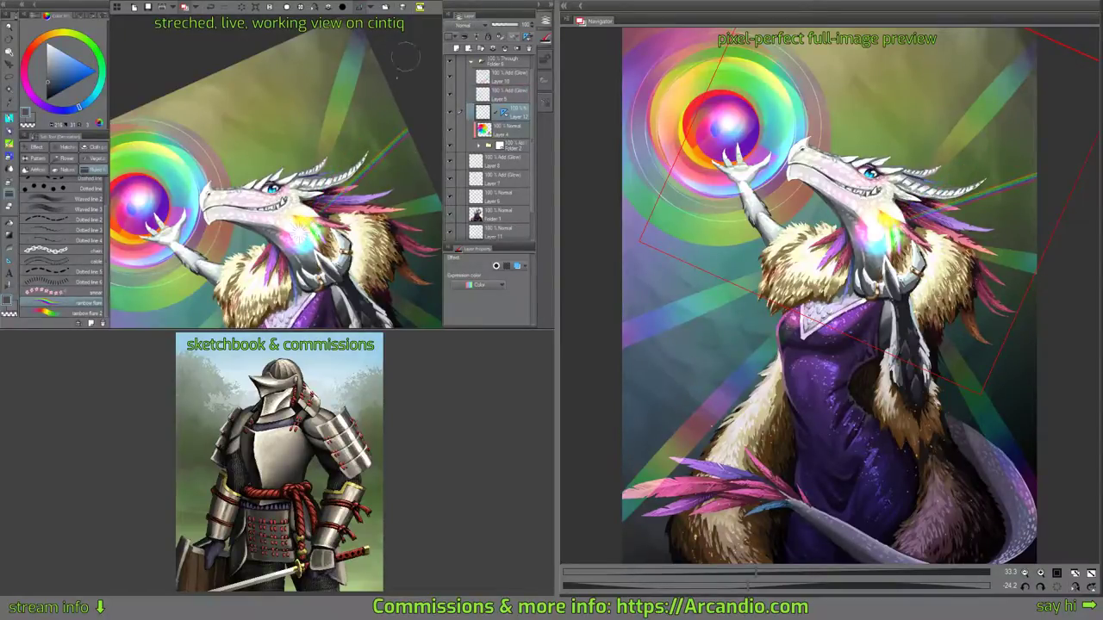
drag(298, 226, 316, 55)
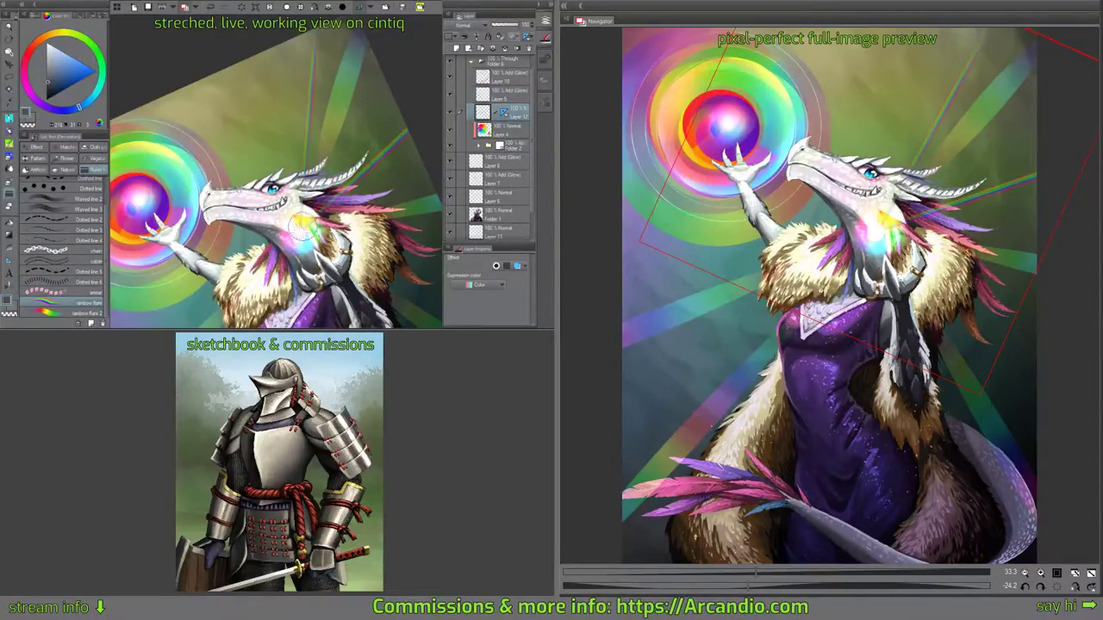
drag(302, 226, 380, 71)
drag(301, 226, 373, 68)
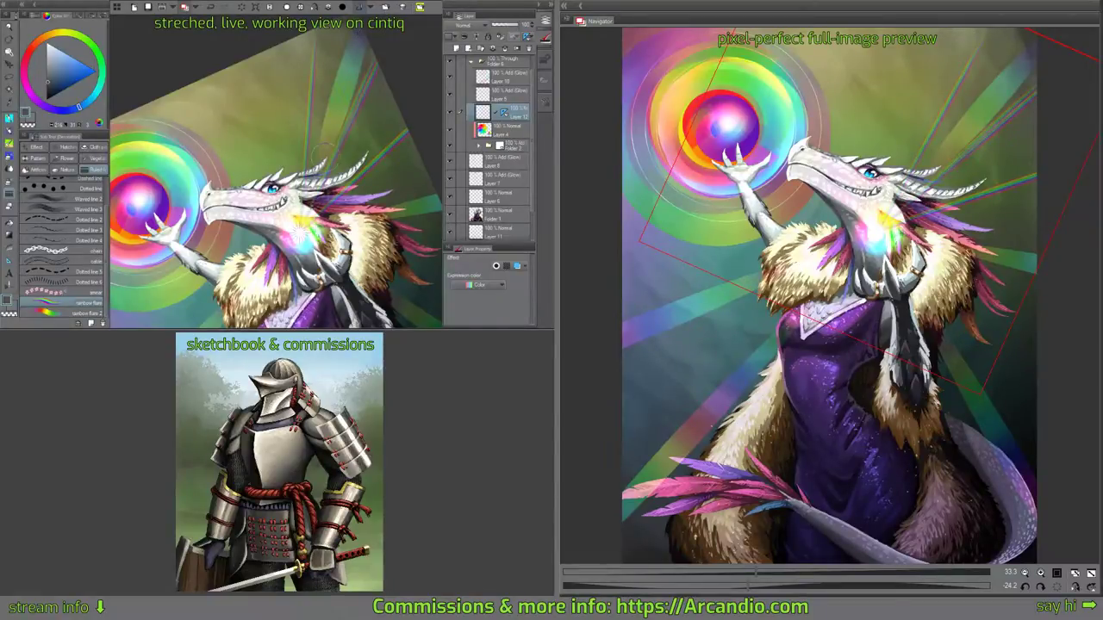
drag(297, 226, 230, 112)
key(ctrl+z)
Try painting wide rainbow beams from the throat glow down across the dress and tail, and undo them.
drag(299, 230, 366, 289)
mouse_move(358, 249)
mouse_down()
mouse_move(277, 156)
mouse_move(259, 182)
mouse_move(355, 265)
mouse_up()
key(ctrl+z)
key(ctrl+z)
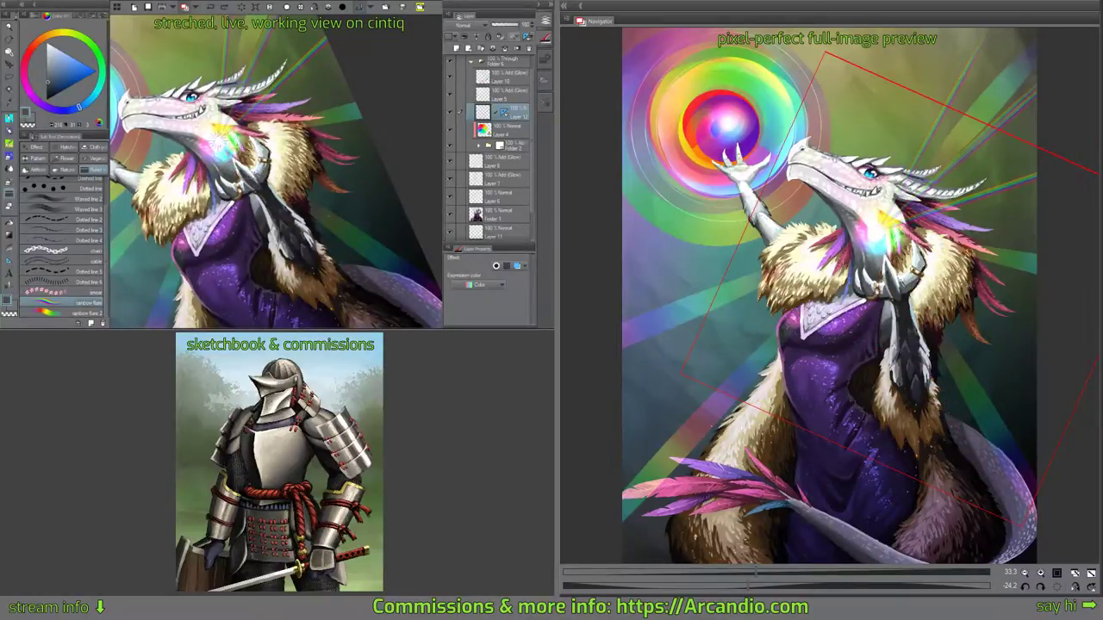
drag(226, 145, 429, 320)
key(ctrl+z)
mouse_move(221, 142)
mouse_down()
mouse_move(398, 232)
mouse_move(438, 284)
mouse_up()
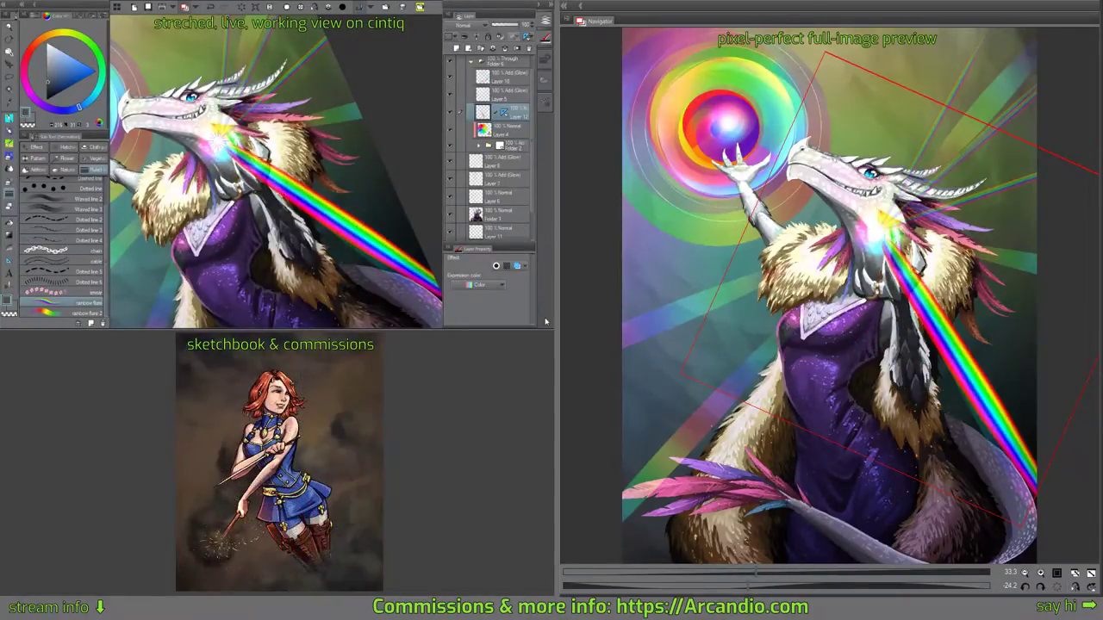
drag(285, 219, 308, 134)
drag(251, 79, 343, 319)
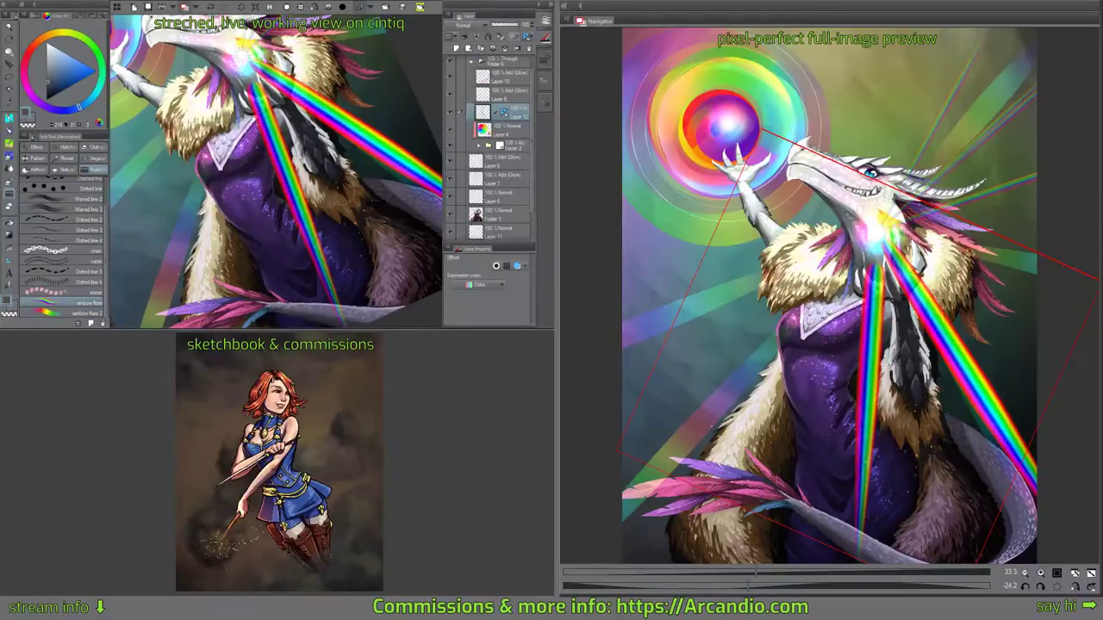
drag(315, 145, 330, 193)
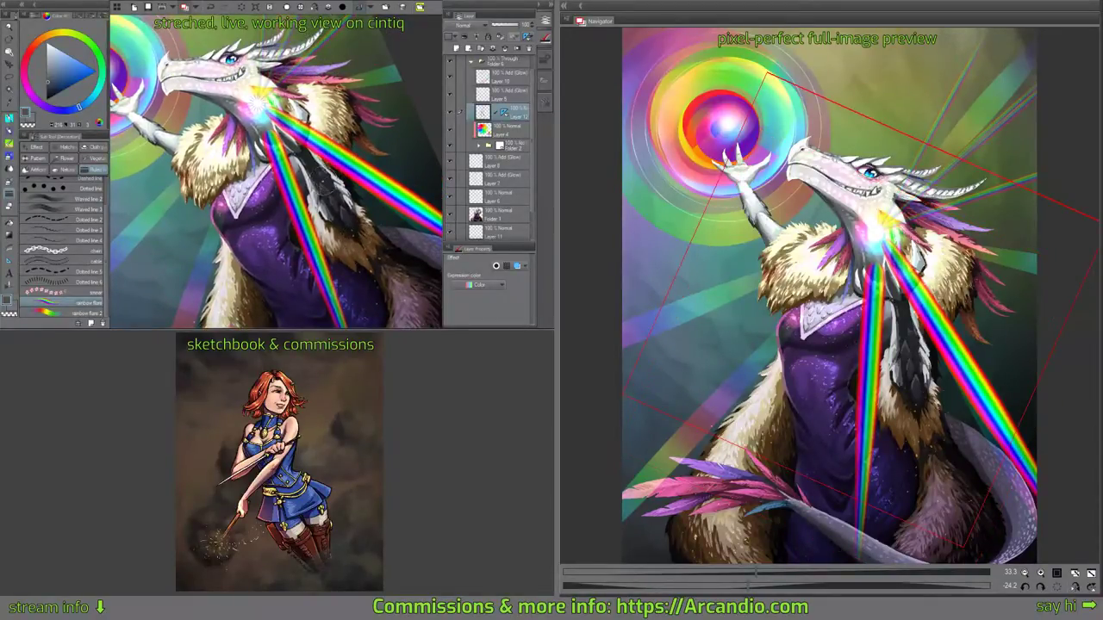
key(ctrl+z)
key(ctrl+z)
Return the ruler to the Add (Glow) layer above, and delete Layer 12 with its thin rays.
drag(357, 149, 367, 176)
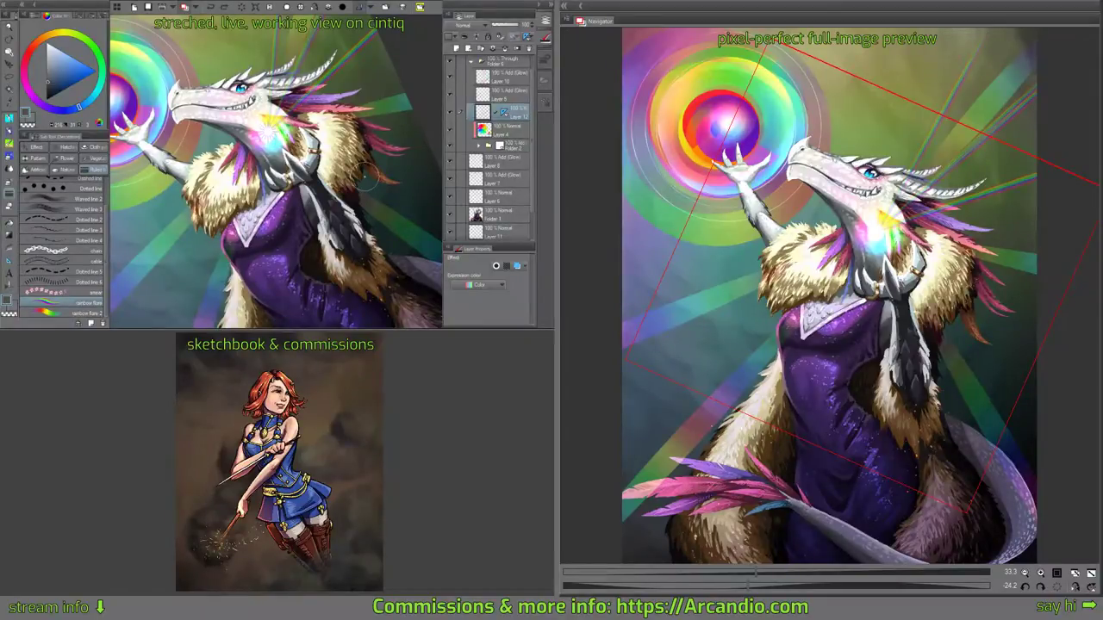
drag(506, 112, 506, 94)
click(529, 48)
Switch back to the rainbow flare 2 brush and add a new layer above the Add (Glow) layer holding the ruler.
mouse_move(285, 129)
mouse_down()
mouse_move(315, 158)
mouse_move(305, 215)
mouse_move(316, 26)
mouse_up()
click(483, 96)
click(98, 313)
key(ctrl+z)
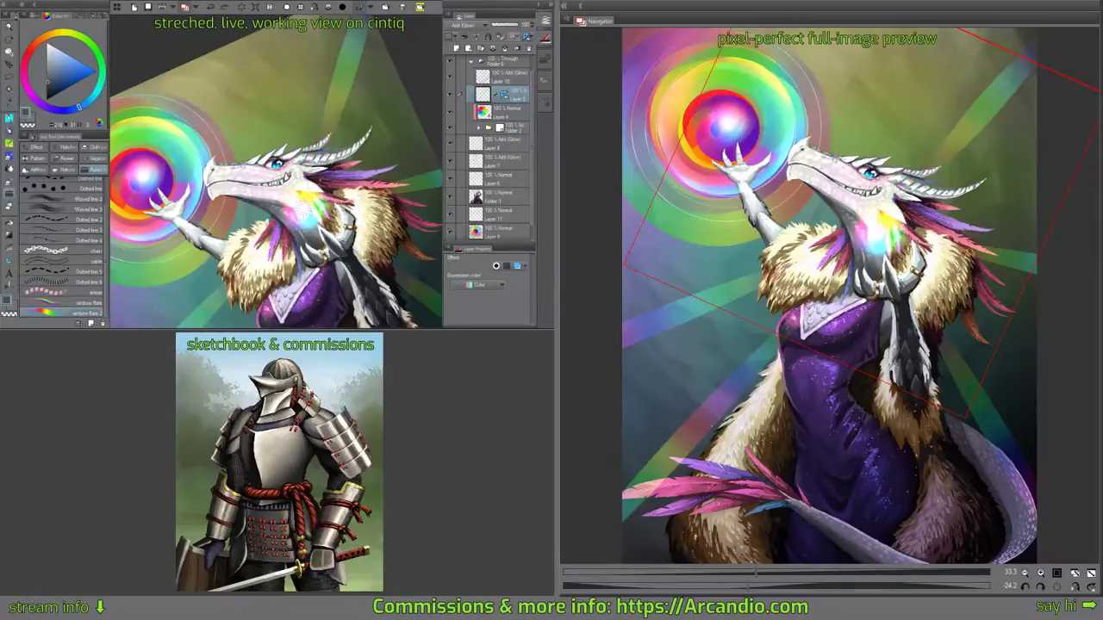
click(457, 48)
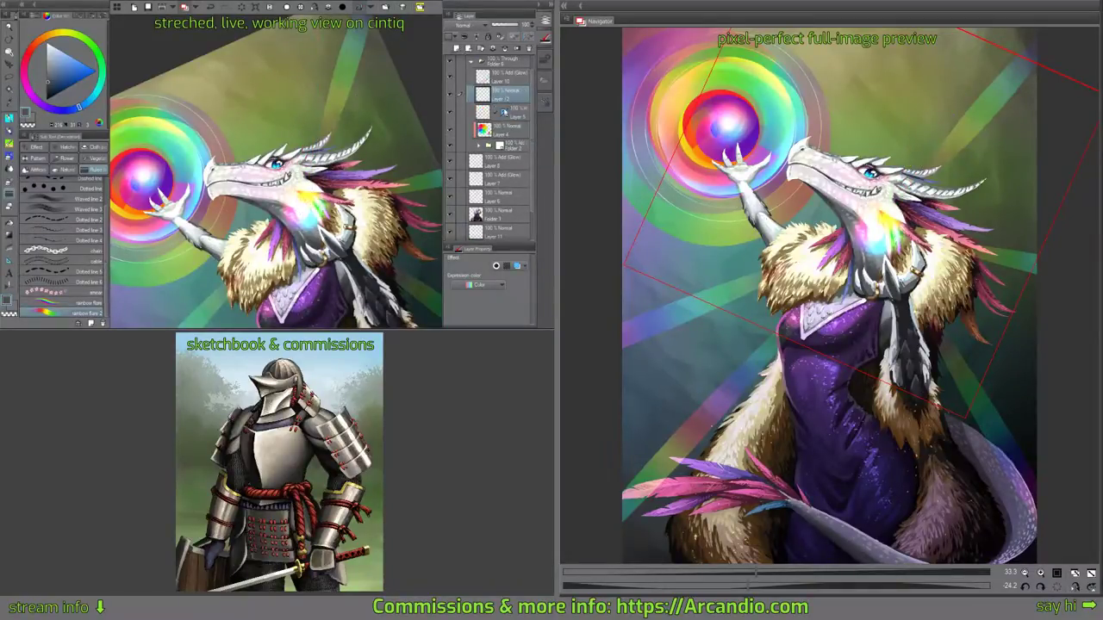
Move the ruler from the Add (Glow) layer onto the new Layer 12.
drag(505, 112, 514, 93)
Try painting short rainbow flares on the Add (Glow) layer across the background above and behind the dragon's head.
mouse_move(375, 119)
mouse_down()
mouse_move(368, 165)
mouse_move(388, 112)
mouse_up()
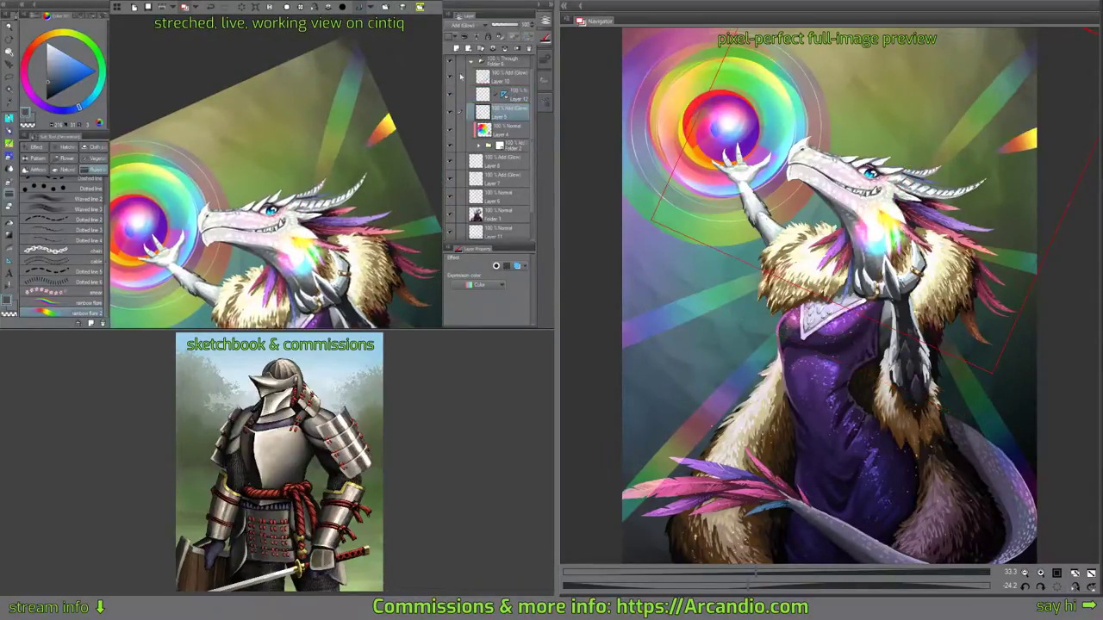
key(ctrl+z)
drag(301, 150, 316, 82)
drag(357, 151, 393, 110)
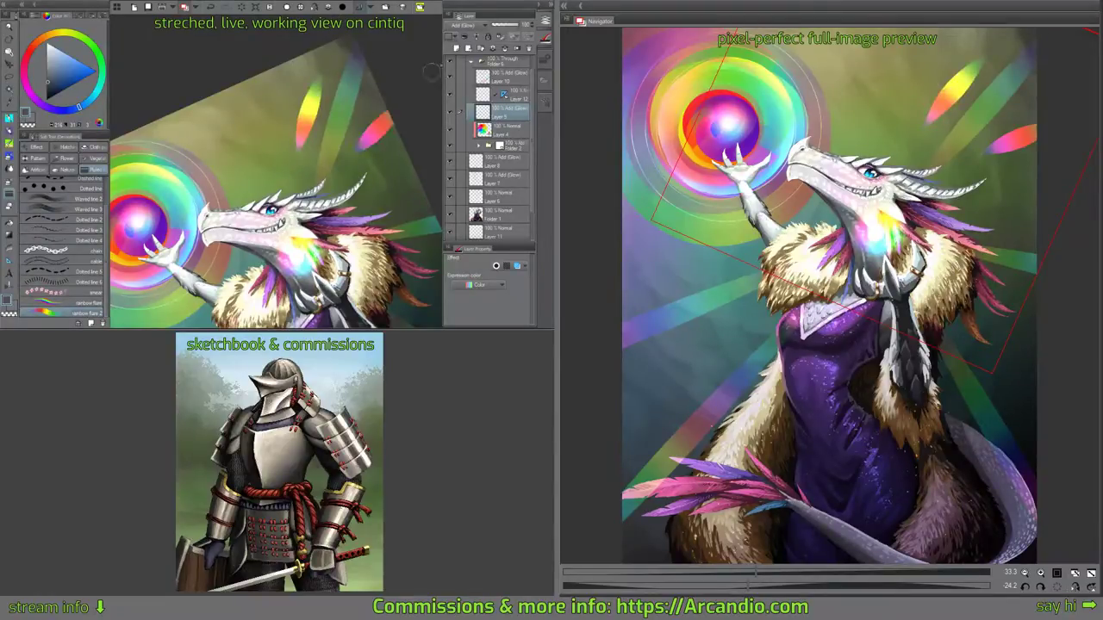
mouse_move(384, 187)
mouse_down()
mouse_move(375, 137)
mouse_move(425, 156)
mouse_up()
drag(363, 226, 402, 134)
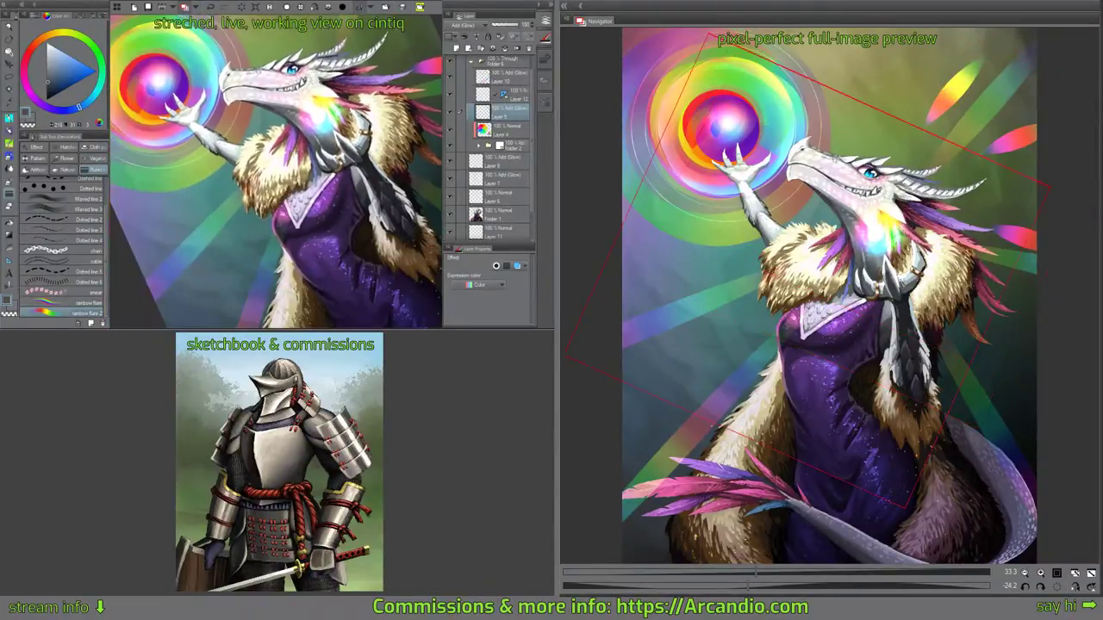
Try short rainbow flares across the background in front of the dress, and undo all flares on the Add (Glow) layer.
mouse_move(237, 245)
mouse_down()
mouse_move(209, 301)
mouse_move(307, 182)
mouse_up()
drag(259, 153, 210, 212)
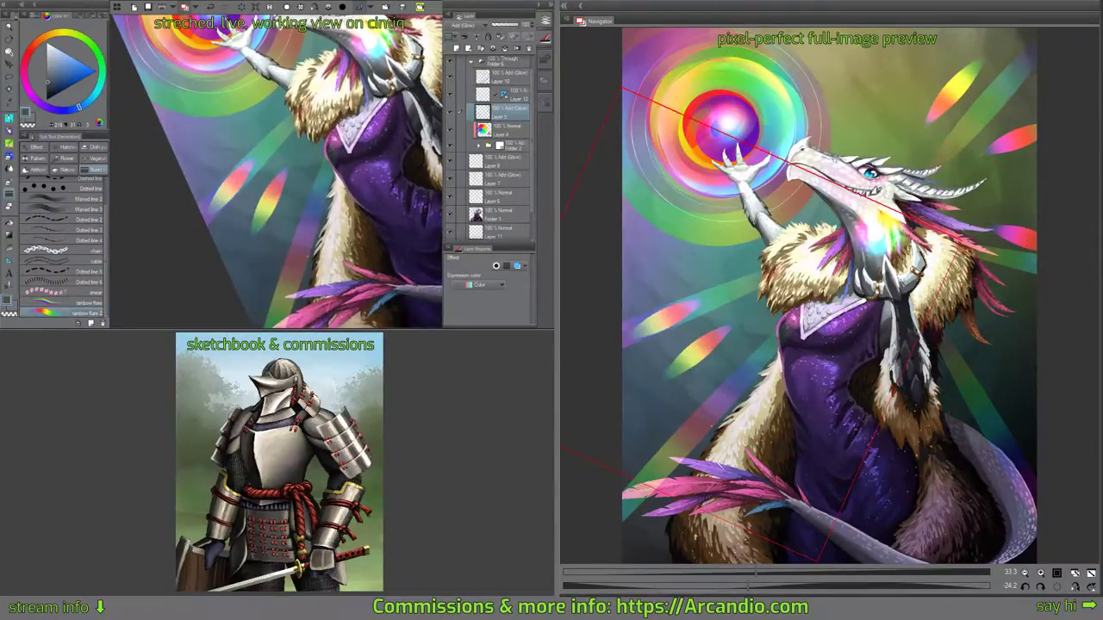
key(ctrl+z)
drag(236, 135, 139, 230)
drag(224, 168, 233, 211)
key(ctrl+z)
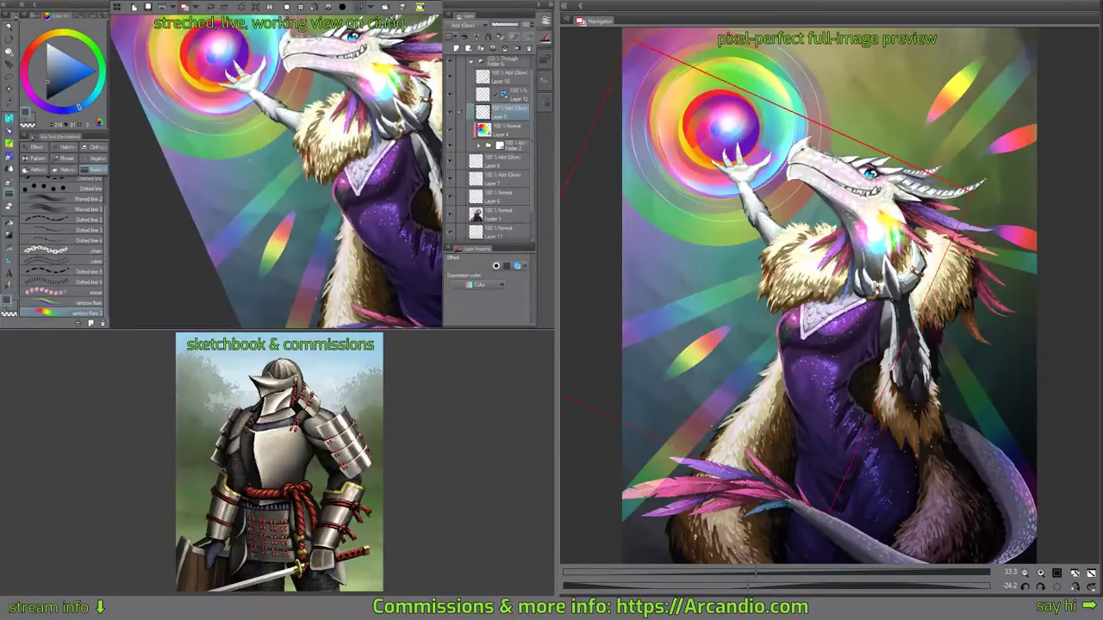
mouse_move(248, 160)
mouse_down()
mouse_move(181, 207)
mouse_move(219, 209)
mouse_move(189, 274)
mouse_up()
key(ctrl+z)
key(ctrl+z)
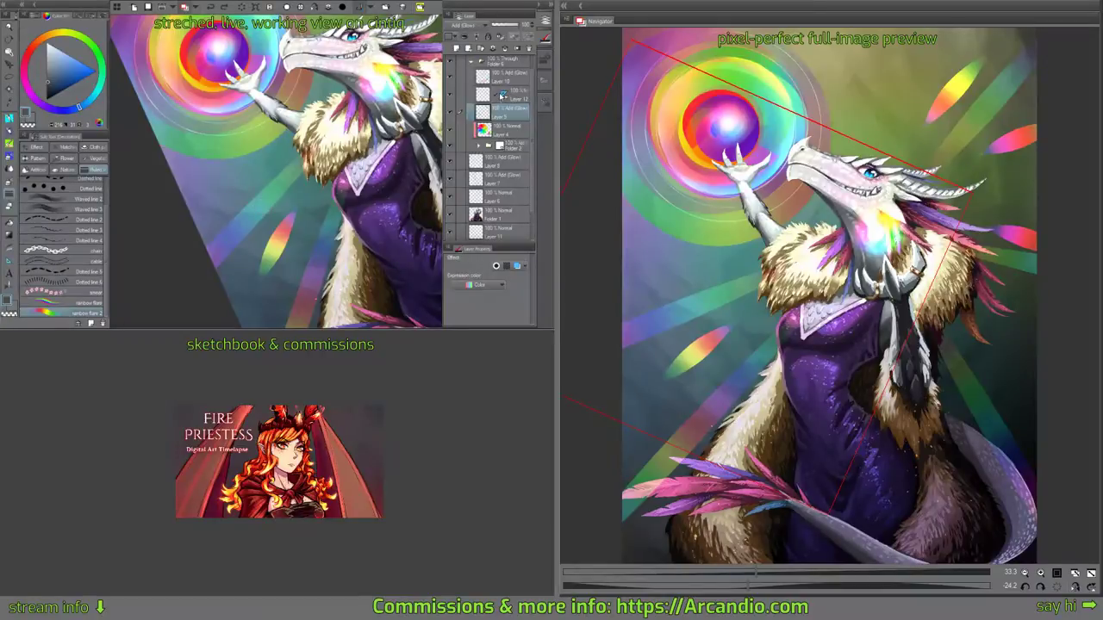
key(ctrl+z)
key(ctrl+z)
key(ctrl+z)
key(ctrl+z)
Paint two short rainbow flares on Layer 12 in the background in front of the dress, and set its blending mode to Add (Glow).
click(507, 94)
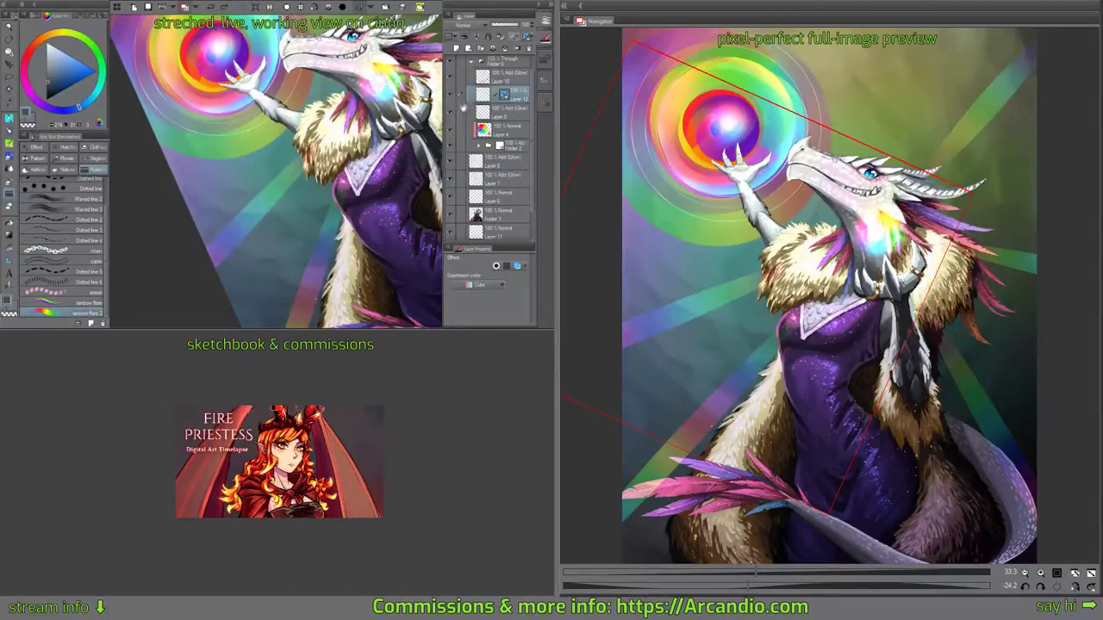
drag(345, 142, 350, 142)
drag(252, 179, 205, 211)
drag(294, 230, 260, 283)
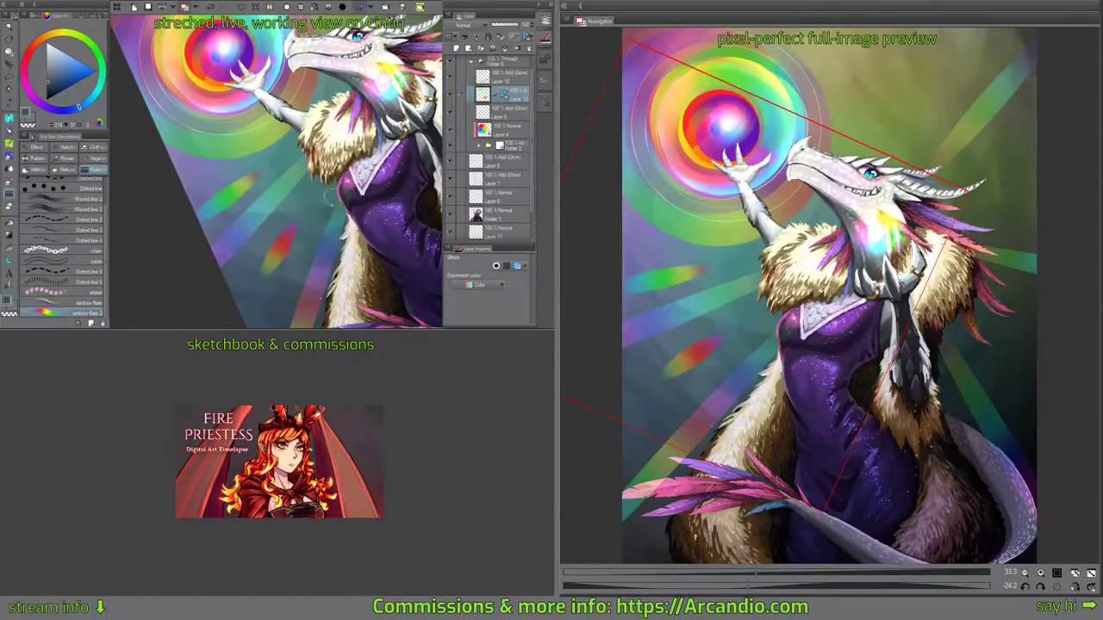
drag(346, 183, 278, 293)
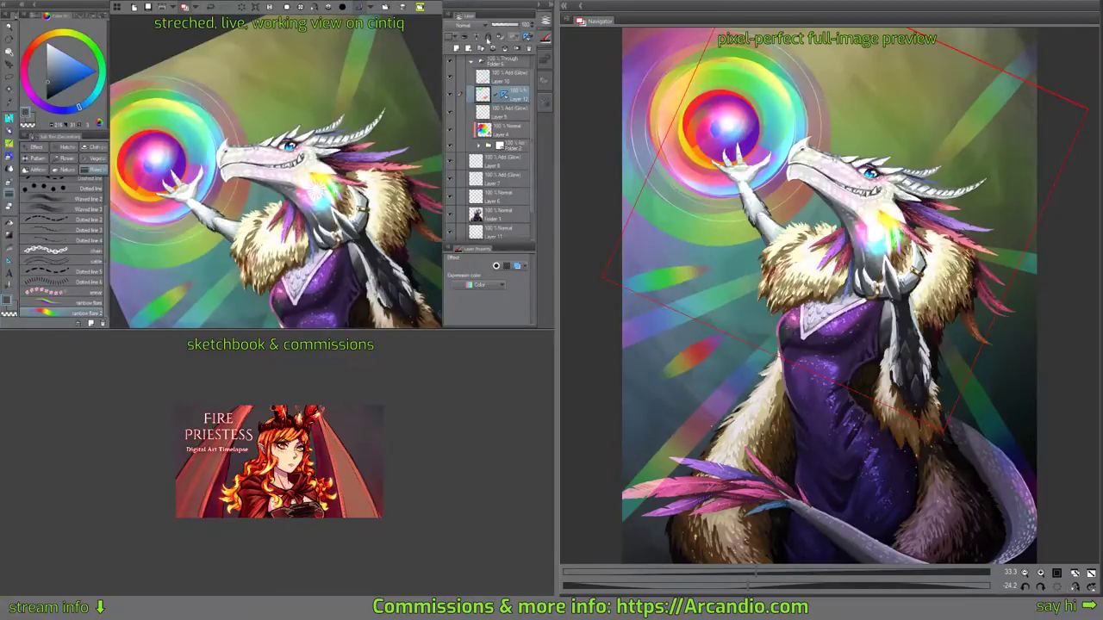
click(468, 24)
click(468, 127)
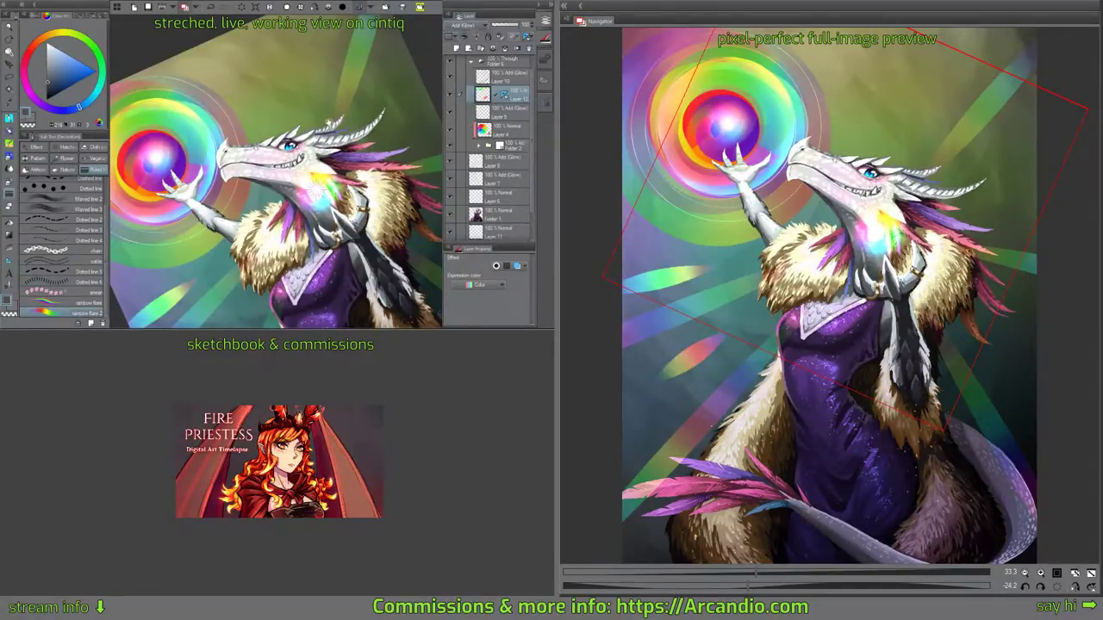
Paint short rainbow flares radiating across the background above the dragon's snout, above its horns and behind its head.
drag(328, 122, 343, 188)
mouse_move(323, 84)
mouse_down()
mouse_move(328, 134)
mouse_move(298, 159)
mouse_up()
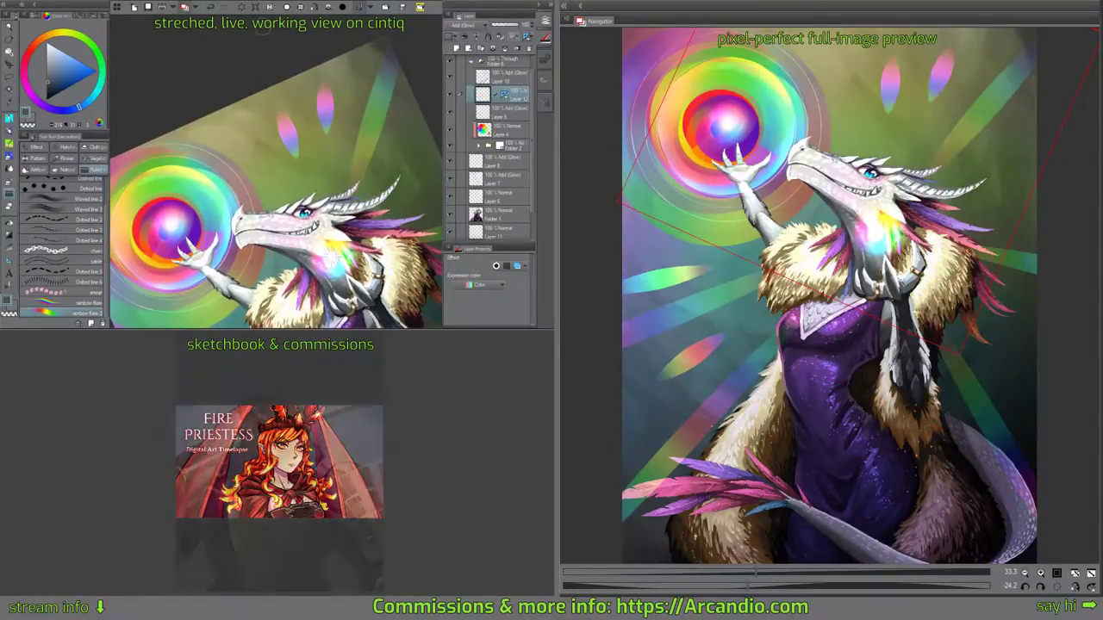
drag(248, 125, 263, 163)
key(ctrl+z)
drag(384, 172, 374, 163)
key(ctrl+z)
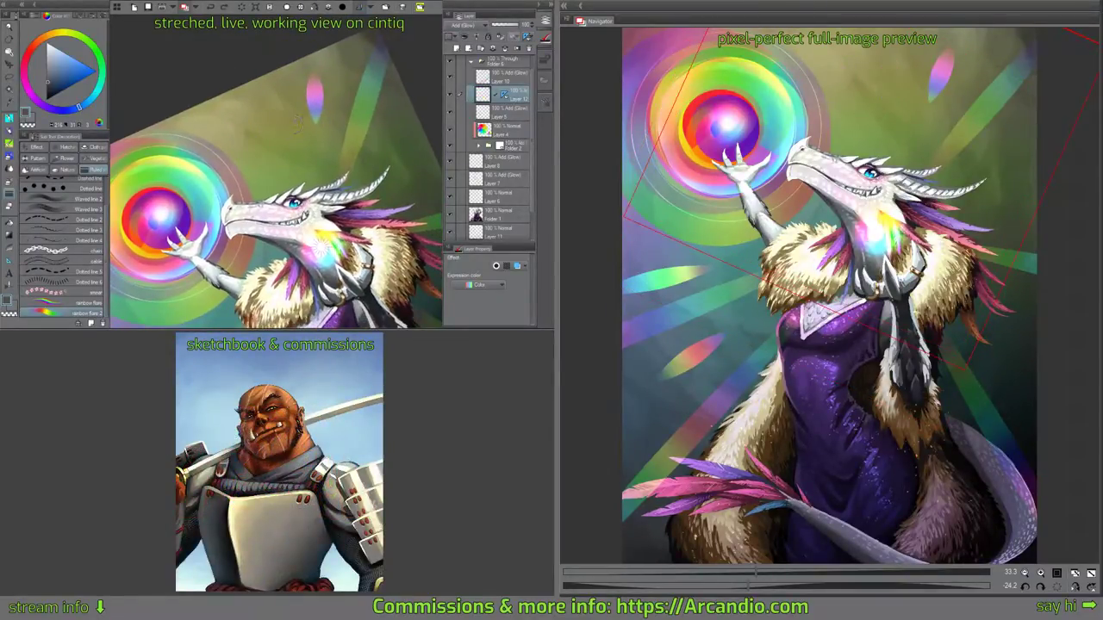
drag(264, 170, 228, 111)
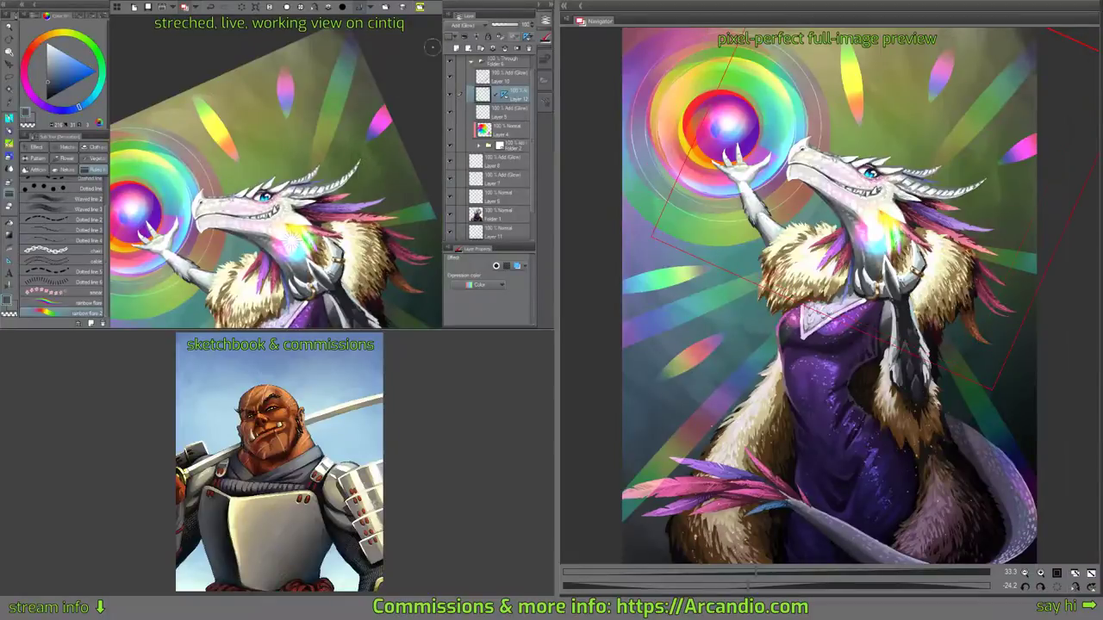
drag(376, 91, 361, 98)
Add rainbow flares behind the fur collar and on the upper dress, and intensify the colourful glow around the throat.
mouse_move(390, 177)
mouse_down()
mouse_move(433, 184)
mouse_move(347, 171)
mouse_move(336, 151)
mouse_up()
key(ctrl+z)
mouse_move(267, 120)
mouse_down()
mouse_move(355, 155)
mouse_move(379, 117)
mouse_up()
mouse_move(256, 155)
mouse_down()
mouse_move(265, 221)
mouse_move(294, 188)
mouse_move(311, 226)
mouse_up()
mouse_move(282, 119)
mouse_down()
mouse_move(321, 110)
mouse_move(311, 166)
mouse_move(268, 185)
mouse_up()
mouse_move(276, 146)
mouse_down()
mouse_move(236, 159)
mouse_move(266, 112)
mouse_move(334, 119)
mouse_move(359, 150)
mouse_move(357, 194)
mouse_move(344, 170)
mouse_up()
key(ctrl+z)
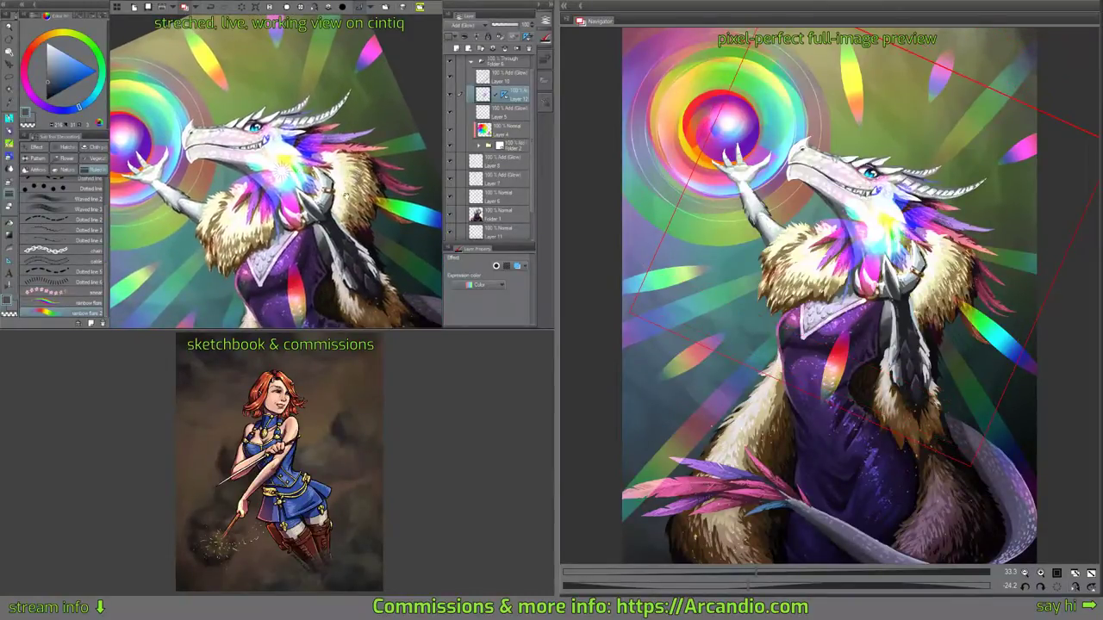
Paint more short rainbow flares near the tail feathers, on the lower dress and over the curve of the tail.
key(minus)
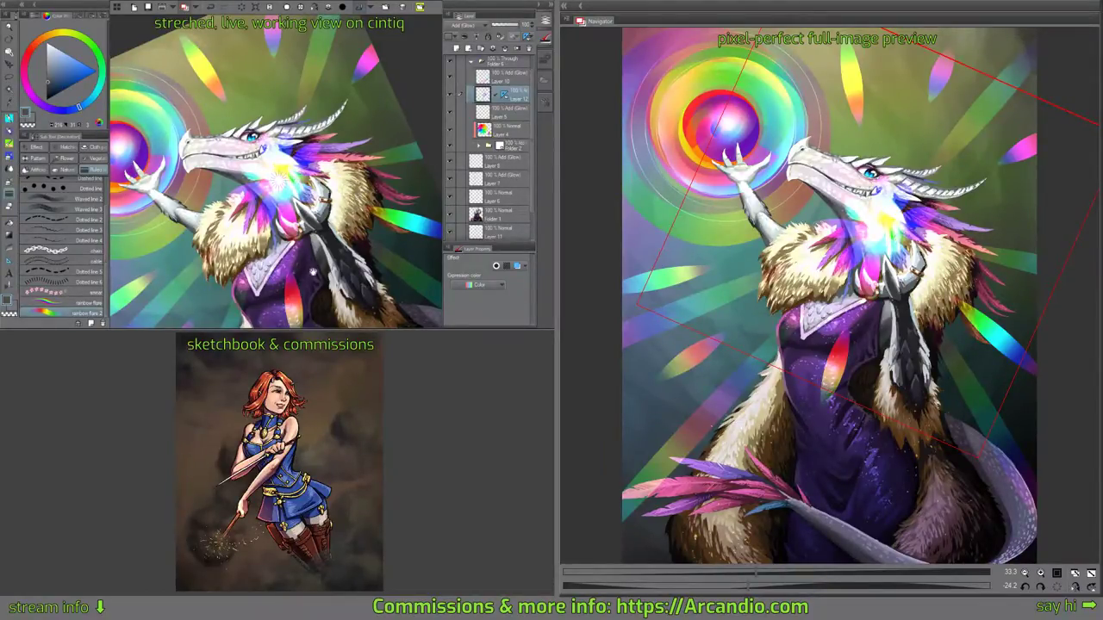
scroll(278, 179, down, 2)
mouse_move(285, 232)
mouse_down()
mouse_move(278, 211)
mouse_move(275, 258)
mouse_up()
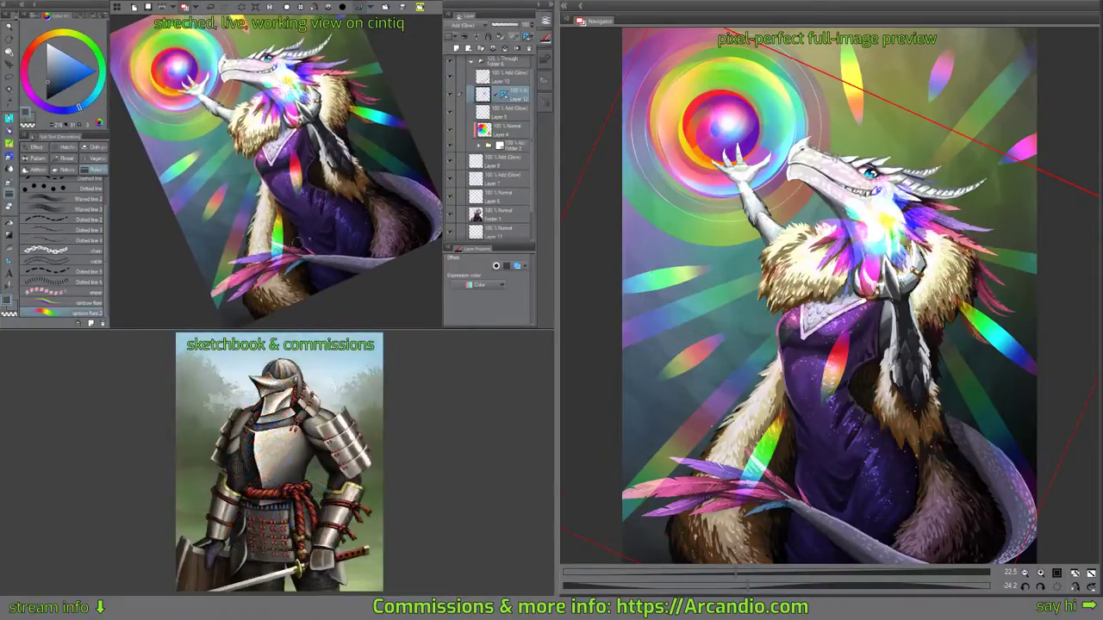
drag(351, 212, 362, 261)
drag(405, 191, 426, 228)
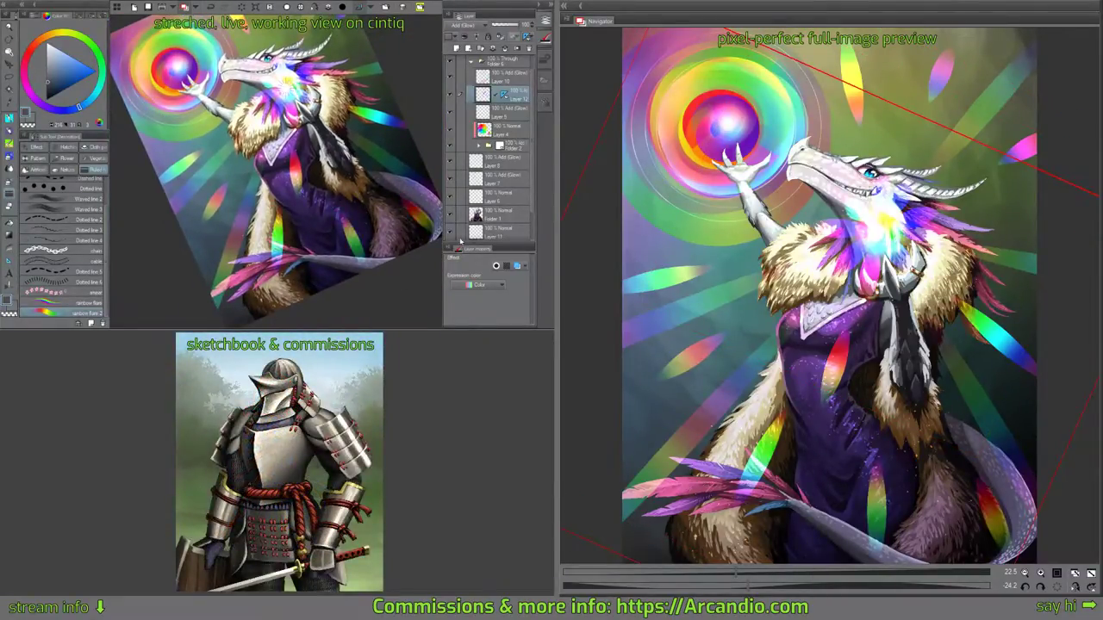
Lower the opacity of Layer 12 to make its rainbow flares faint.
drag(351, 209, 330, 263)
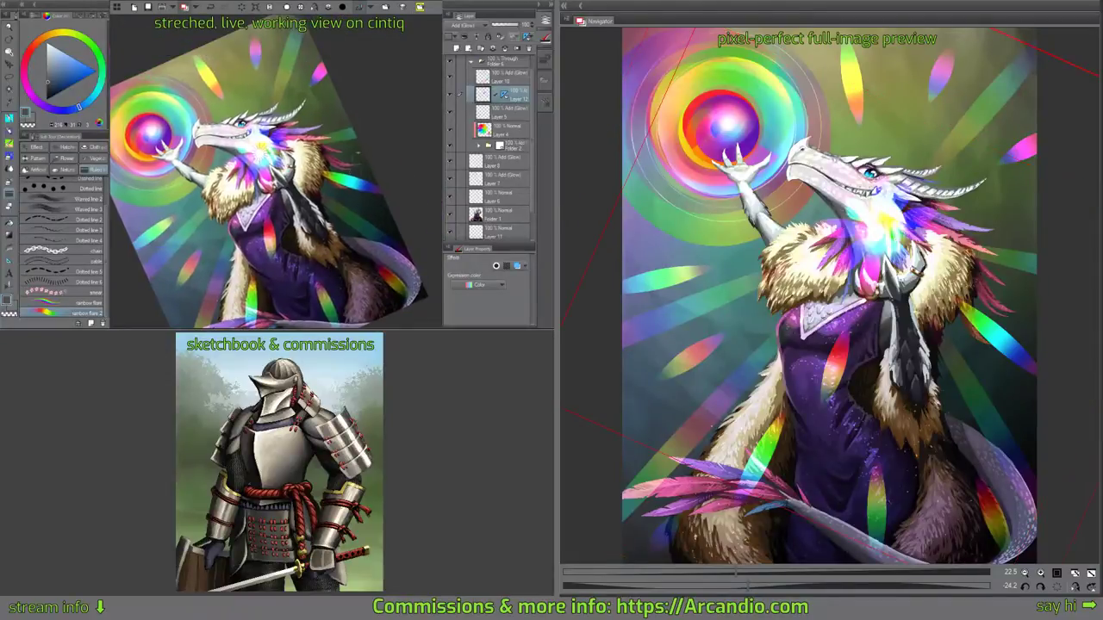
drag(350, 155, 379, 251)
drag(314, 110, 321, 130)
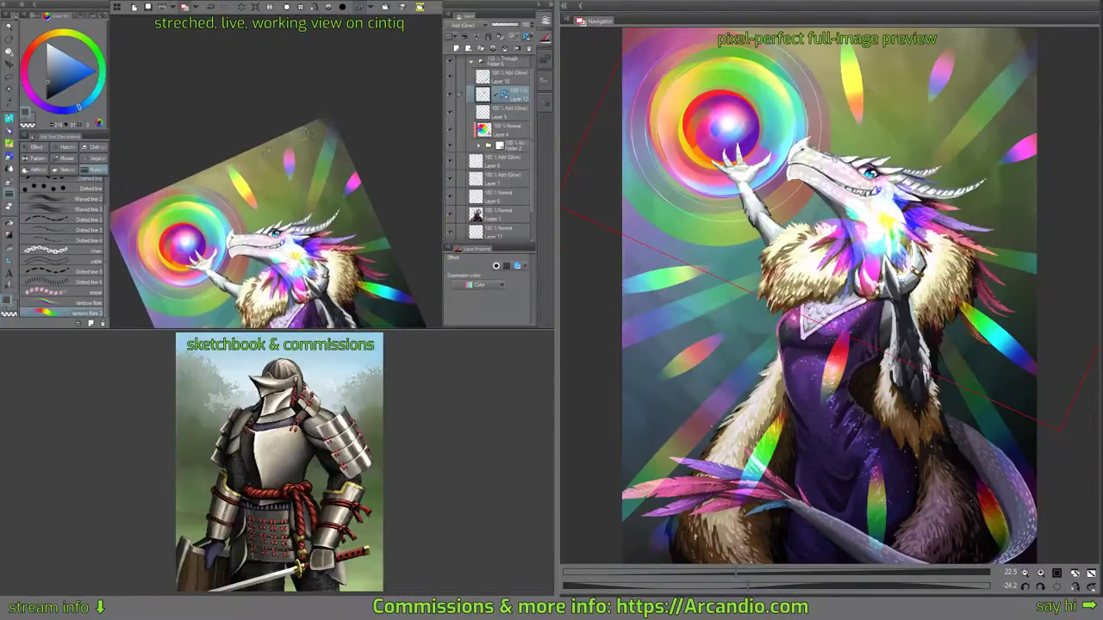
drag(352, 201, 357, 99)
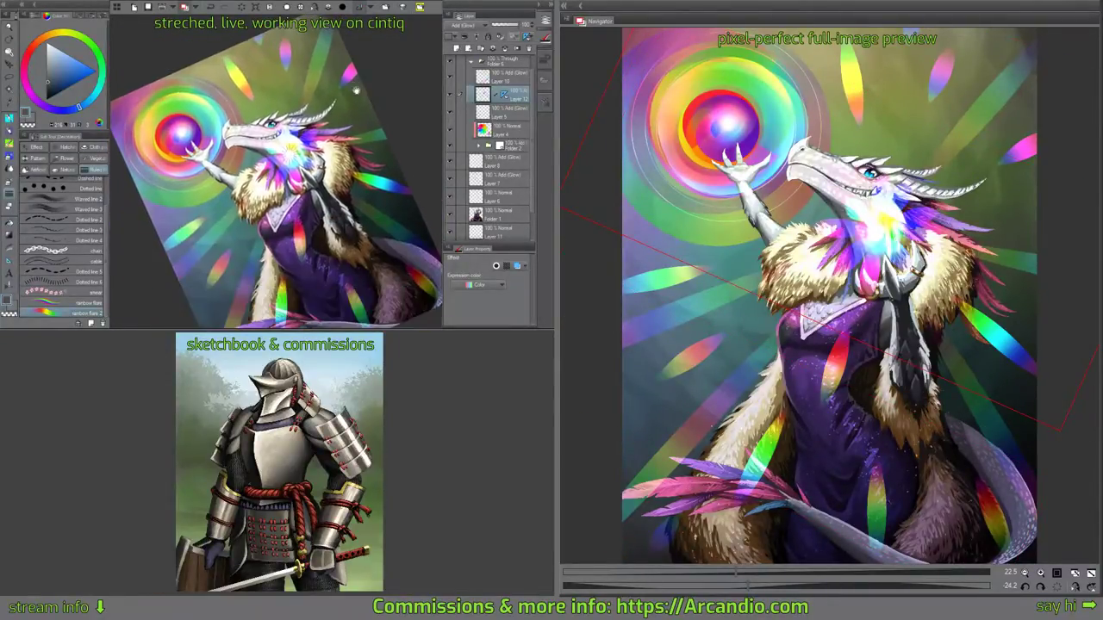
drag(371, 173, 360, 170)
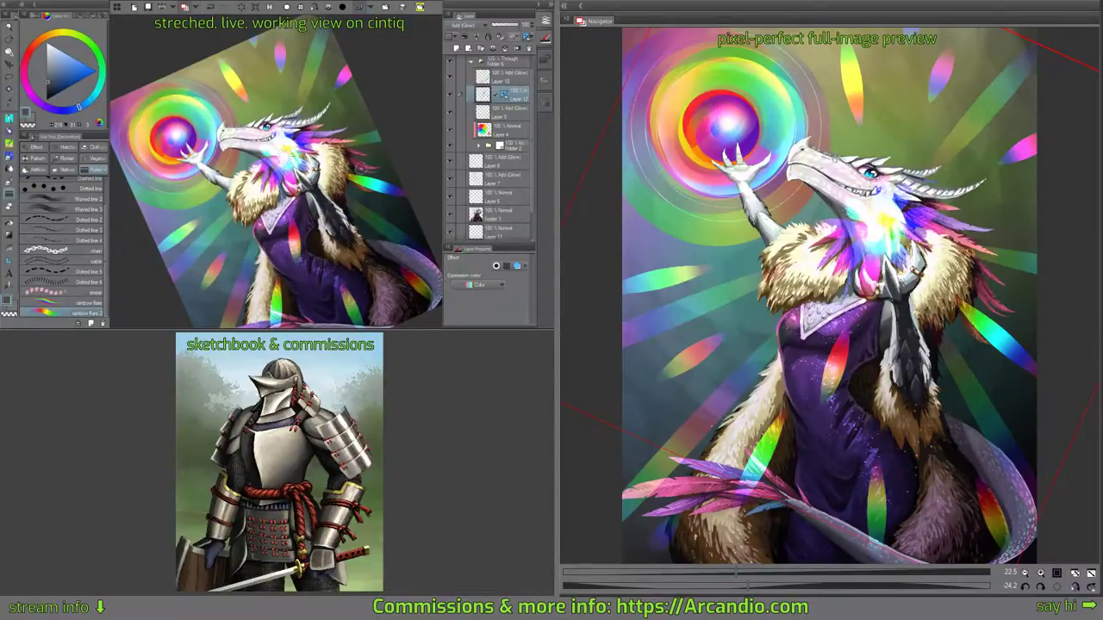
click(497, 26)
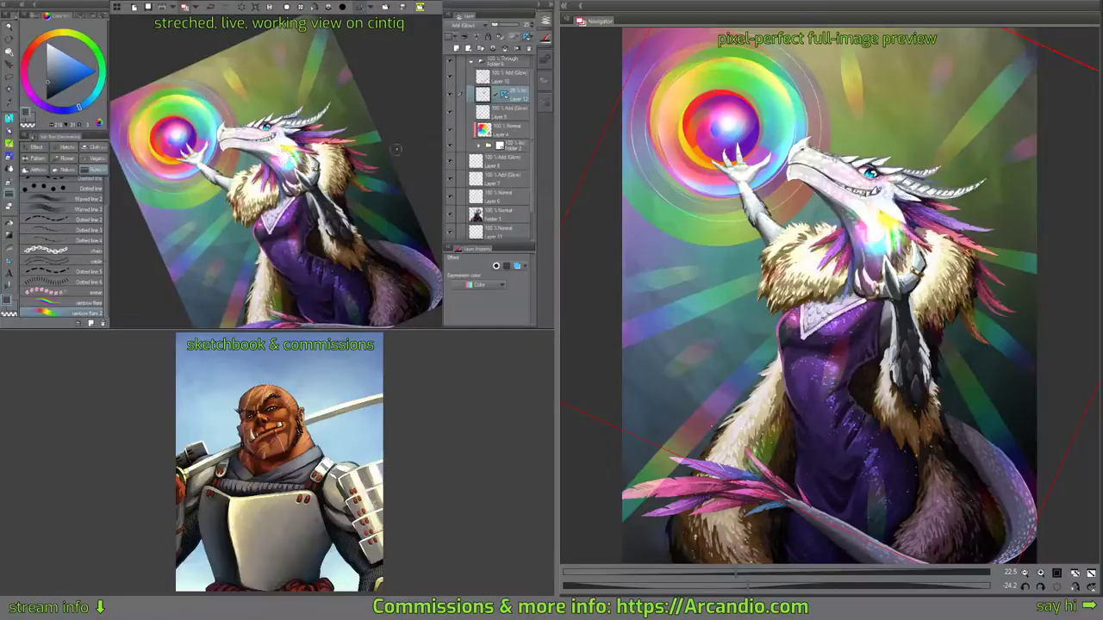
Duplicate the rainbow flare 2 brush as rainbow flare 3 and adjust the thickness of its brush tip.
drag(374, 167, 370, 201)
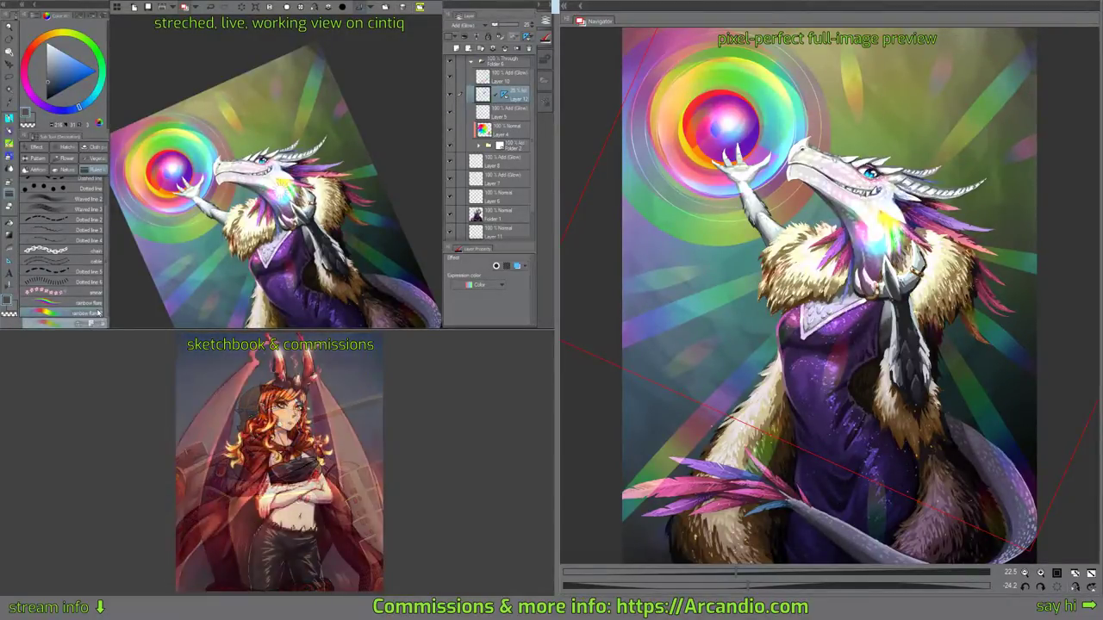
drag(98, 313, 98, 313)
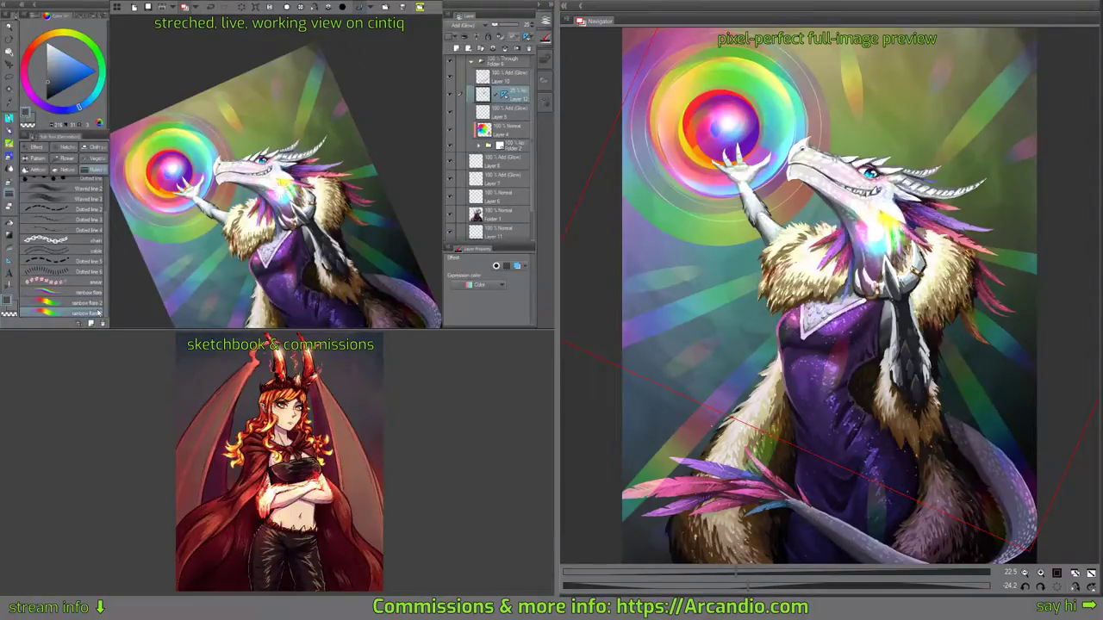
key(6)
click(365, 63)
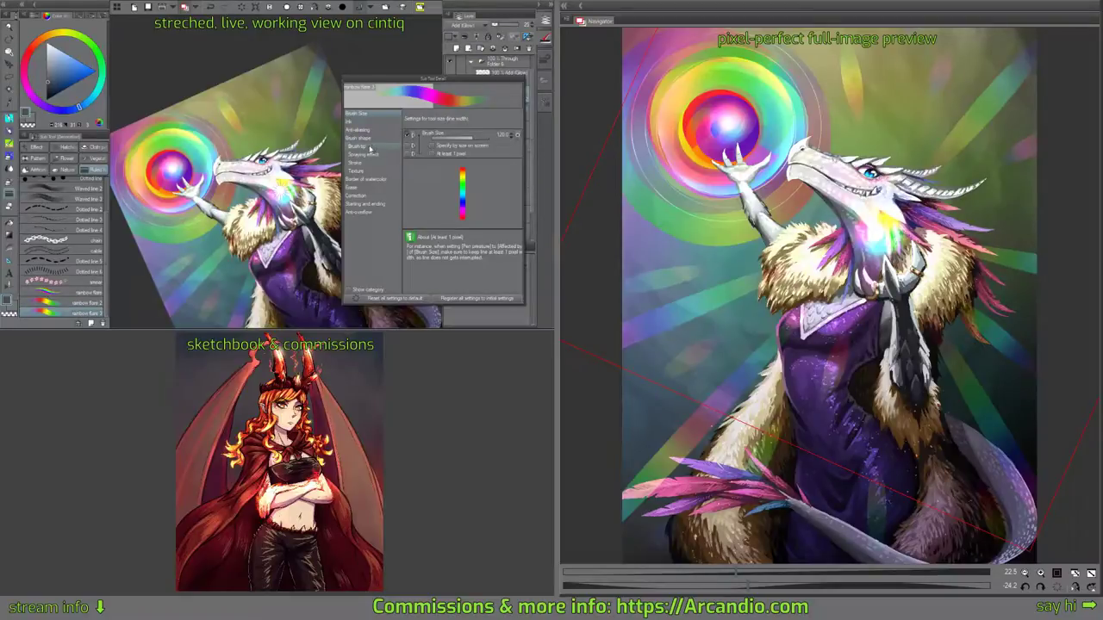
click(369, 147)
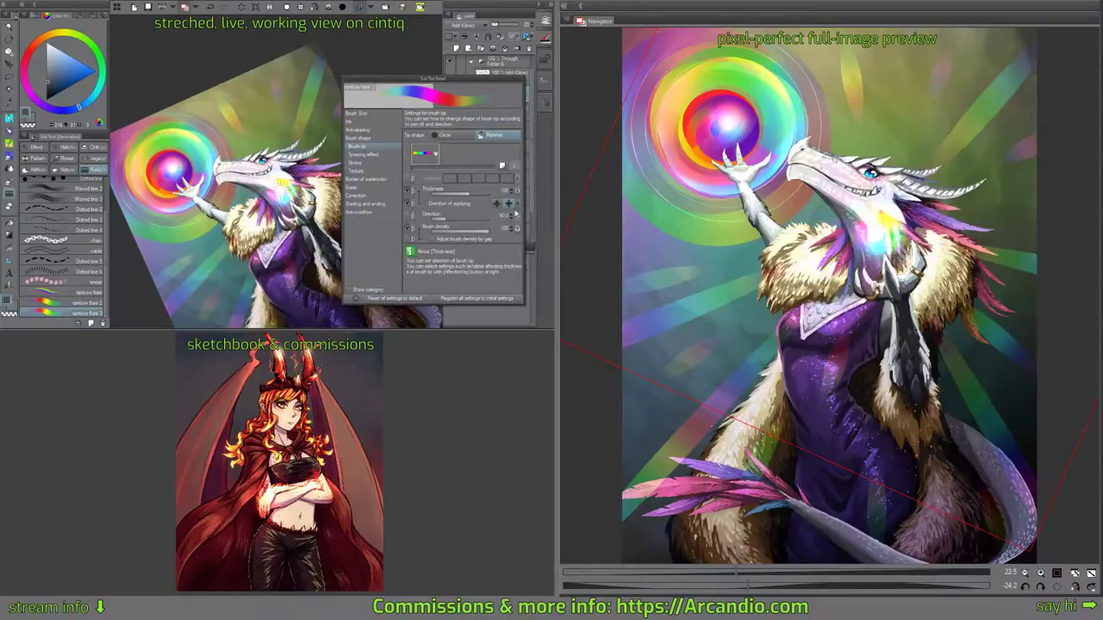
drag(470, 193, 495, 193)
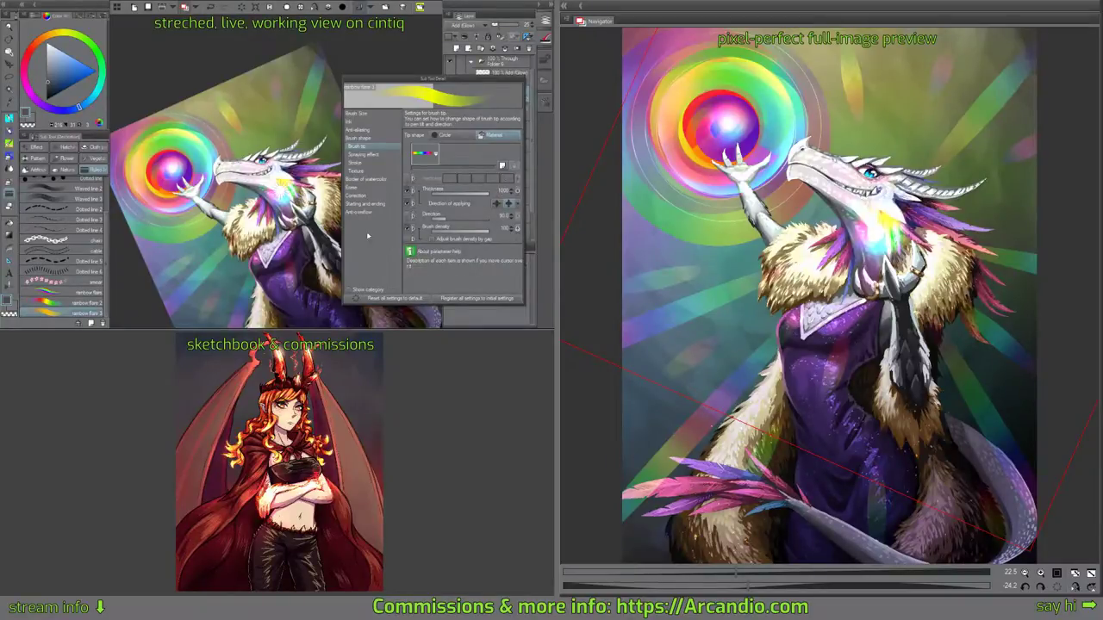
key(Escape)
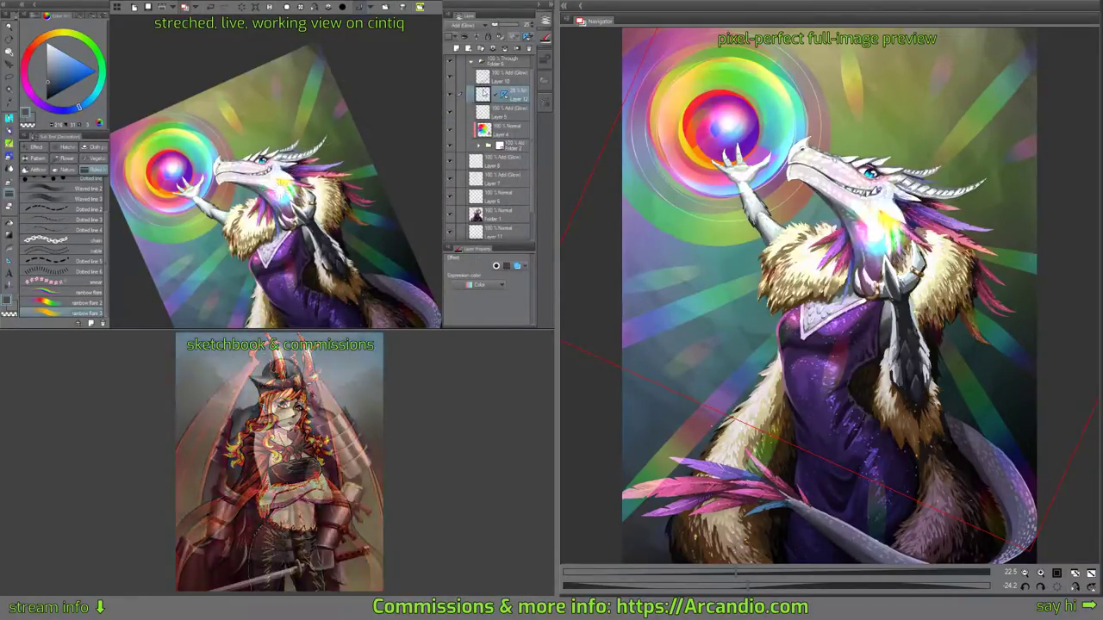
Add a new layer above Layer 12, move the ruler onto it, and make it the active layer.
key(ctrl+shift+n)
drag(505, 113, 506, 95)
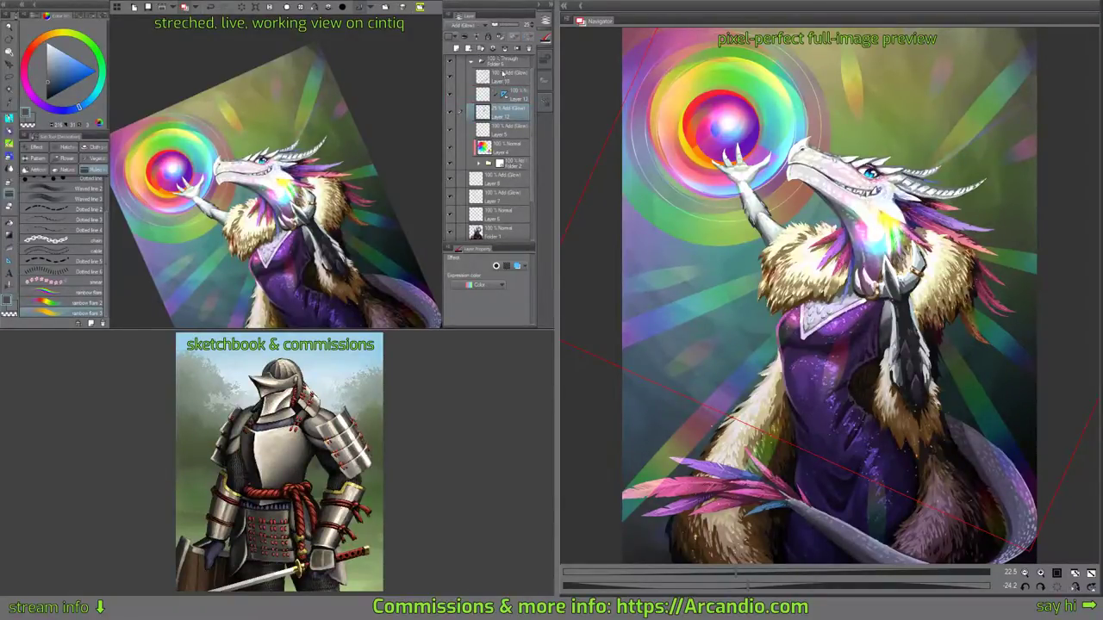
click(514, 27)
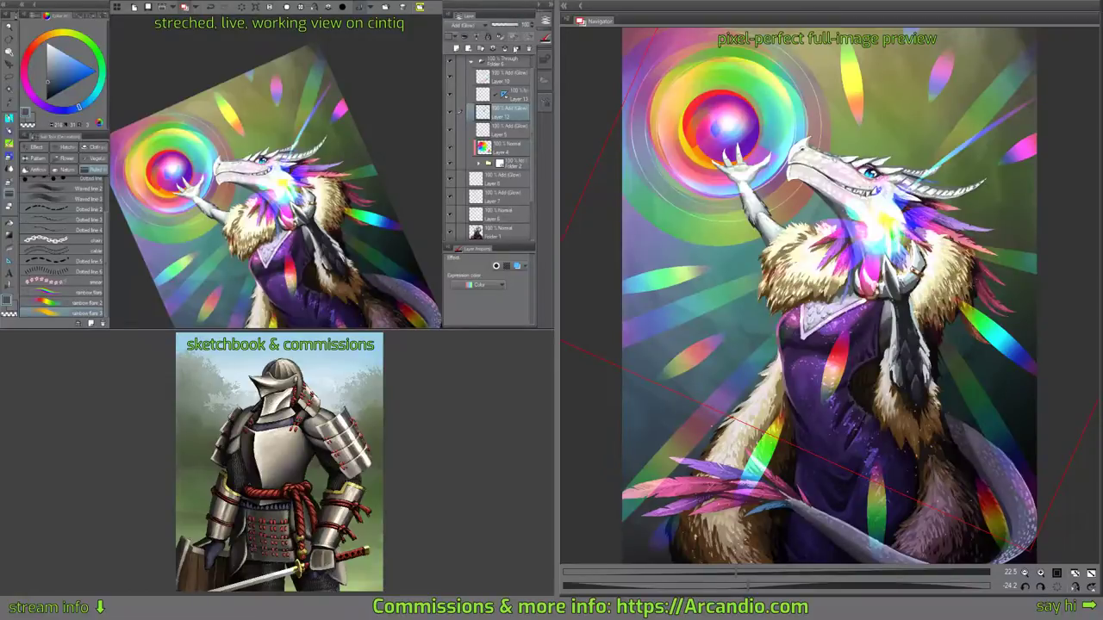
key(ctrl+z)
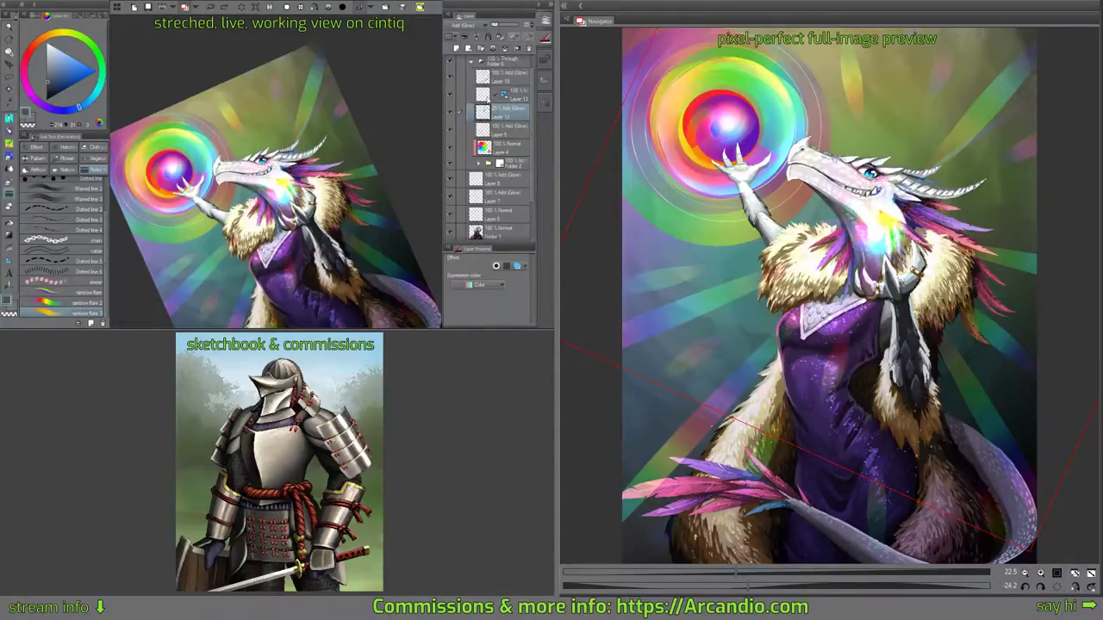
click(487, 94)
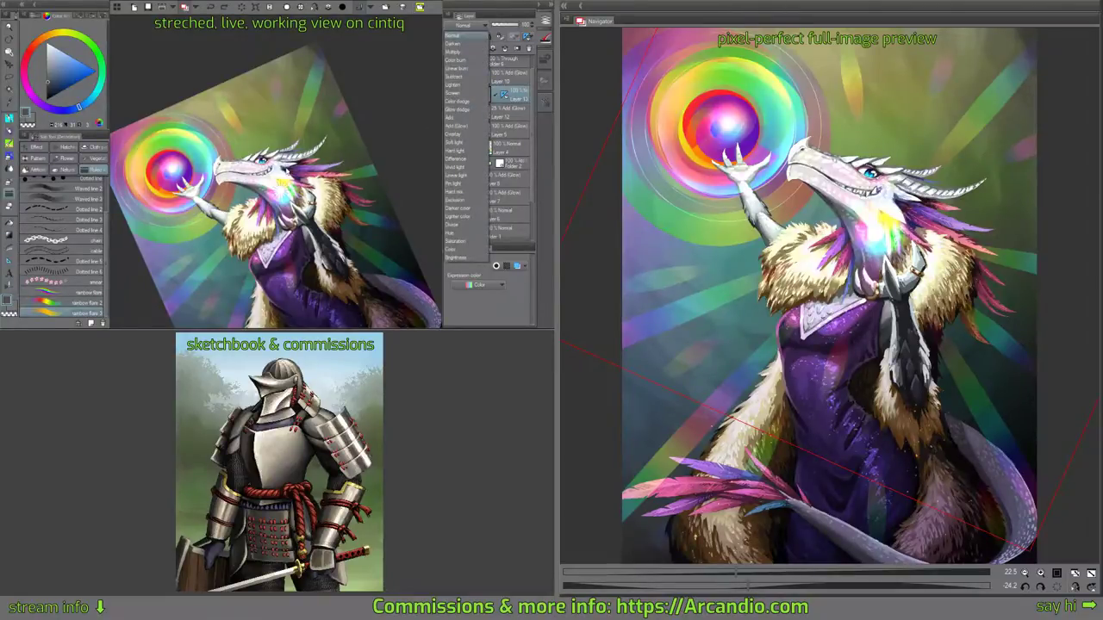
Paint thin coloured rays along the ruler from the throat glow above the horns, behind the head, past the fur and down the dress.
drag(281, 176, 283, 59)
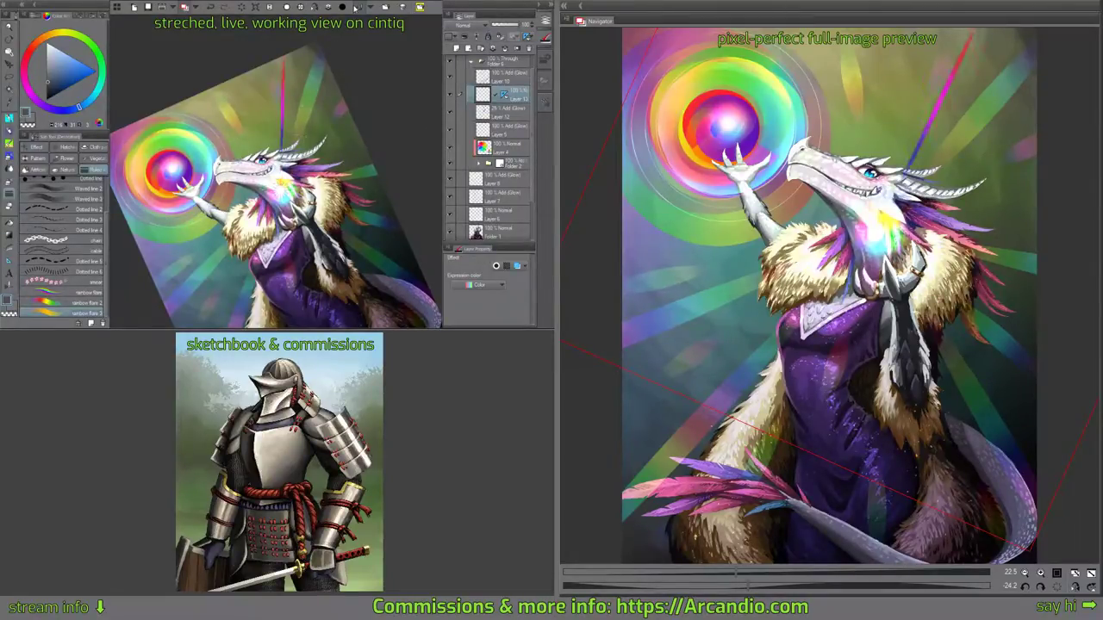
drag(297, 171, 346, 103)
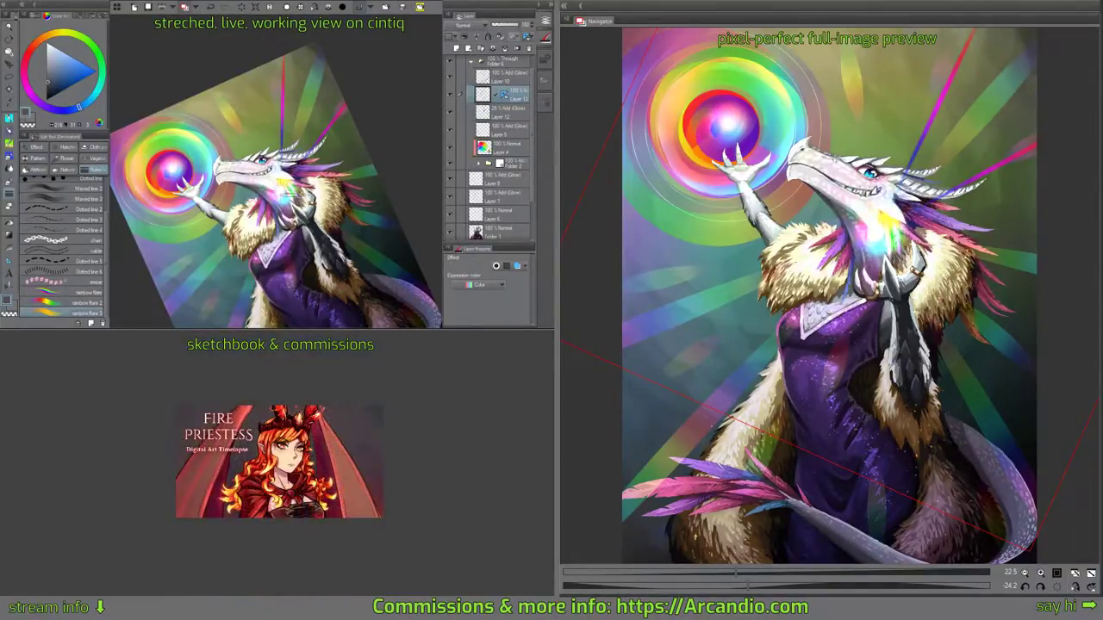
drag(306, 201, 415, 262)
drag(328, 252, 316, 195)
drag(266, 162, 259, 287)
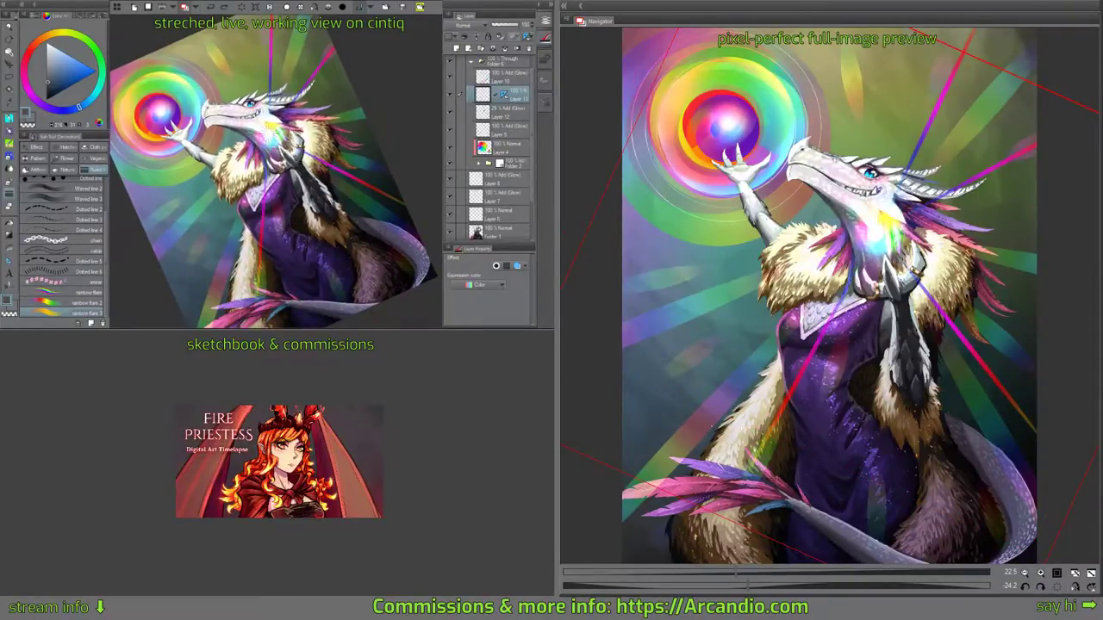
Paint a thin yellow-to-green ray along the ruler from the throat glow down the front of the dress.
drag(280, 157, 329, 316)
drag(315, 197, 324, 156)
drag(288, 114, 318, 164)
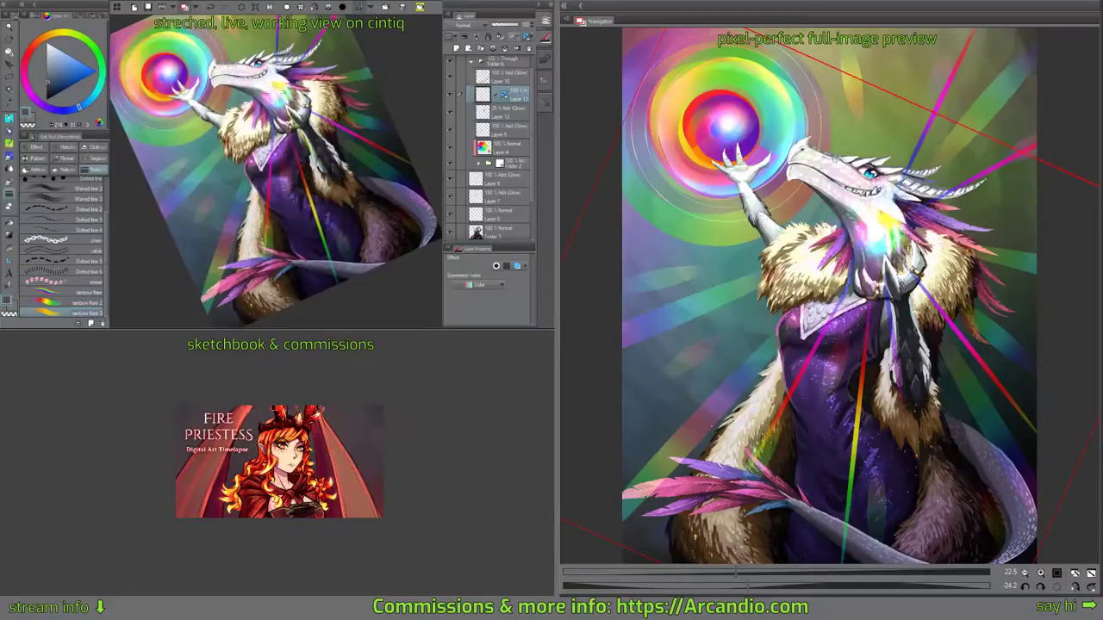
key(ctrl+z)
drag(275, 109, 267, 250)
key(ctrl+z)
drag(276, 93, 144, 161)
key(ctrl+z)
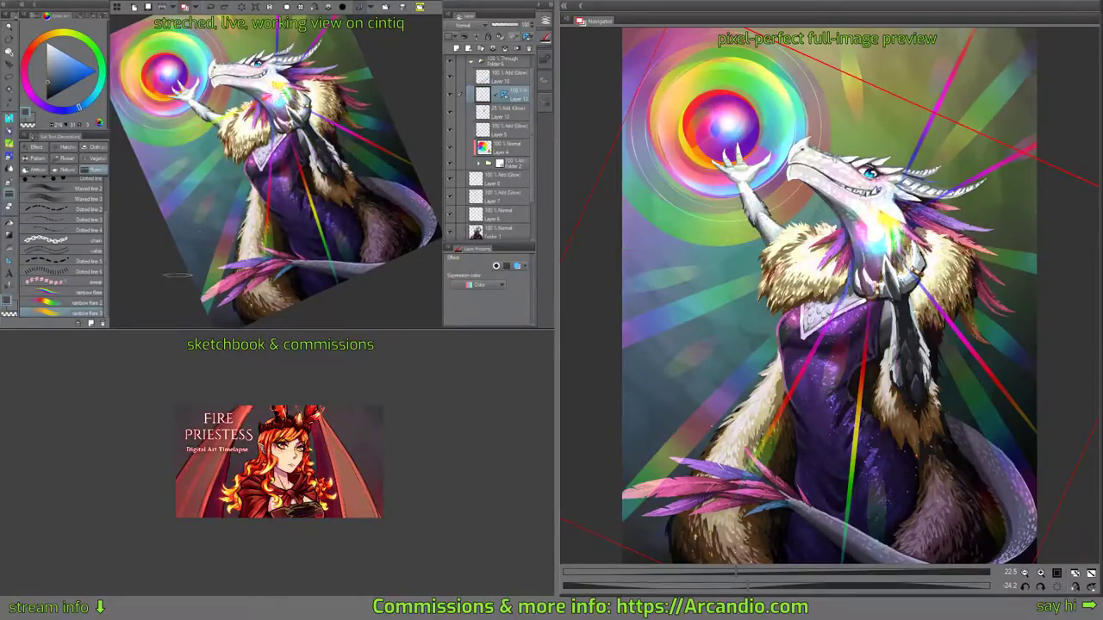
drag(276, 93, 142, 156)
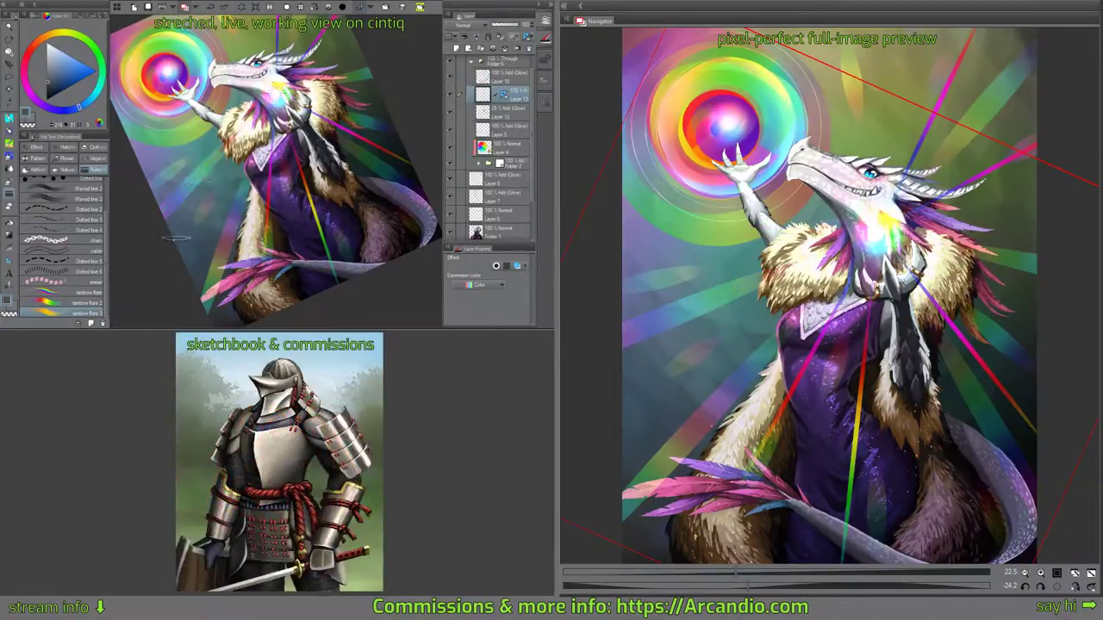
key(ctrl+z)
drag(241, 142, 174, 227)
mouse_move(330, 159)
mouse_down()
mouse_move(310, 209)
mouse_move(322, 168)
mouse_up()
key(ctrl+z)
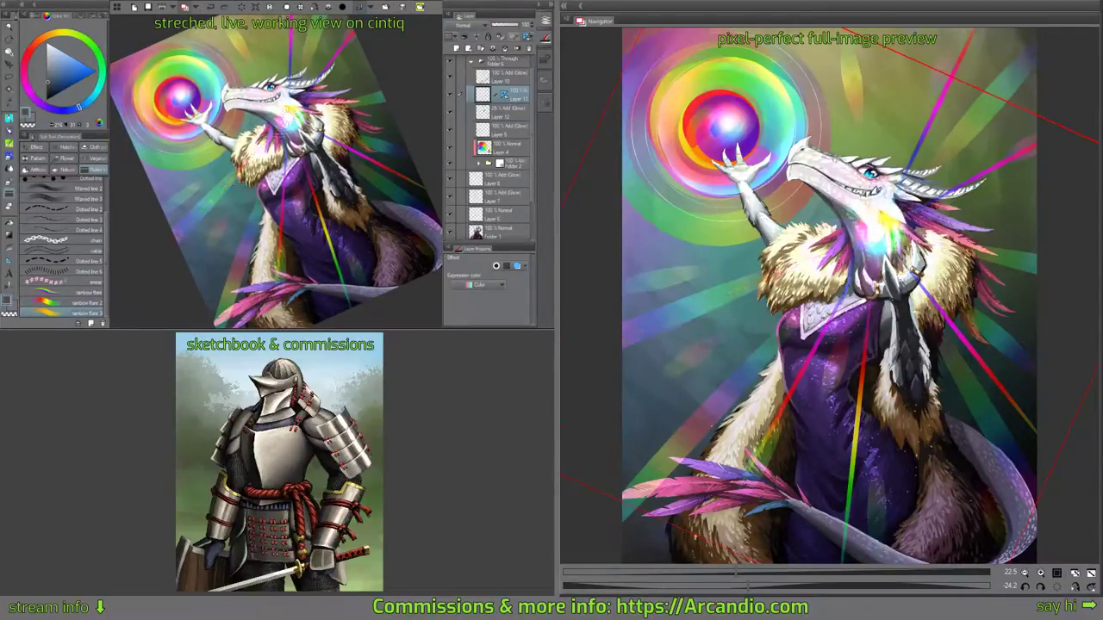
Paint one ray from the throat glow past the fur collar into the lower background and another across the arm below the orb.
drag(284, 138, 207, 286)
drag(296, 163, 287, 207)
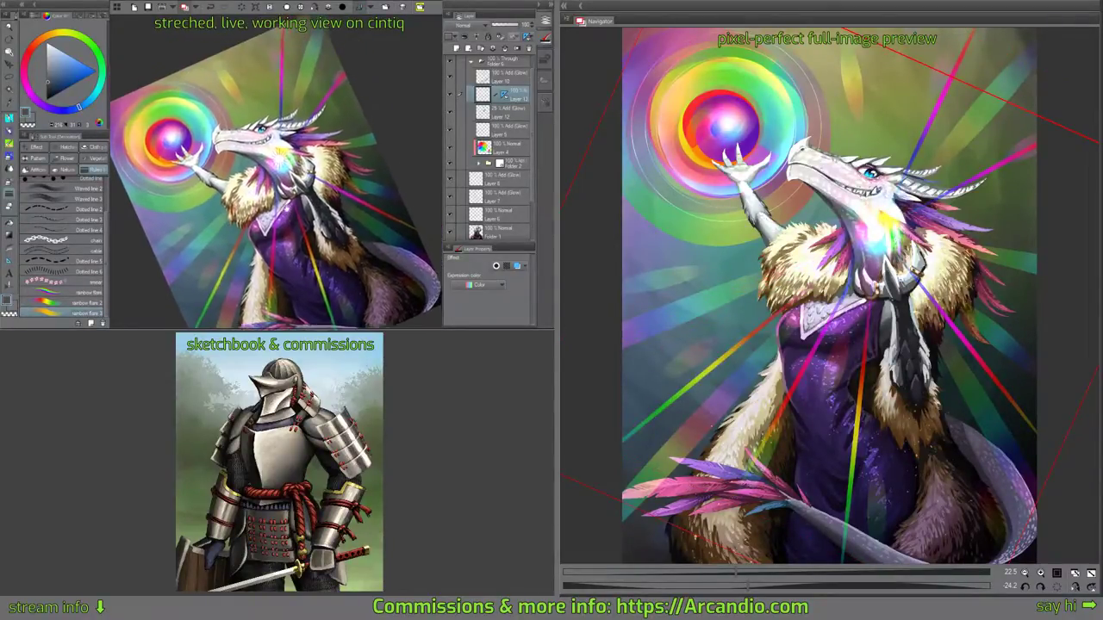
drag(280, 161, 134, 162)
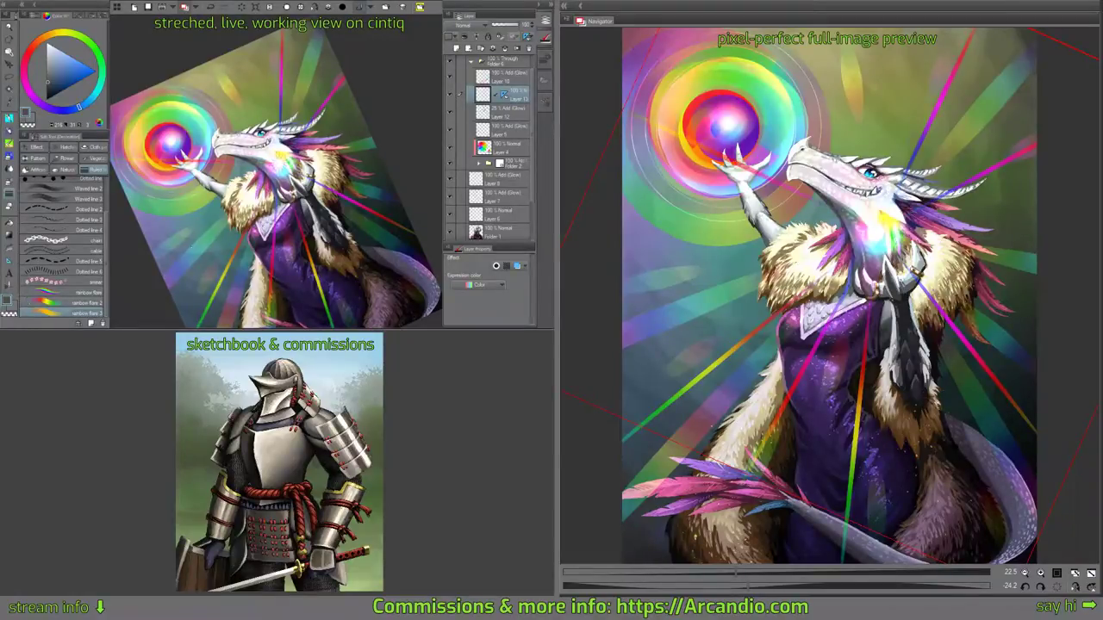
mouse_move(56, 327)
drag(305, 184, 267, 178)
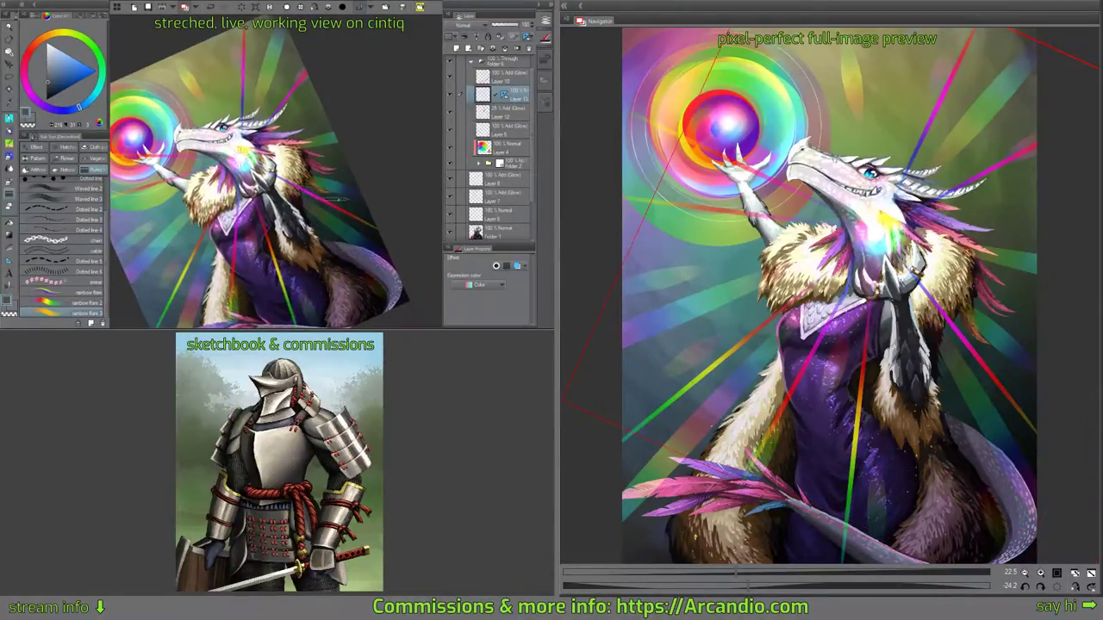
drag(324, 201, 338, 228)
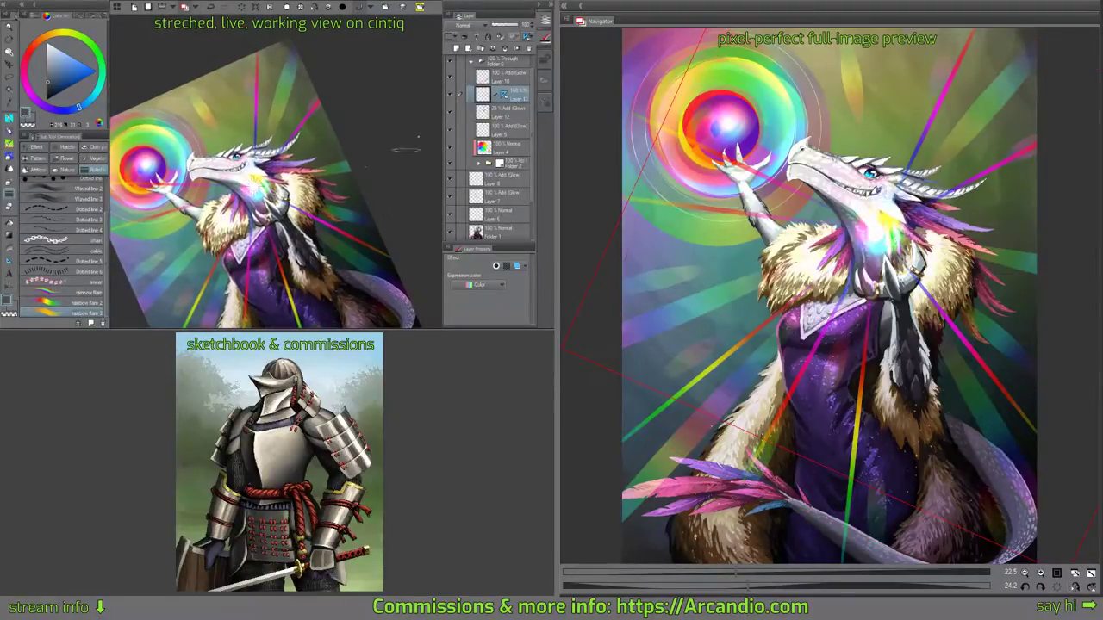
Collapse the folder holding the flare and ray layers, reset the canvas rotation, and save the artwork.
click(502, 77)
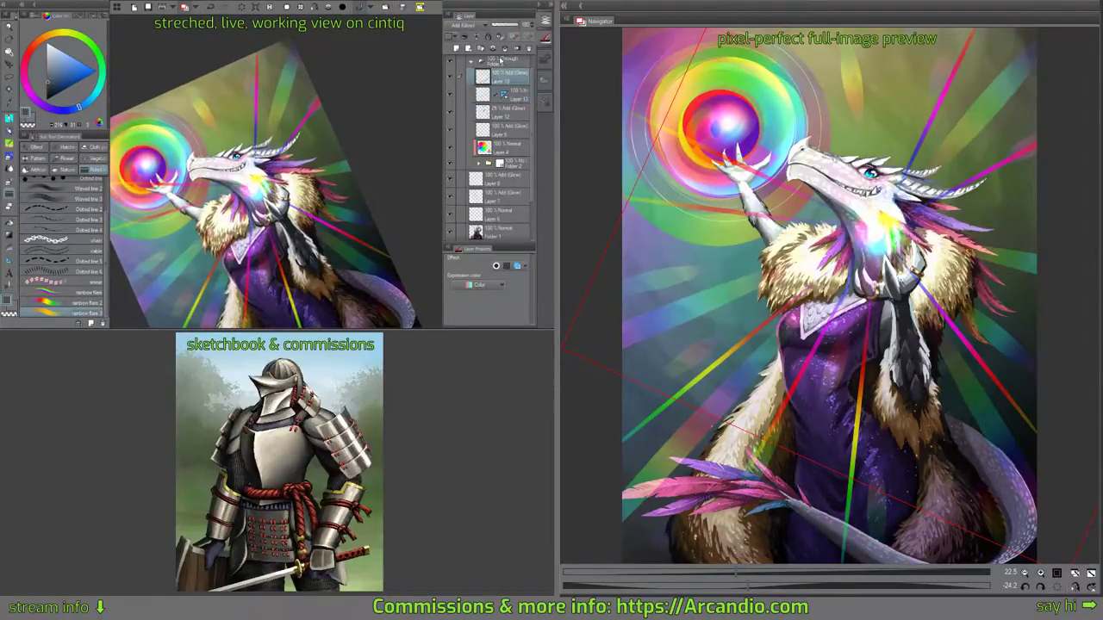
click(497, 62)
click(472, 63)
click(287, 10)
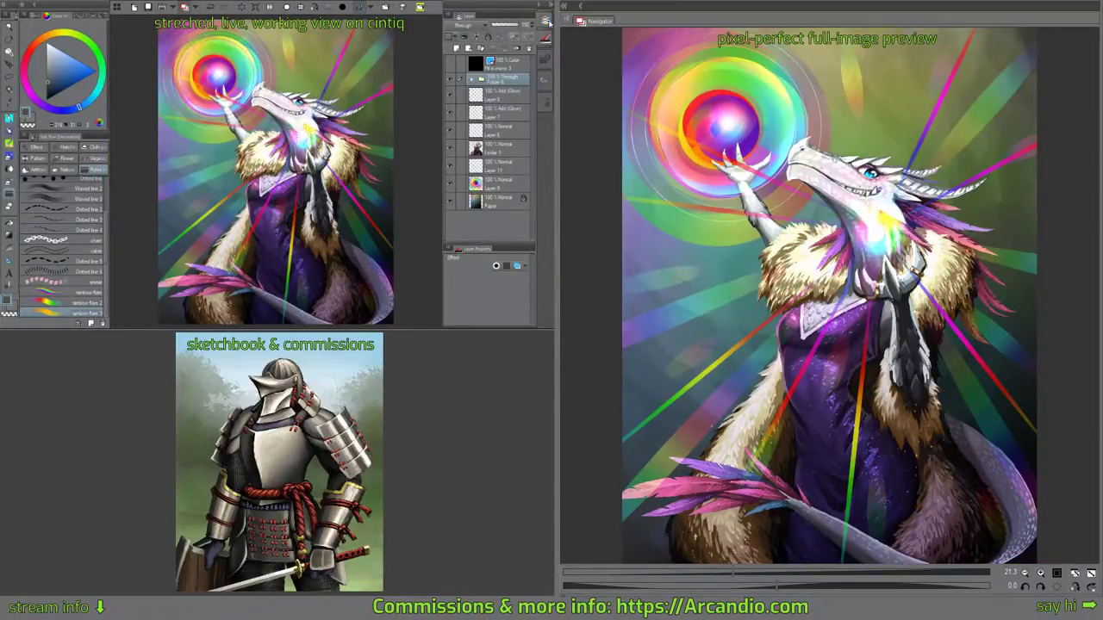
key(ctrl+s)
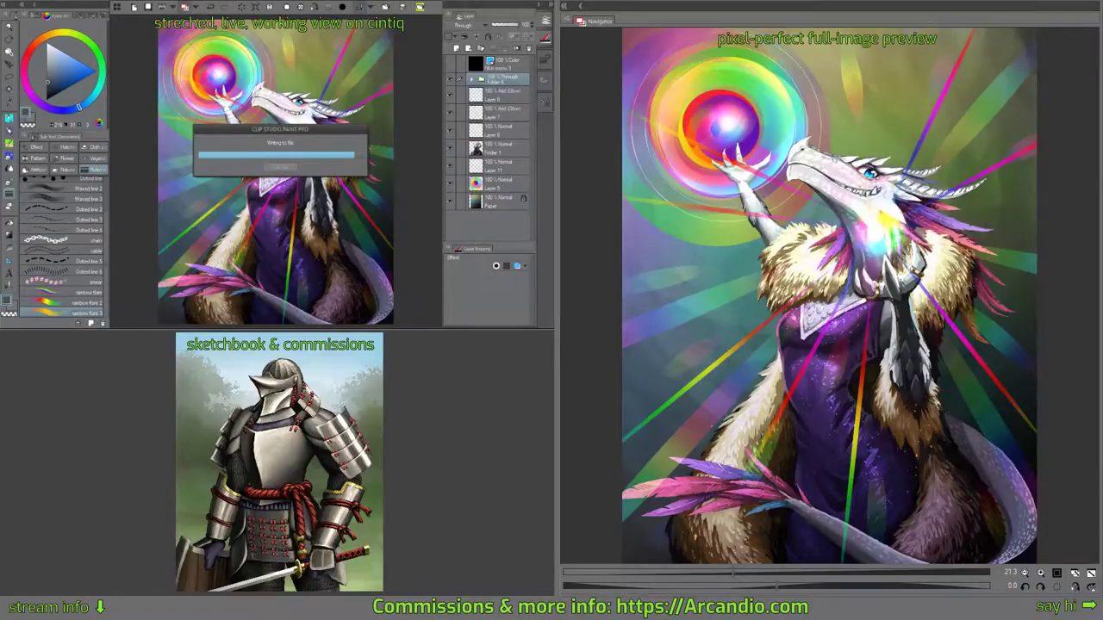
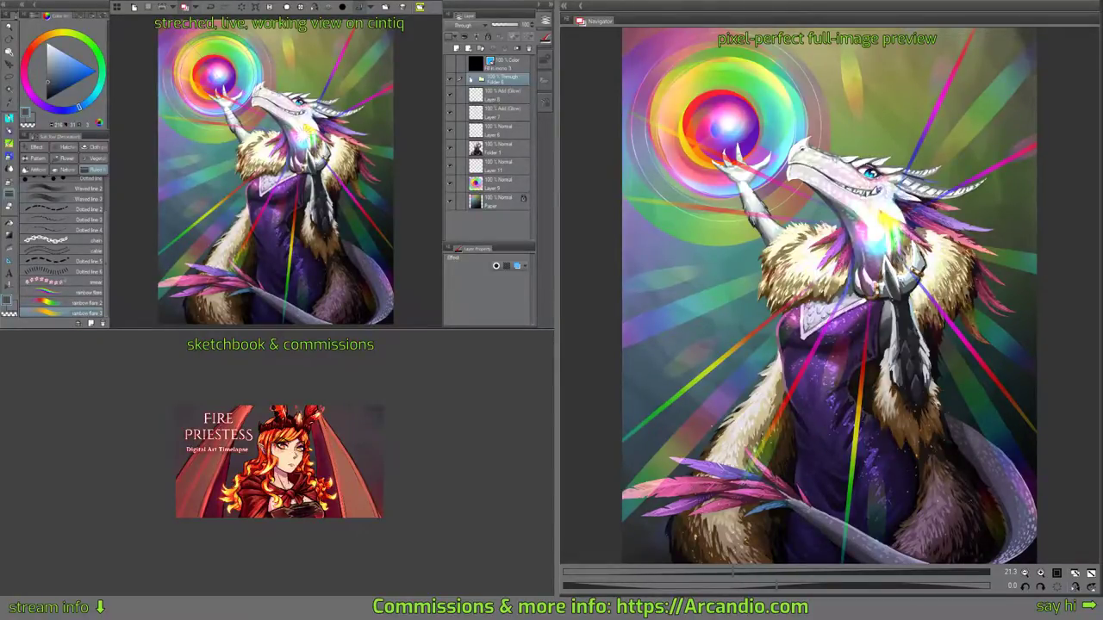
Merge Layer 6, Layer 7 and Layer 8 down into the Folder 1 layer that holds the dragon.
click(471, 80)
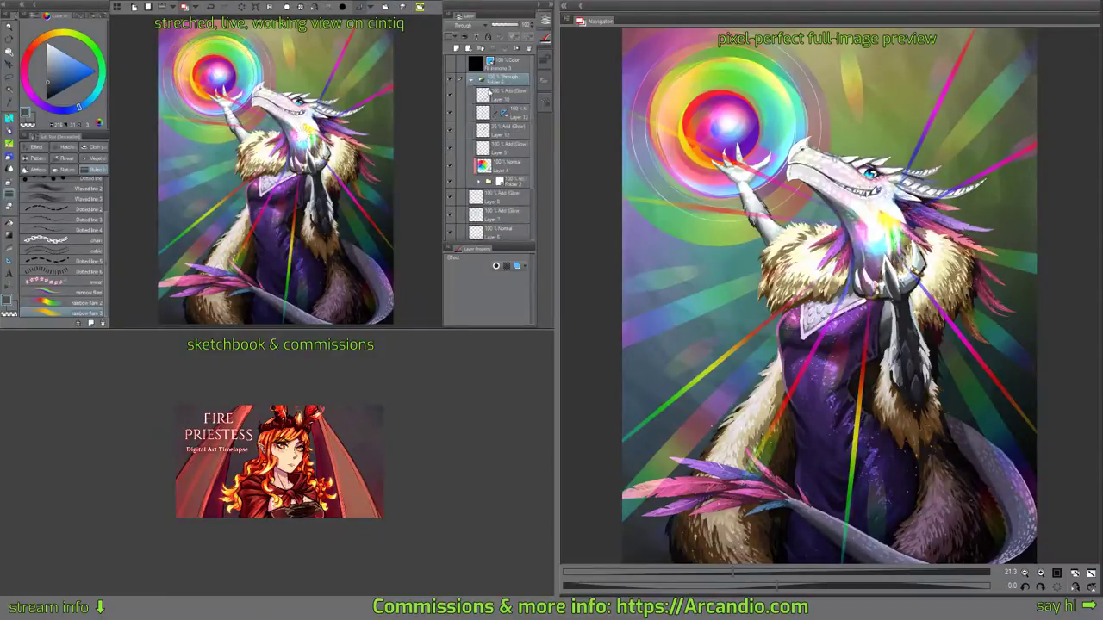
click(480, 80)
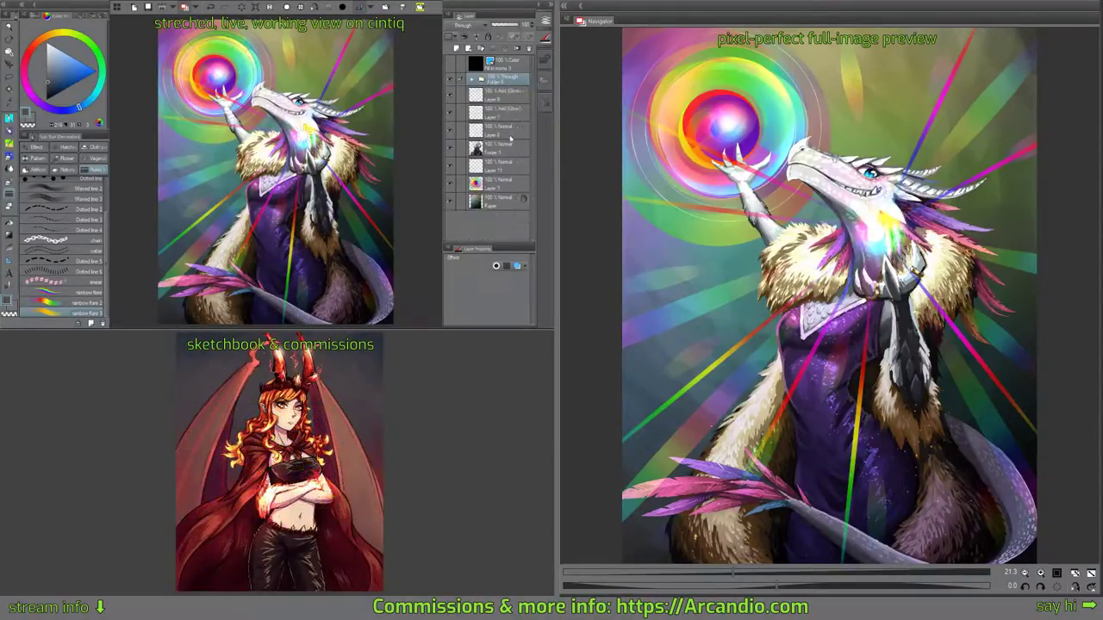
click(505, 132)
click(505, 50)
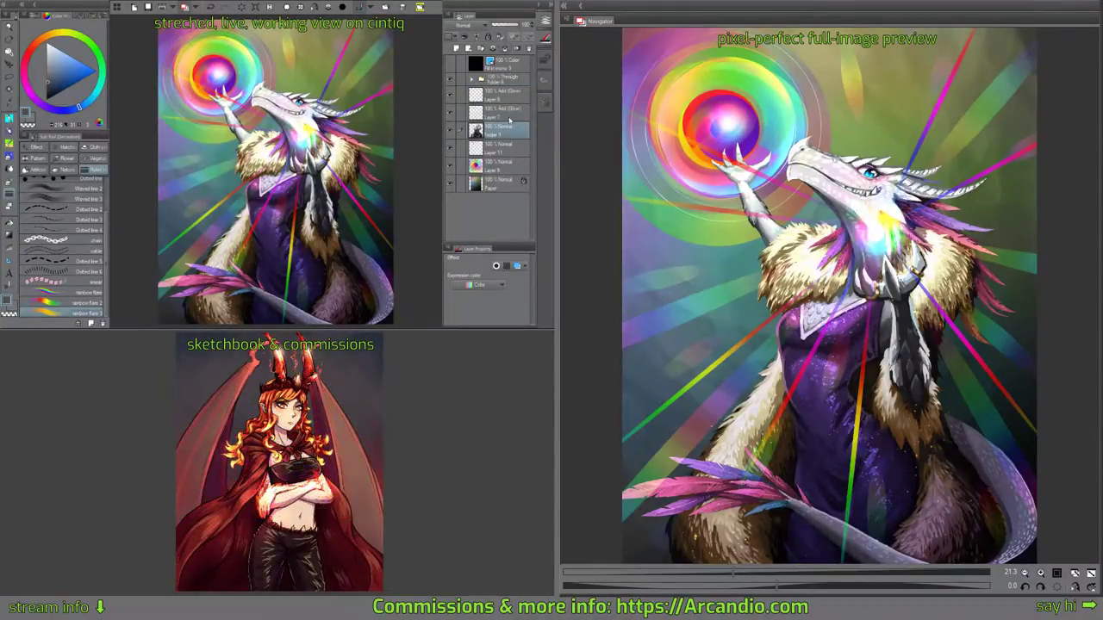
click(509, 115)
click(507, 50)
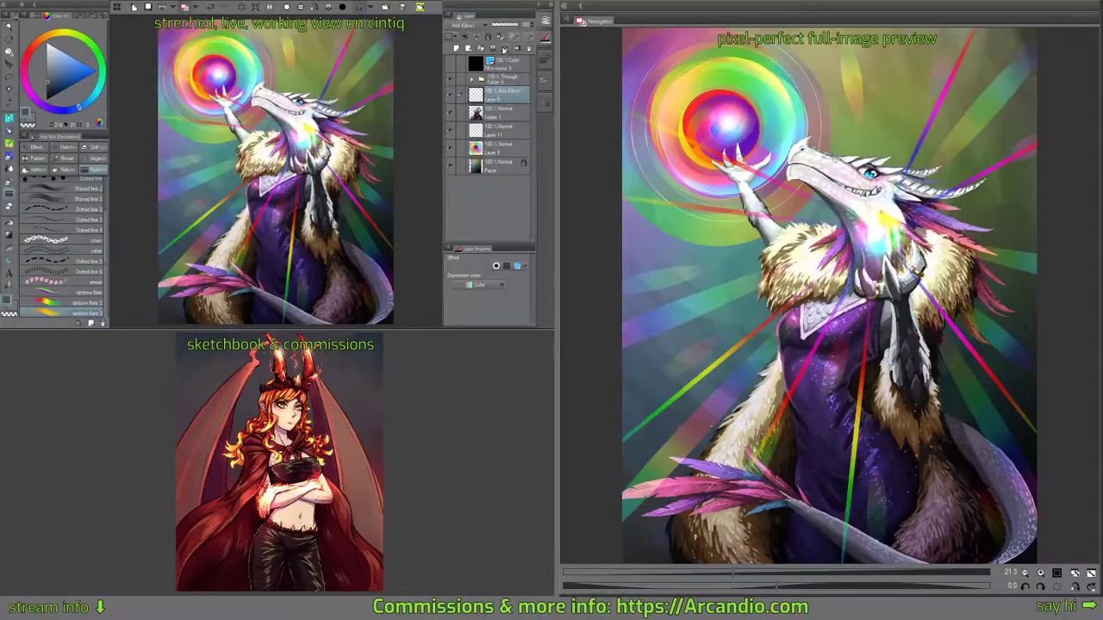
click(506, 52)
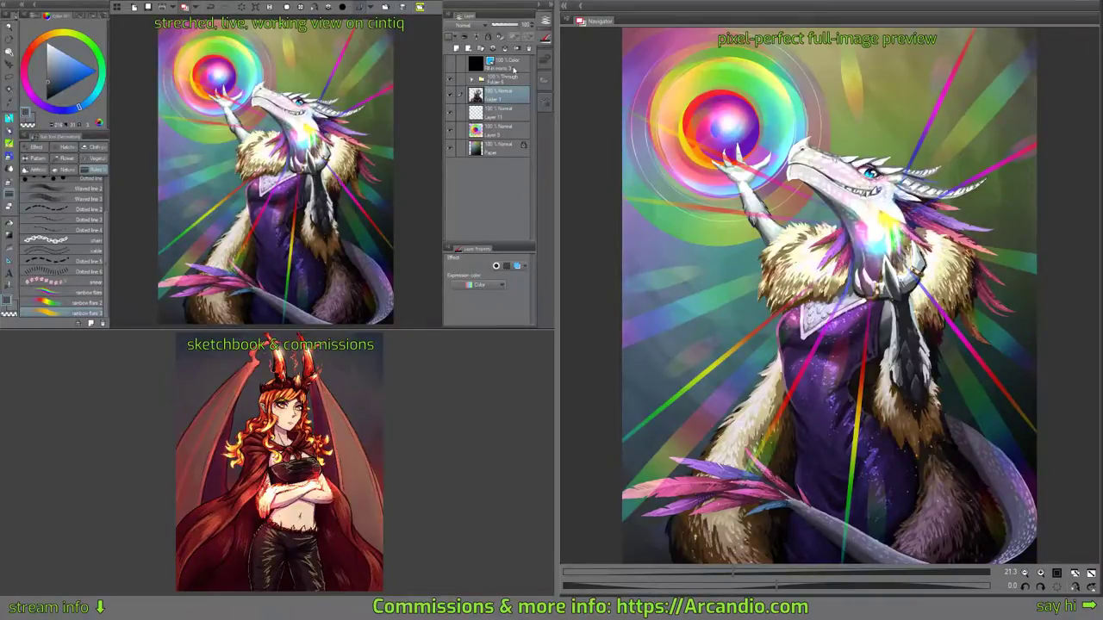
Make the Paper layer active and hide all the layers above it so only the painted background shows.
click(450, 113)
click(450, 114)
click(503, 115)
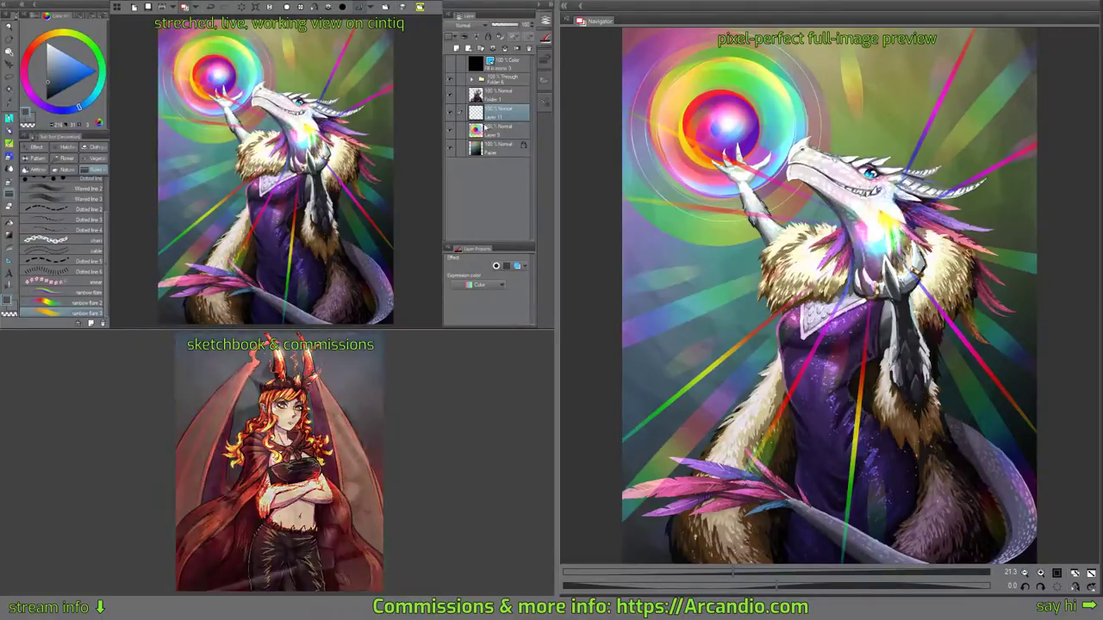
click(486, 150)
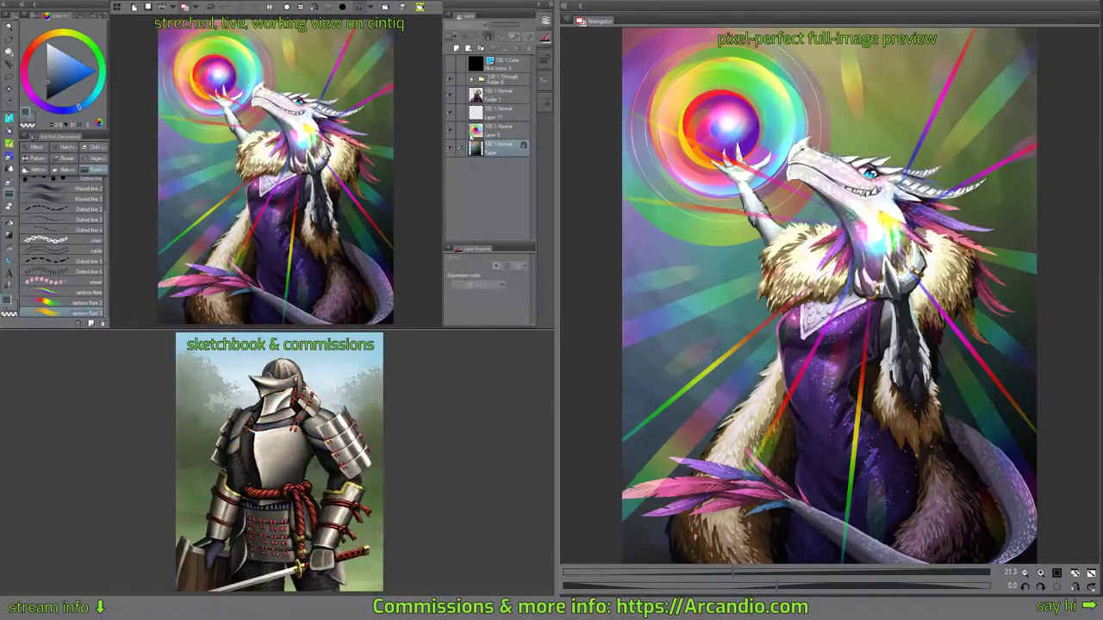
click(448, 82)
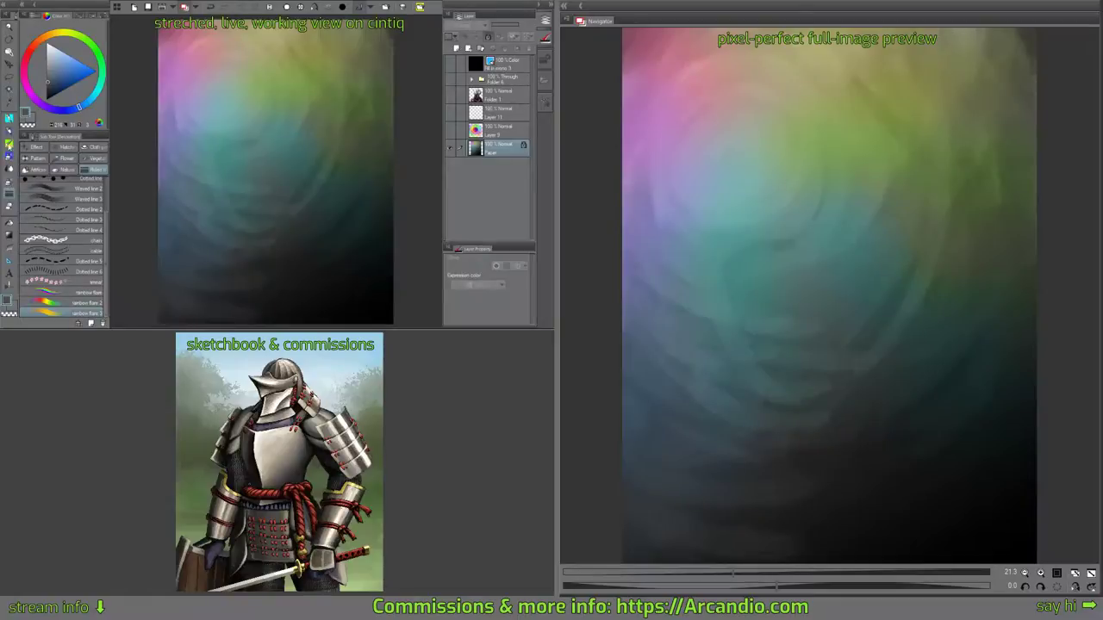
Choose the broken paint oil brush and unlock the Paper layer for painting.
click(9, 148)
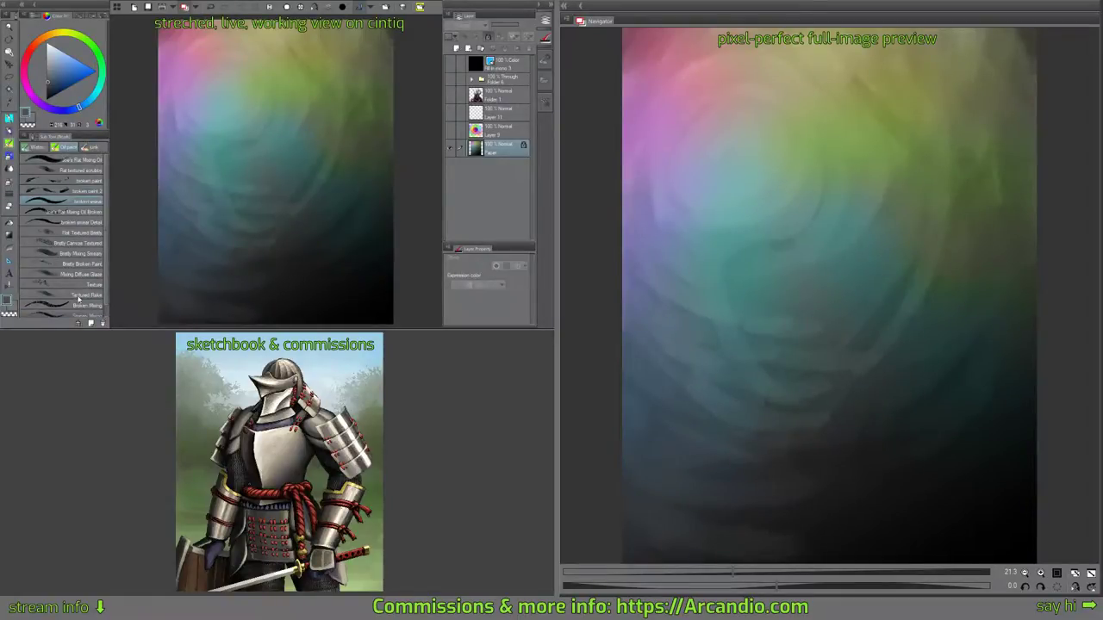
click(86, 180)
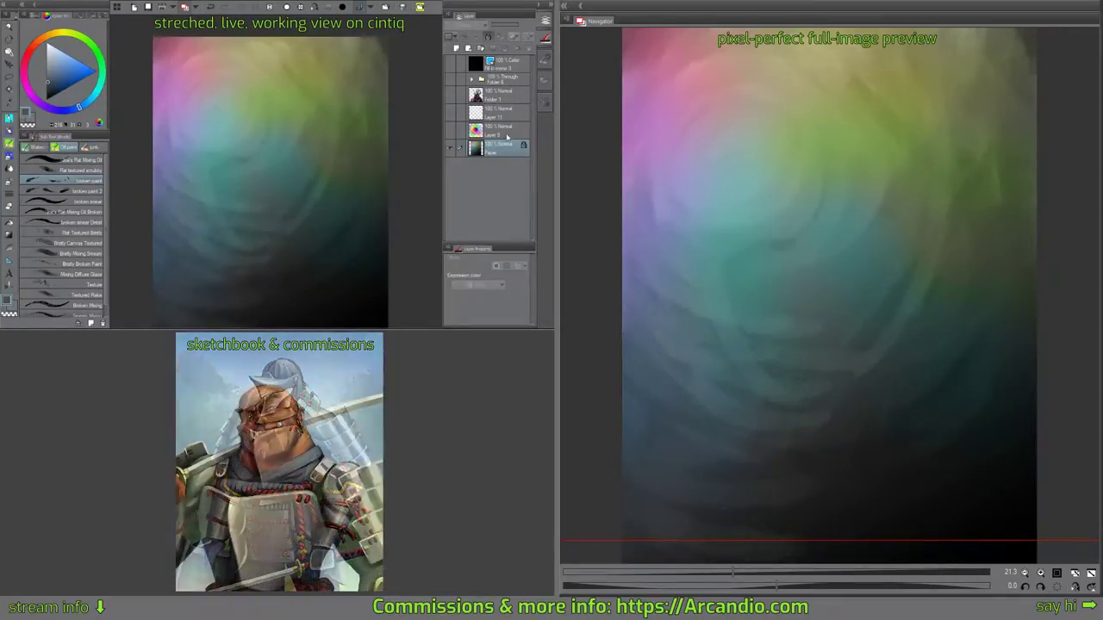
click(491, 37)
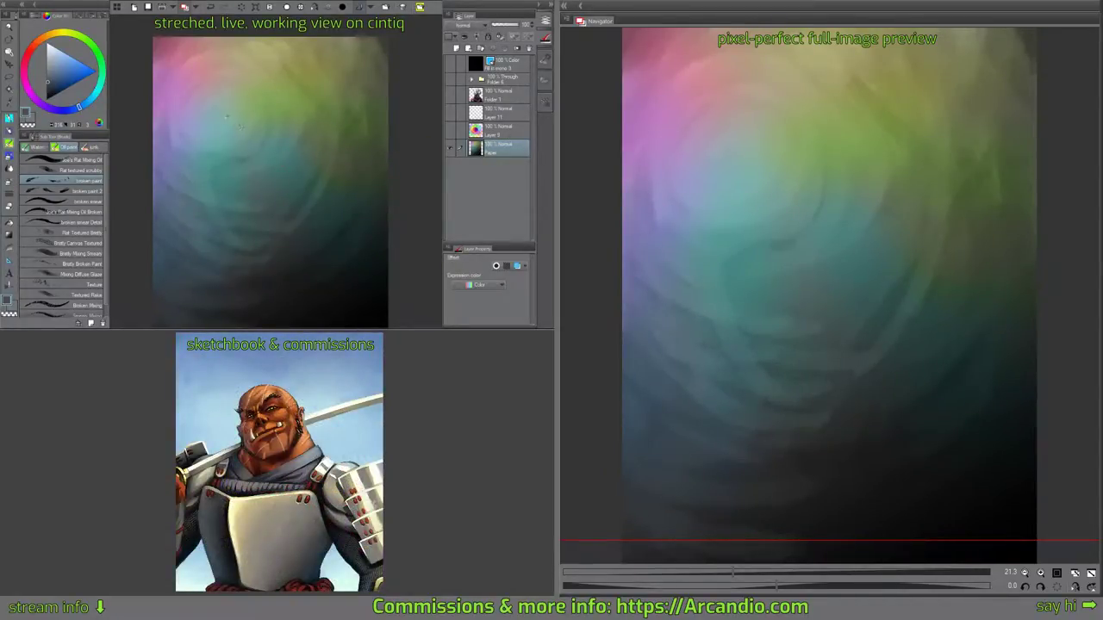
alt+click(217, 123)
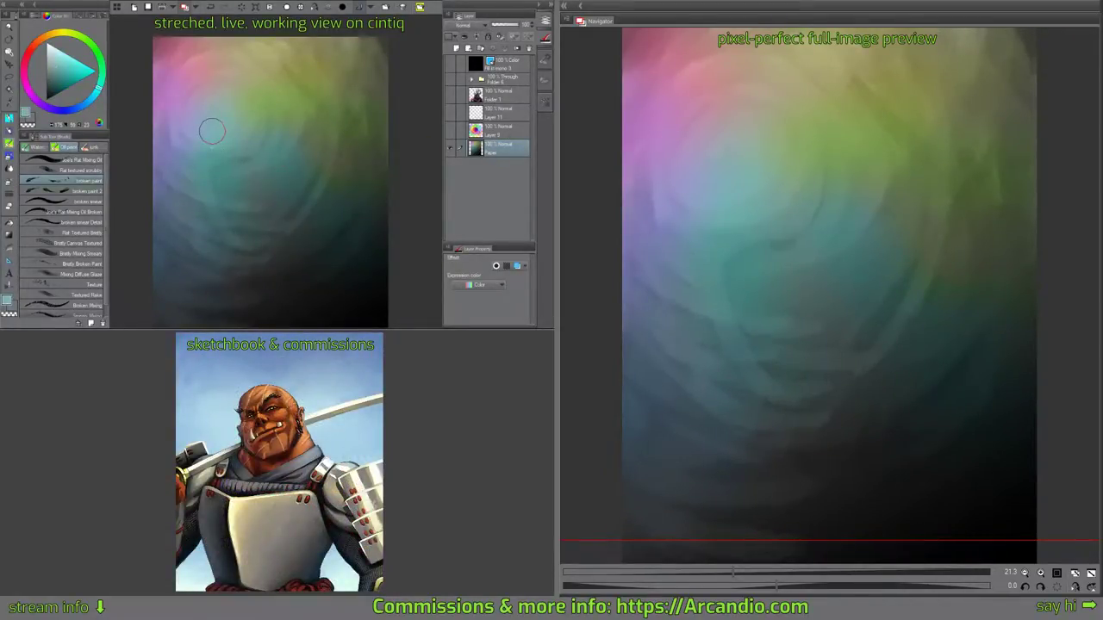
drag(248, 140, 205, 171)
alt+click(236, 166)
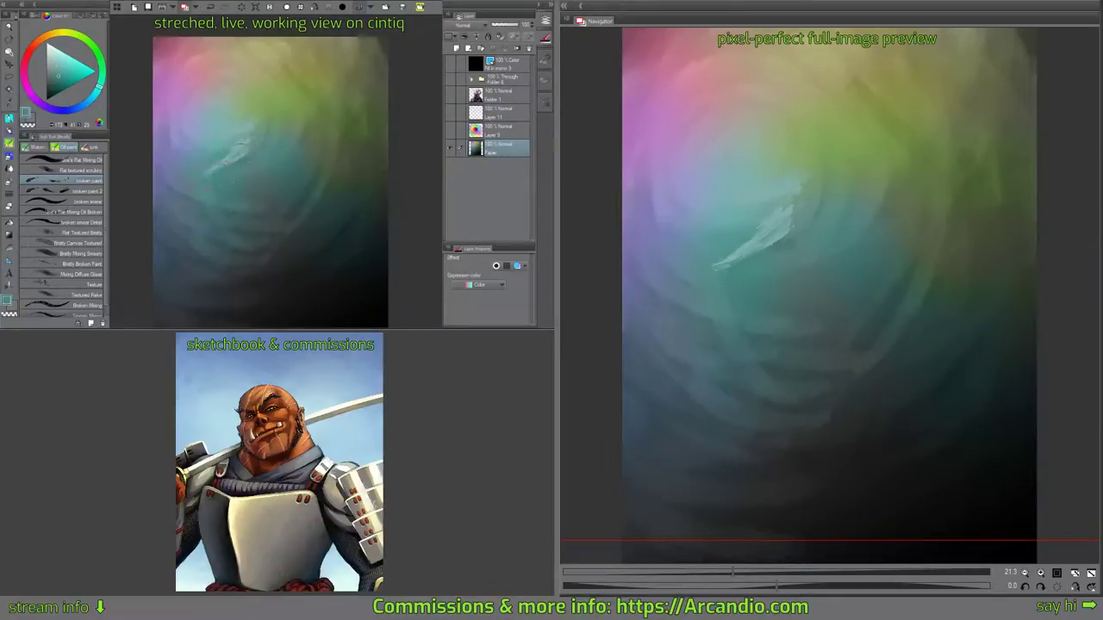
mouse_move(248, 139)
mouse_down()
mouse_move(246, 104)
mouse_move(253, 135)
mouse_move(310, 112)
mouse_move(272, 102)
mouse_move(322, 110)
mouse_up()
alt+click(247, 105)
alt+click(273, 102)
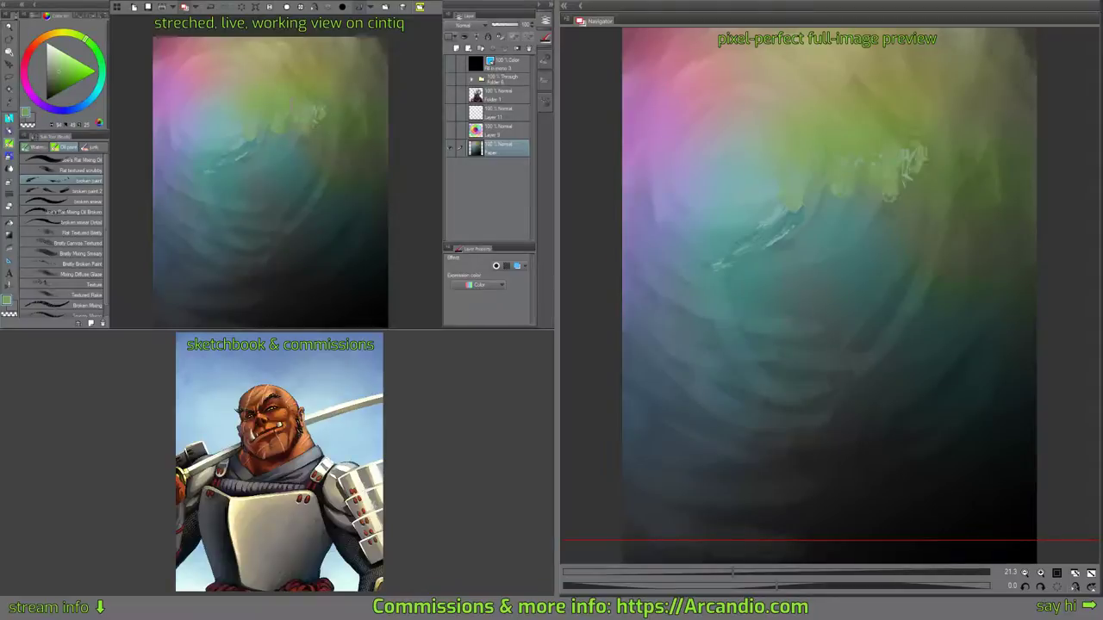
key(ctrl+z)
key(ctrl+z)
key(ctrl+z)
key(ctrl+z)
key(ctrl+z)
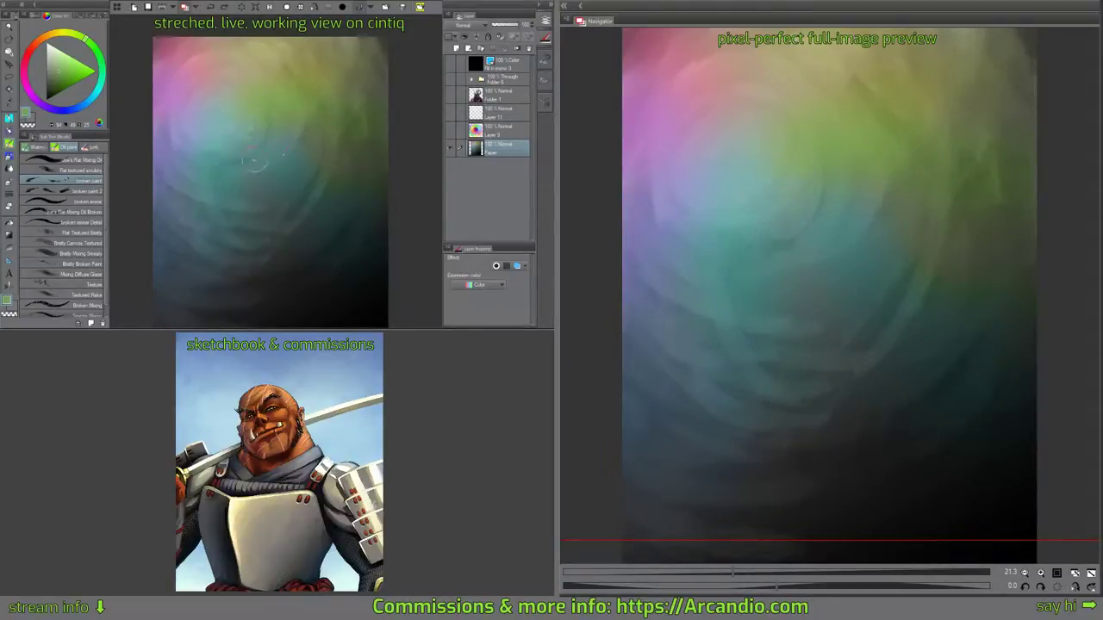
Try a bristly mixing oil brush and the palette knife blending brush on the teal centre of the background.
click(80, 253)
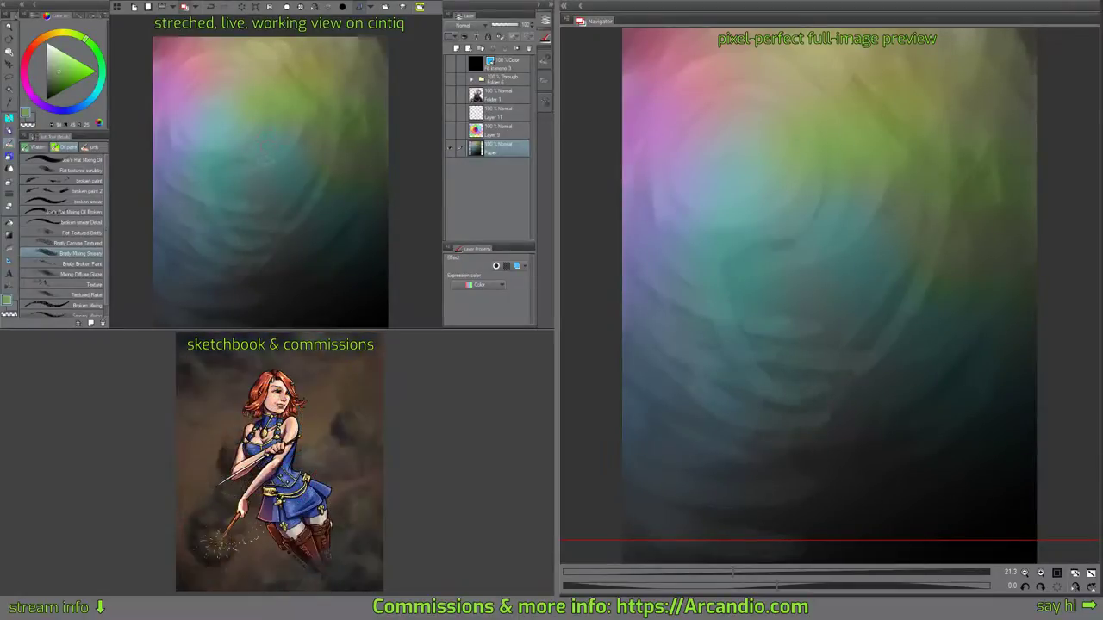
drag(263, 152, 278, 171)
click(10, 172)
click(75, 148)
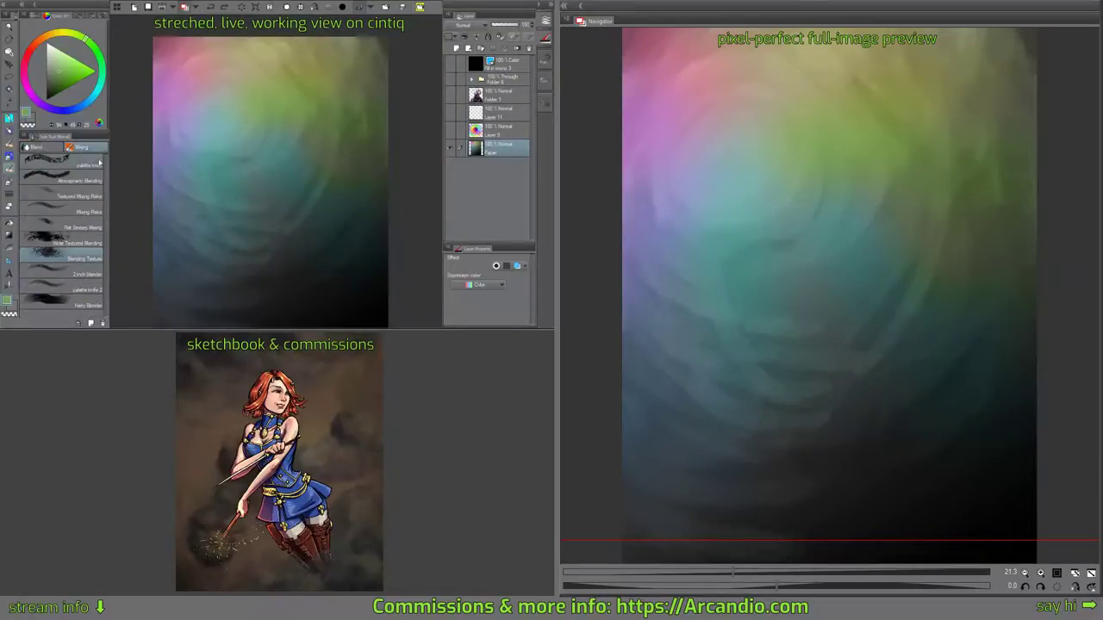
click(93, 163)
drag(219, 164, 252, 173)
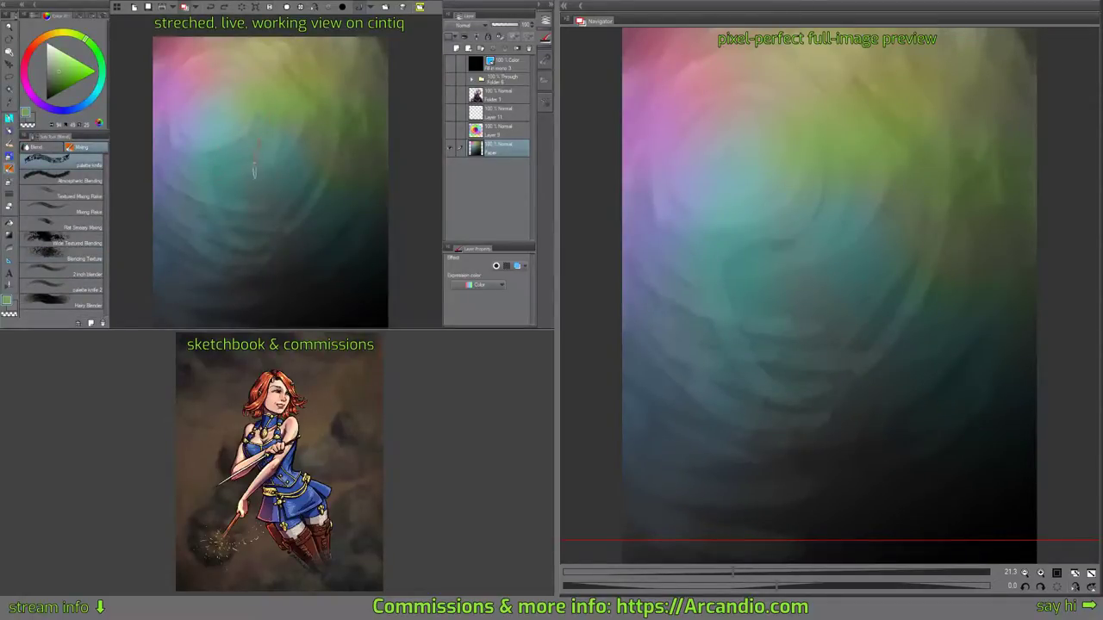
alt+click(224, 126)
drag(223, 125, 234, 153)
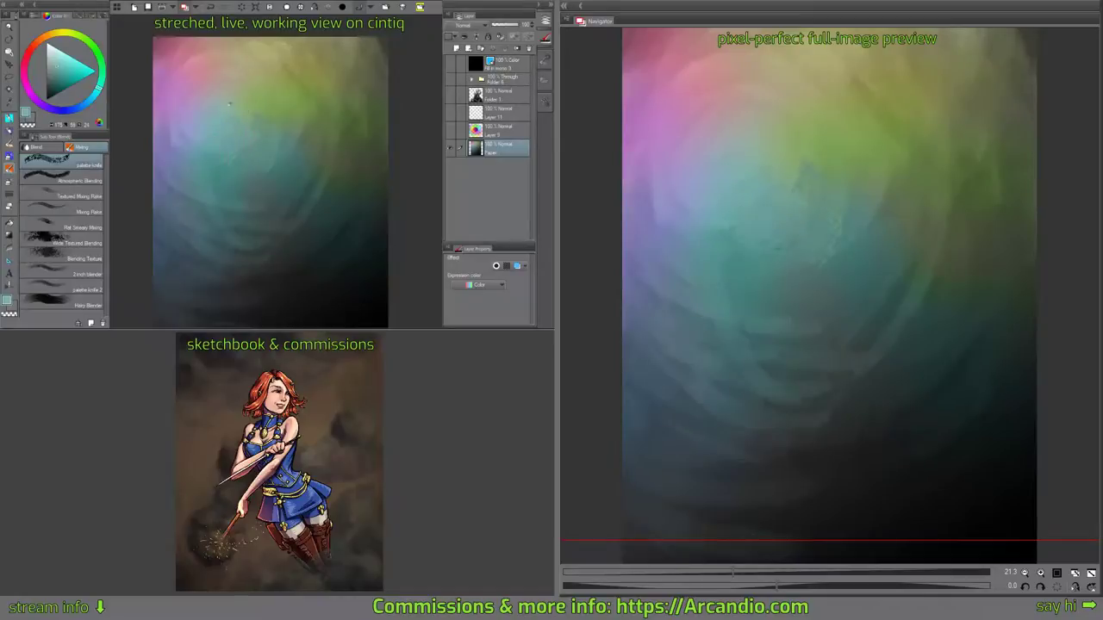
alt+click(234, 79)
mouse_move(284, 65)
mouse_down()
mouse_move(346, 94)
mouse_move(314, 124)
mouse_up()
alt+click(286, 79)
alt+click(346, 95)
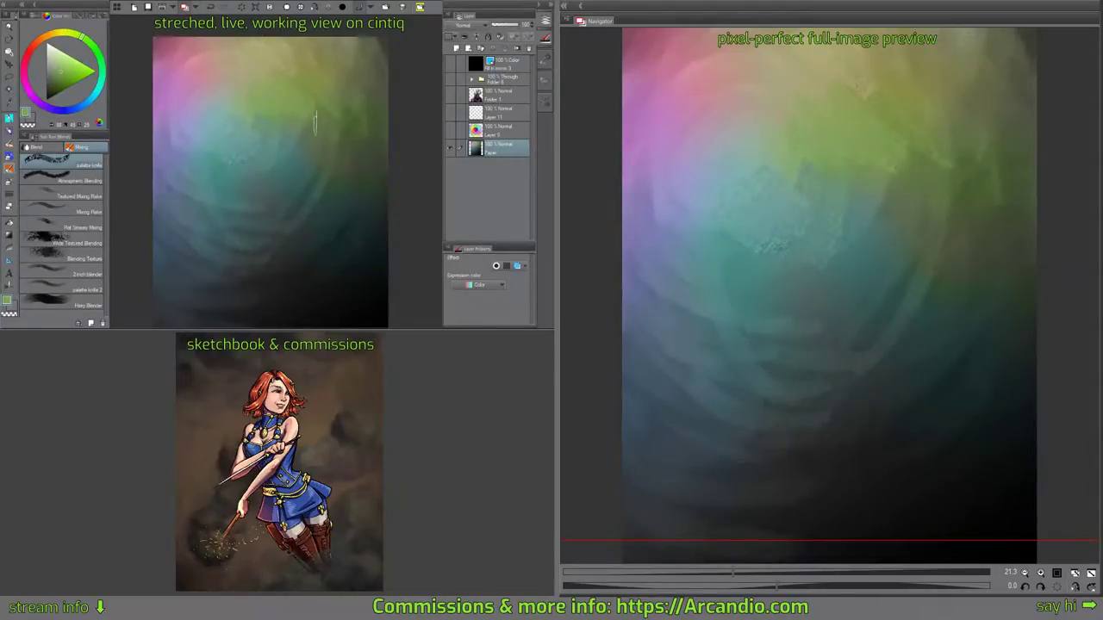
key(ctrl+z)
key(ctrl+z)
key(ctrl+z)
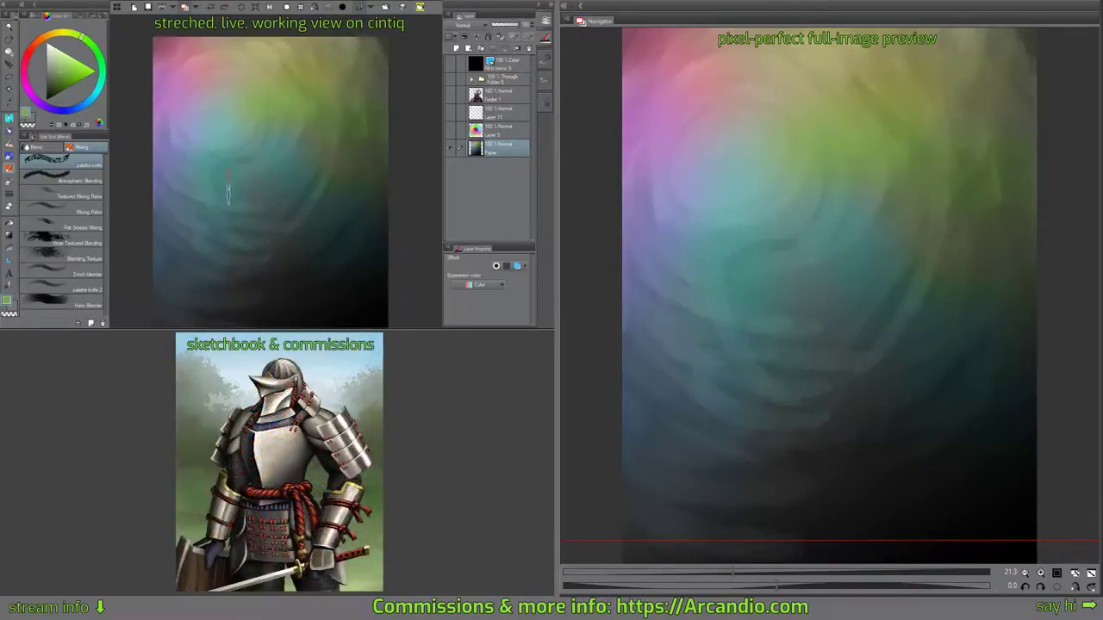
Try the Blending Texture brush on the teal centre of the background and undo its strokes.
click(77, 253)
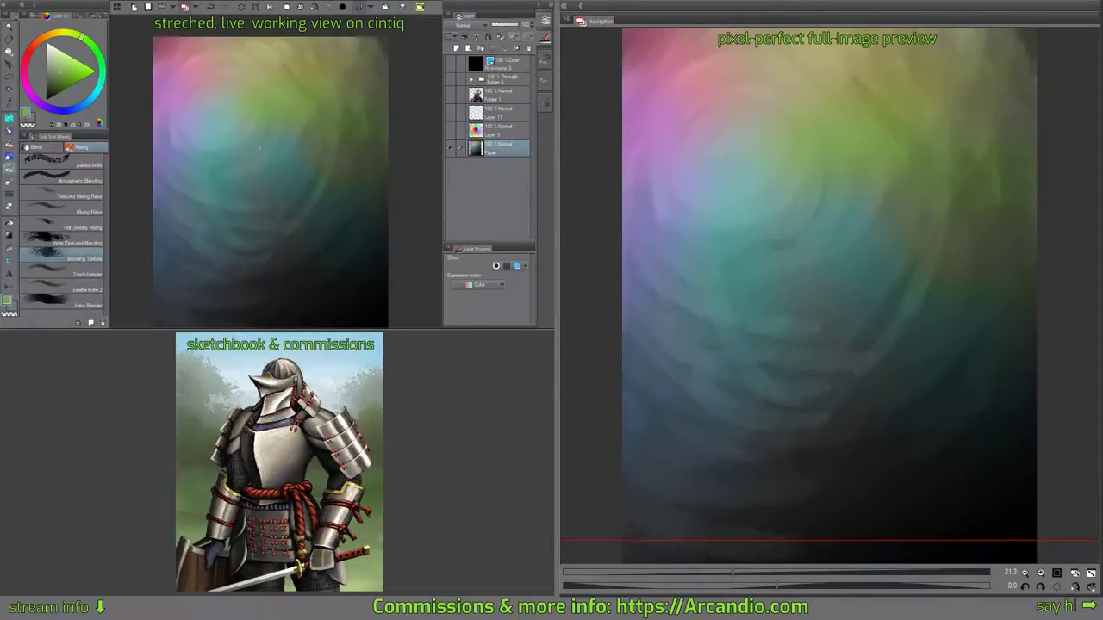
mouse_move(256, 179)
mouse_down()
mouse_move(285, 181)
mouse_move(270, 187)
mouse_move(242, 170)
mouse_up()
alt+click(270, 188)
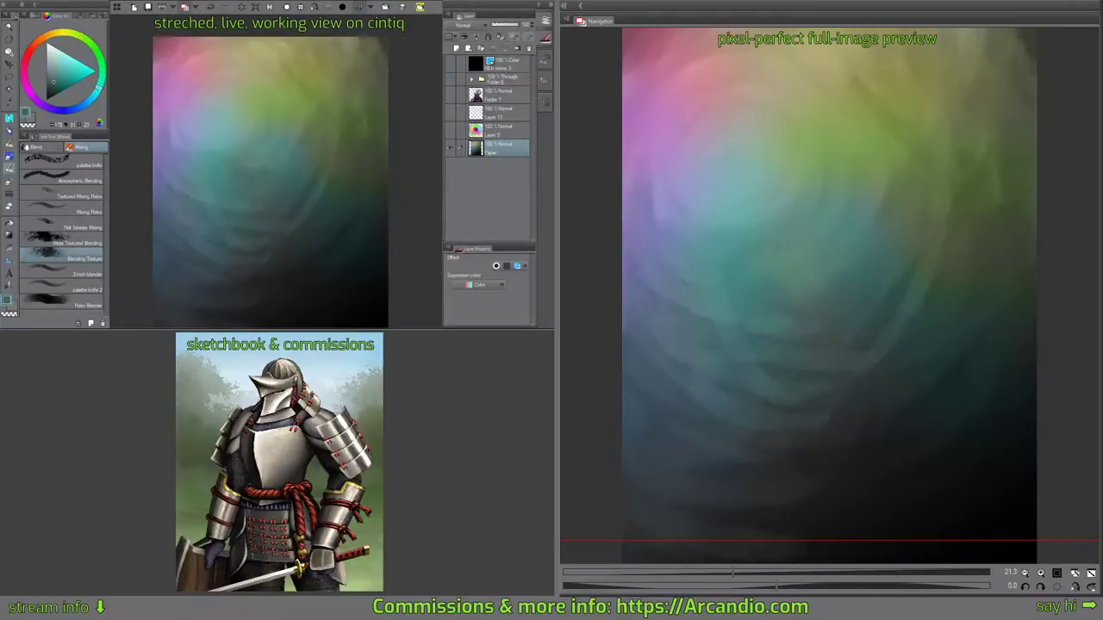
key(ctrl+z)
key(ctrl+z)
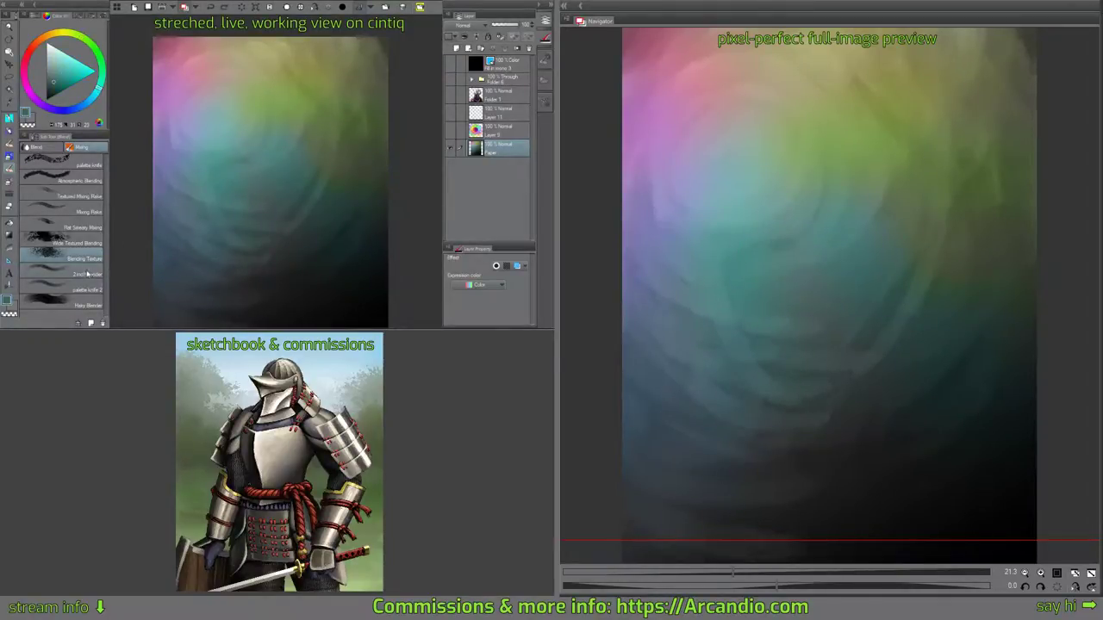
Smooth the brush texture in the teal, green and pink upper part of the background with the 2 inch blender.
click(87, 273)
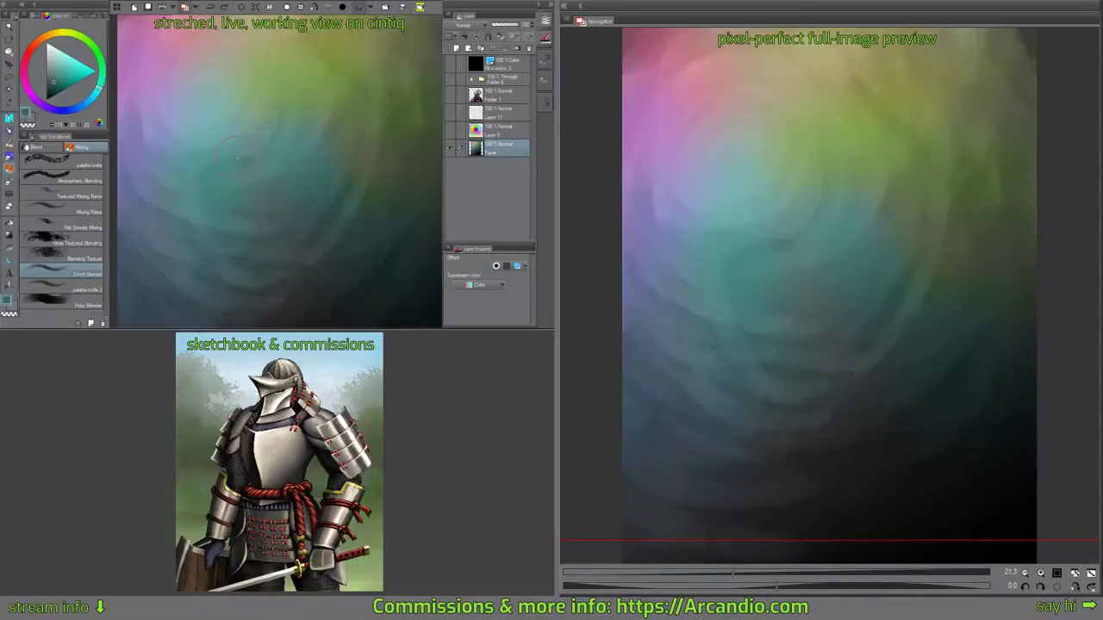
scroll(297, 155, up, 2)
mouse_move(287, 182)
mouse_down()
mouse_move(339, 163)
mouse_move(286, 231)
mouse_up()
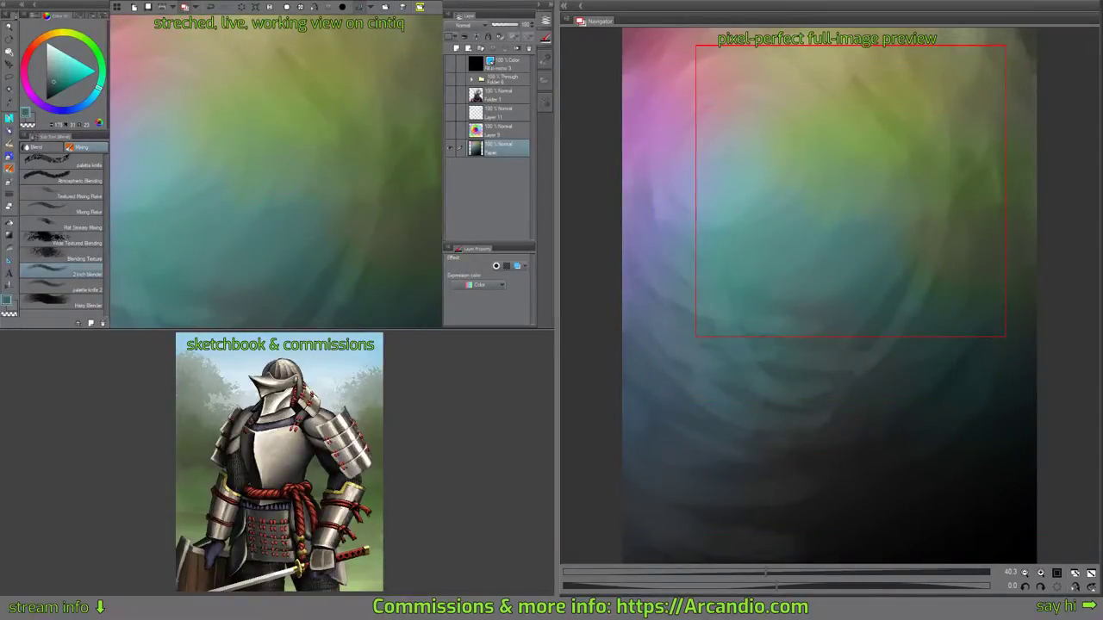
scroll(302, 177, up, 2)
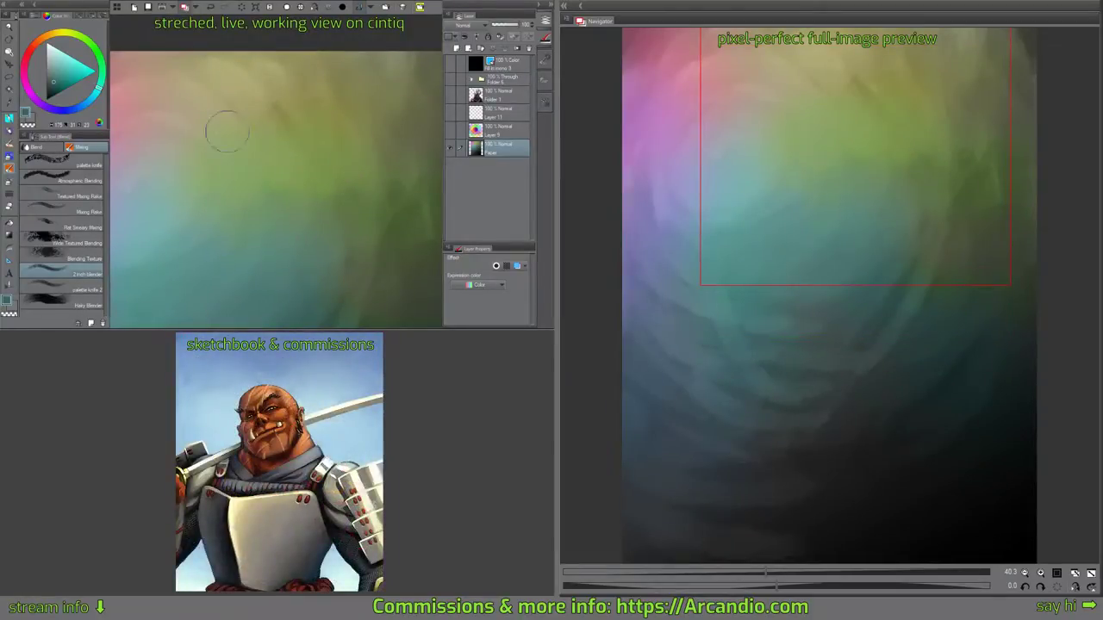
scroll(258, 143, up, 2)
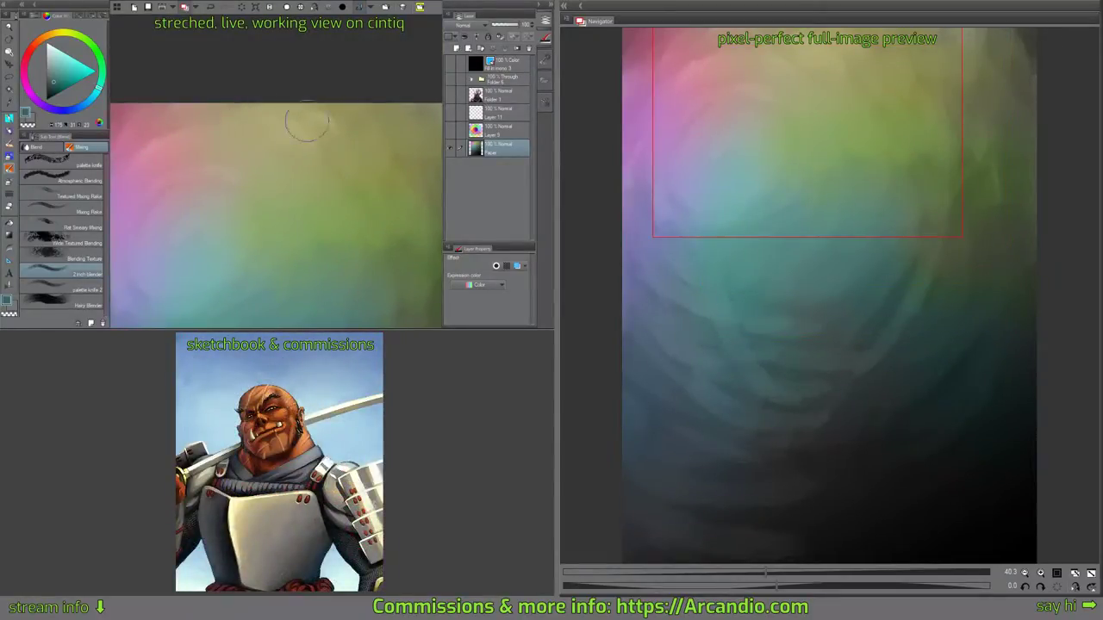
drag(265, 145, 317, 121)
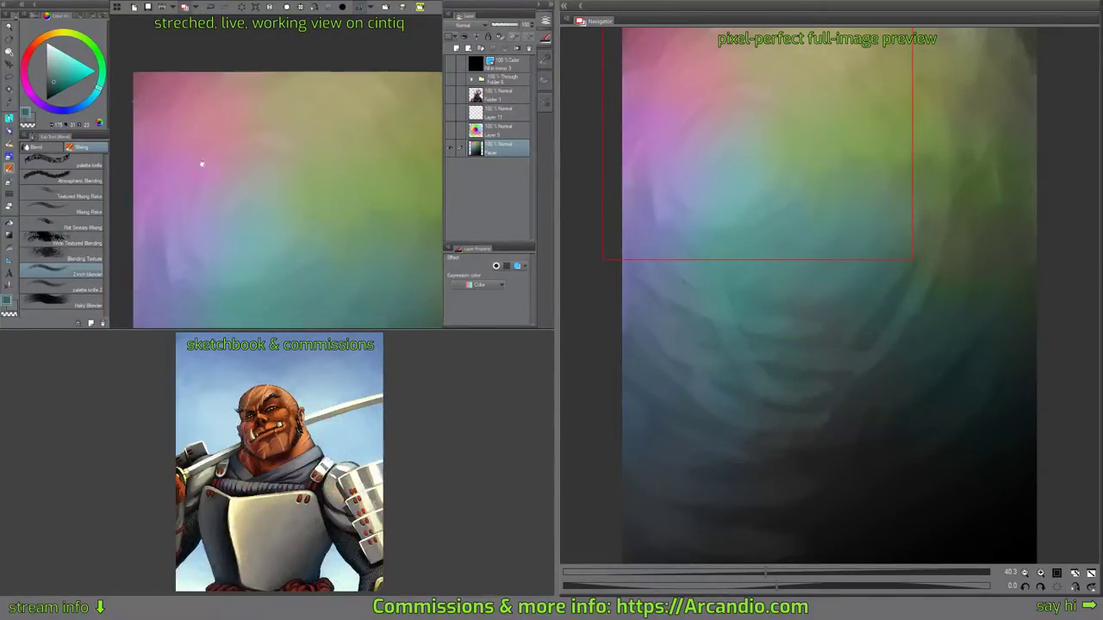
Blend the pink, purple and blue left side of the background smoothly down to the dark lower corner.
scroll(201, 165, down, 2)
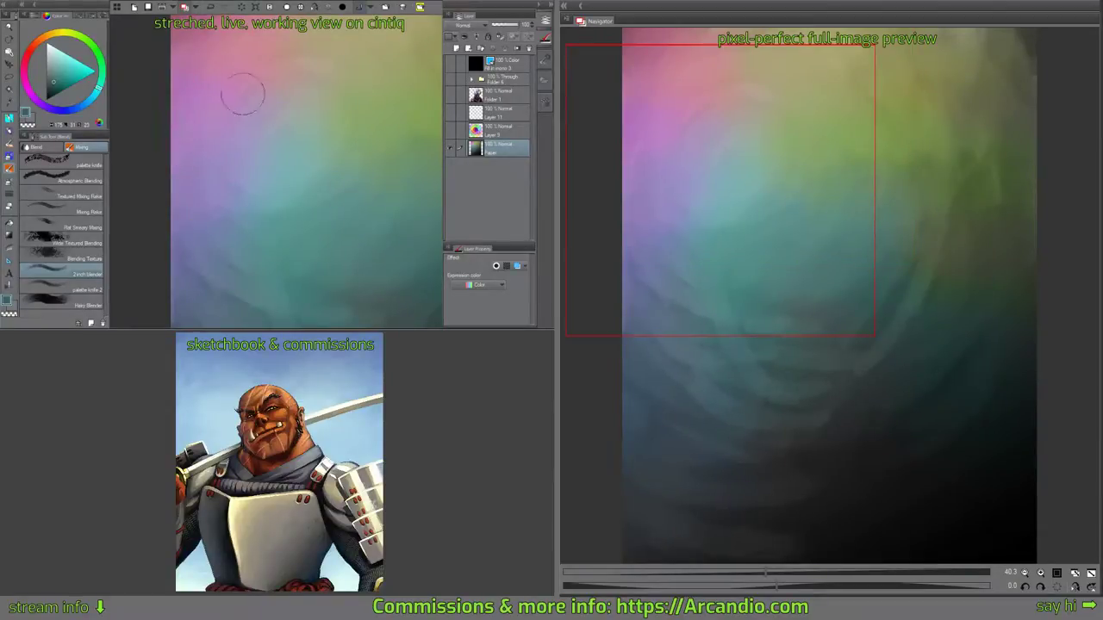
drag(244, 259, 232, 248)
scroll(231, 249, down, 3)
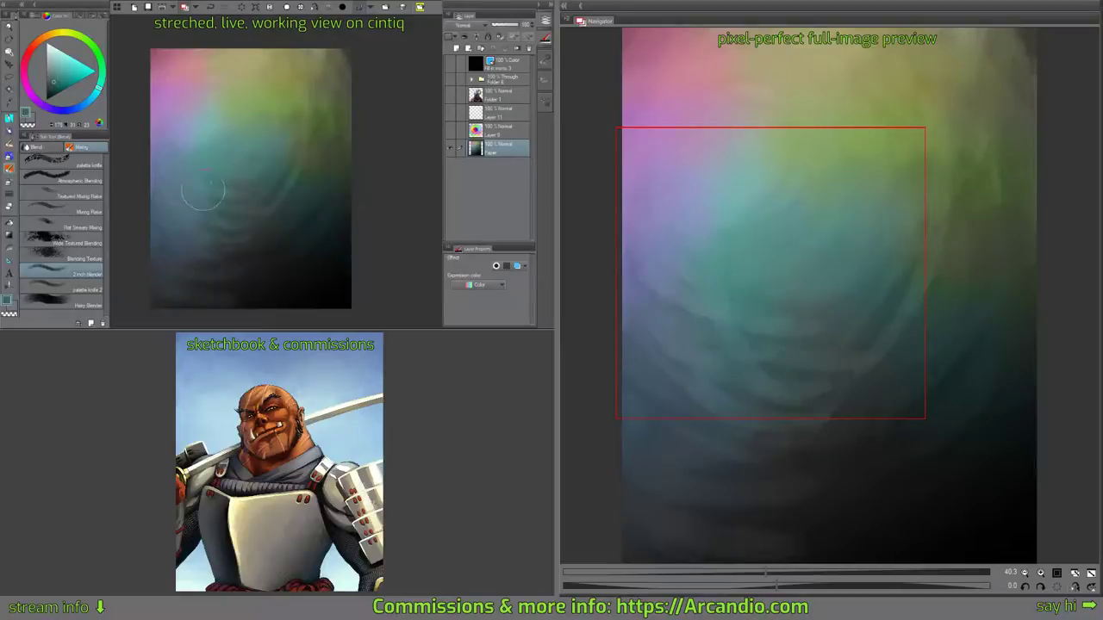
mouse_move(172, 144)
mouse_down()
mouse_move(191, 226)
mouse_move(167, 261)
mouse_move(163, 304)
mouse_move(164, 268)
mouse_up()
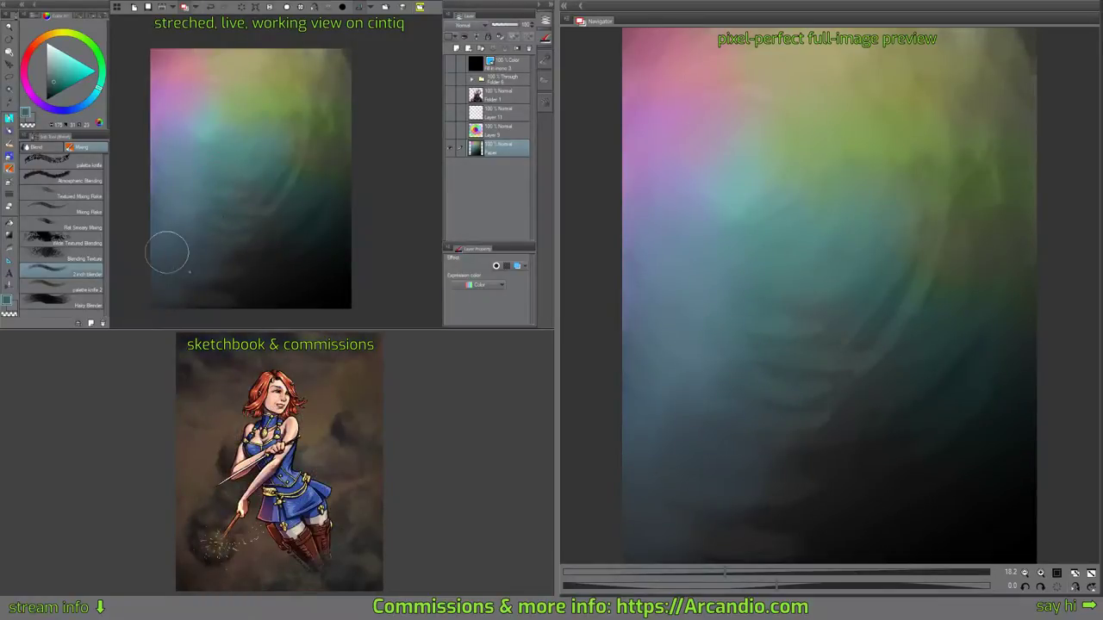
Blend away the curved strokes between the green and dark teal areas on the background's right side, sampling nearby colours.
mouse_move(281, 261)
mouse_down()
mouse_move(311, 215)
mouse_move(263, 190)
mouse_move(286, 158)
mouse_move(320, 177)
mouse_up()
alt+click(282, 150)
mouse_move(269, 153)
mouse_down()
mouse_move(310, 165)
mouse_move(322, 148)
mouse_move(229, 136)
mouse_move(280, 138)
mouse_move(317, 171)
mouse_move(300, 127)
mouse_move(247, 97)
mouse_move(319, 111)
mouse_up()
alt+click(285, 108)
mouse_move(245, 113)
mouse_down()
mouse_move(303, 128)
mouse_move(289, 143)
mouse_move(253, 135)
mouse_up()
mouse_move(305, 161)
mouse_down()
mouse_move(257, 187)
mouse_move(276, 155)
mouse_up()
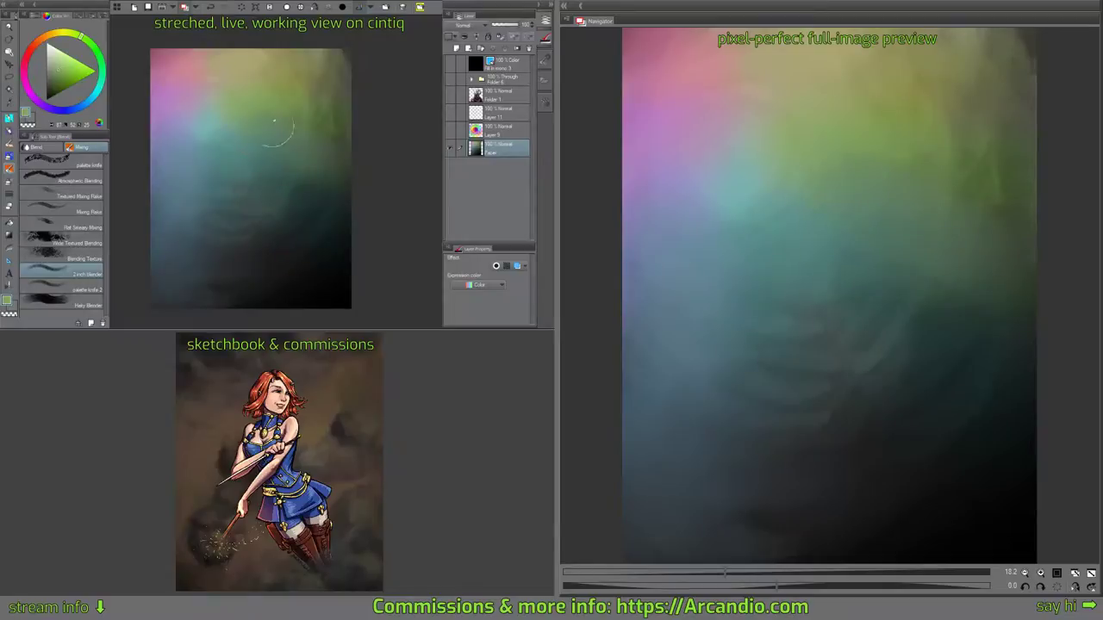
Smooth the green right edge and the remaining curved strokes in the teal middle of the background with sampled greens and teals.
scroll(262, 118, up, 1)
scroll(258, 110, up, 1)
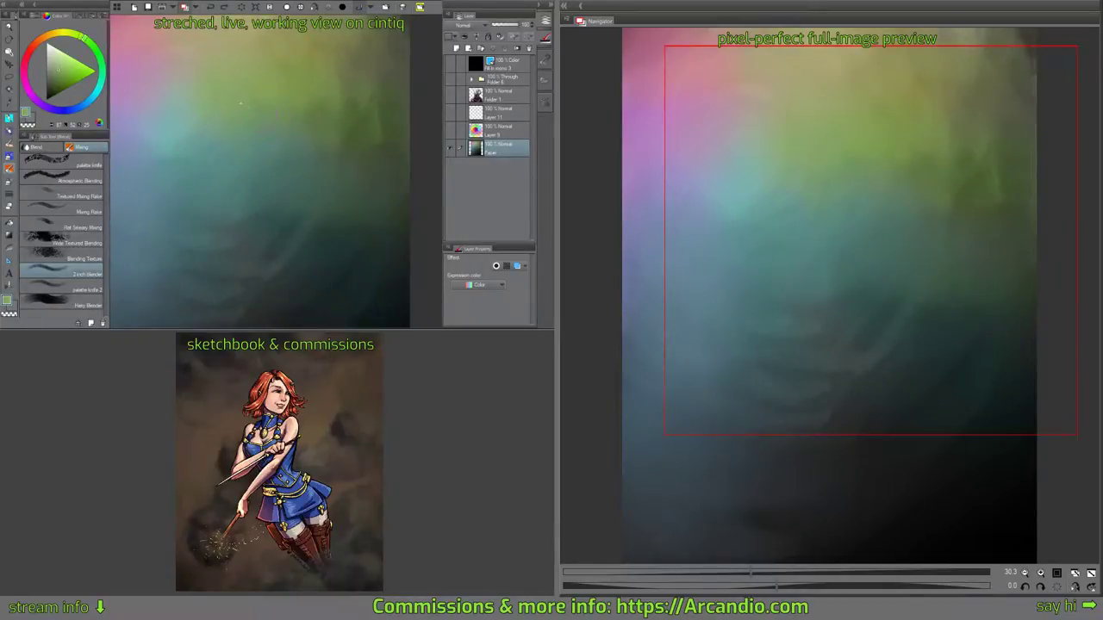
mouse_move(364, 143)
mouse_down()
mouse_move(359, 112)
mouse_move(370, 151)
mouse_move(385, 142)
mouse_move(365, 73)
mouse_move(394, 108)
mouse_move(355, 176)
mouse_move(359, 190)
mouse_move(358, 108)
mouse_up()
alt+click(306, 98)
alt+click(366, 86)
drag(314, 185, 325, 156)
alt+click(233, 143)
mouse_move(240, 162)
mouse_down()
mouse_move(322, 152)
mouse_move(382, 202)
mouse_up()
Show the dragon and the light-effects folder again, and check the painting in greyscale with the black Color fill layer.
click(450, 94)
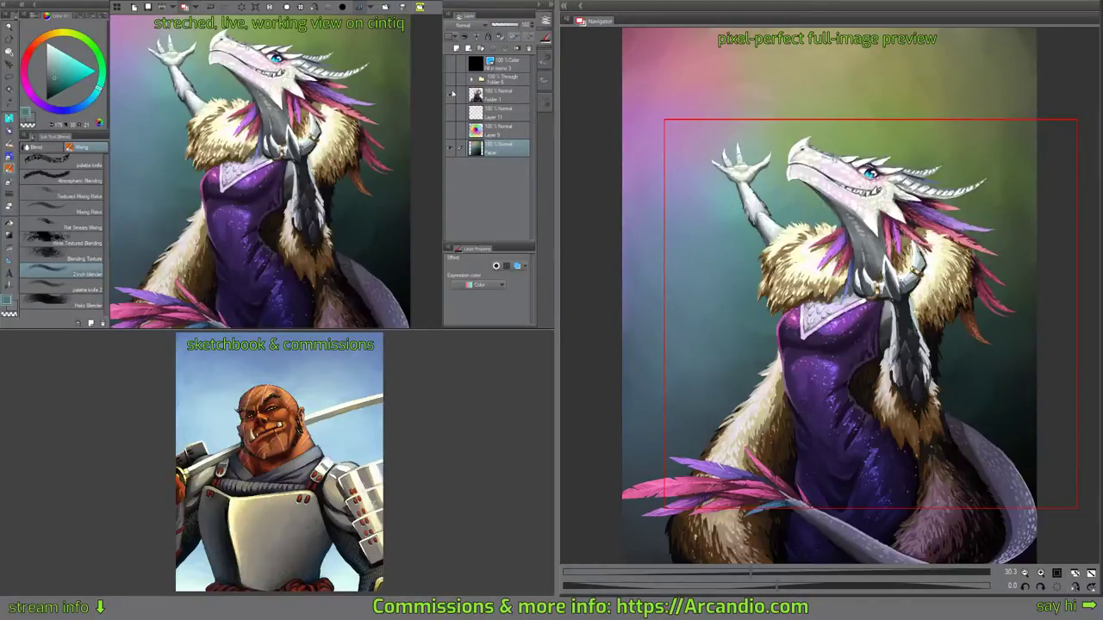
click(450, 78)
click(450, 63)
click(450, 63)
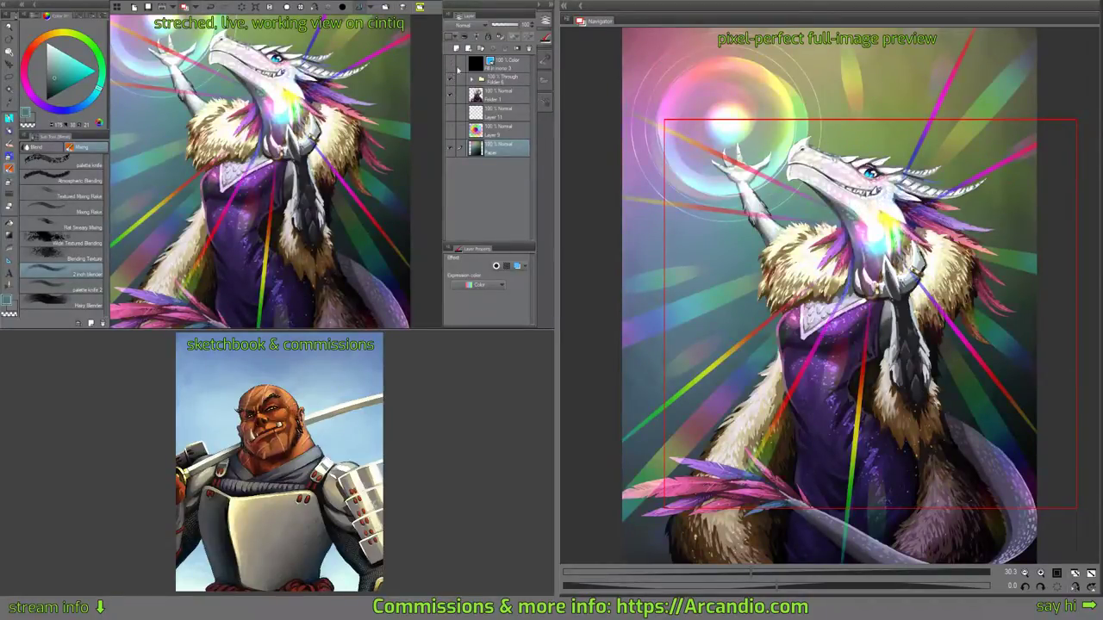
click(455, 66)
click(450, 63)
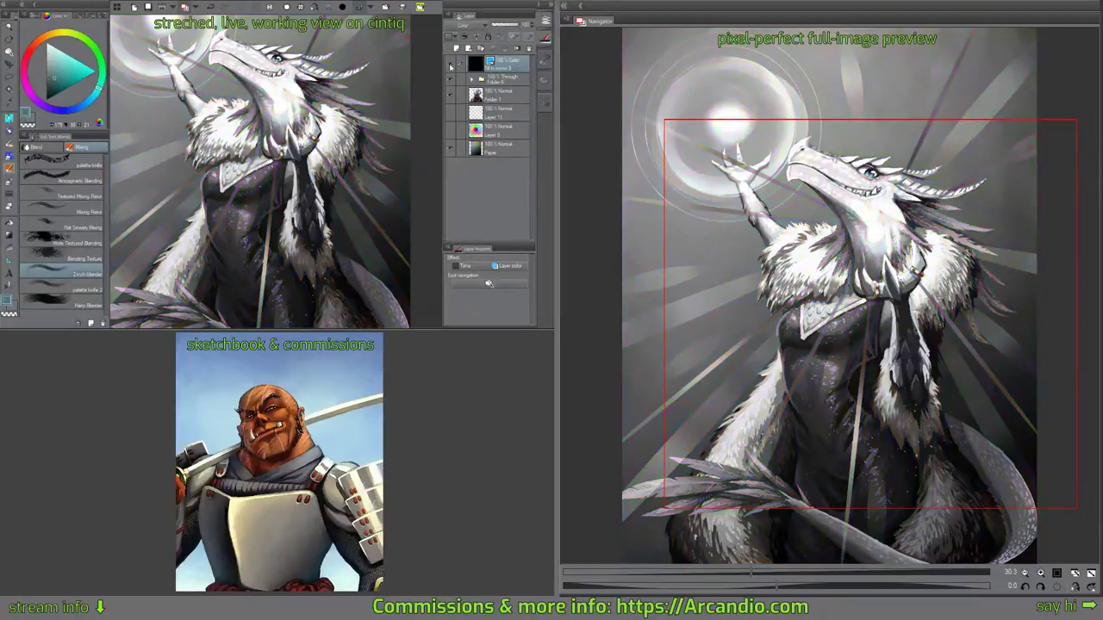
click(450, 64)
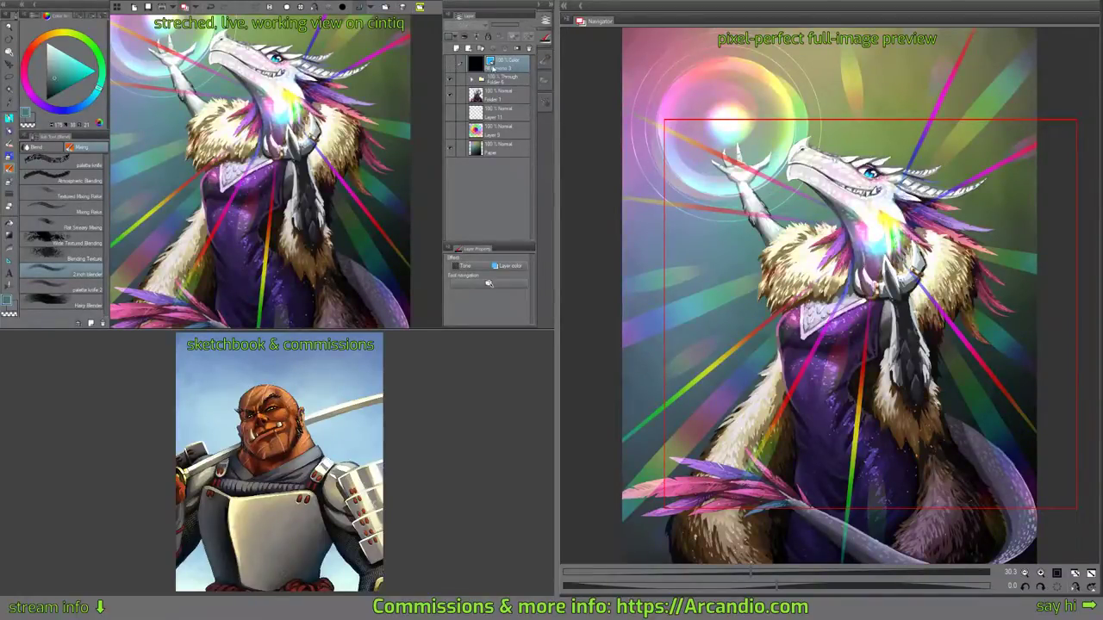
Show the rainbow orb layer behind the dragon and delete the empty Layer 11 above it.
click(449, 113)
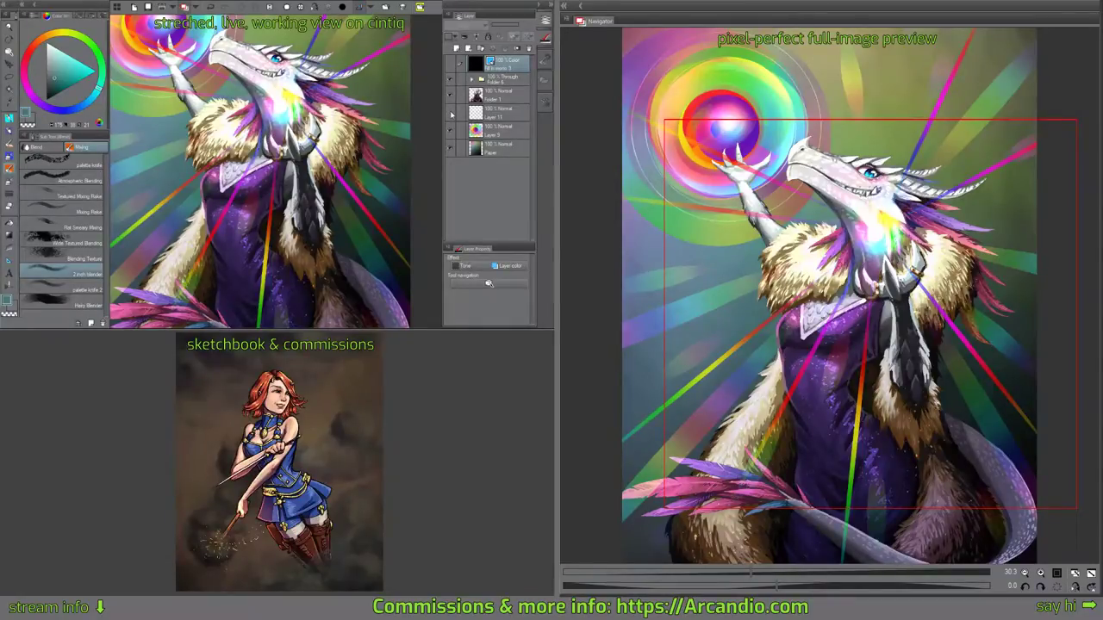
click(528, 113)
click(528, 49)
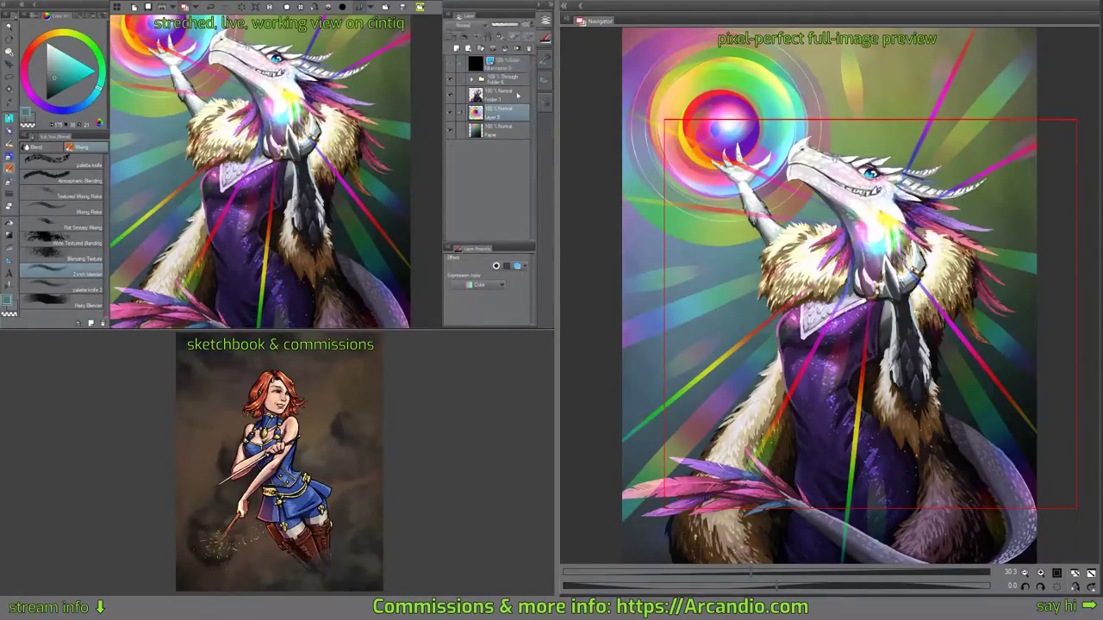
click(450, 113)
click(450, 113)
drag(294, 179, 297, 174)
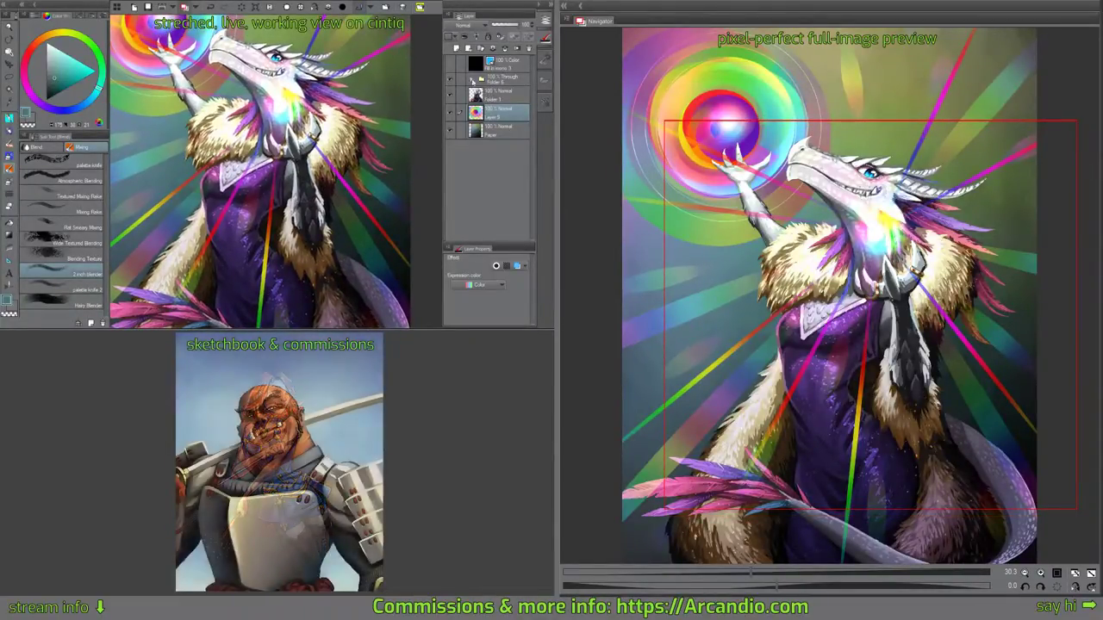
Expand the light-effects folder, add a new layer in it and make the layer carrying the ruler active.
click(481, 78)
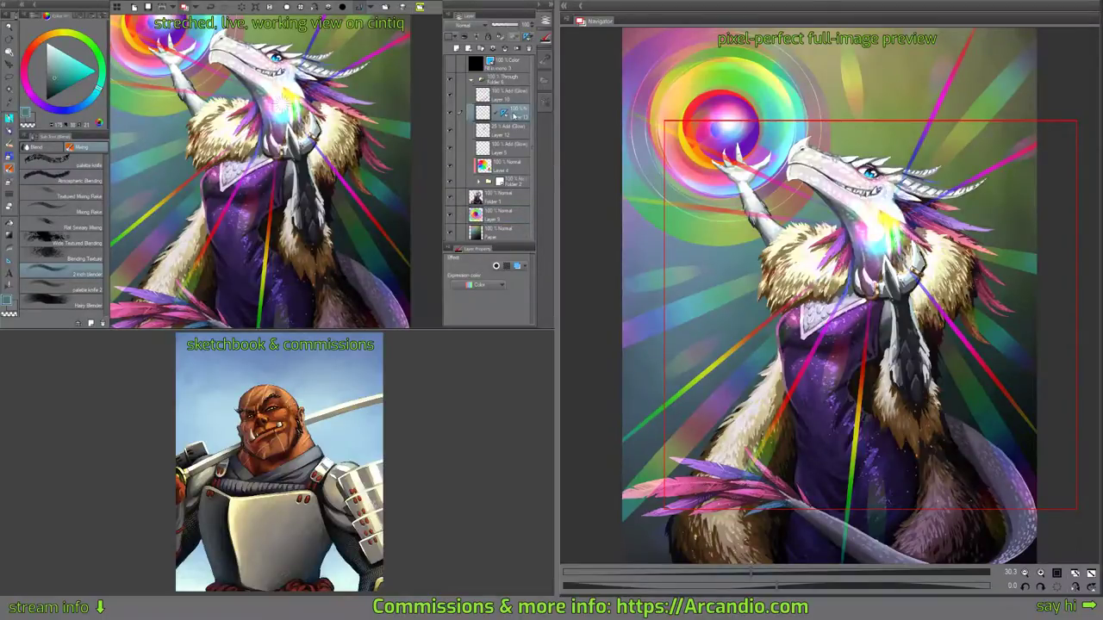
click(457, 49)
click(508, 131)
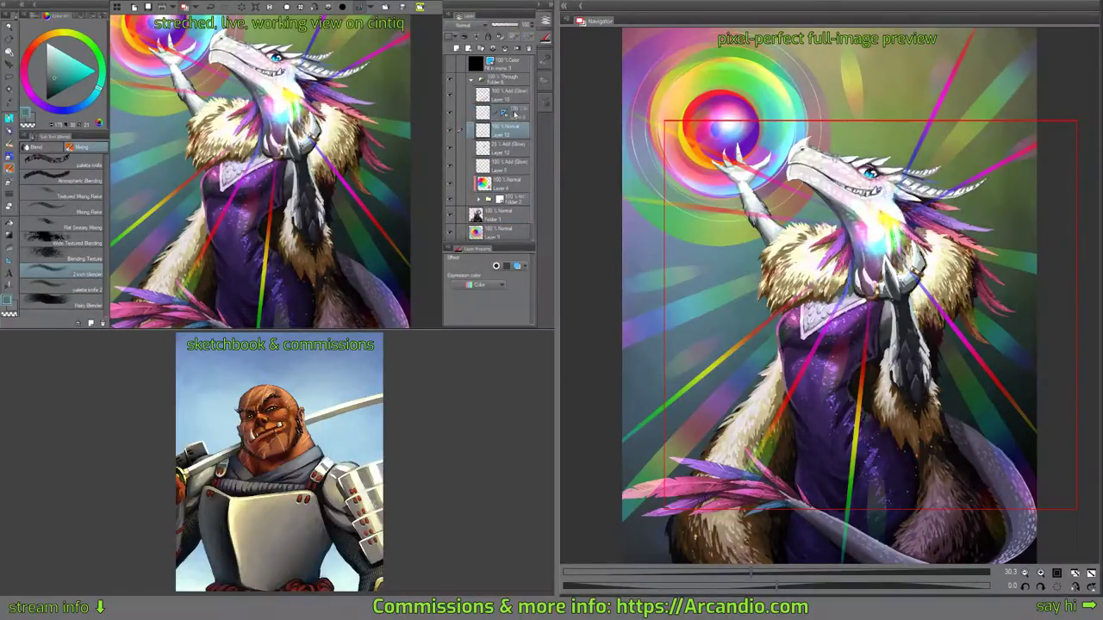
click(489, 114)
drag(260, 175, 276, 172)
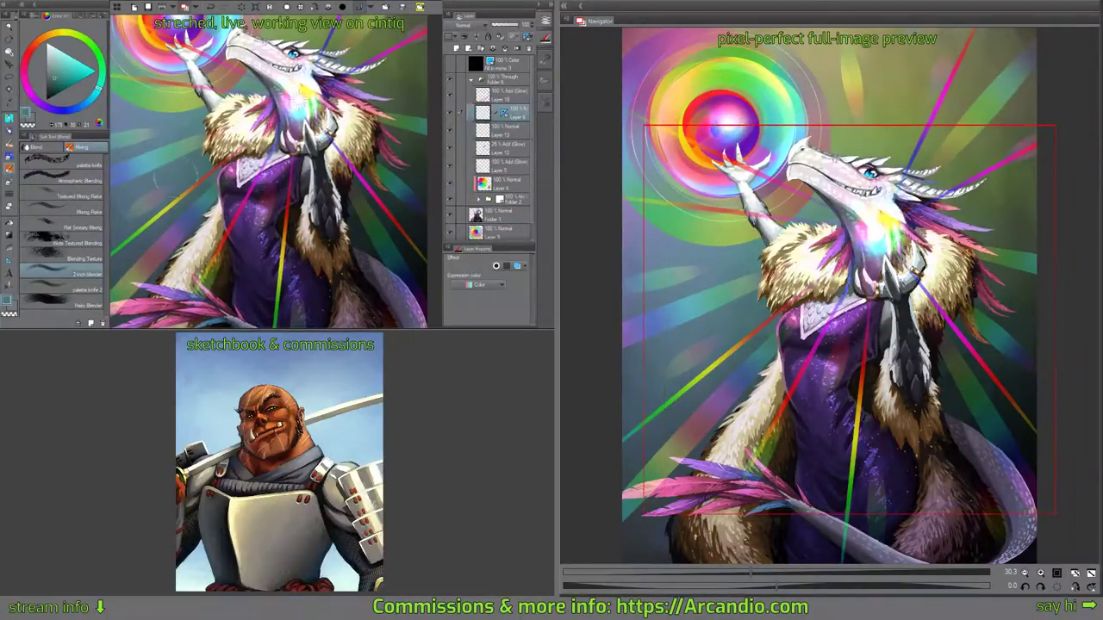
Switch to the rainbow flare decoration brush and set the ruler layer's blending mode to Add (Glow).
click(9, 132)
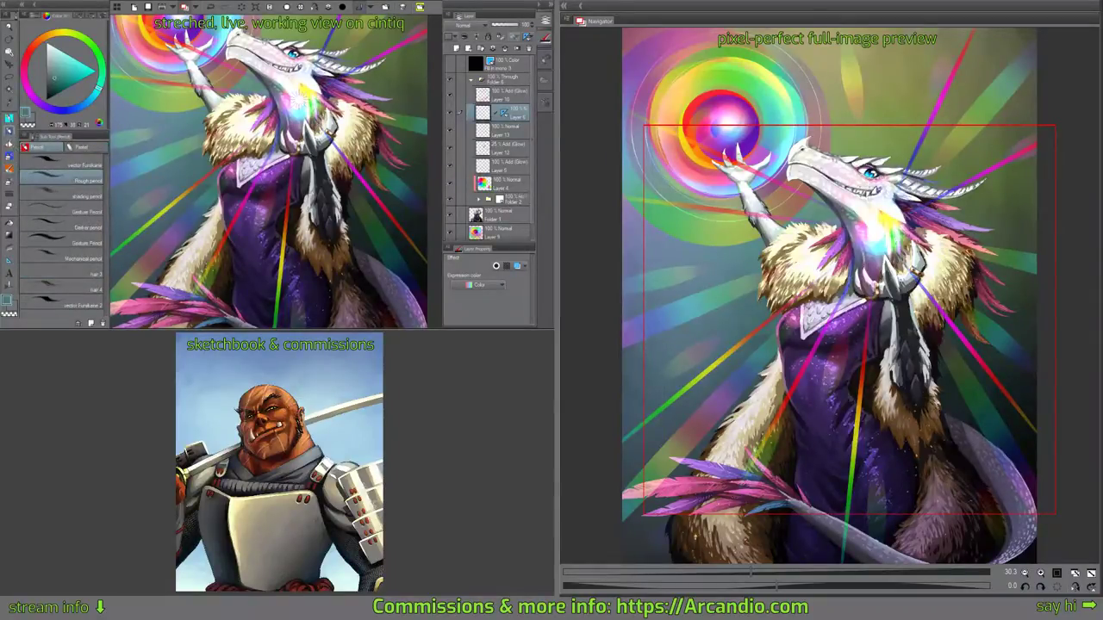
click(10, 143)
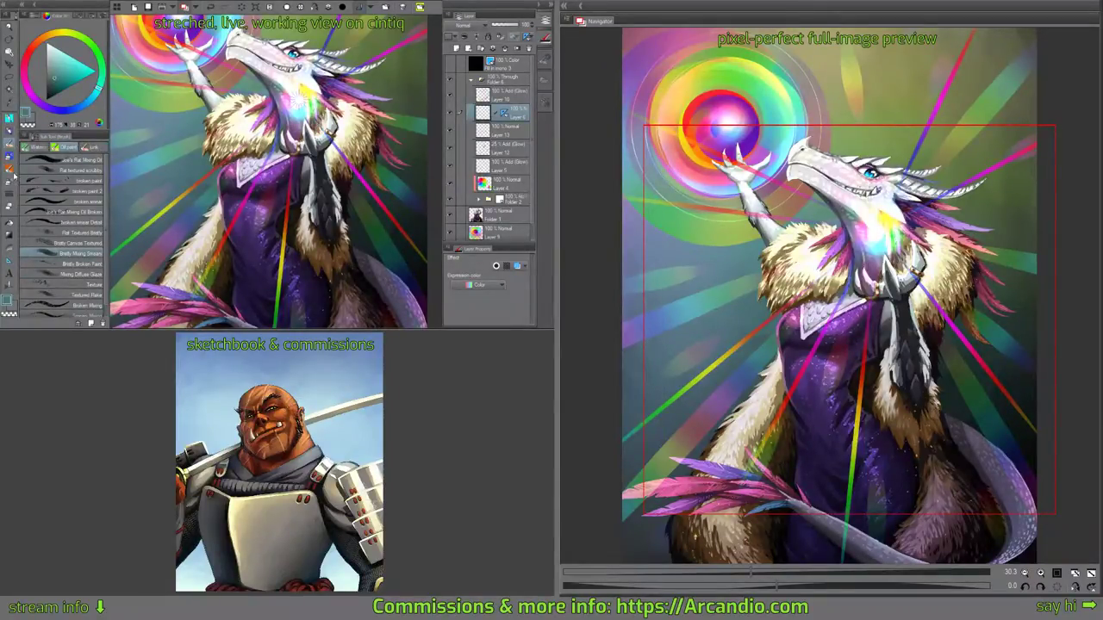
click(11, 201)
scroll(265, 160, down, 4)
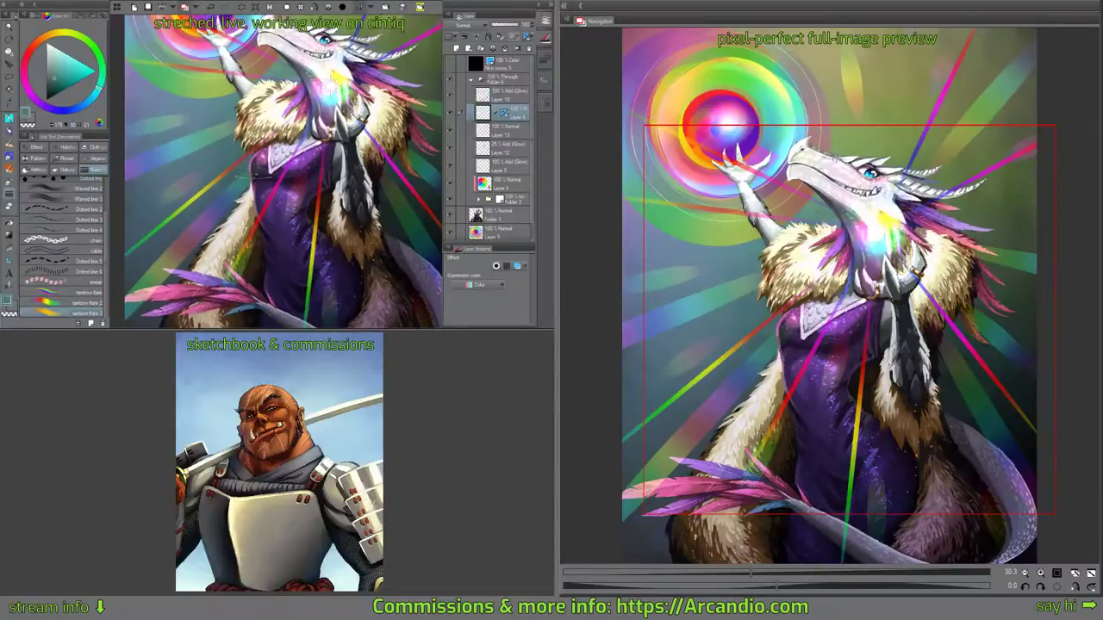
click(476, 26)
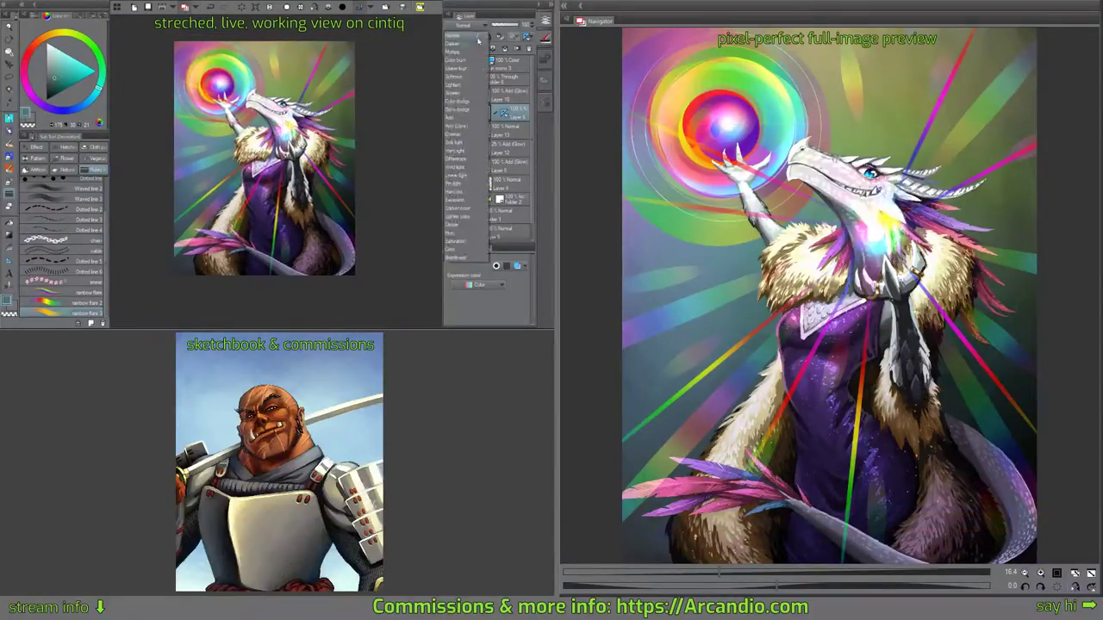
click(473, 127)
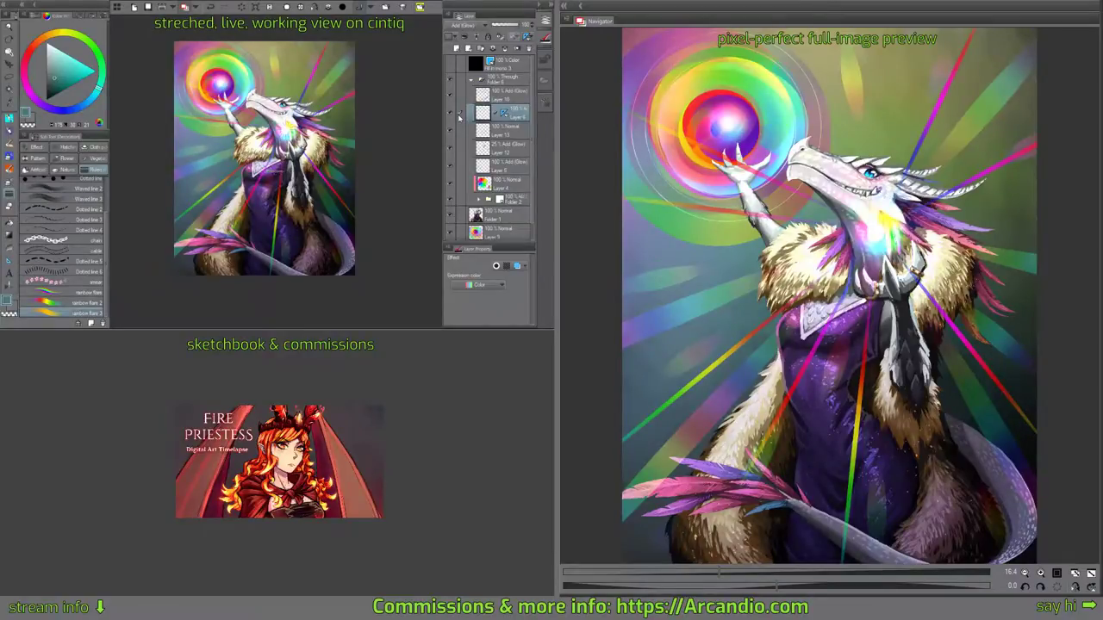
Choose the Dense saturated line 2 preset among the saturated line tools and duplicate it.
click(13, 261)
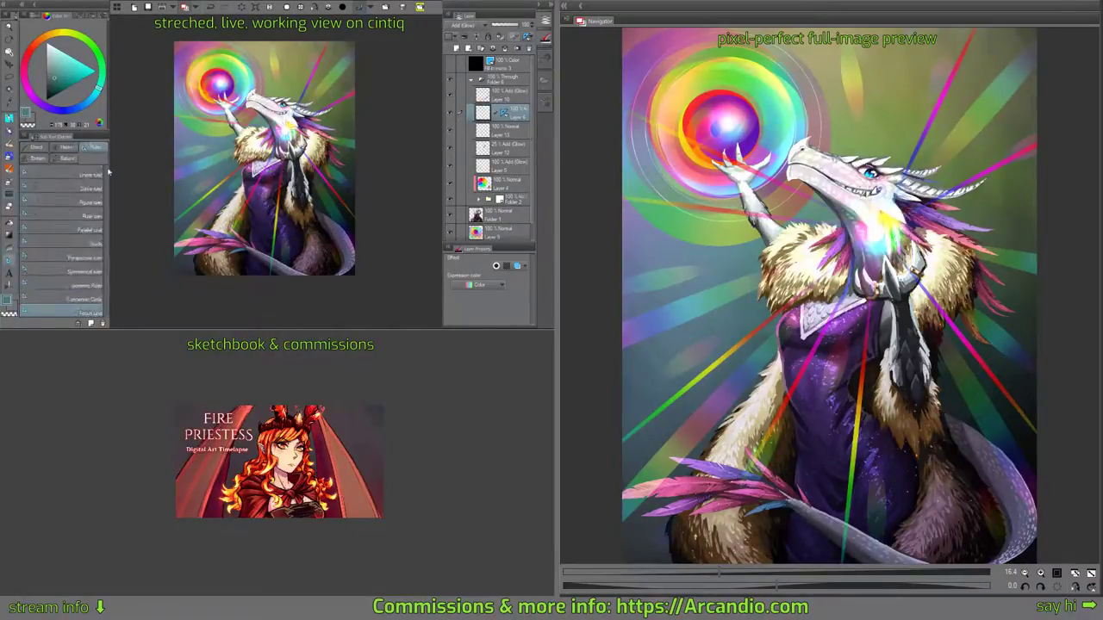
click(72, 159)
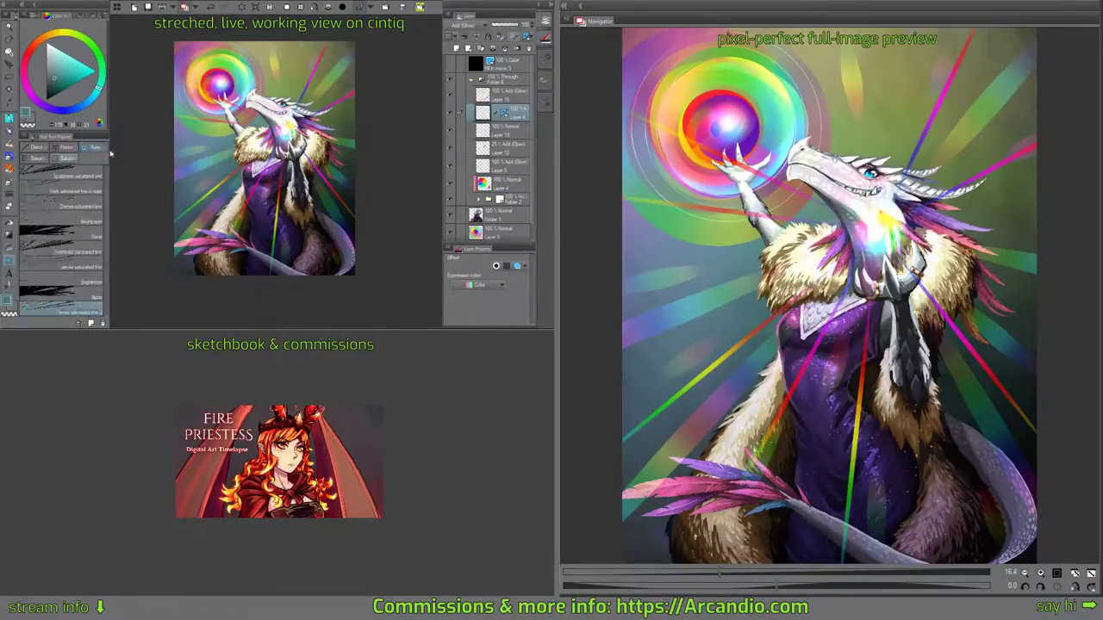
click(89, 312)
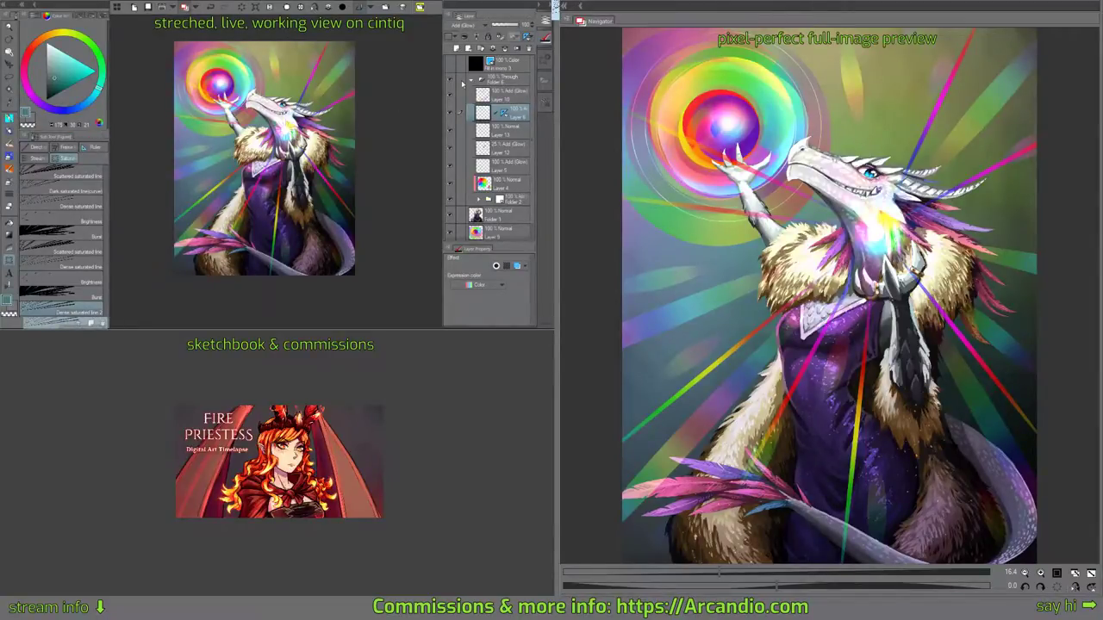
drag(90, 311, 90, 323)
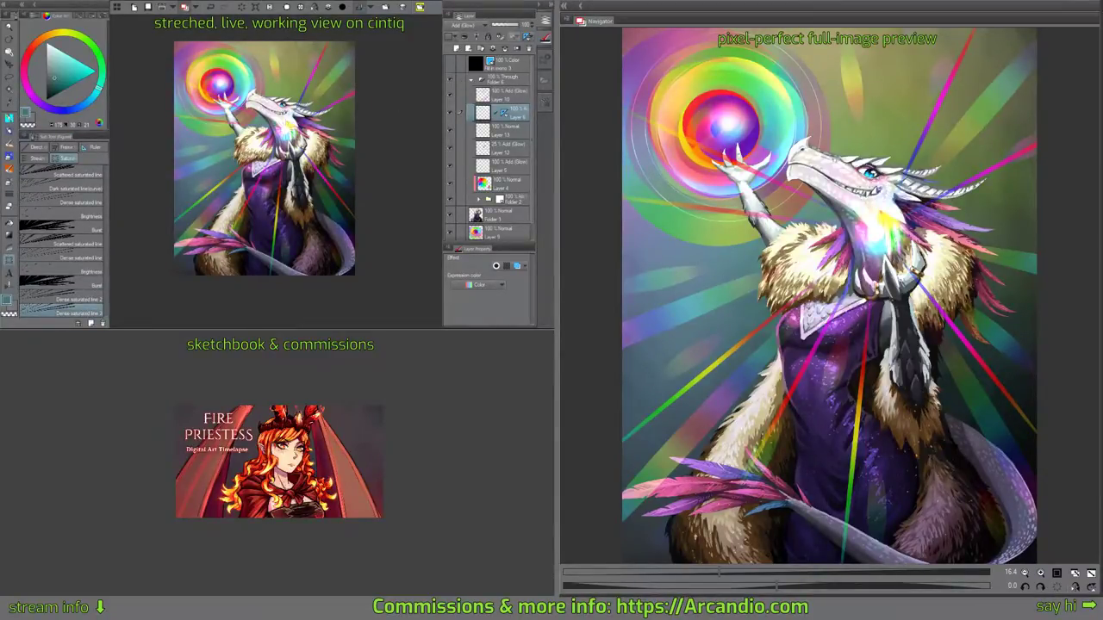
Open the duplicated saturated line tool's detailed settings and change its brush tip from a circle to the rainbow stripe material.
key(F6)
click(321, 89)
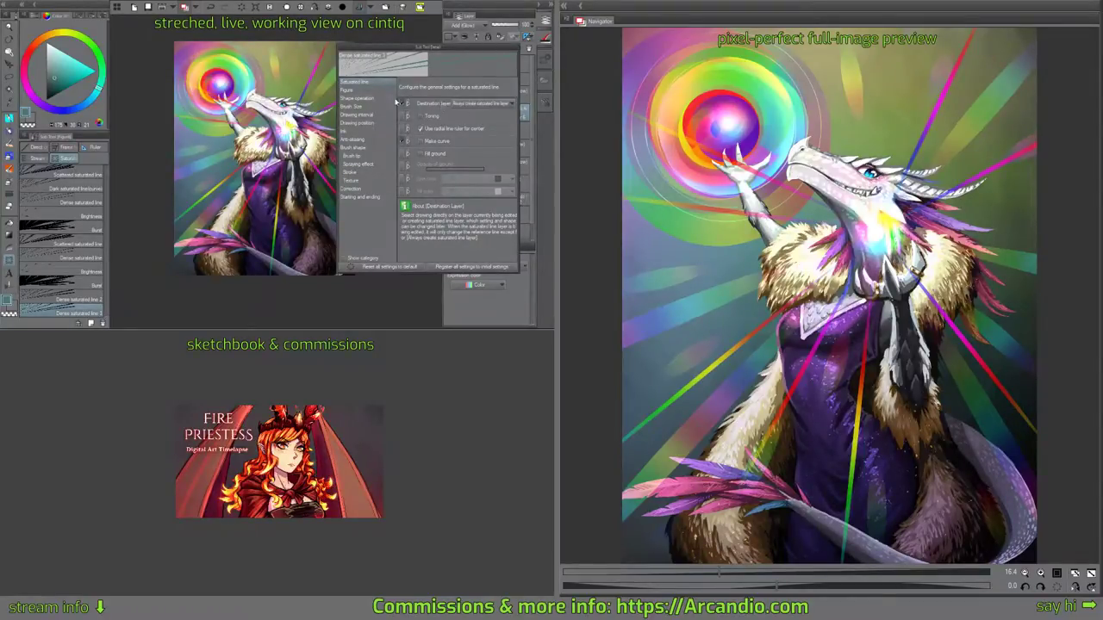
click(361, 89)
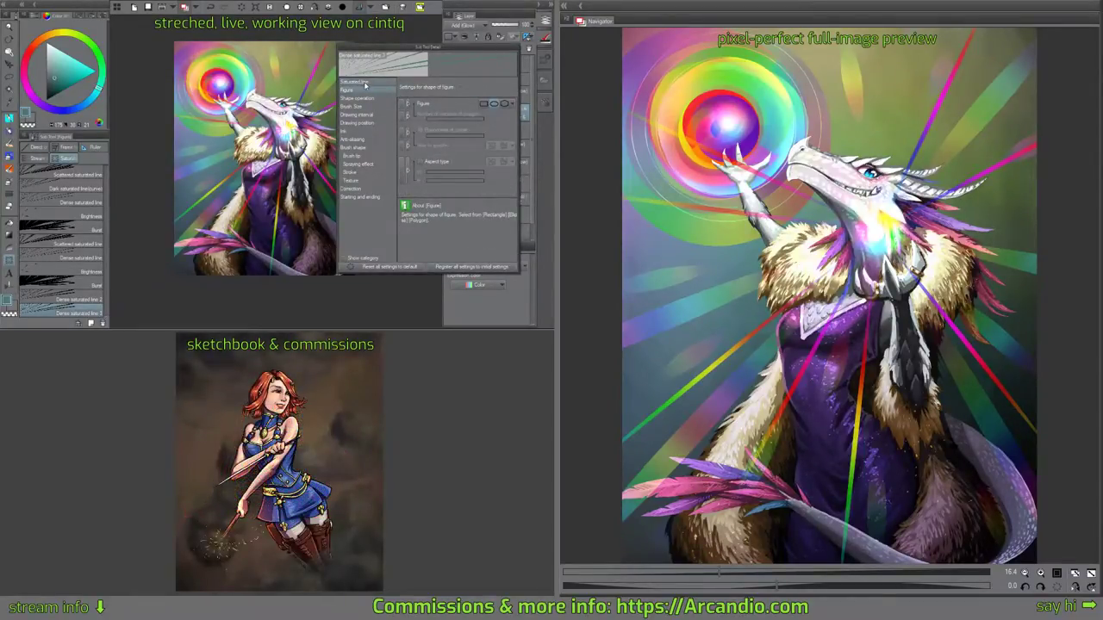
click(365, 82)
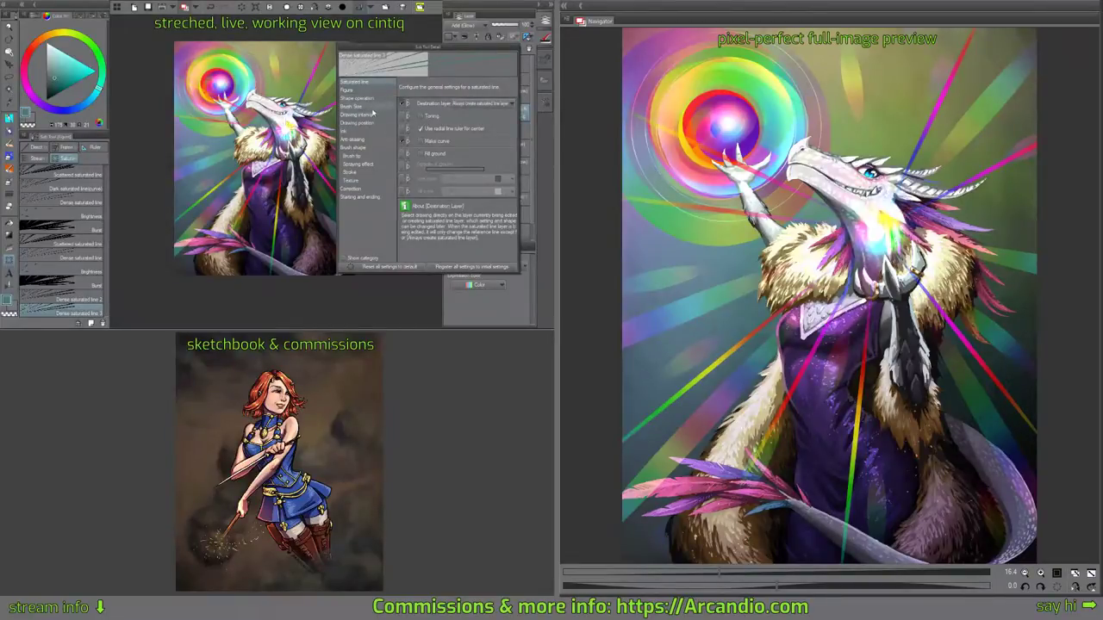
click(367, 131)
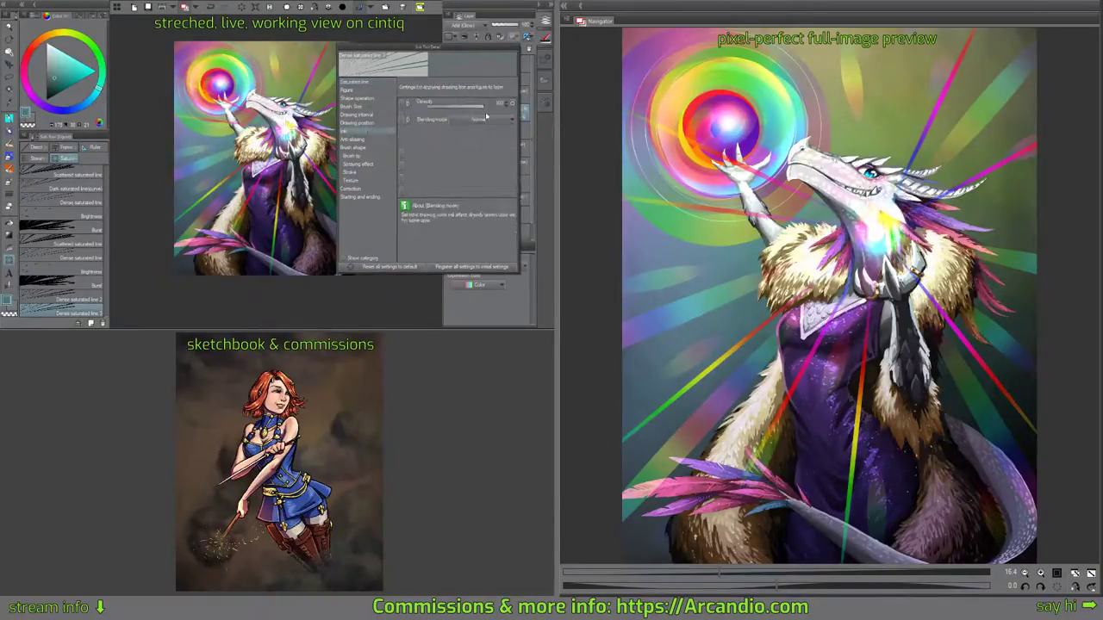
click(361, 141)
click(351, 155)
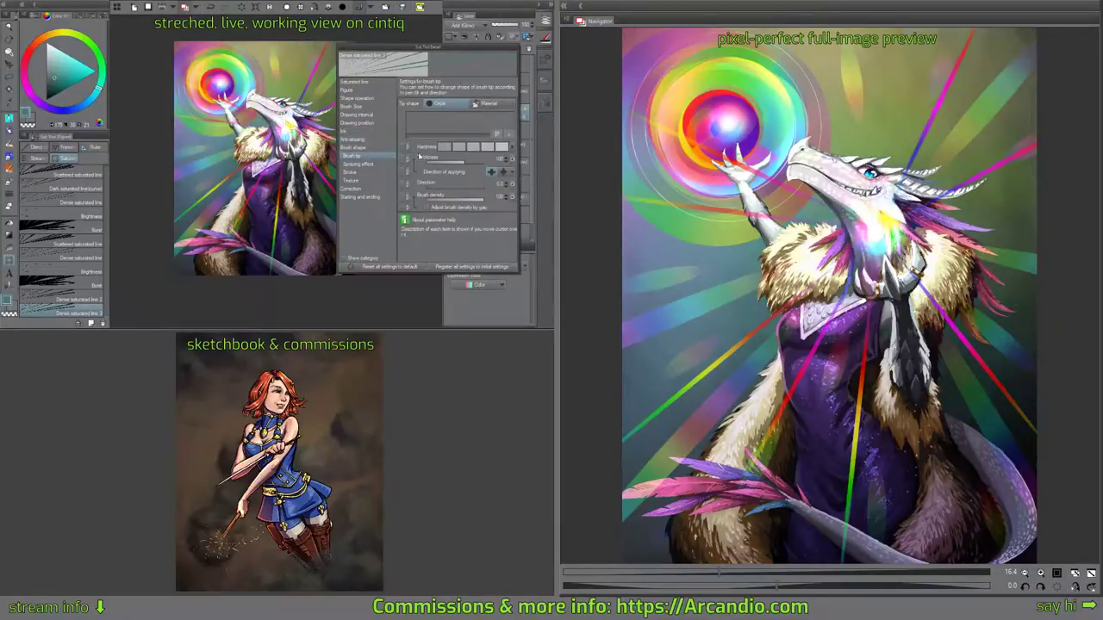
click(488, 104)
click(484, 127)
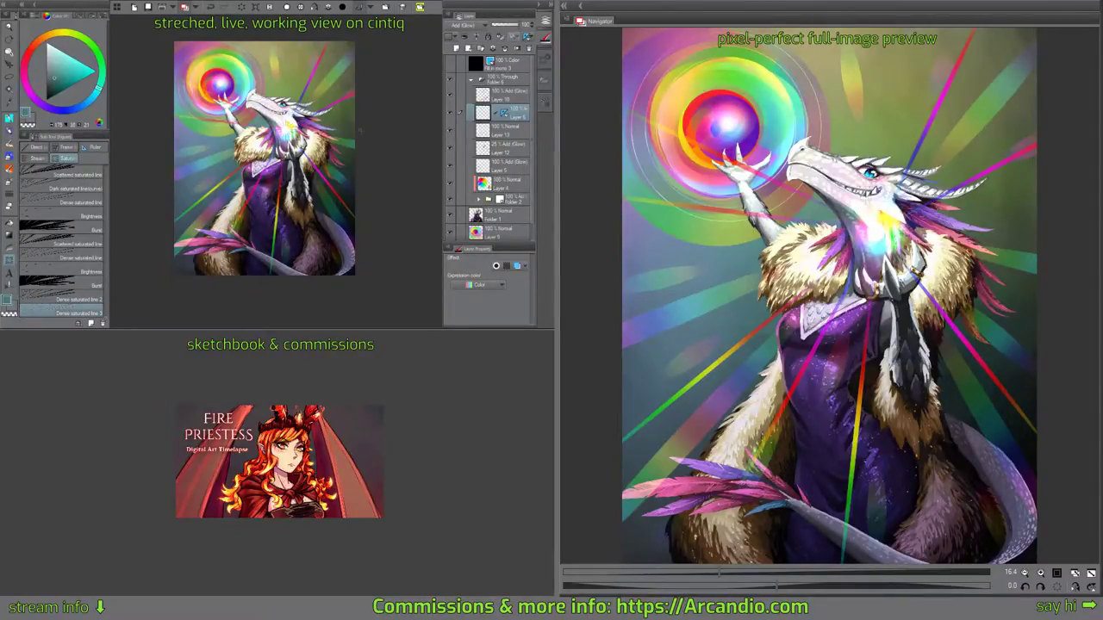
Set the rainbow brush tip's direction to 90 and keep the tool's detailed settings open beside the layers.
key(1)
click(396, 70)
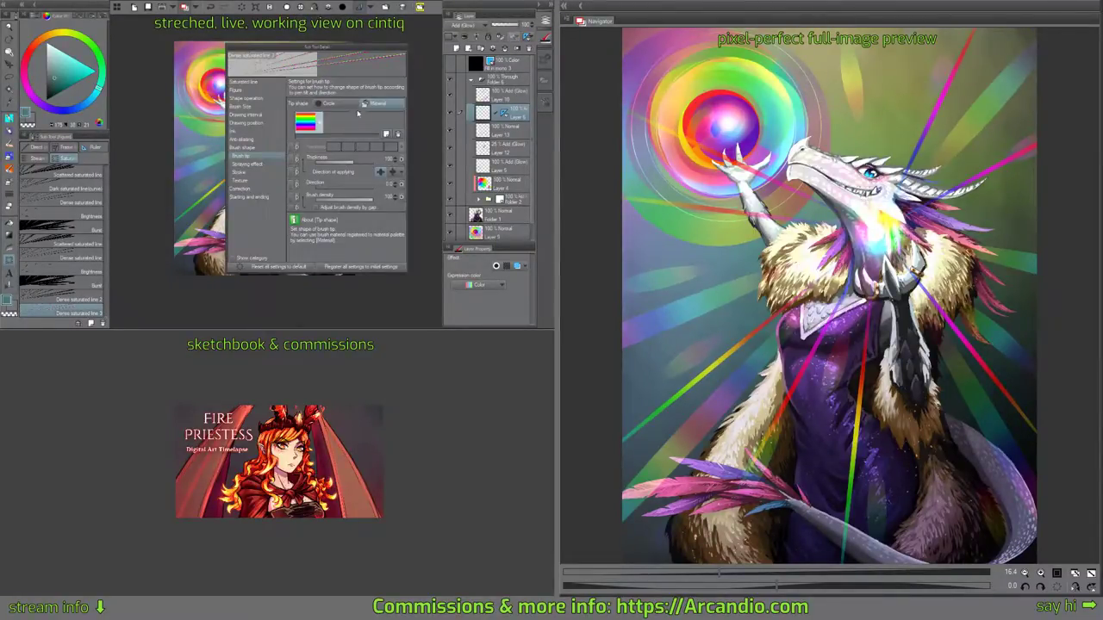
click(386, 184)
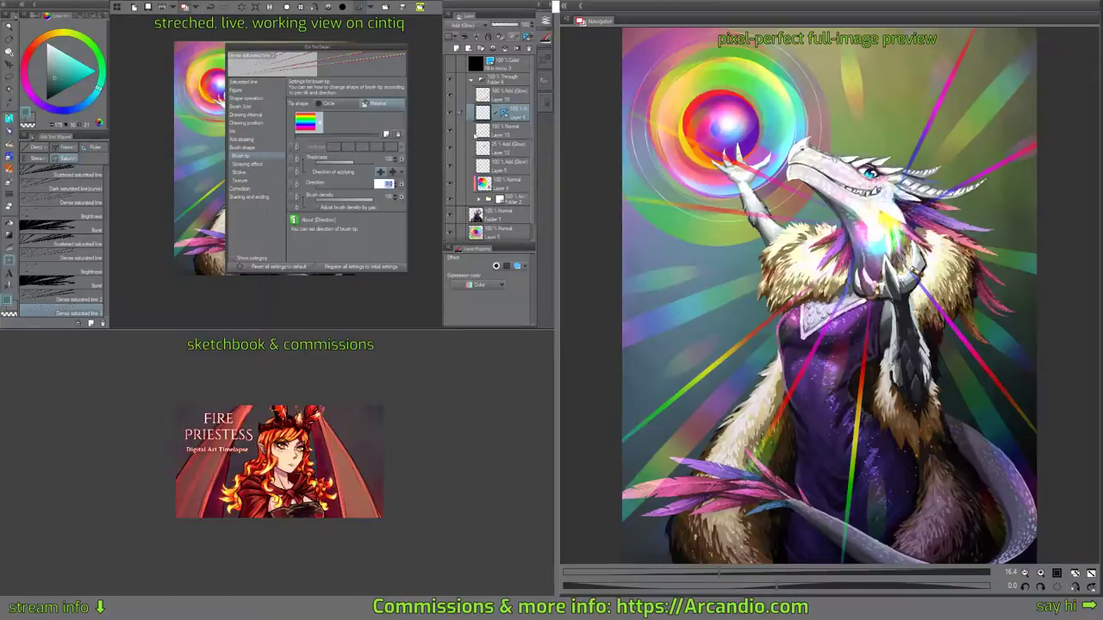
text(90)
key(Return)
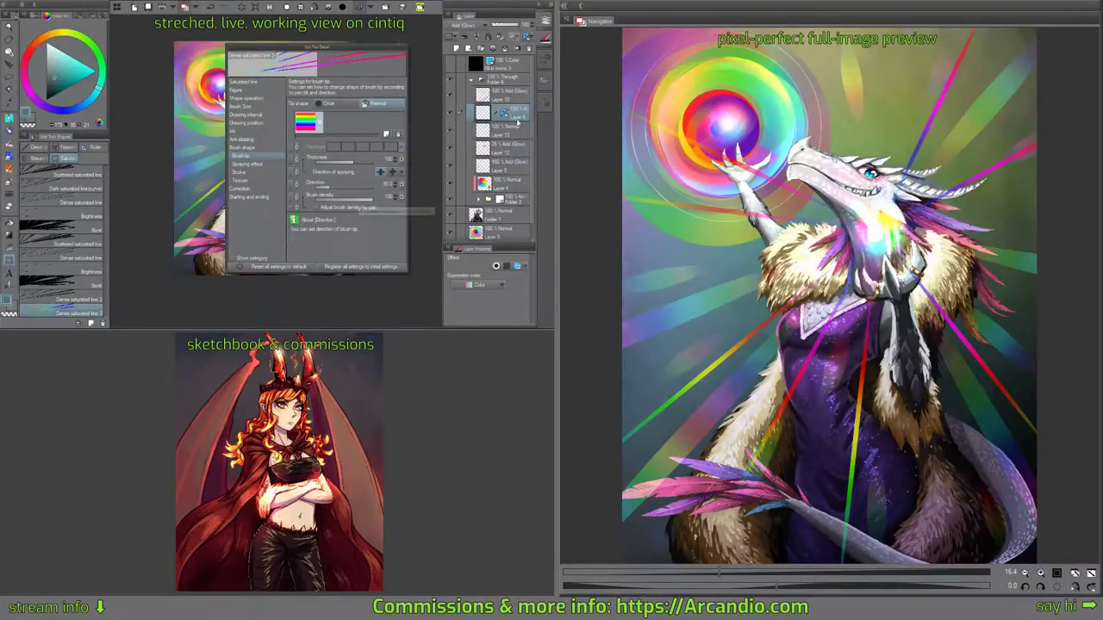
click(544, 61)
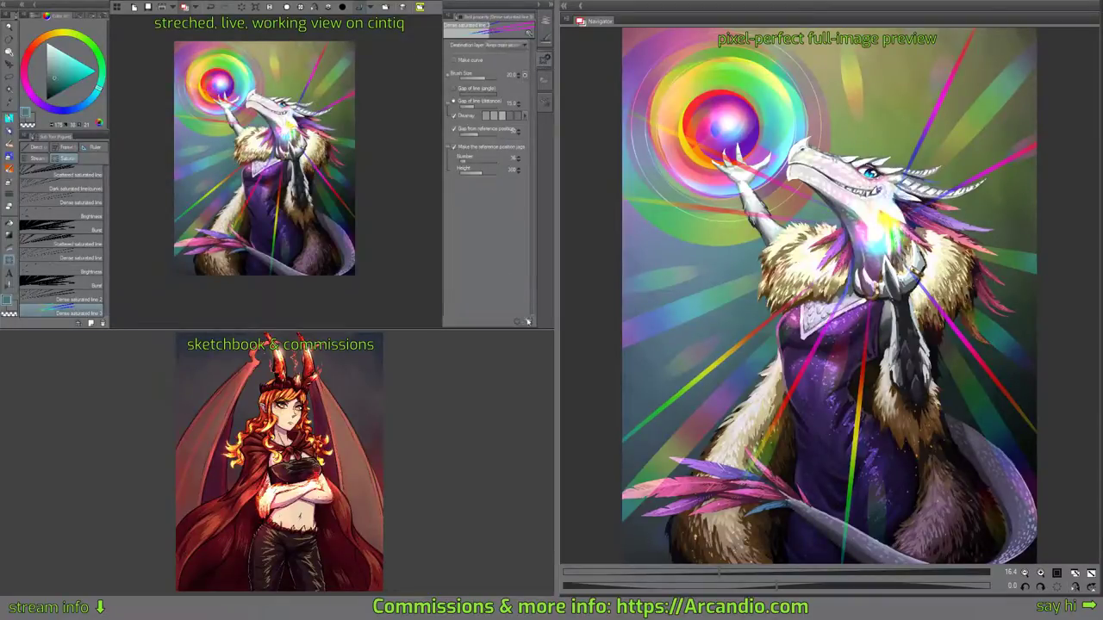
click(528, 321)
click(545, 38)
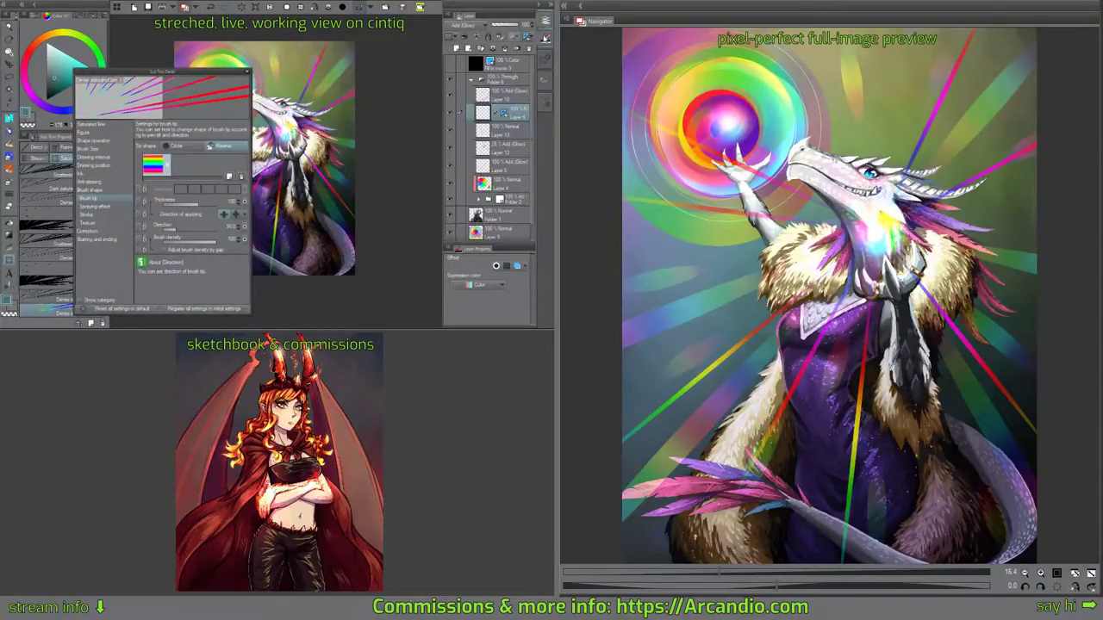
Add a new layer above the ruler layer and try a dense set of rainbow saturated lines radiating from the orb.
drag(291, 148, 351, 166)
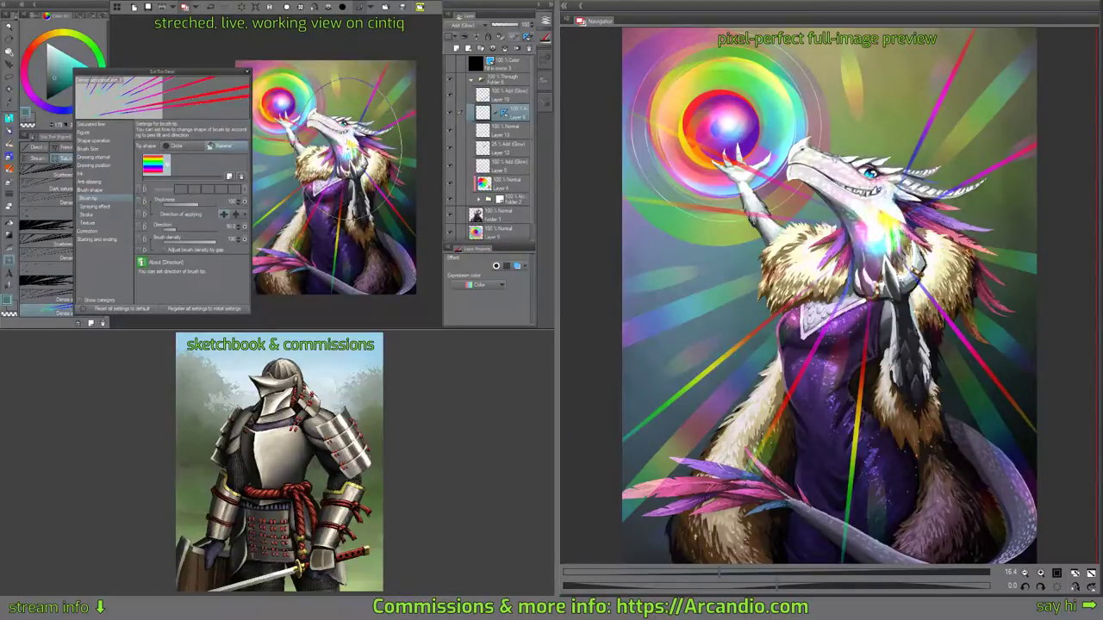
drag(400, 219, 401, 220)
key(ctrl+z)
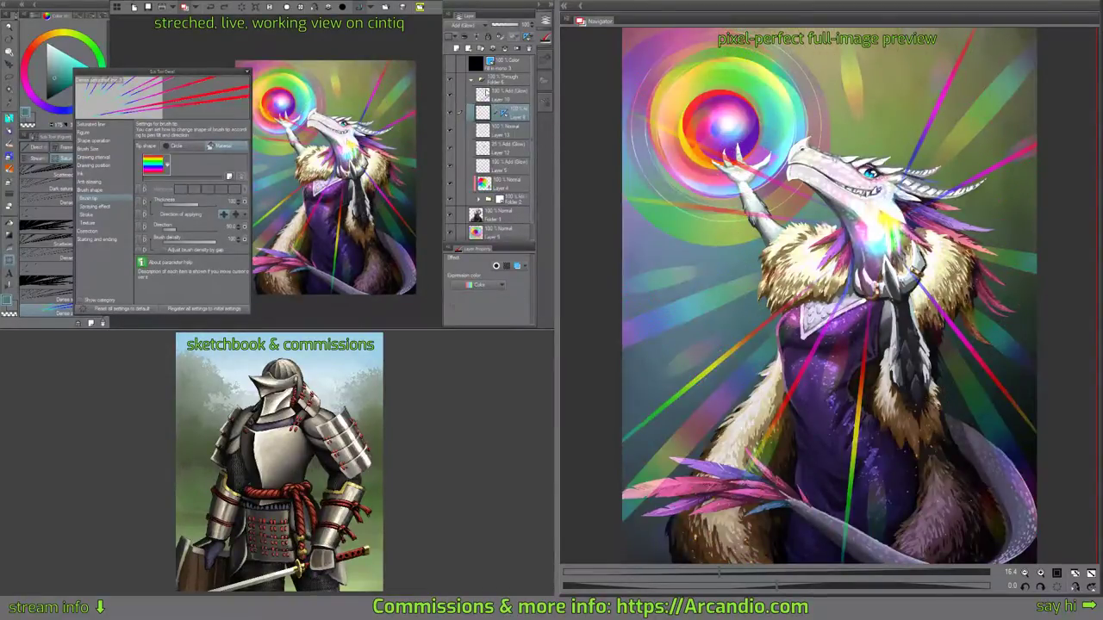
key(ctrl+shift+n)
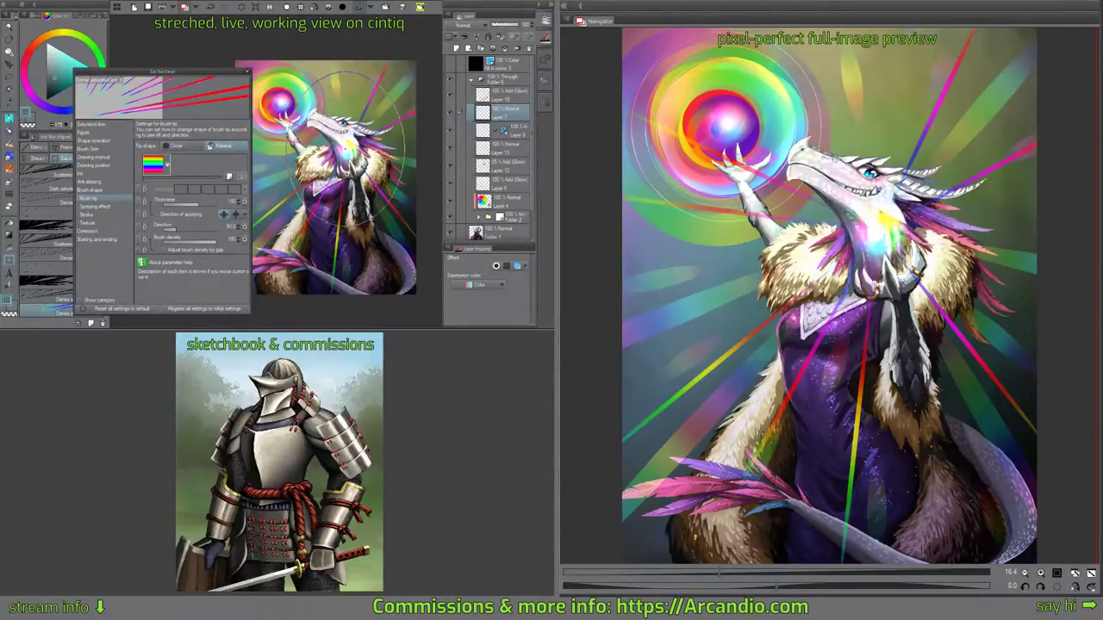
drag(401, 223, 402, 225)
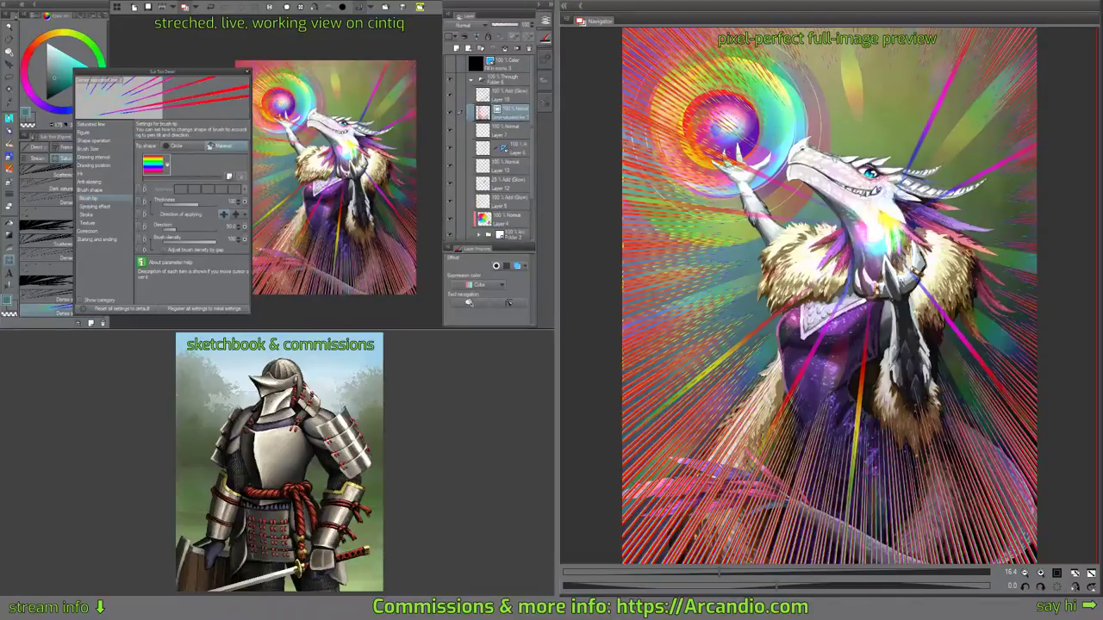
key(ctrl+z)
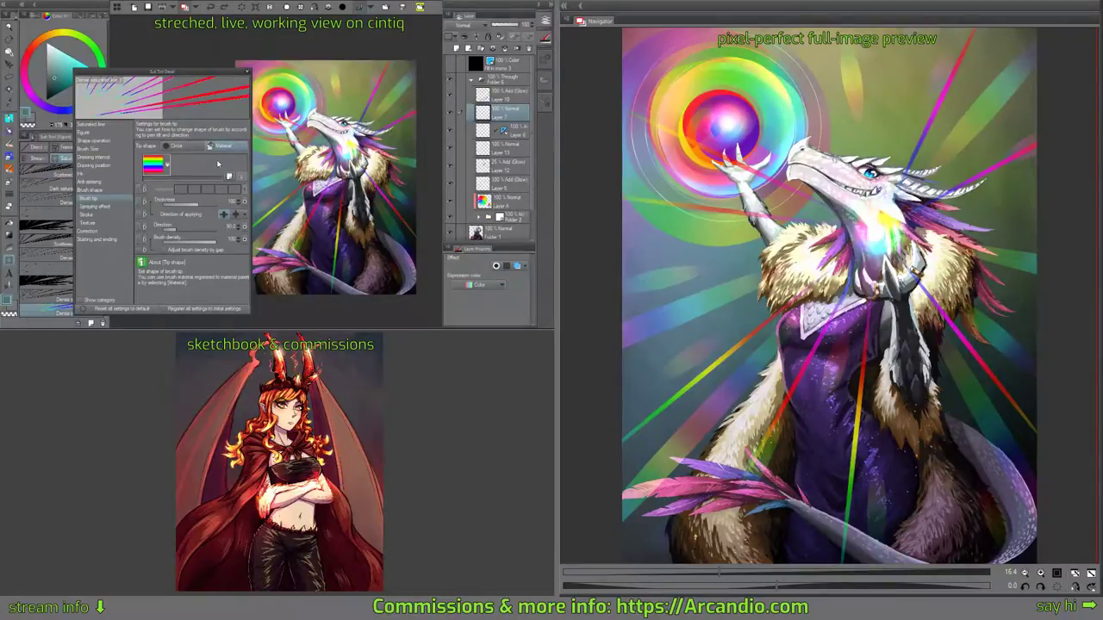
Examine the saturated line tool's spraying effect, stroke, texture, brush tip and ink settings.
click(109, 207)
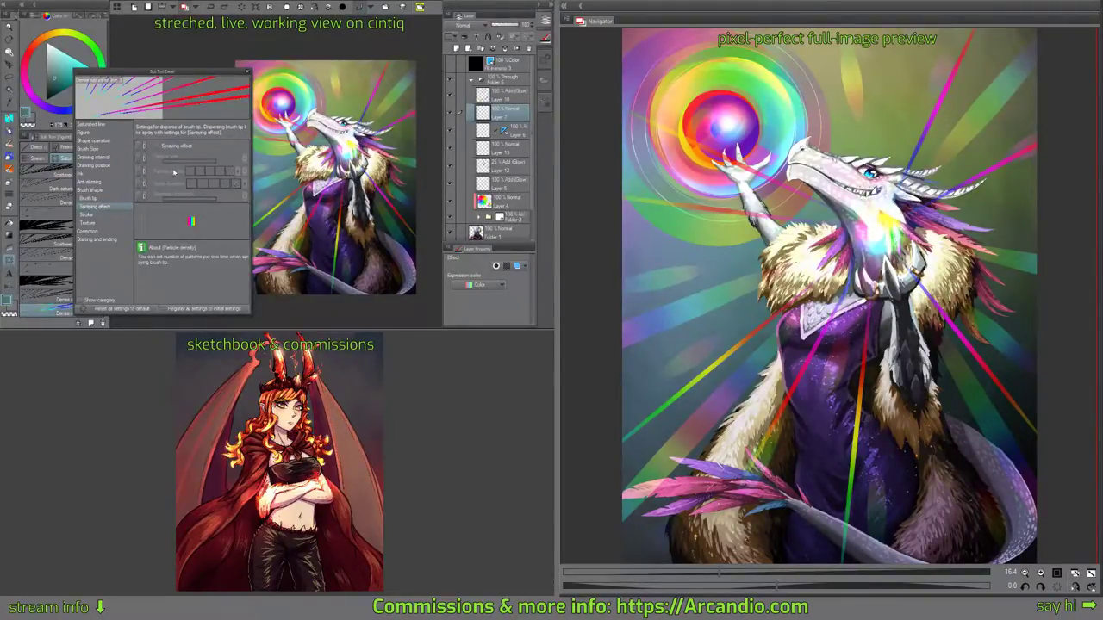
click(107, 215)
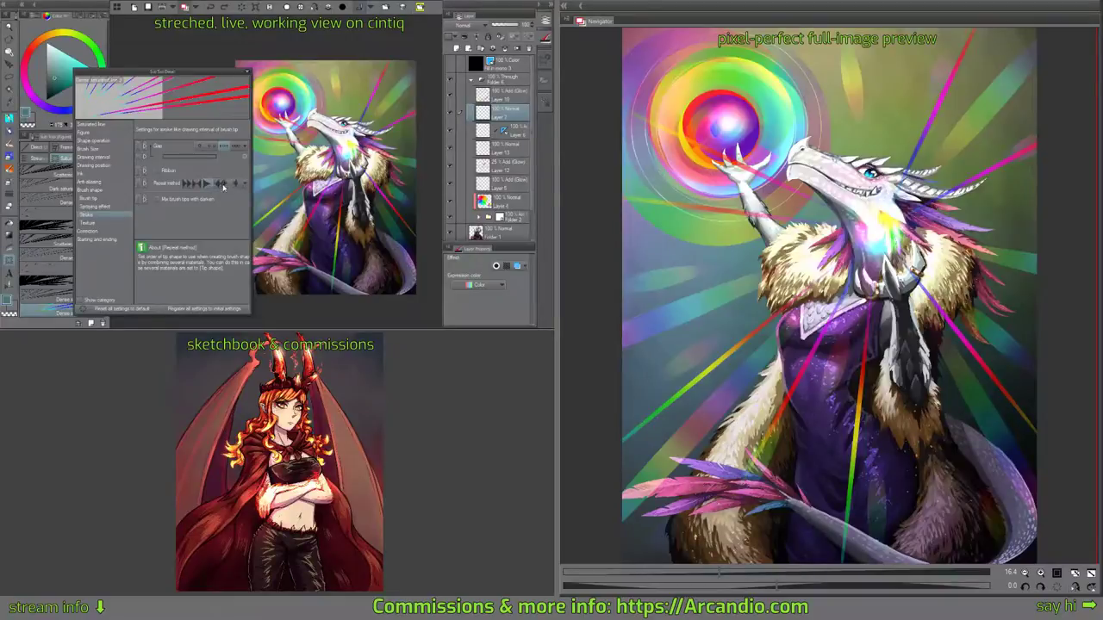
click(87, 222)
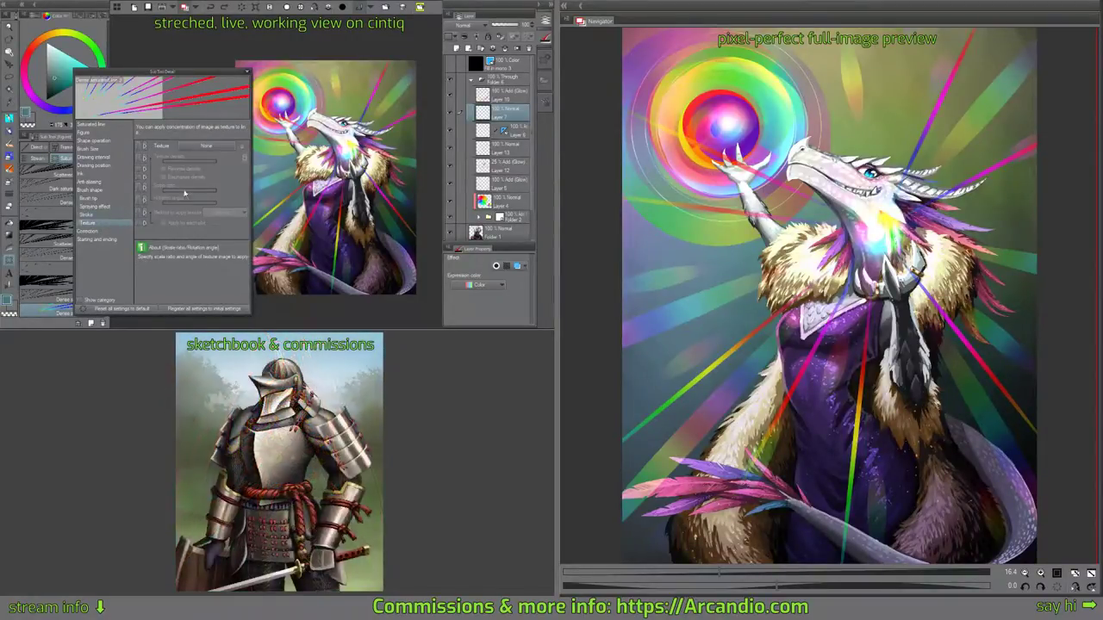
click(89, 198)
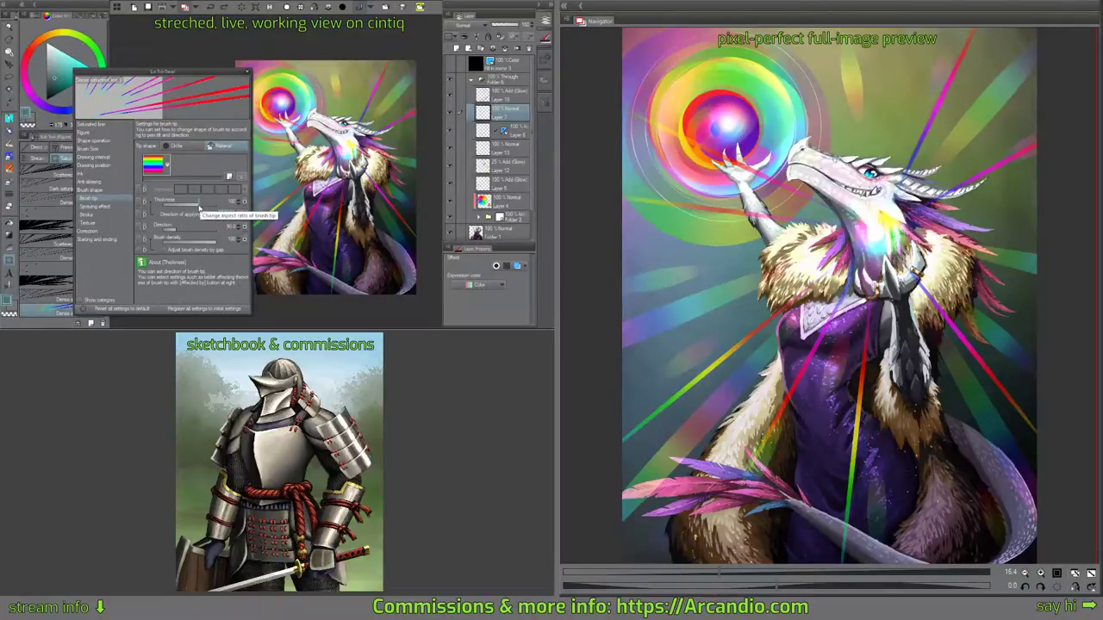
mouse_move(204, 243)
mouse_down()
mouse_move(177, 242)
mouse_move(237, 242)
mouse_up()
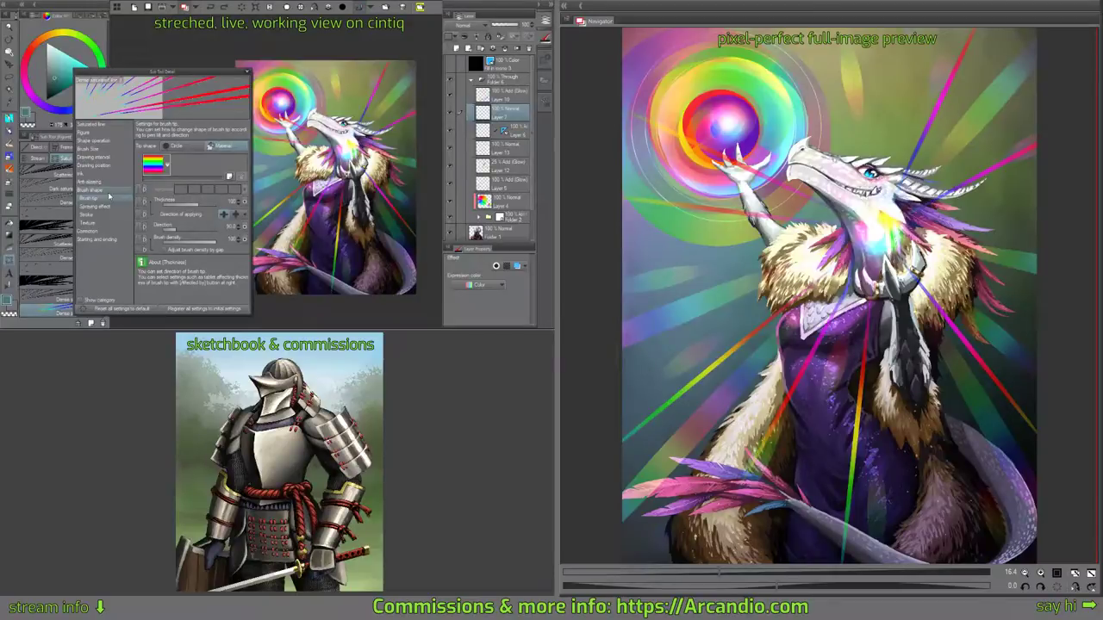
click(104, 174)
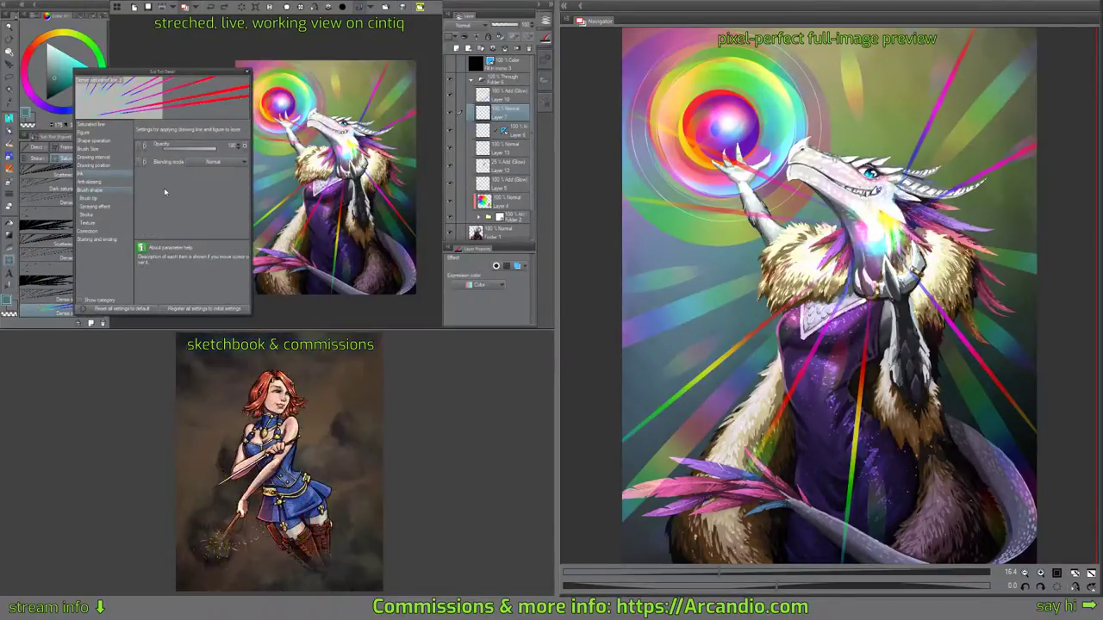
Increase the saturated line tool's gap distance and draw a sparser set of rays radiating from the orb.
click(119, 159)
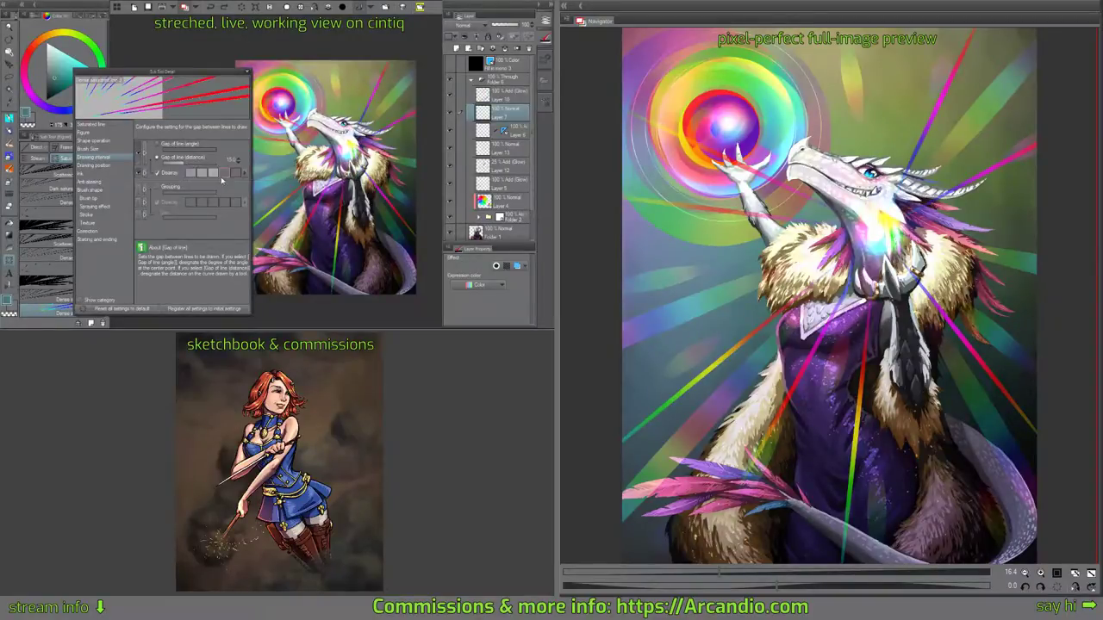
drag(183, 163, 194, 164)
click(103, 149)
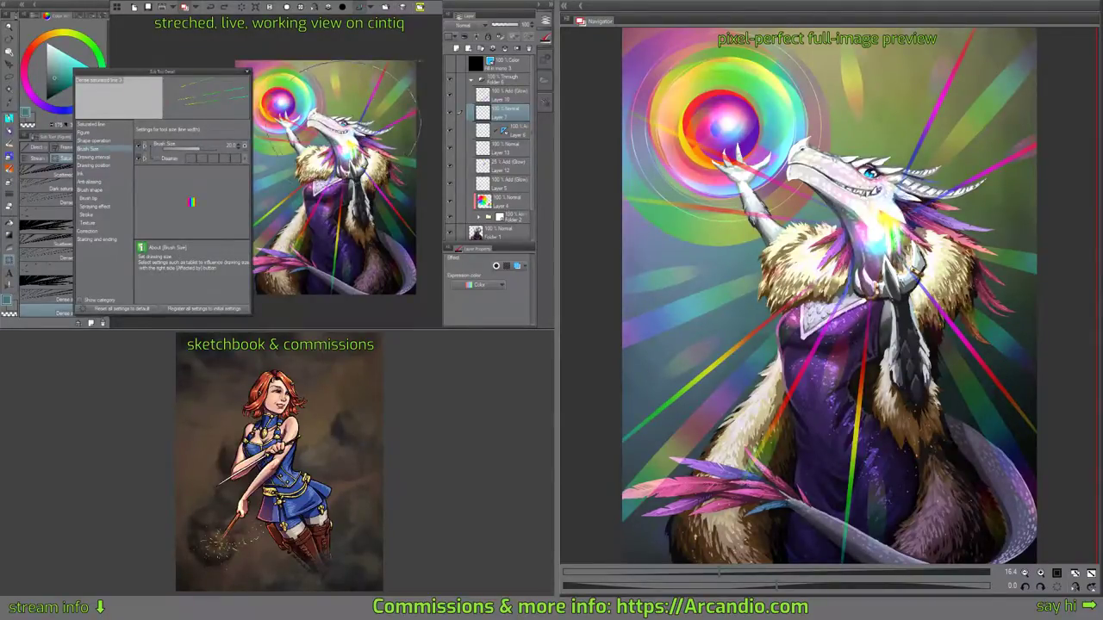
drag(439, 41, 433, 27)
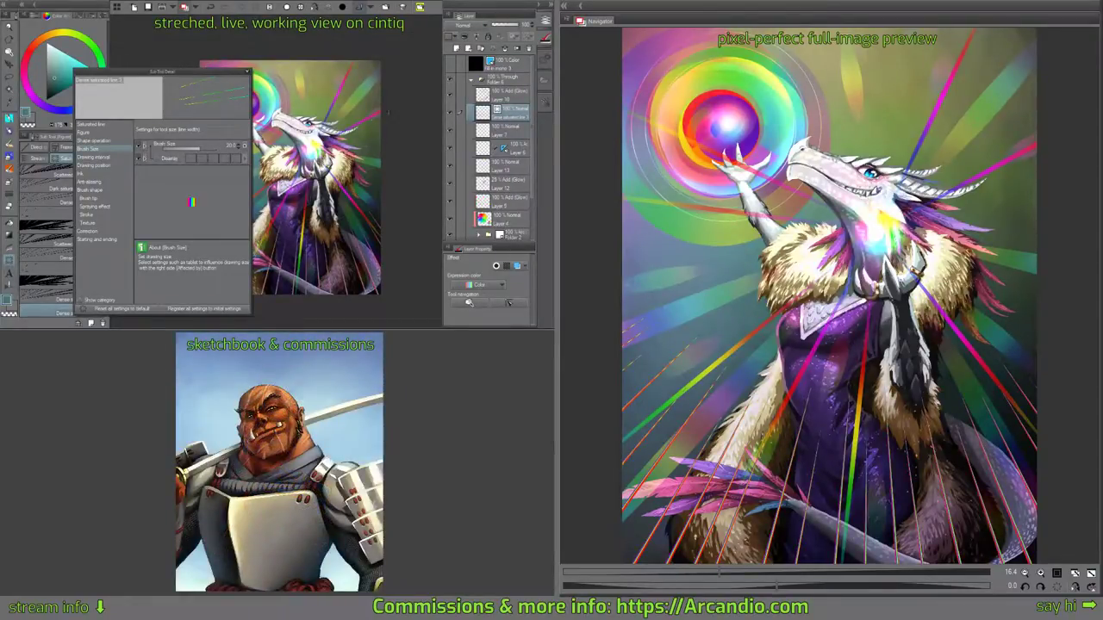
Undo the sparse rays, try another set of saturated lines from the orb, and close the detailed tool settings.
click(103, 174)
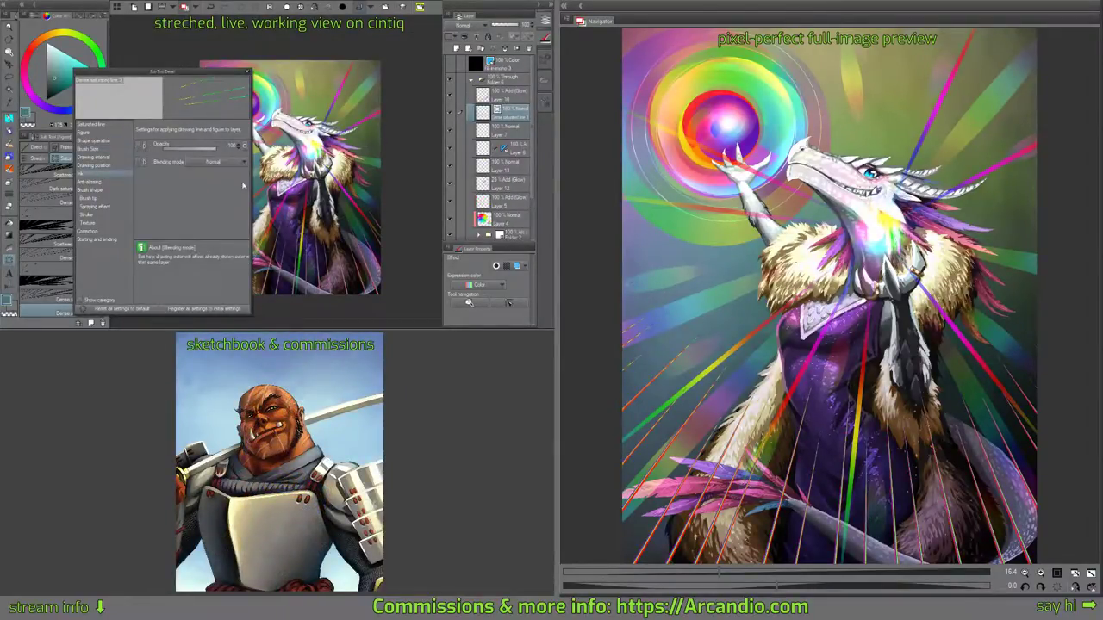
click(107, 200)
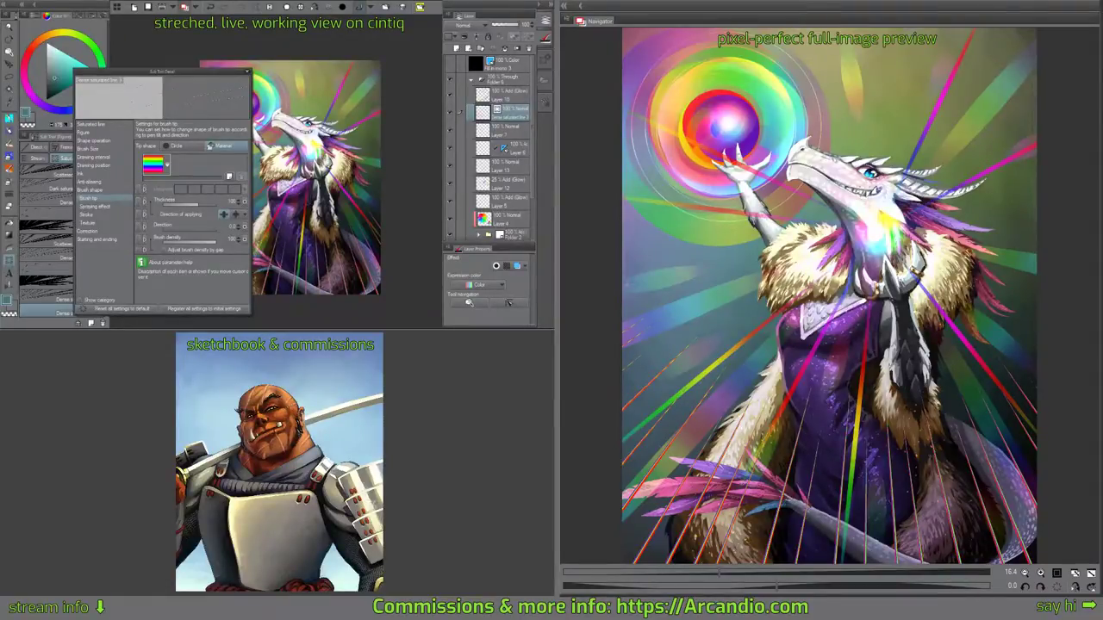
key(ctrl+z)
drag(310, 126, 389, 183)
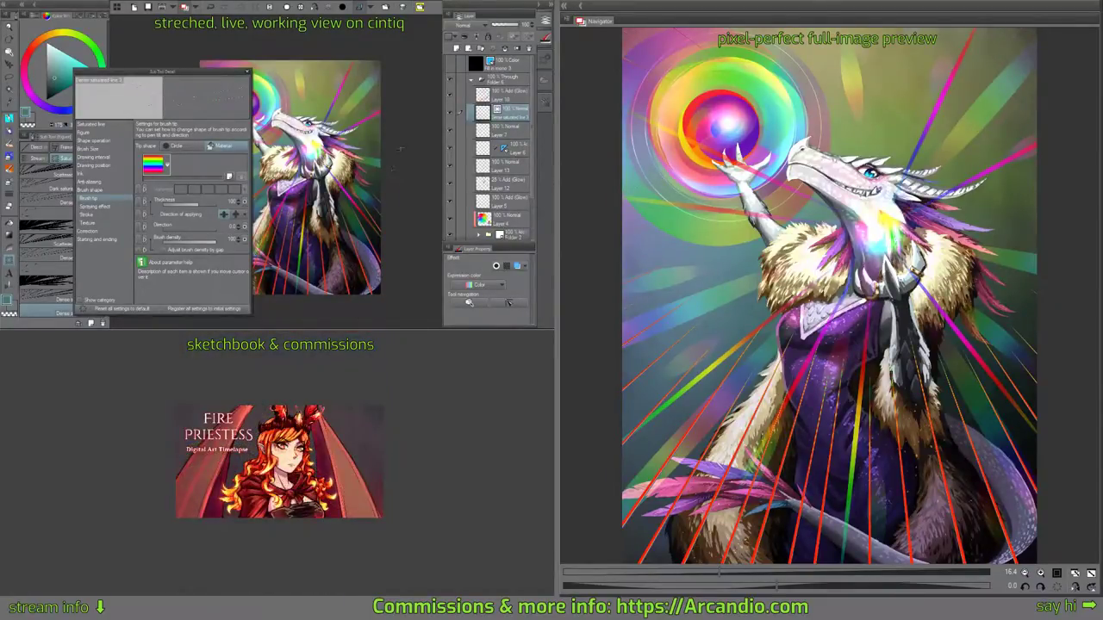
key(ctrl+z)
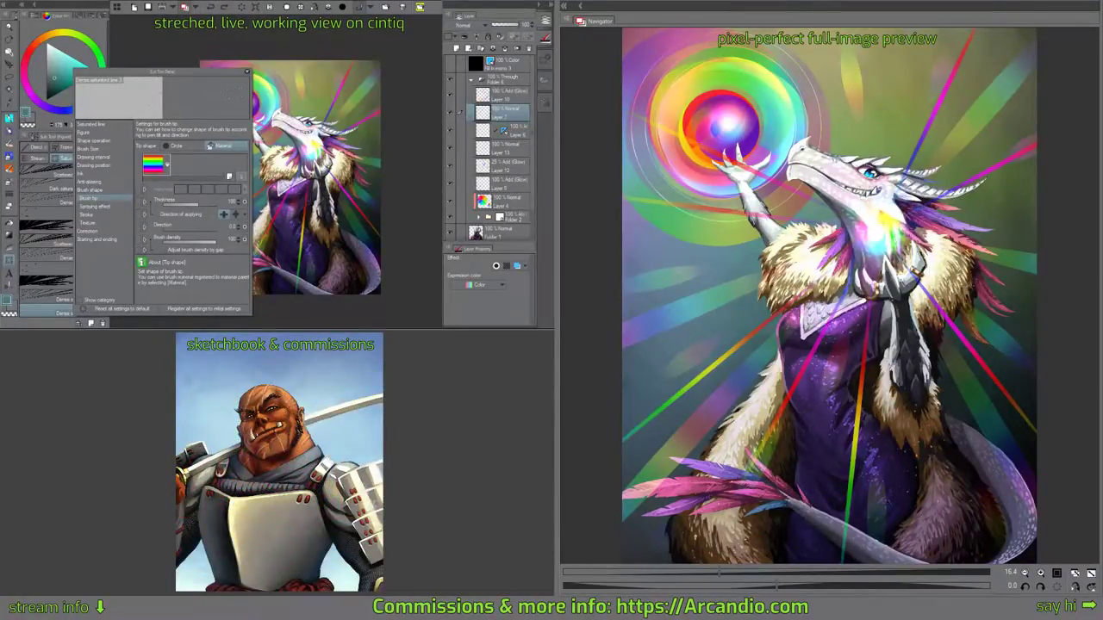
click(247, 71)
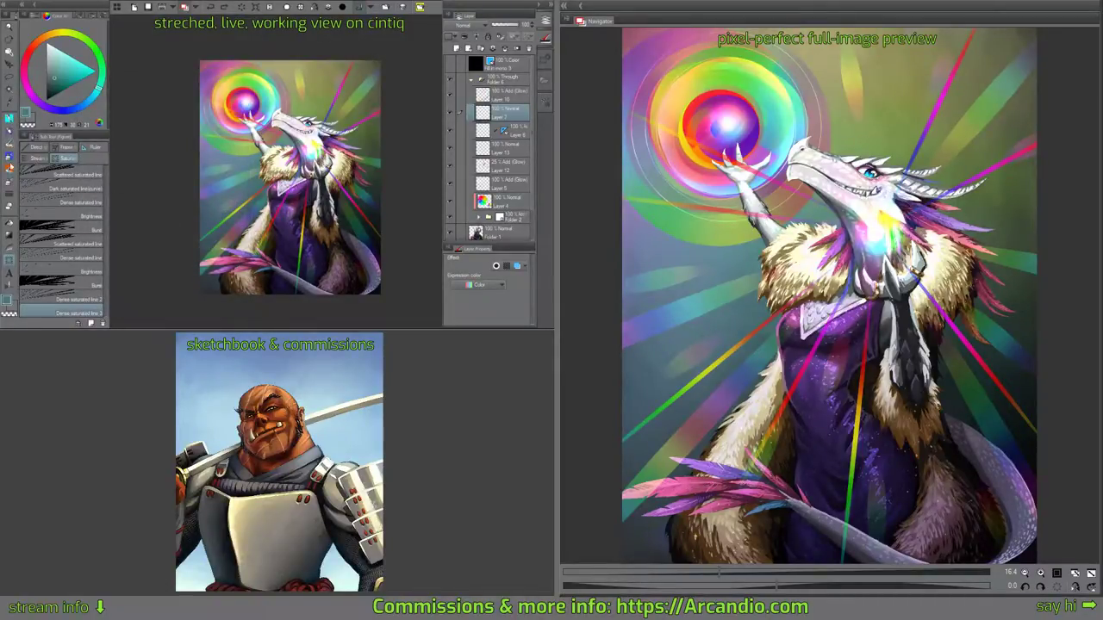
Switch to the palette knife 2 mixing brush and collapse the light-effects folder.
click(9, 181)
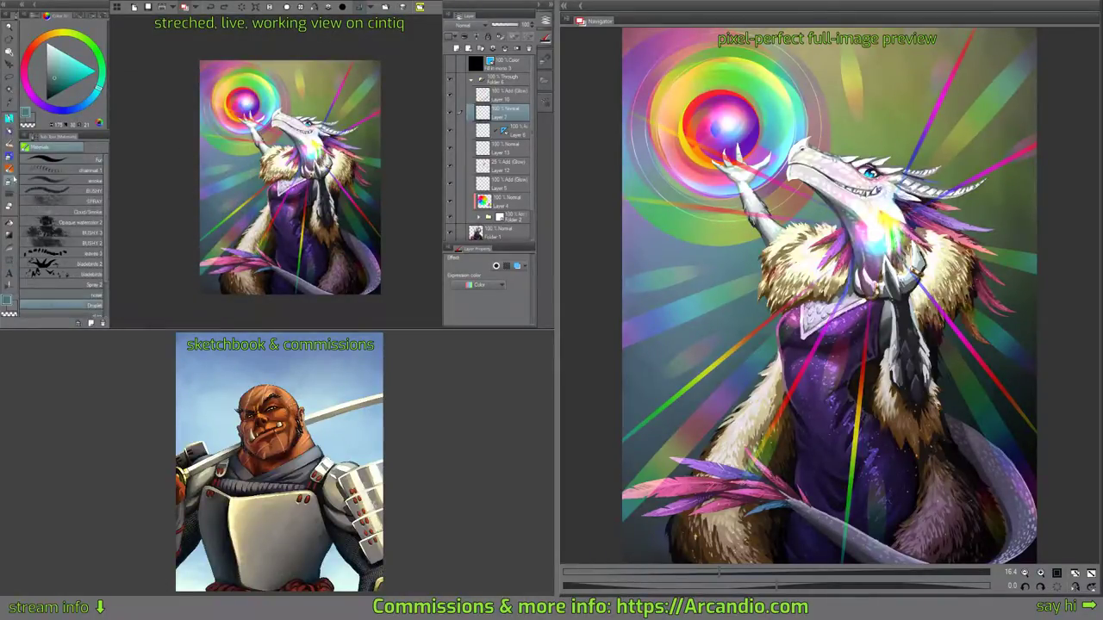
click(10, 168)
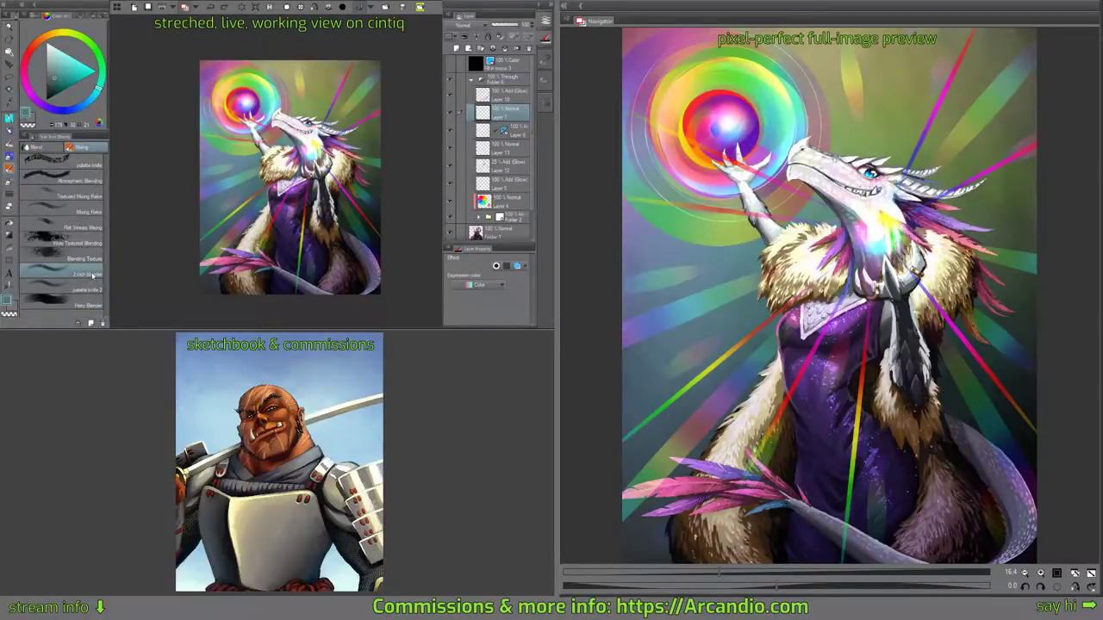
click(91, 302)
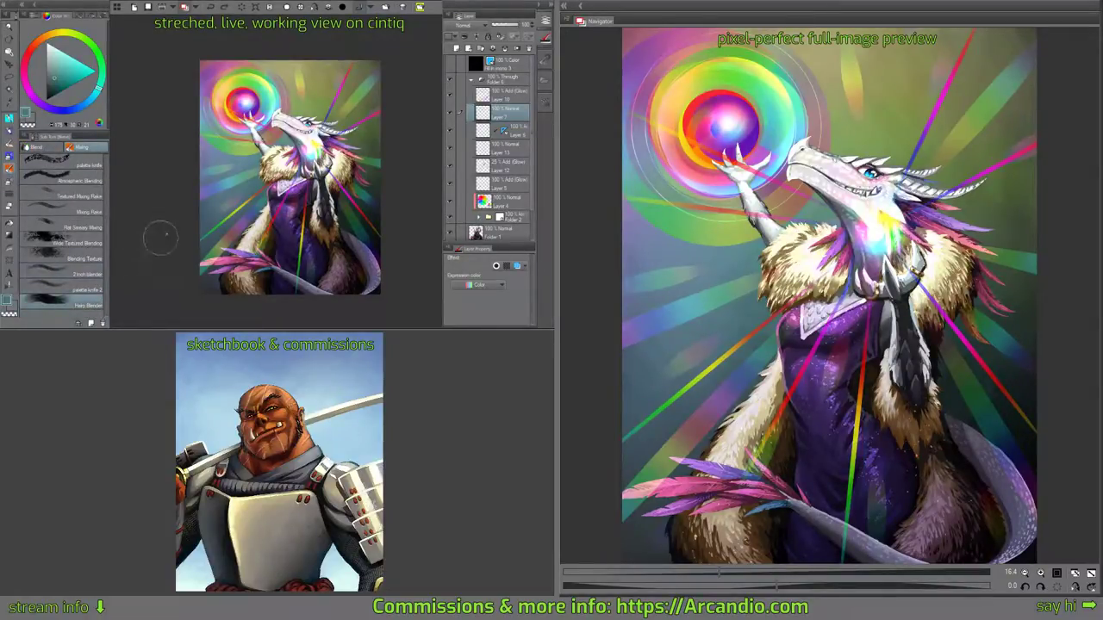
click(84, 289)
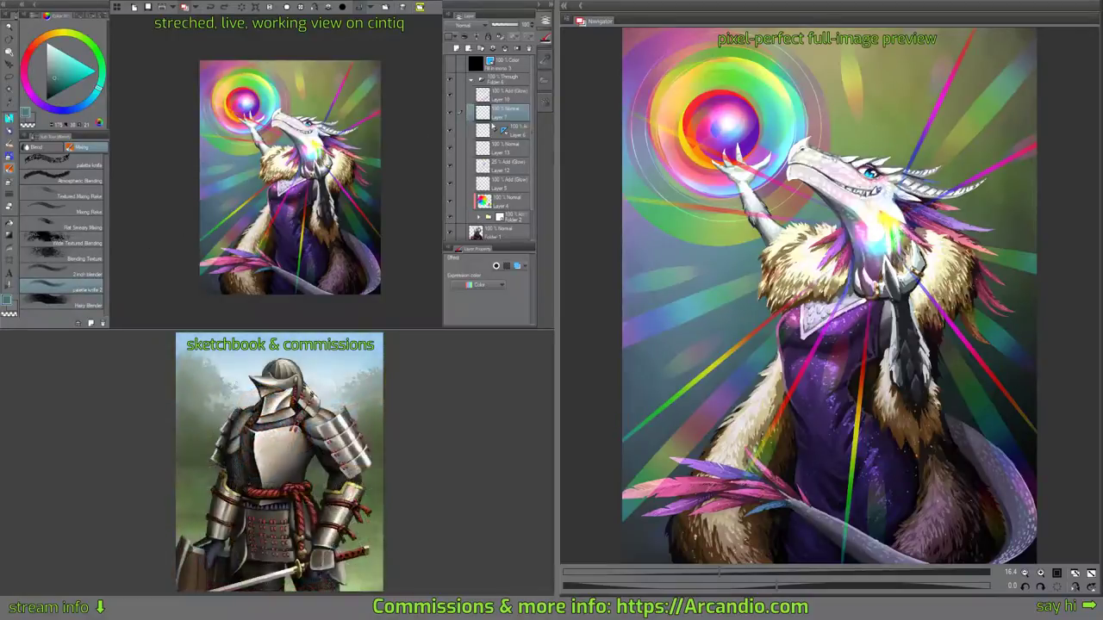
click(471, 80)
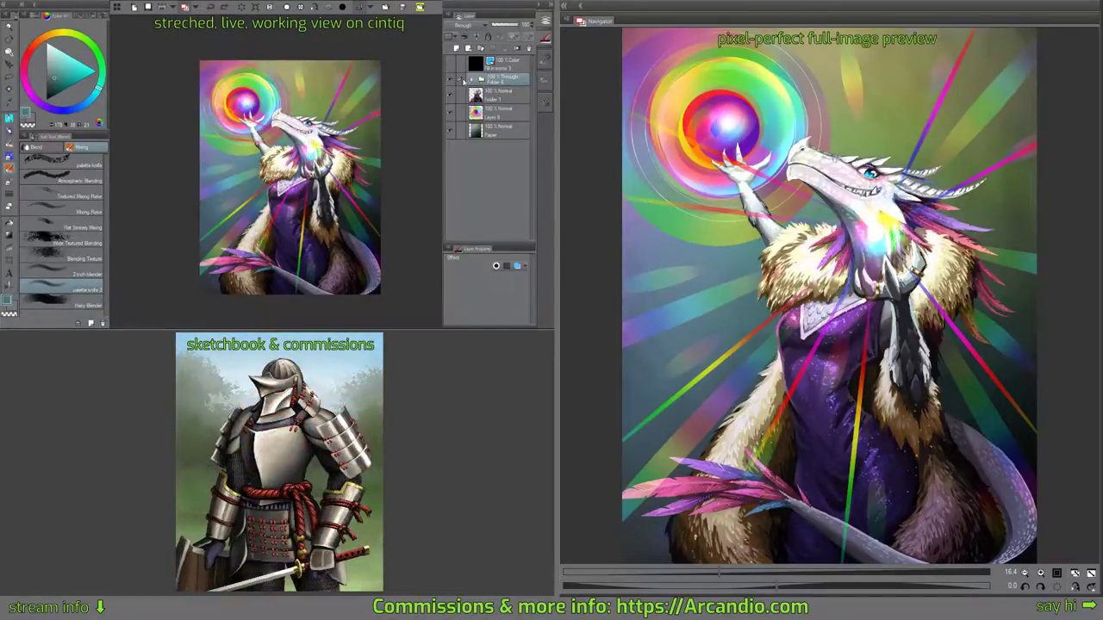
Hide the light-effects folder, the dragon folder and the orb layer, and select the Paper background layer.
click(450, 79)
click(450, 96)
click(450, 113)
click(491, 129)
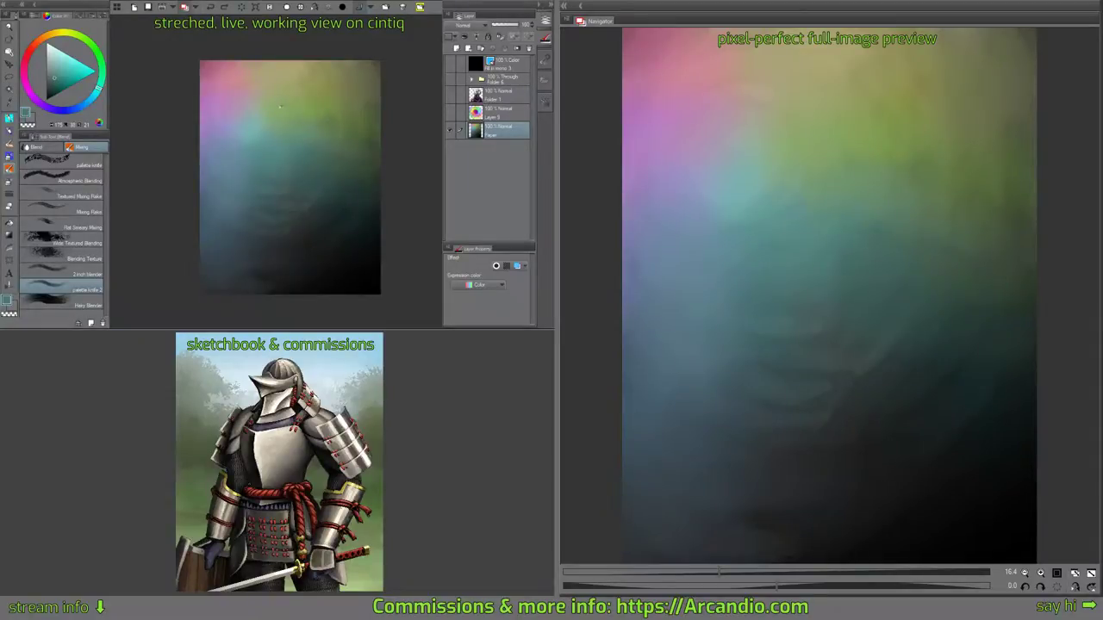
Switch to the Soft airbrush with a green hue and add a new layer in Color blending mode above the Paper layer.
click(67, 36)
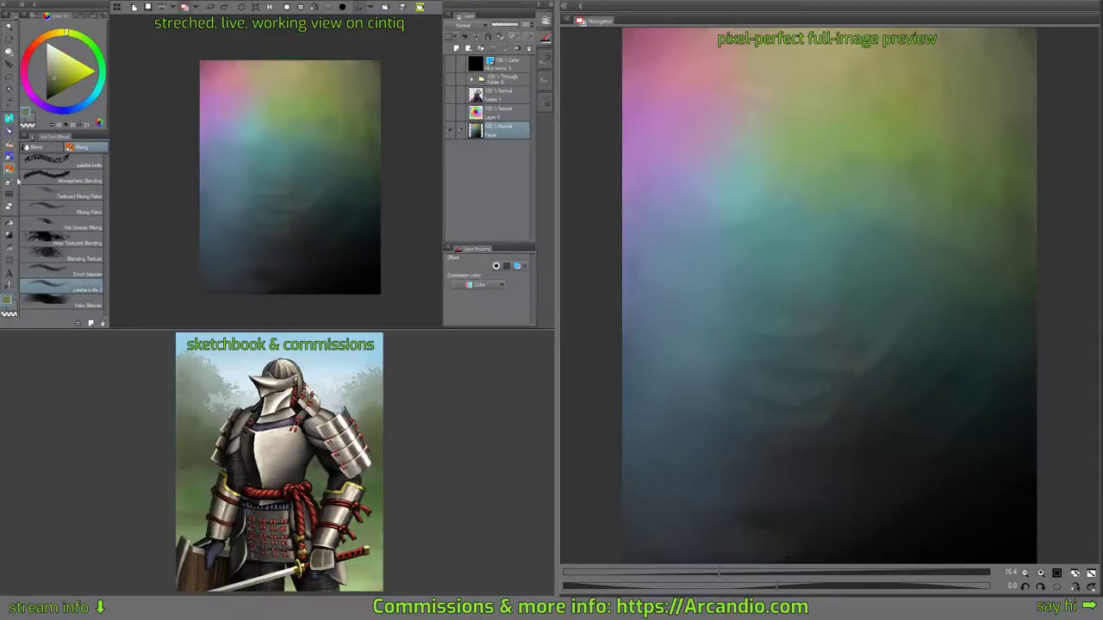
click(10, 146)
click(11, 157)
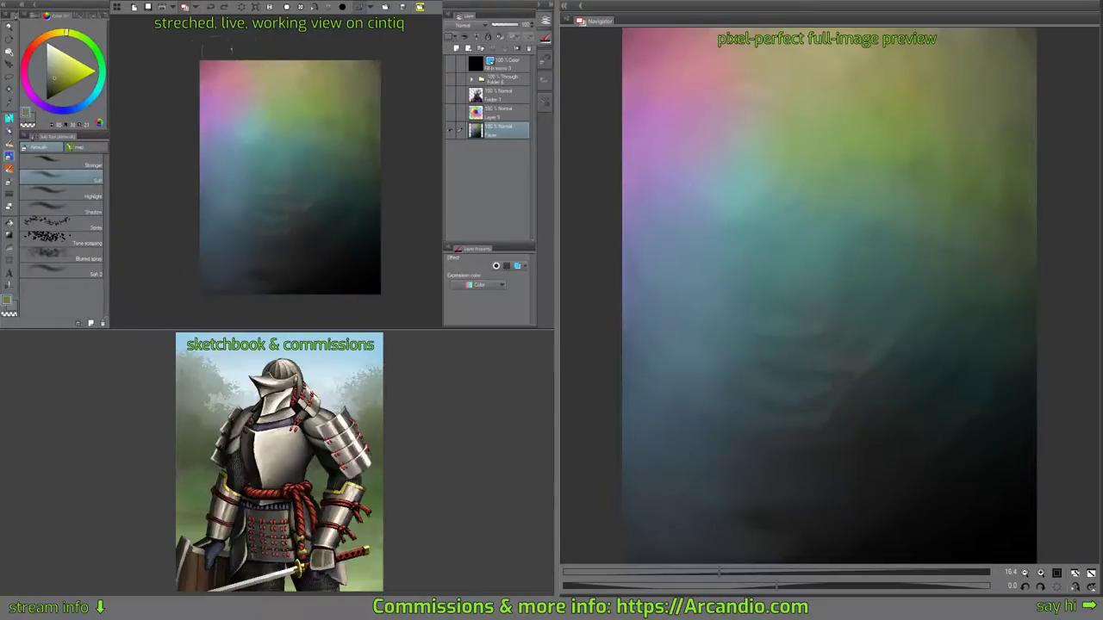
drag(84, 41, 85, 41)
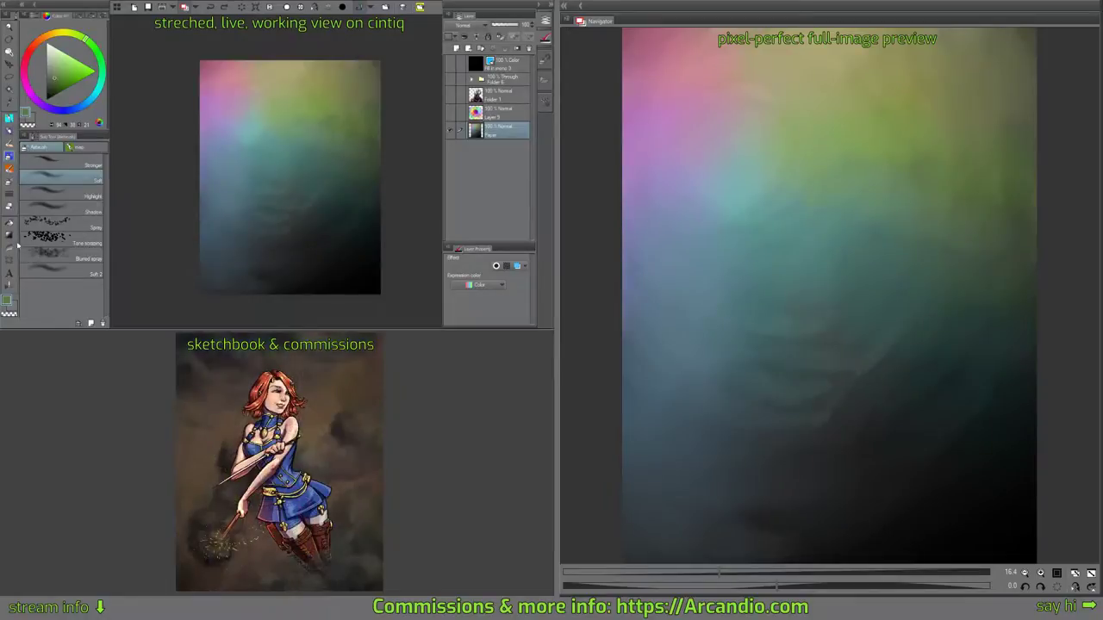
click(465, 25)
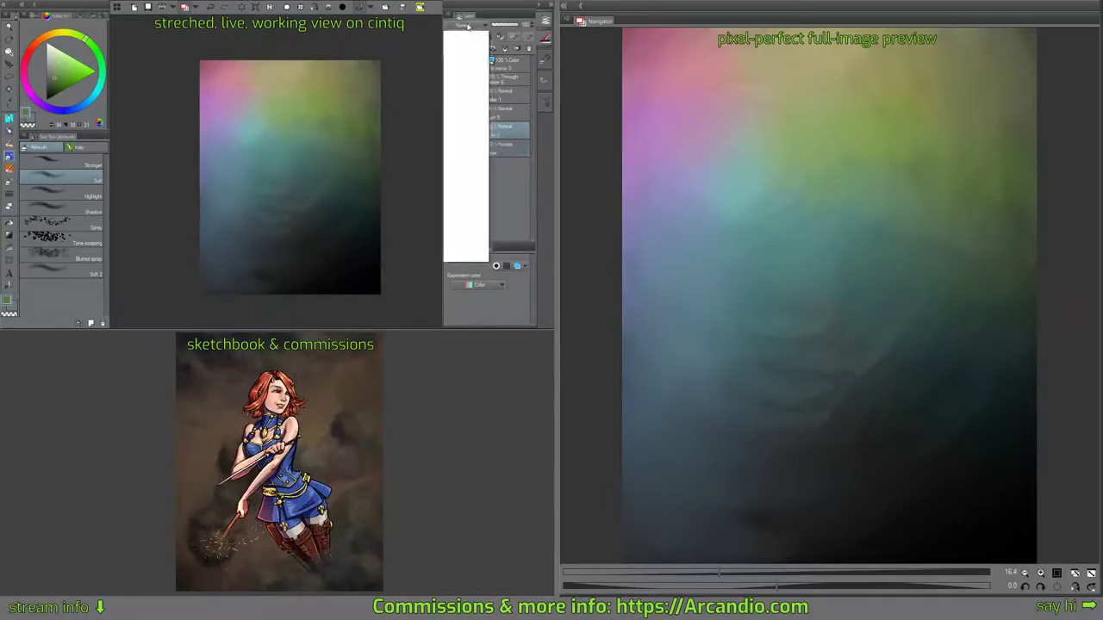
click(464, 250)
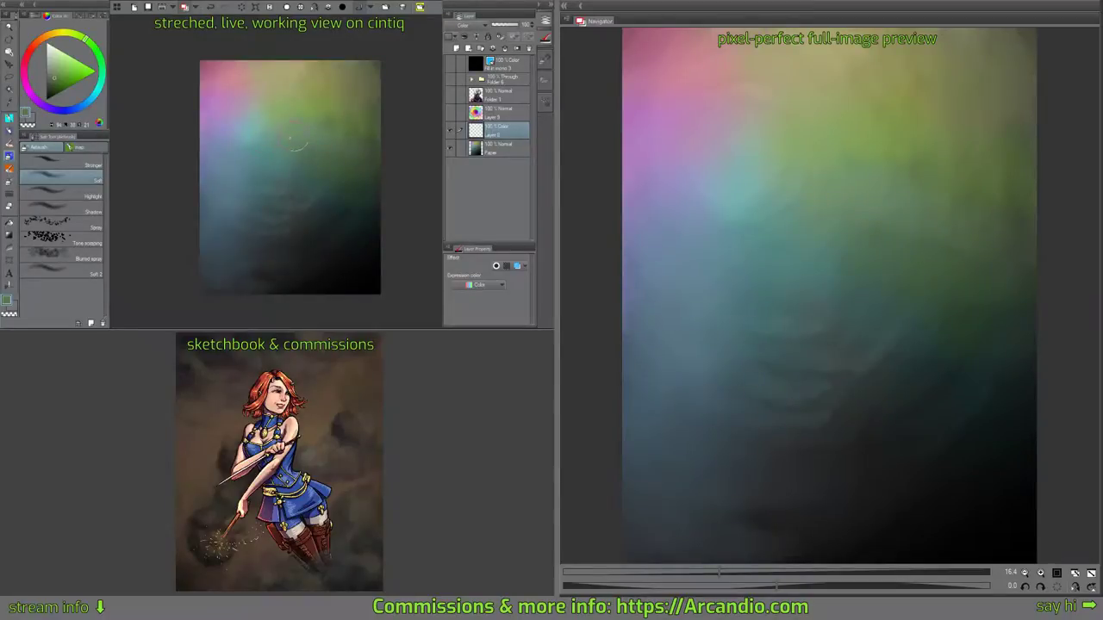
Airbrush soft green and yellow tints across the middle and right side of the background on the Color layer.
mouse_move(317, 168)
mouse_down()
mouse_move(374, 226)
mouse_move(264, 119)
mouse_move(384, 205)
mouse_move(260, 111)
mouse_up()
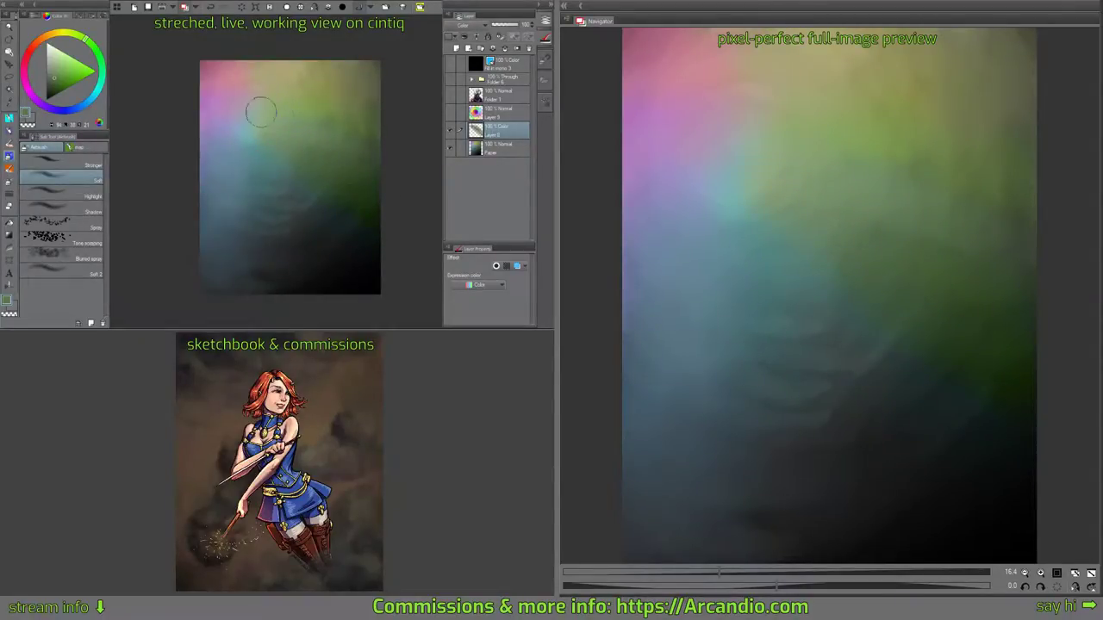
click(63, 34)
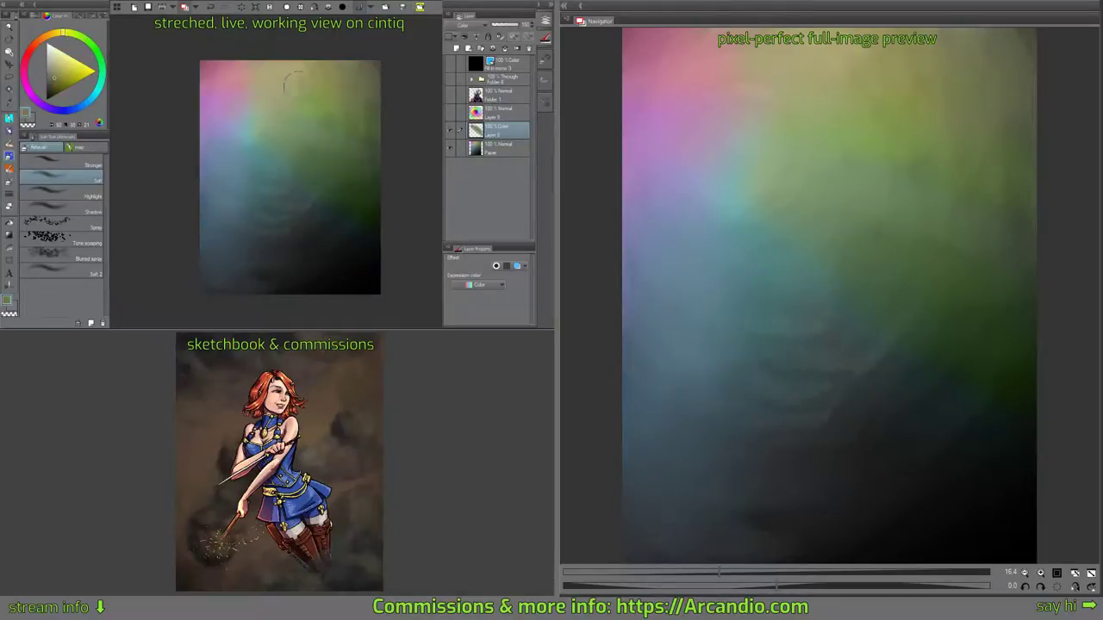
mouse_move(339, 98)
mouse_down()
mouse_move(374, 96)
mouse_move(331, 129)
mouse_move(373, 99)
mouse_move(343, 174)
mouse_up()
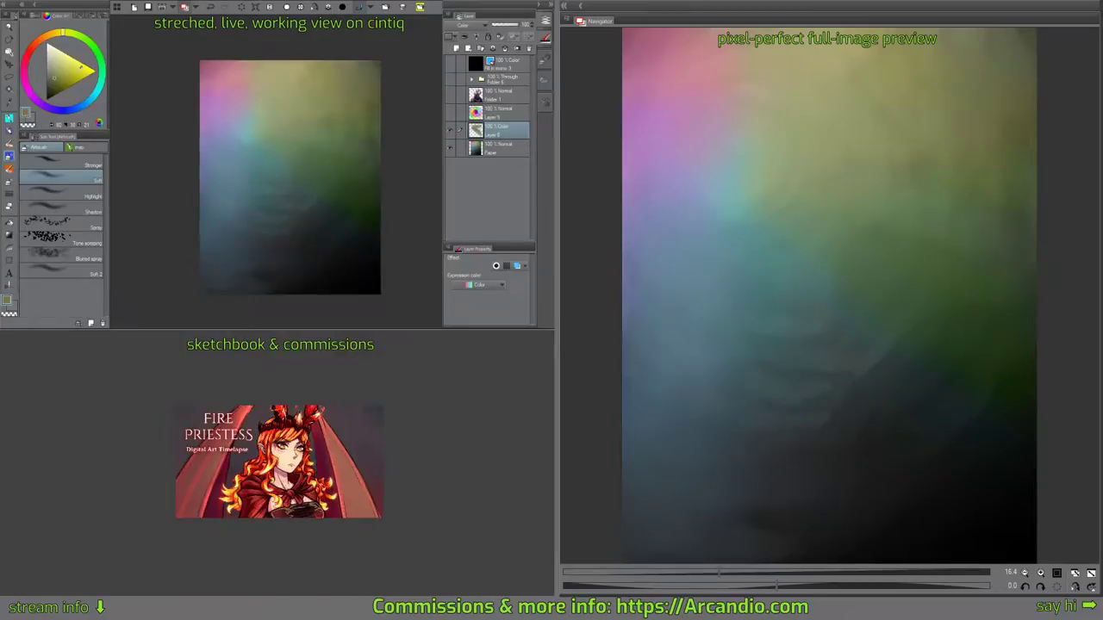
drag(75, 36, 83, 38)
mouse_move(263, 164)
mouse_down()
mouse_move(328, 185)
mouse_move(323, 240)
mouse_move(363, 257)
mouse_up()
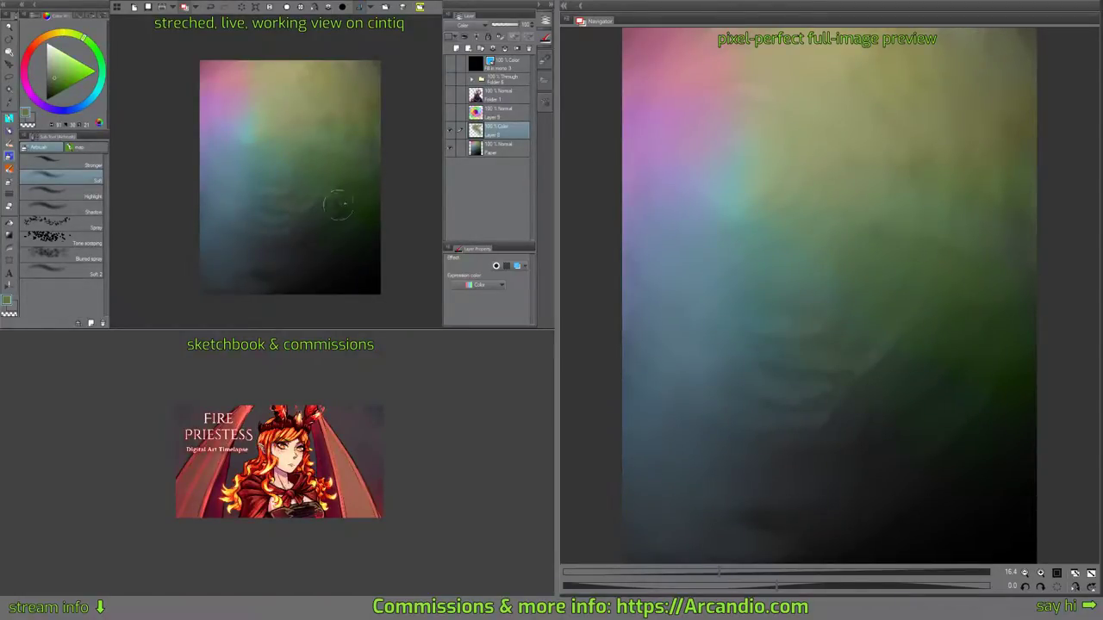
drag(365, 218, 356, 214)
drag(358, 176, 356, 185)
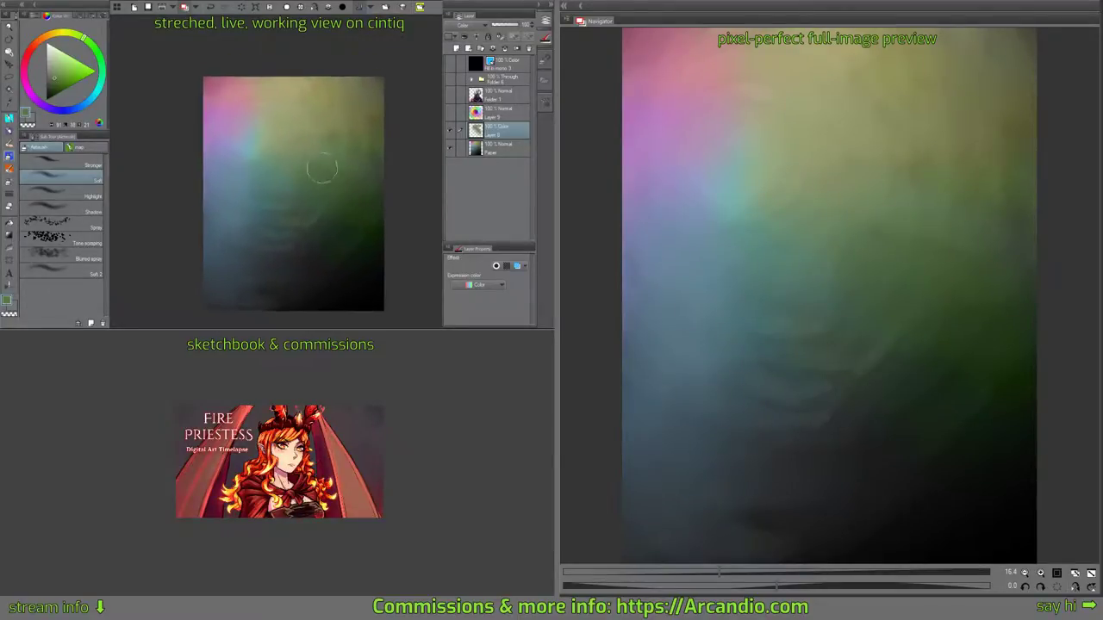
Pick a saturated red and airbrush it softly over the background's upper-left corner.
click(30, 51)
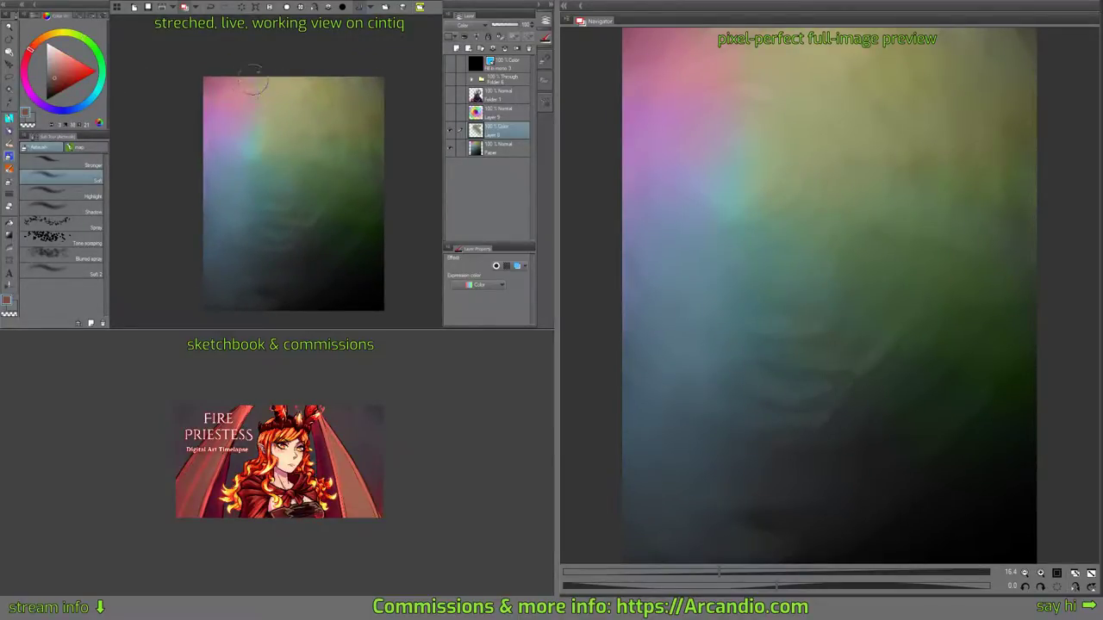
click(79, 76)
mouse_move(245, 95)
mouse_down()
mouse_move(263, 79)
mouse_move(241, 115)
mouse_move(226, 97)
mouse_up()
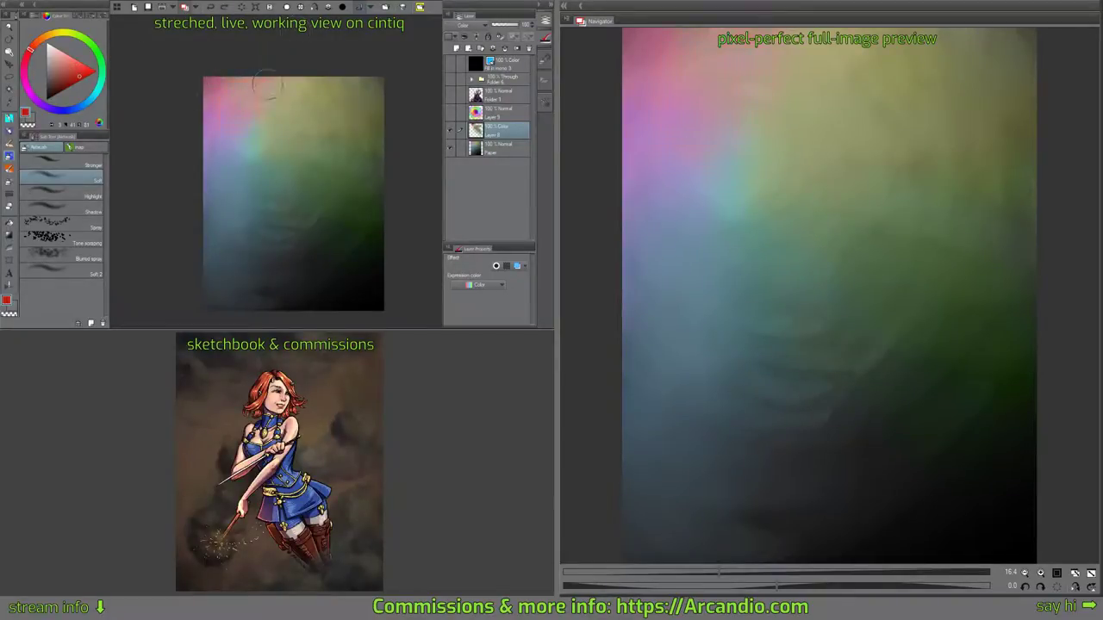
mouse_move(263, 82)
mouse_down()
mouse_move(248, 111)
mouse_move(234, 79)
mouse_move(249, 103)
mouse_up()
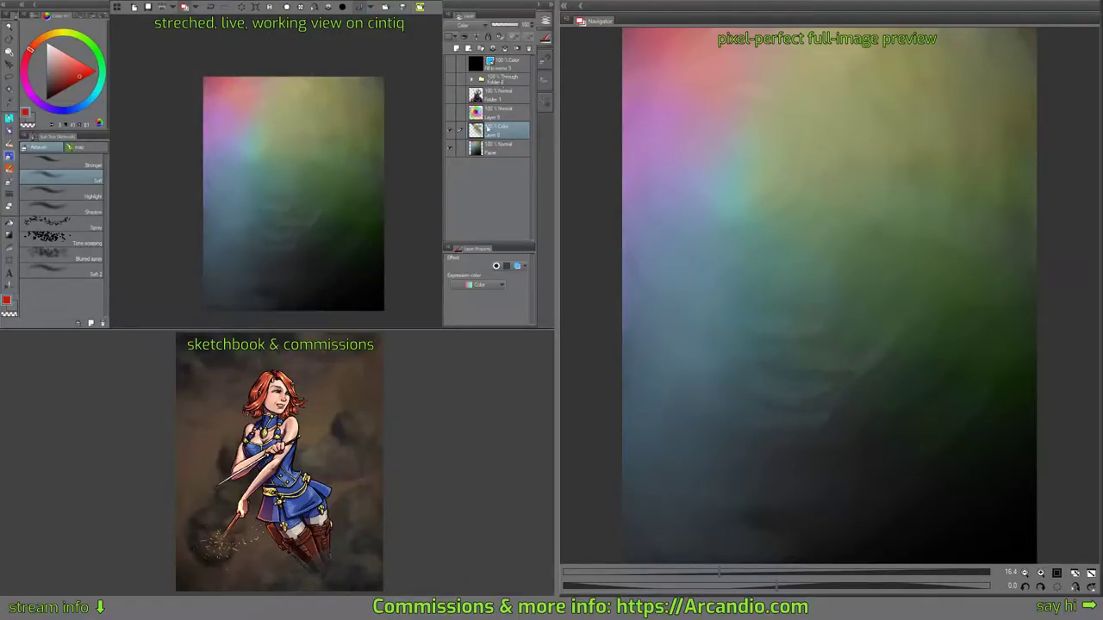
Merge the Color tint layer into the Paper layer and show the orb layer, dragon folder and light-effects folder again.
click(516, 48)
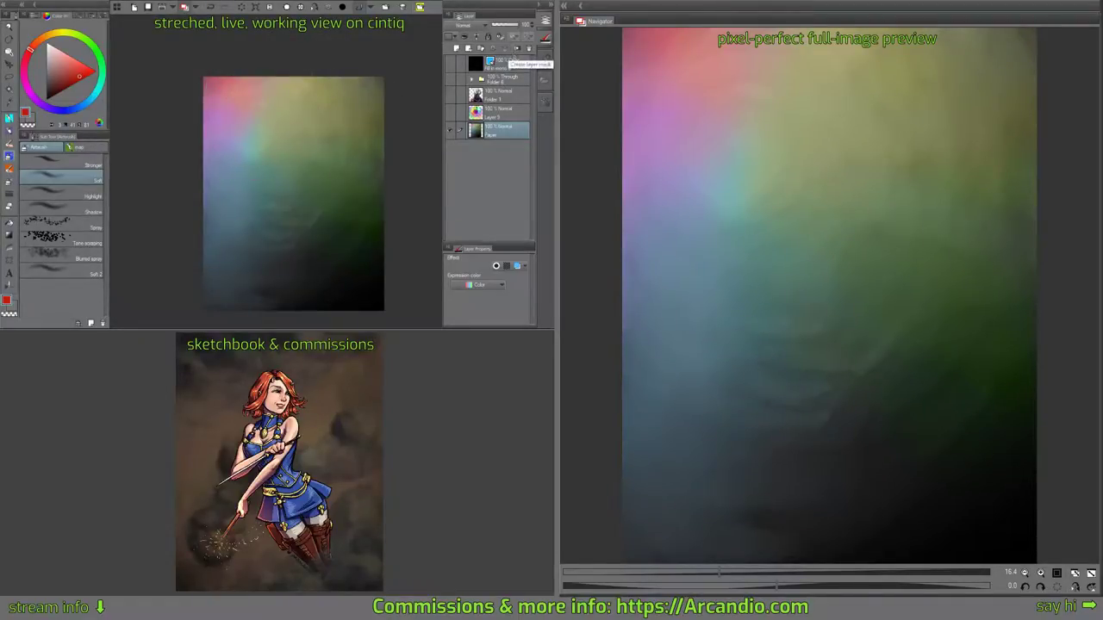
drag(453, 61, 450, 112)
click(450, 64)
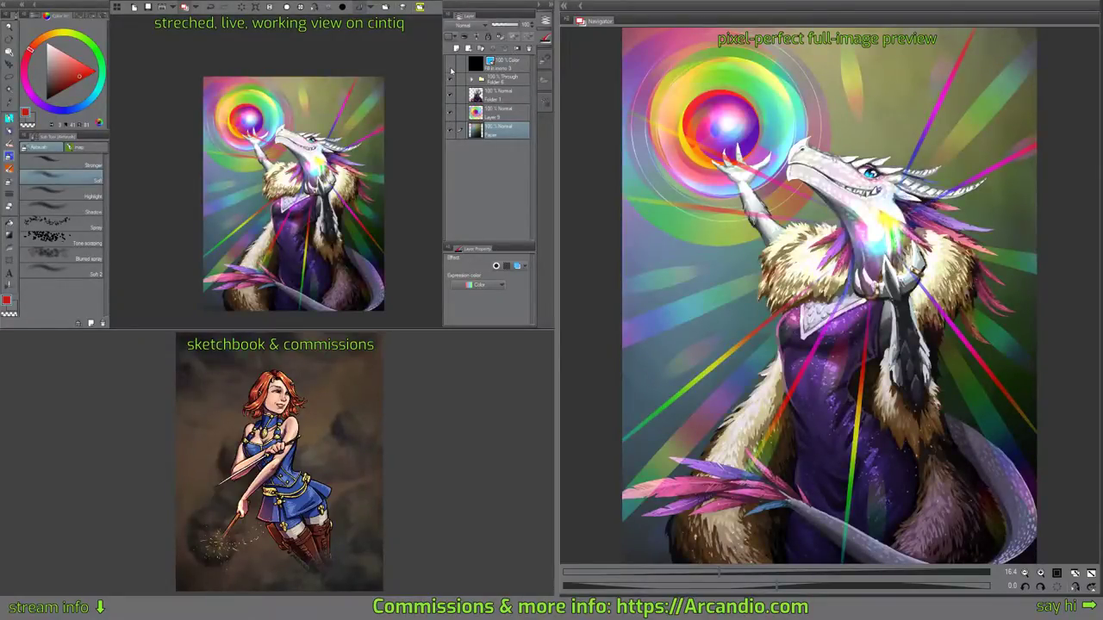
Toggle the Paper background off and on to compare the artwork with and without it.
click(452, 125)
click(451, 125)
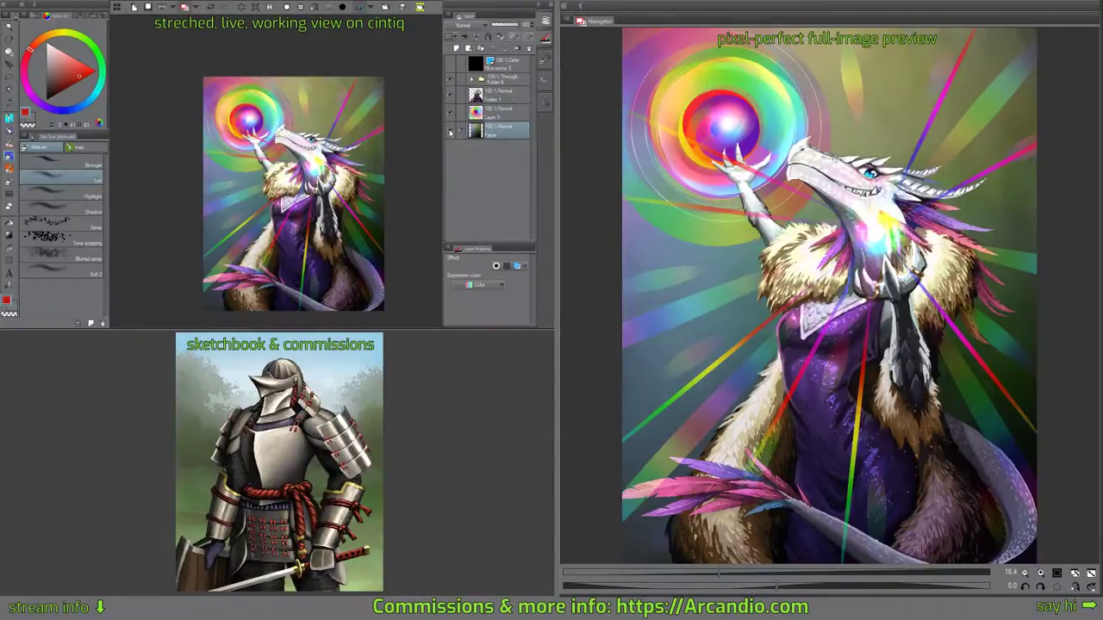
click(451, 128)
click(450, 129)
click(451, 129)
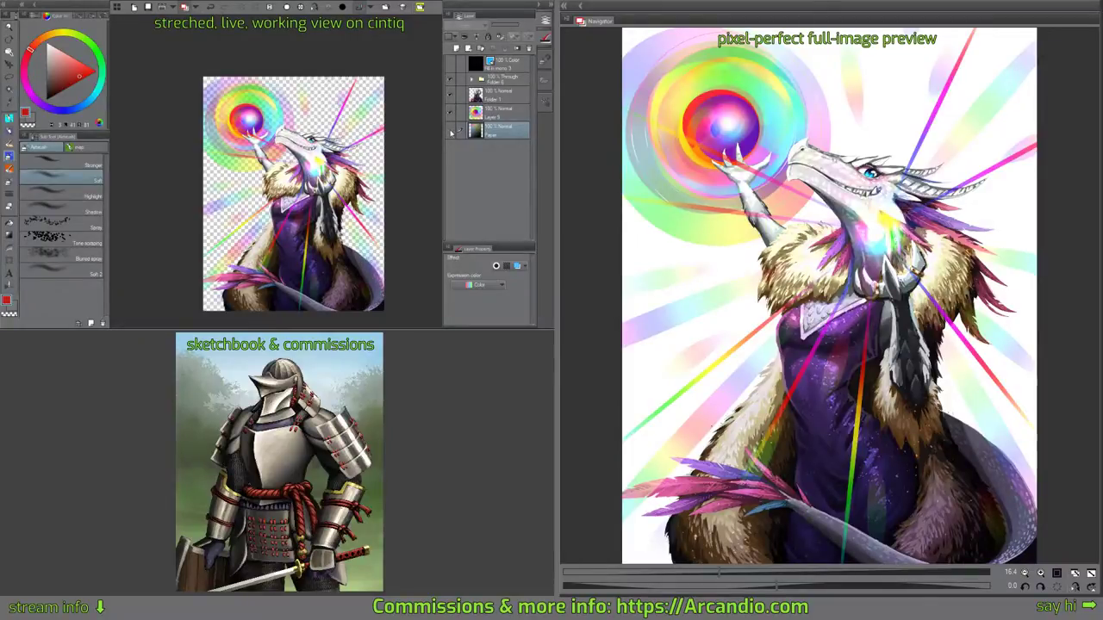
click(451, 130)
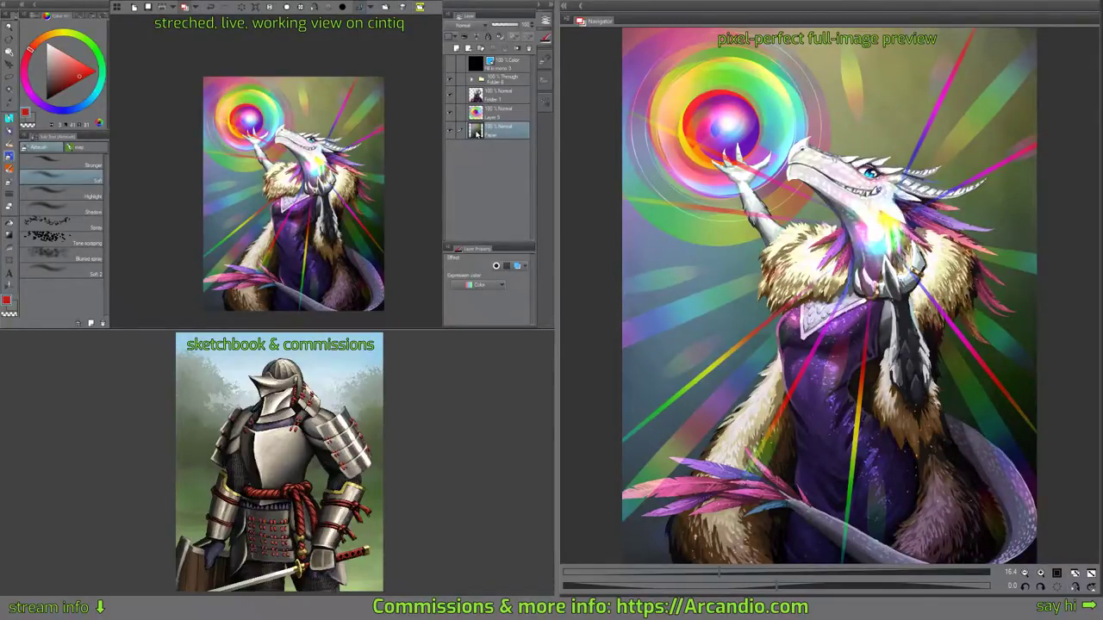
Add a white fill layer directly above the Paper layer as an alternative background.
click(449, 16)
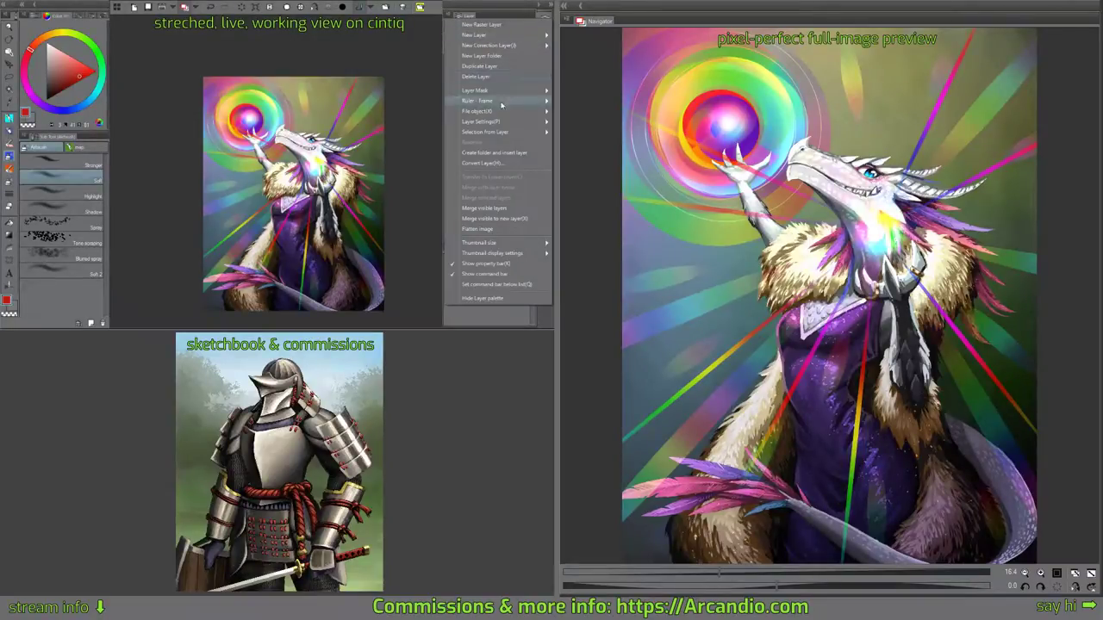
mouse_move(484, 36)
click(399, 69)
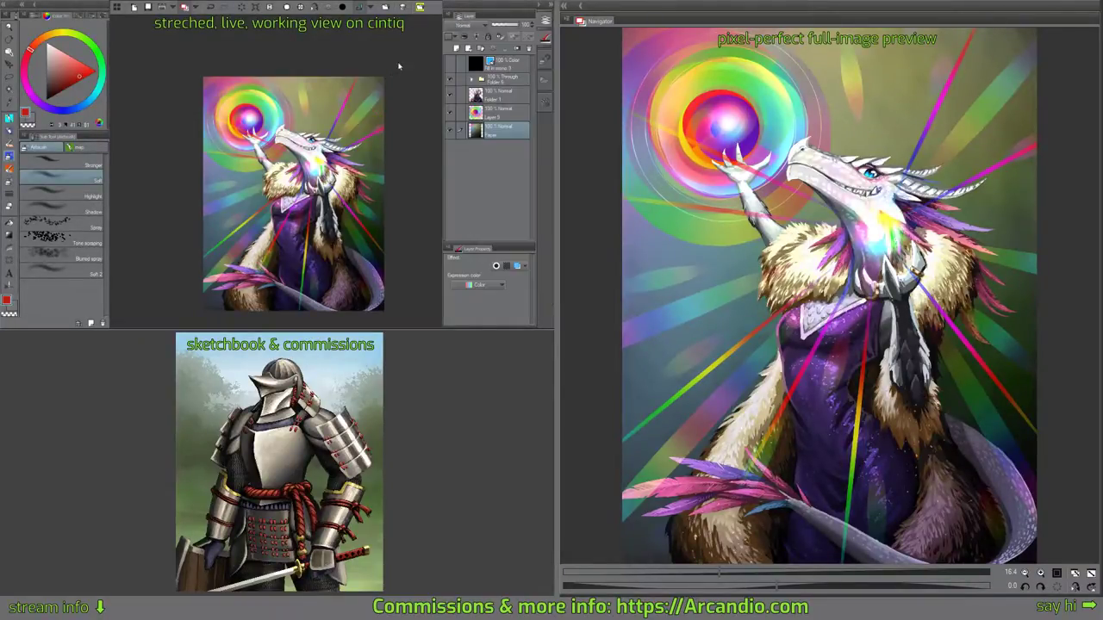
drag(397, 94, 371, 85)
click(532, 52)
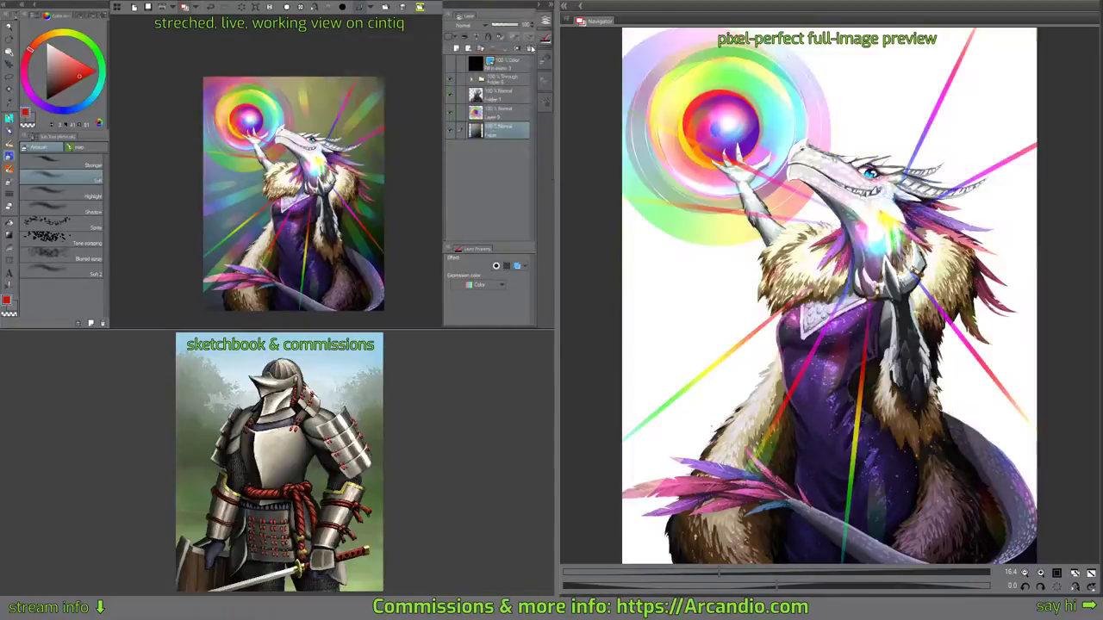
Try different opacities for the white fill layer, checking the values in grayscale, and restore it to 100%.
mouse_move(506, 26)
mouse_down()
mouse_move(497, 27)
mouse_move(508, 27)
mouse_up()
click(450, 64)
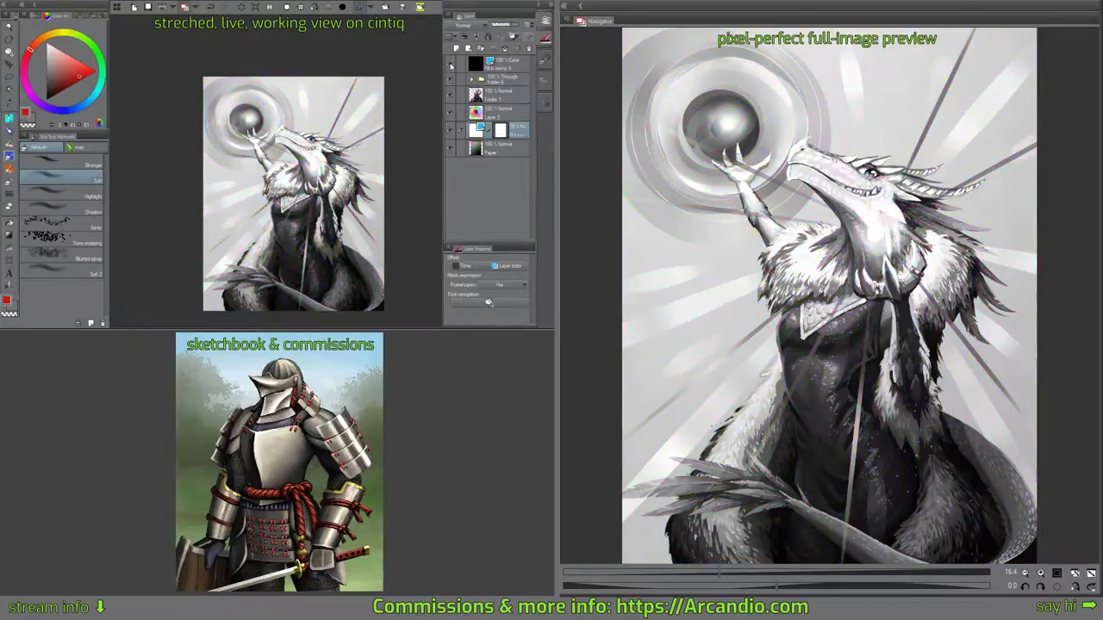
drag(509, 27, 491, 26)
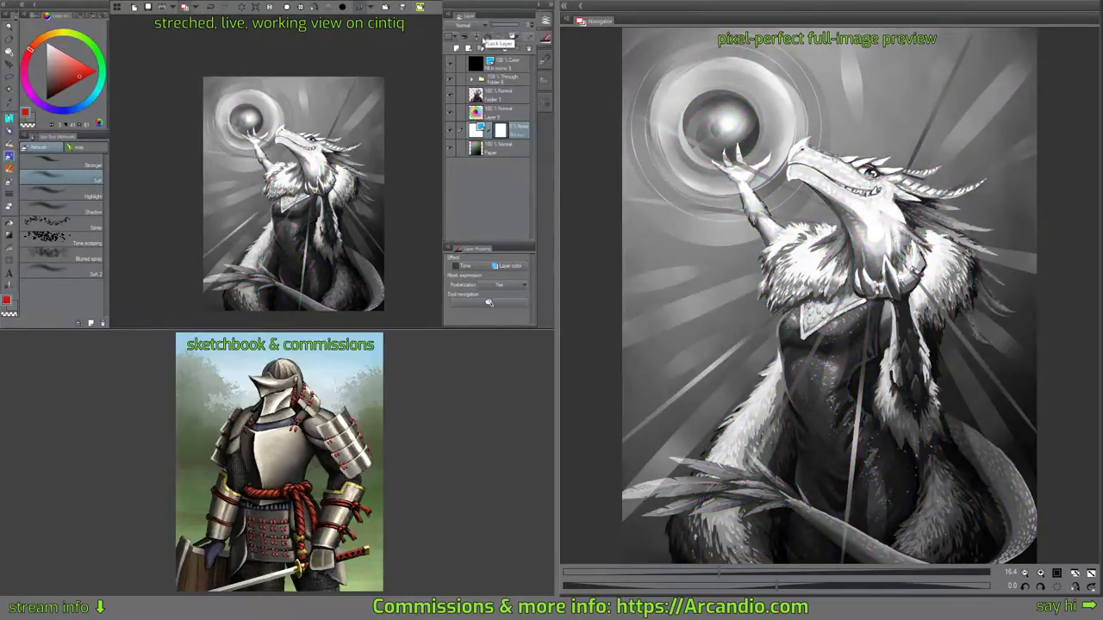
click(451, 64)
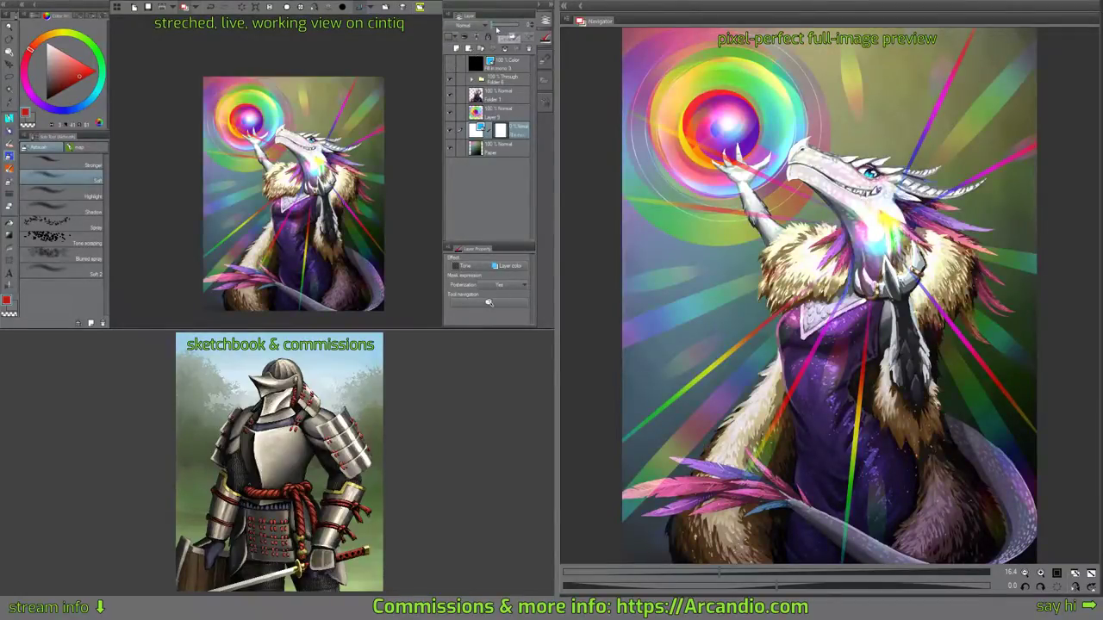
drag(492, 27, 527, 27)
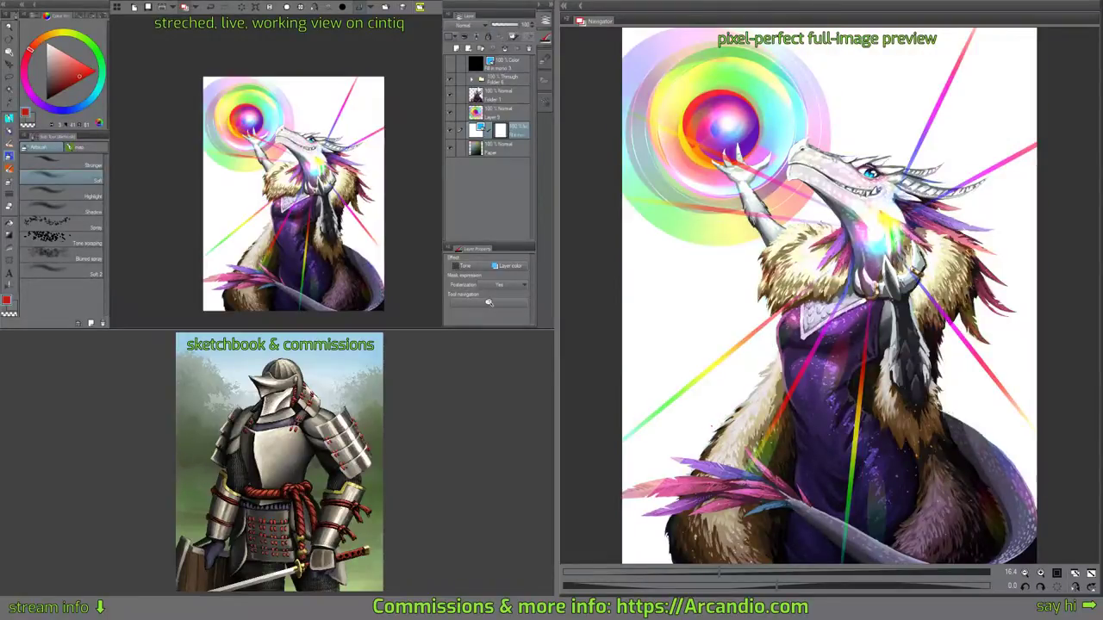
Compare the white and colourful backgrounds by toggling the white fill layer, also in grayscale, and leave the white fill hidden.
click(451, 129)
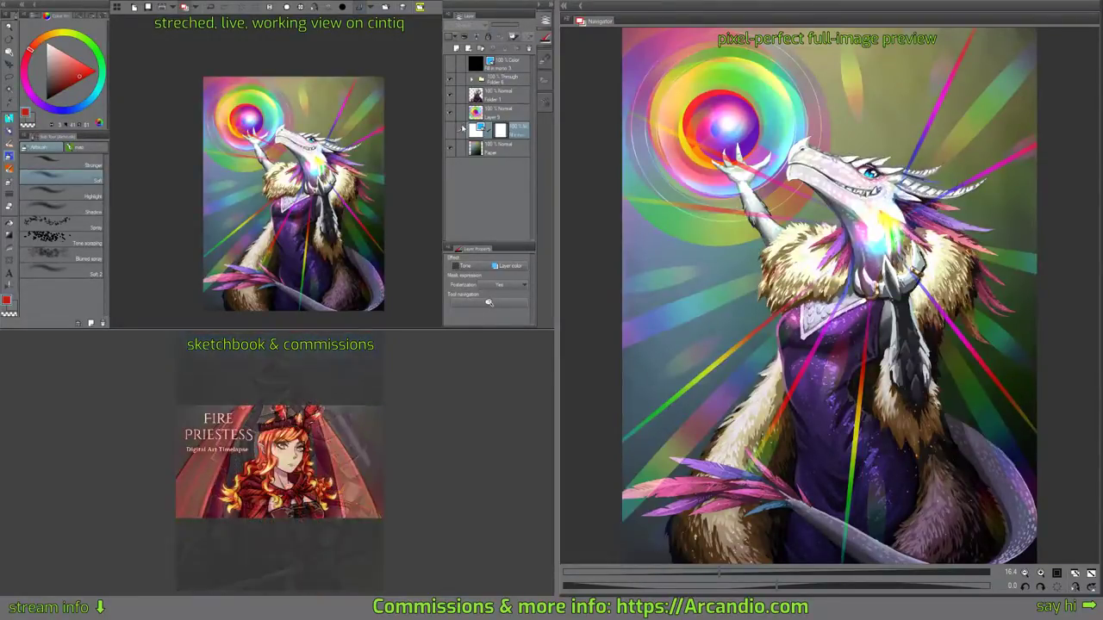
click(451, 133)
click(450, 131)
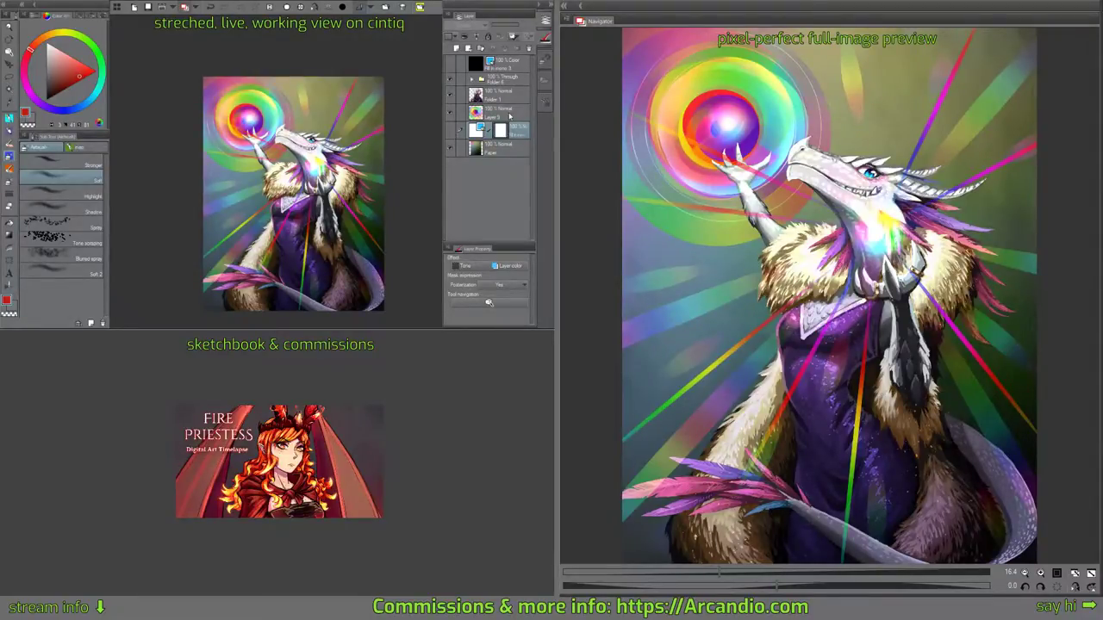
click(452, 131)
click(450, 62)
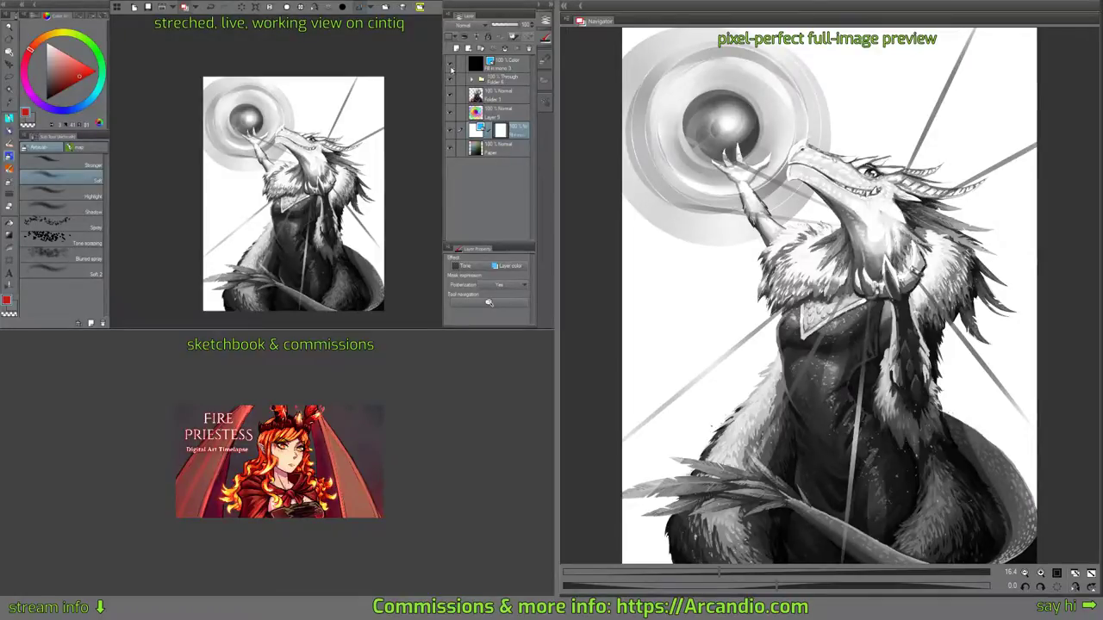
click(451, 67)
click(450, 131)
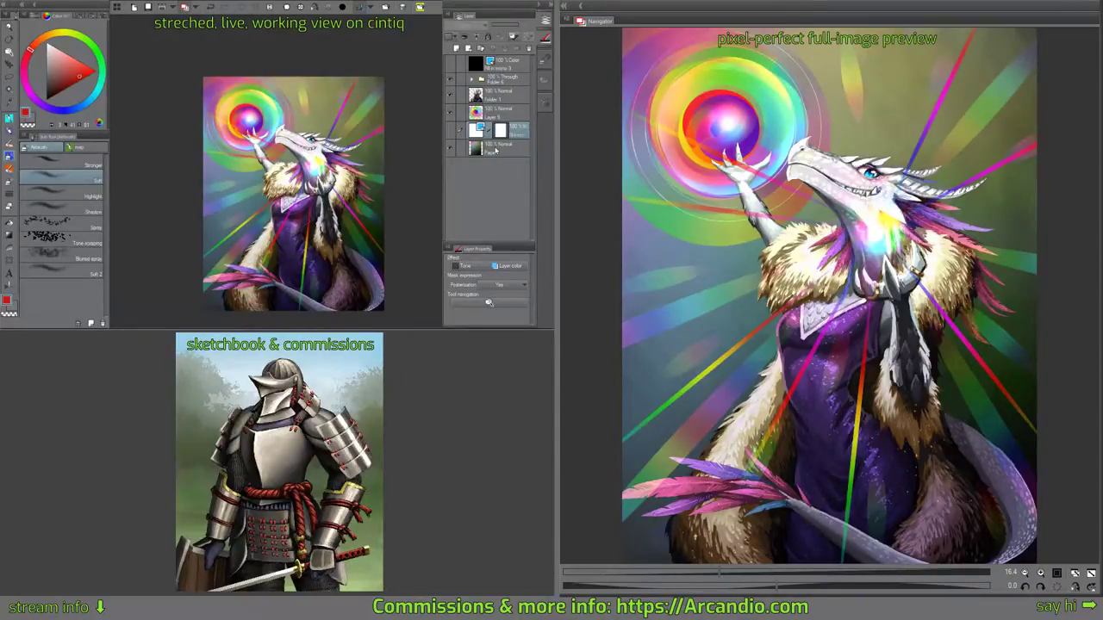
click(450, 130)
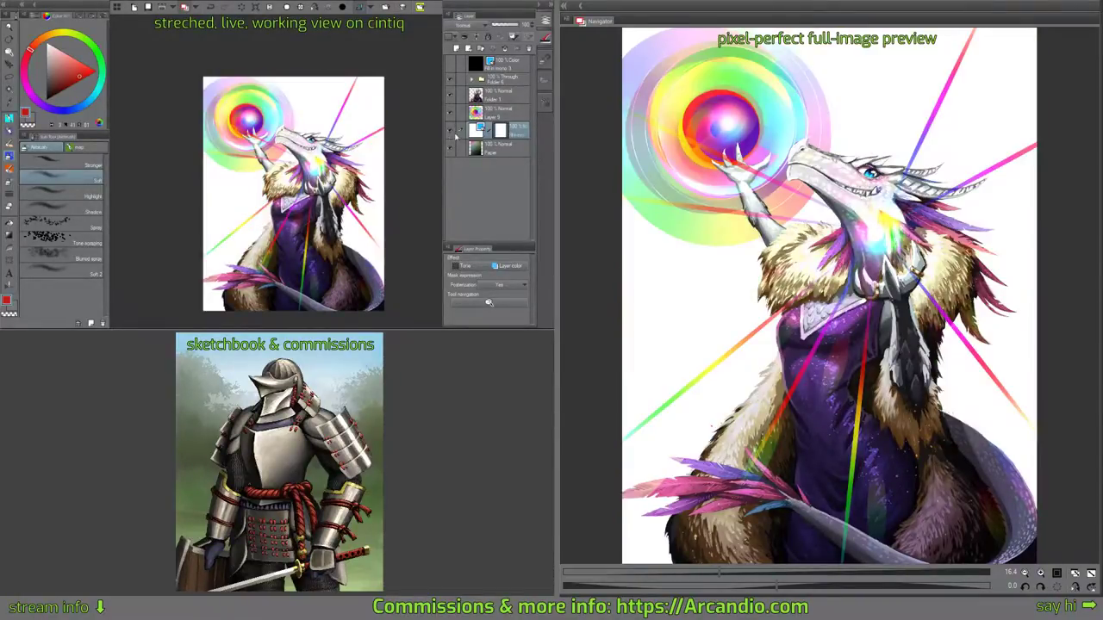
click(451, 130)
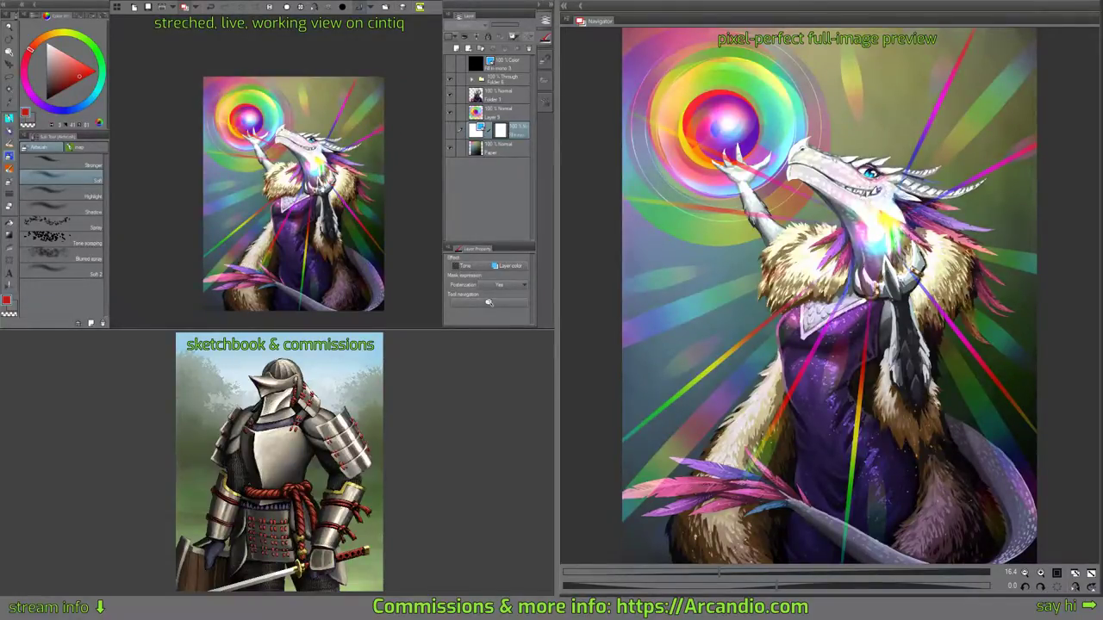
Add a new layer above the topmost folder and set its blending mode to Add (Glow).
drag(324, 194, 326, 190)
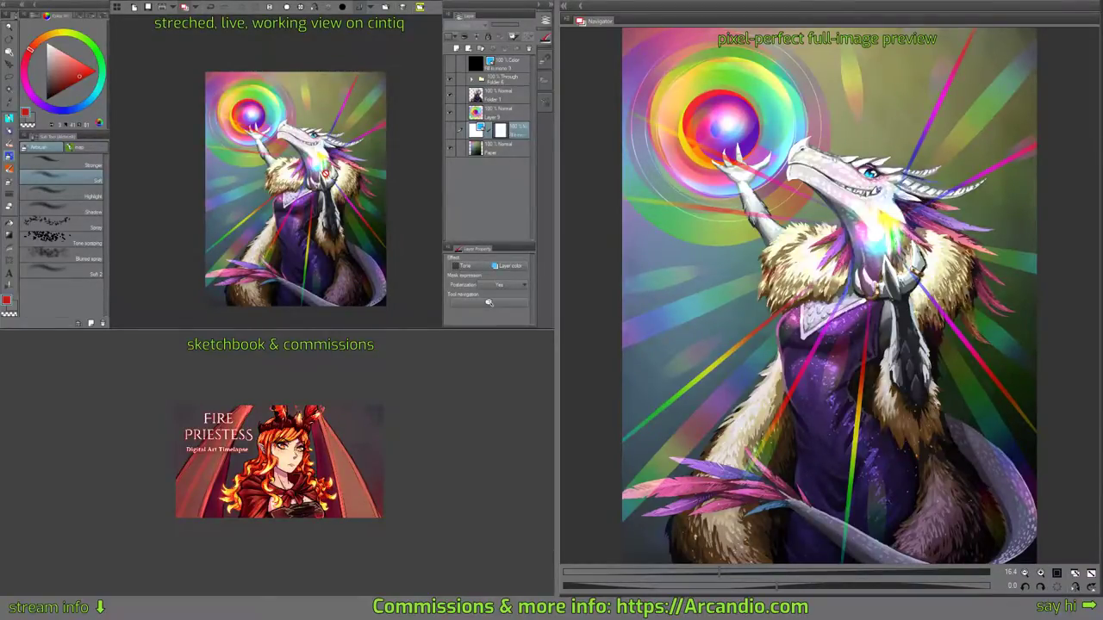
drag(368, 187, 371, 184)
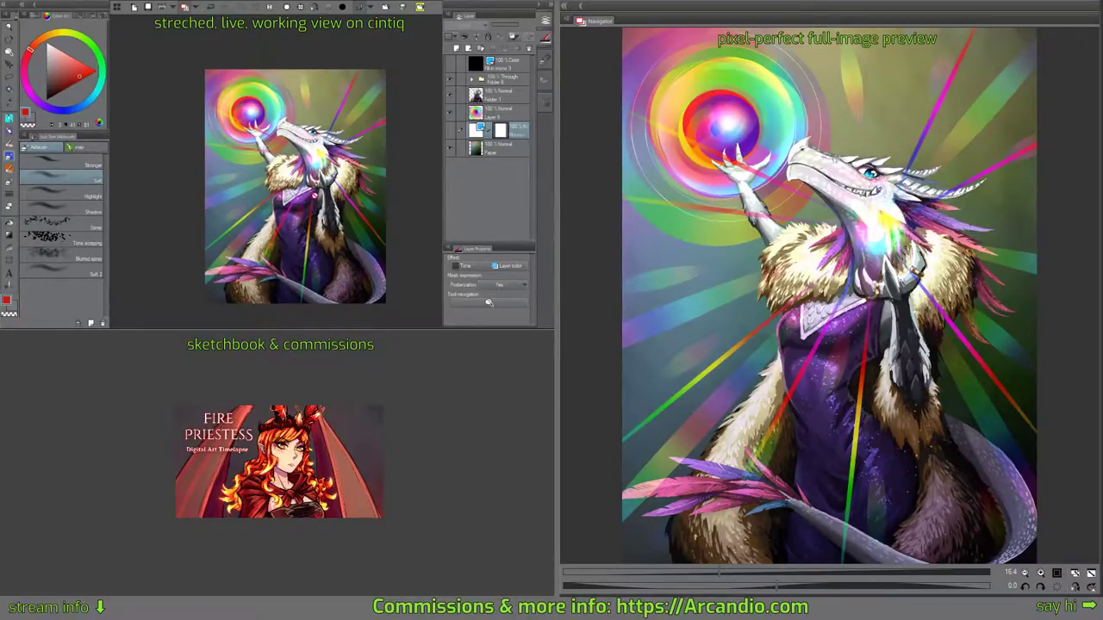
click(477, 114)
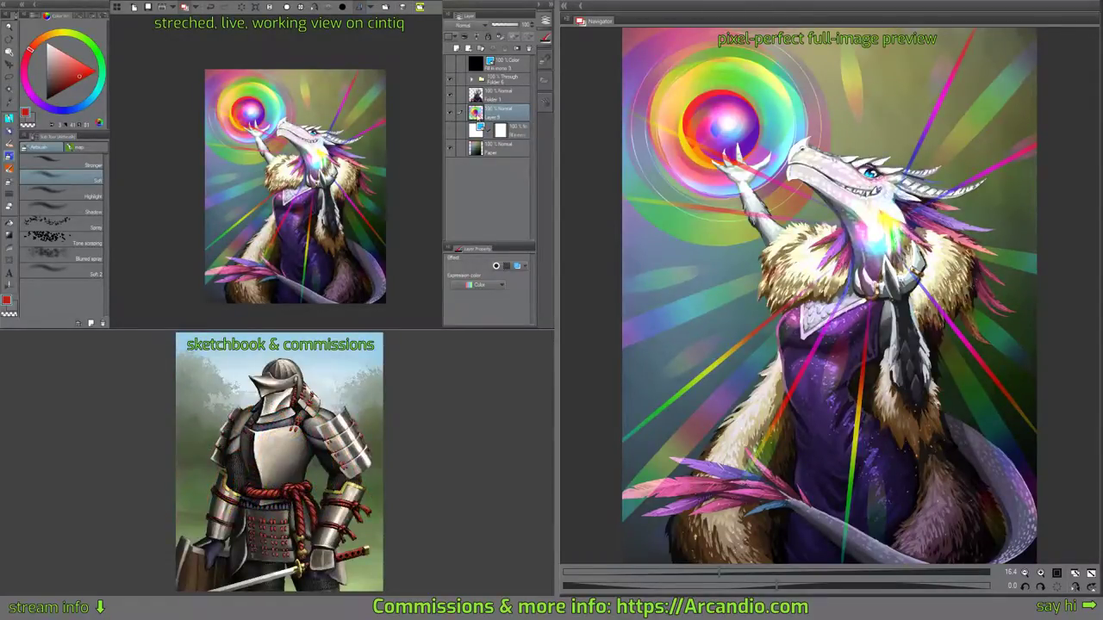
click(489, 81)
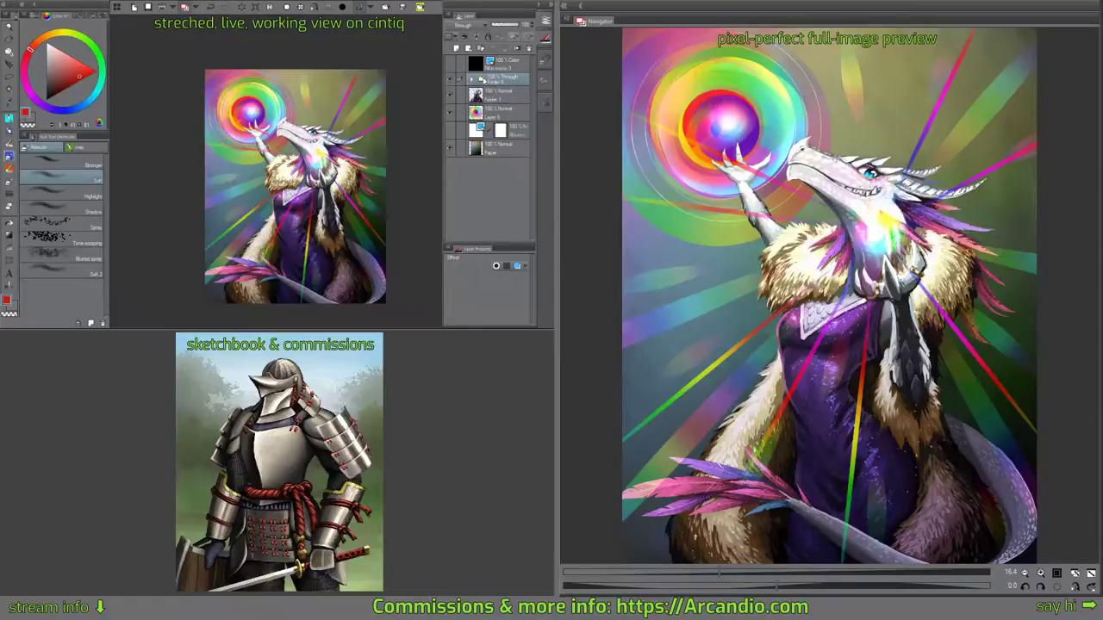
click(457, 49)
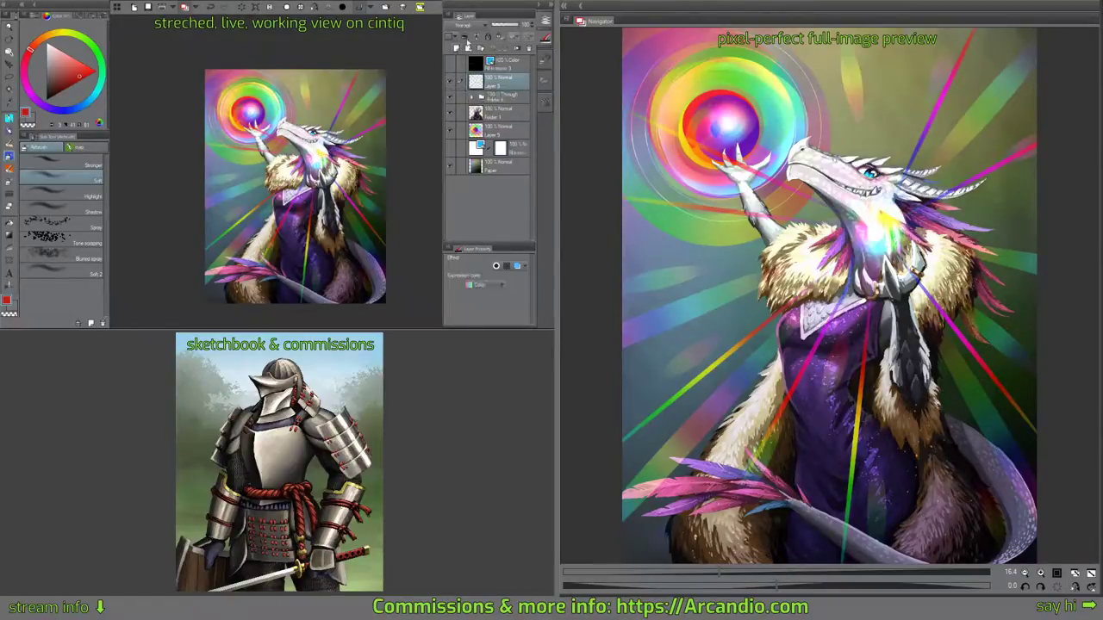
click(465, 25)
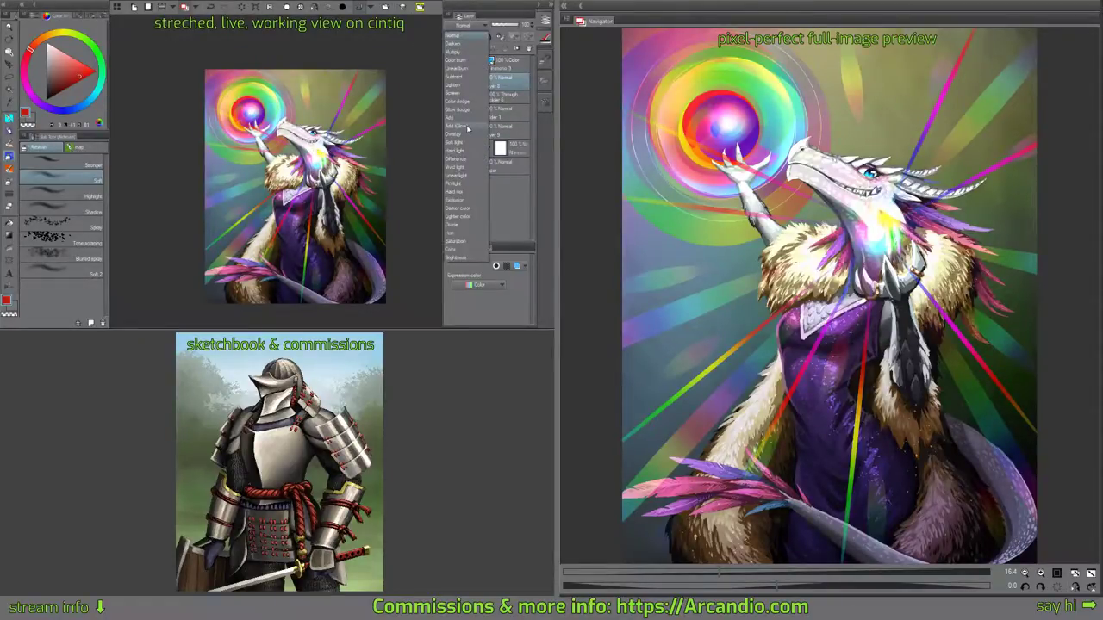
click(467, 127)
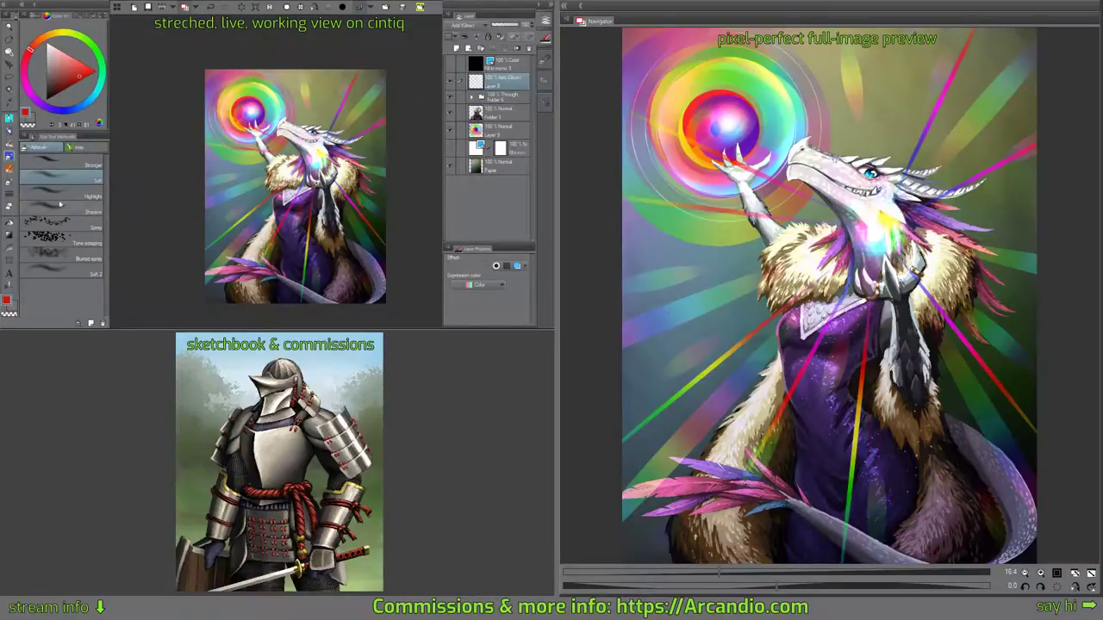
Sprinkle white droplet-brush sparkles over the orb and the dragon's glowing chest on the Add (Glow) layer.
click(9, 182)
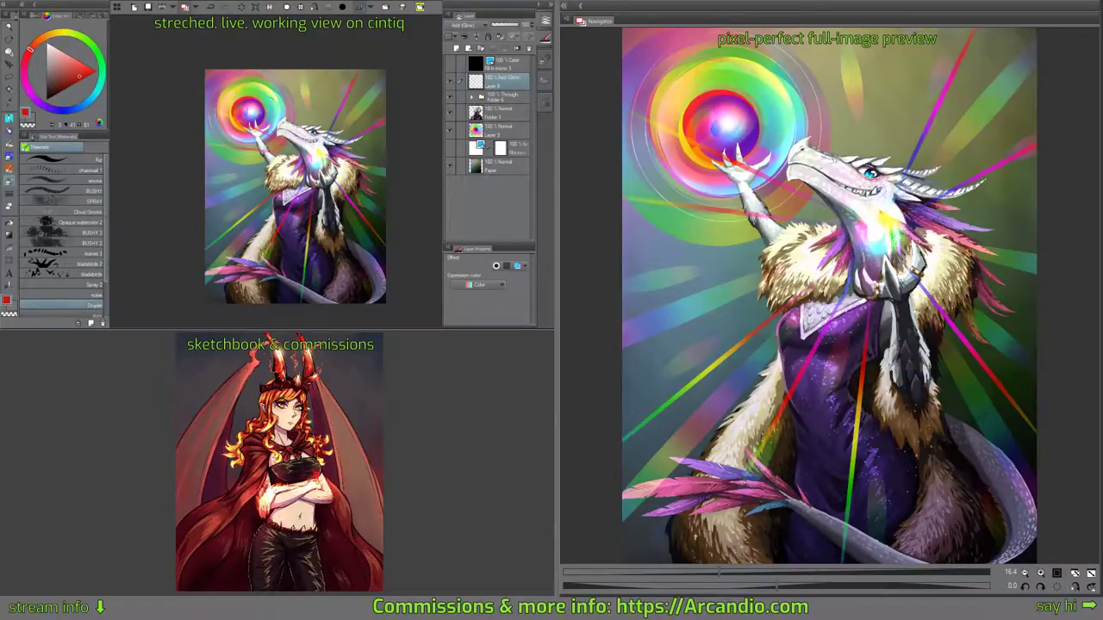
click(49, 45)
scroll(237, 107, up, 2)
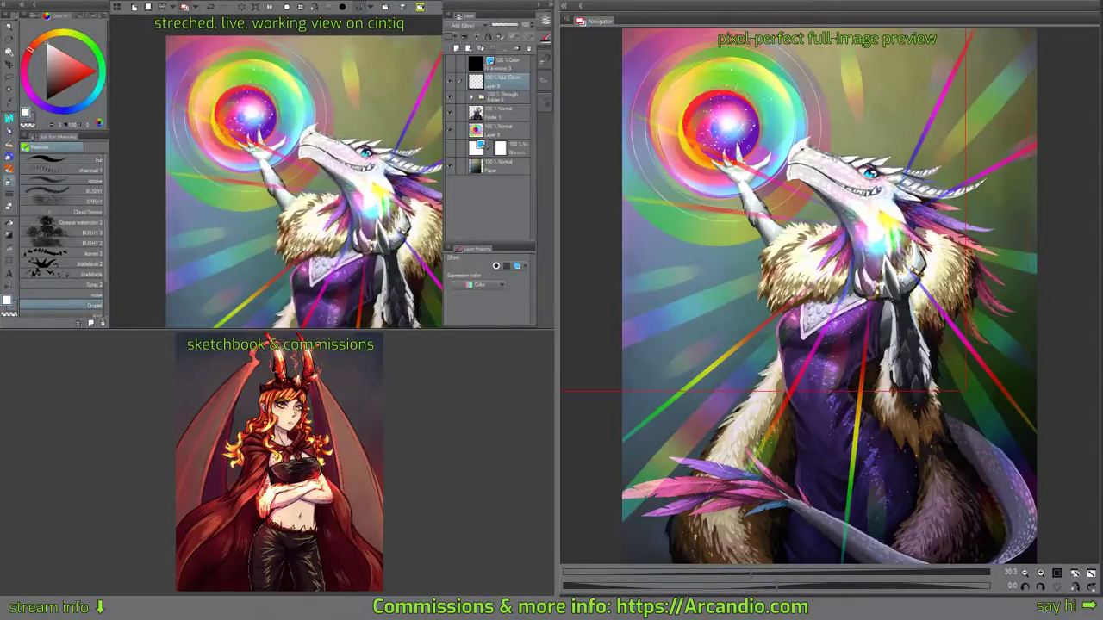
drag(401, 194, 336, 156)
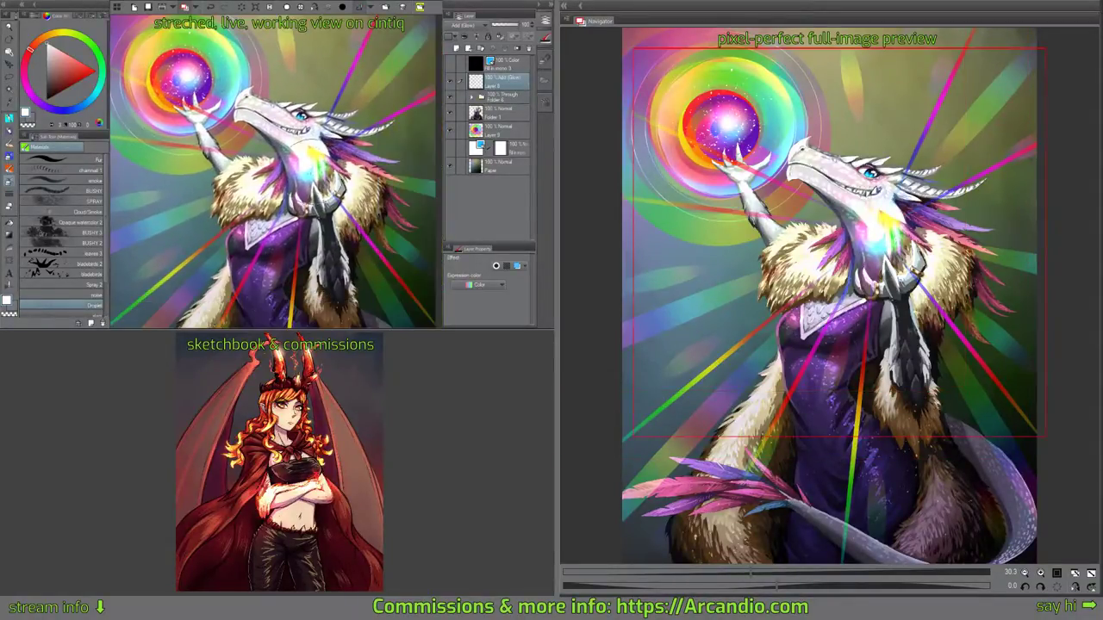
scroll(276, 172, up, 3)
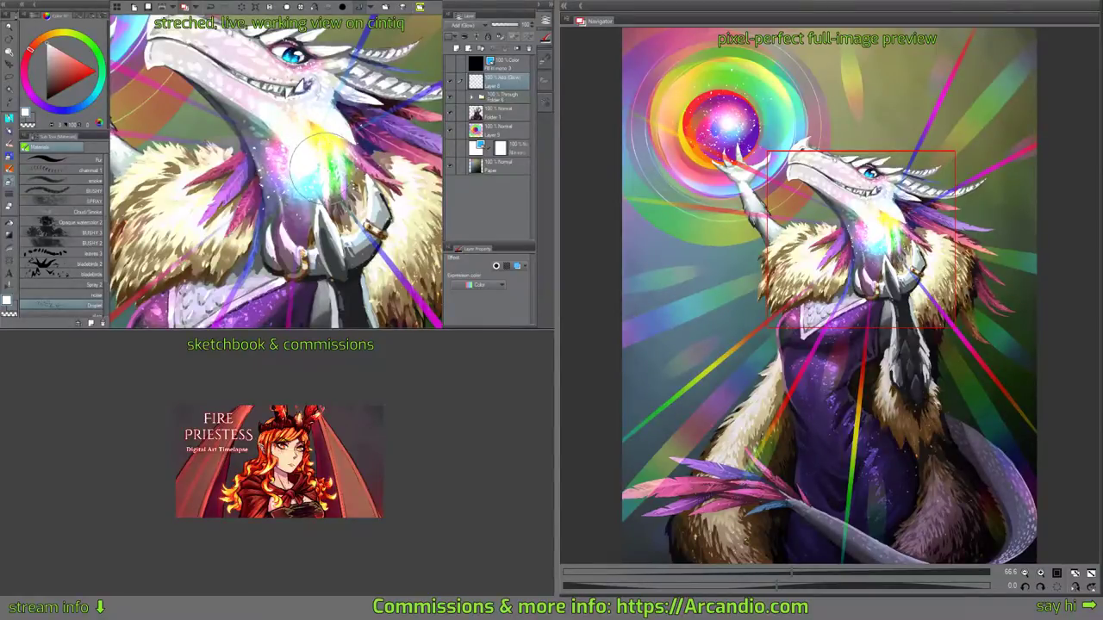
drag(322, 166, 328, 167)
scroll(276, 172, down, 1)
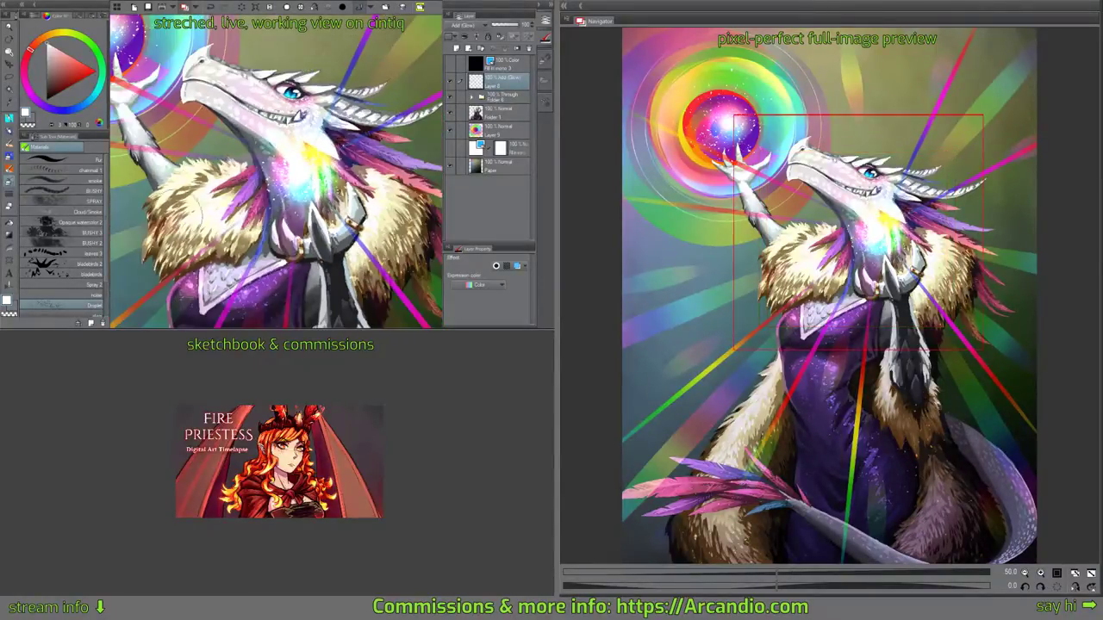
Draw white Brightness saturated lines radiating around the dragon's chest, comparing the artwork with and without them.
click(11, 262)
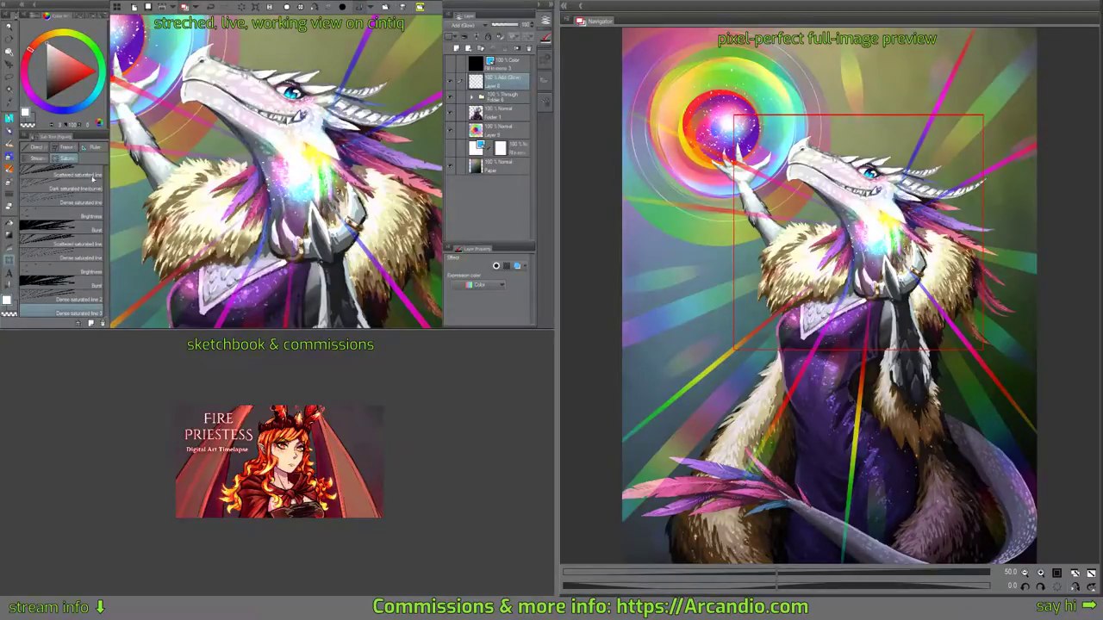
click(92, 216)
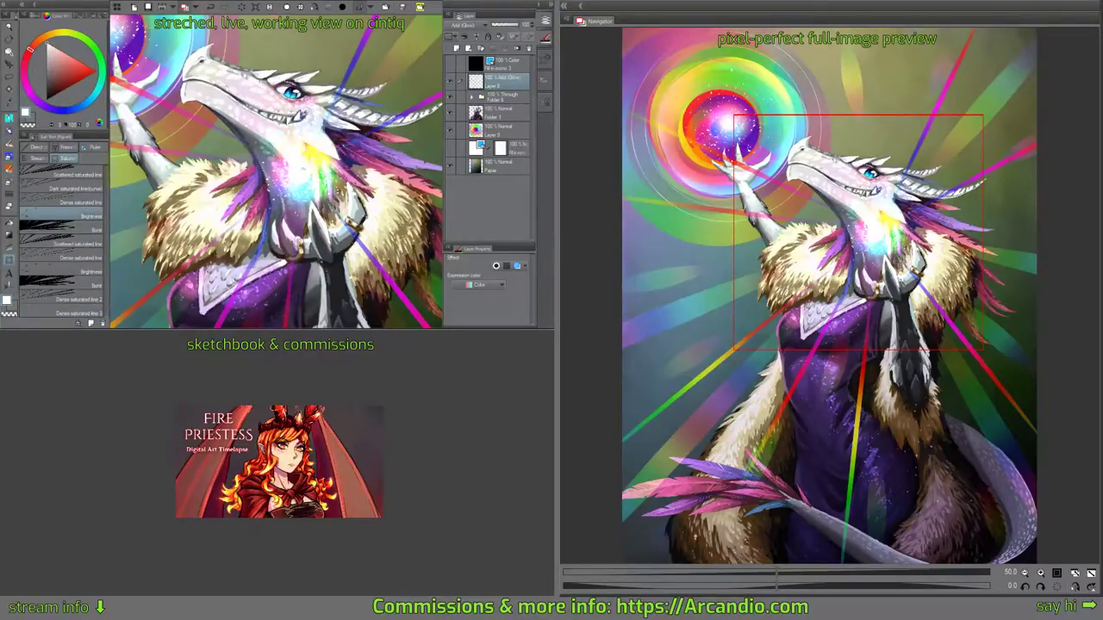
drag(303, 170, 337, 213)
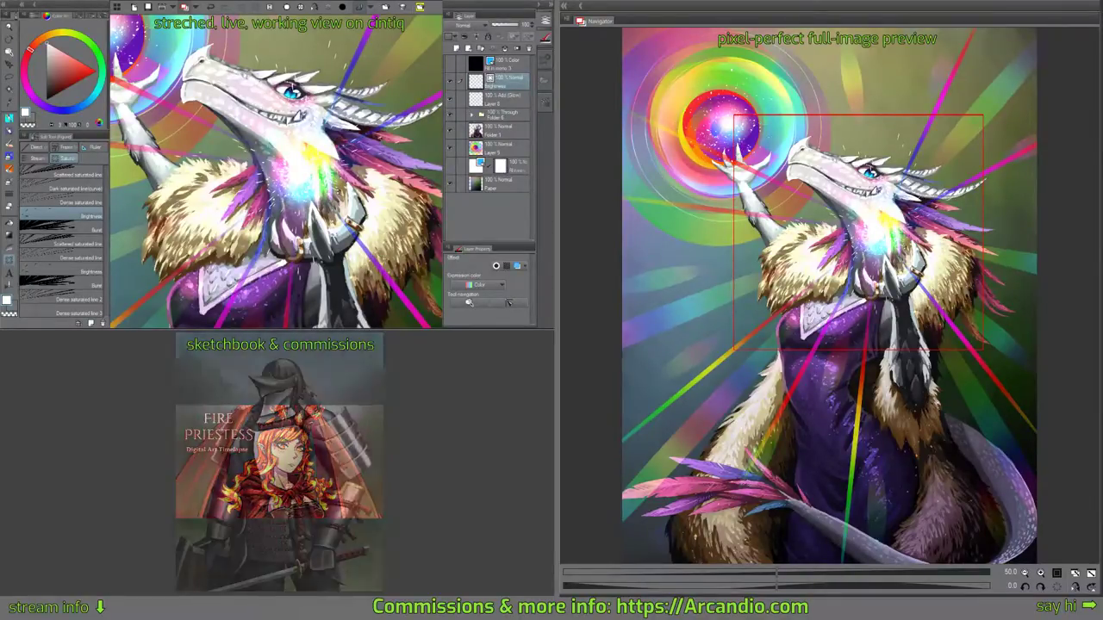
key(ctrl+z)
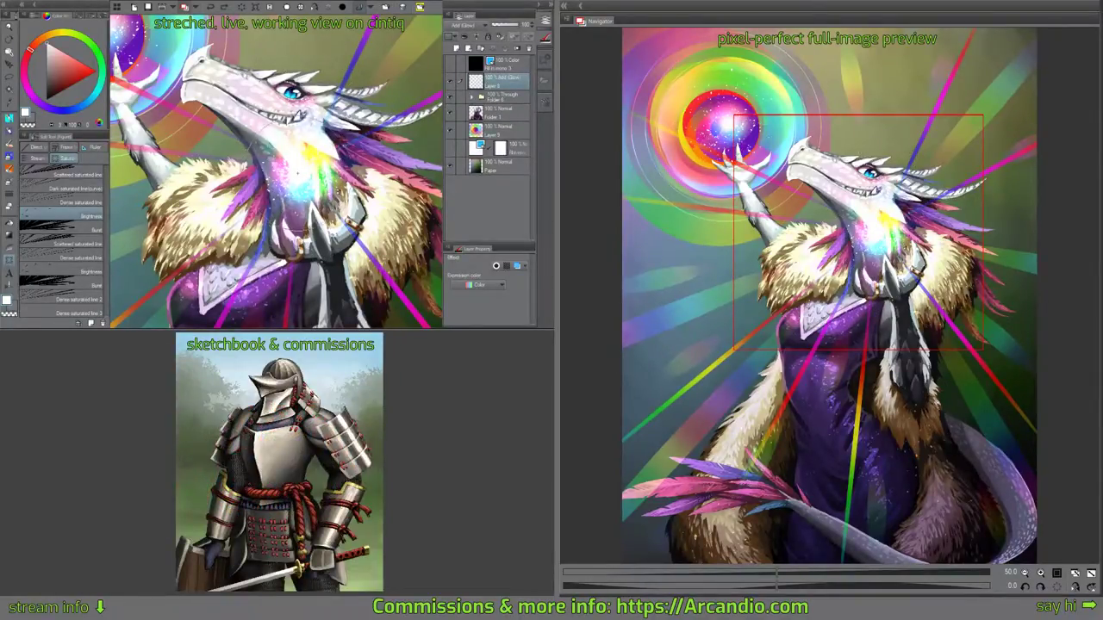
key(ctrl+y)
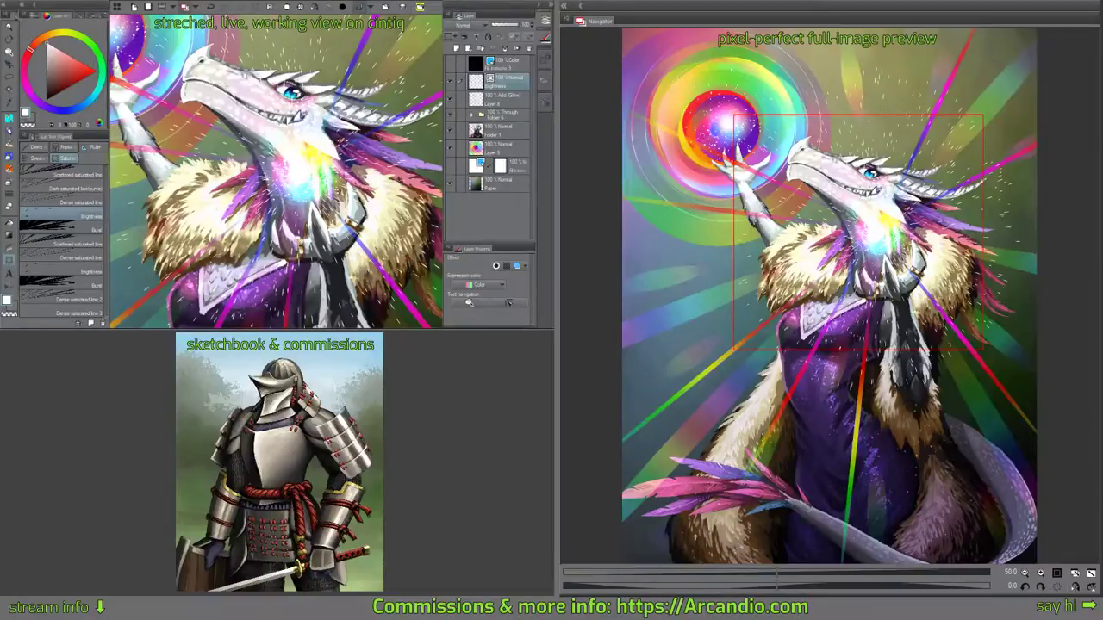
key(ctrl+z)
key(ctrl+y)
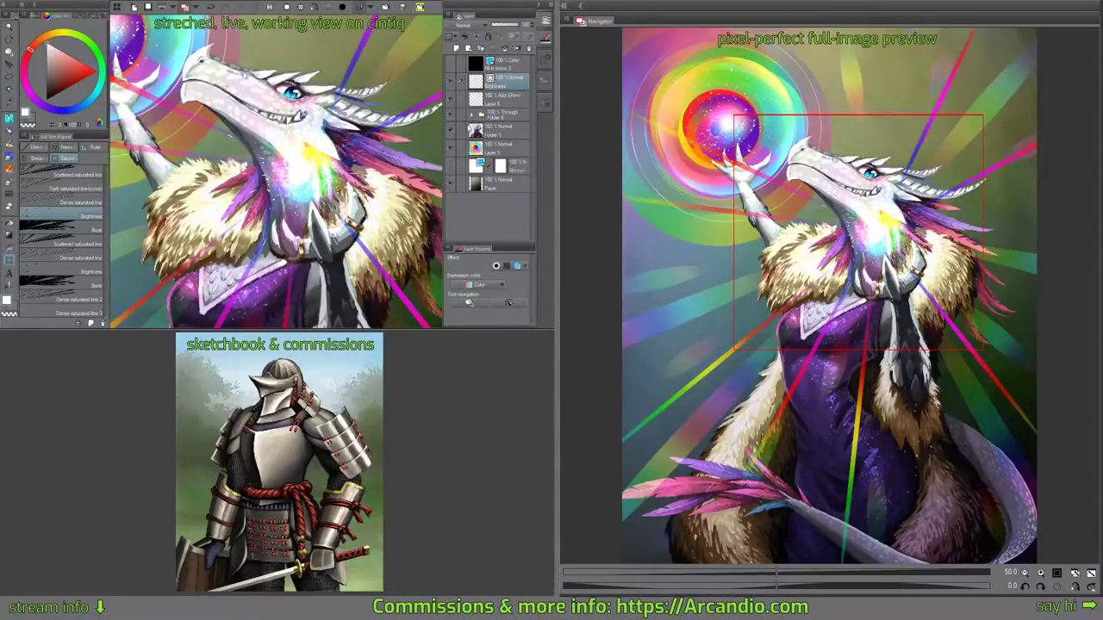
Add a layer above Paper, draw white Brightness saturated lines behind the dragon and lower their opacity to 22%.
click(478, 183)
click(479, 148)
click(476, 183)
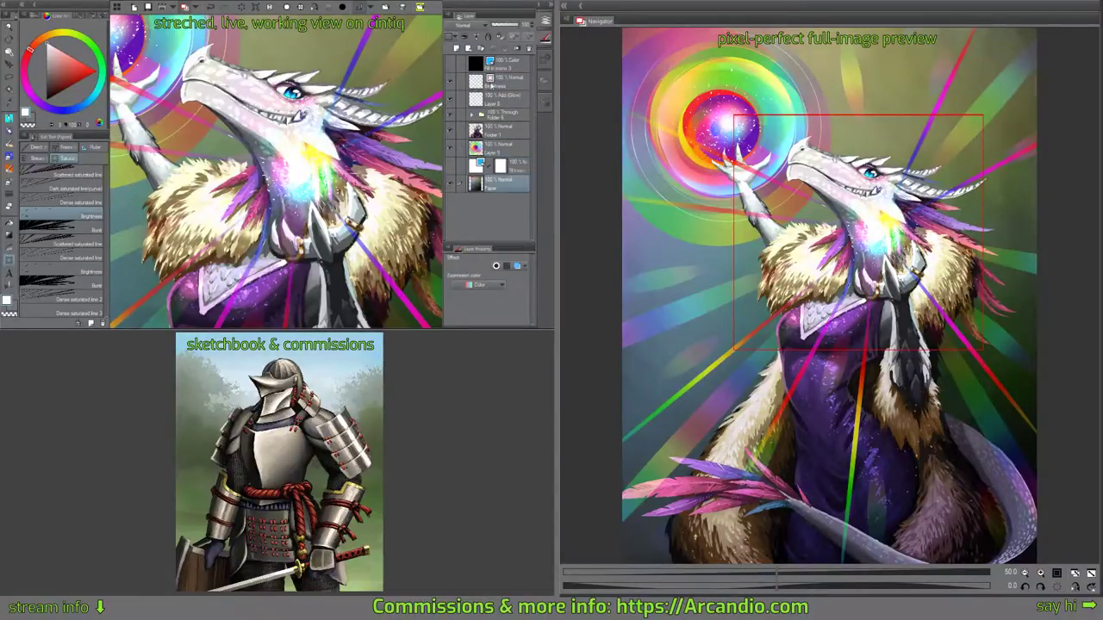
click(456, 49)
scroll(297, 211, down, 5)
drag(297, 211, 296, 155)
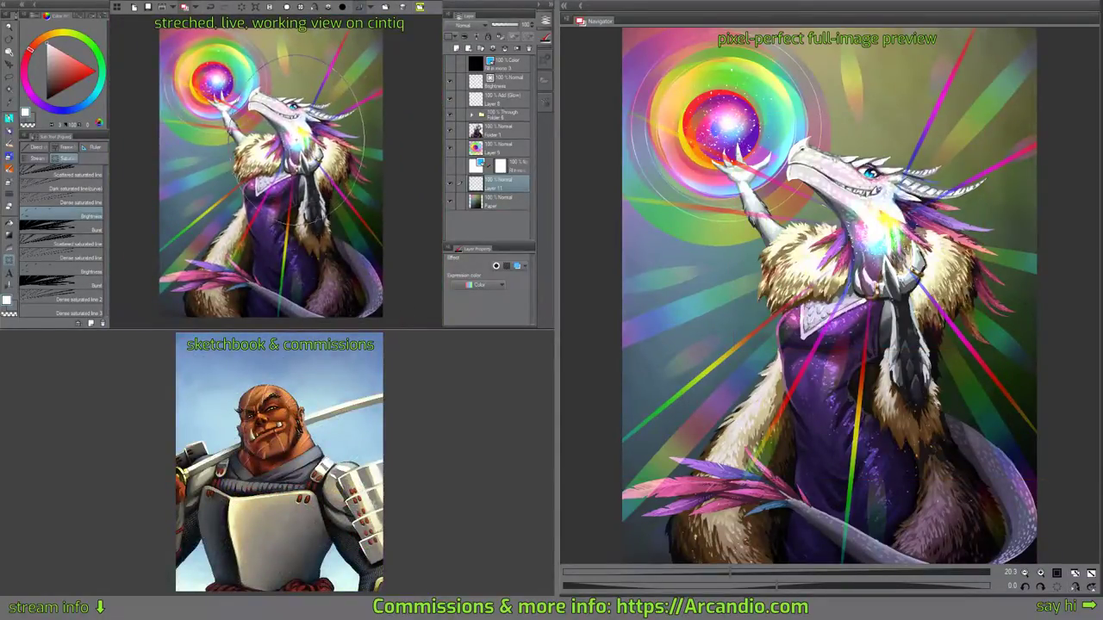
drag(364, 225, 377, 237)
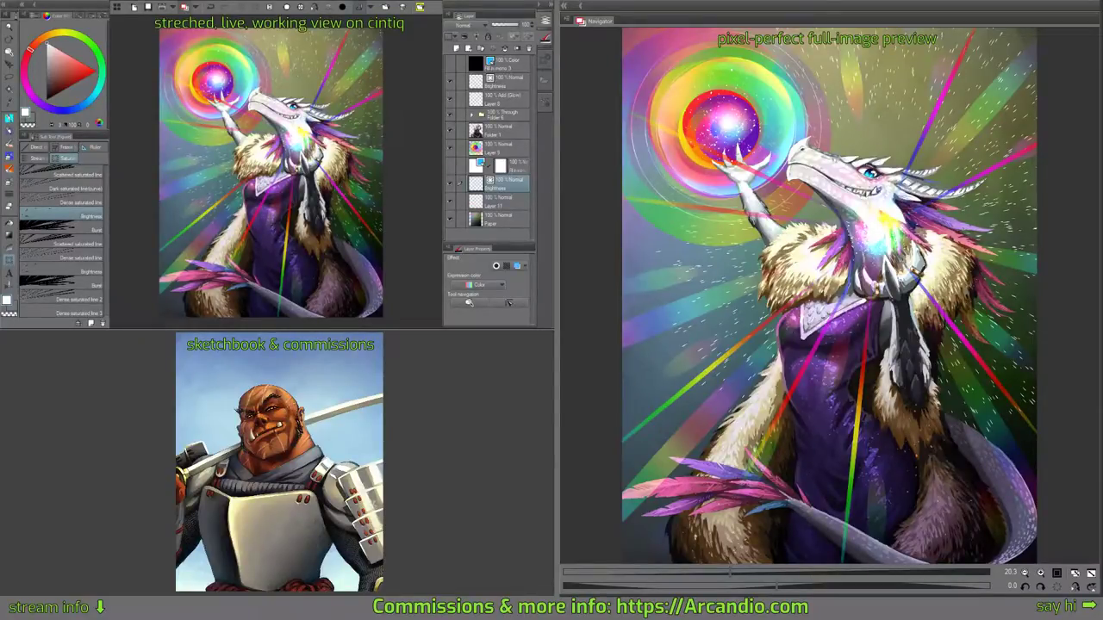
drag(517, 24, 500, 27)
Try a white Burst of saturated lines behind the dragon, centred on its chest, and undo it.
click(61, 283)
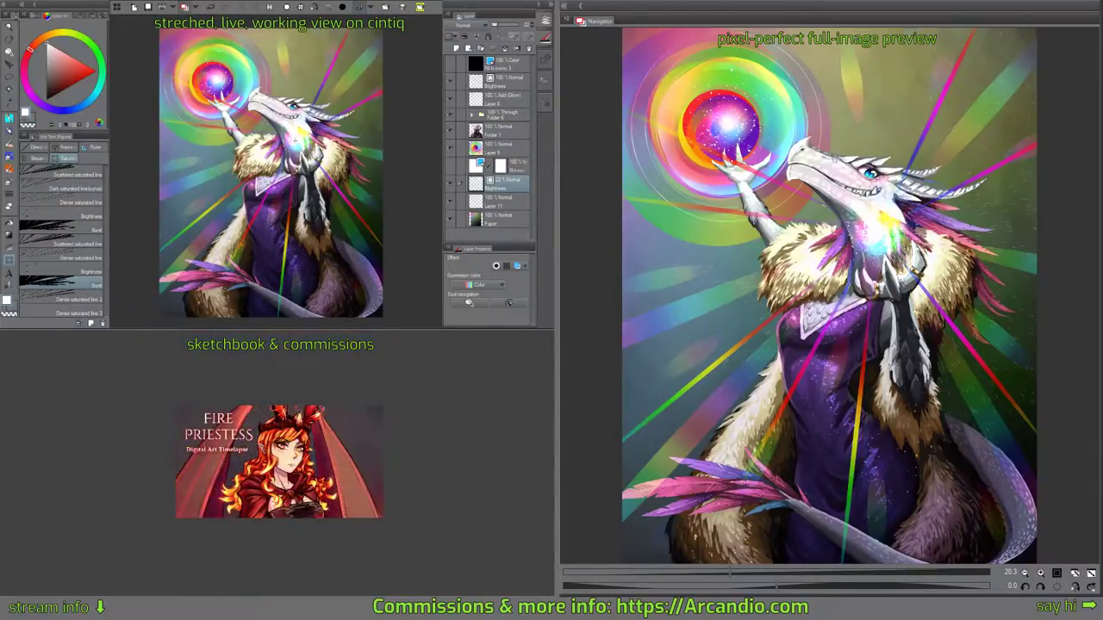
drag(382, 226, 390, 233)
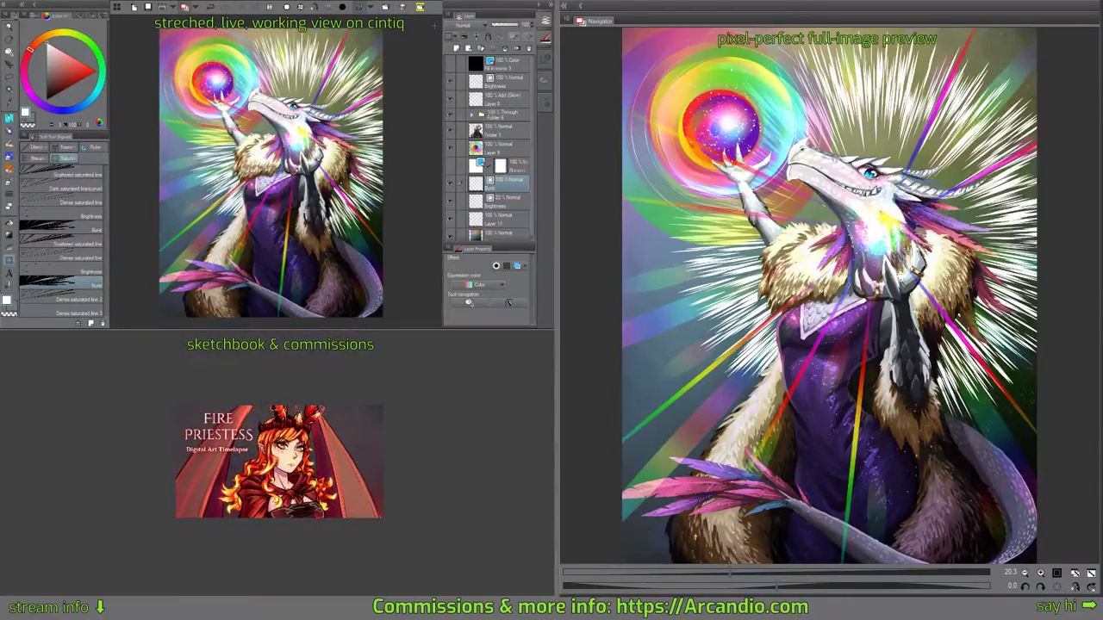
key(ctrl+z)
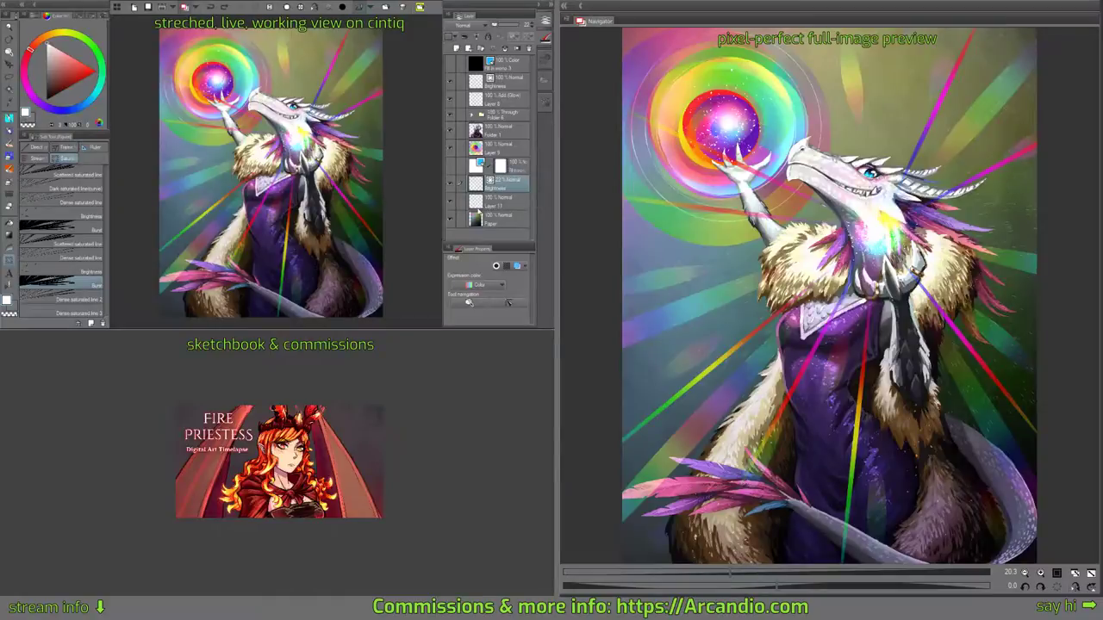
Draw a larger white Burst of saturated lines directly above the Paper layer, radiating from the dragon's chest area.
click(481, 217)
click(476, 201)
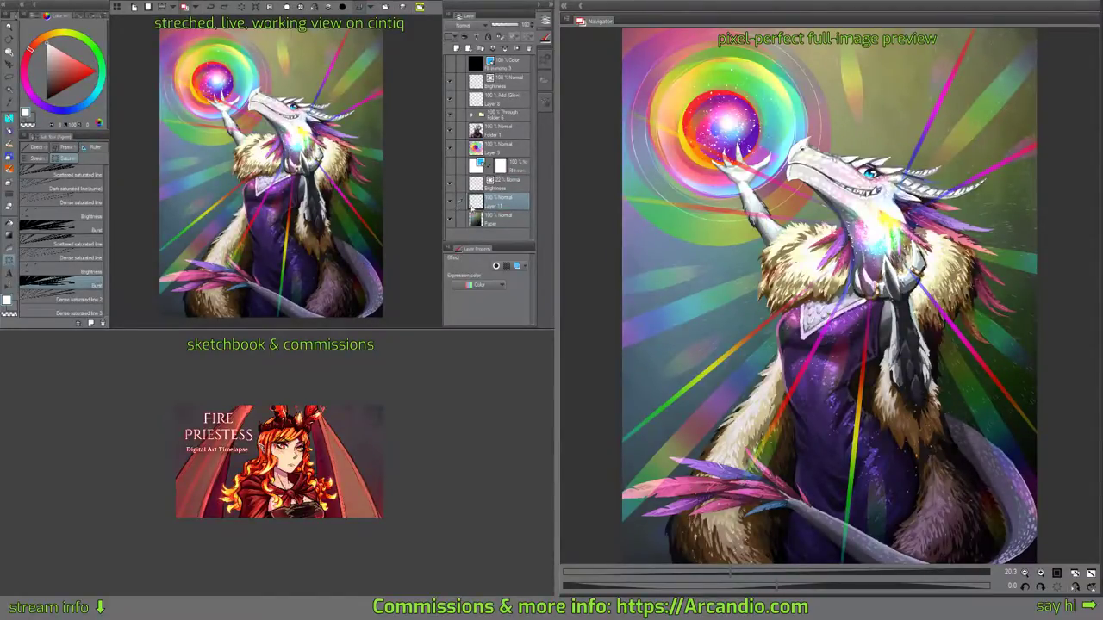
click(480, 219)
drag(281, 142, 435, 51)
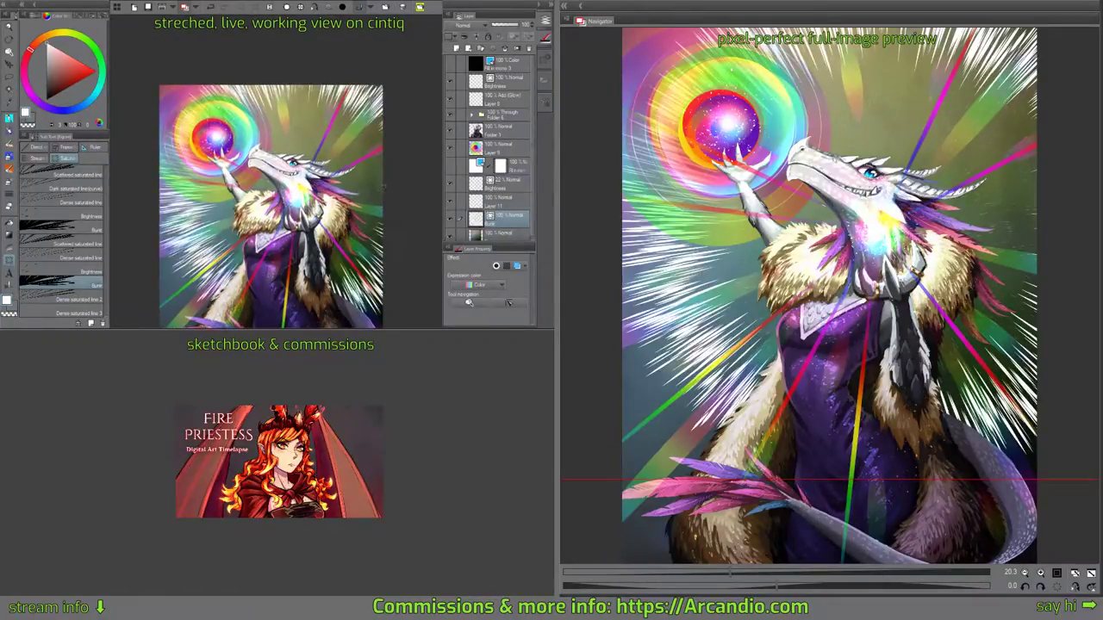
drag(354, 223, 336, 217)
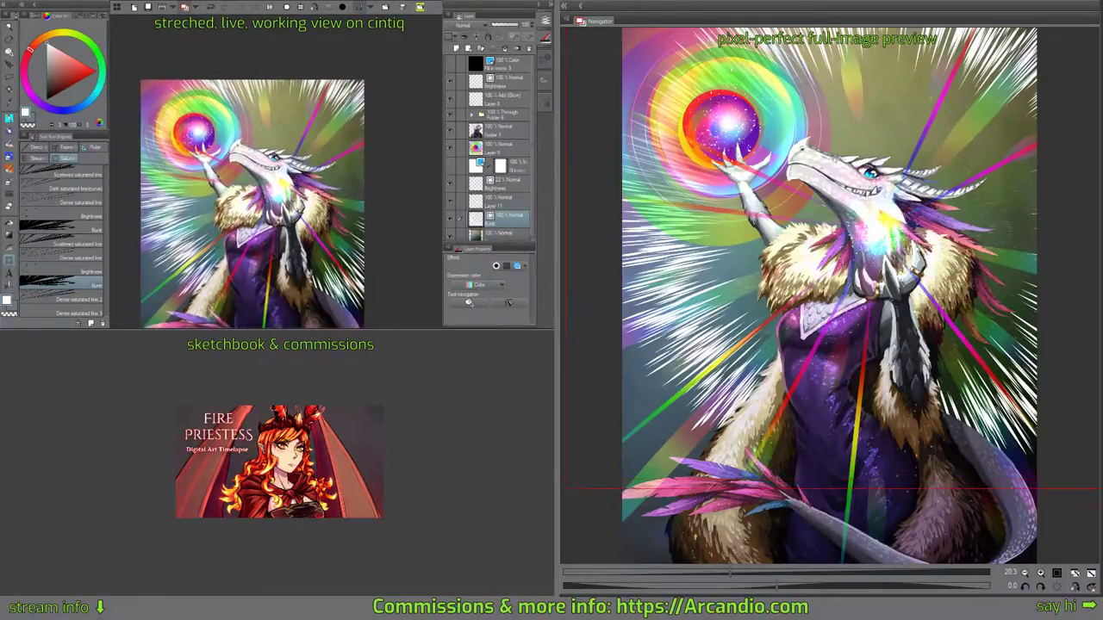
Lower the white Burst layer's opacity to 11%, trying the Add blending mode before settling on Overlay.
click(491, 26)
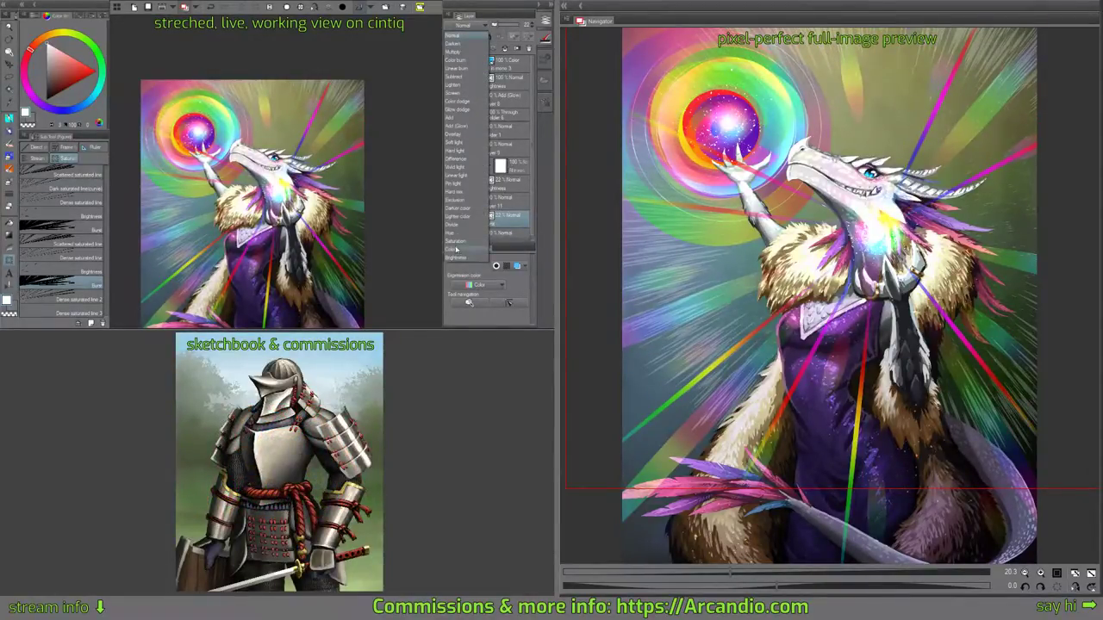
click(456, 118)
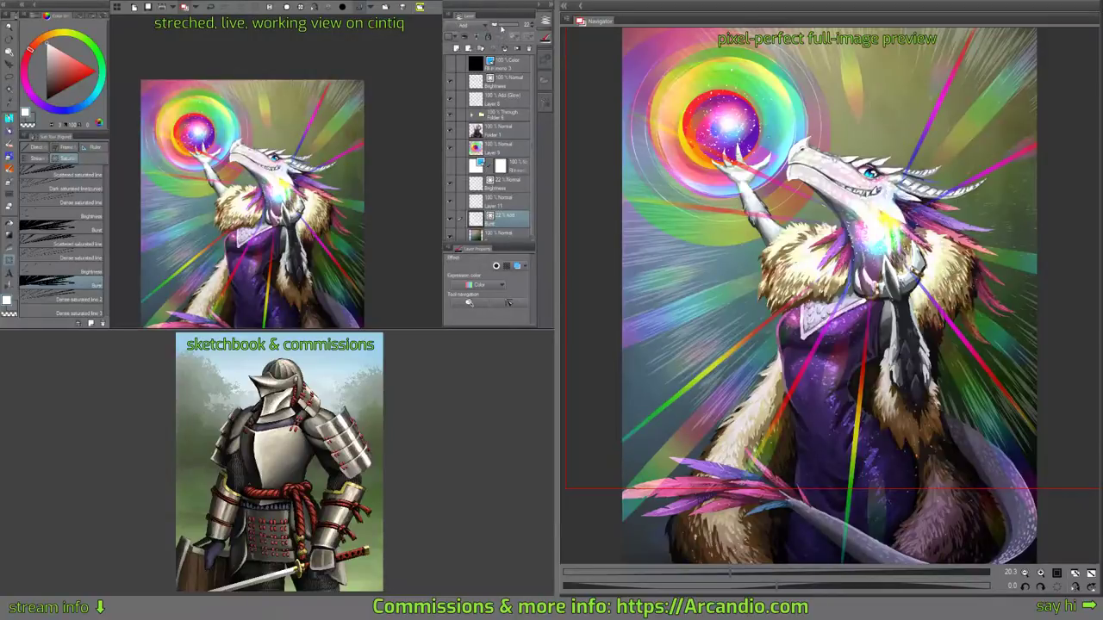
click(495, 25)
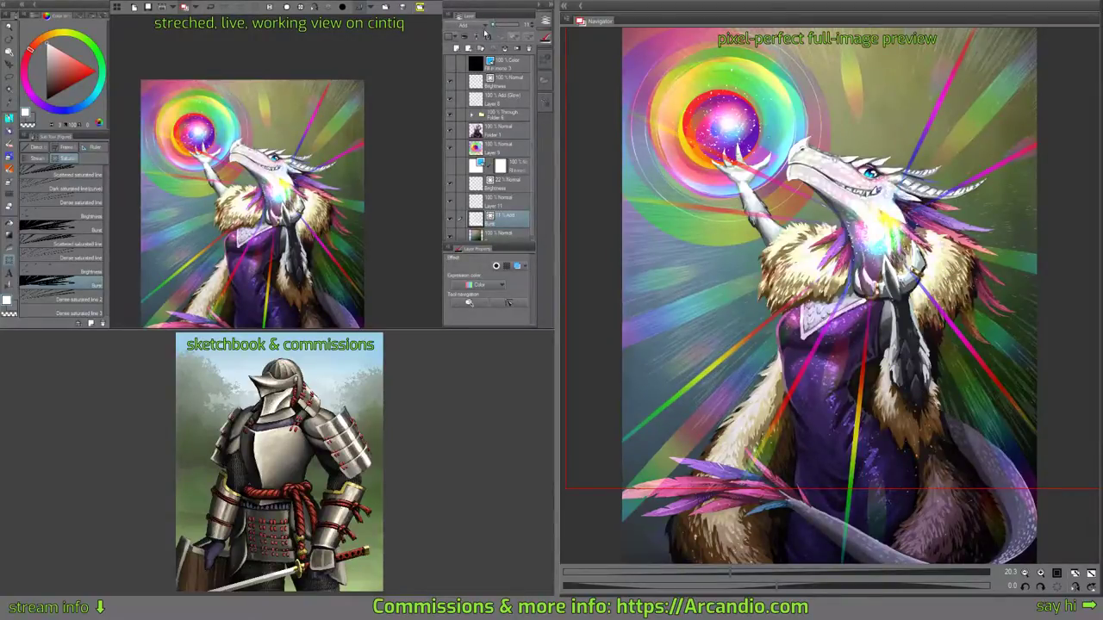
click(475, 27)
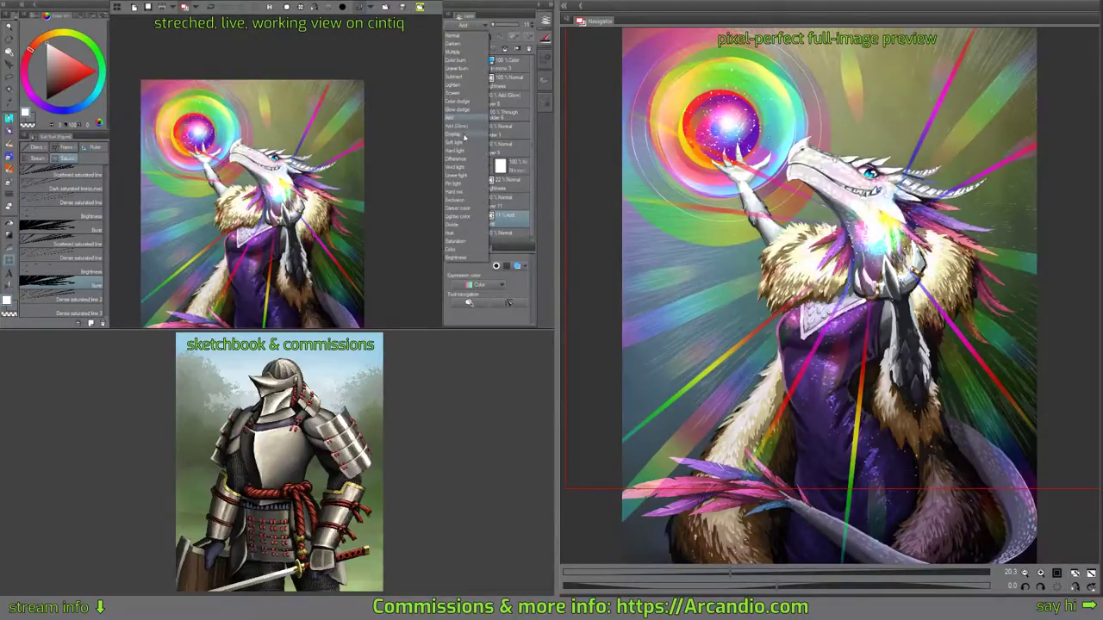
click(464, 135)
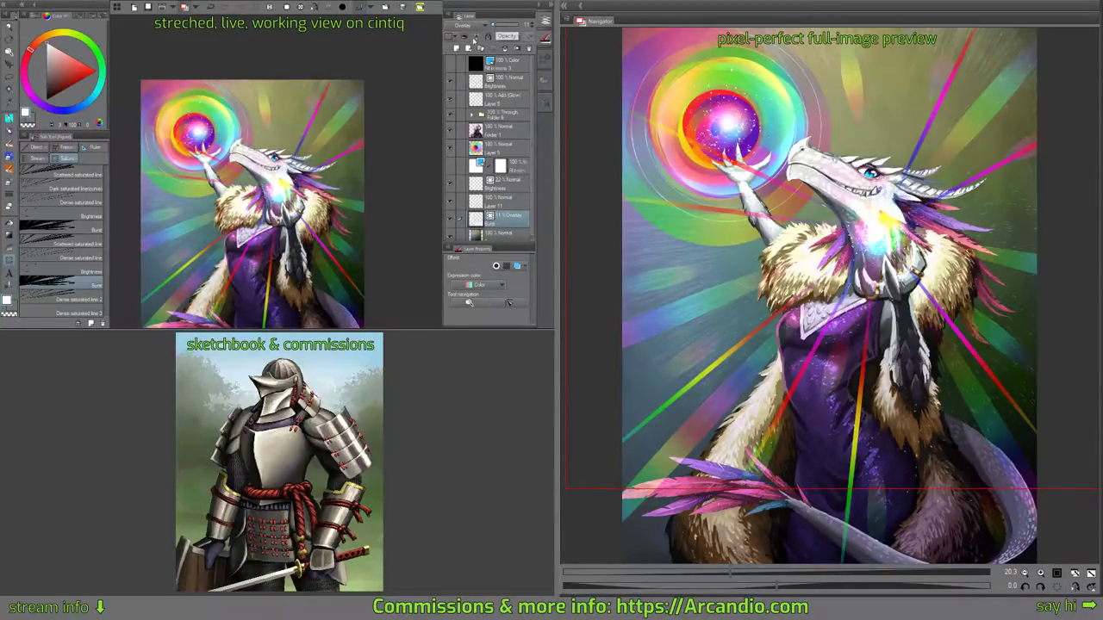
Draw a black Burst of saturated lines around the outer edges of the canvas, above the white Burst layer.
drag(305, 237, 303, 205)
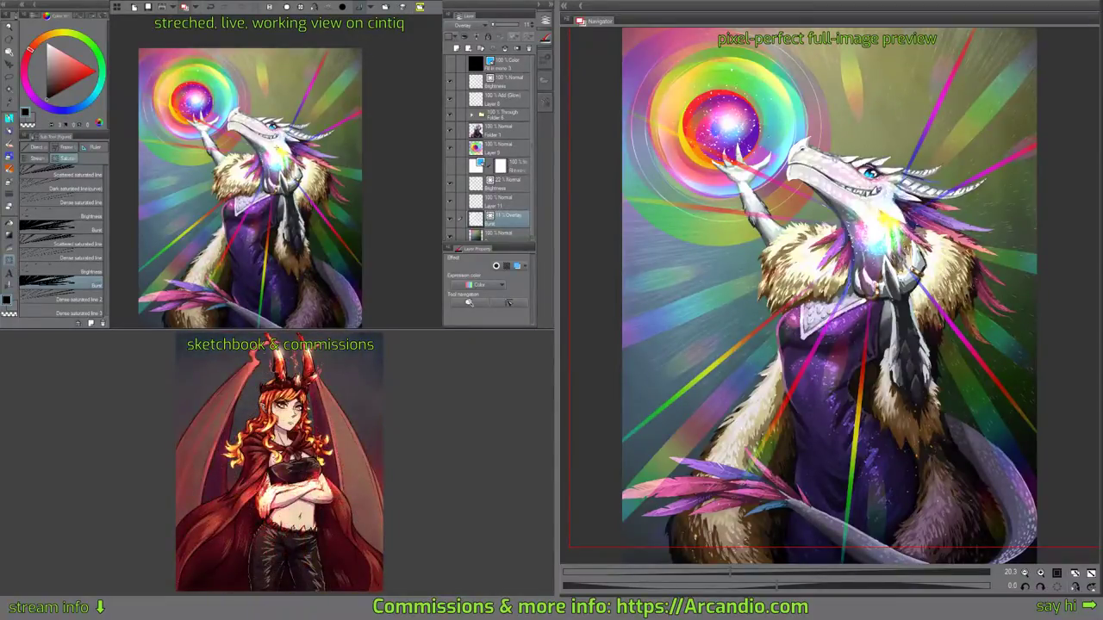
scroll(275, 147, down, 5)
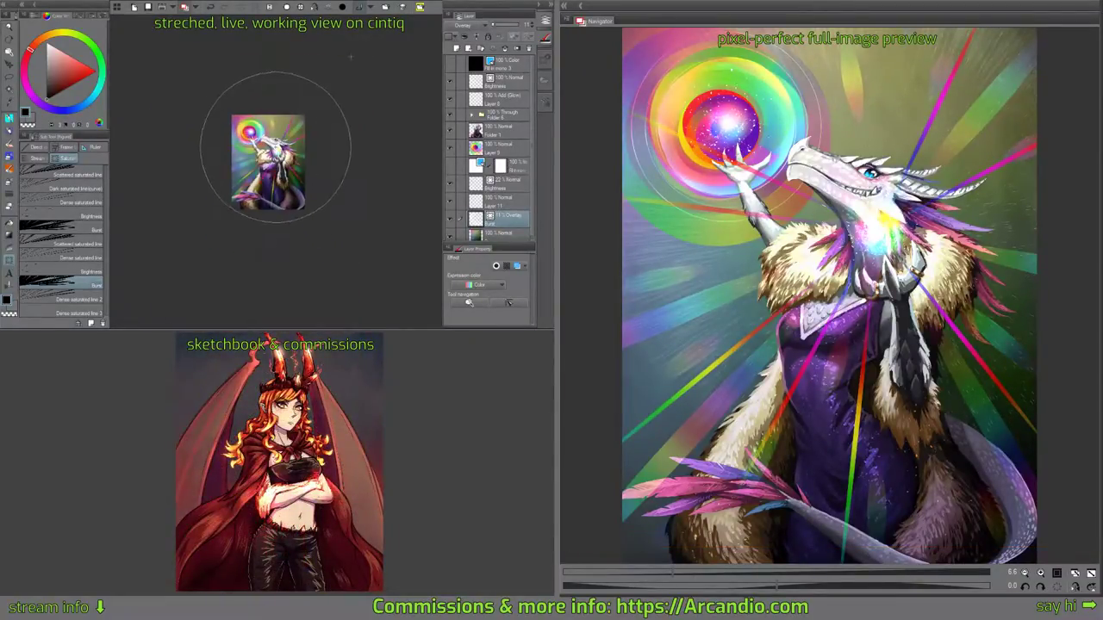
drag(350, 57, 346, 75)
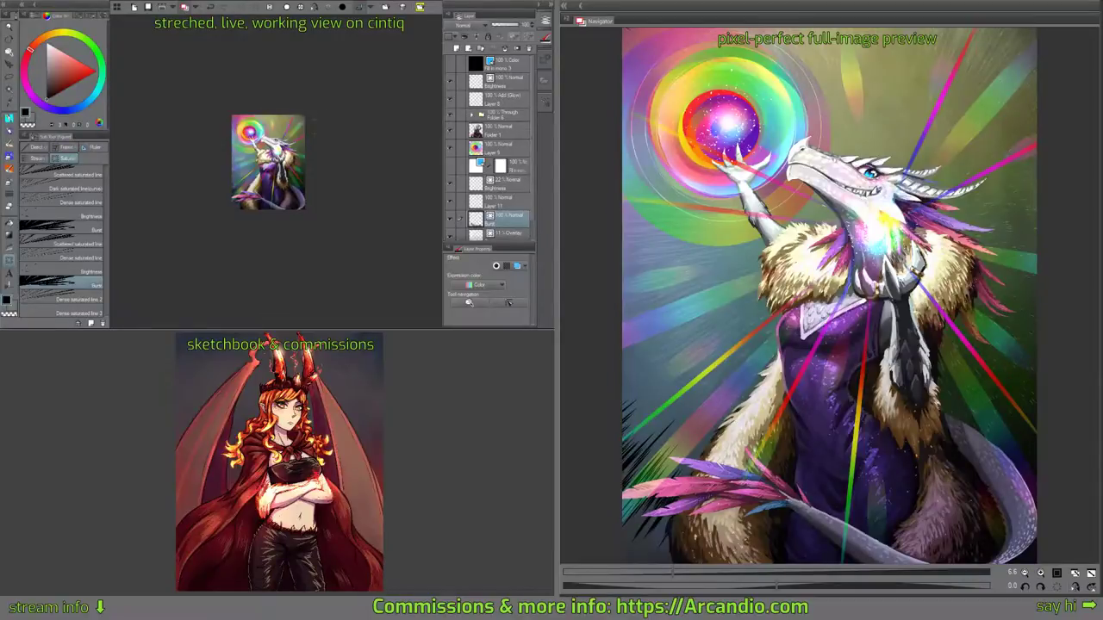
Lower the black Burst layer's opacity to 27% and set its blending mode to Color burn after trying Overlay.
click(498, 26)
click(462, 25)
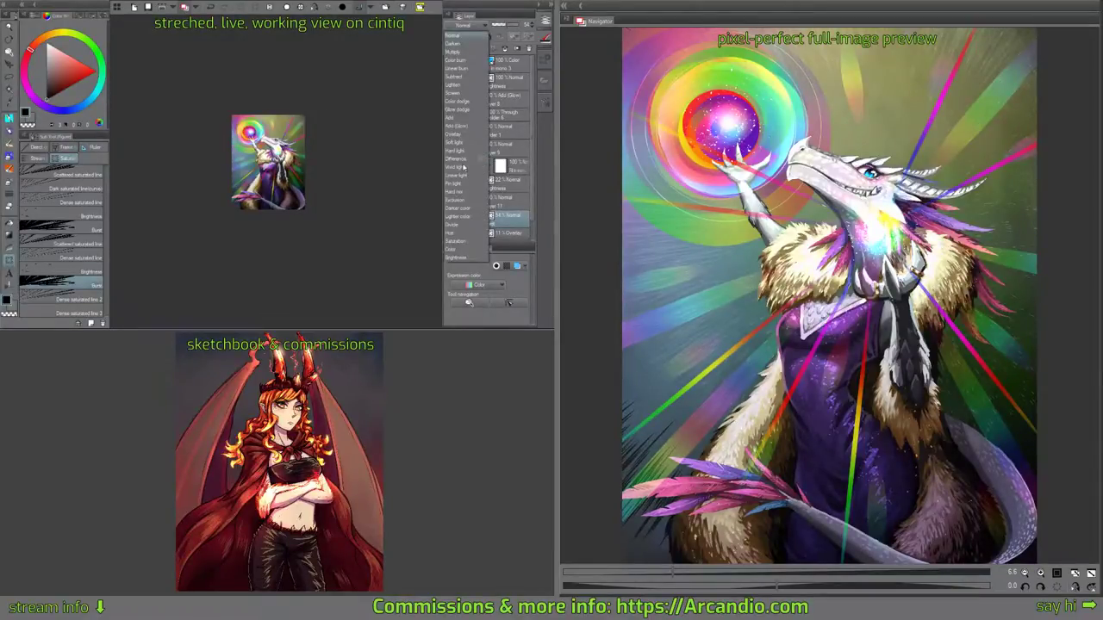
click(461, 136)
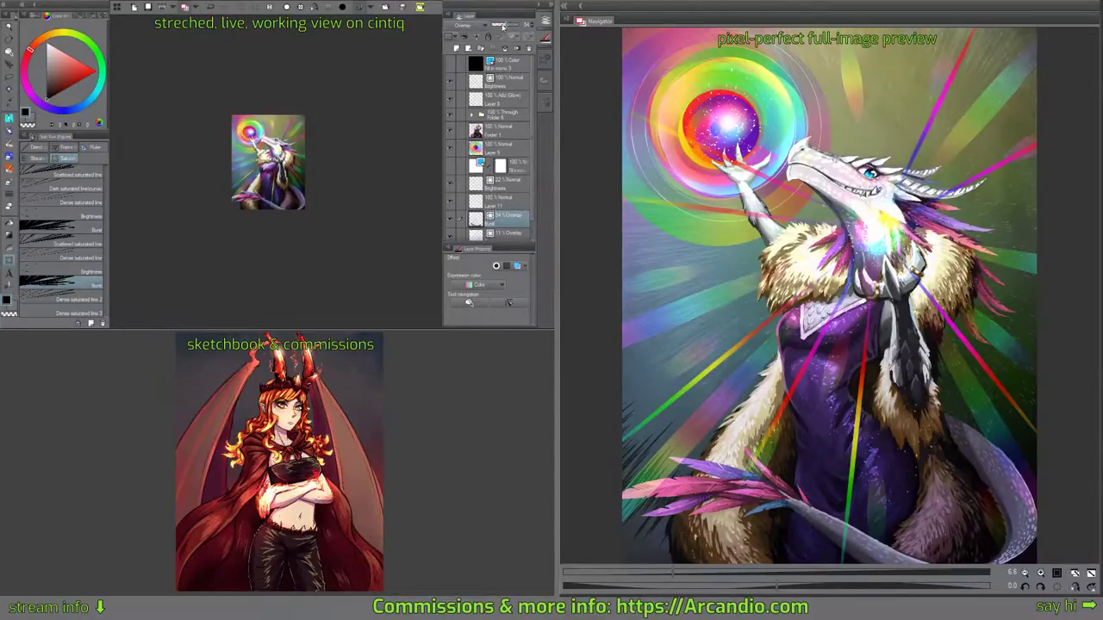
scroll(255, 186, up, 10)
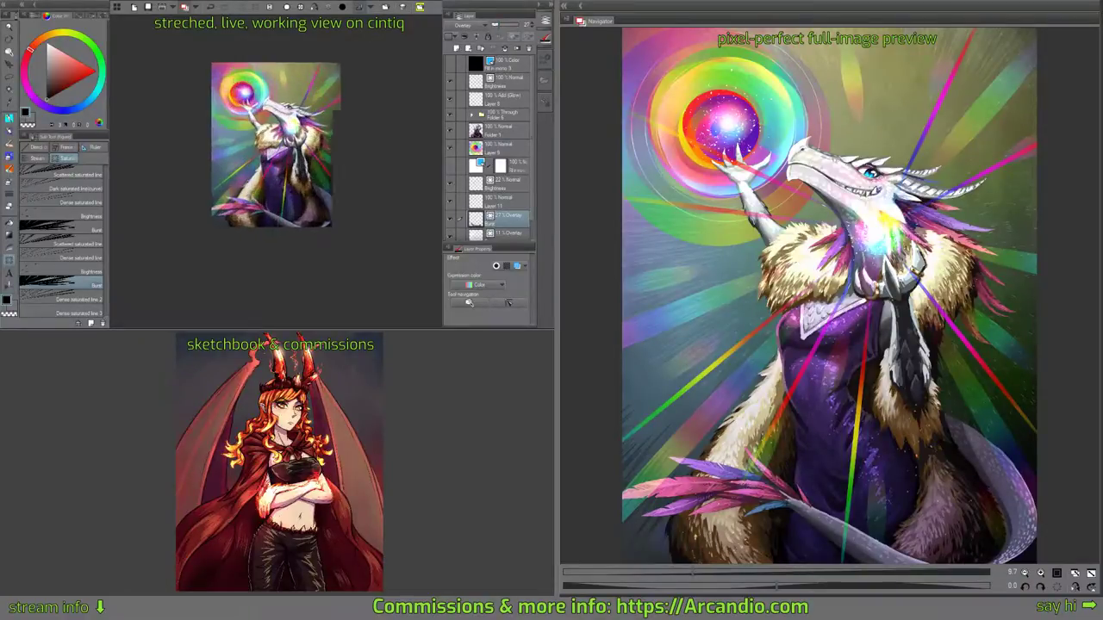
scroll(244, 199, up, 2)
drag(244, 200, 243, 213)
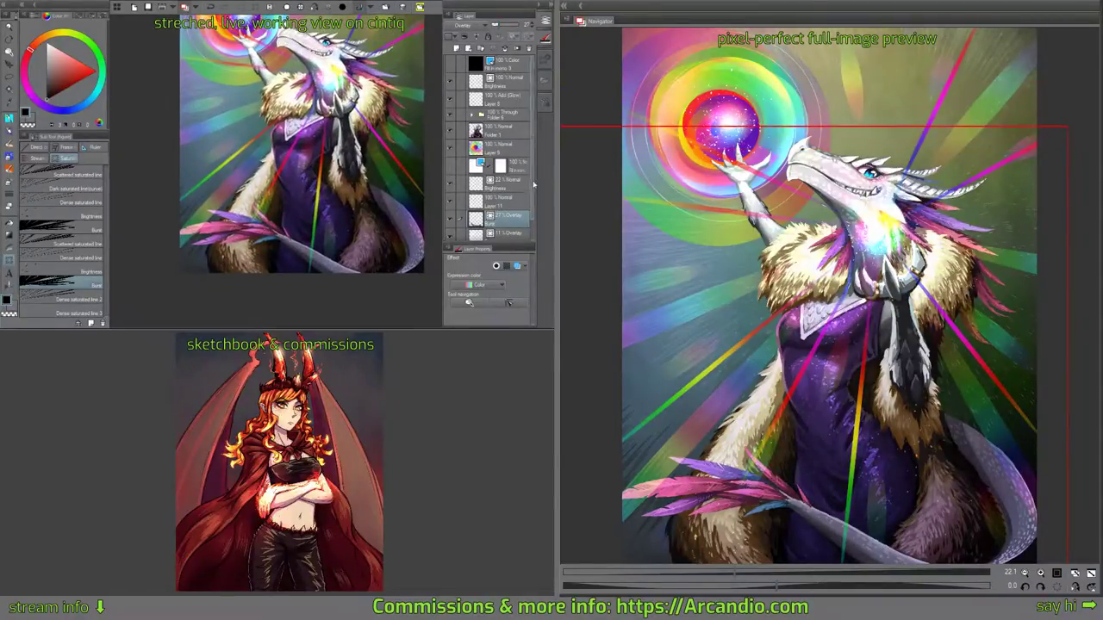
drag(532, 185, 534, 214)
click(464, 25)
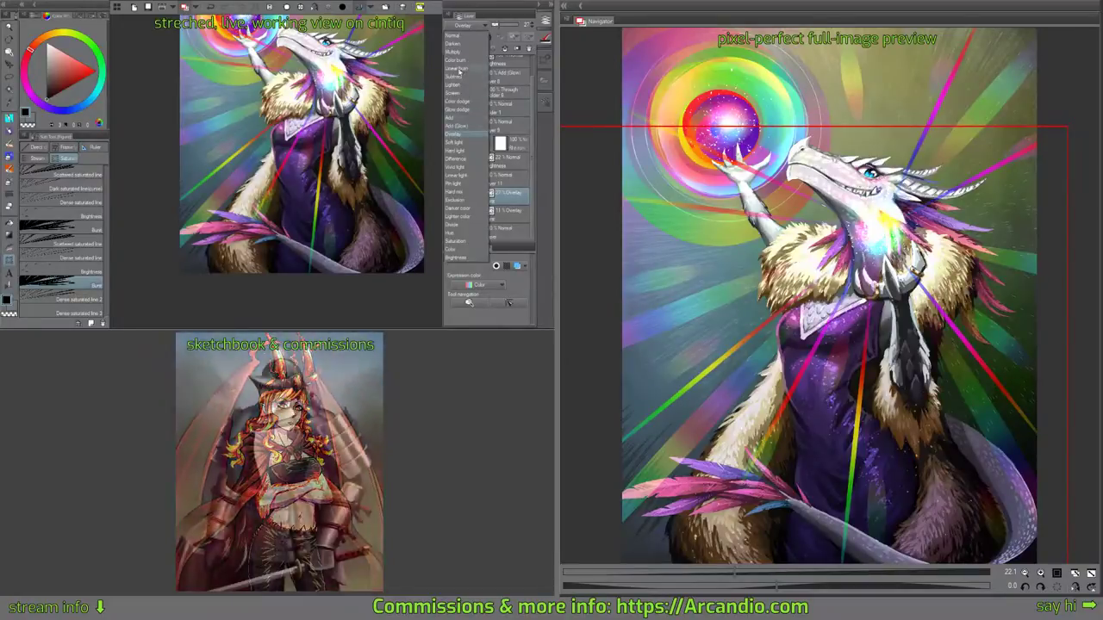
click(455, 60)
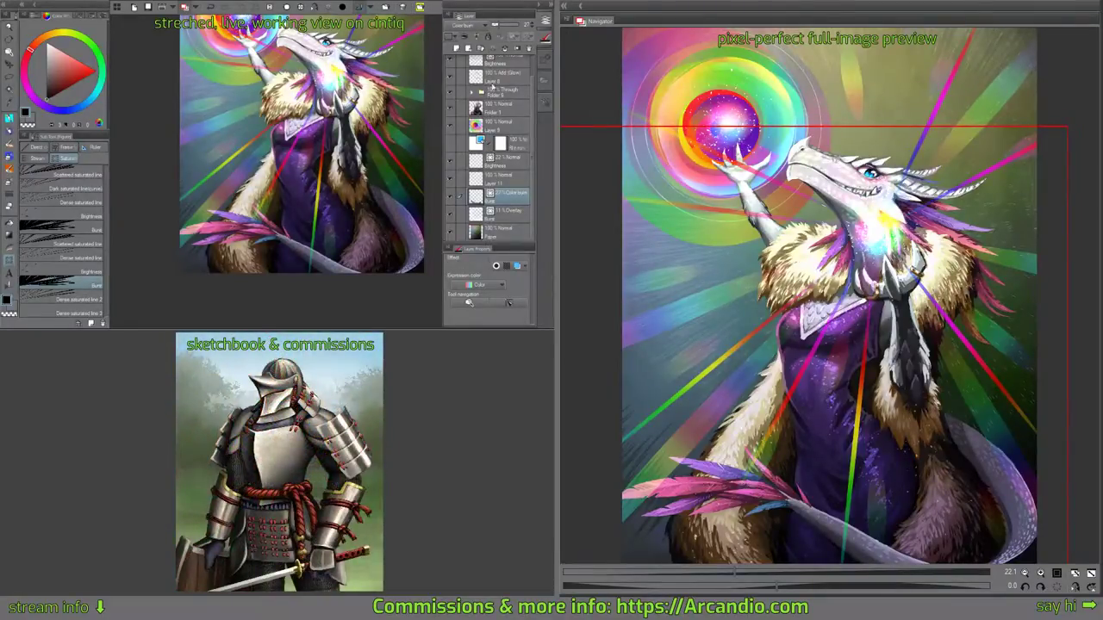
click(494, 211)
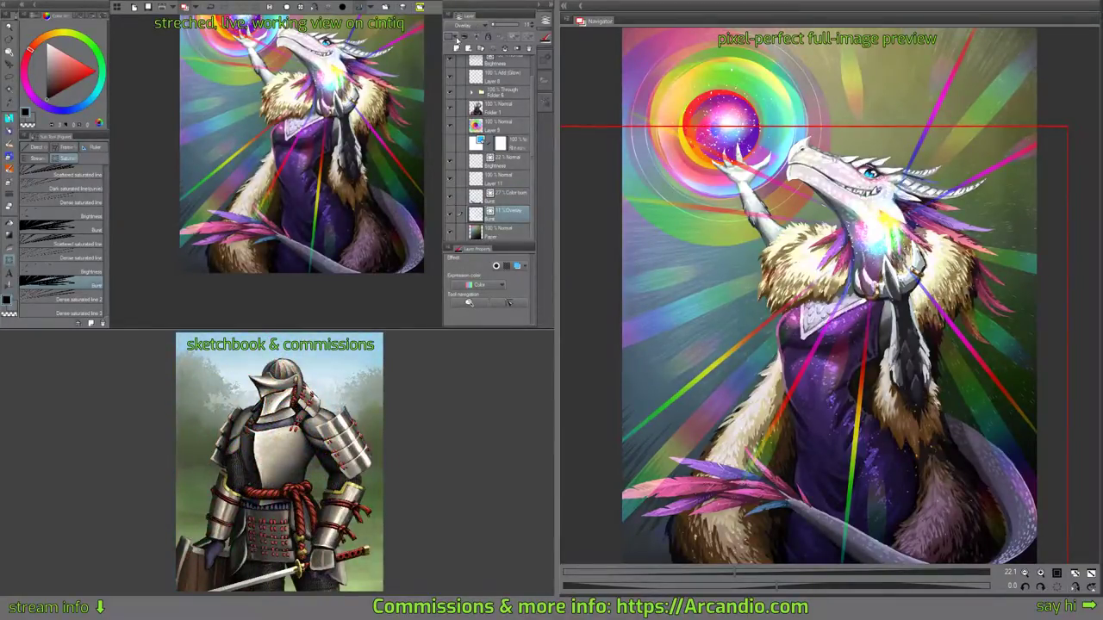
drag(316, 130, 308, 155)
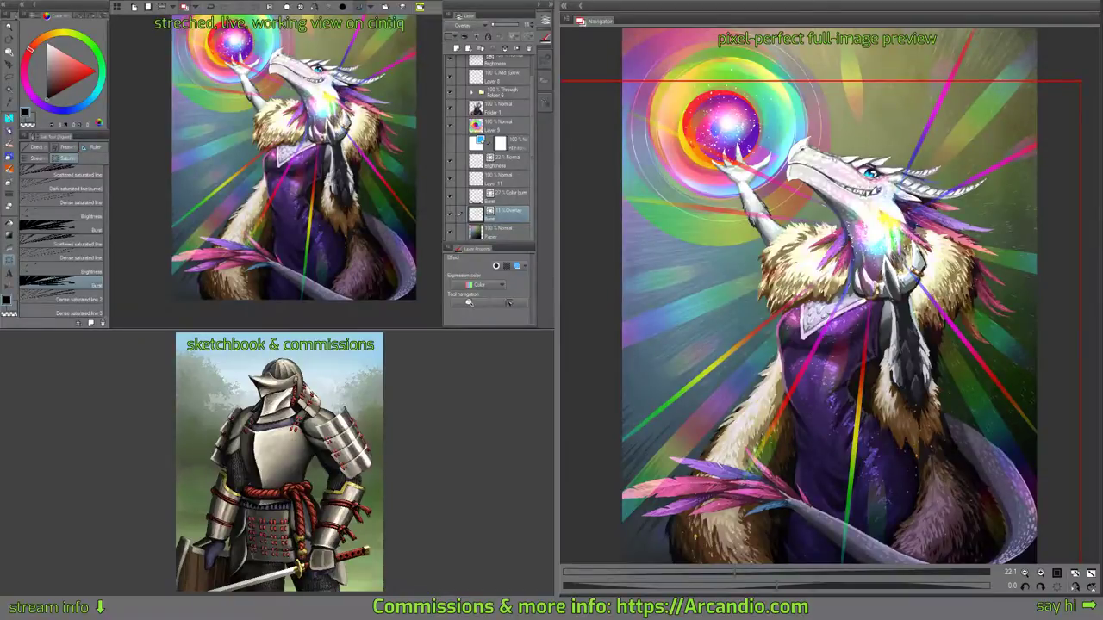
scroll(332, 226, up, 2)
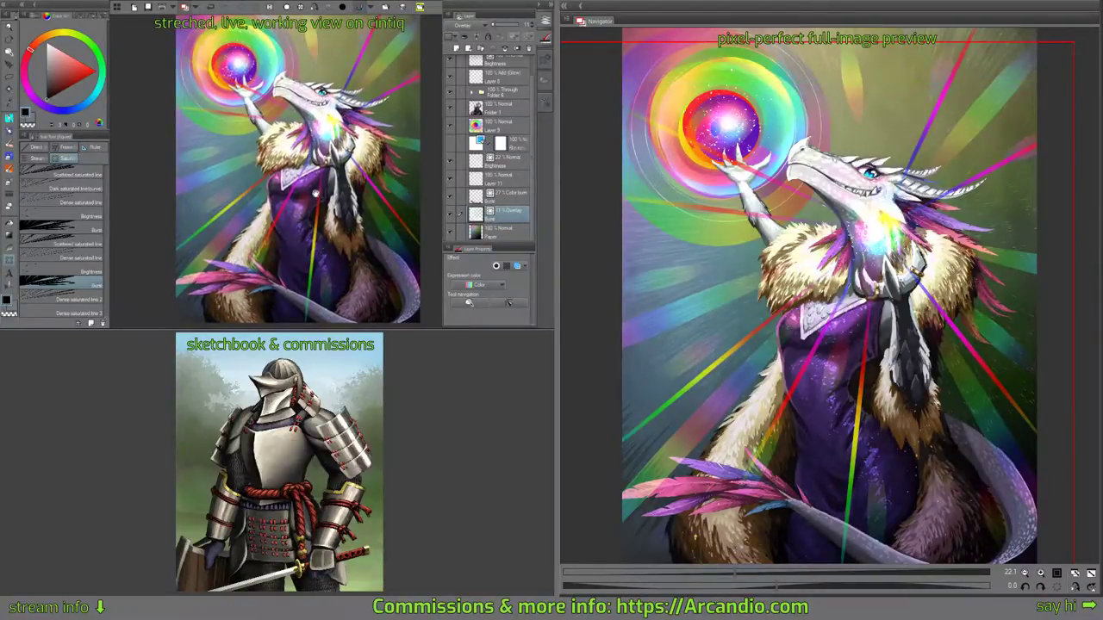
drag(356, 230, 348, 228)
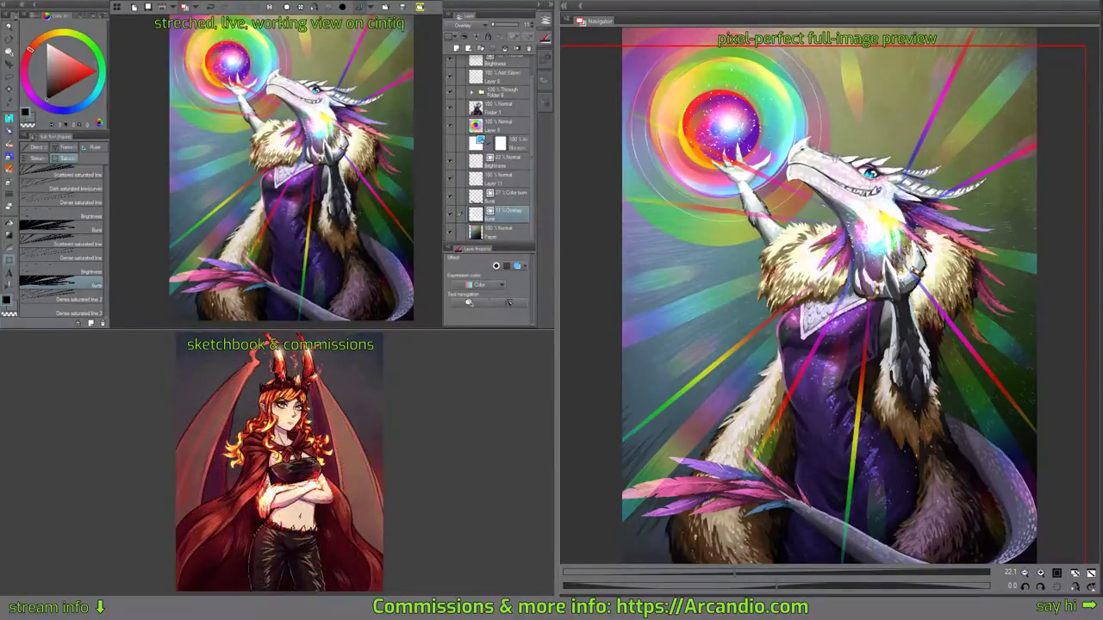
scroll(336, 200, down, 2)
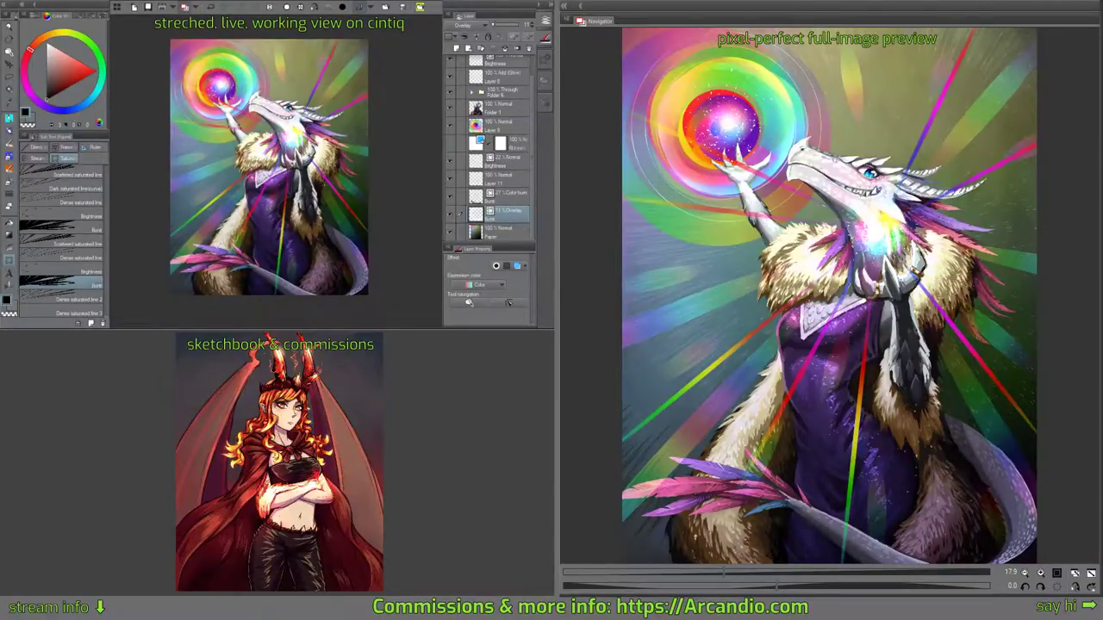
Add a new layer above the top Brightness layer, try Dense saturated line 3 rays around the glowing orb, and undo the rays.
click(89, 313)
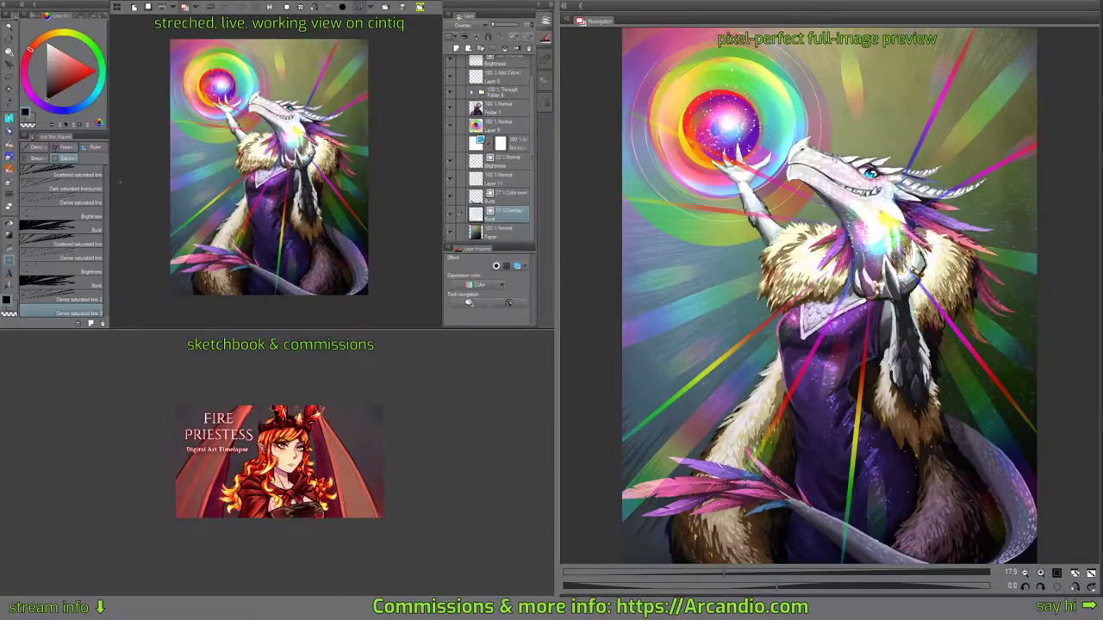
scroll(177, 176, up, 2)
drag(272, 97, 276, 146)
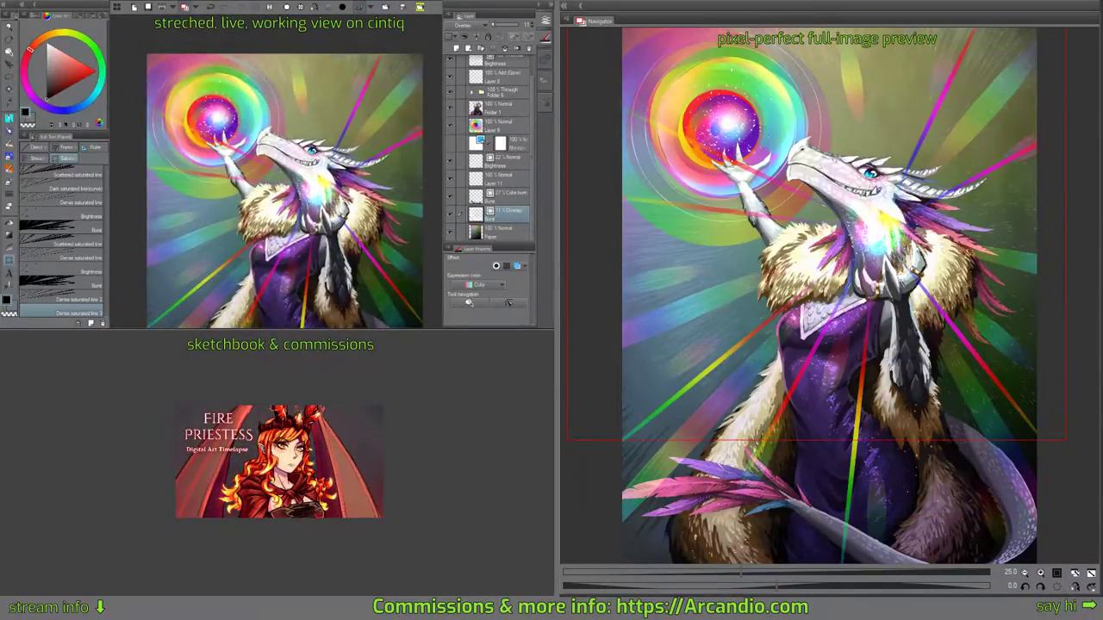
scroll(500, 99, up, 1)
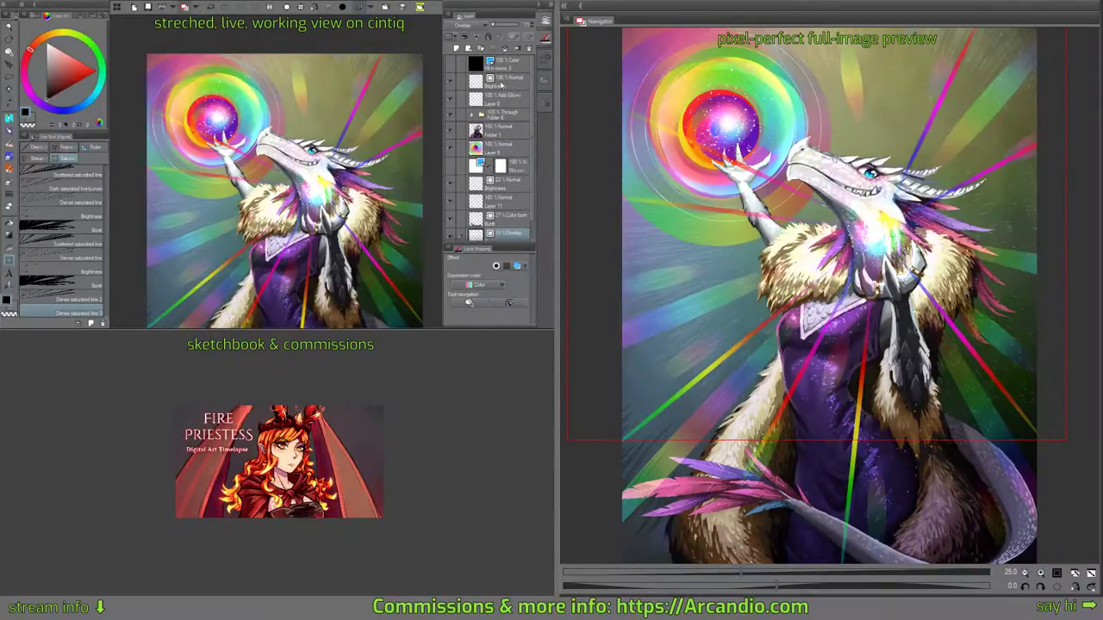
click(503, 83)
key(ctrl+shift+n)
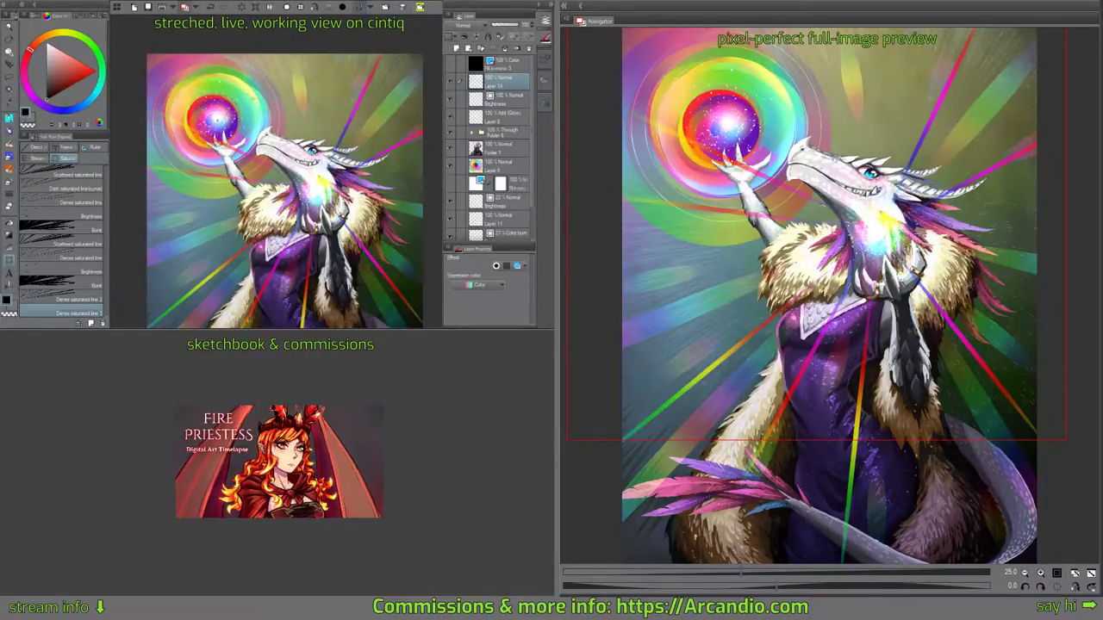
drag(218, 119, 254, 100)
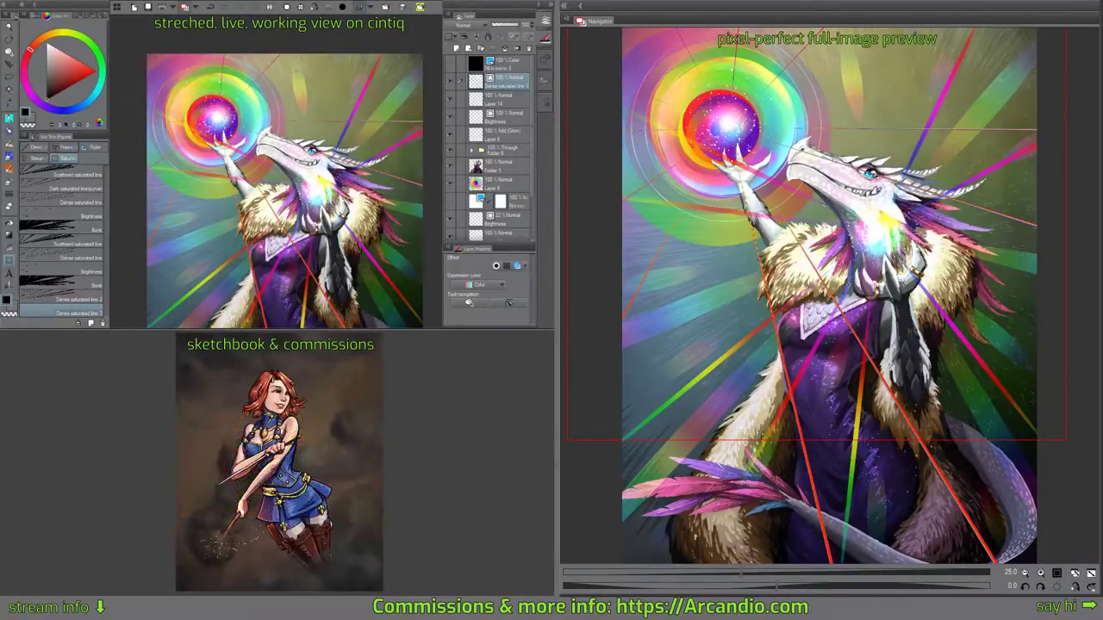
key(ctrl+z)
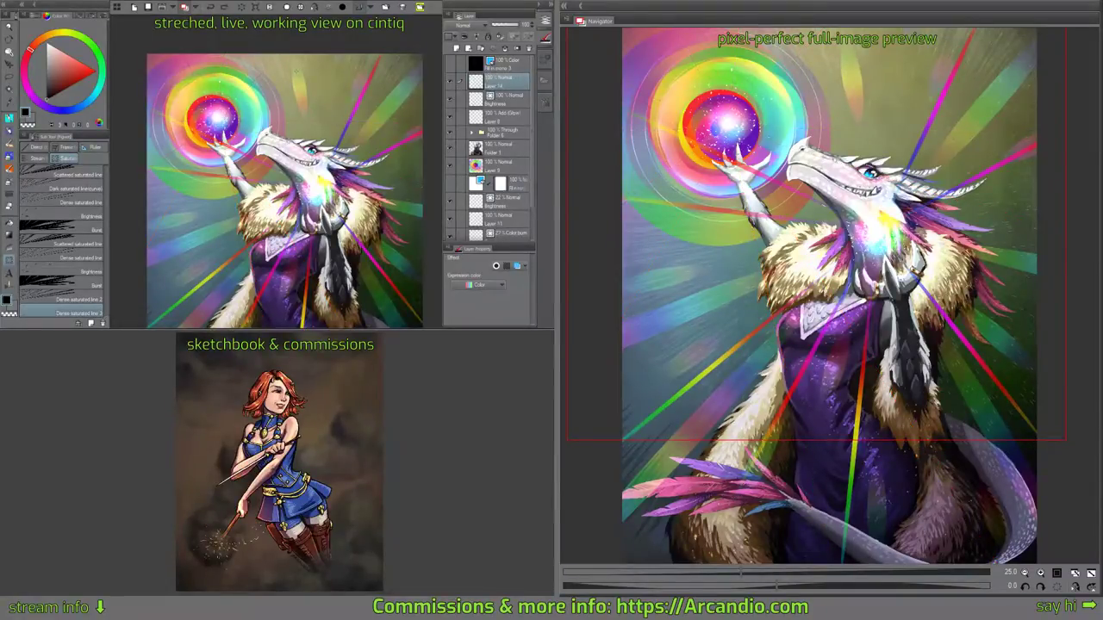
Try black Dense saturated line rays radiating from the glowing orb across the whole canvas, and undo them.
click(93, 202)
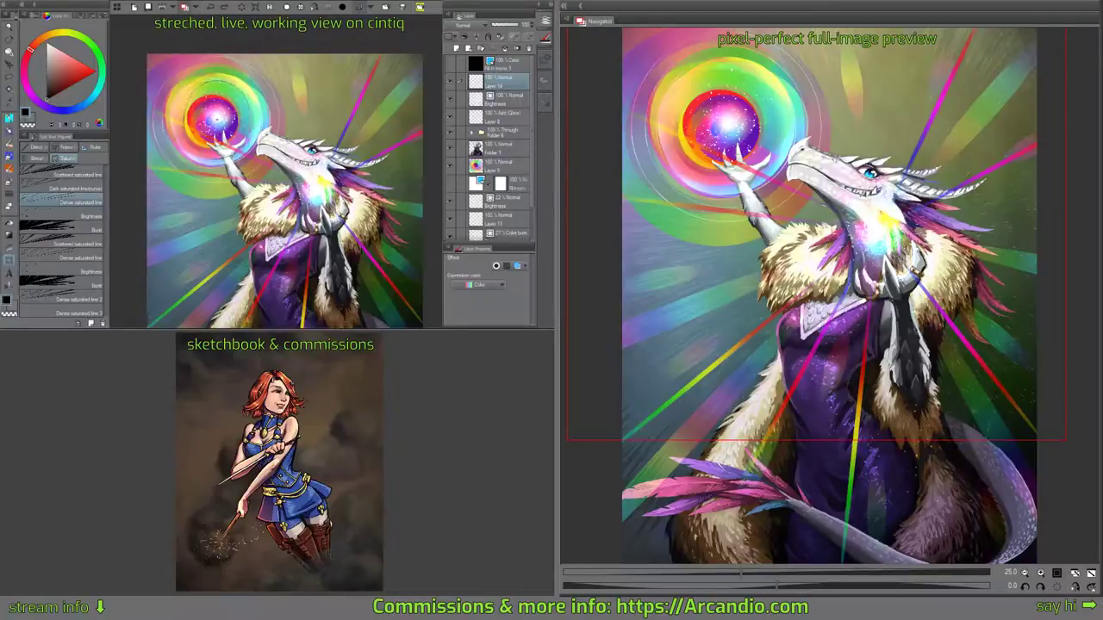
drag(218, 118, 219, 82)
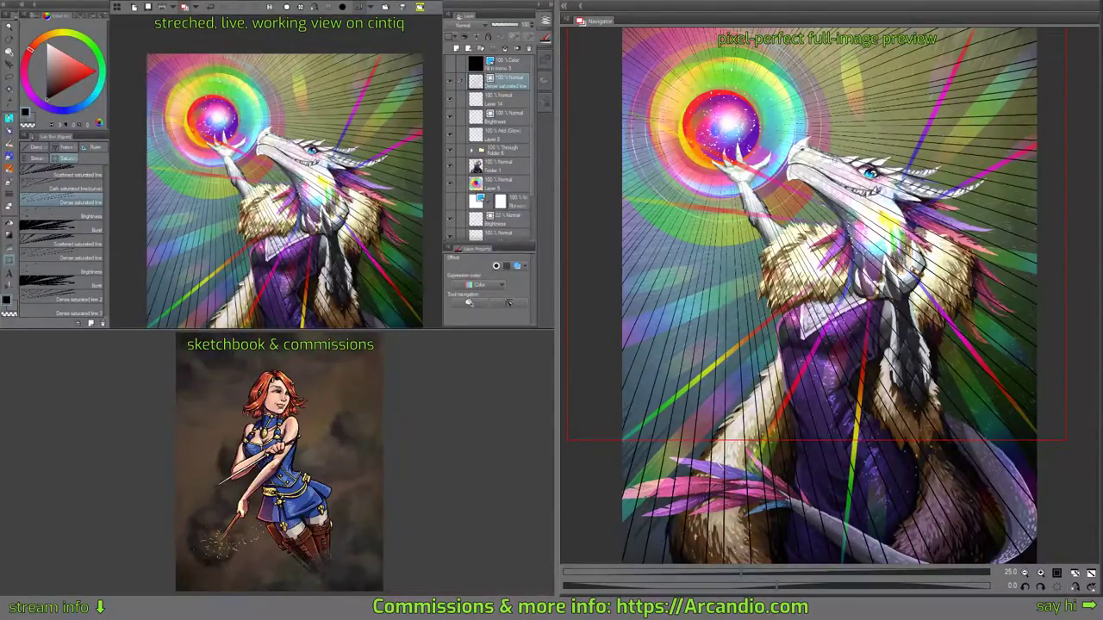
key(ctrl+z)
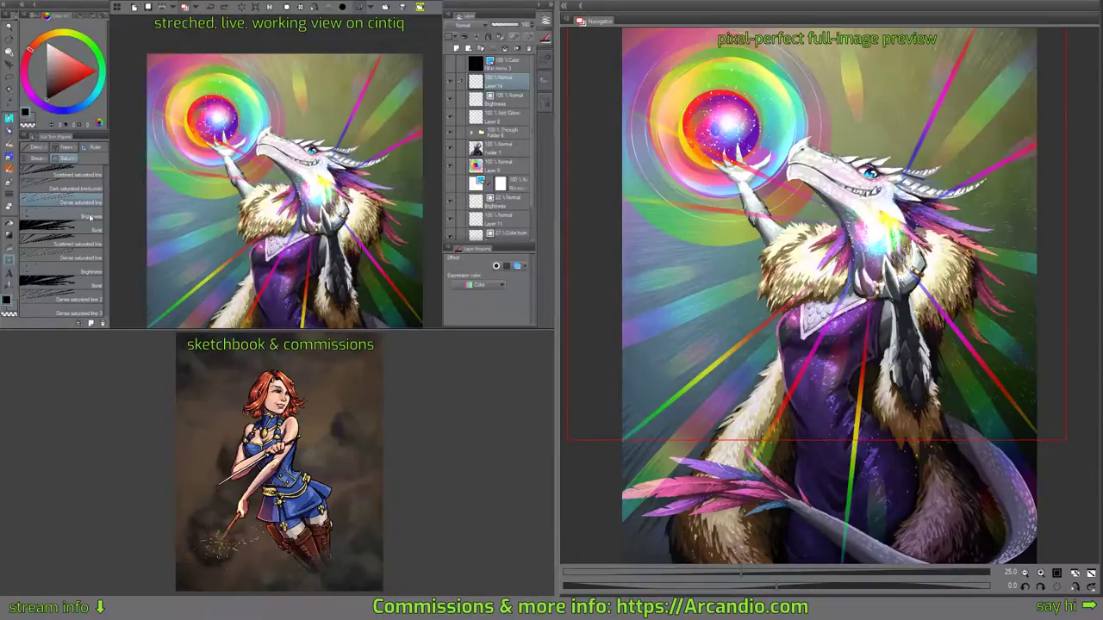
Choose the Brightness effect lines, switch the drawing colour to white, and try bursts centred on the orb, undoing each one.
click(93, 217)
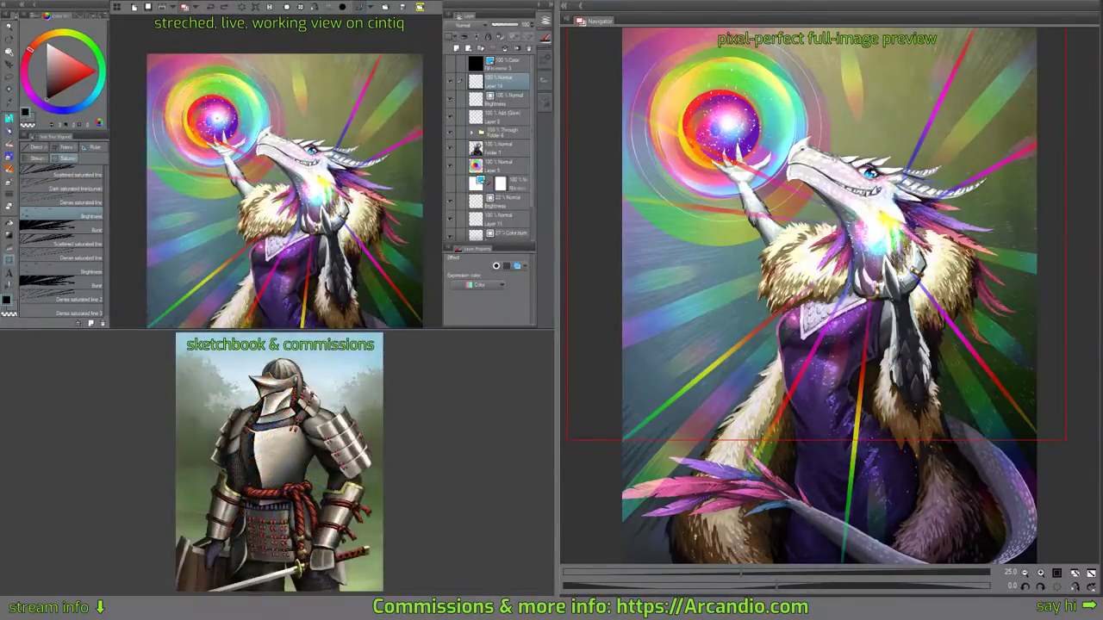
click(217, 118)
key(ctrl+z)
key(x)
click(212, 120)
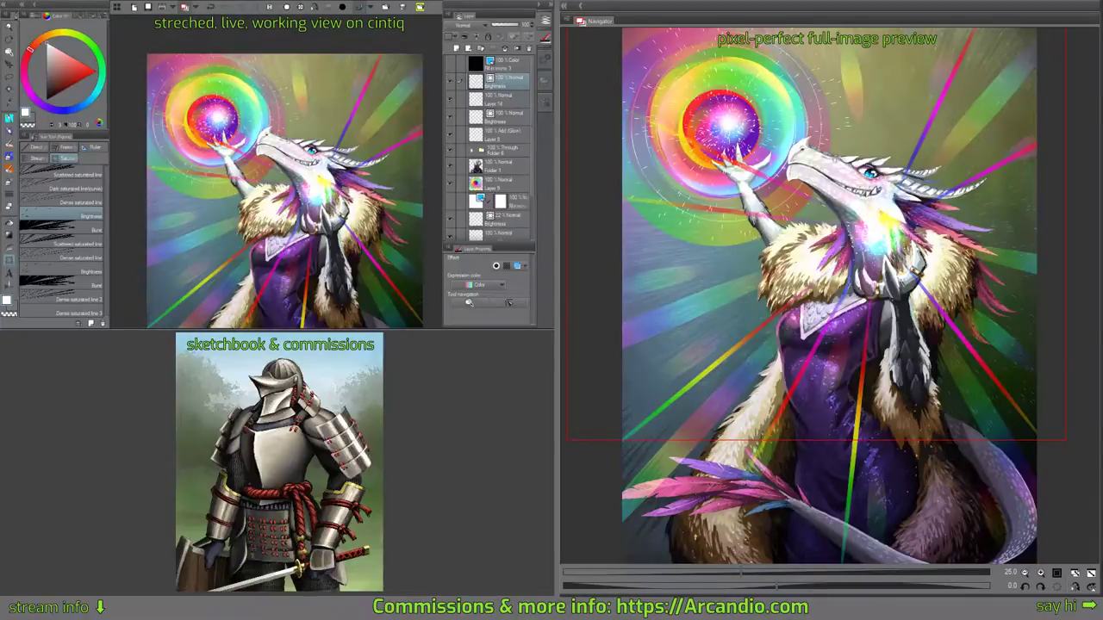
key(ctrl+z)
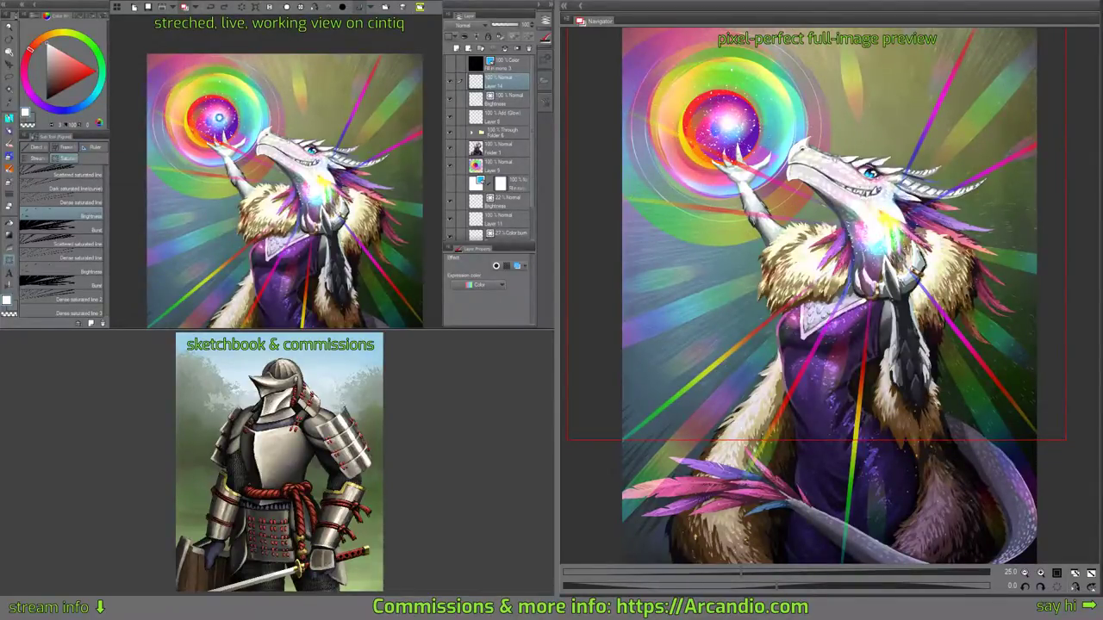
Move the new empty layer directly below the masked layer, draw a small white Brightness burst from the orb's centre, and save the file.
key(ctrl+s)
drag(508, 85, 477, 185)
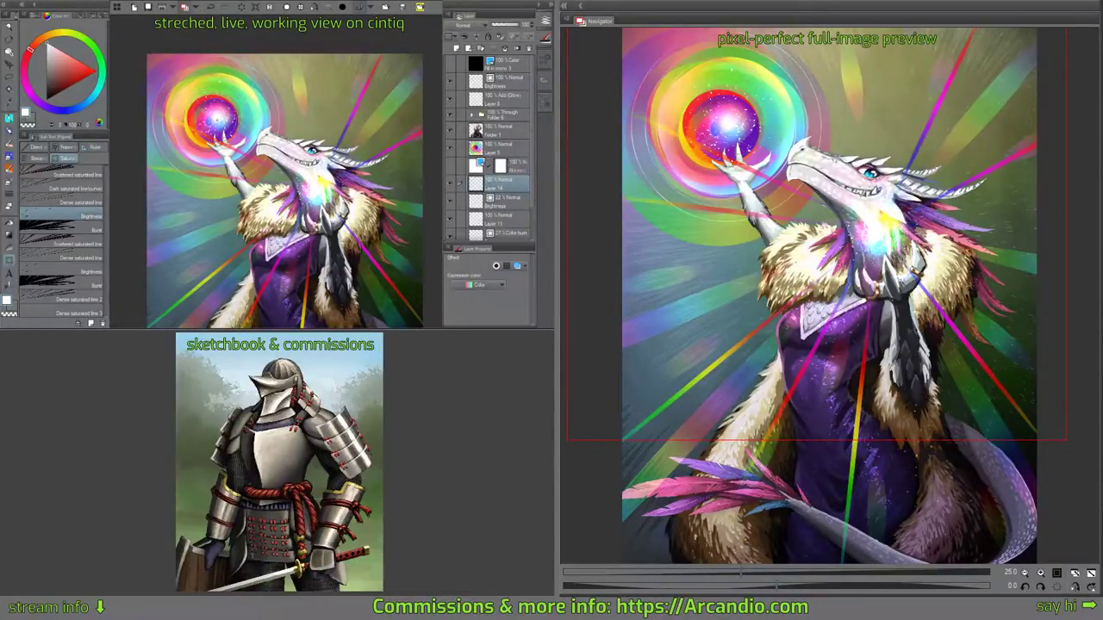
drag(218, 117, 224, 123)
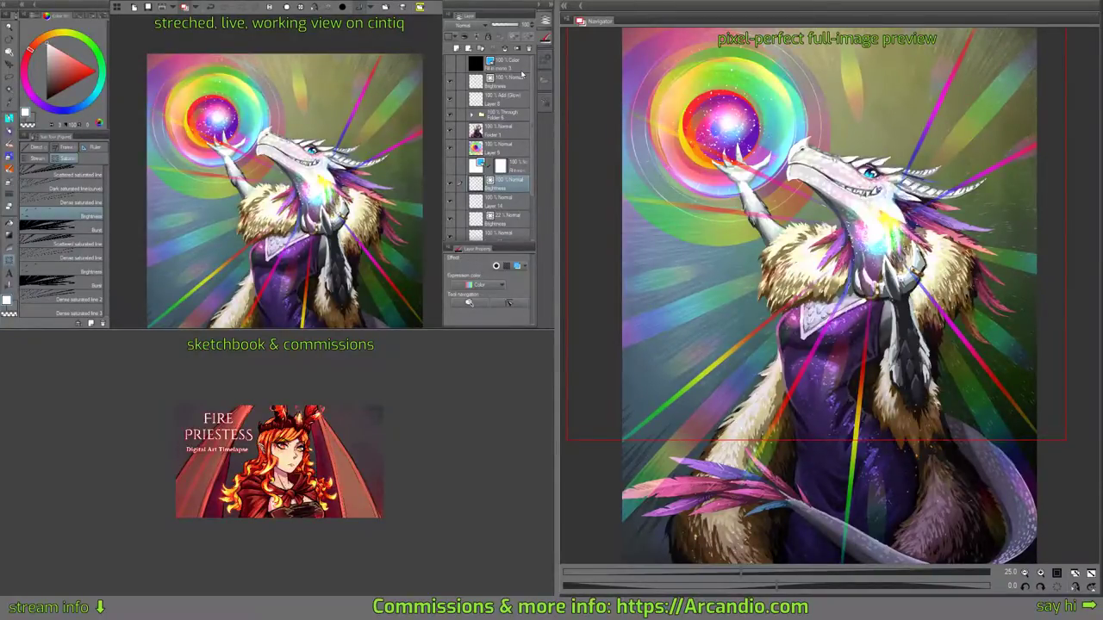
key(ctrl+0)
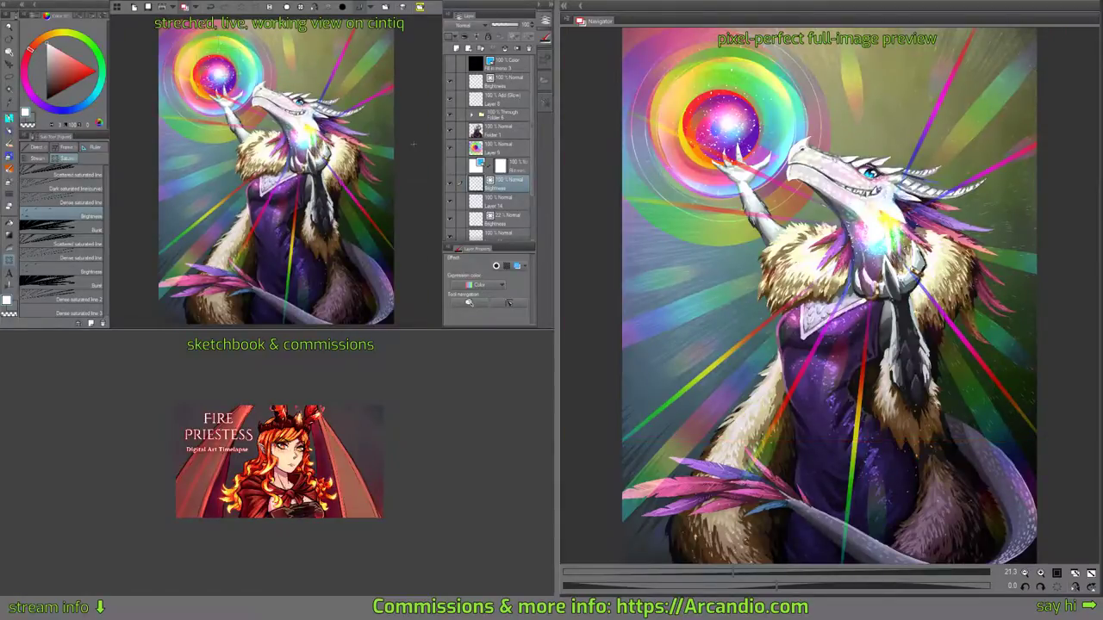
key(ctrl)
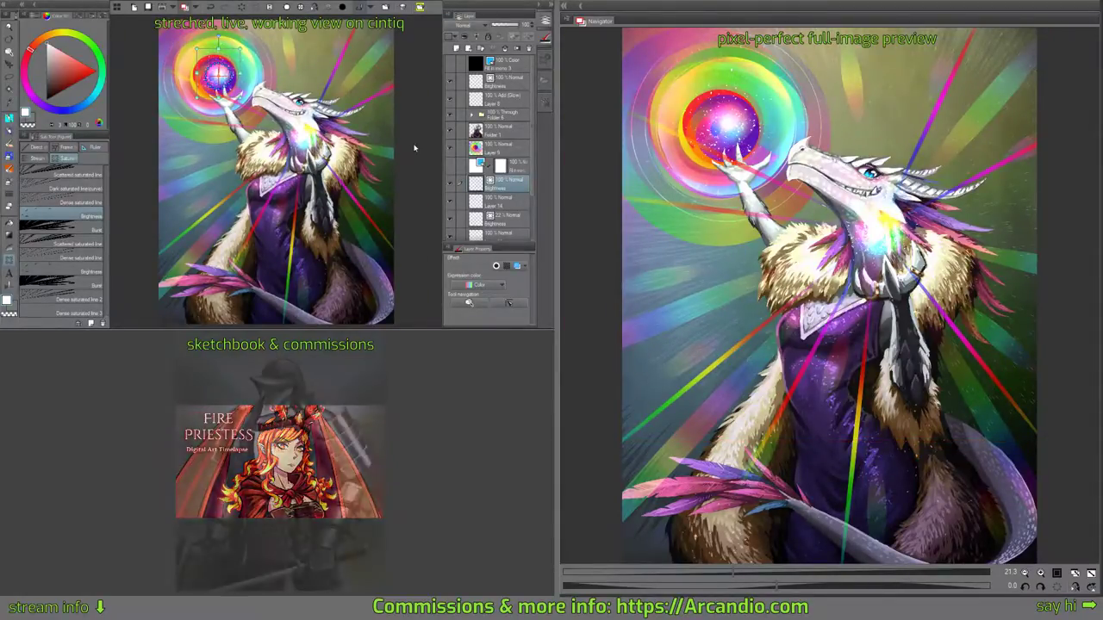
key(ctrl+s)
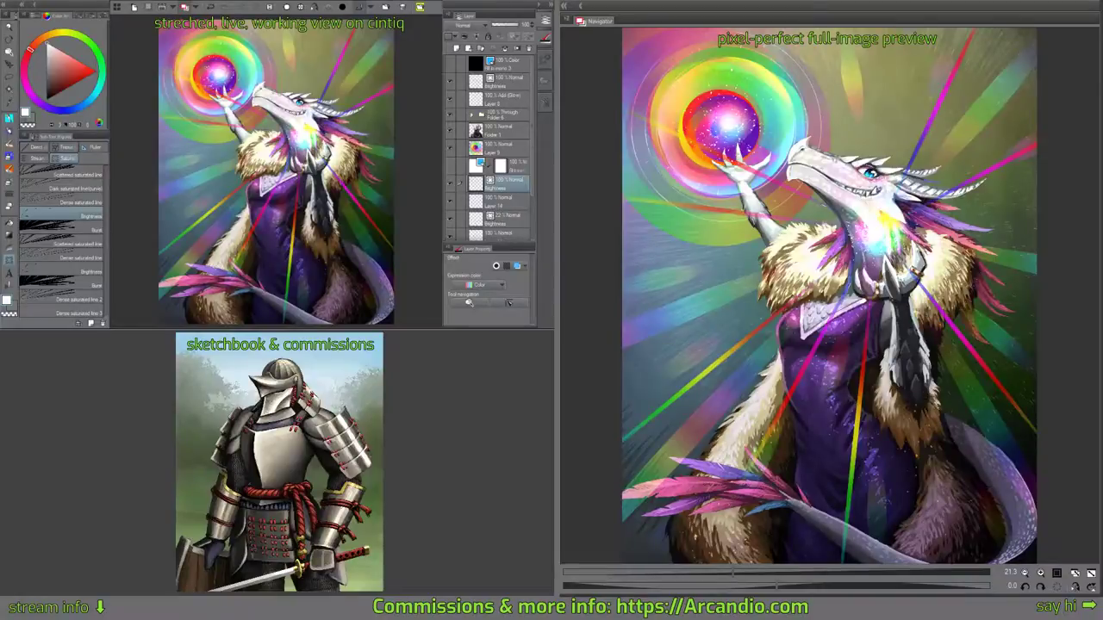
Place the thick signature image material above all other layers and lower its opacity.
click(504, 66)
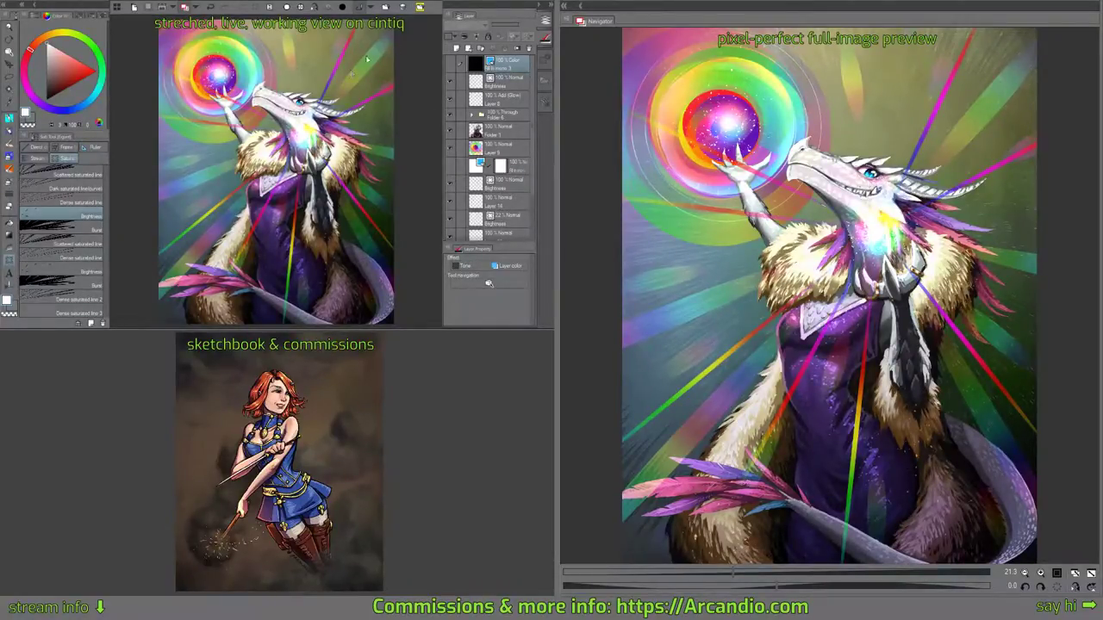
click(402, 9)
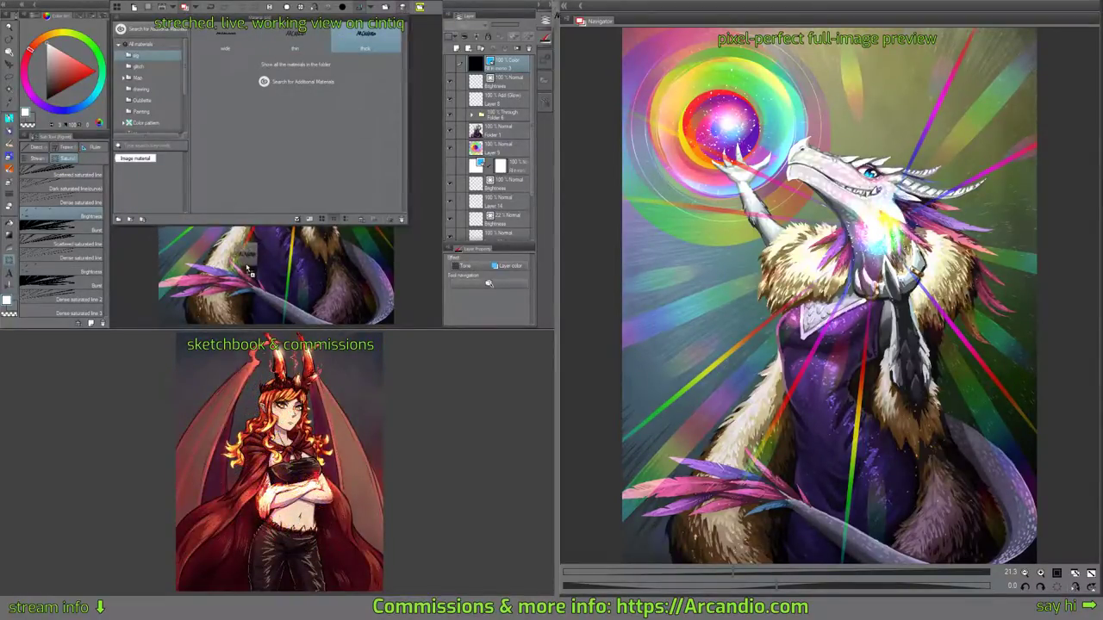
drag(248, 272, 247, 257)
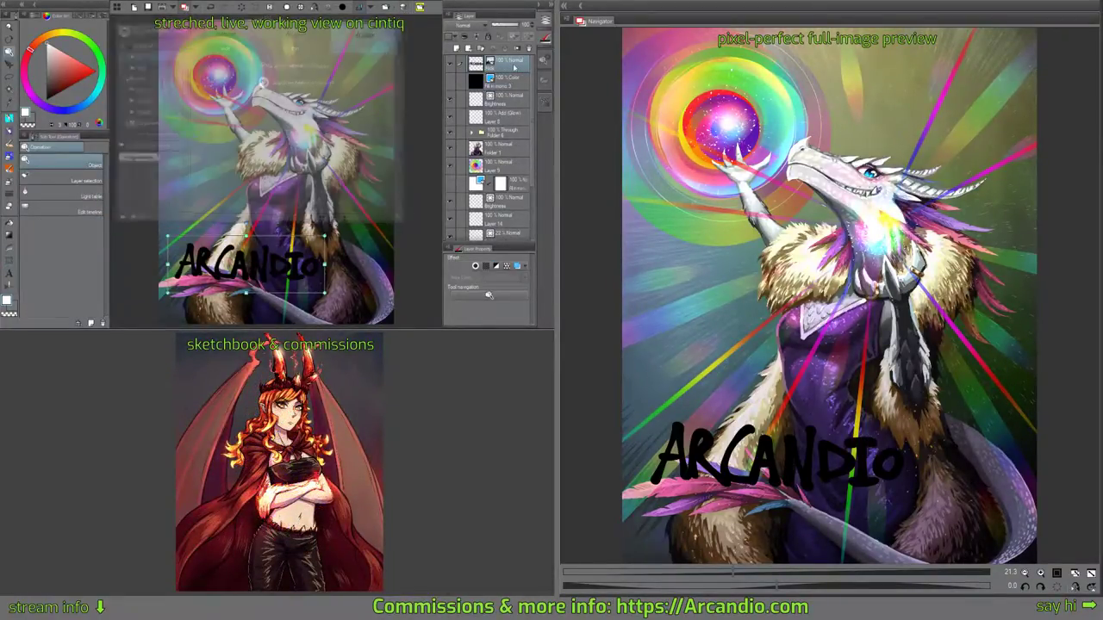
click(505, 26)
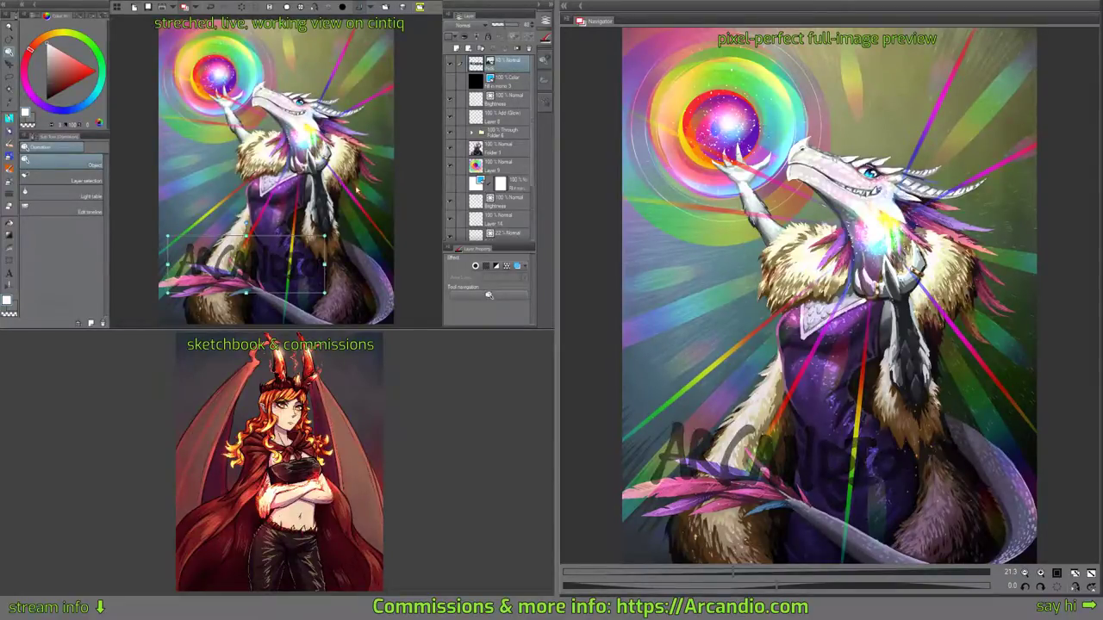
Shrink the signature and align it along the magenta-red ray beside the dragon's fur collar, undoing the accidental shift of the dragon's layer.
drag(323, 234, 343, 250)
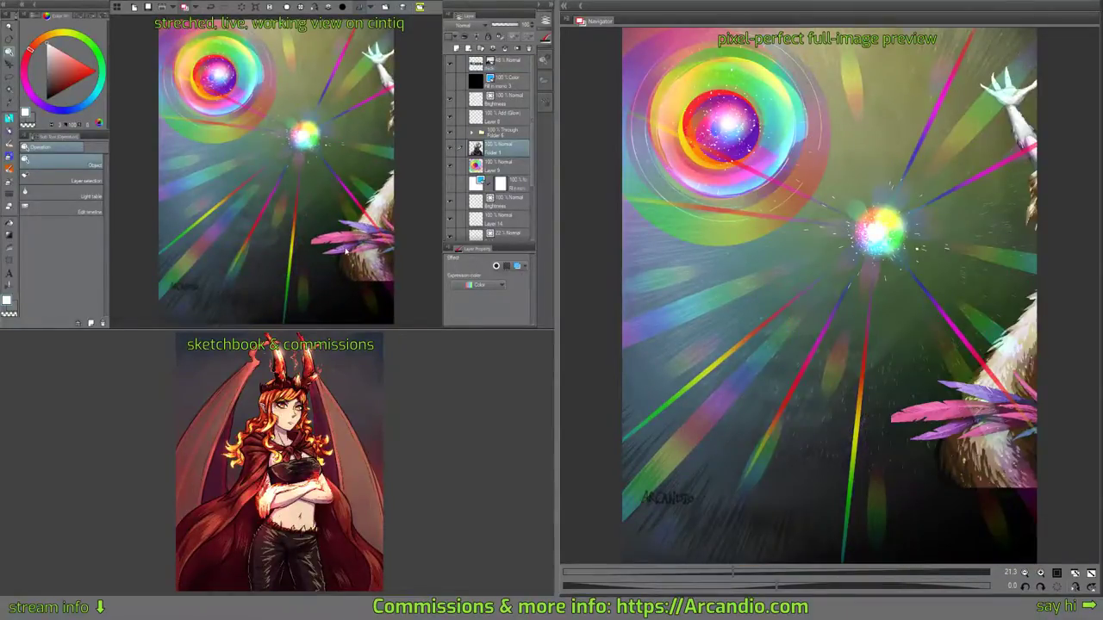
key(ctrl+z)
click(505, 62)
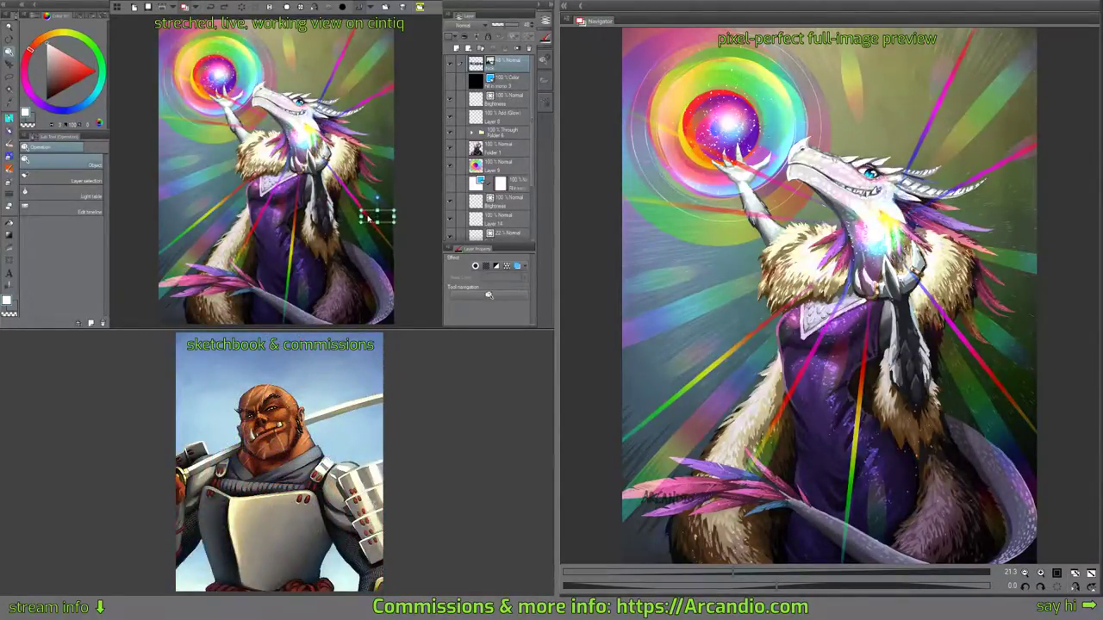
mouse_move(367, 218)
mouse_down()
mouse_move(363, 210)
mouse_move(392, 199)
mouse_move(367, 215)
mouse_move(374, 224)
mouse_up()
scroll(373, 198, up, 3)
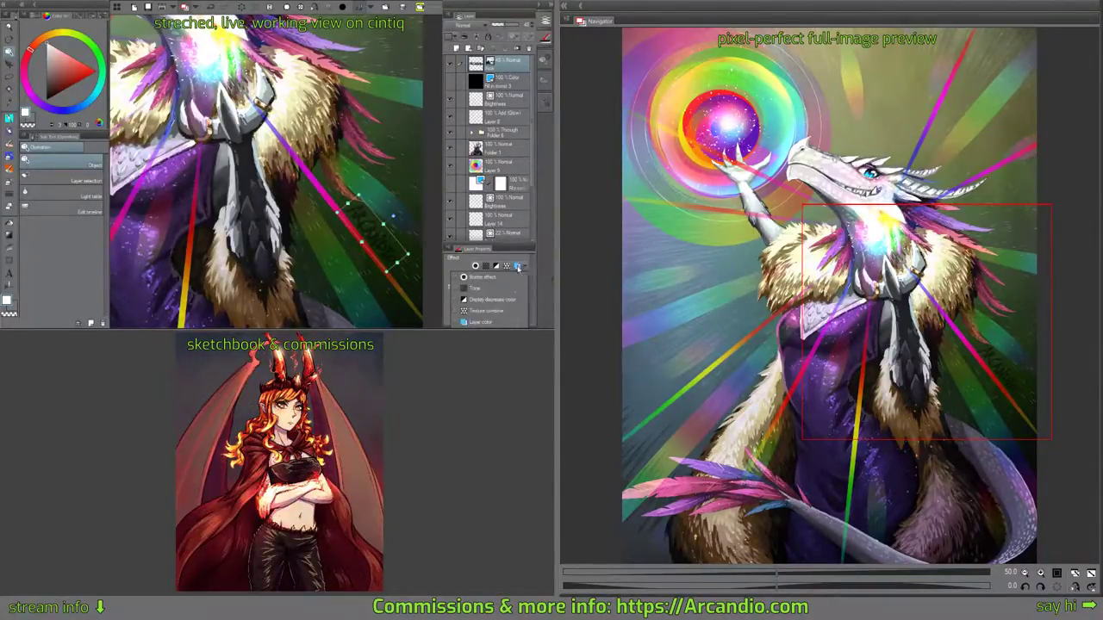
Try a layer colour effect on the signature, setting its main colour to pure red.
click(517, 266)
click(508, 288)
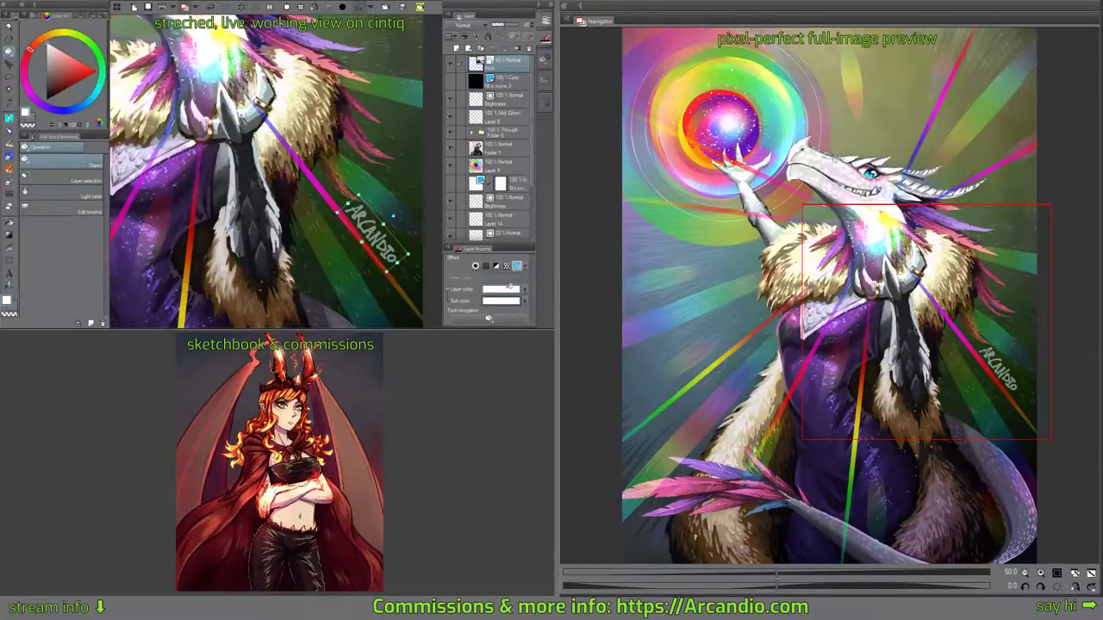
click(513, 289)
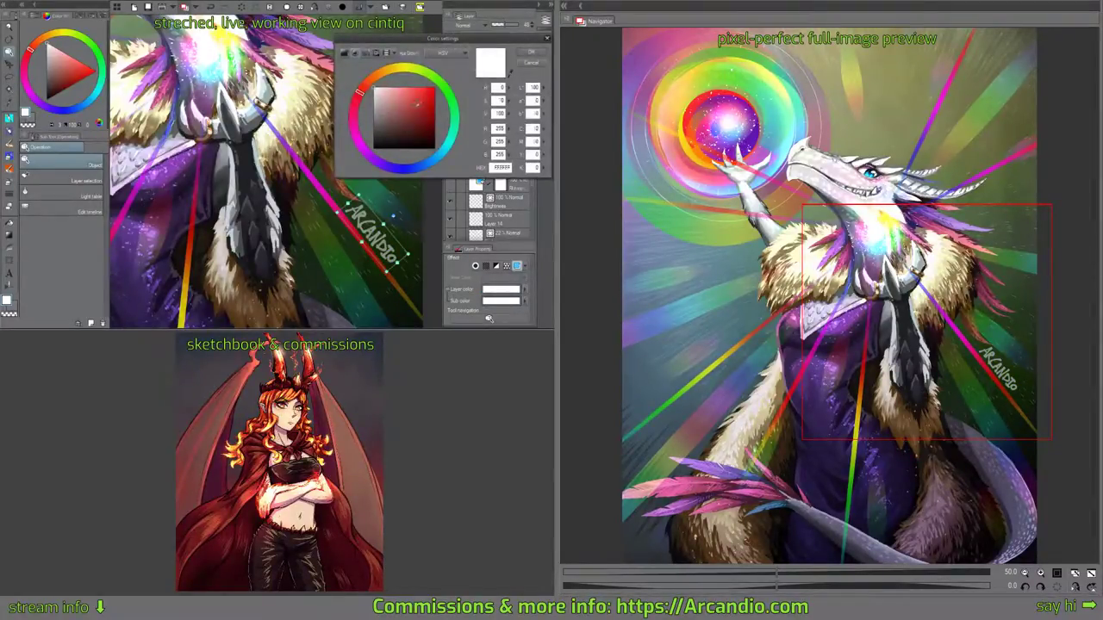
click(530, 51)
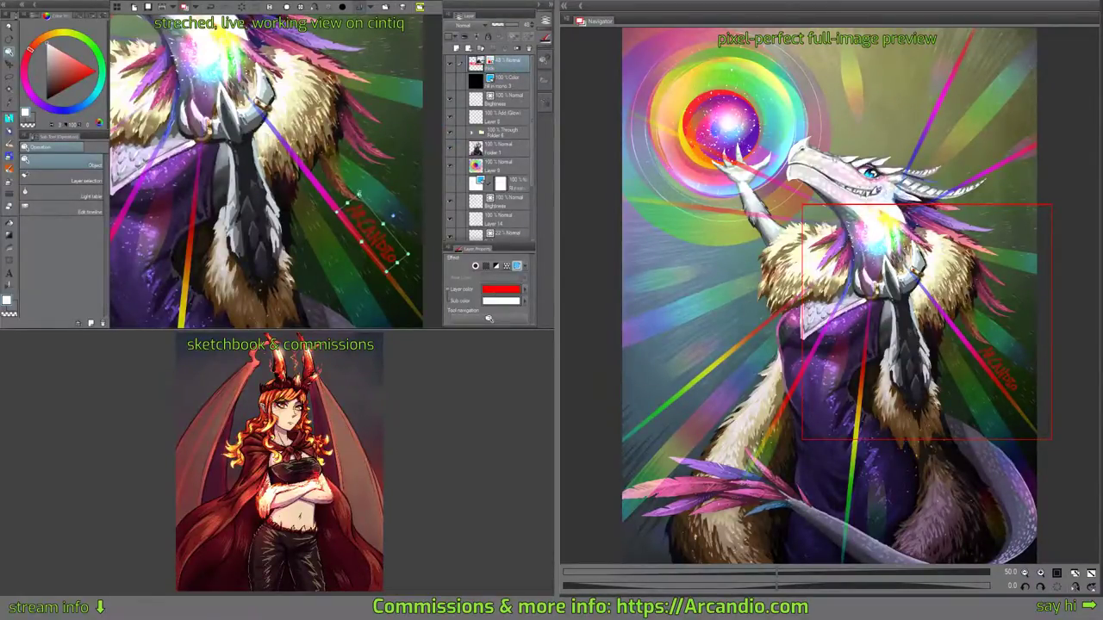
Make the signature smaller along the magenta-red ray, remove its red layer colour, and readjust the layer's opacity.
drag(360, 195, 364, 209)
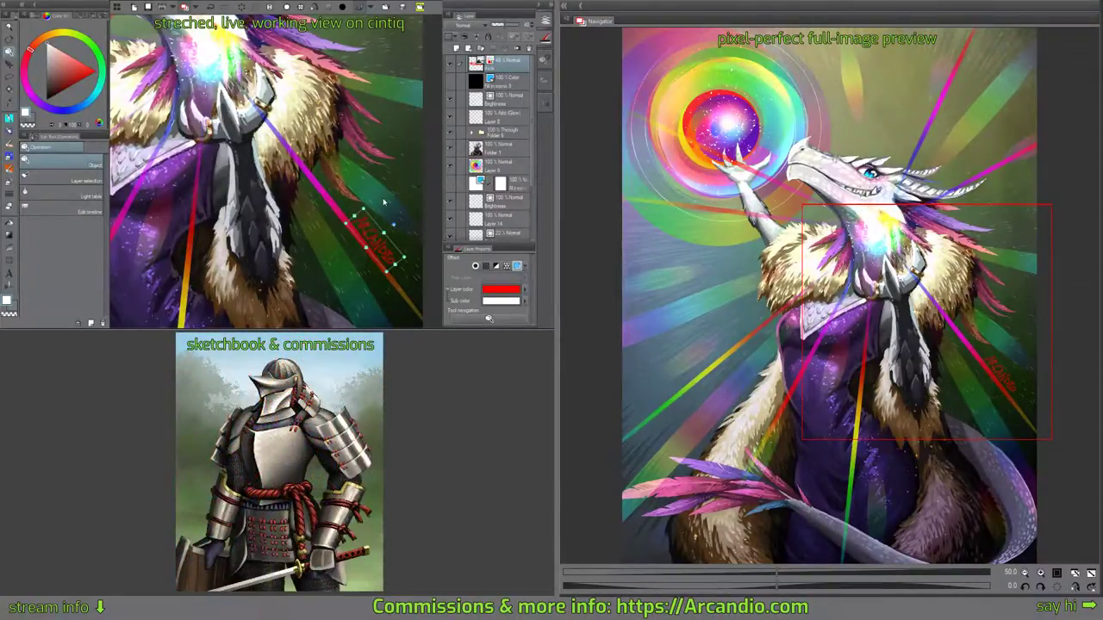
drag(505, 27, 499, 27)
click(518, 267)
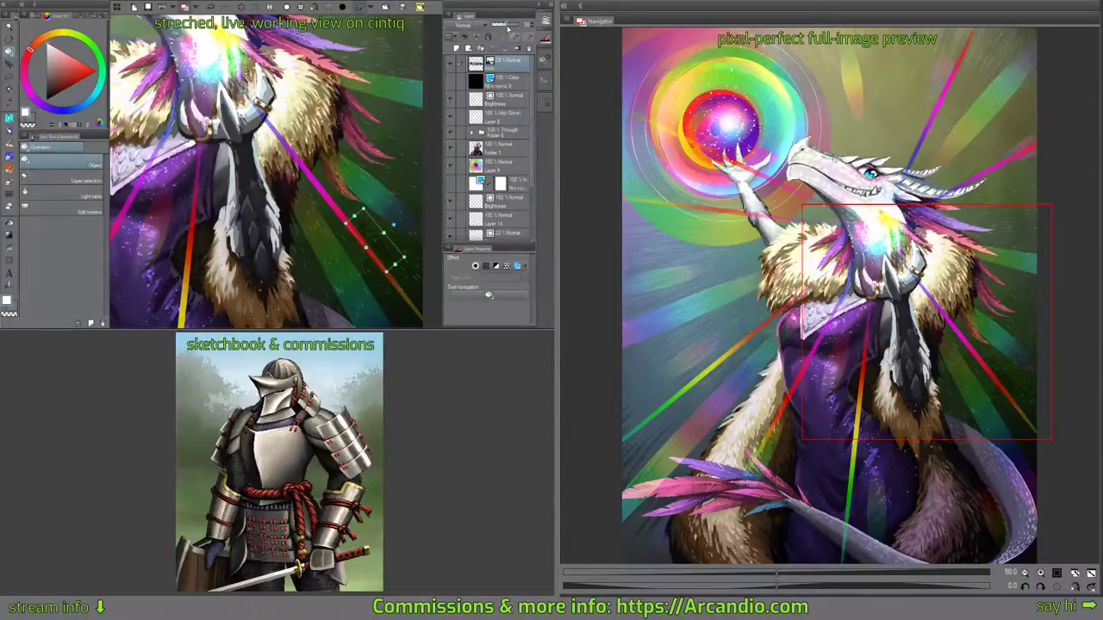
drag(508, 28, 504, 28)
Move the signature to the dark background beside the brown fur tip, angle it along the fur's edge, and save the file.
mouse_move(389, 257)
mouse_down()
mouse_move(382, 289)
mouse_move(327, 289)
mouse_up()
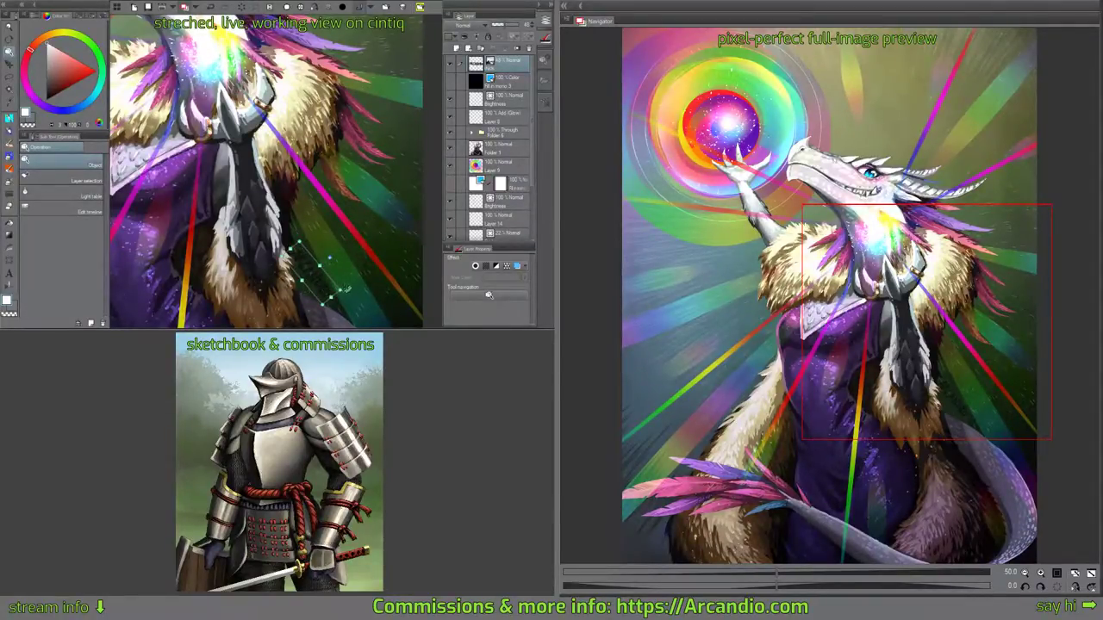
click(346, 289)
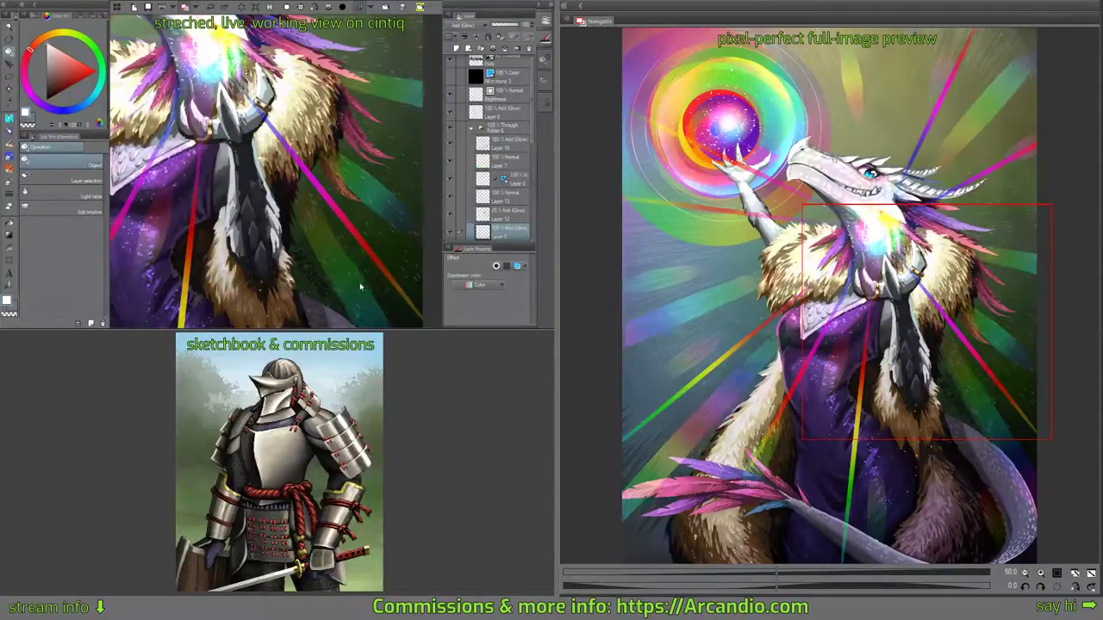
click(317, 279)
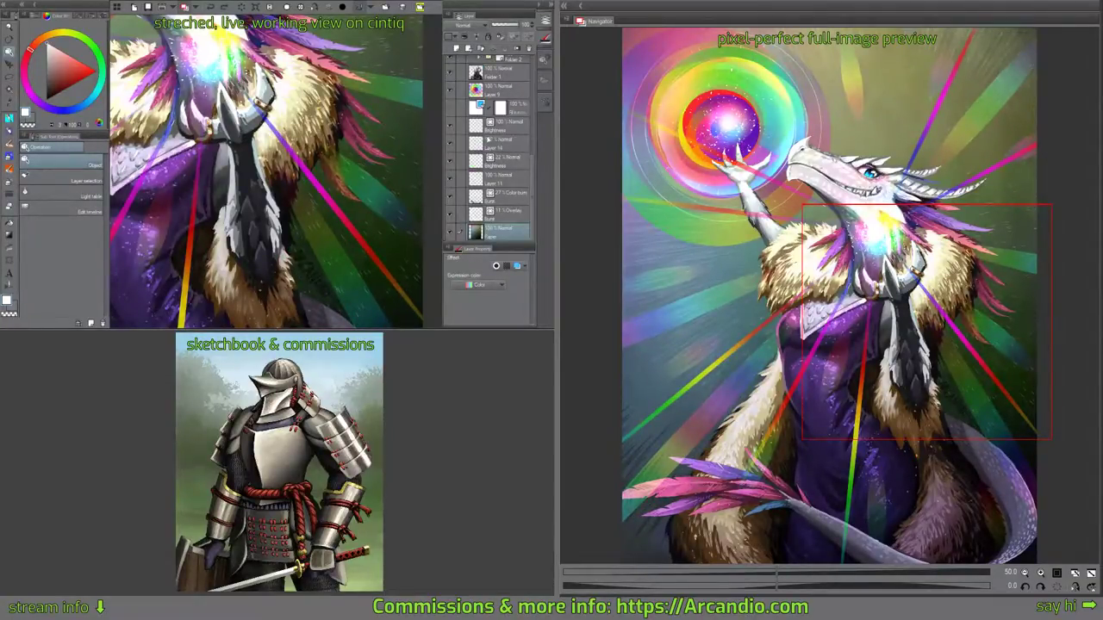
scroll(510, 129, up, 10)
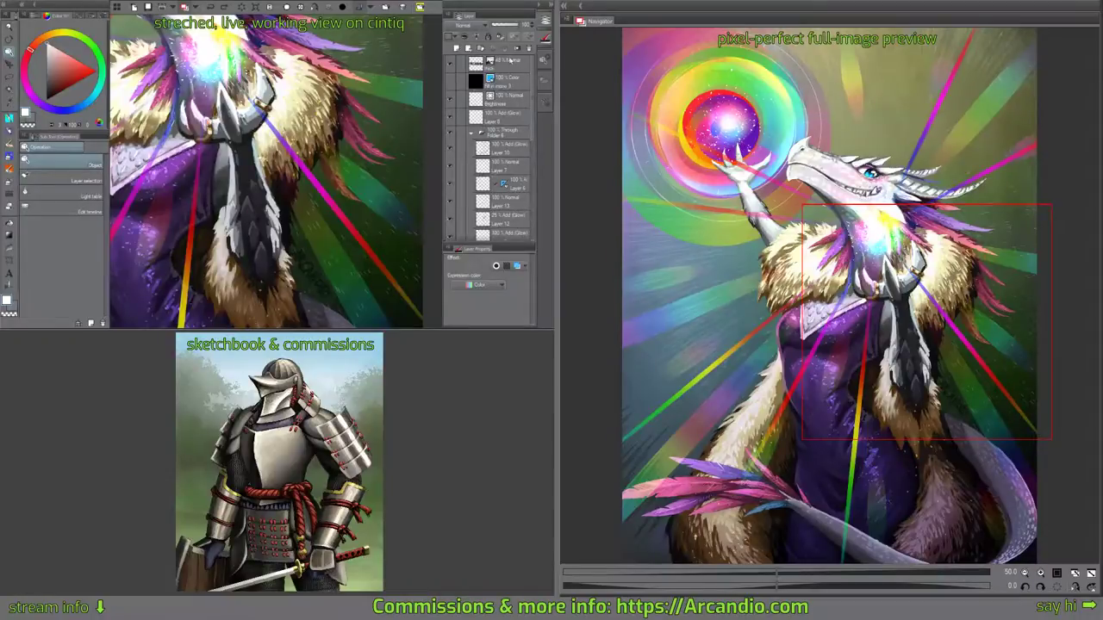
click(510, 60)
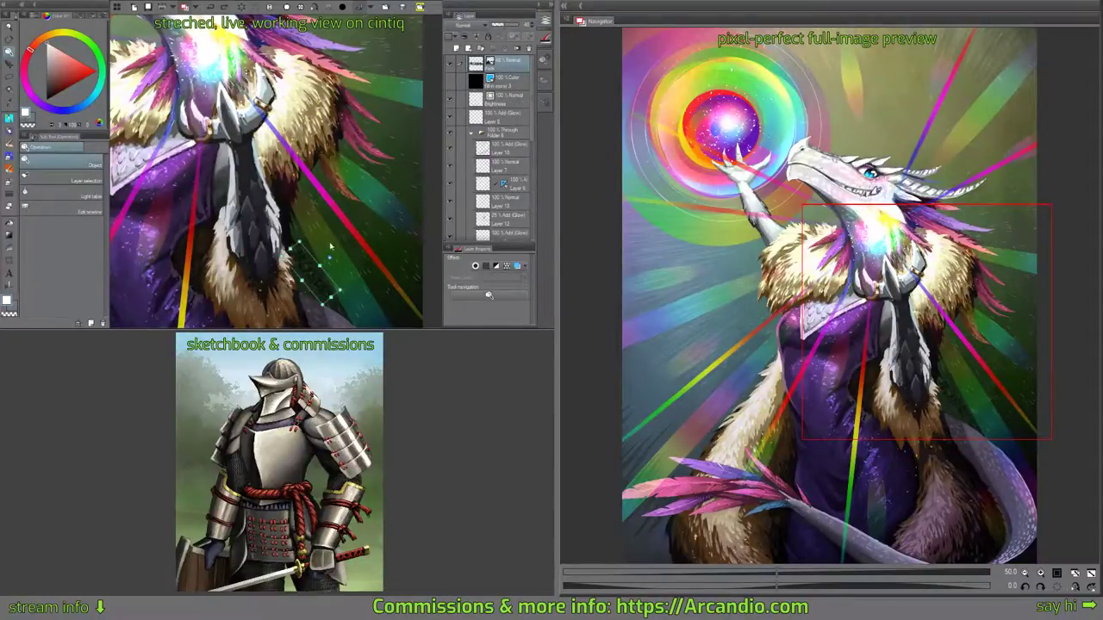
drag(329, 257, 338, 260)
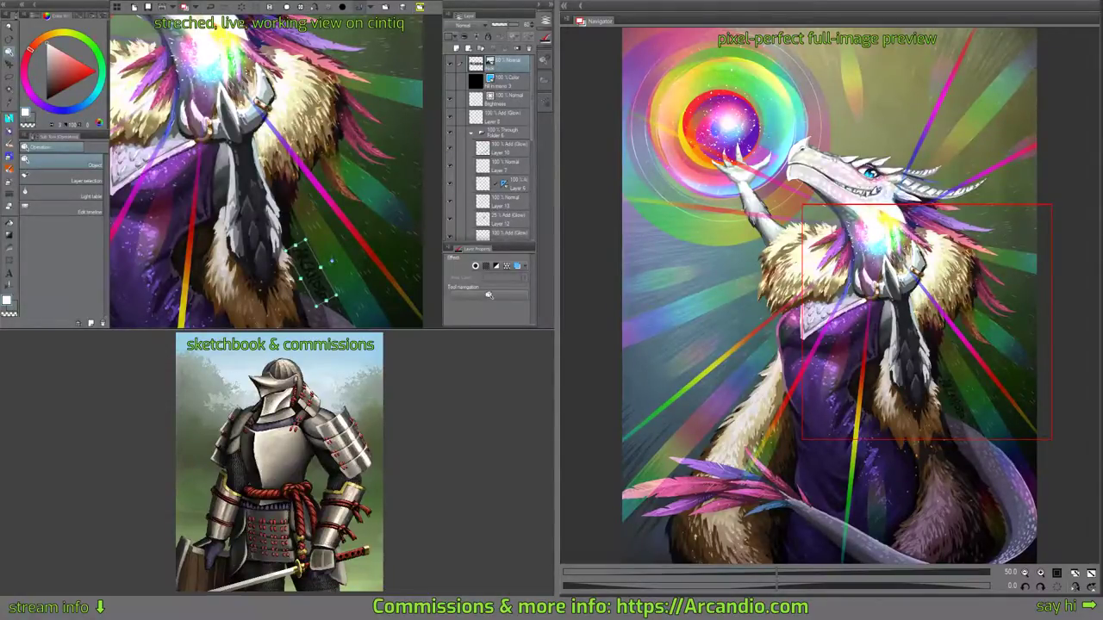
key(ctrl+s)
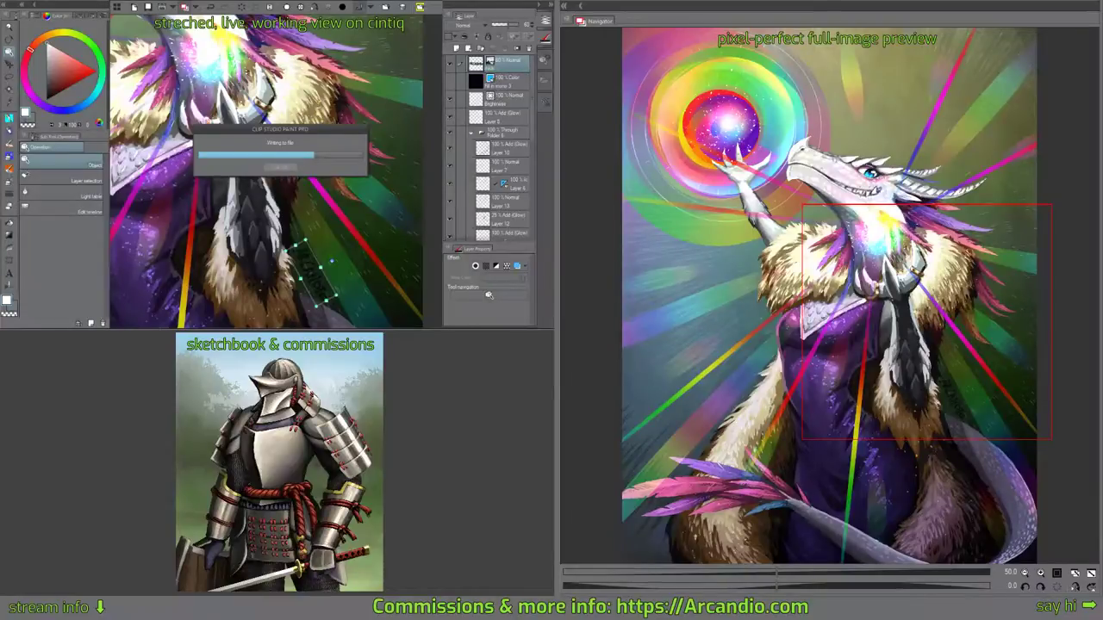